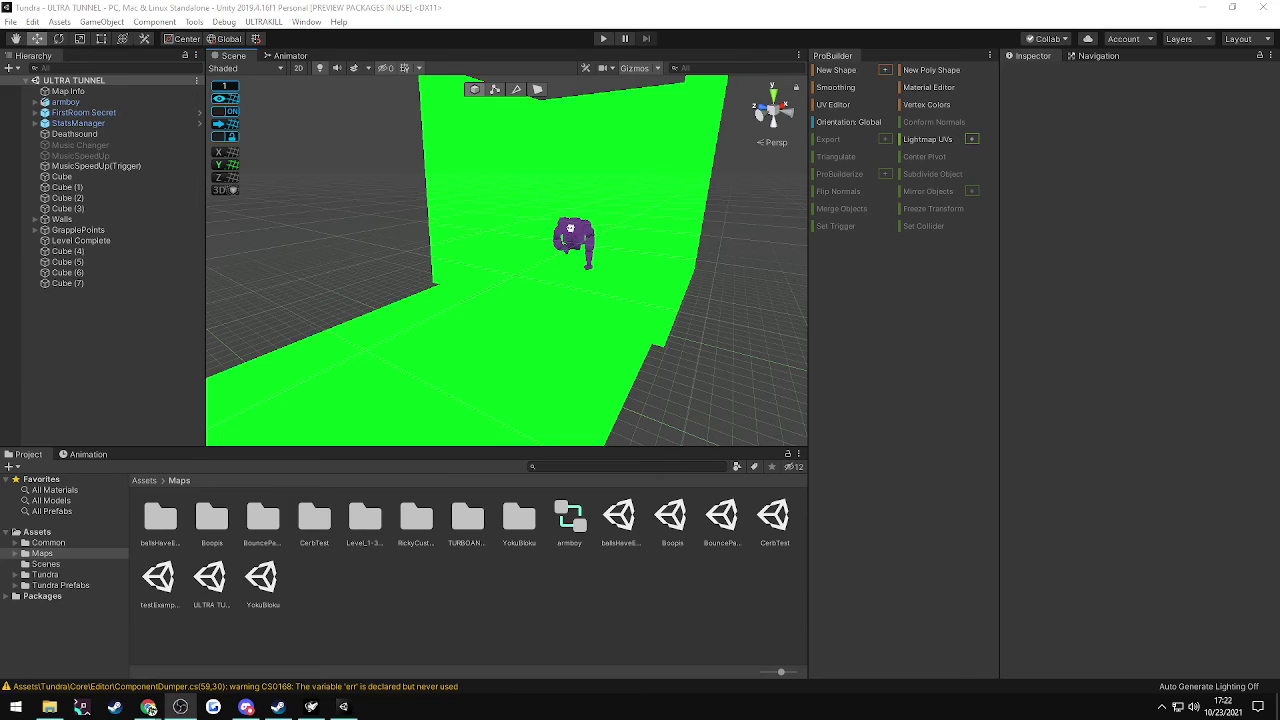
right_click_drag(530, 316, 389, 337)
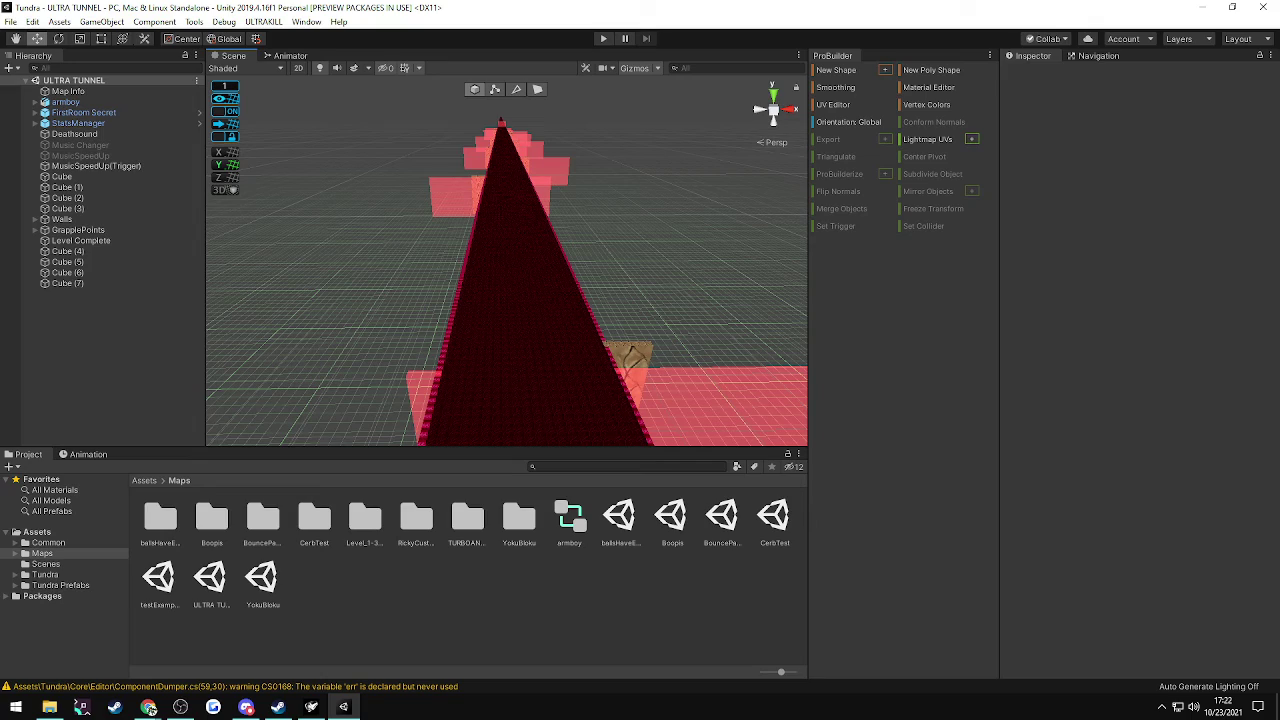
left_click(148, 707)
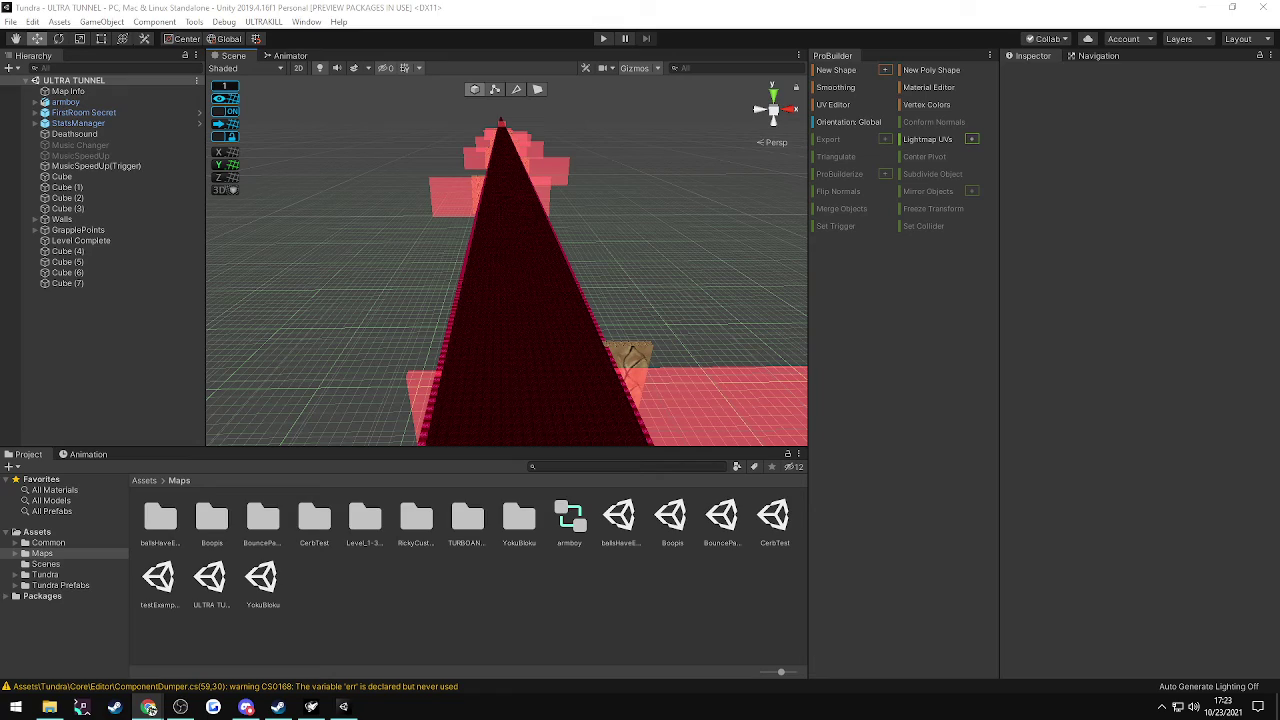
right_click_drag(601, 133, 516, 458)
key("w")
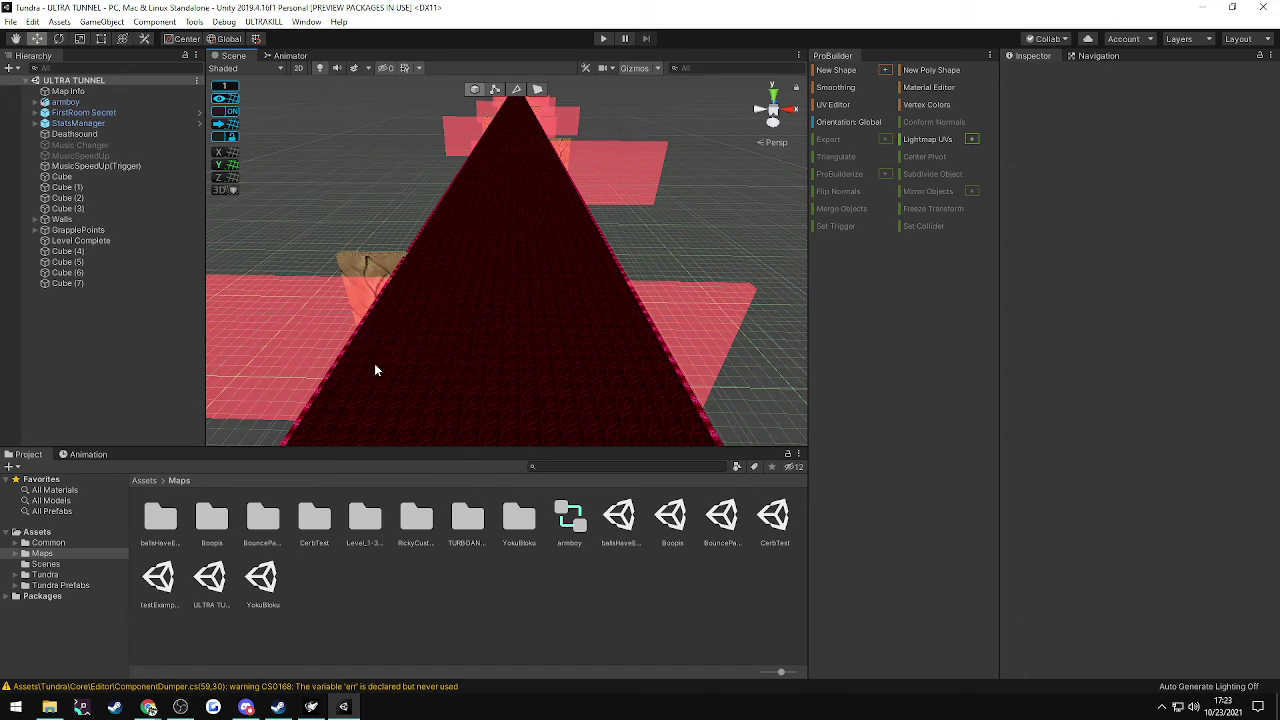
- Duplicate the armboy object and move the copy high above the tunnel, to about X -64, Y 104, Z 1021
left_click(65, 103)
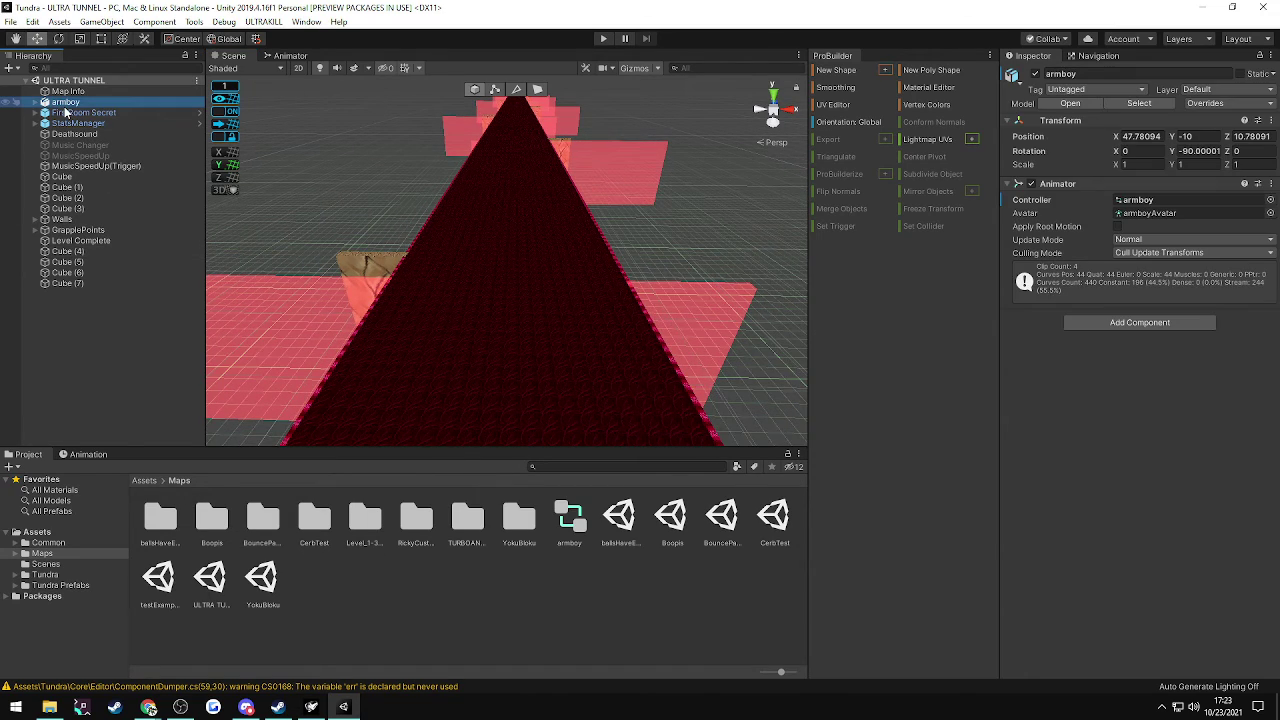
key("ctrl+d")
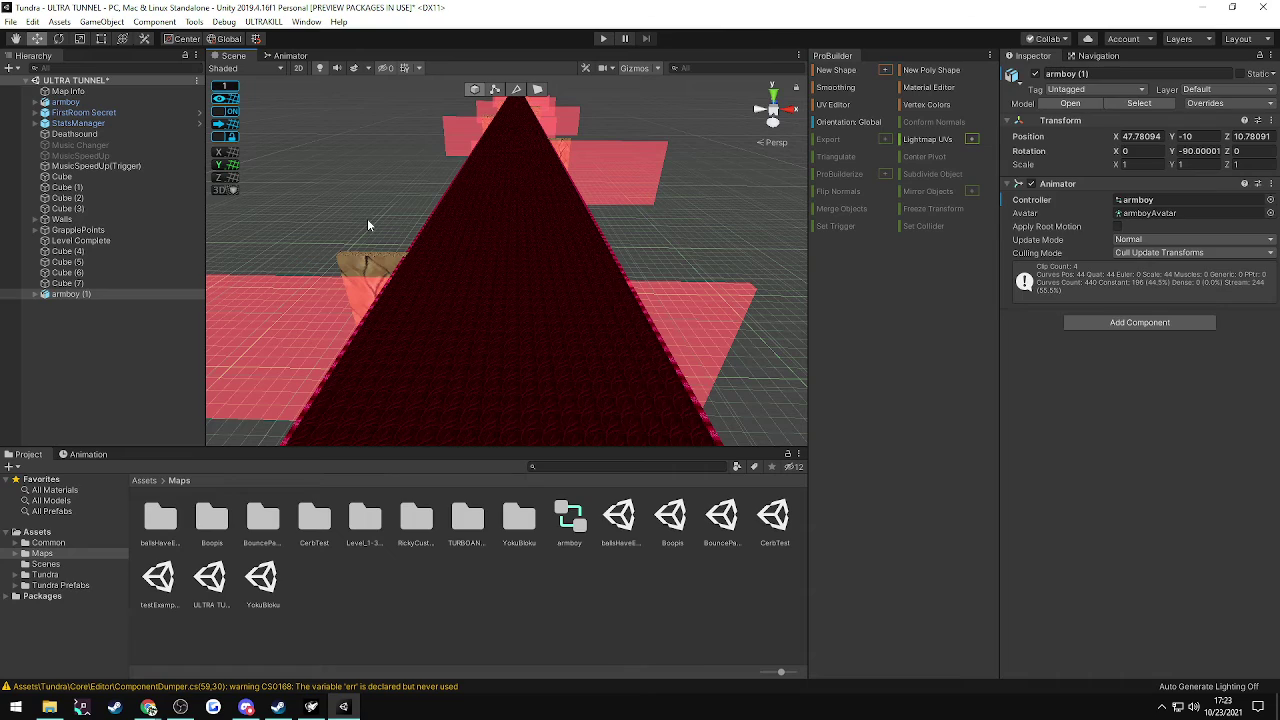
key("f")
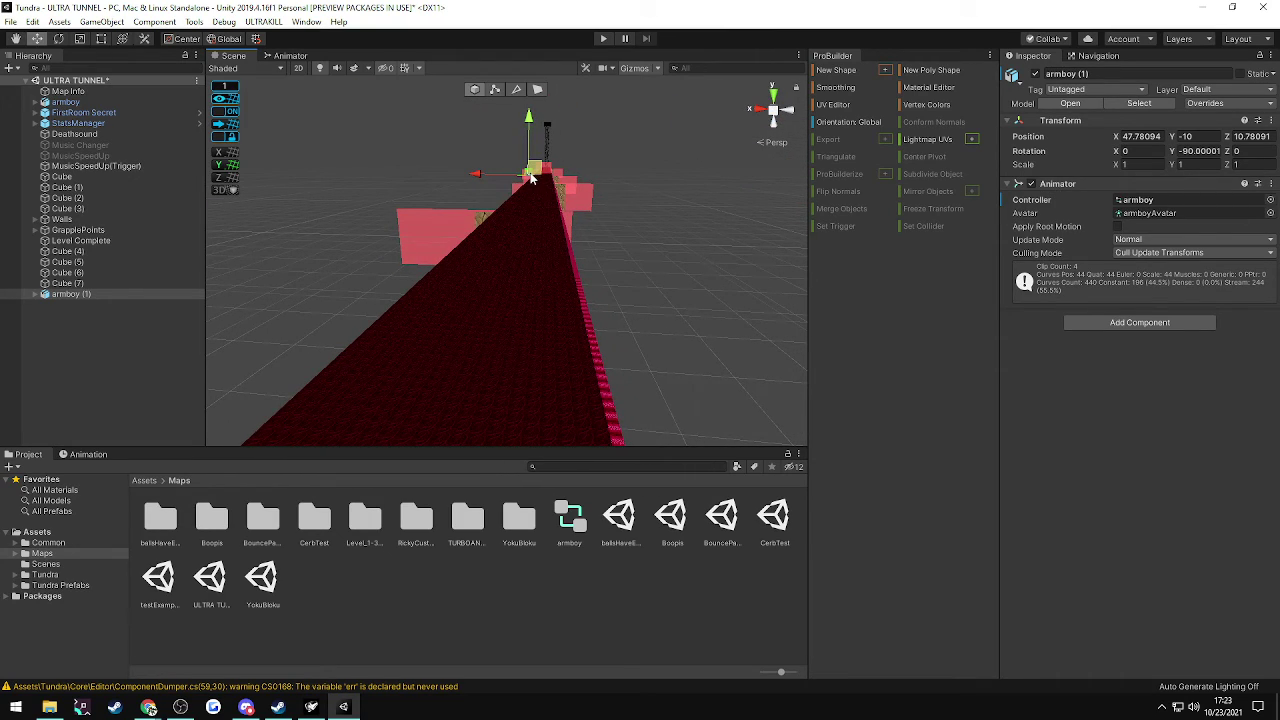
left_click_drag(533, 176, 663, 84, "alt")
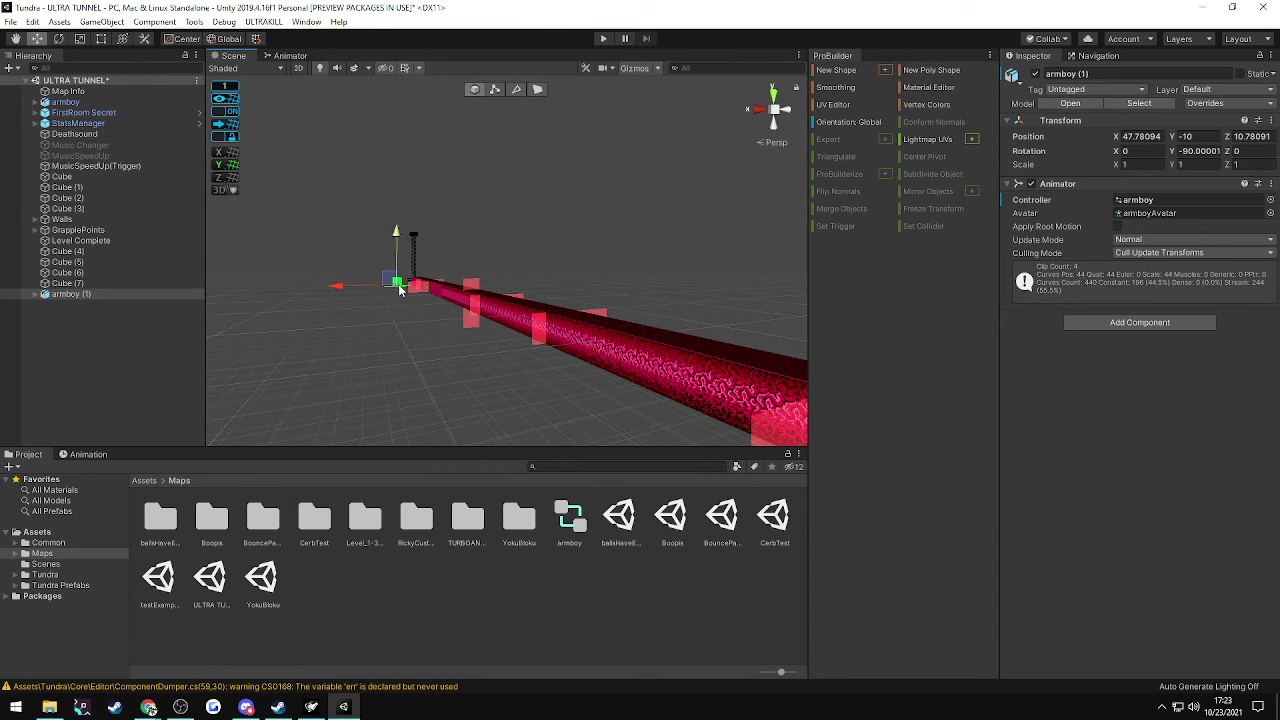
left_click_drag(396, 247, 450, 237)
left_click_drag(357, 247, 725, 260)
right_click_drag(652, 253, 825, 255)
left_click_drag(567, 226, 747, 242)
right_click_drag(747, 242, 814, 246)
left_click_drag(547, 244, 613, 250)
right_click_drag(594, 250, 522, 191)
- Move the armboy copy down onto the tunnel's dark red roof, at position X -2, Y 11, Z 935
key("e")
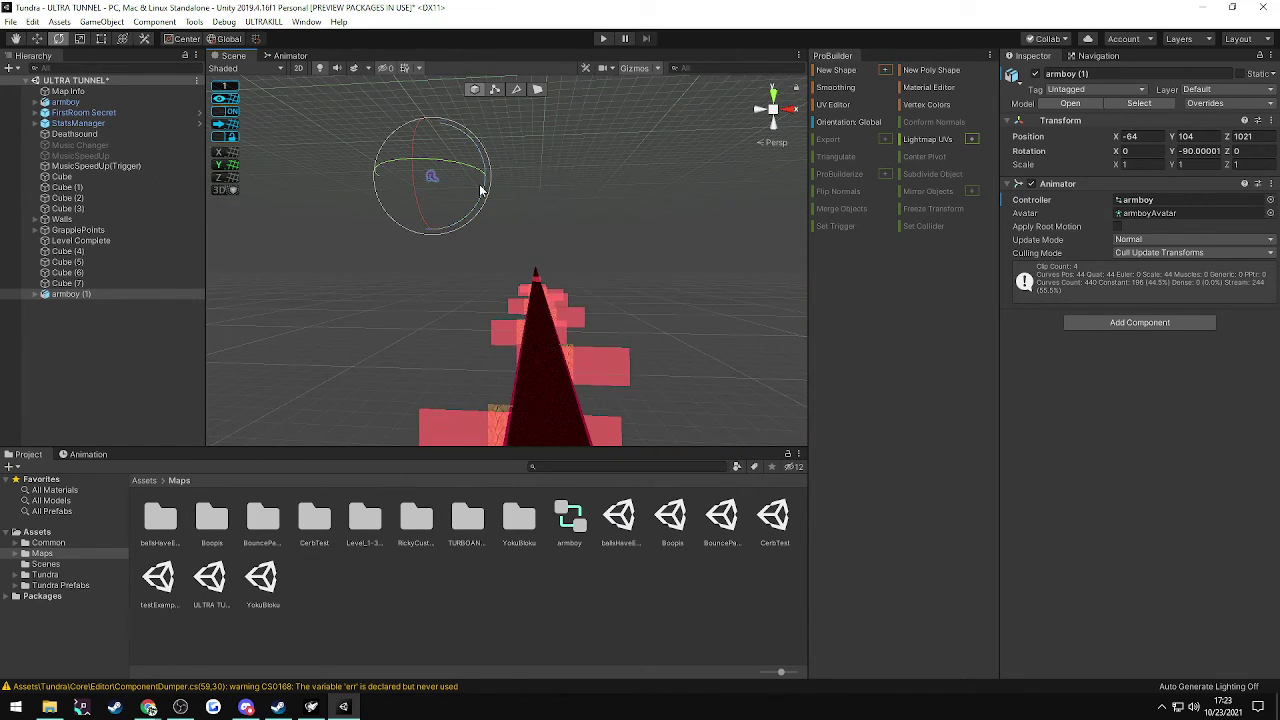
key("r")
key("w")
left_click_drag(484, 192, 539, 347)
right_click_drag(539, 346, 443, 322)
left_click_drag(555, 225, 495, 234)
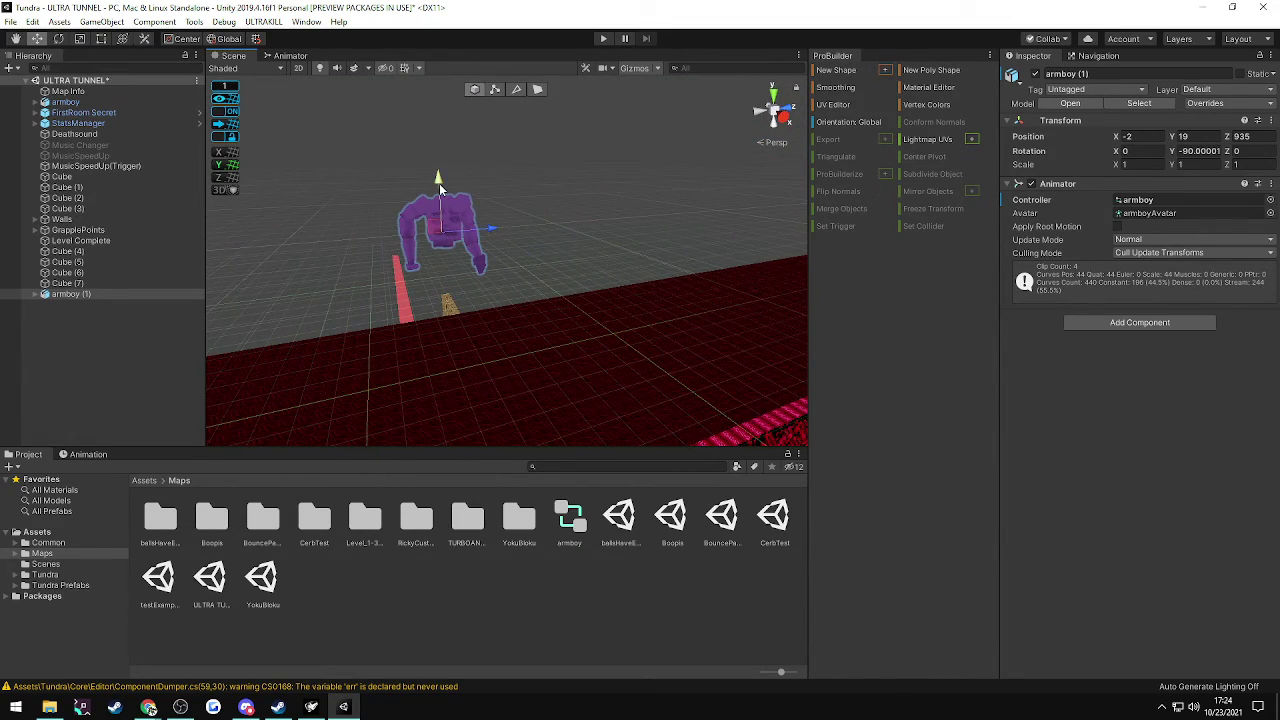
left_click_drag(440, 183, 434, 301)
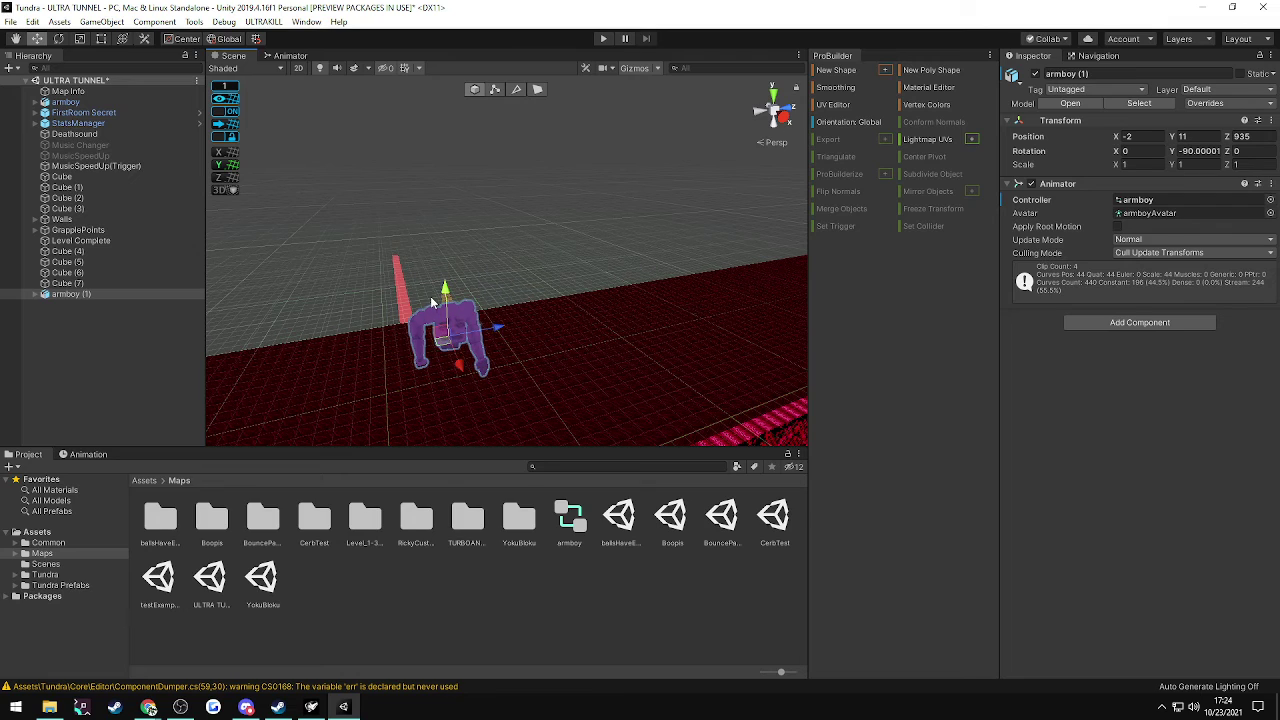
- Rotate the armboy copy to about -180° on Y and shift it along the tunnel roof to Z 931
right_click_drag(434, 301, 613, 238)
key("e")
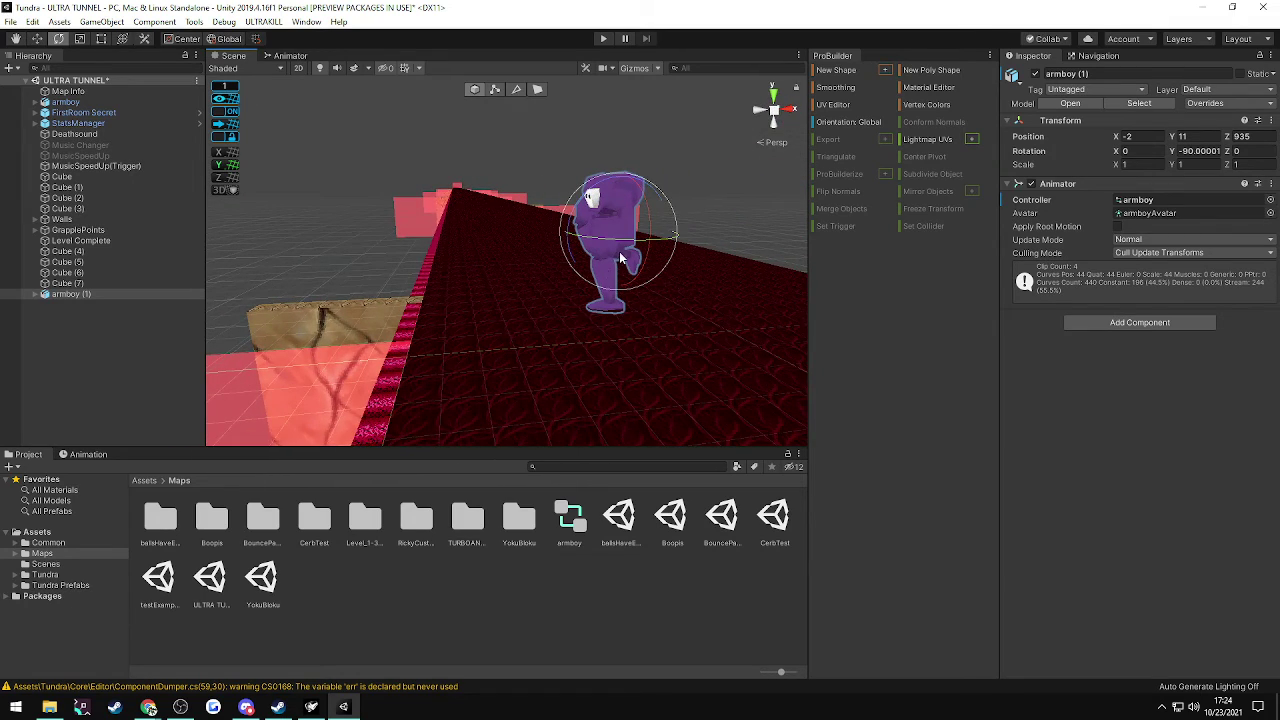
left_click_drag(613, 236, 799, 237)
right_click_drag(665, 304, 490, 258)
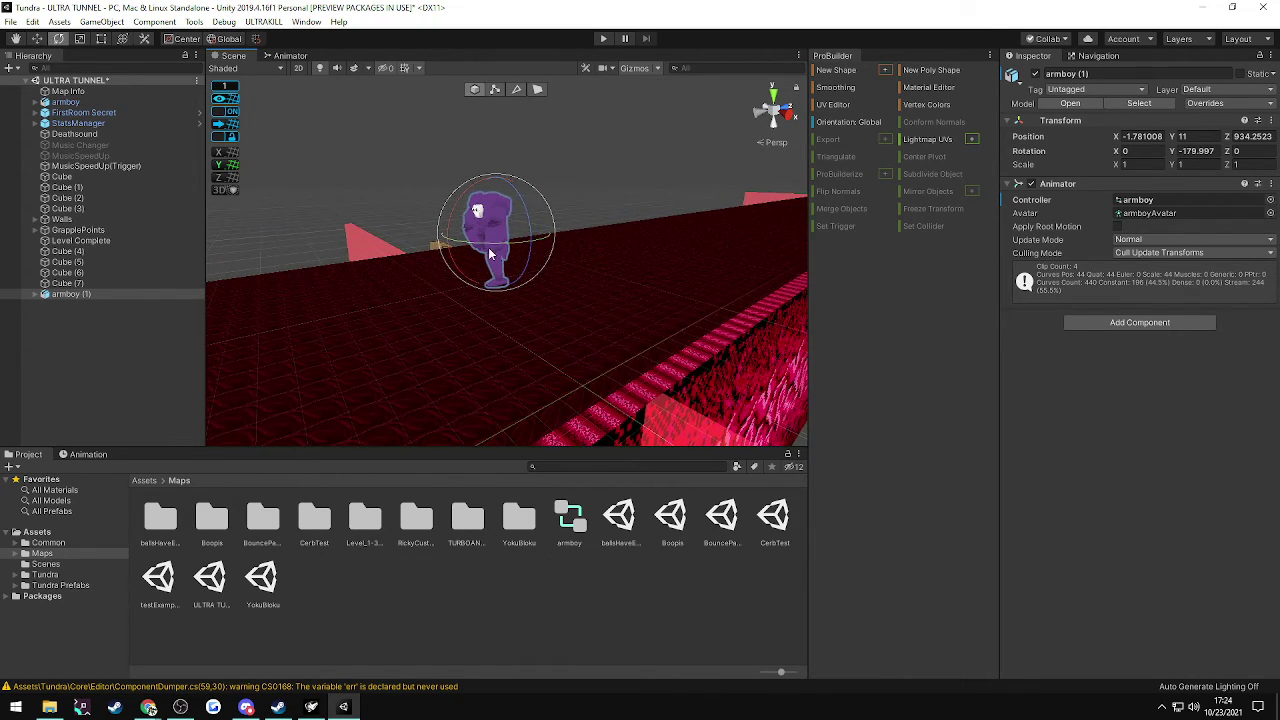
key("w")
left_click_drag(530, 234, 496, 243)
right_click_drag(478, 245, 482, 331)
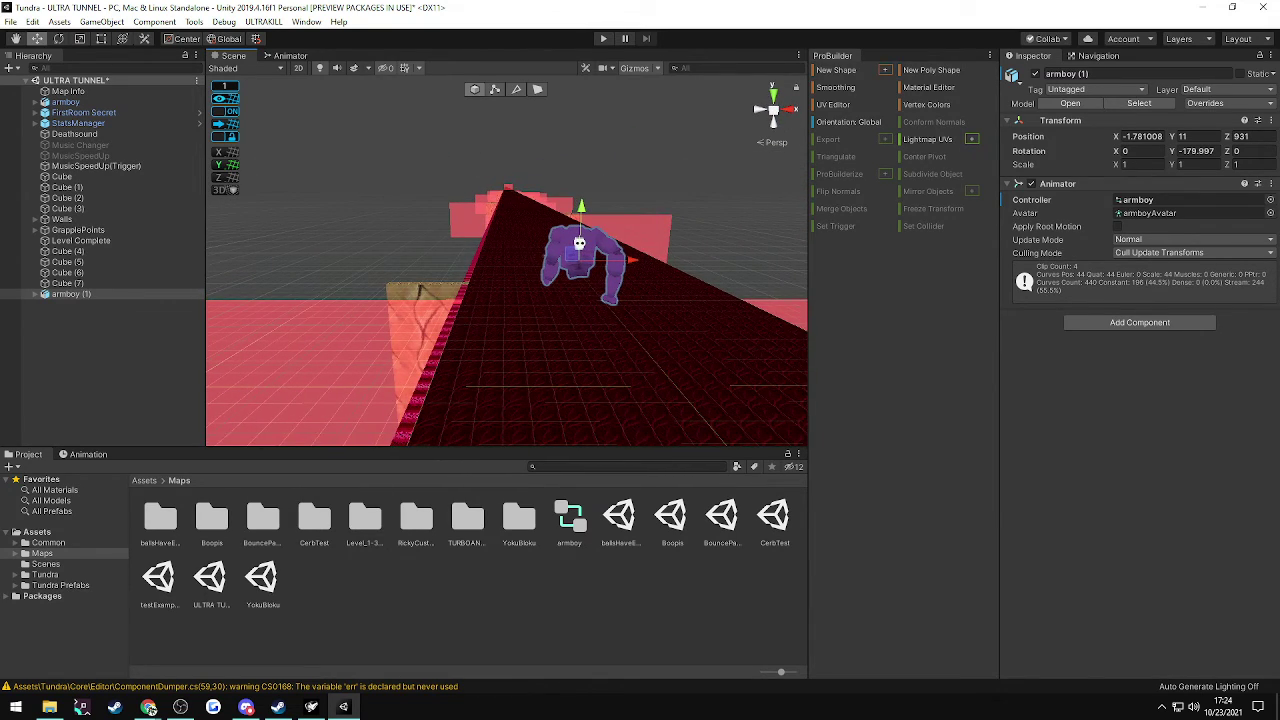
key("alt+Tab")
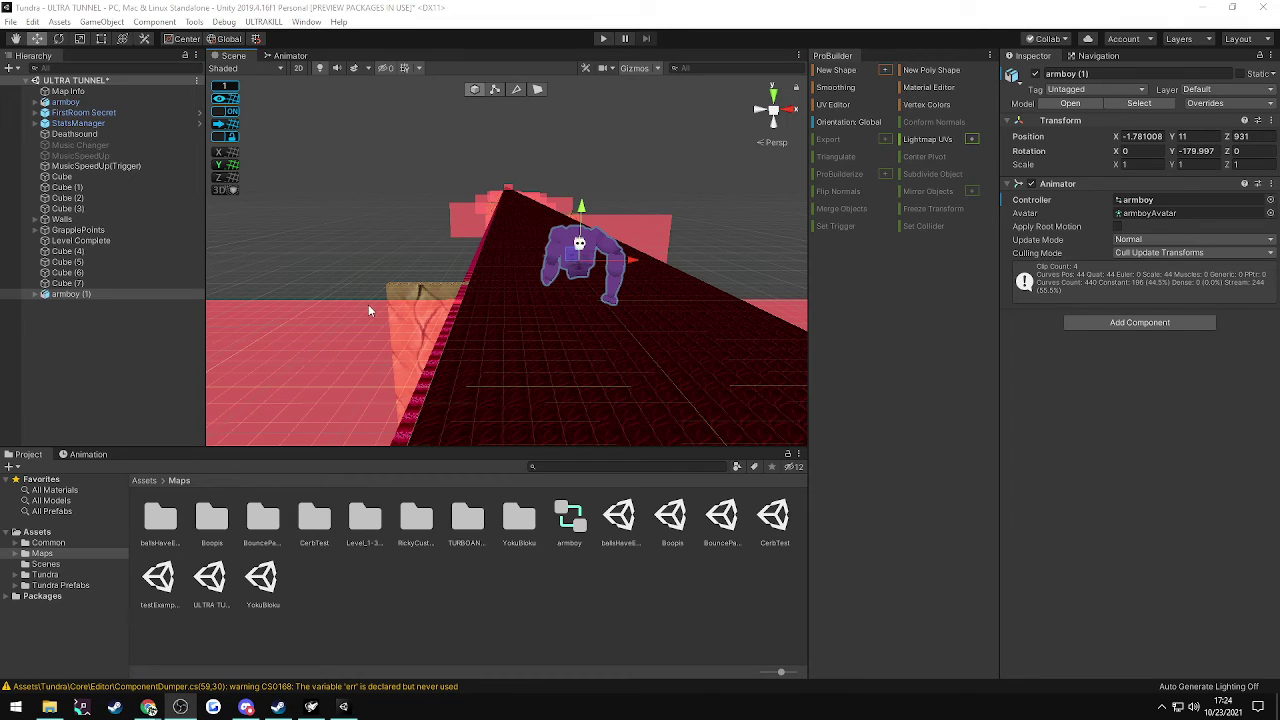
left_click(371, 221)
right_click_drag(371, 221, 372, 182)
key("s")
right_click_drag(519, 306, 520, 310)
key("w")
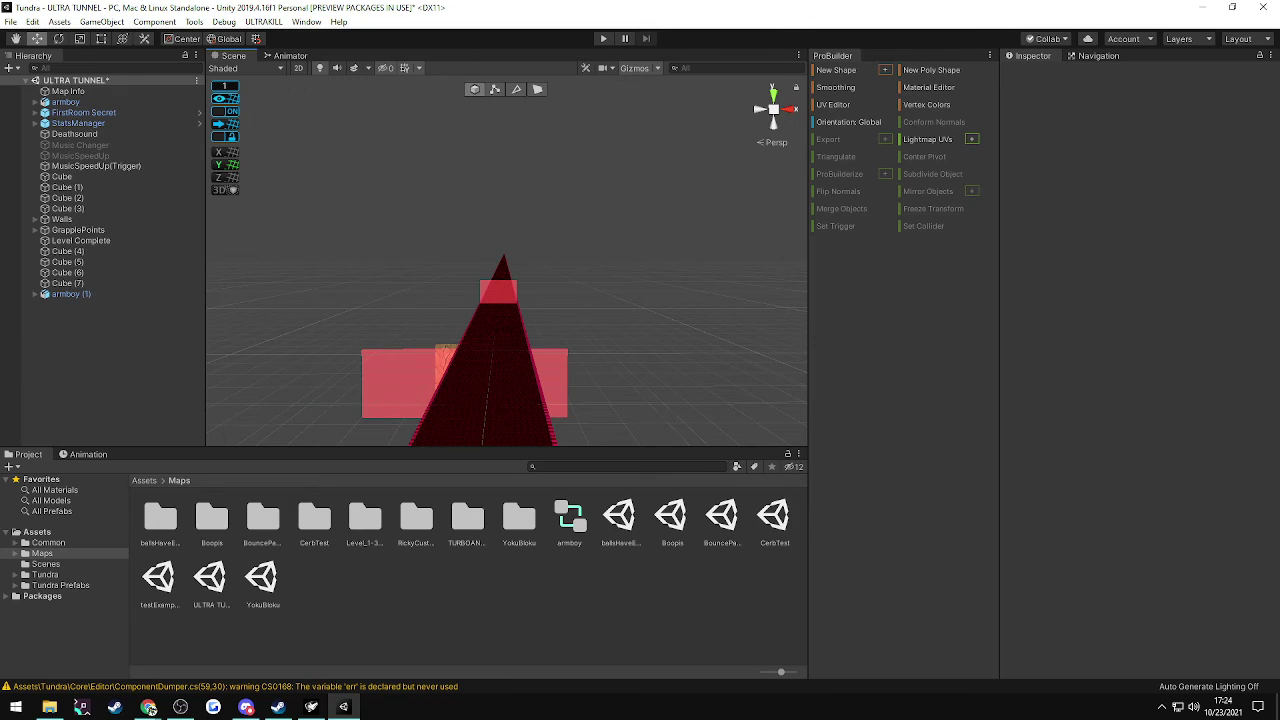
left_click(148, 707)
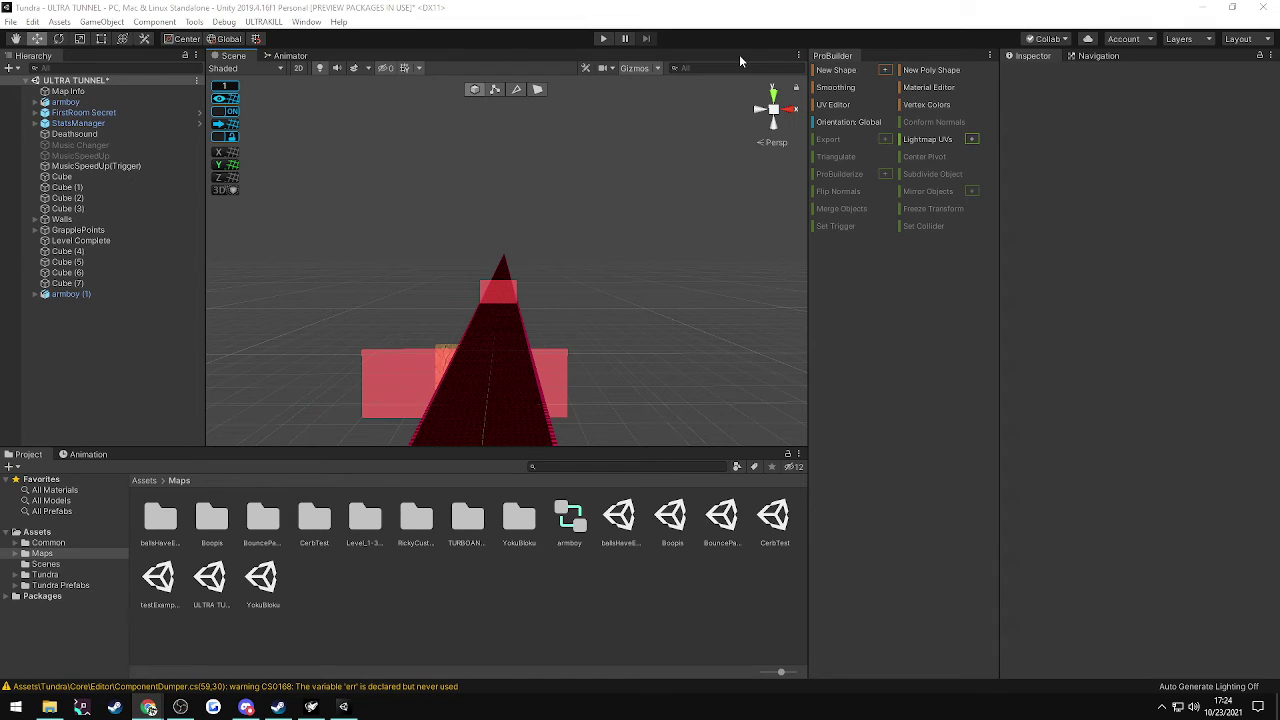
mouse_move(514, 329)
left_mouse_down("alt")
mouse_move(434, 423)
mouse_move(286, 429)
mouse_move(271, 449)
mouse_move(61, 426)
mouse_move(1240, 398)
mouse_move(10, 395)
mouse_move(190, 403)
mouse_move(399, 337)
mouse_move(414, 320)
mouse_move(509, 351)
mouse_move(521, 306)
mouse_move(520, 331)
left_mouse_up("alt")
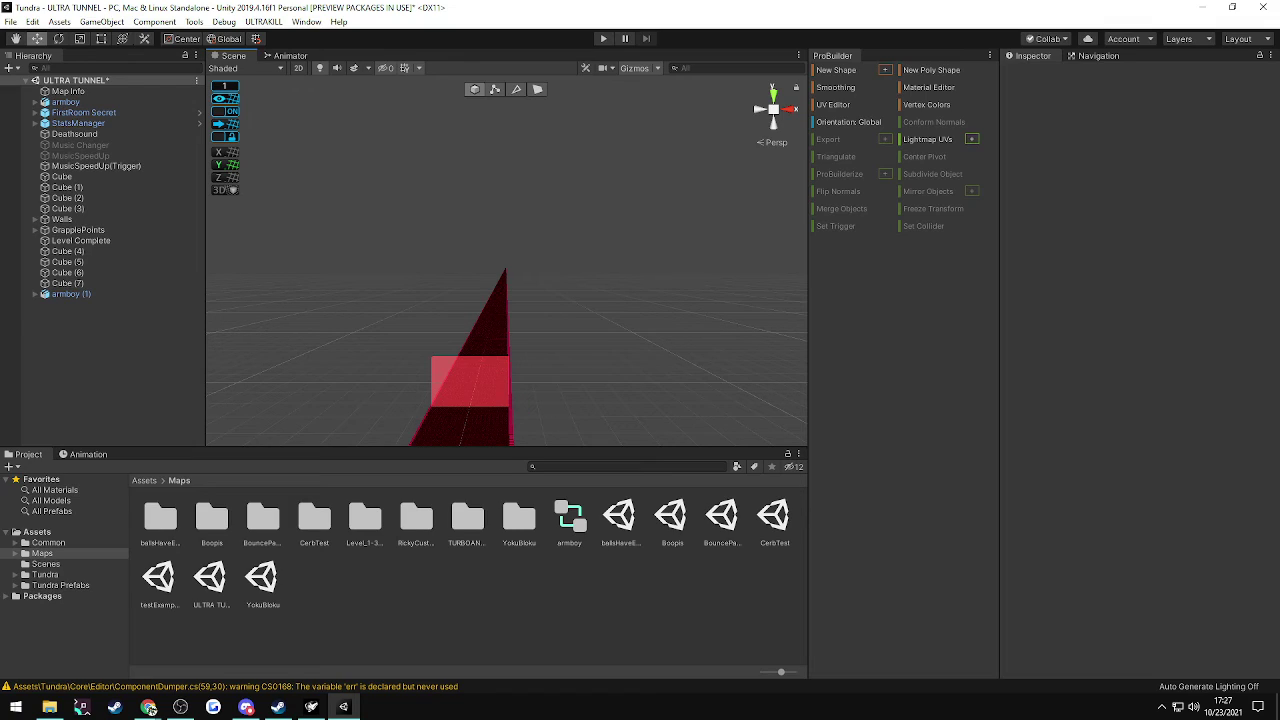
left_click(149, 708)
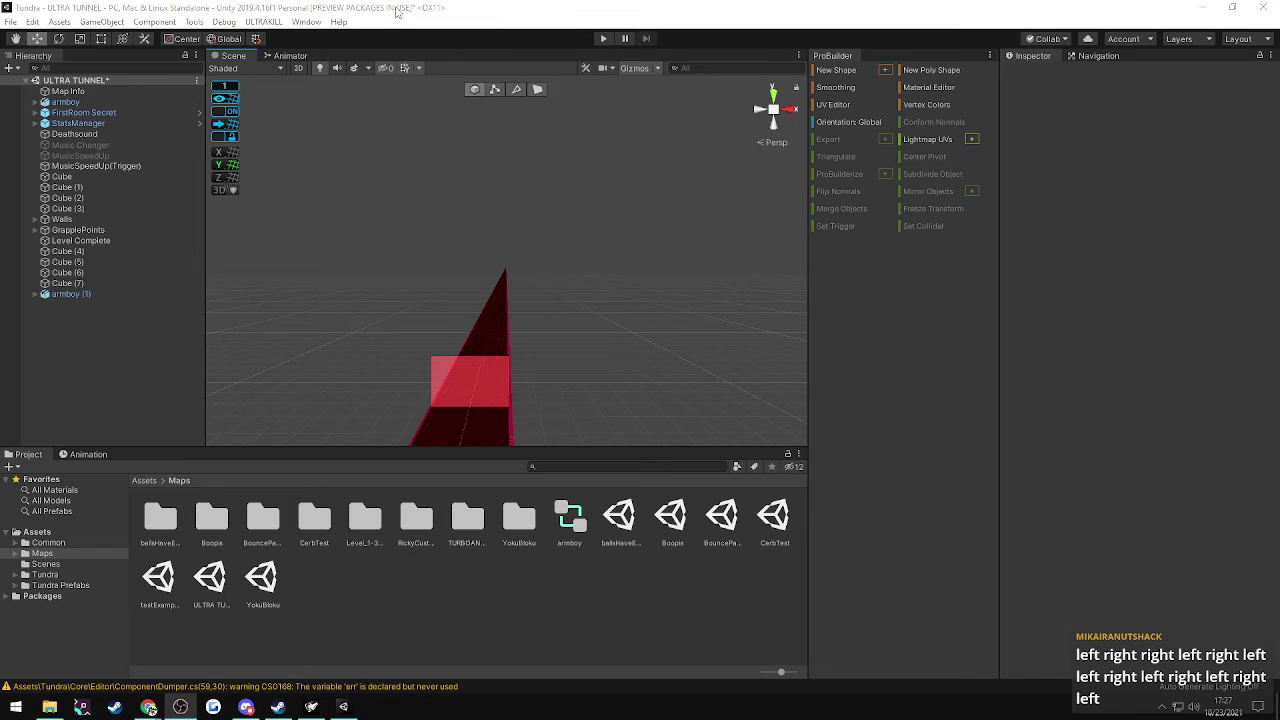
left_click(398, 10)
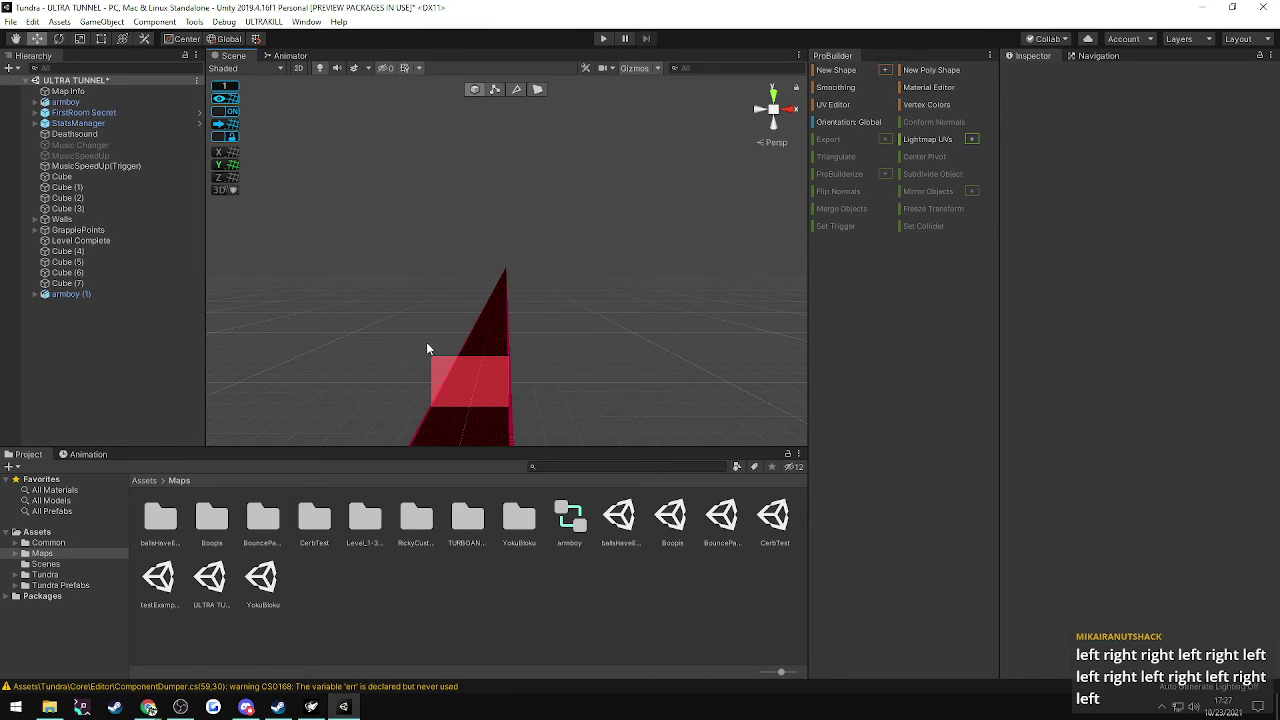
left_click_drag(457, 309, 433, 416, "alt")
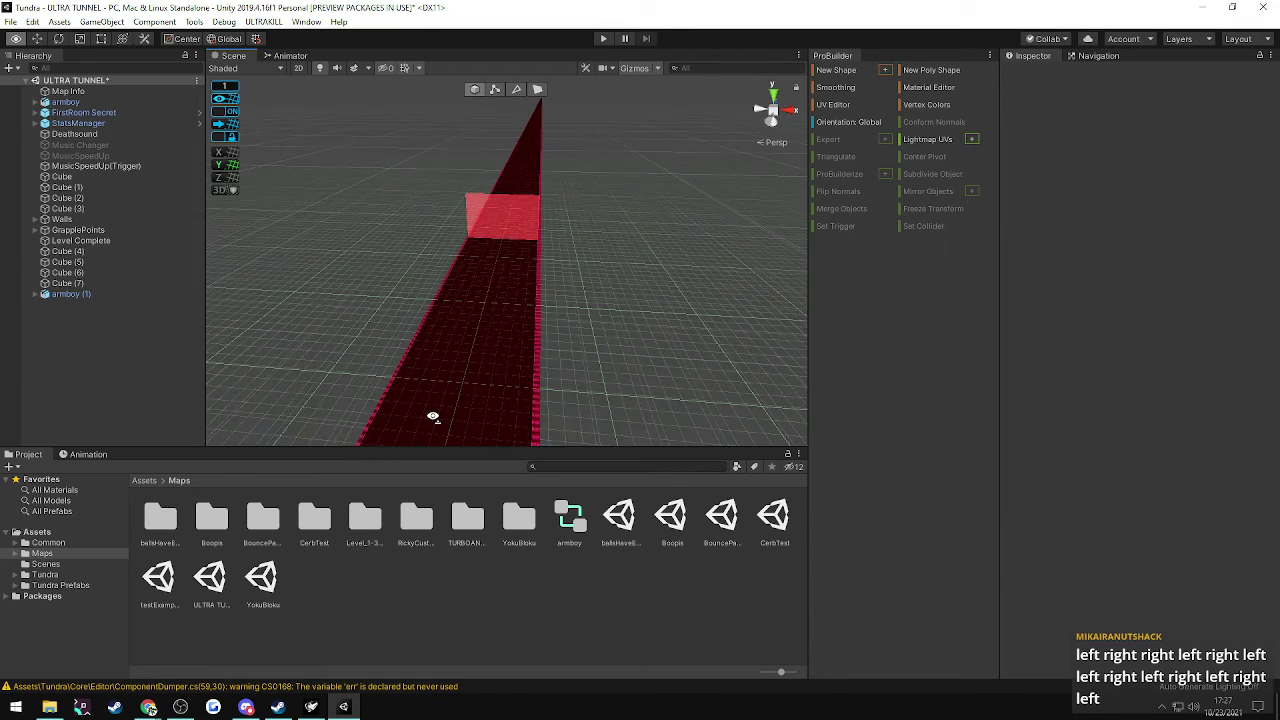
- Locate Cube (7) and Cube (4) in the scene and examine the green structure they belong to beside the tunnel
left_click(70, 283)
key("f")
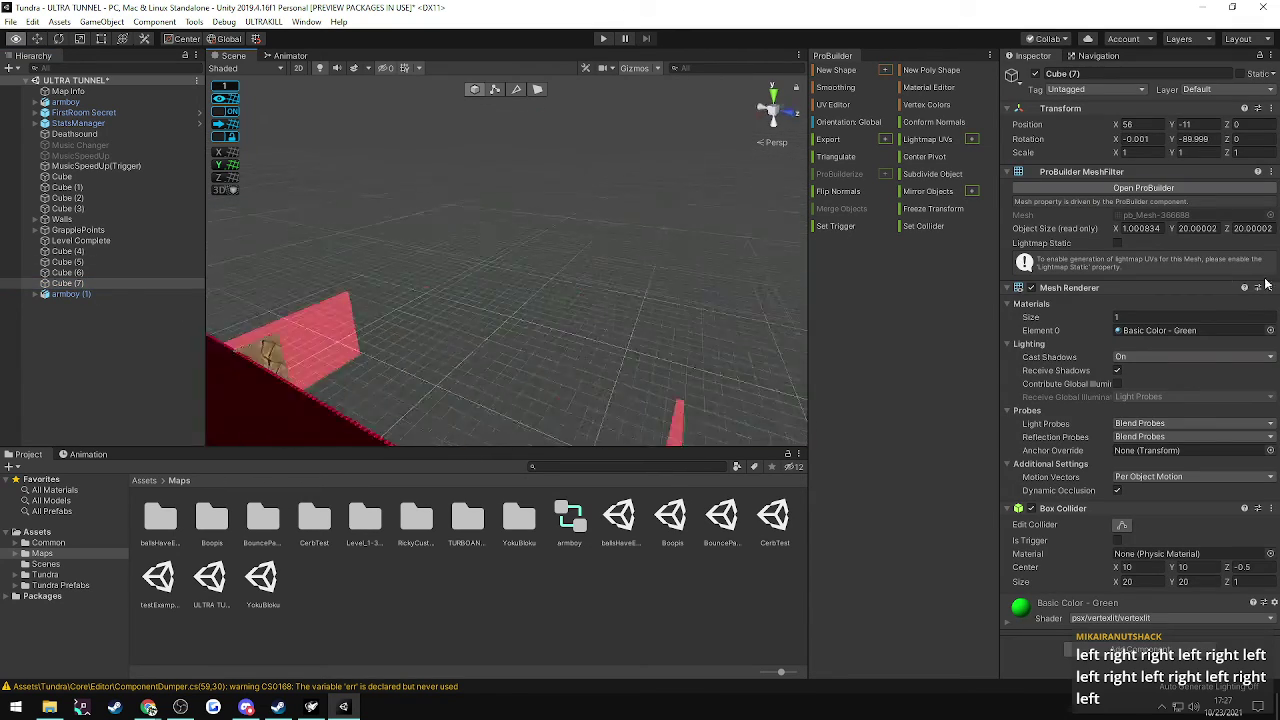
key("w")
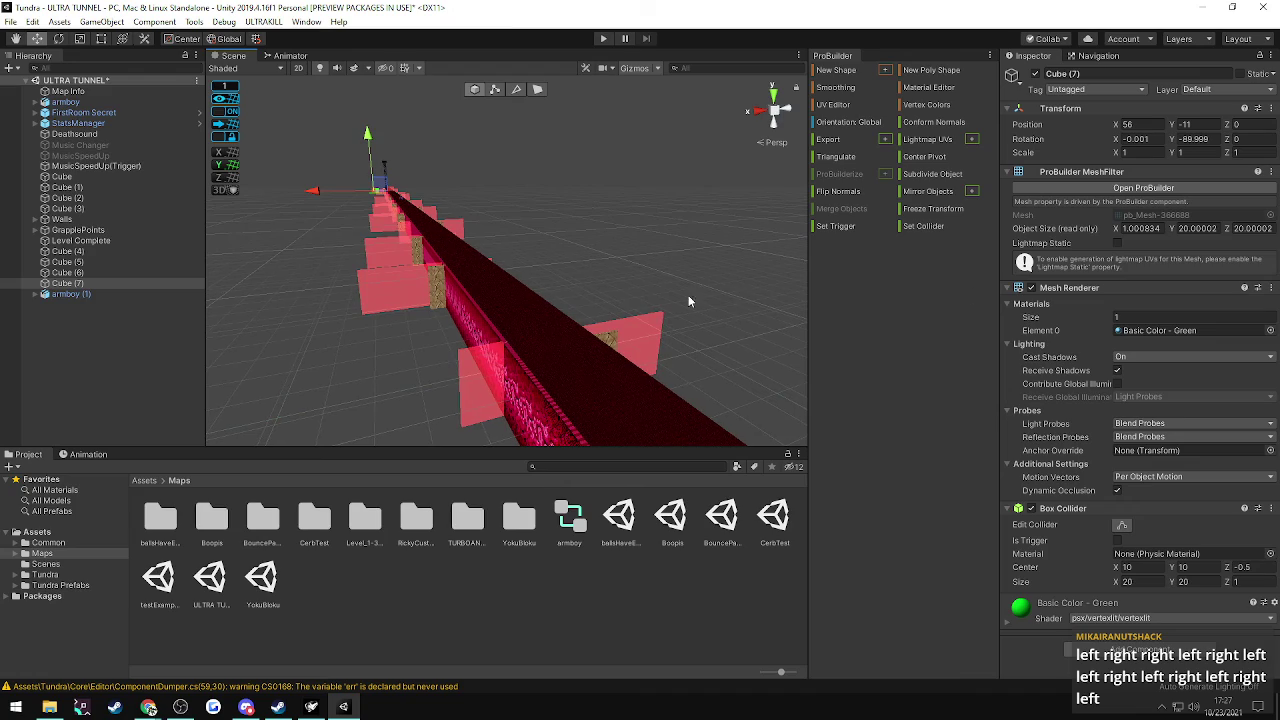
left_click(85, 251)
key("f")
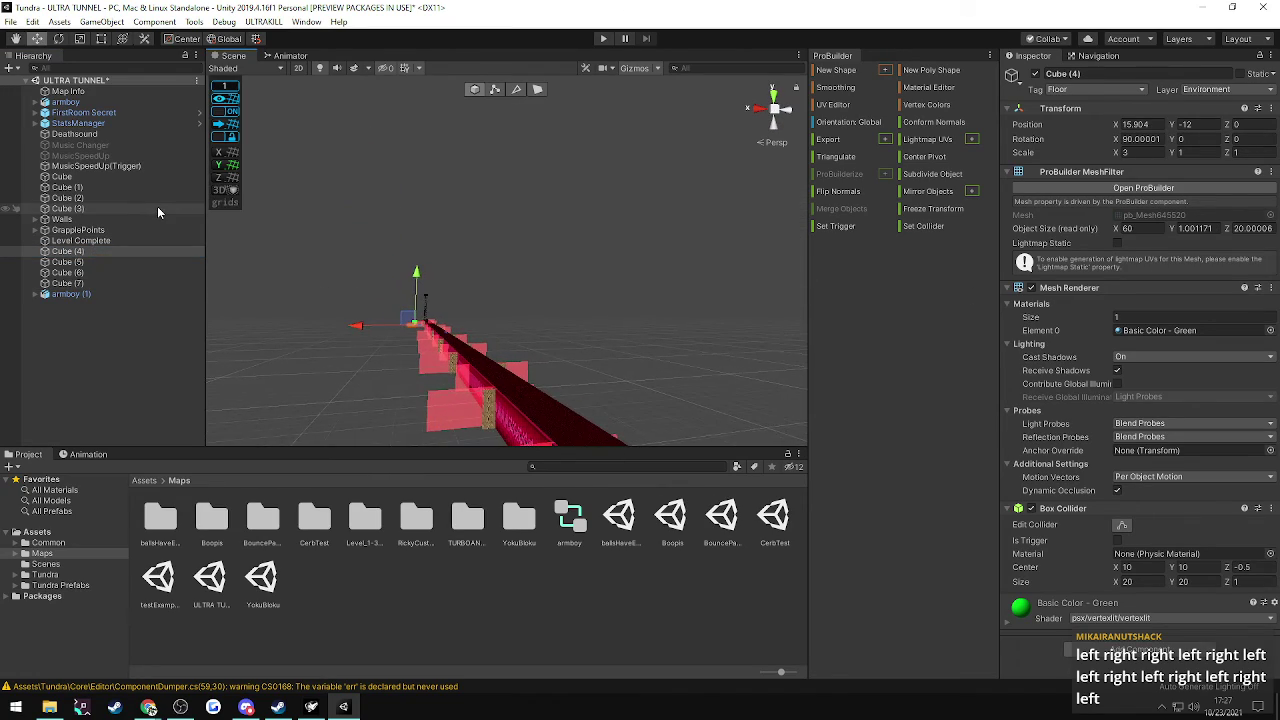
left_click(148, 251)
key("f")
key("w")
right_click_drag(407, 324, 27, 391)
key("s")
key("d")
key("a")
right_click_drag(476, 290, 260, 320)
- Create an empty GameObject and parent the four tunnel pieces, Cube, Cube (1), Cube (2) and Cube (3), under it
left_click(63, 208)
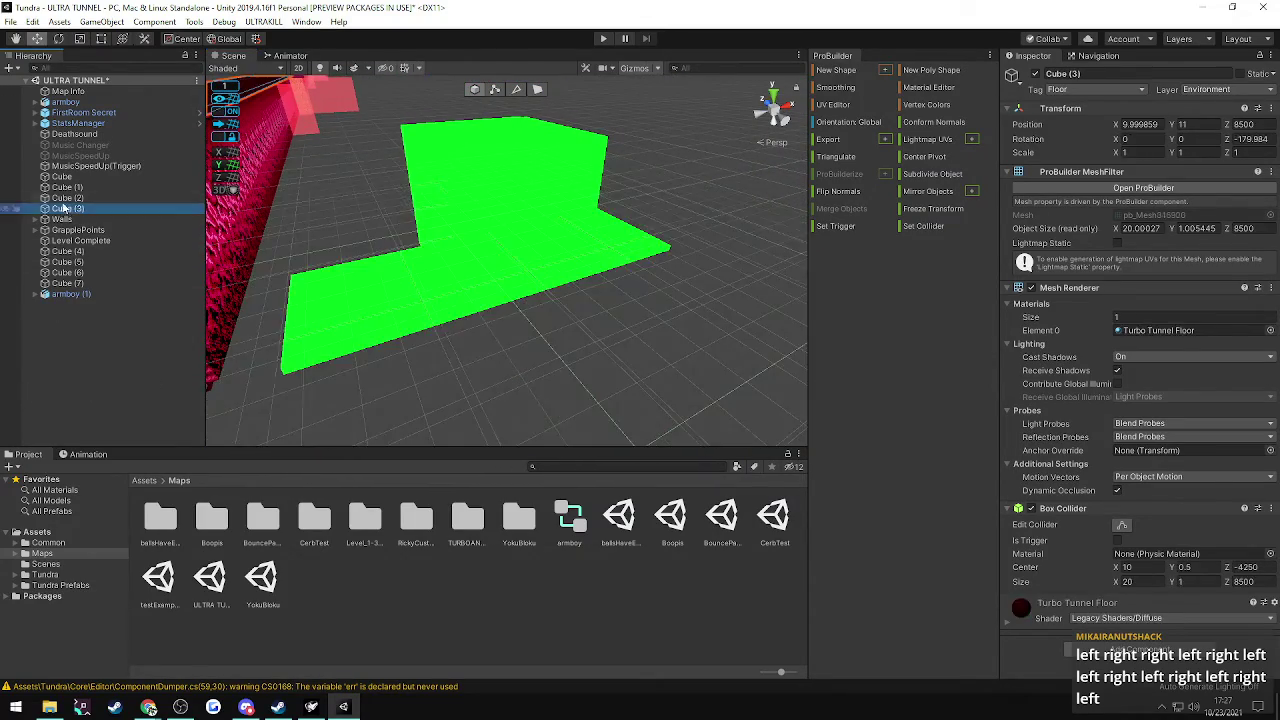
double_click(68, 197)
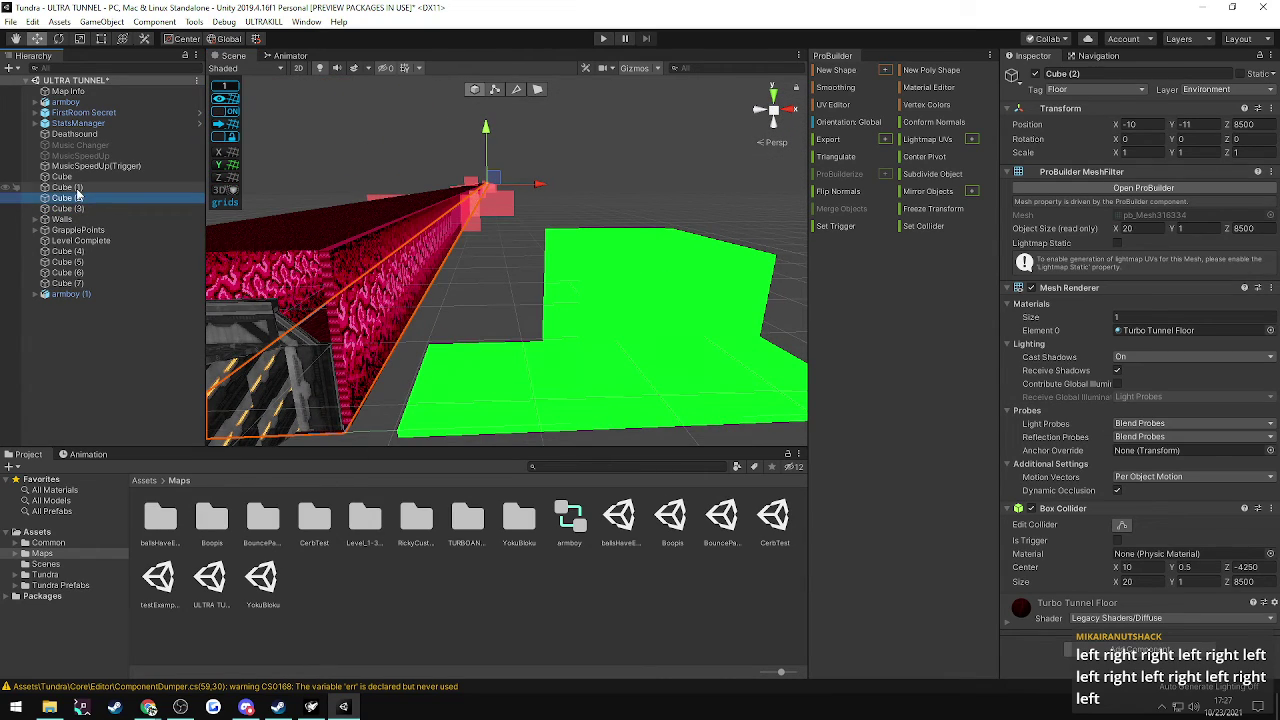
left_click(72, 188)
left_click(64, 178)
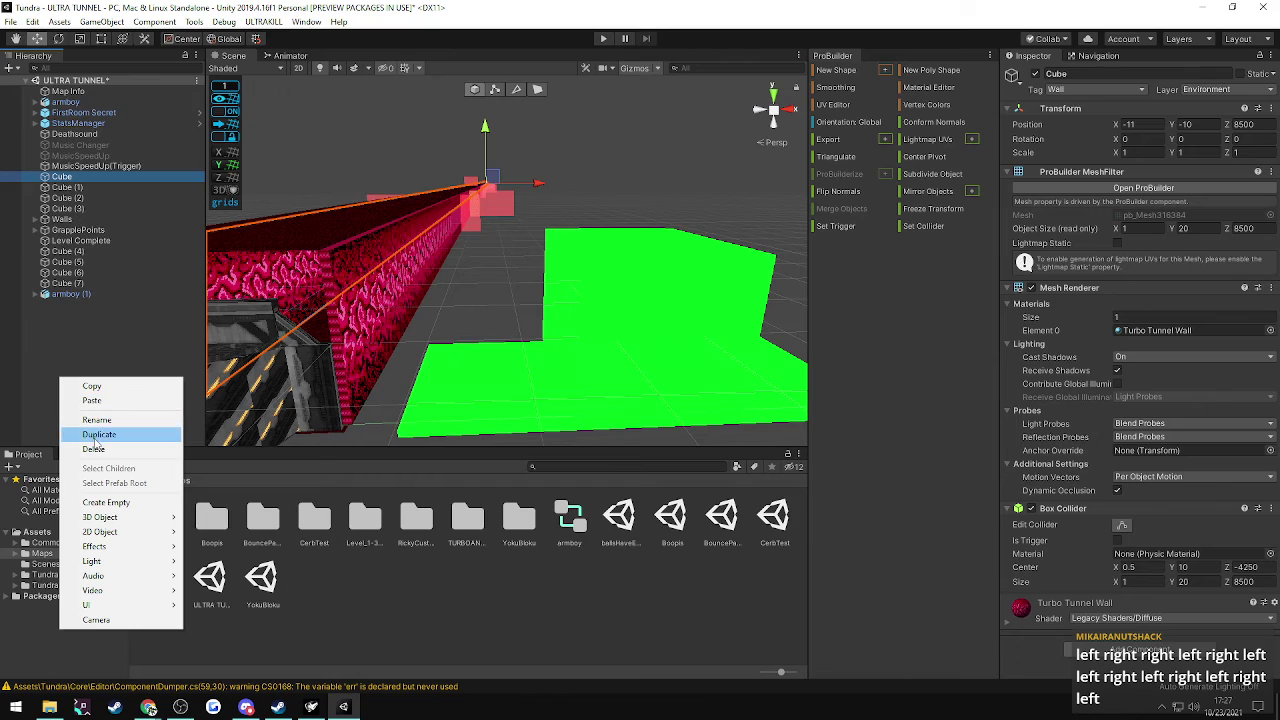
left_click(106, 502)
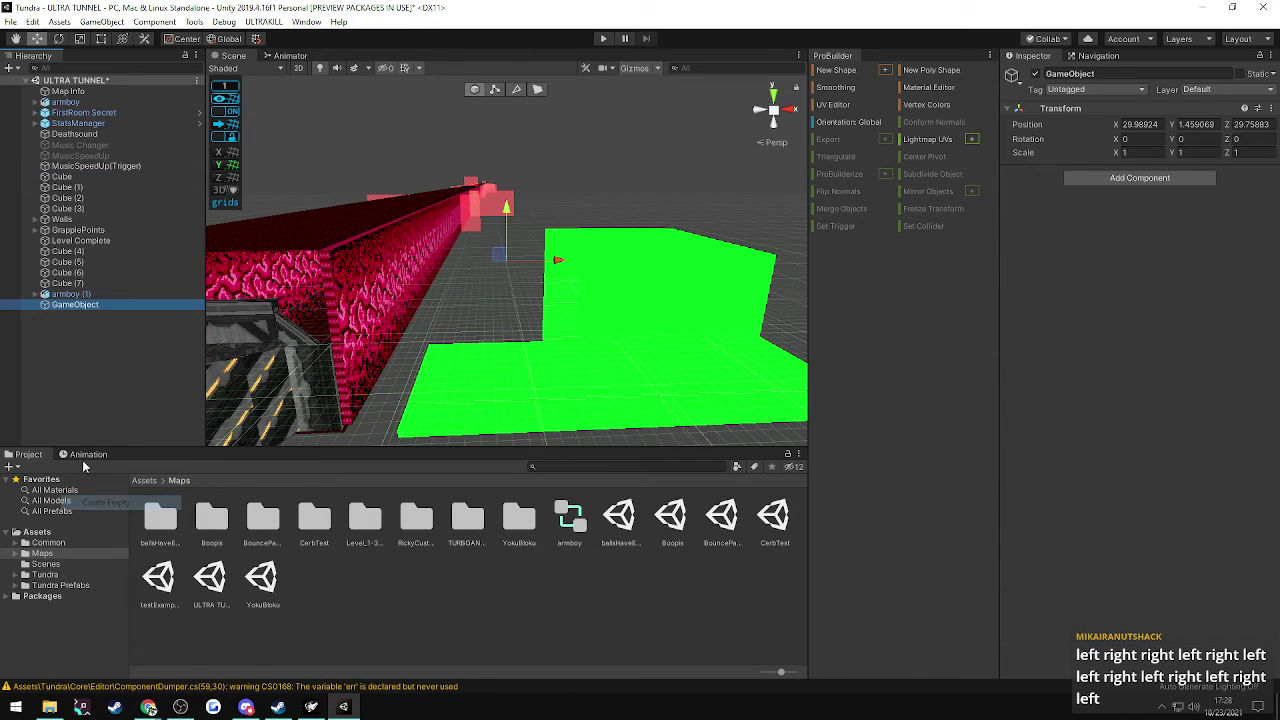
left_click(63, 178)
left_click(69, 209, "shift")
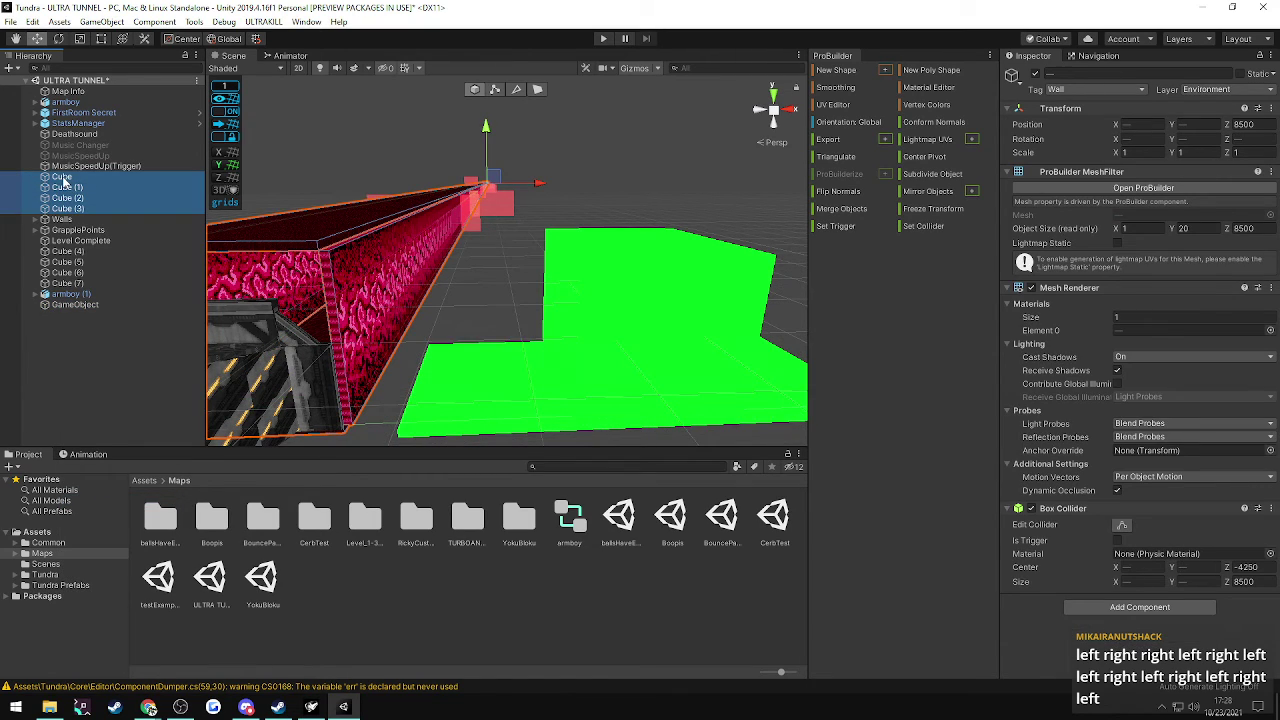
left_click_drag(63, 178, 64, 306)
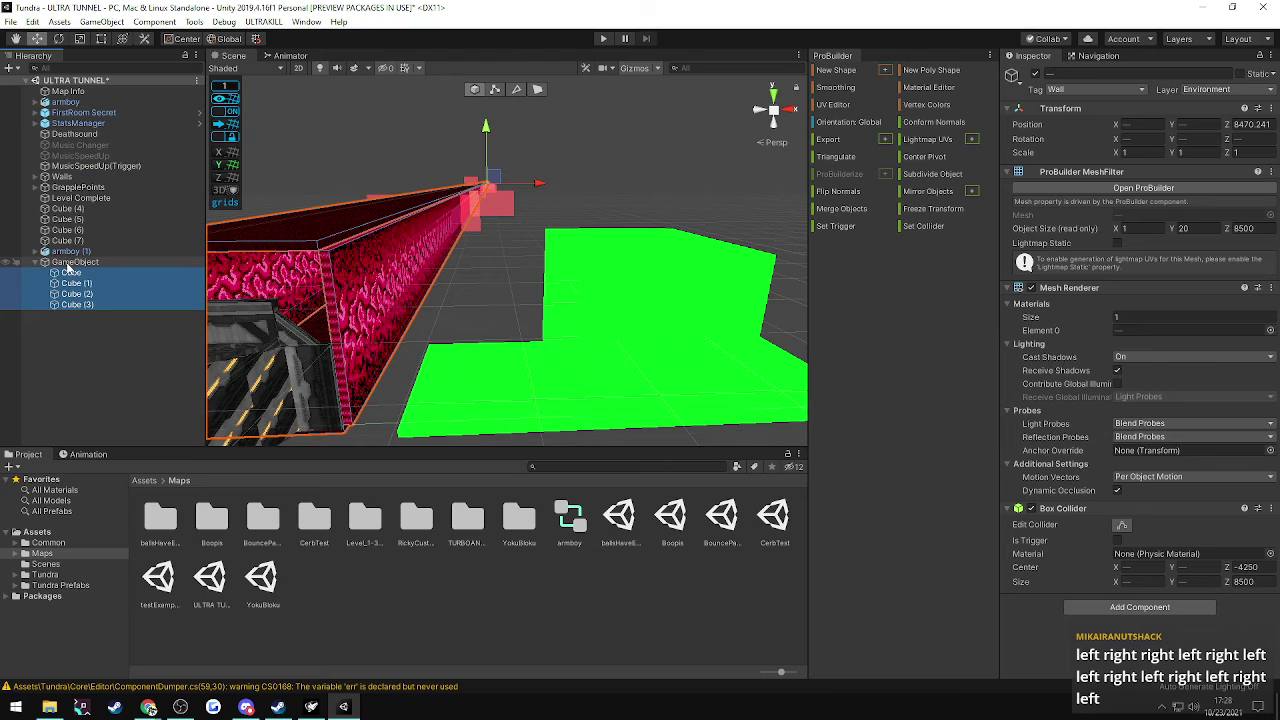
- Rename the new parent GameObject to "main environment" and collapse its children in the hierarchy
right_click(62, 262)
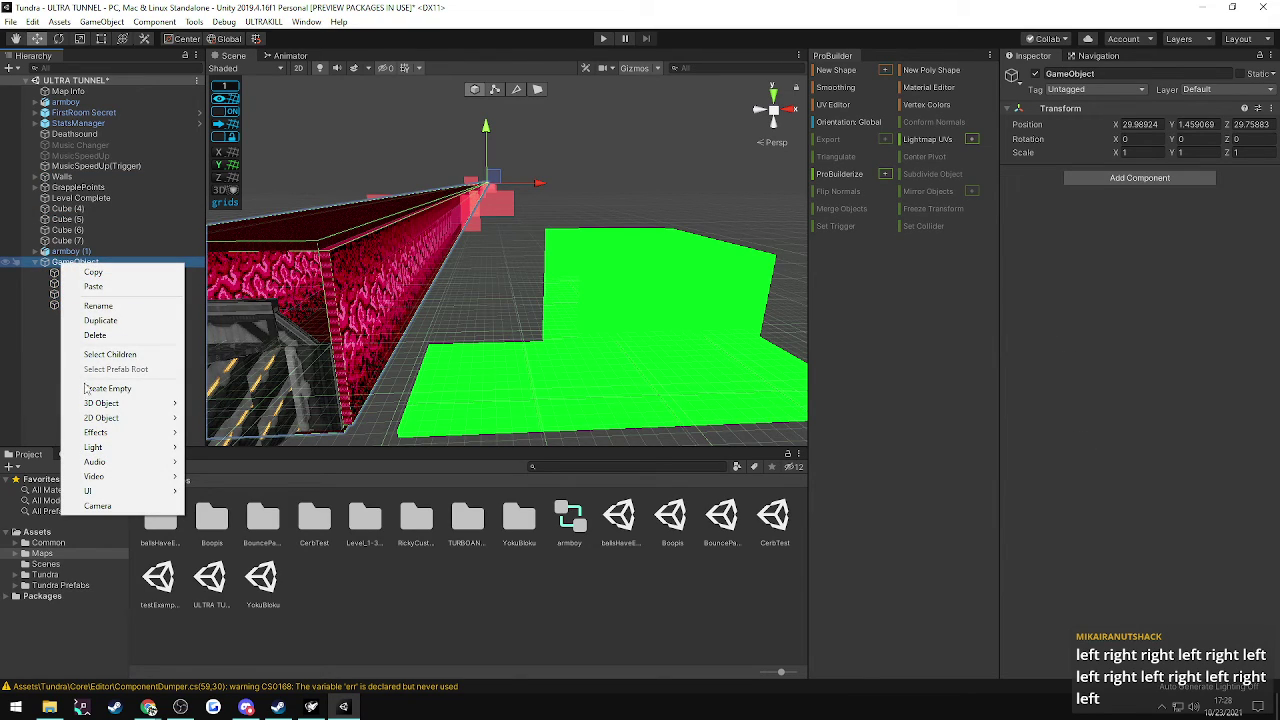
left_click(93, 306)
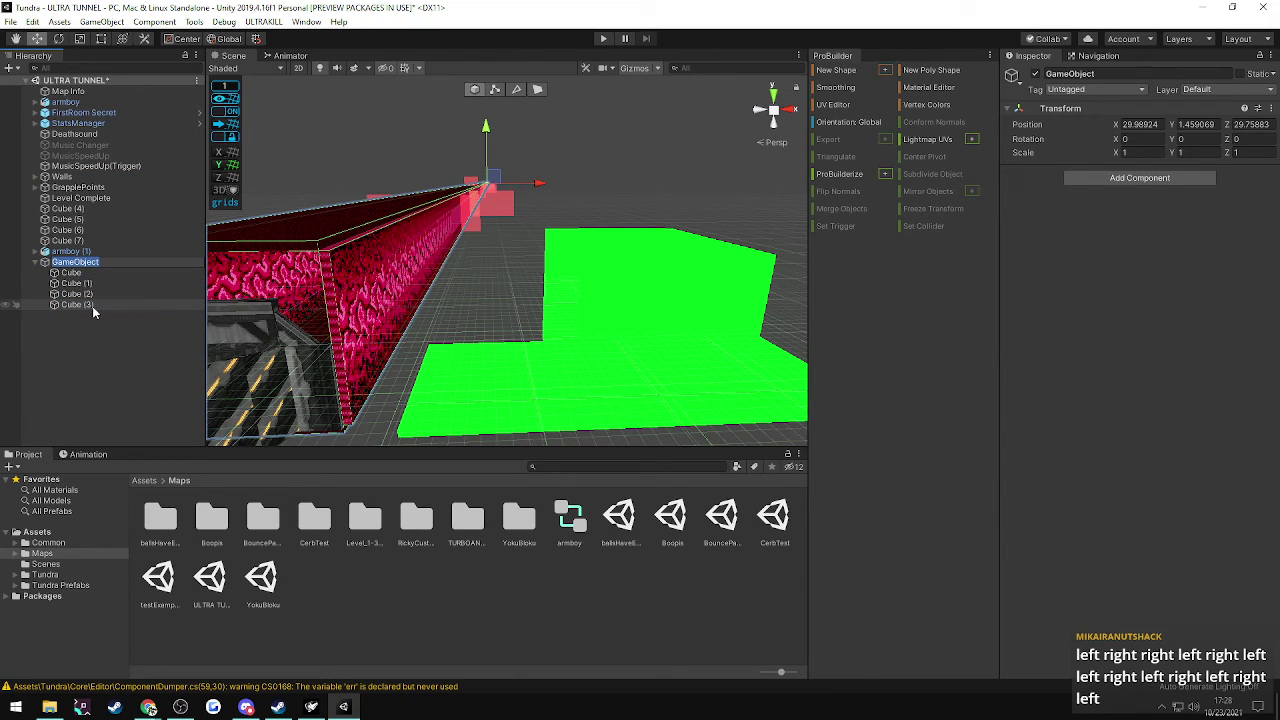
type("main environment")
key("Return")
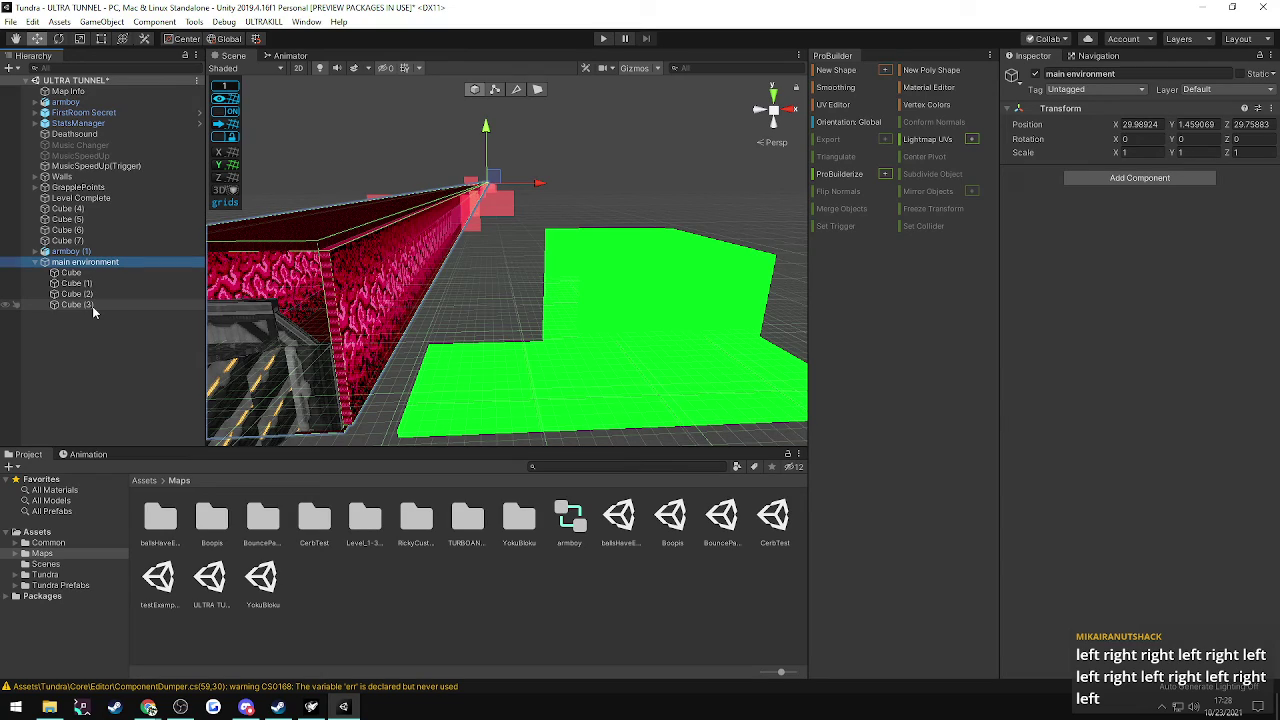
left_click(36, 262)
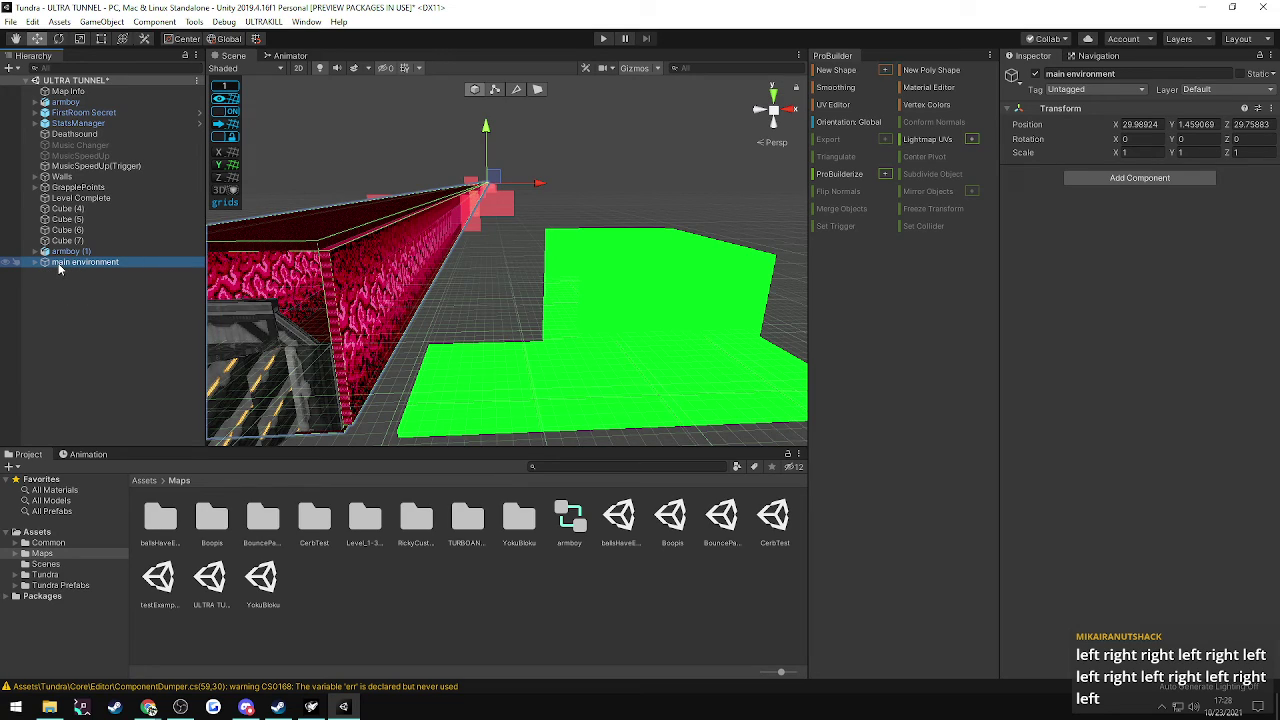
- Delete the green structure's pieces, Cube (4) through Cube (7), together with the original armboy
left_click(62, 210)
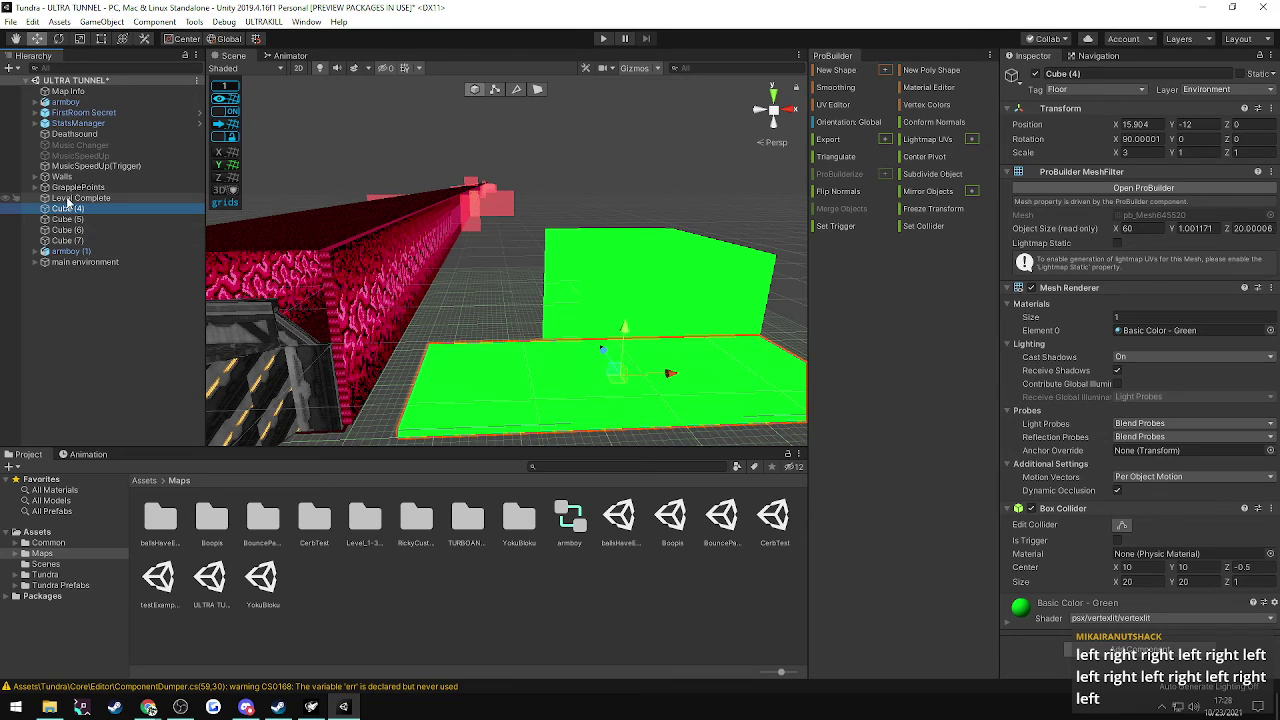
right_click(79, 318)
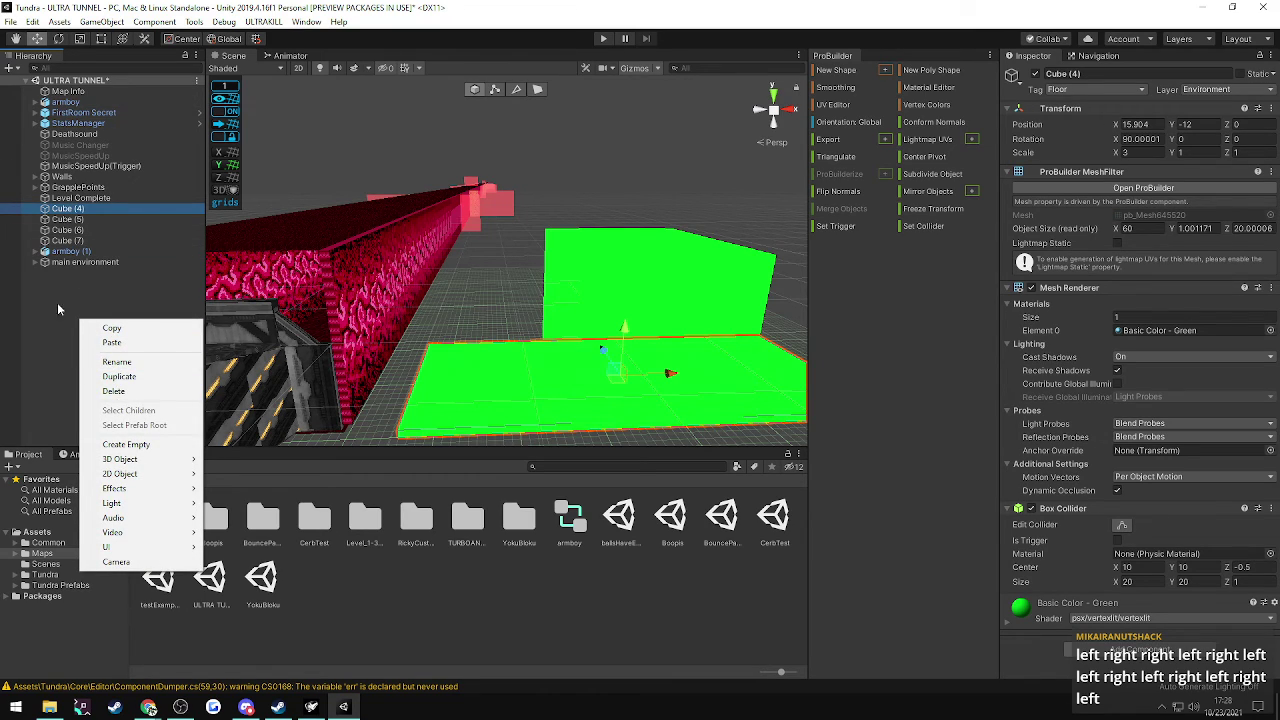
left_click(67, 243)
left_click(67, 243, "shift")
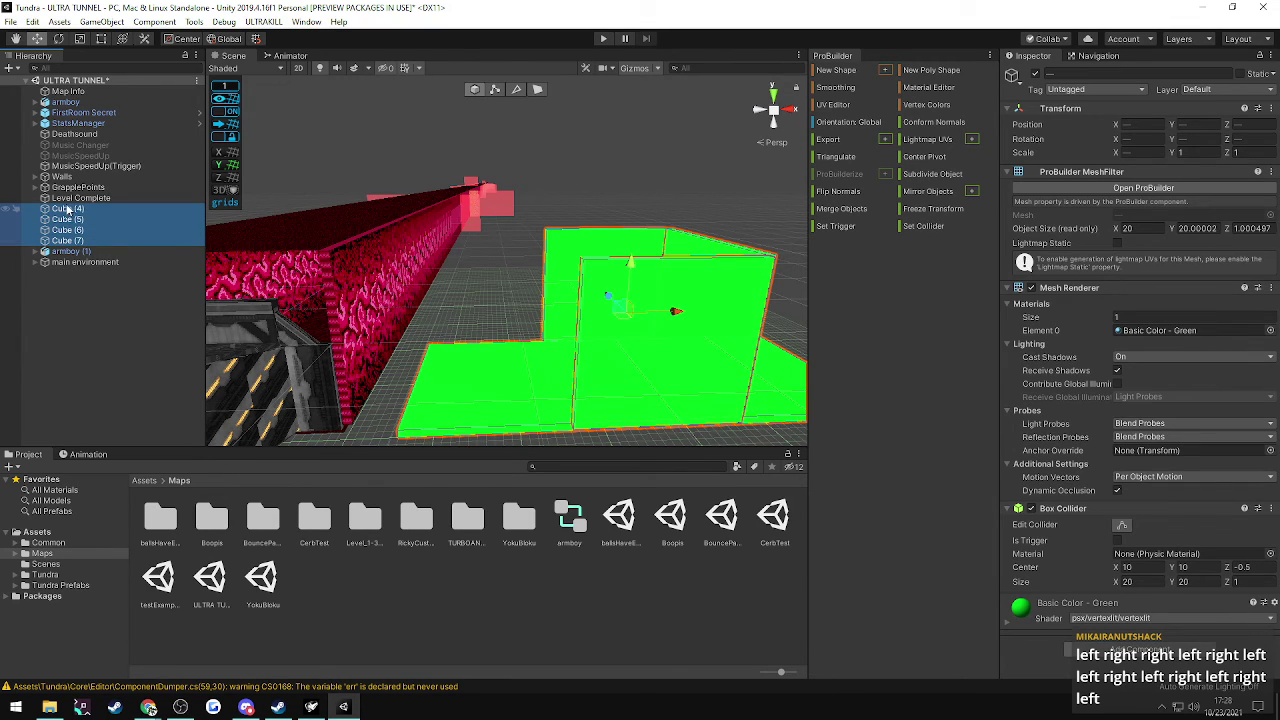
left_click(66, 102, "ctrl")
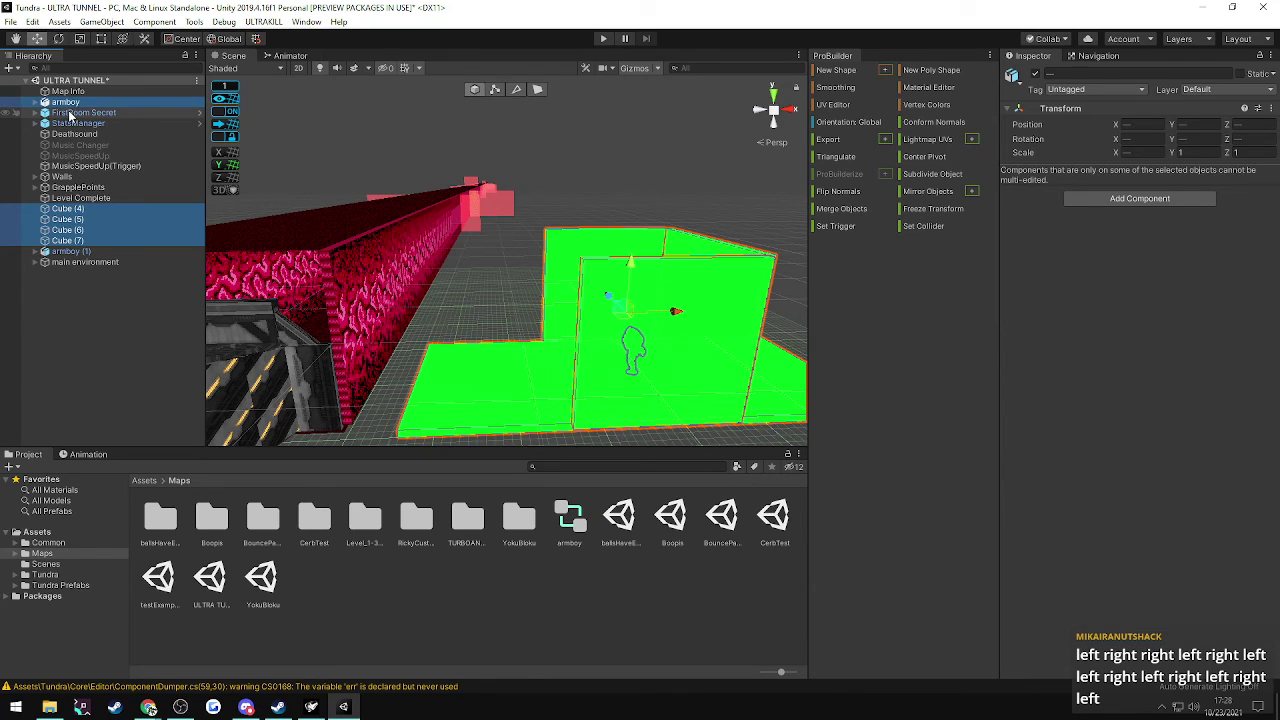
key("Delete")
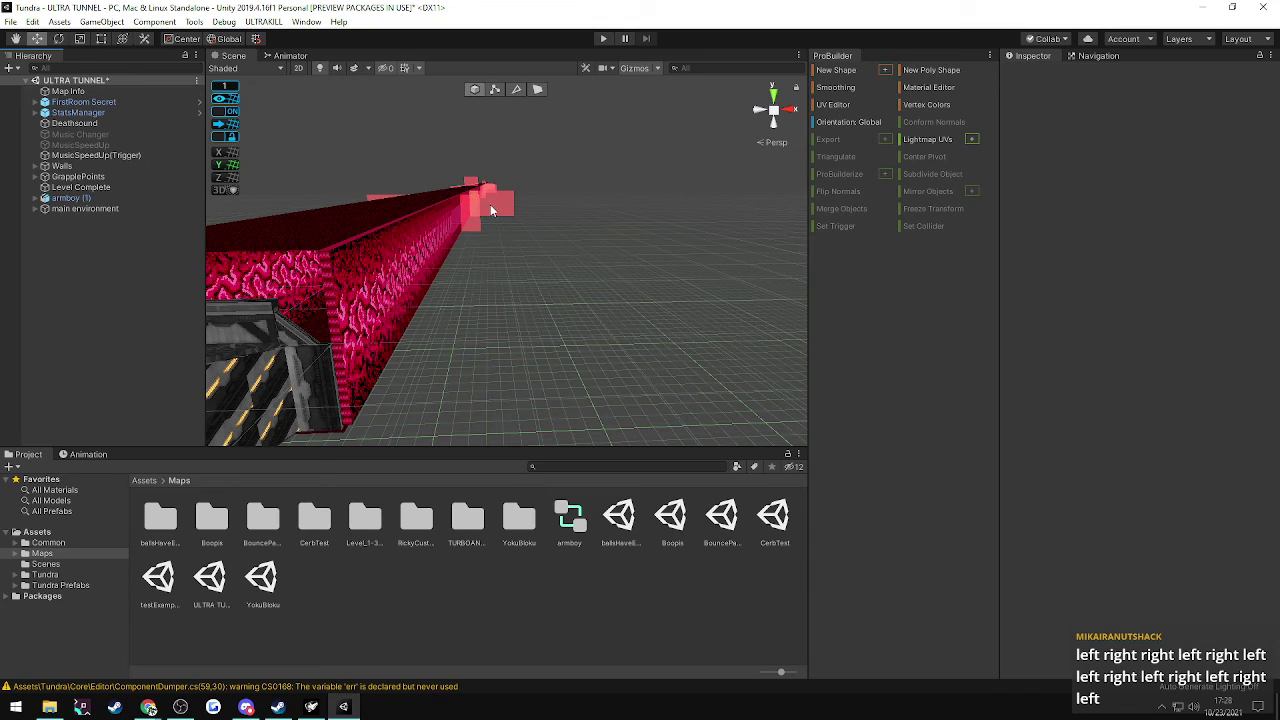
- Inspect the settings of Deathsound, Music Changer, MusicSpeedUp and MusicSpeedUp(Trigger)
left_click(72, 124)
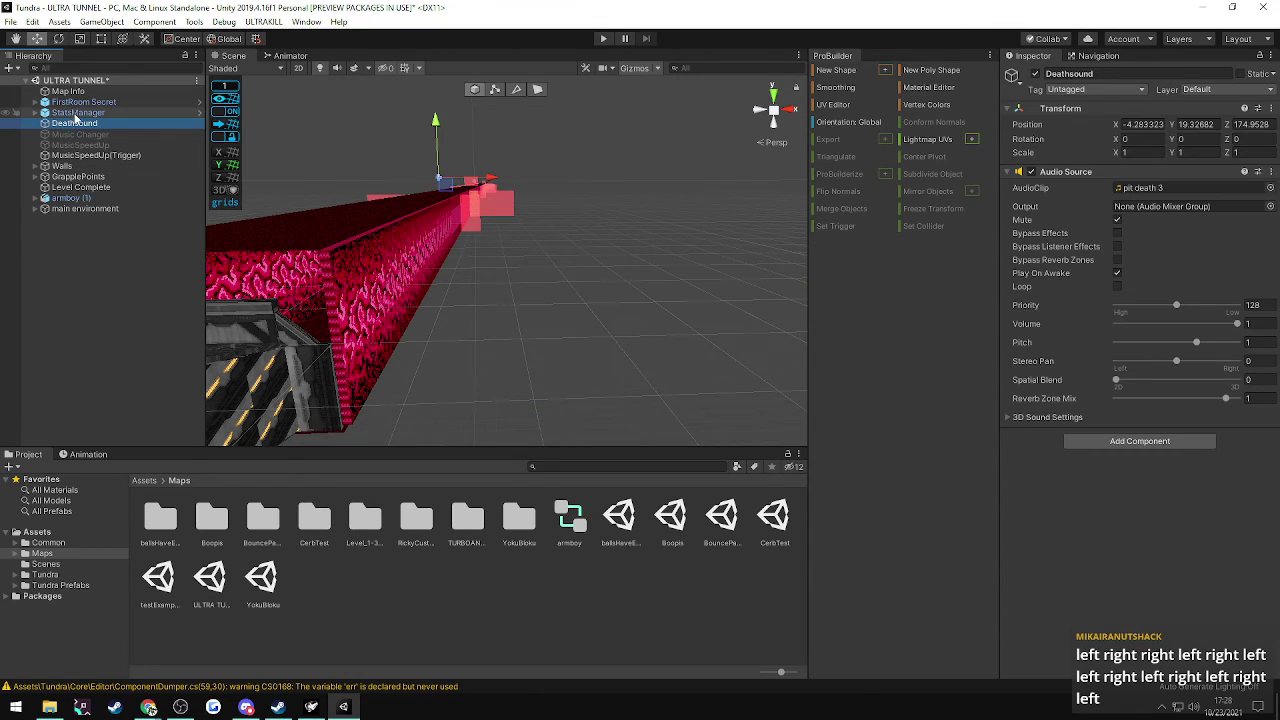
left_click(72, 134)
left_click(71, 145)
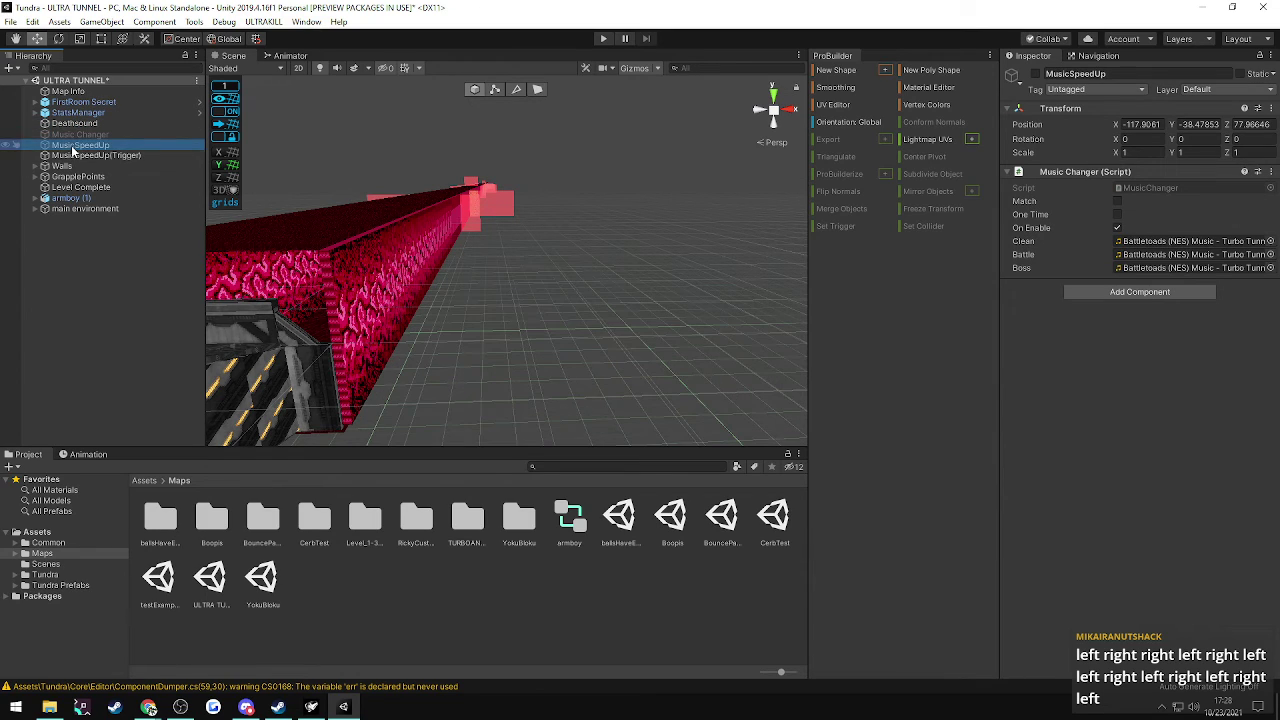
left_click(71, 156)
- Expand the Walls group and examine where wall (6) (start of real) stands on the tunnel
left_click(62, 166)
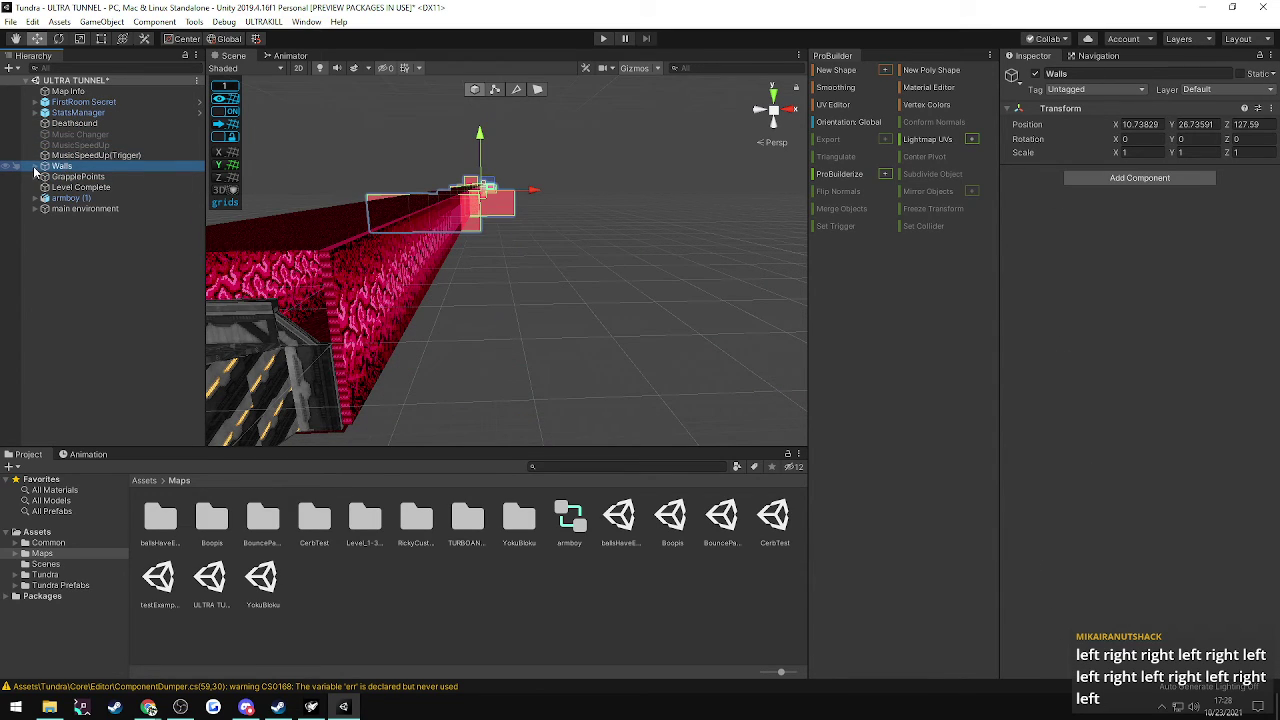
left_click(35, 167)
right_click_drag(480, 287, 500, 195)
key("w")
left_click(100, 251)
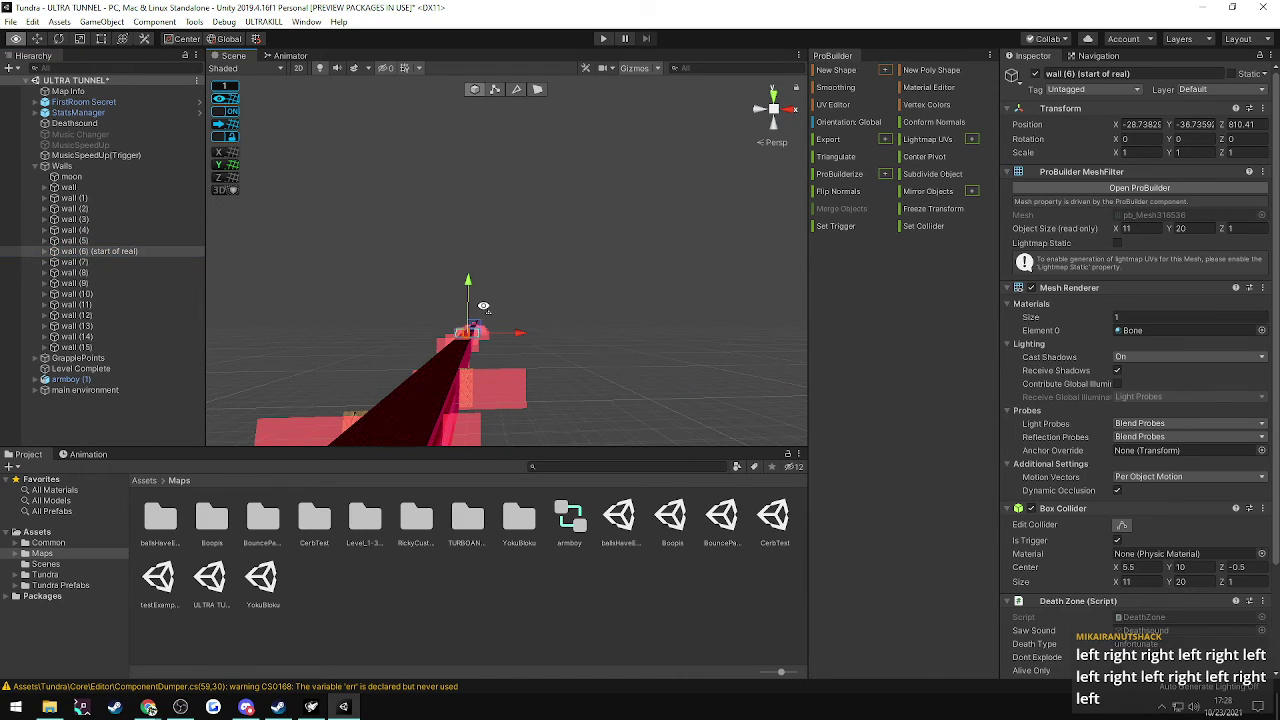
key("w")
right_click_drag(484, 306, 478, 372)
key("f")
key("s")
key("w")
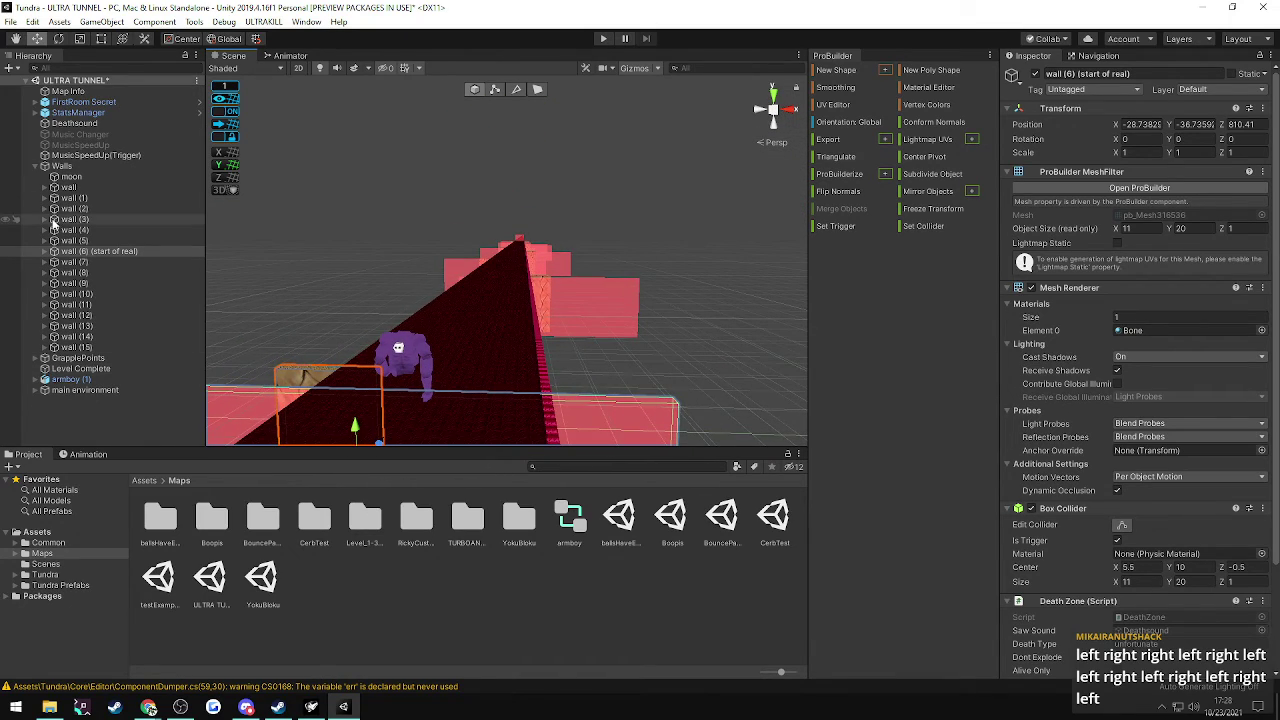
- Move the Walls group below main environment in the hierarchy and expand its children
left_click(35, 166)
left_click_drag(58, 168, 62, 224)
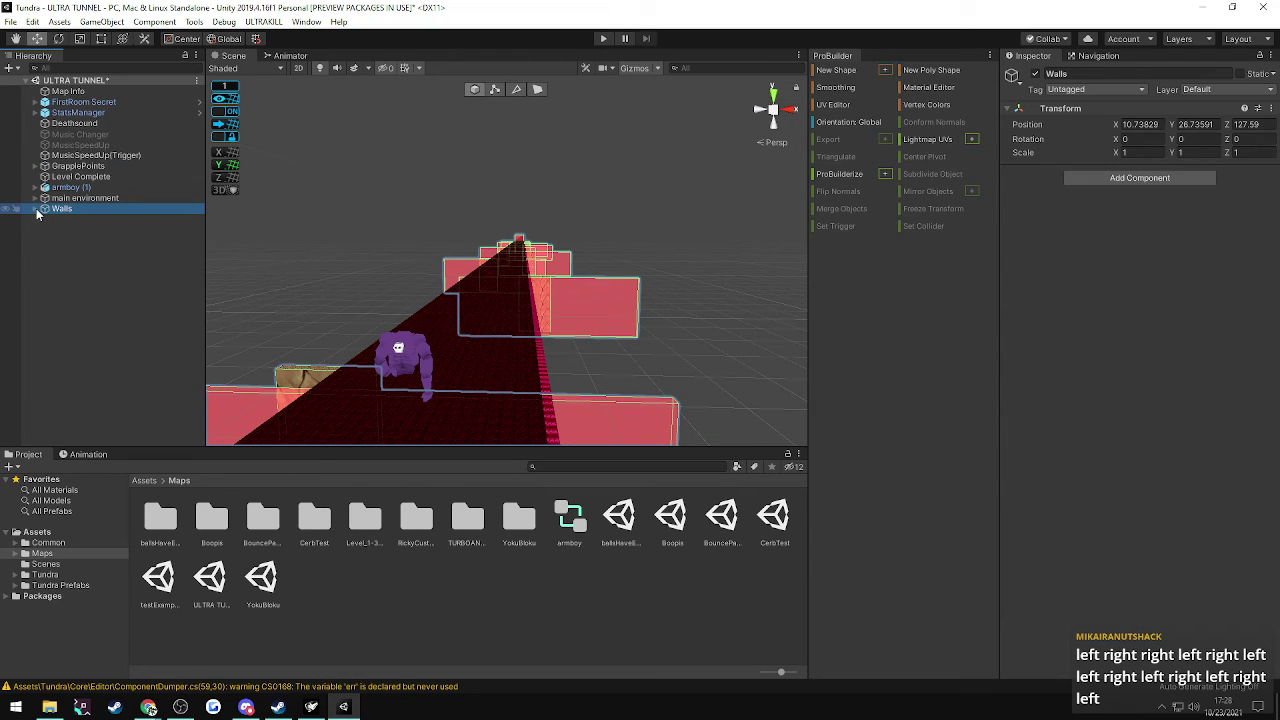
left_click(36, 209)
- Examine the placement of wall (14) and wall (13) along the far part of the tunnel
key("w")
right_click_drag(466, 290, 573, 427)
left_click(76, 380)
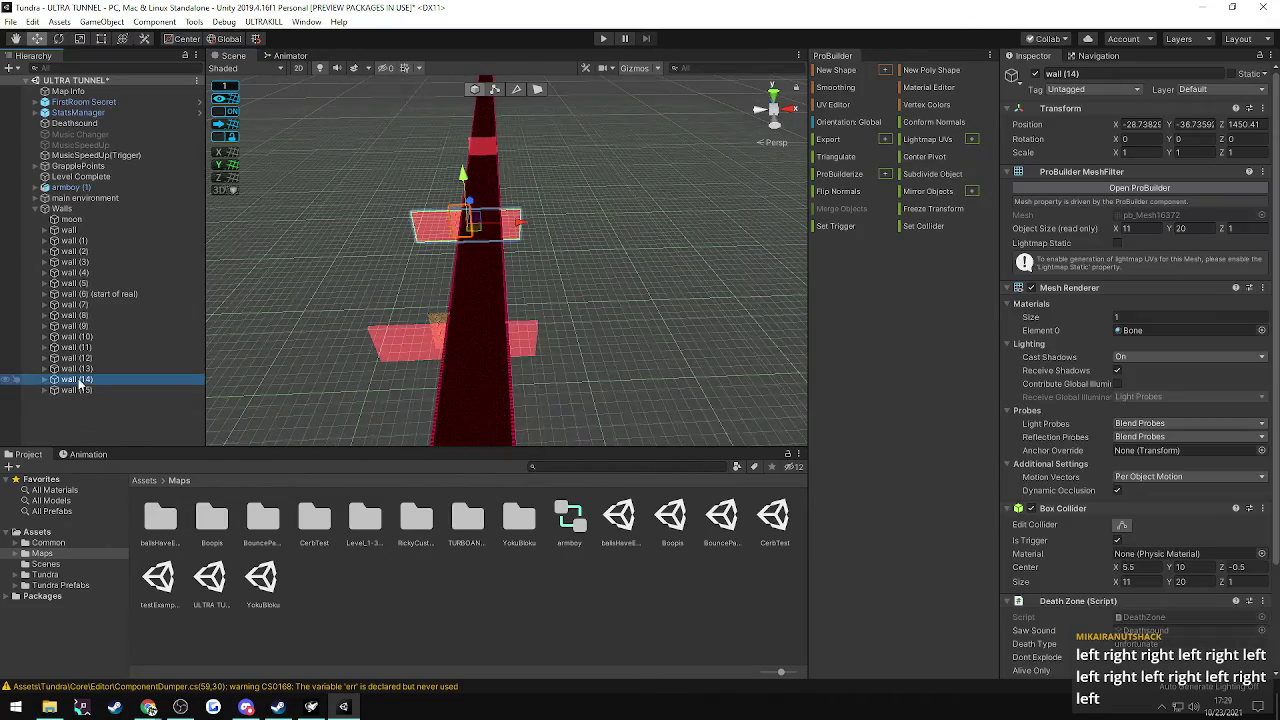
right_click_drag(536, 318, 676, 298)
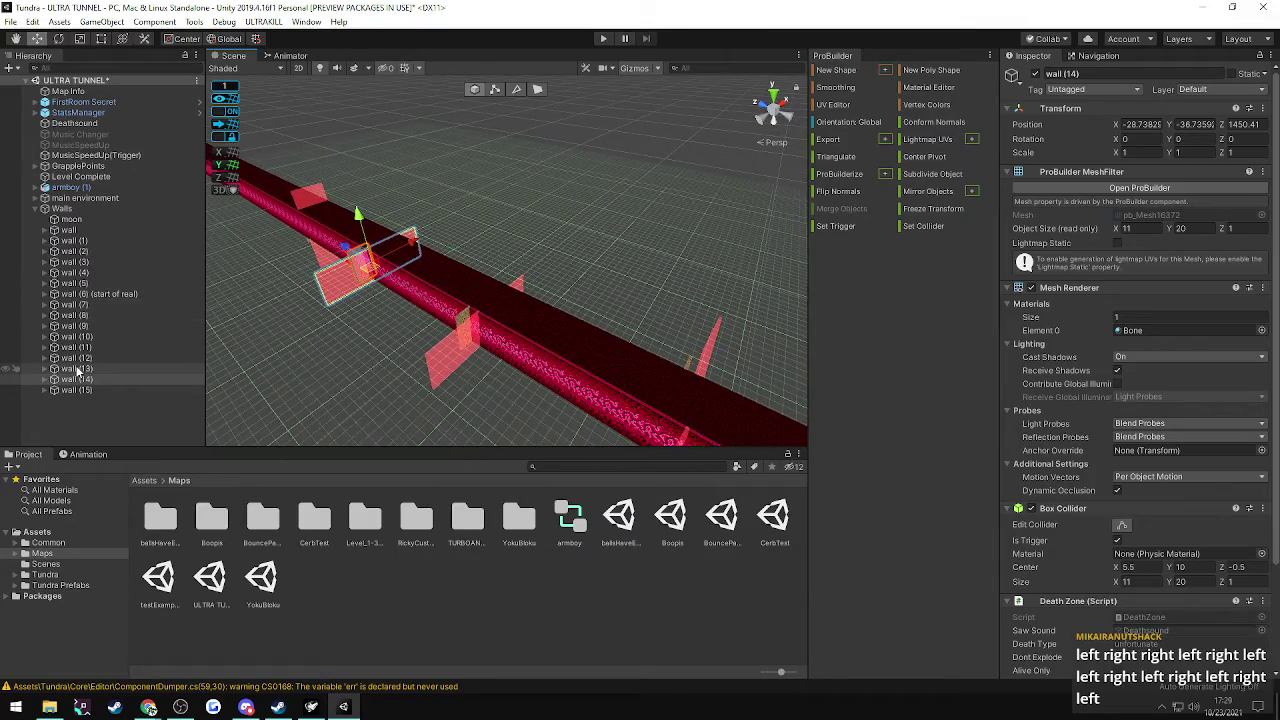
left_click(76, 370)
- Duplicate wall (12) and shift the copy along the tunnel past wall (15) to about Z 1583
left_click(72, 359)
right_click_drag(558, 368, 368, 340)
left_click_drag(368, 340, 350, 304, "alt")
scroll(345, 306, "down", 4)
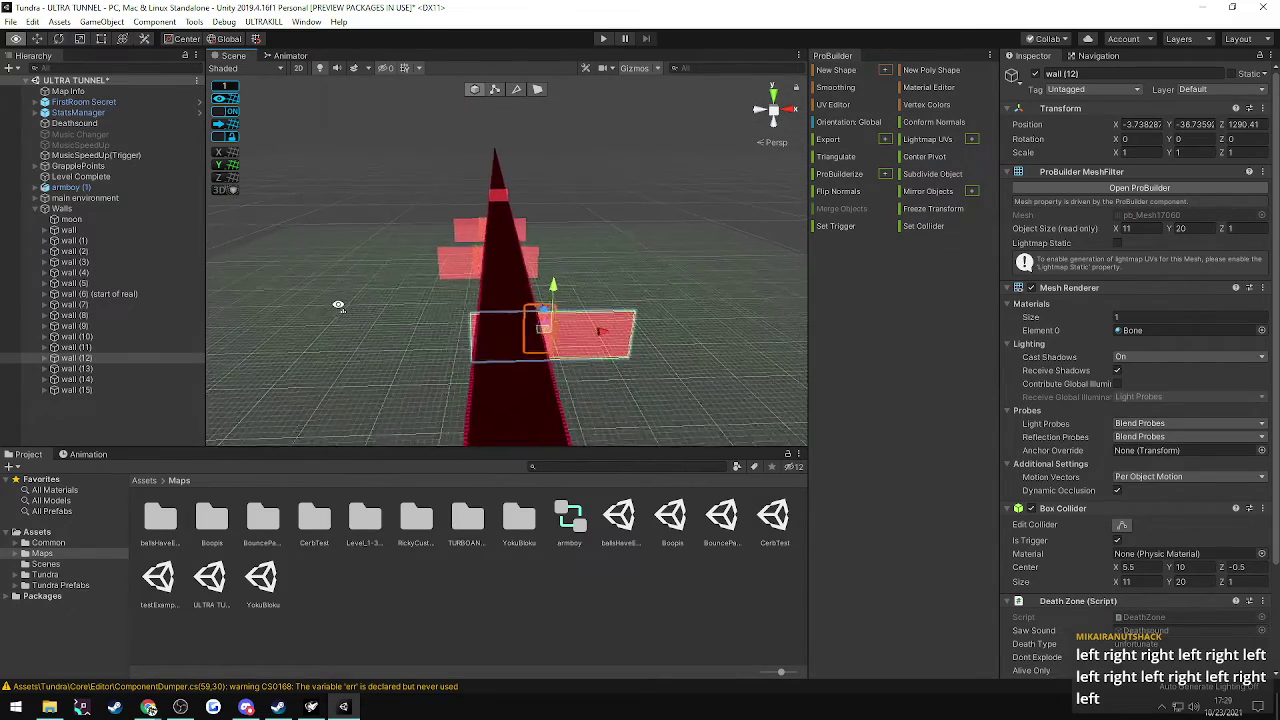
key("ctrl+d")
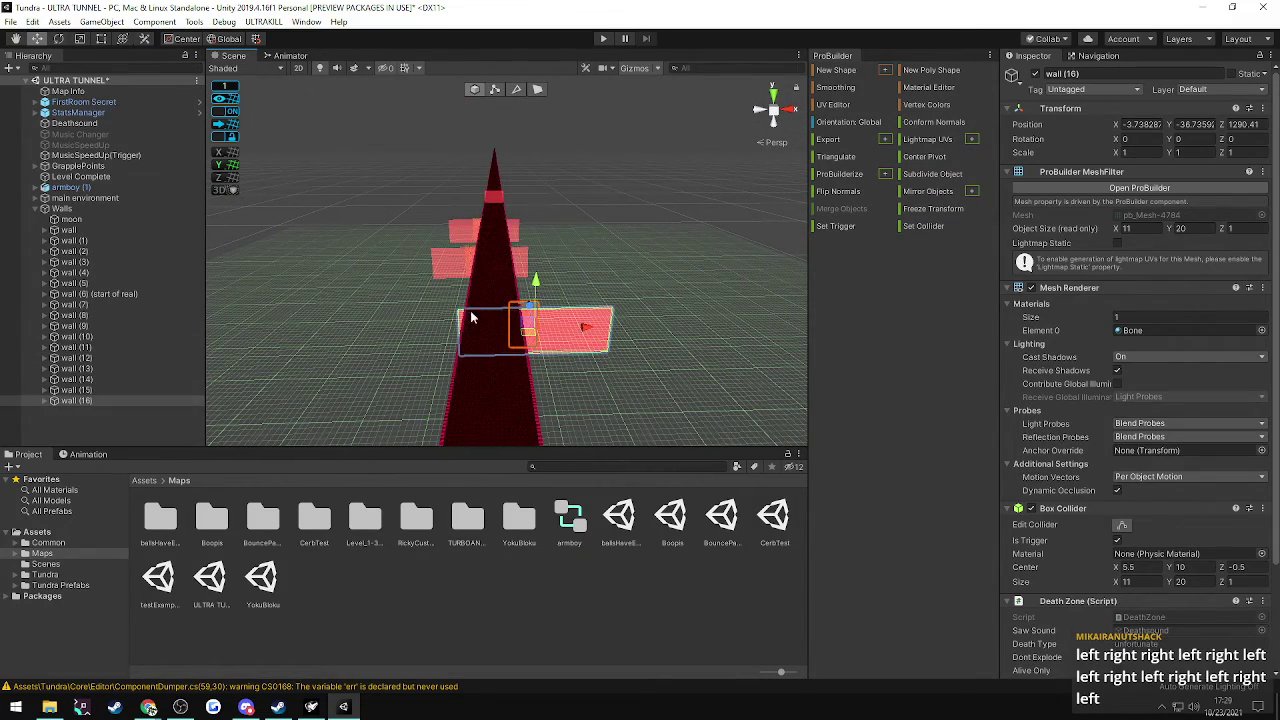
left_click_drag(529, 311, 1249, 258, "alt")
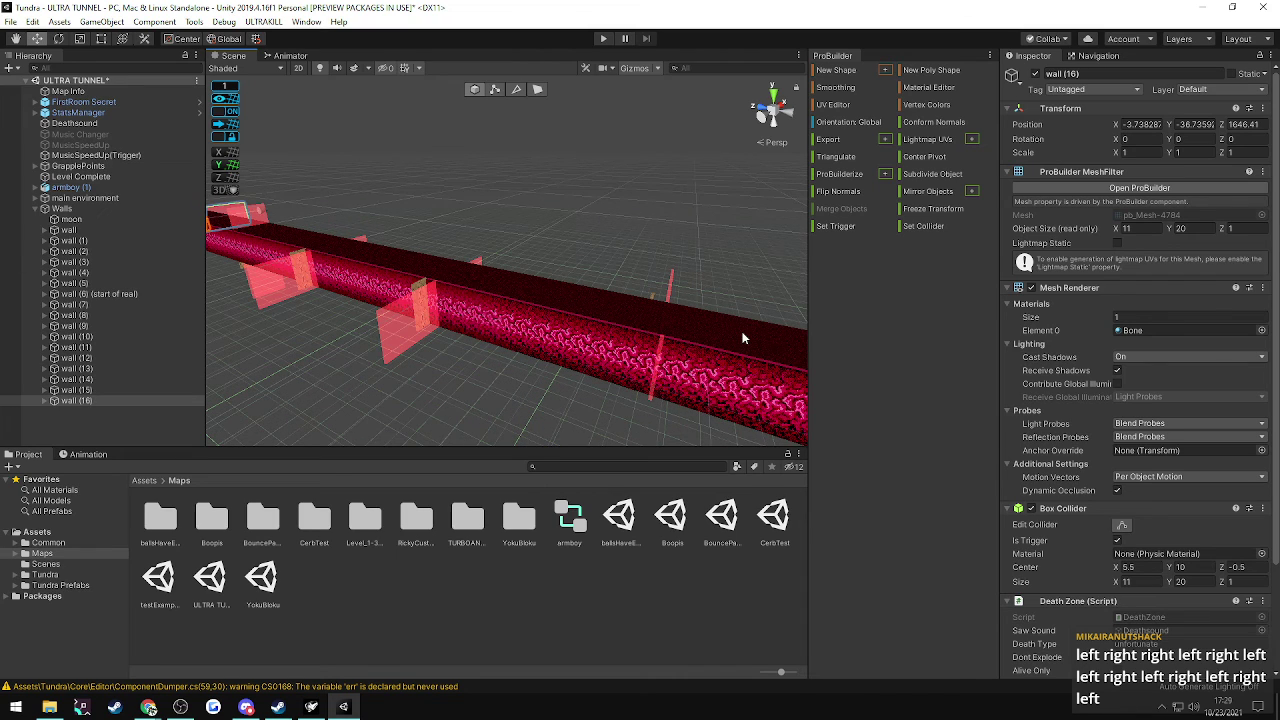
left_click_drag(743, 338, 1133, 316)
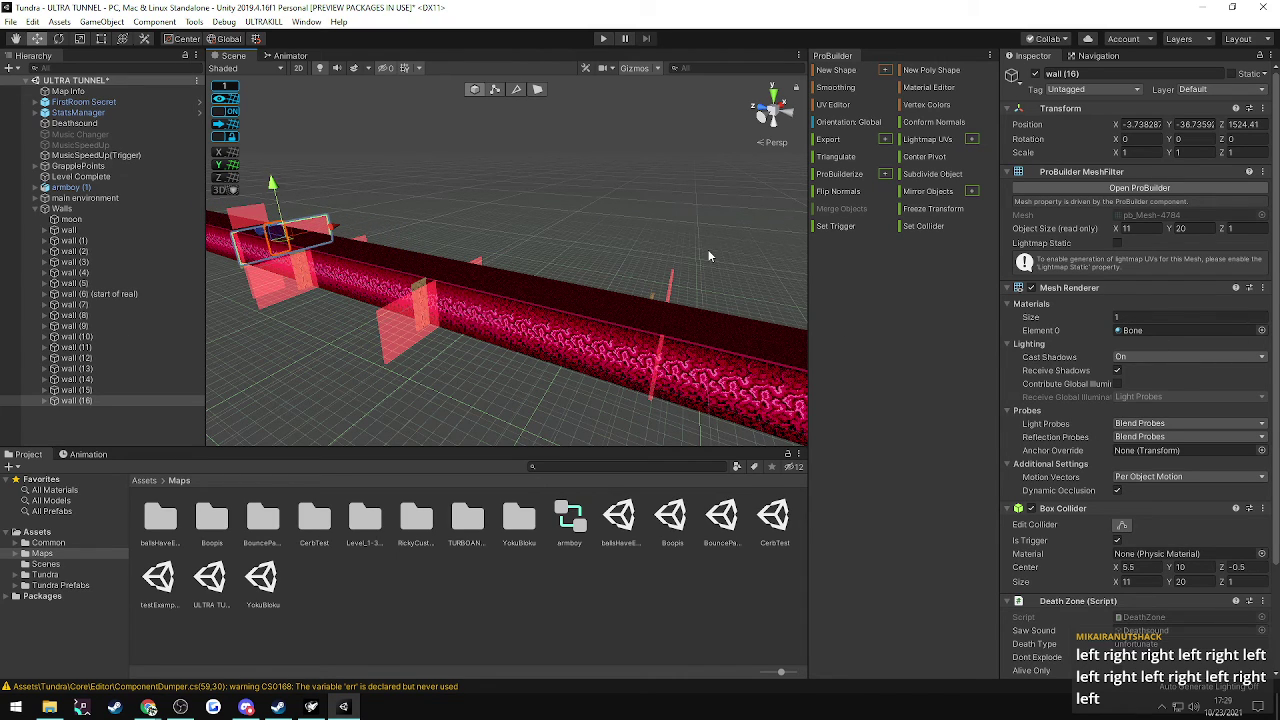
left_click_drag(708, 254, 410, 255, "alt")
- Compare the Z positions of wall (12) through wall (16) to work out the spacing between them
left_click(76, 390)
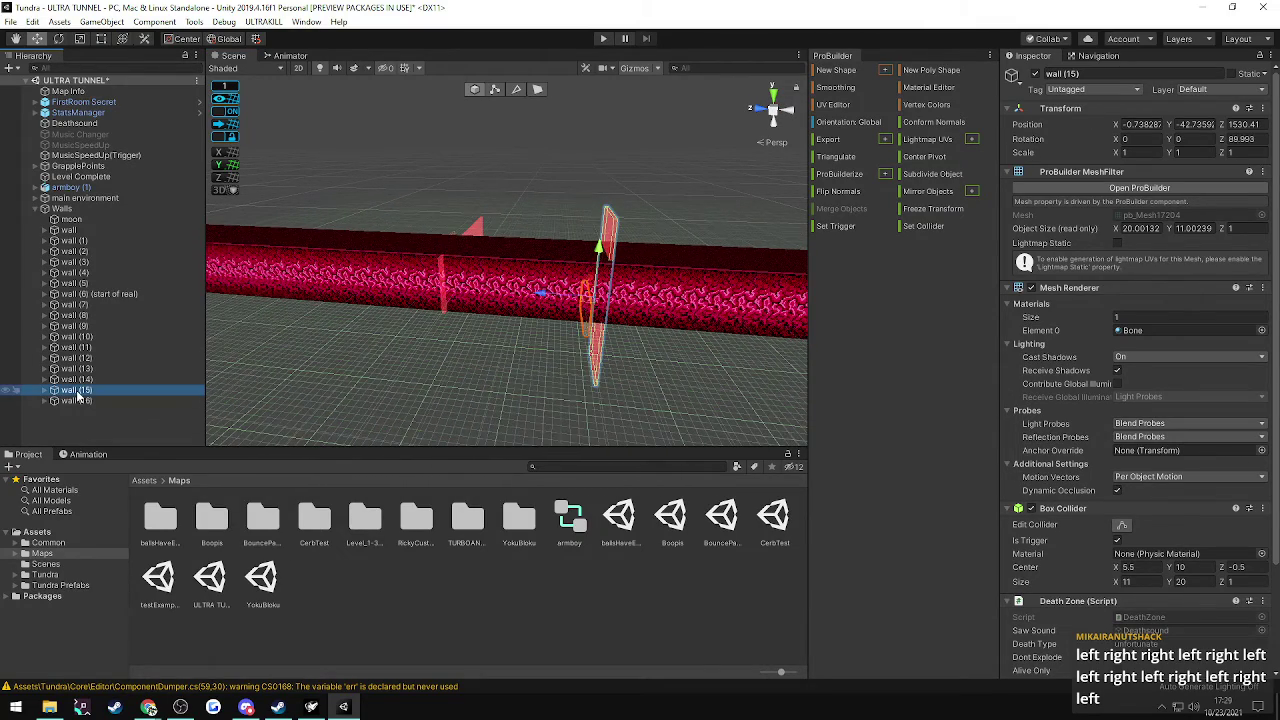
left_click(85, 381)
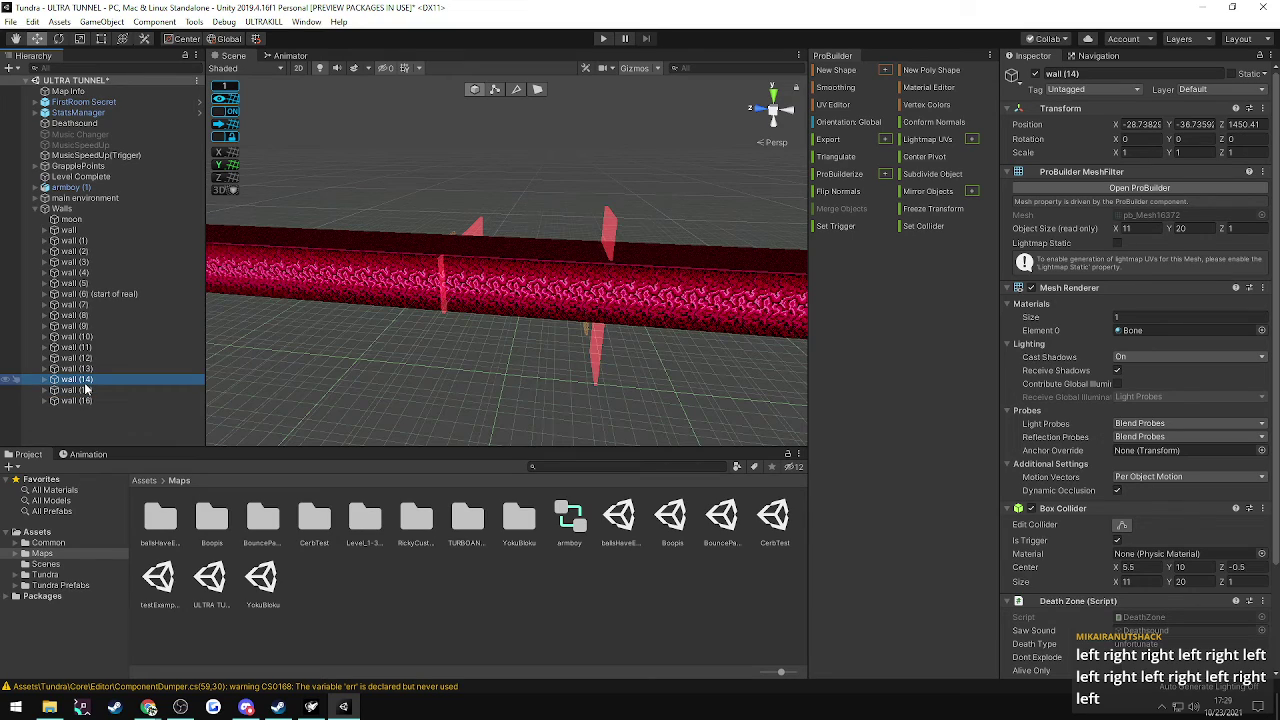
left_click(77, 372)
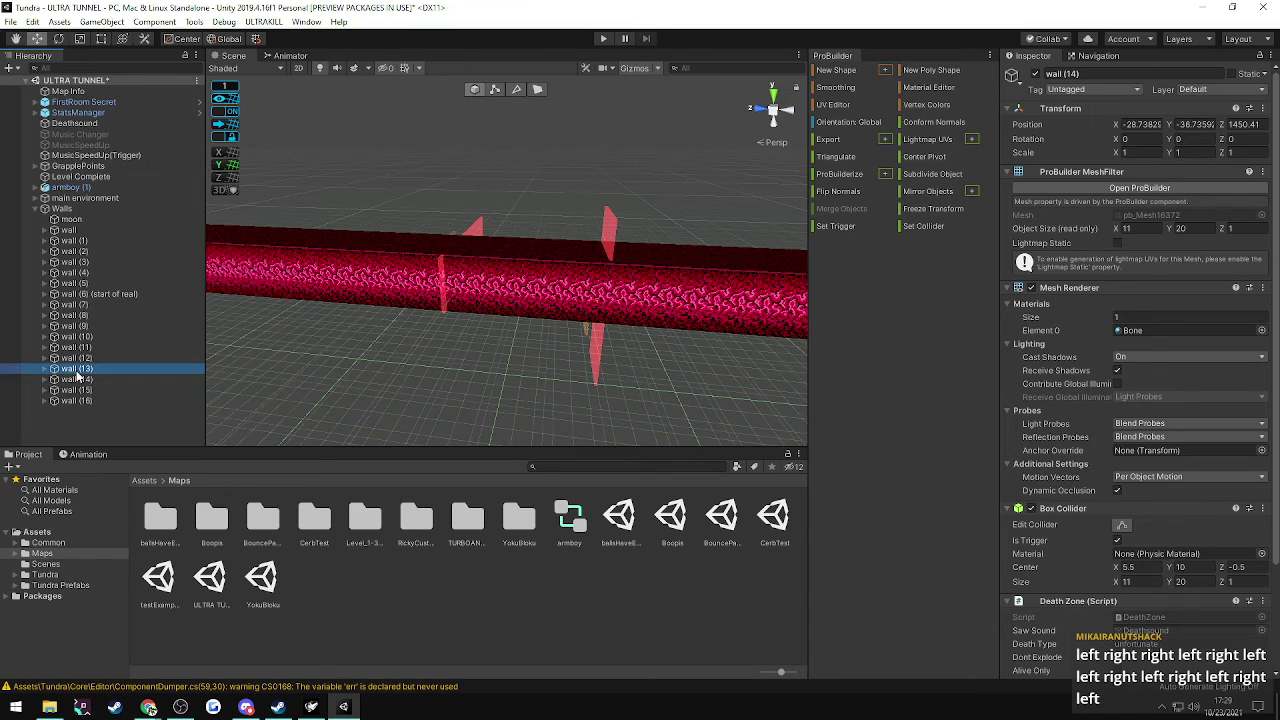
left_click(70, 380)
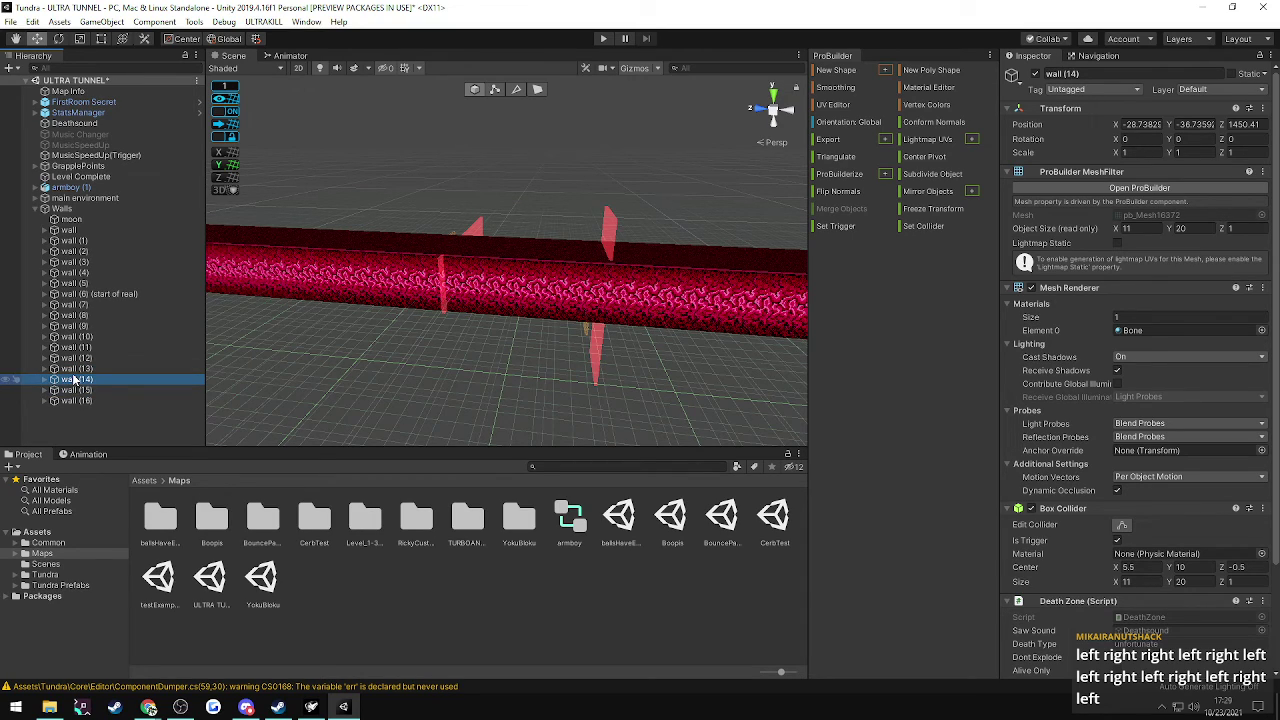
left_click(75, 391)
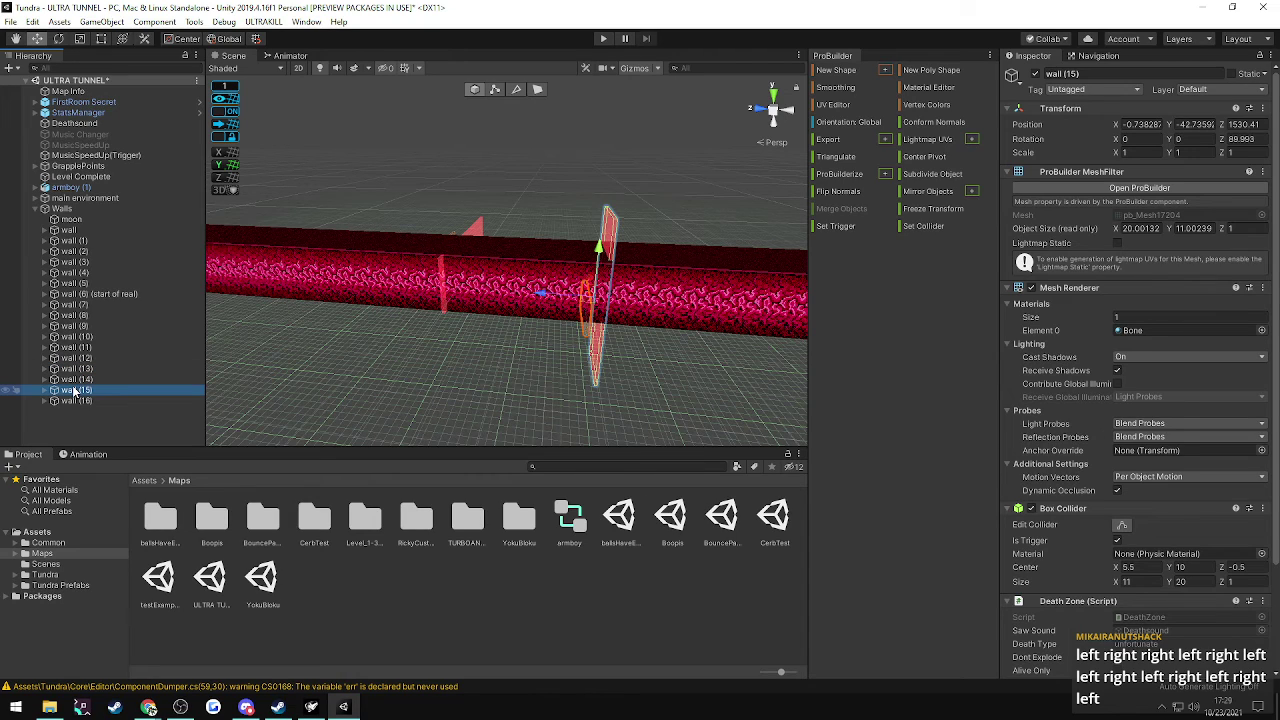
left_click(72, 401)
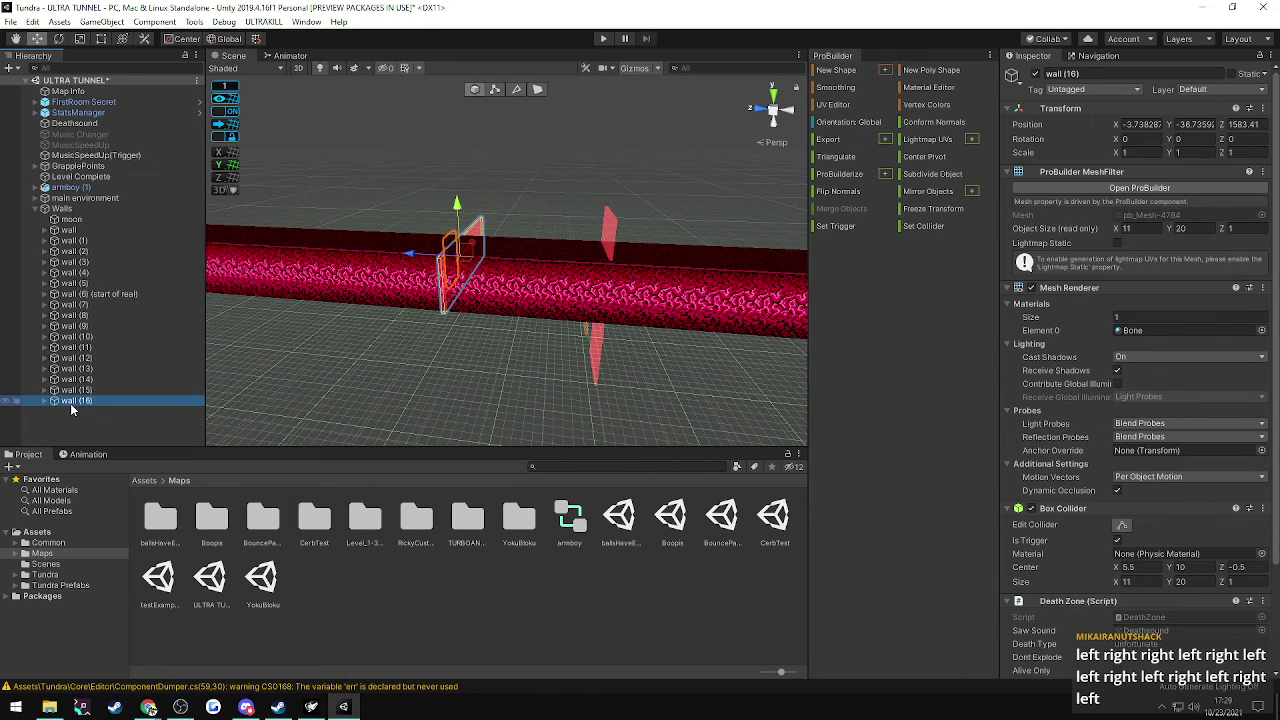
left_click(74, 391)
left_click(76, 360)
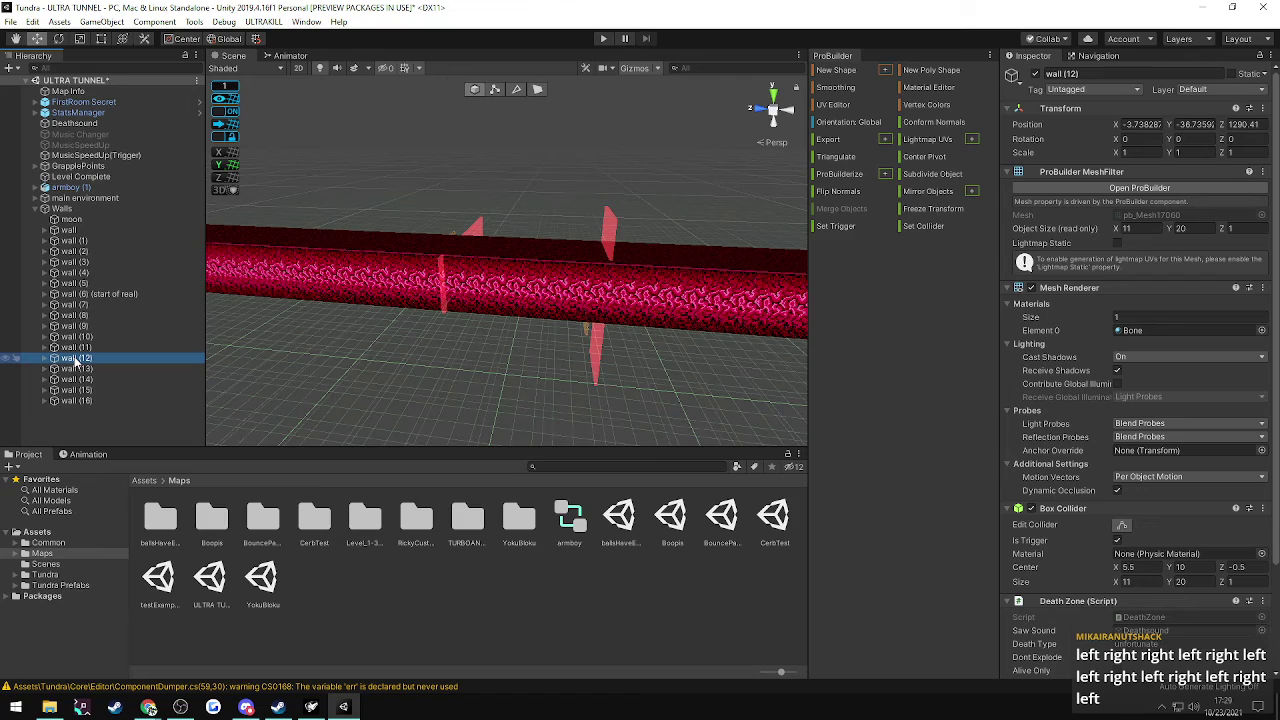
left_click(76, 369)
left_click(76, 359)
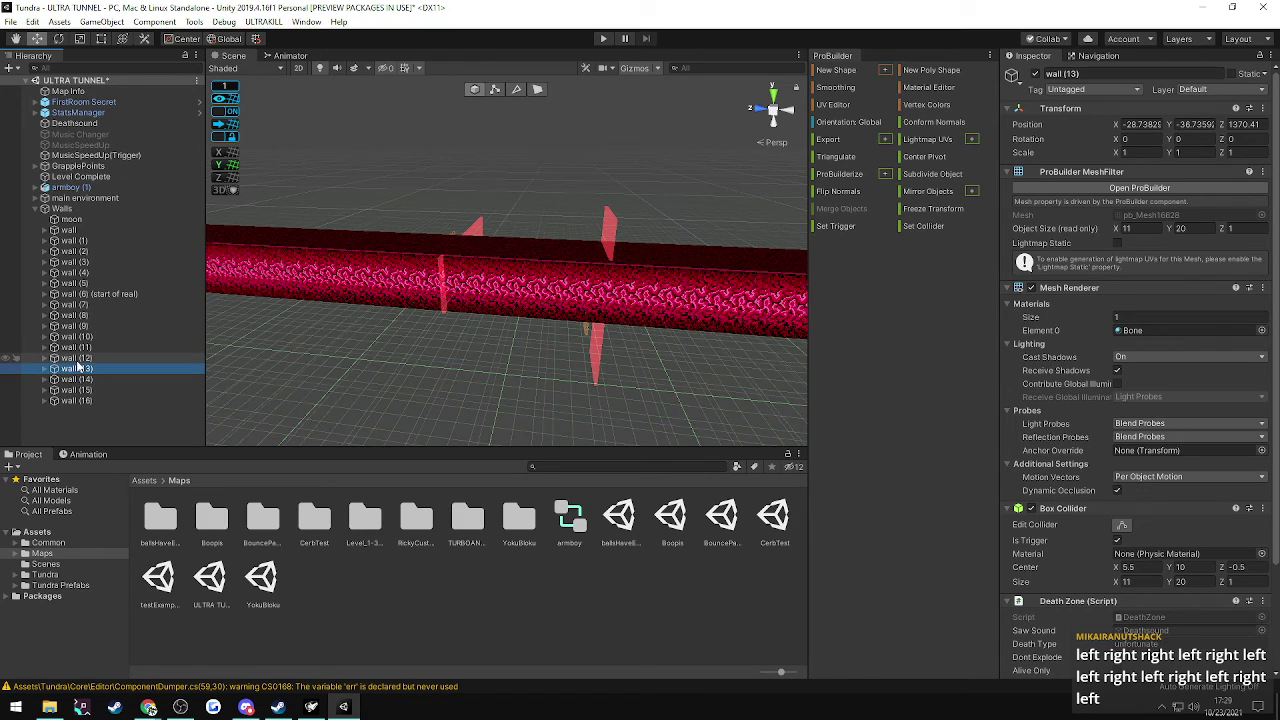
left_click(76, 369)
left_click(78, 381)
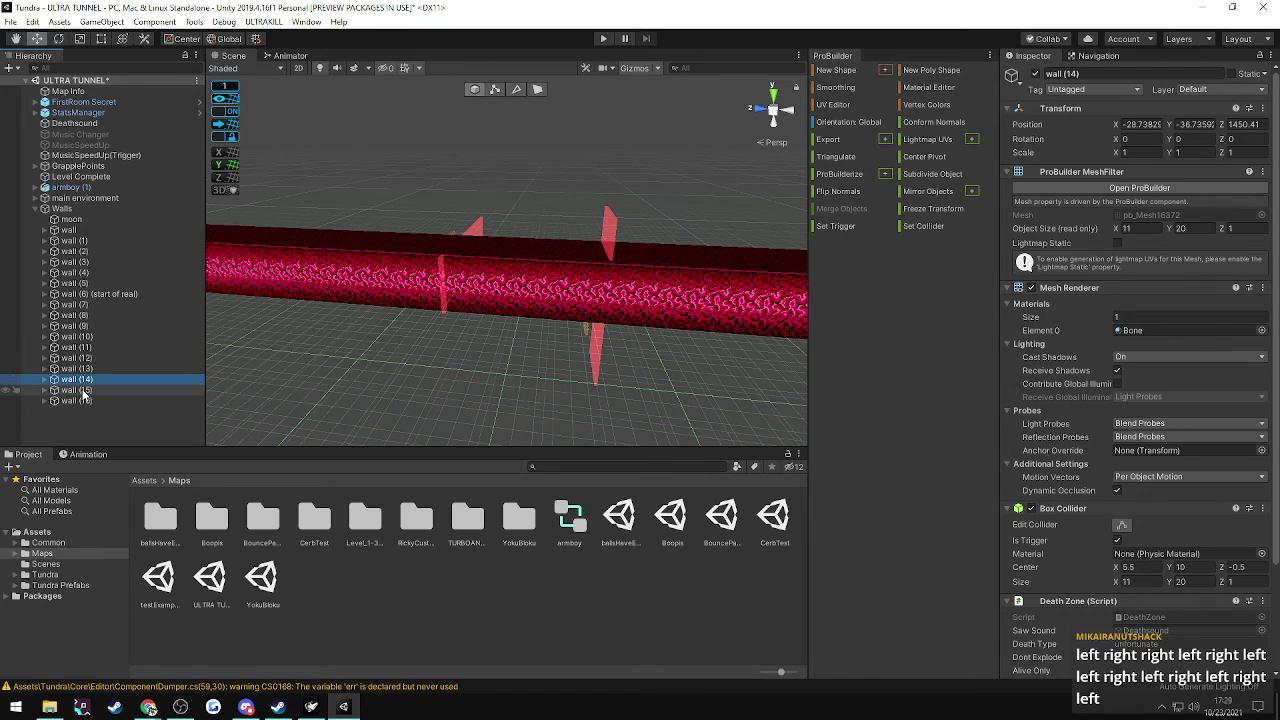
left_click(84, 391)
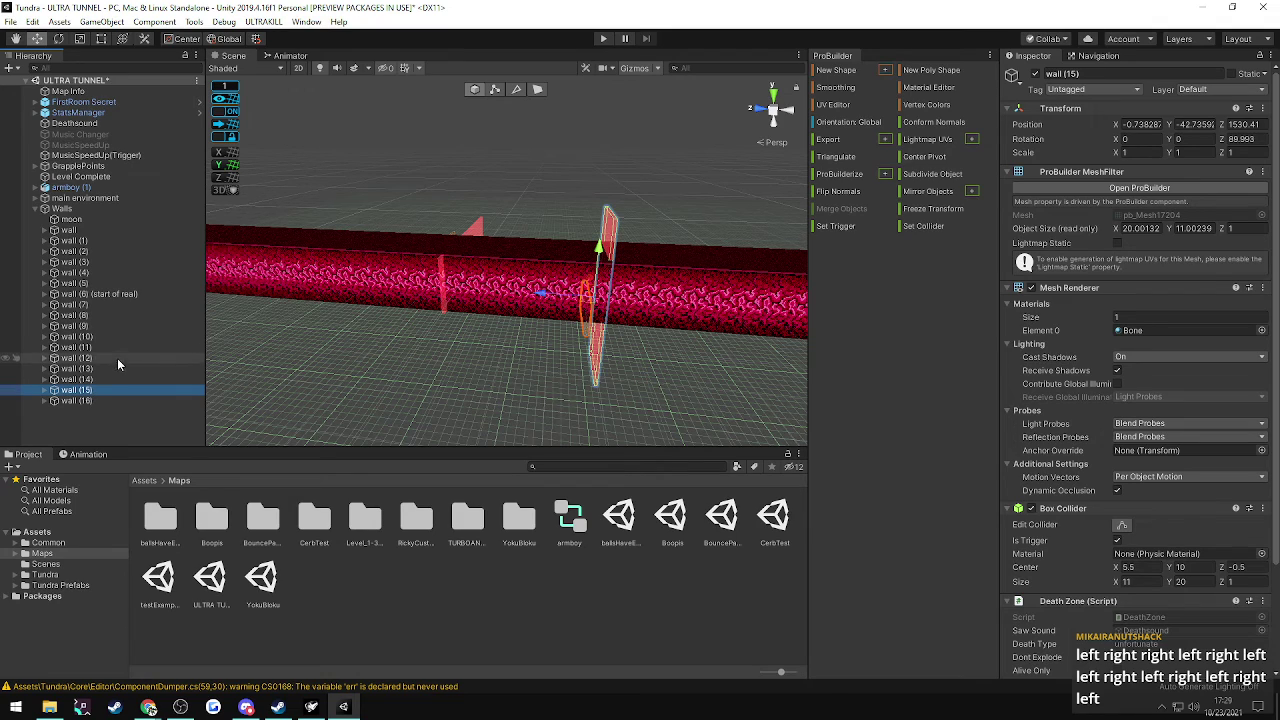
- Move wall (16) farther along the tunnel to Z 1610.41 and check it against wall (15)
left_click(80, 401)
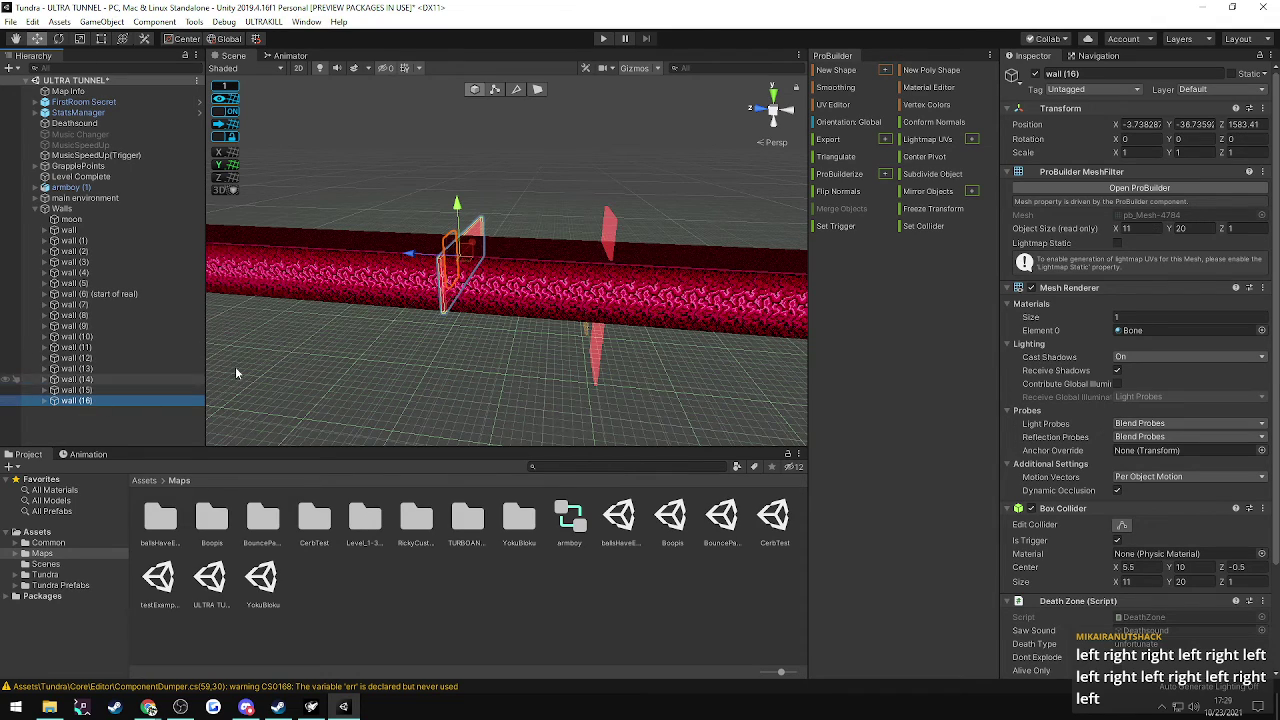
left_click_drag(411, 257, 349, 262)
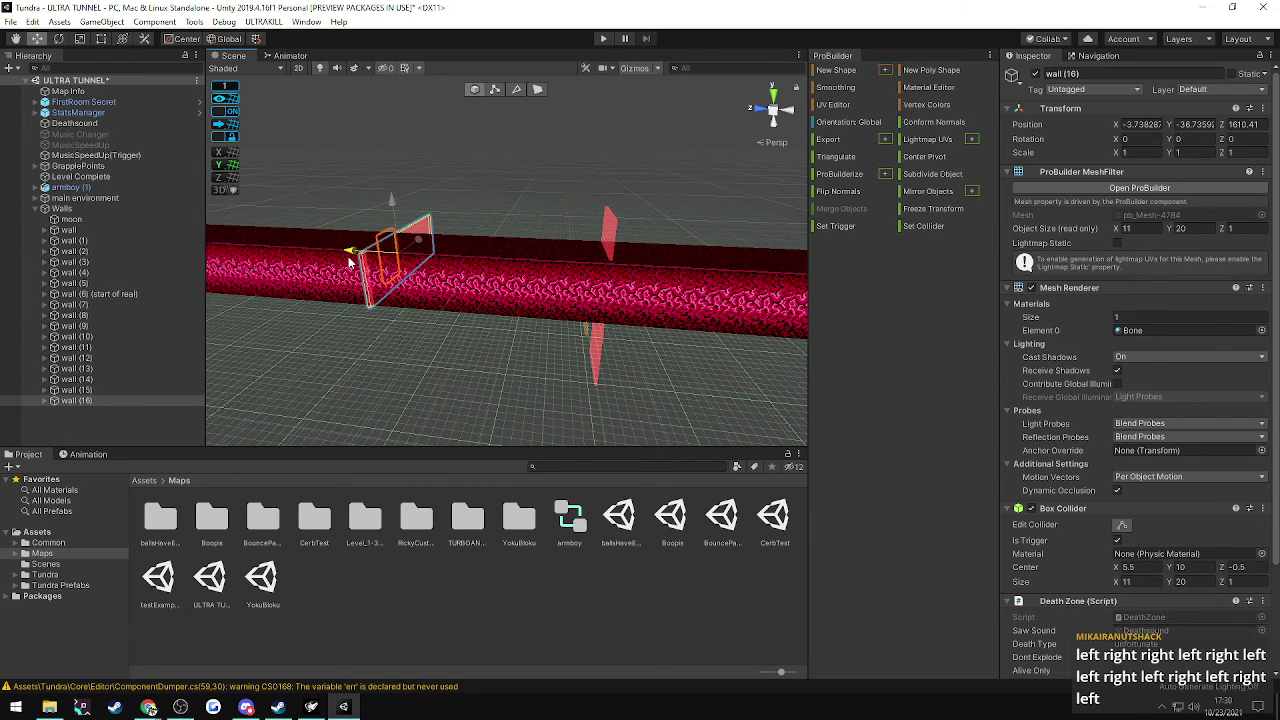
left_click(76, 390)
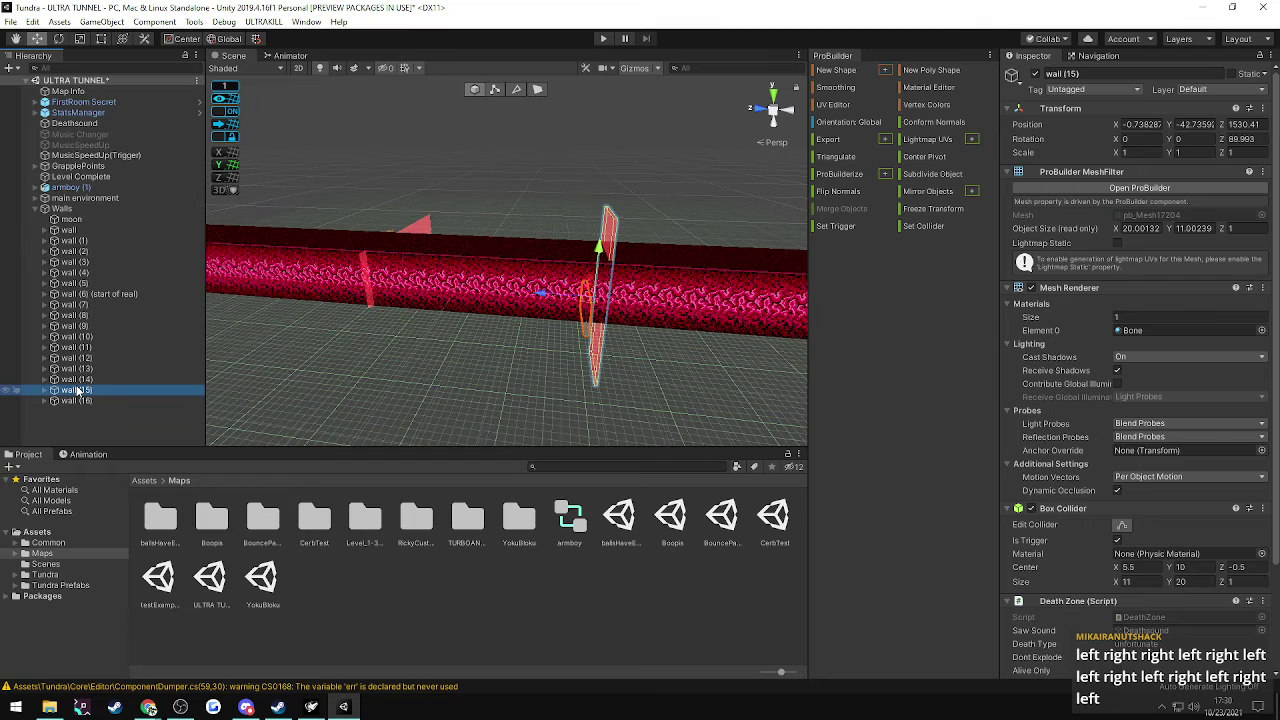
left_click(73, 401)
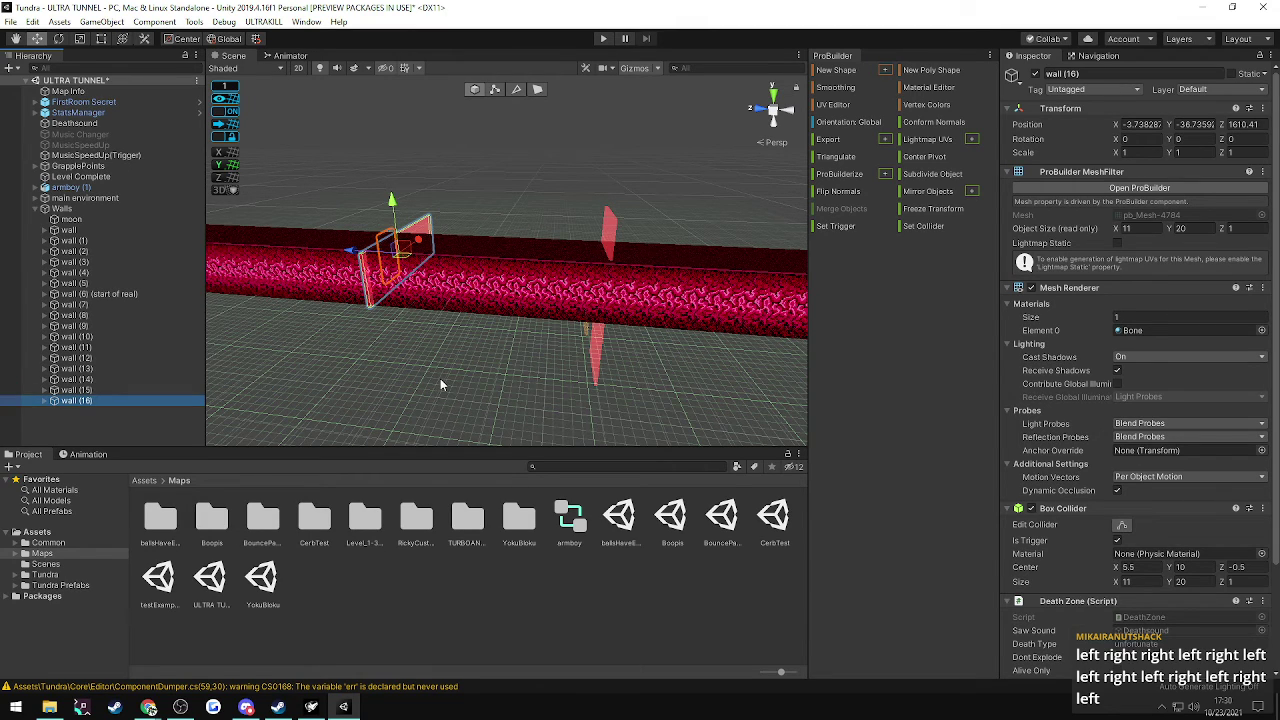
- Duplicate wall (14) and shift the copy along the tunnel beyond wall (16) to Z 1690.41
right_click_drag(440, 379, 200, 374)
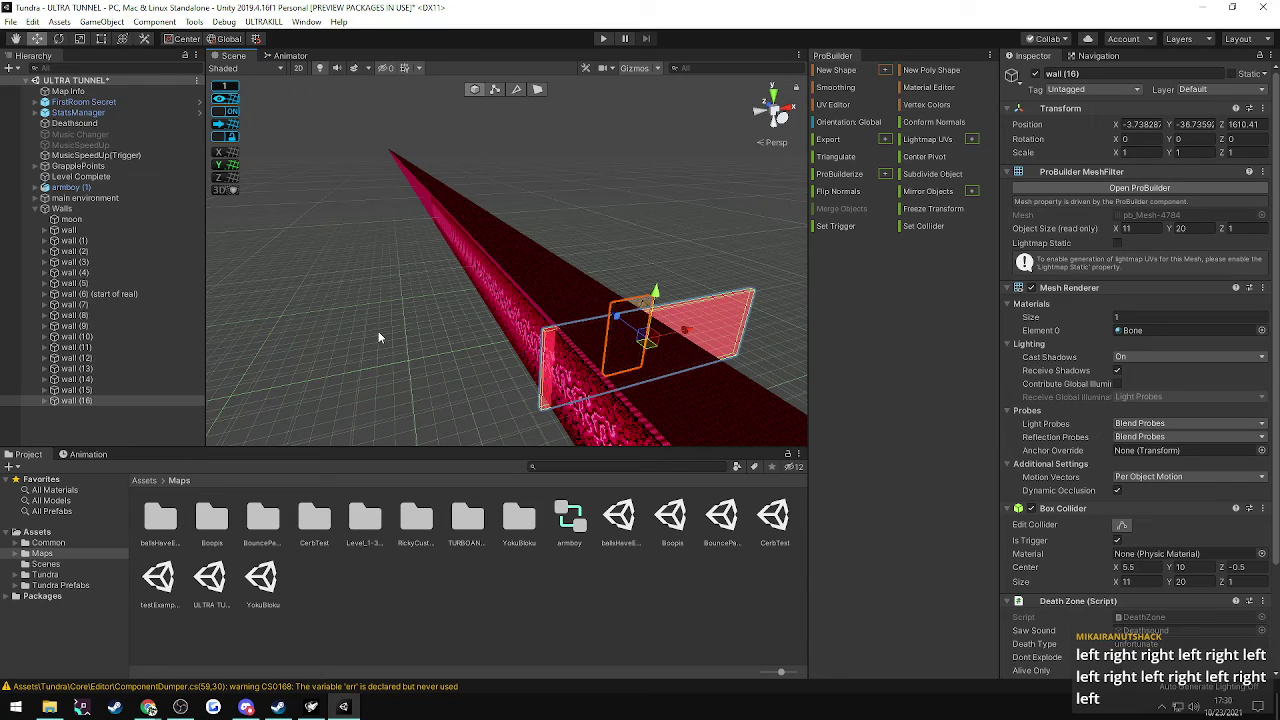
right_click_drag(350, 288, 600, 343)
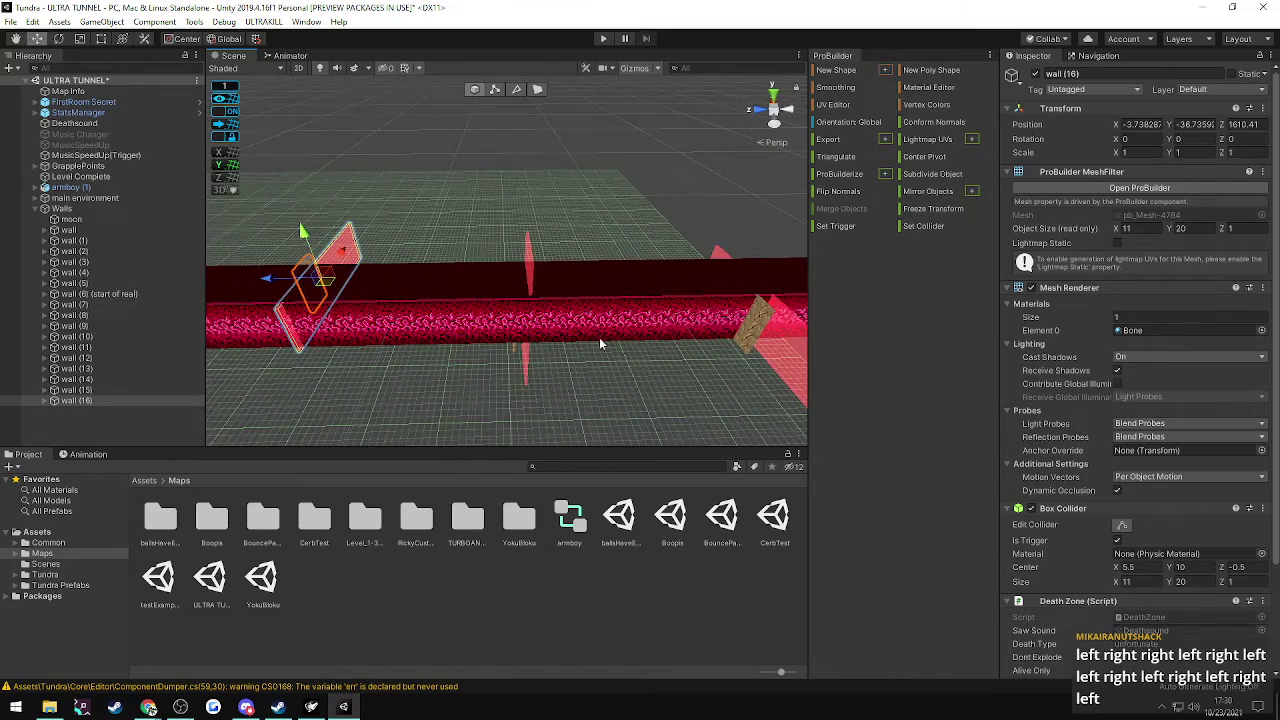
left_click(78, 380)
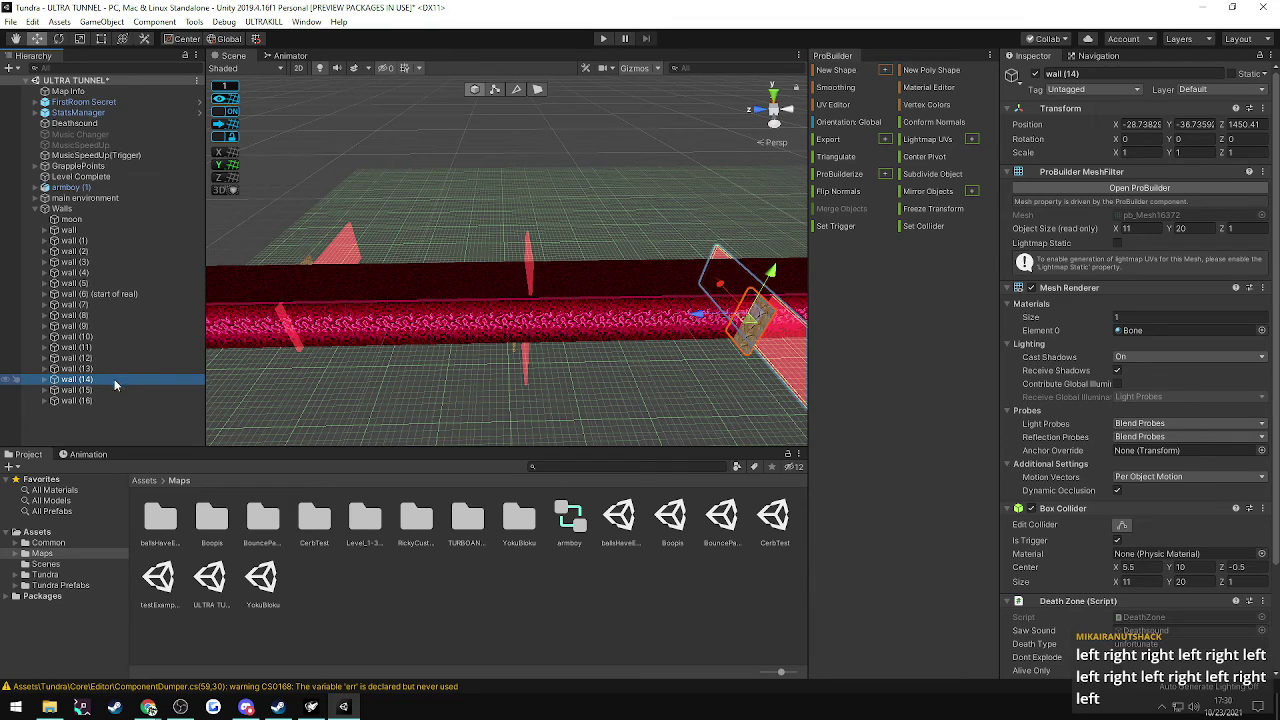
key("ctrl+d")
left_click_drag(699, 317, 203, 329)
right_click_drag(350, 322, 289, 336)
left_click_drag(289, 335, 340, 318, "alt")
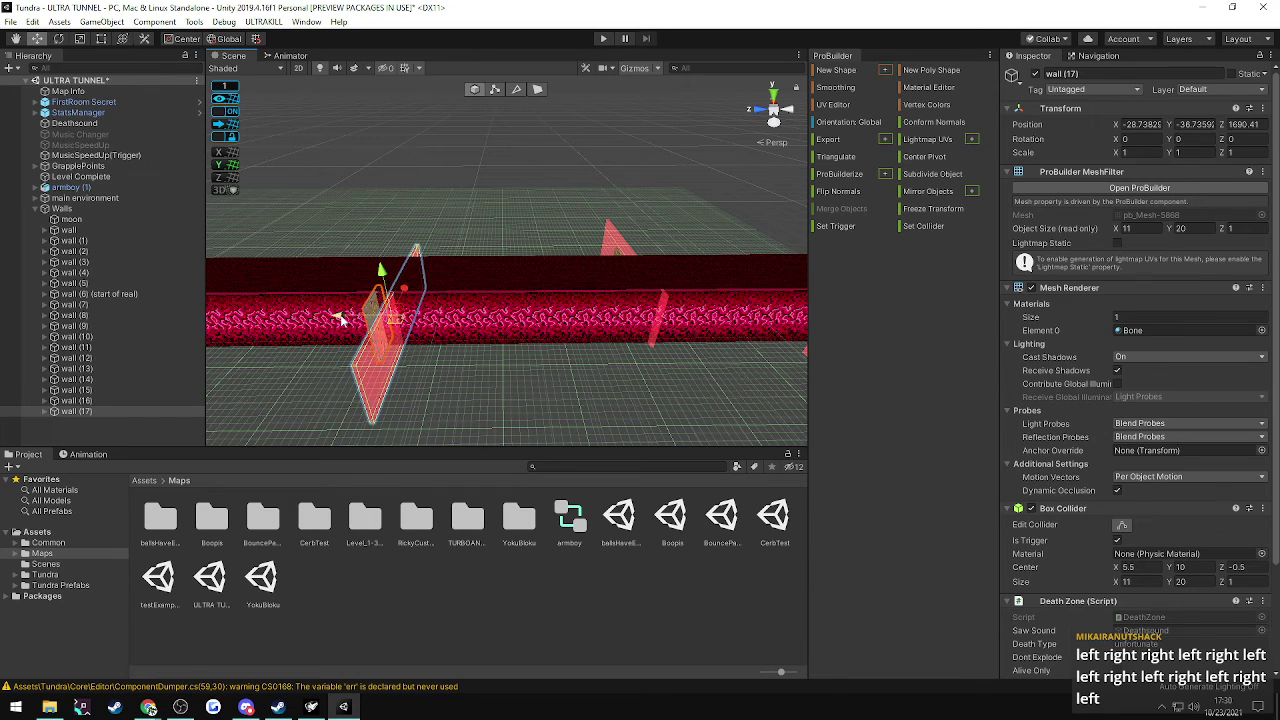
- Duplicate wall (15) and shift the copy along the tunnel beyond wall (17) to about Z 1754
right_click_drag(421, 366, 388, 377)
key("w")
key("a")
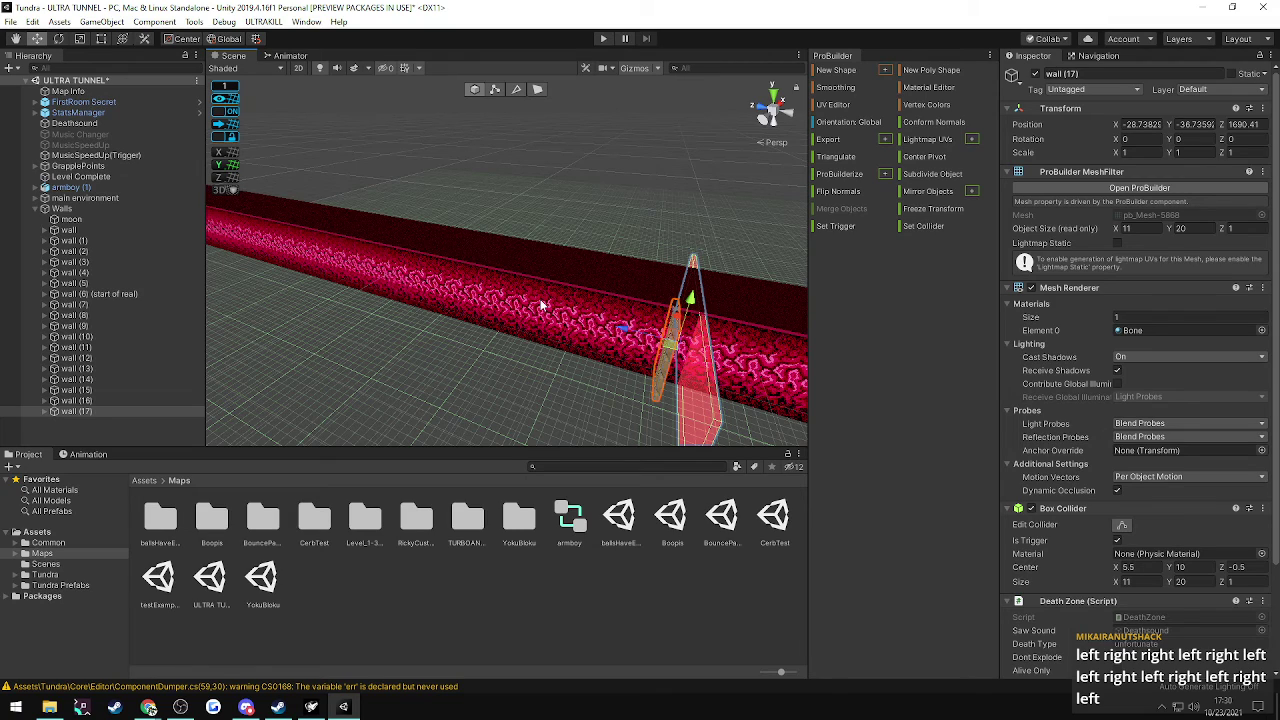
right_click_drag(430, 344, 537, 354)
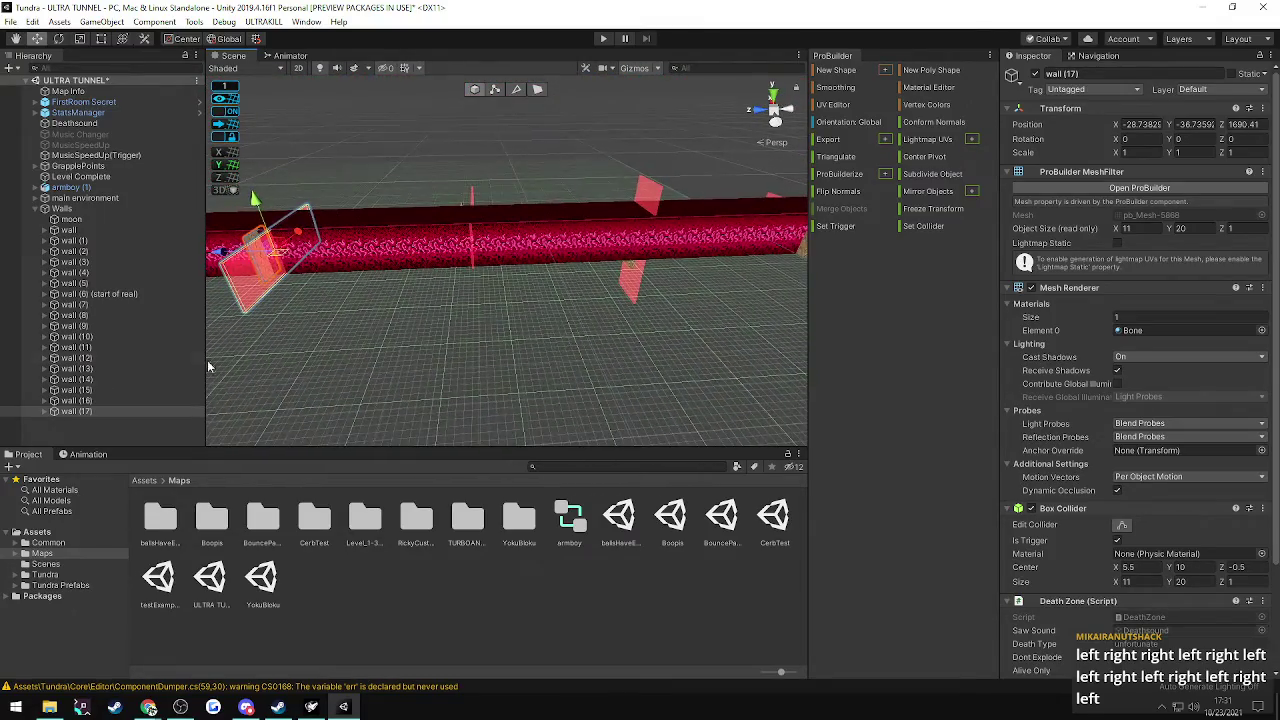
left_click(88, 381)
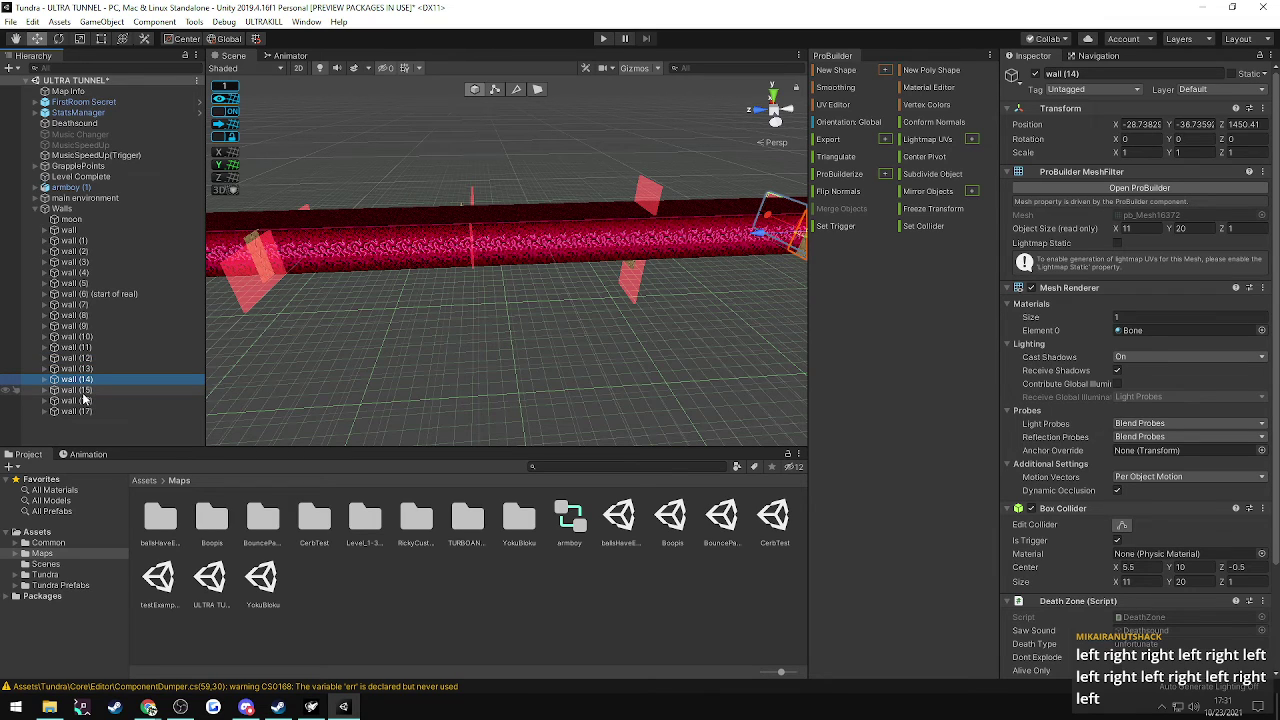
left_click(85, 390)
mouse_move(399, 384)
right_mouse_down()
mouse_move(329, 354)
mouse_move(404, 361)
right_mouse_up()
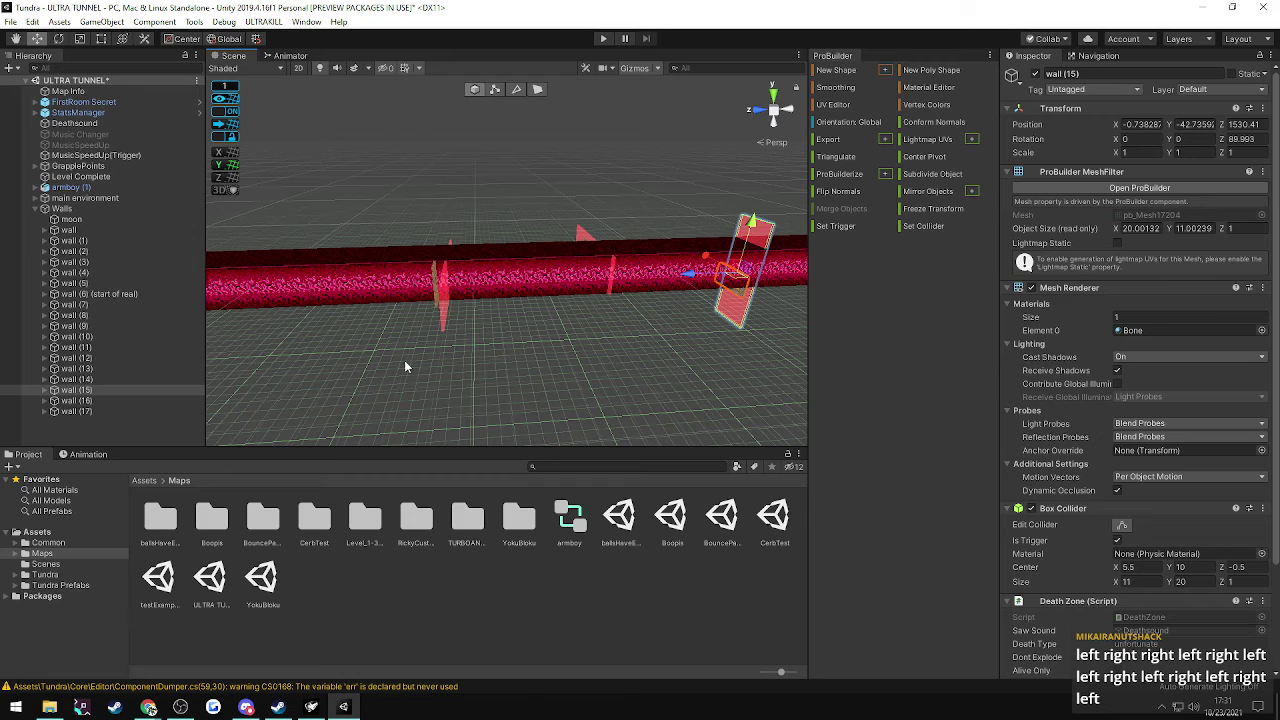
key("ctrl+d")
left_click_drag(677, 280, 348, 303)
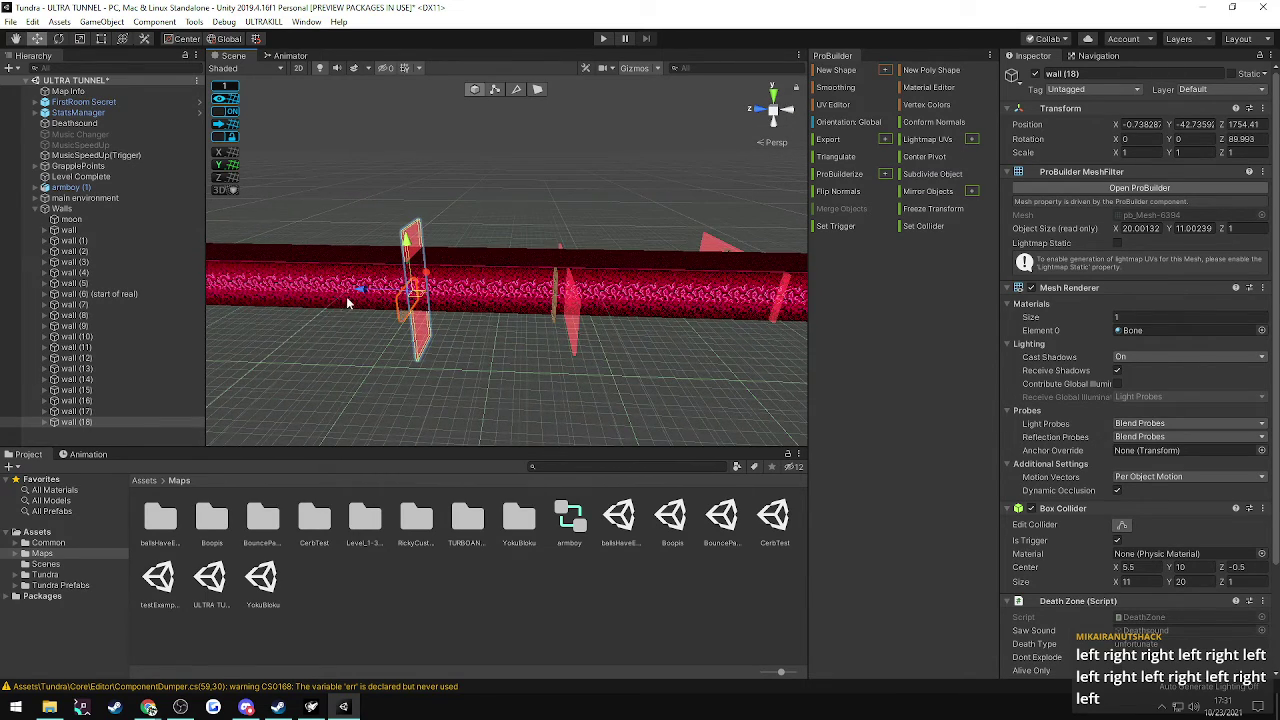
- Compare wall (18) with wall (17) and move wall (18) farther along the tunnel to Z 1770.41
left_click(76, 412)
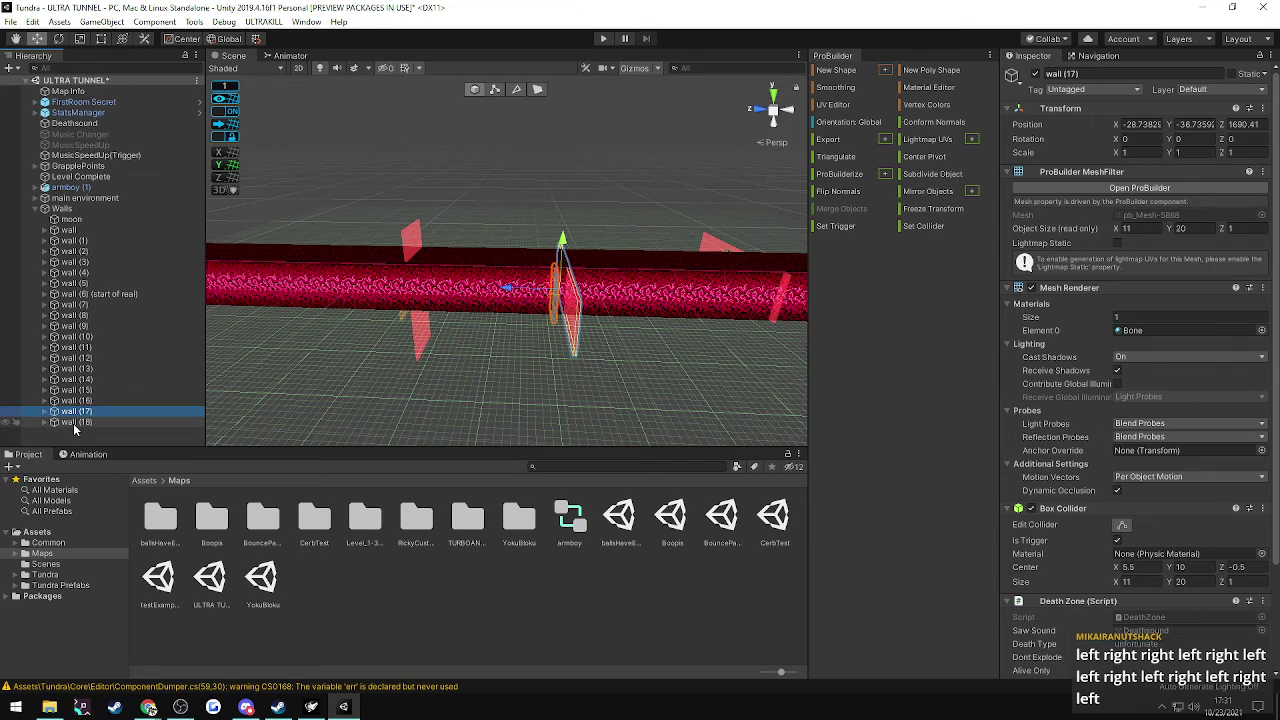
left_click(75, 423)
key("Up")
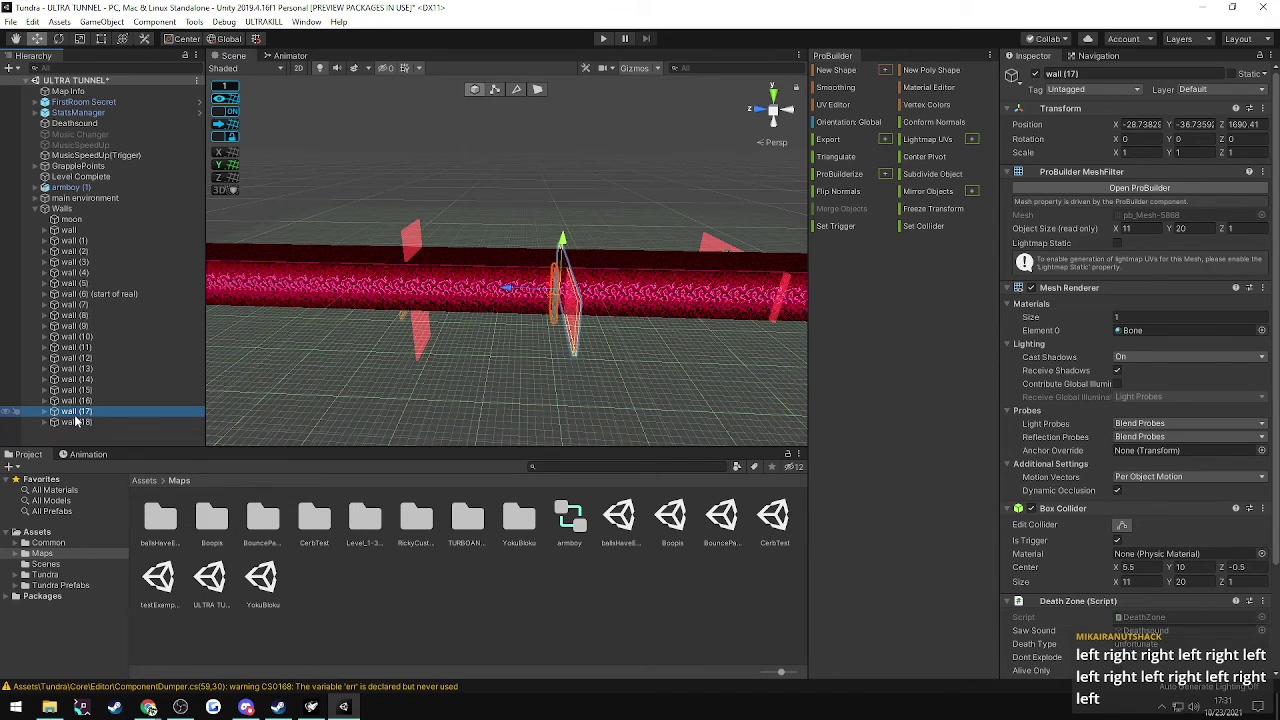
left_click(77, 422)
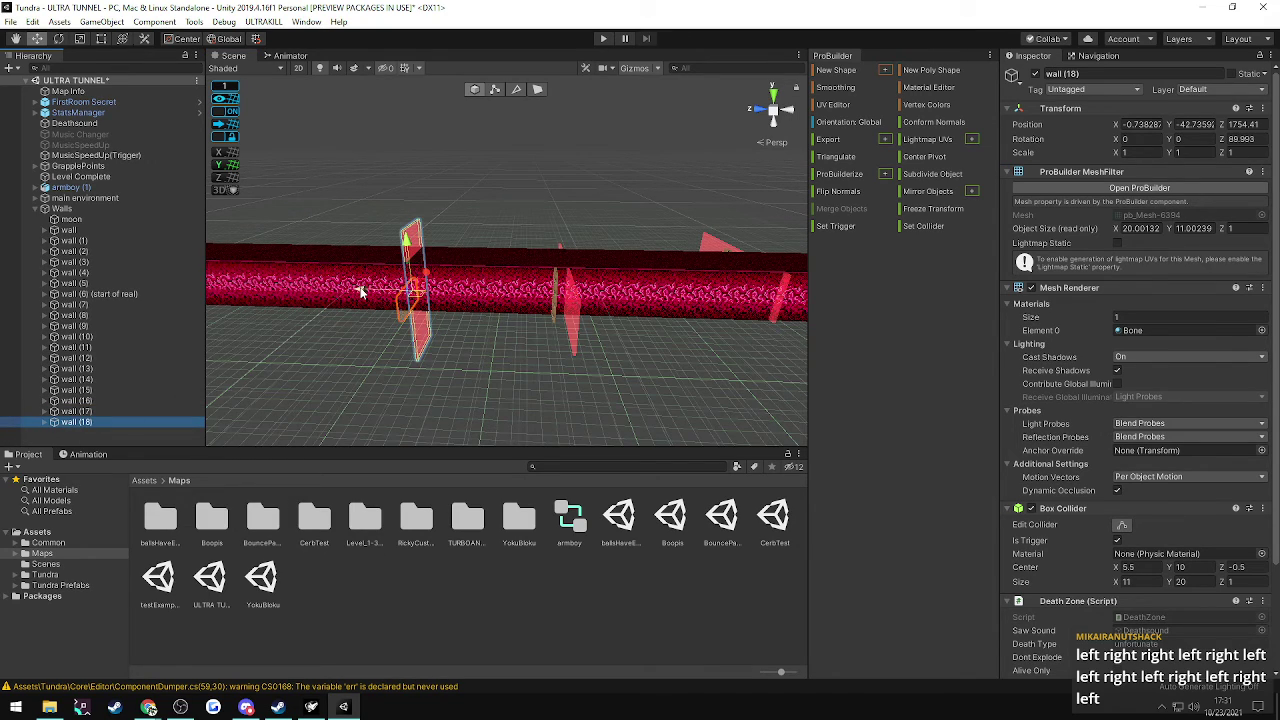
left_click_drag(361, 291, 325, 289)
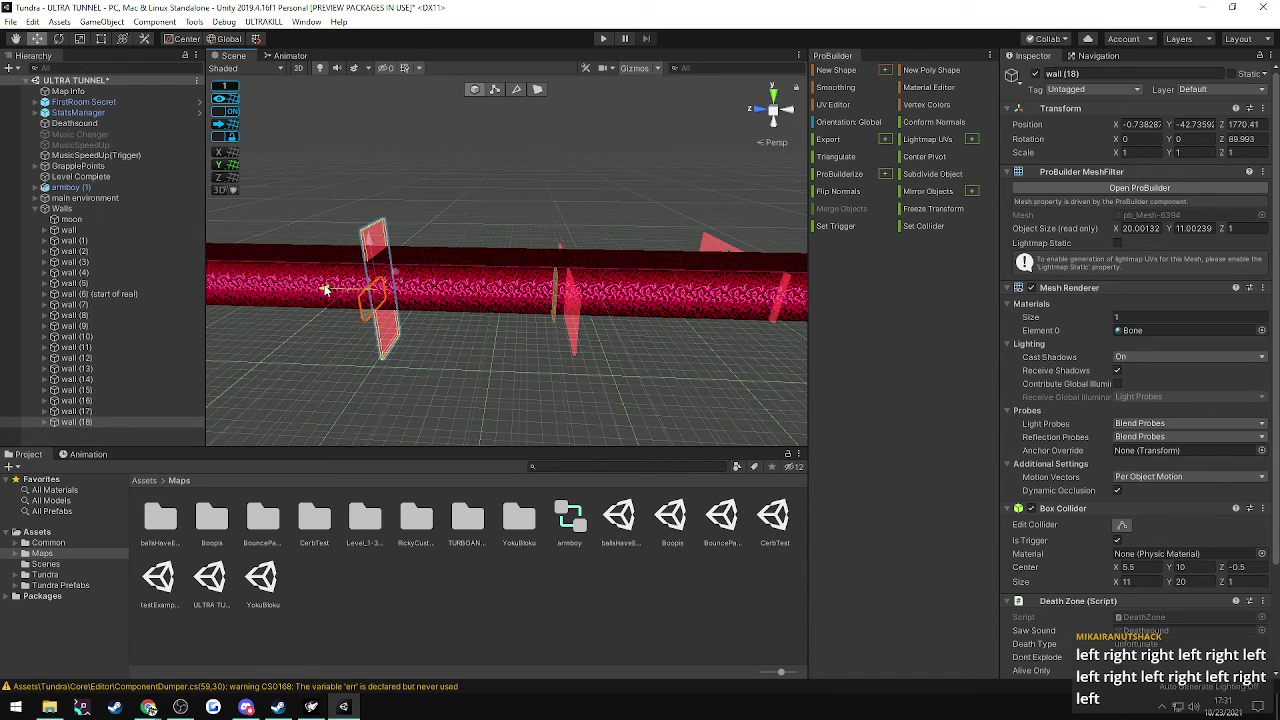
right_click_drag(335, 296, 397, 328)
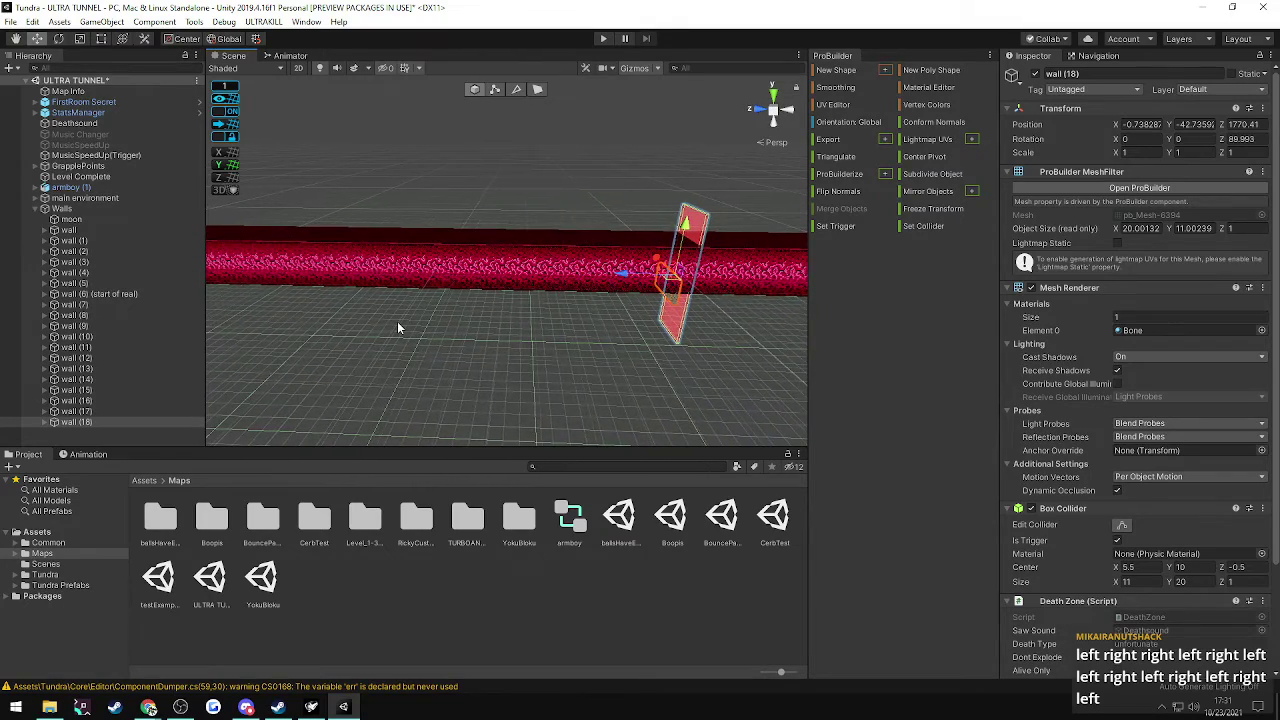
- Duplicate wall (18) and shift the copy farther along the tunnel to Z 1850.41
key("ctrl+d")
left_click_drag(619, 282, 436, 286)
key("a")
right_click_drag(435, 300, 436, 303)
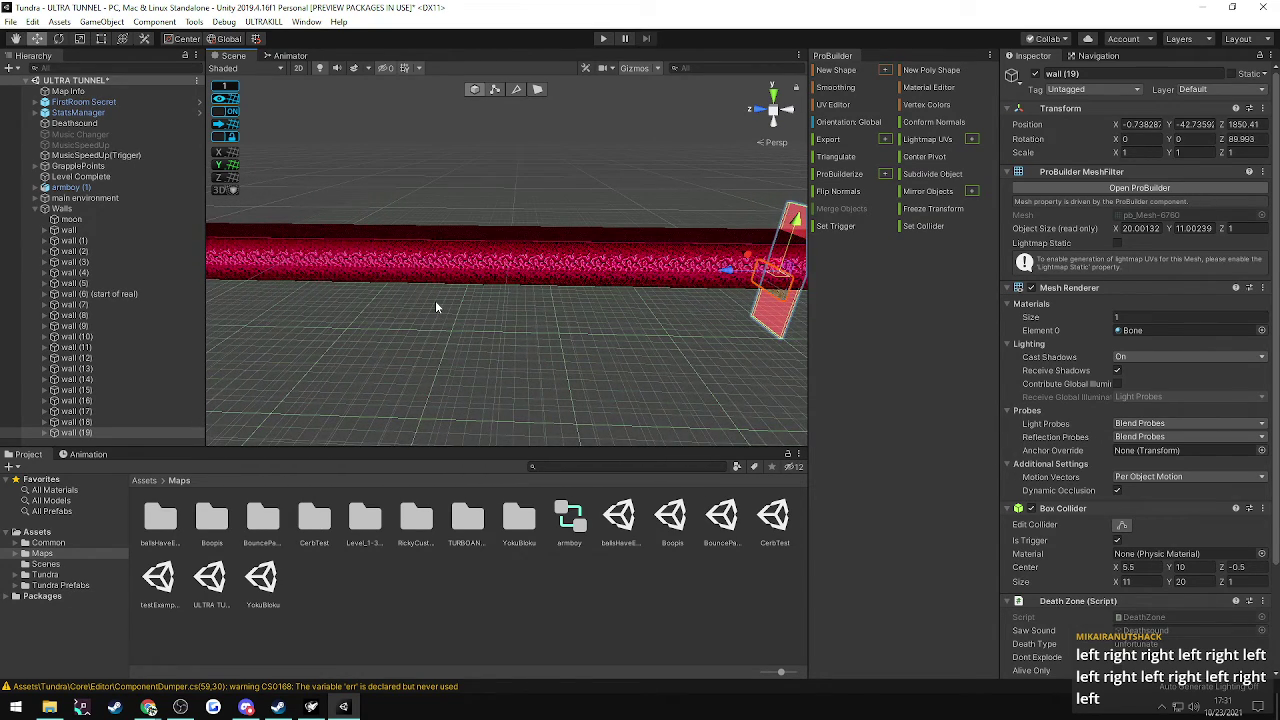
- Duplicate wall (19) and shift the copy farther along the tunnel to Z 1931.41
key("ctrl+d")
left_click_drag(725, 270, 540, 282)
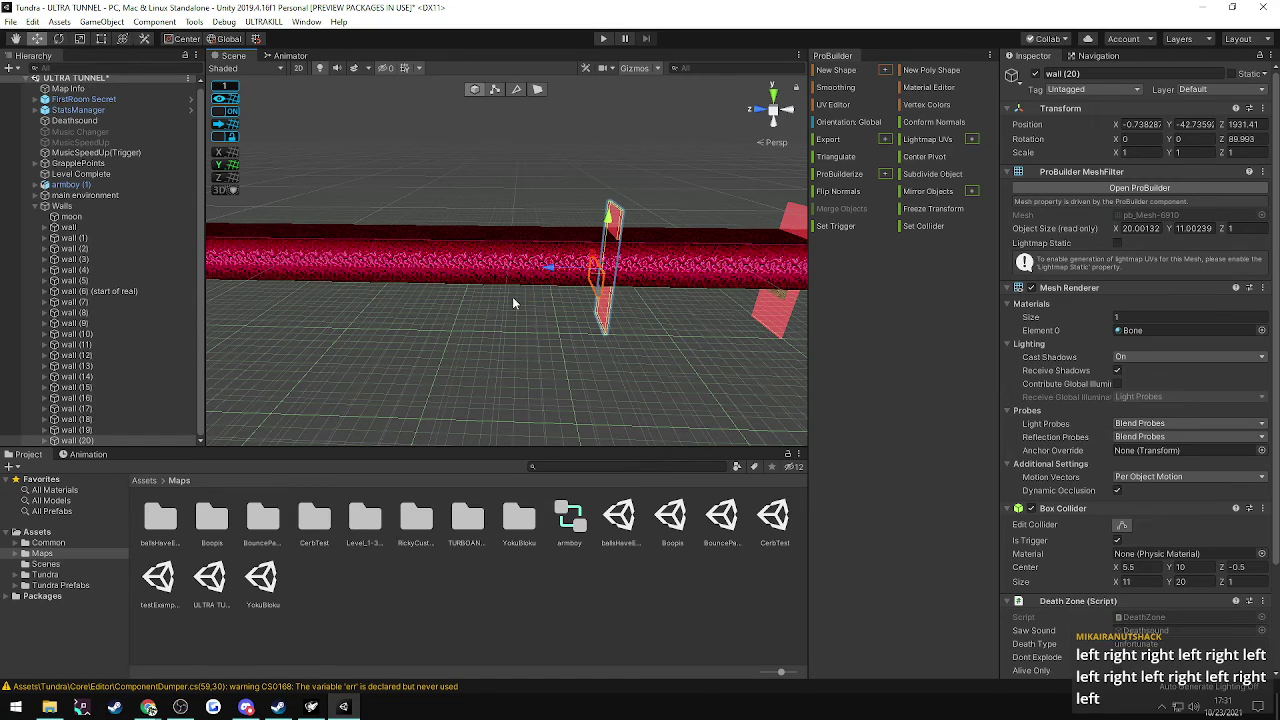
right_click_drag(518, 351, 417, 349)
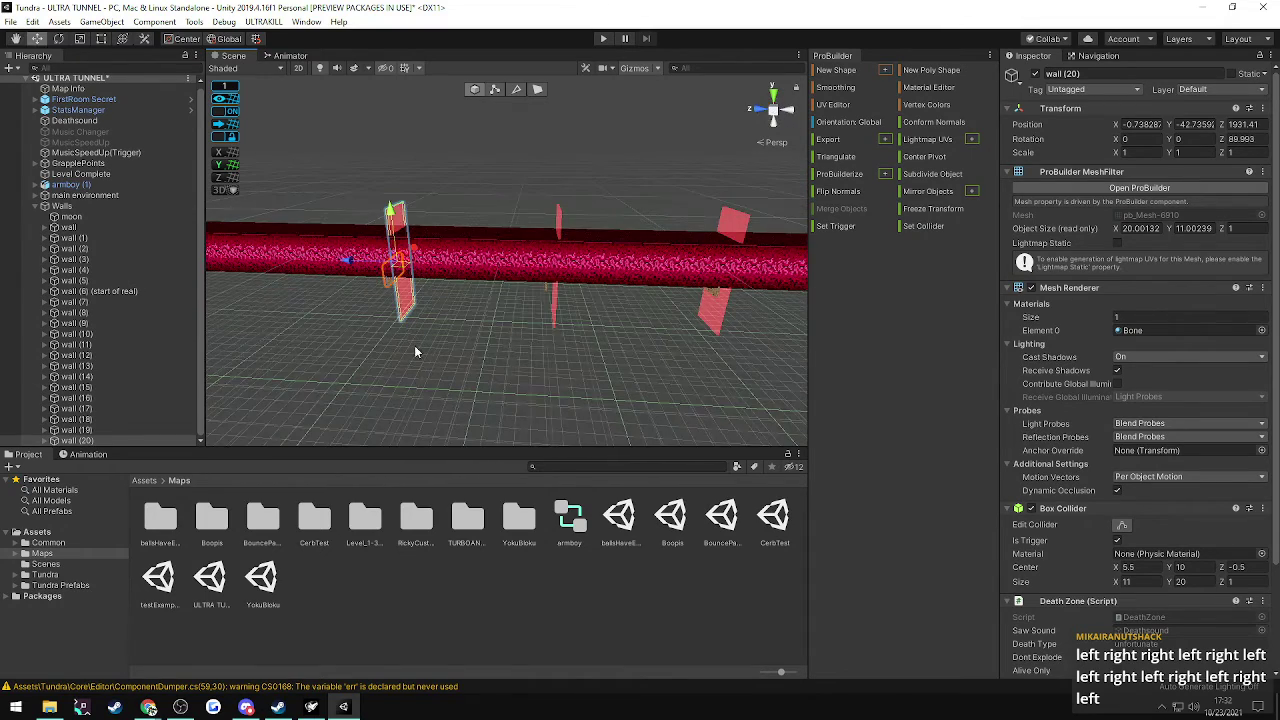
- Review the positions of wall (18), wall (19) and wall (20), and examine the placement of wall (16) around the tunnel
left_click(86, 430)
left_click(86, 420)
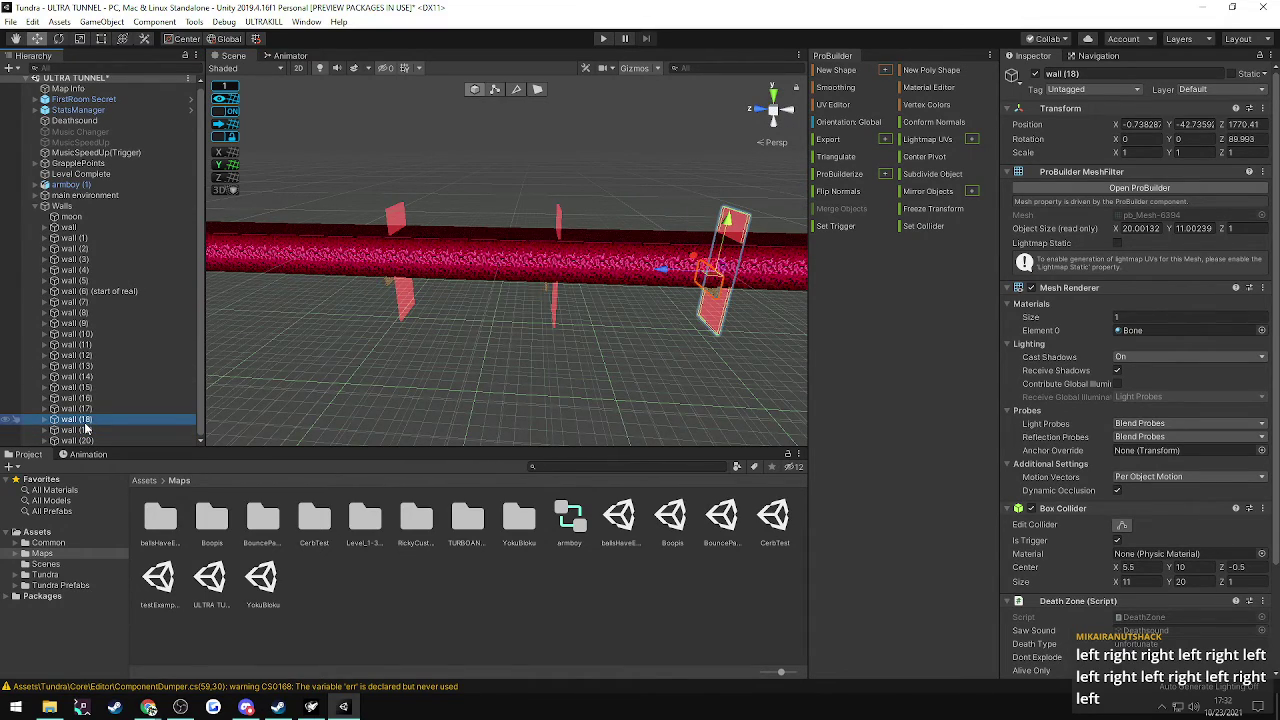
left_click(83, 440)
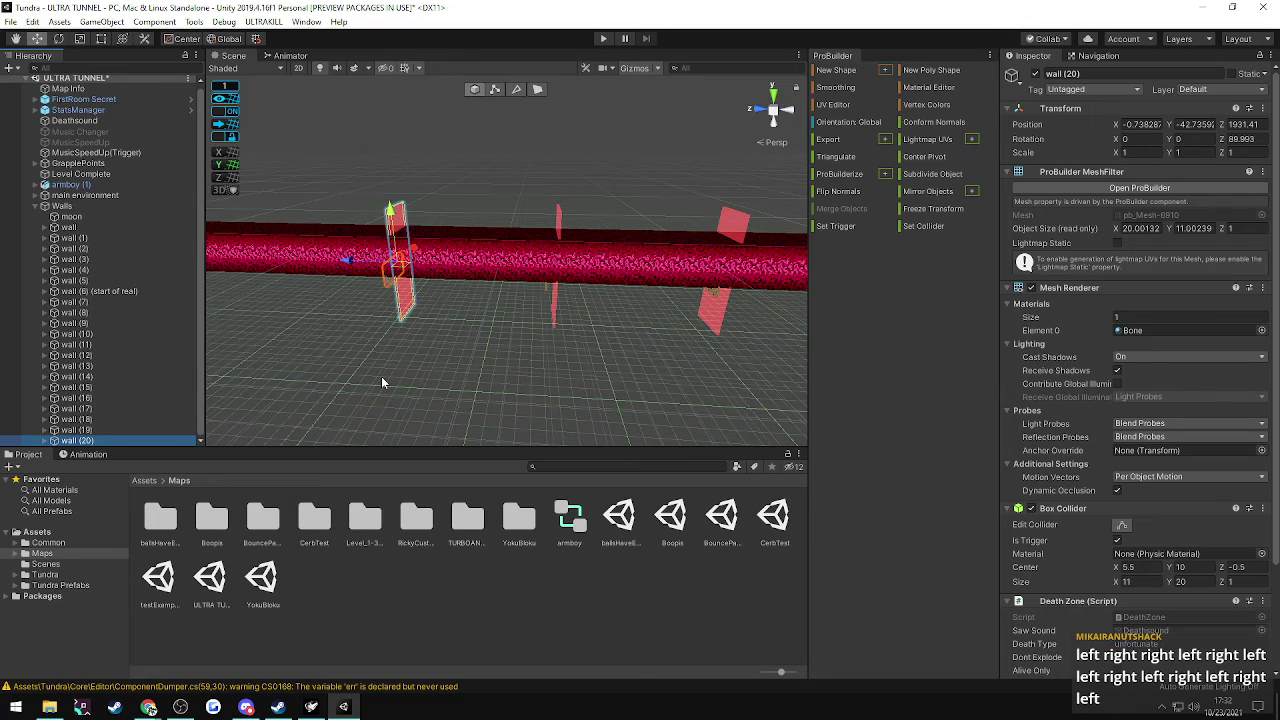
left_click(88, 399)
right_click_drag(437, 369, 455, 362)
left_click_drag(455, 362, 561, 371, "alt")
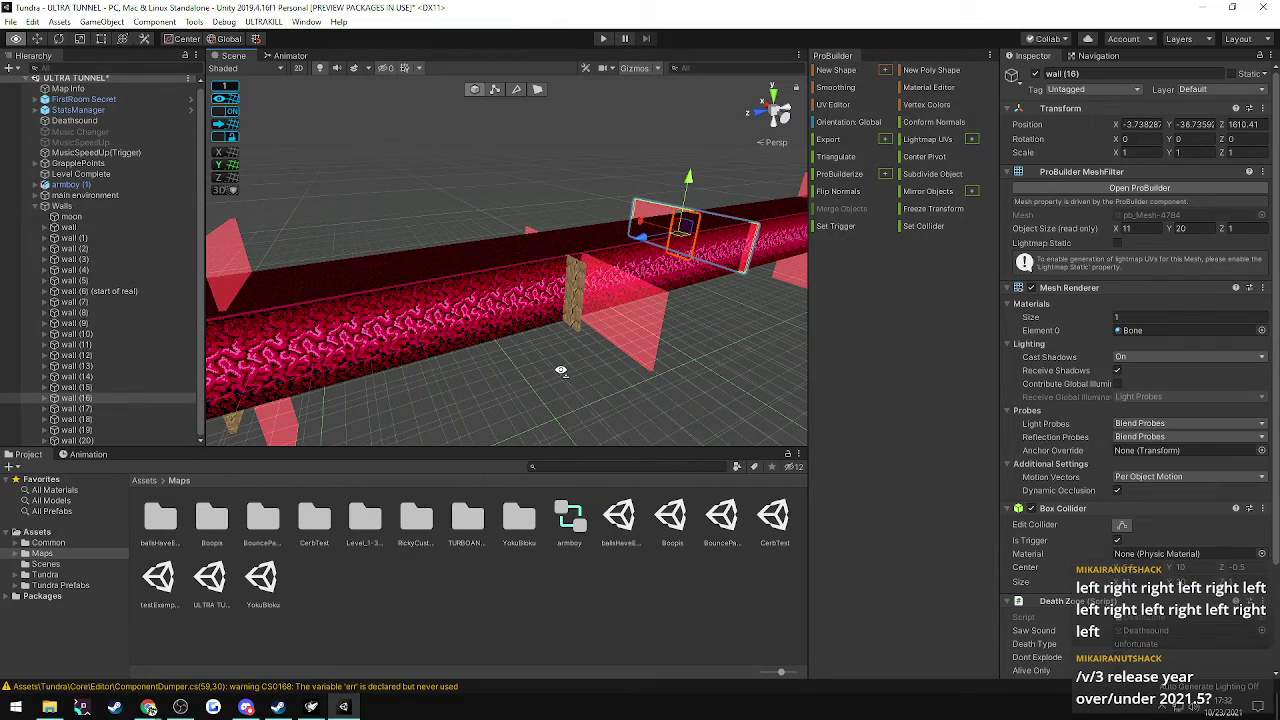
left_click_drag(561, 371, 487, 330, "alt")
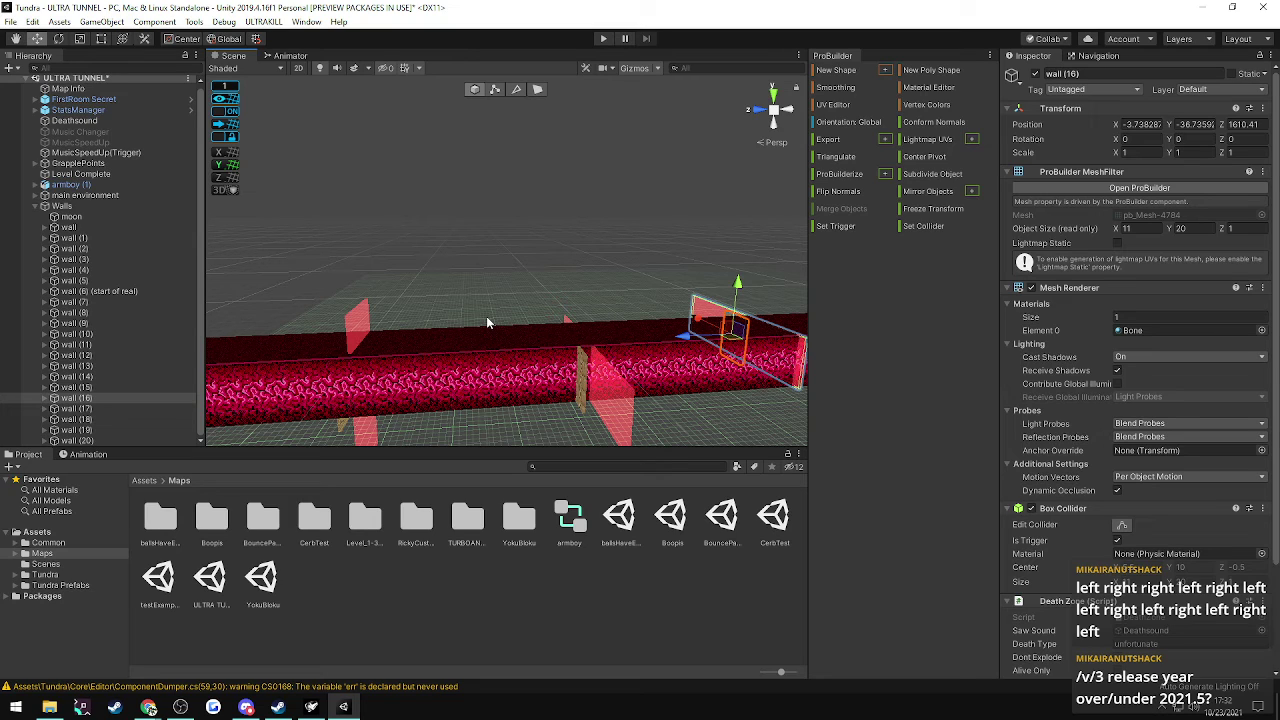
left_click_drag(487, 322, 384, 406, "alt")
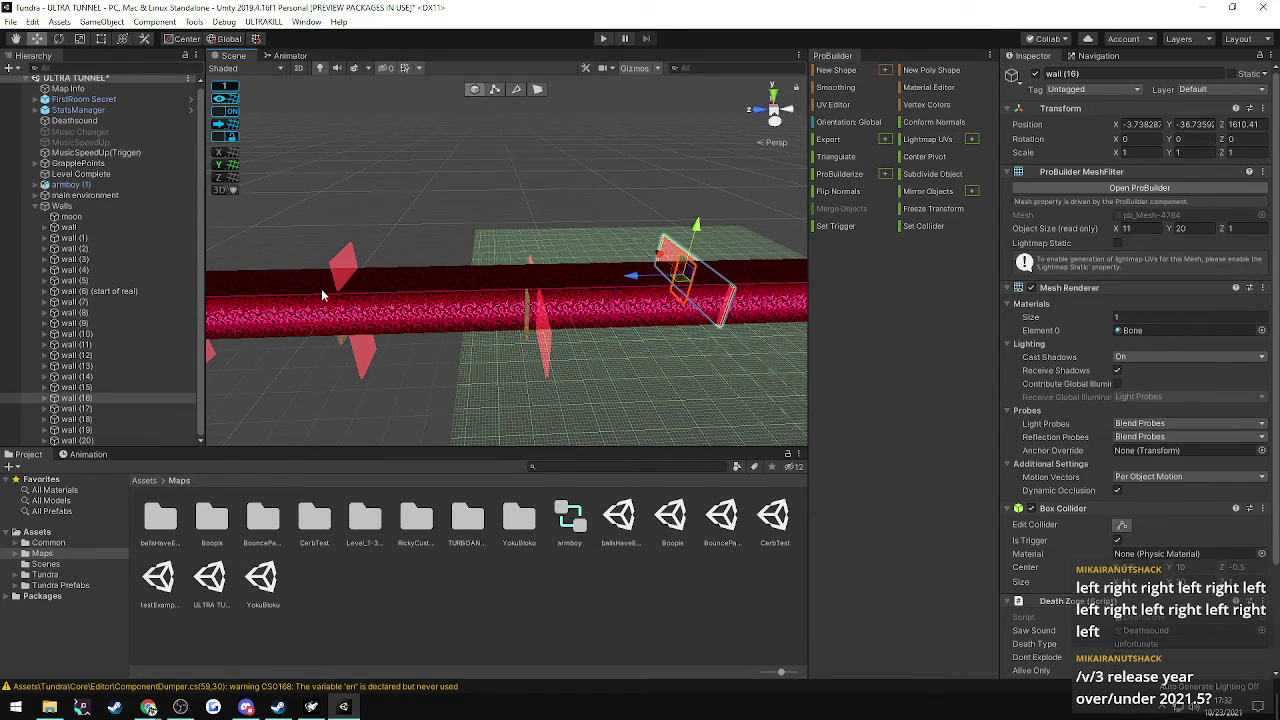
left_click_drag(452, 320, 376, 344, "alt")
right_click_drag(376, 344, 183, 288)
key("w")
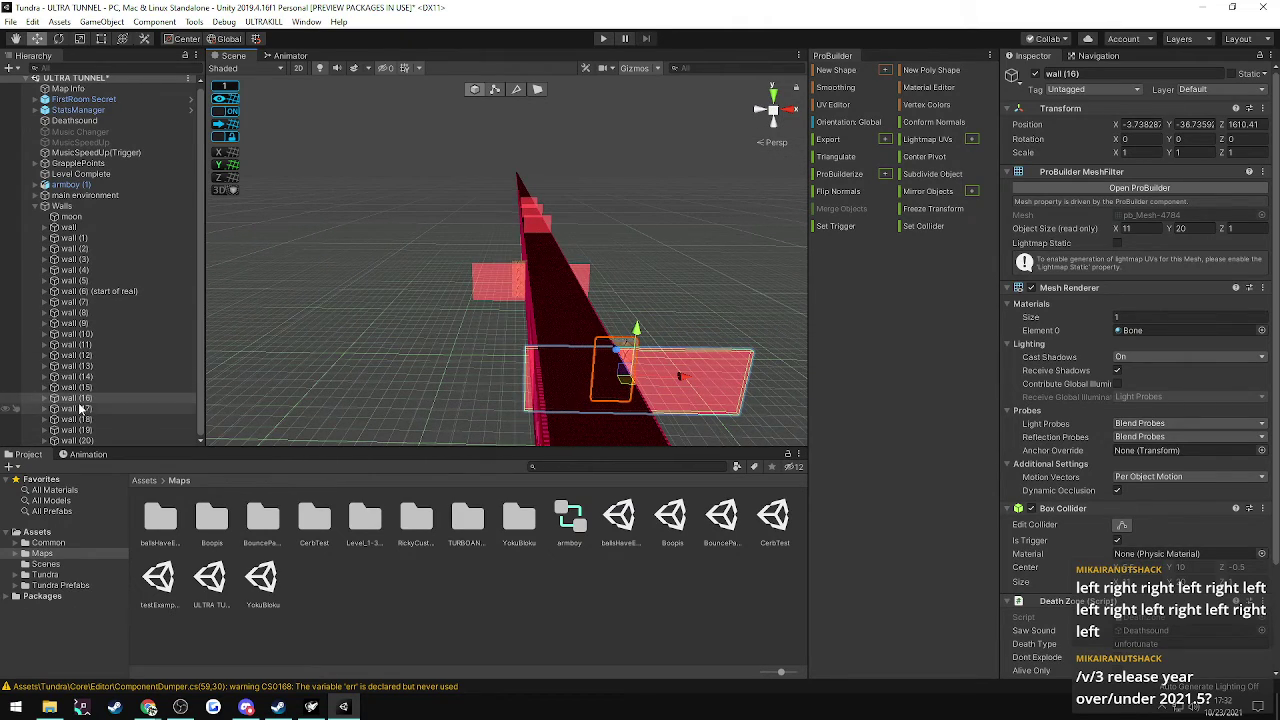
- Duplicate wall (17) and shift the copy along the tunnel past wall (20) to Z 1991.41
left_click(80, 409)
left_click_drag(280, 394, 629, 398, "alt")
key("ctrl+d")
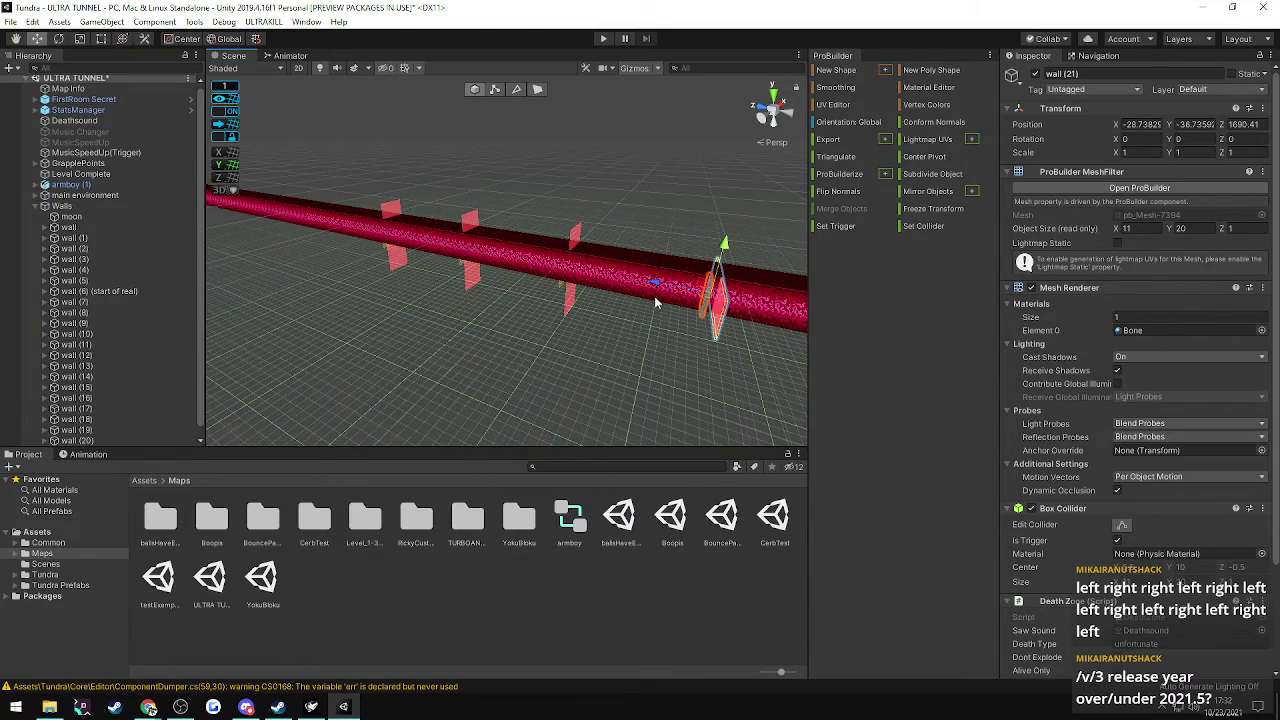
left_click_drag(652, 284, 618, 282)
left_click_drag(254, 242, 1257, 222)
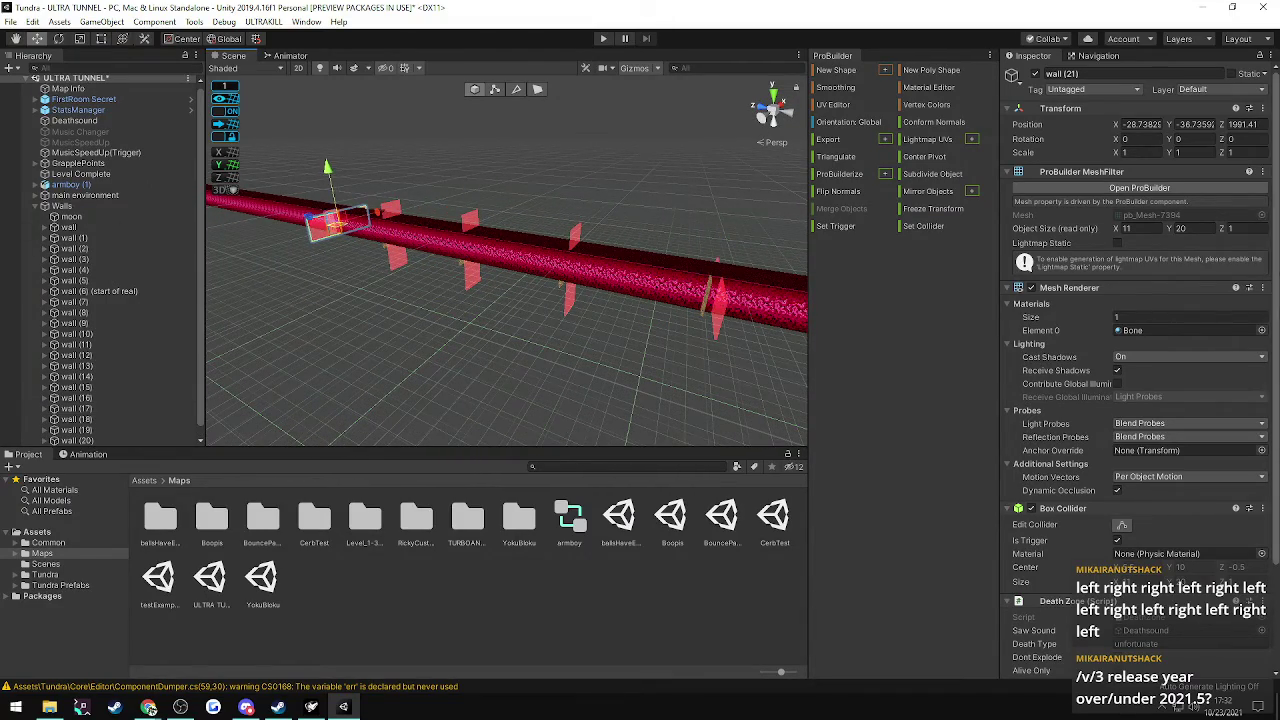
right_click_drag(635, 262, 556, 266)
key("w")
left_click_drag(555, 265, 774, 247, "alt")
key("w")
key("d")
right_click_drag(774, 247, 450, 307)
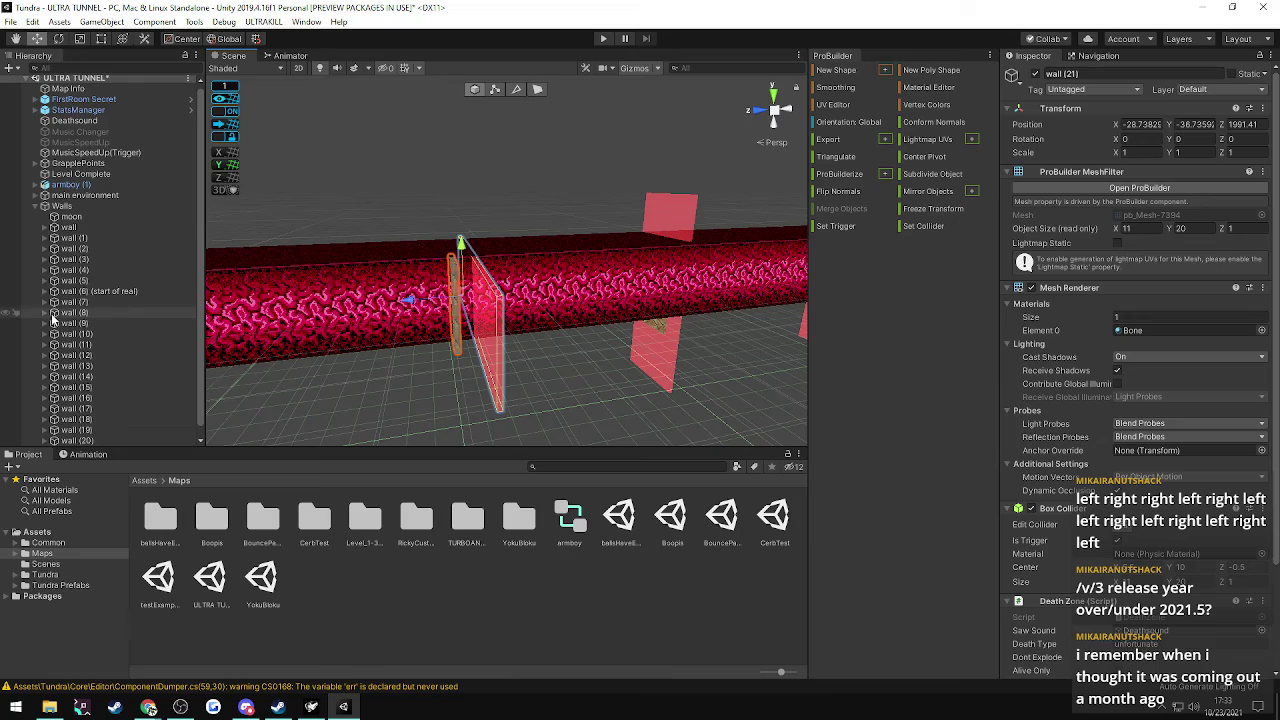
- Compare wall (20) with its neighbours, wall (19) and wall (21), and move wall (20) back to Z 1930.41
scroll(66, 335, "down", 1)
left_click(75, 430)
mouse_move(362, 337)
left_mouse_down("alt")
mouse_move(360, 385)
mouse_move(384, 348)
left_mouse_up("alt")
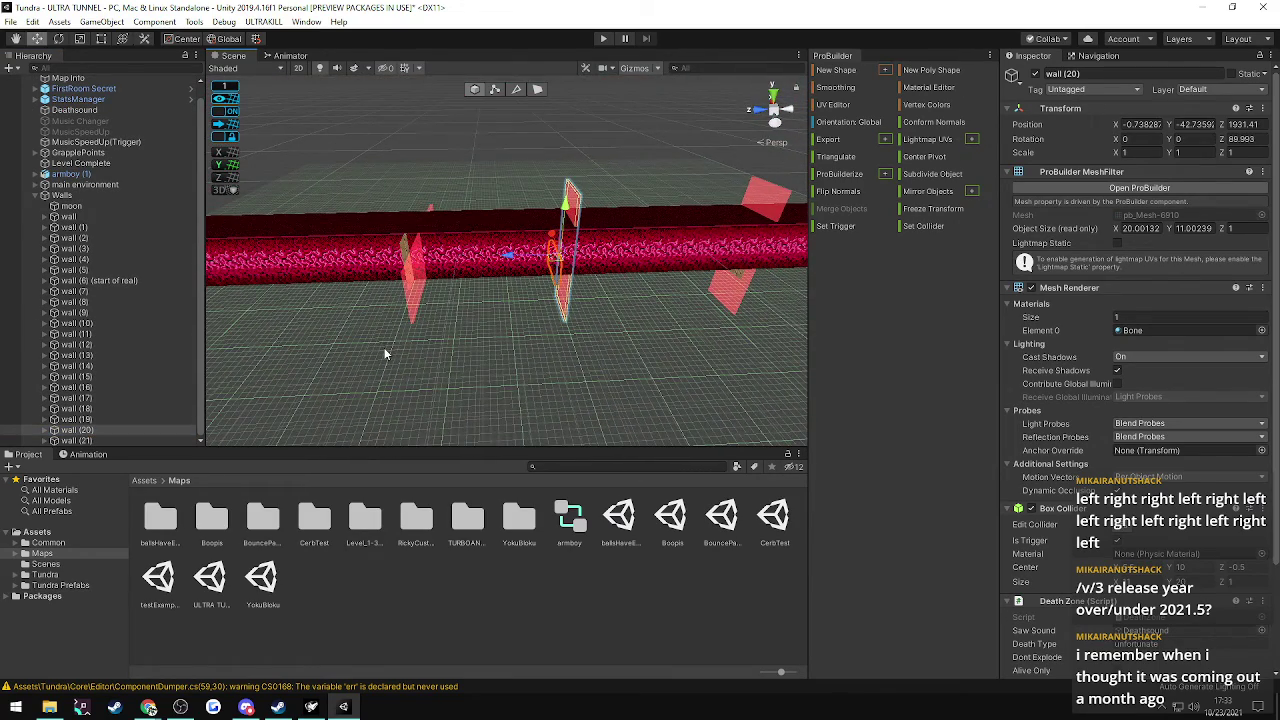
left_click(73, 441)
left_click(76, 430)
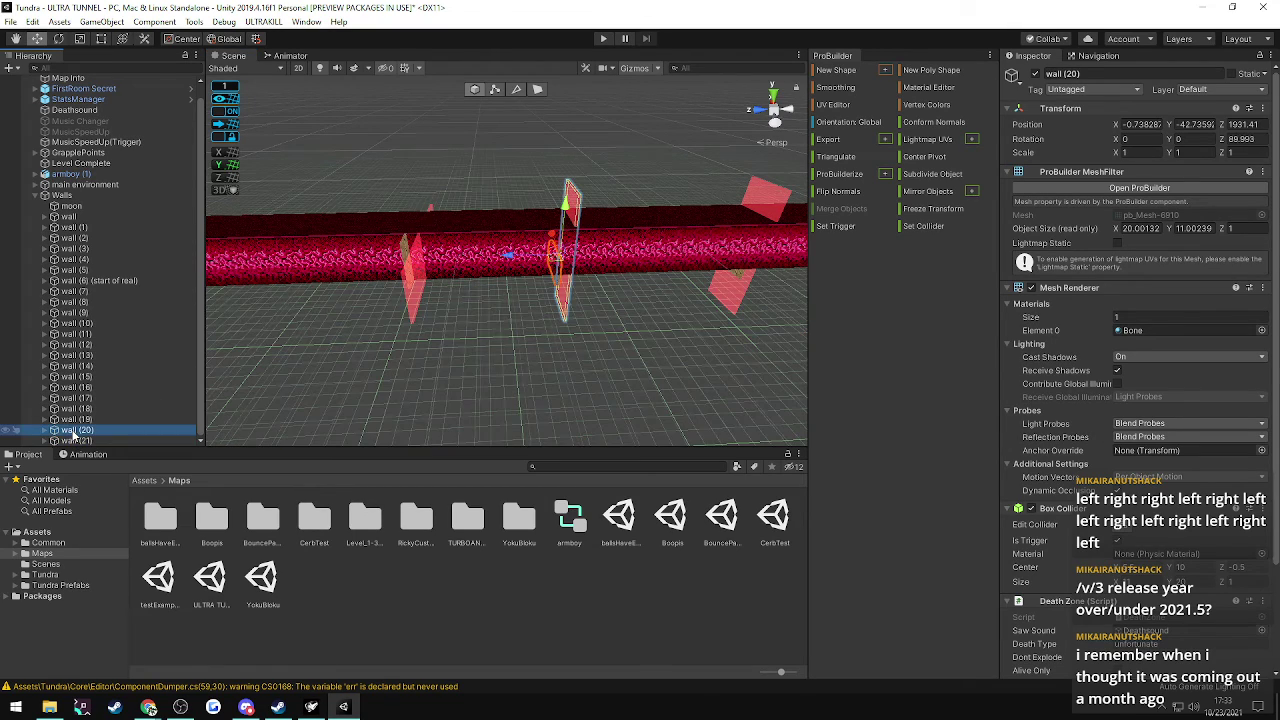
left_click(77, 419)
left_click(76, 430)
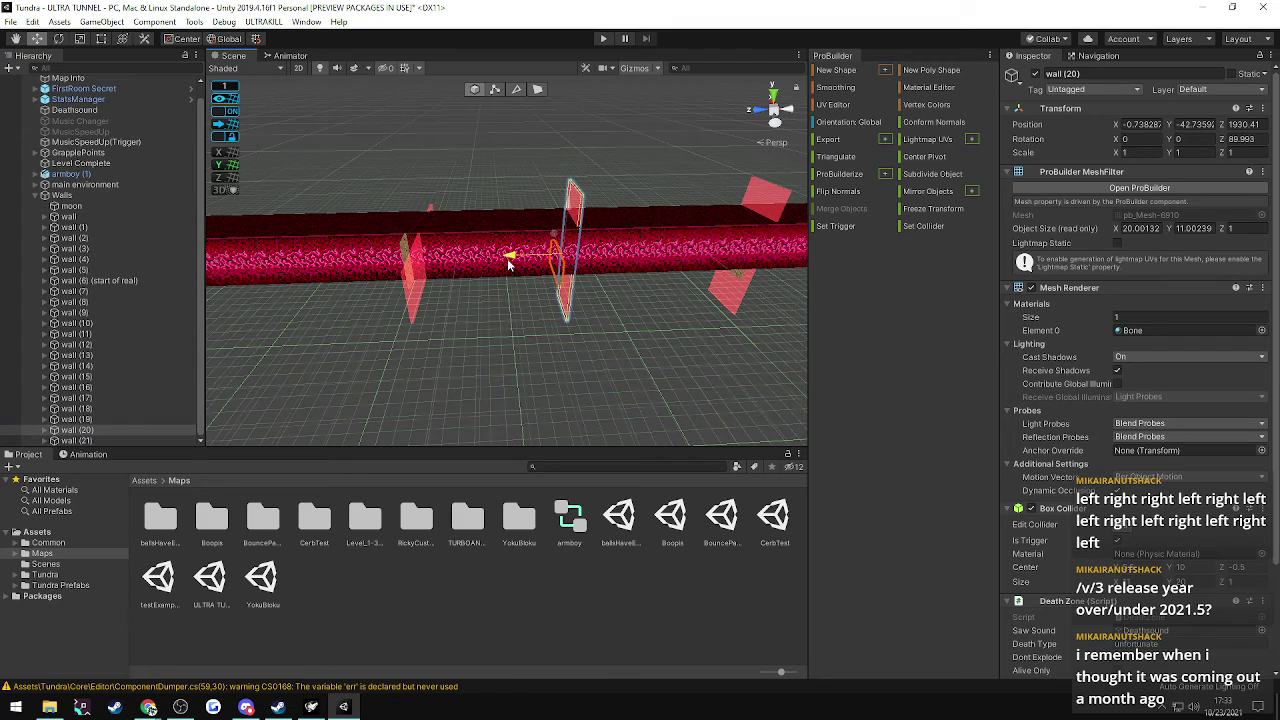
- Check the Z positions of wall (19) and wall (20), and move wall (21) farther along the tunnel to Z 2010.41
left_click(88, 419)
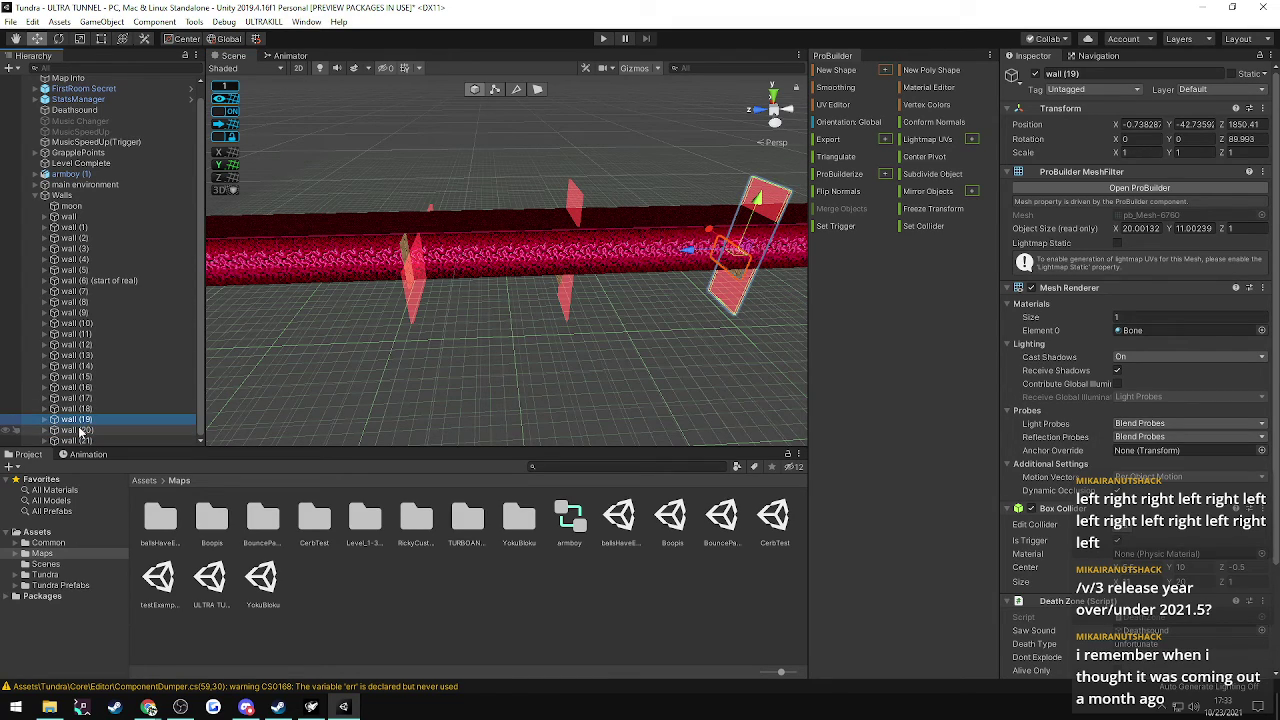
left_click(80, 431)
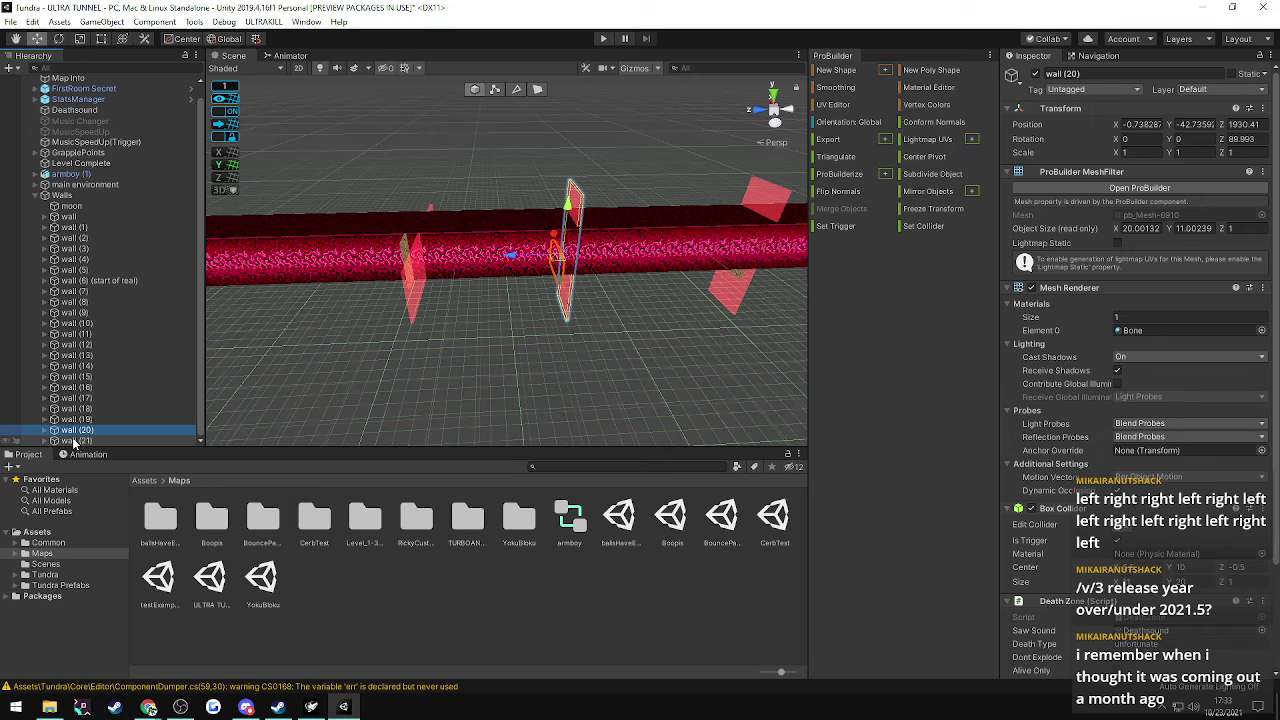
left_click(75, 441)
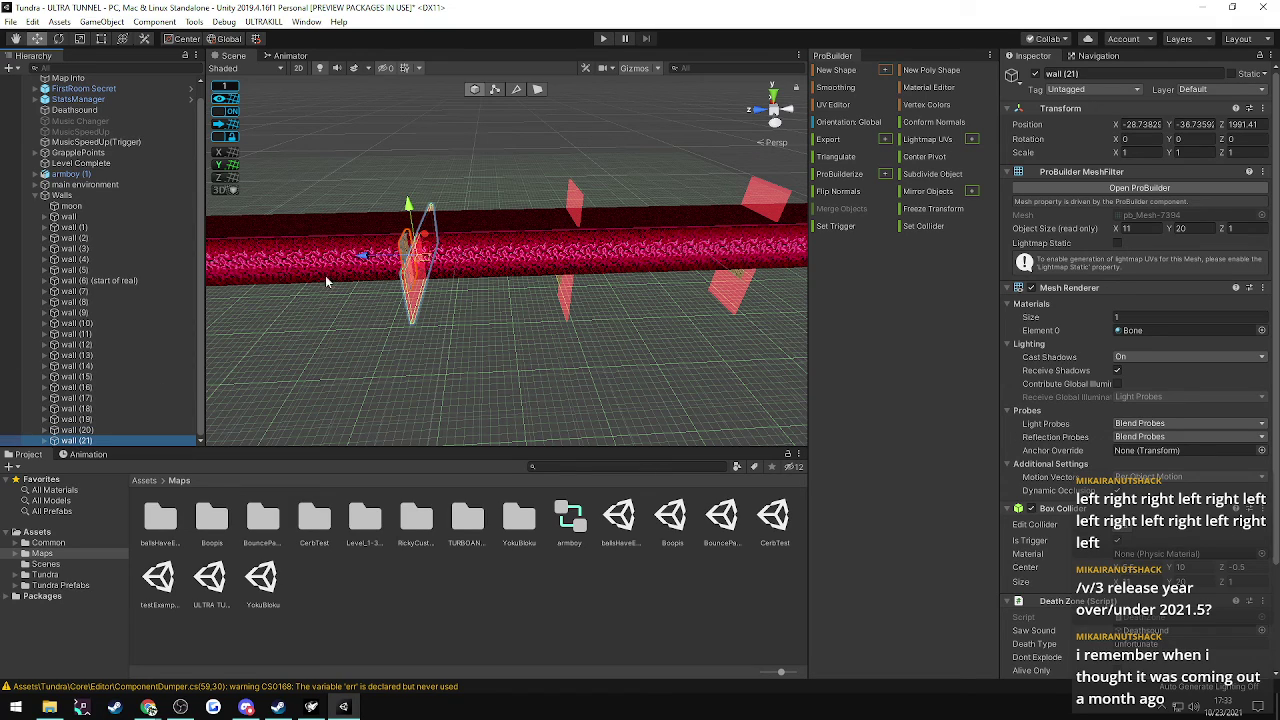
left_click_drag(362, 262, 313, 262)
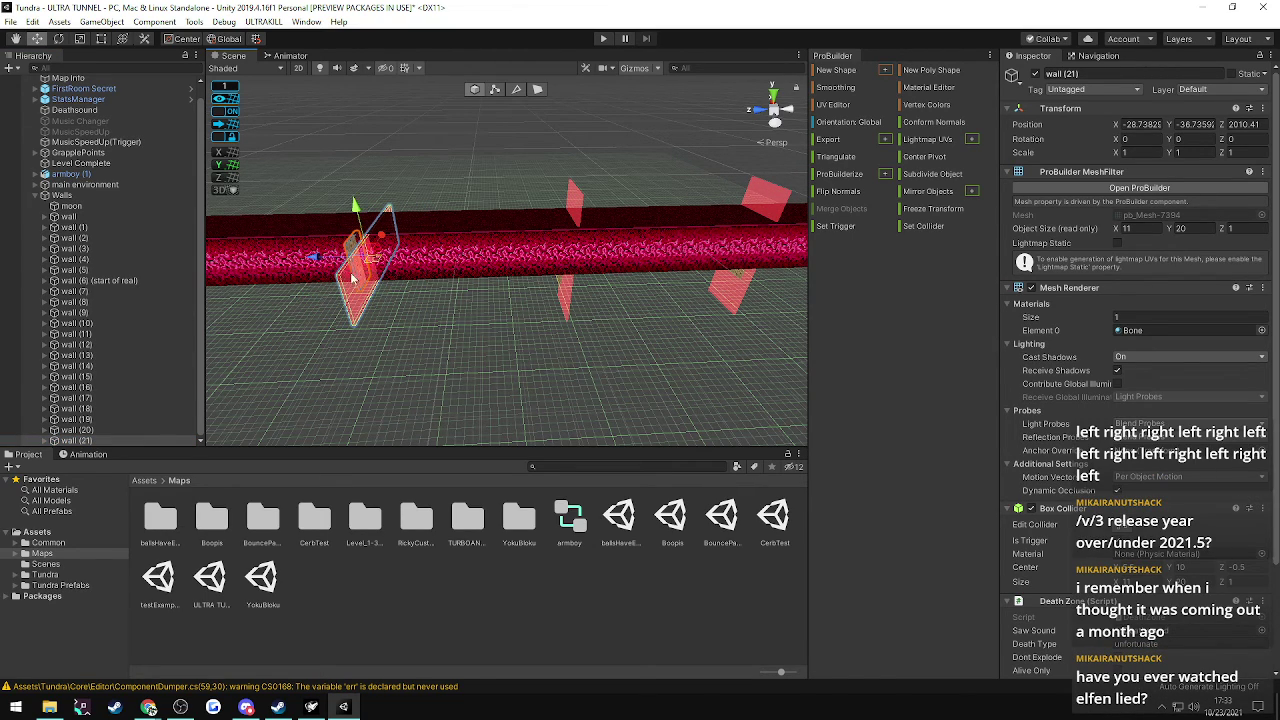
- Duplicate wall (16) and shift the copy along the tunnel beyond wall (21) to Z 2042.41
right_click_drag(532, 342, 602, 348)
left_click(100, 387)
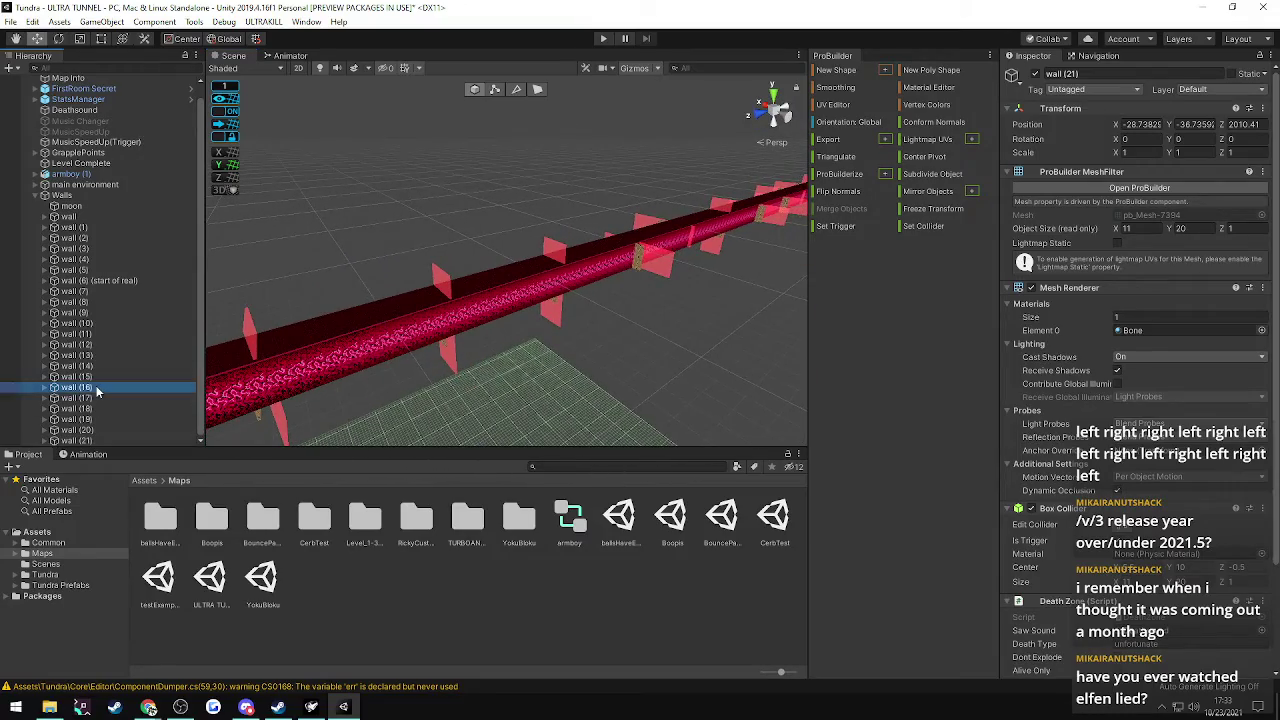
key("f")
right_click_drag(183, 360, 528, 356)
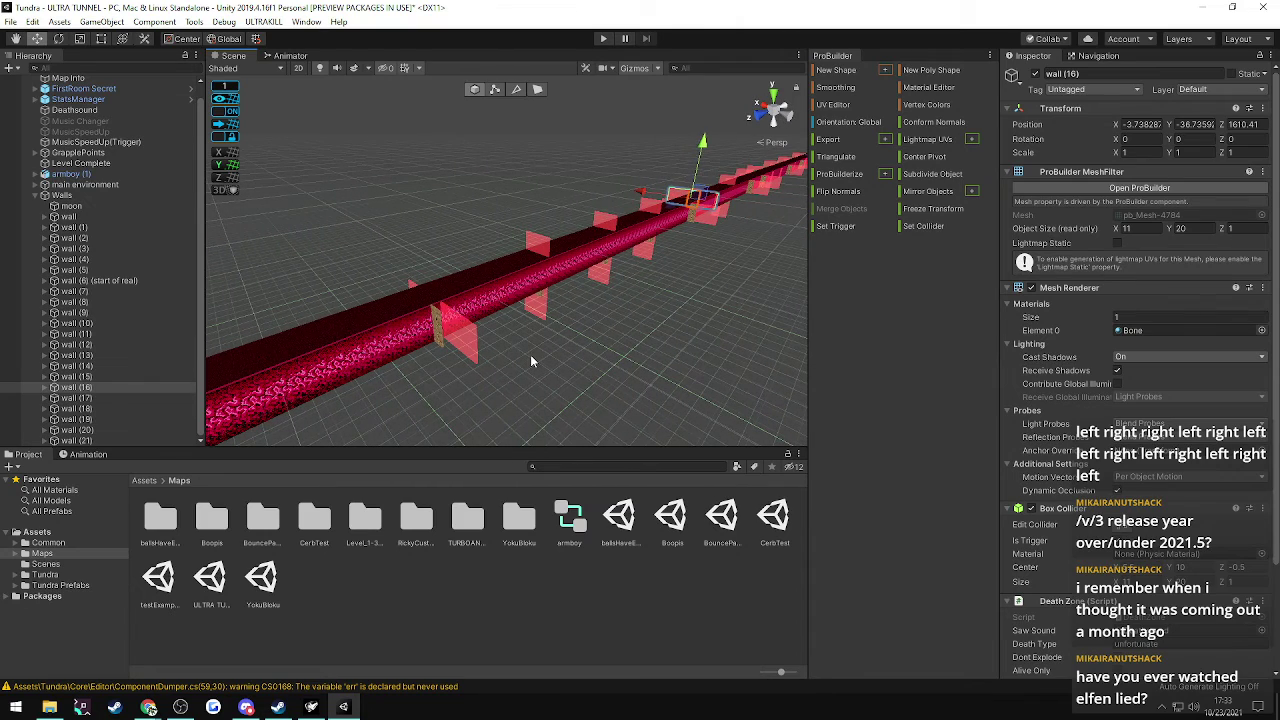
left_click(676, 211)
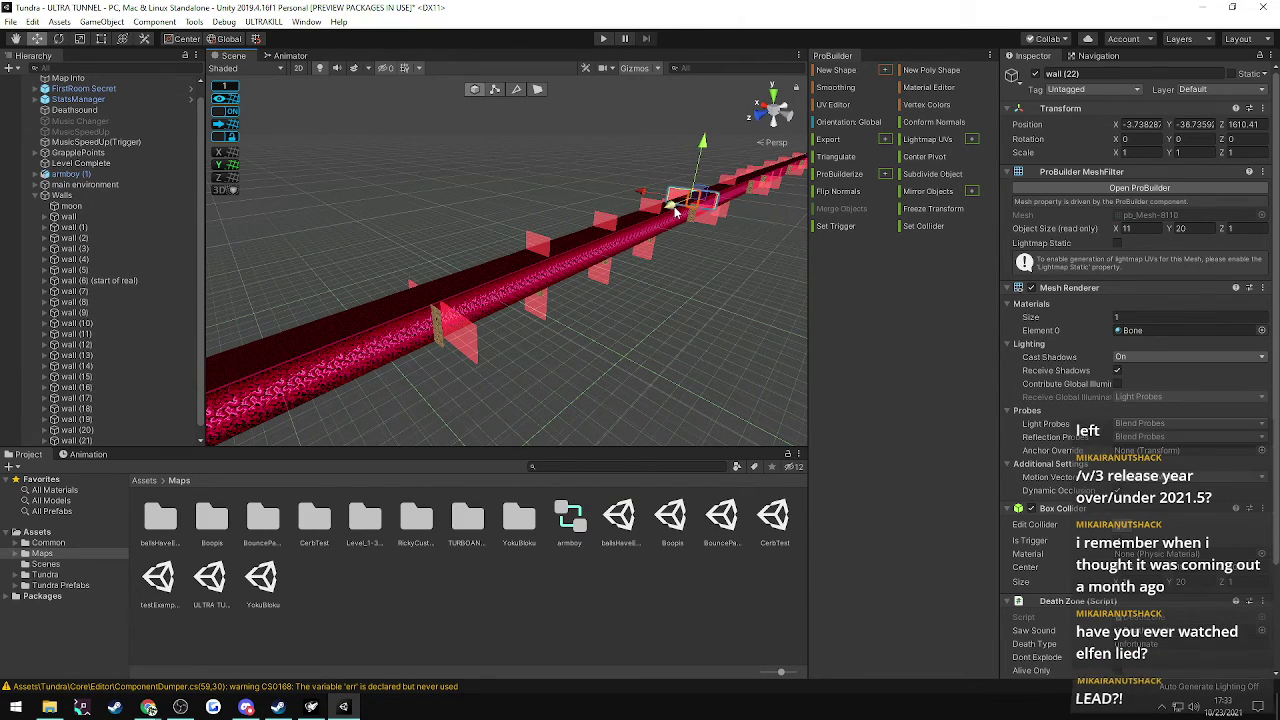
left_click_drag(674, 208, 551, 254)
right_click_drag(551, 254, 397, 274)
key("w")
left_click_drag(397, 273, 135, 330, "alt")
- Compare the Z positions of wall (21) and wall (22), and move wall (22) farther along the tunnel to Z 2090.41
scroll(115, 390, "down", 1)
left_click(98, 431)
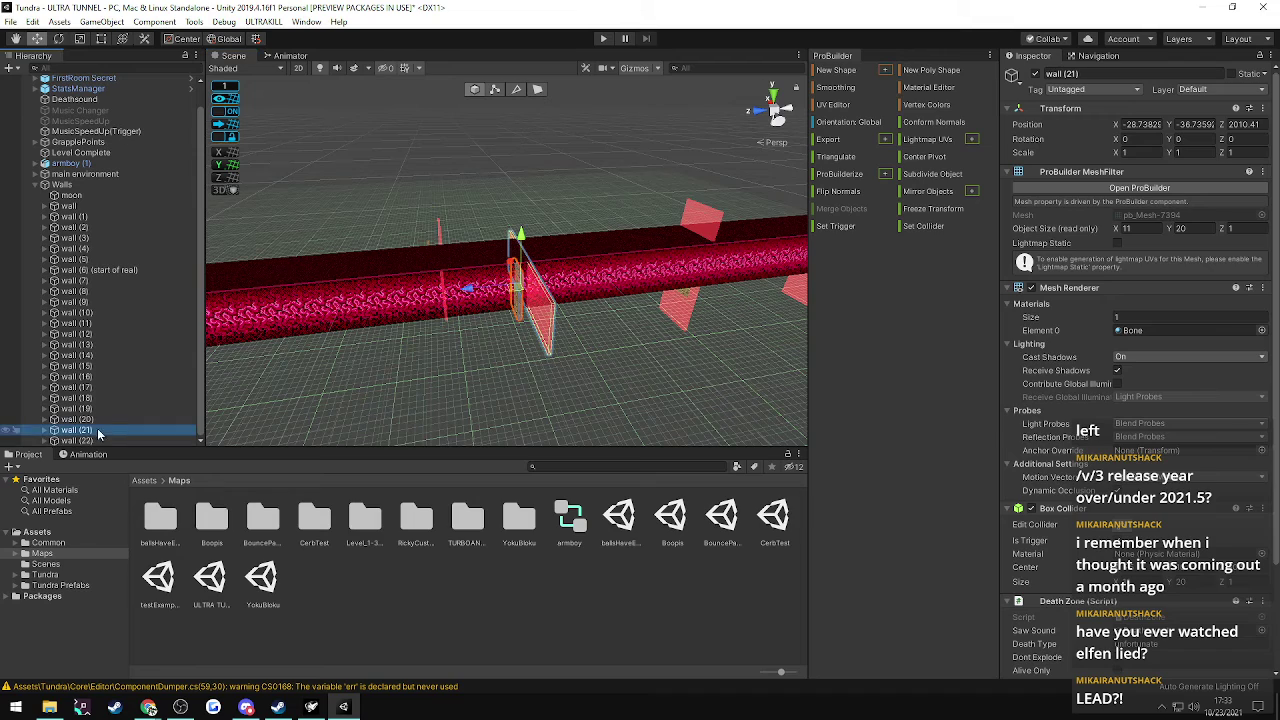
left_click(78, 441)
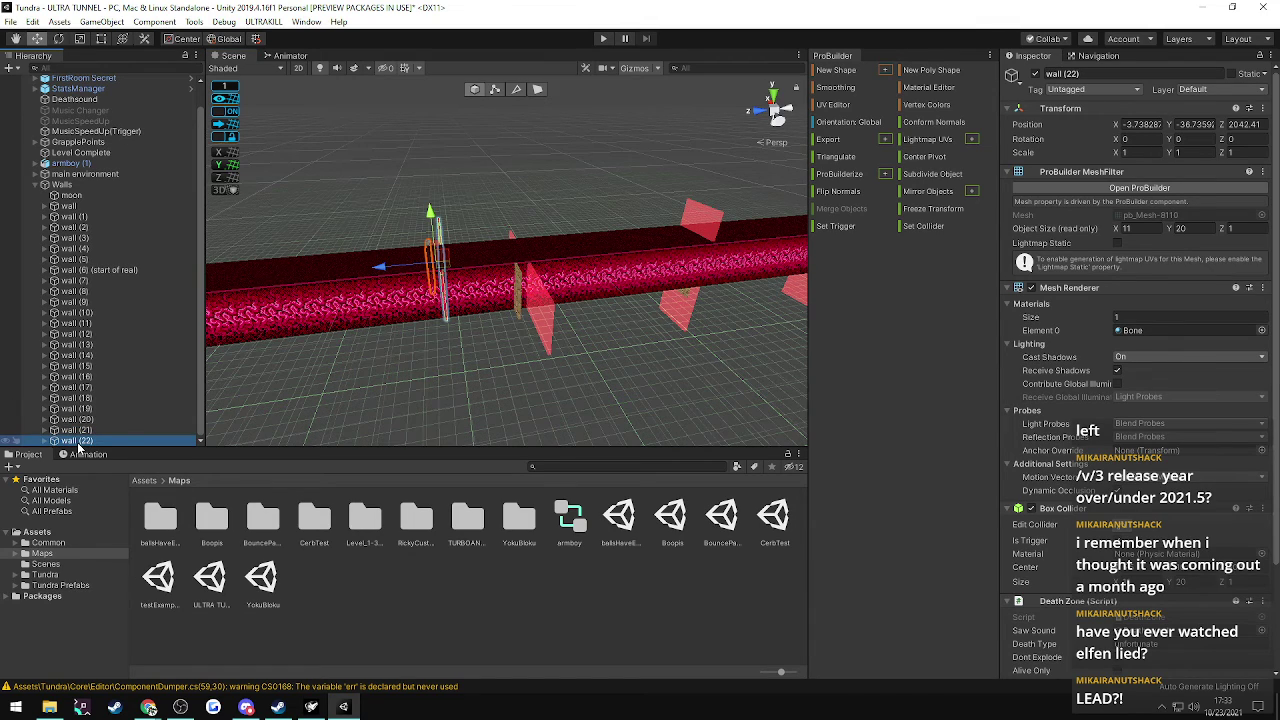
left_click(80, 430)
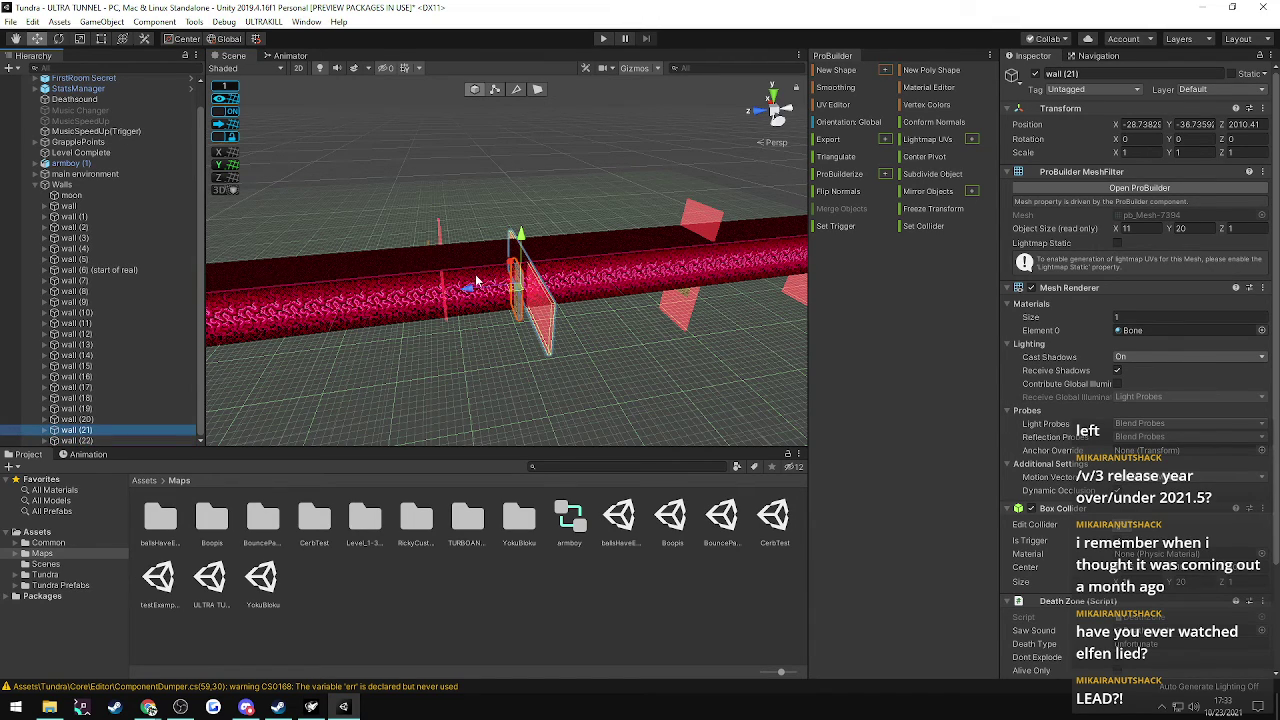
left_click_drag(469, 293, 468, 291)
left_click(70, 441)
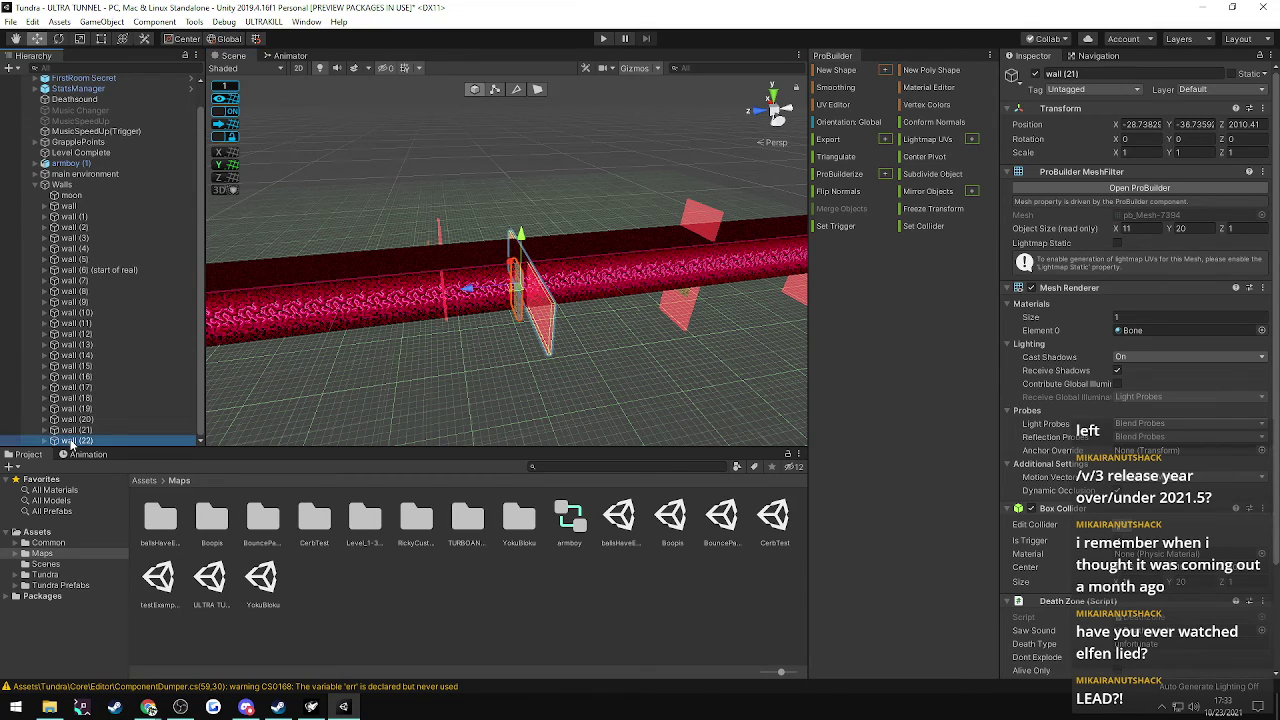
left_click_drag(376, 272, 262, 281)
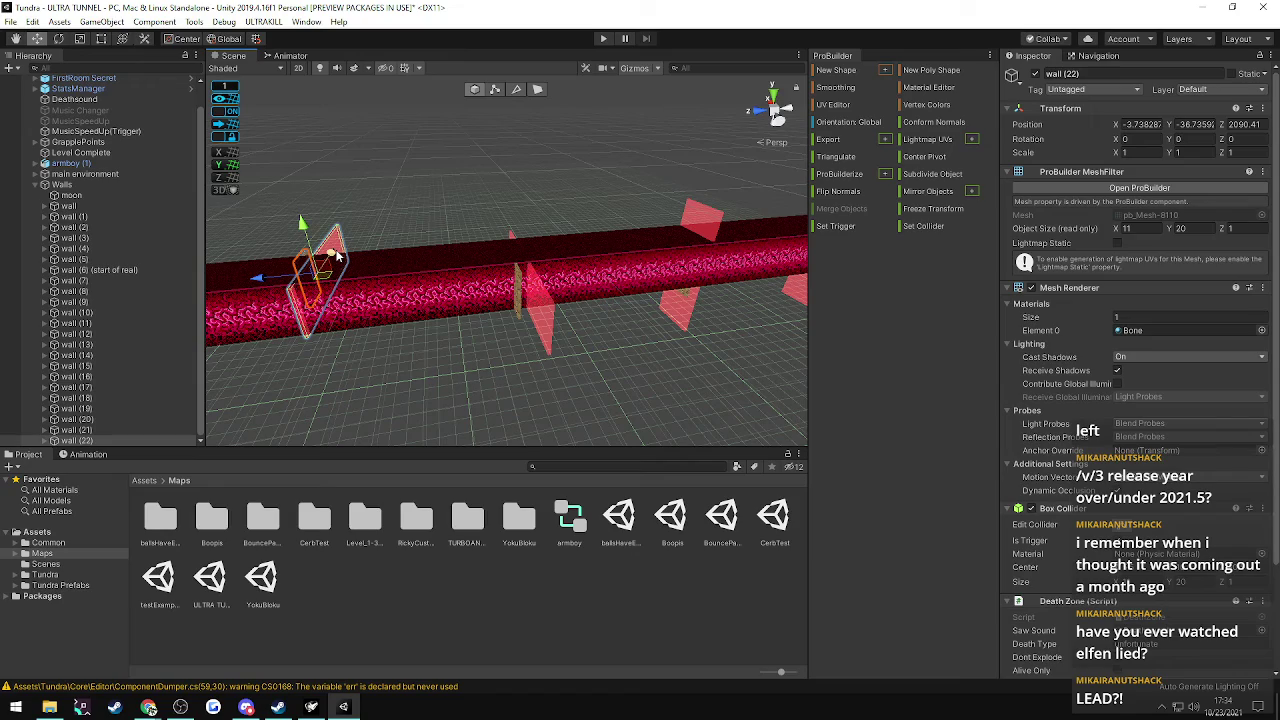
- Duplicate wall (21) and shift the copy along the tunnel beyond wall (22) to Z 2128.41
left_click_drag(367, 210, 288, 208, "alt")
left_click(75, 430)
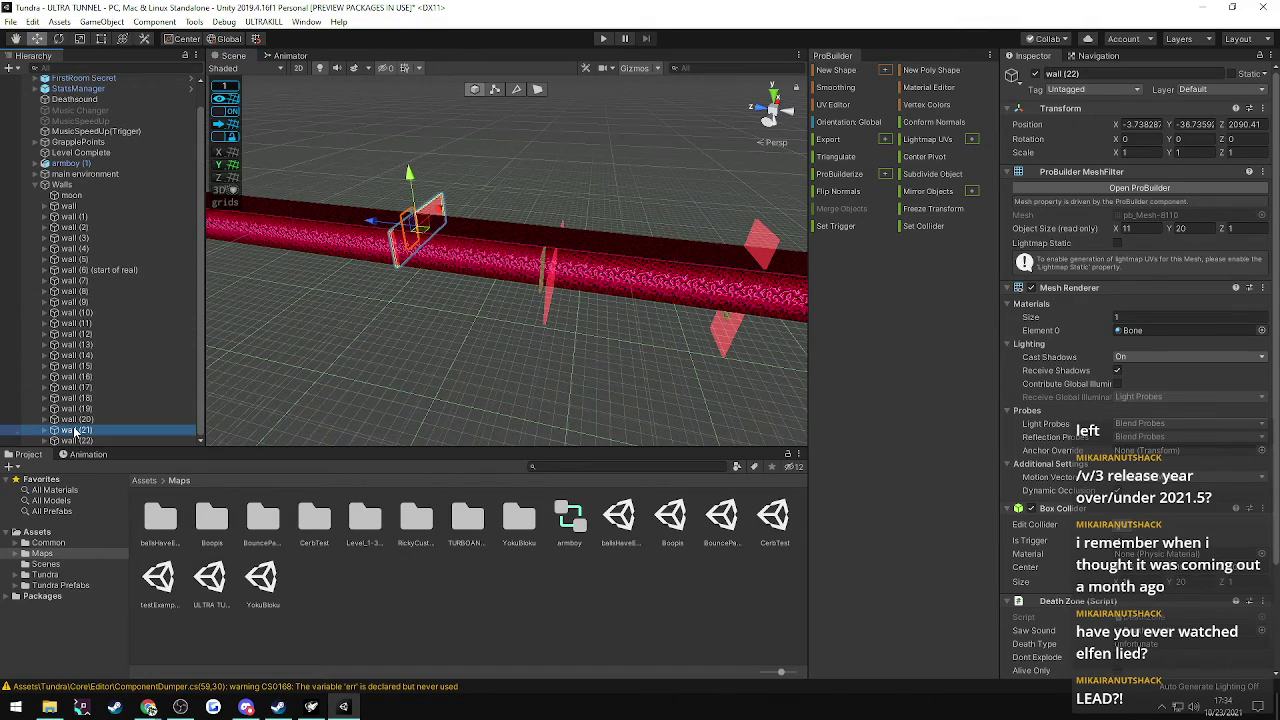
right_click_drag(296, 332, 436, 308)
key("ctrl+d")
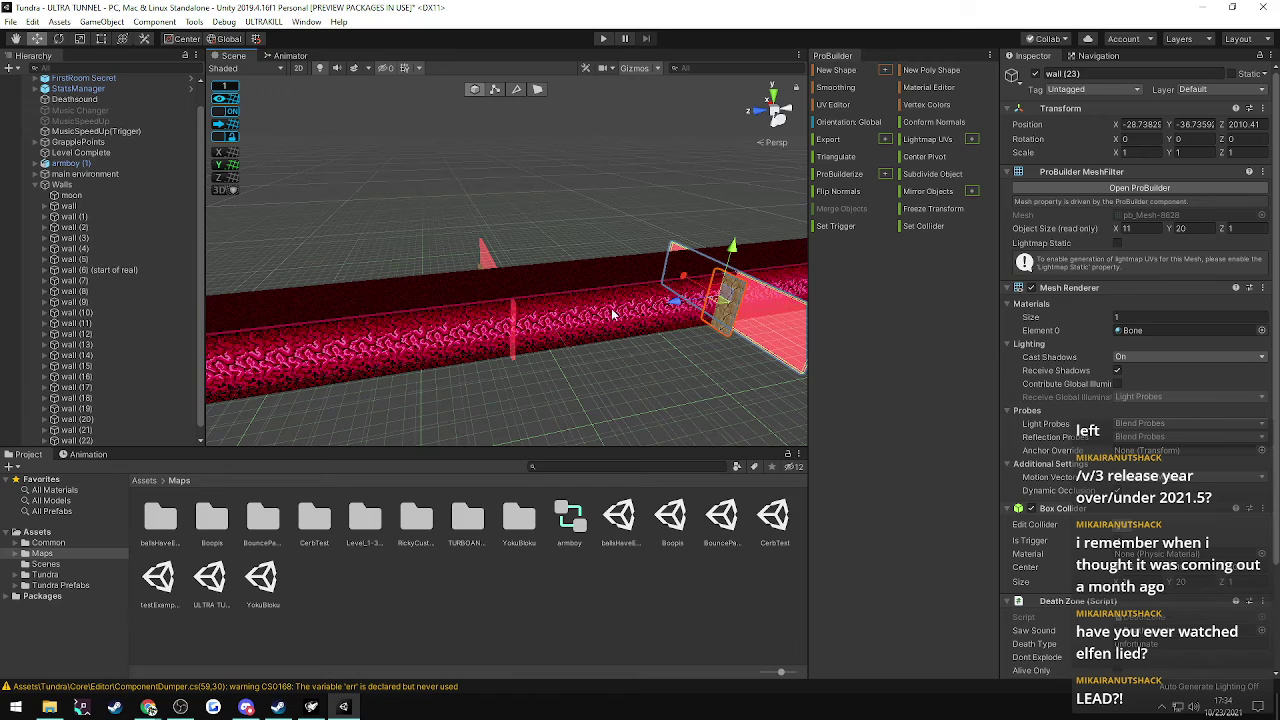
left_click_drag(676, 303, 345, 340)
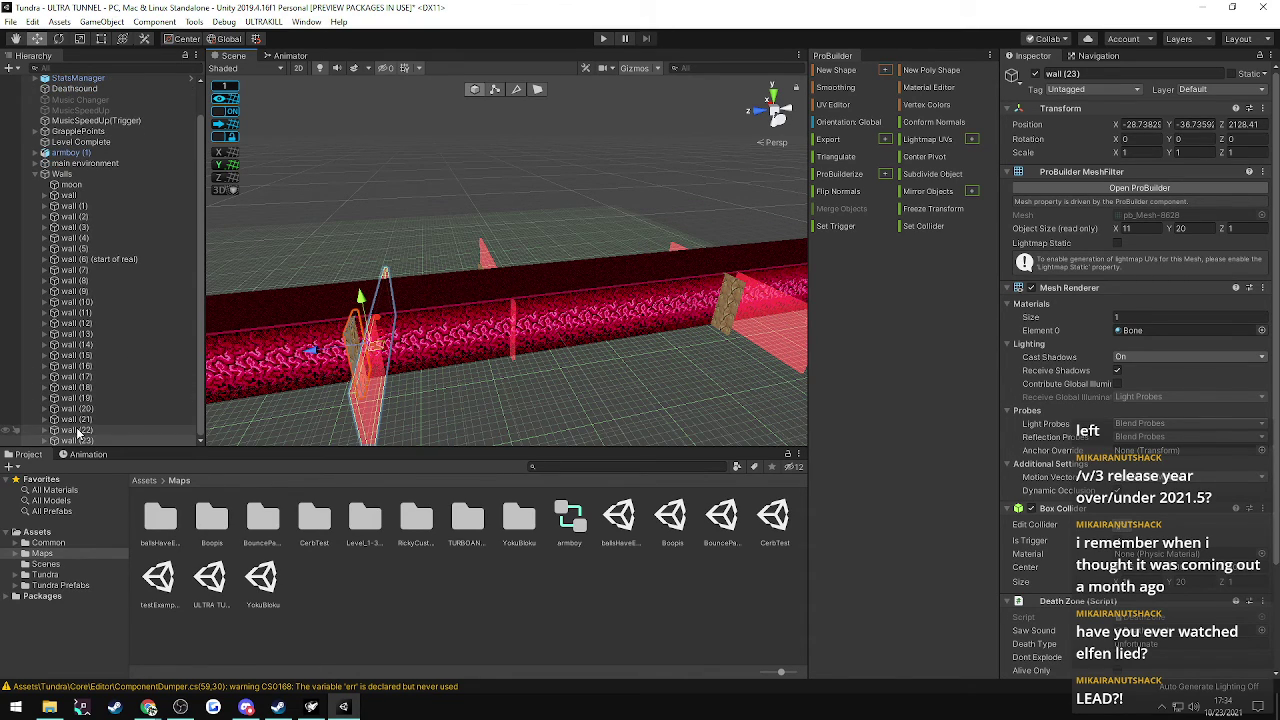
- Check wall (22)'s Z position and move wall (23) farther along the tunnel to Z 2170.41
left_click(78, 430)
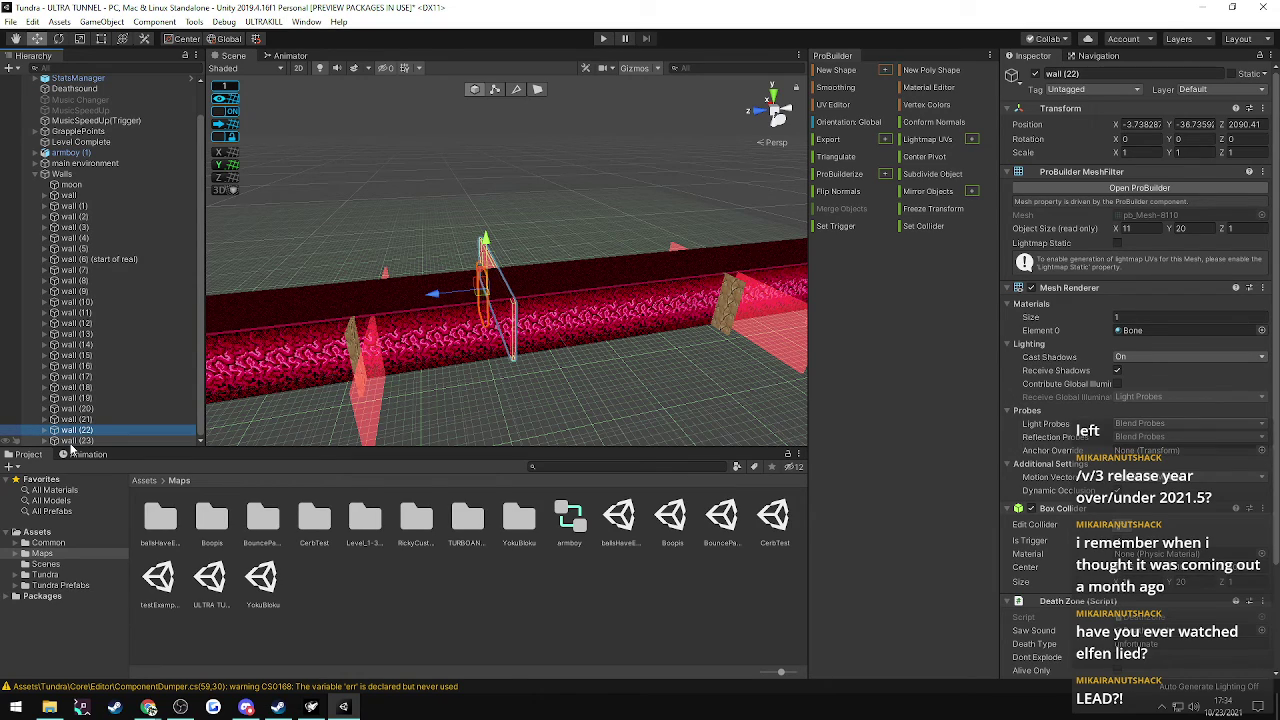
left_click(70, 445)
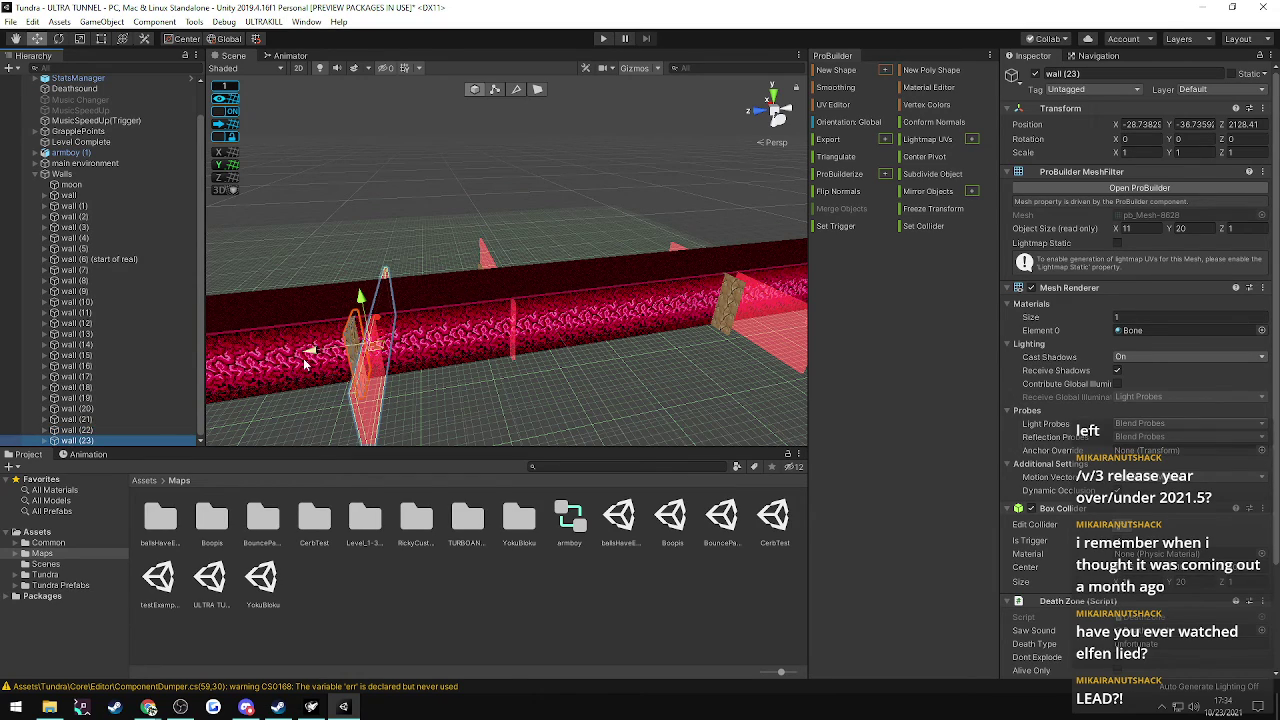
left_click_drag(305, 360, 145, 362)
right_click_drag(329, 248, 332, 241)
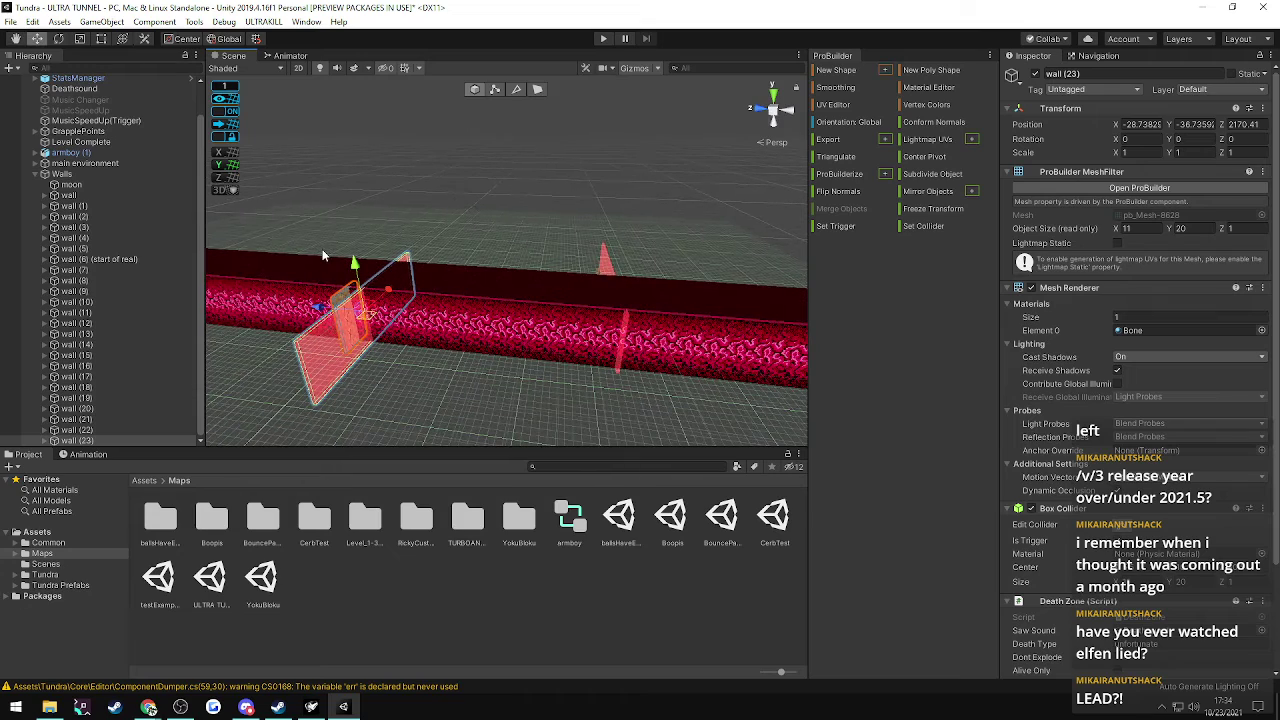
- Deselect wall (23) and export the ULTRA TUNNEL map with the ULTRAKILL Export command
left_click(263, 22)
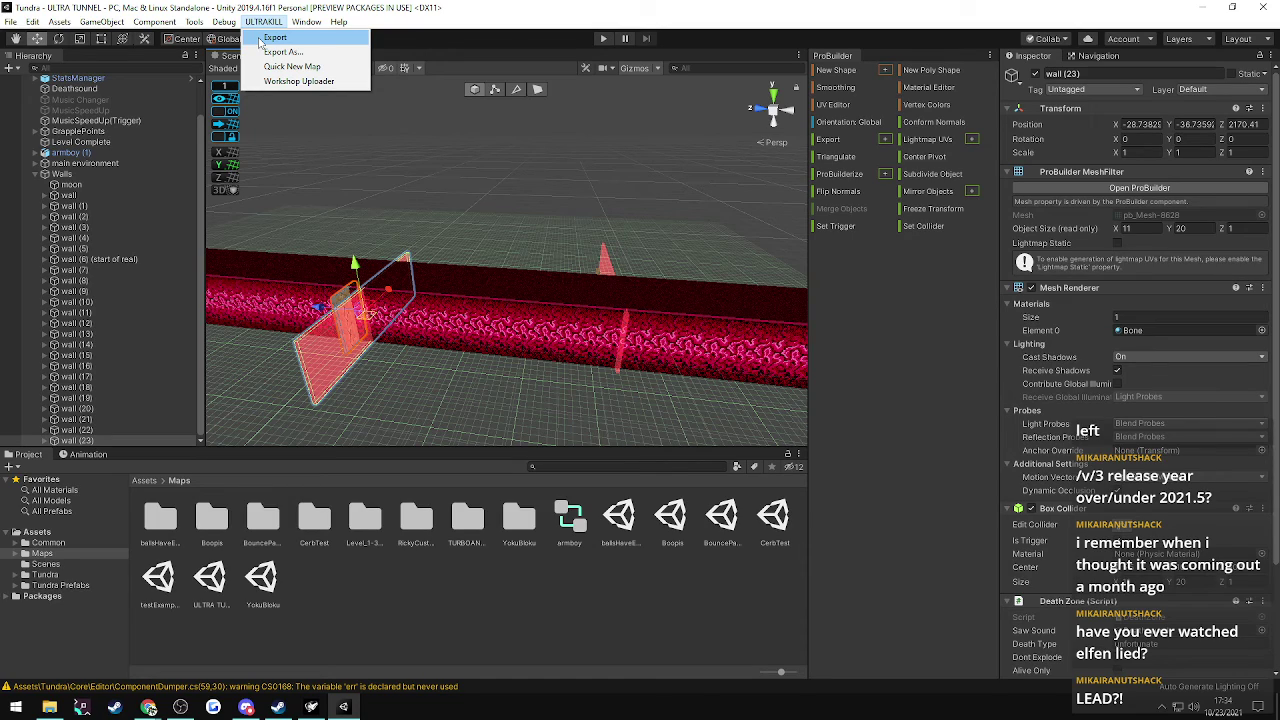
mouse_move(224, 22)
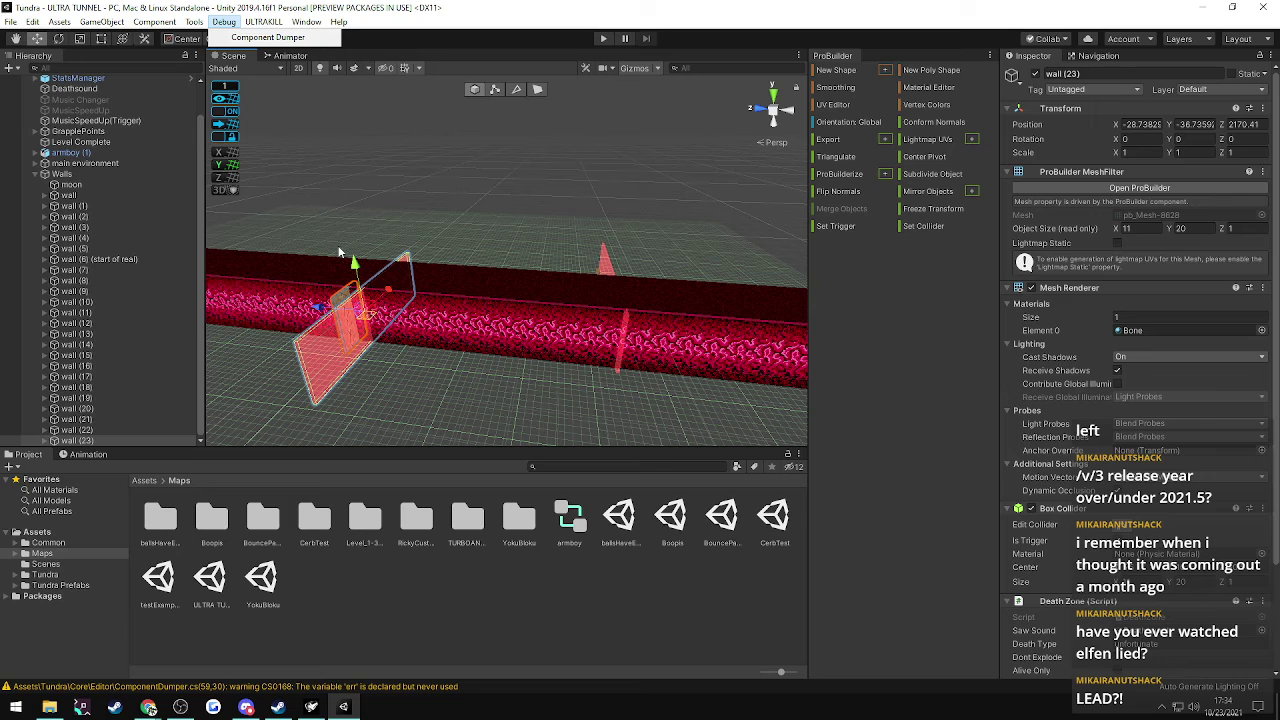
left_click(342, 180)
left_click(342, 178)
left_click_drag(350, 188, 296, 218, "alt")
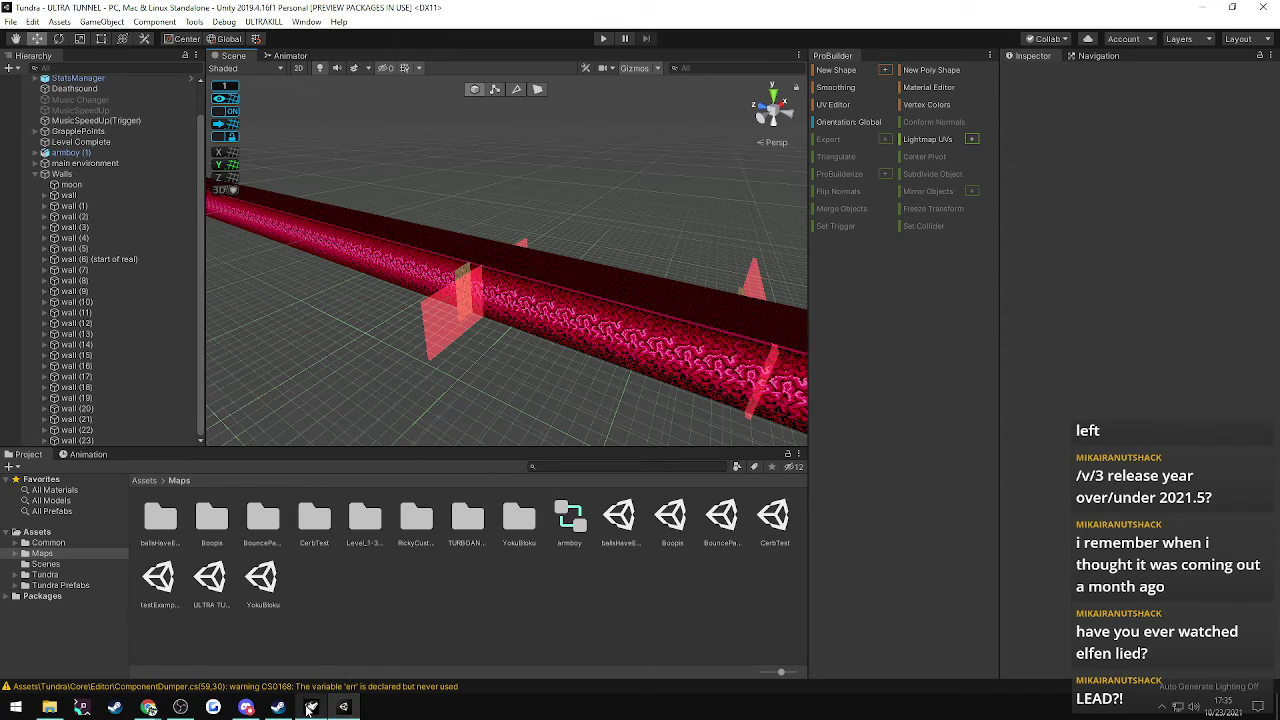
mouse_move(308, 709)
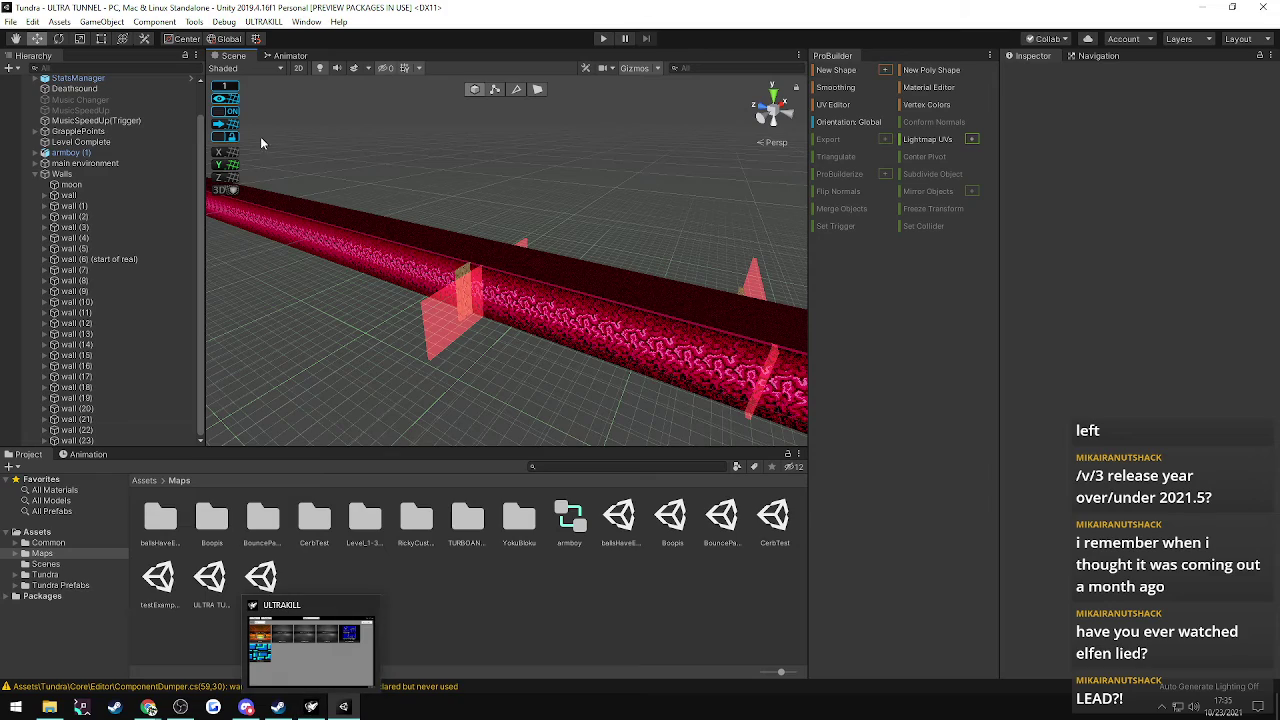
left_click(263, 21)
left_click(277, 44)
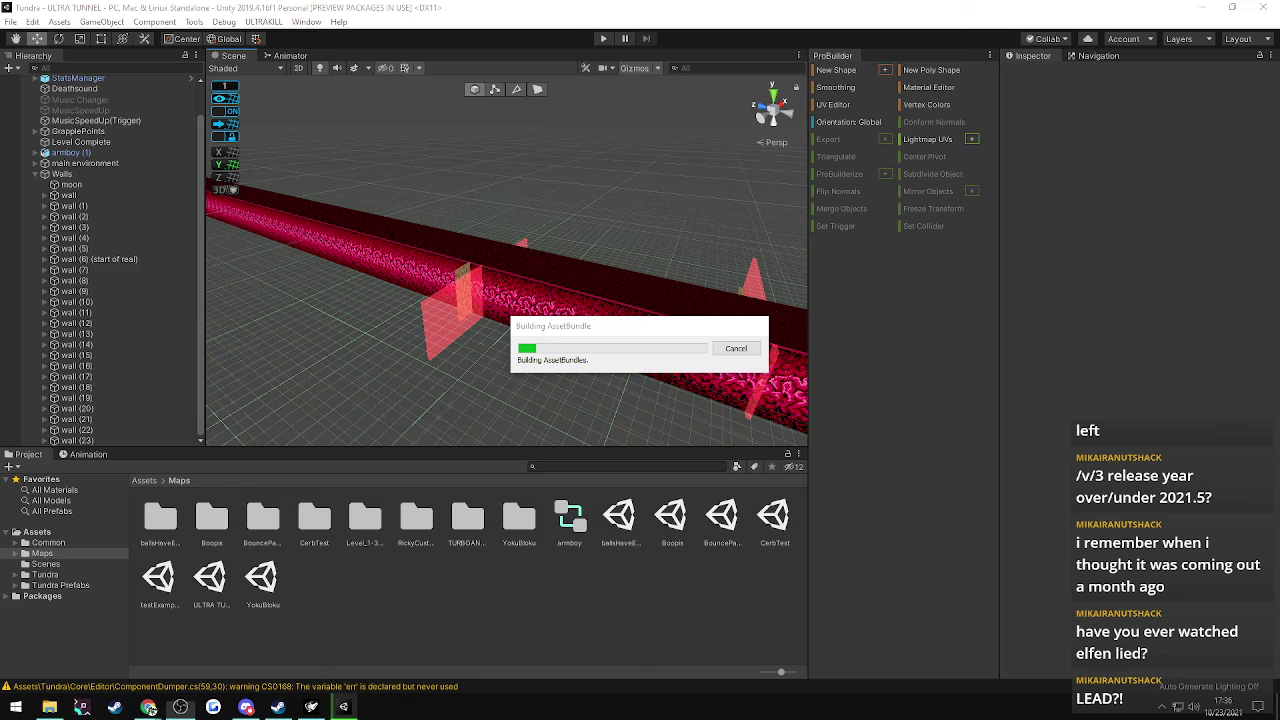
- Switch between ULTRAKILL and Unity to check the progress of the asset bundle build, ending in ULTRAKILL
key("alt+Tab")
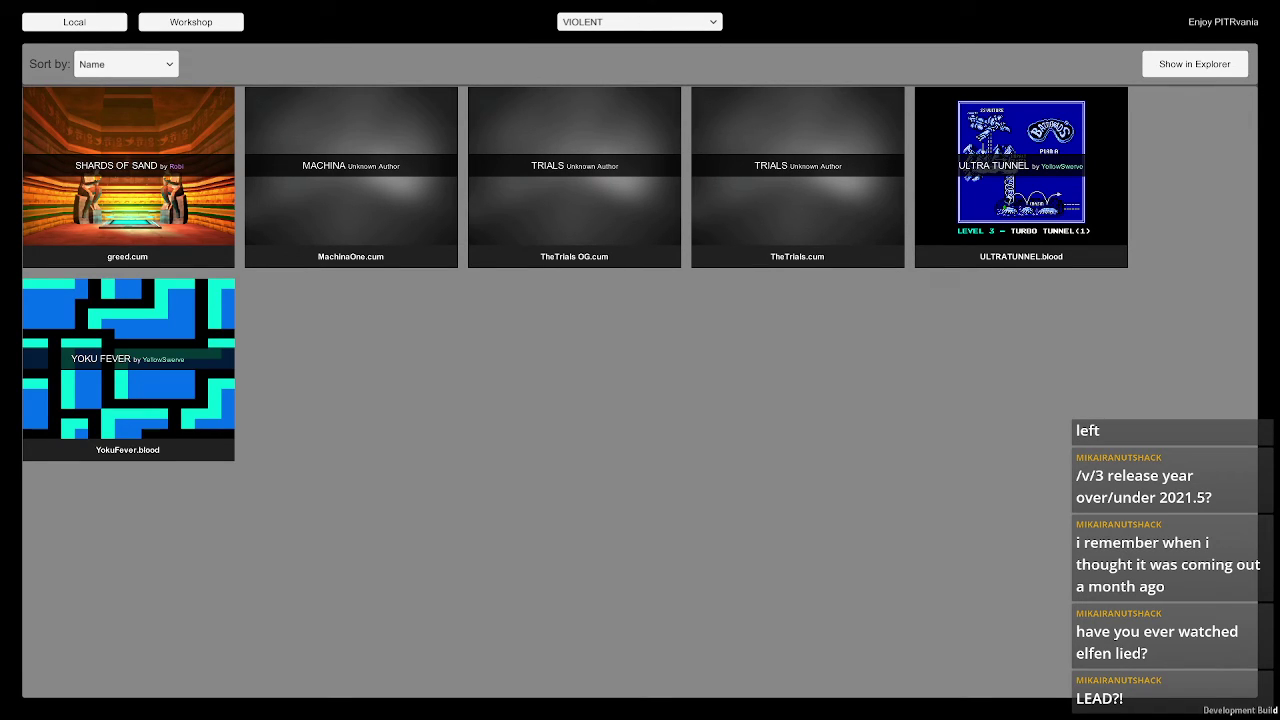
key("alt+Tab")
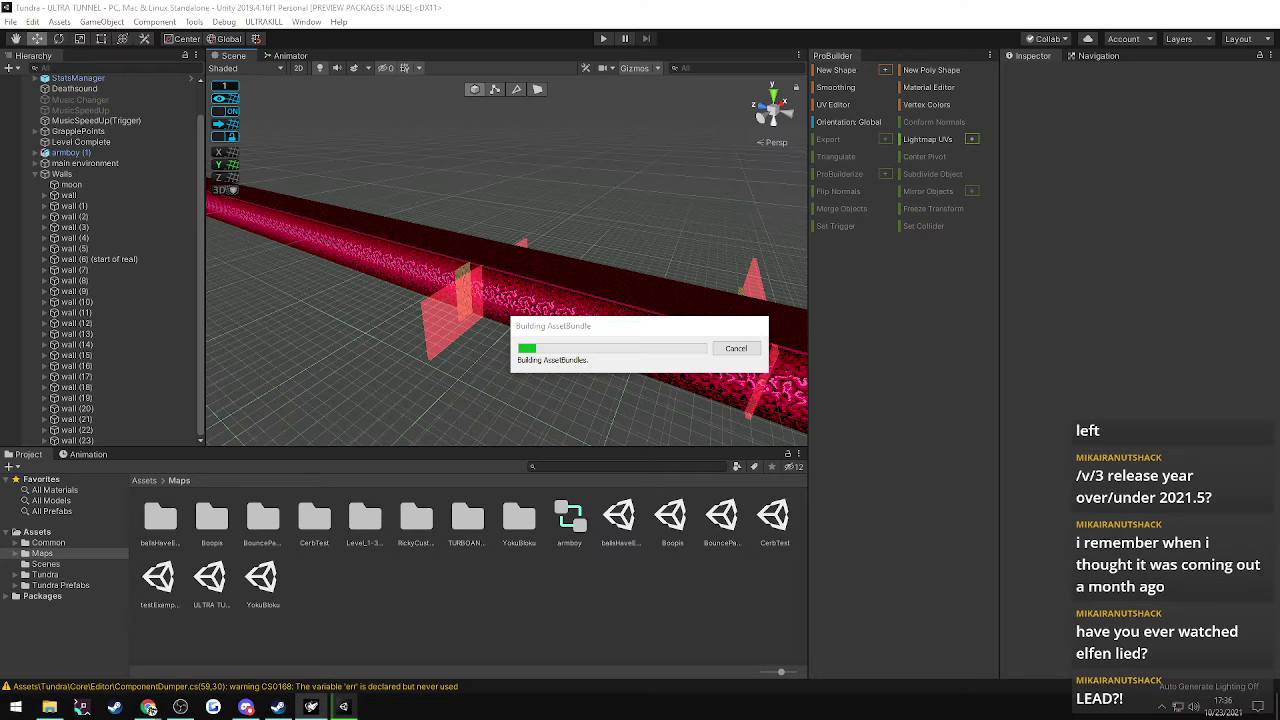
key("alt+Tab")
key("alt+Tab")
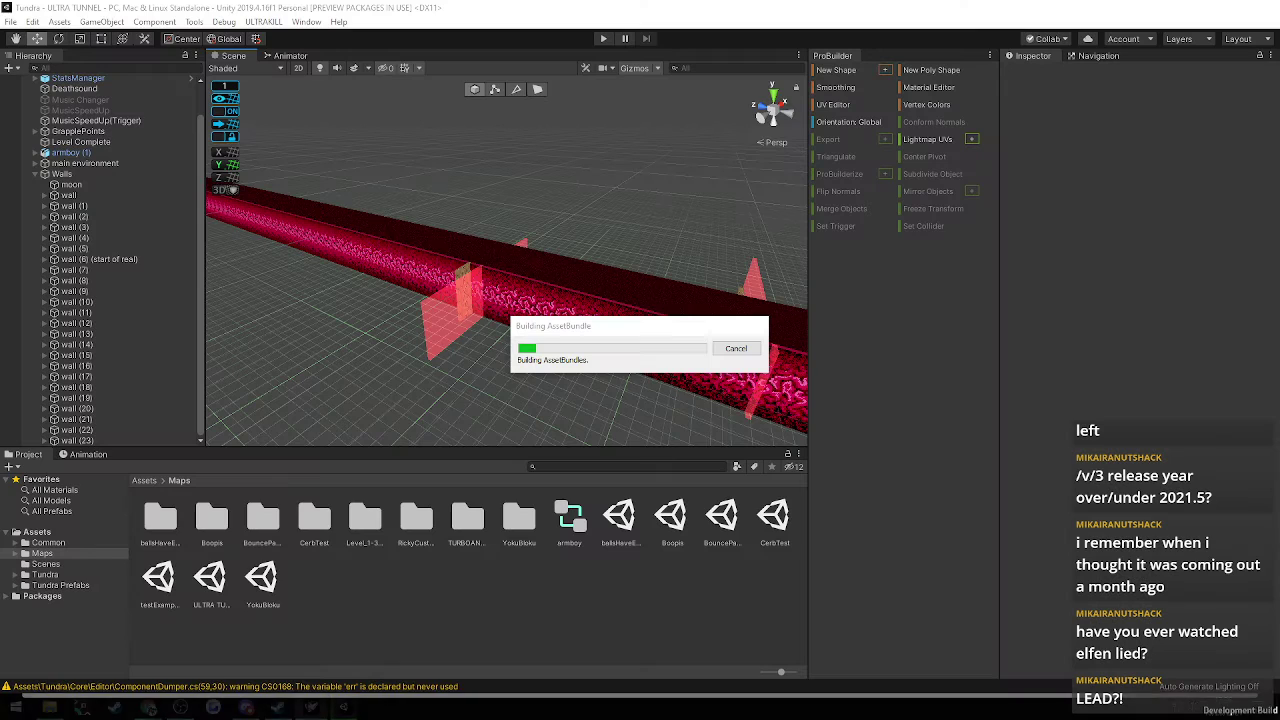
key("alt+Tab")
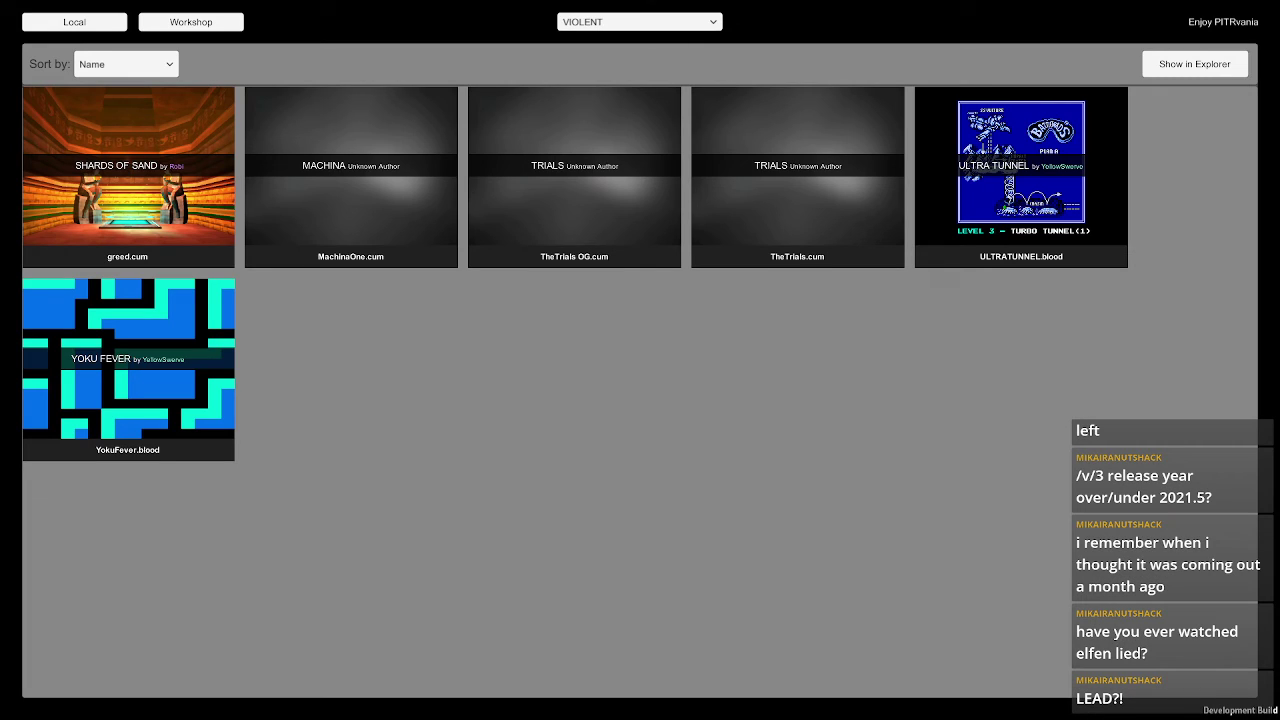
key("alt+Tab")
key("alt+Tab")
- Show the subscribed Workshop maps in ULTRAKILL and launch the Watch Grass Grow map
left_click(194, 27)
left_click(550, 66)
left_click(438, 64)
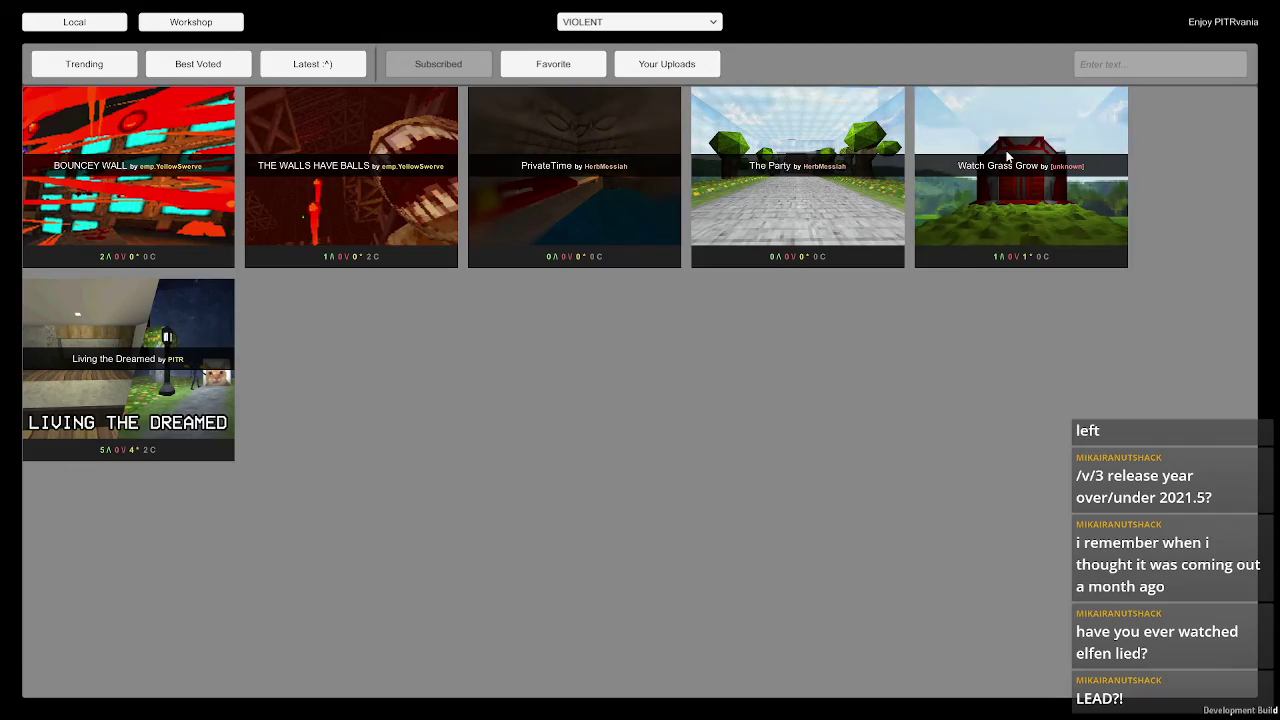
left_click(998, 139)
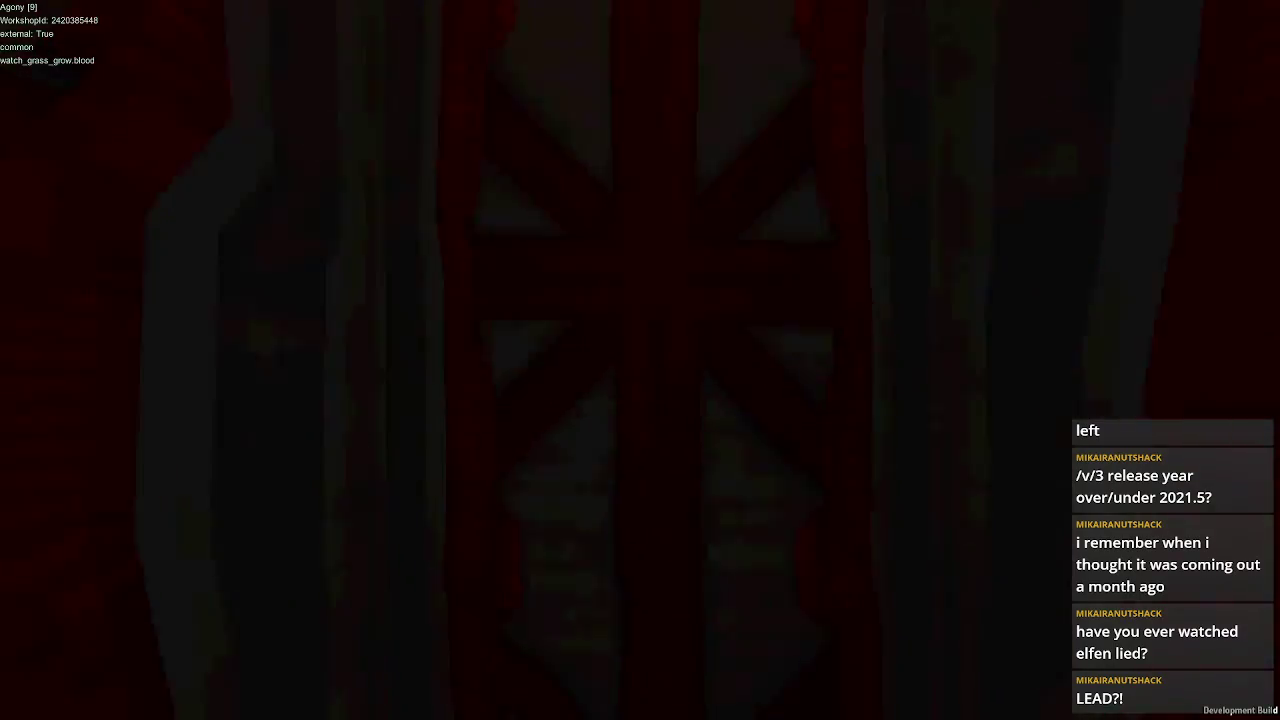
key("w")
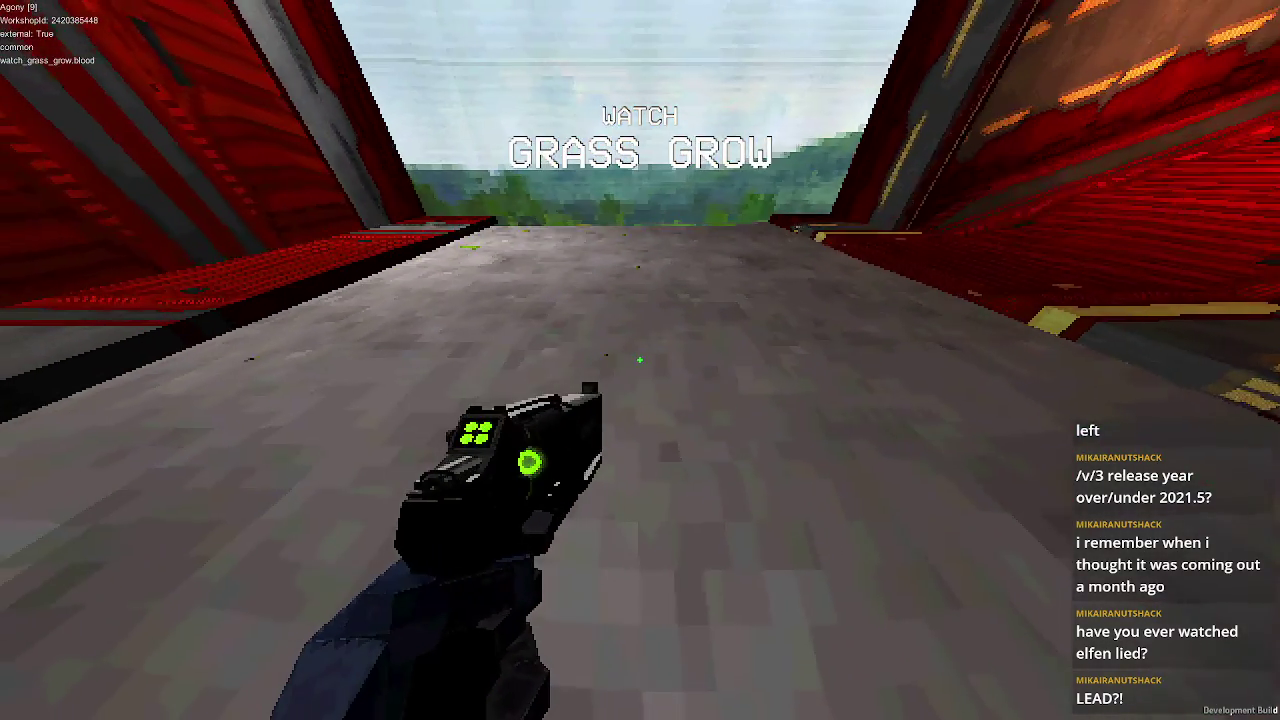
key("w")
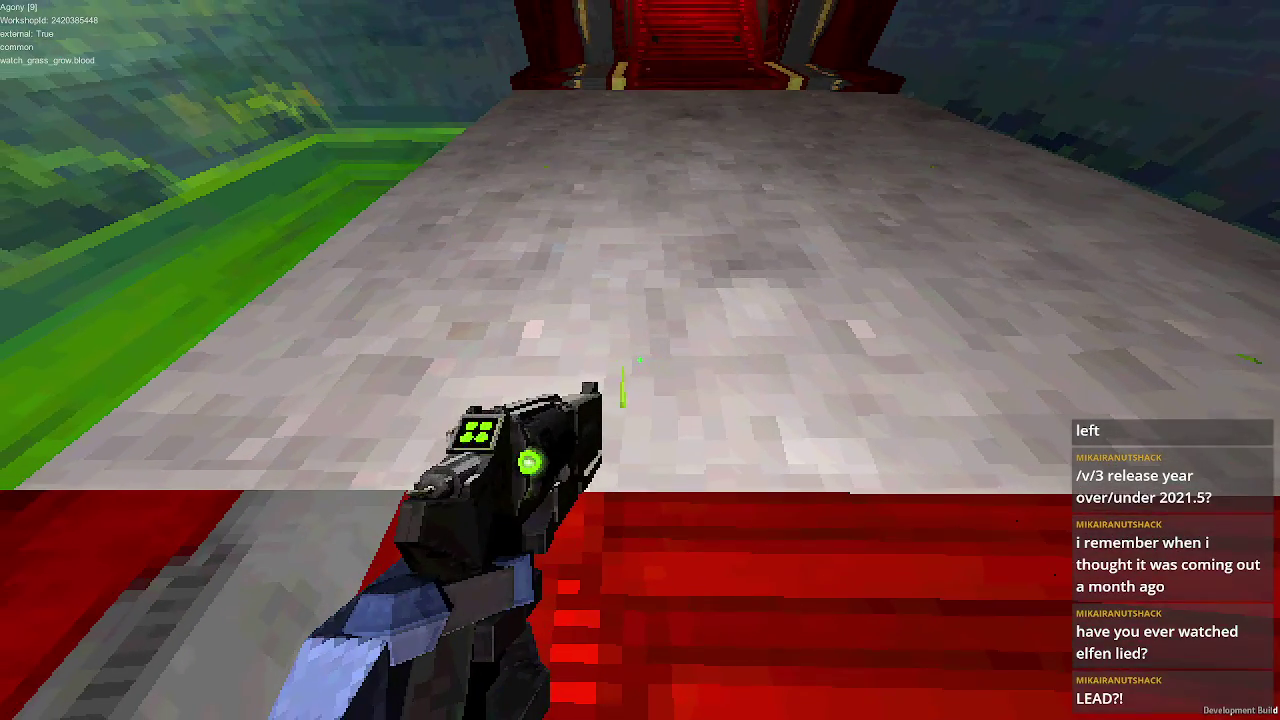
key("s")
key("w")
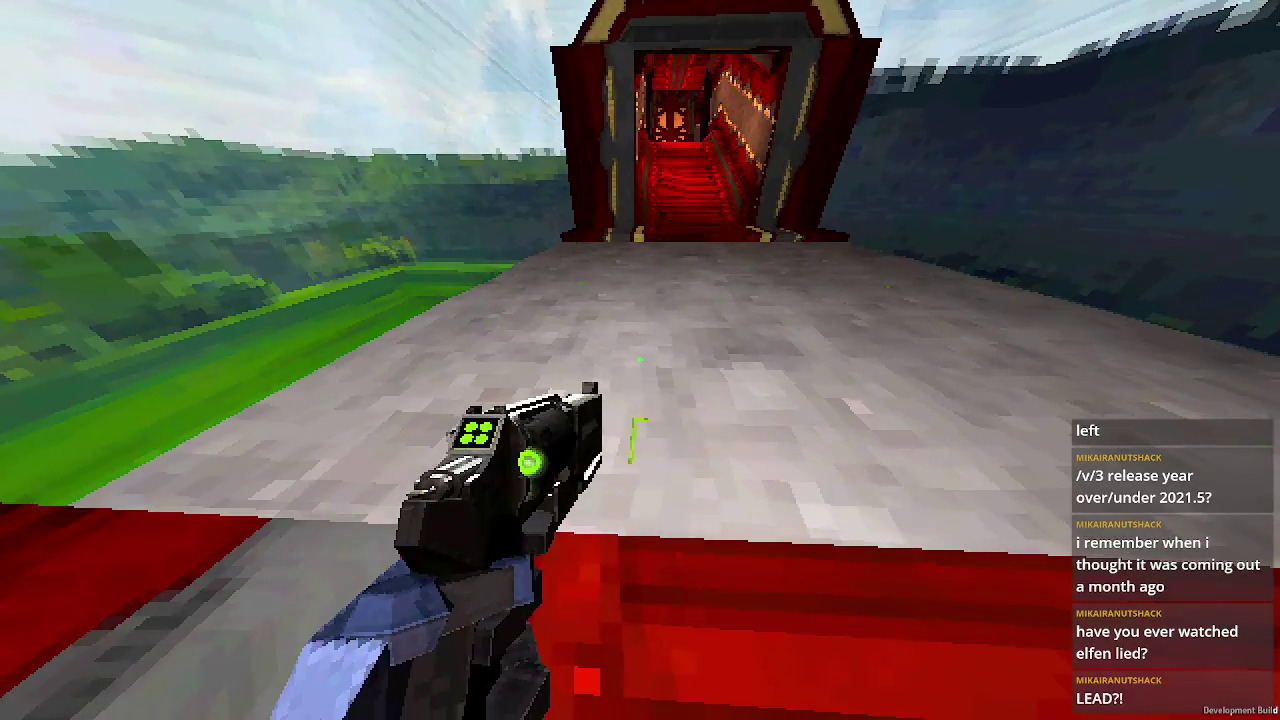
key("w")
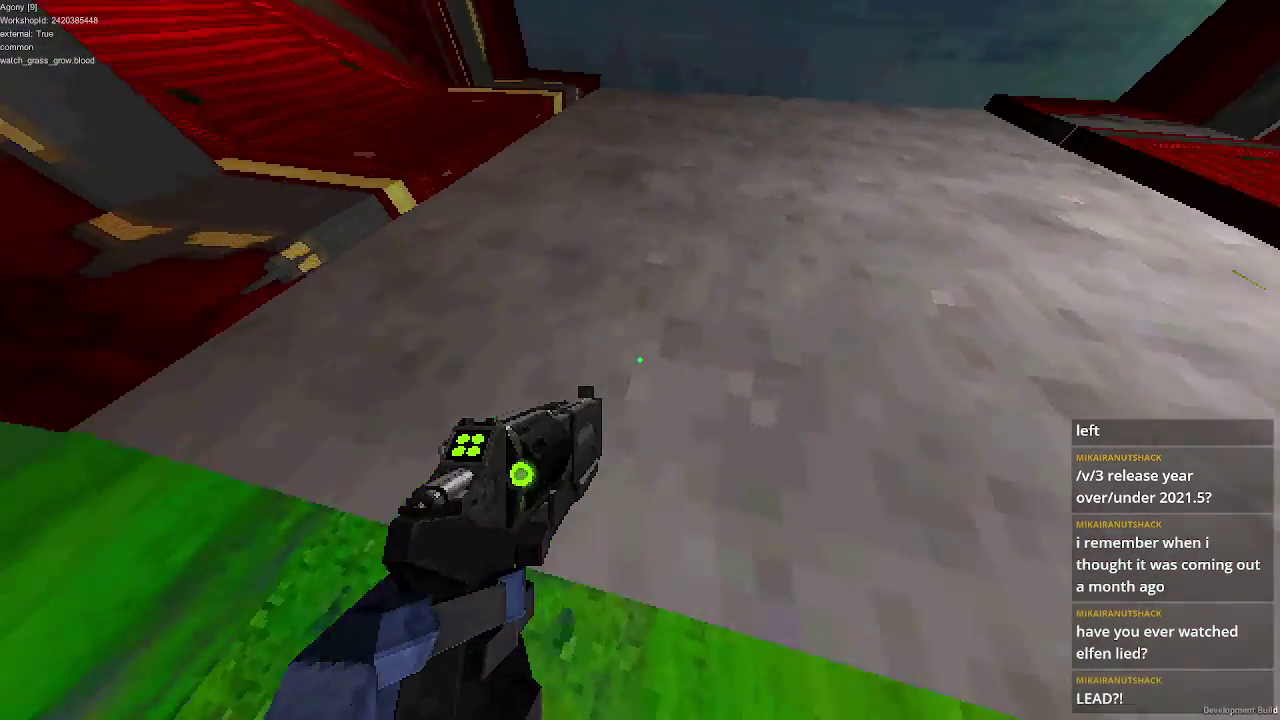
key("w")
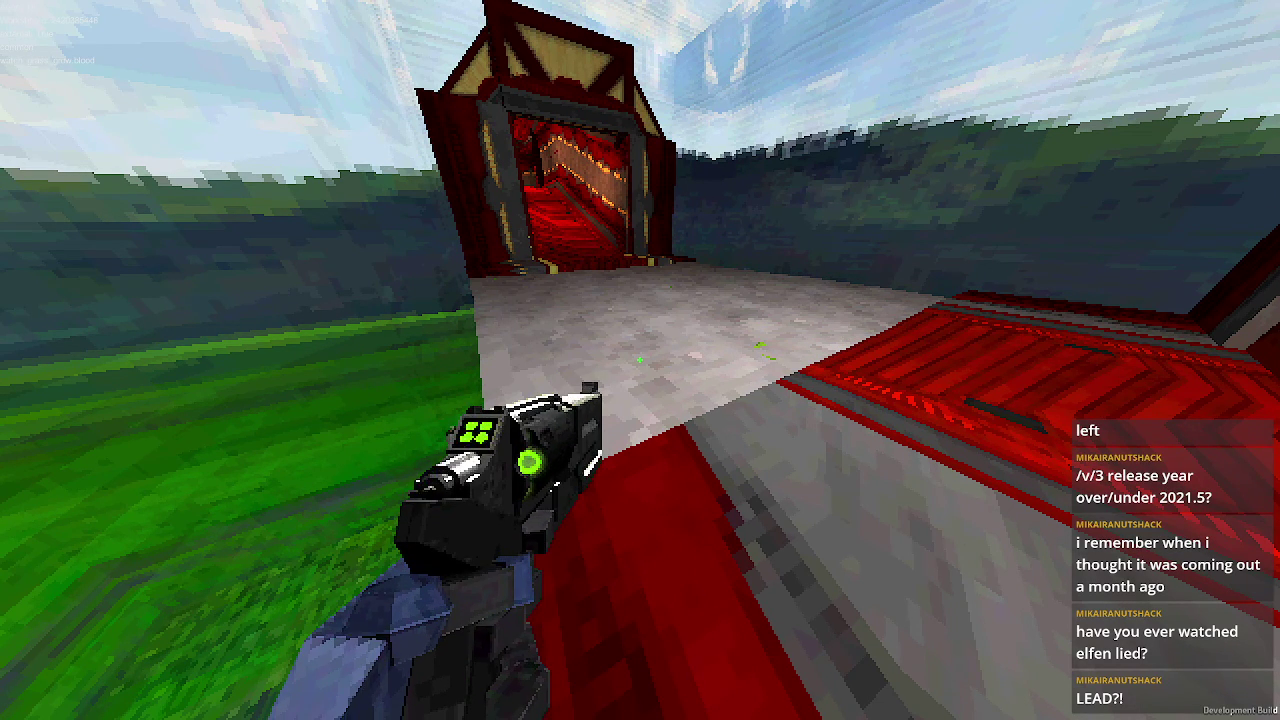
key("d")
key("d")
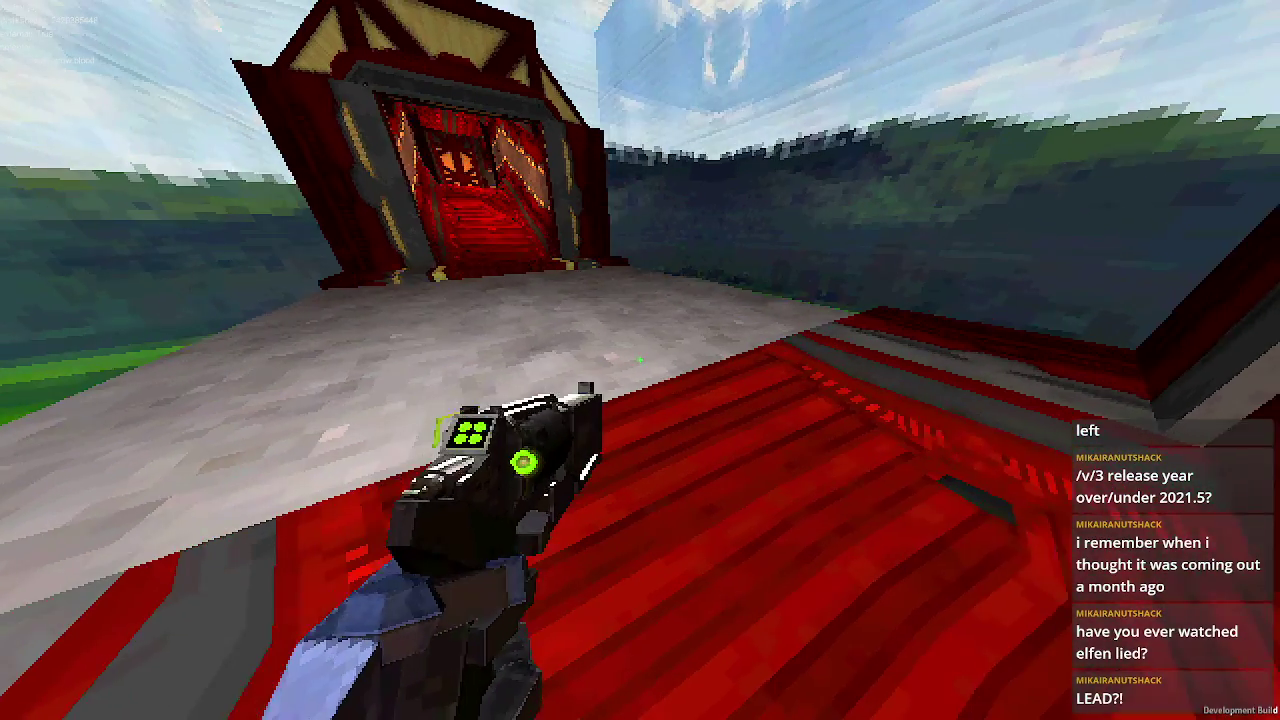
key("w")
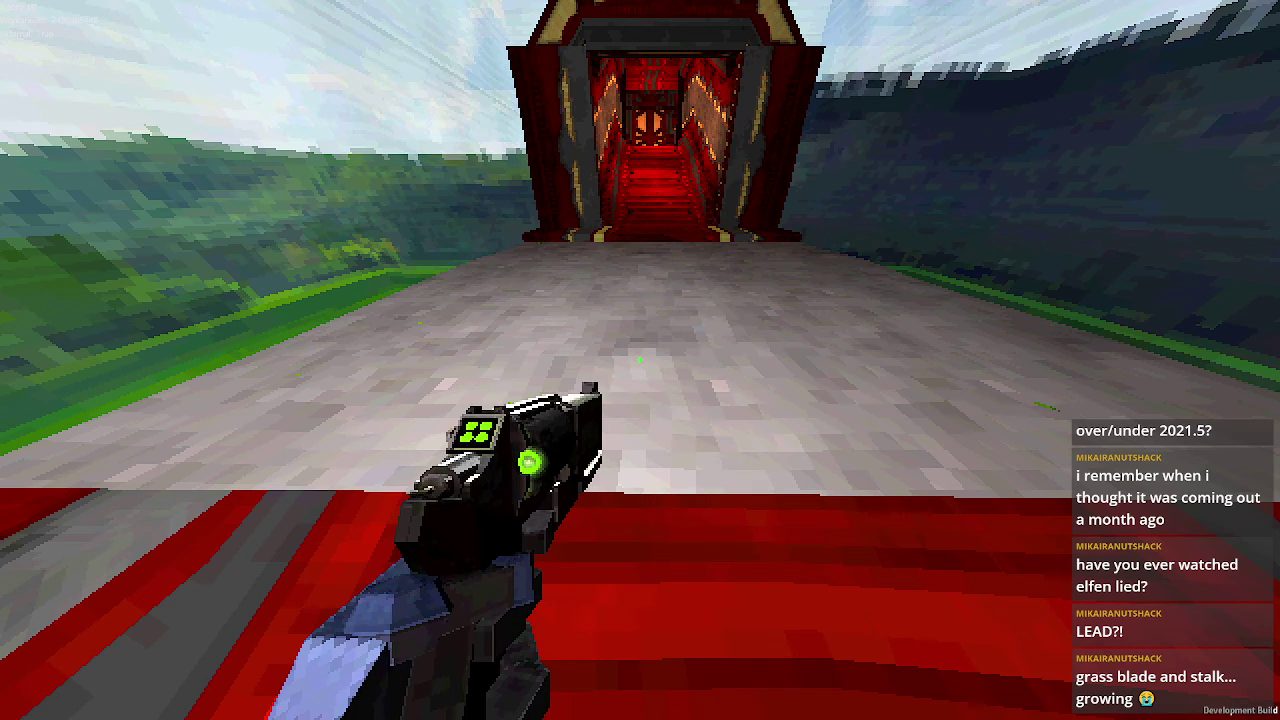
key("w")
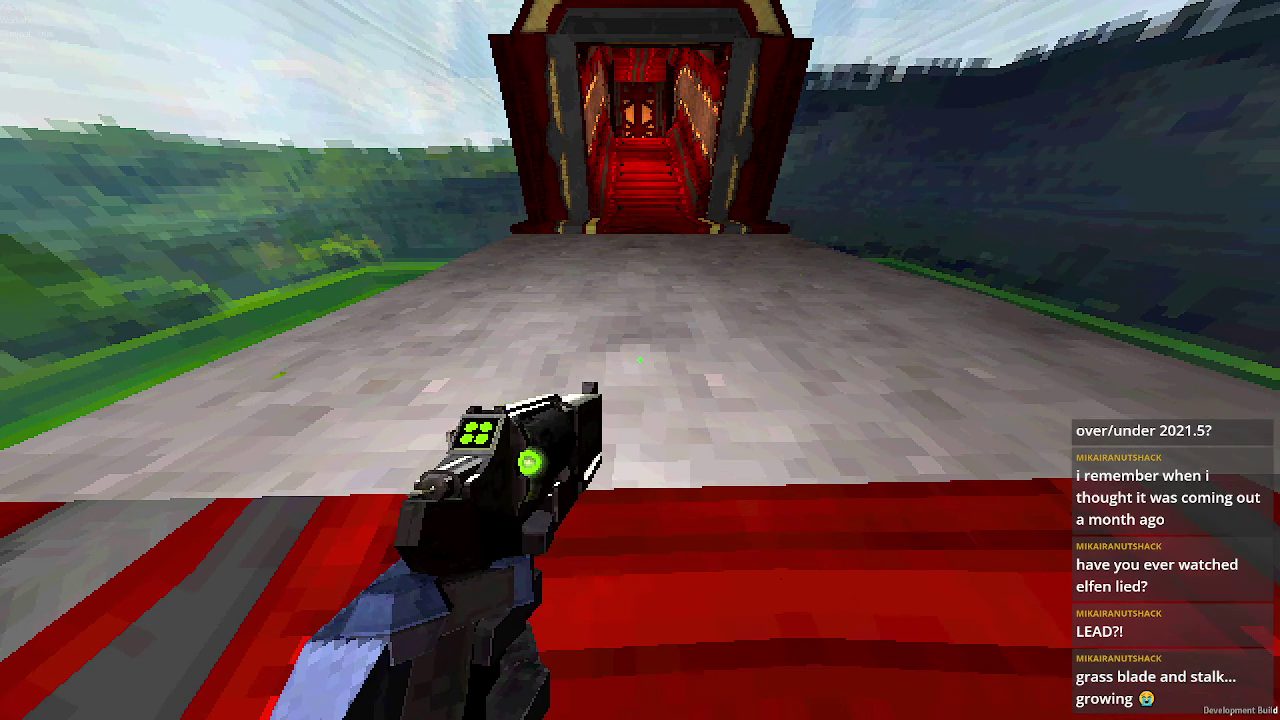
key("s")
key("Escape")
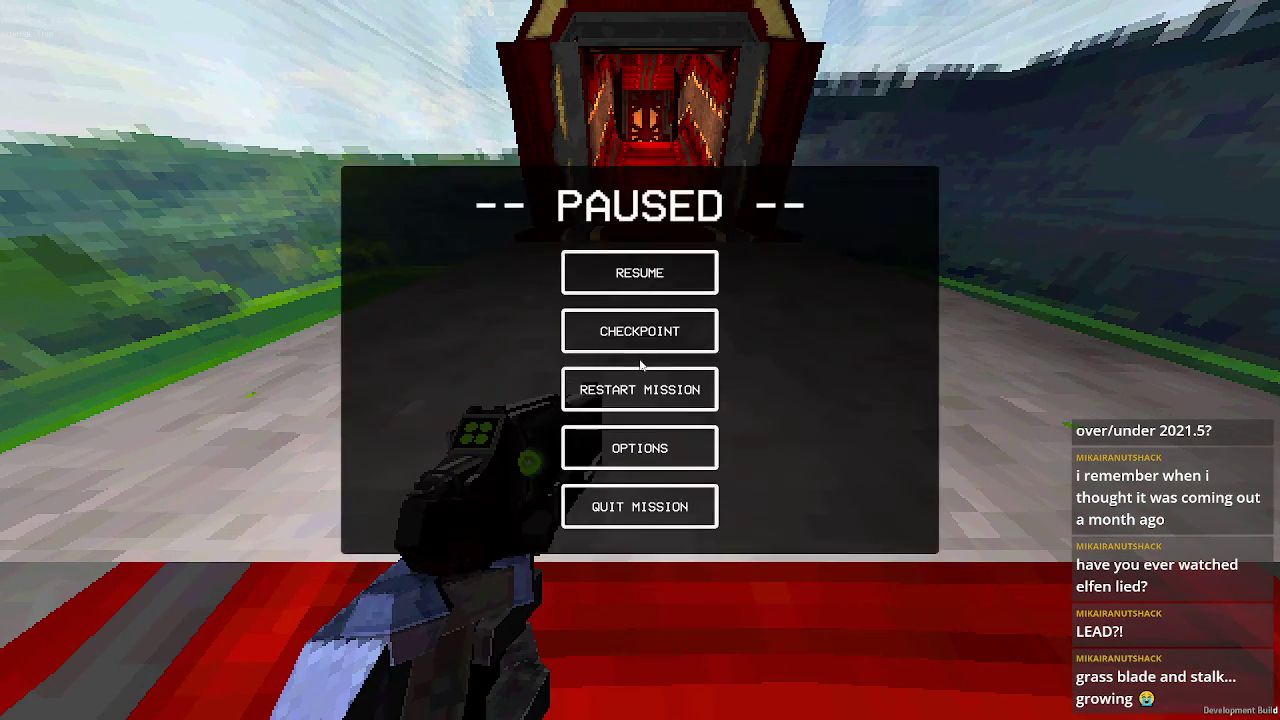
key("Escape")
- Return to Unity to check how far the map export has progressed, and switch back to ULTRAKILL
key("alt+Tab")
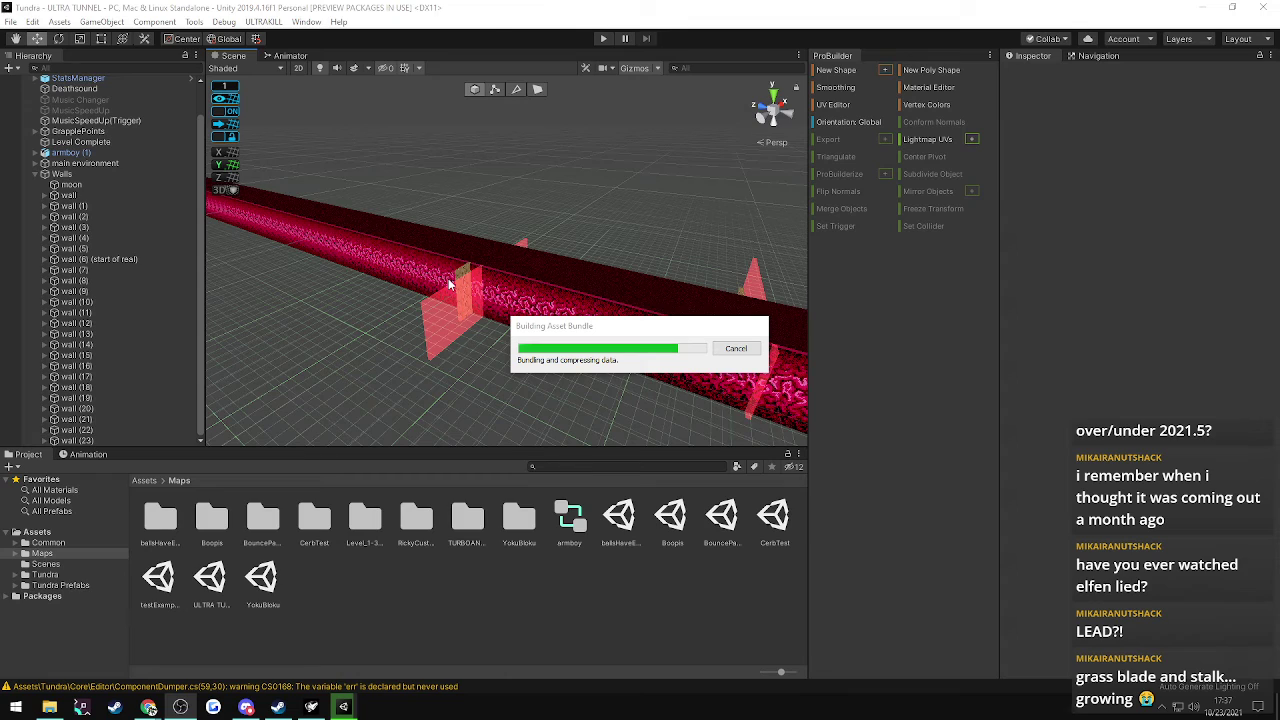
key("alt+Tab")
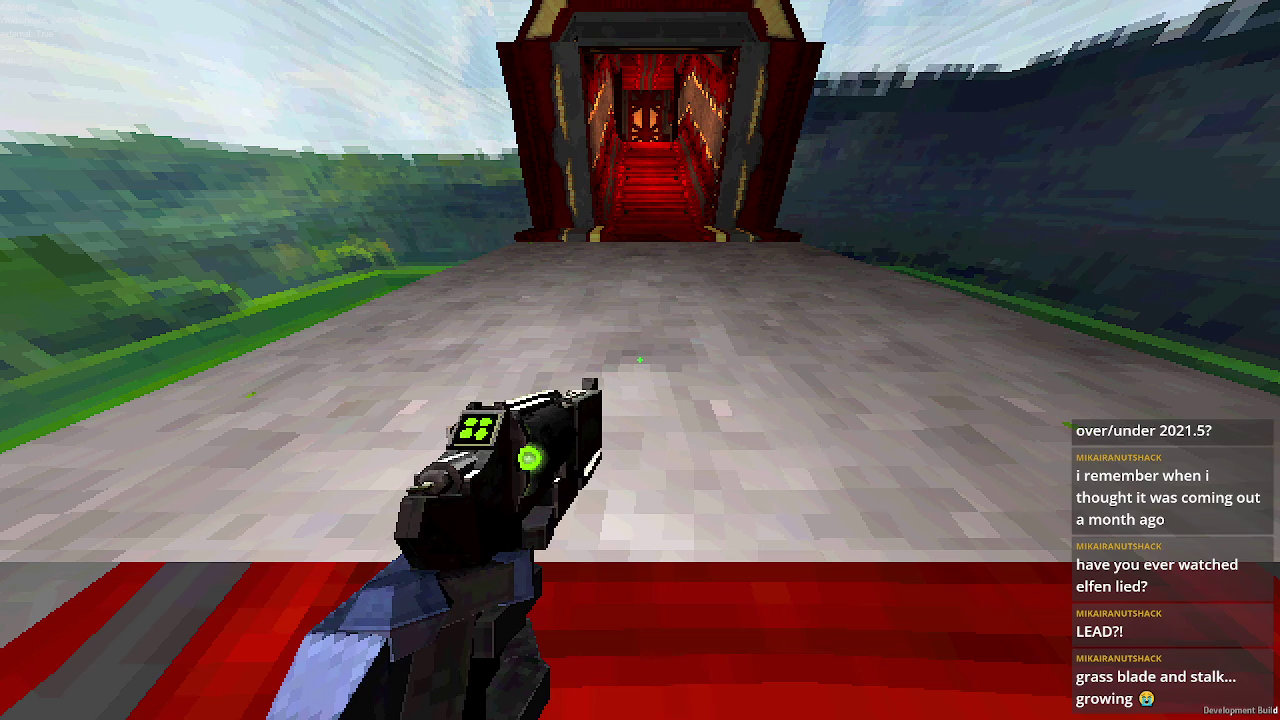
key("alt+Tab")
key("alt+Tab")
key("alt+Tab")
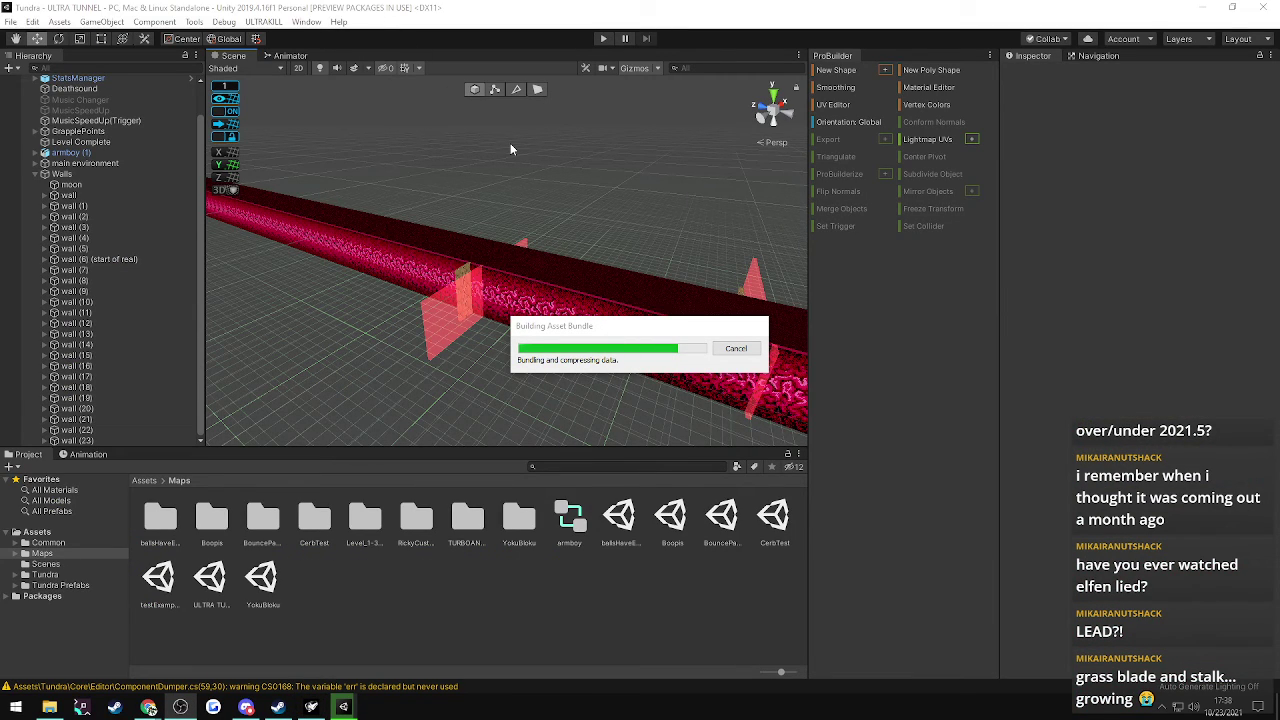
key("alt+Tab")
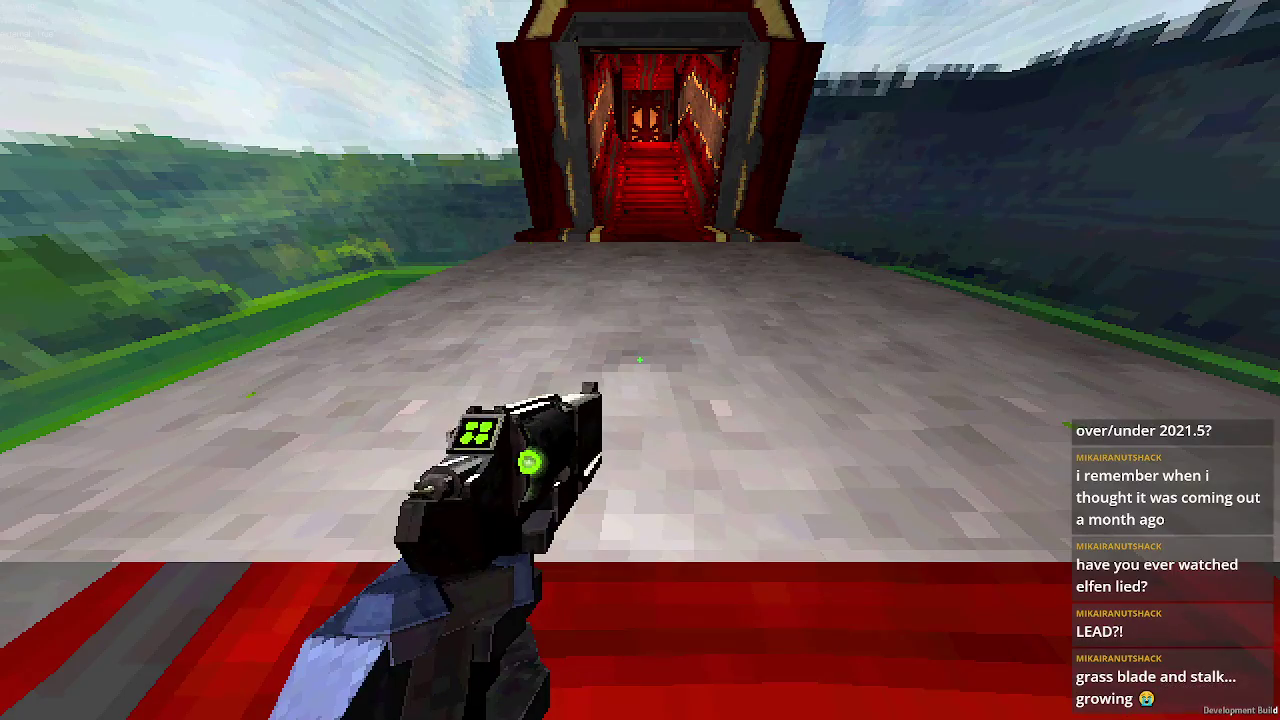
key("s")
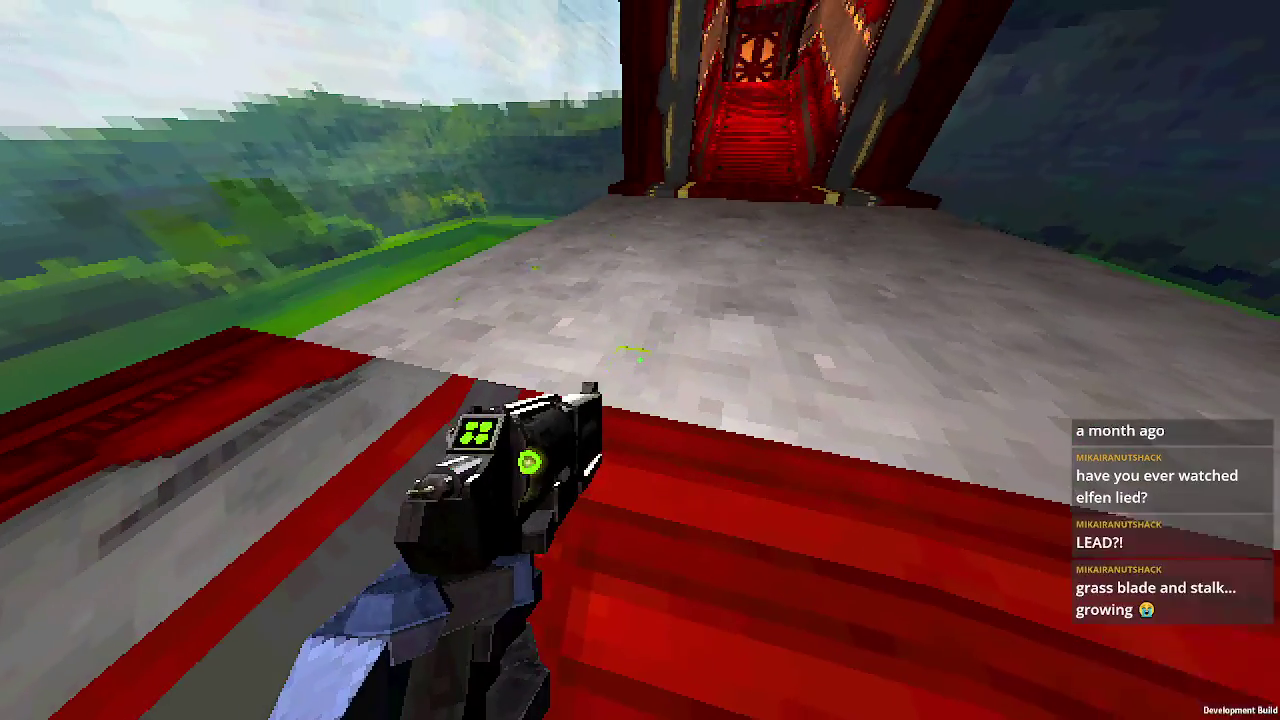
key("w")
key("s")
key("w")
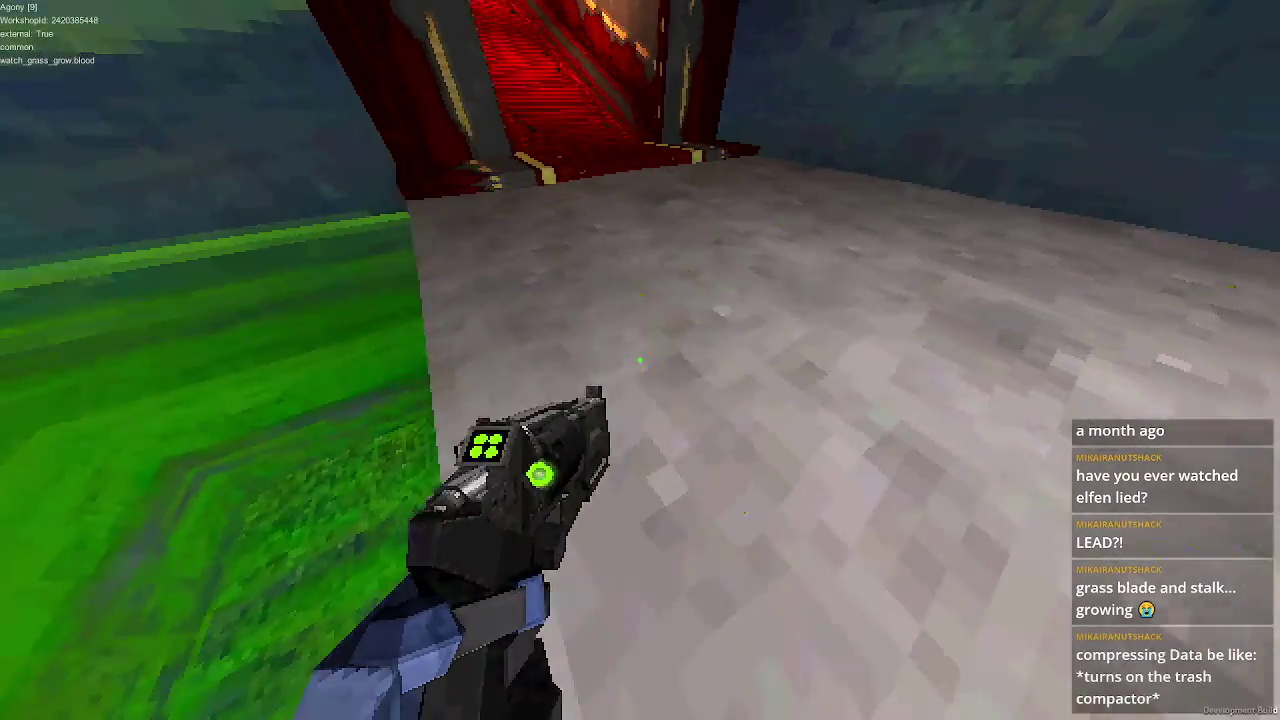
key("a")
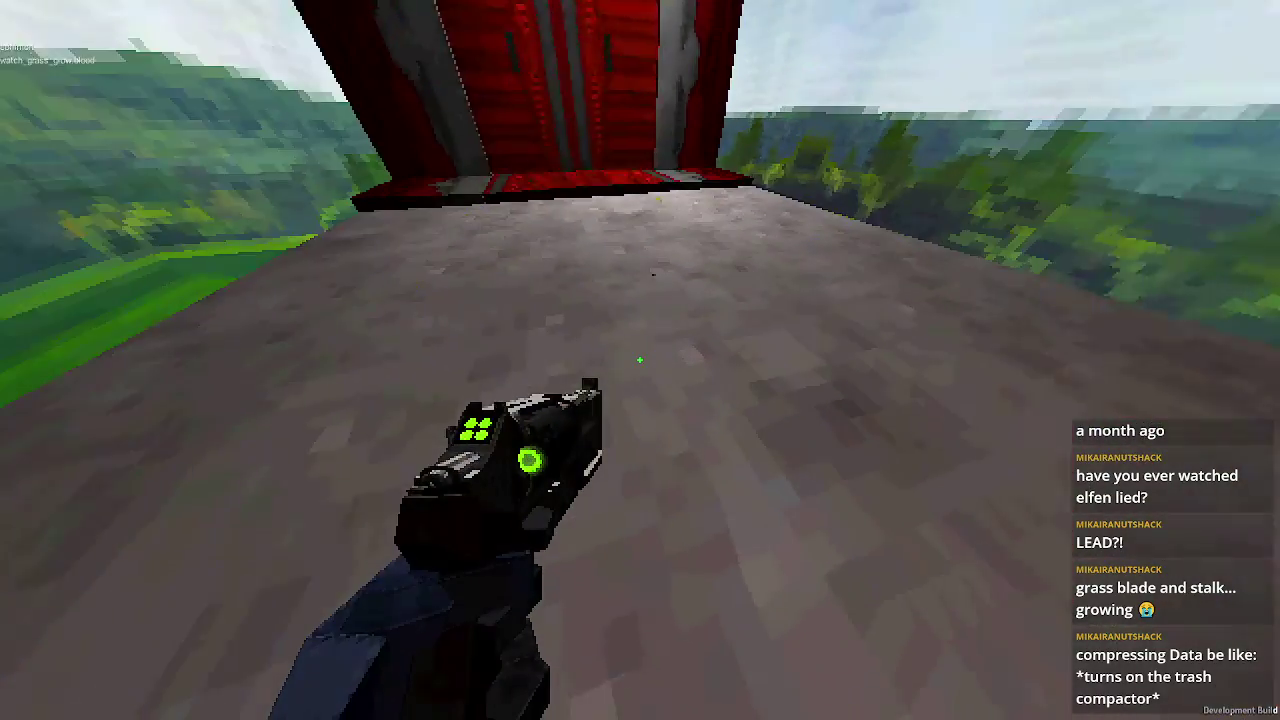
right_click(640, 360)
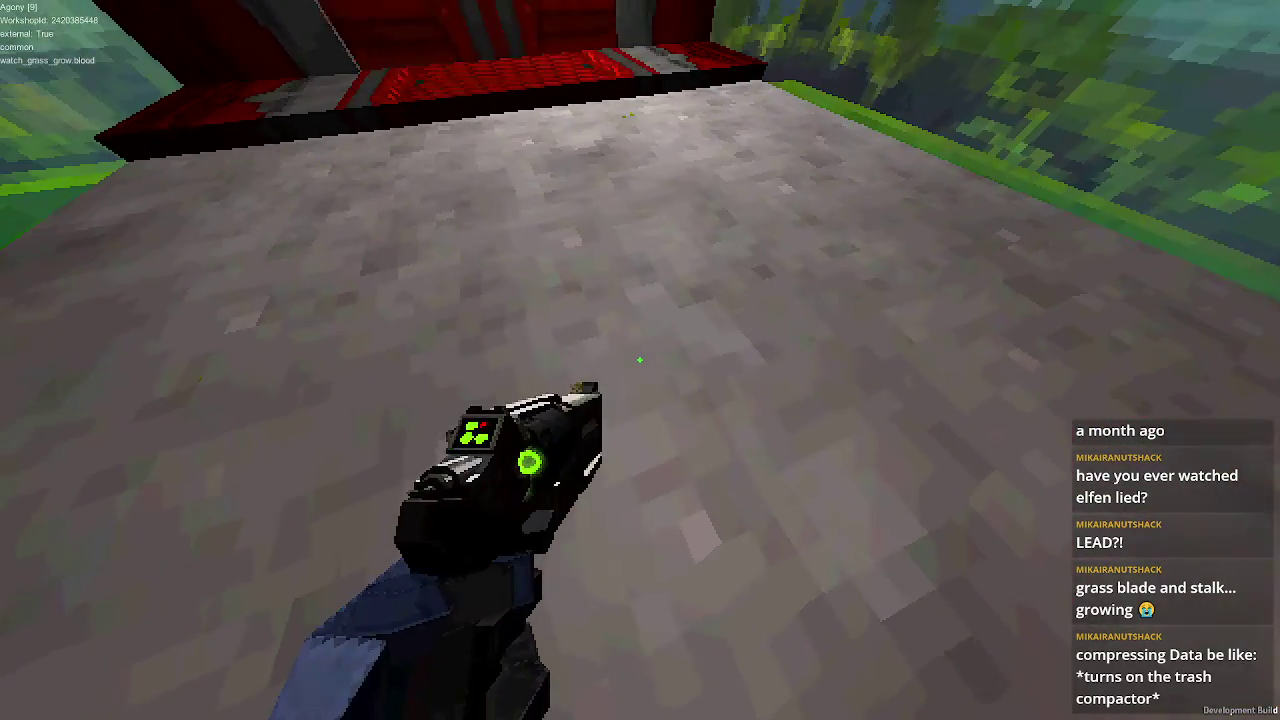
left_click(640, 360)
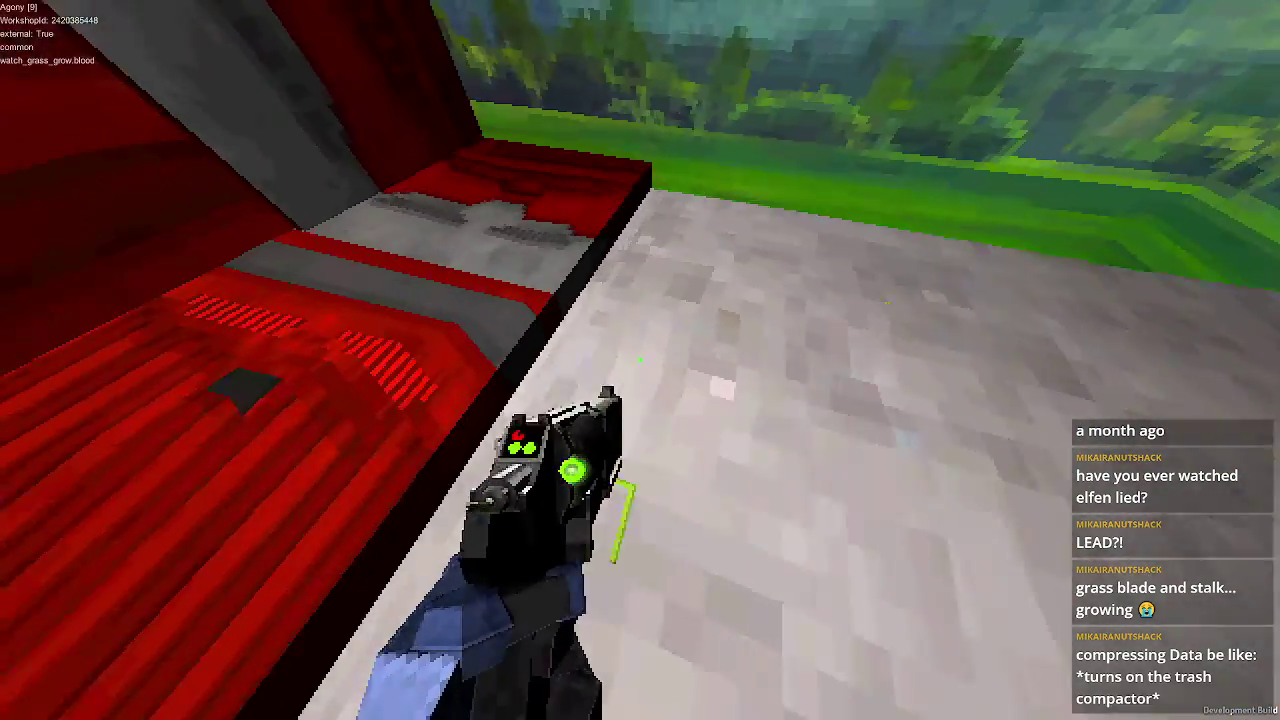
left_click(640, 360)
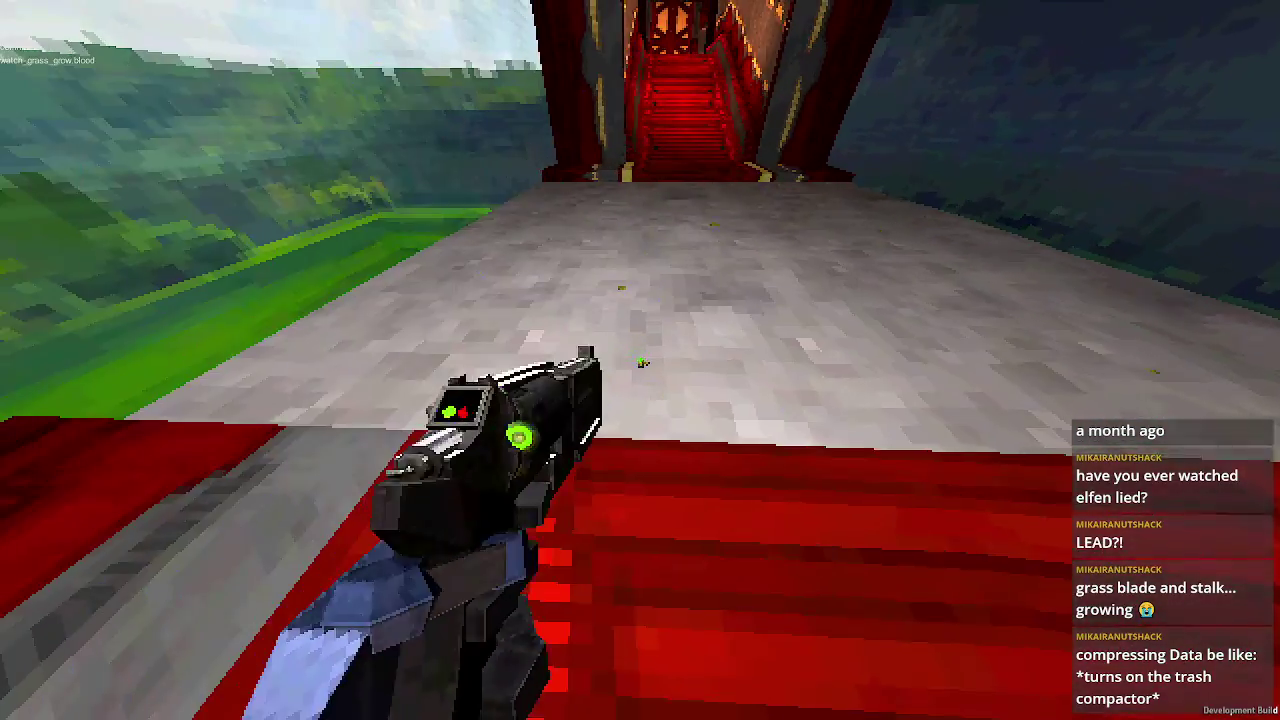
key("w")
right_click(640, 360)
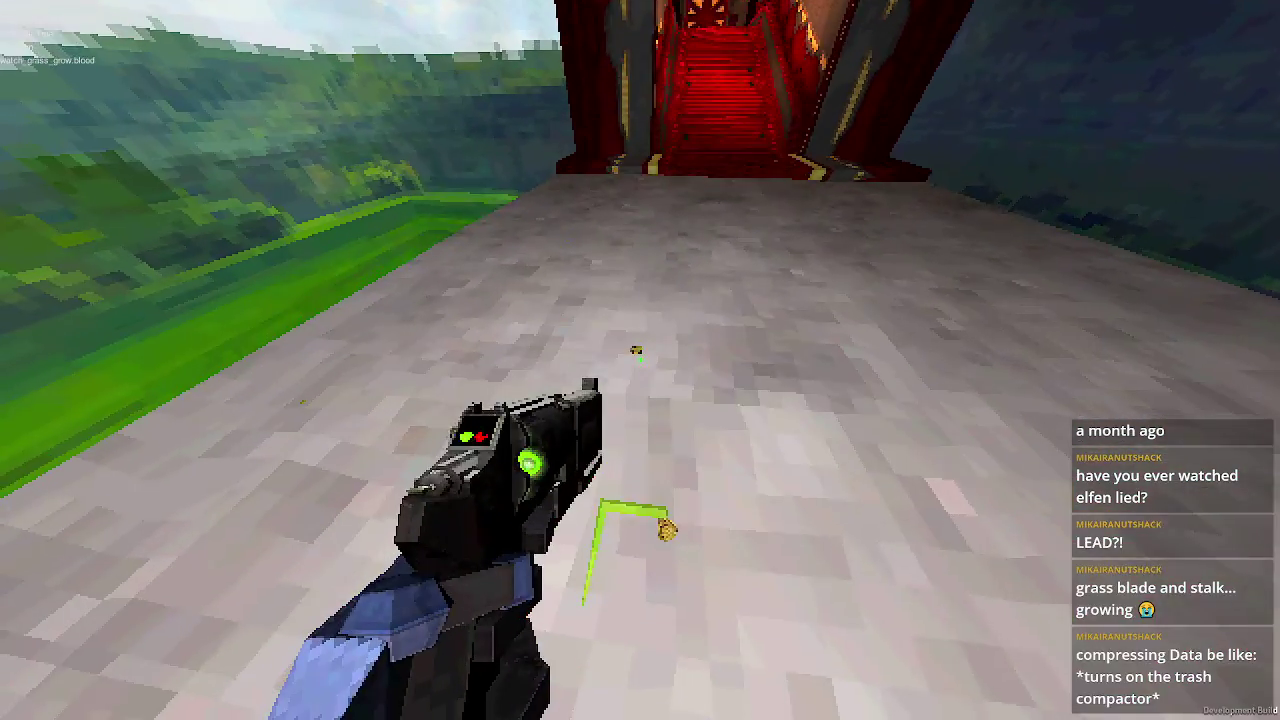
key("f")
key("w")
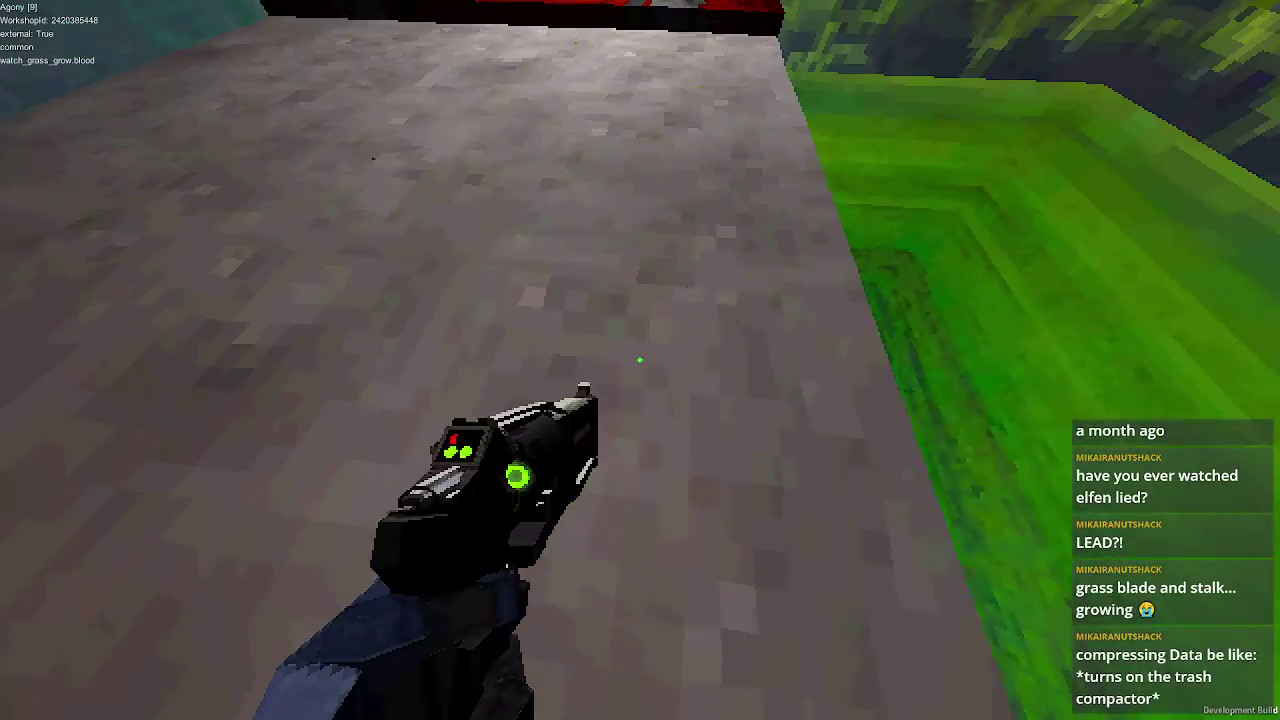
right_click(640, 360)
key("w")
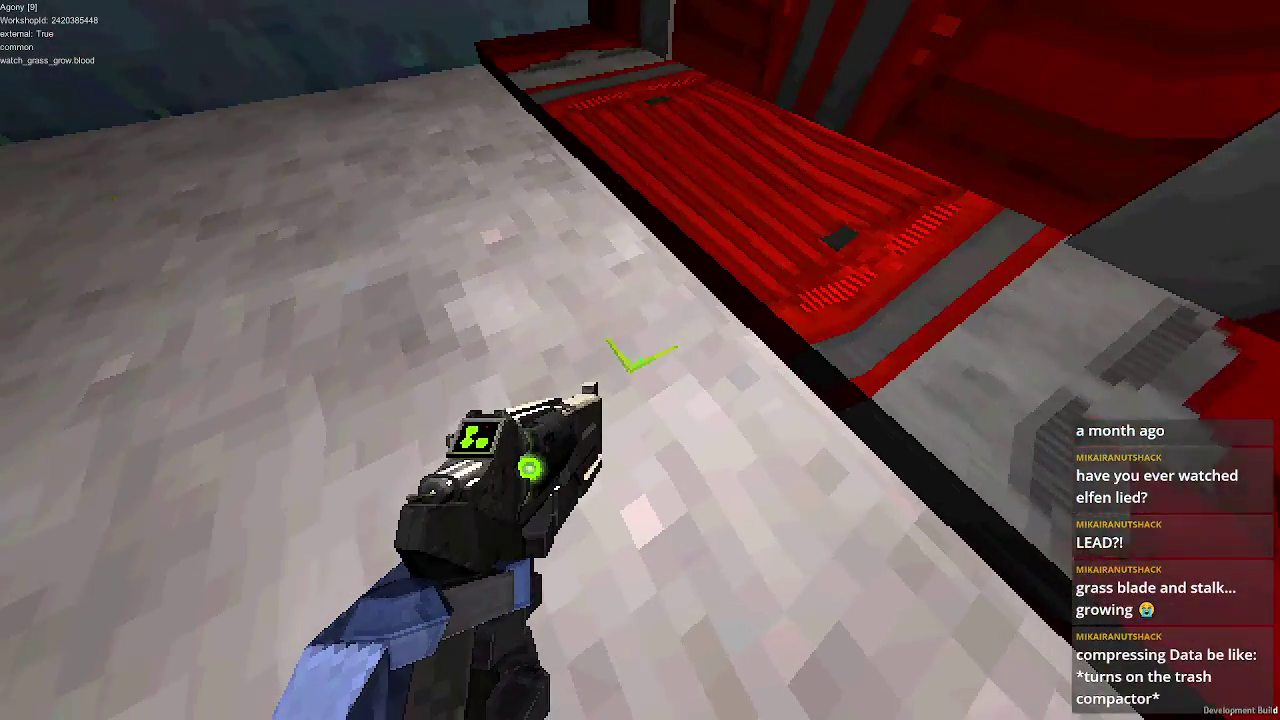
left_click(640, 360)
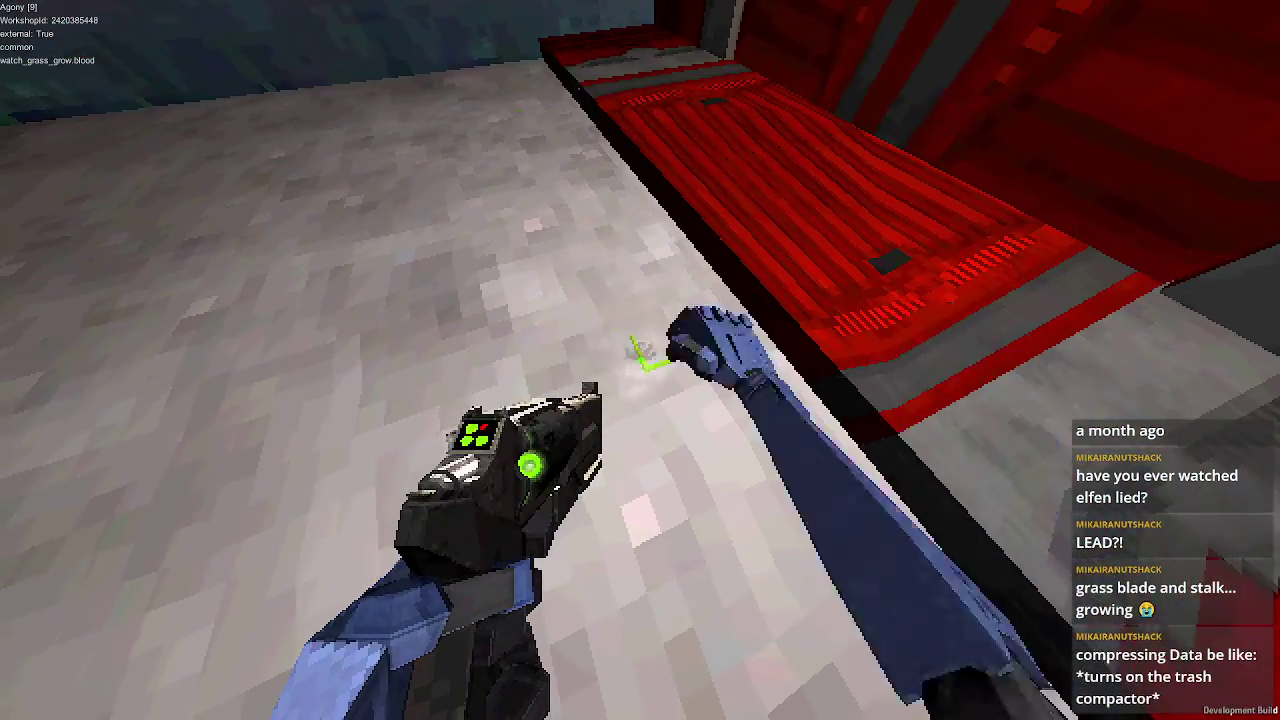
key("d")
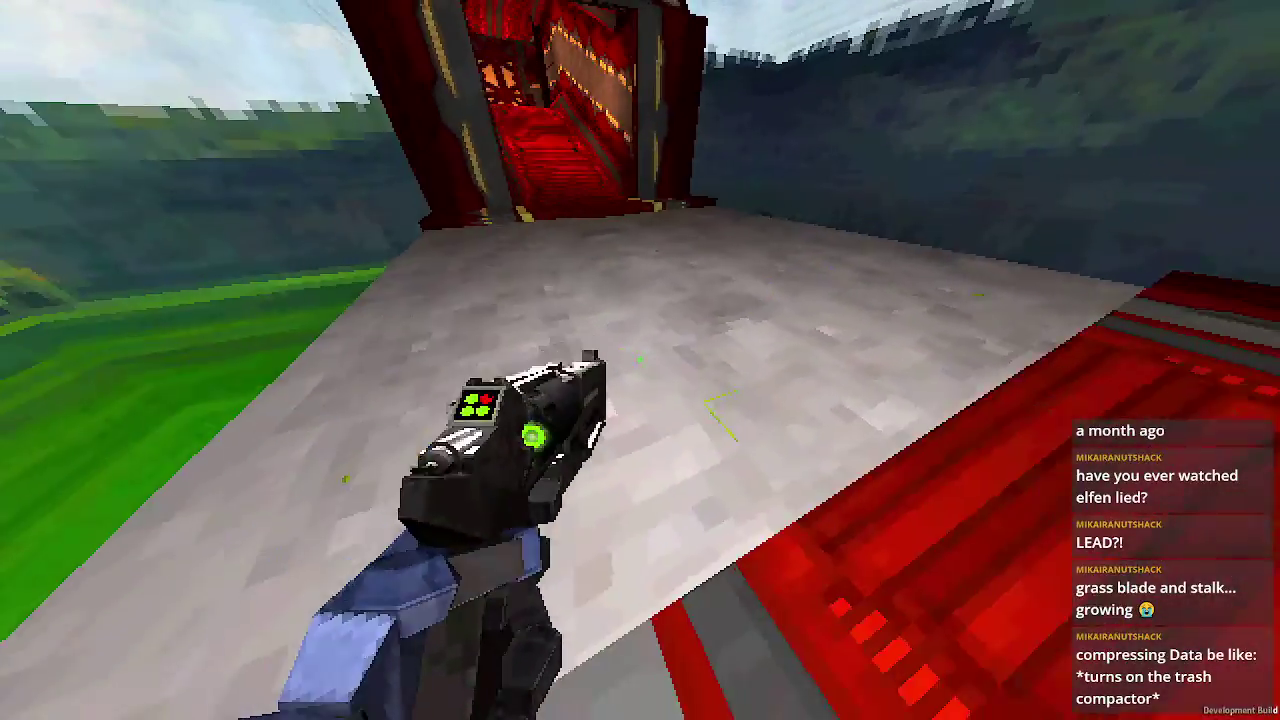
key("w")
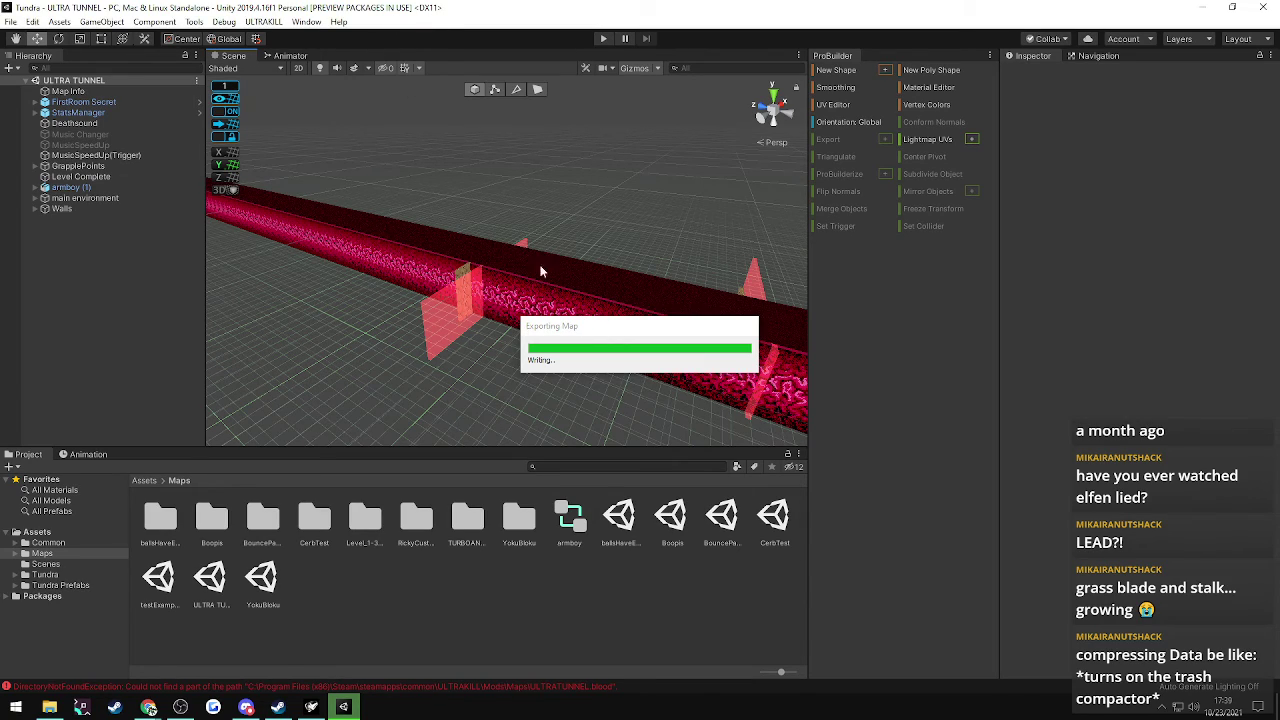
- Check the map export in Unity between returns to ULTRAKILL, and quit the Watch Grass Grow map to the Workshop map list
left_click(311, 707)
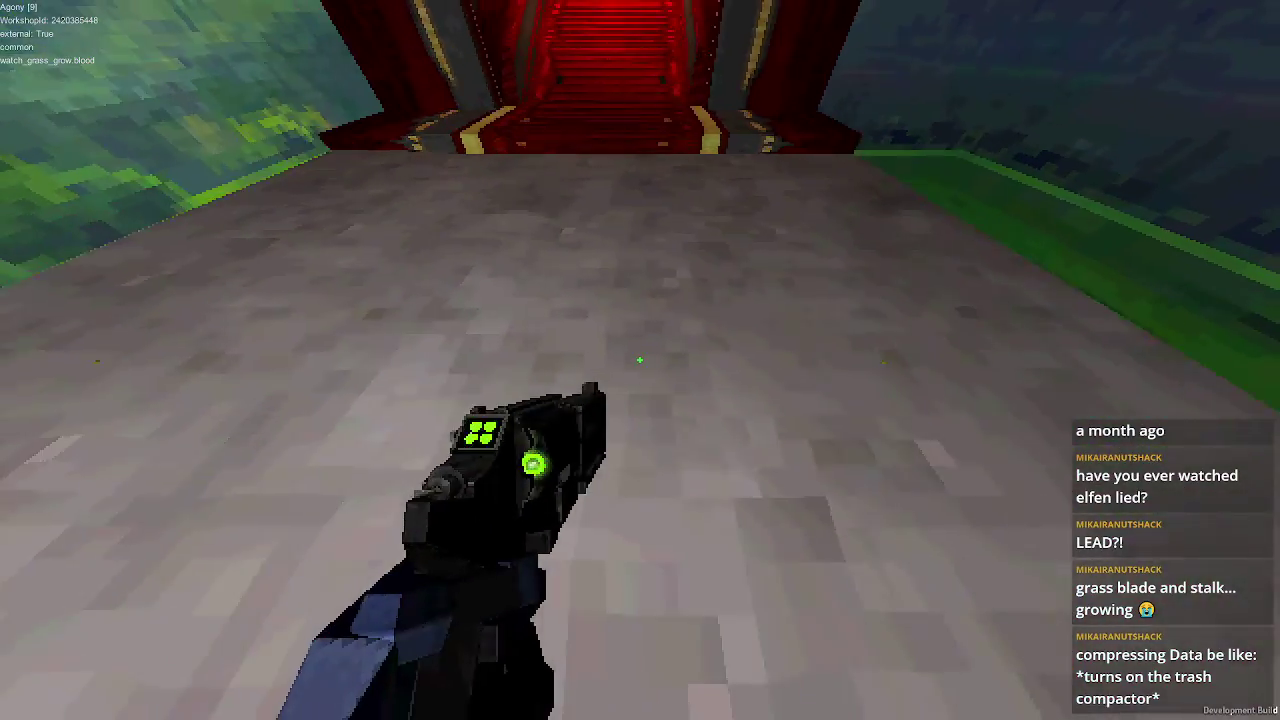
key("s")
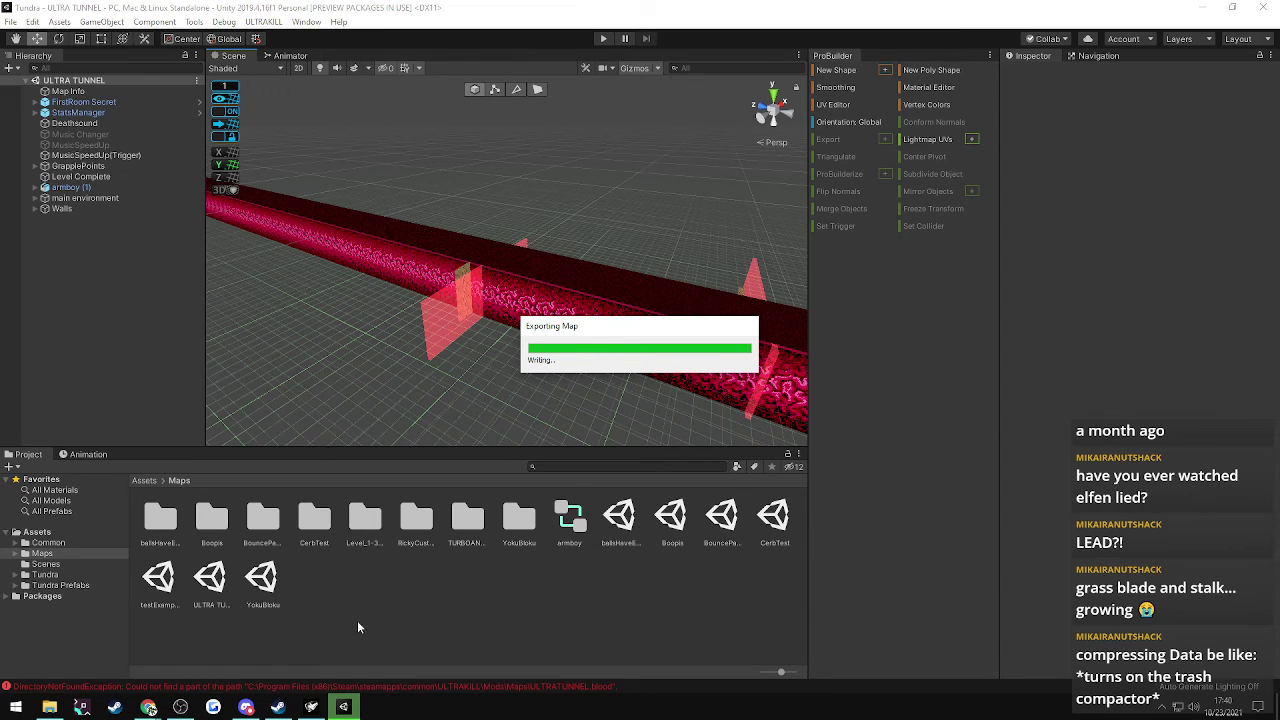
mouse_move(311, 710)
left_click(311, 650)
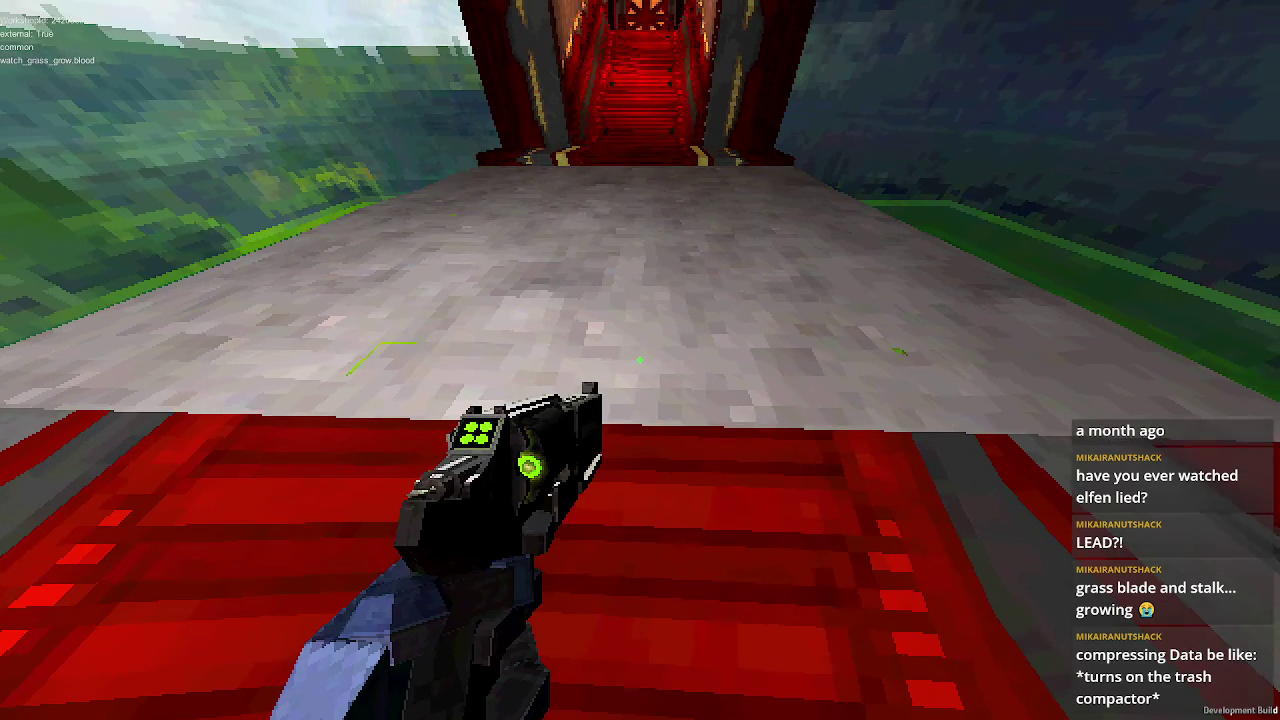
key("w")
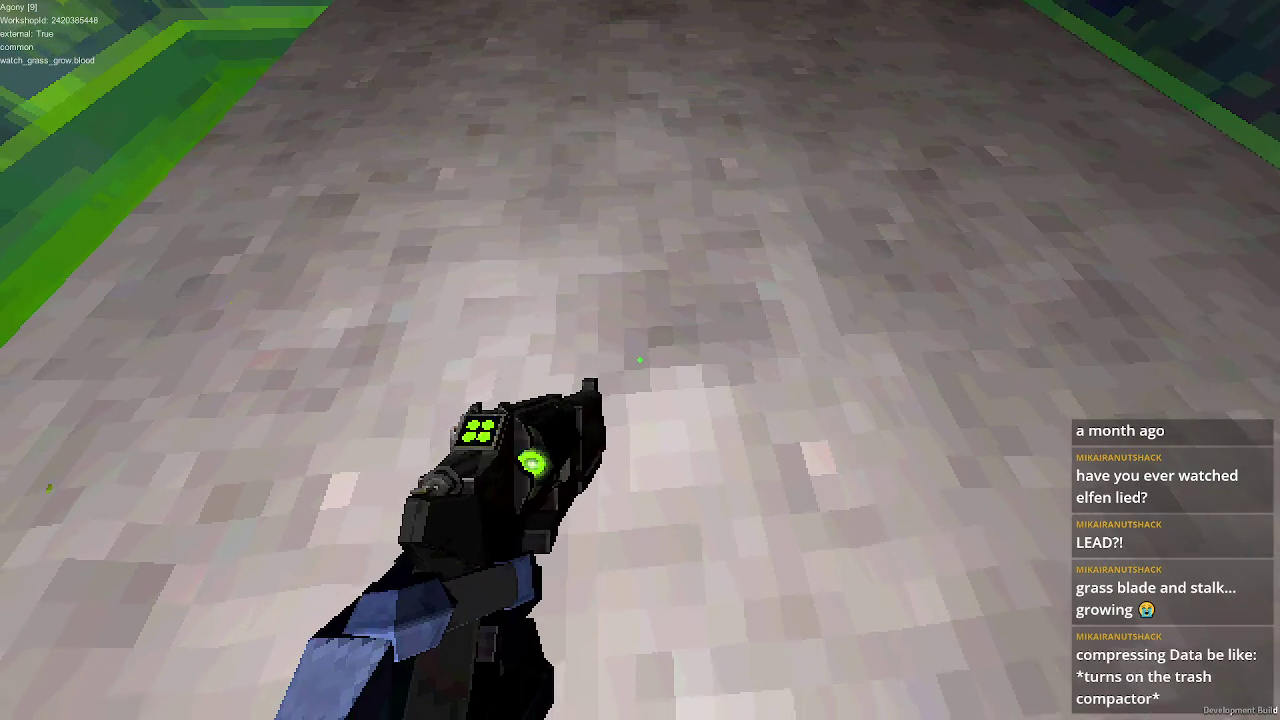
key("s")
key("Escape")
left_click(636, 508)
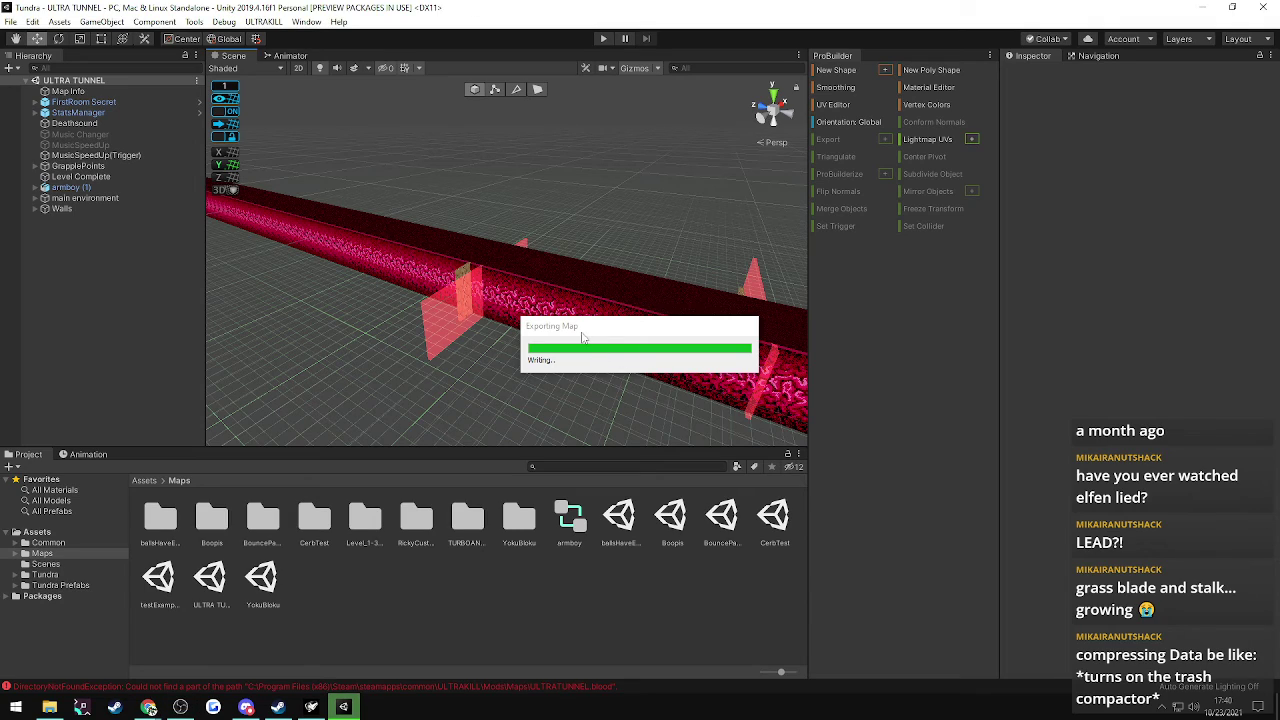
- Try to reach Unity's File and ULTRAKILL commands during the export, and move the Exporting Map dialog upward
left_click(13, 22)
left_click(17, 20)
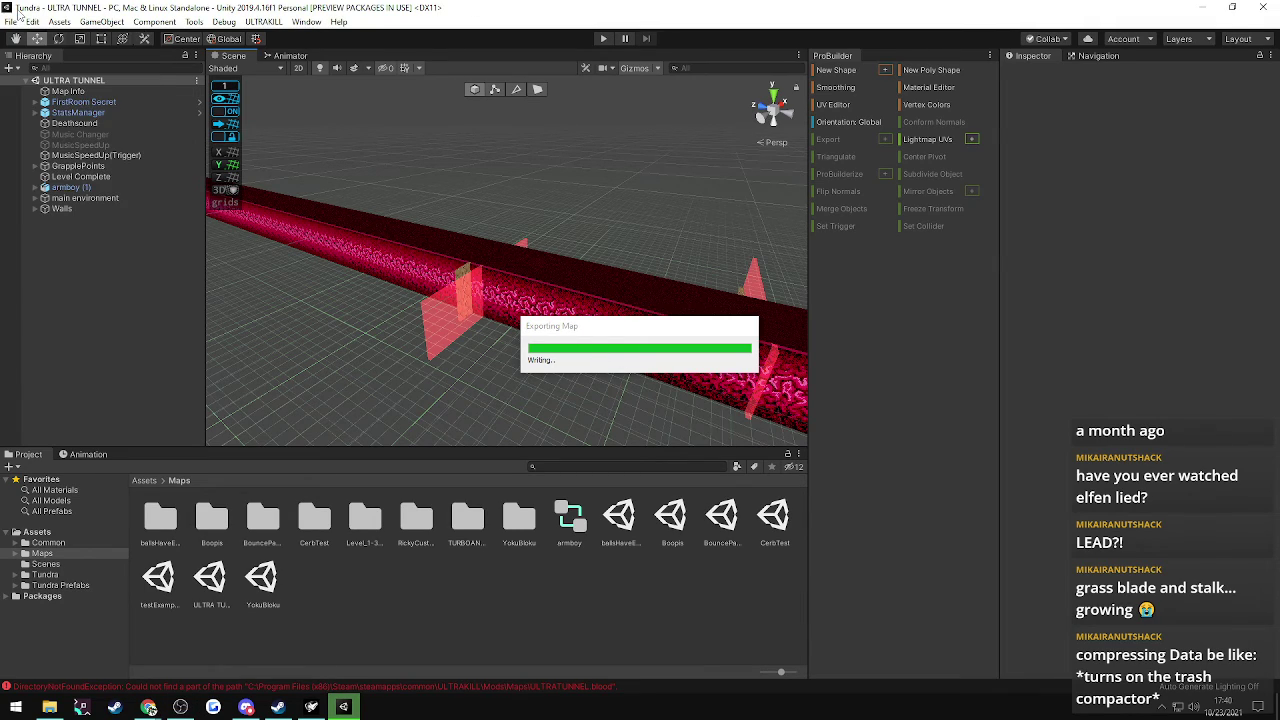
left_click(263, 22)
left_click(270, 20)
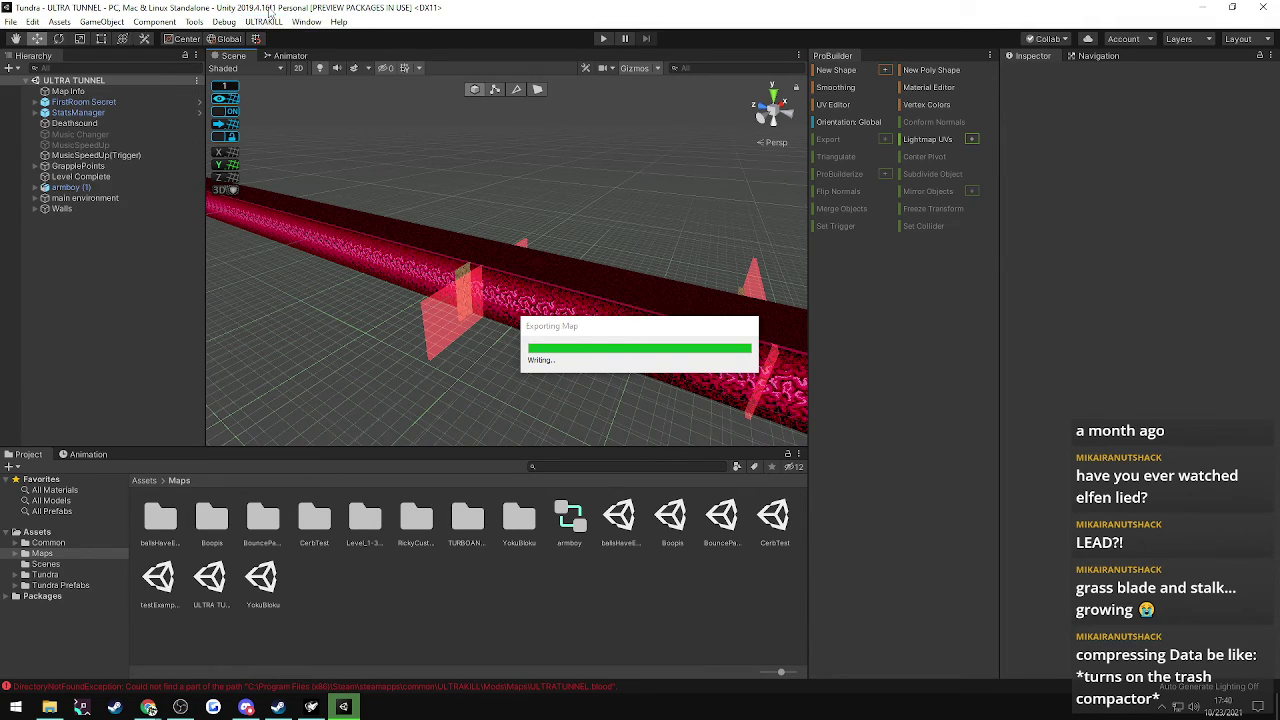
left_click_drag(536, 333, 557, 286)
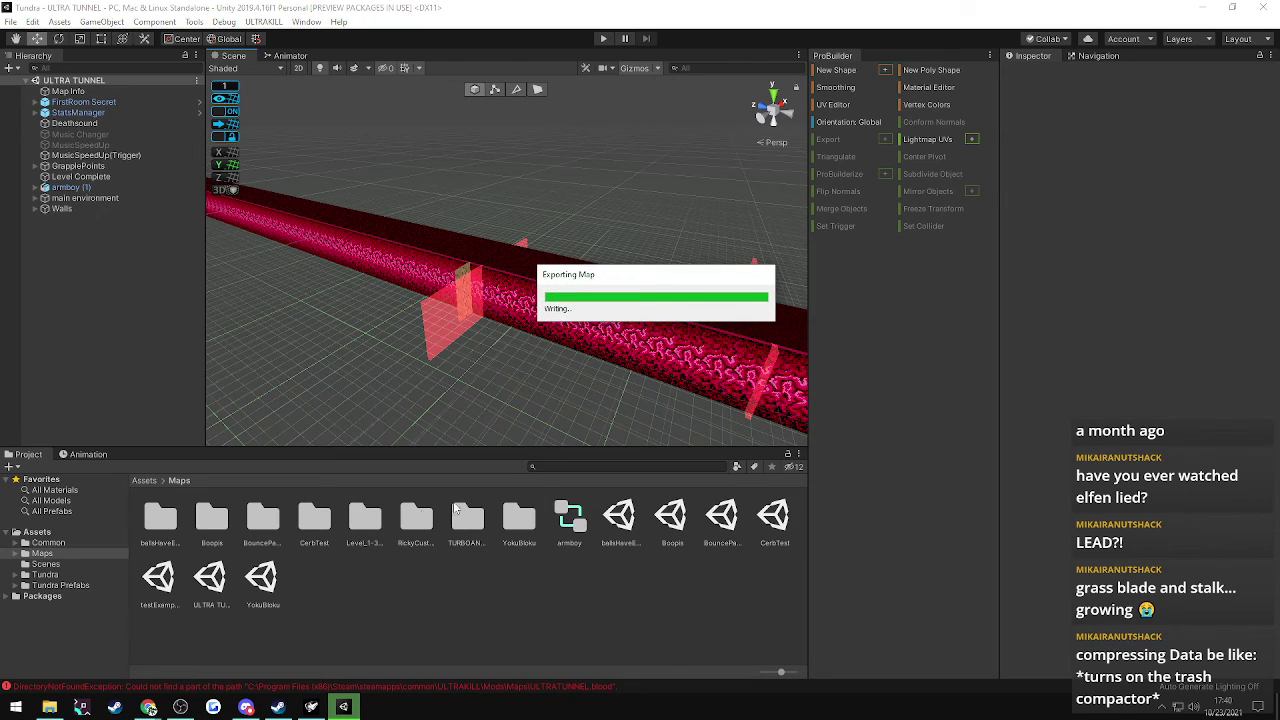
- Close ULTRAKILL and open the game's installation folder from Steam
mouse_move(316, 708)
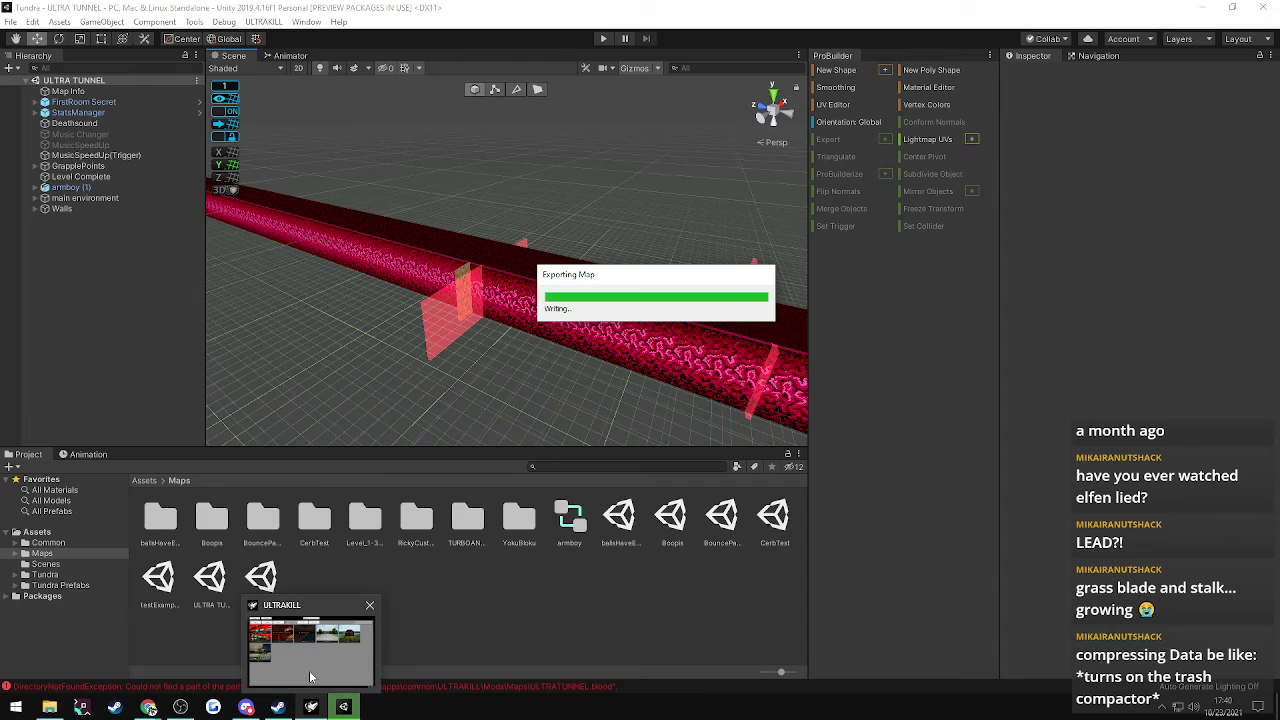
left_click(310, 665)
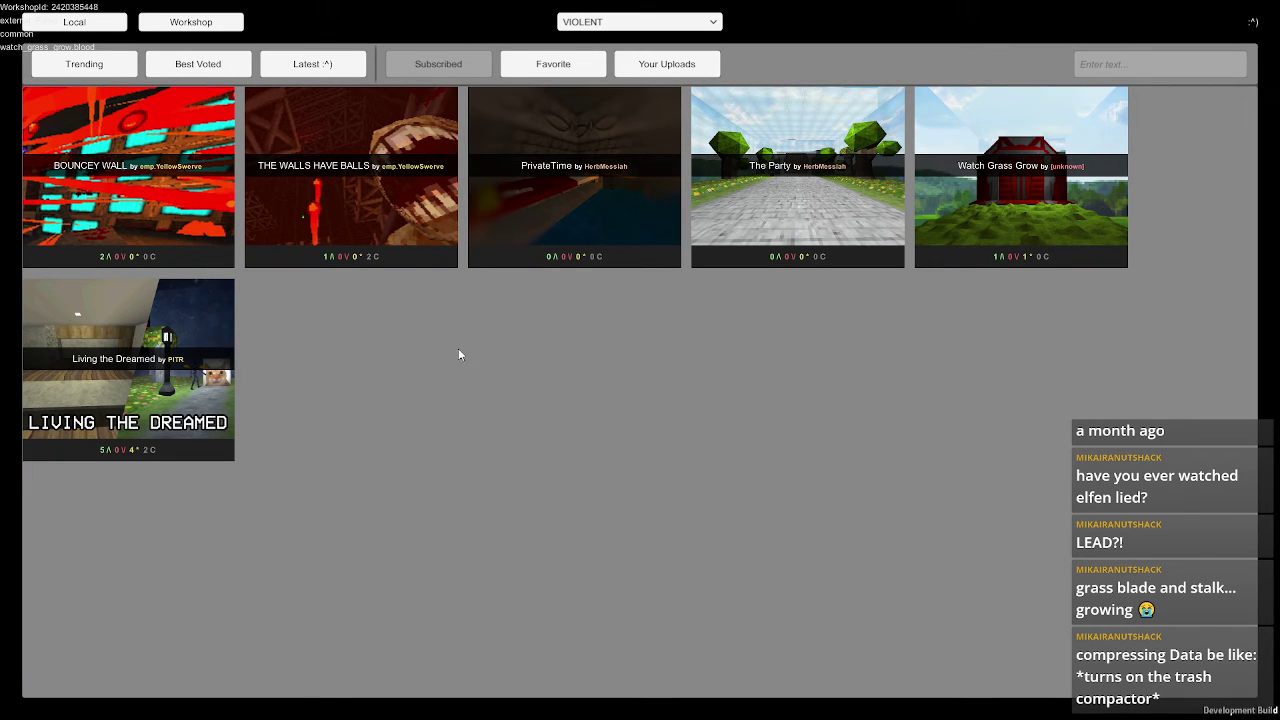
key("alt+Tab")
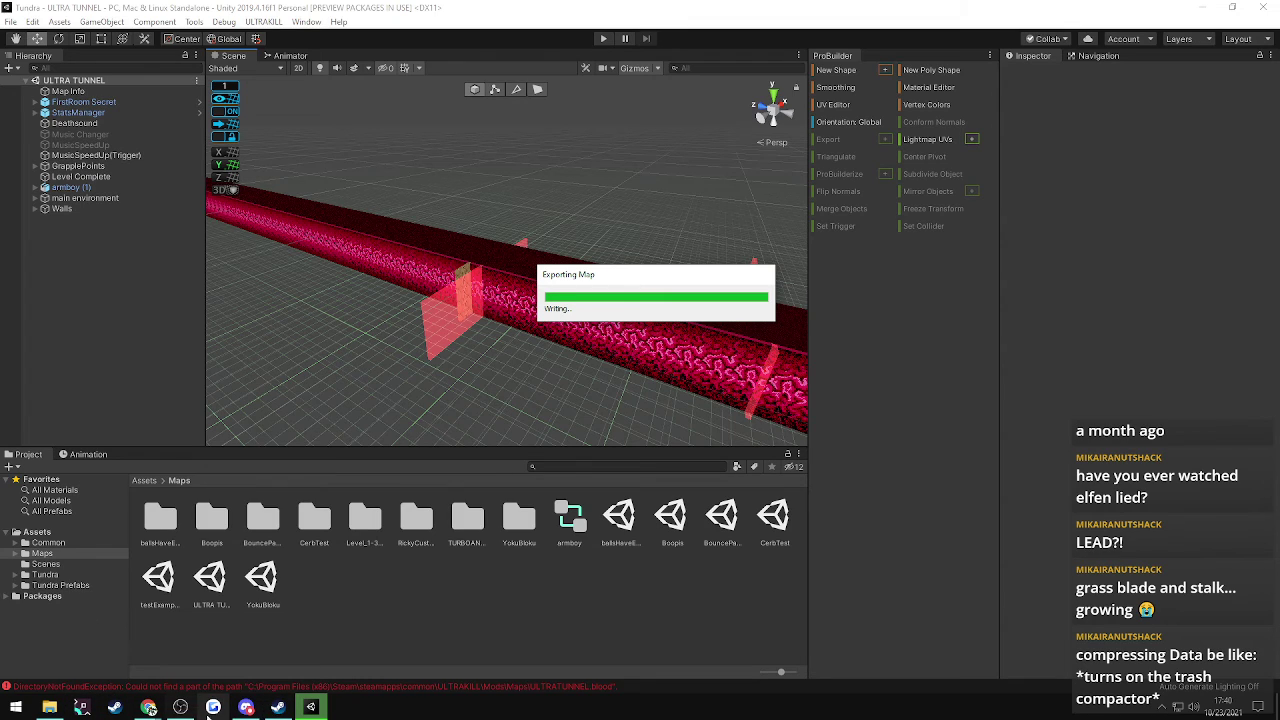
left_click(278, 707)
left_click_drag(503, 73, 420, 0)
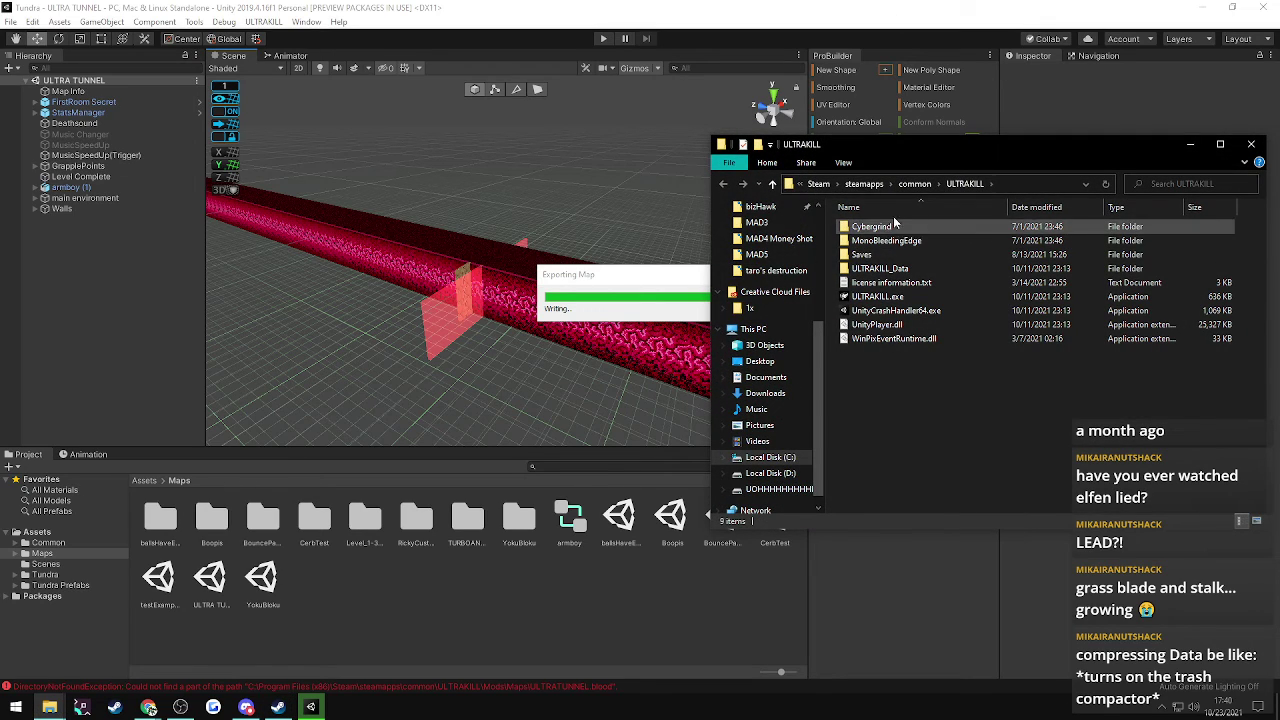
- In Steam's common folder, rename the ULTRAKILL folder as ULTRAKILLrea
left_click(915, 185)
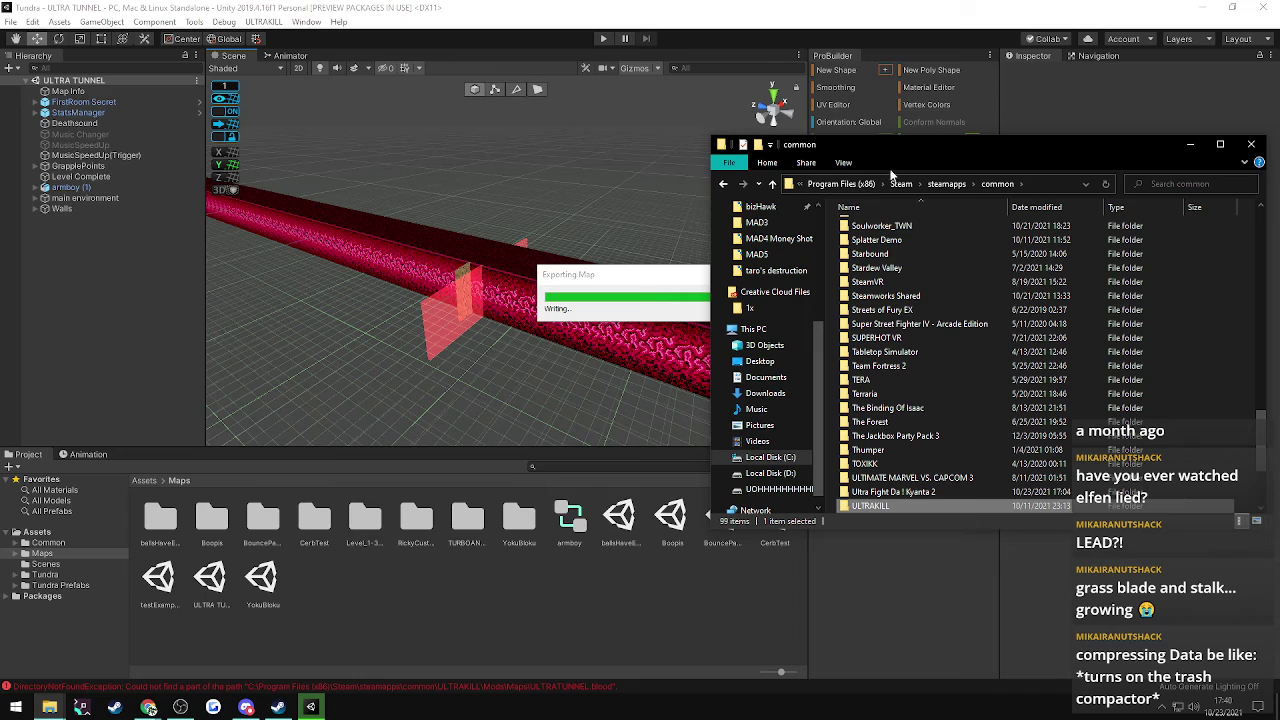
scroll(880, 440, "down", 2)
right_click(877, 420)
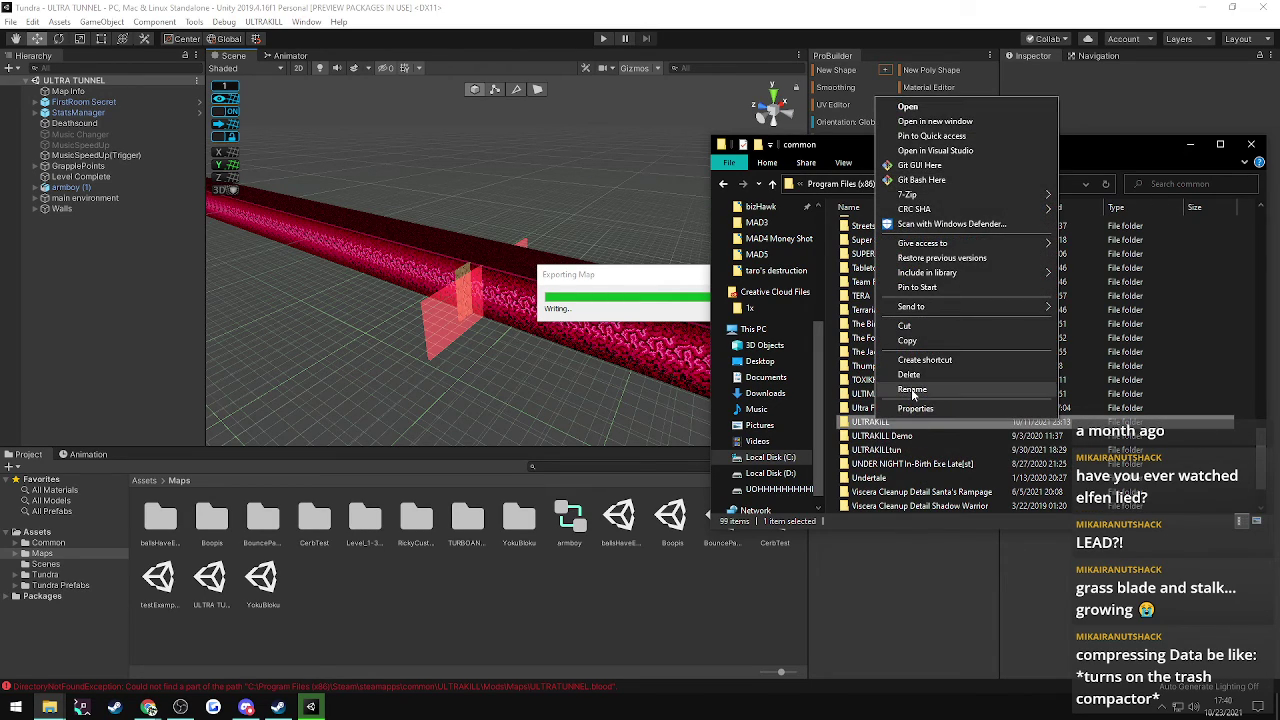
left_click(912, 390)
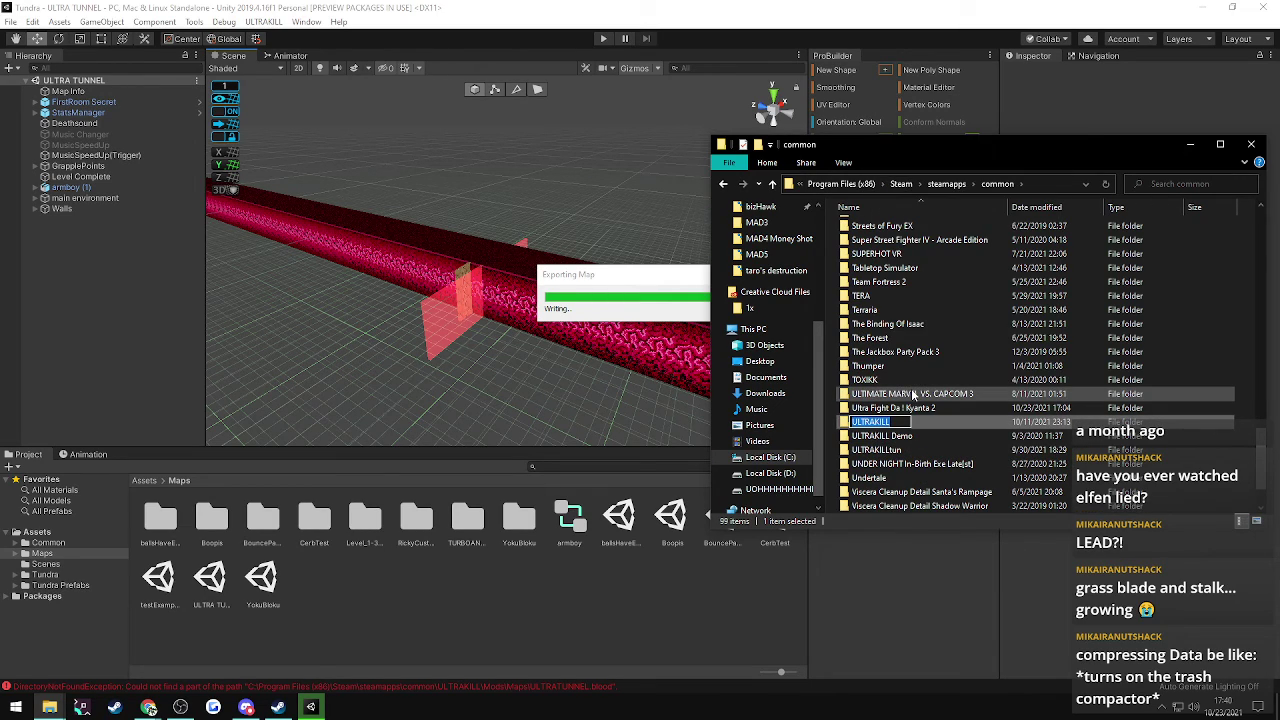
key("End")
type("rea")
key("Return")
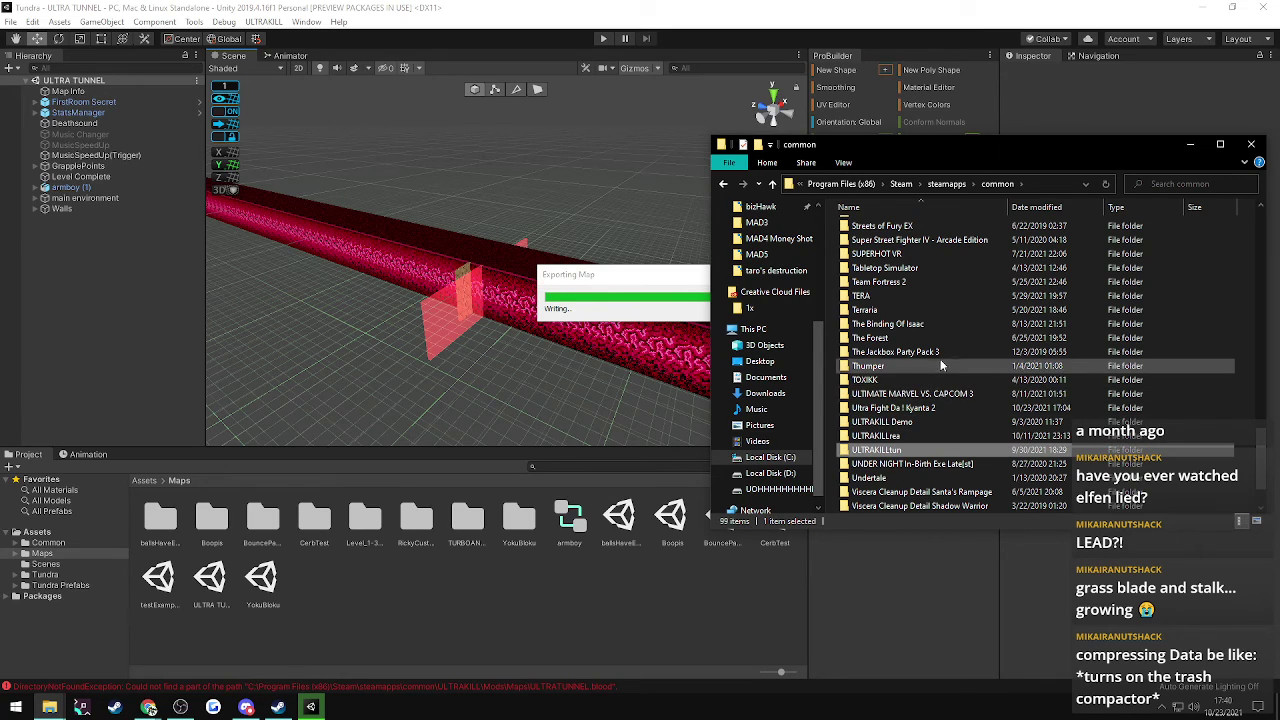
- Rename the ULTRAKILLtun folder as ULTRAKILL
right_click(895, 451)
left_click(913, 424)
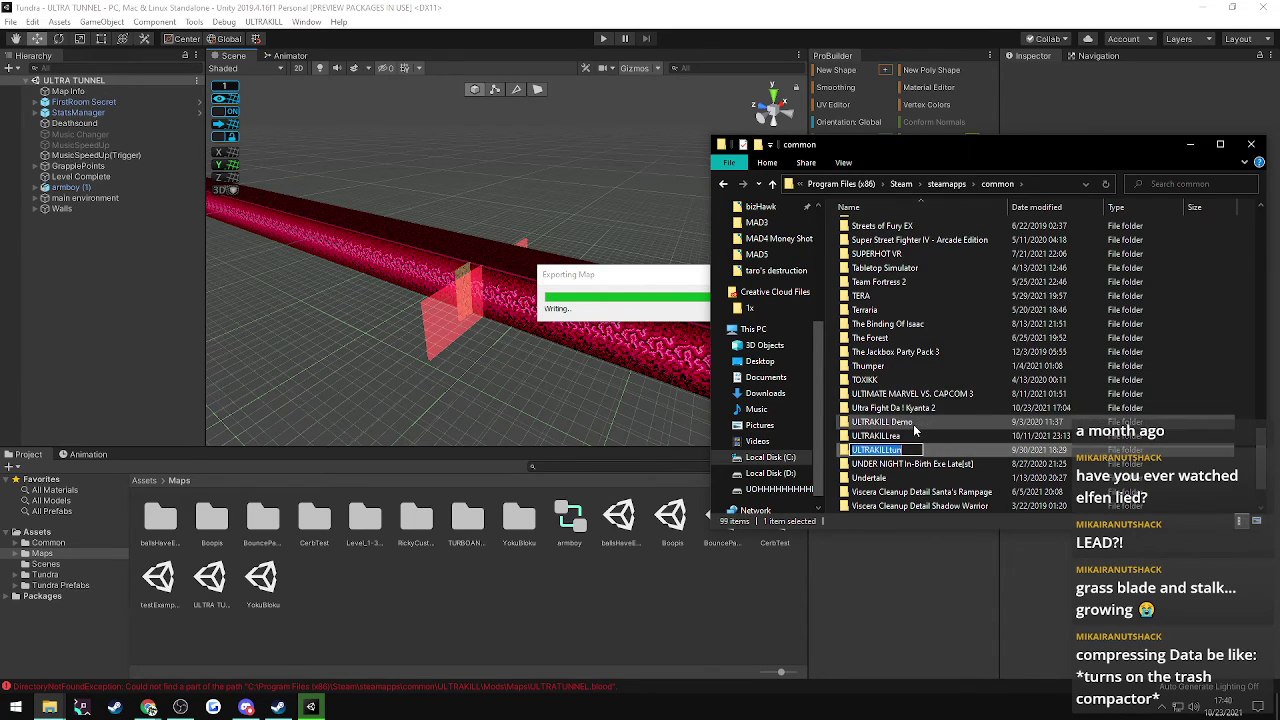
type("ULTRAKILL")
key("Return")
left_click(596, 277)
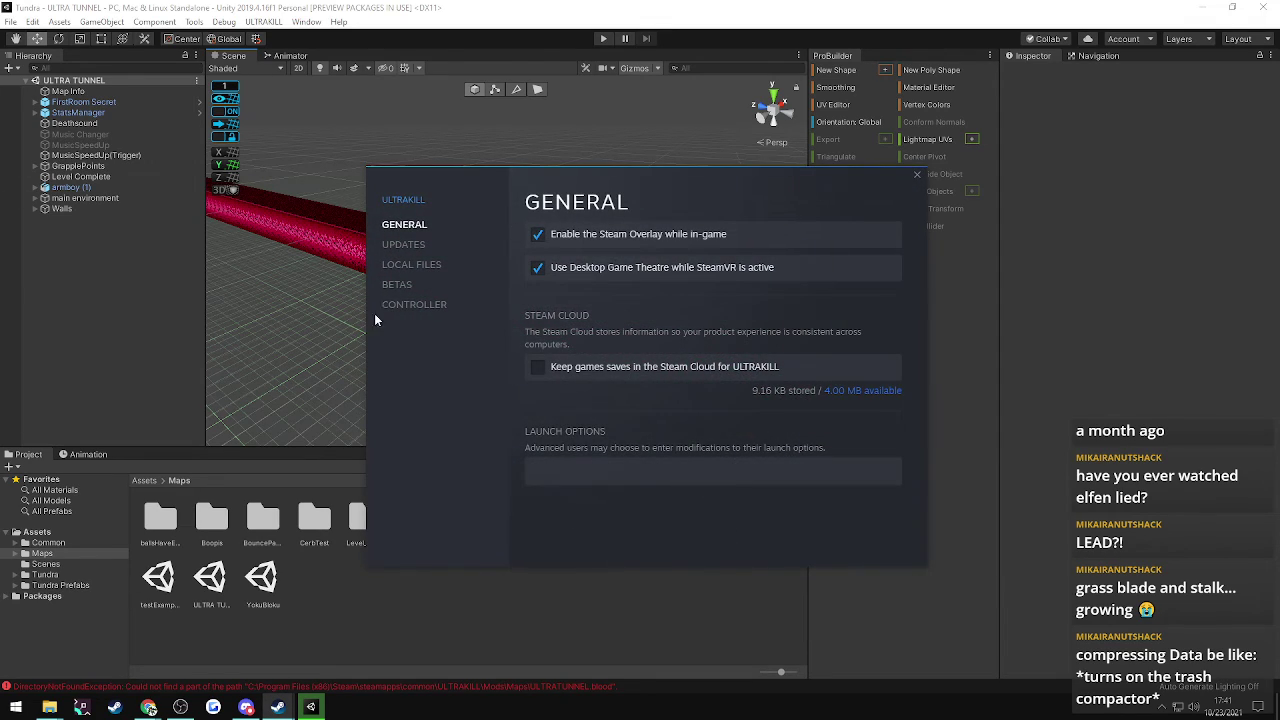
- Select the beta branch to opt into in ULTRAKILL's Steam properties, and close the properties
left_click(396, 284)
left_click(569, 253)
left_click(557, 311)
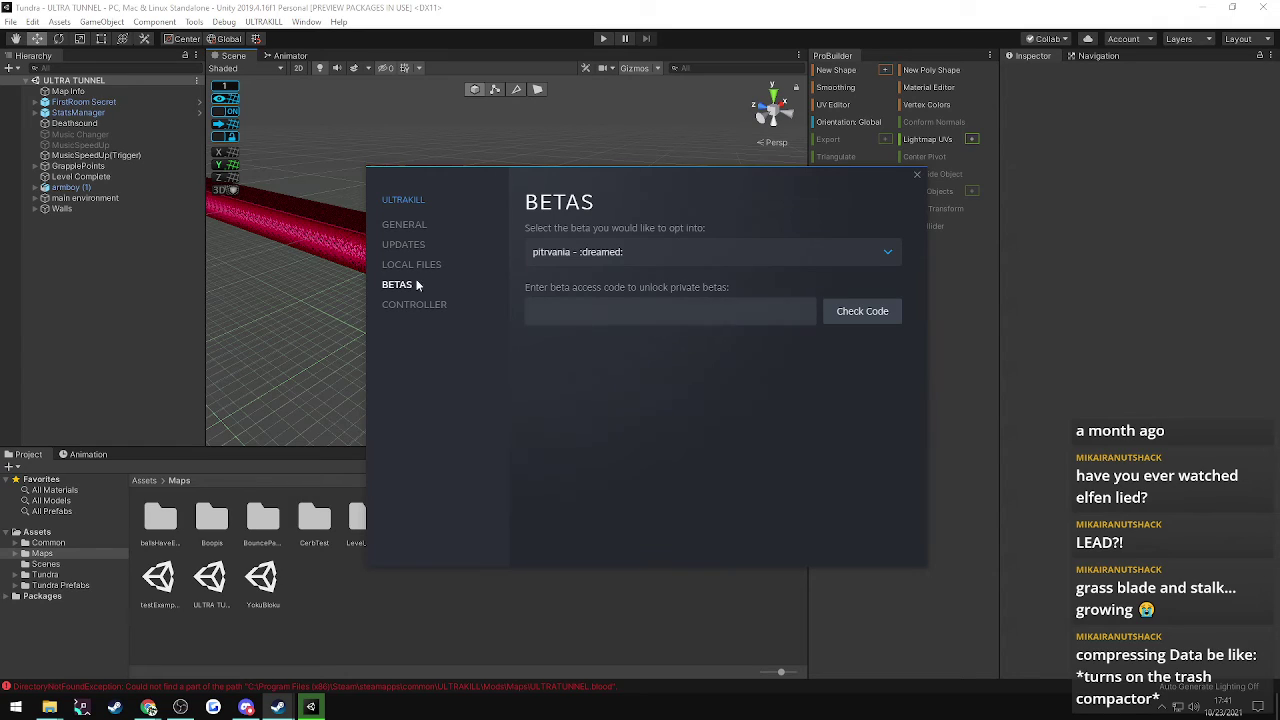
left_click(915, 178)
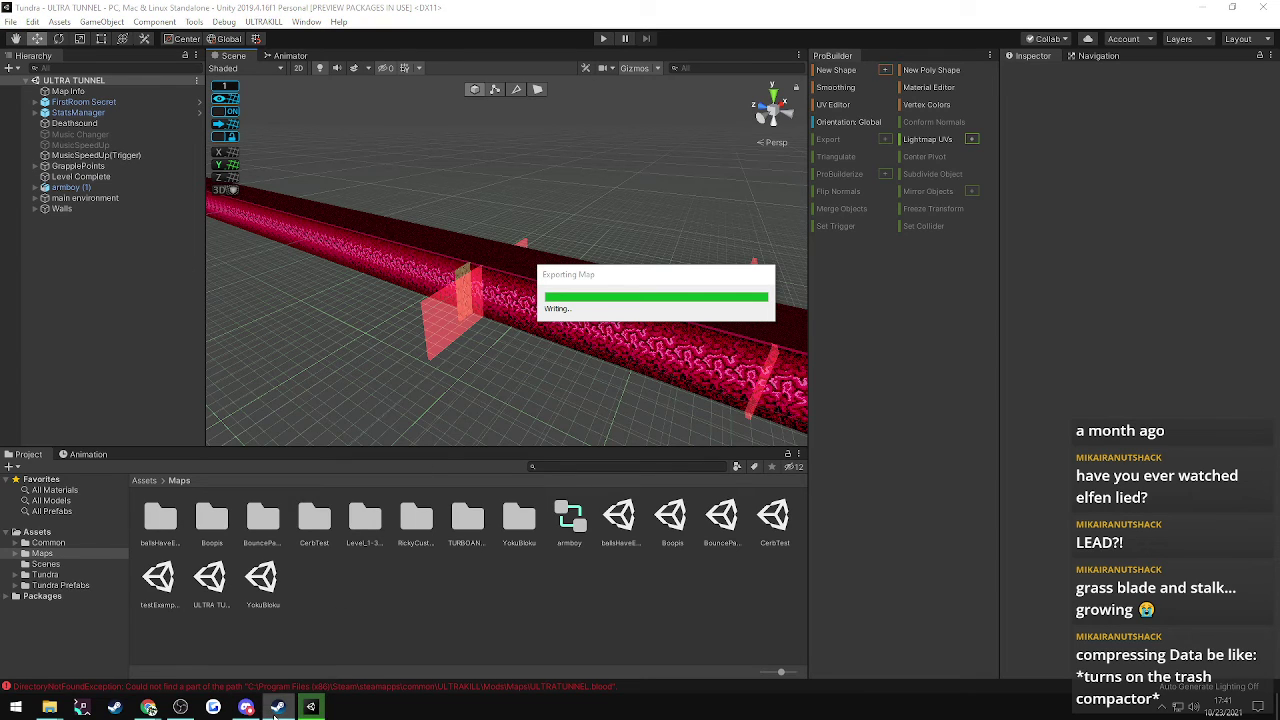
- Bring the Unity editor with the stalled map export back into view and exit it
left_click(311, 708)
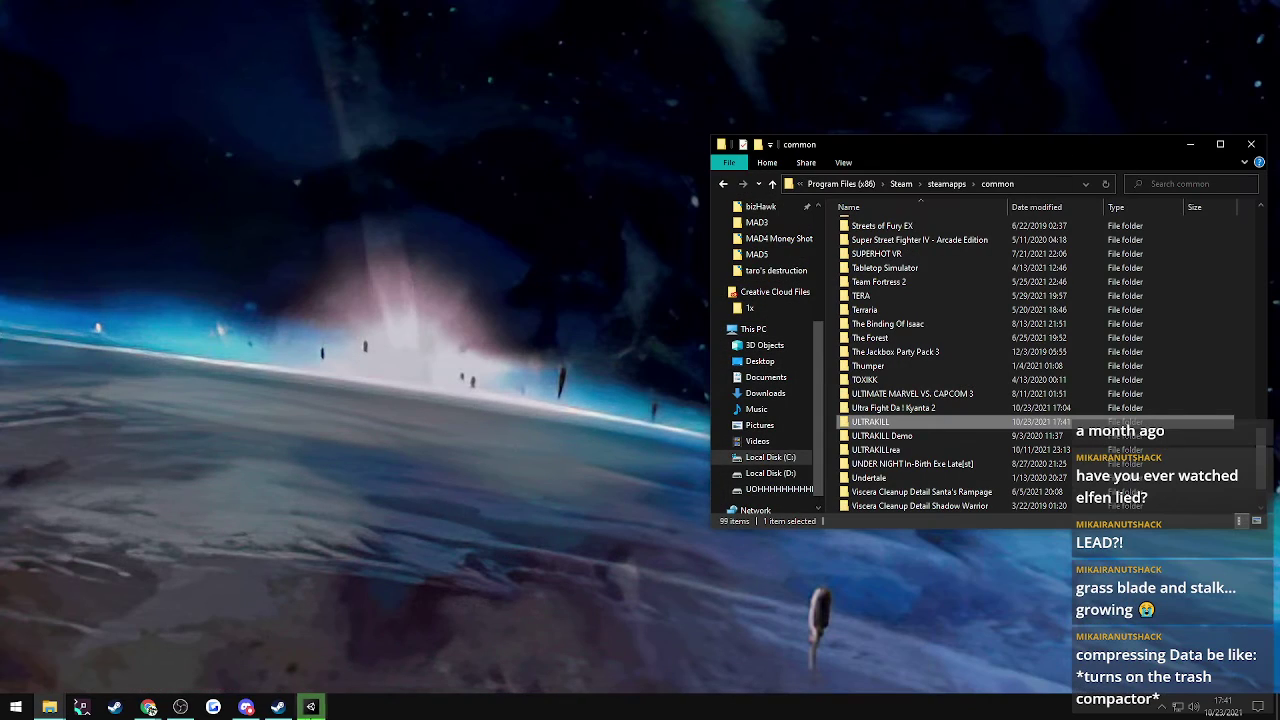
left_click(311, 708)
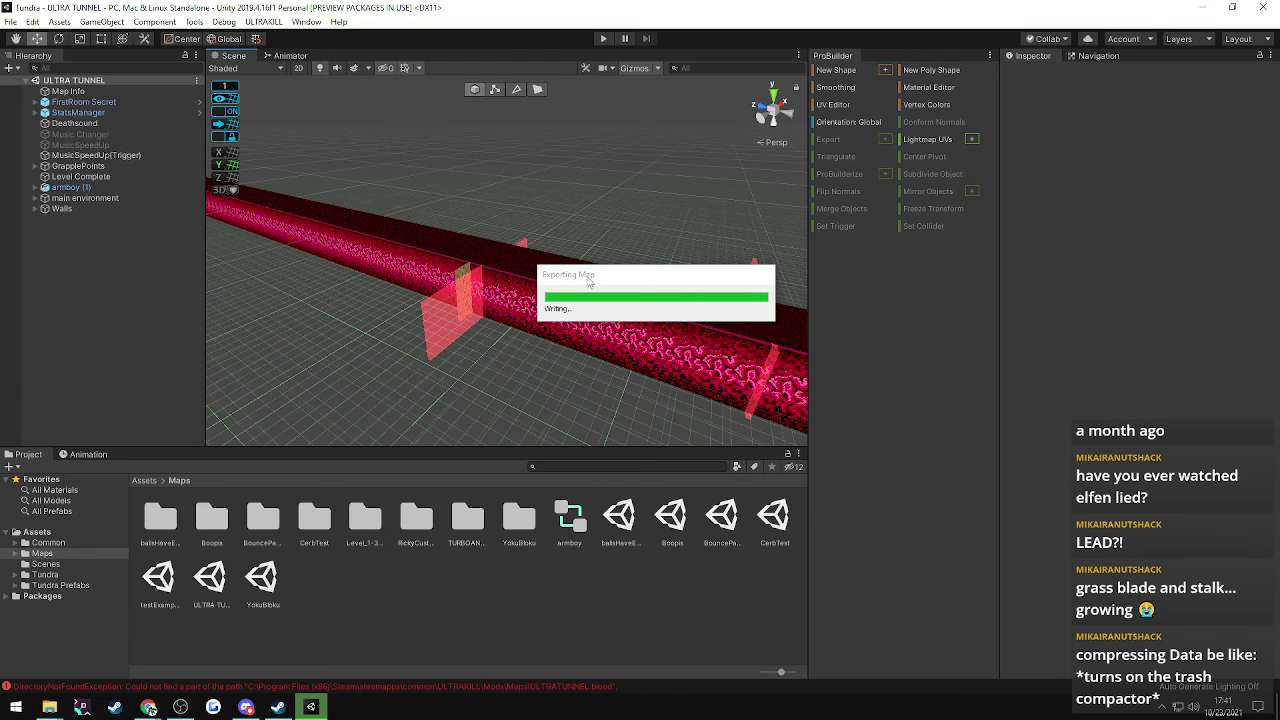
left_click(5, 22)
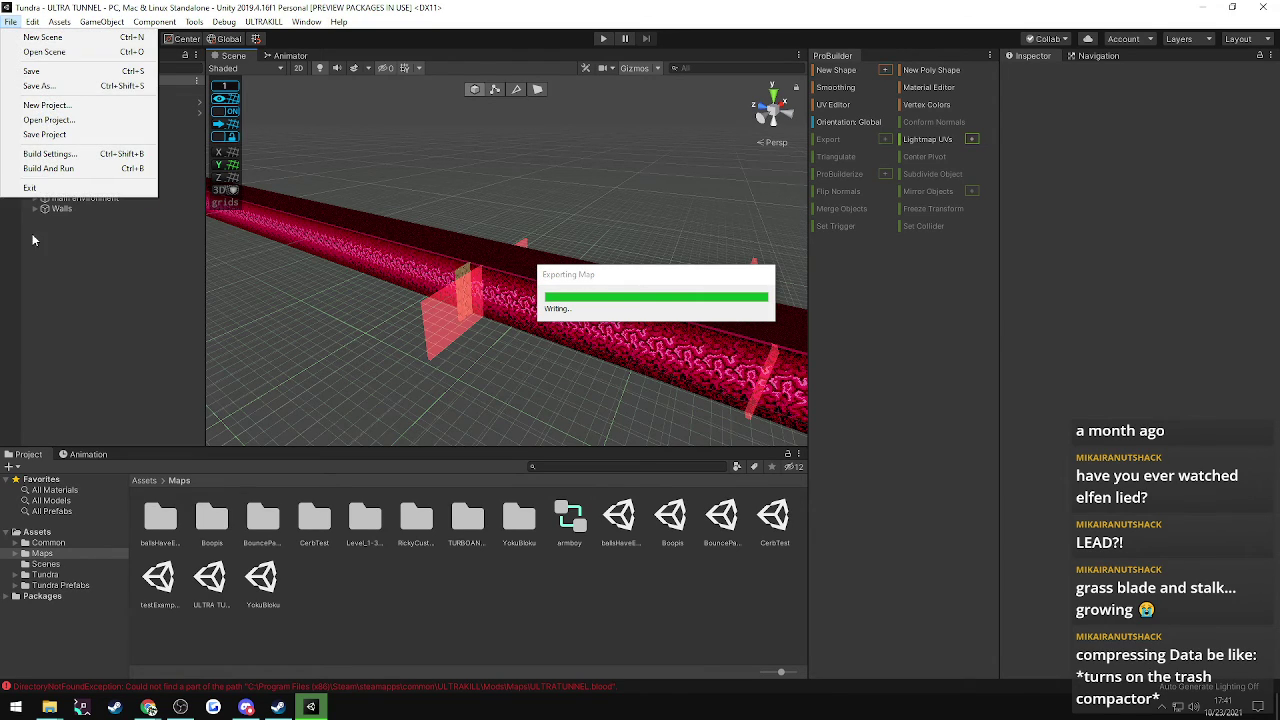
left_click(33, 188)
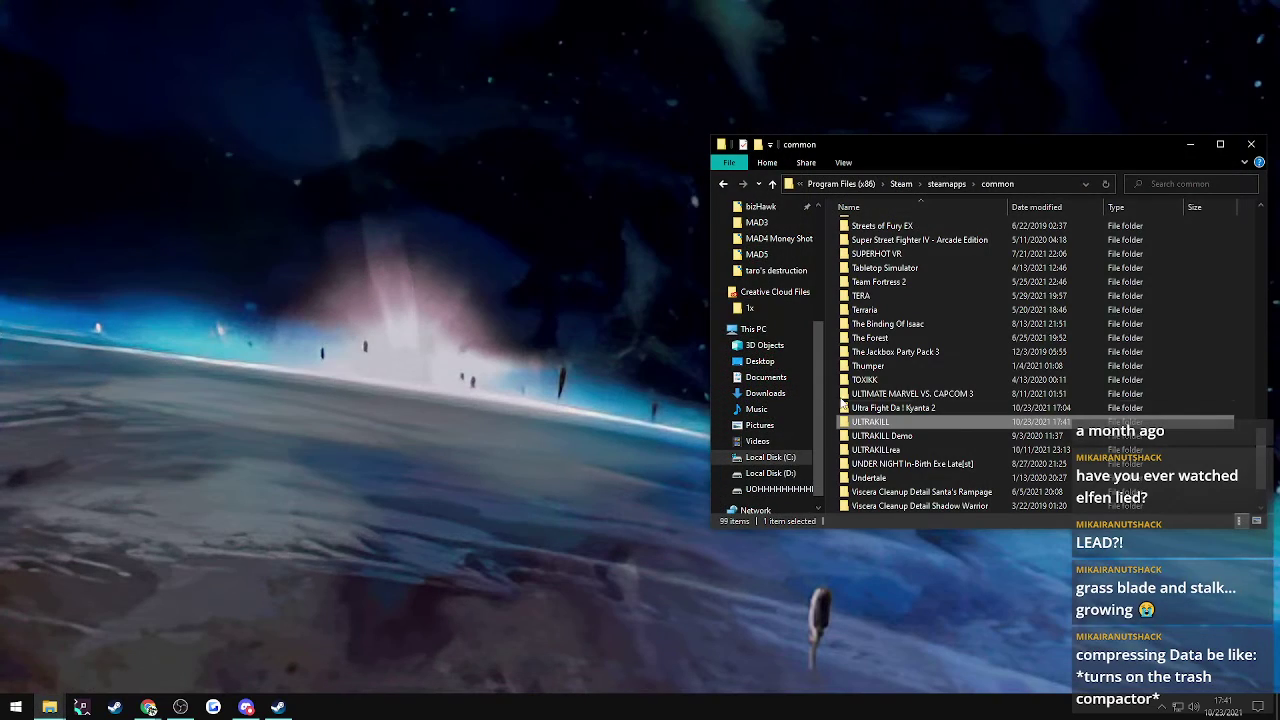
- Launch Unity Hub and reopen the Tundra project with the ULTRA TUNNEL scene
left_click(28, 705)
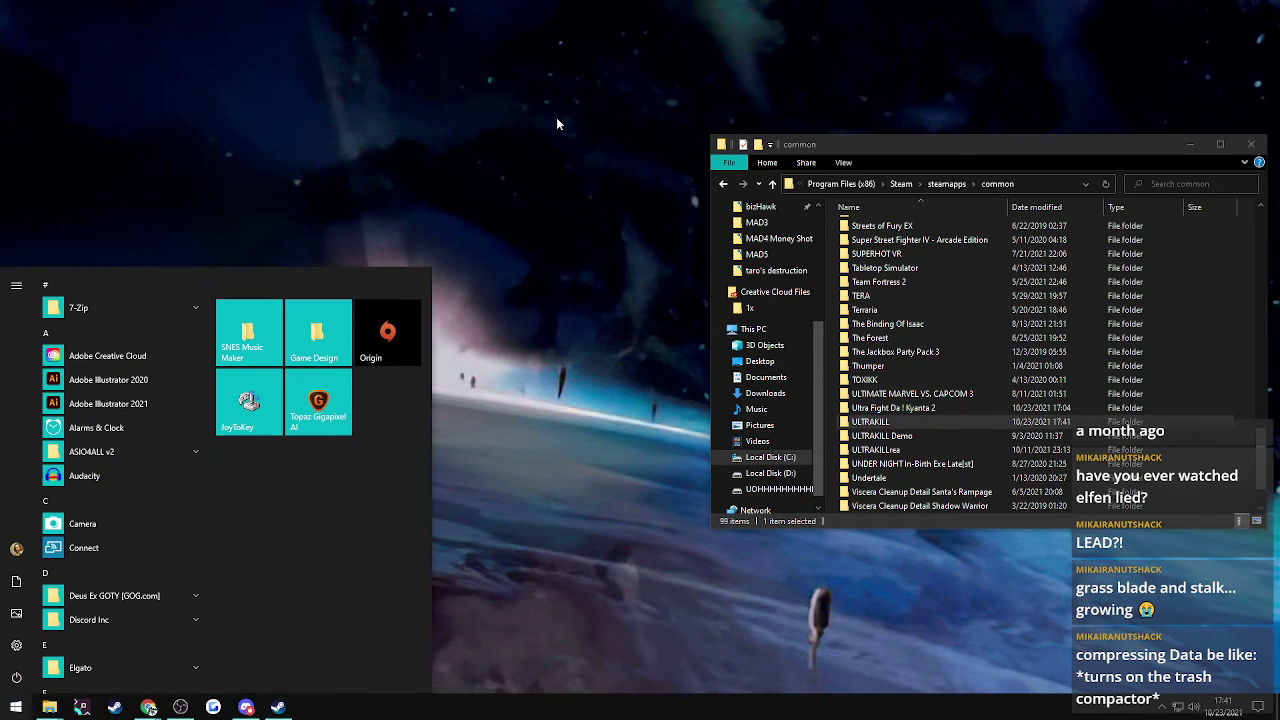
type("unity")
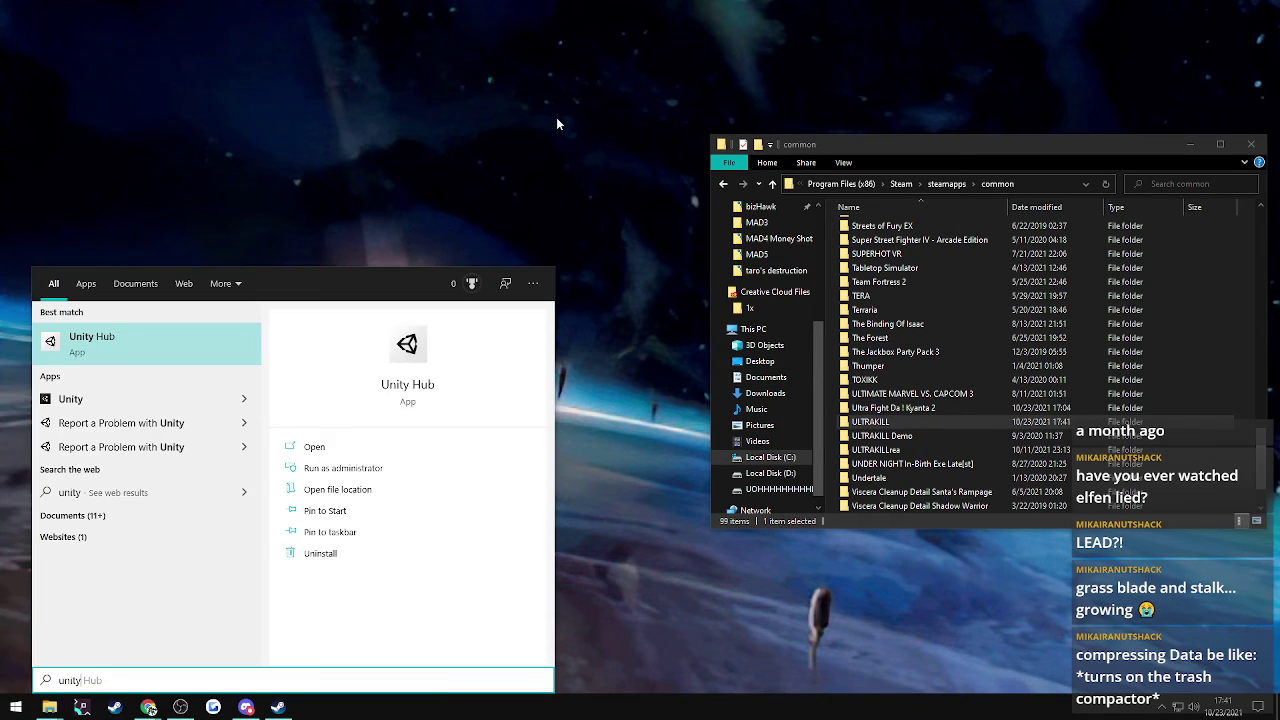
key("Return")
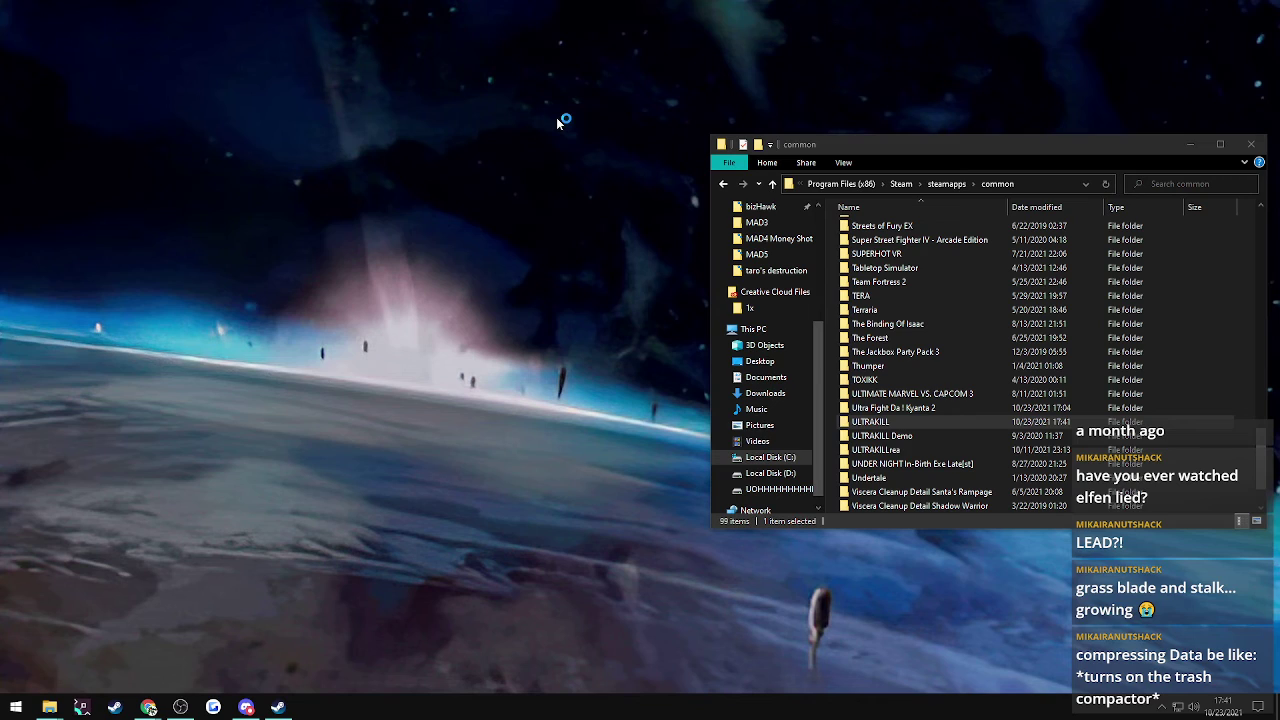
left_click(500, 339)
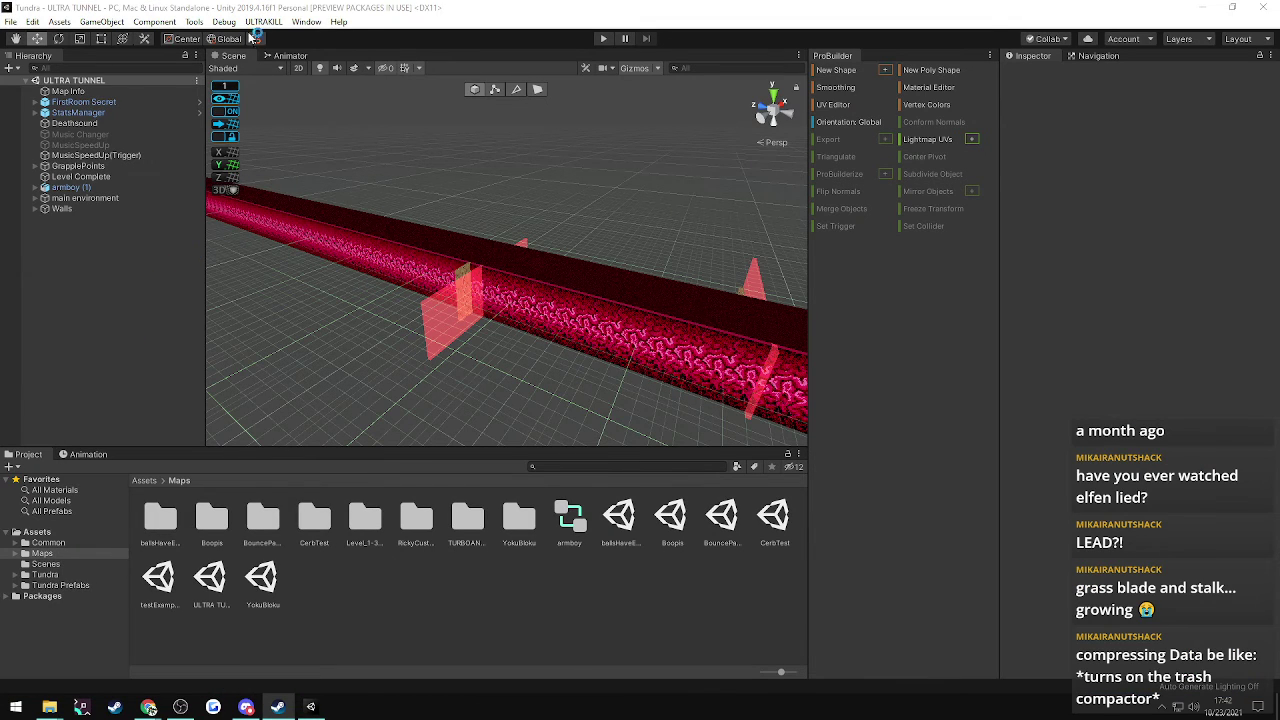
- Export the ULTRA TUNNEL map with the ULTRAKILL export command, running the export twice
left_click(263, 21)
left_click(270, 46)
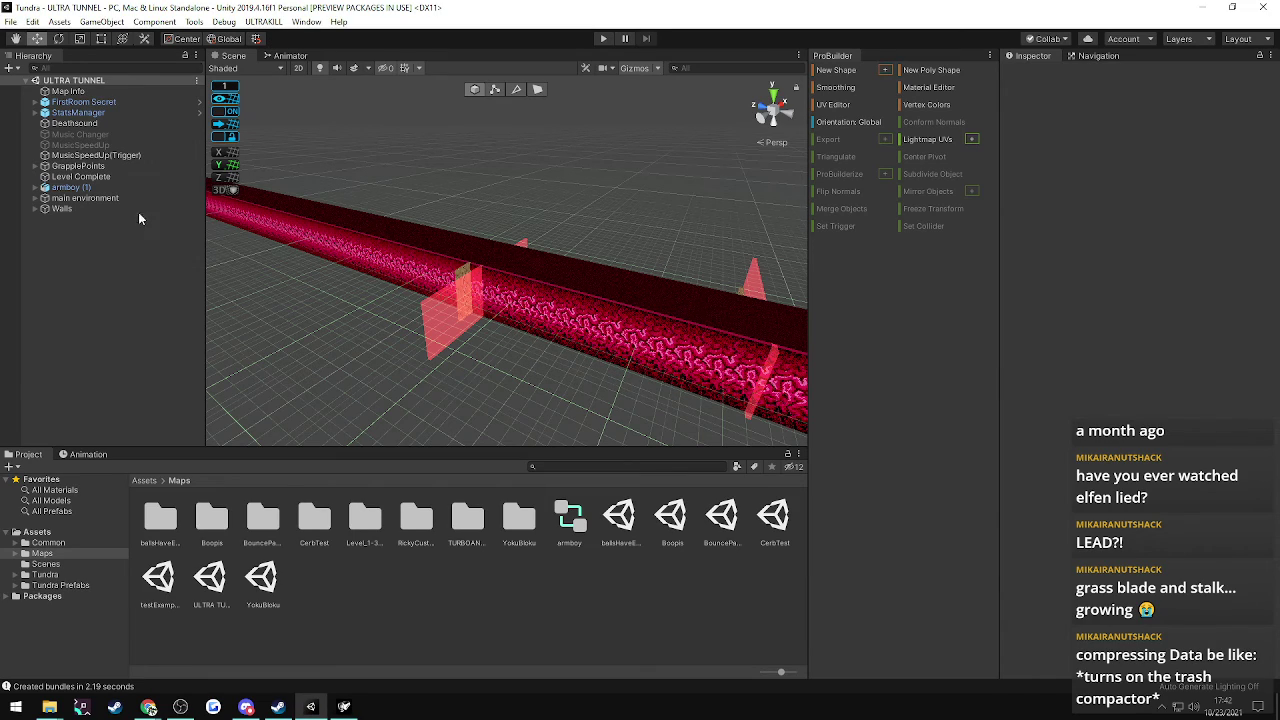
left_click(262, 22)
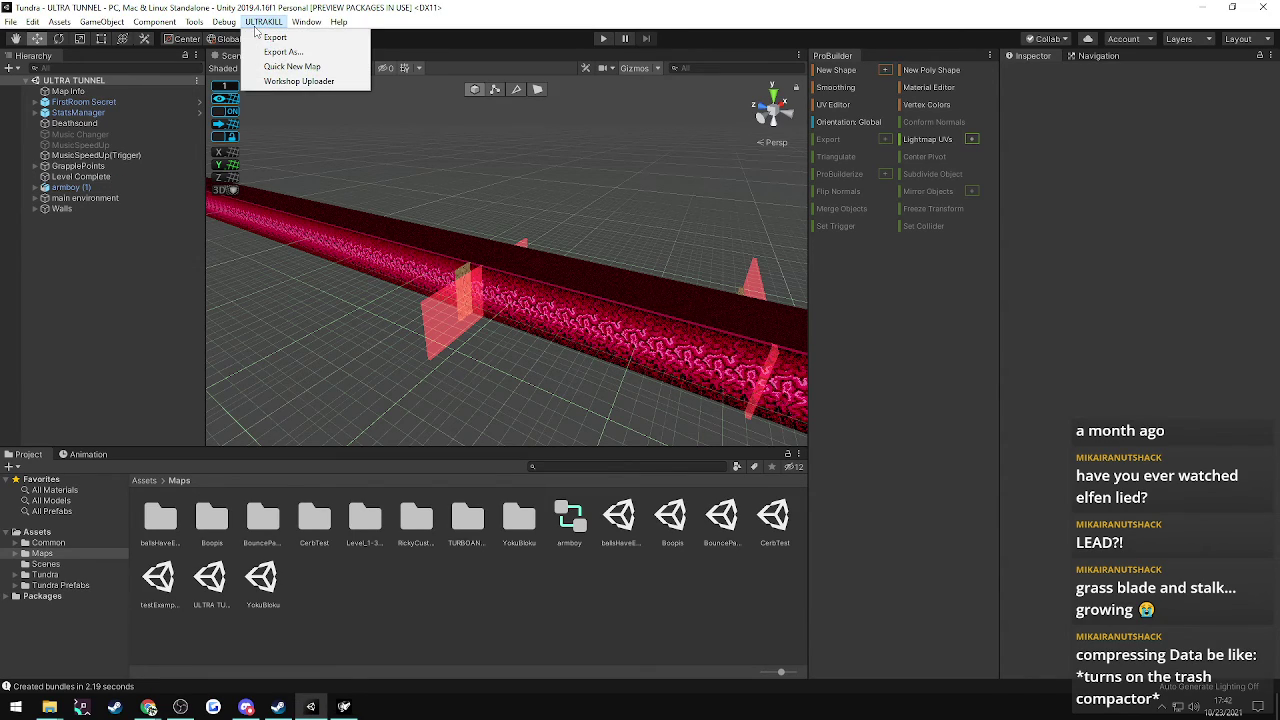
left_click(270, 38)
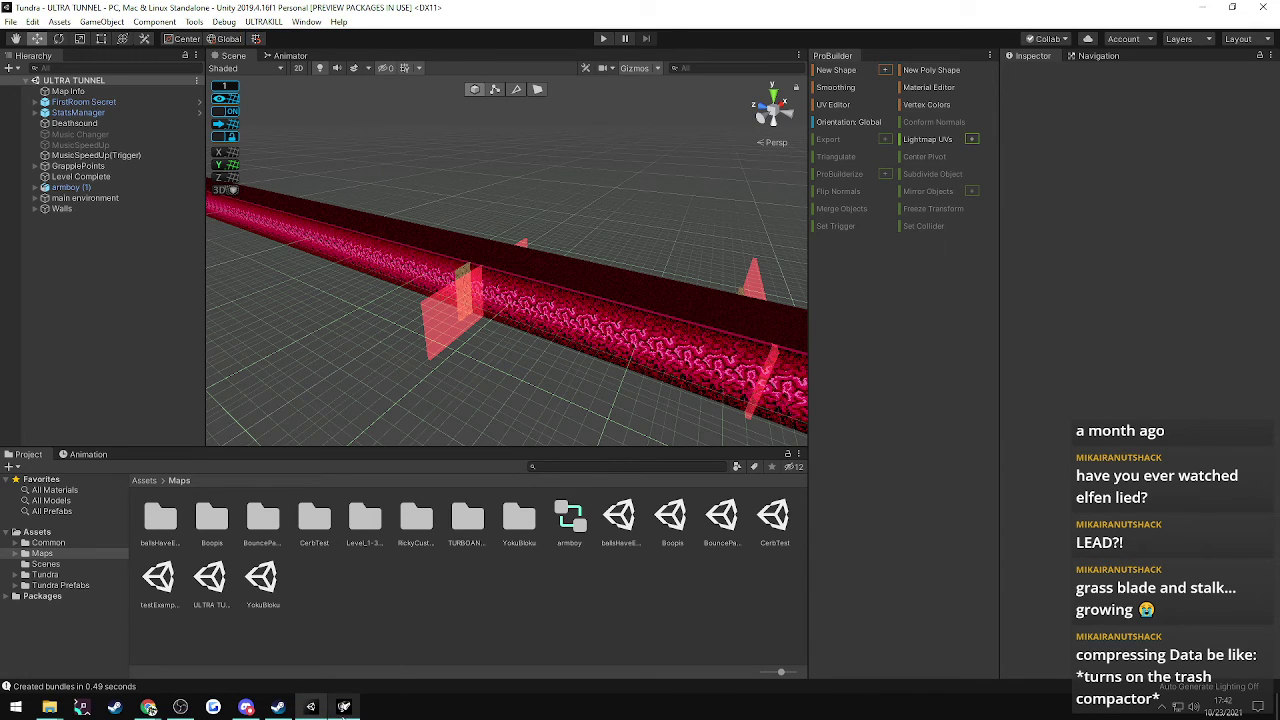
- Switch to ULTRAKILL and enter the exported ULTRA TUNNEL map to test the start of the tunnel
left_click(344, 707)
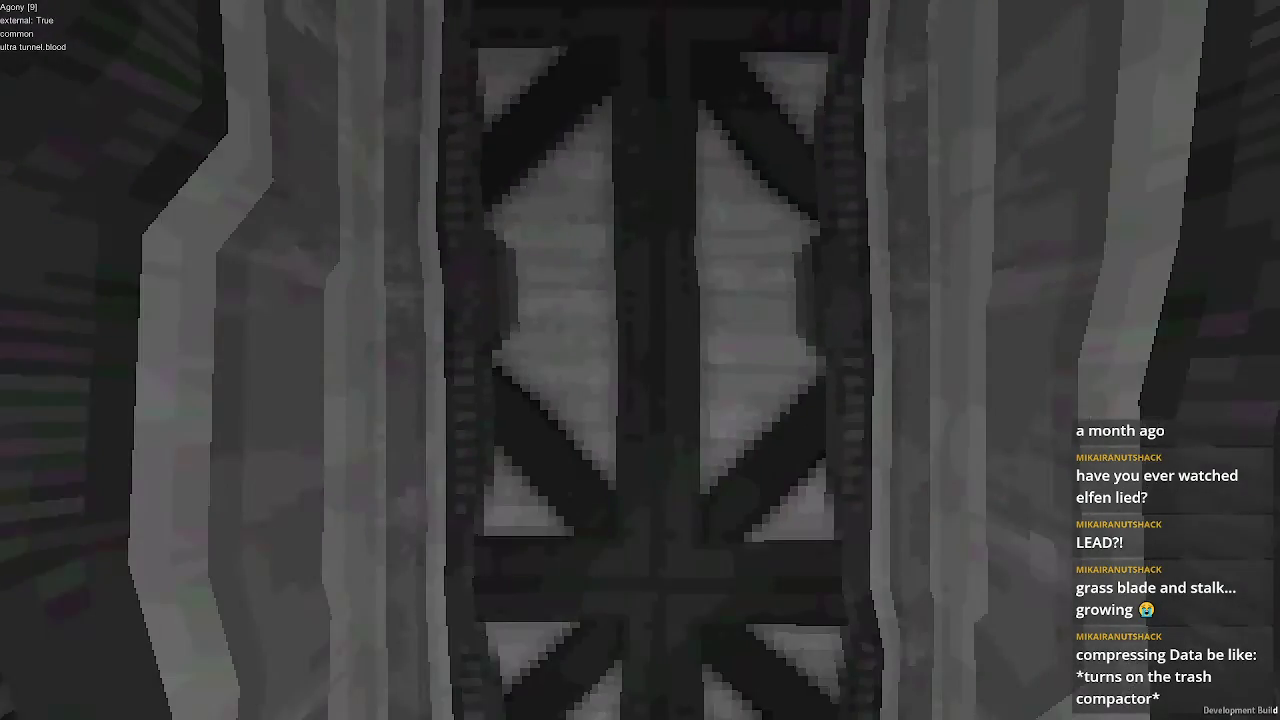
key("Escape")
key("alt+Tab")
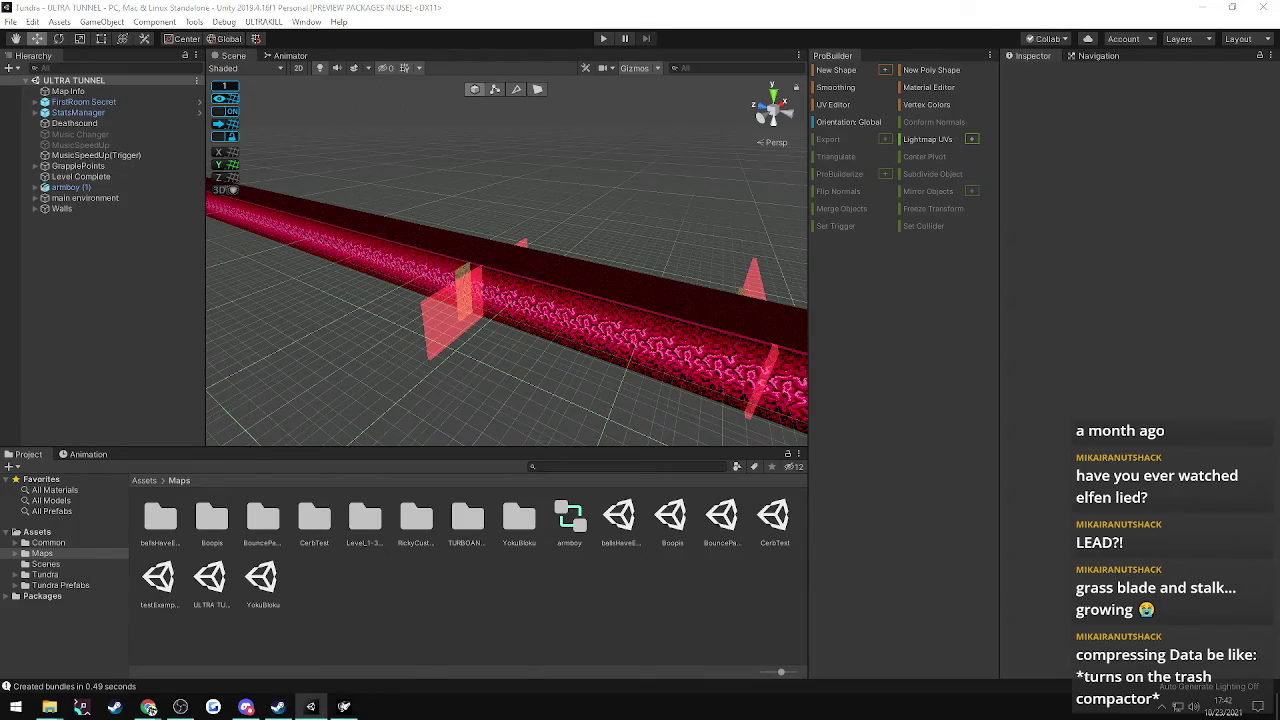
key("alt+Tab")
key("Escape")
key("w")
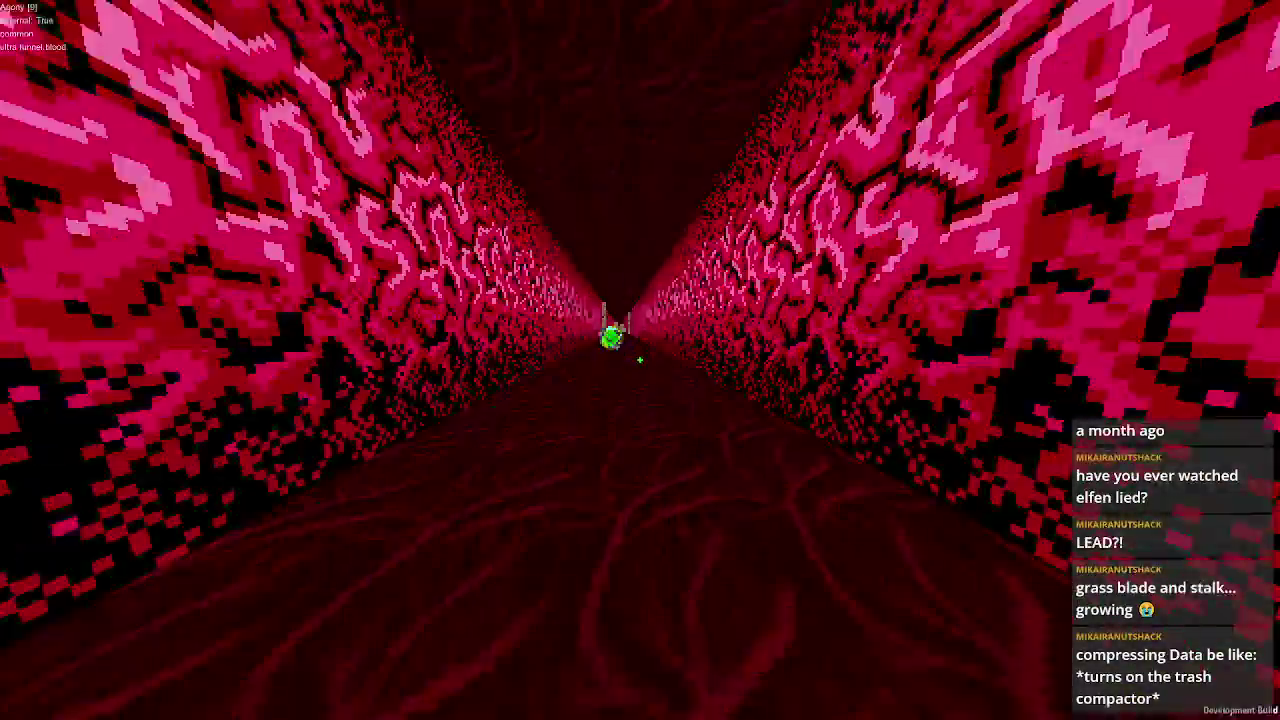
key("space")
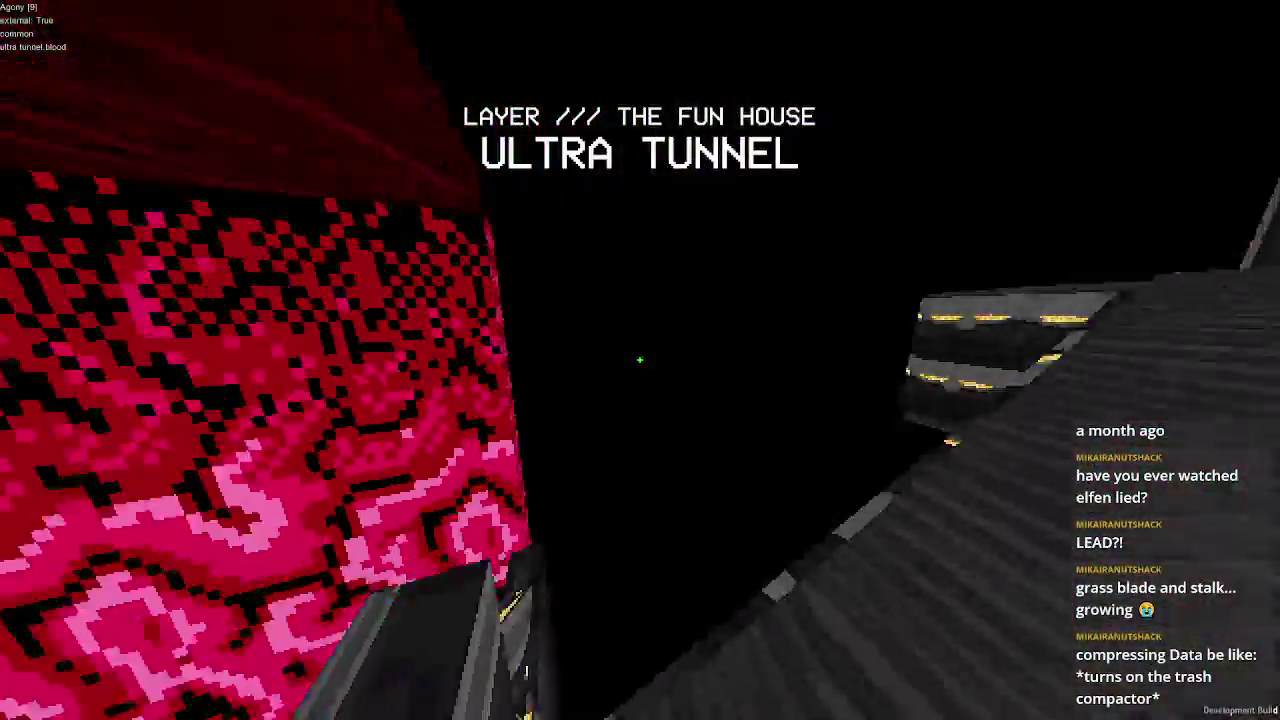
key("s")
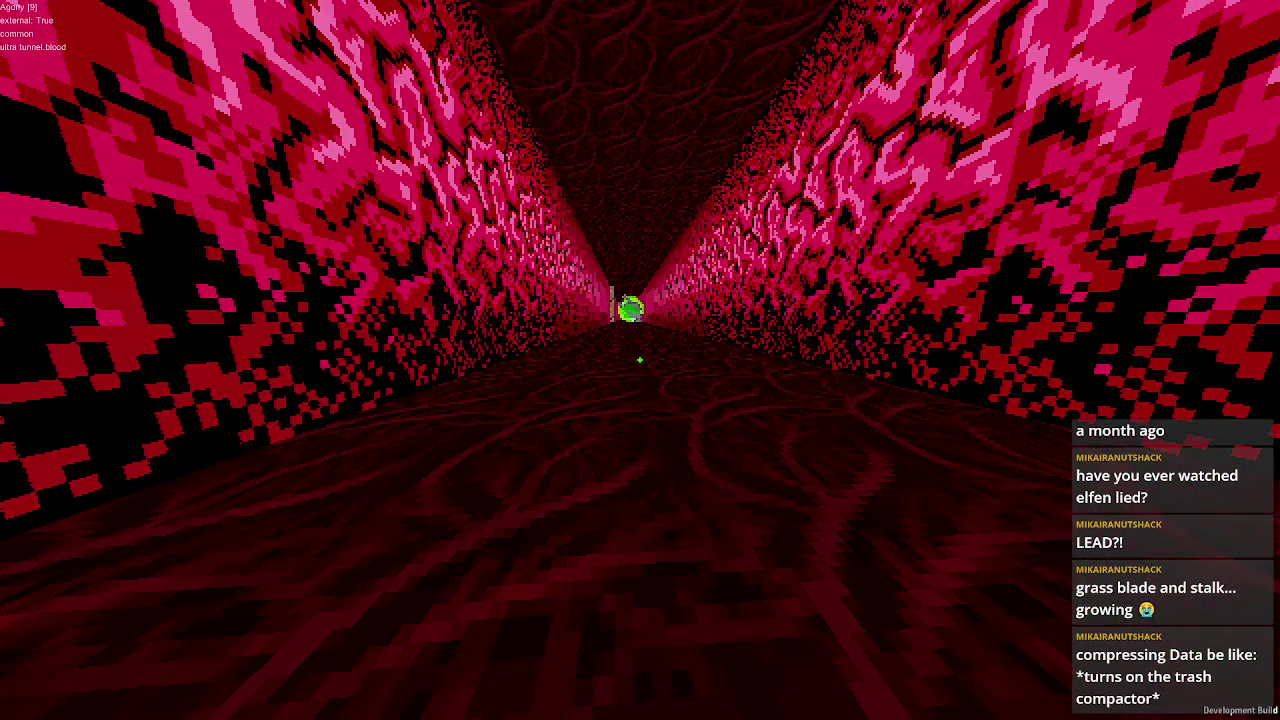
- Activate cheats in the paused mission and resume play with Noclip on
key("grave")
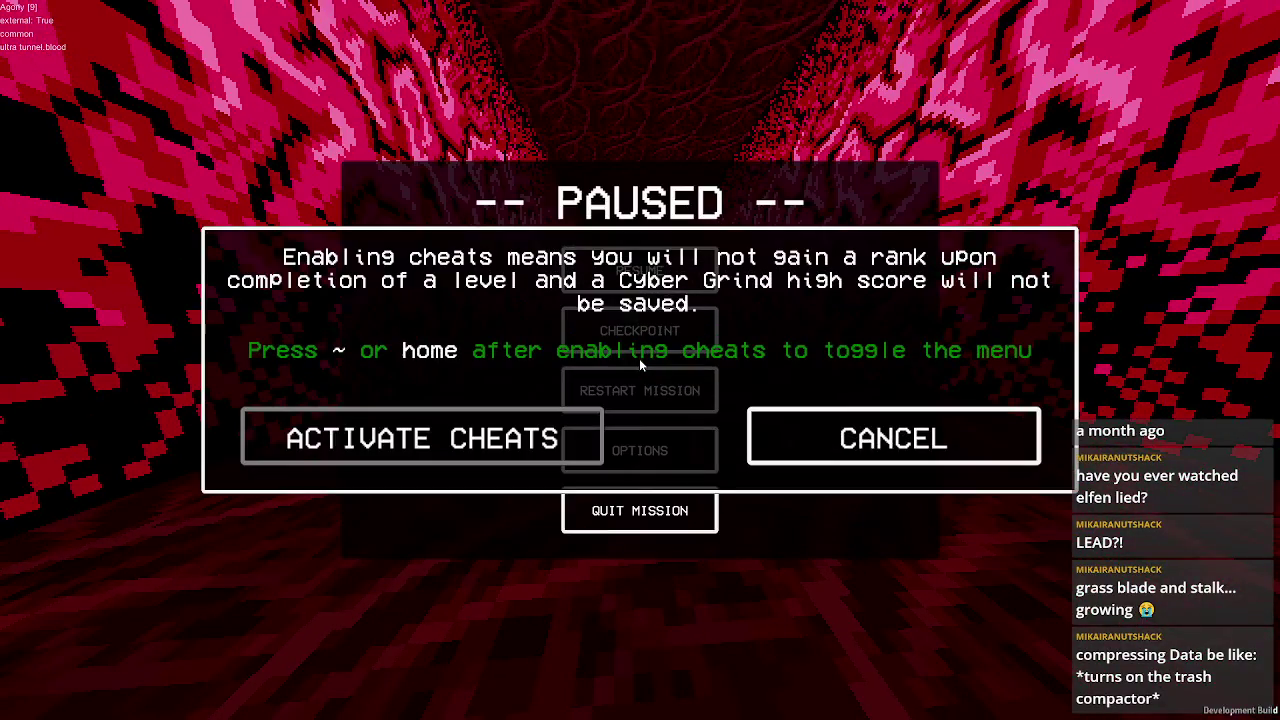
left_click(538, 430)
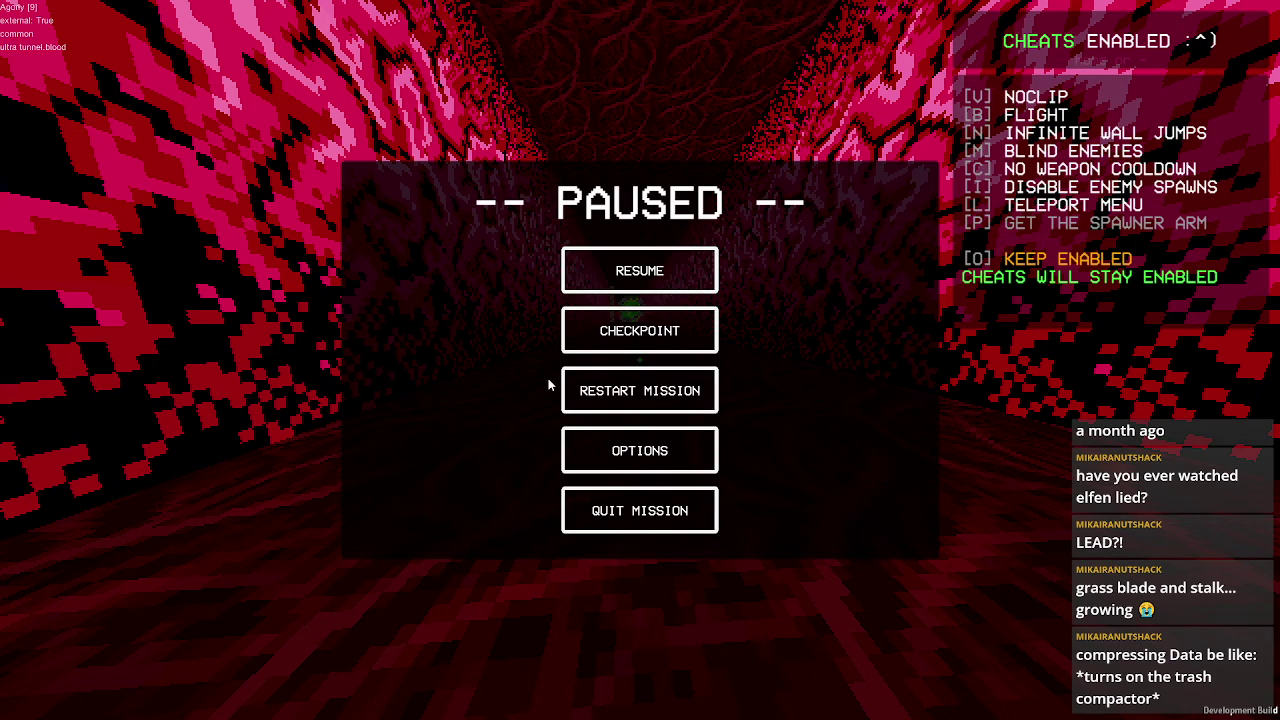
left_click(615, 286)
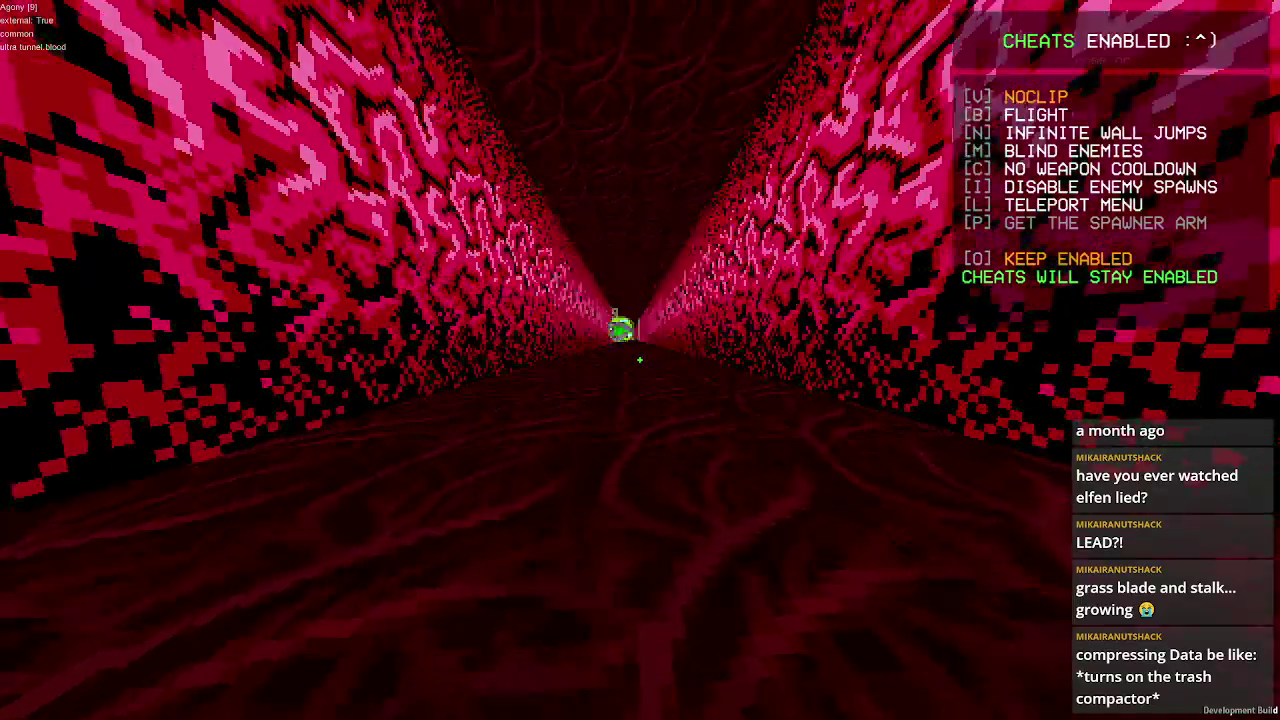
- Test the tunnel up to the dash instruction with Noclip on, then reload from the checkpoint
key("w")
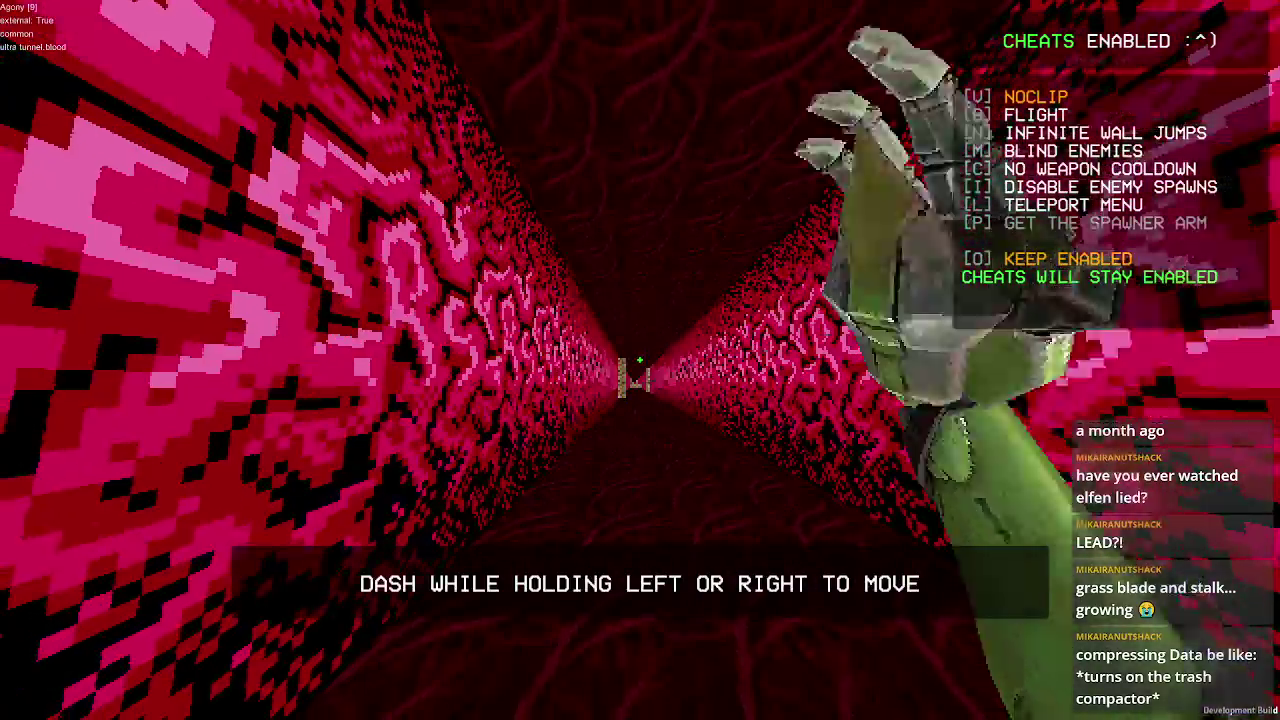
key("Escape")
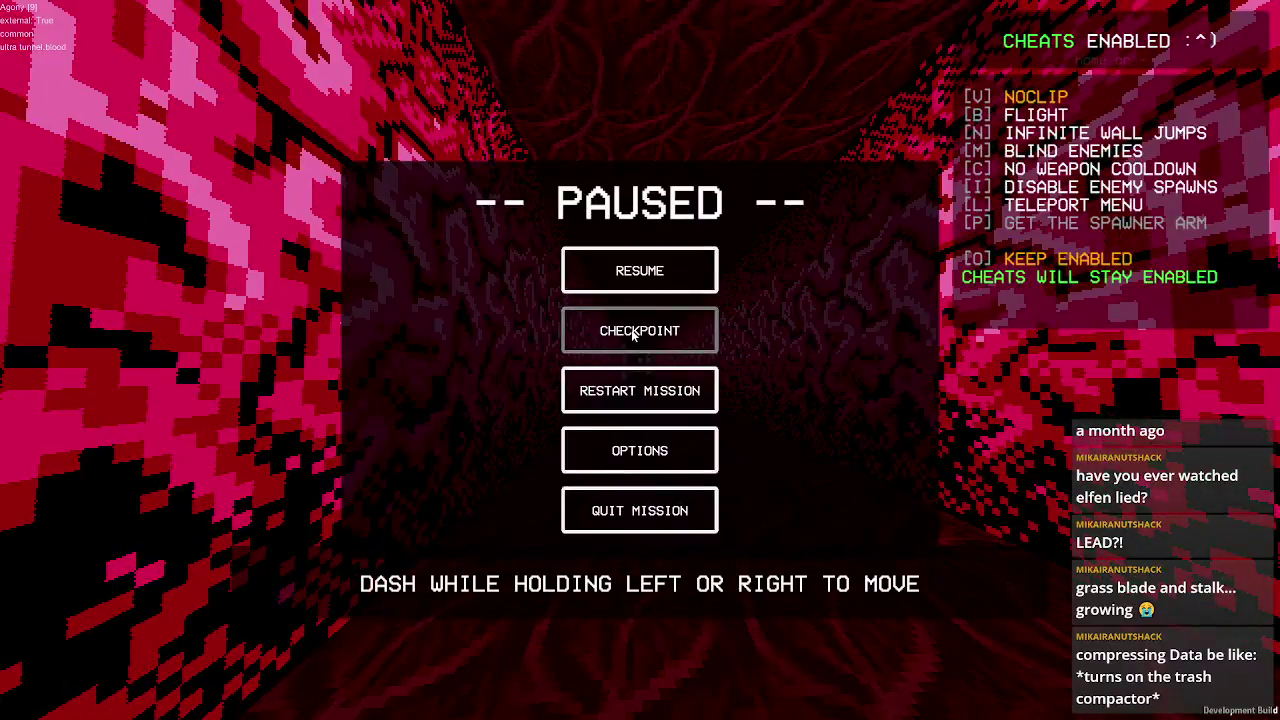
left_click(633, 336)
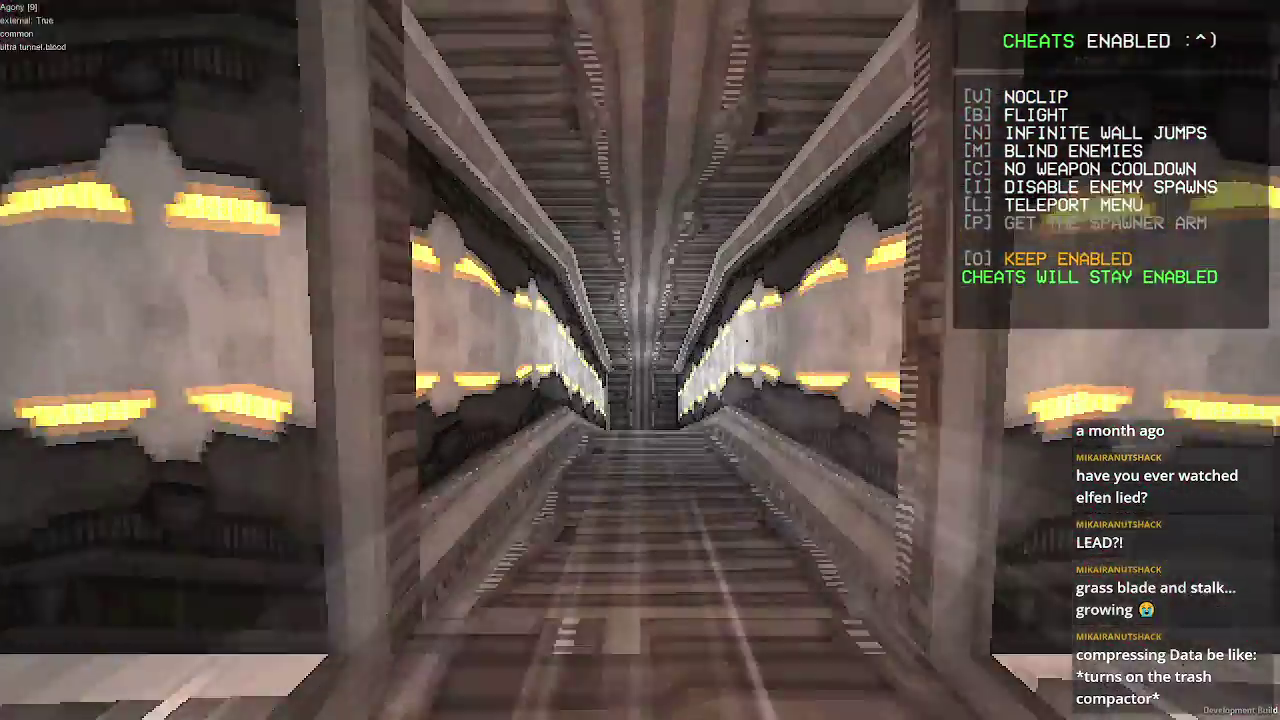
- Toggle Flight and Noclip to examine the tunnel section with the low wall and the jump instruction
key("b")
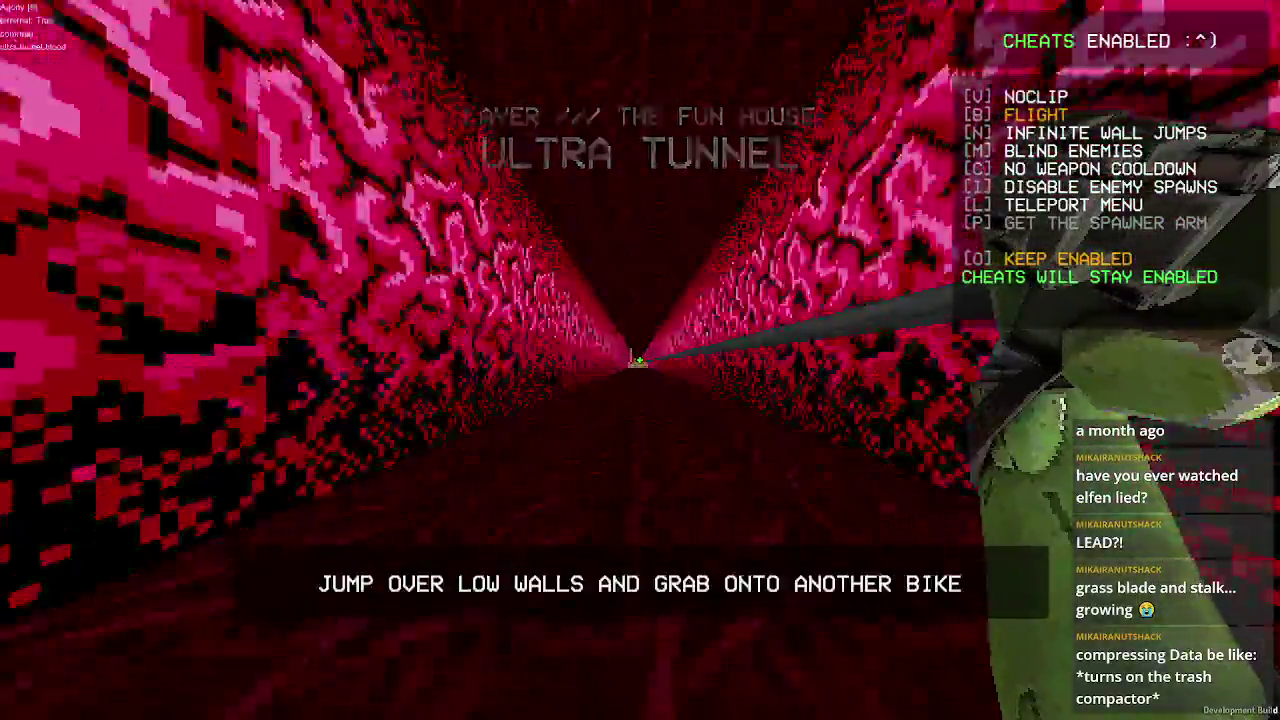
key("v")
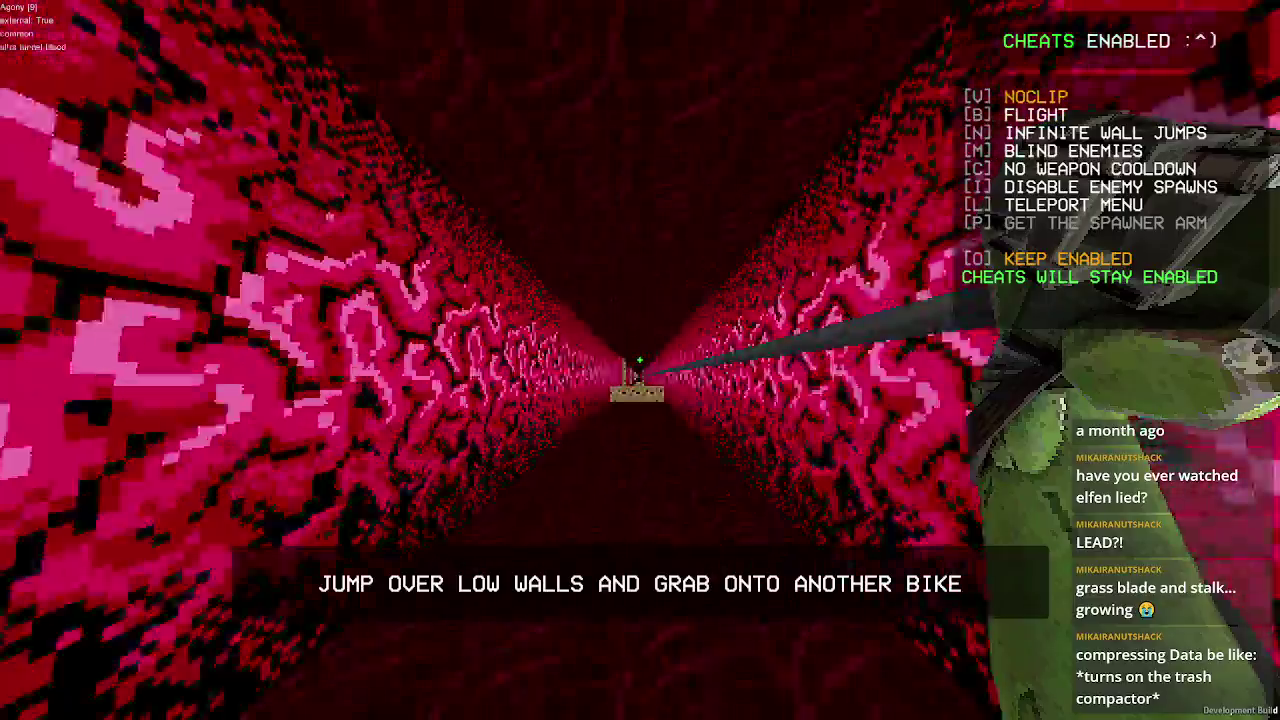
key("a")
key("d")
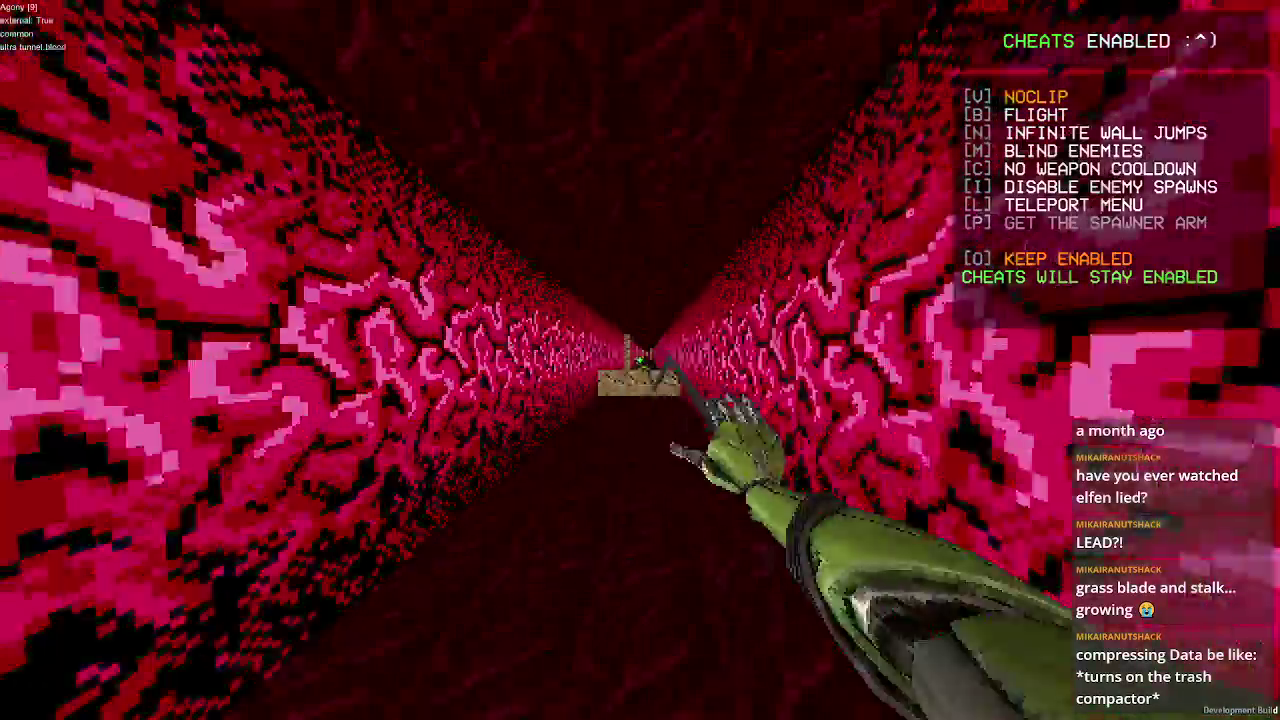
- Turn off the Keep Enabled cheat setting and restart the mission without cheats
key("Escape")
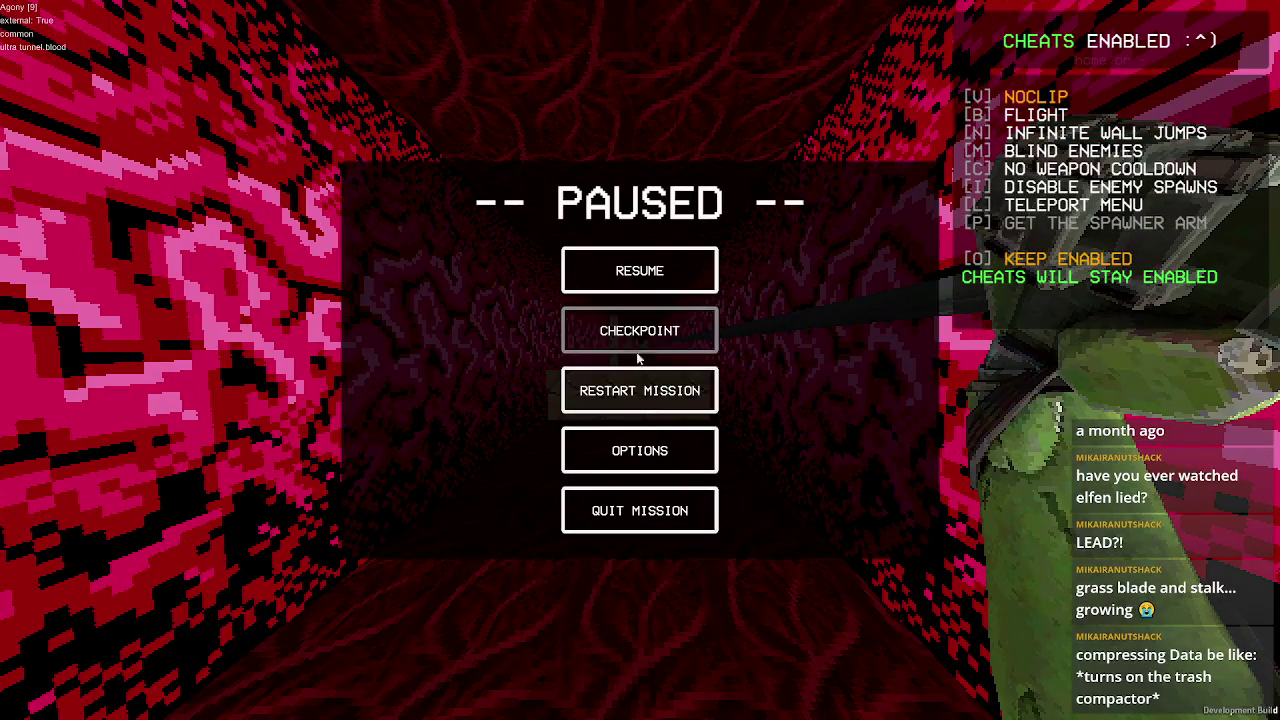
left_click(644, 397)
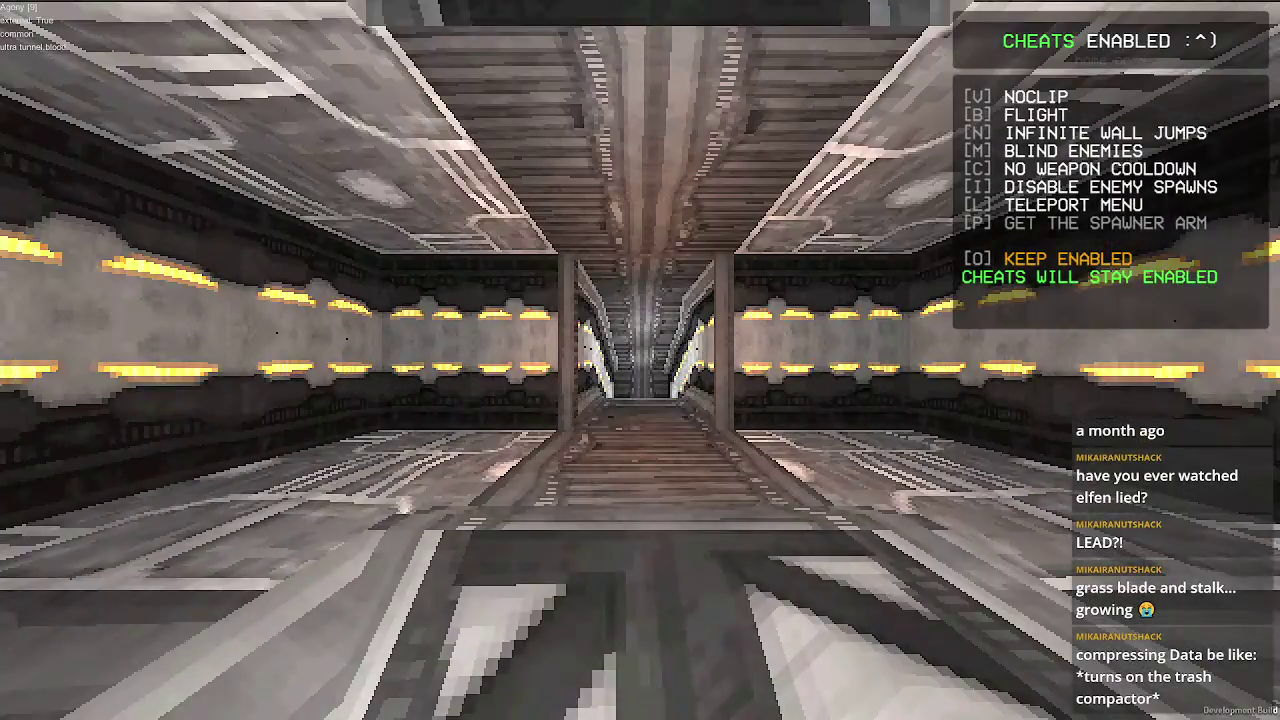
key("Escape")
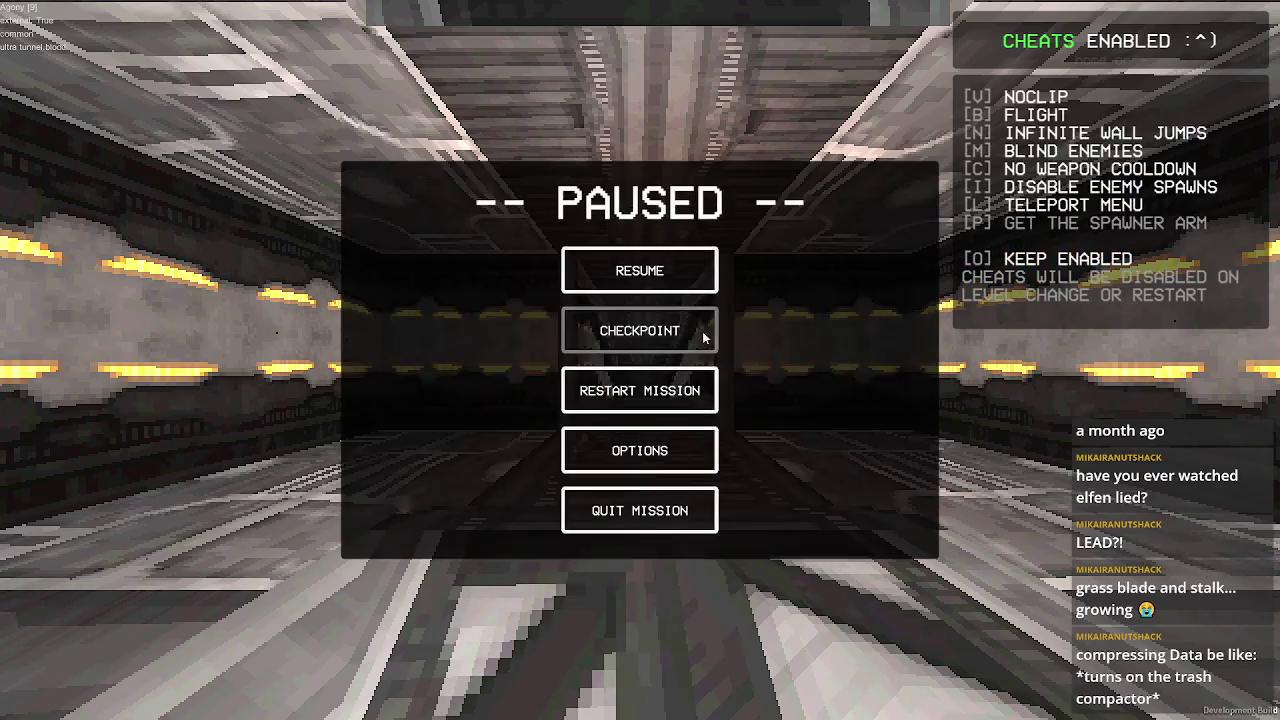
key("Escape")
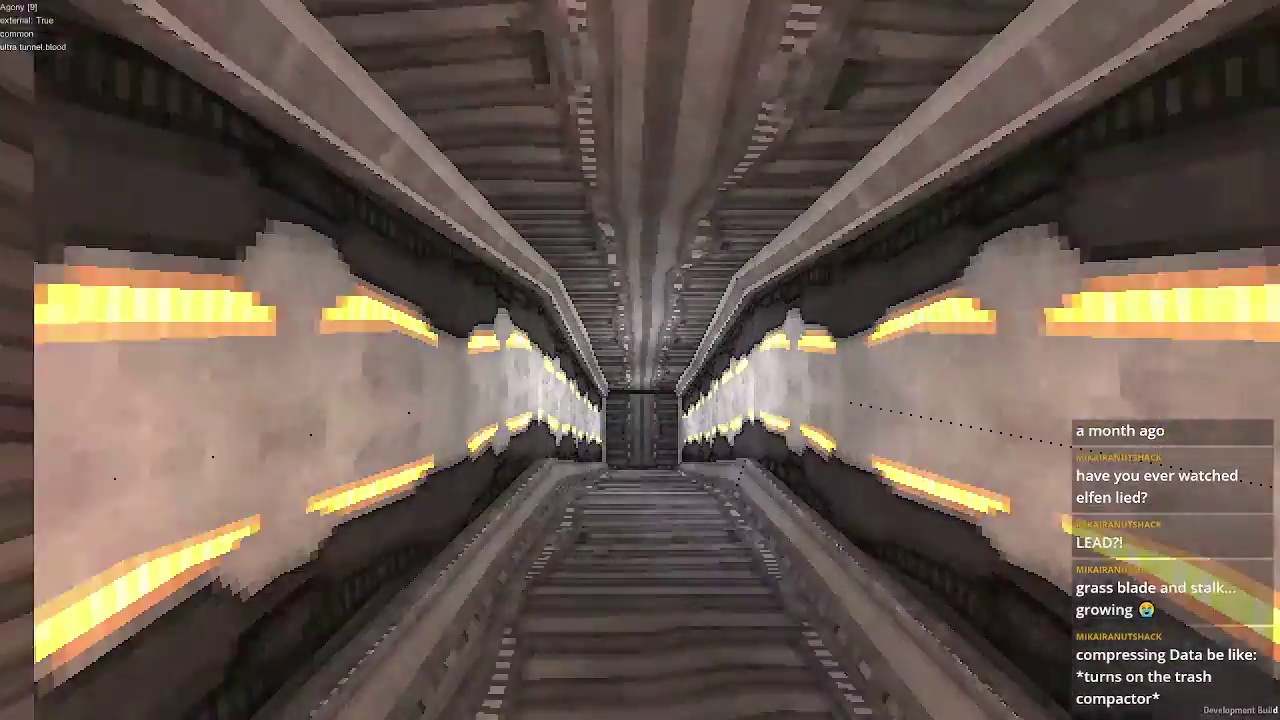
- Playtest the low wall jump and bike grab without cheats, restarting the run after each death
key("r")
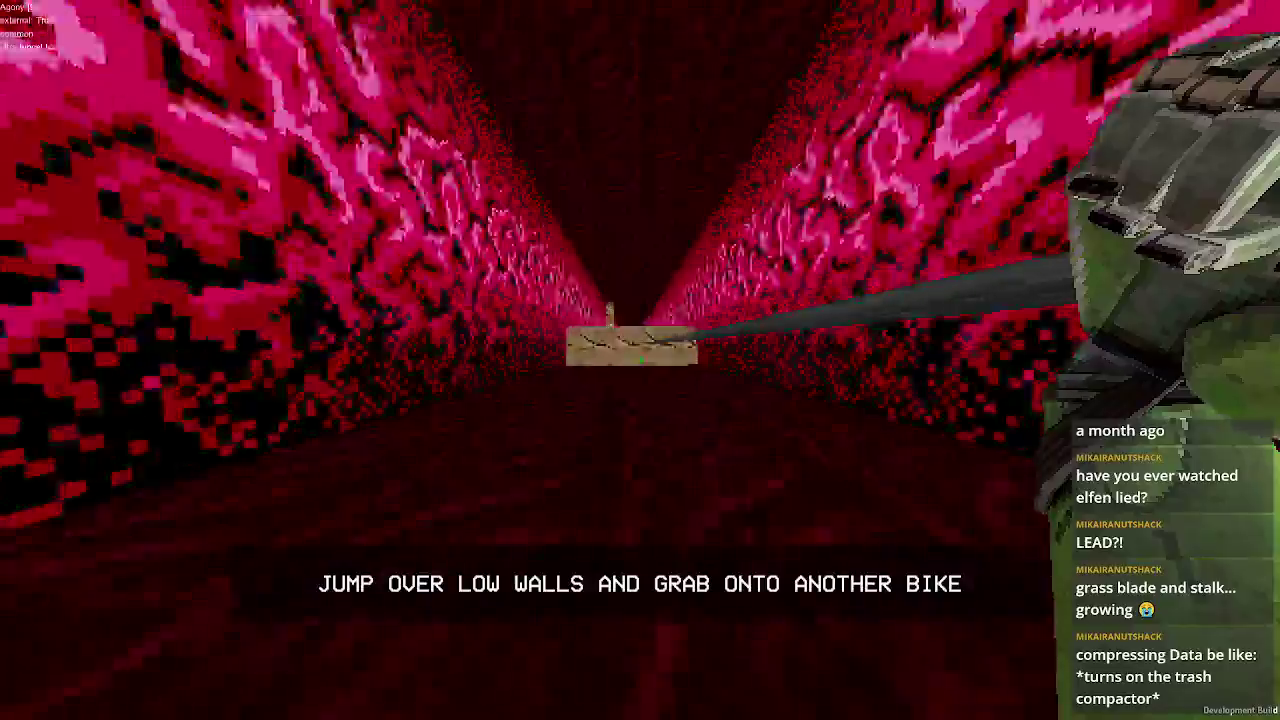
key("space")
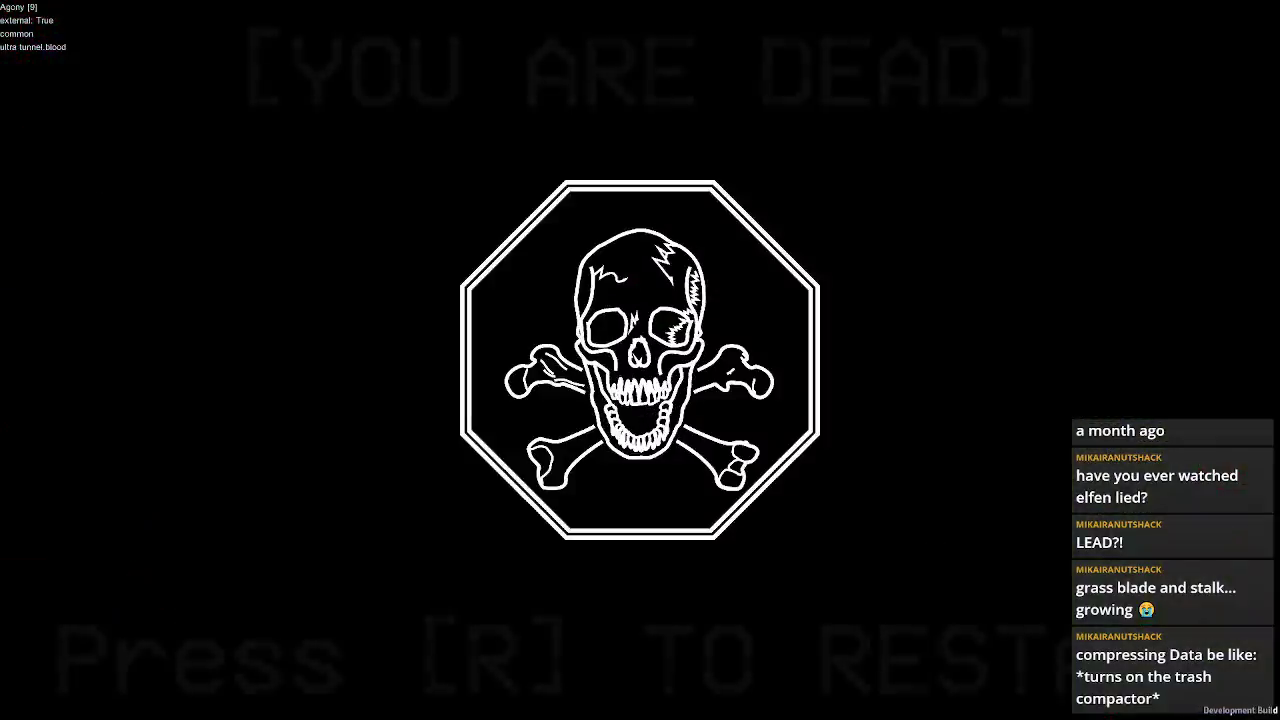
key("r")
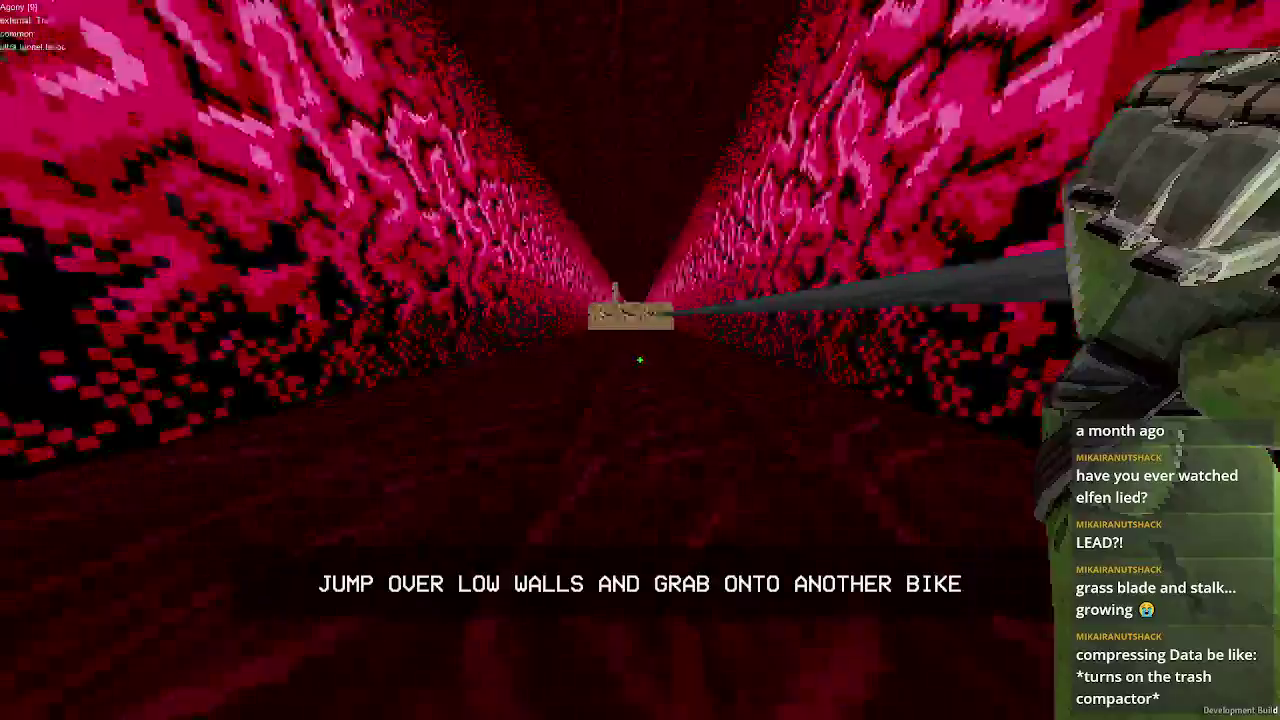
key("space")
key("r")
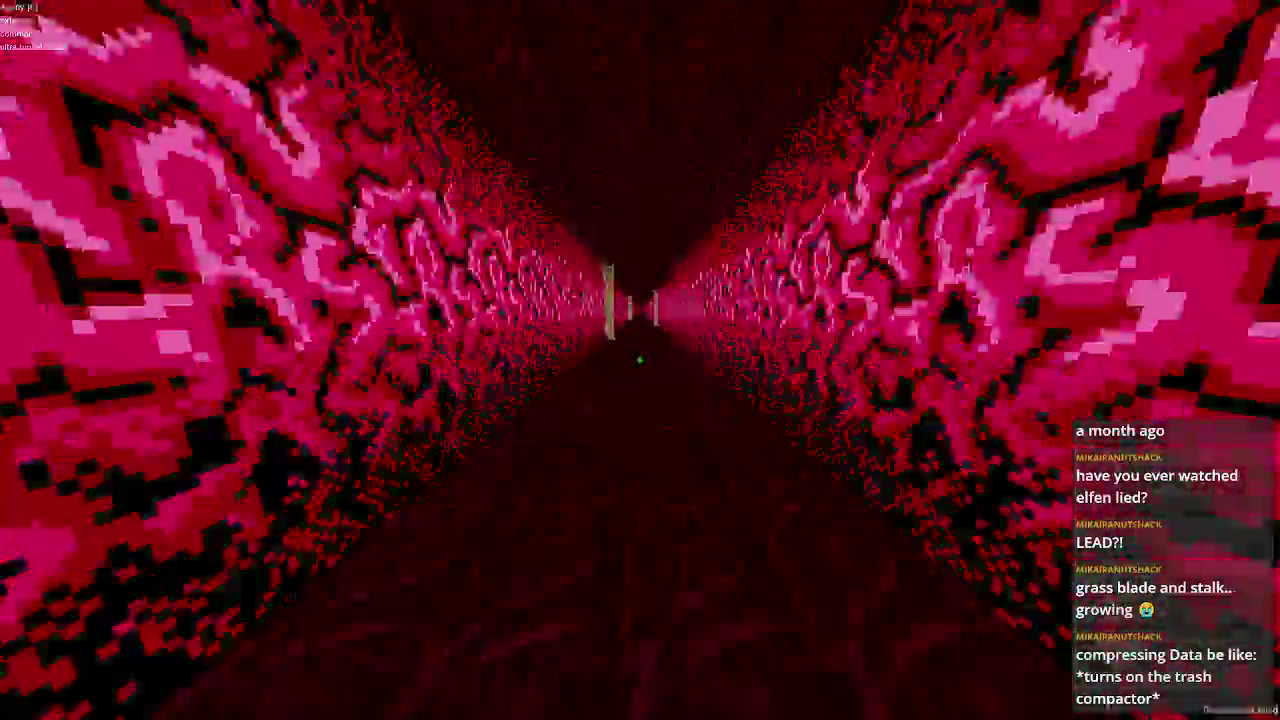
- Playtest the later tunnel stretch, riding past the alternating side walls to the end of the placed obstacles
key("ctrl")
key("space")
key("w")
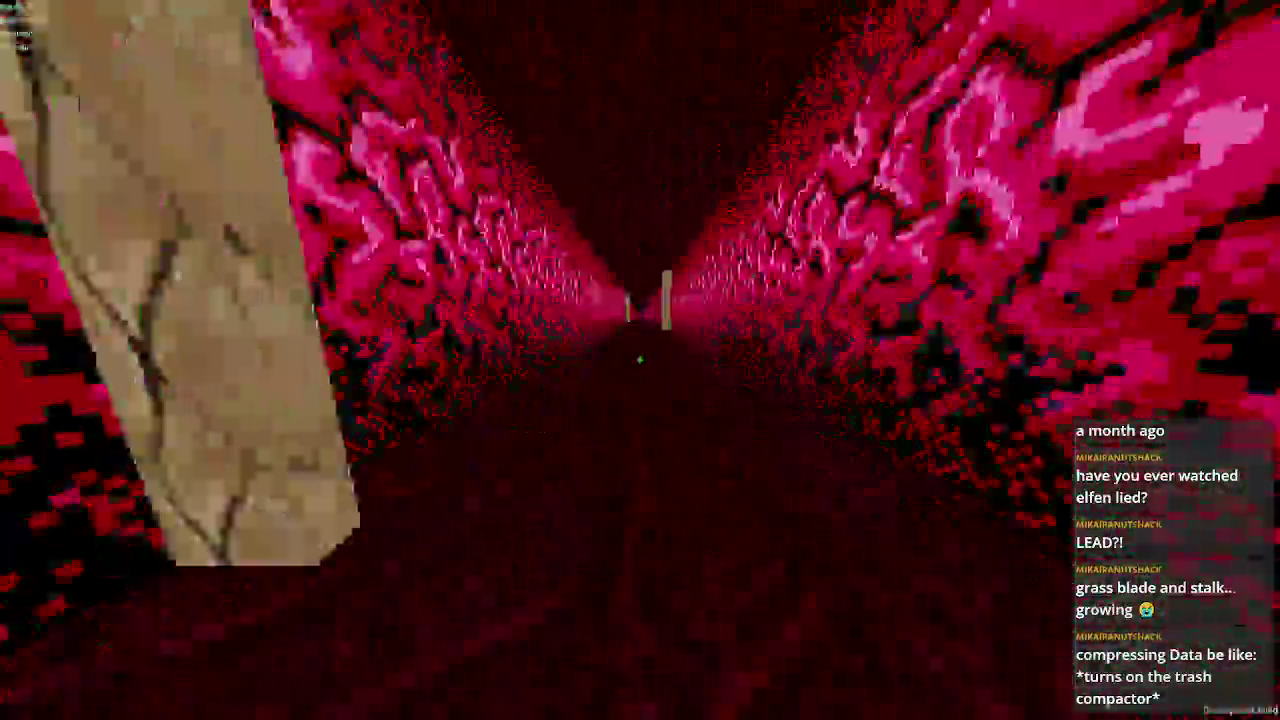
key("w")
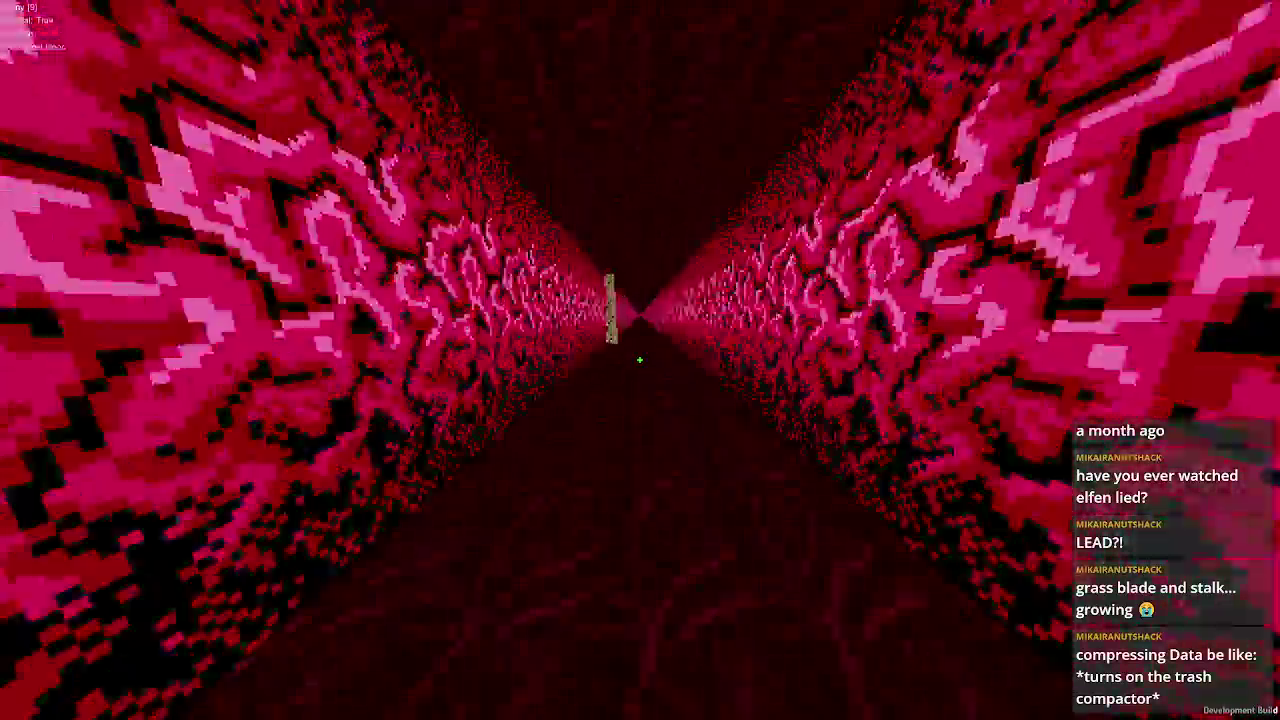
key("w")
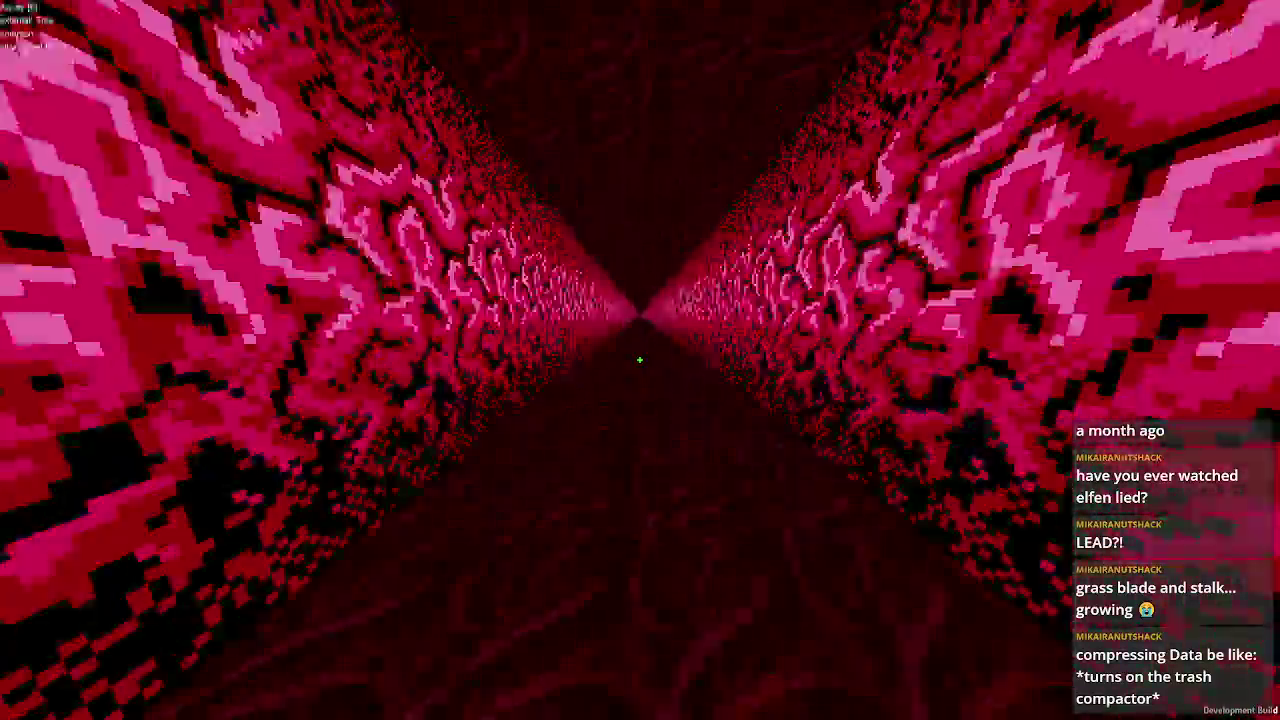
- Quit the mission to the custom map list and switch back to the Unity editor
key("Escape")
left_click(599, 505)
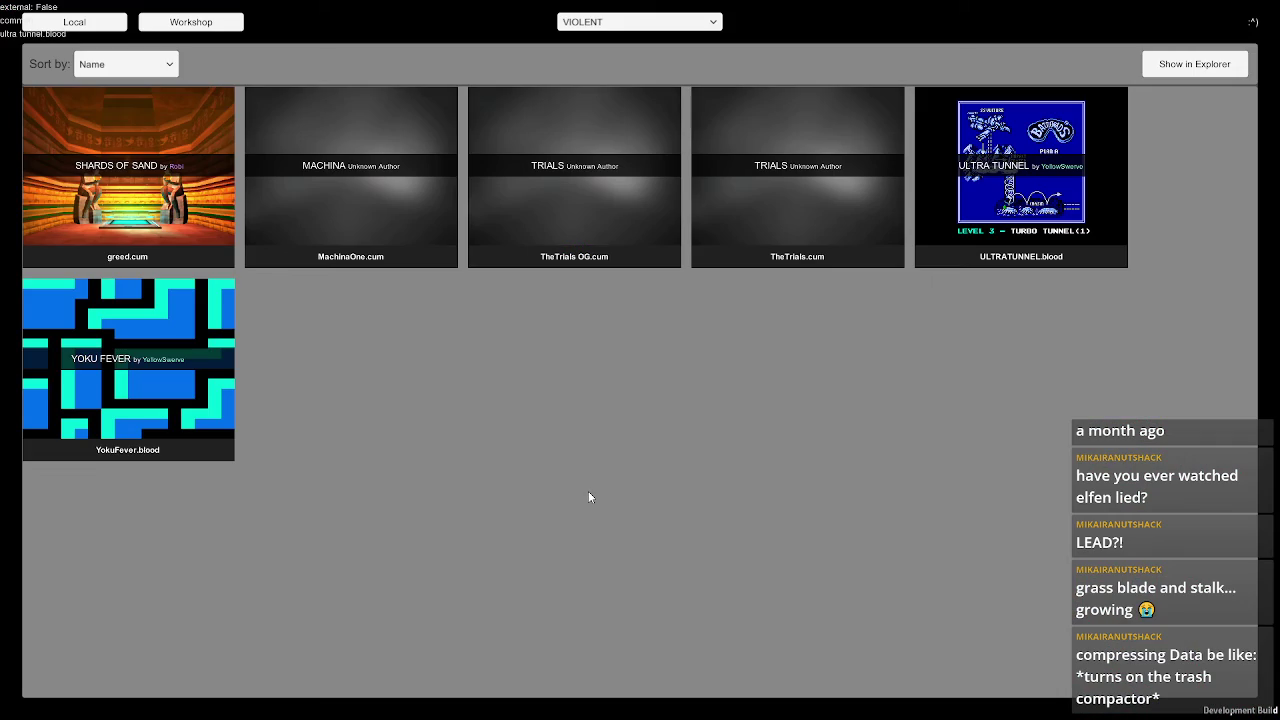
key("alt+Tab")
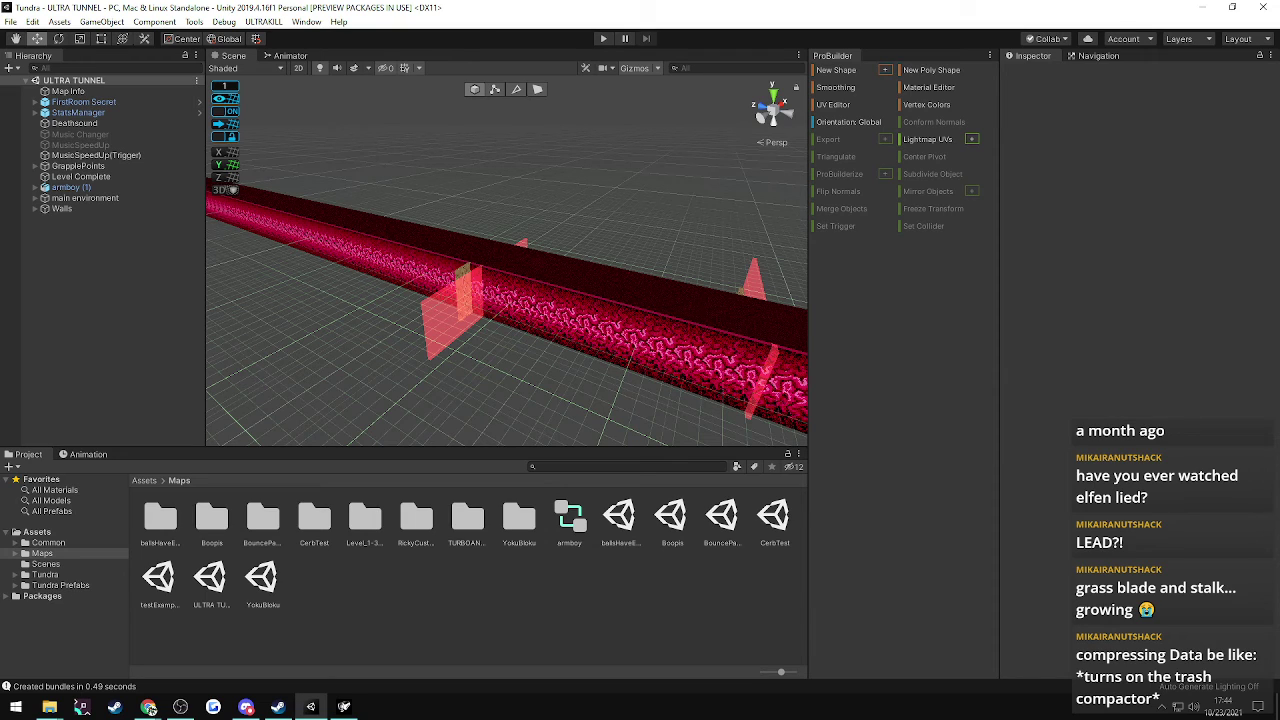
- Try adding a 20 by 20 by 1 ProBuilder cube beside the tunnel, and delete it
key("d")
right_click_drag(612, 220, 850, 250)
key("w")
left_click(510, 295)
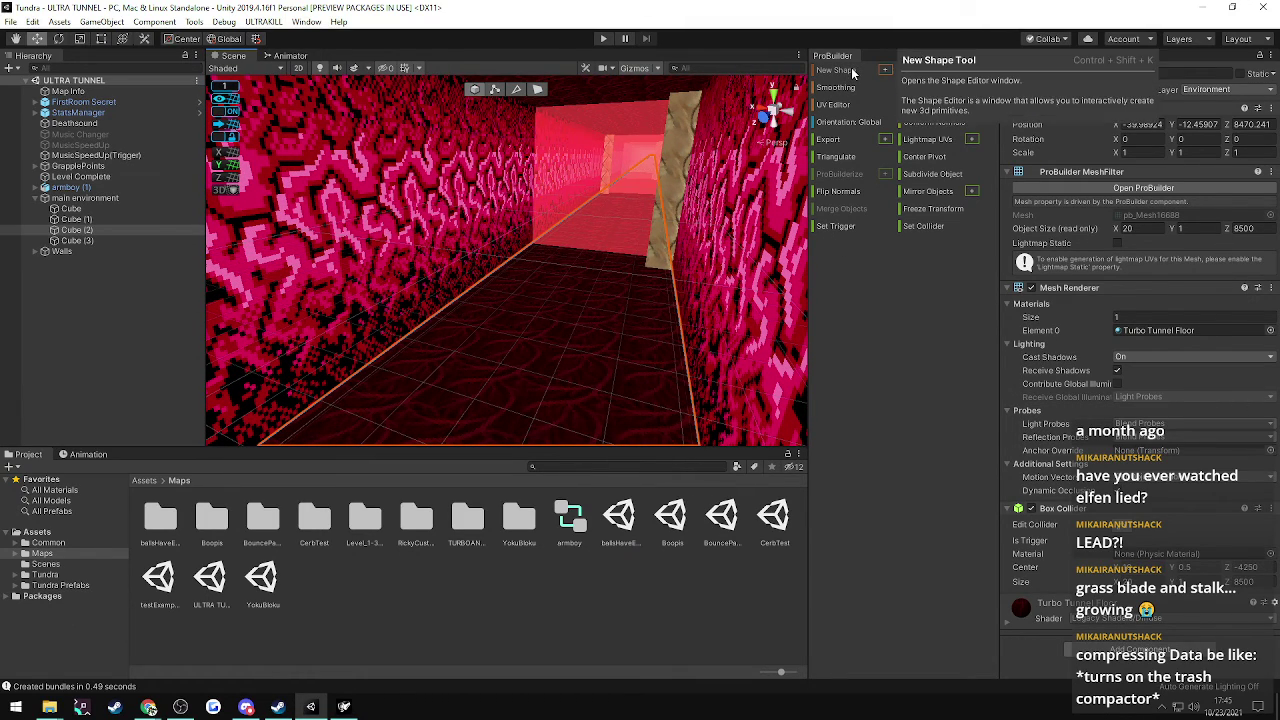
key("d")
right_click_drag(590, 213, 690, 235)
left_click(890, 70)
left_click(888, 70)
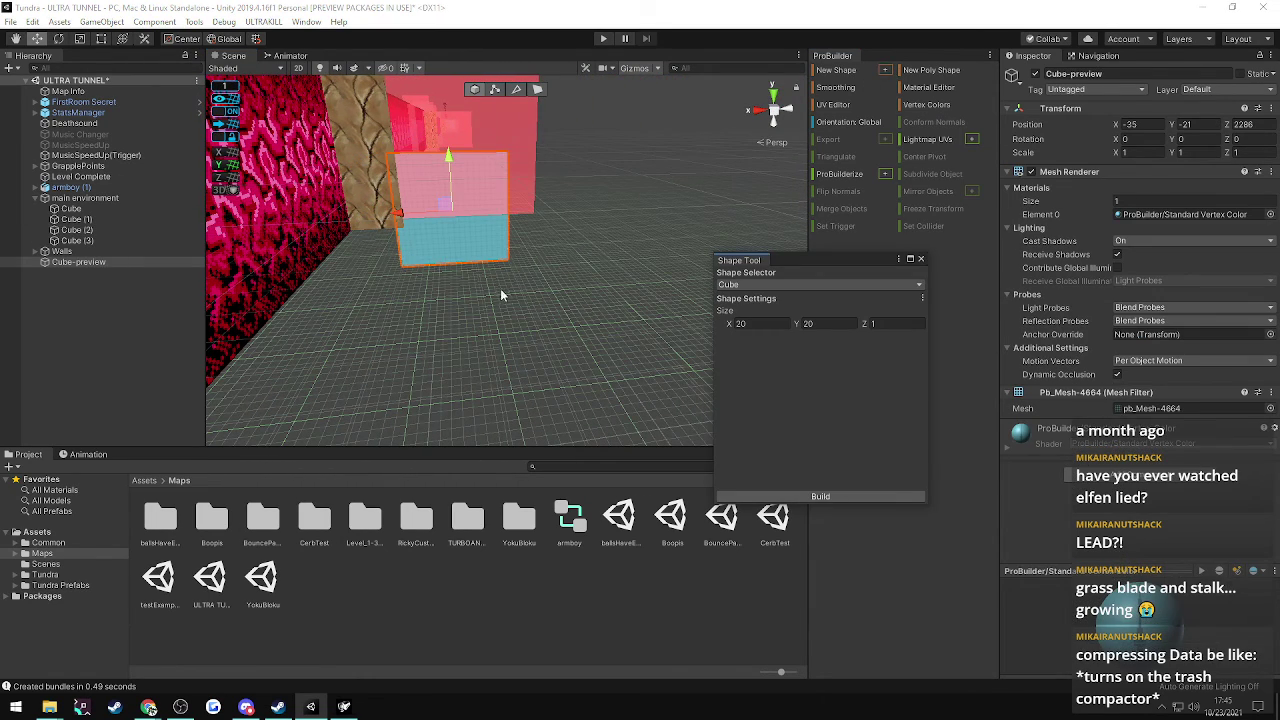
left_click(817, 496)
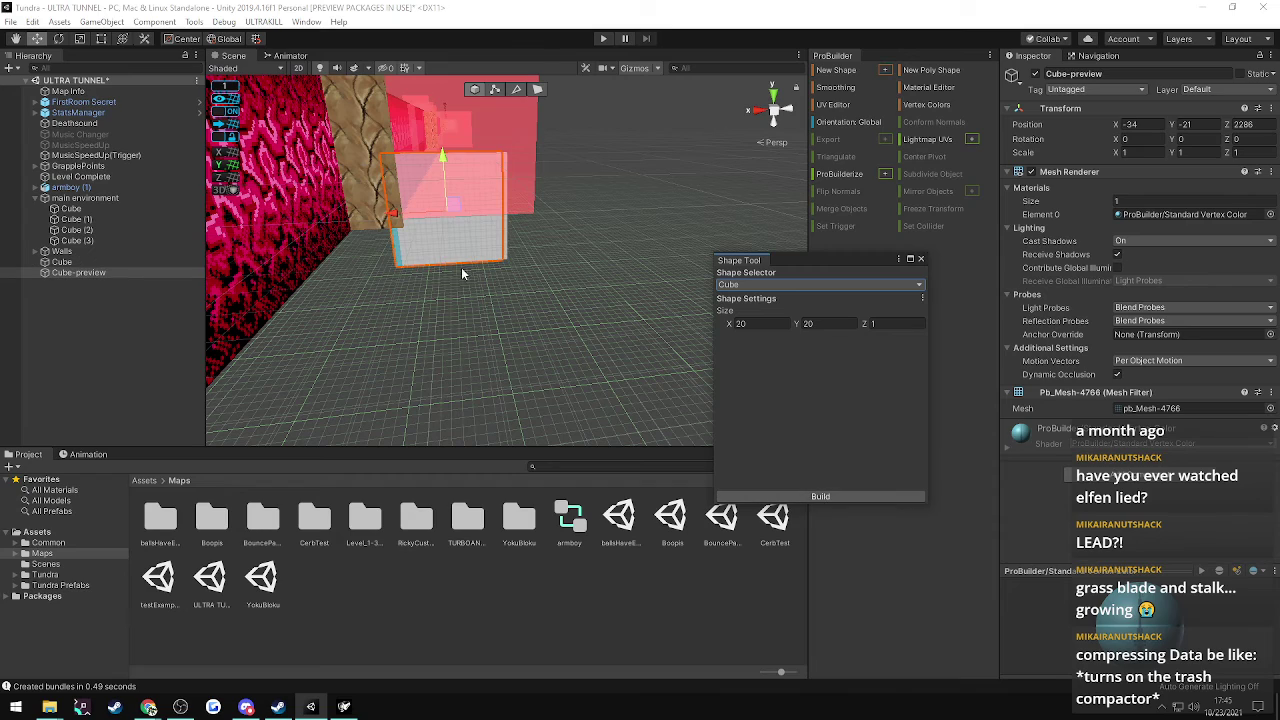
left_click(921, 260)
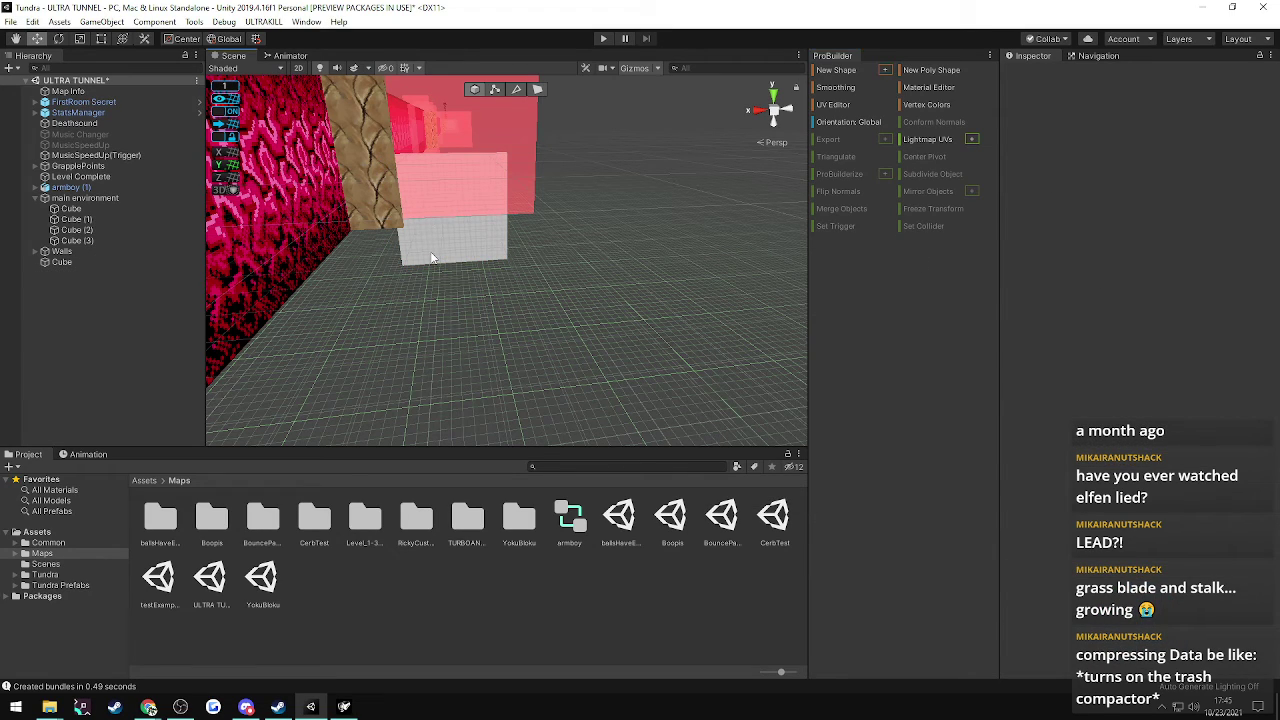
left_click_drag(411, 214, 706, 264)
right_click_drag(664, 238, 869, 335)
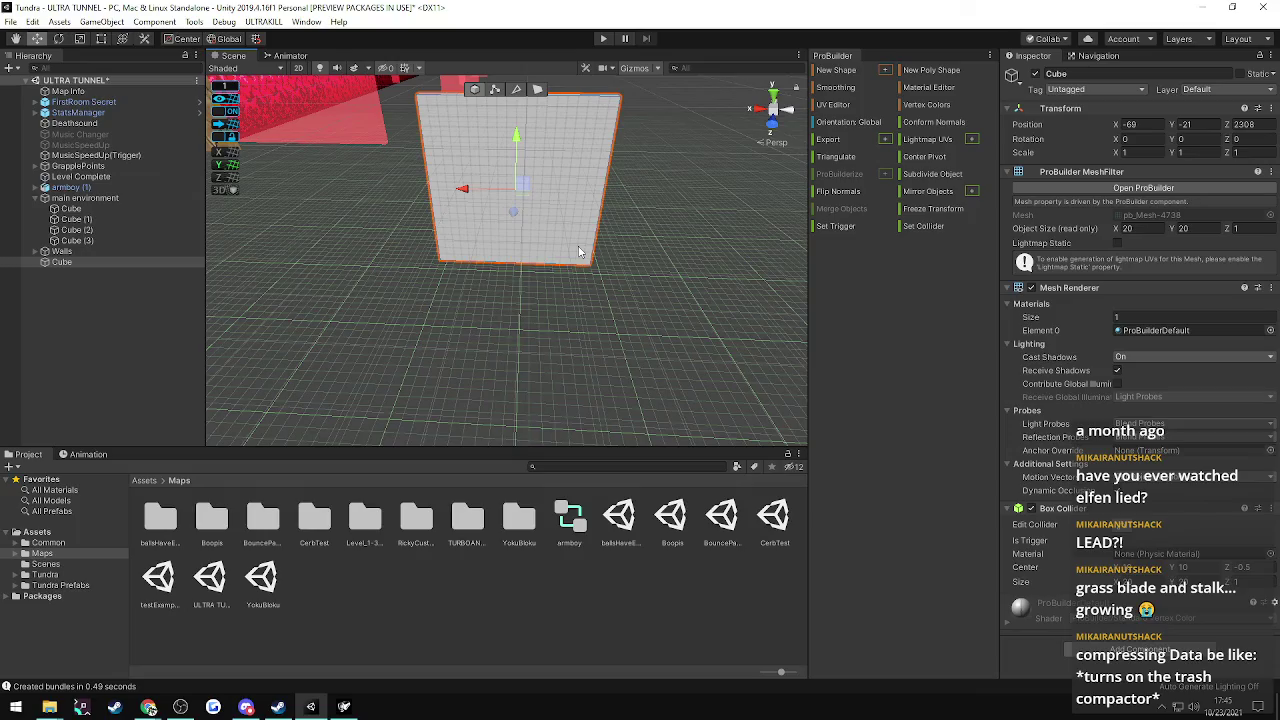
key("Delete")
right_click_drag(447, 323, 548, 420)
key("w")
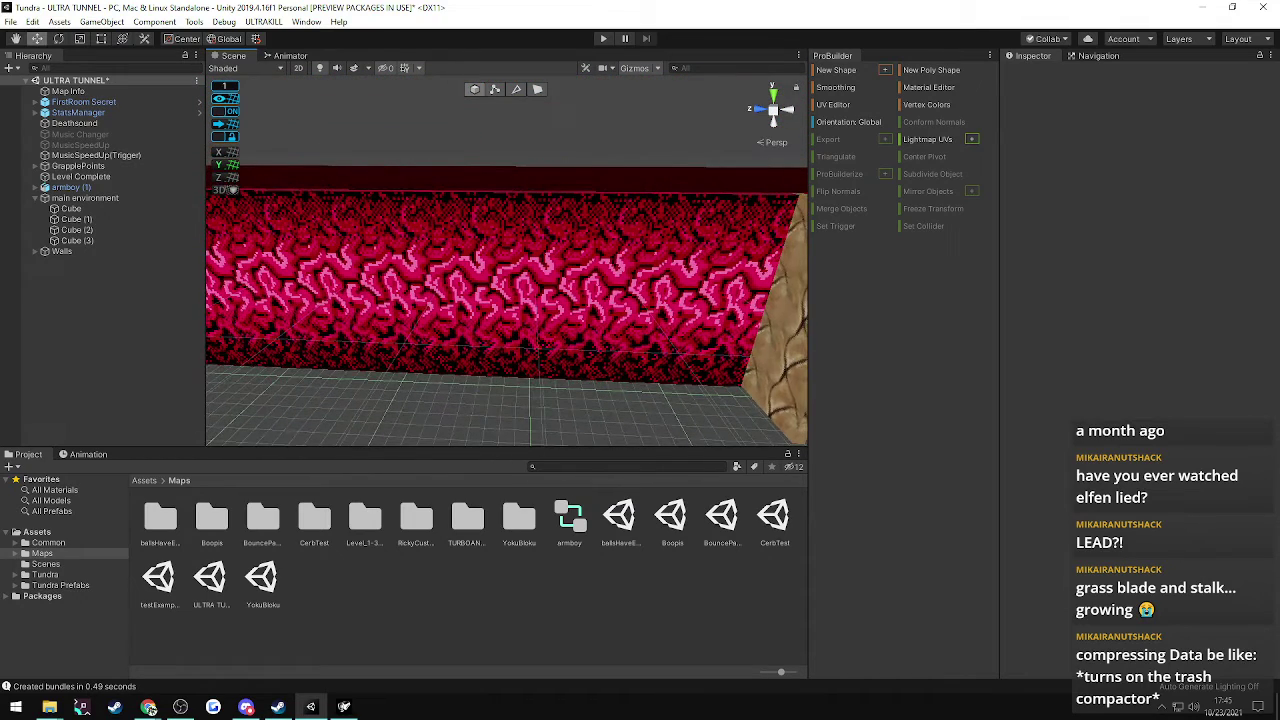
left_click(148, 707)
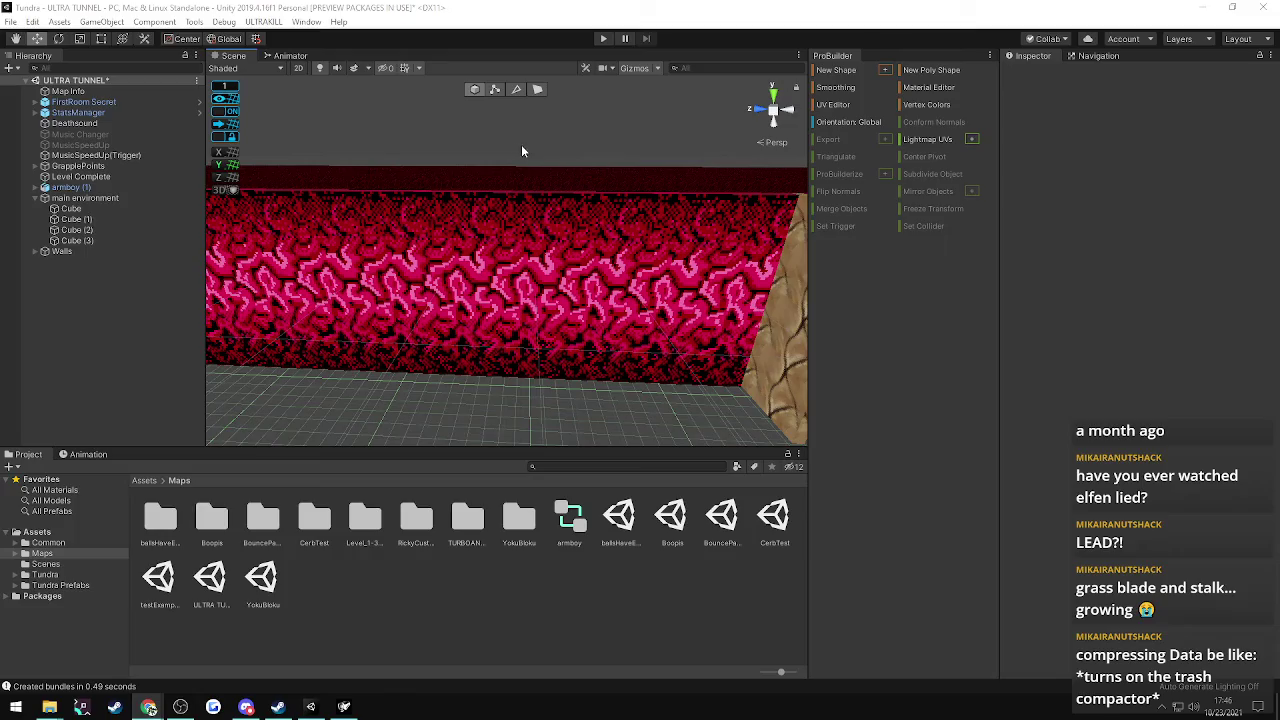
- Try duplicating wall (20), the parent of the passingTheWall trigger, in the Walls group
right_click_drag(572, 154, 668, 154)
right_click_drag(560, 149, 608, 266)
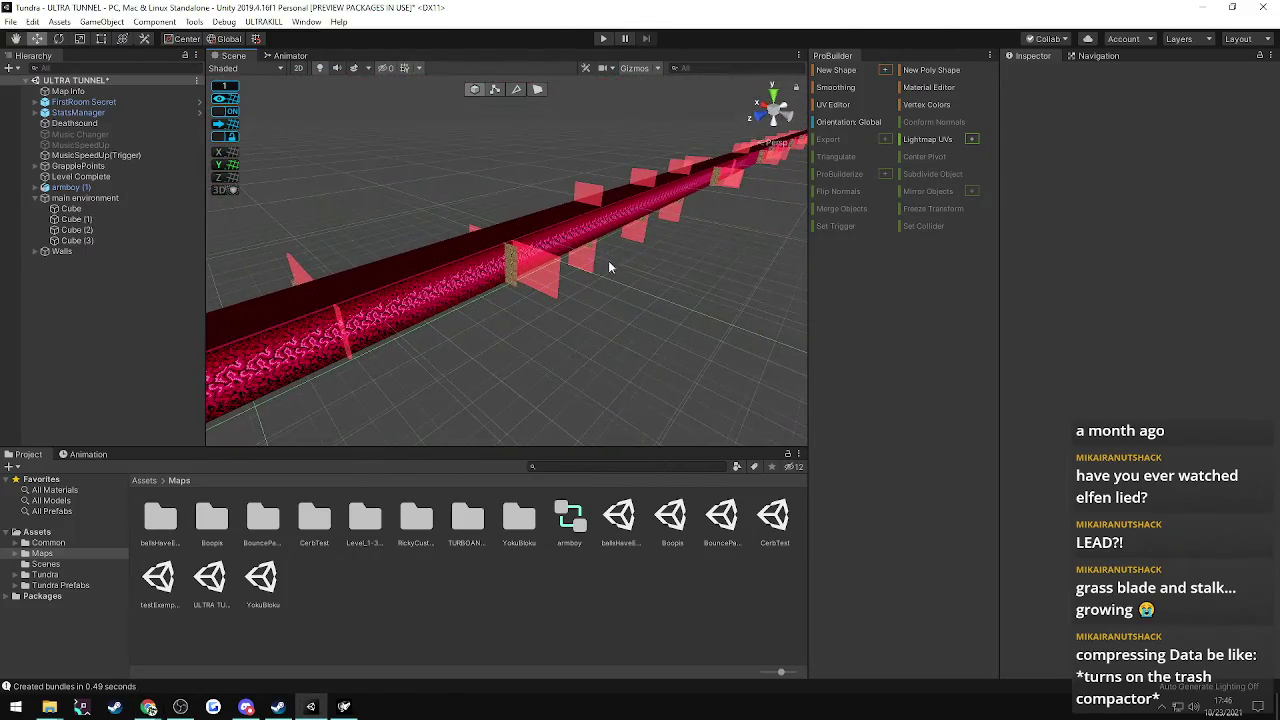
left_click(587, 200)
scroll(183, 287, "down", 2)
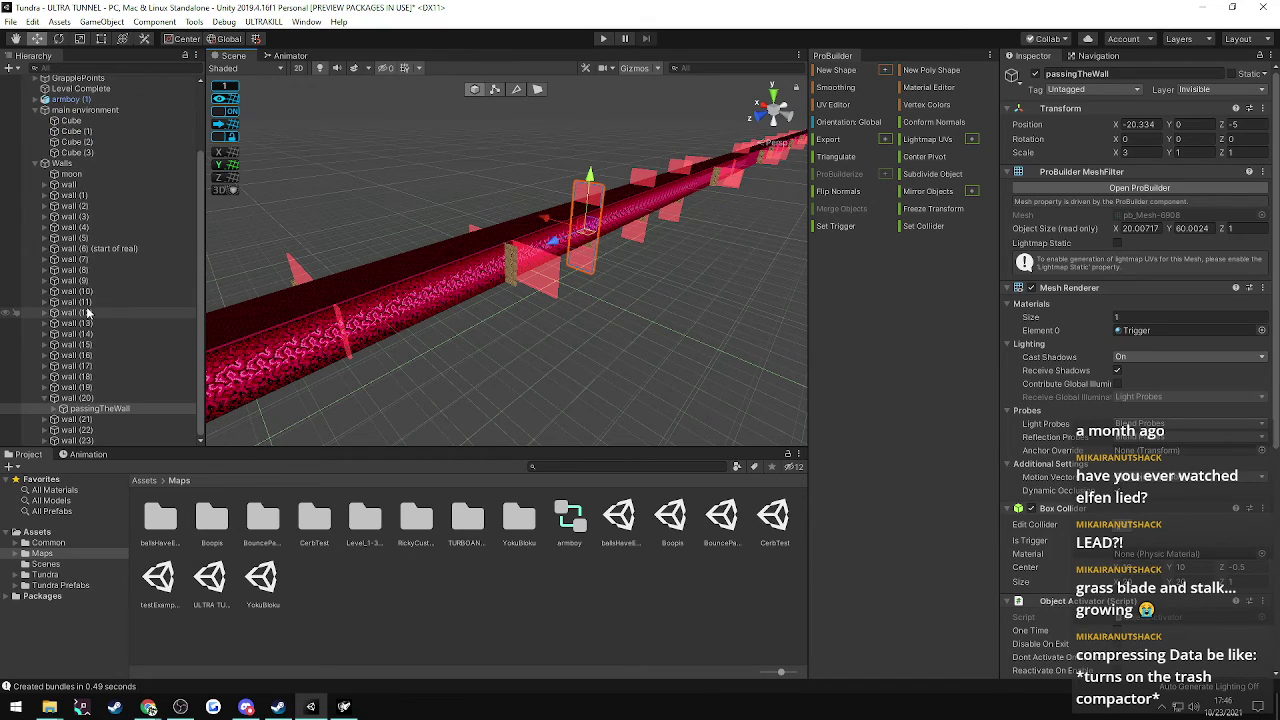
left_click(64, 397)
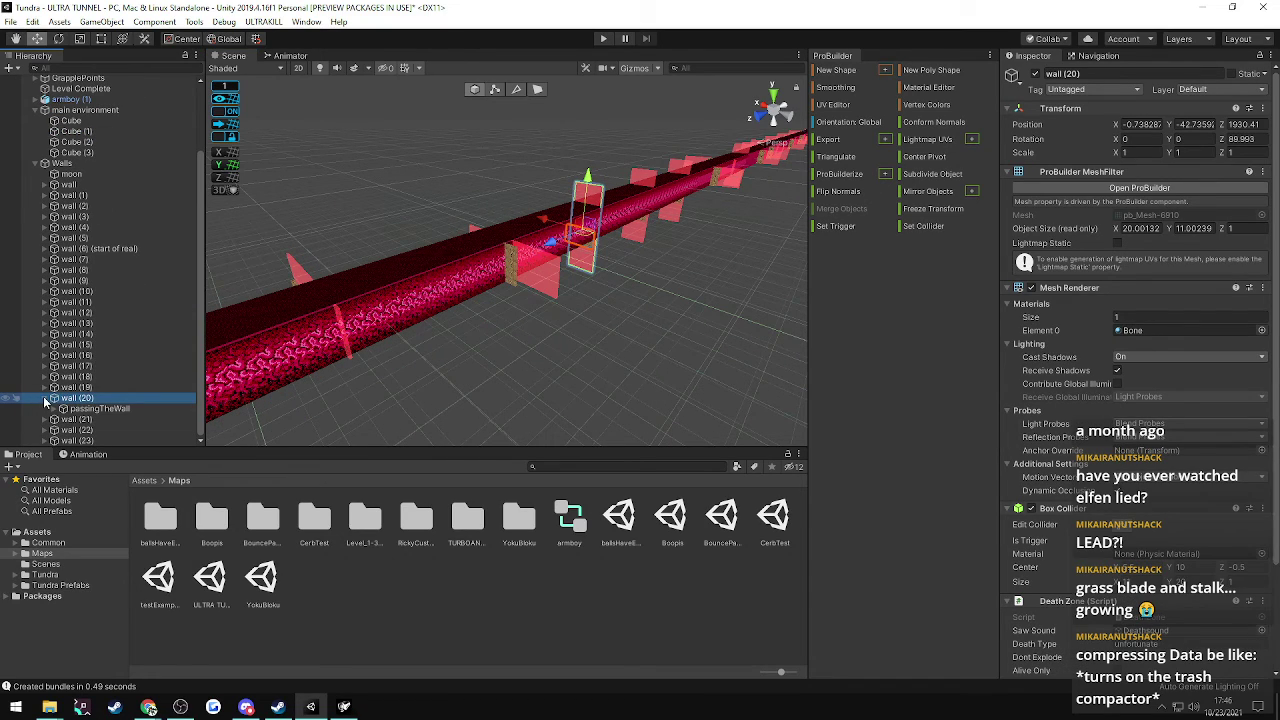
left_click(50, 398)
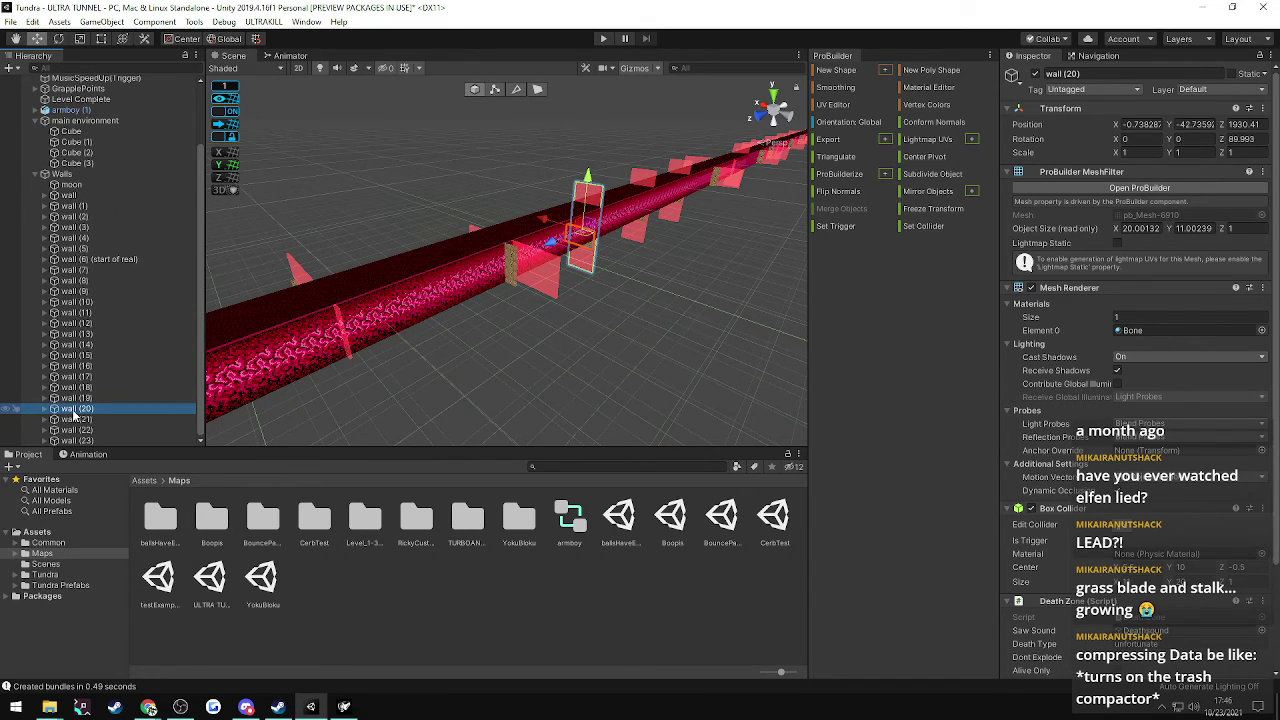
left_click(74, 410)
key("ctrl+d")
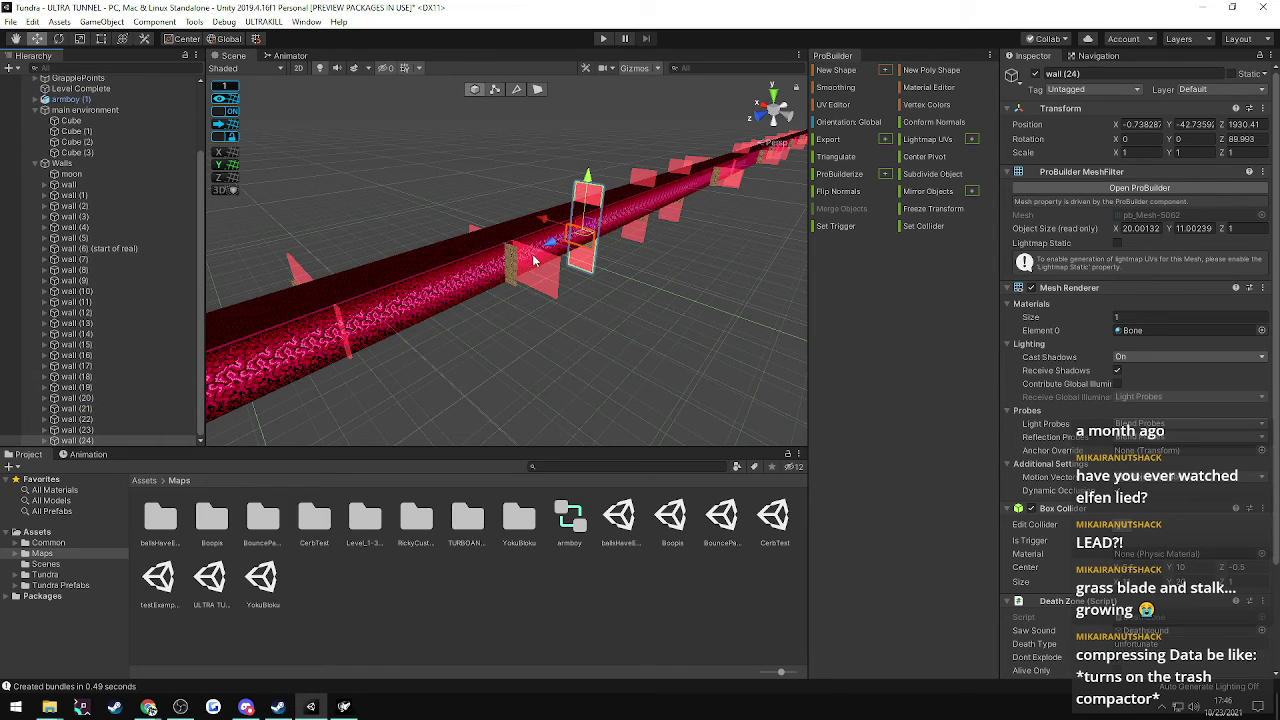
- Move the wall (20) copy along the tunnel beyond wall (23) and set its Z position to 2400
left_click_drag(550, 242, 377, 310)
right_click_drag(377, 310, 300, 308)
left_click_drag(540, 297, 403, 306)
right_click_drag(403, 306, 335, 333)
left_click(78, 431)
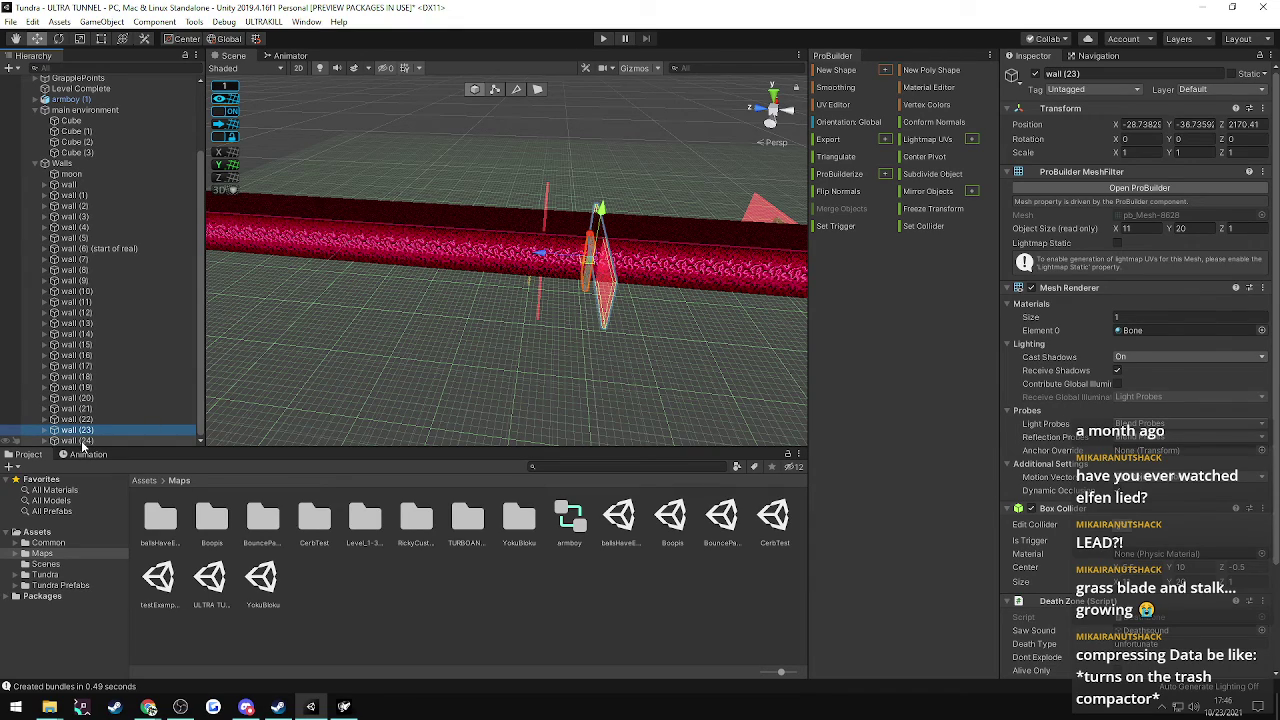
left_click(82, 441)
left_click_drag(483, 258, 17, 245)
left_click(1241, 125)
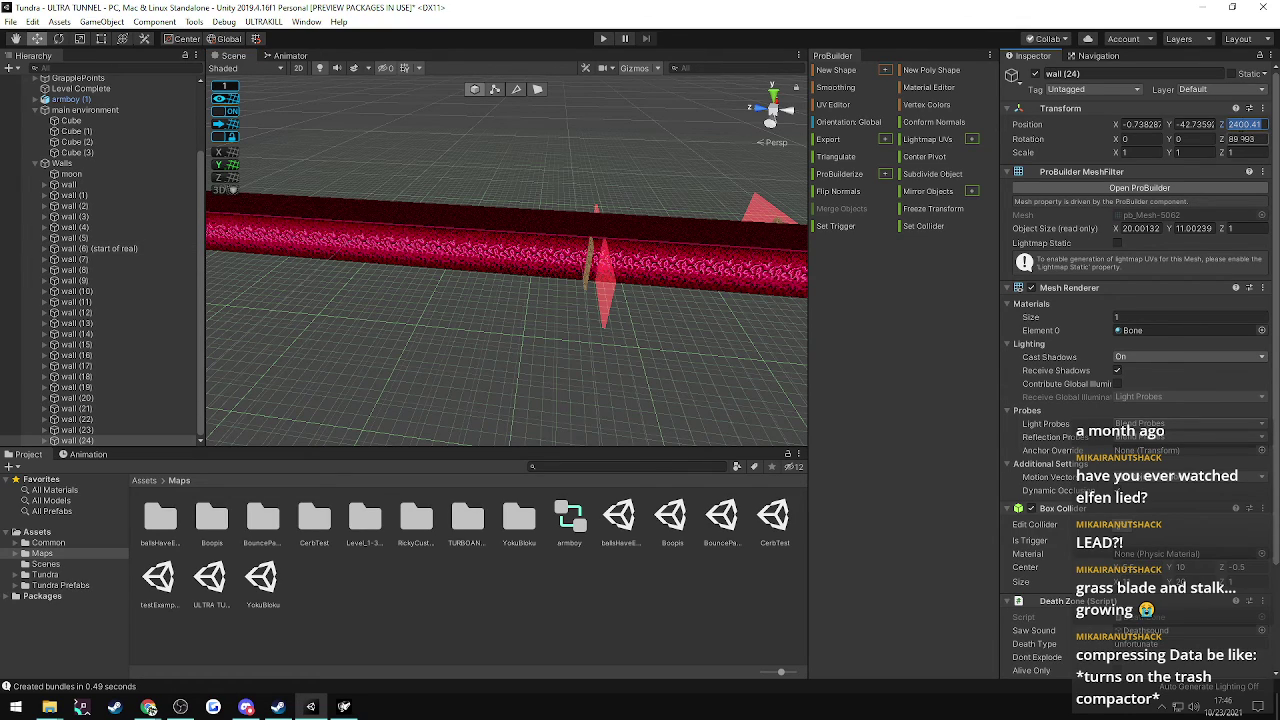
type("2400")
right_click_drag(680, 158, 680, 185)
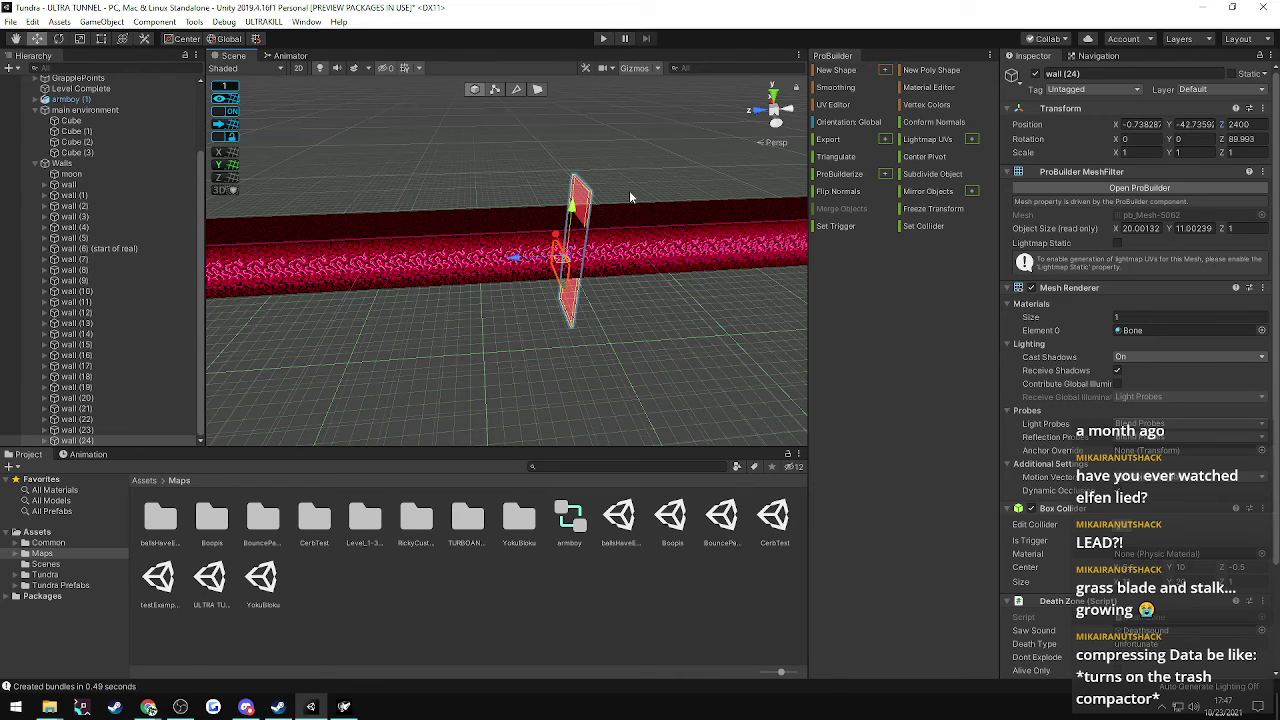
- Examine the spacing between the copied wall and the preceding walls from several angles along the tunnel
right_click_drag(629, 197, 99, 171)
key("w")
key("e")
key("d")
key("q")
key("a")
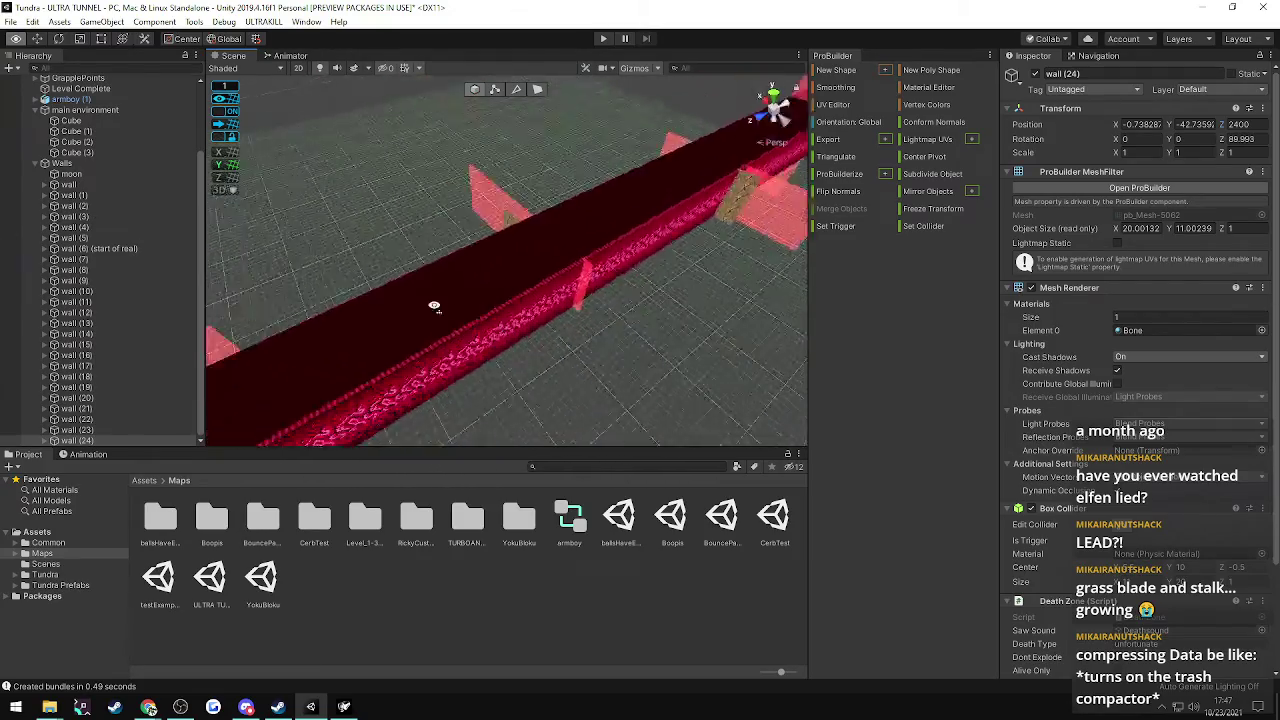
right_click_drag(34, 247, 31, 246)
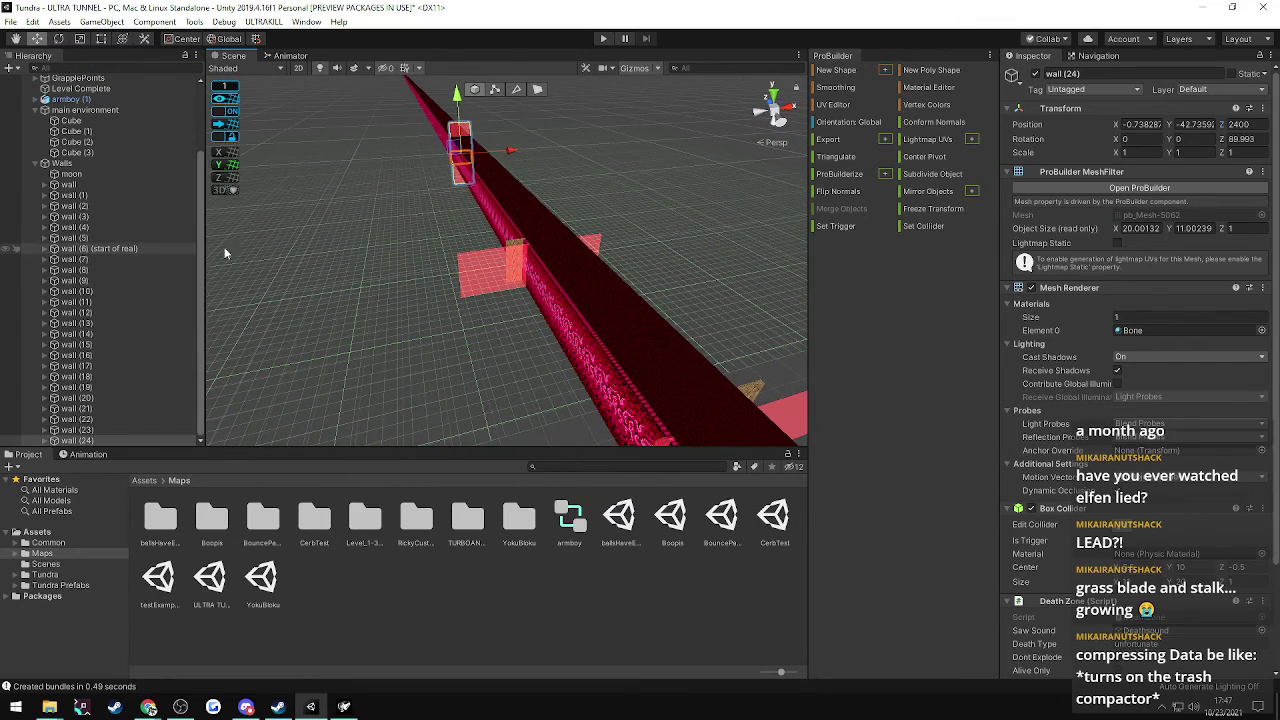
right_click_drag(323, 264, 493, 280)
- Try duplicating wall (22), and undo both this copy and the earlier copy of wall (20)
double_click(91, 429)
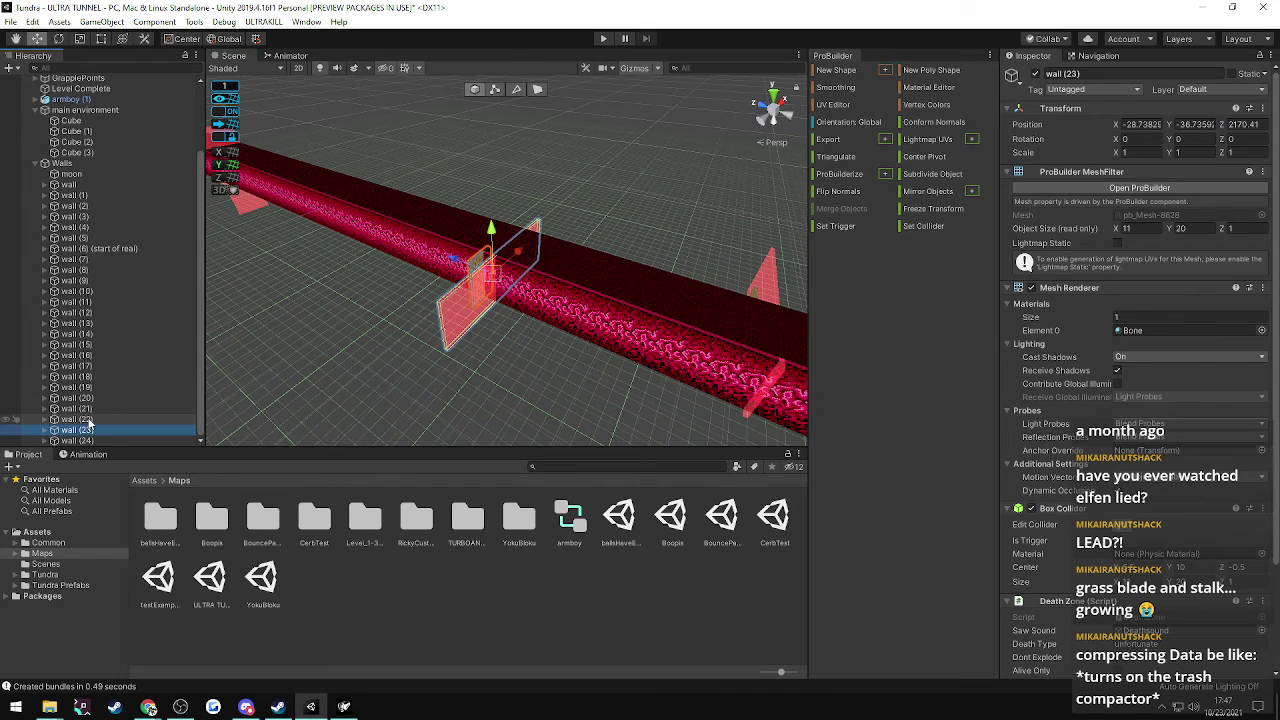
left_click(88, 419, "ctrl")
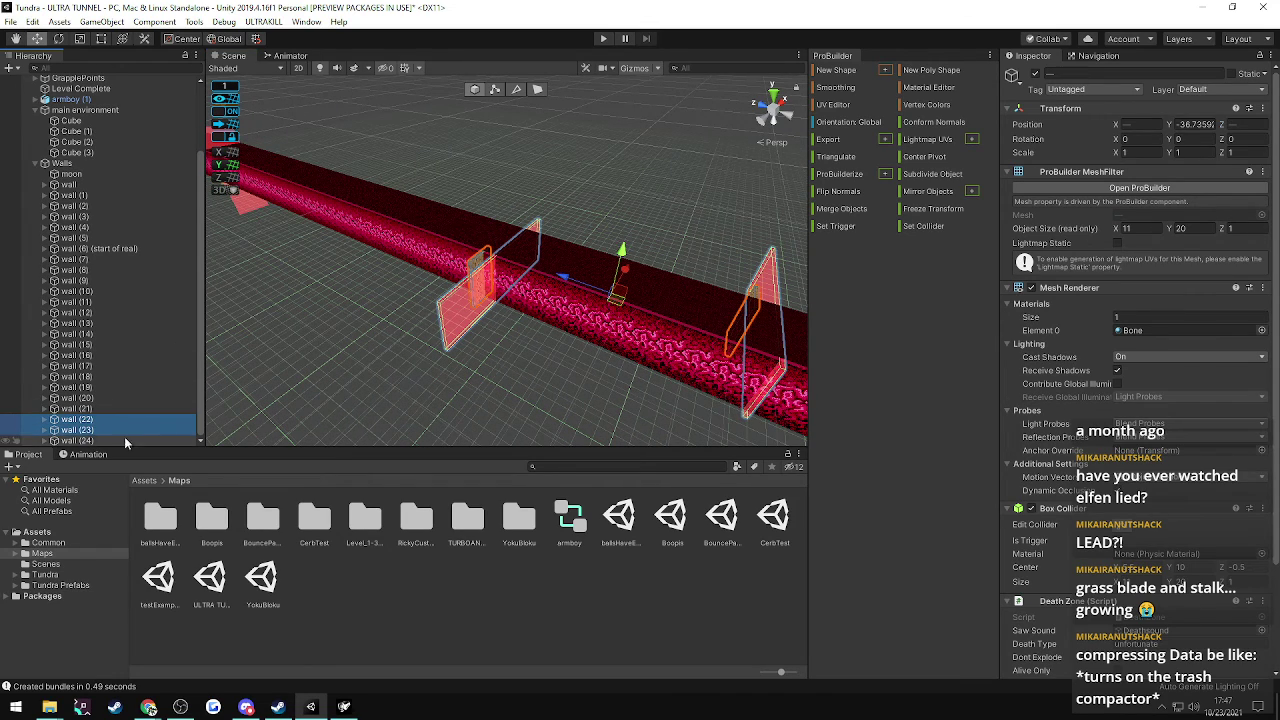
left_click(74, 419, "ctrl")
left_click(70, 422)
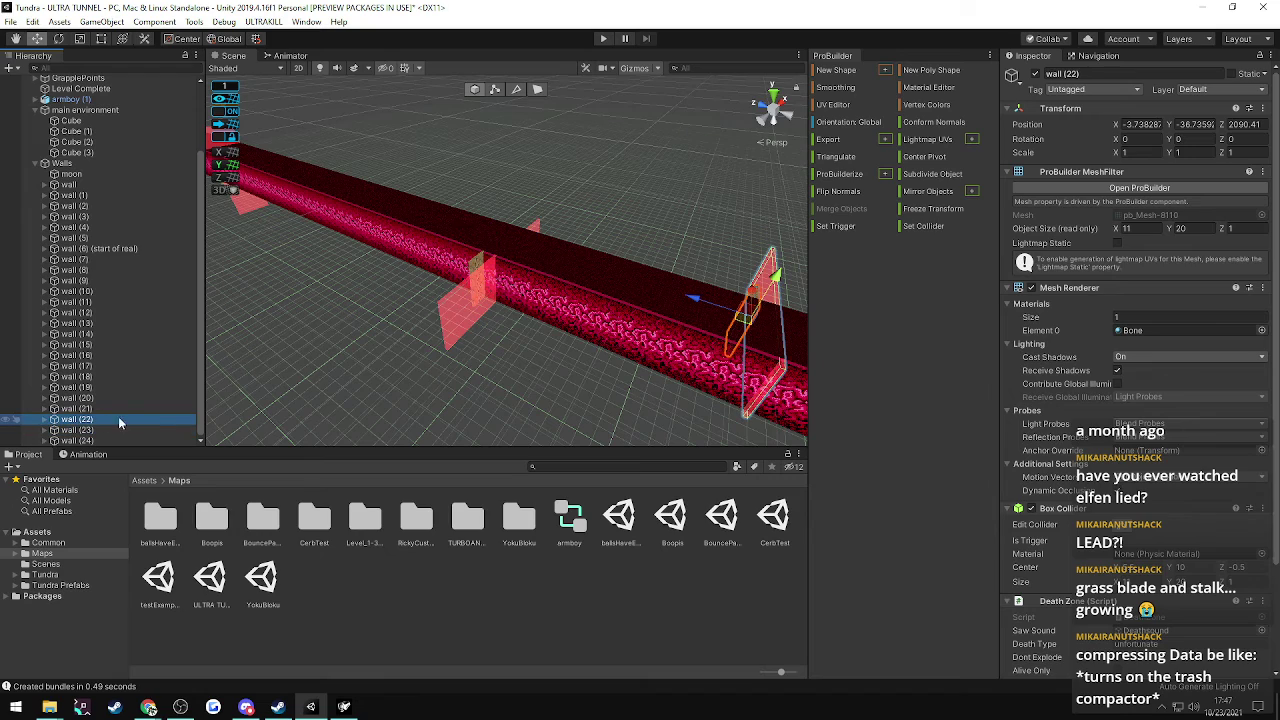
key("ctrl+d")
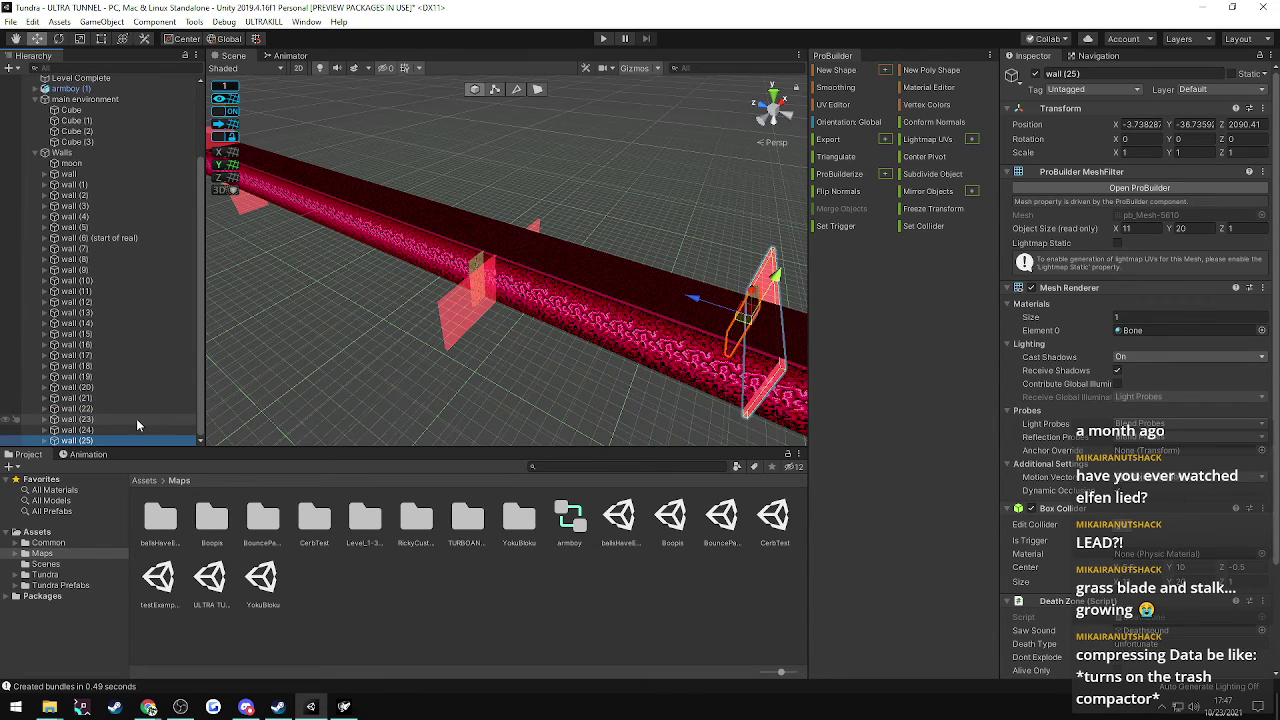
left_click(88, 430)
key("Up")
key("Up")
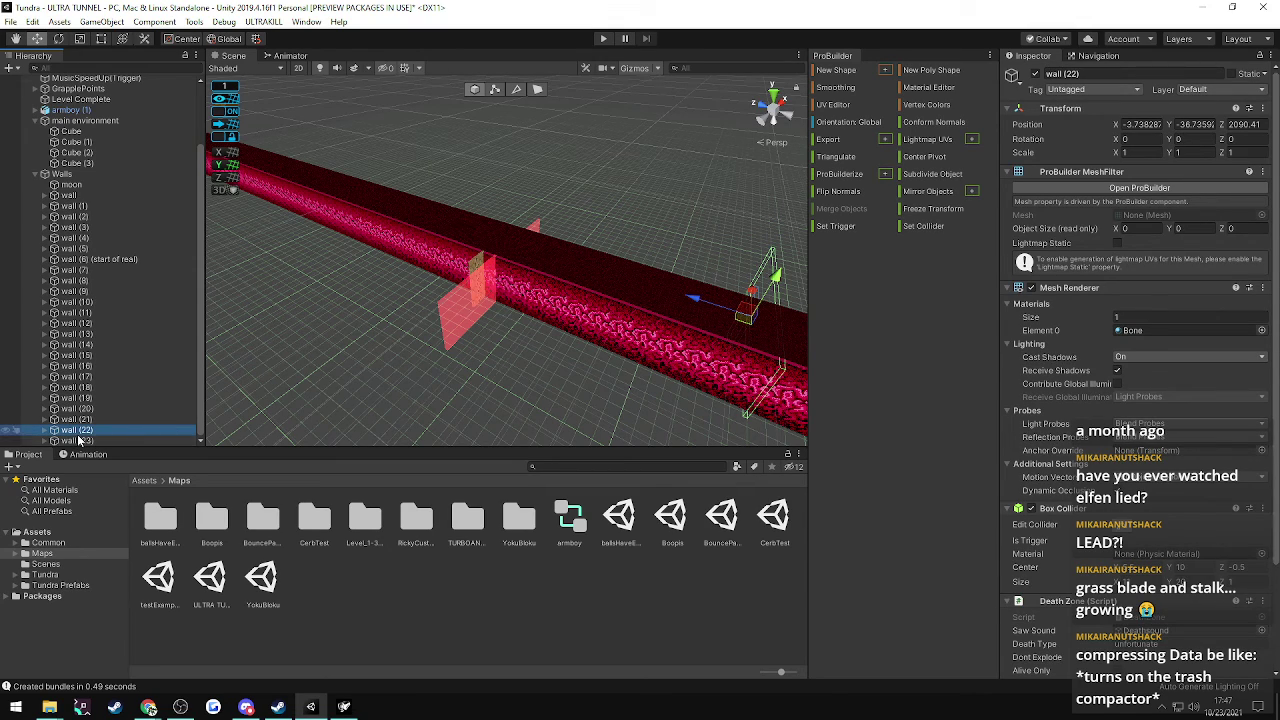
- Duplicate wall (22) and move the copy along the tunnel past wall (23) to Z position 2250.41
key("Down")
key("Down")
left_click_drag(530, 285, 1139, 191)
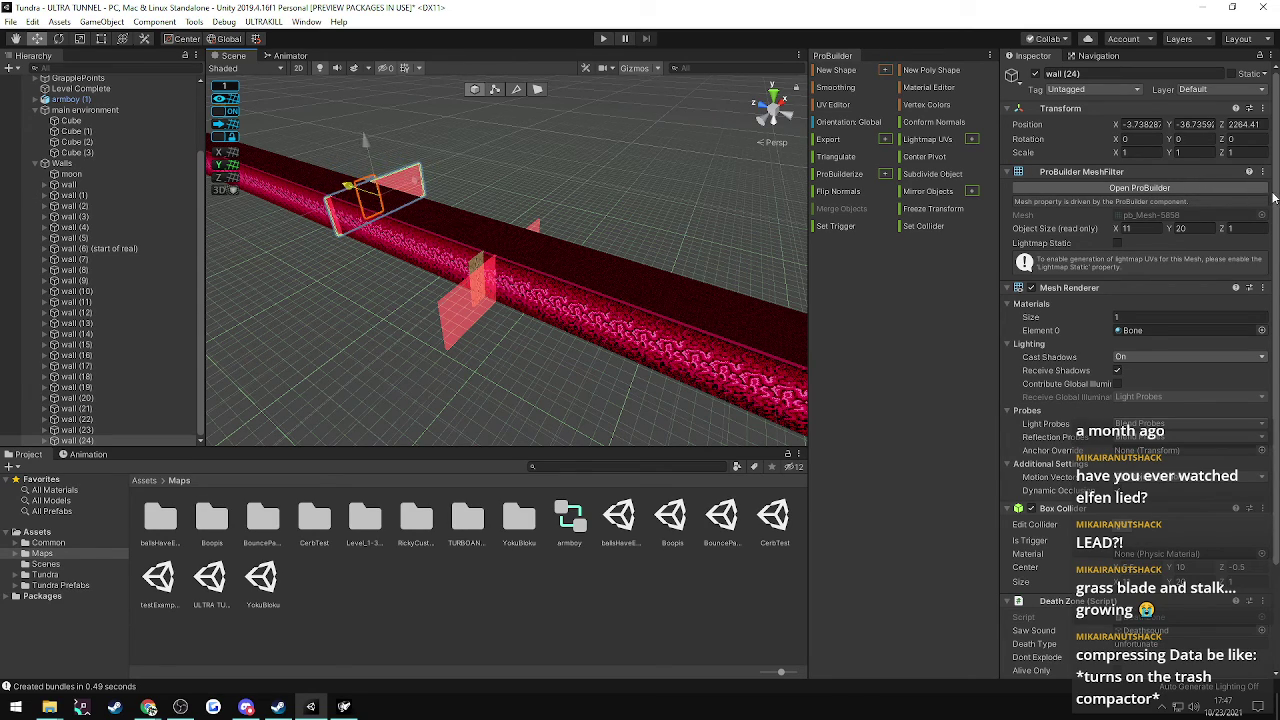
left_click_drag(65, 198, 62, 197)
- Compare the new wall's spacing with wall (23) and move it farther along the tunnel to Z position 2300.41
right_click_drag(335, 284, 573, 275)
key("w")
key("s")
key("s")
left_click(80, 430)
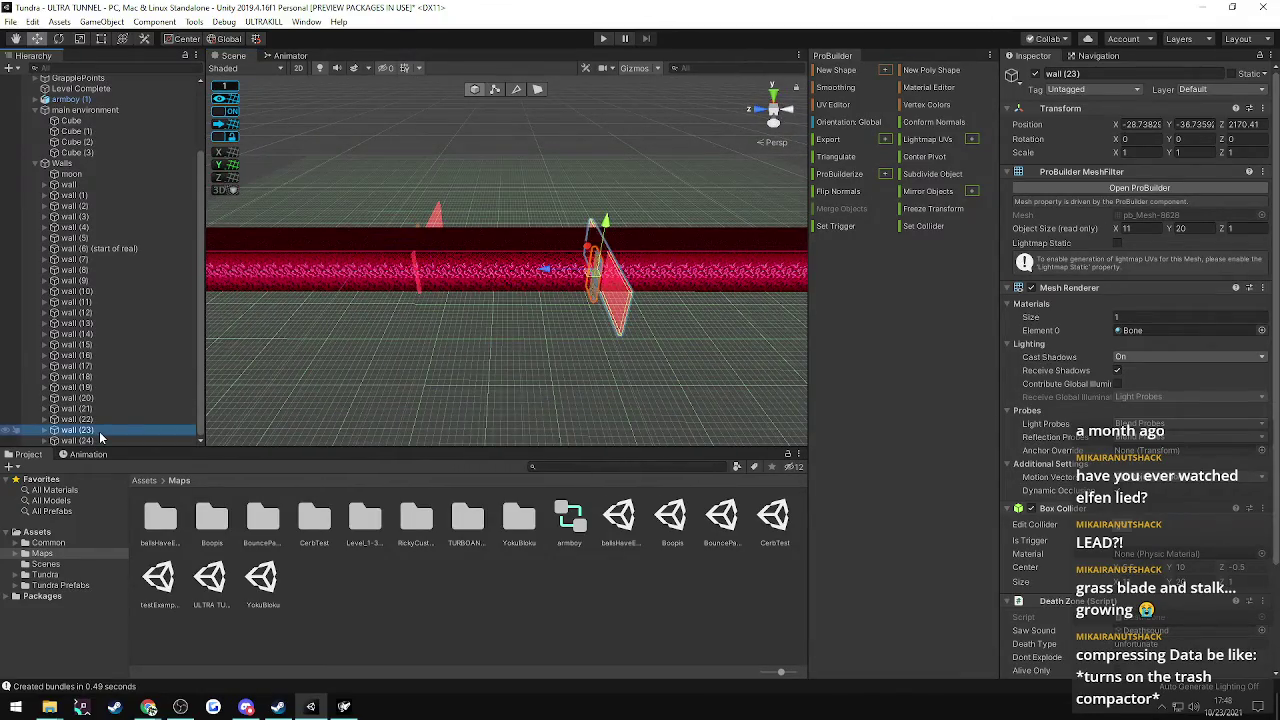
double_click(87, 440)
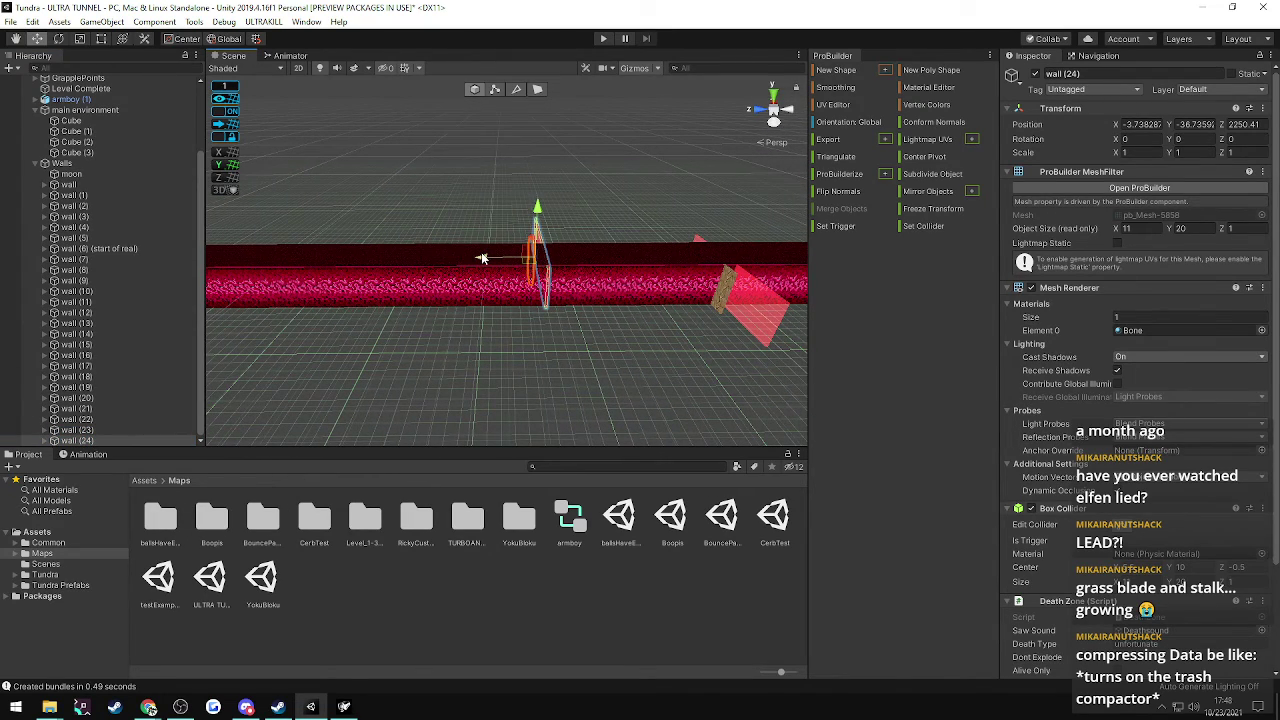
left_click_drag(482, 259, 383, 259)
- Duplicate wall (23) and set the copy's Z position to 2300
right_click_drag(578, 276, 667, 263)
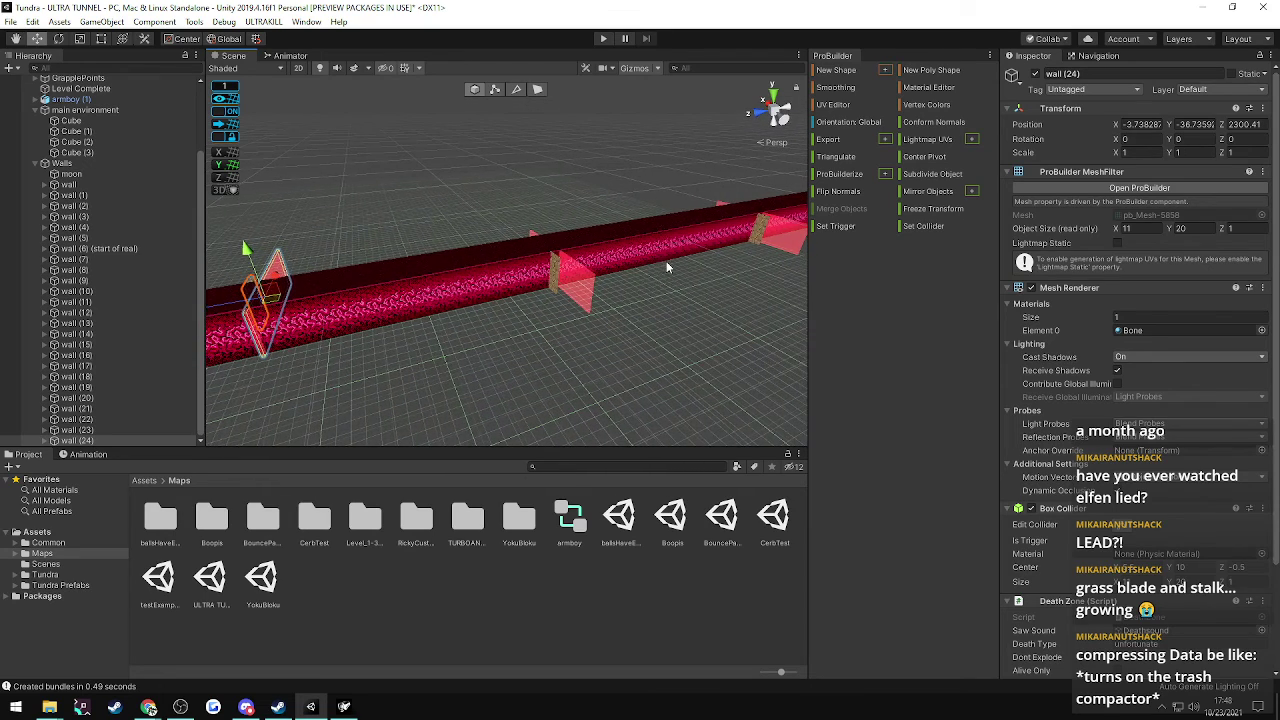
left_click(82, 429)
key("ctrl+d")
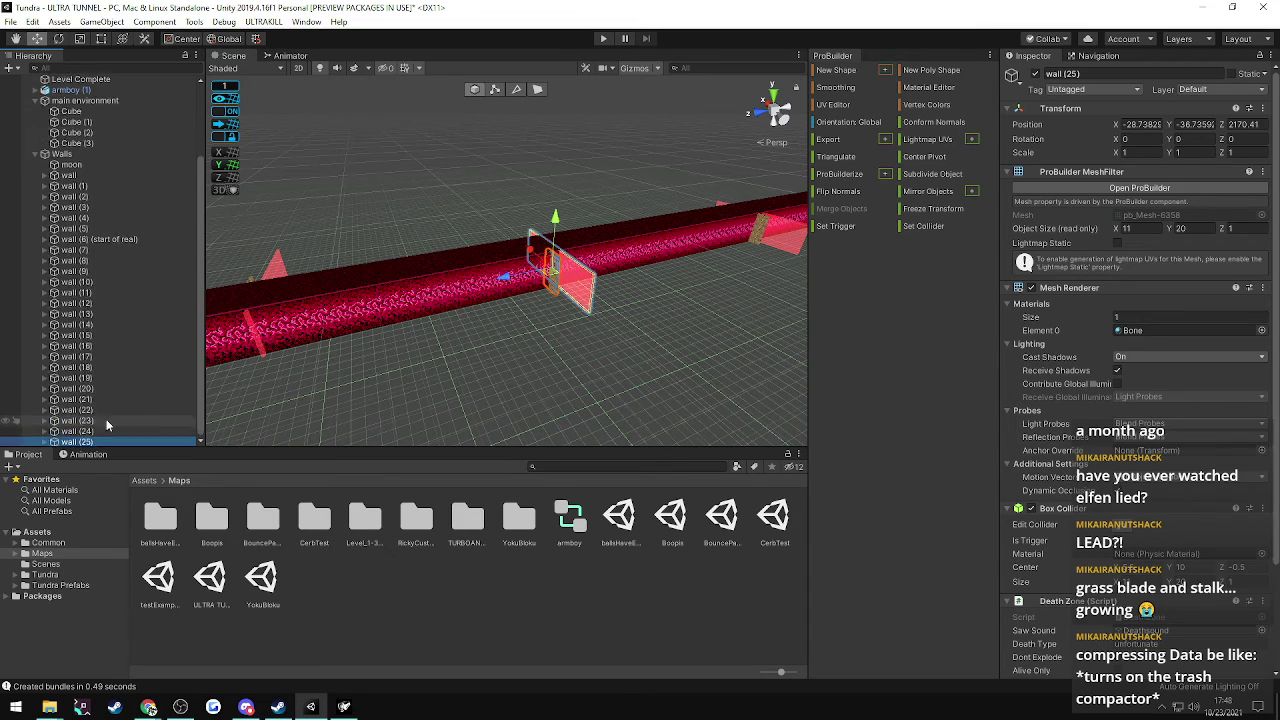
left_click(1257, 125)
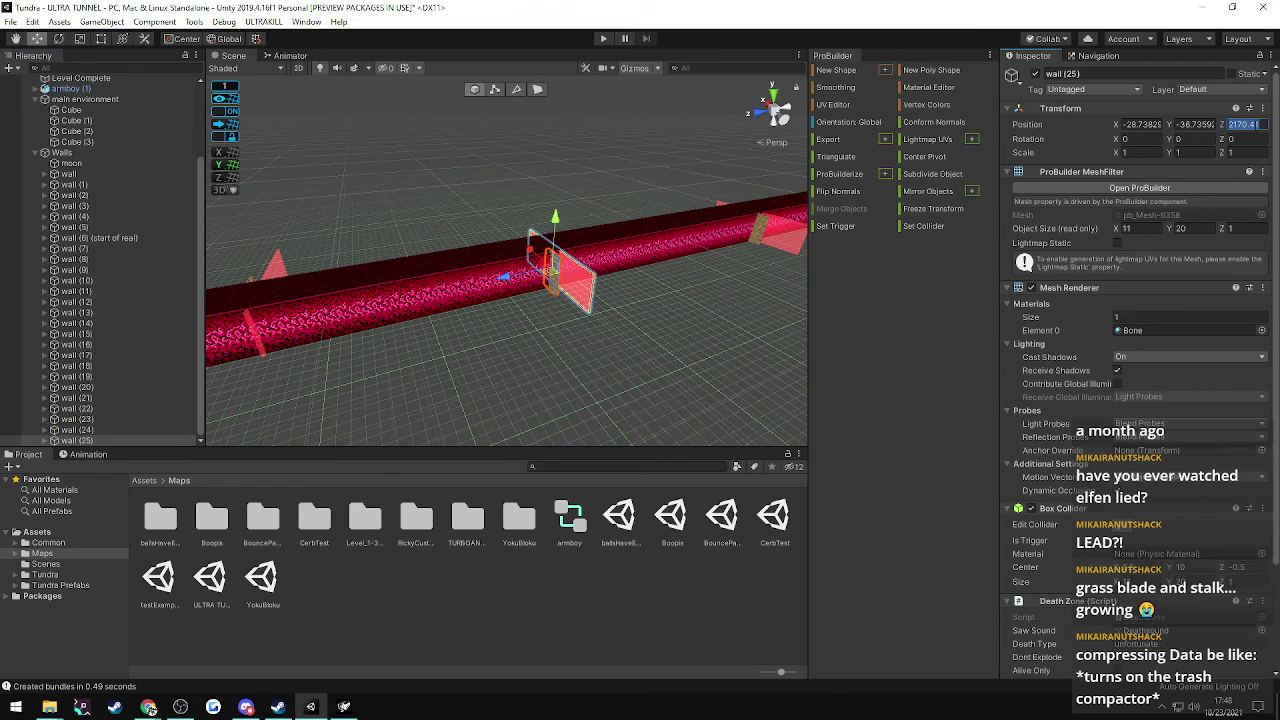
type("2300")
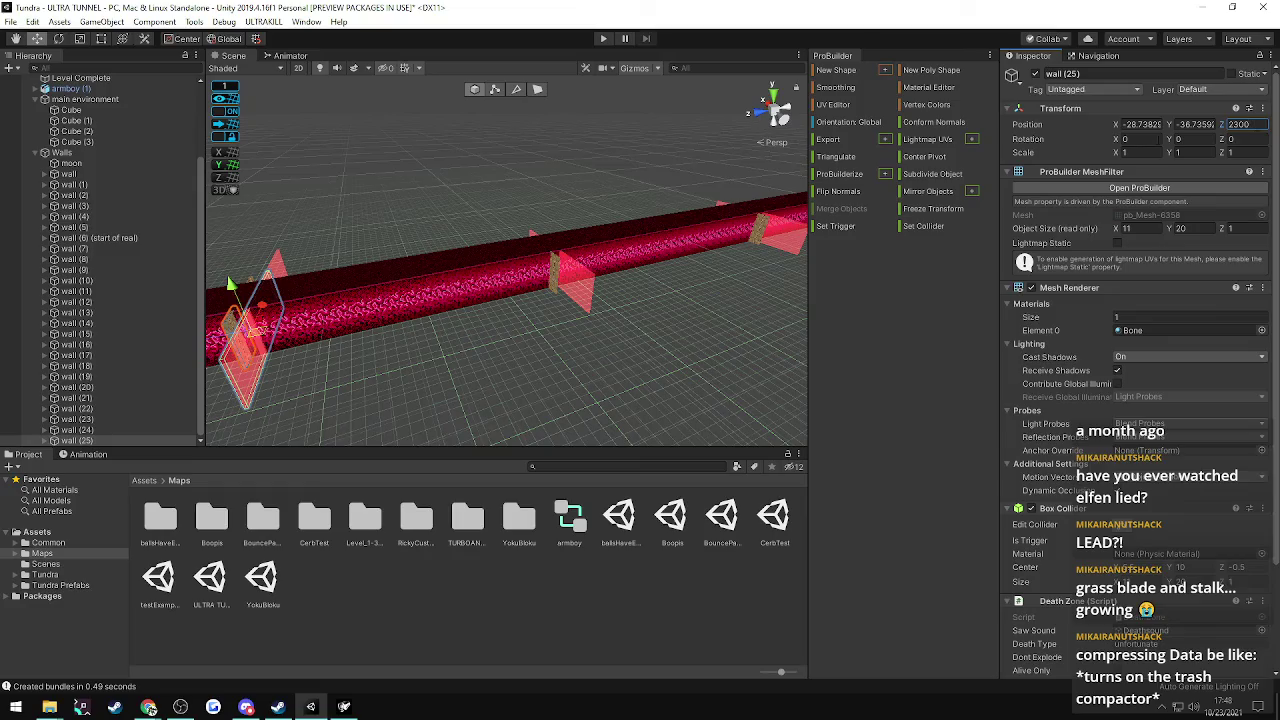
right_click_drag(482, 247, 56, 184)
left_click(435, 218)
key("w")
key("w")
key("s")
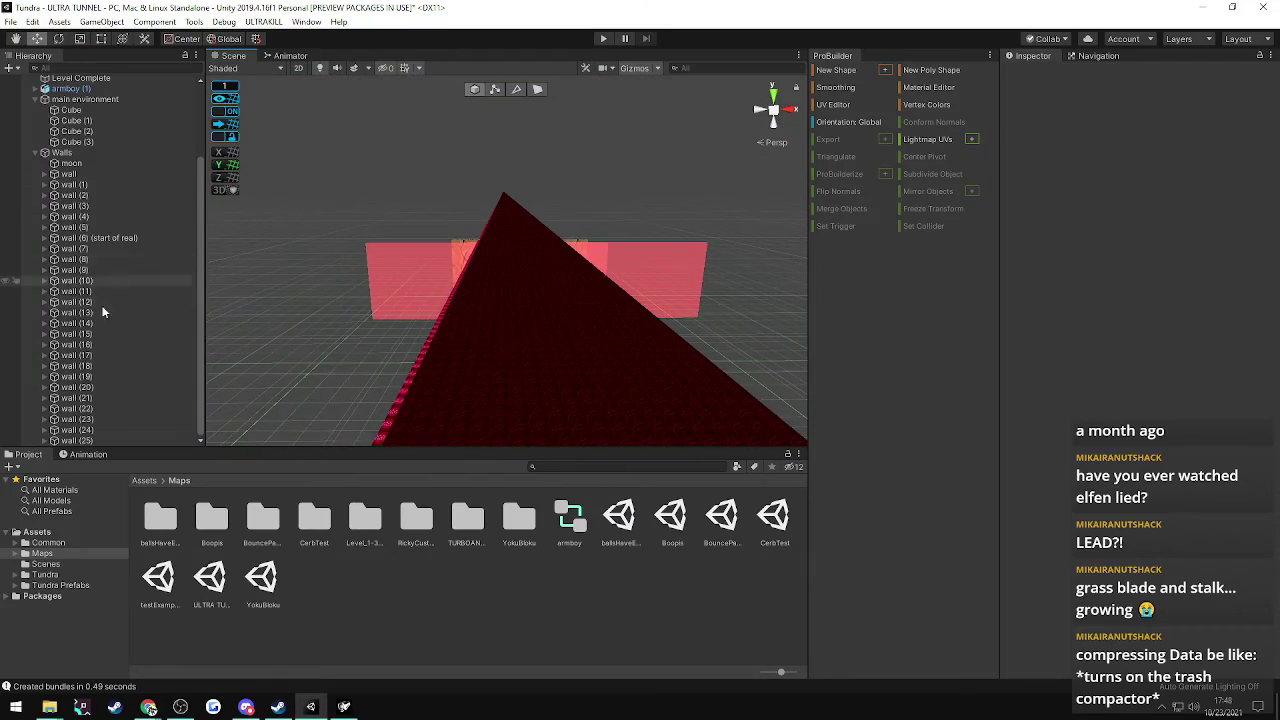
- Shift wall (24) one unit sideways inside the tunnel to X position about -4.738
left_click(77, 429)
key("f")
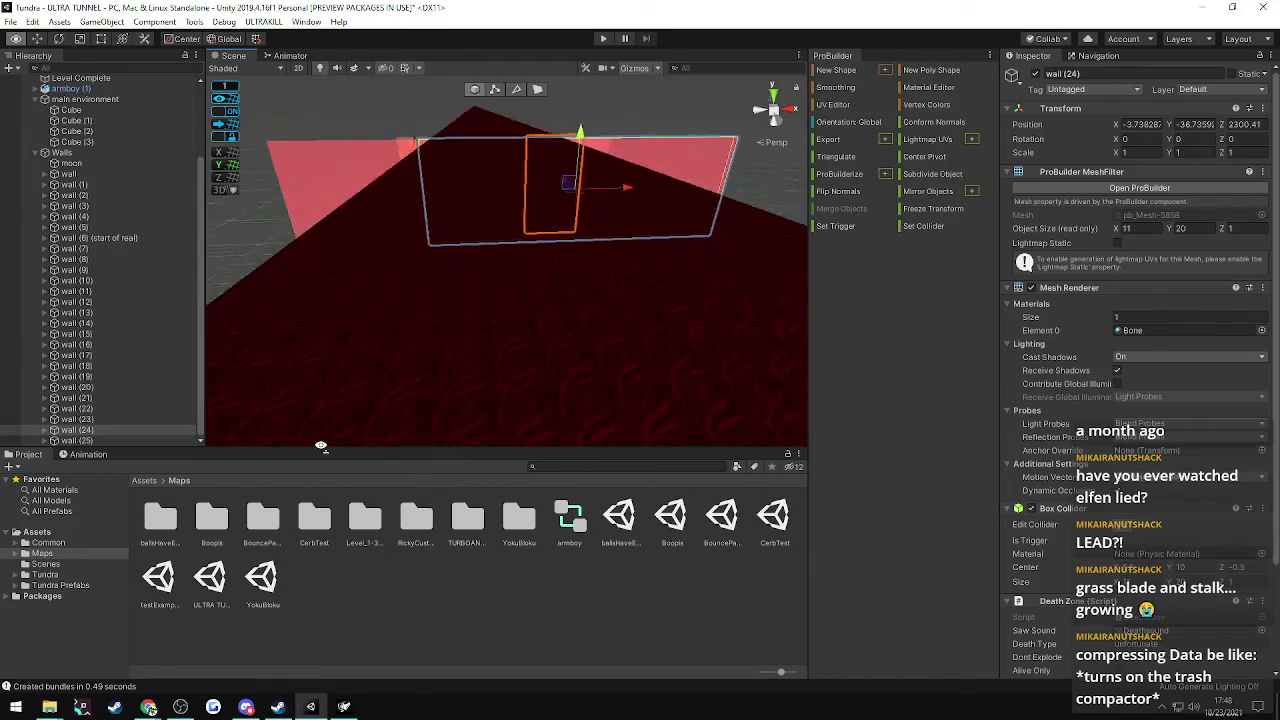
right_click_drag(321, 445, 288, 388)
key("w")
right_click_drag(543, 277, 581, 278)
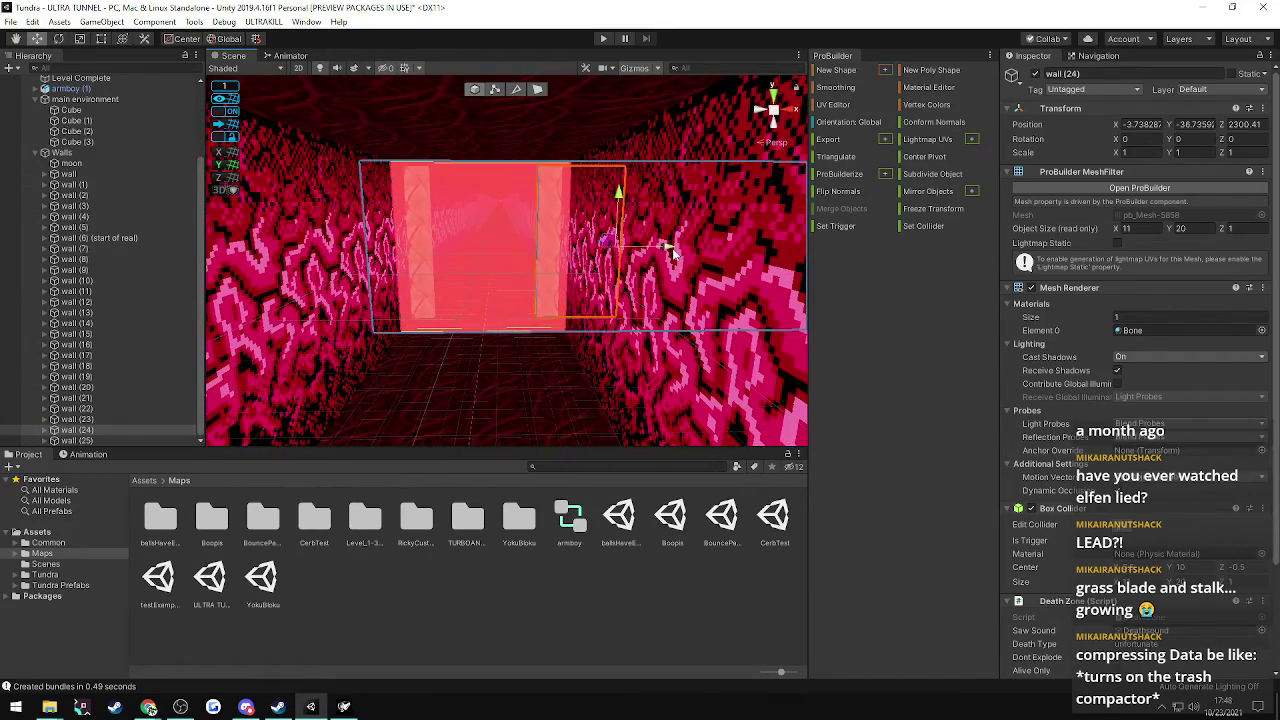
left_click_drag(672, 252, 660, 252, "ctrl")
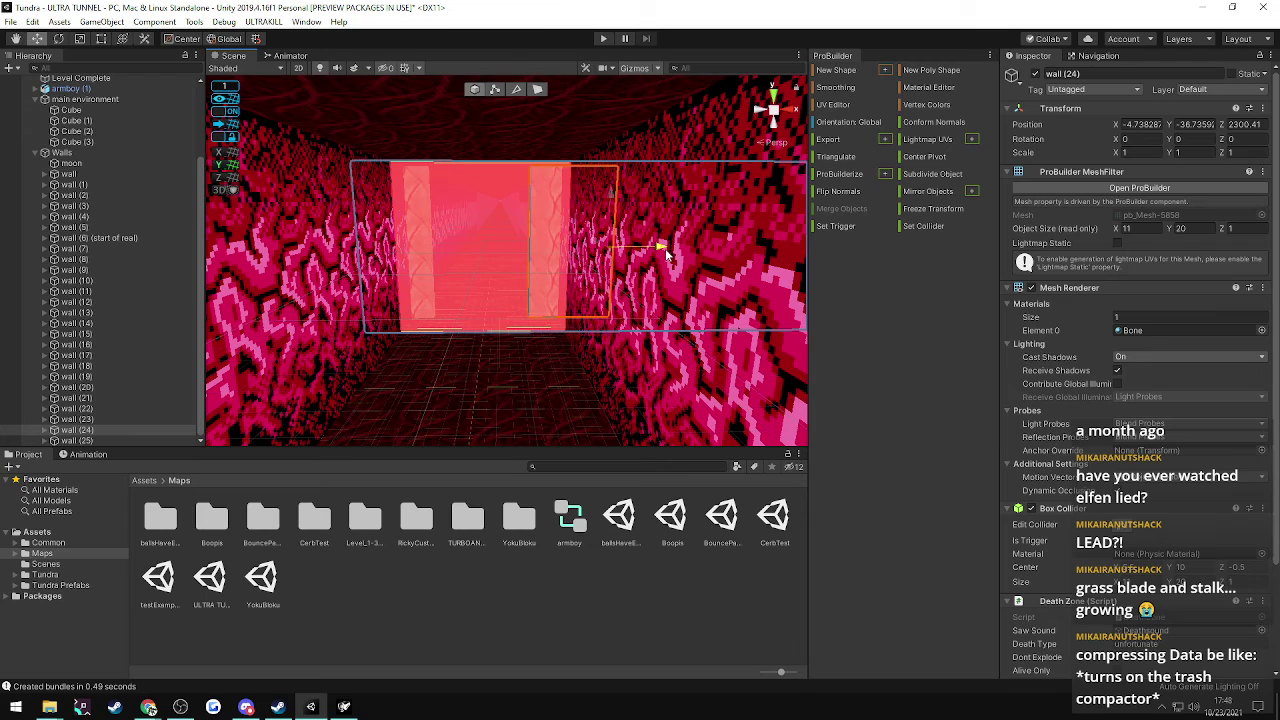
- Shift wall (25) one unit sideways to X position about -27.738, narrowing the gap beside wall (24)
left_click(79, 440)
left_click_drag(465, 249, 475, 257, "ctrl")
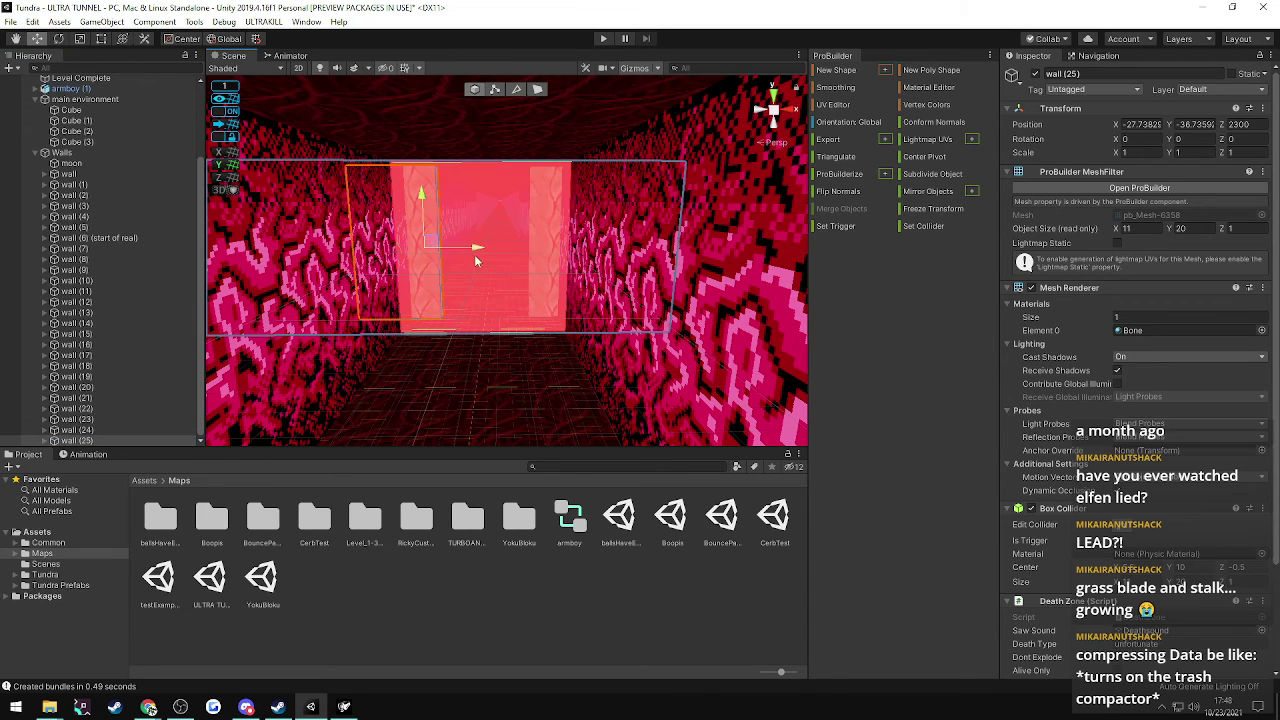
key("w")
right_click_drag(476, 261, 439, 283)
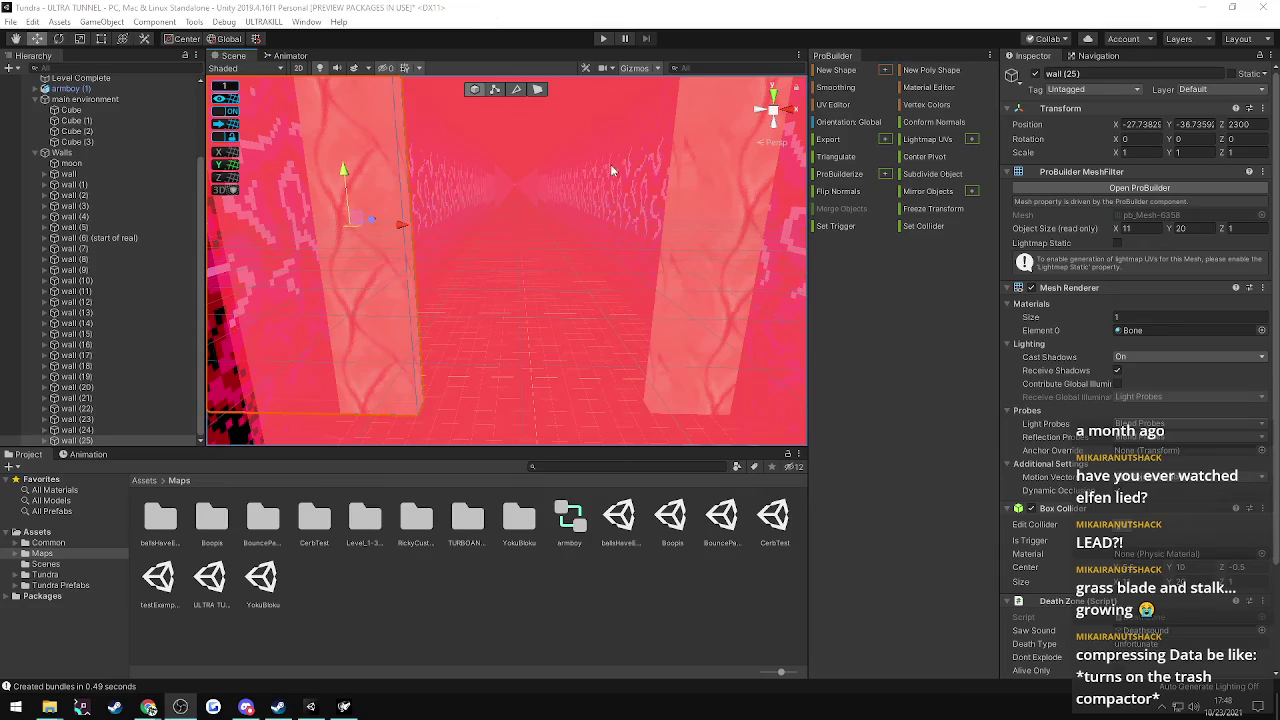
- Review walls (21) to (24) along the outside of the tunnel to choose the next obstacle to copy
right_click_drag(541, 140, 880, 371)
key("w")
key("s")
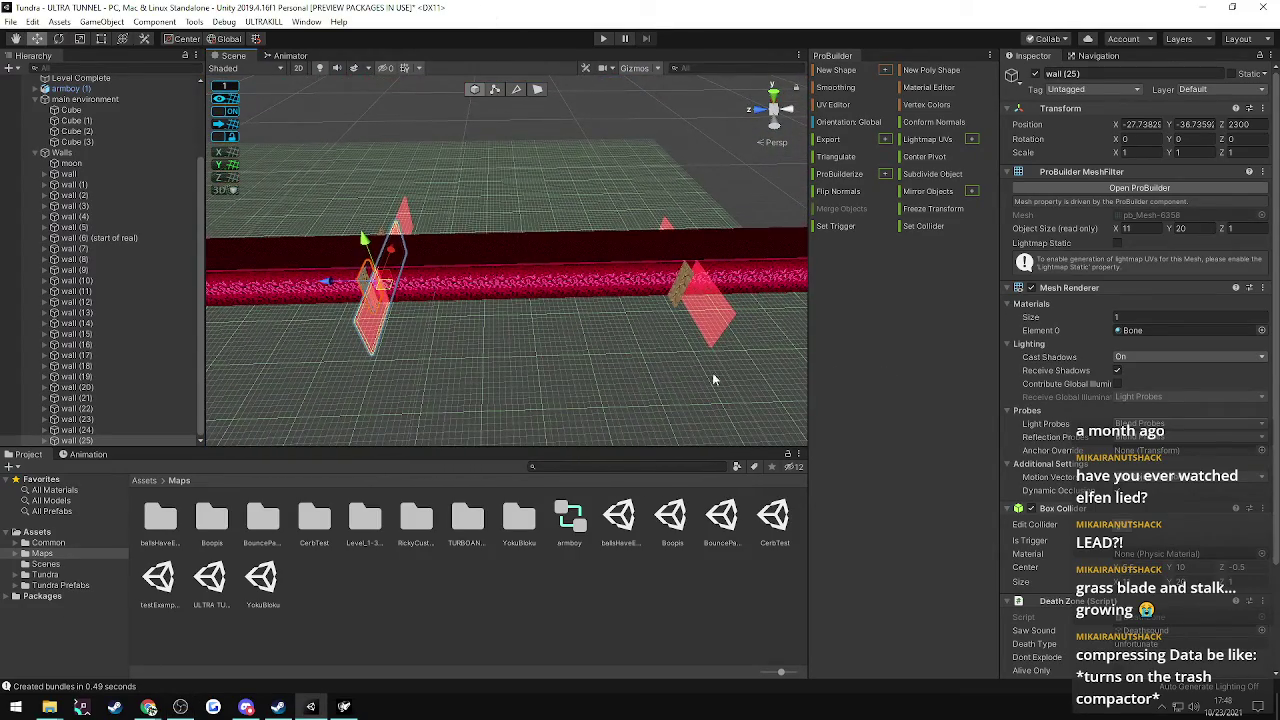
left_click(88, 430)
left_click(85, 420)
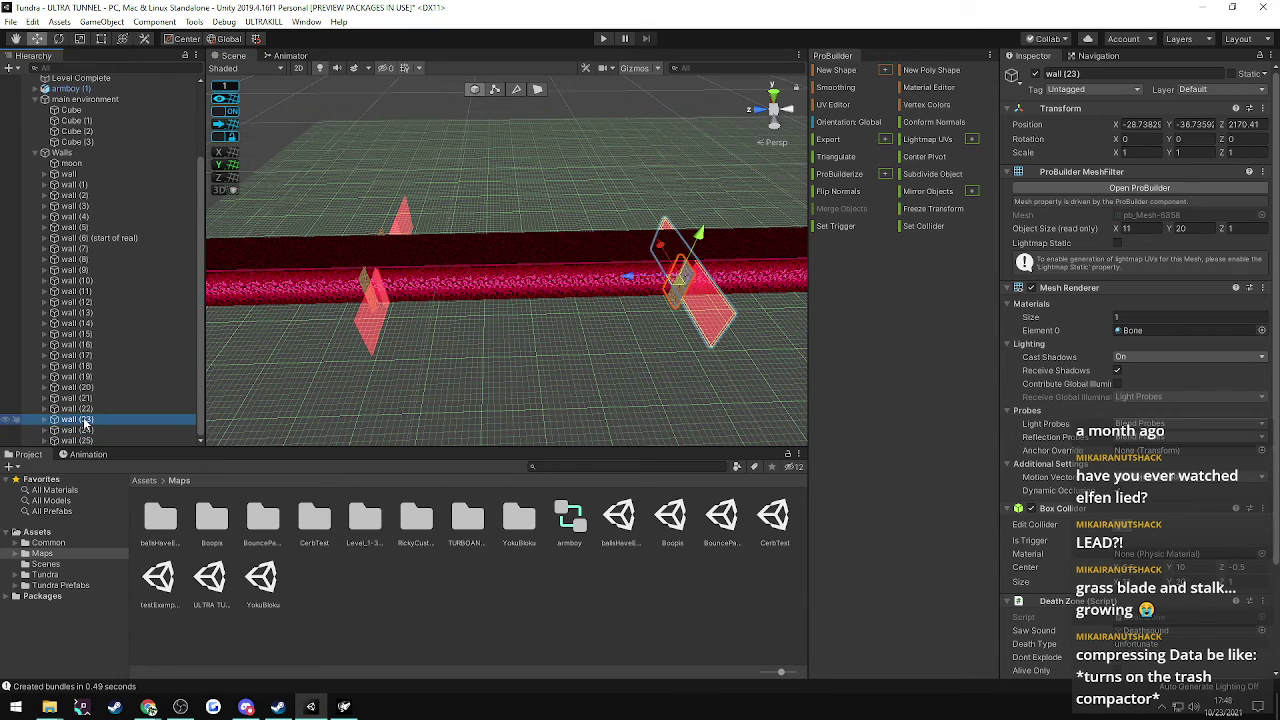
left_click(82, 409)
key("f")
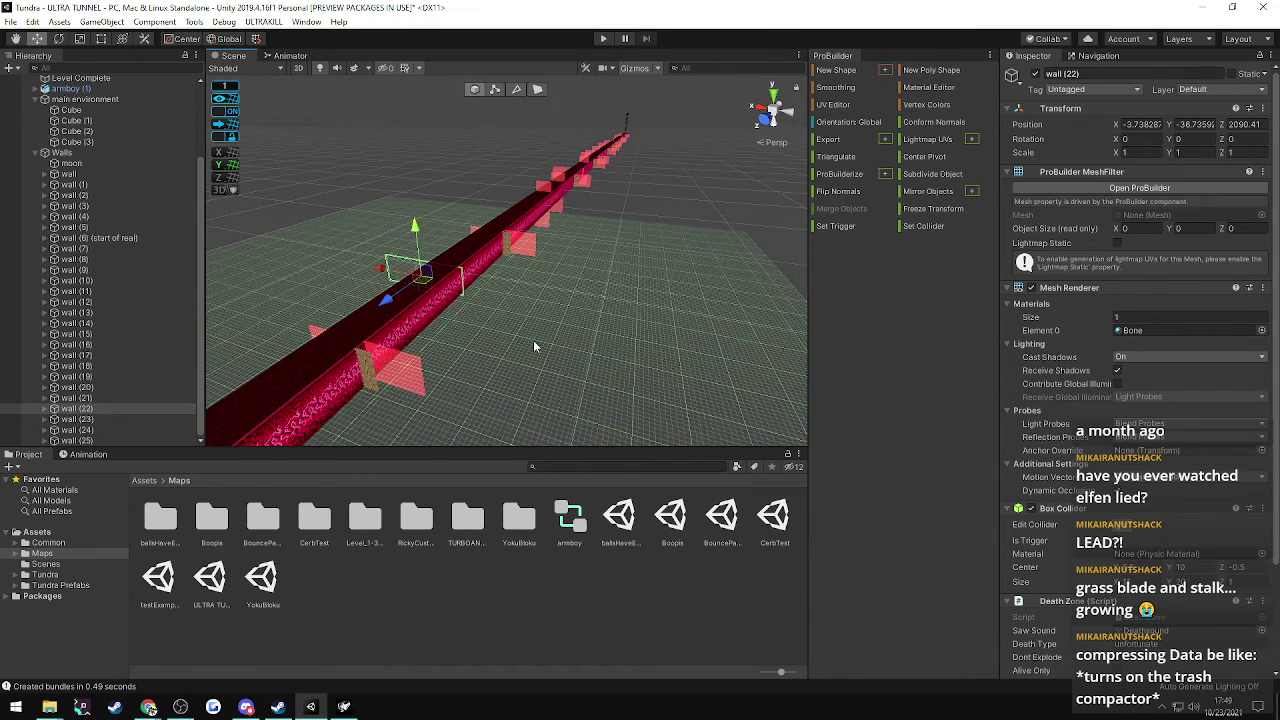
left_click(80, 398)
key("f")
right_click_drag(362, 390, 326, 396)
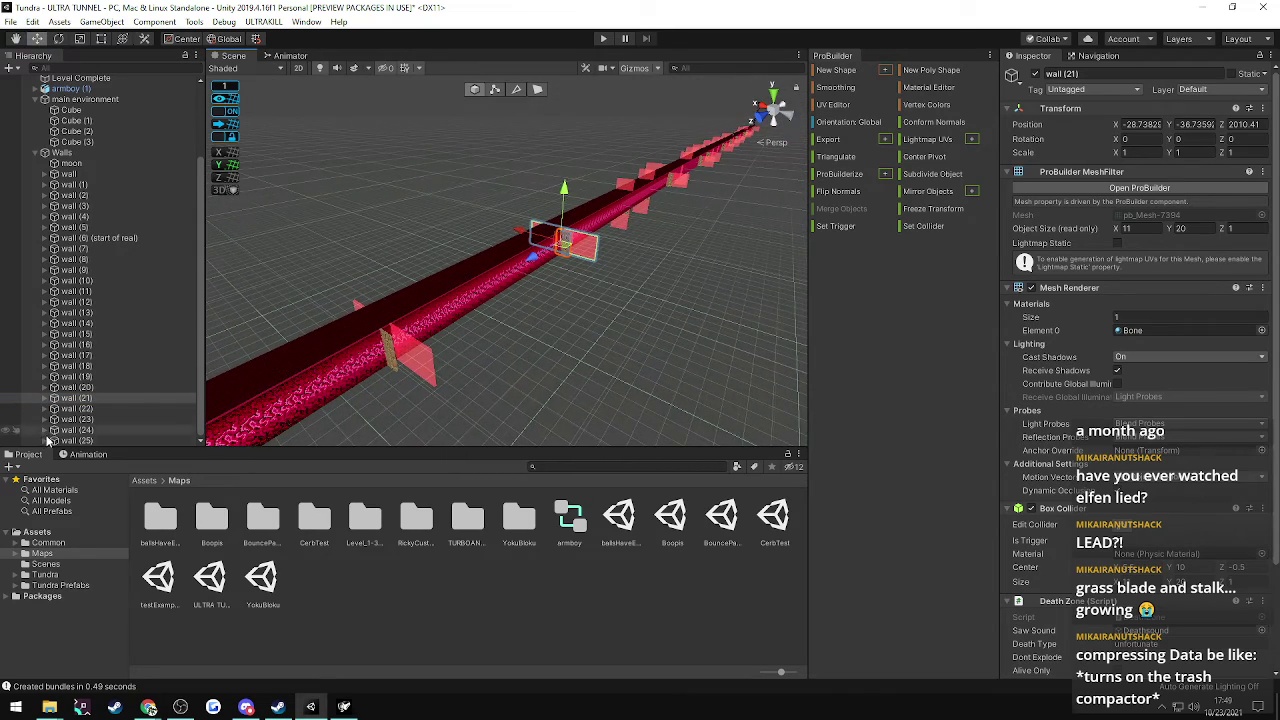
- Duplicate wall (20), move the copy past wall (25) and set its Z position to 2400
left_click(78, 388)
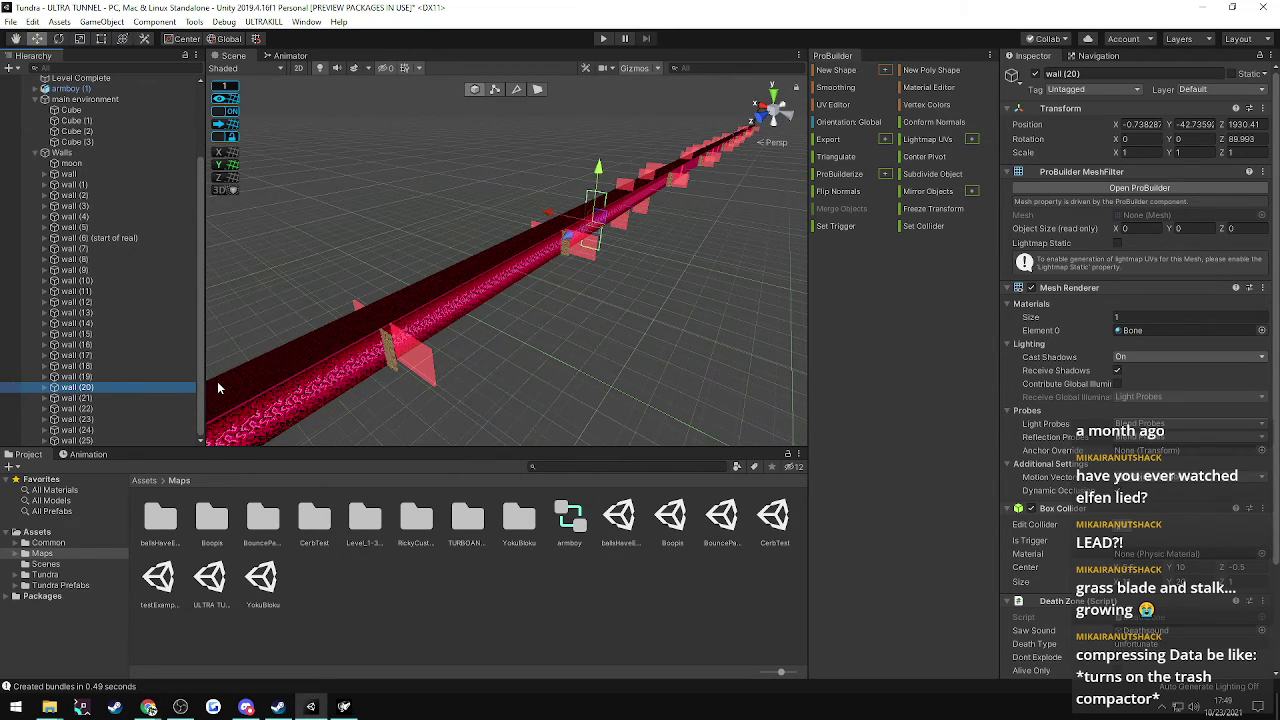
key("ctrl+d")
left_click_drag(568, 236, 388, 333)
right_click_drag(388, 333, 215, 336)
left_click_drag(400, 336, 366, 332)
left_click(1240, 124)
type("2400")
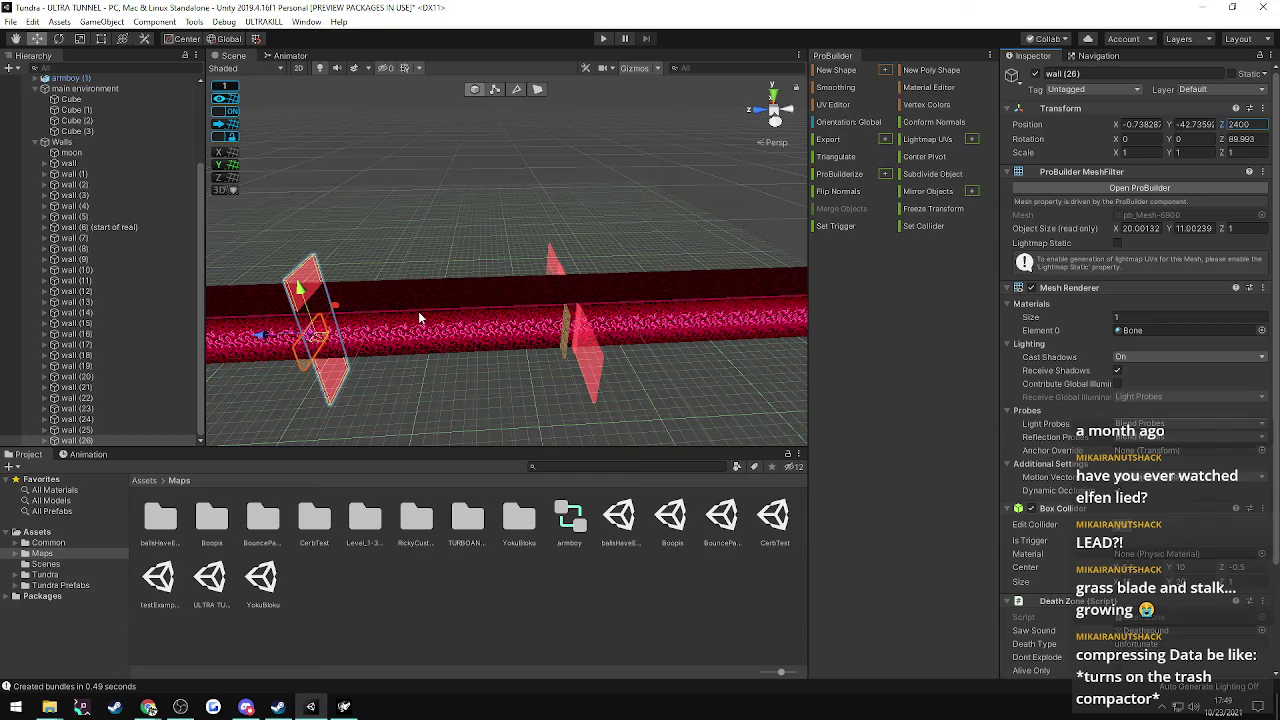
- Duplicate walls (24) and (25) together
key("w")
mouse_move(424, 314)
right_mouse_down()
mouse_move(371, 303)
mouse_move(132, 321)
mouse_move(440, 306)
right_mouse_up()
key("a")
key("s")
left_click(82, 430)
left_click(80, 421, "ctrl")
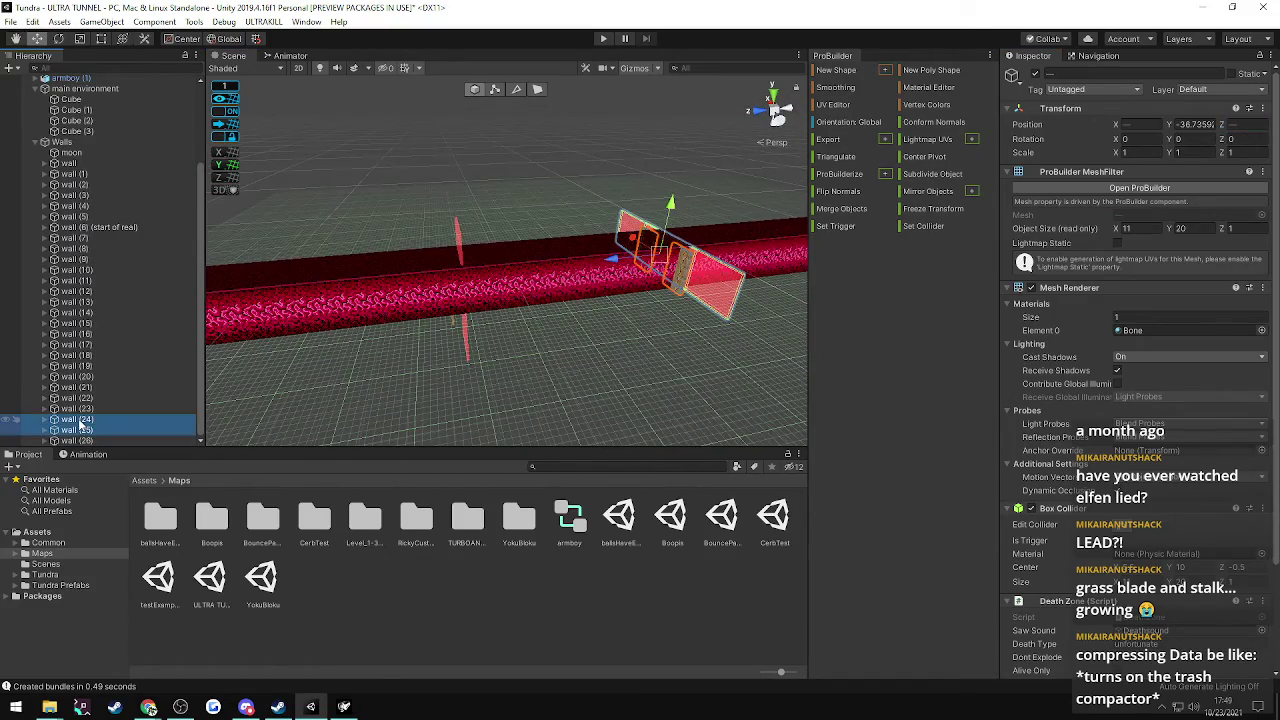
key("ctrl+d")
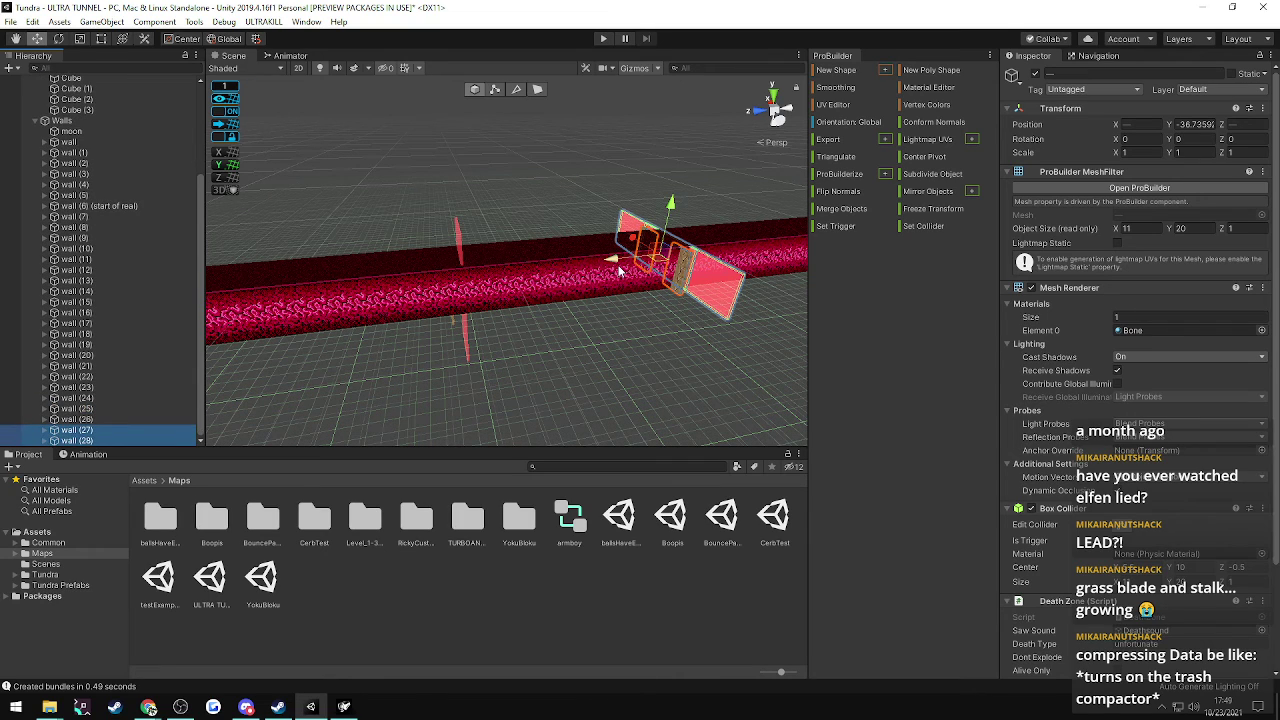
- Move the two copied walls along the tunnel past wall (26) and set their shared Z position to 2500
left_click_drag(615, 265, 233, 295)
mouse_move(412, 299)
right_mouse_down()
mouse_move(327, 305)
mouse_move(403, 300)
right_mouse_up()
key("a")
left_click_drag(504, 267, 362, 262)
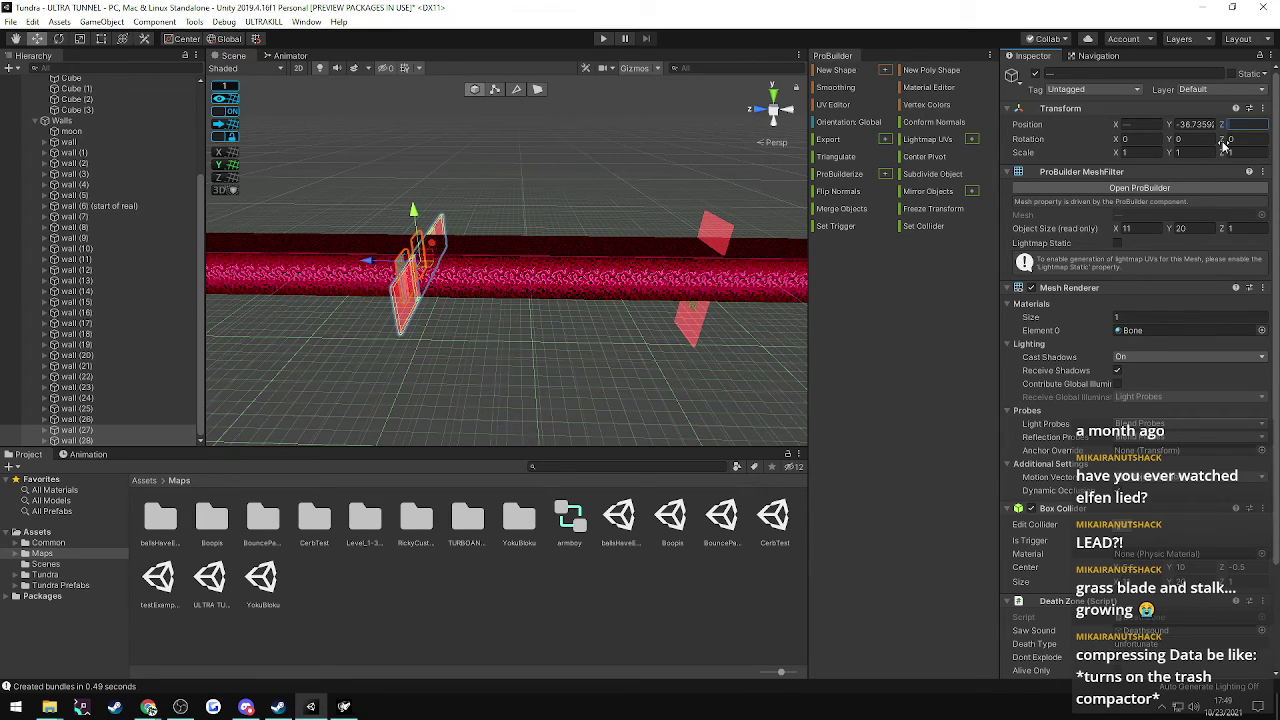
type("2500")
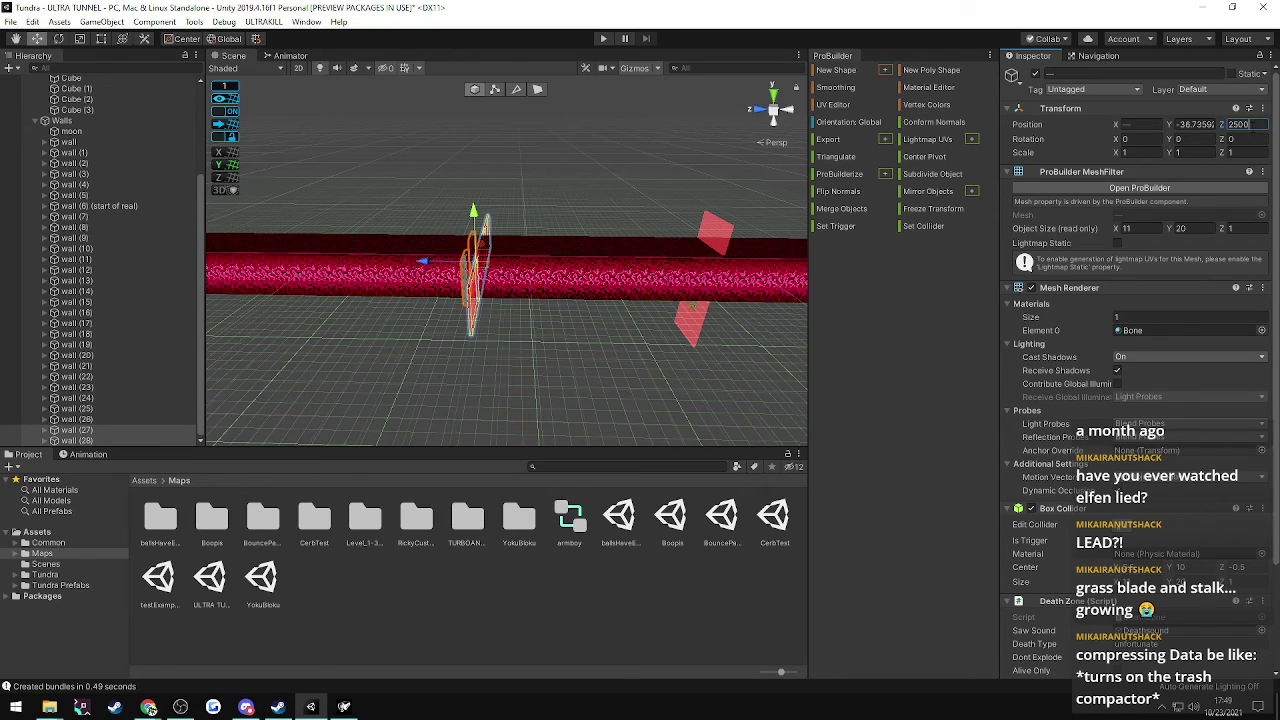
left_click(674, 174)
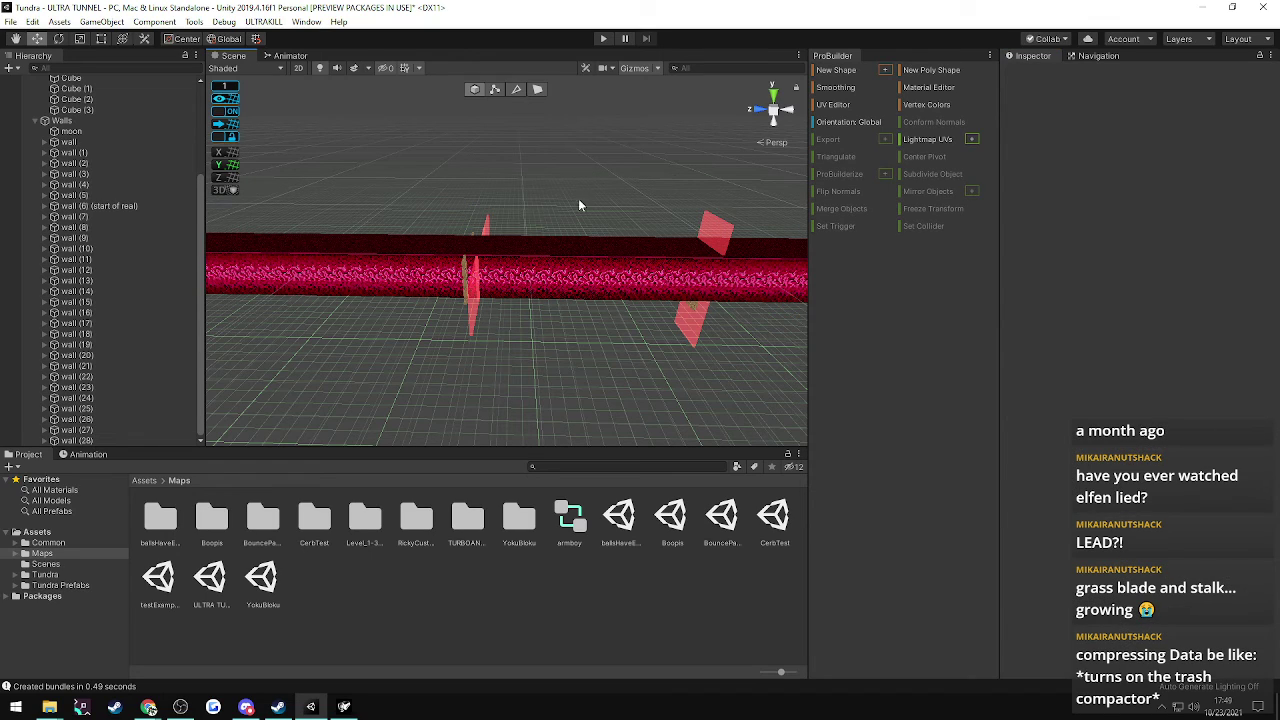
key("d")
right_click_drag(566, 218, 566, 219)
left_click(149, 708)
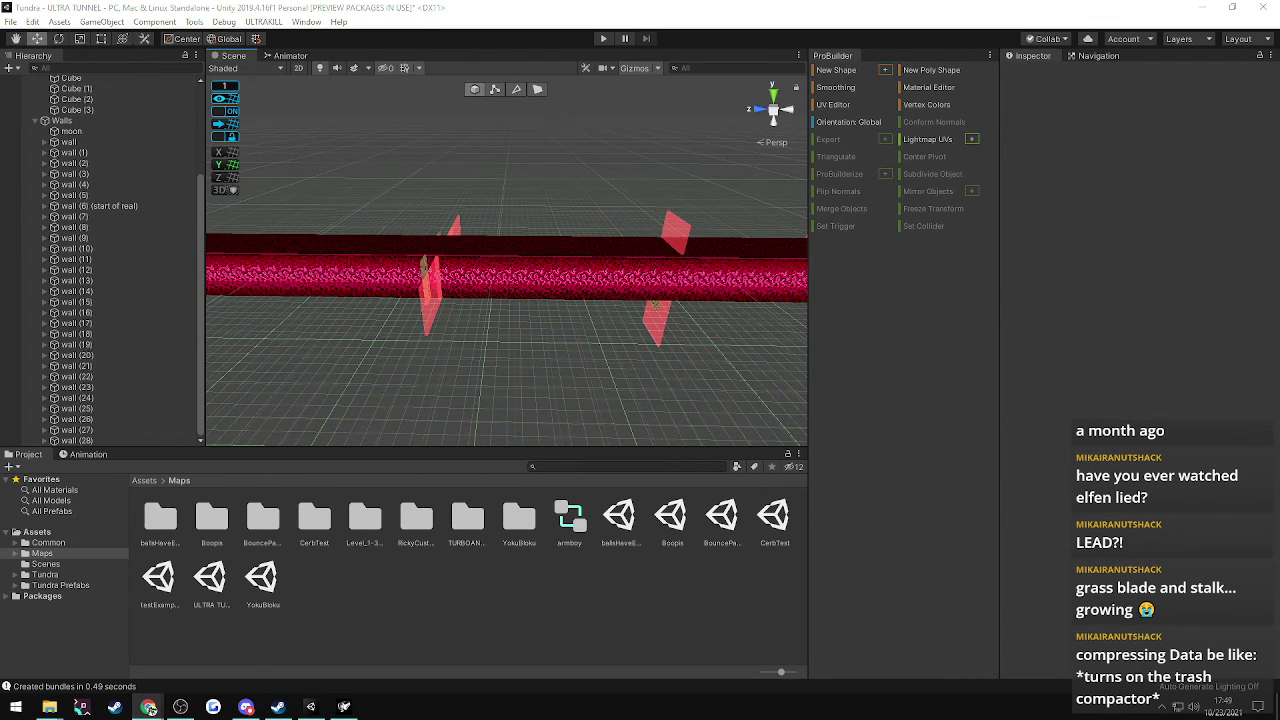
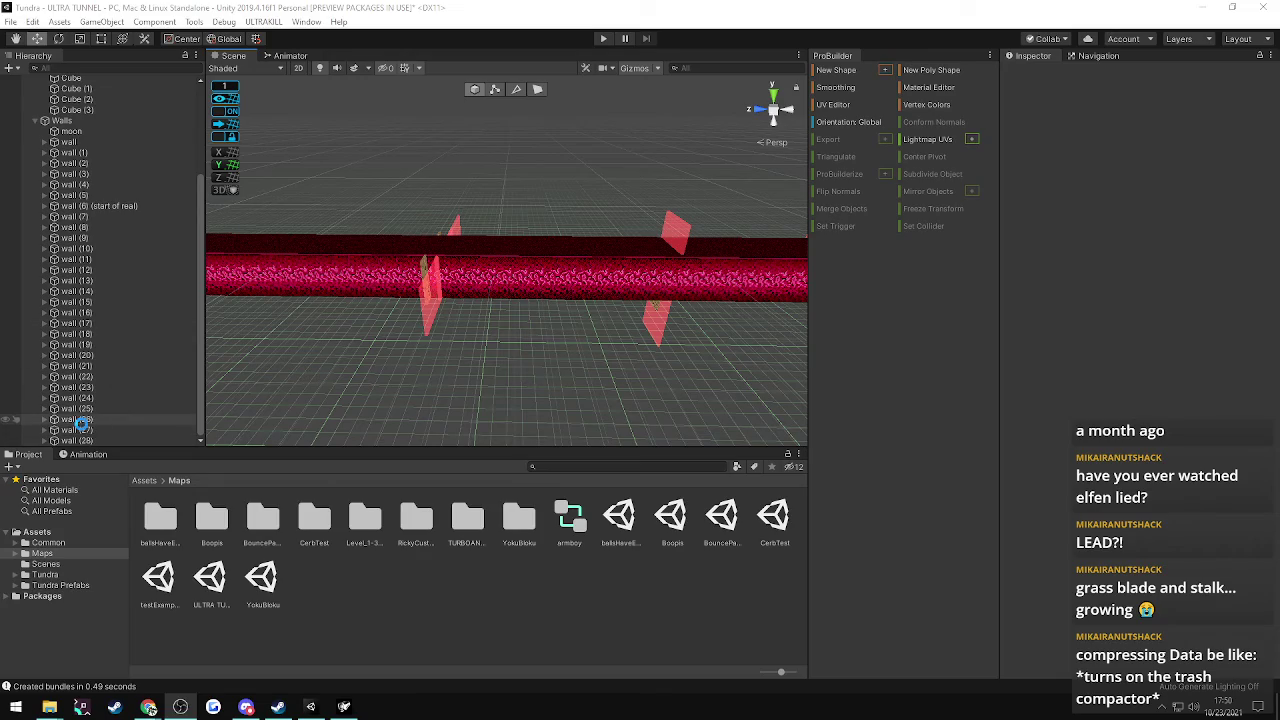
- Duplicate wall (26) and move the copy along the tunnel past walls (27) and (28) to Z position 2552.41
left_click(80, 424)
left_click_drag(400, 388, 579, 382, "alt")
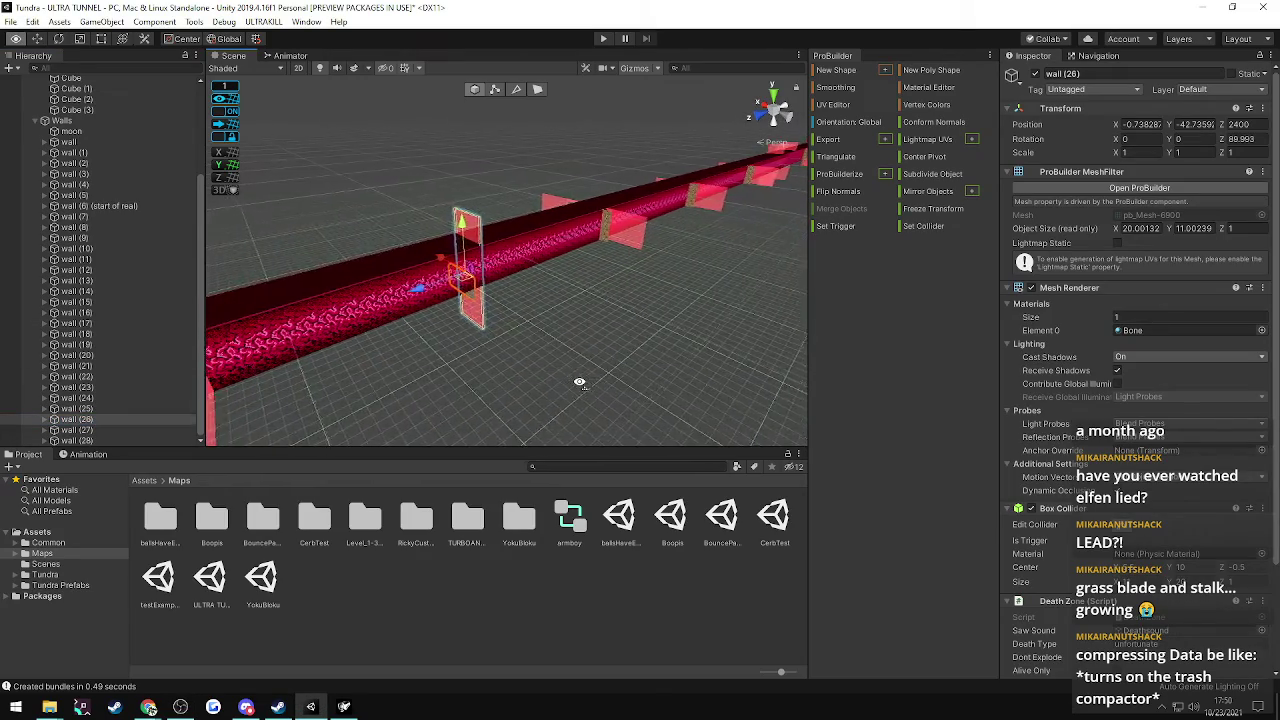
right_click_drag(579, 382, 505, 416)
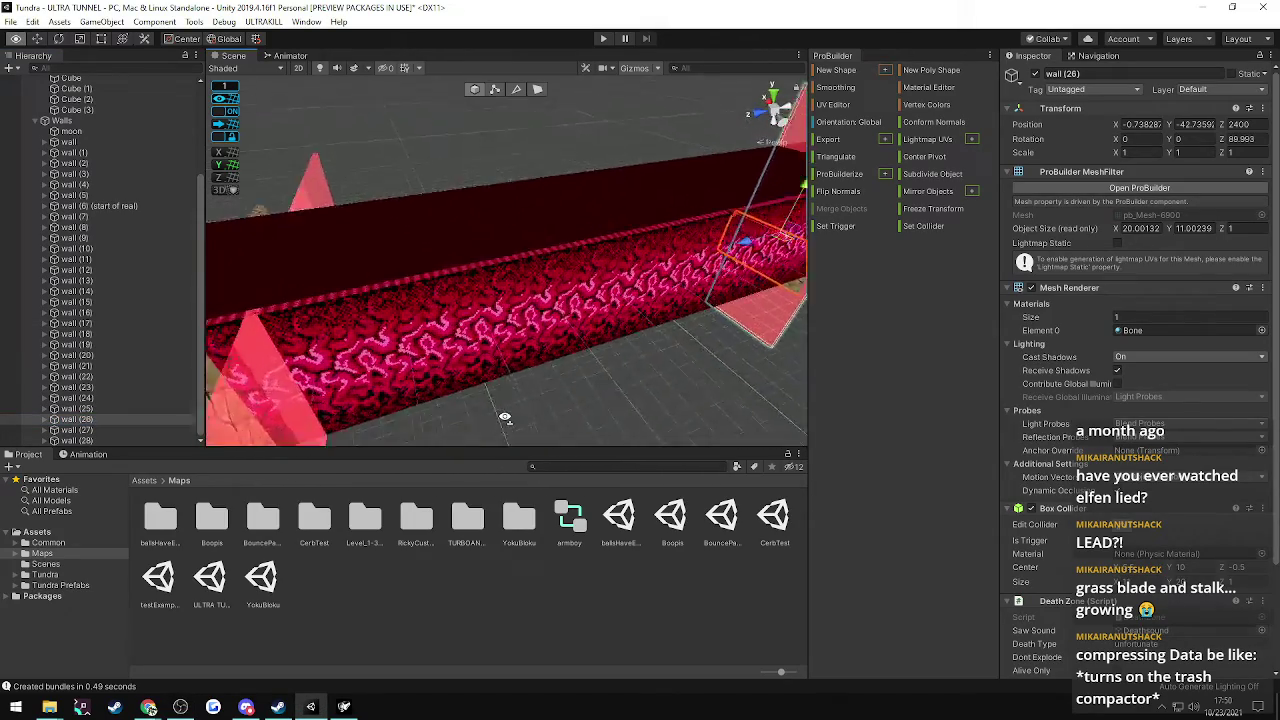
left_click_drag(505, 418, 414, 396, "alt")
key("ctrl+d")
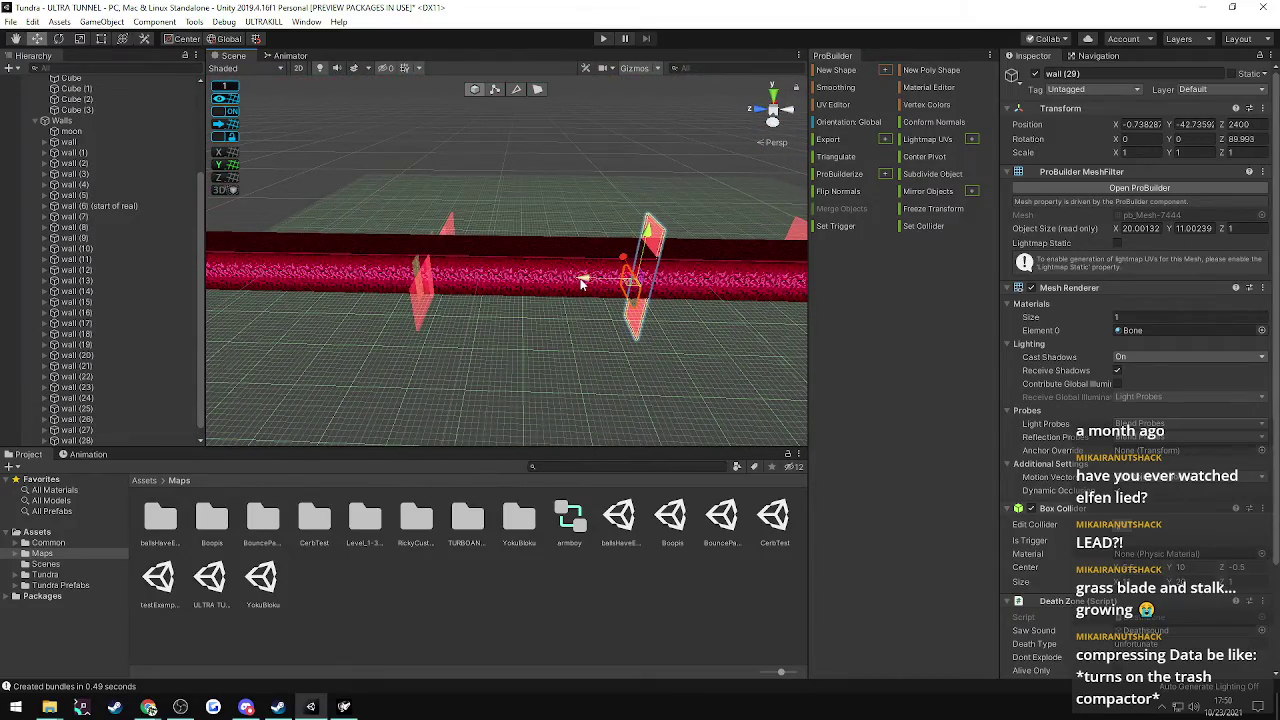
left_click_drag(581, 283, 330, 309)
- Compare the Z positions of walls (25) to (28) to work out the spacing for the new wall
left_click(84, 430)
left_click(81, 419)
left_click(81, 410)
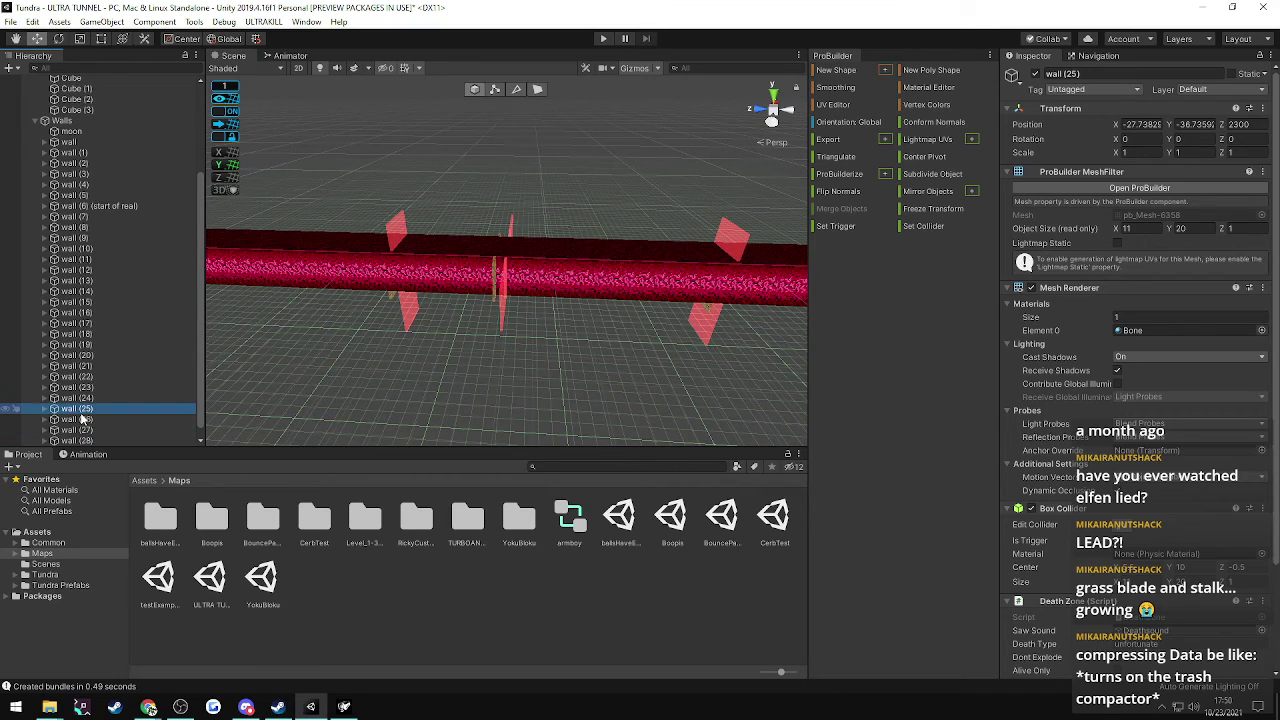
left_click(83, 419)
left_click(79, 430)
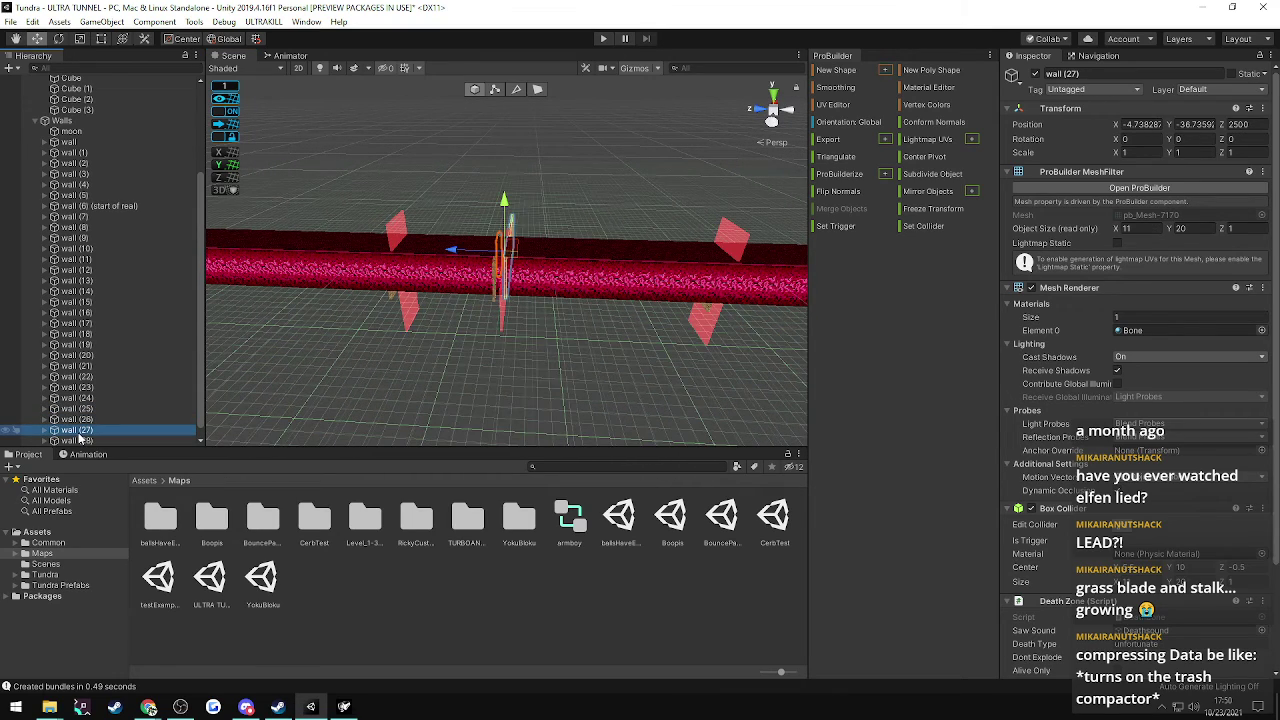
left_click(80, 440)
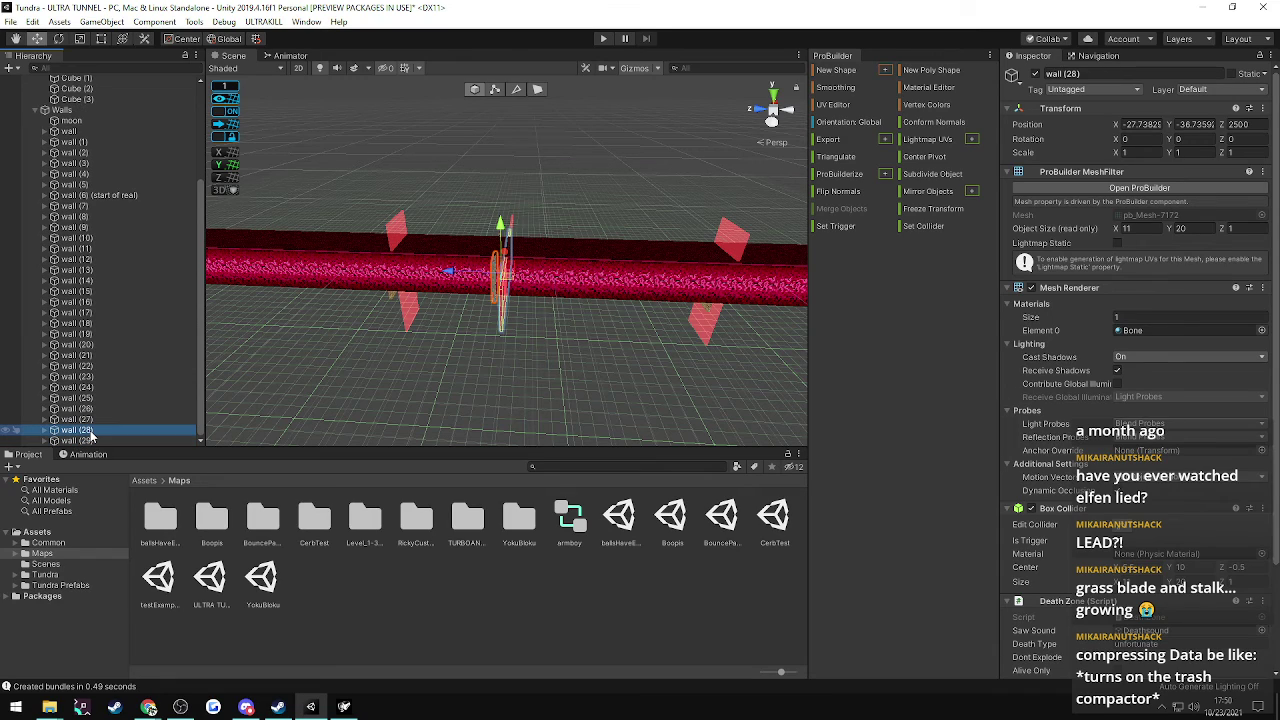
left_click(83, 421)
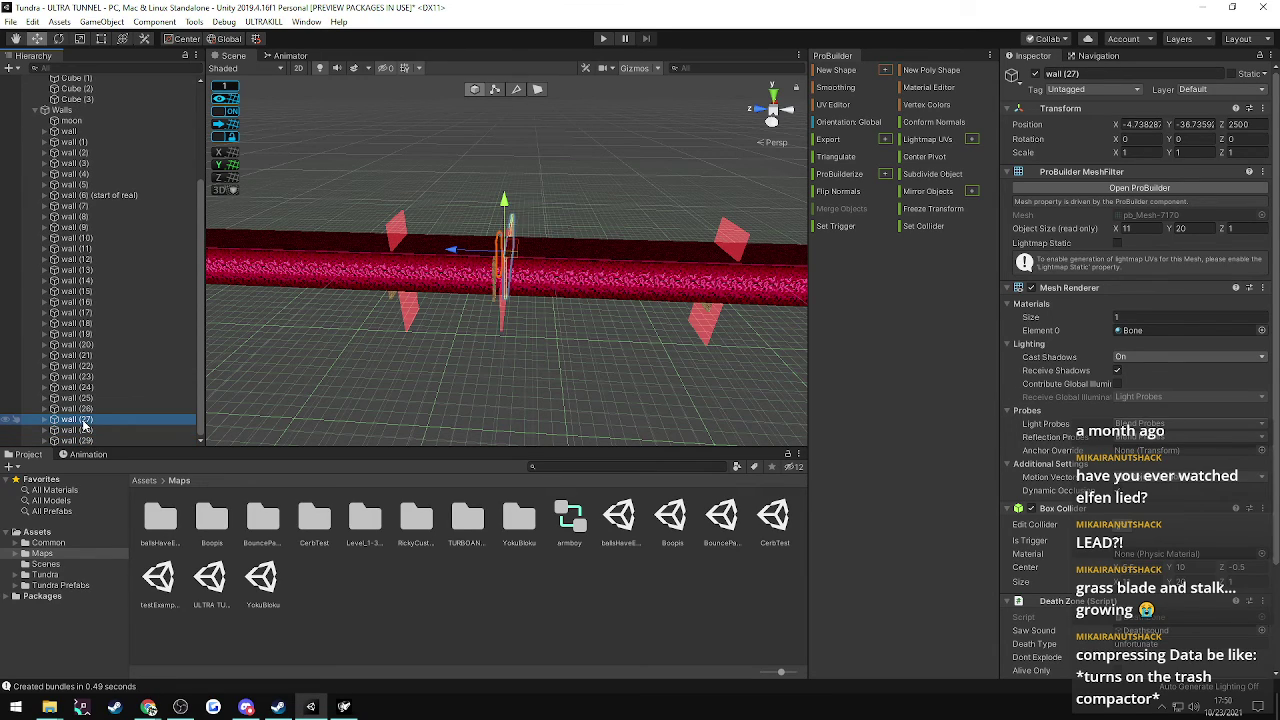
right_click_drag(376, 376, 252, 391)
key("w")
key("s")
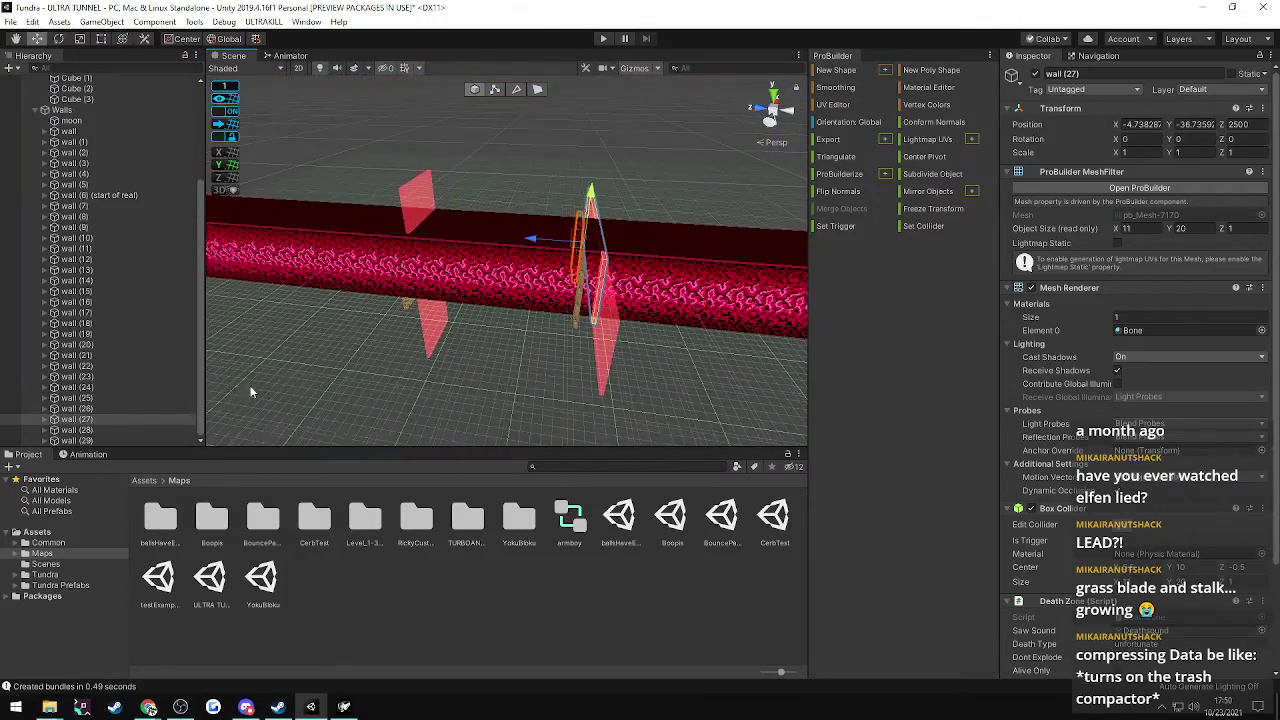
- Check wall (29)'s position against wall (28) and set wall (29)'s Z position to 2700
left_click(86, 441)
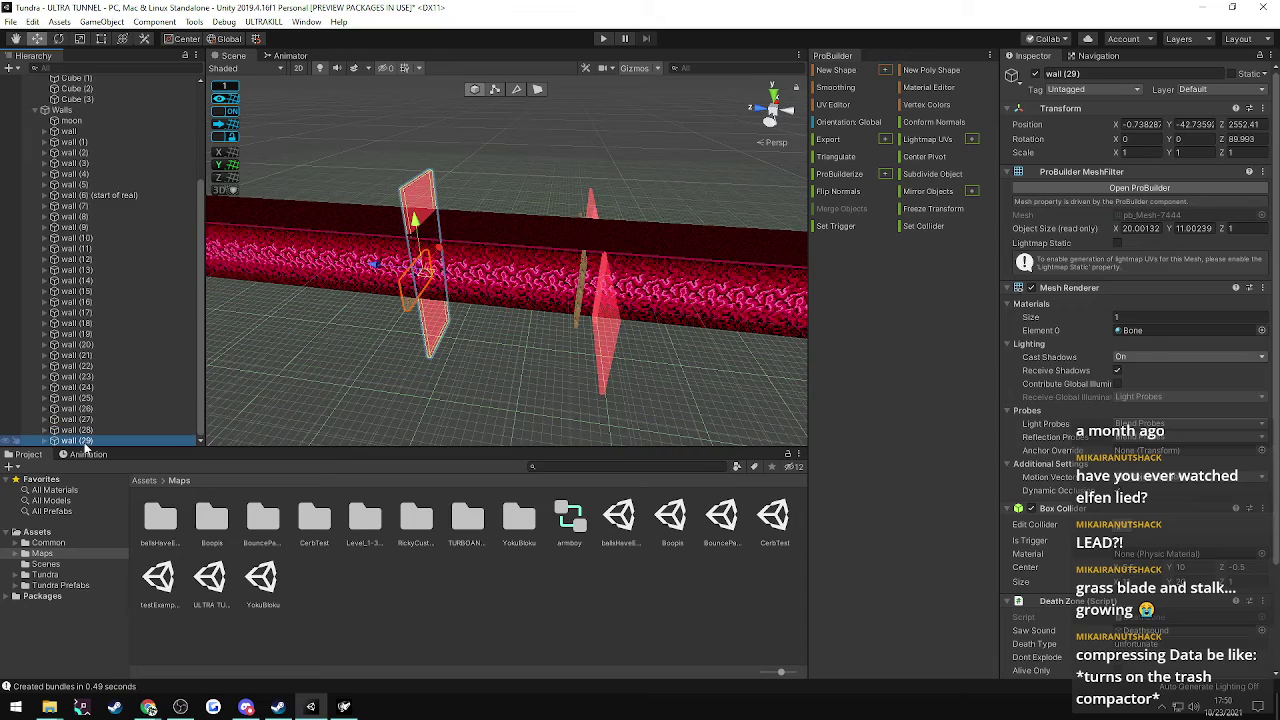
right_click_drag(351, 338, 382, 337)
key("a")
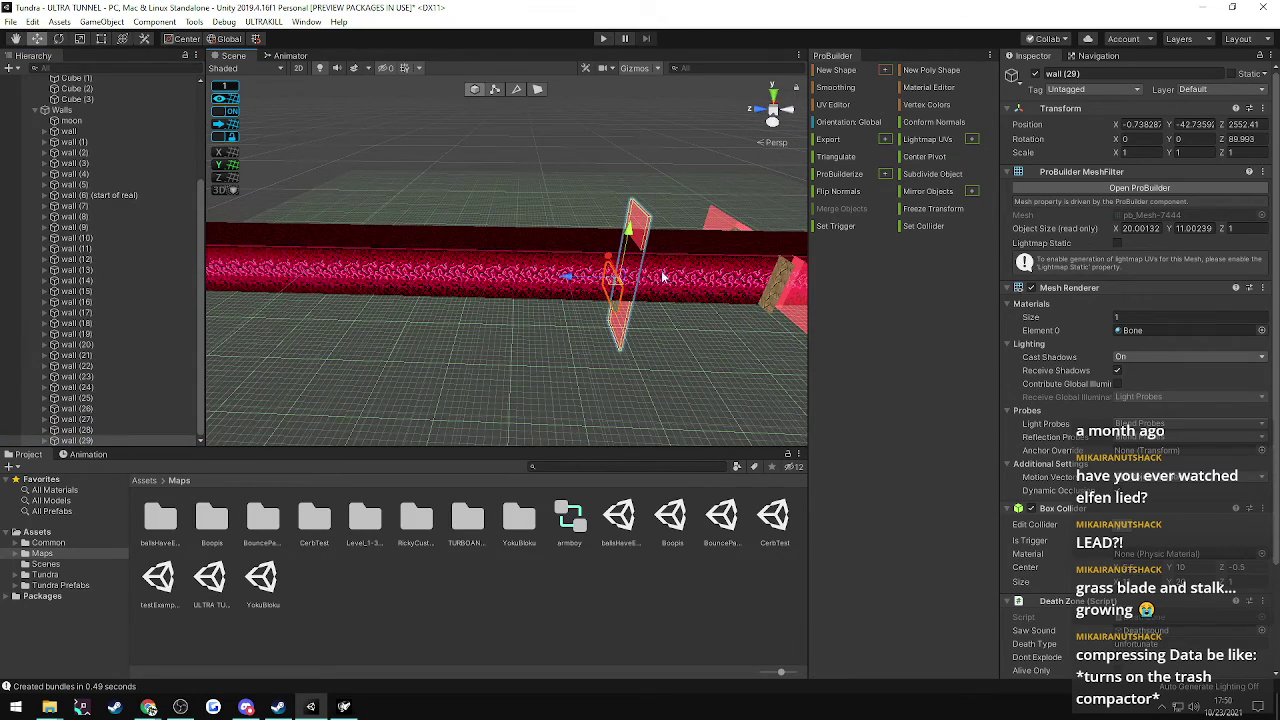
key("Up")
left_click(72, 441)
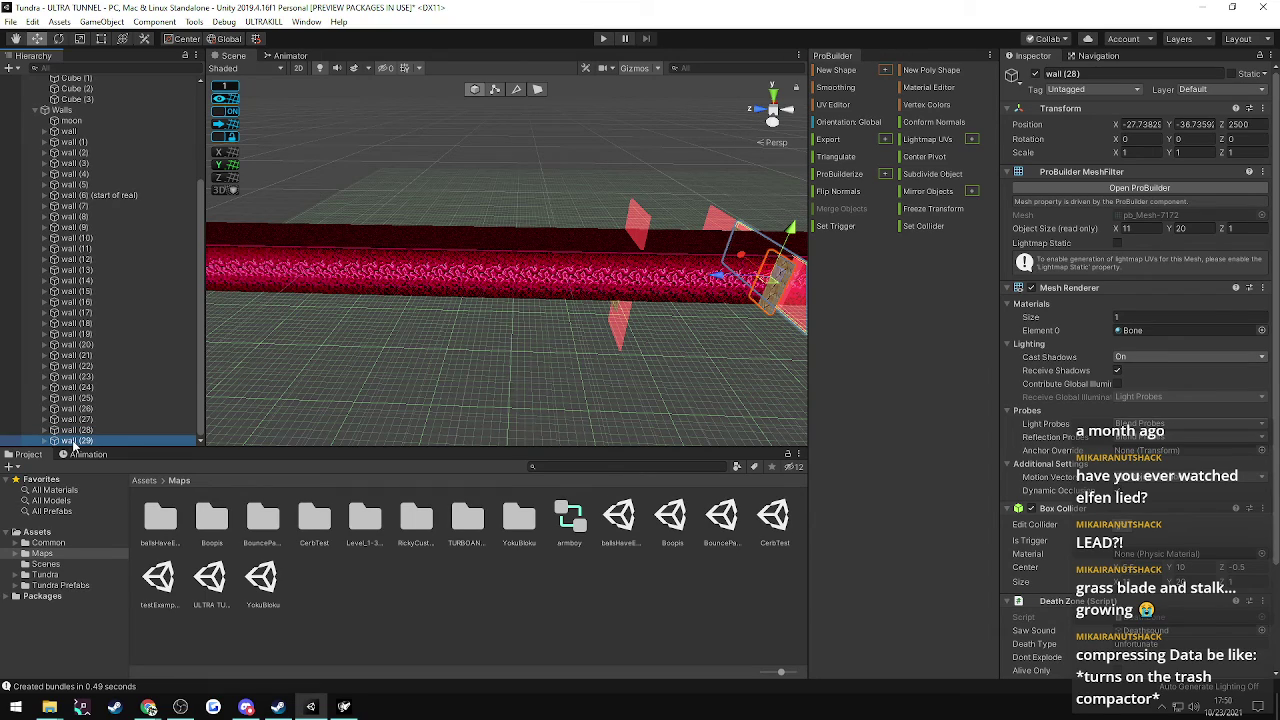
left_click(1243, 124)
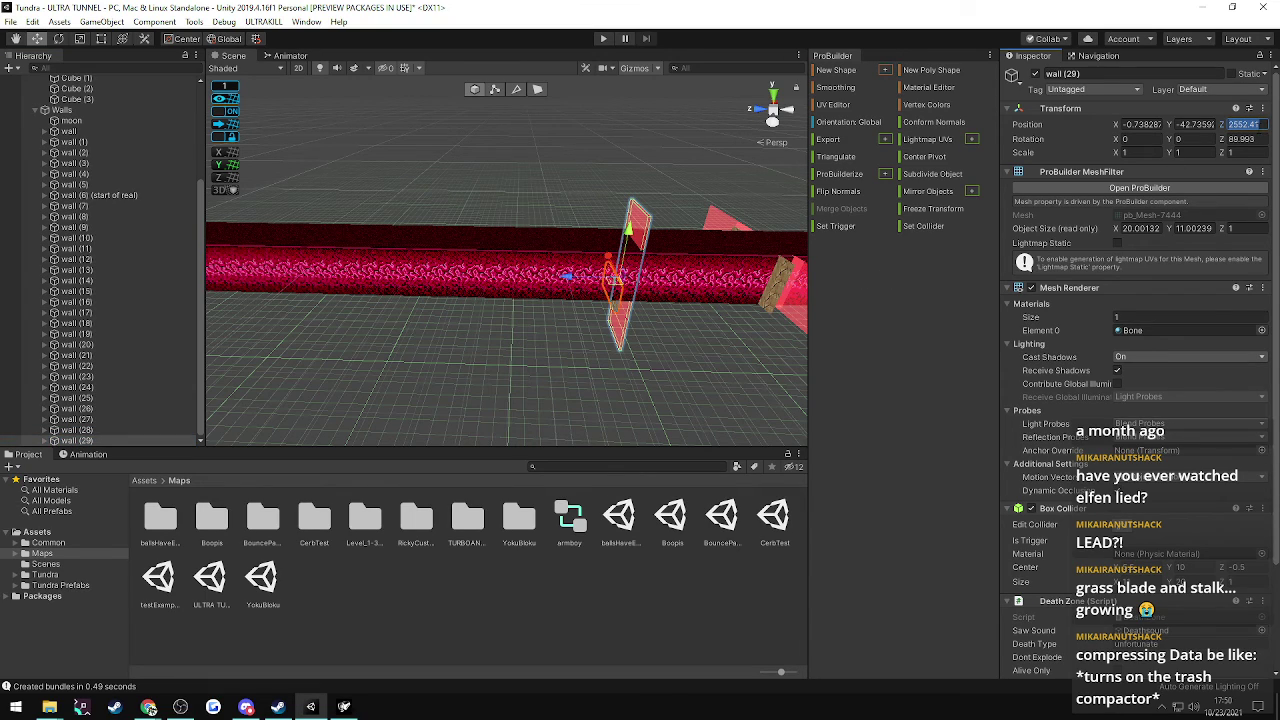
type("2700")
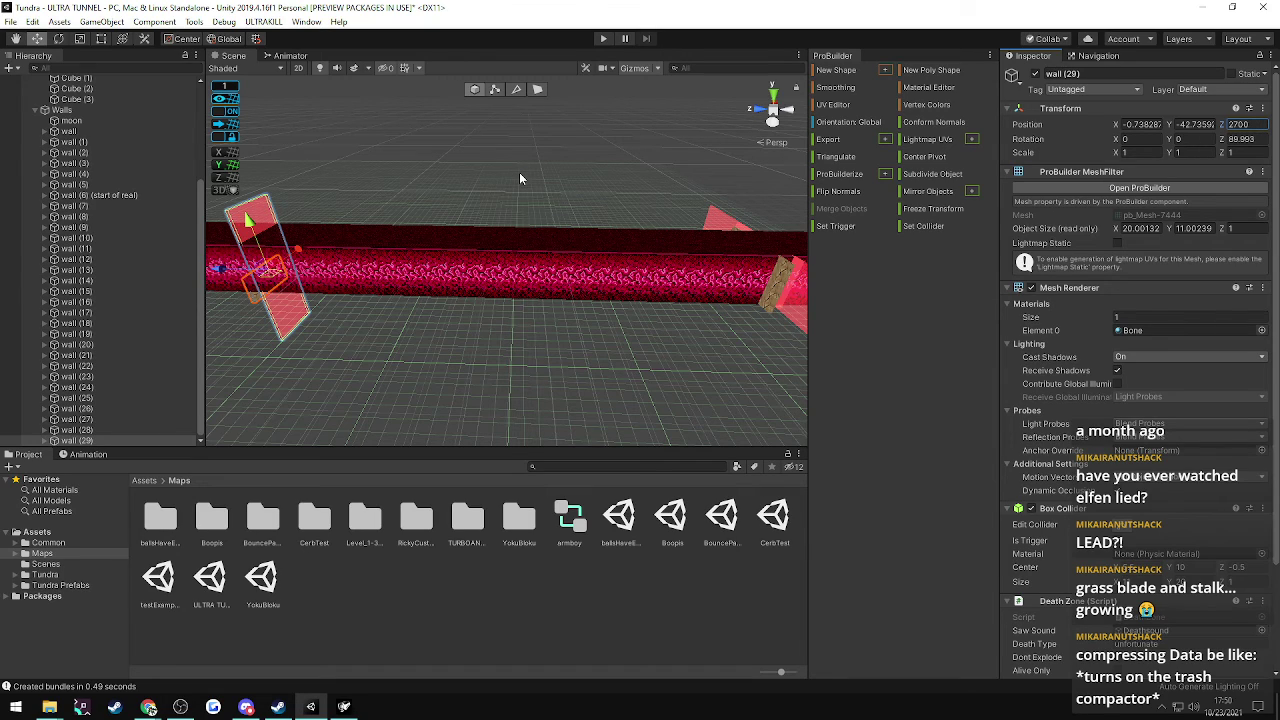
left_click(441, 200)
right_click_drag(522, 205, 366, 218)
key("w")
key("s")
left_click_drag(366, 218, 648, 222, "alt")
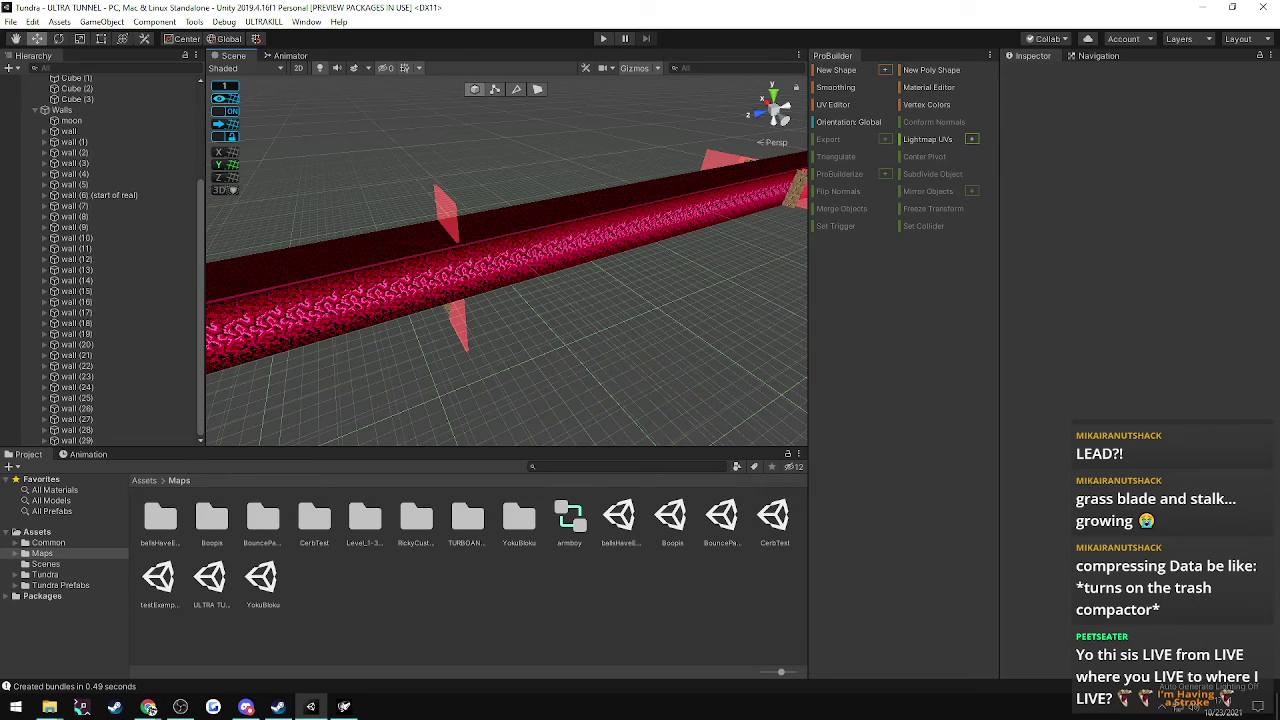
left_click(149, 708)
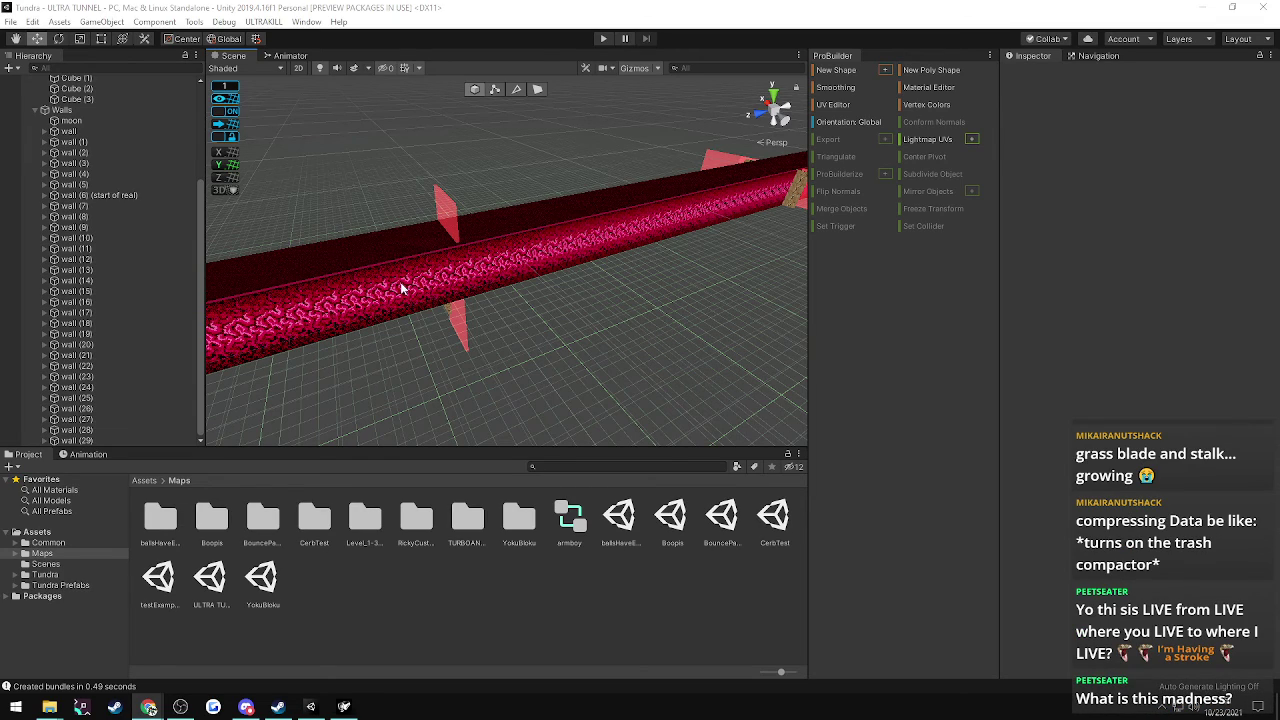
- Duplicate wall (29), move the copy farther along the tunnel and set its Z position to 2780
left_click(150, 440)
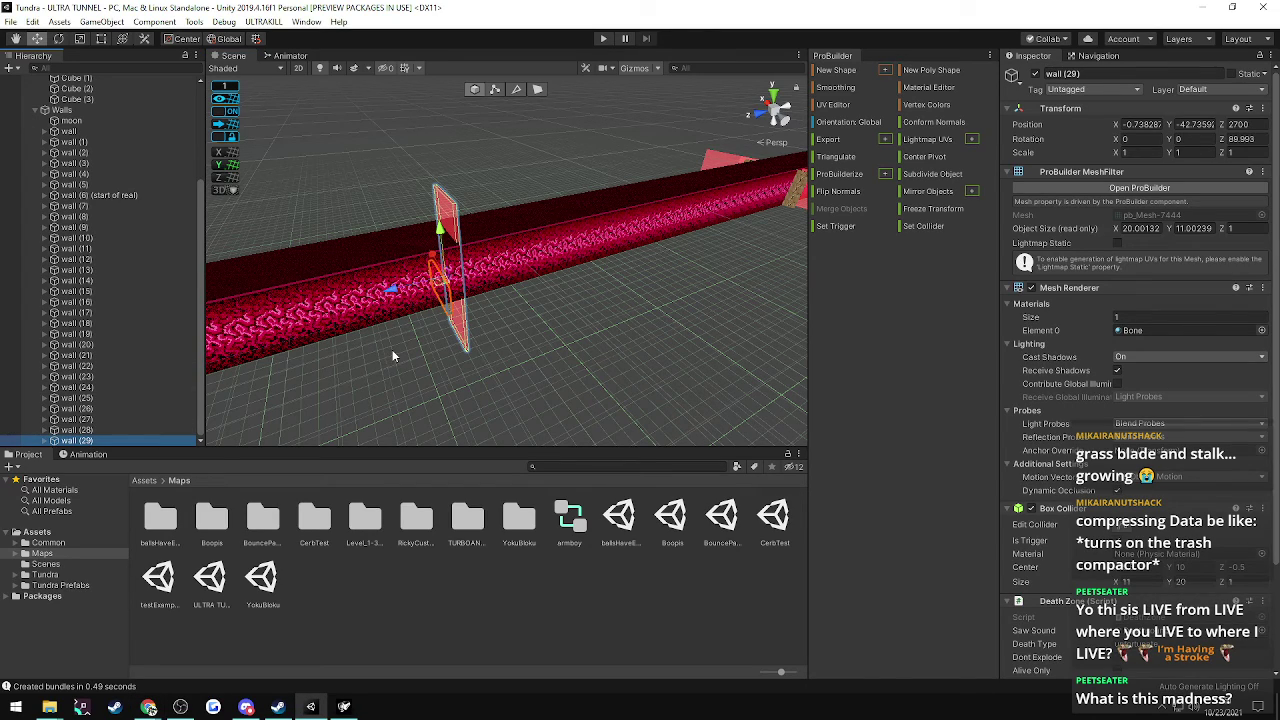
key("ctrl+d")
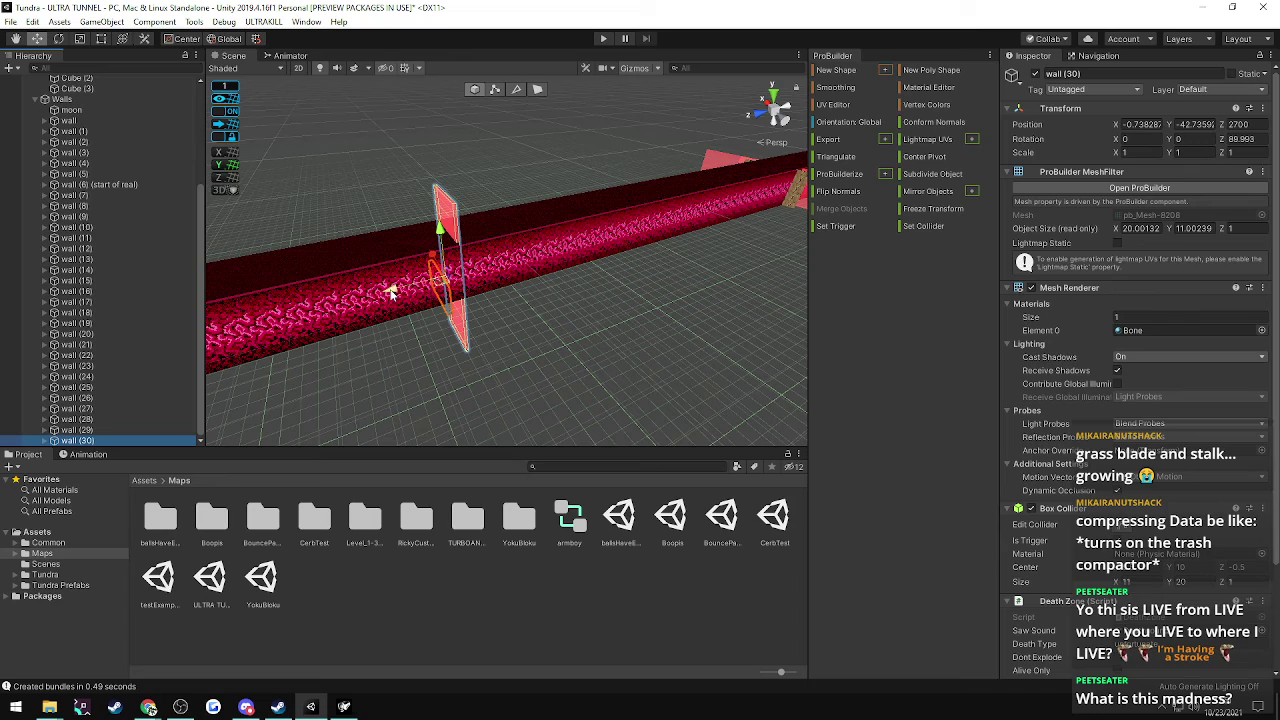
left_click_drag(390, 291, 174, 355)
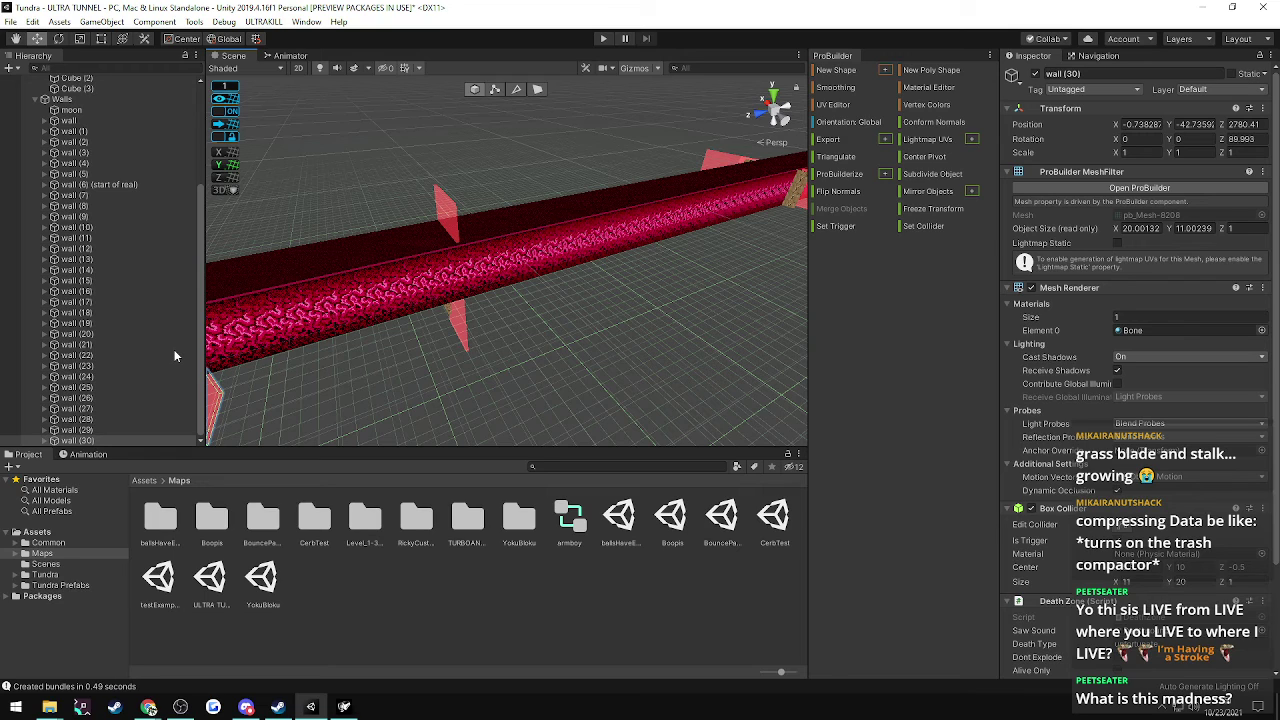
right_click_drag(366, 370, 250, 363)
key("a")
left_click(1243, 124)
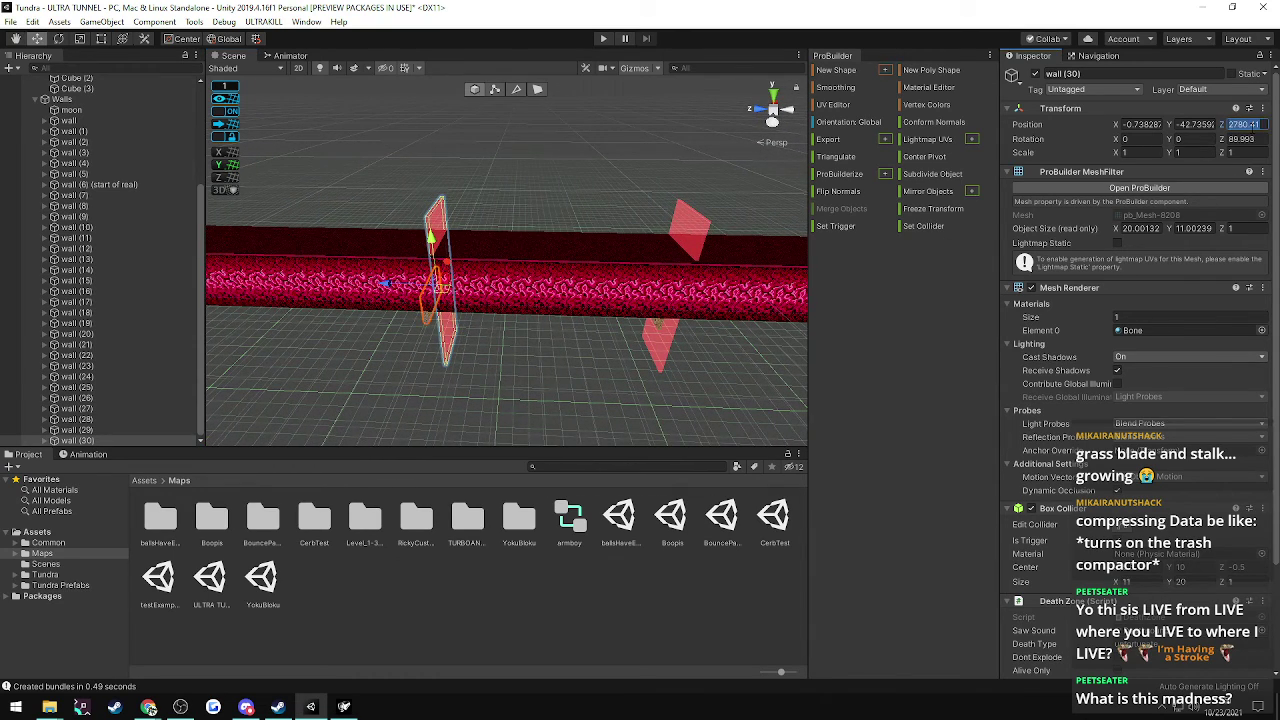
type("2780")
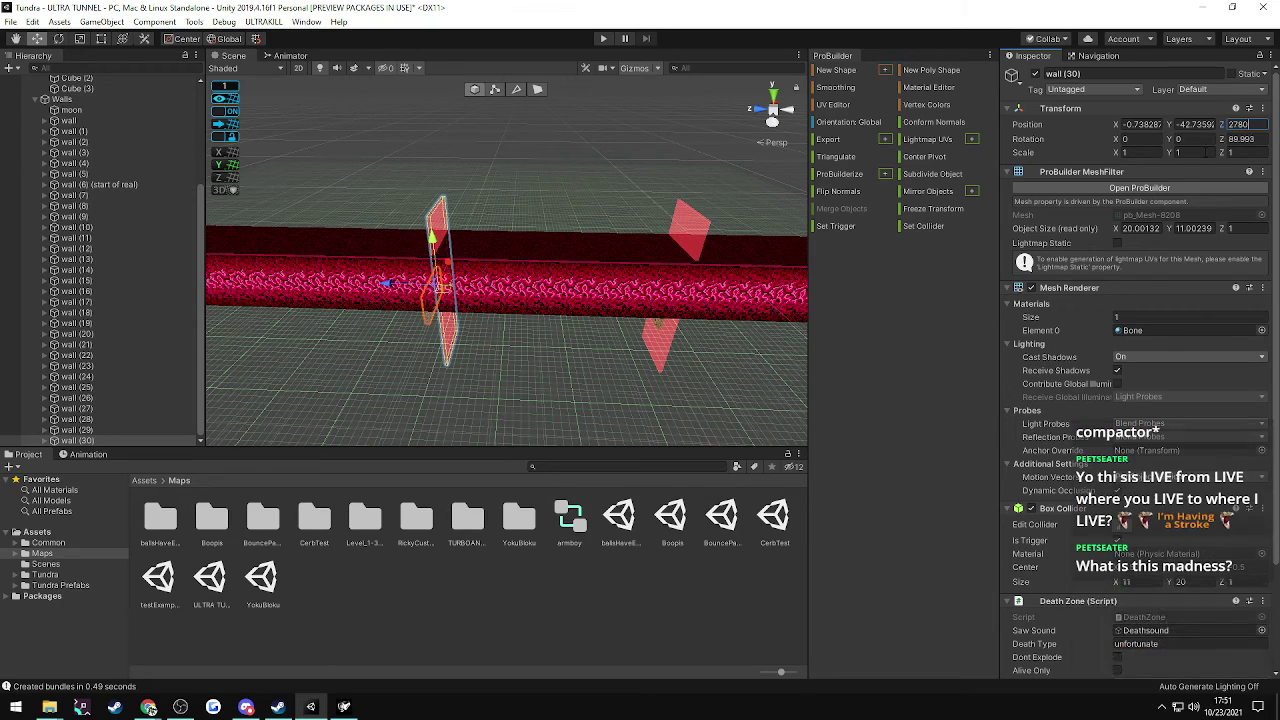
- Examine wall (30)'s placement against the neighbouring walls along the tunnel from several angles
key("w")
right_click_drag(576, 184, 620, 250)
key("d")
key("w")
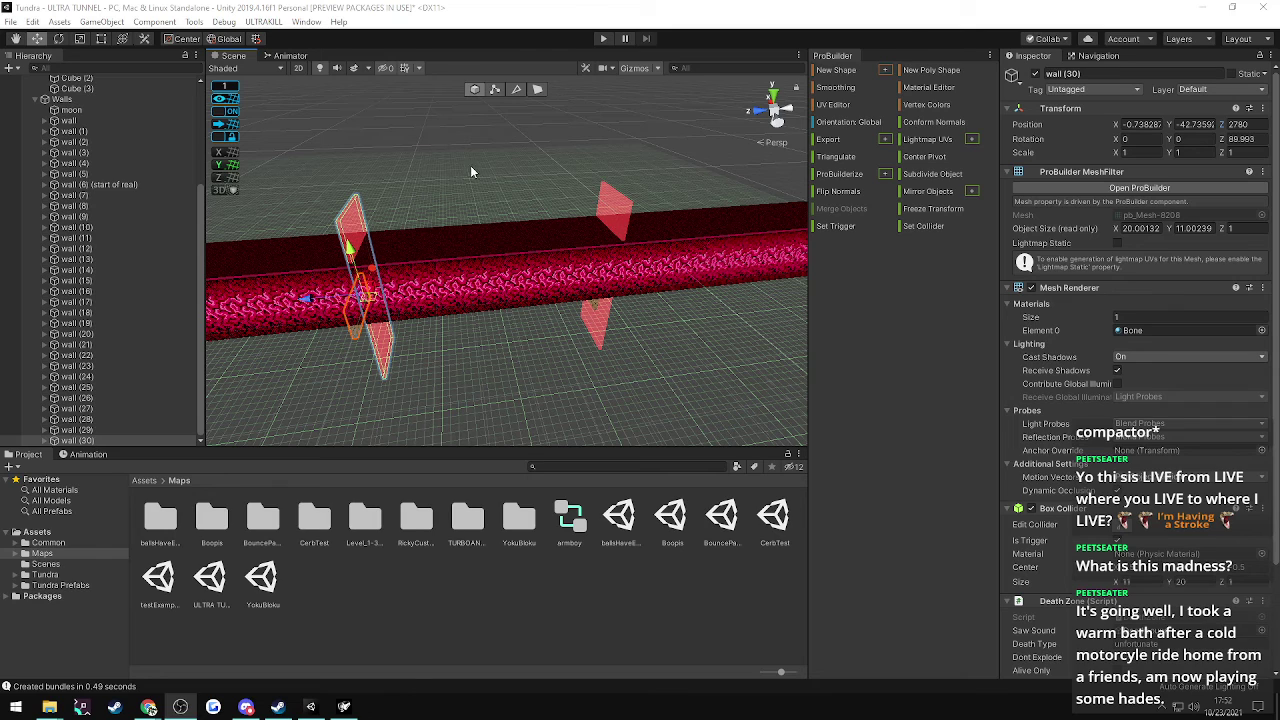
left_click(384, 10)
right_click_drag(482, 176, 698, 118)
key("w")
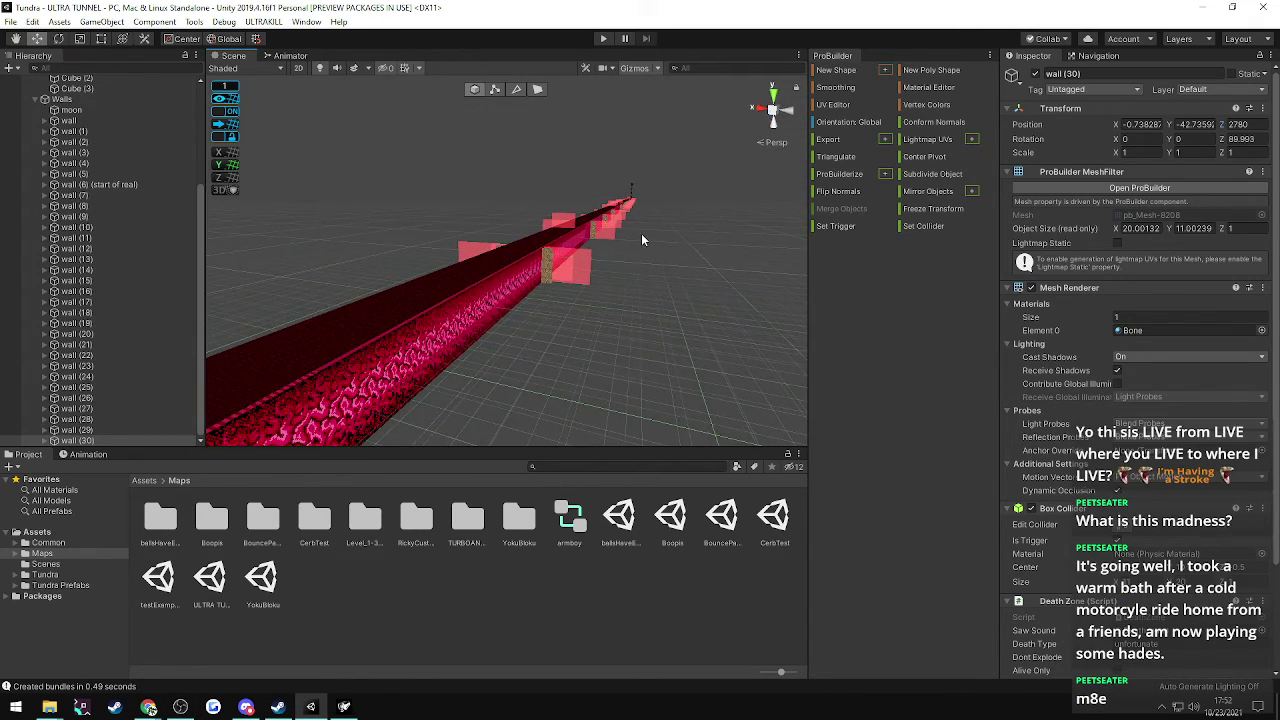
right_click_drag(641, 235, 276, 301)
key("a")
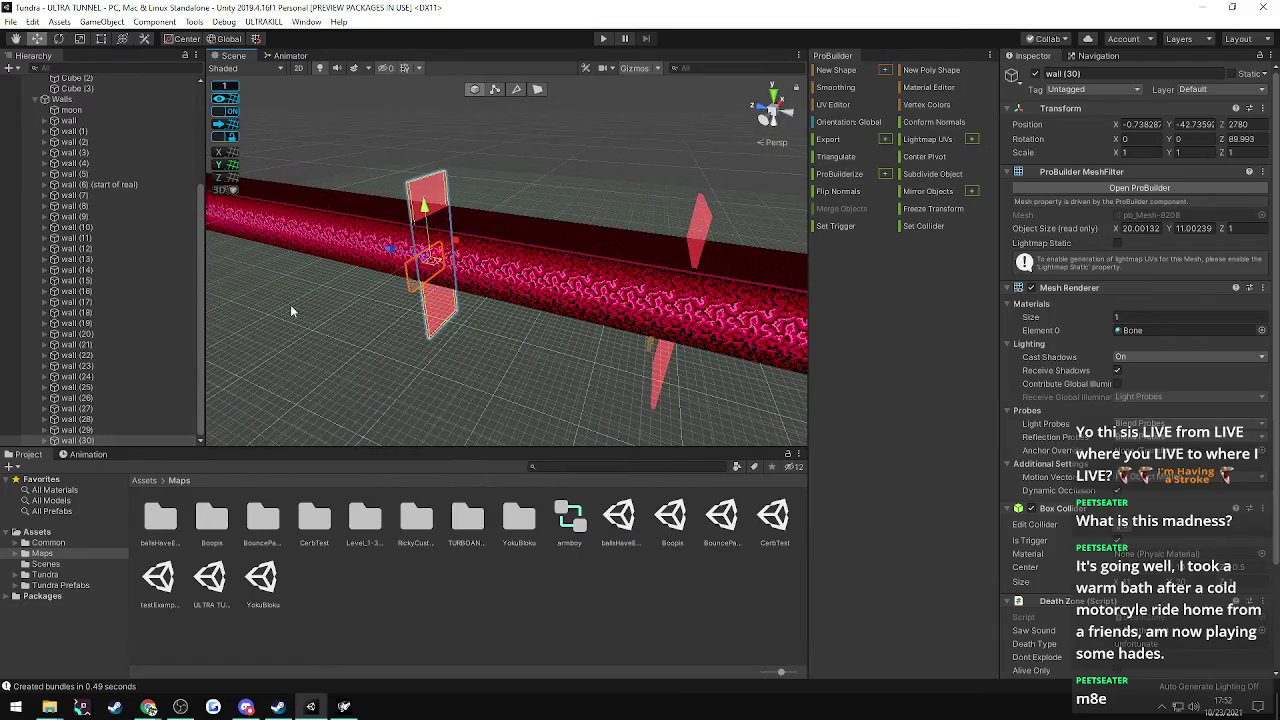
key("w")
right_click_drag(433, 327, 460, 370)
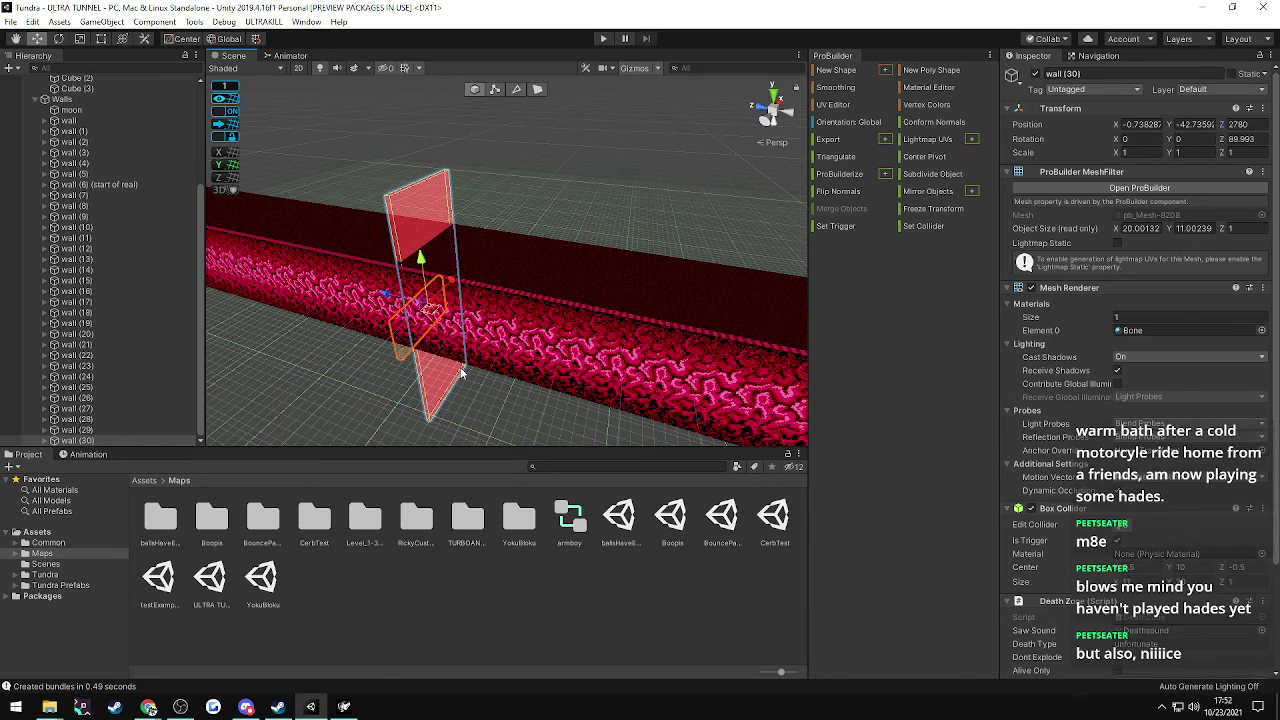
left_click(528, 206)
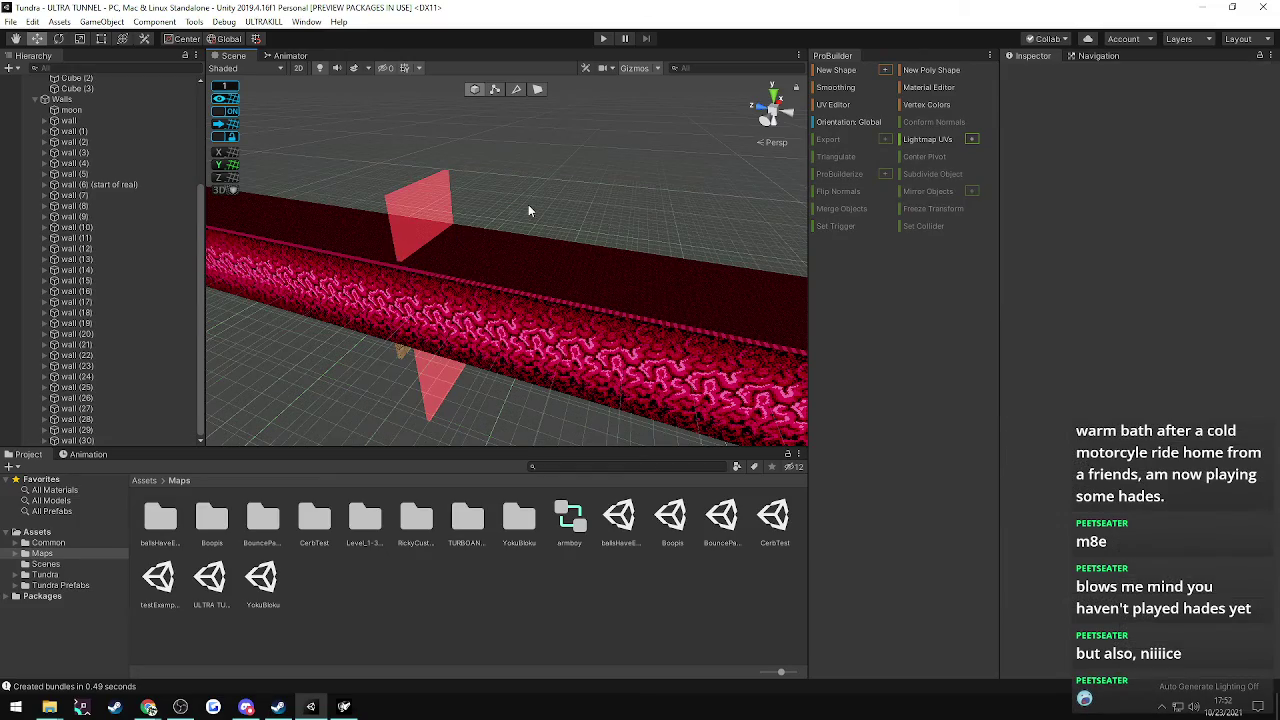
key("w")
right_click_drag(482, 281, 620, 273)
key("s")
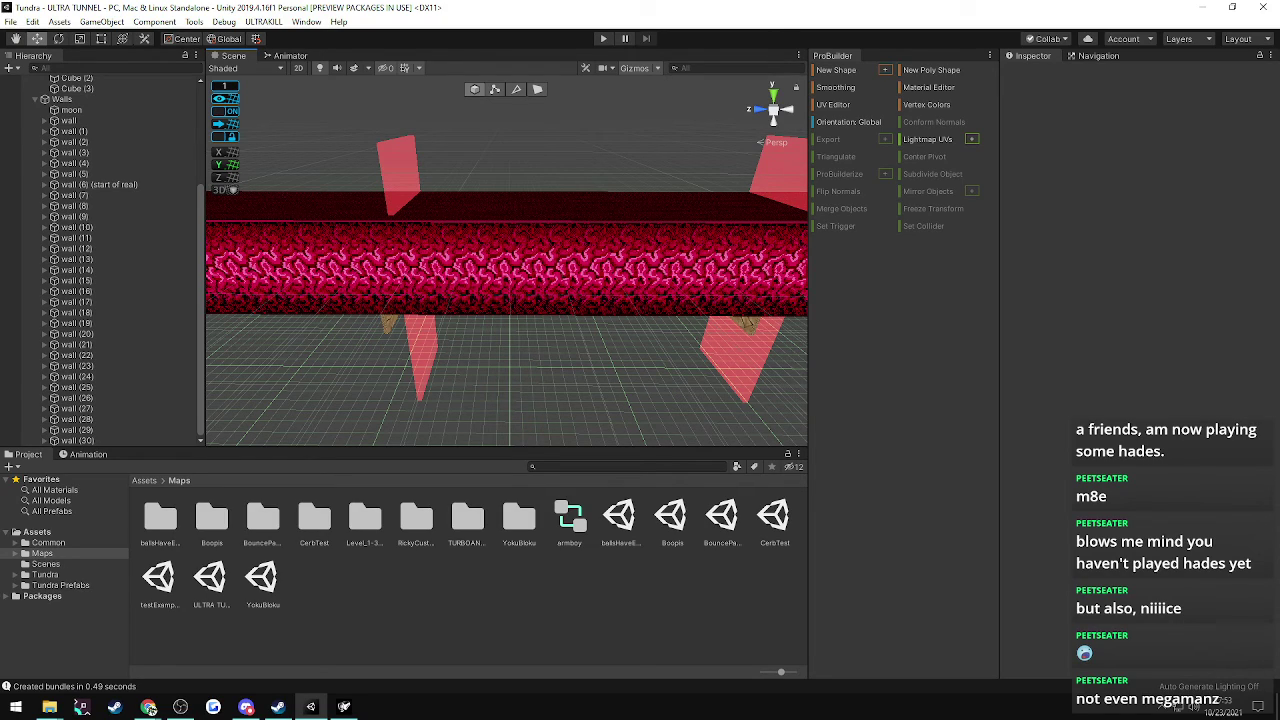
- Duplicate walls (27) and (28) and move the copies along the tunnel past wall (30) to Z position 2900.41
right_click_drag(573, 197, 613, 265)
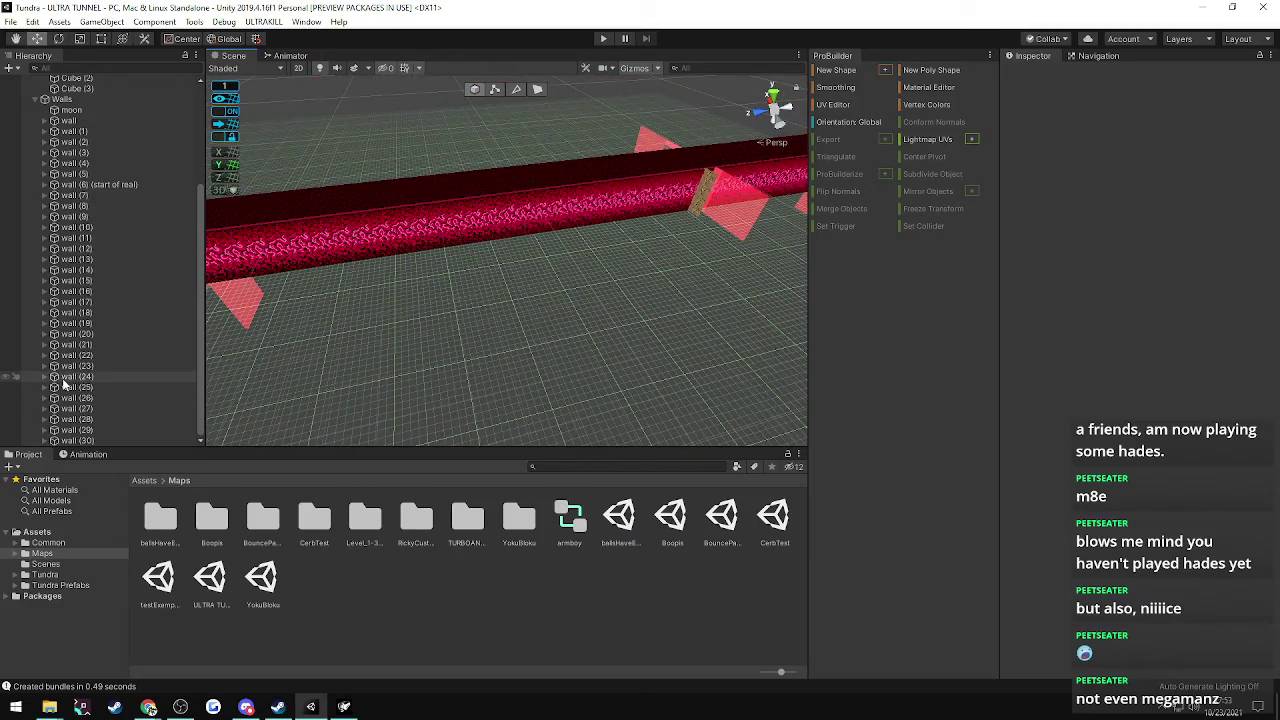
left_click(77, 420)
left_click(80, 409)
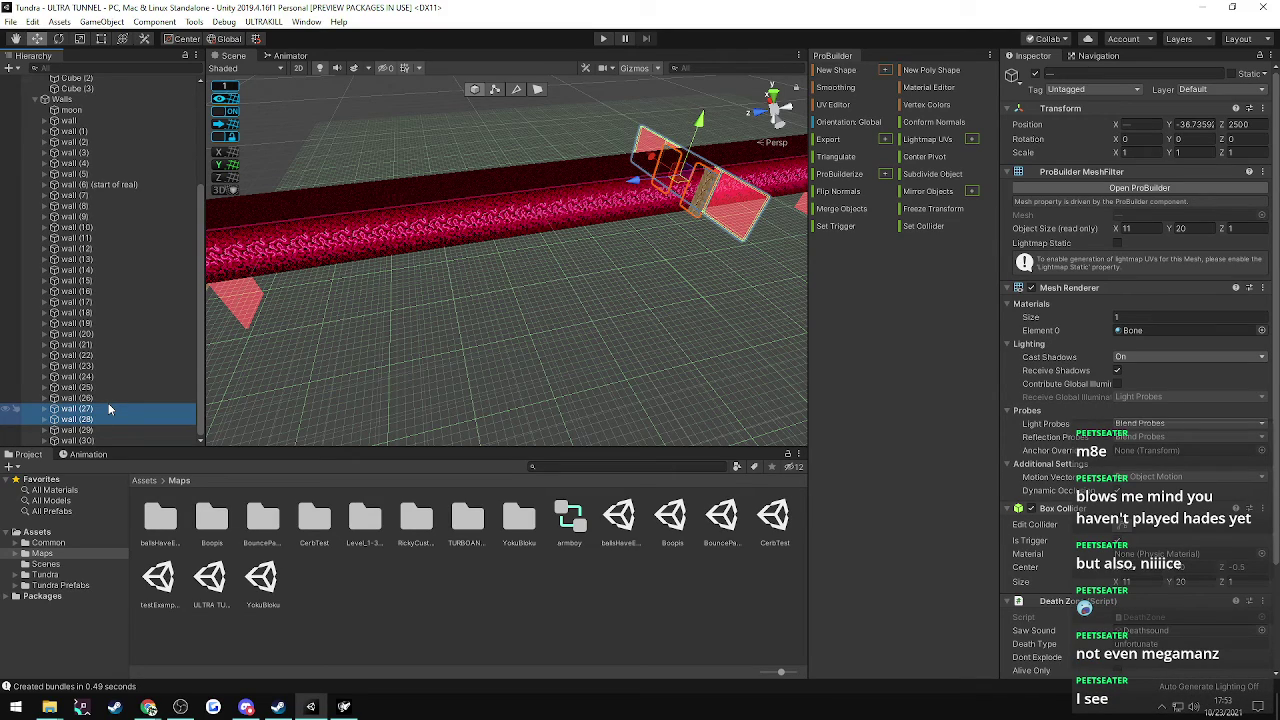
key("ctrl+d")
left_click_drag(638, 183, 274, 247)
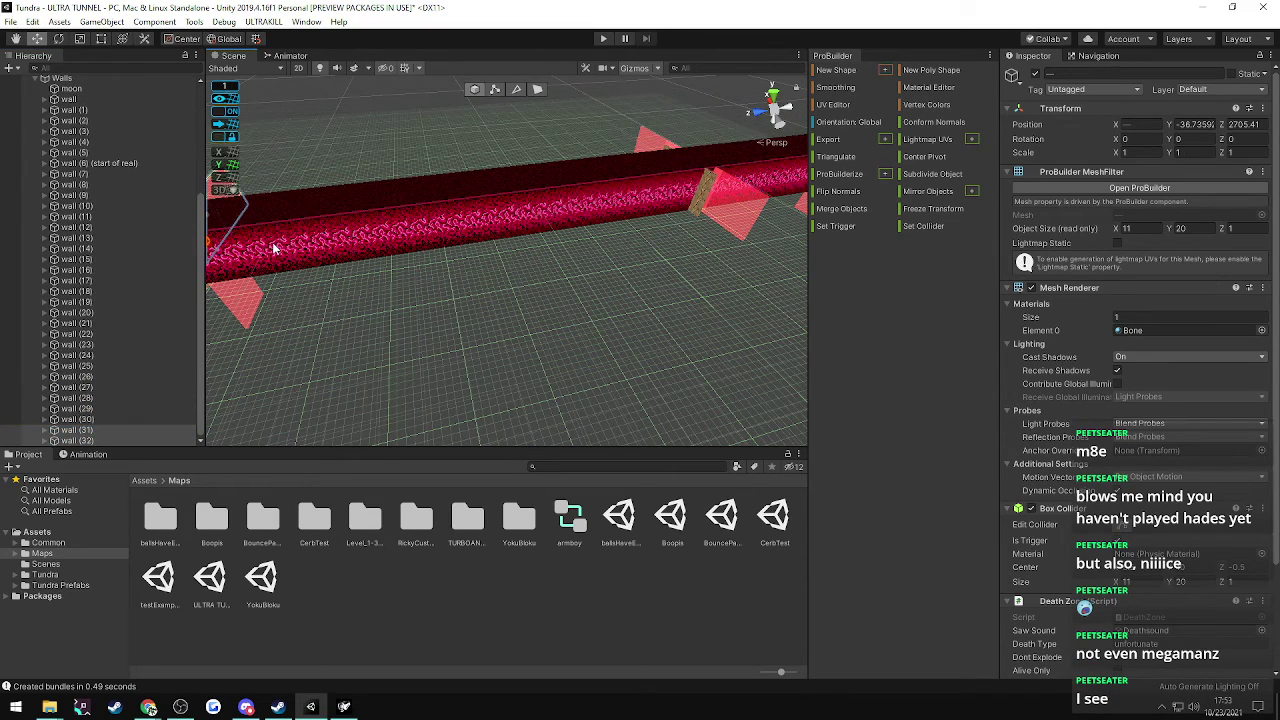
right_click_drag(274, 247, 310, 215)
left_click_drag(496, 241, 290, 228)
key("a")
right_click_drag(290, 228, 384, 260)
left_click_drag(384, 262, 476, 254, "alt")
key("d")
mouse_move(476, 254)
right_mouse_down()
mouse_move(454, 260)
mouse_move(475, 251)
right_mouse_up()
left_click_drag(475, 251, 434, 257)
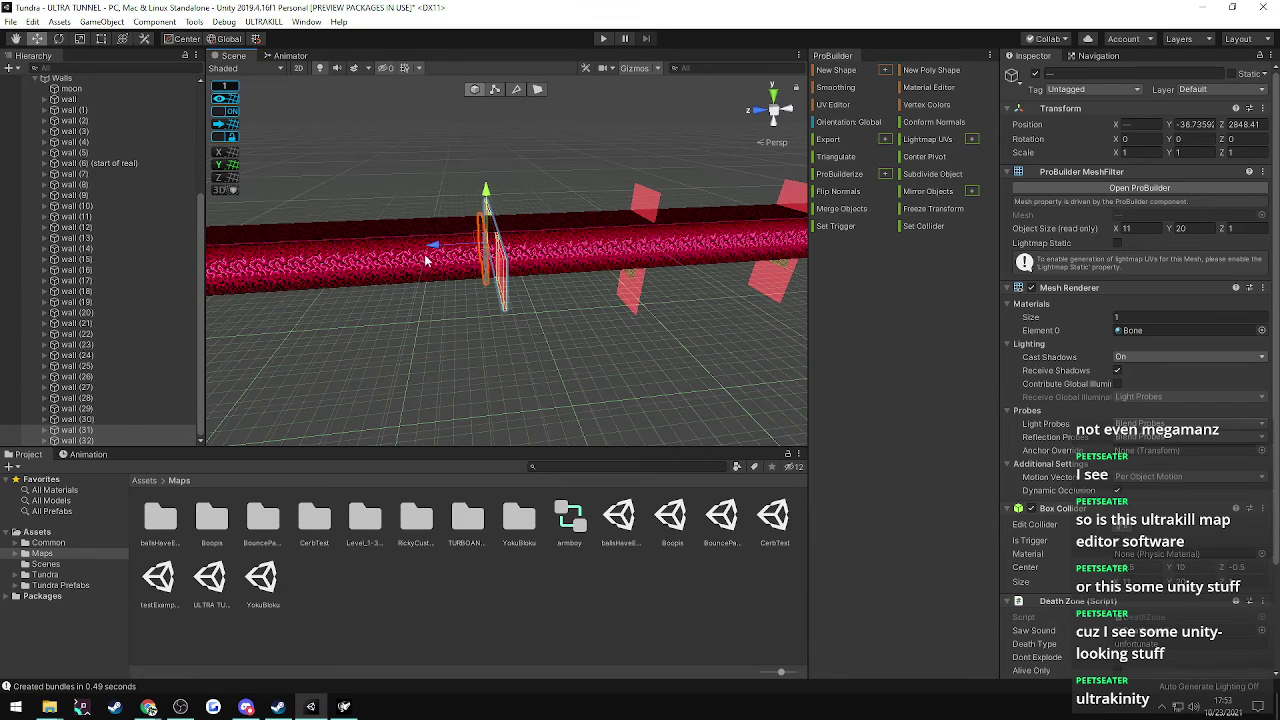
left_click_drag(430, 249, 316, 257)
- Check wall (30)'s position, move walls (31) and (32) farther along the tunnel and set their shared Z position to 2950
left_click(90, 420)
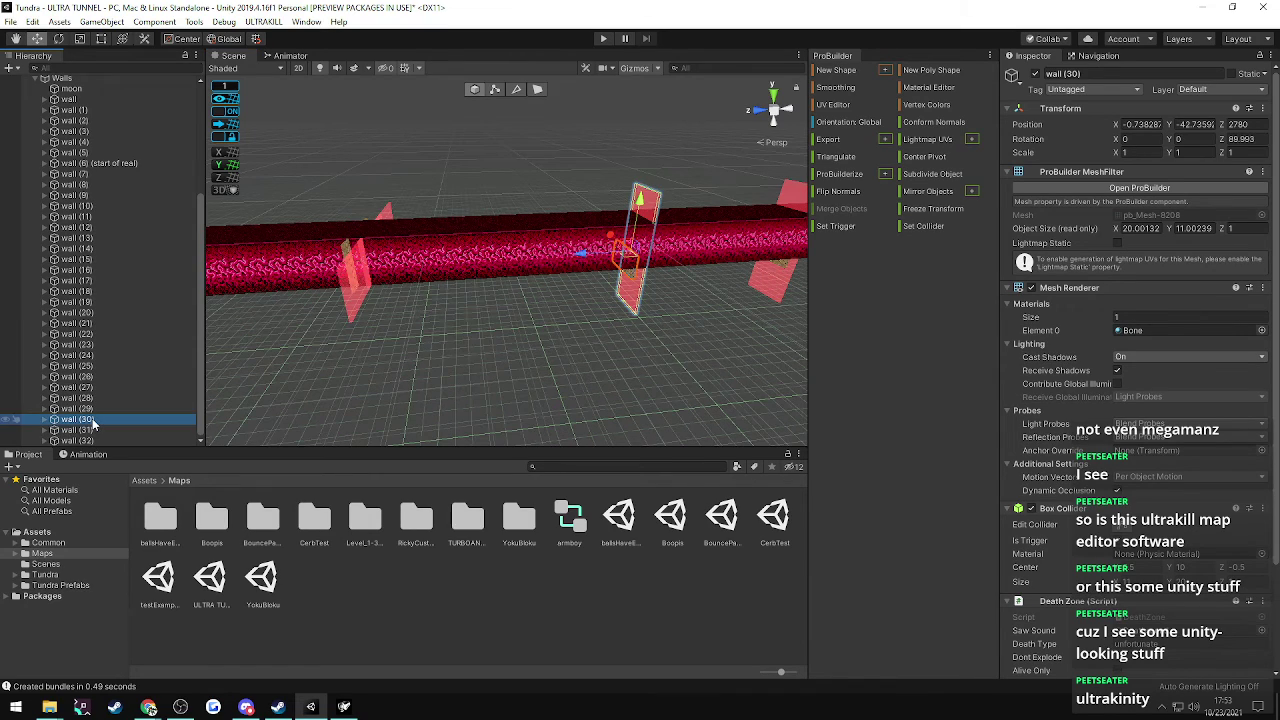
left_click(83, 430)
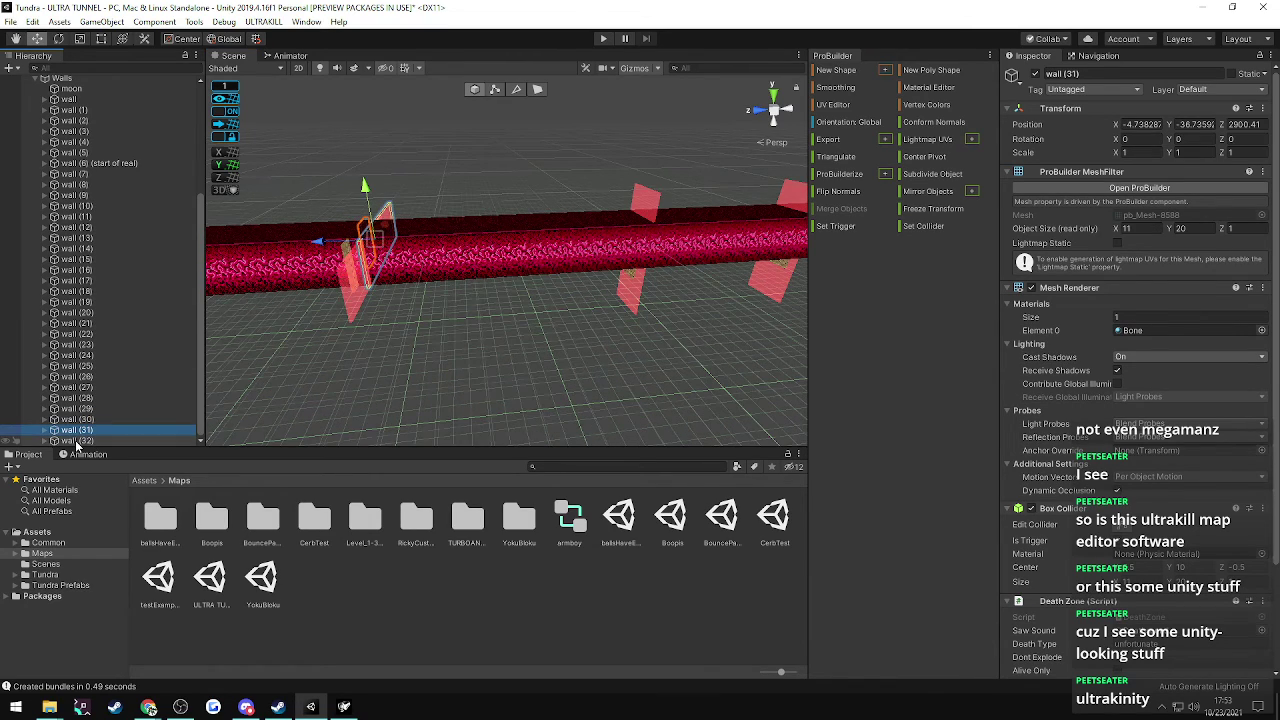
left_click(78, 441, "shift")
right_click_drag(377, 349, 377, 349)
left_click_drag(377, 349, 334, 329, "alt")
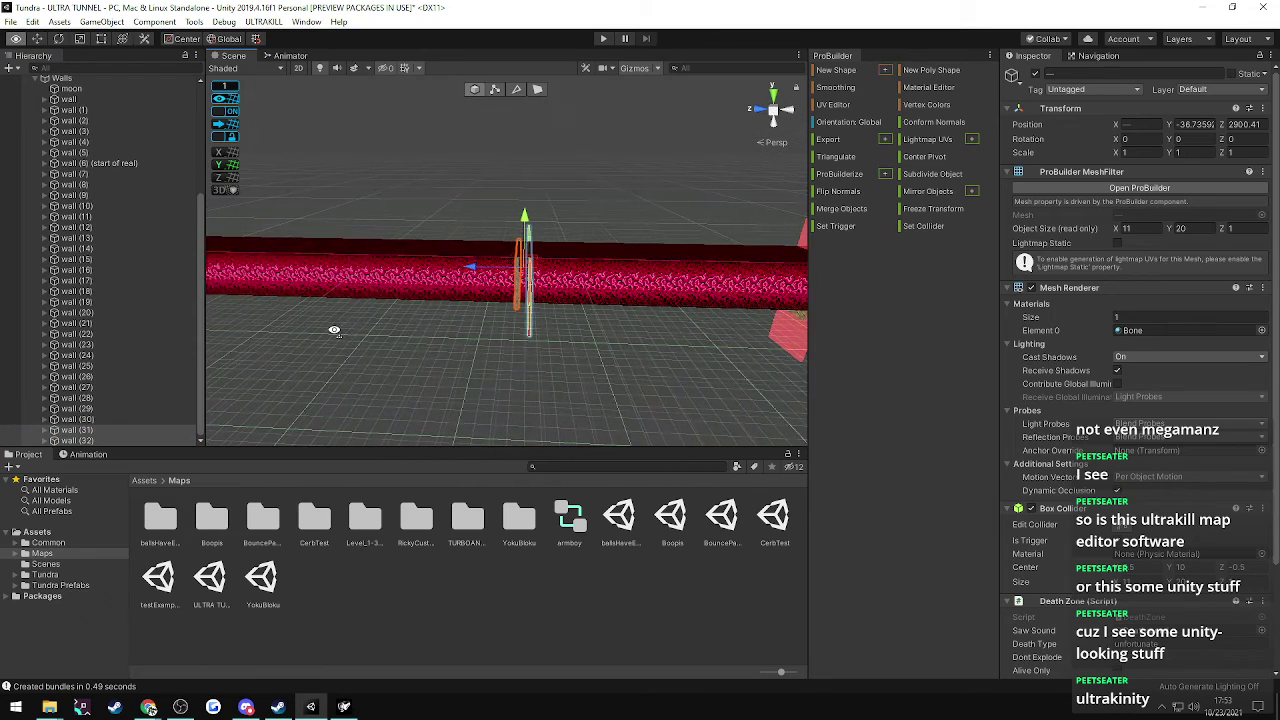
left_click_drag(470, 268, 385, 270)
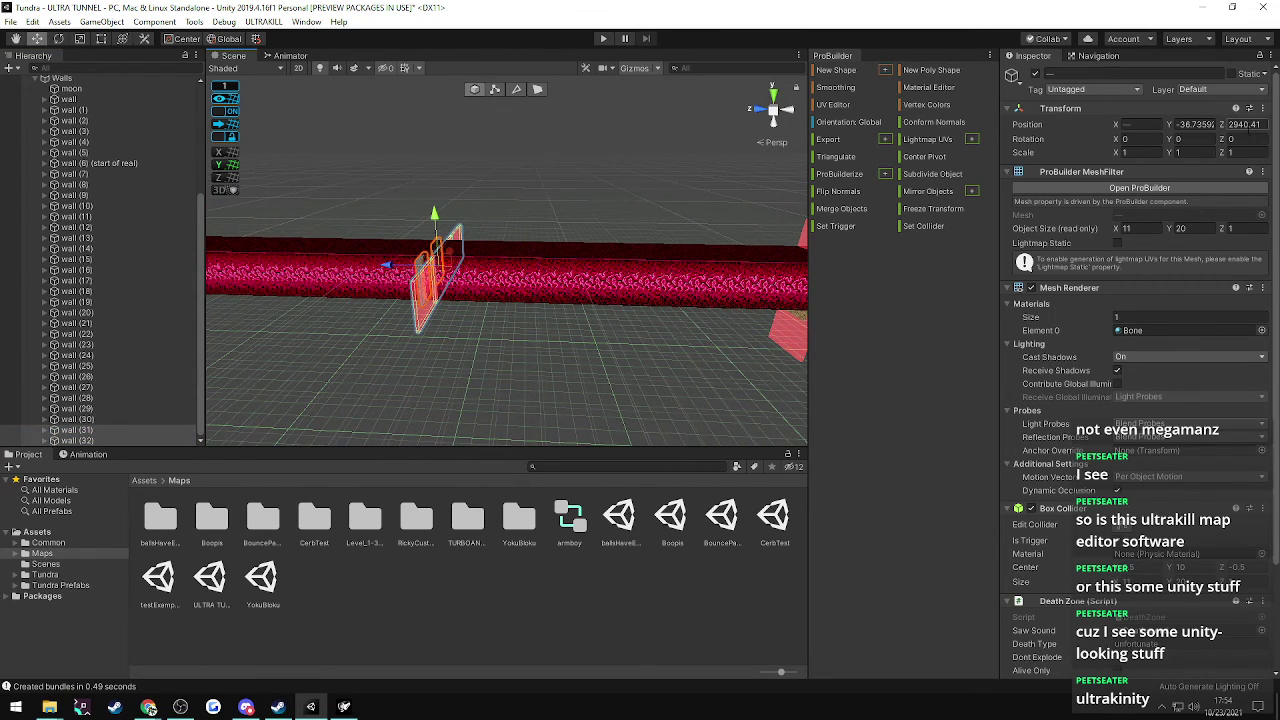
left_click(1249, 127)
type("2950")
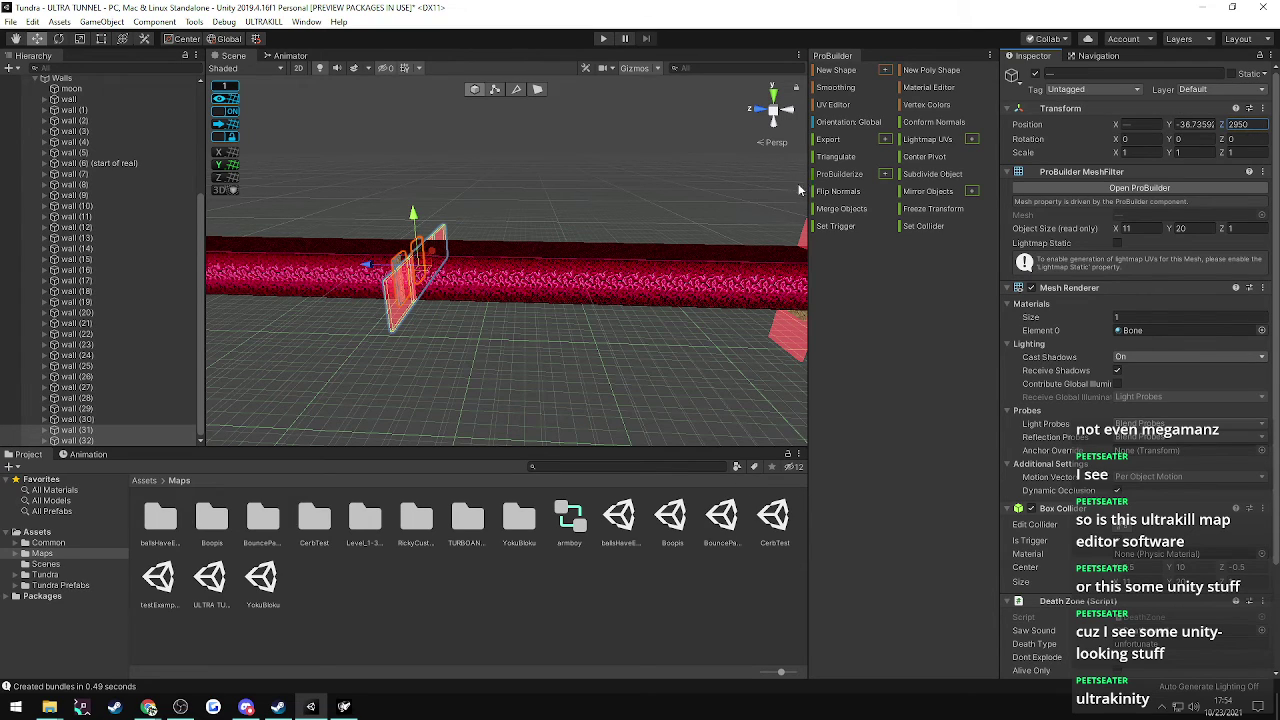
right_click_drag(513, 280, 470, 300)
- Compare wall (30)'s position with wall (31)'s and set the shared Z position of walls (31) and (32) to 2900
left_click(85, 419)
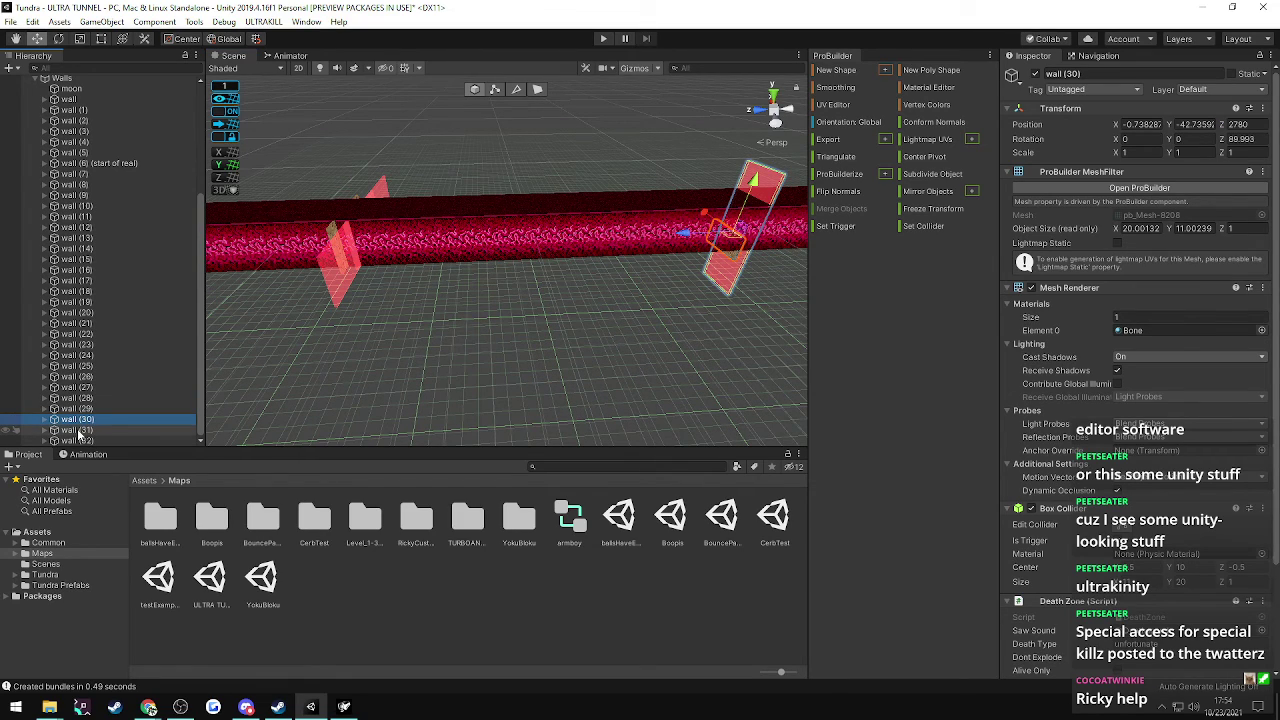
left_click(78, 430)
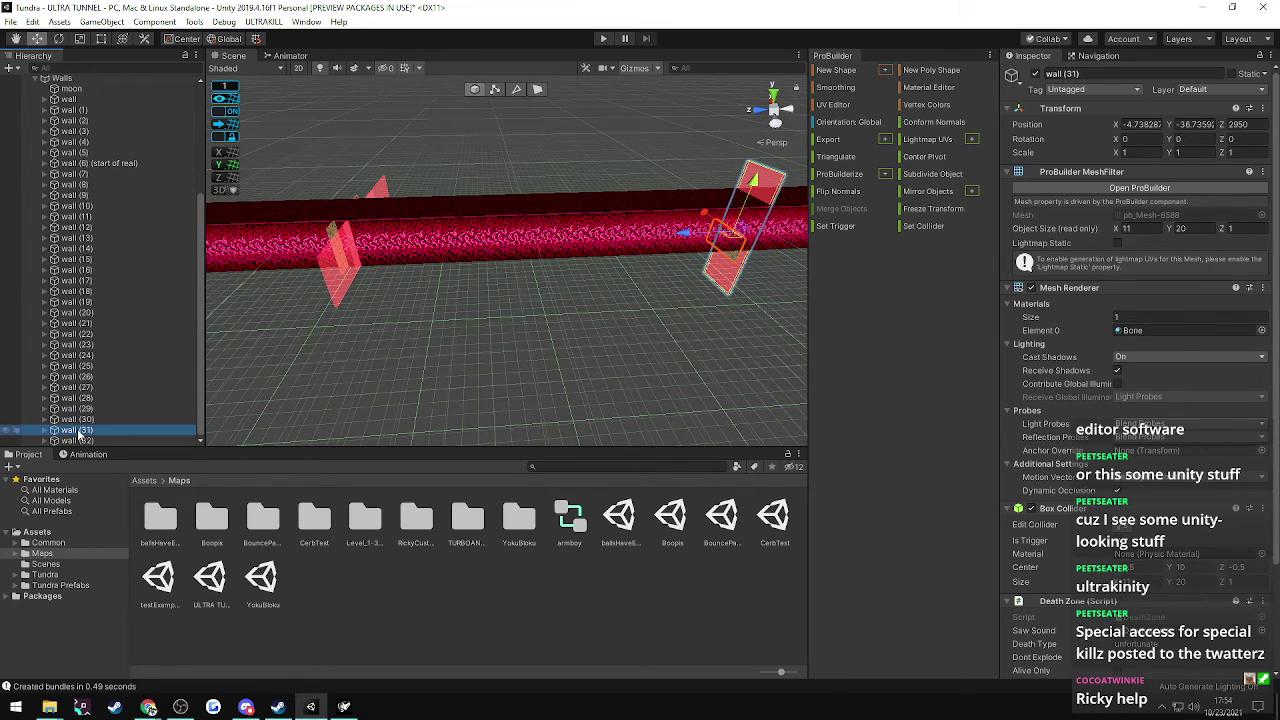
left_click(78, 440, "shift")
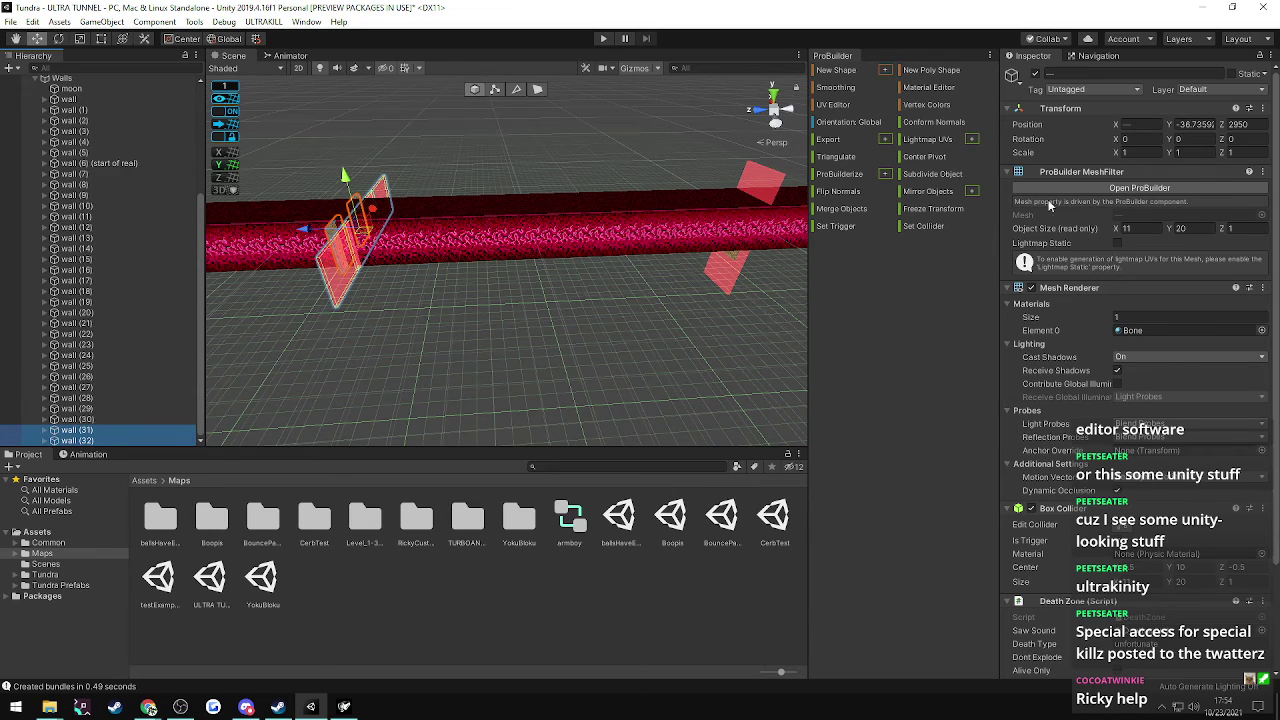
left_click(1262, 125)
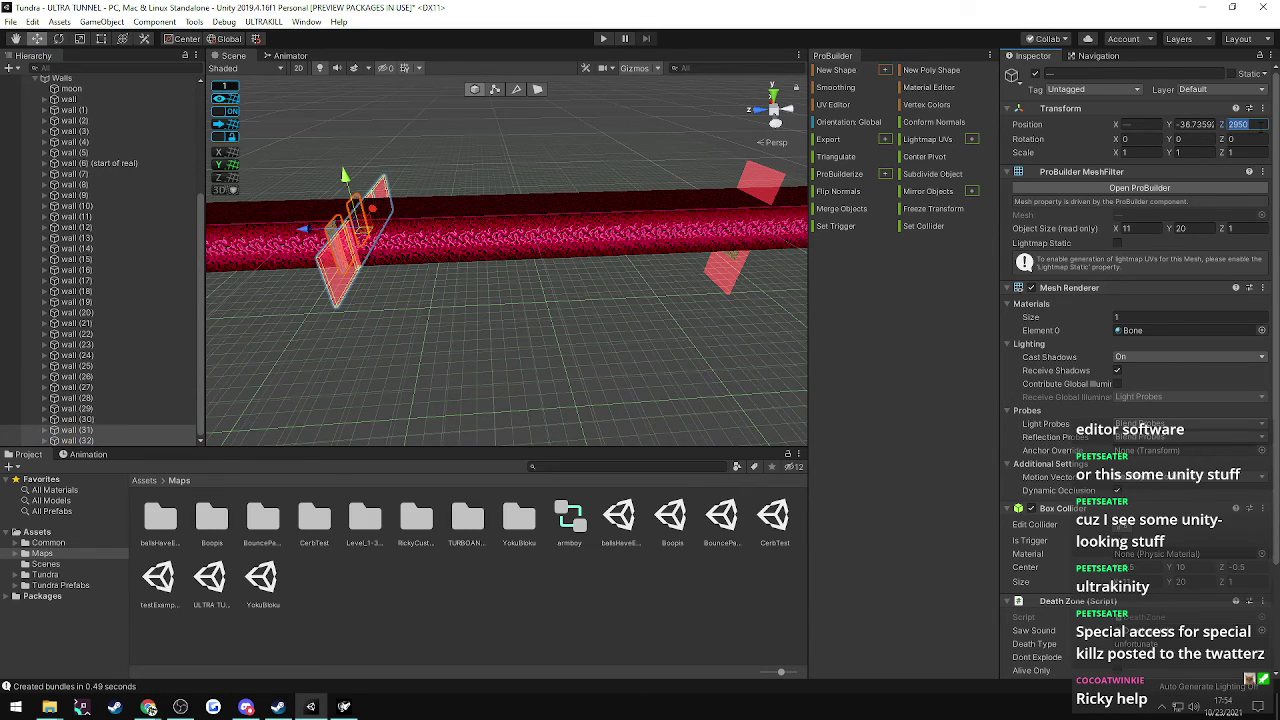
type("2900")
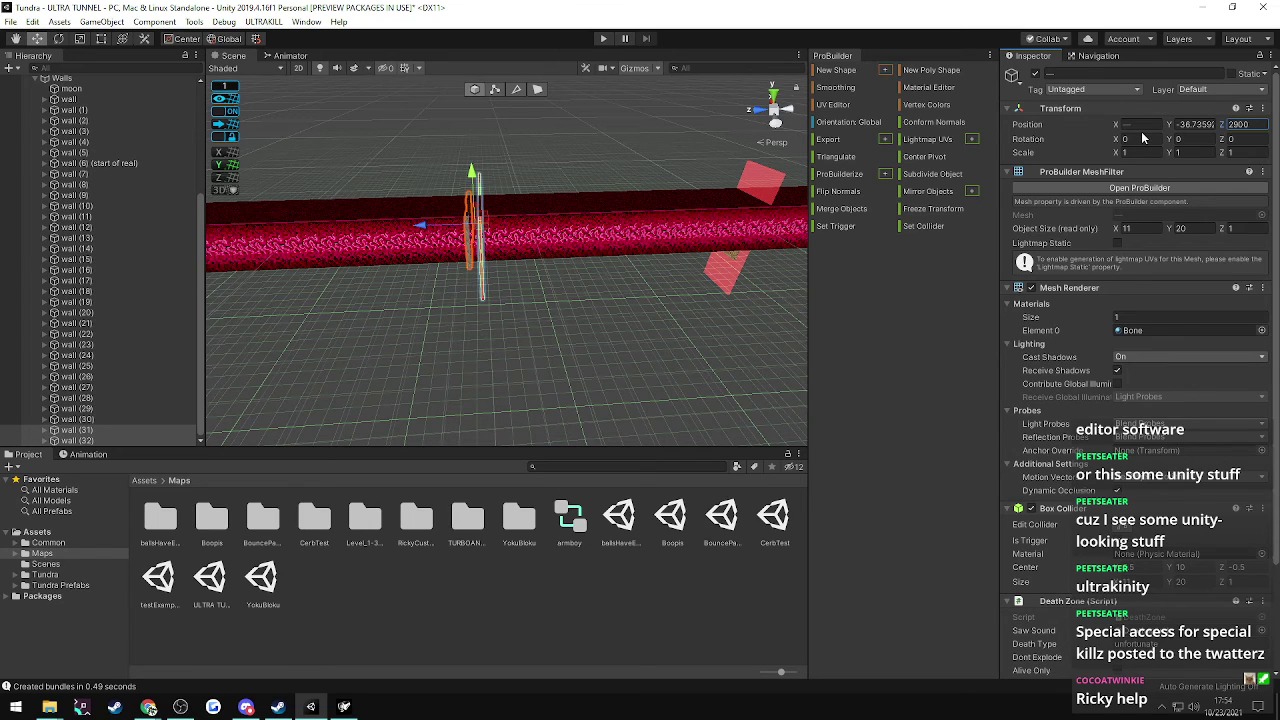
right_click_drag(573, 179, 553, 208)
key("w")
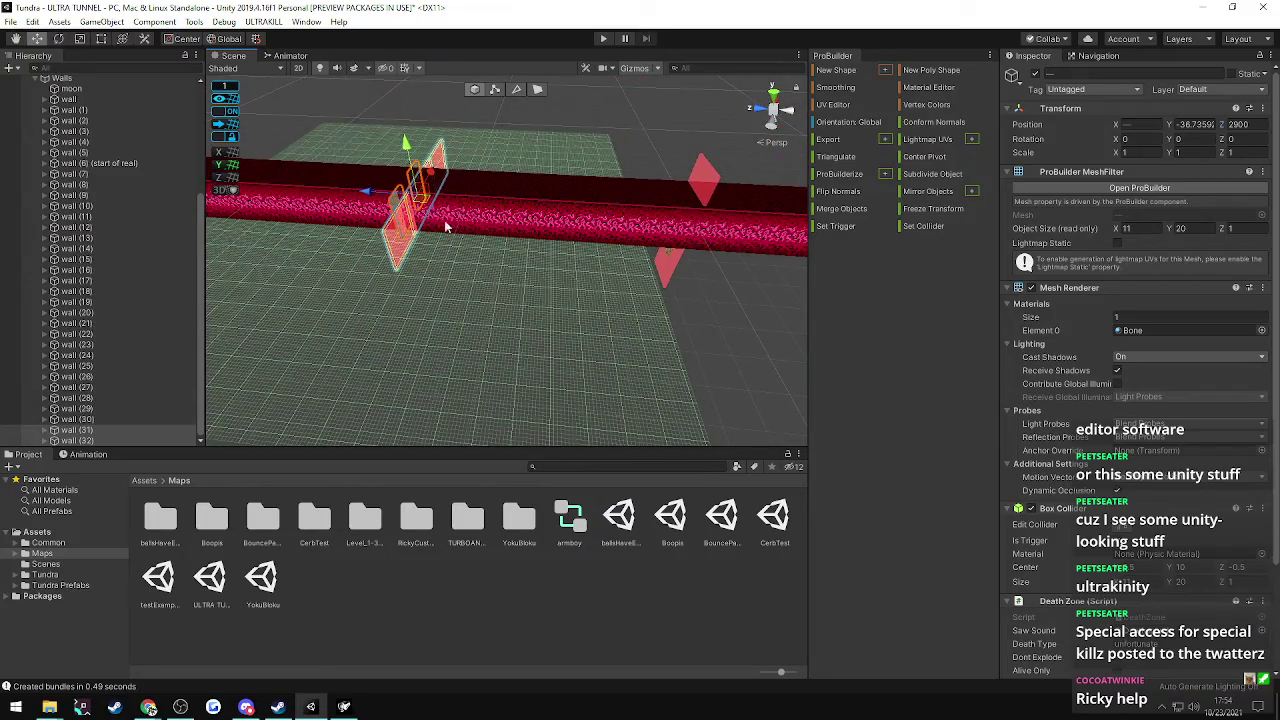
- Examine the spacing between walls (31) and (32) and the preceding wall from several angles around the tunnel
right_click_drag(446, 225, 445, 216)
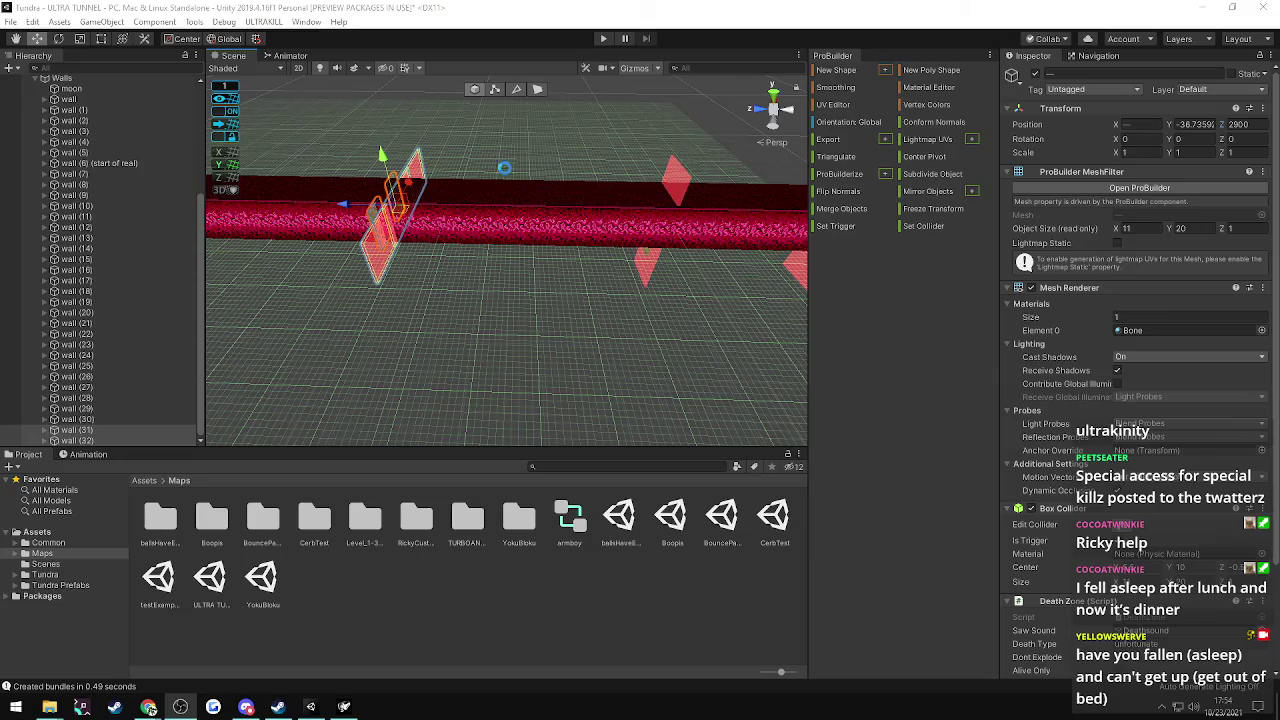
right_click_drag(504, 168, 510, 113)
right_click_drag(492, 231, 468, 242)
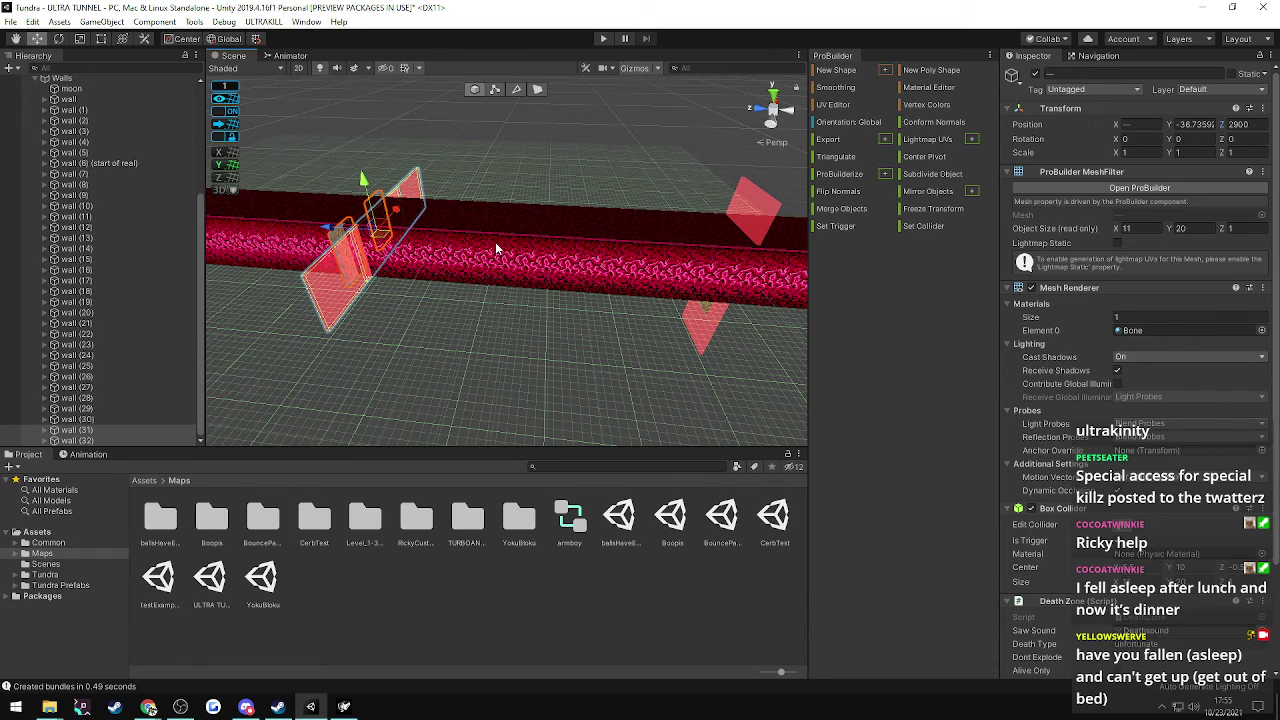
right_click_drag(495, 248, 520, 210)
right_click_drag(831, 150, 463, 270)
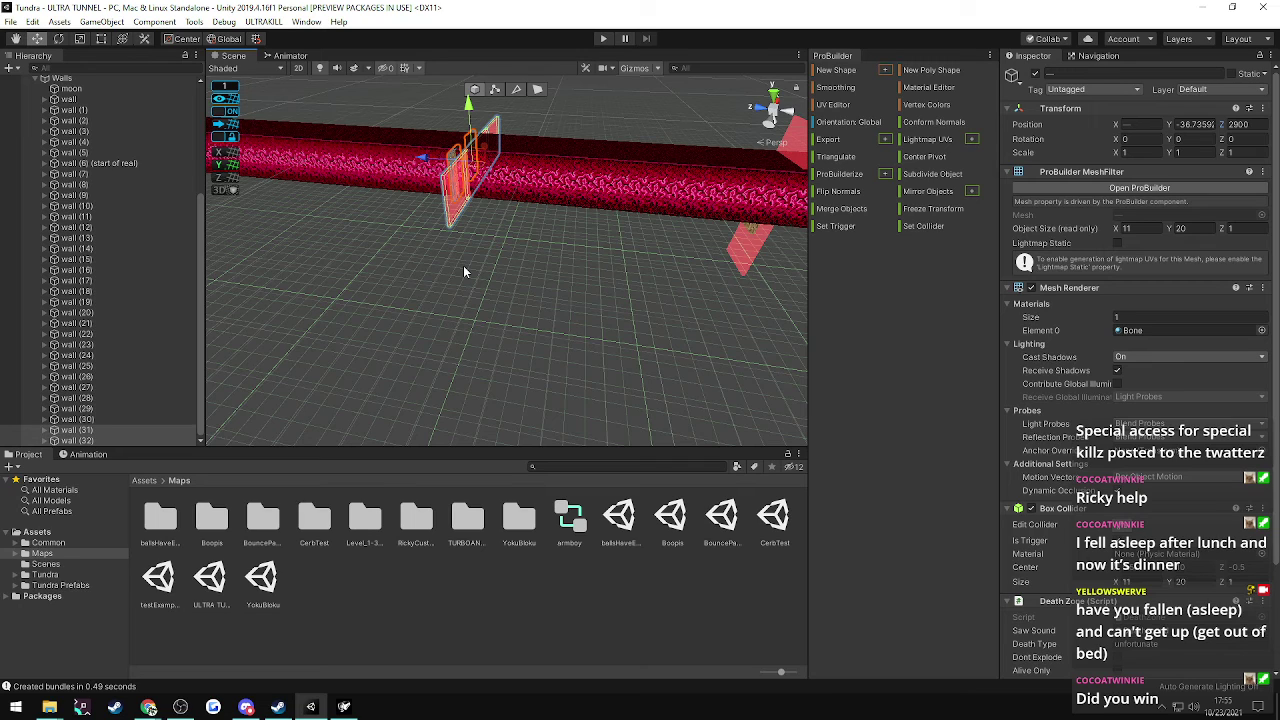
right_click_drag(568, 234, 612, 275)
key("w")
key("s")
left_click(524, 181)
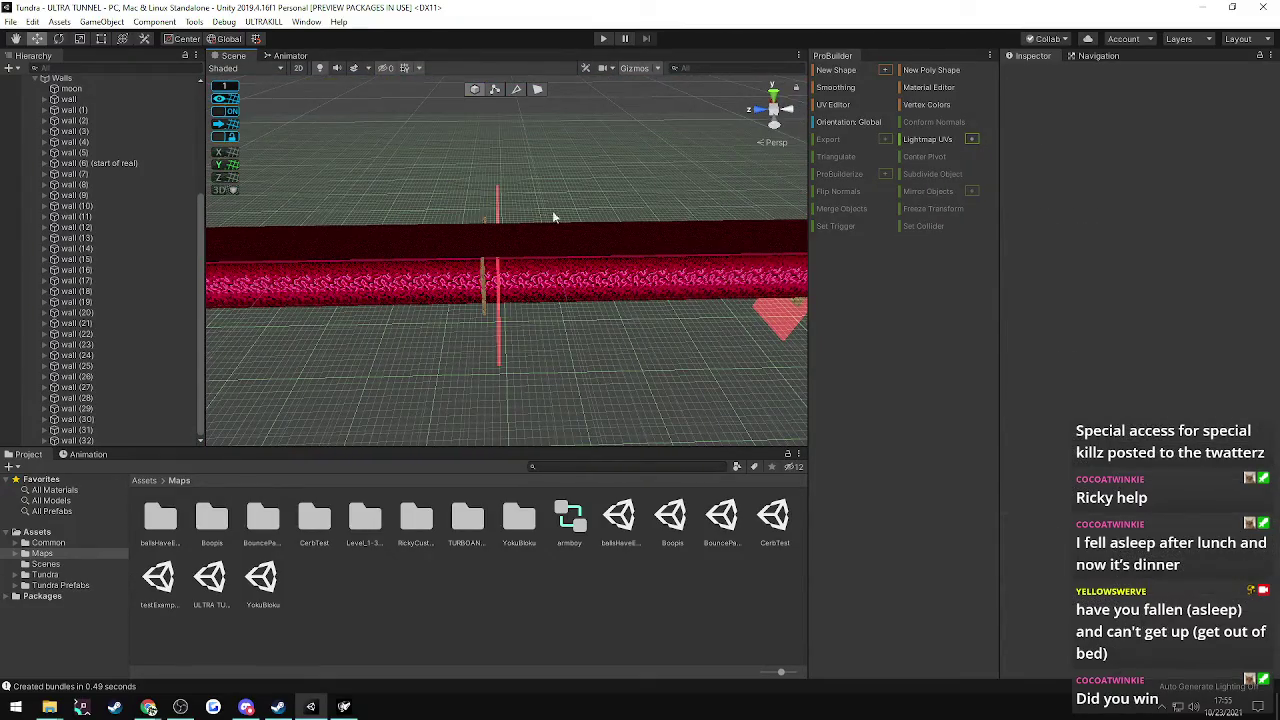
right_click_drag(553, 217, 494, 188)
key("w")
key("d")
key("w")
key("s")
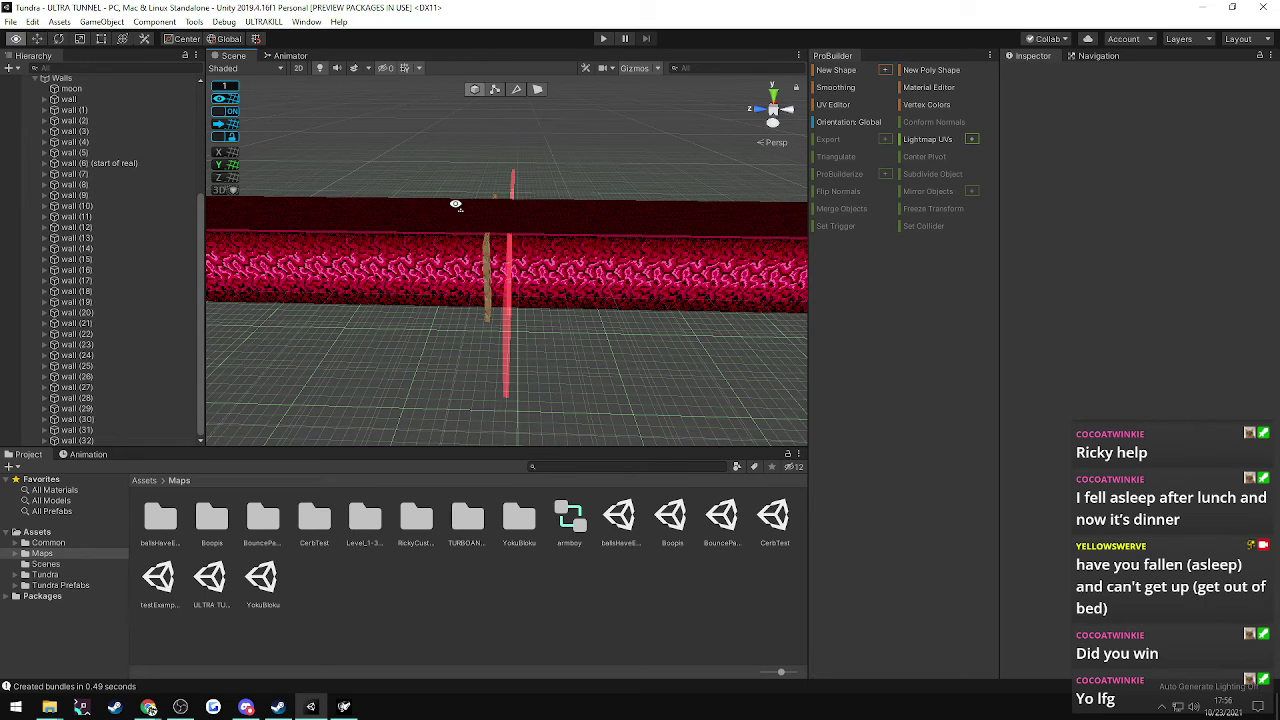
key("w")
right_click_drag(455, 204, 1163, 238)
right_click_drag(530, 247, 775, 376)
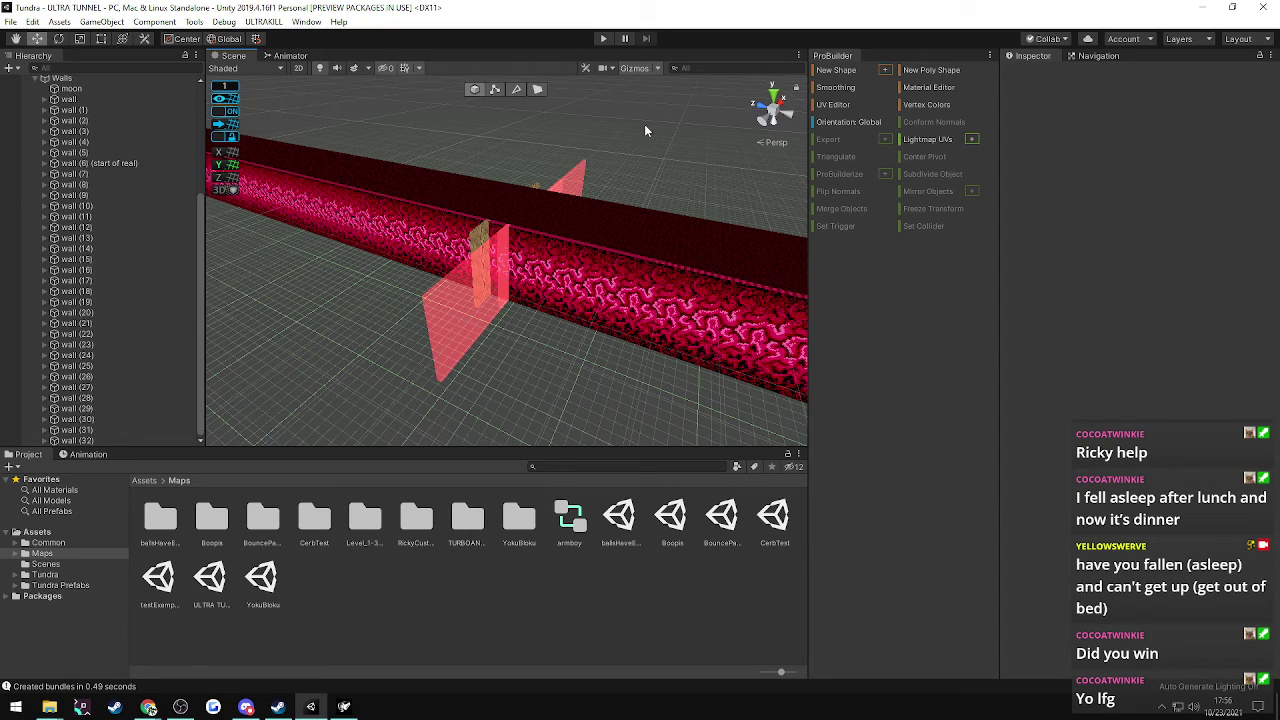
- Duplicate walls (16) and (17) together to create another pair of obstacles for the tunnel
left_click(148, 707)
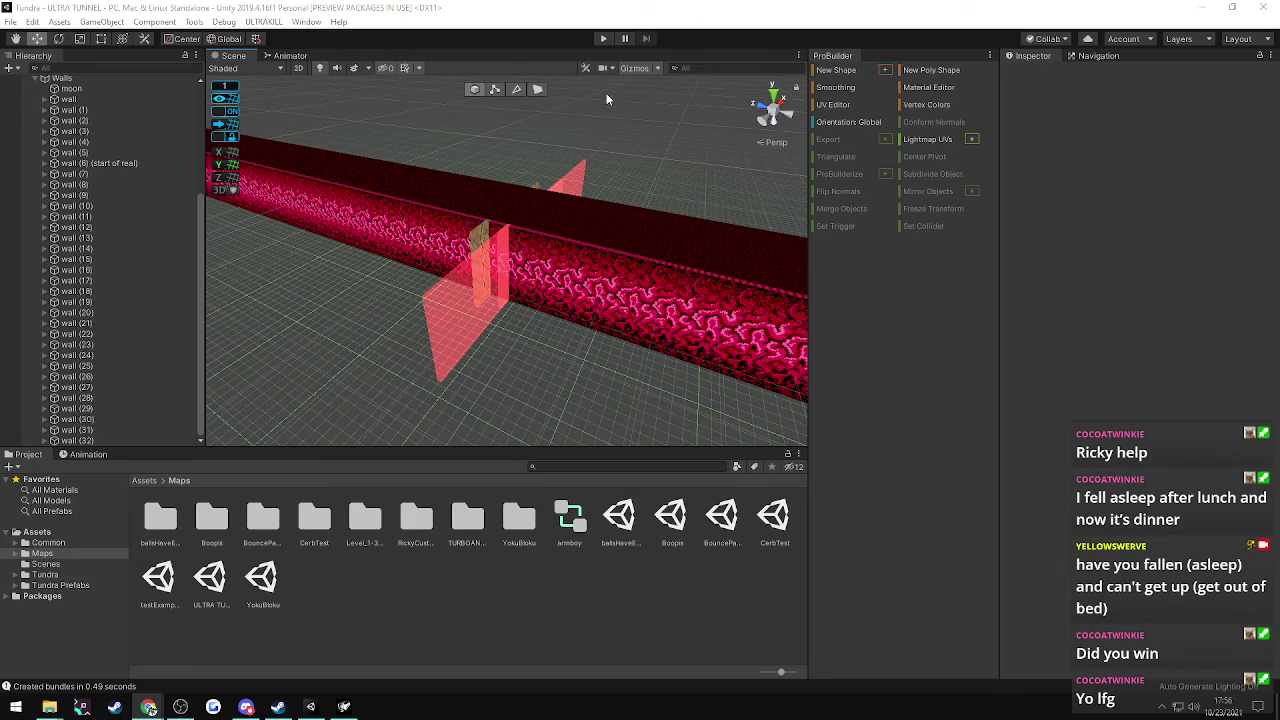
right_click_drag(612, 181, 888, 138)
key("s")
left_click_drag(887, 138, 780, 225, "alt")
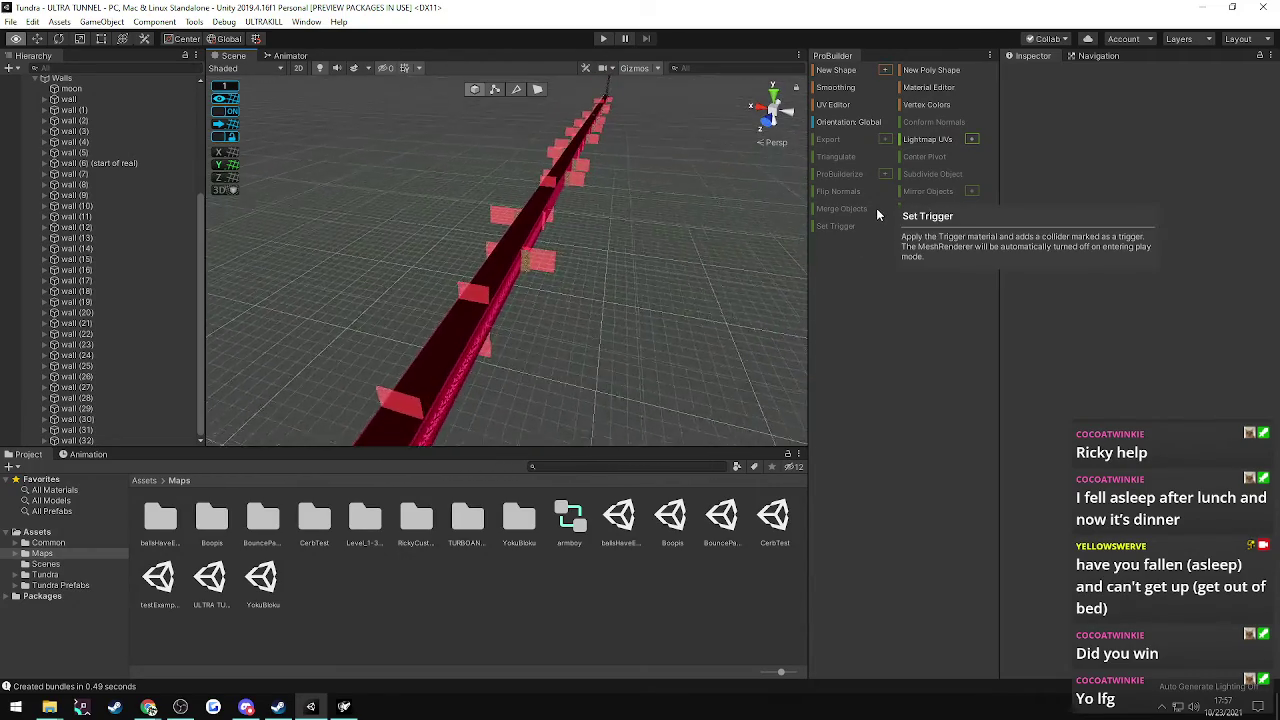
scroll(766, 206, "up", 5)
left_click(666, 296)
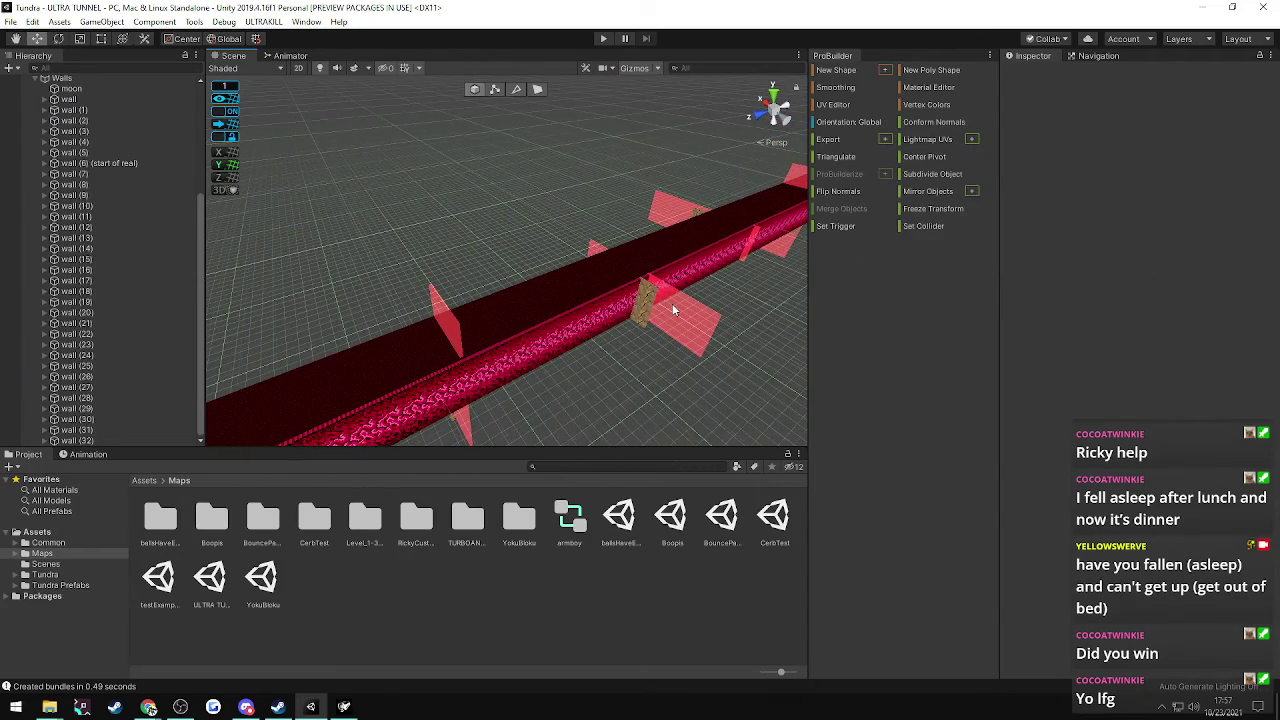
left_click_drag(674, 311, 446, 234, "alt")
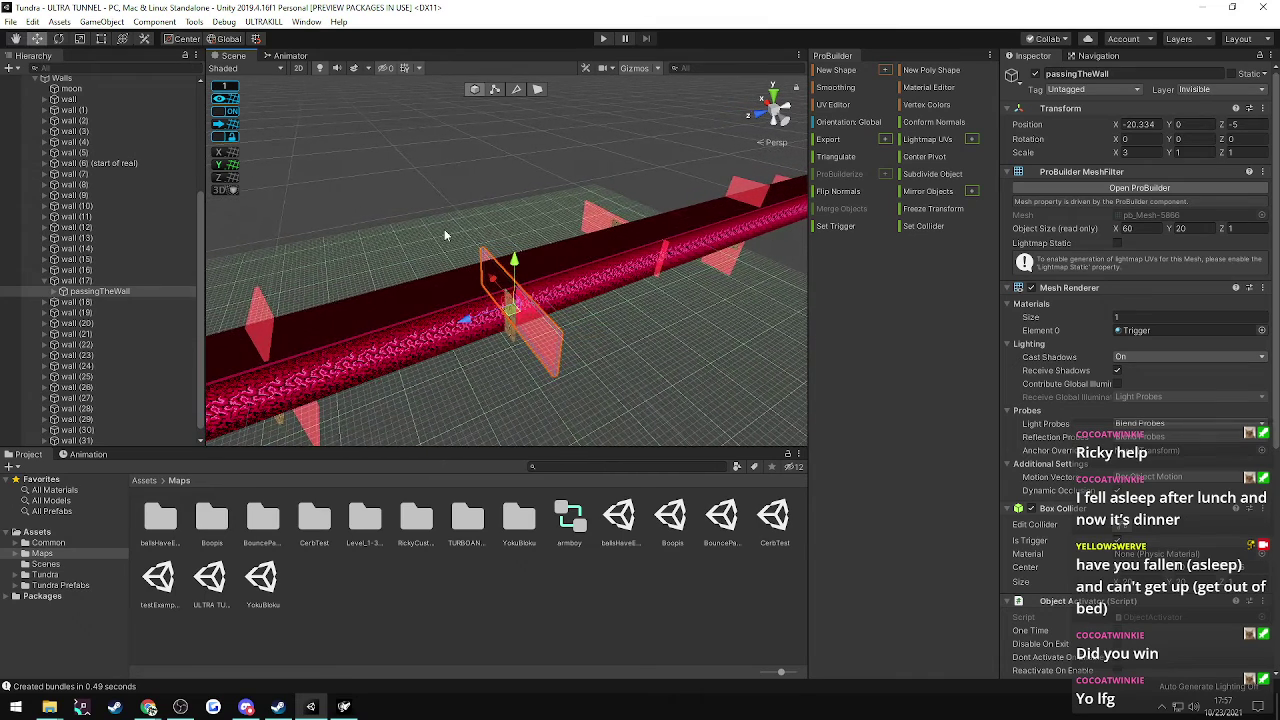
left_click(78, 270)
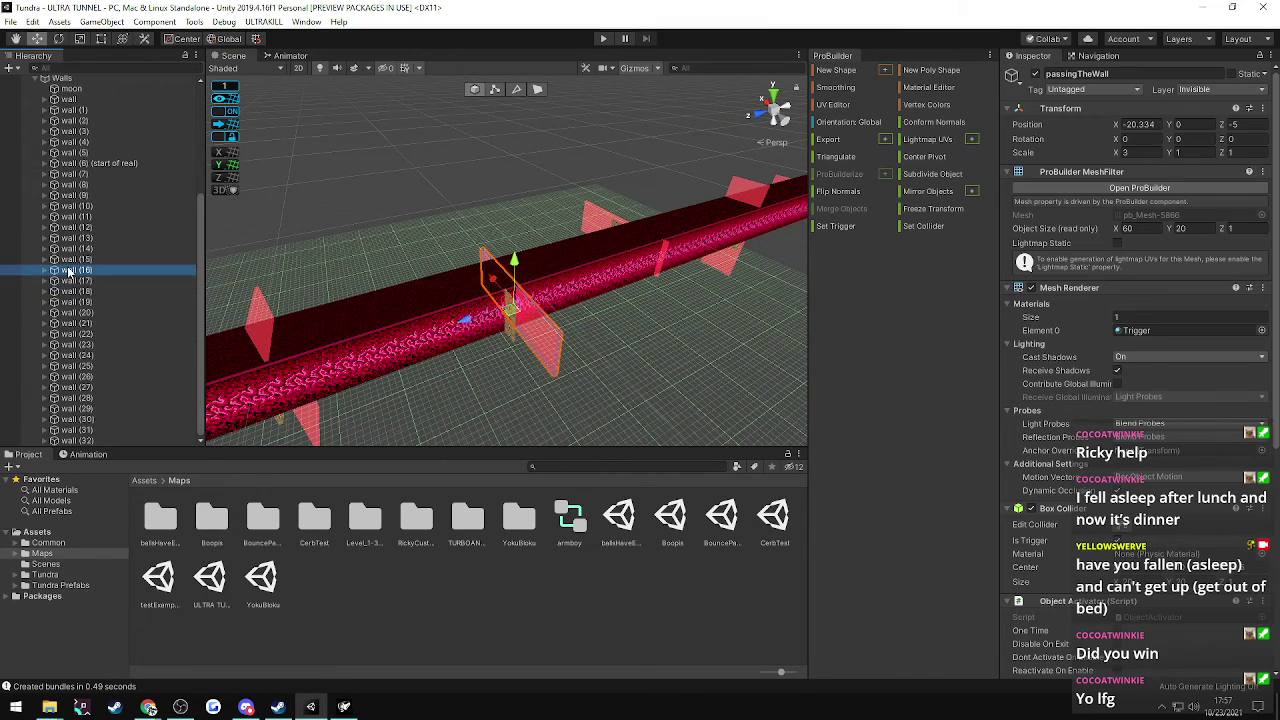
left_click(78, 281, "shift")
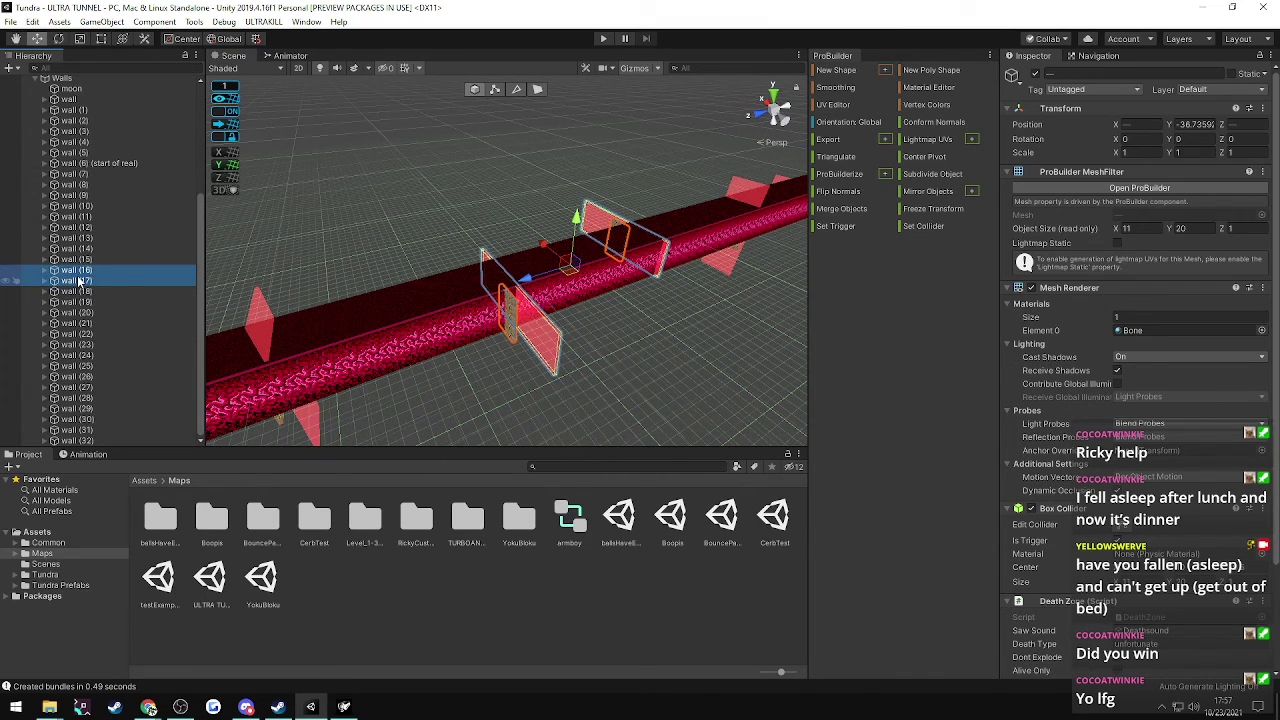
key("ctrl+d")
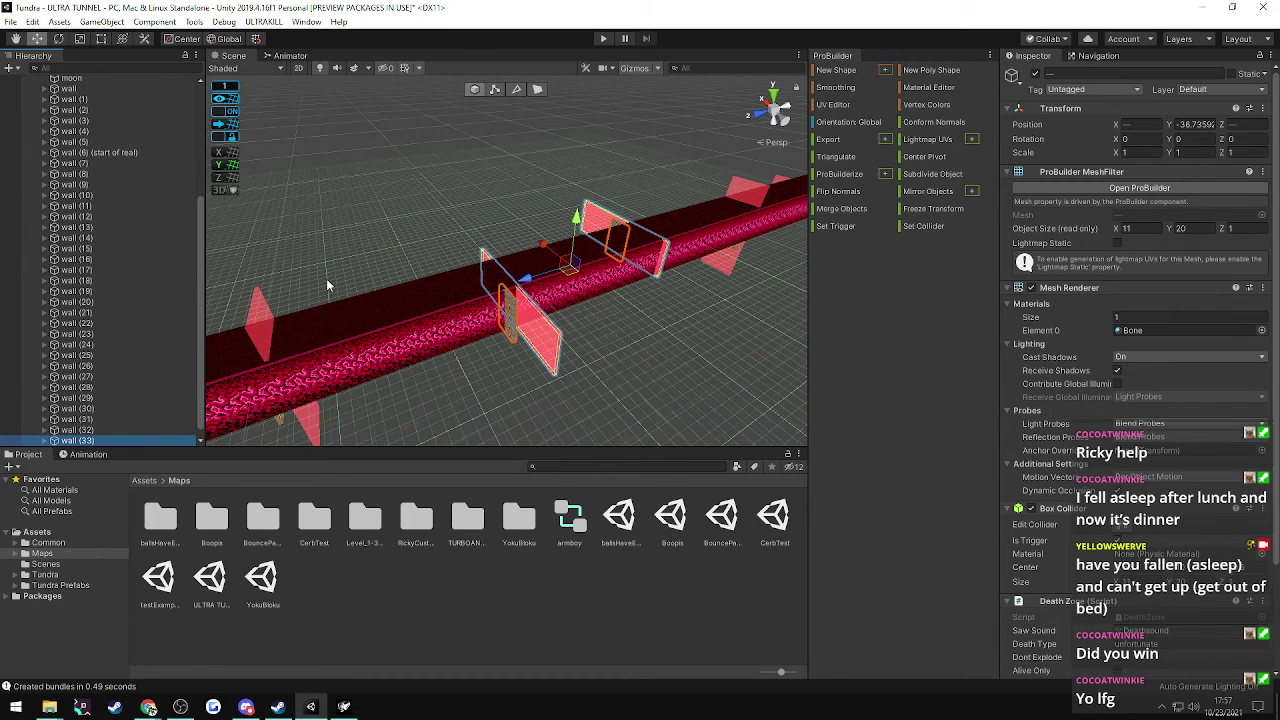
- Move the two copied walls along the tunnel past wall (32), to Z positions of about 2996 and 3076
right_click_drag(327, 286, 276, 298)
key("s")
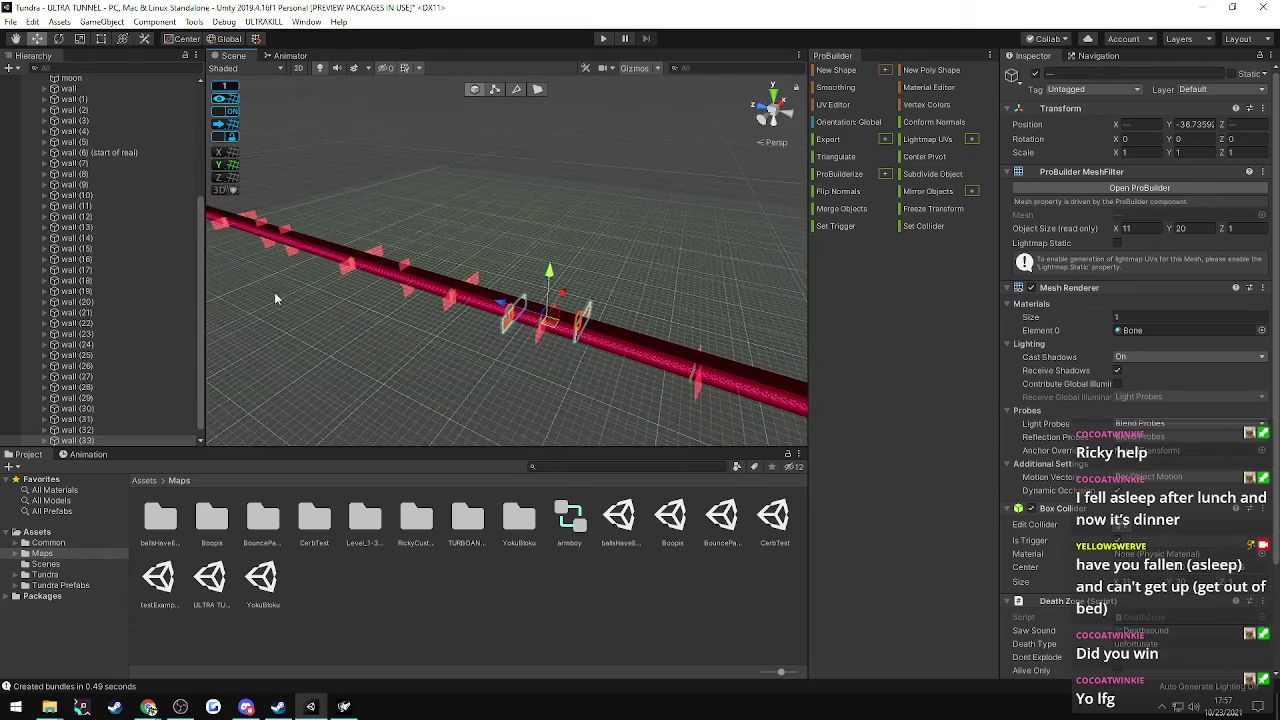
left_click_drag(505, 310, 195, 233)
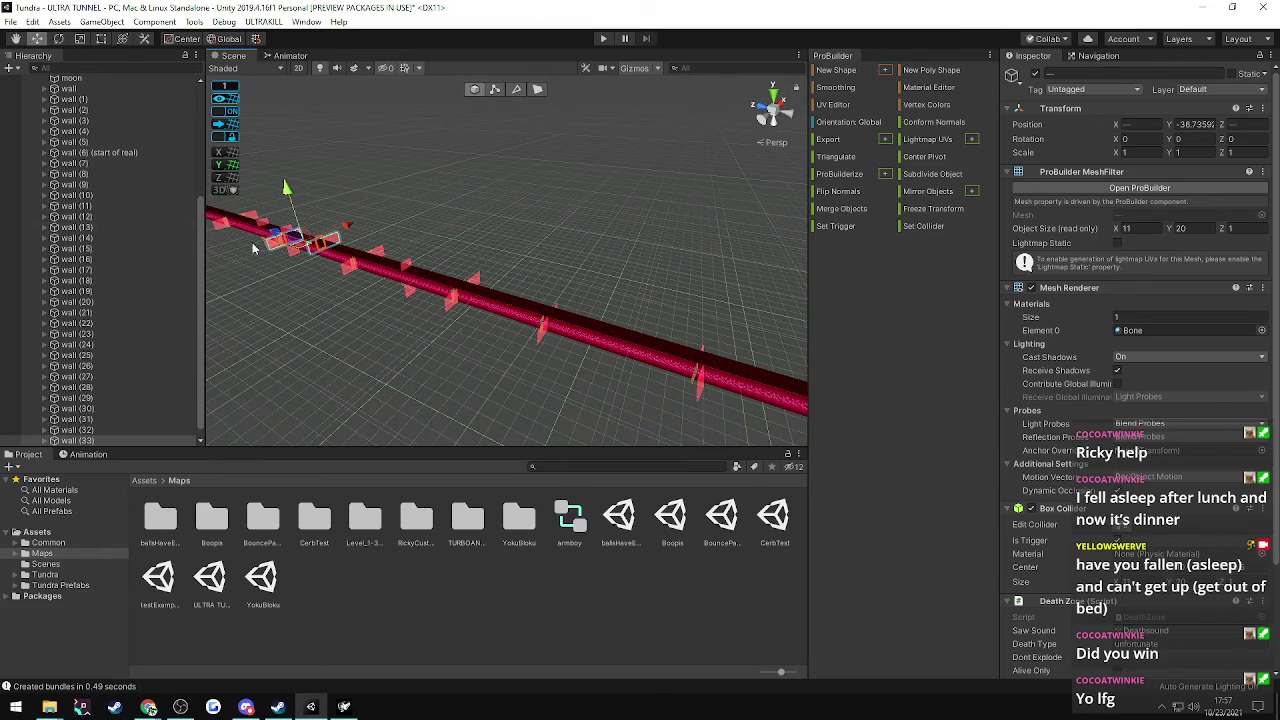
right_click_drag(253, 249, 237, 200)
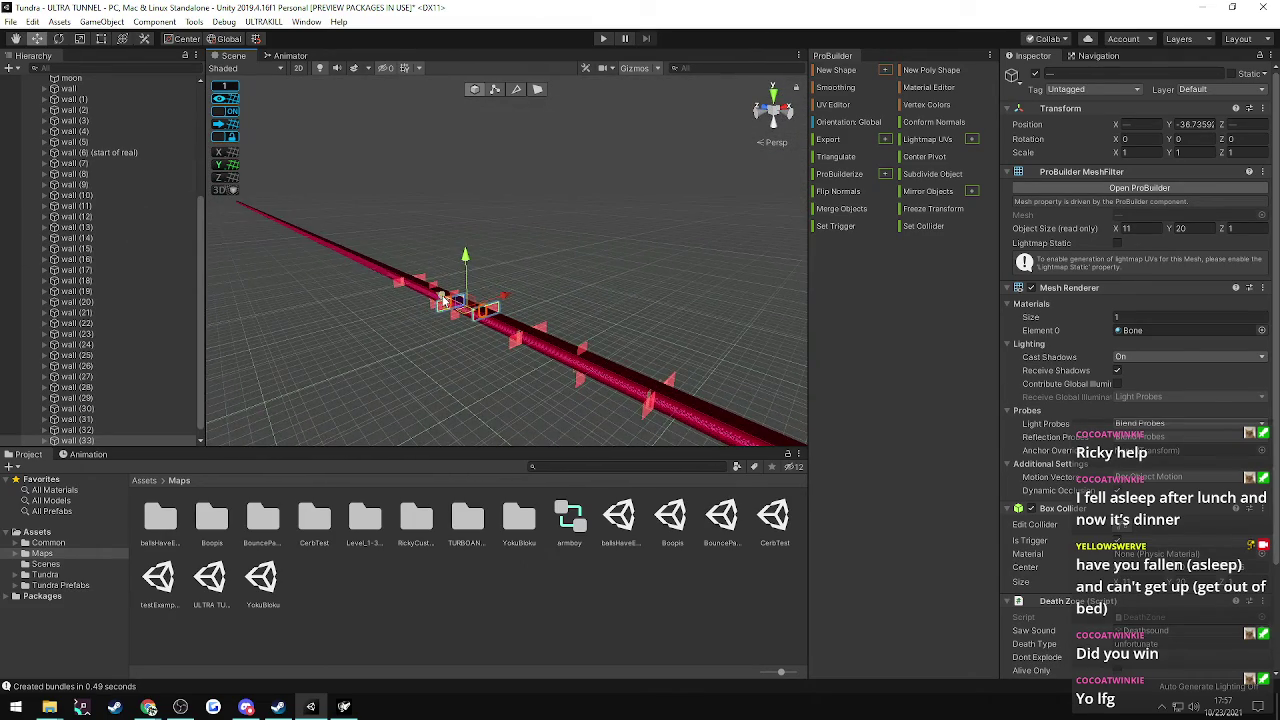
right_click_drag(326, 248, 240, 236)
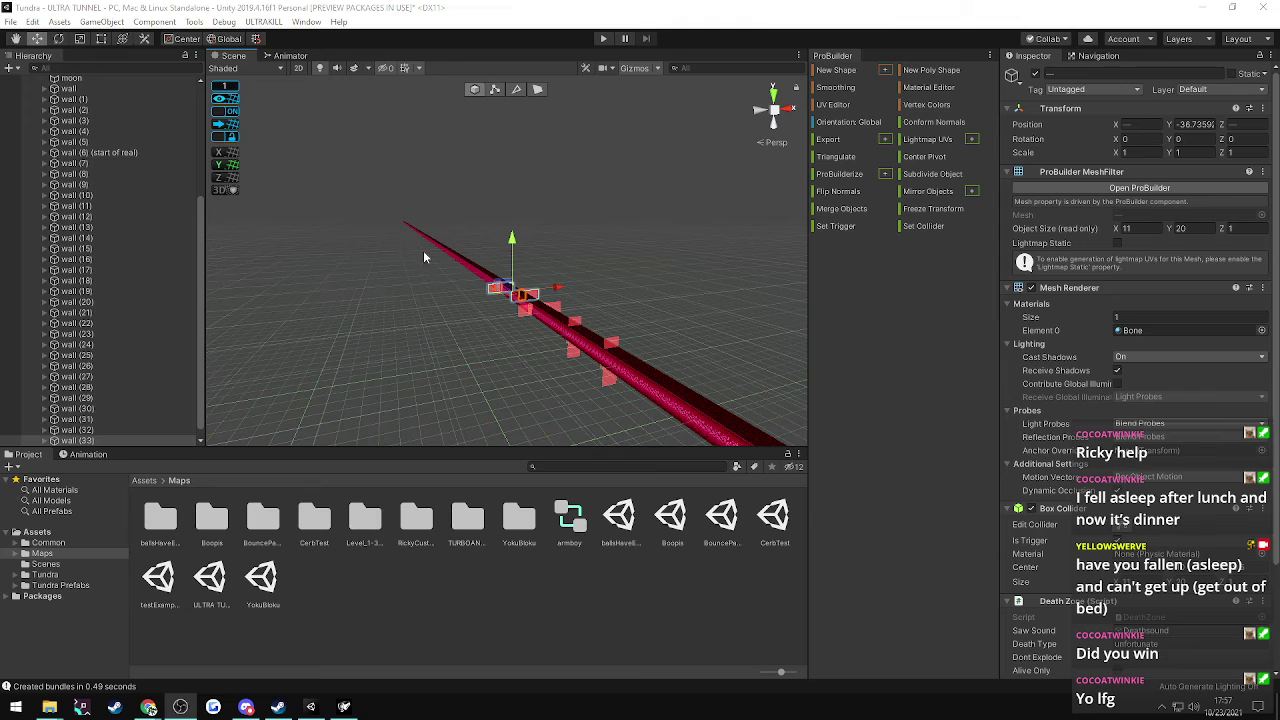
right_click_drag(423, 258, 538, 323)
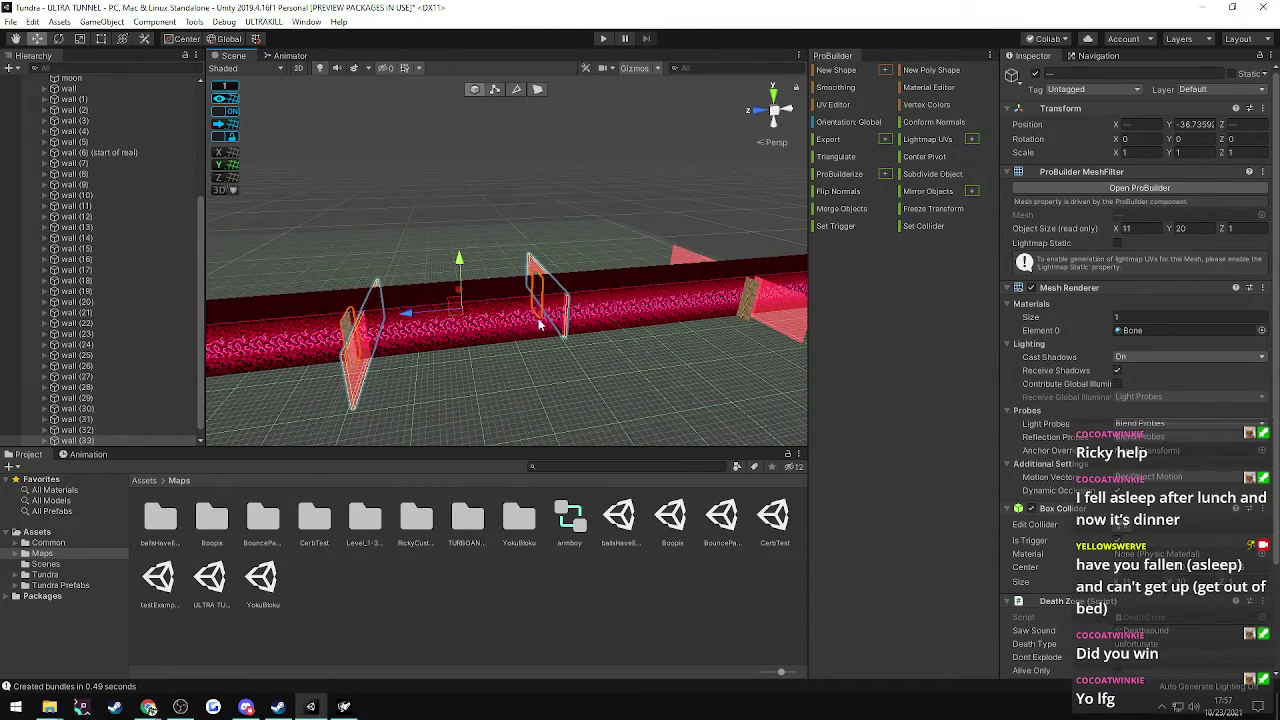
- Compare the Z positions of walls (32), (33) and (34) to check the spacing between them
scroll(88, 430, "down", 1)
left_click(81, 430)
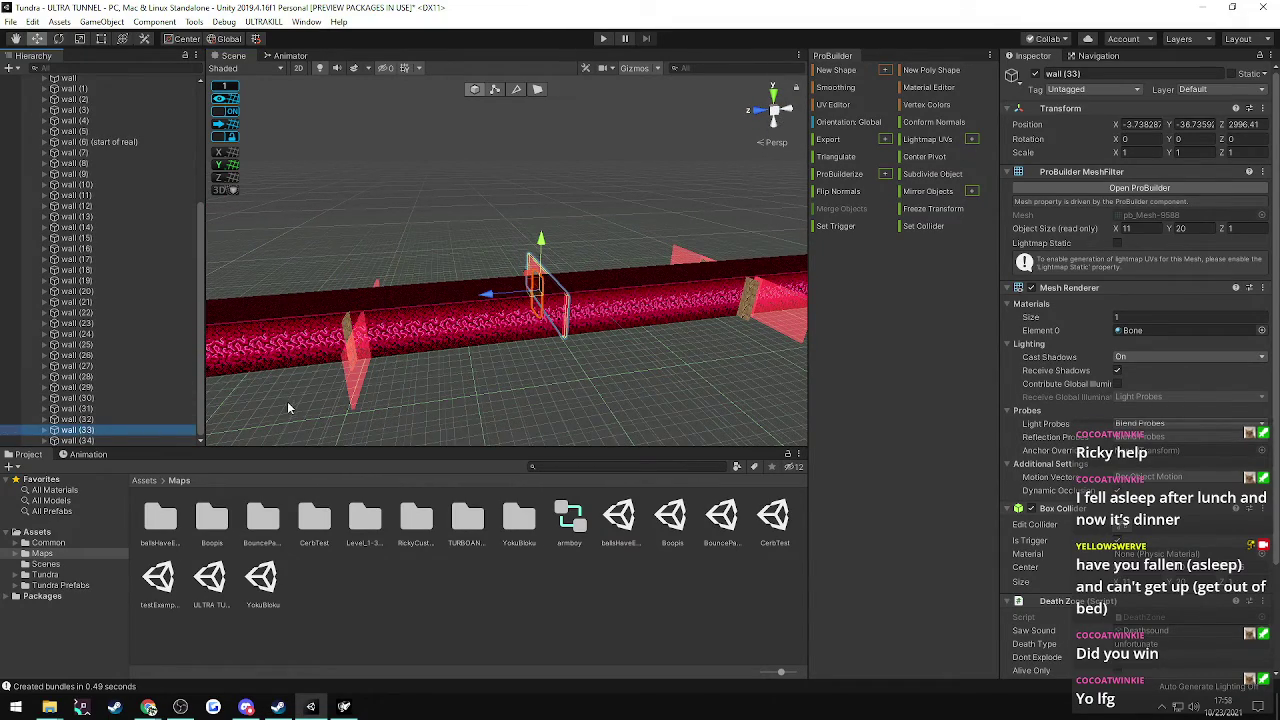
left_click(74, 441)
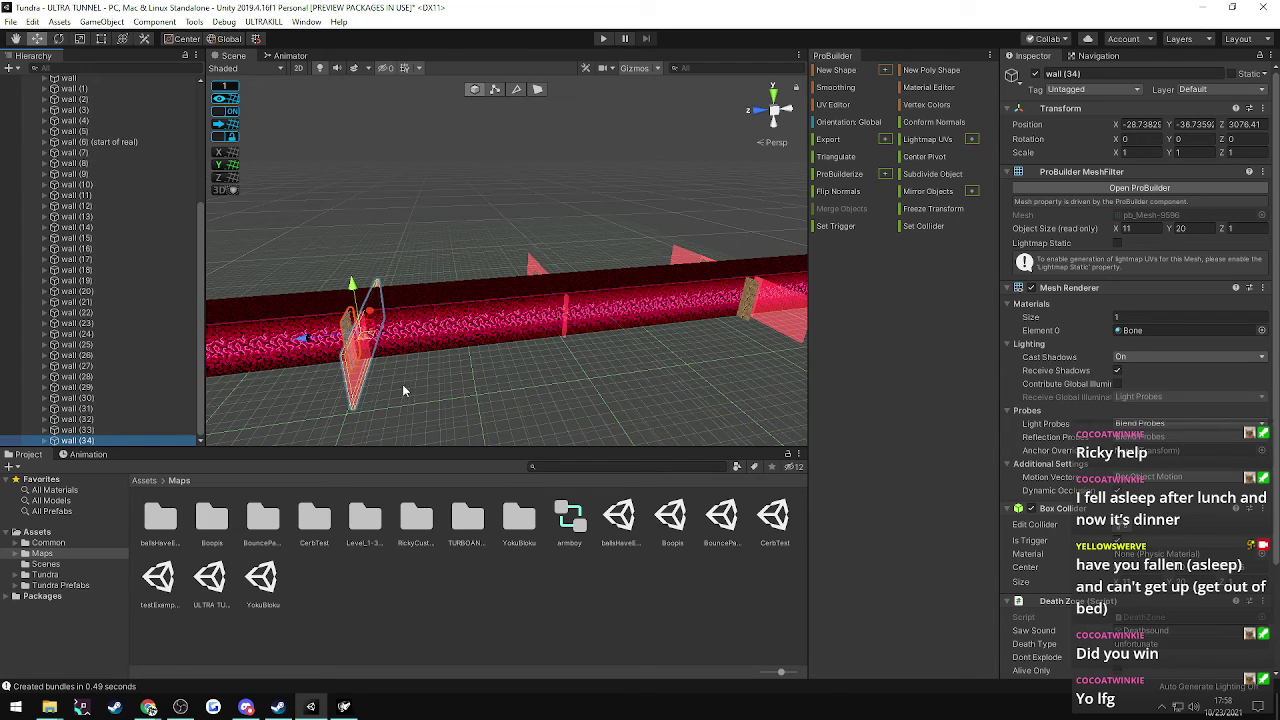
right_click_drag(402, 386, 320, 390)
left_click(93, 430)
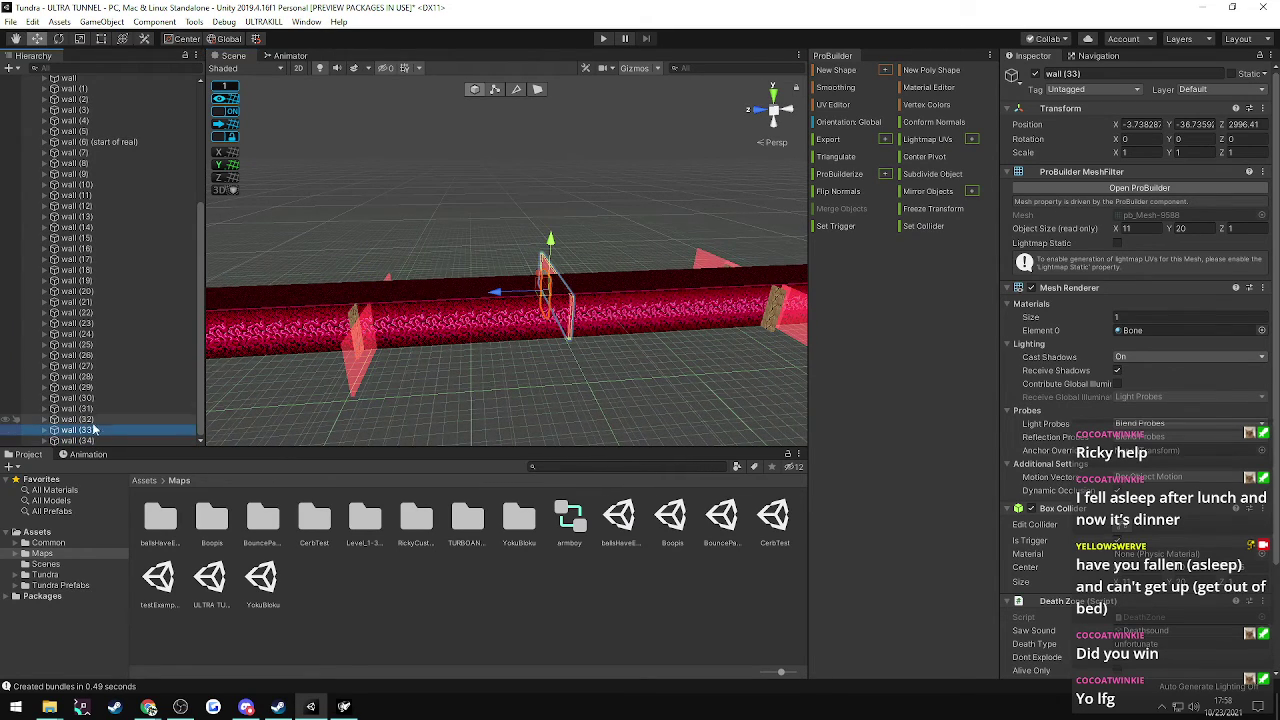
left_click(90, 420)
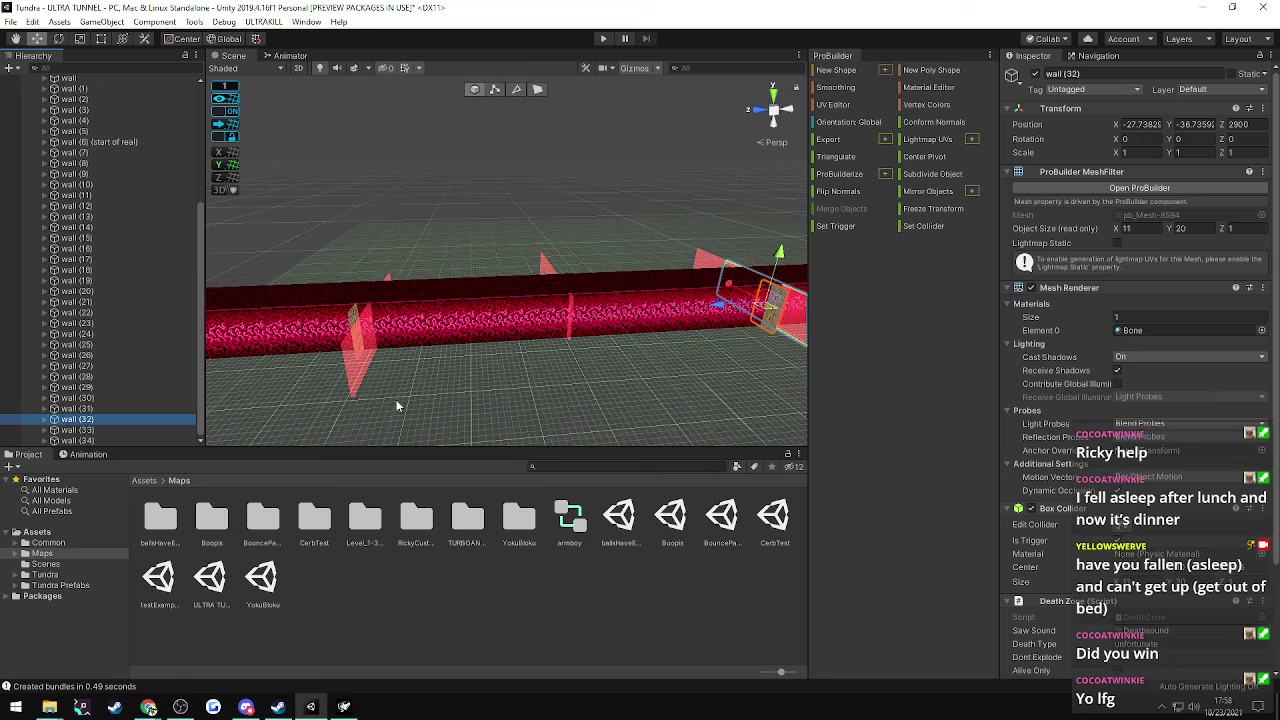
left_click(82, 430)
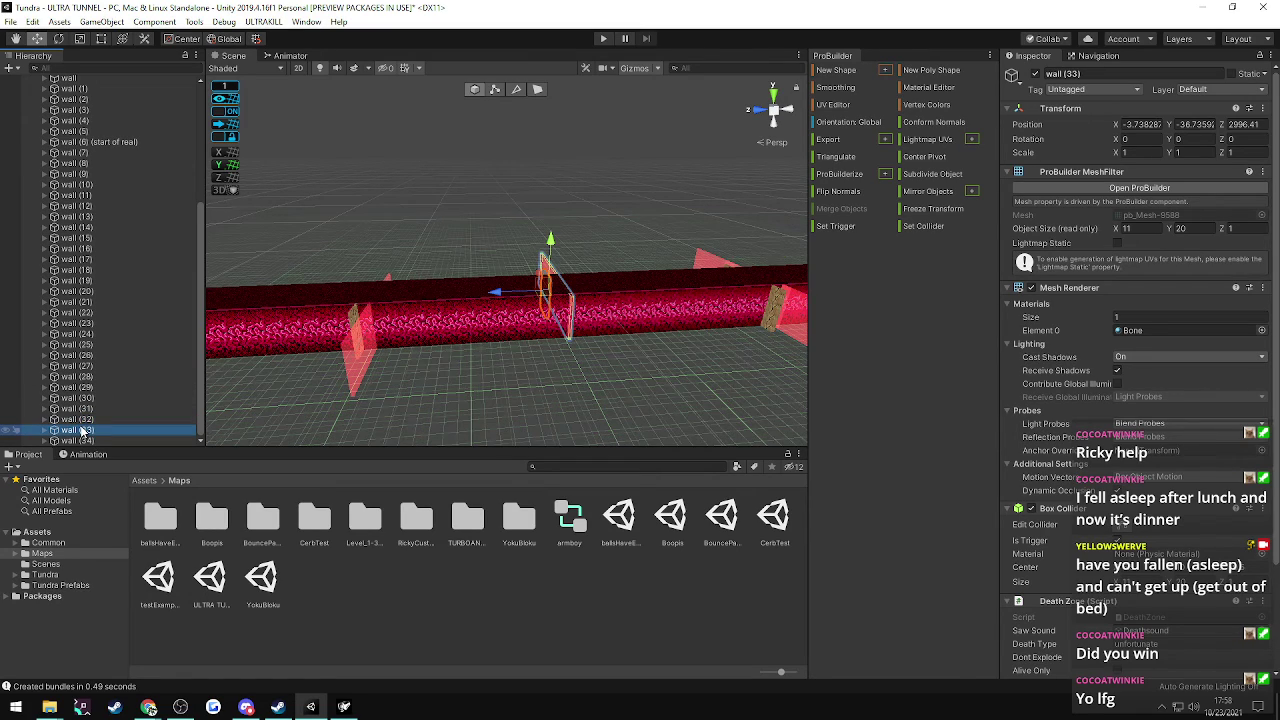
left_click(82, 420)
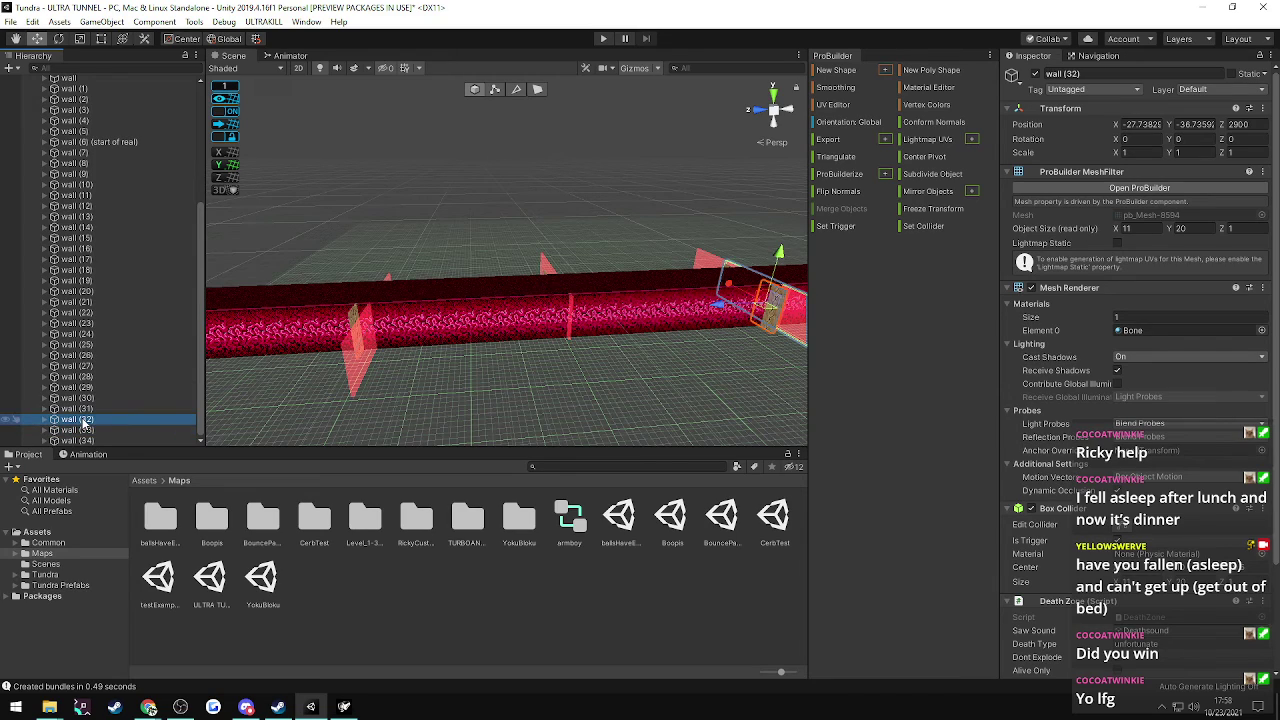
- Set wall (33)'s Z position to 3000
left_click(82, 430)
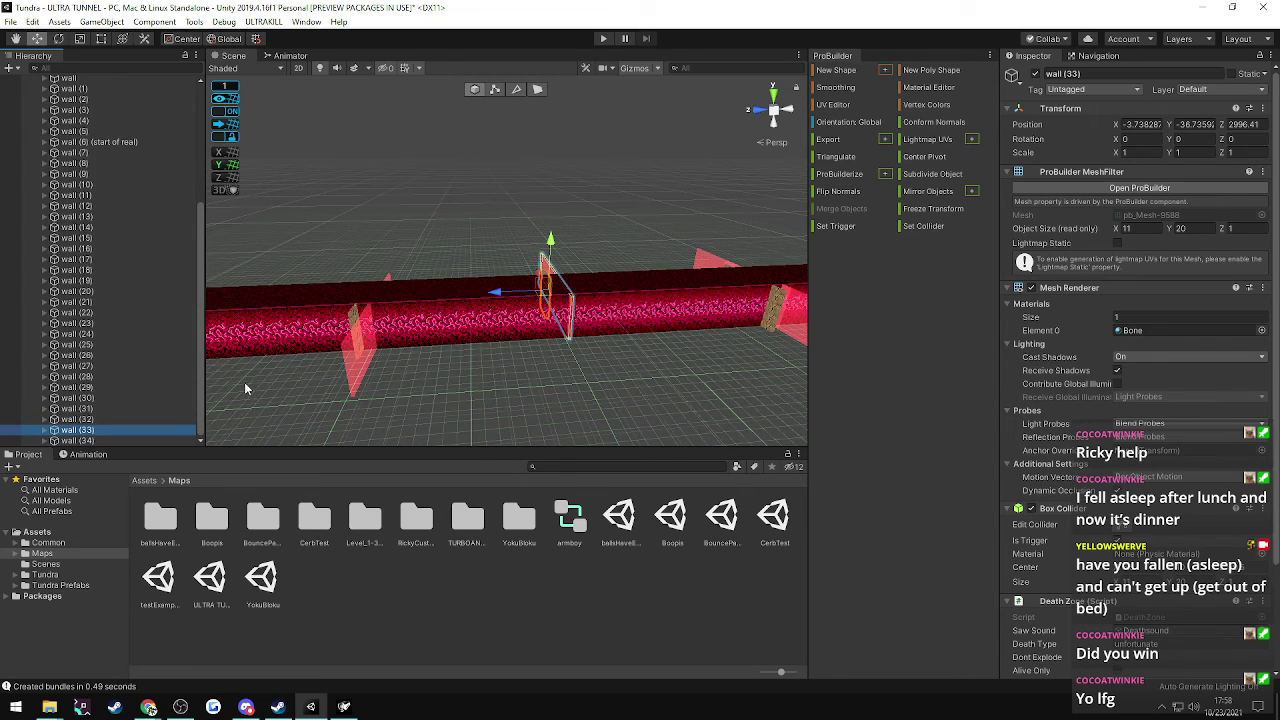
left_click(1243, 124)
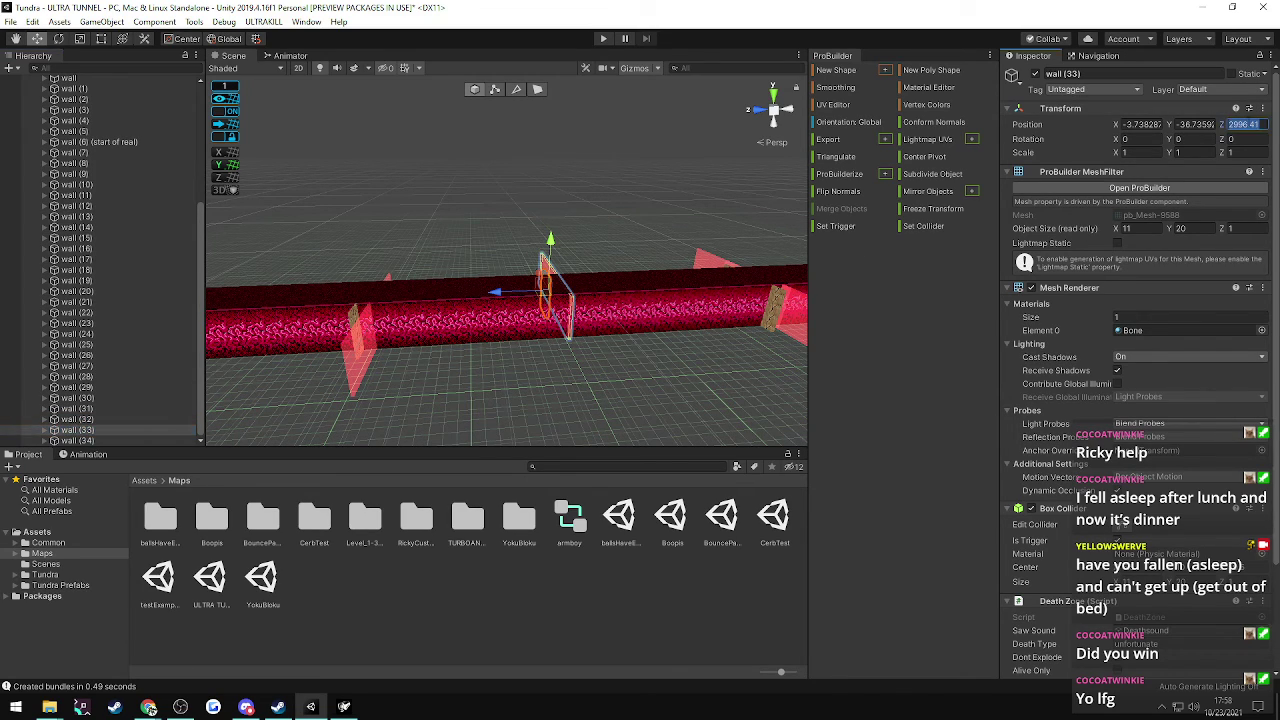
type("3")
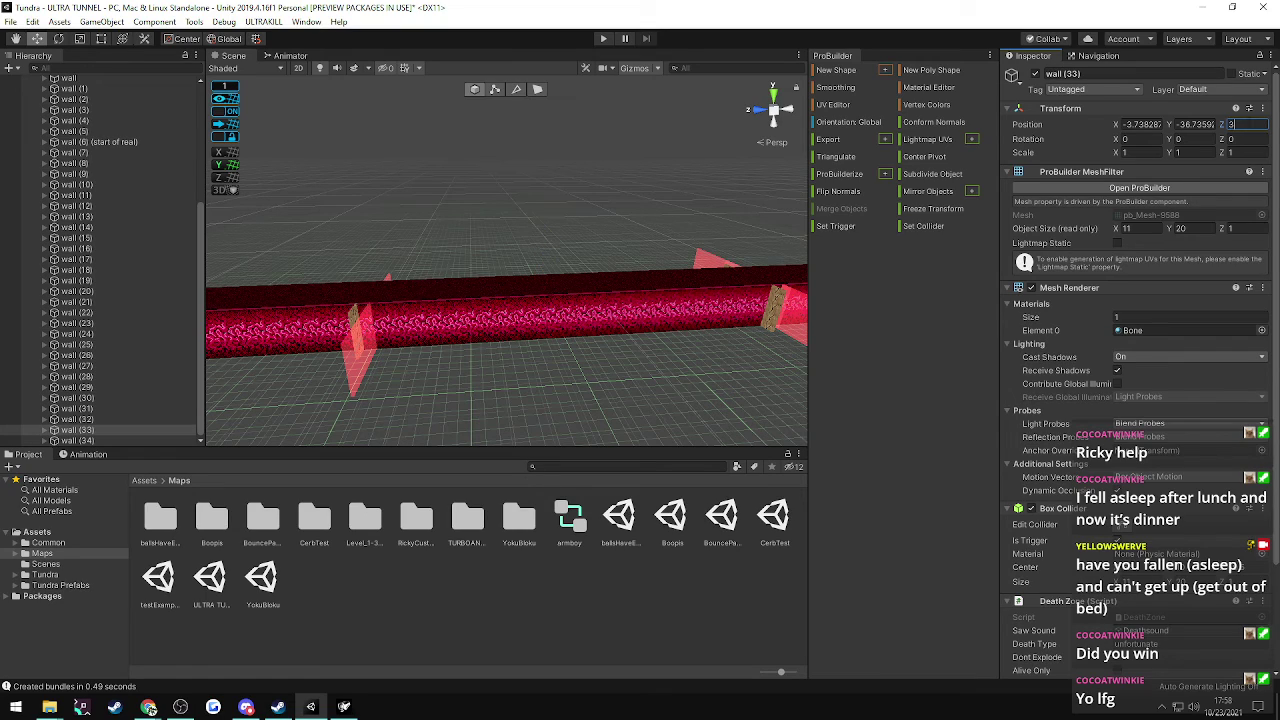
type("000")
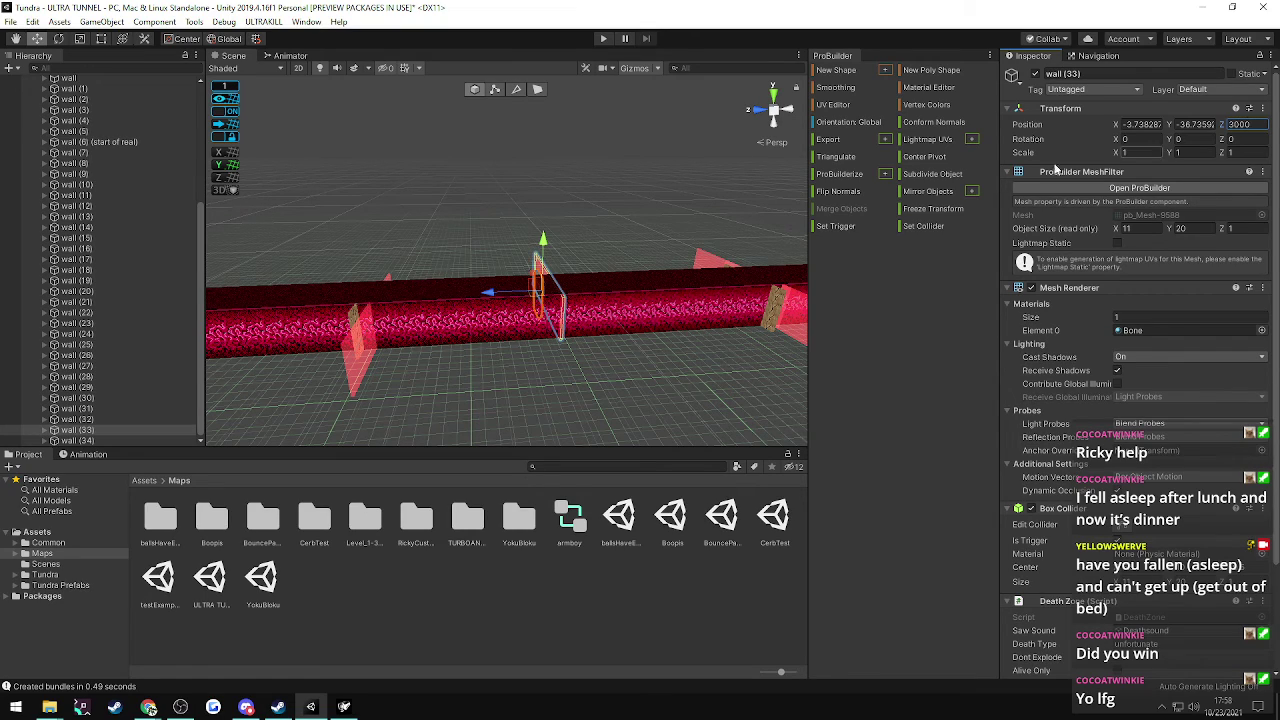
- Set wall (34)'s Z position to 3000 and wall (33)'s Z position to 3080
left_click(90, 441)
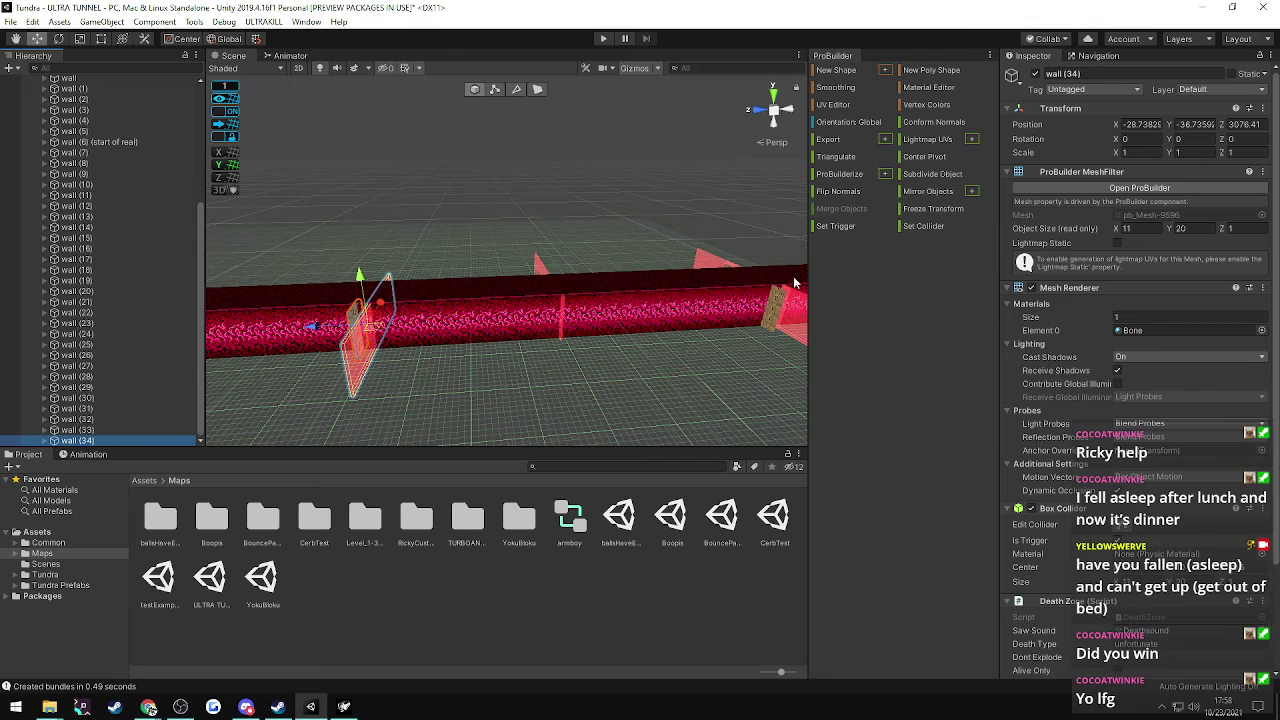
left_click(1244, 124)
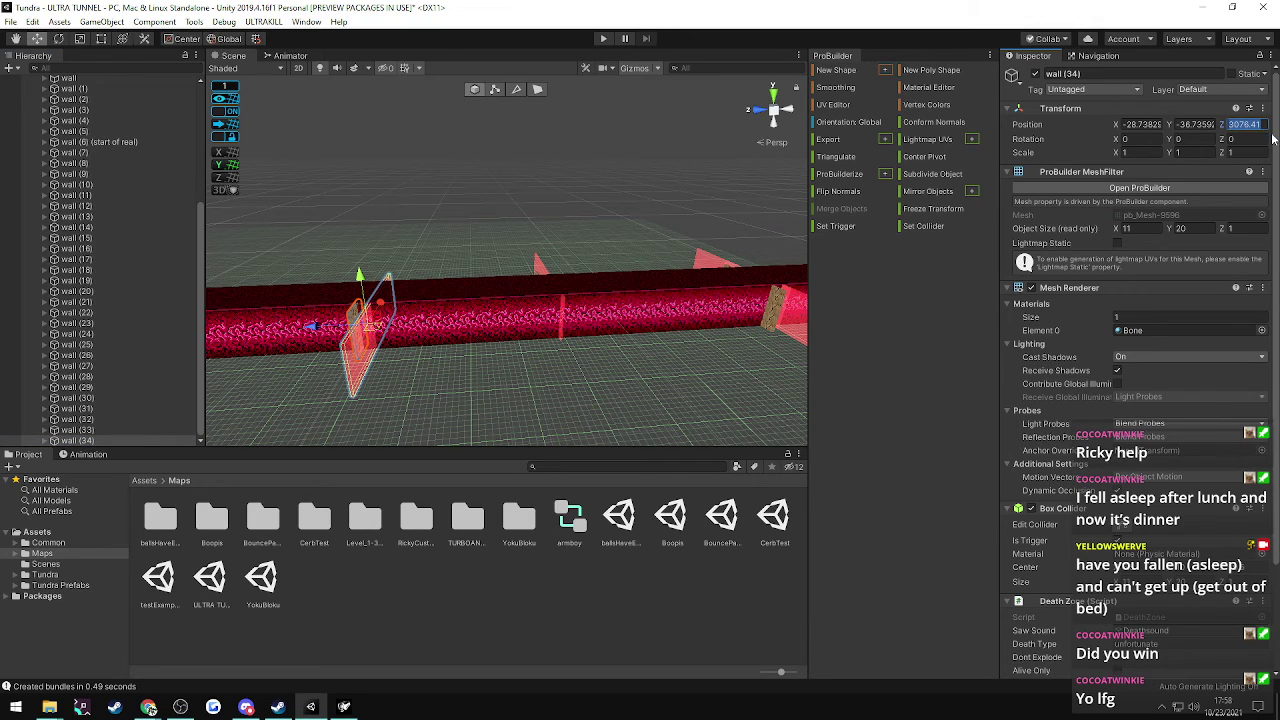
type("3000")
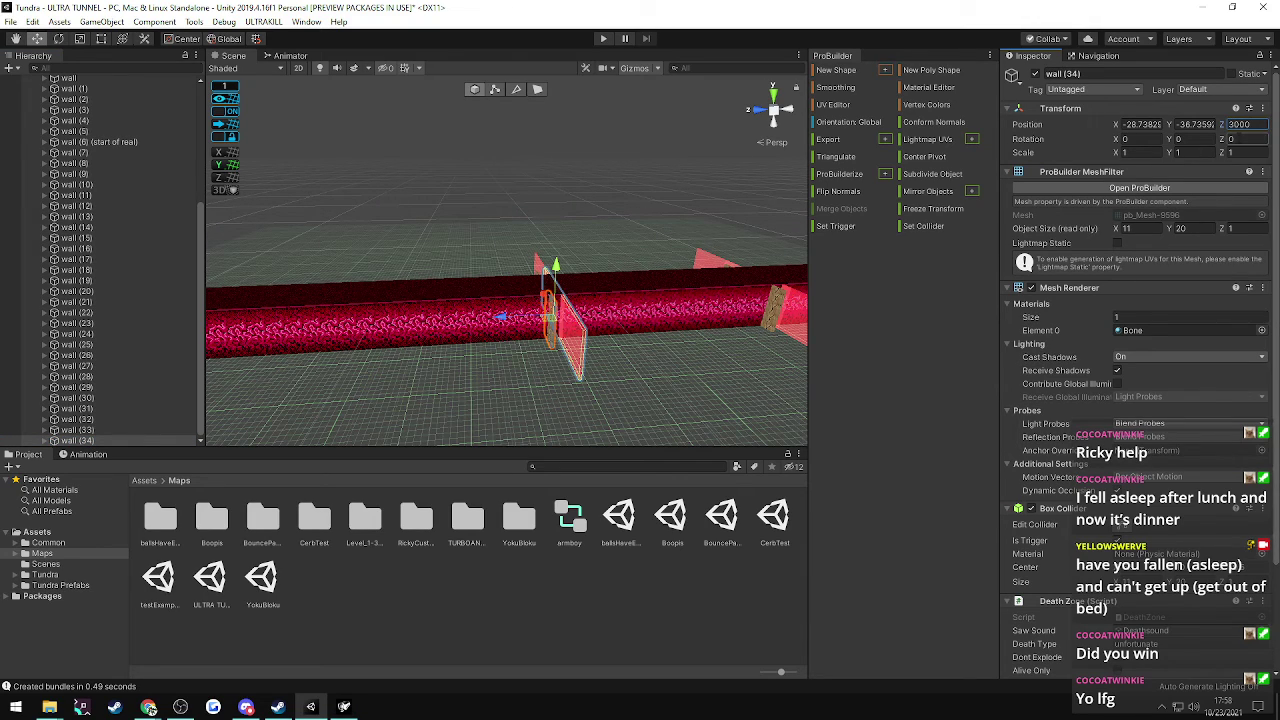
left_click(92, 430)
left_click(1252, 125)
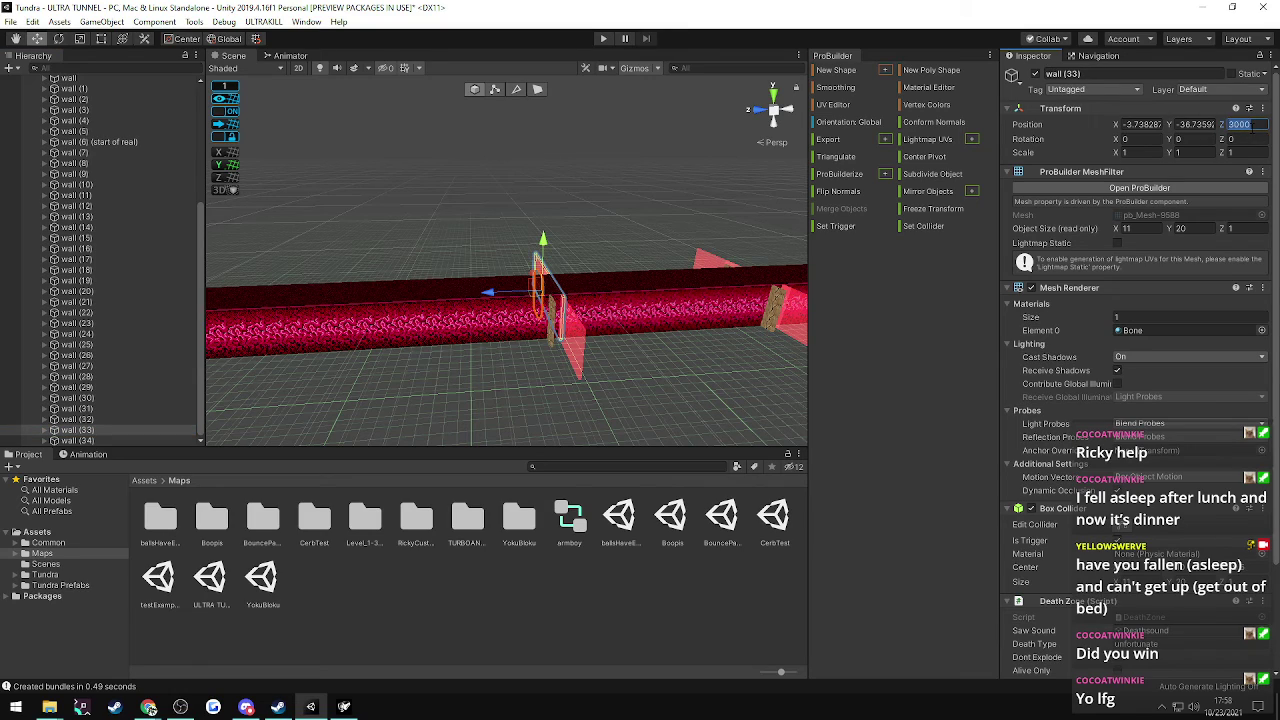
type("3080")
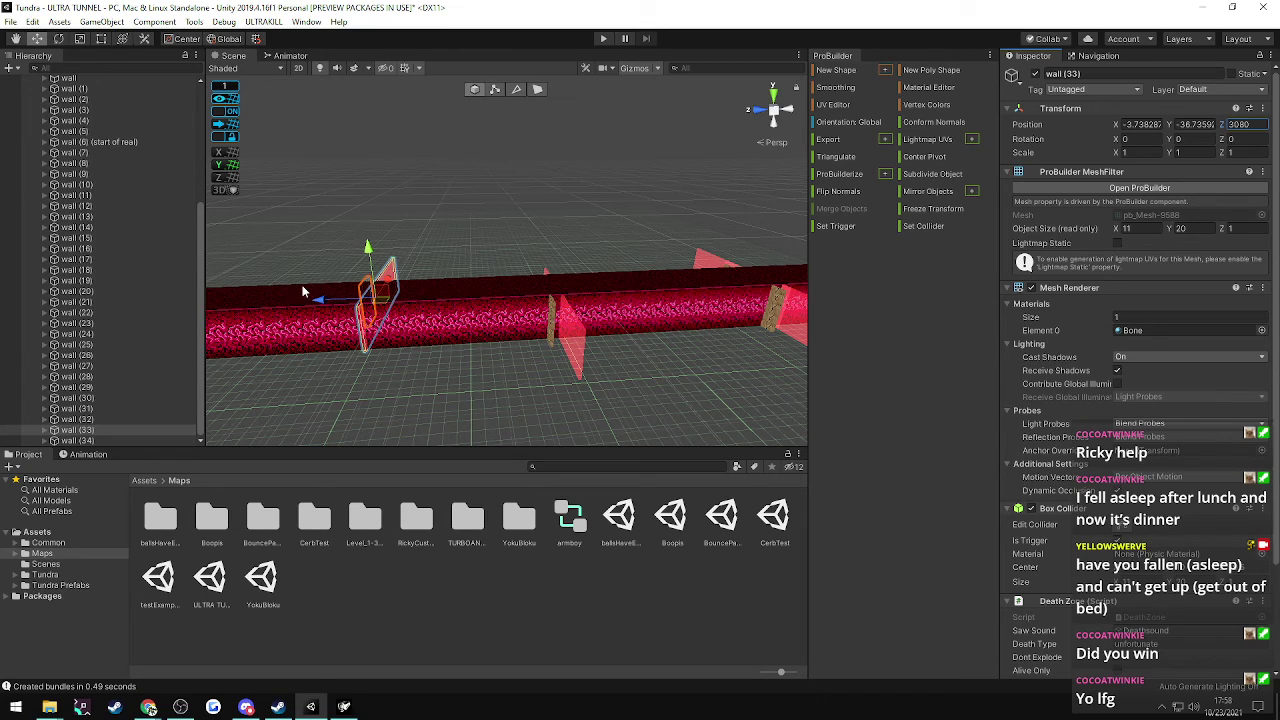
- Duplicate wall (34), move the copy farther along the tunnel past wall (33) and set its Z position to 3160
left_click(77, 441)
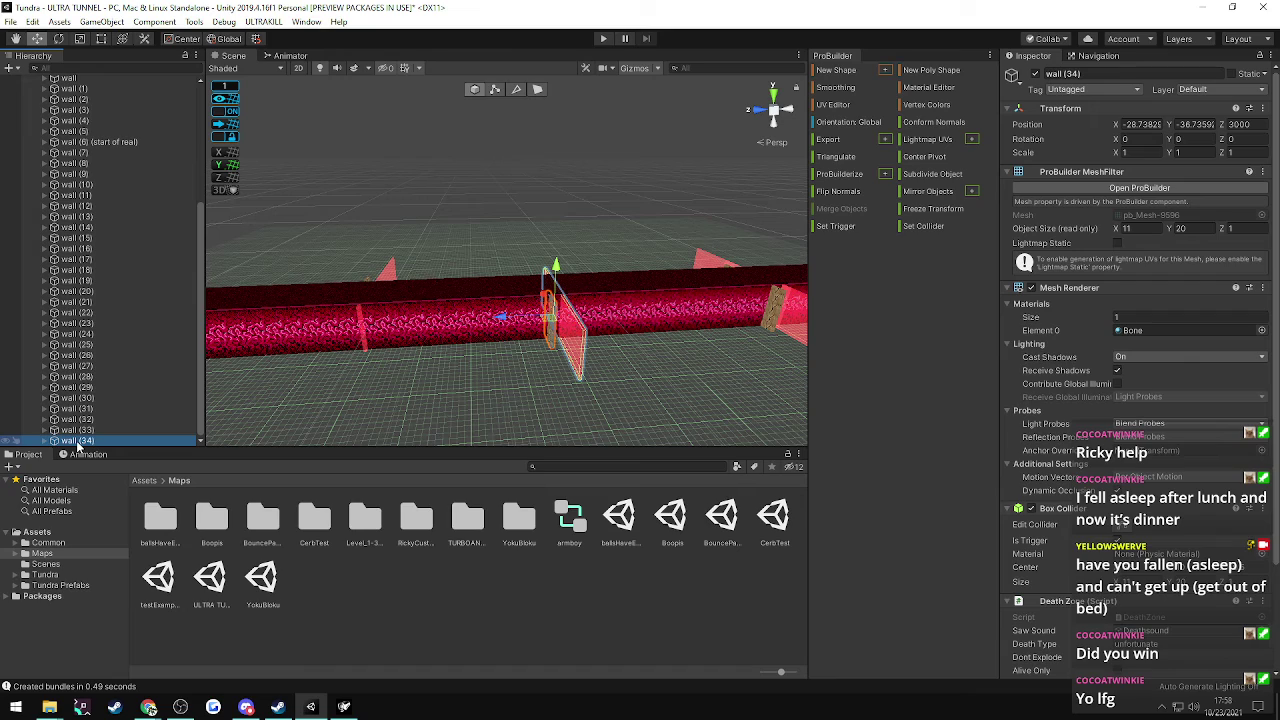
key("ctrl+d")
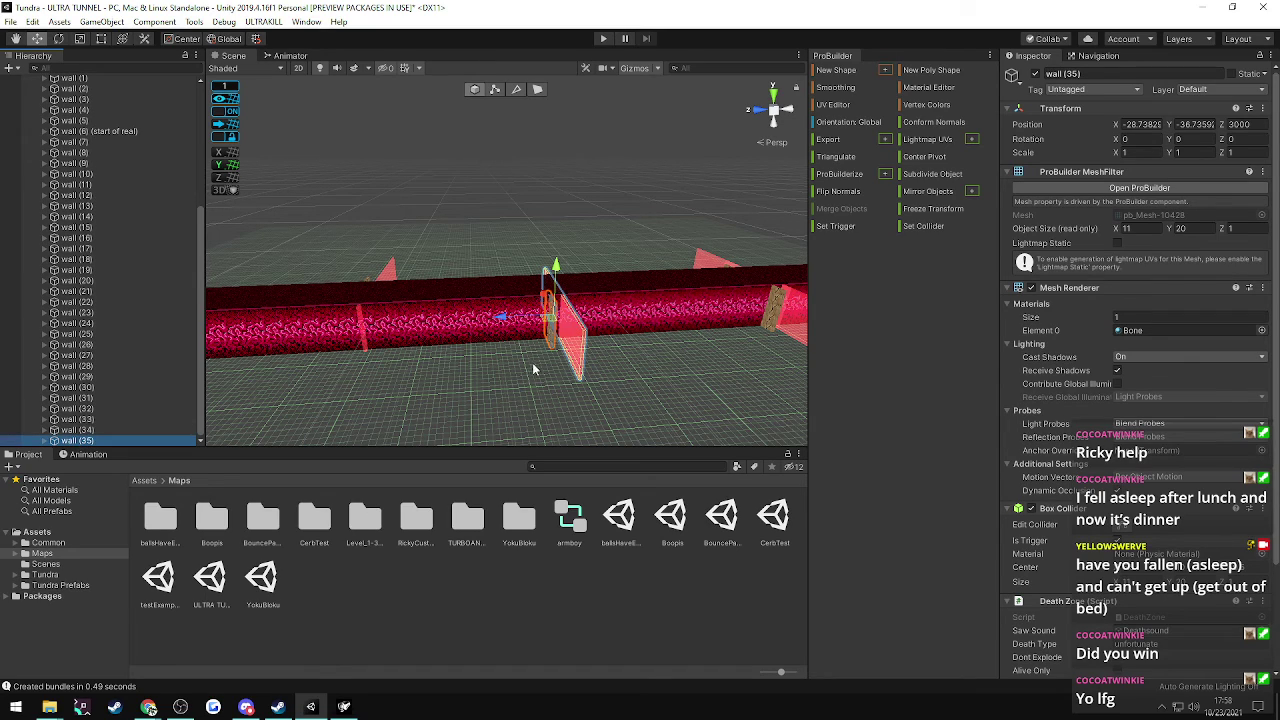
left_click_drag(500, 318, 256, 328)
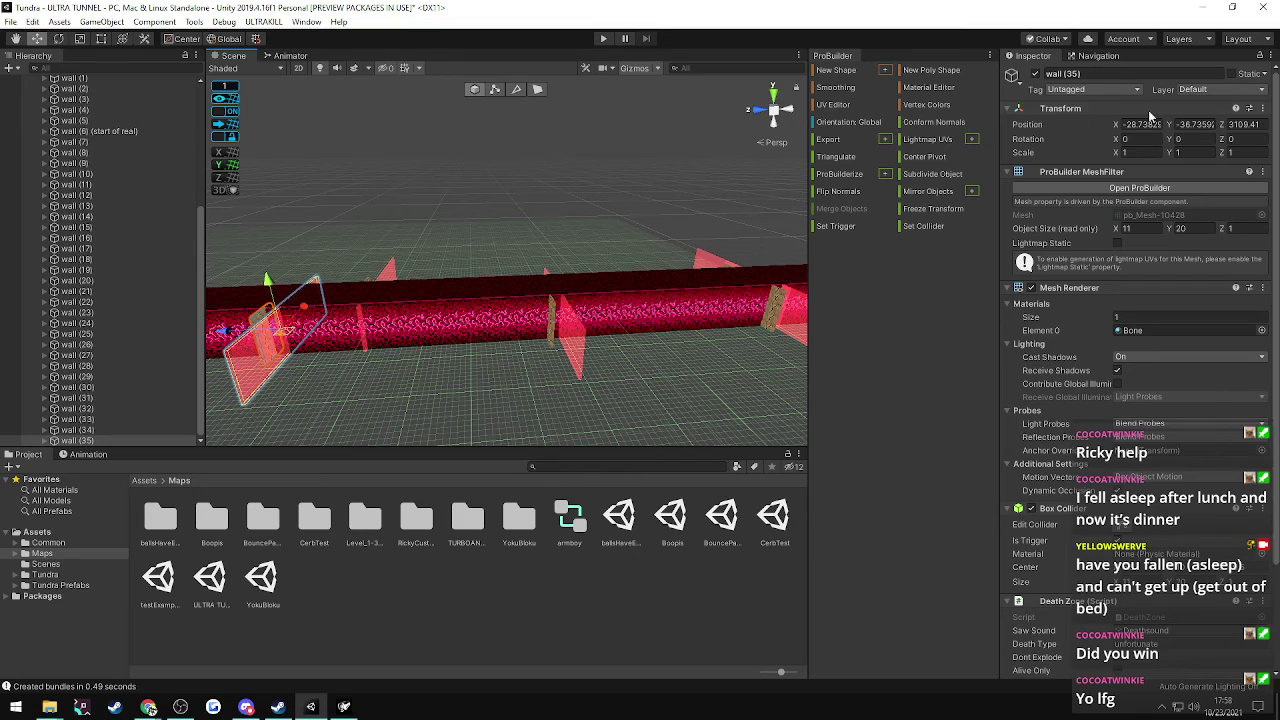
left_click(1245, 124)
type("3180")
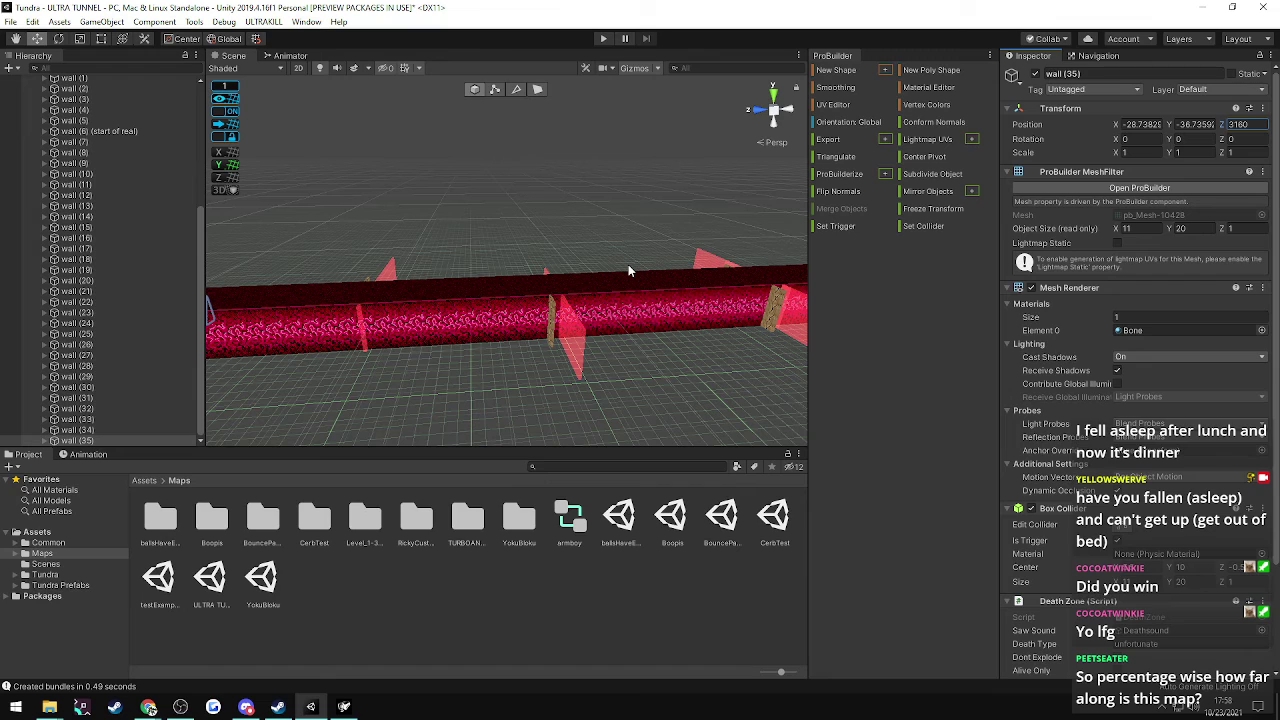
right_click_drag(560, 205, 496, 223)
key("a")
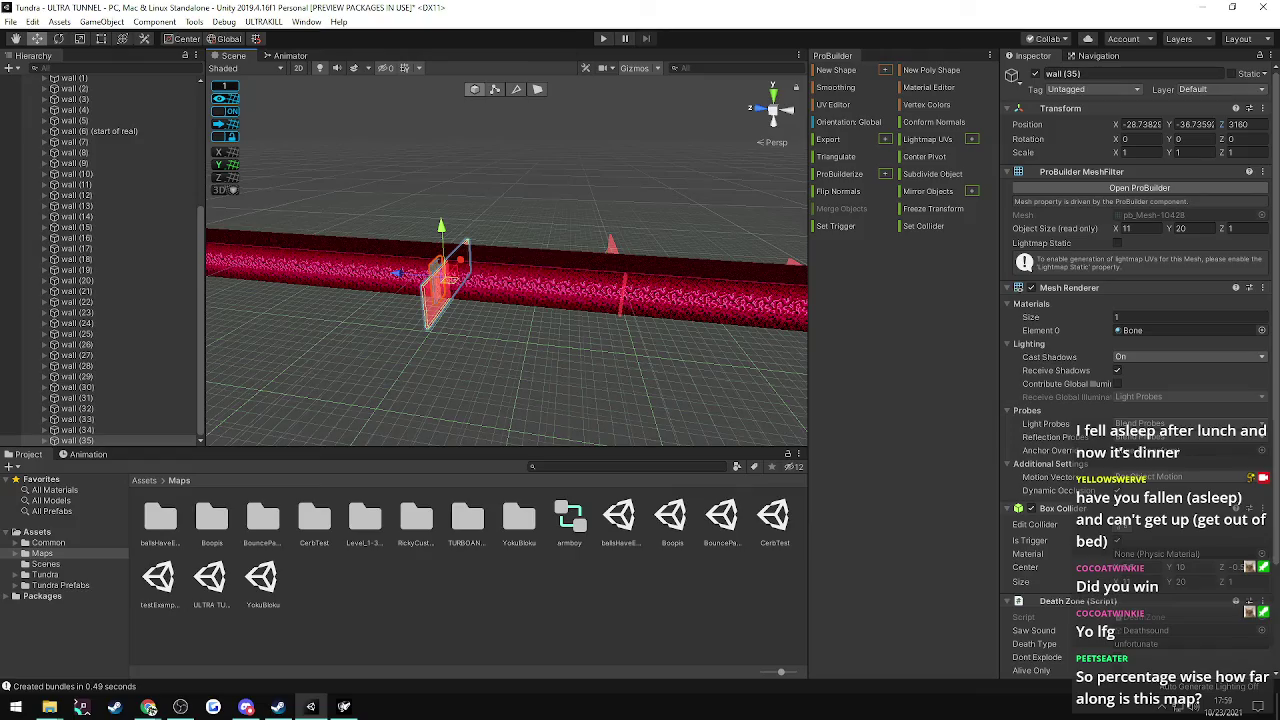
- Switch to Chrome, maximize the window and examine the Turbo Tunnel obstacle map in the Nintendo Power magazine scan
left_click(148, 707)
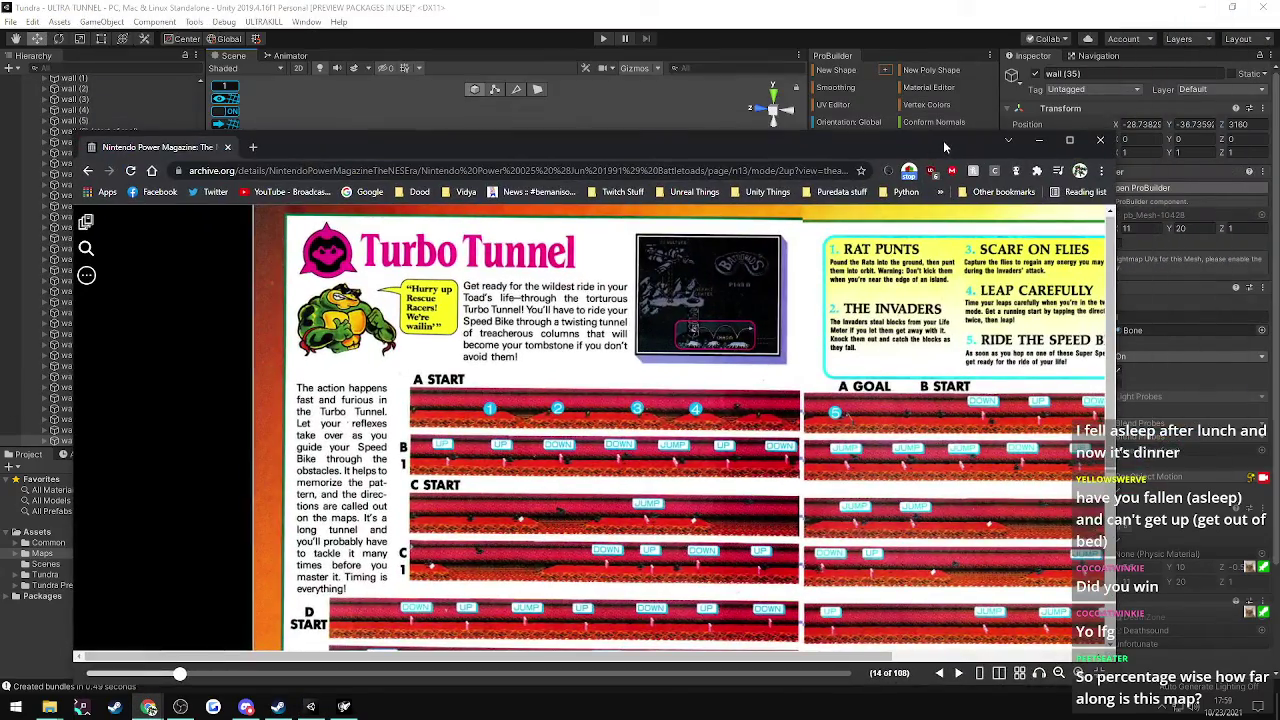
double_click(943, 143)
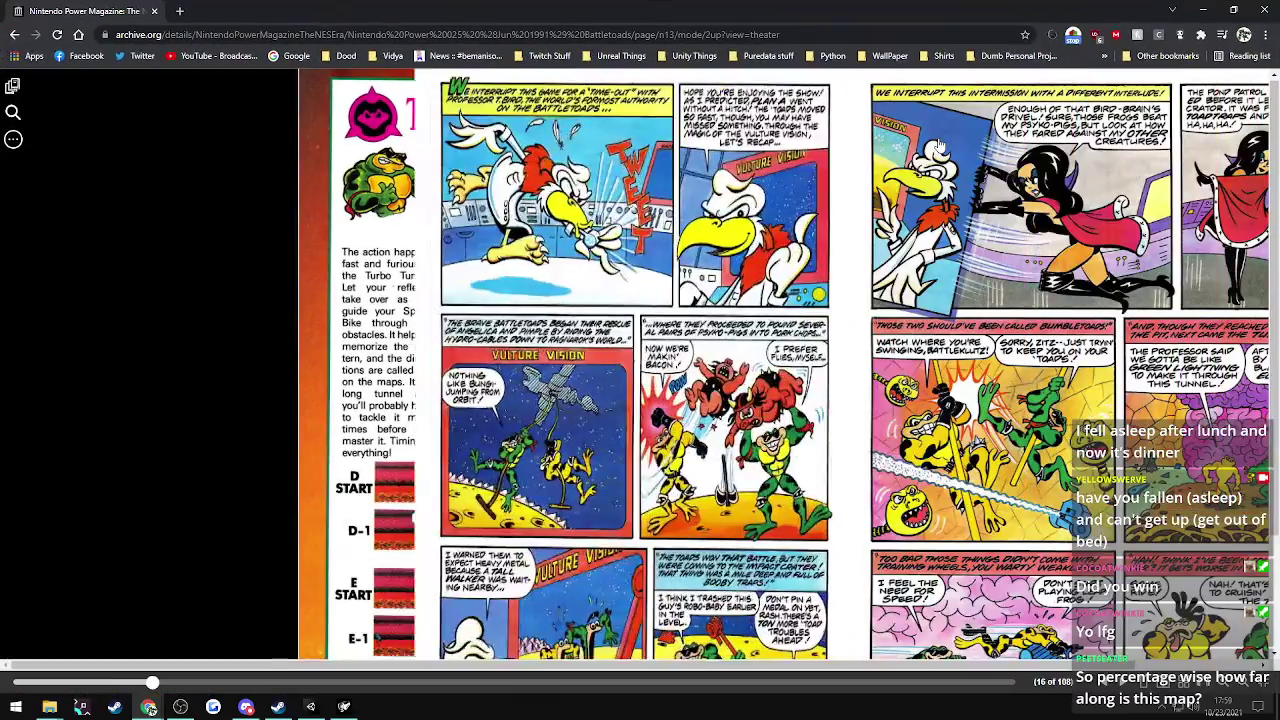
scroll(549, 387, "down", 7, "ctrl")
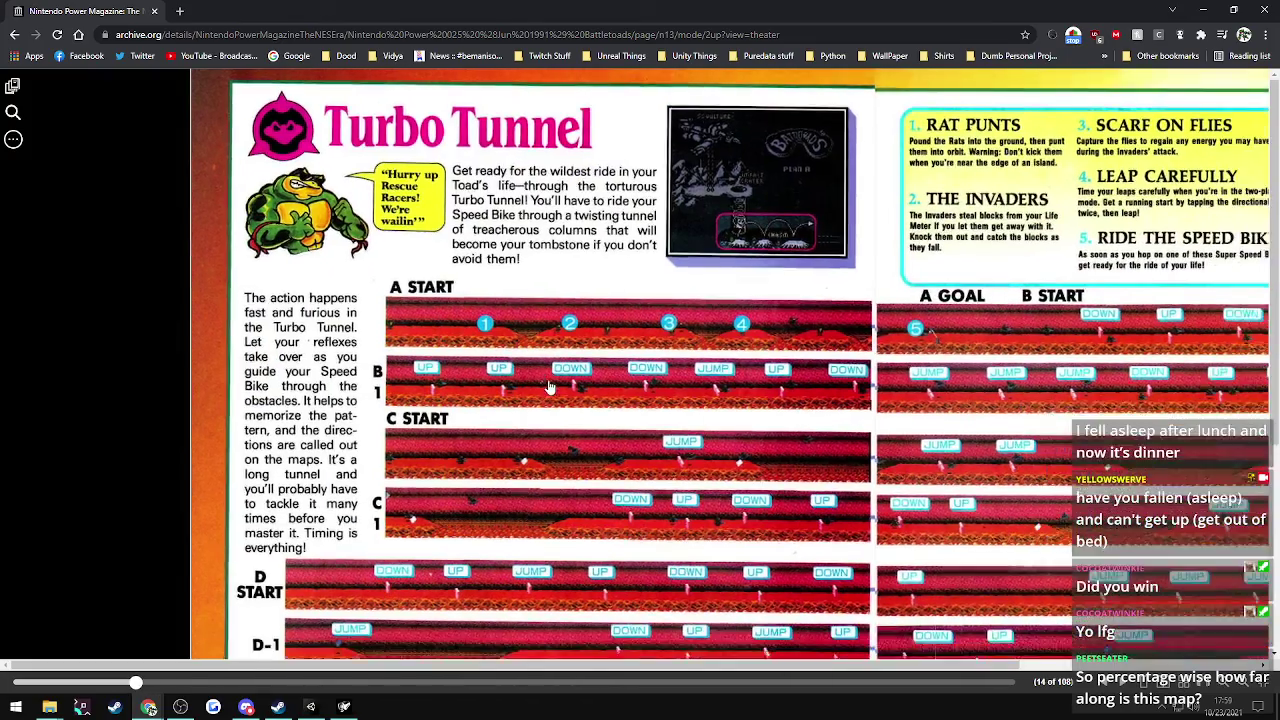
- Examine the whole Turbo Tunnel map spread and the neighbouring Impact Crater pages in the magazine scan
scroll(585, 393, "down", 2, "ctrl")
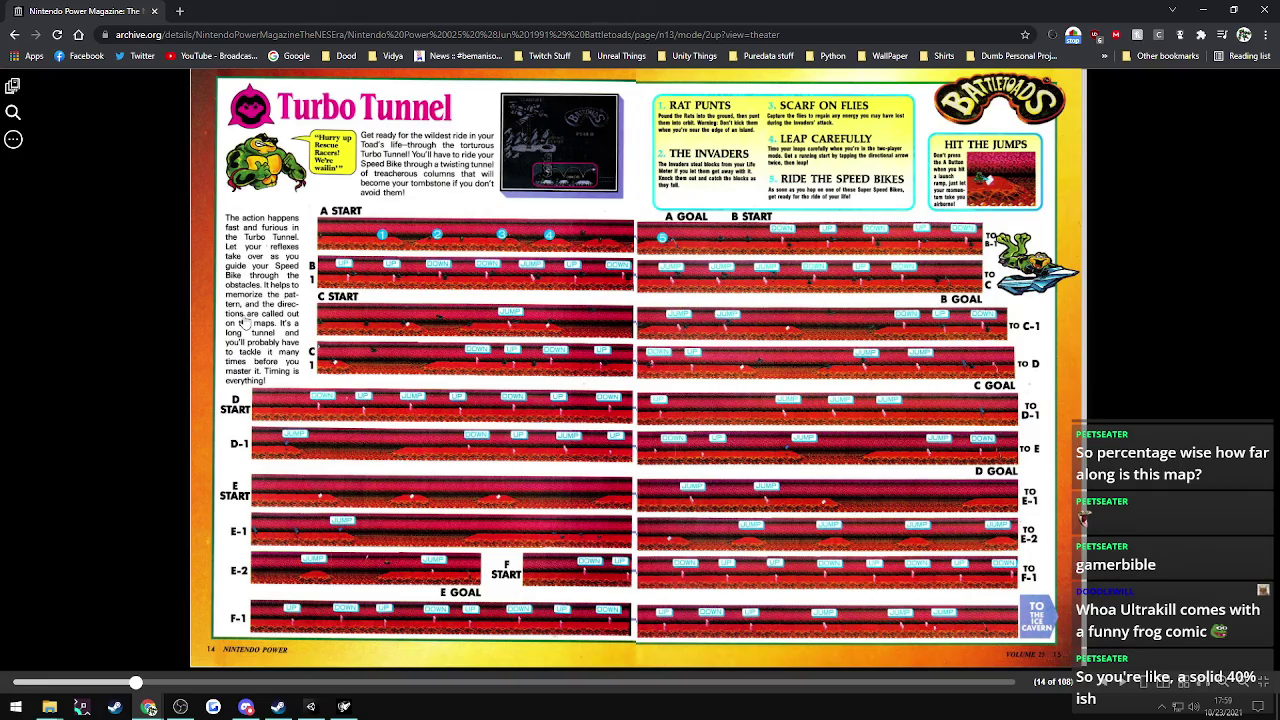
scroll(252, 320, "down", 1)
scroll(252, 320, "up", 1)
left_click(286, 312)
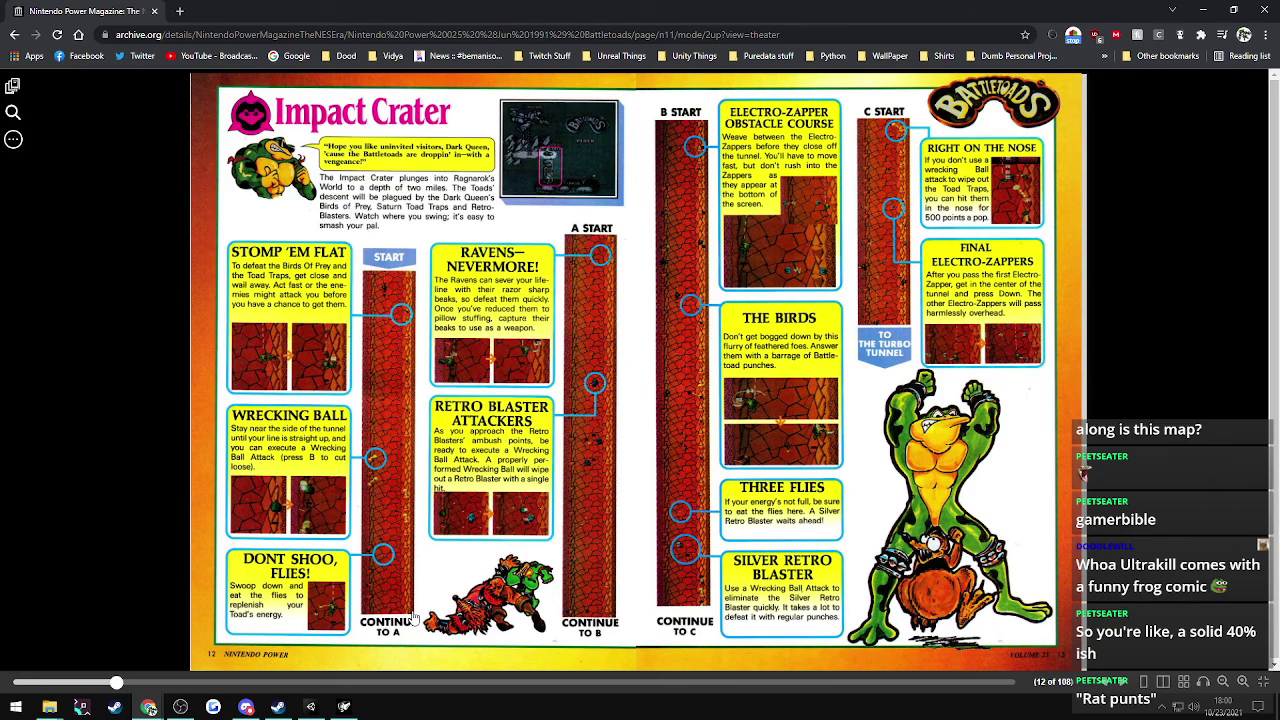
key("Right")
key("Left")
left_click(957, 455)
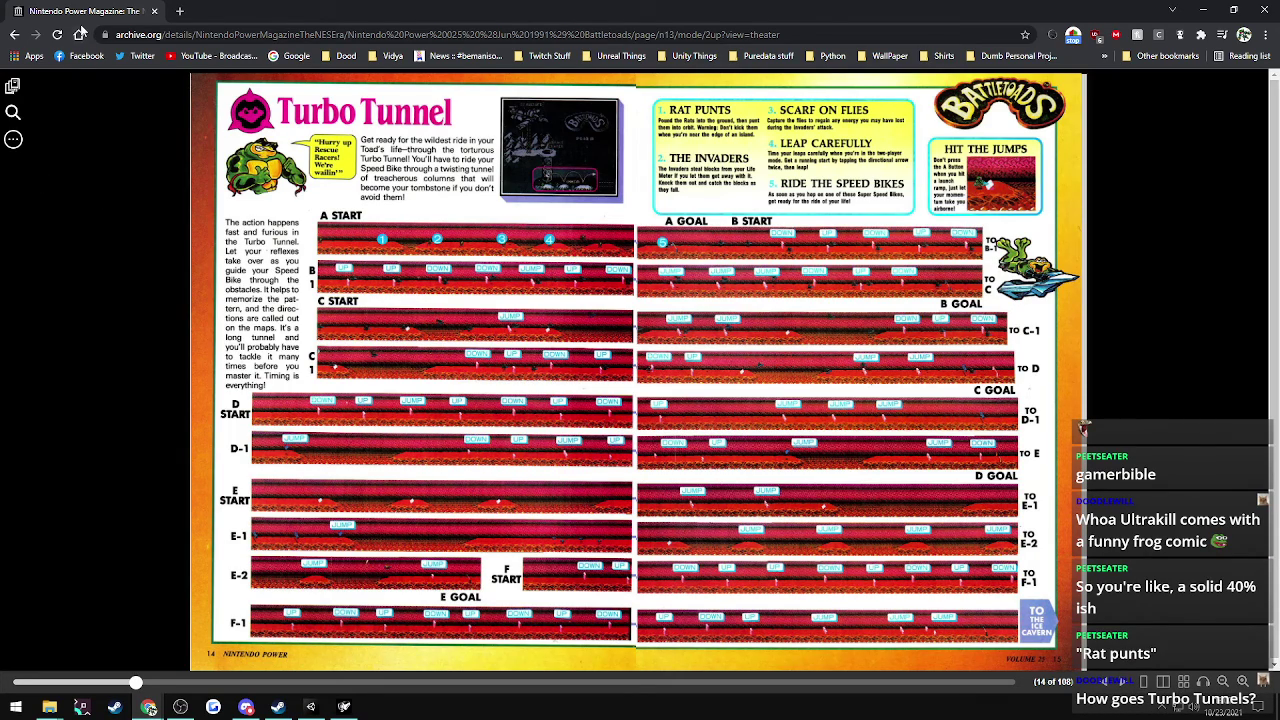
- Return to Unity by moving the browser window away, duplicate walls (31) and (32) together and set both copies' Z position to 3240
mouse_move(82, 15)
left_mouse_down()
mouse_move(78, 75)
mouse_move(80, 2)
left_mouse_up()
left_click_drag(90, 15, 388, 0)
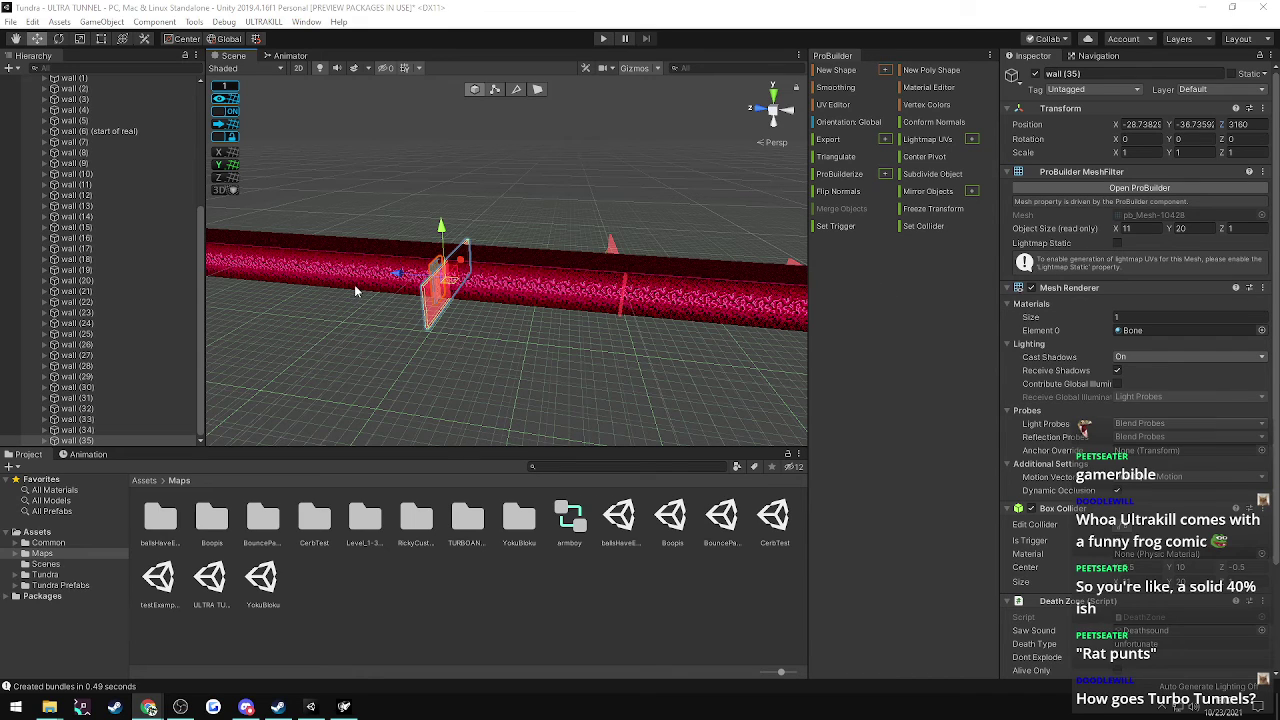
right_click_drag(562, 377, 620, 379)
key("d")
left_click(553, 293)
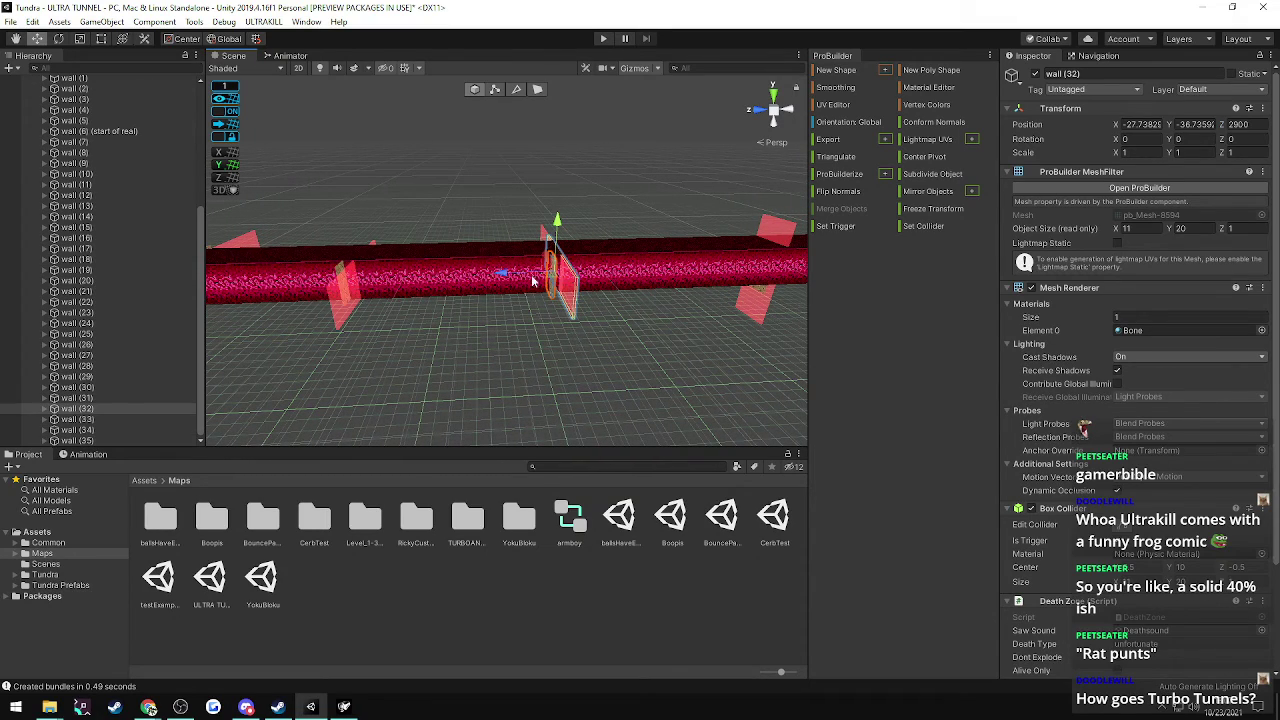
left_click(75, 398)
left_click(75, 410, "shift")
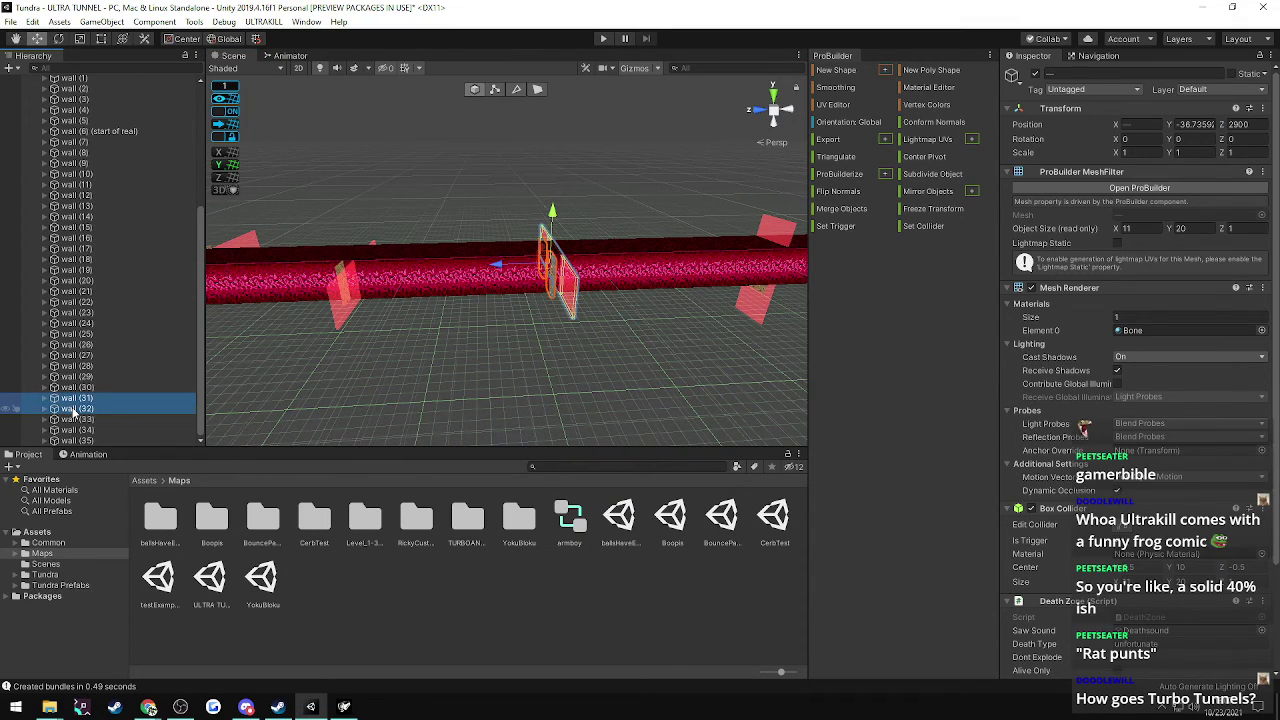
key("ctrl+d")
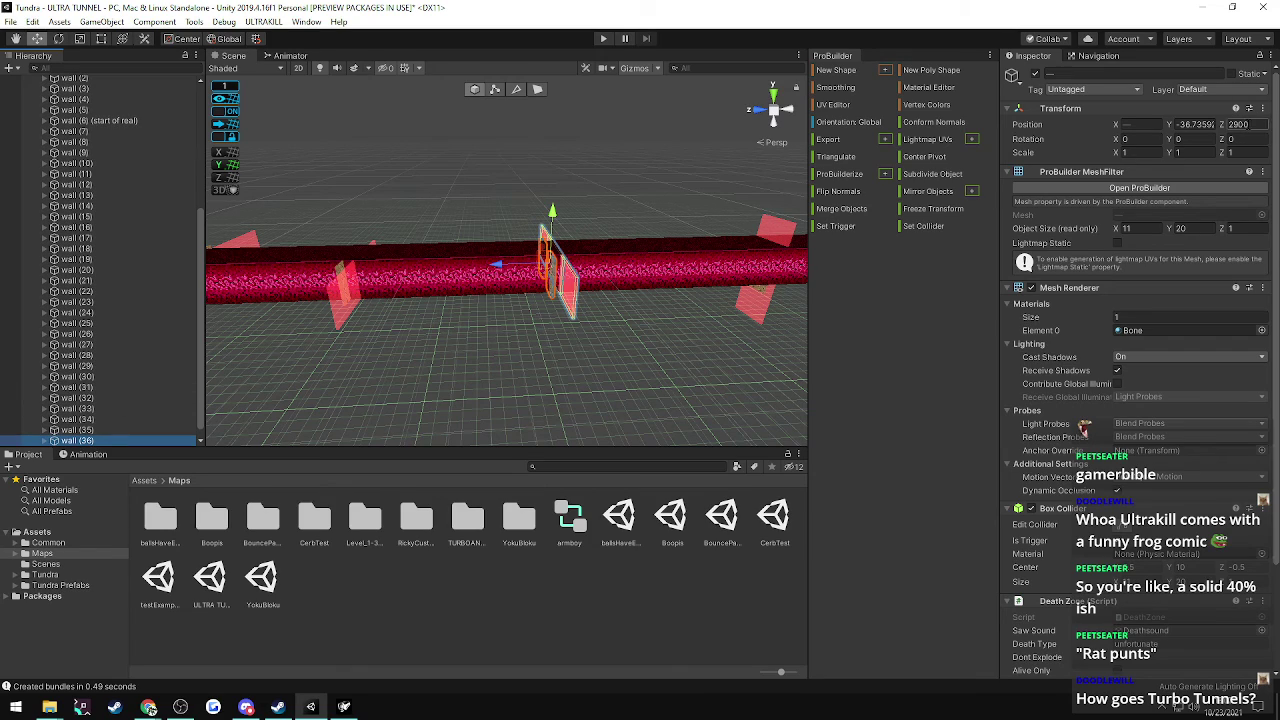
left_click(1251, 125)
type("324")
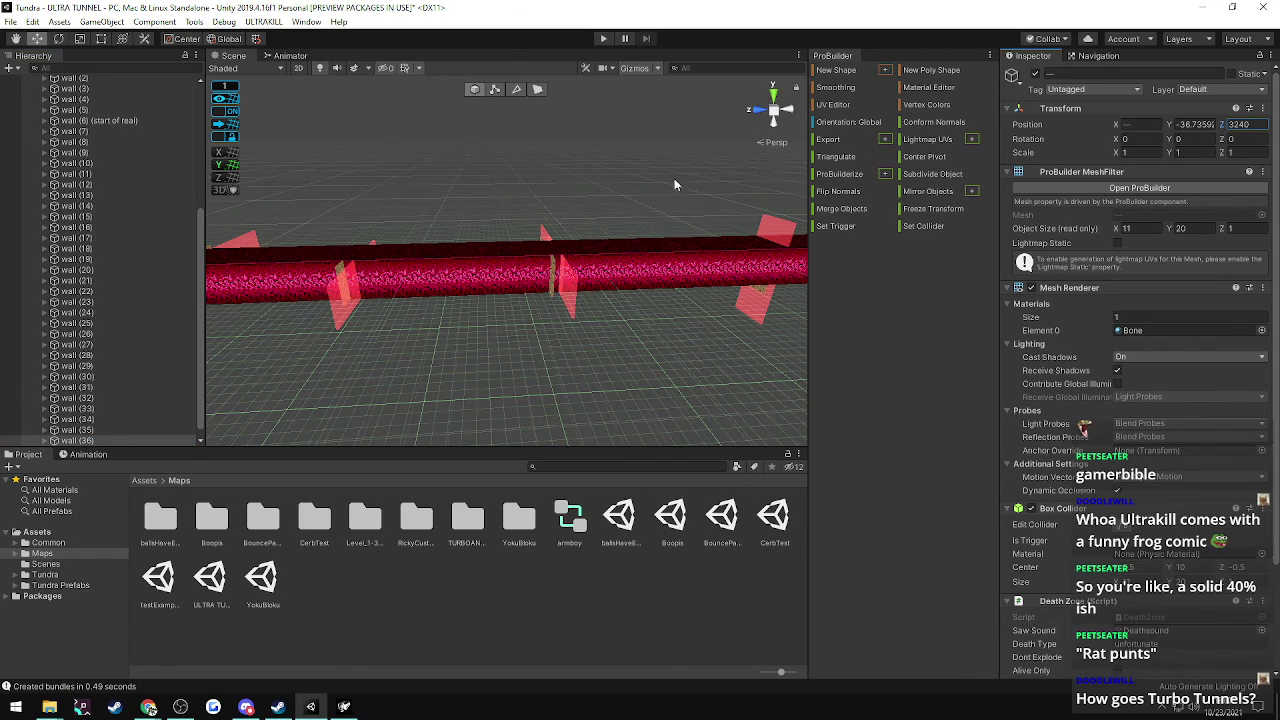
- Inspect the newly duplicated wall pair from inside the tunnel and from the side
right_click_drag(535, 195, 337, 144)
left_click_drag(337, 143, 307, 193, "alt")
right_click_drag(307, 192, 660, 229)
left_click_drag(660, 228, 405, 237, "alt")
right_click_drag(405, 237, 256, 196)
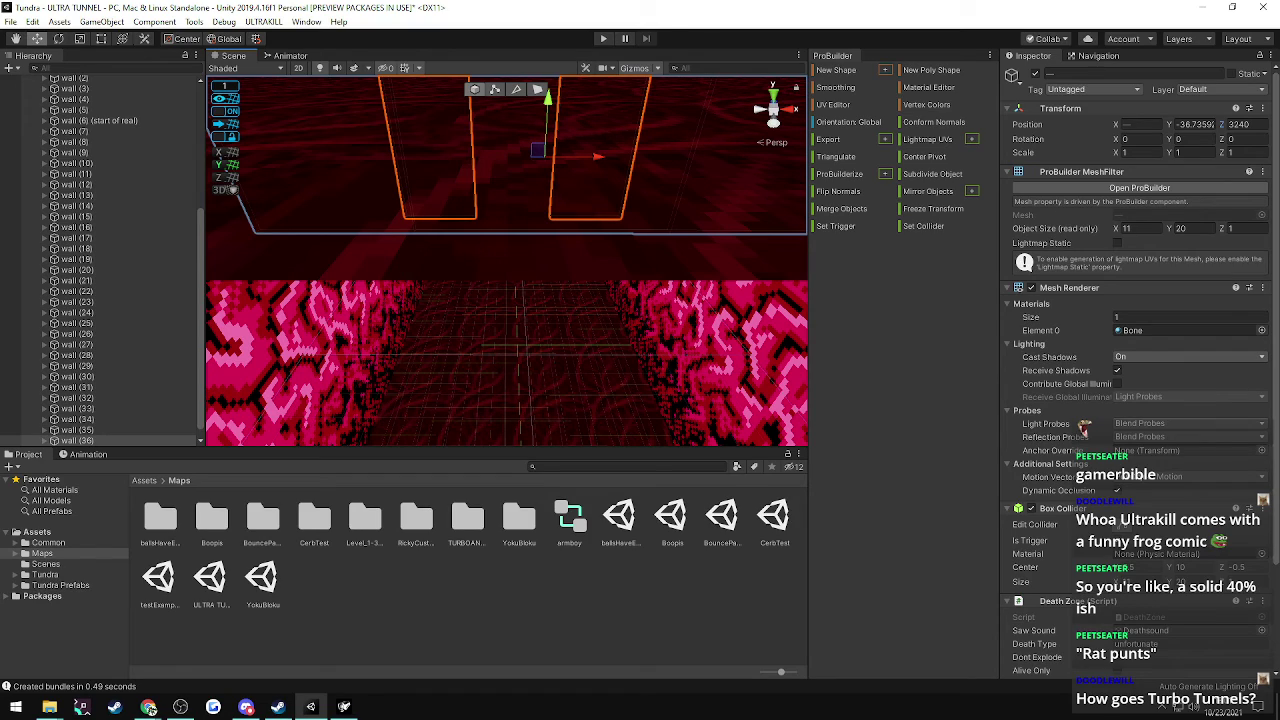
key("alt+Tab")
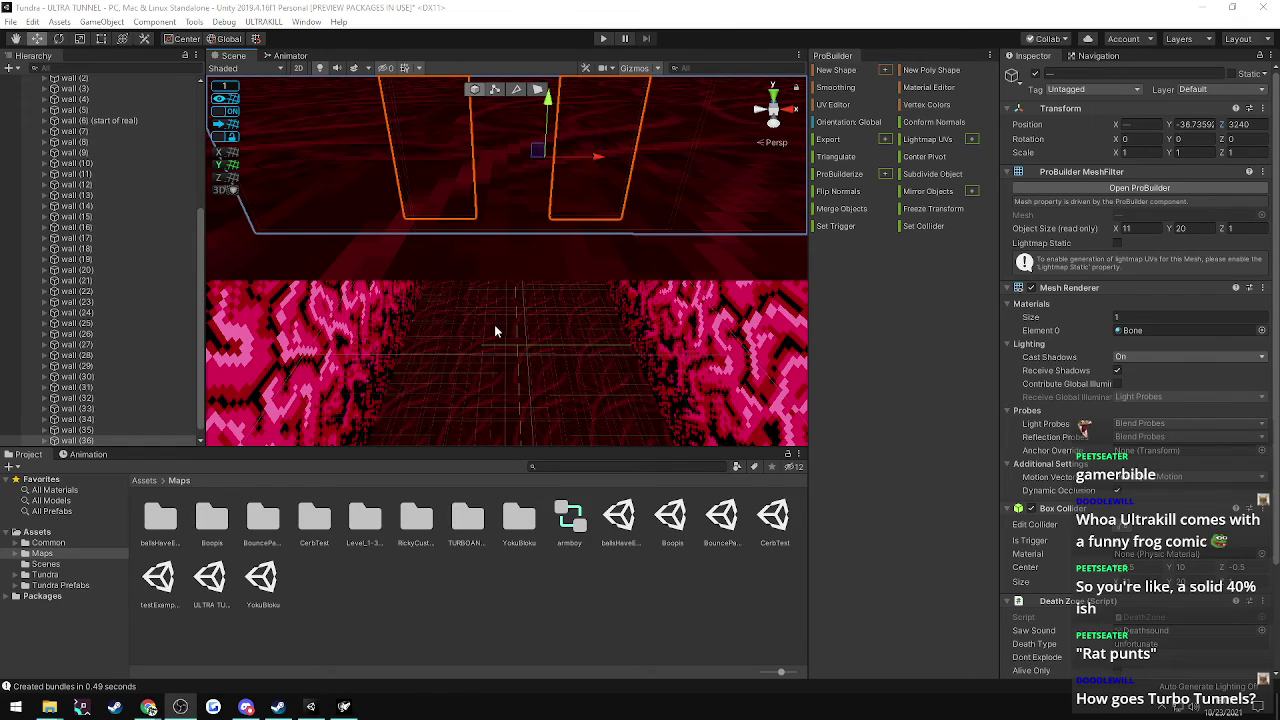
right_click_drag(494, 326, 871, 336)
key("s")
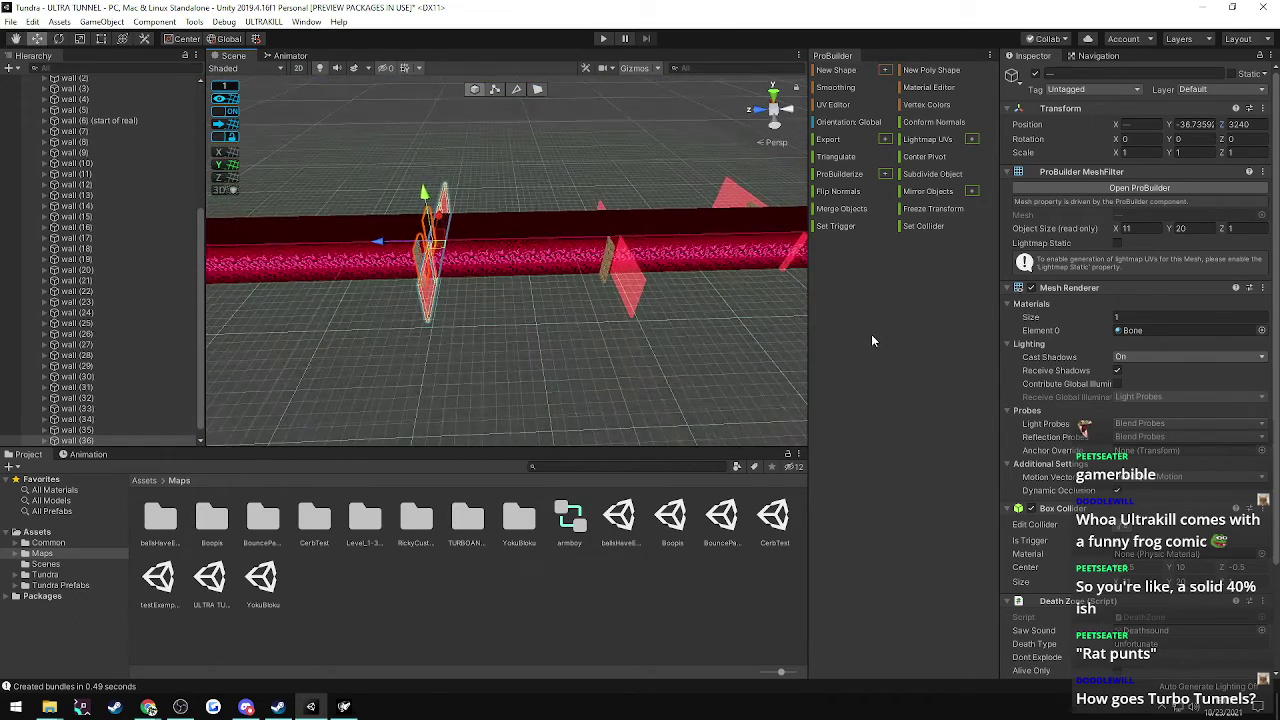
- Duplicate wall (35) and set the copy's Z position to 3400
left_click(80, 430)
left_click_drag(526, 366, 415, 325, "alt")
scroll(96, 436, "down", 1)
left_click(90, 432)
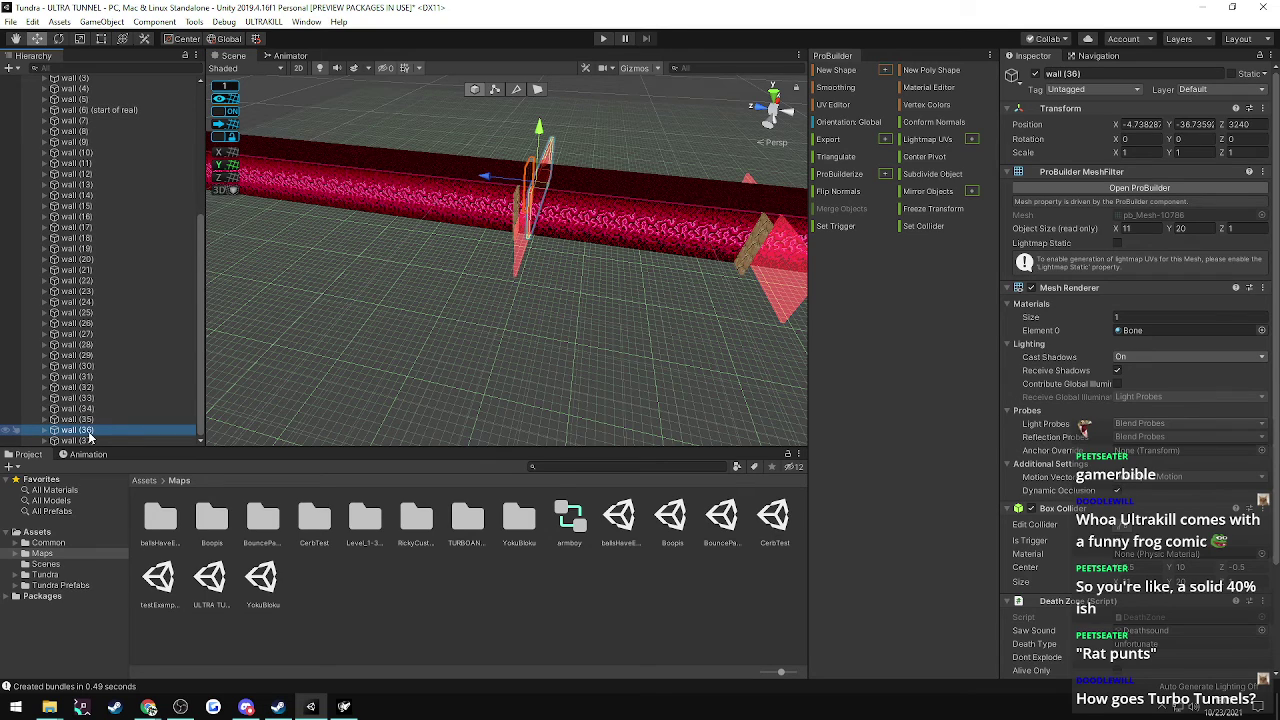
left_click(87, 424)
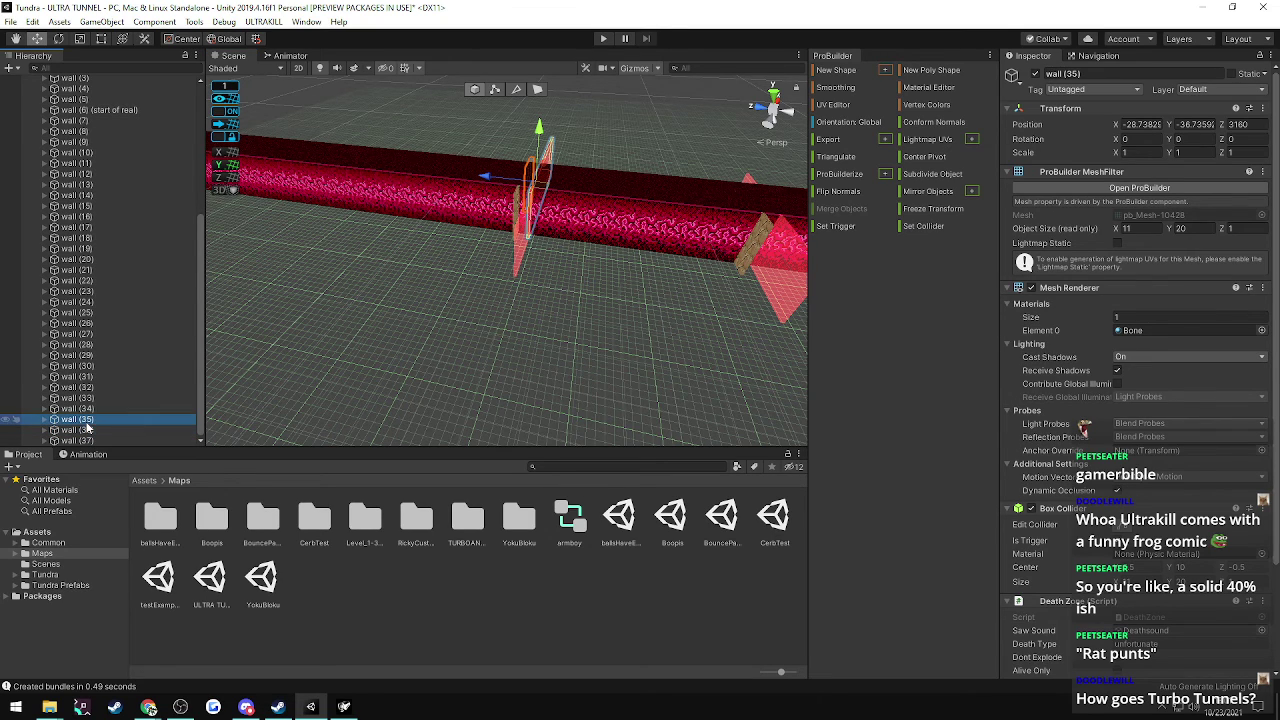
right_click_drag(337, 377, 412, 366)
key("s")
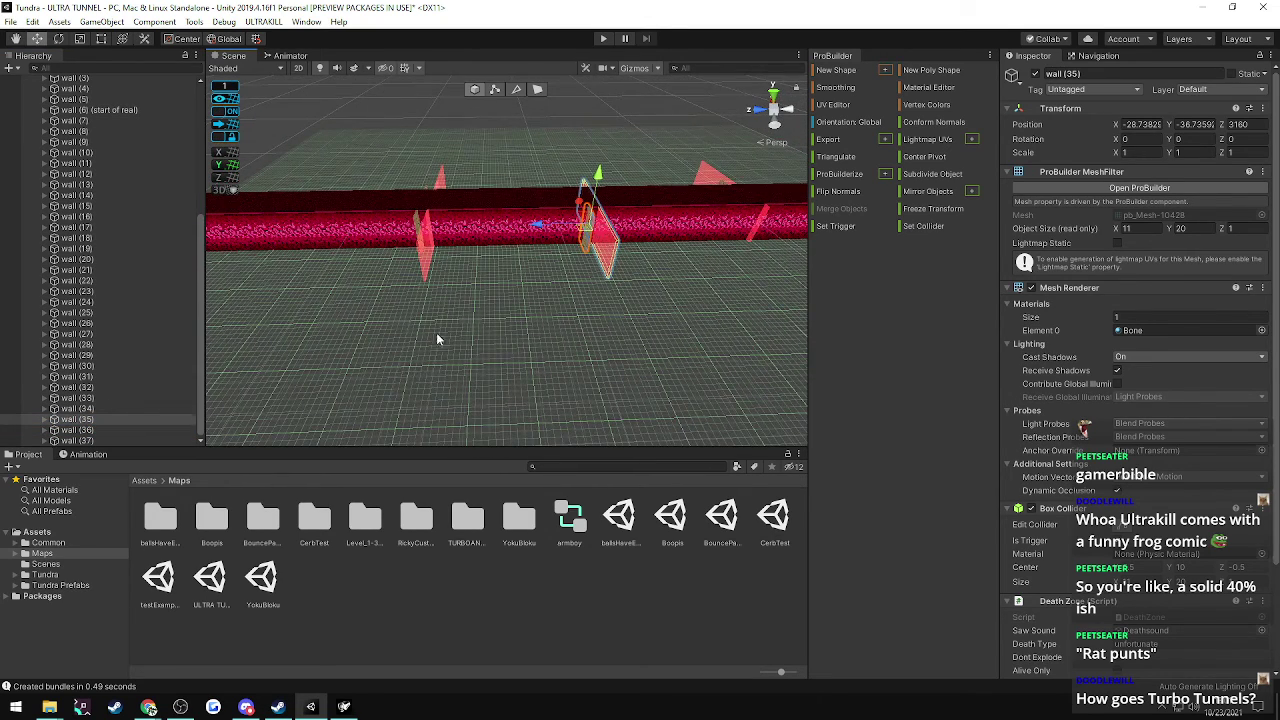
key("ctrl+d")
left_click(1245, 124)
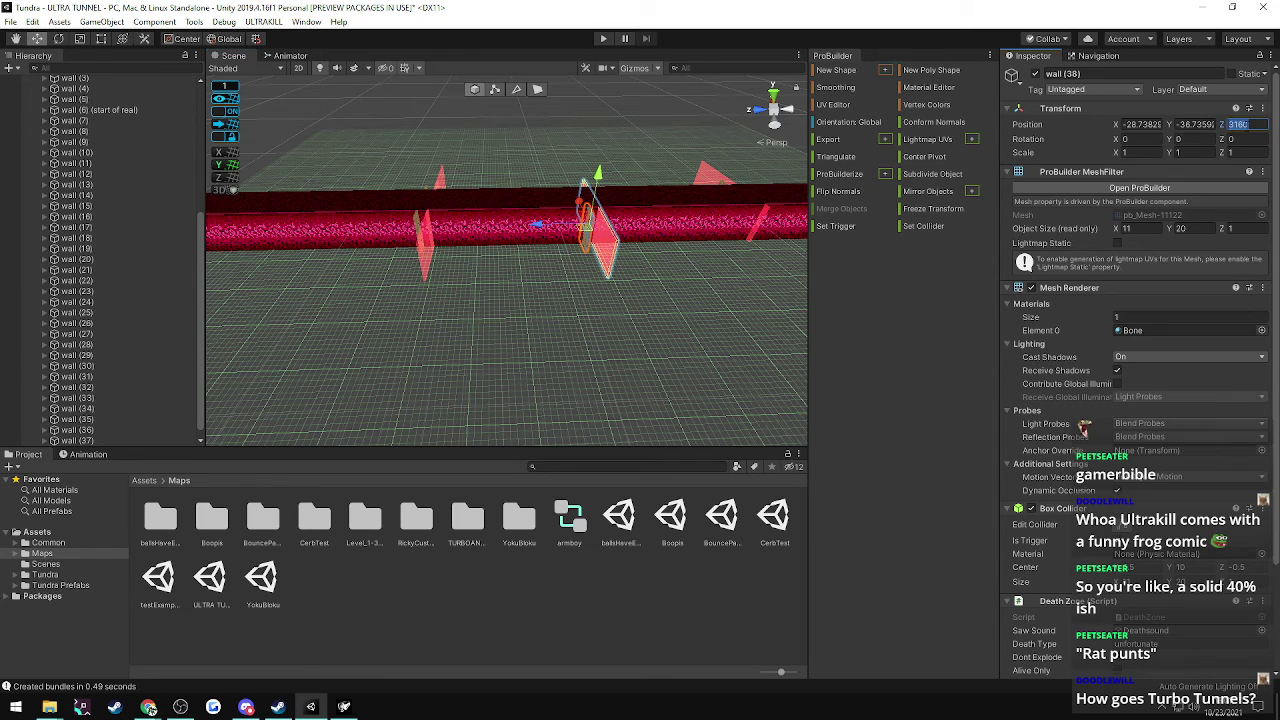
type("3400")
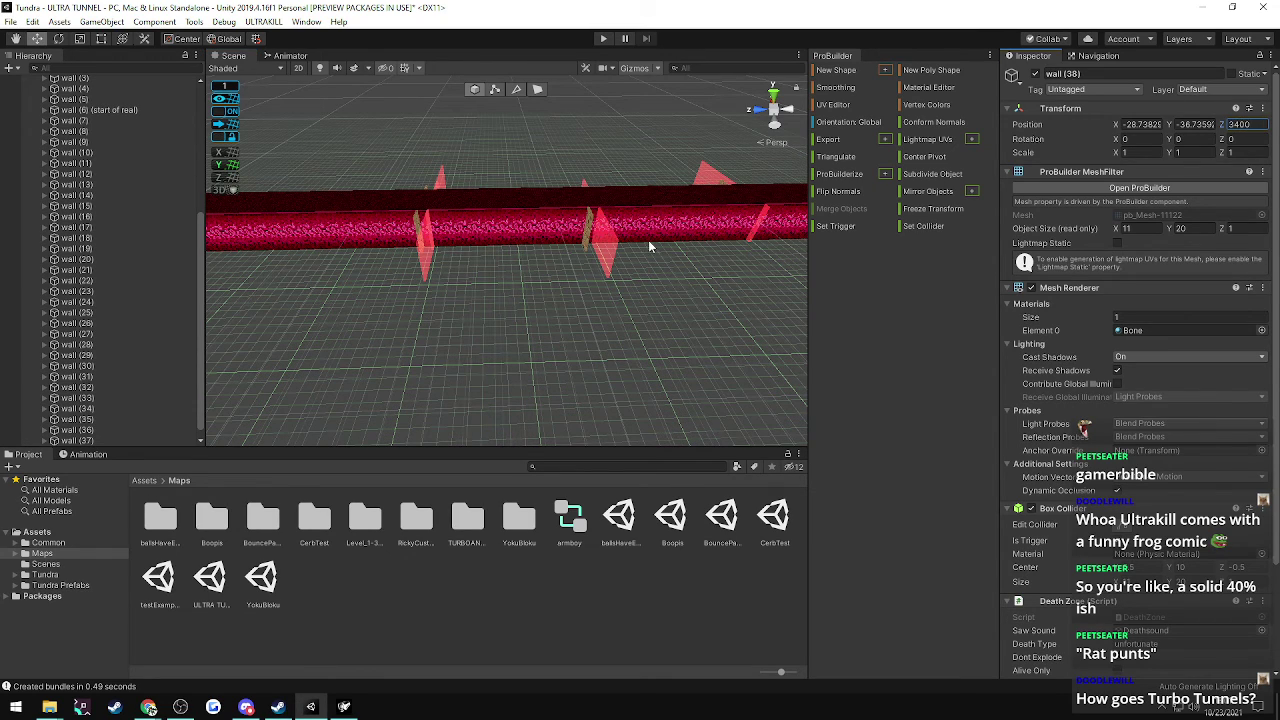
- Examine wall (38)'s placement from inside the tunnel and from above it
left_click_drag(705, 307, 313, 290, "alt")
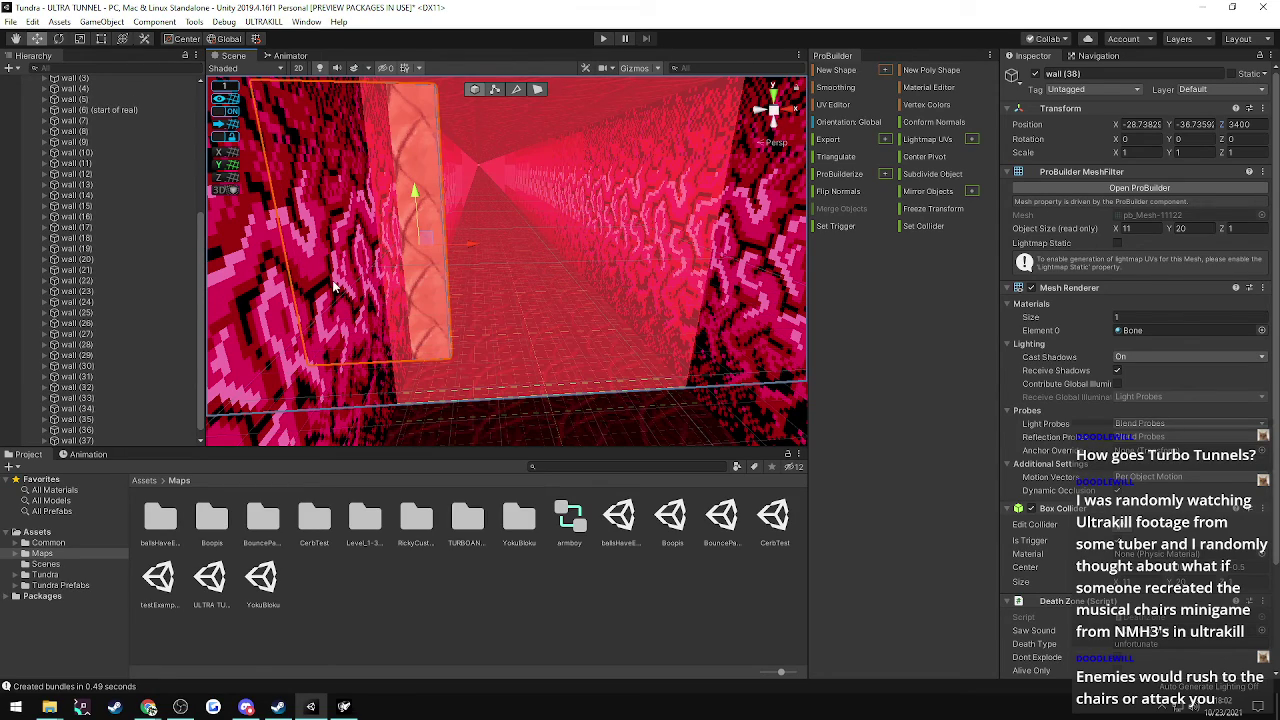
right_click_drag(376, 291, 704, 352)
key("s")
key("w")
key("s")
key("s")
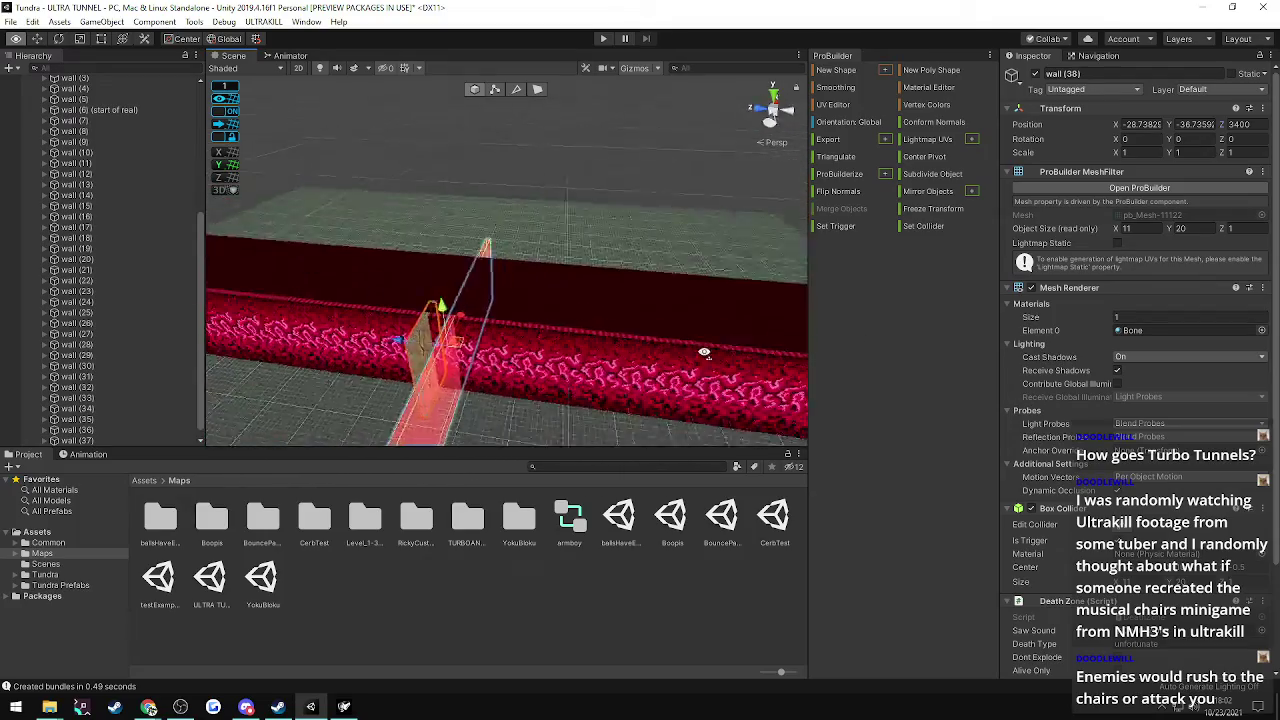
left_click_drag(704, 352, 373, 333, "alt")
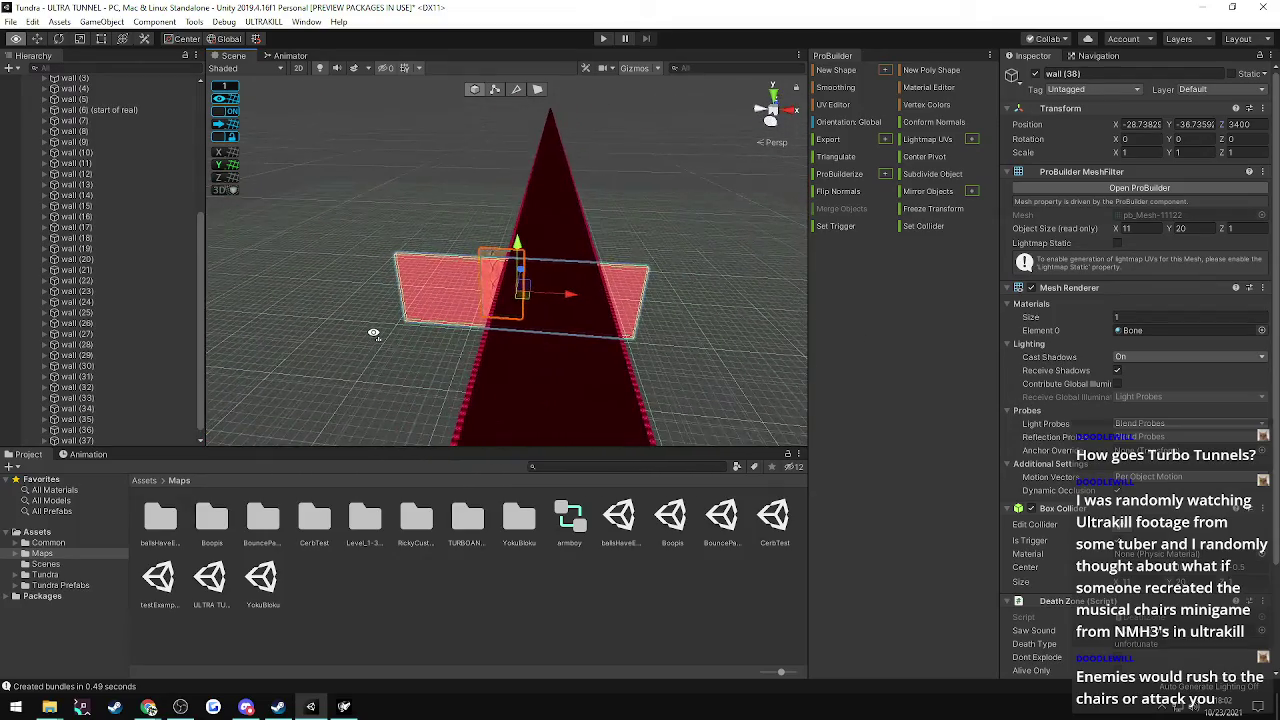
key("w")
mouse_move(374, 338)
right_mouse_down()
mouse_move(400, 349)
mouse_move(387, 350)
right_mouse_up()
scroll(388, 351, "down", 10, "alt")
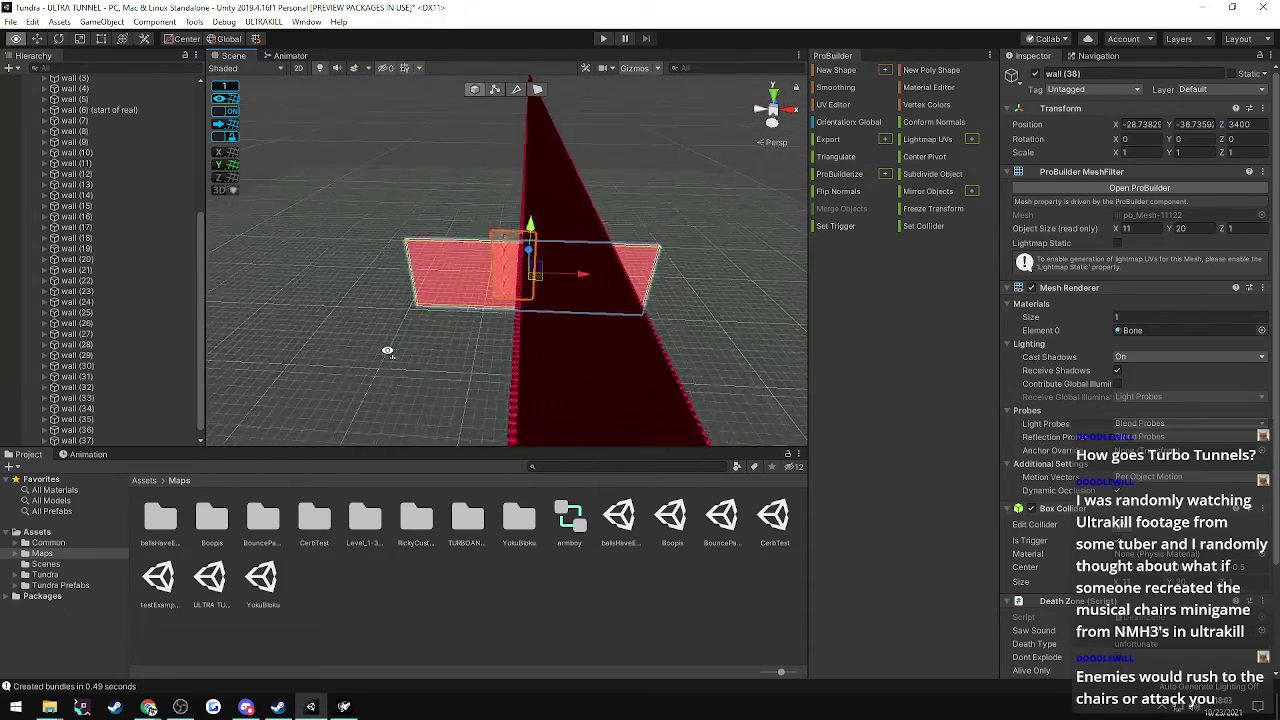
scroll(100, 380, "down", 1)
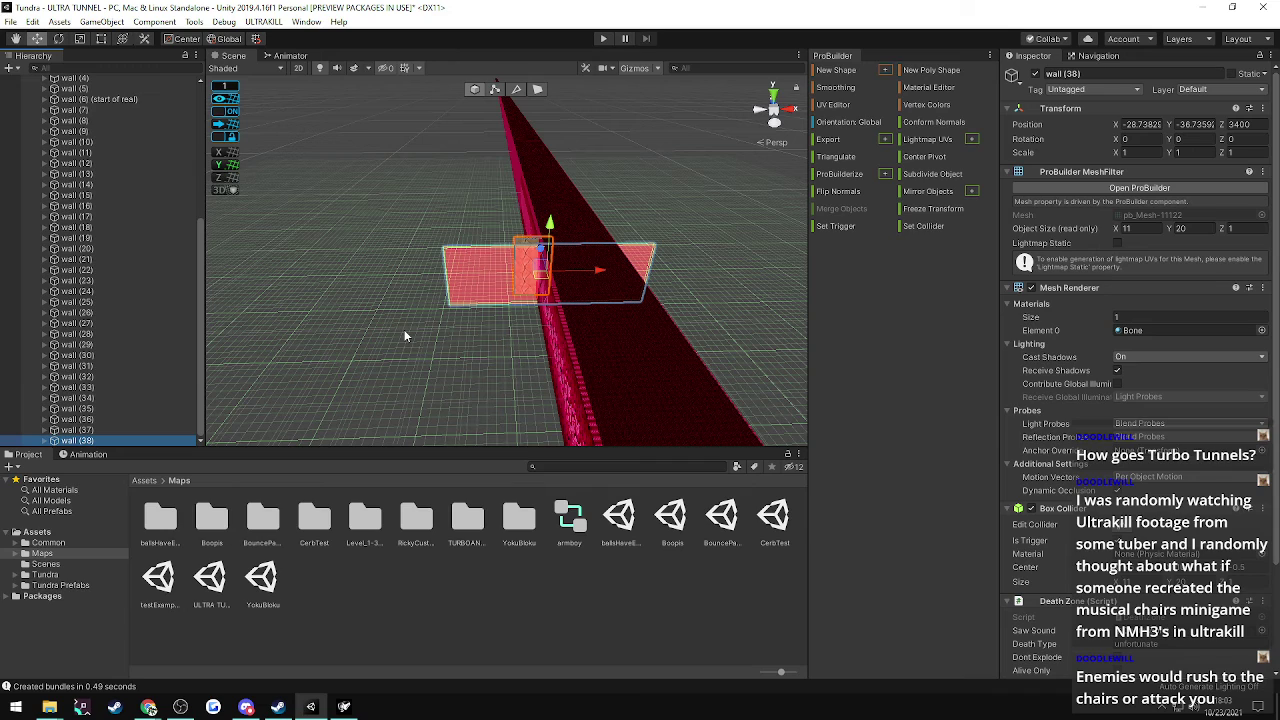
- Duplicate wall (33) and move the copy farther along the tunnel to a Z position of about 3362, just before wall (38)
right_click_drag(363, 307, 862, 295)
left_click(80, 401)
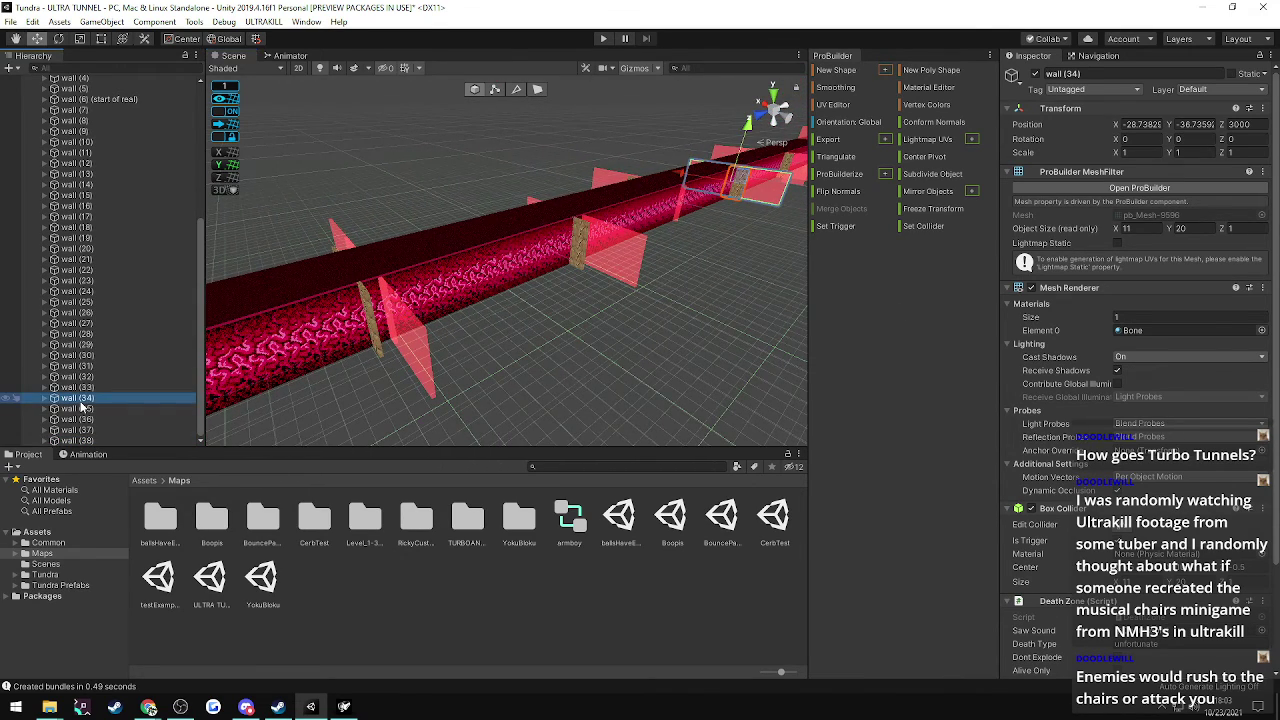
left_click(83, 409)
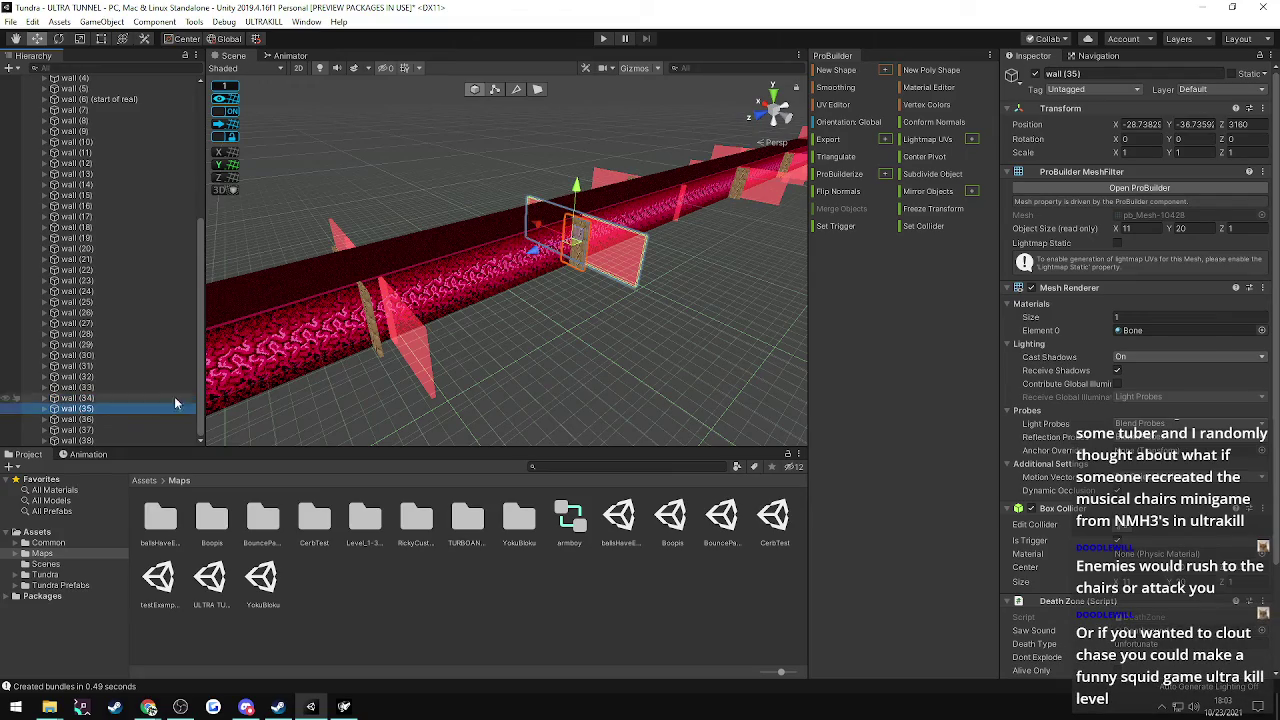
right_click_drag(508, 368, 103, 384)
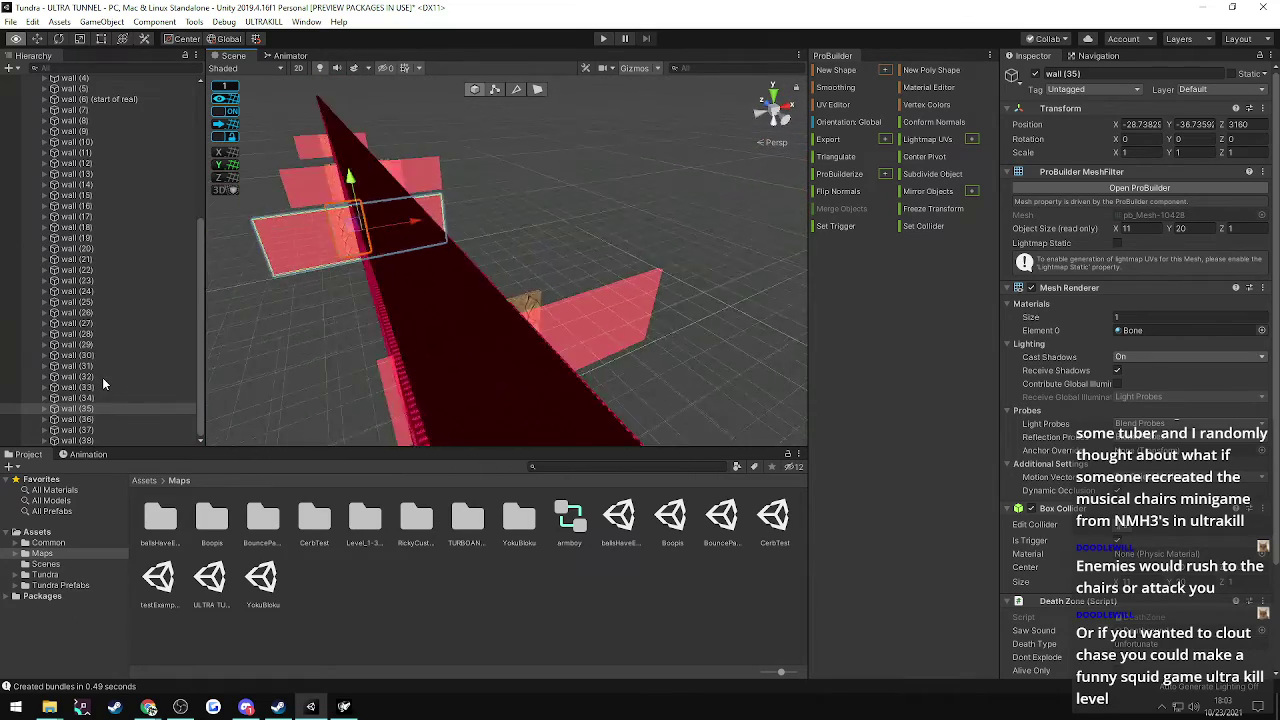
left_click(82, 398)
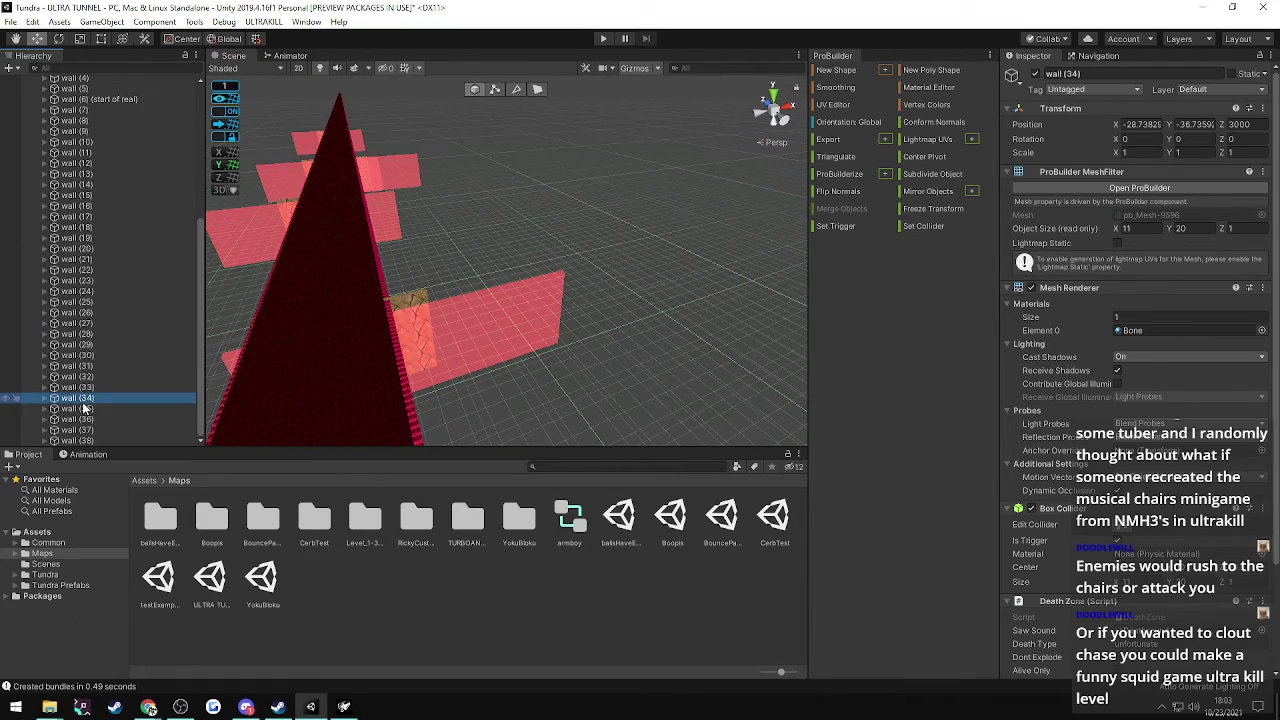
left_click(80, 387)
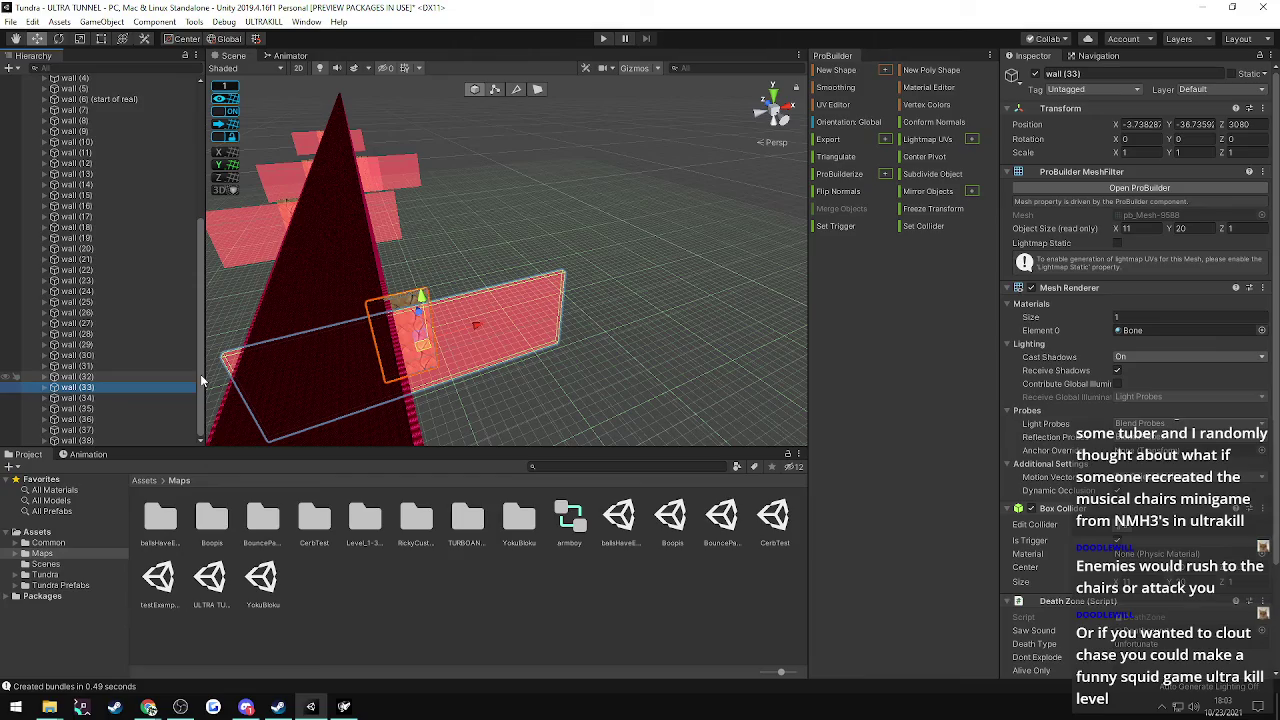
key("ctrl+d")
right_click_drag(268, 371, 580, 345)
left_click_drag(593, 267, 277, 271)
right_click_drag(280, 275, 520, 283)
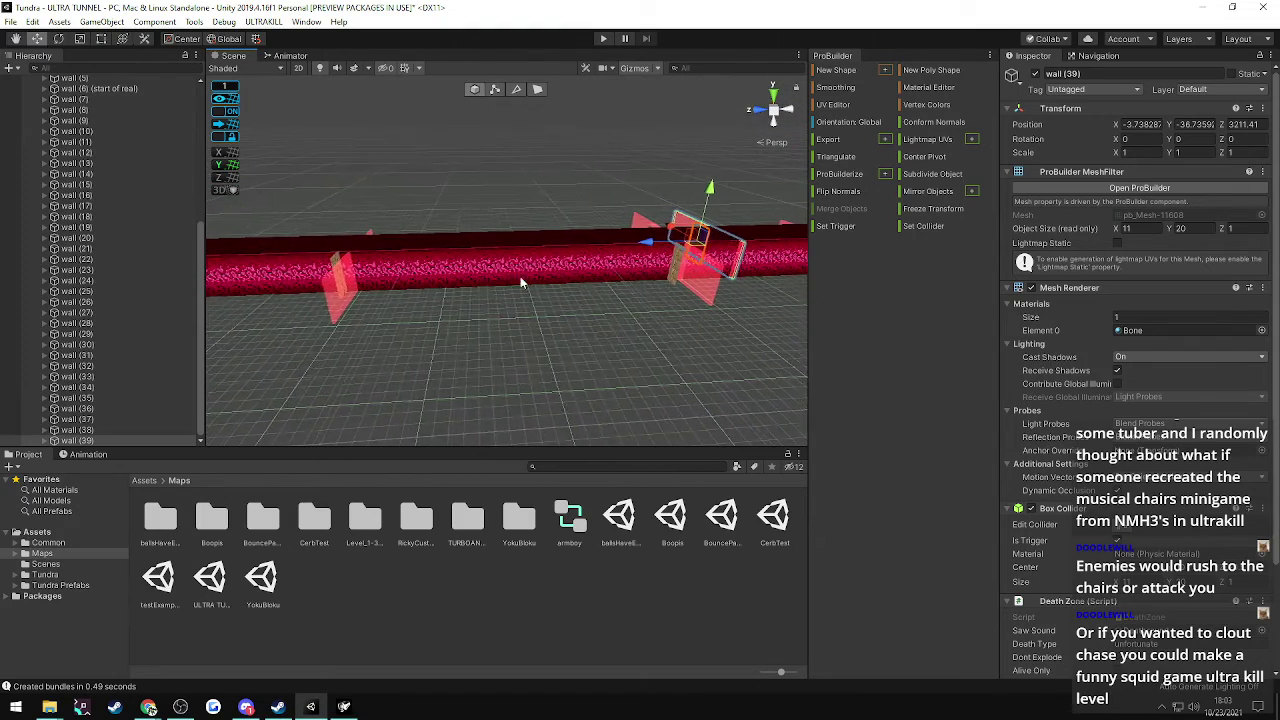
left_click_drag(648, 242, 388, 246)
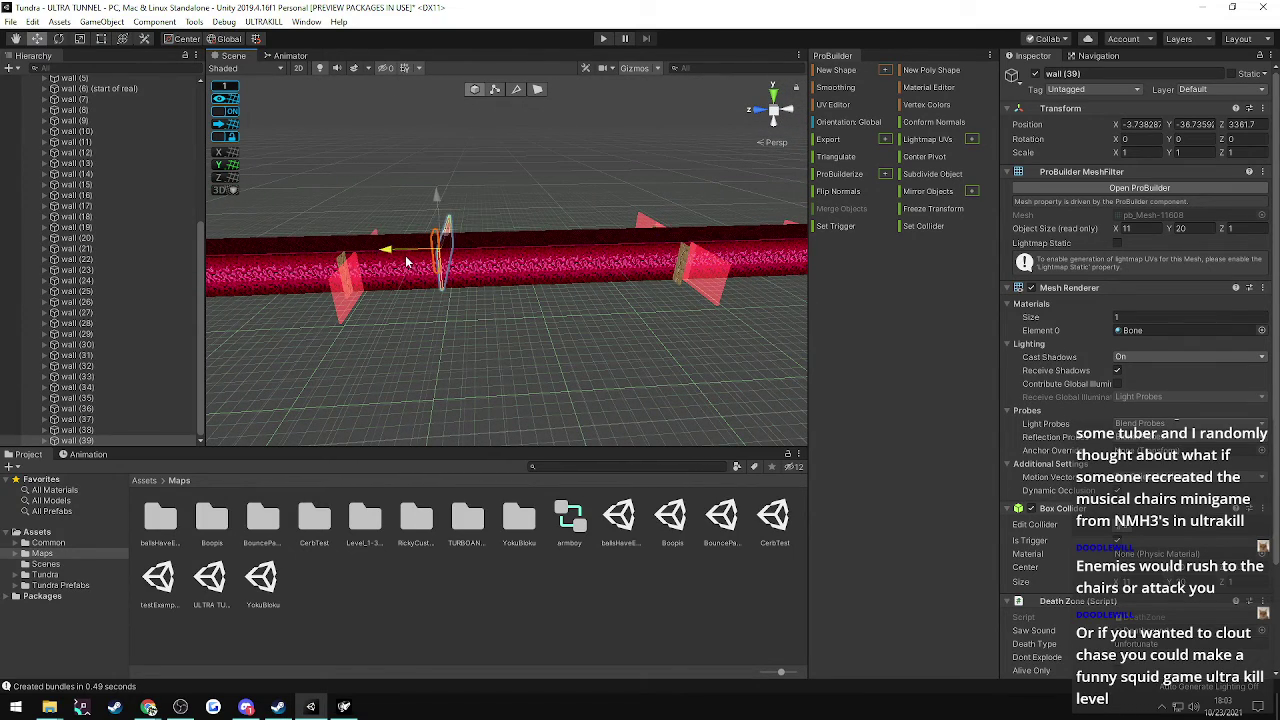
- Set wall (39)'s Z position to 3480 and clear the selection
left_click(85, 430)
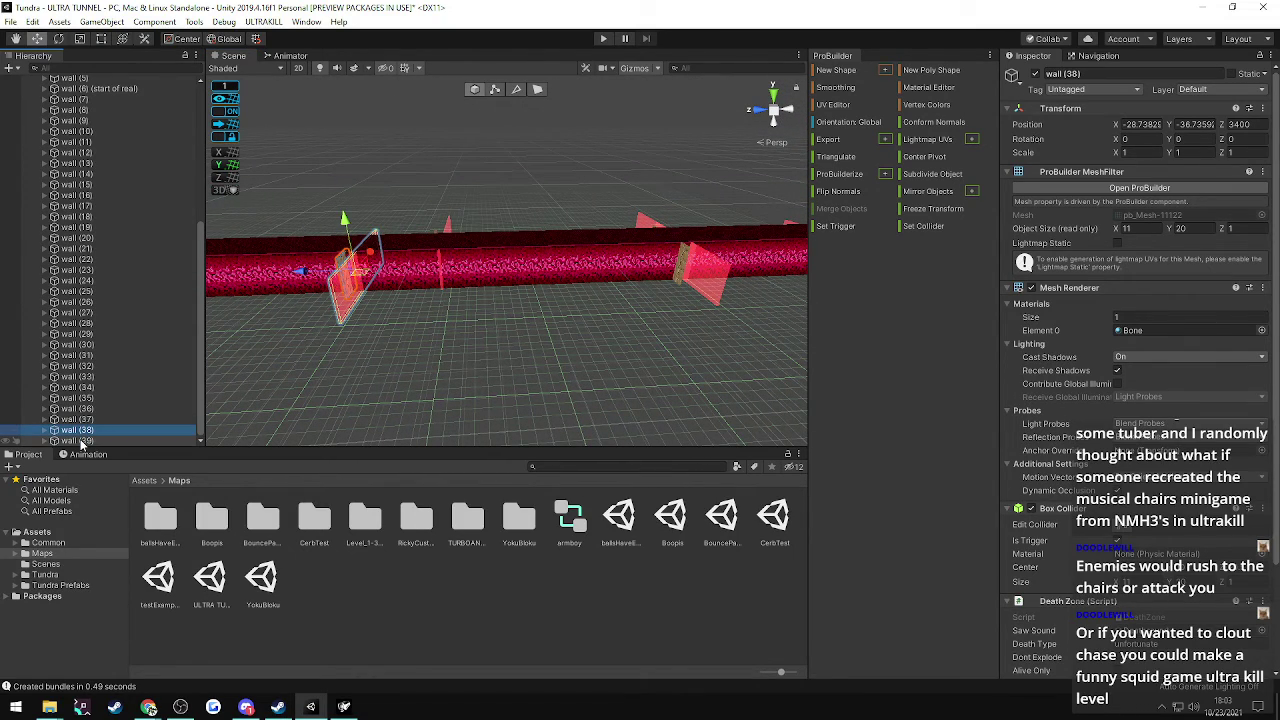
left_click(80, 441)
left_click(1243, 124)
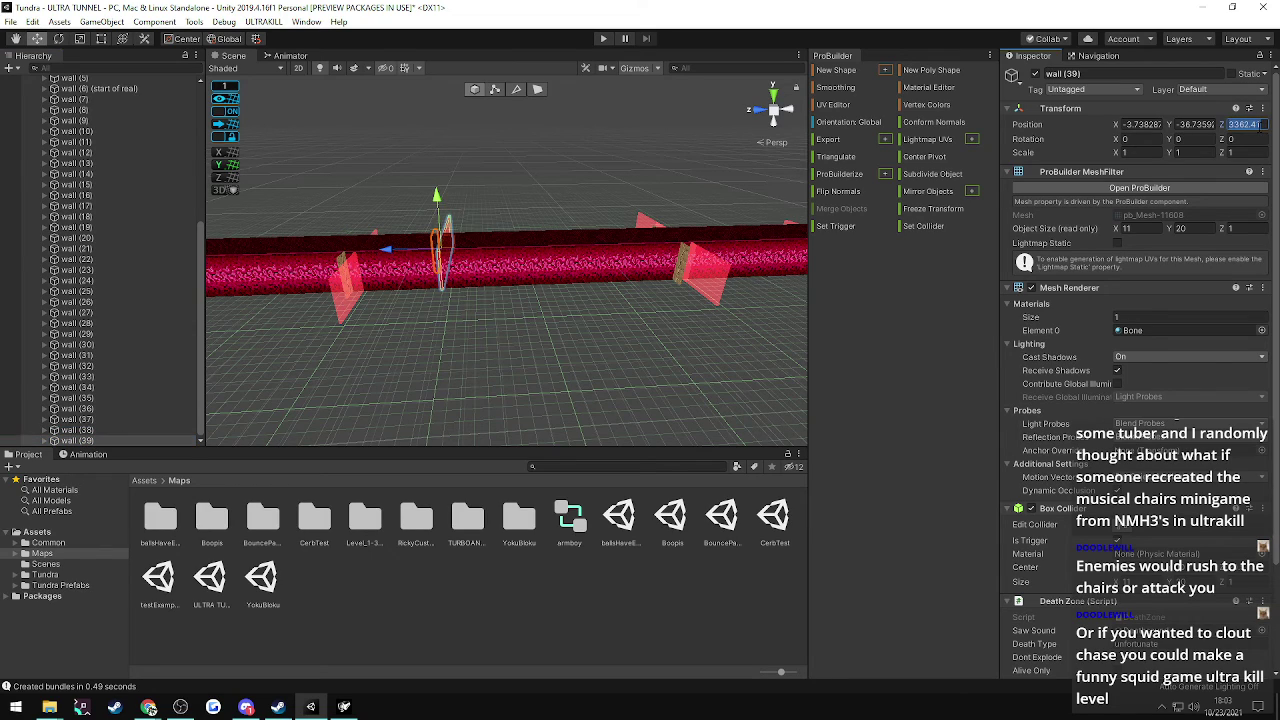
type("3480")
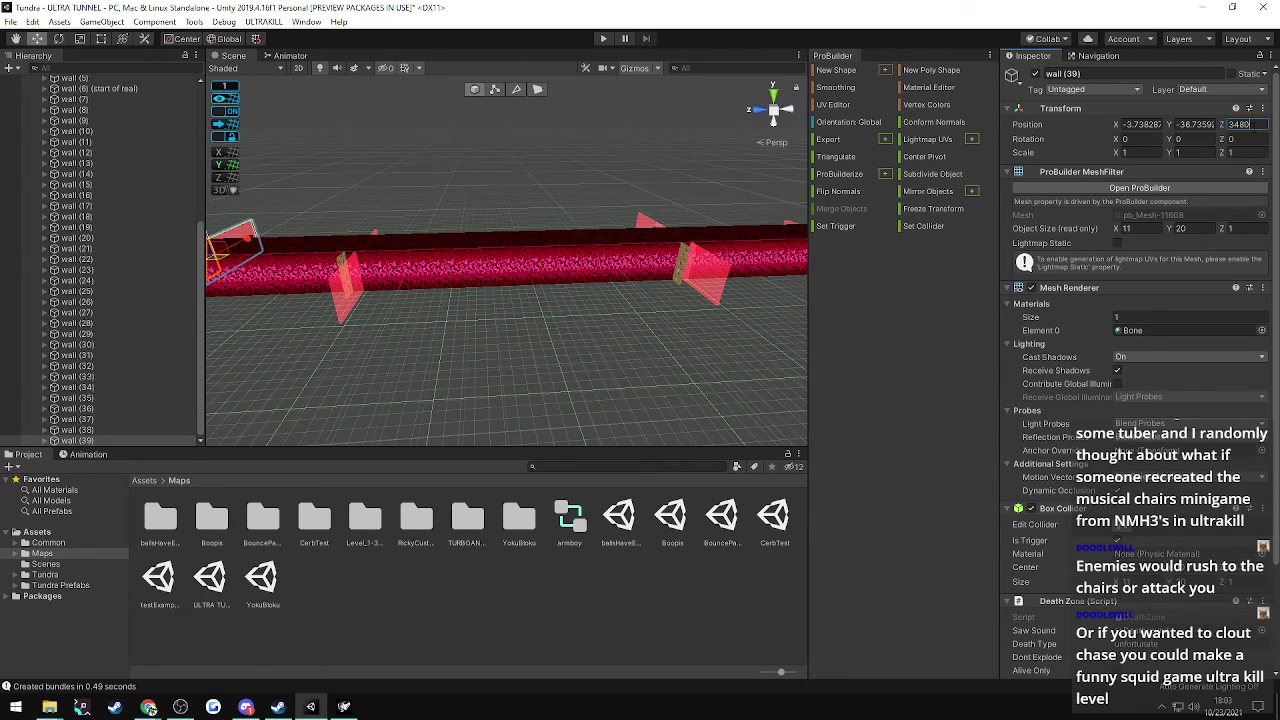
left_click(520, 175)
right_click_drag(520, 175, 107, 401)
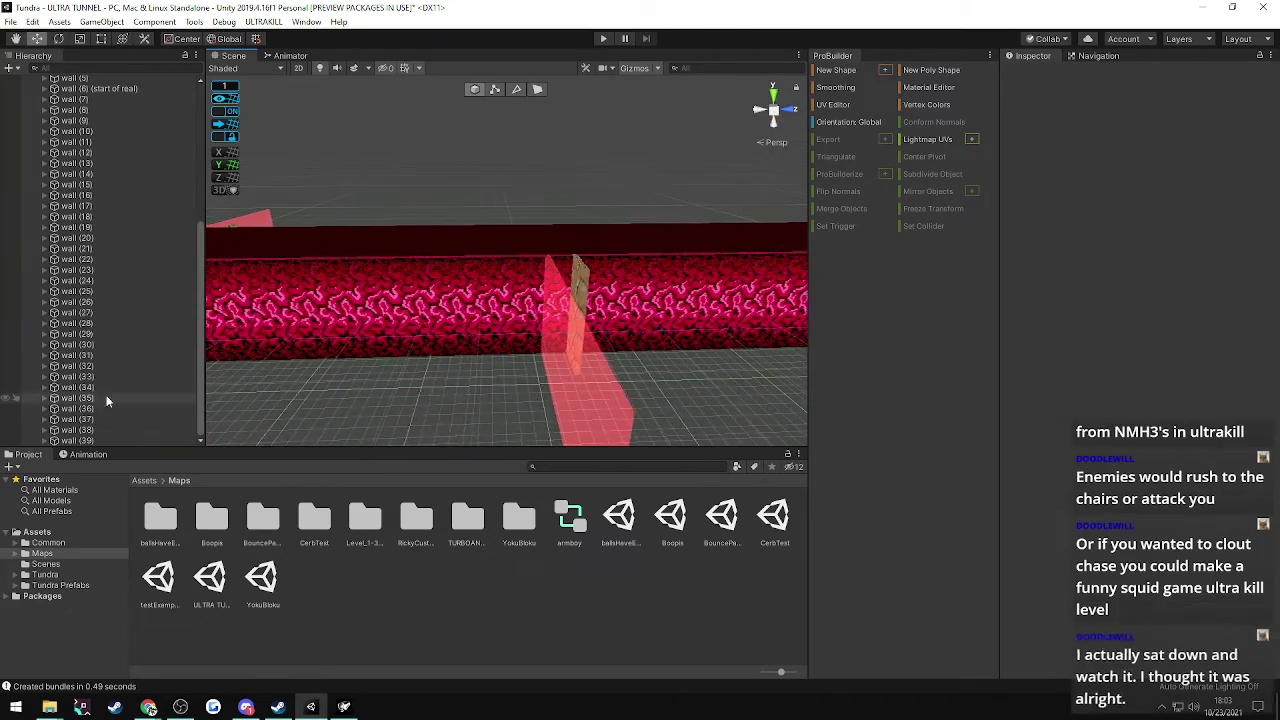
- Inspect the obstacle walls and their spacing along the tunnel from several angles
right_click_drag(423, 349, 28, 377)
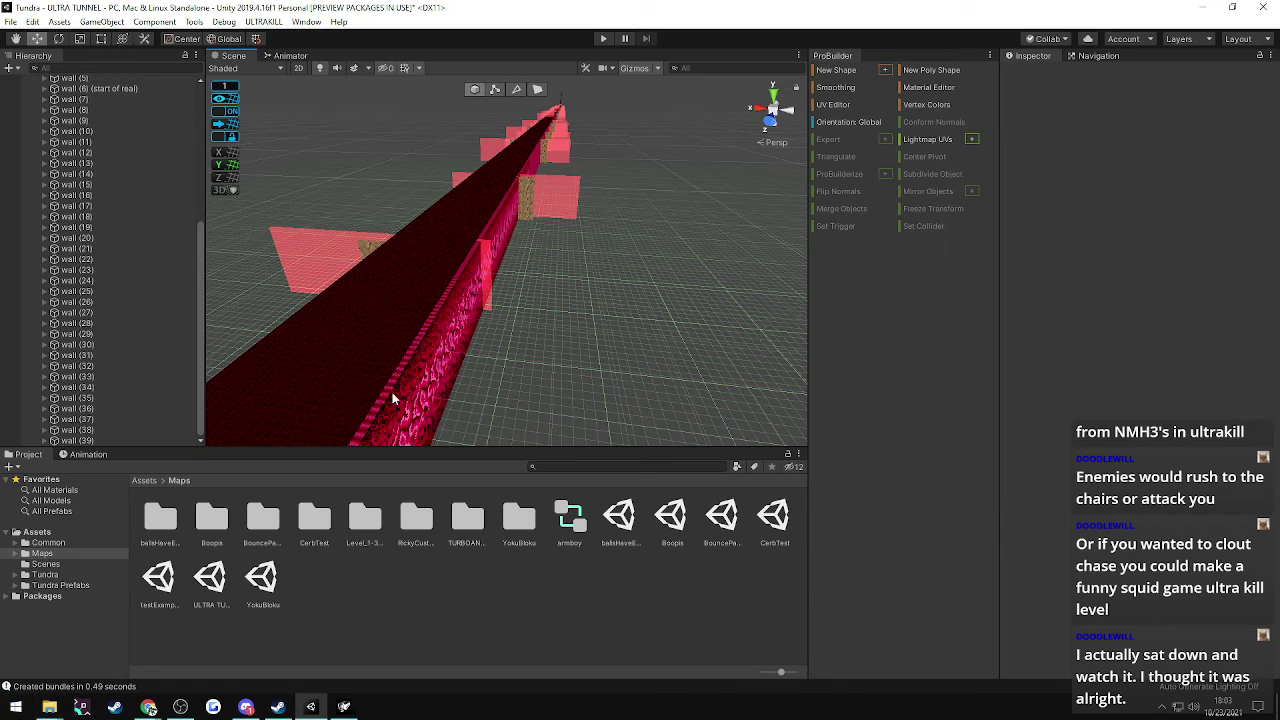
right_click_drag(446, 351, 712, 320)
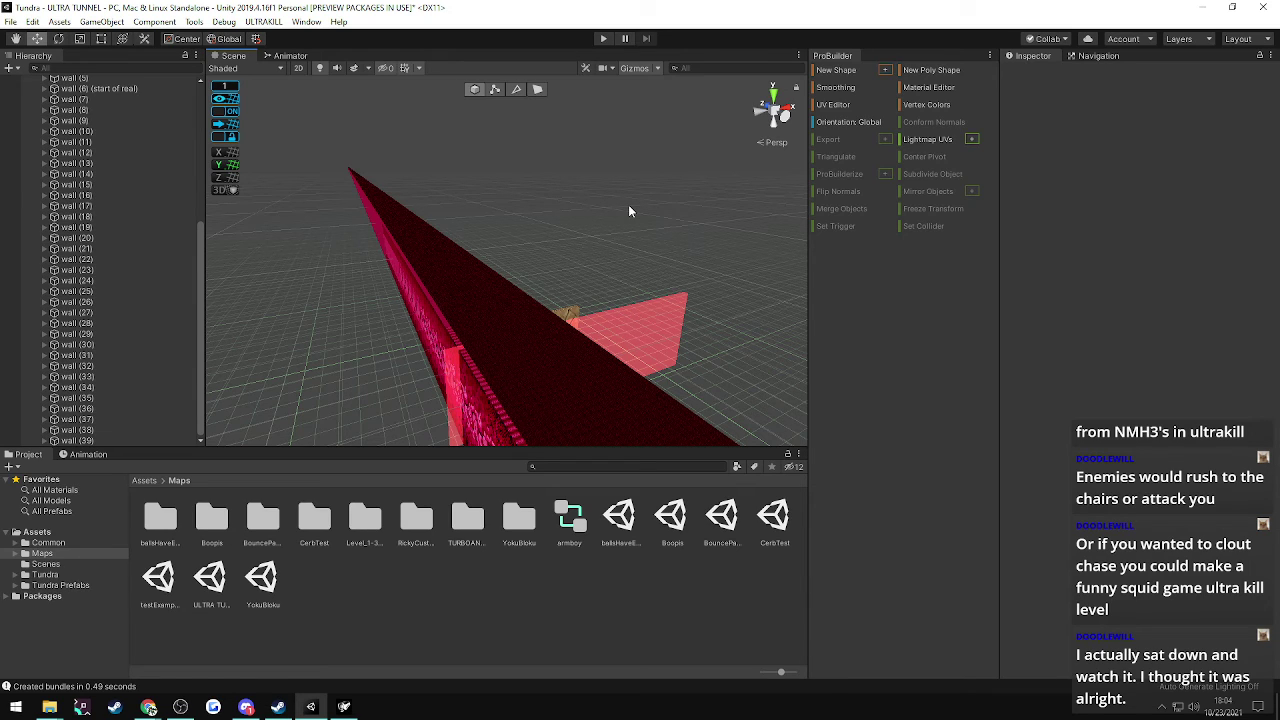
right_click_drag(623, 237, 431, 251)
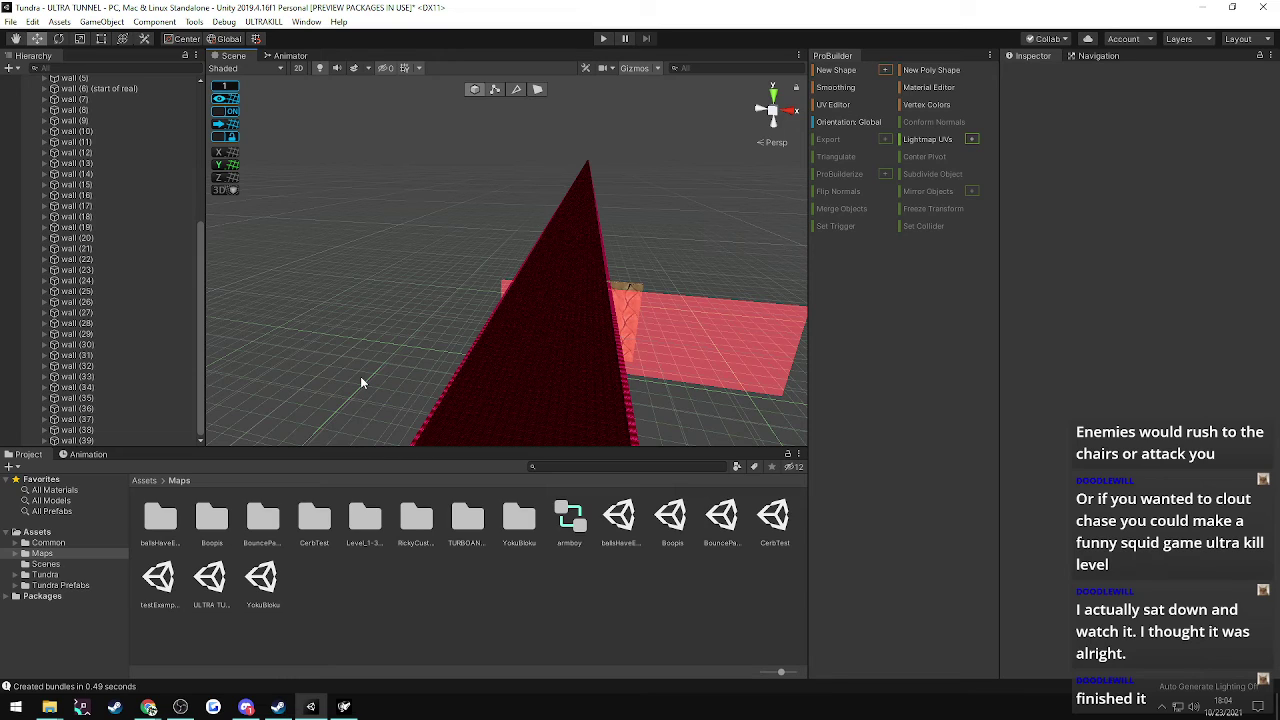
right_click_drag(371, 366, 432, 323)
right_click_drag(549, 296, 1023, 292)
left_click_drag(1024, 298, 759, 300, "alt")
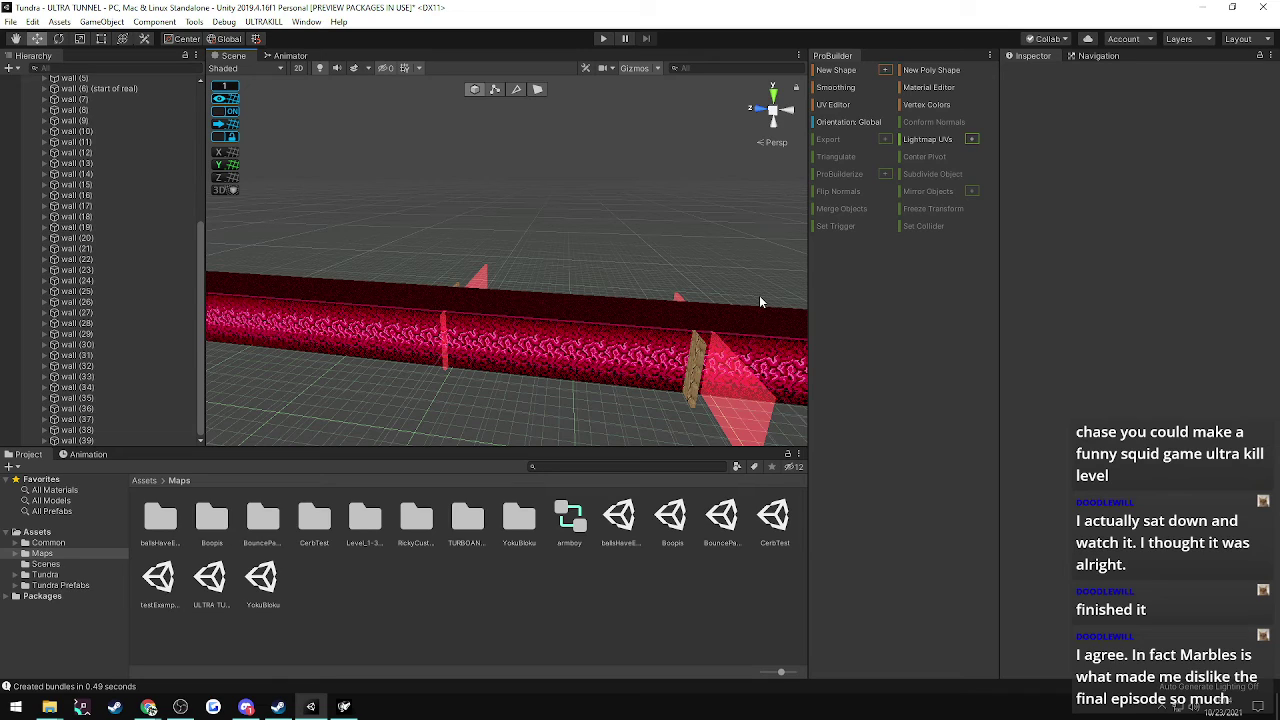
left_click_drag(526, 252, 349, 317, "alt")
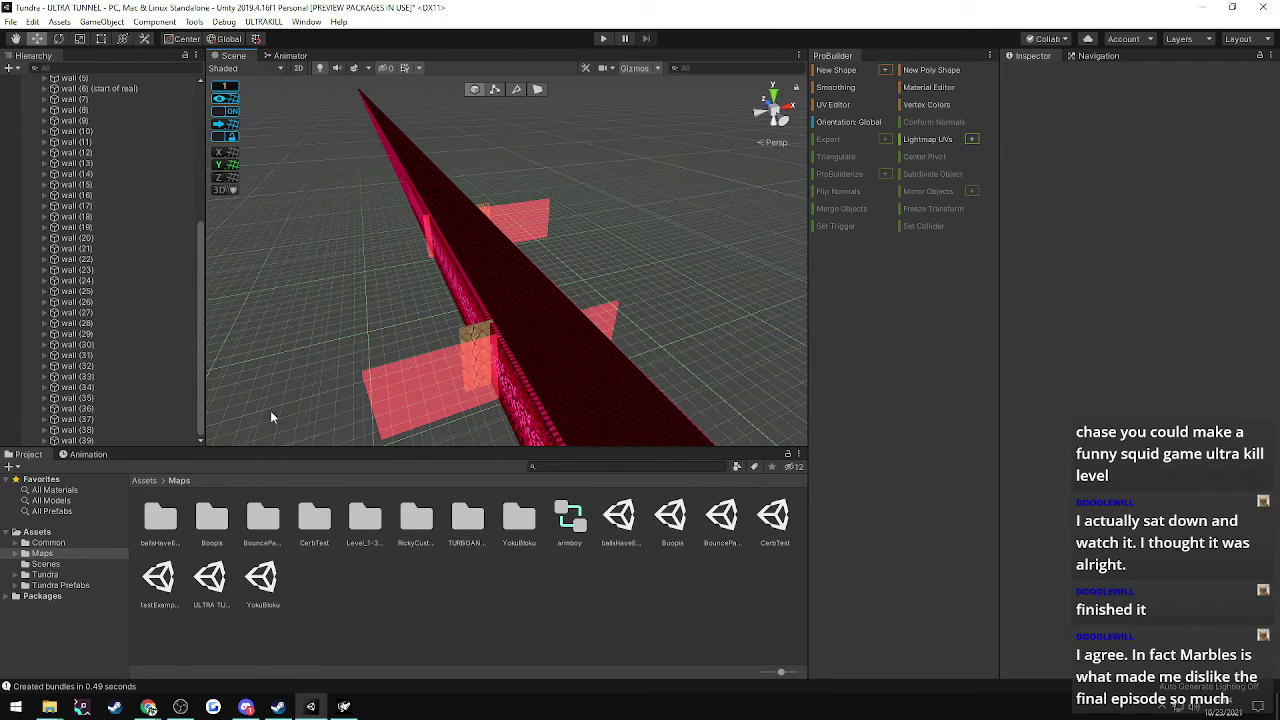
- Duplicate wall (38) and move the copy farther along the tunnel to about Z 3516
left_click(79, 421)
left_click(80, 431)
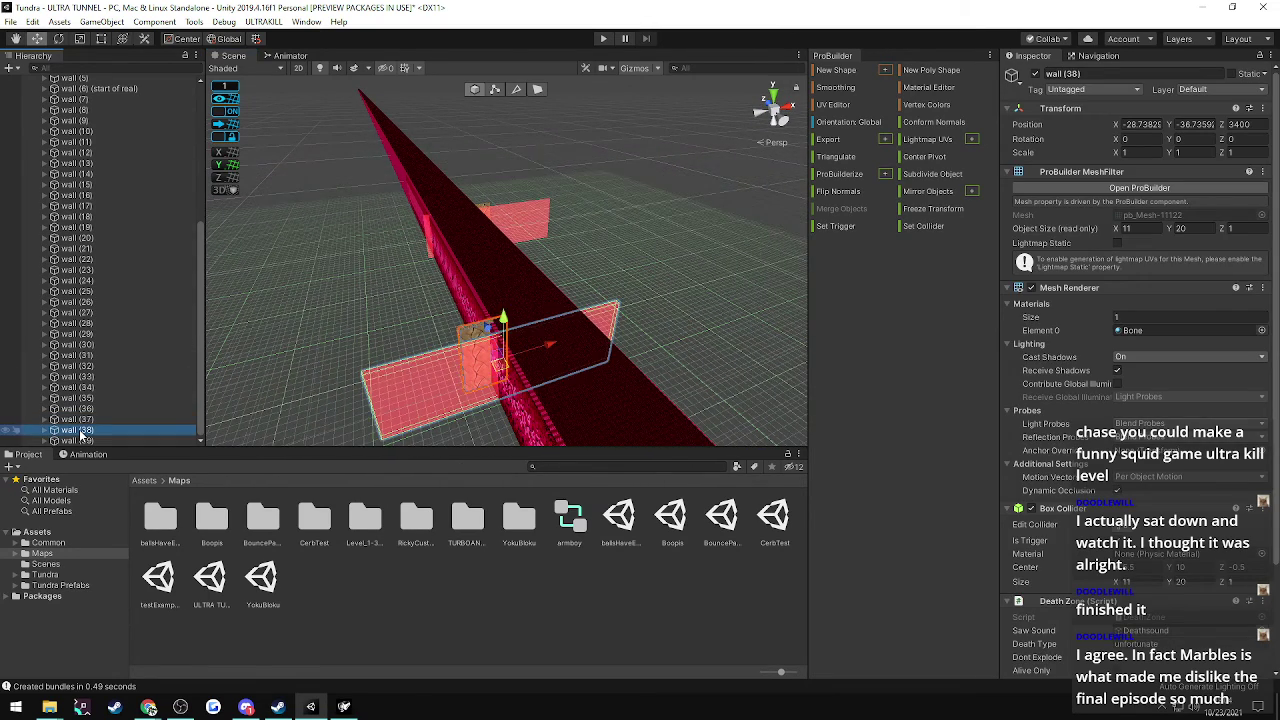
key("ctrl+d")
left_click_drag(324, 330, 345, 290, "alt")
left_click_drag(407, 356, 425, 345, "alt")
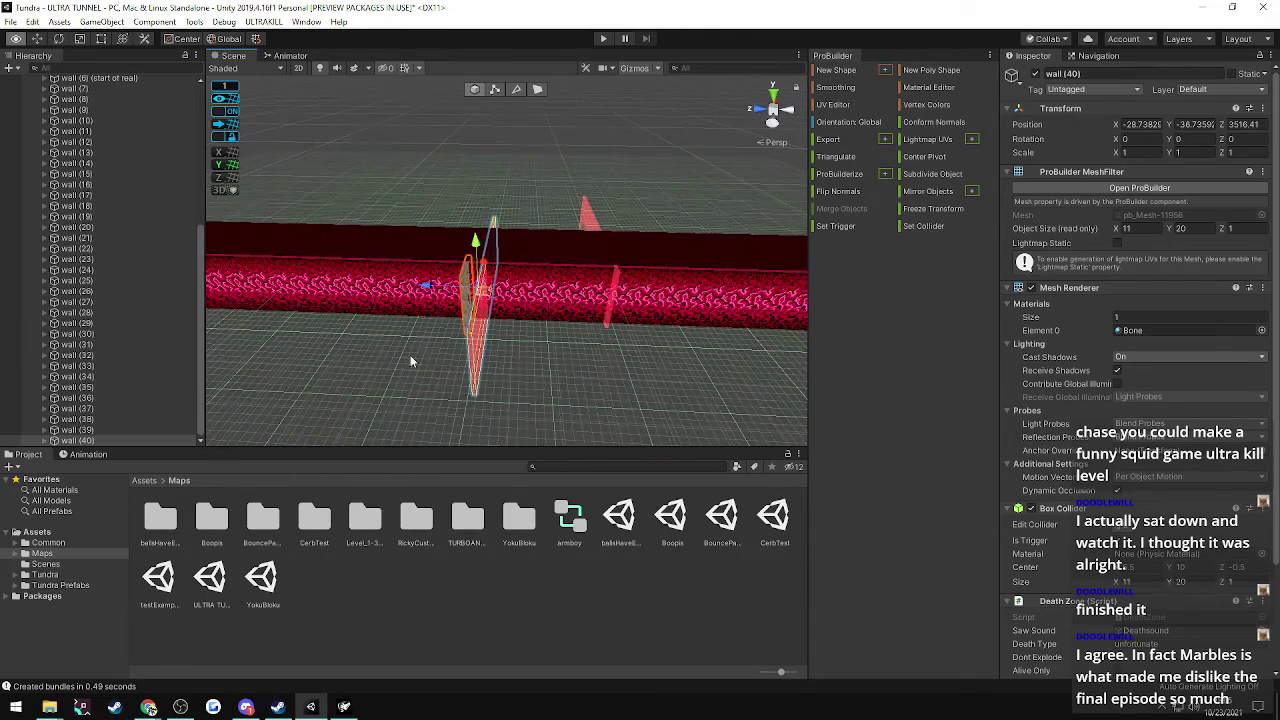
- Set the Z position of wall (39) to 3560
left_click(88, 431)
left_click(86, 440)
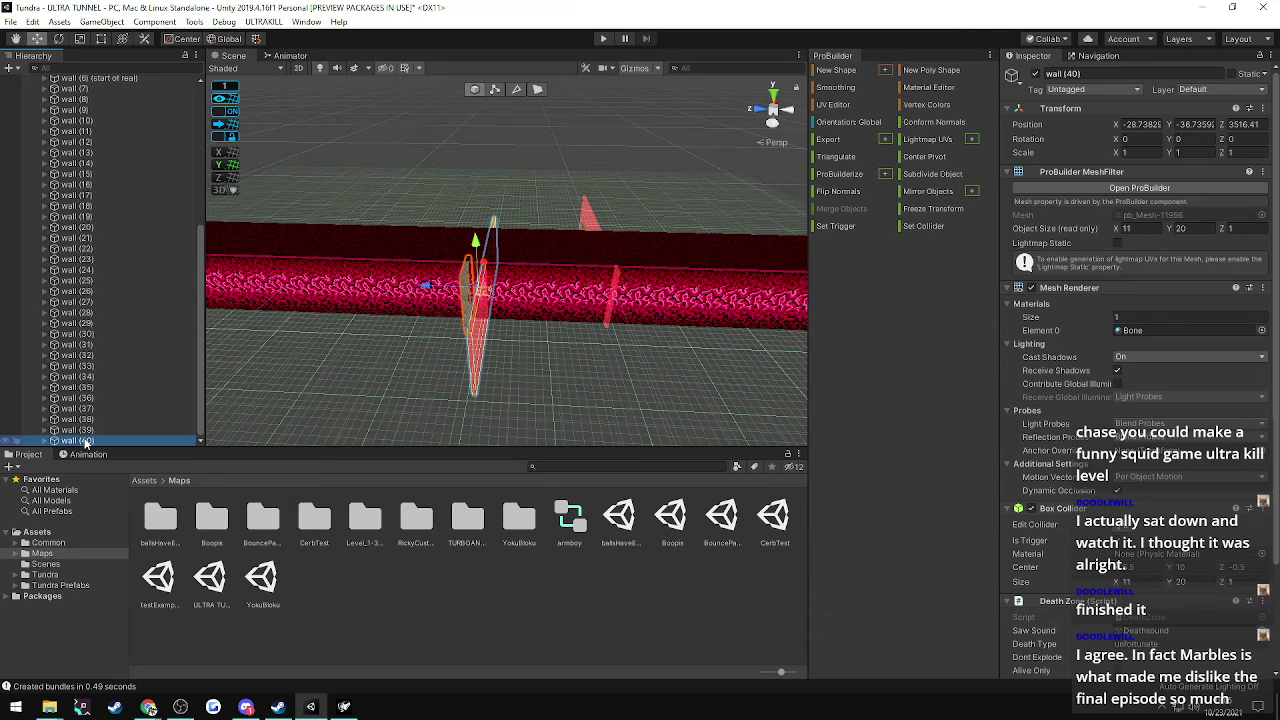
left_click(82, 430)
left_click(1240, 124)
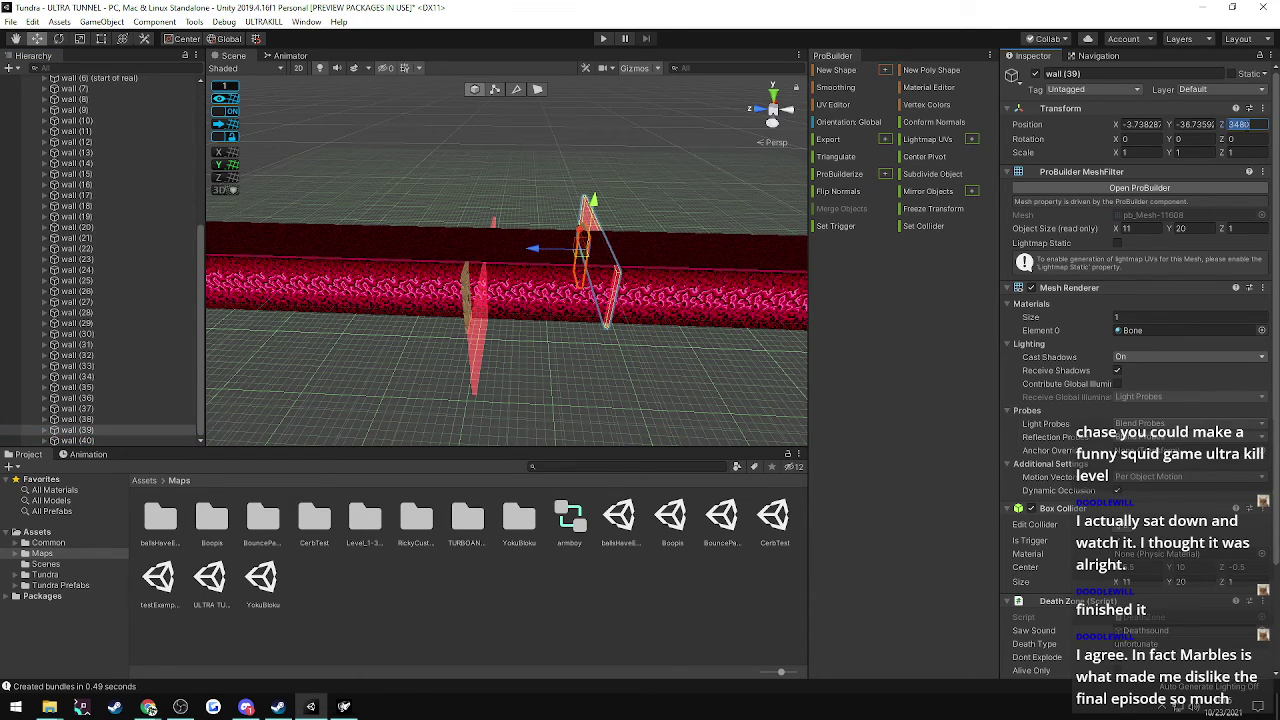
type("3560")
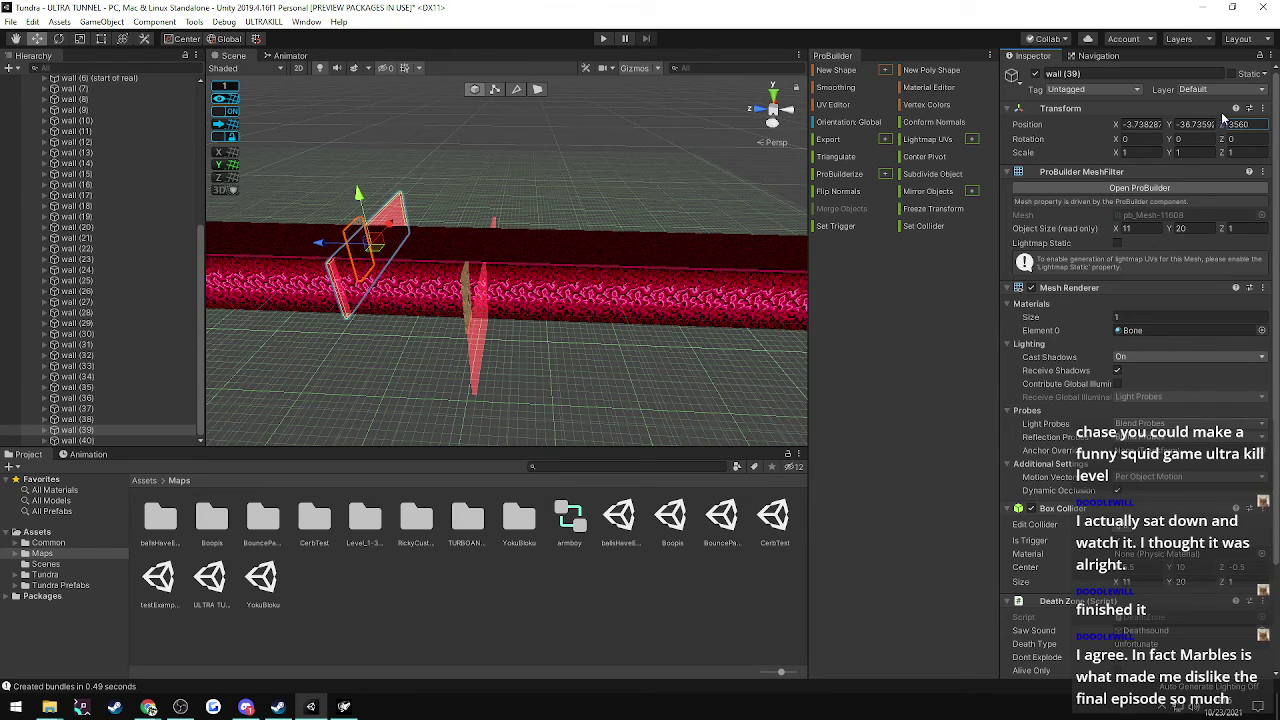
right_click_drag(497, 271, 362, 280)
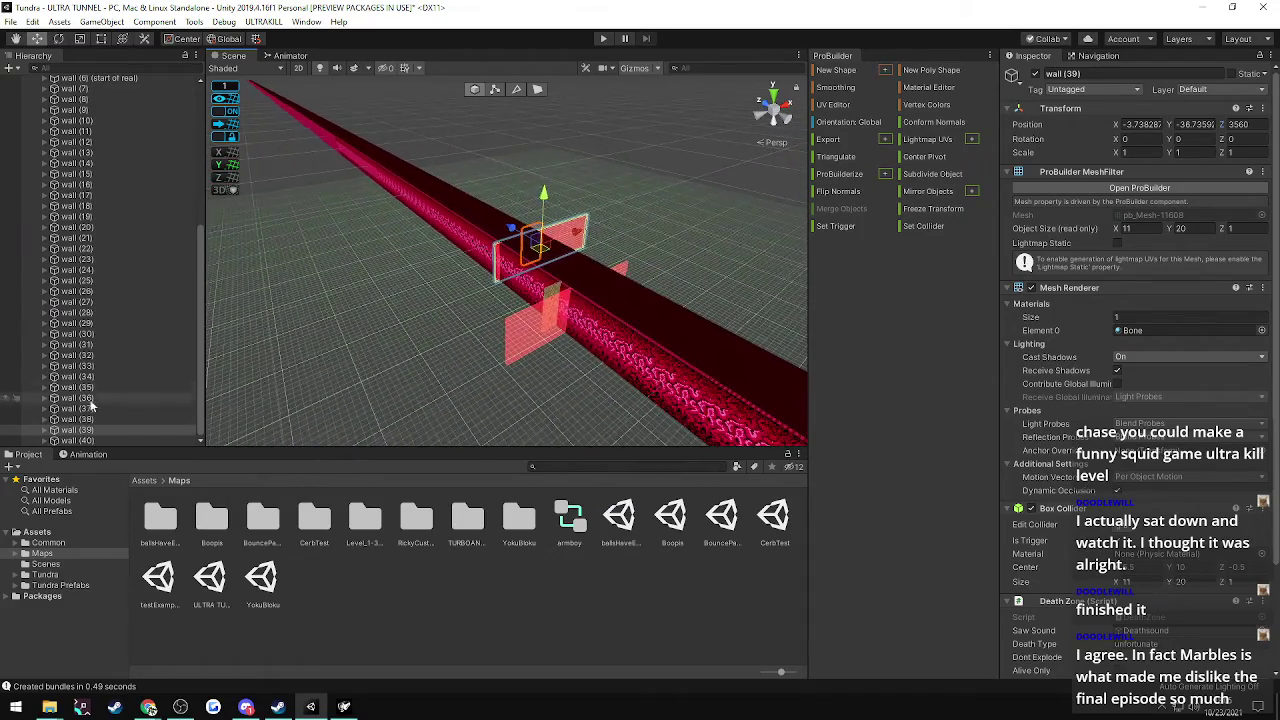
- Compare the placement of walls (37) through (40) along the tunnel by selecting each in turn
left_click(80, 440)
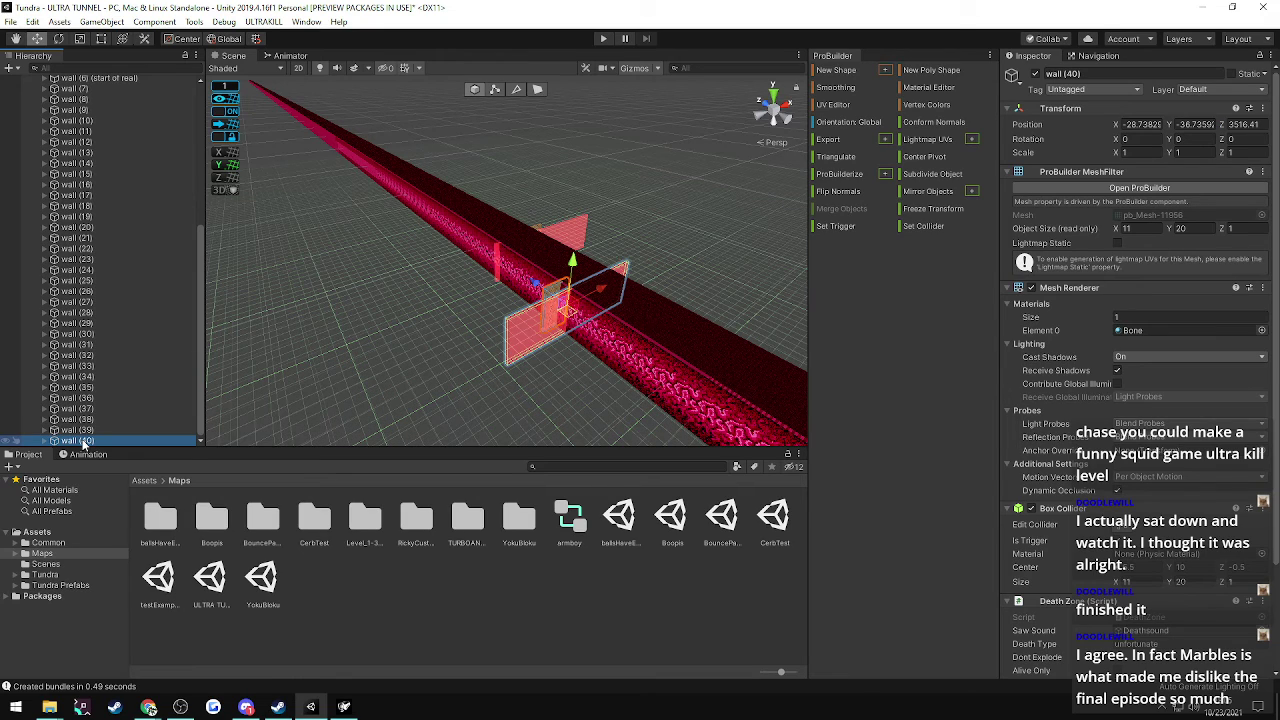
left_click(80, 430)
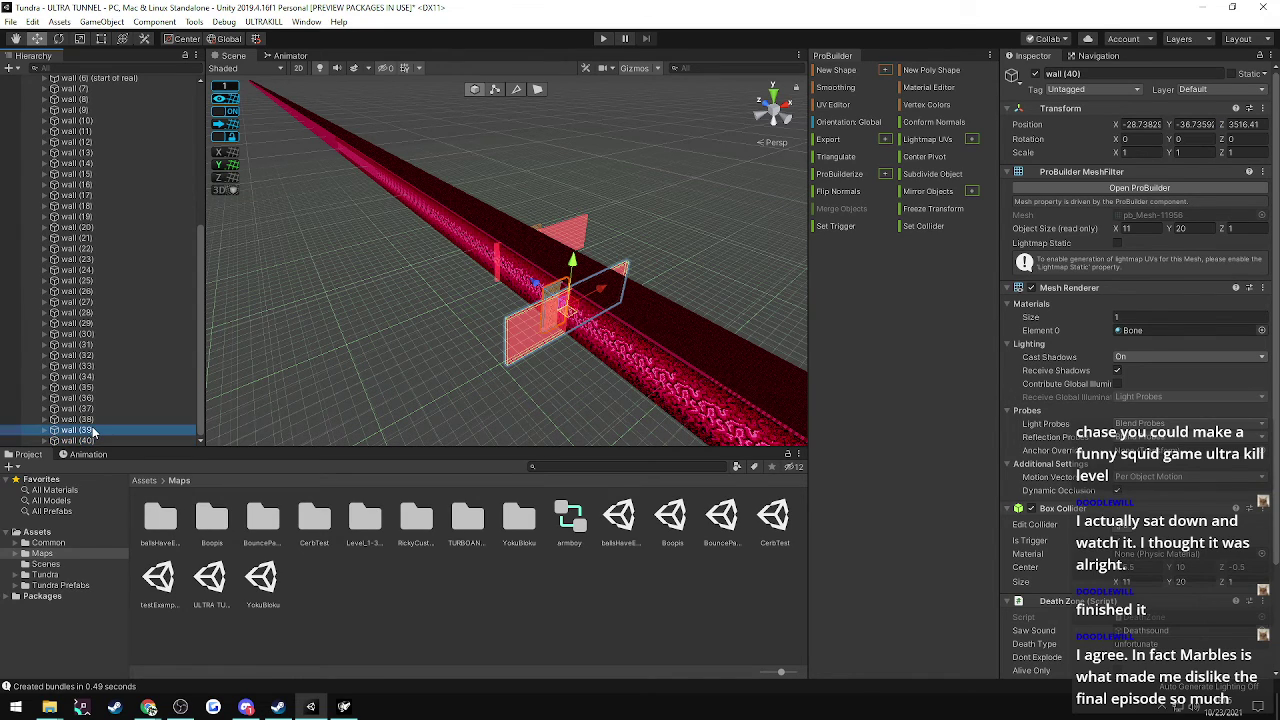
mouse_move(274, 404)
right_mouse_down()
mouse_move(573, 386)
mouse_move(464, 400)
mouse_move(491, 366)
mouse_move(277, 386)
right_mouse_up()
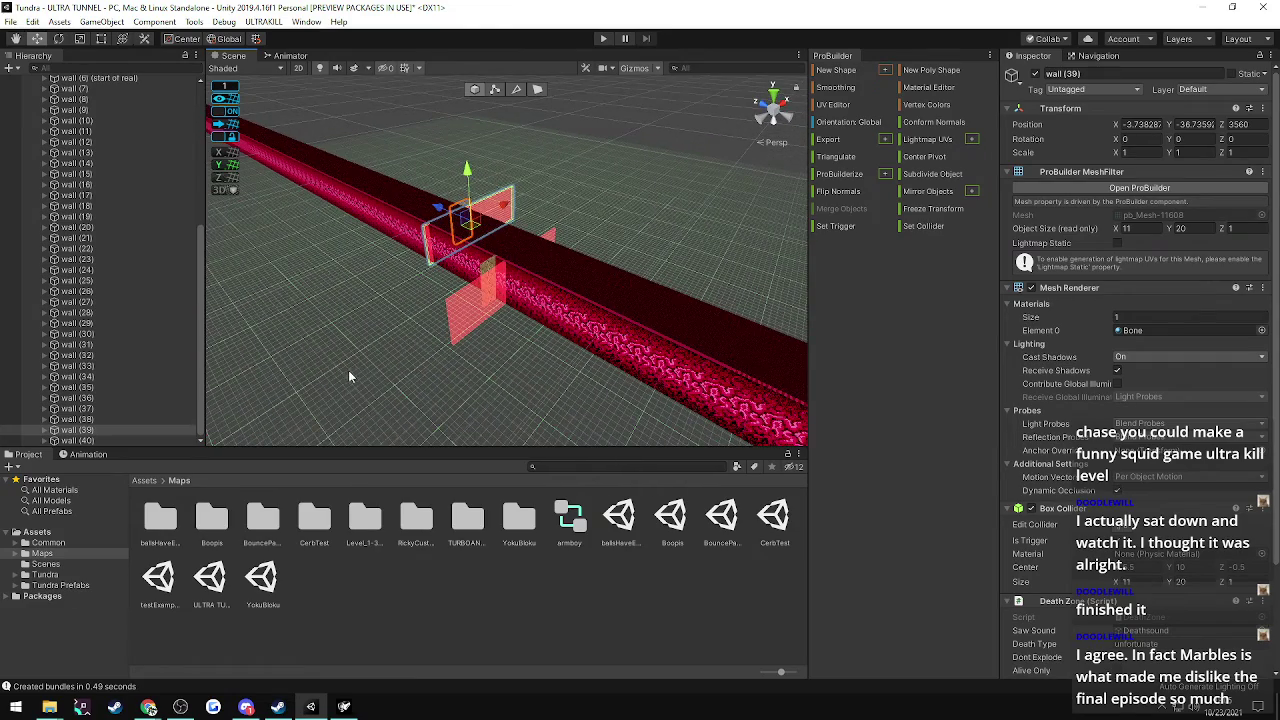
right_click_drag(366, 369, 252, 383)
left_click(80, 419)
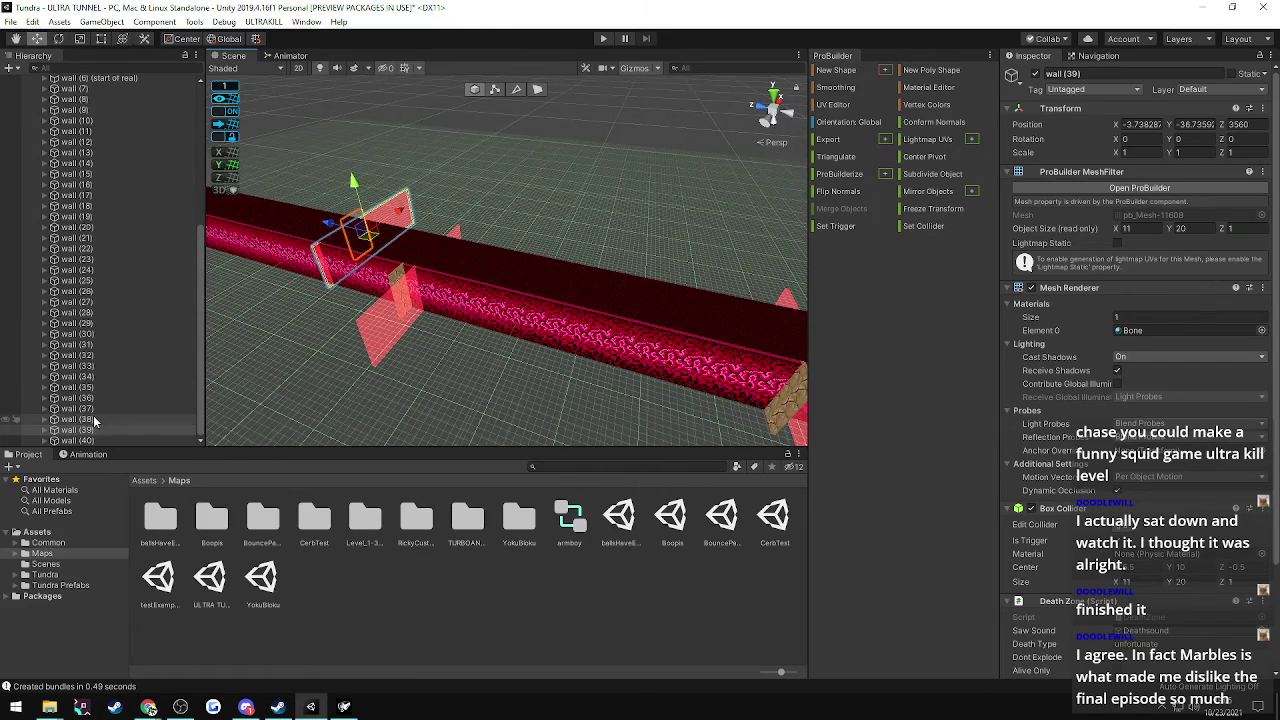
left_click(88, 409)
left_click(82, 419)
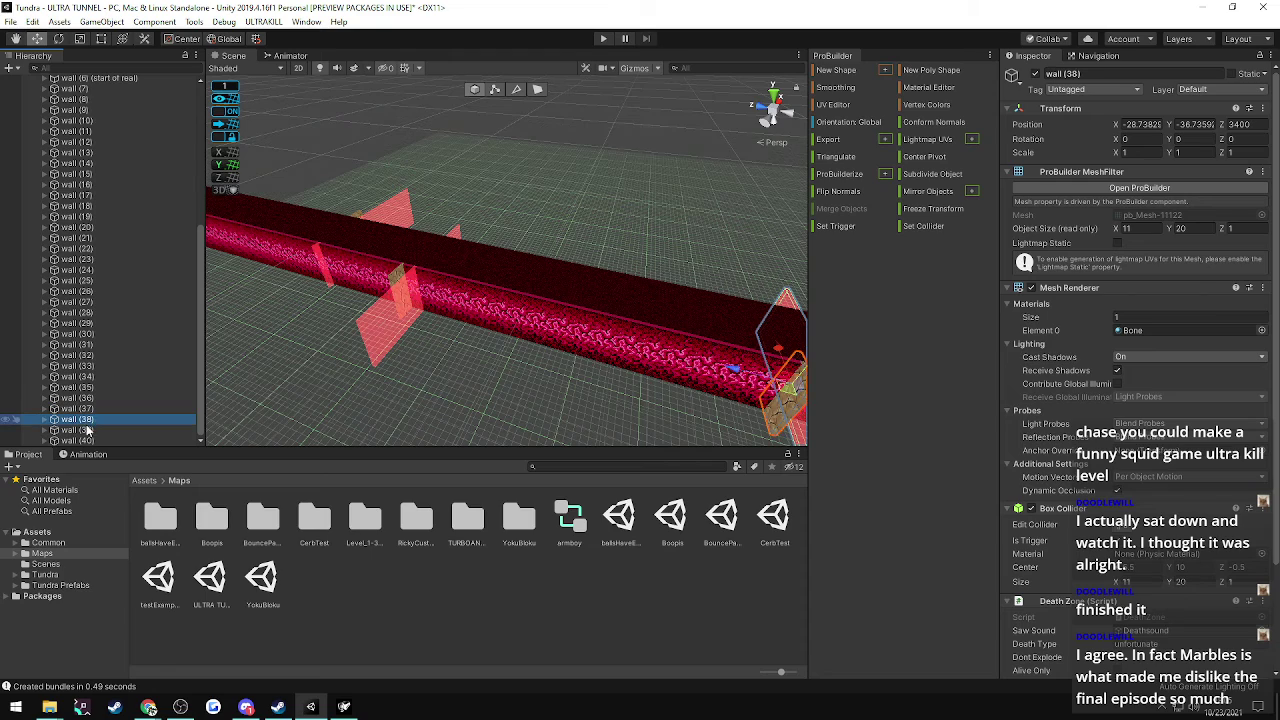
left_click(86, 430)
left_click(89, 440)
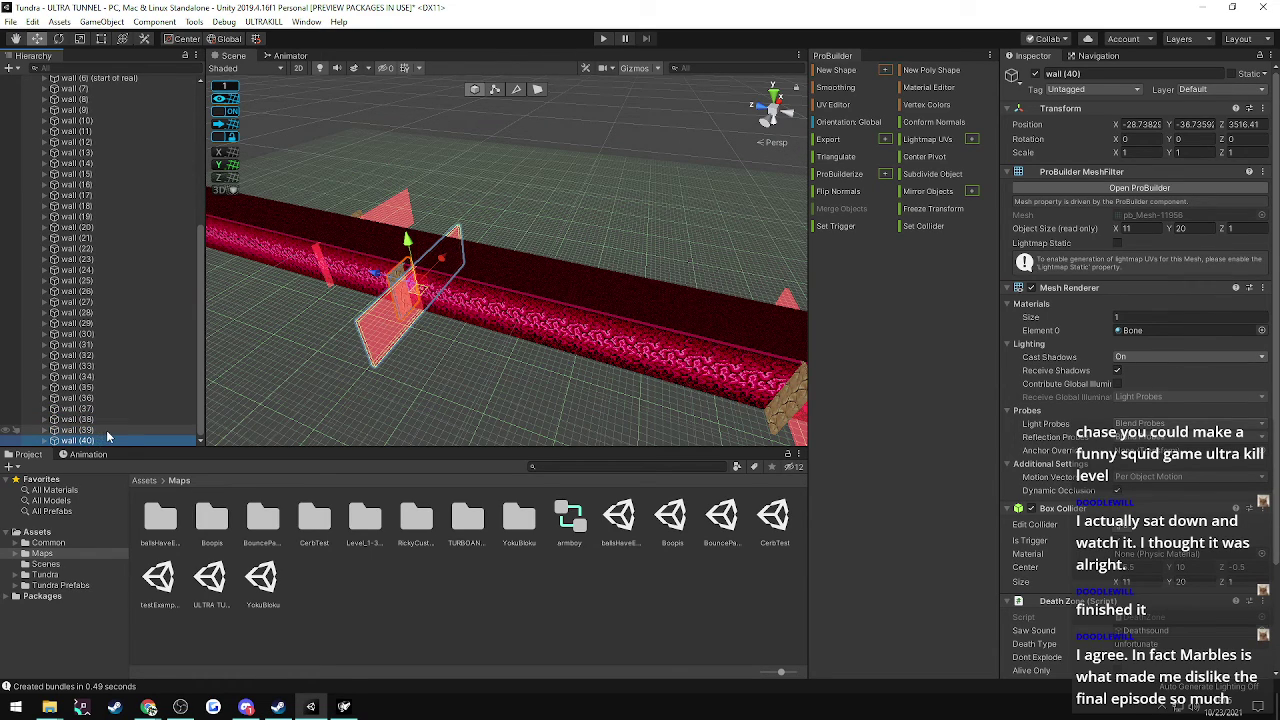
key("Up")
key("Up")
key("Up")
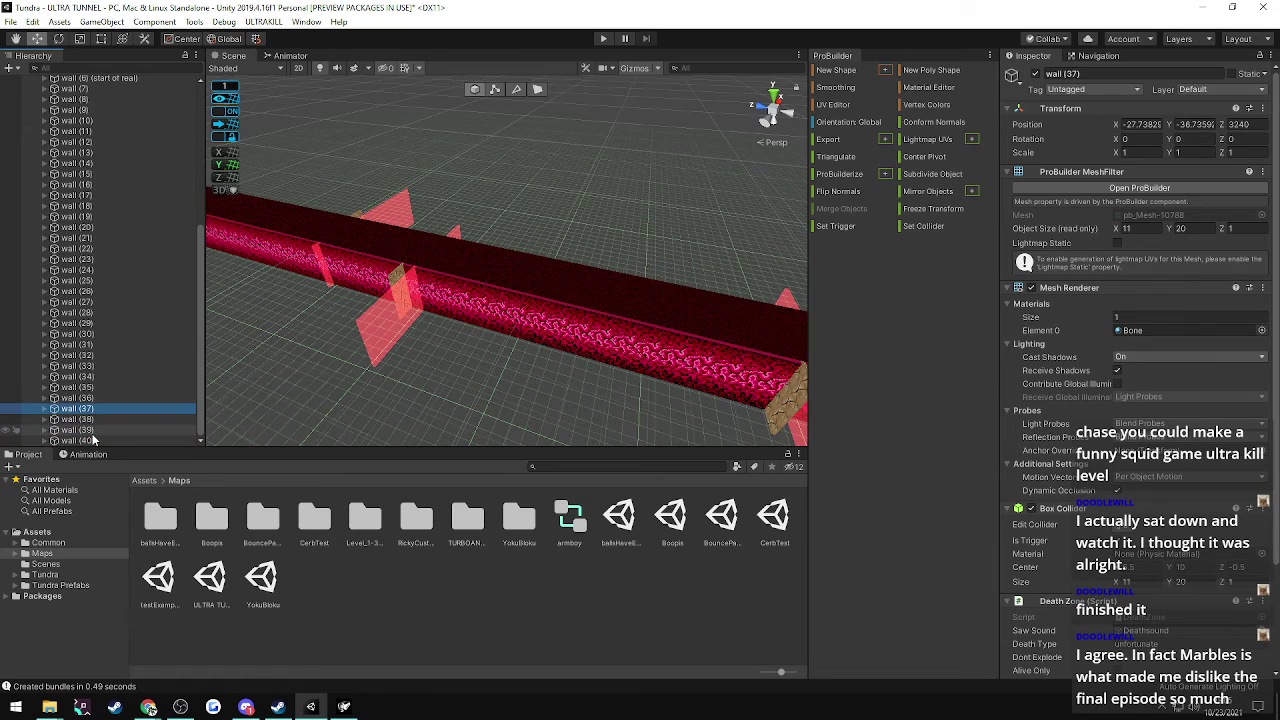
key("Down")
key("Down")
key("Down")
key("Up")
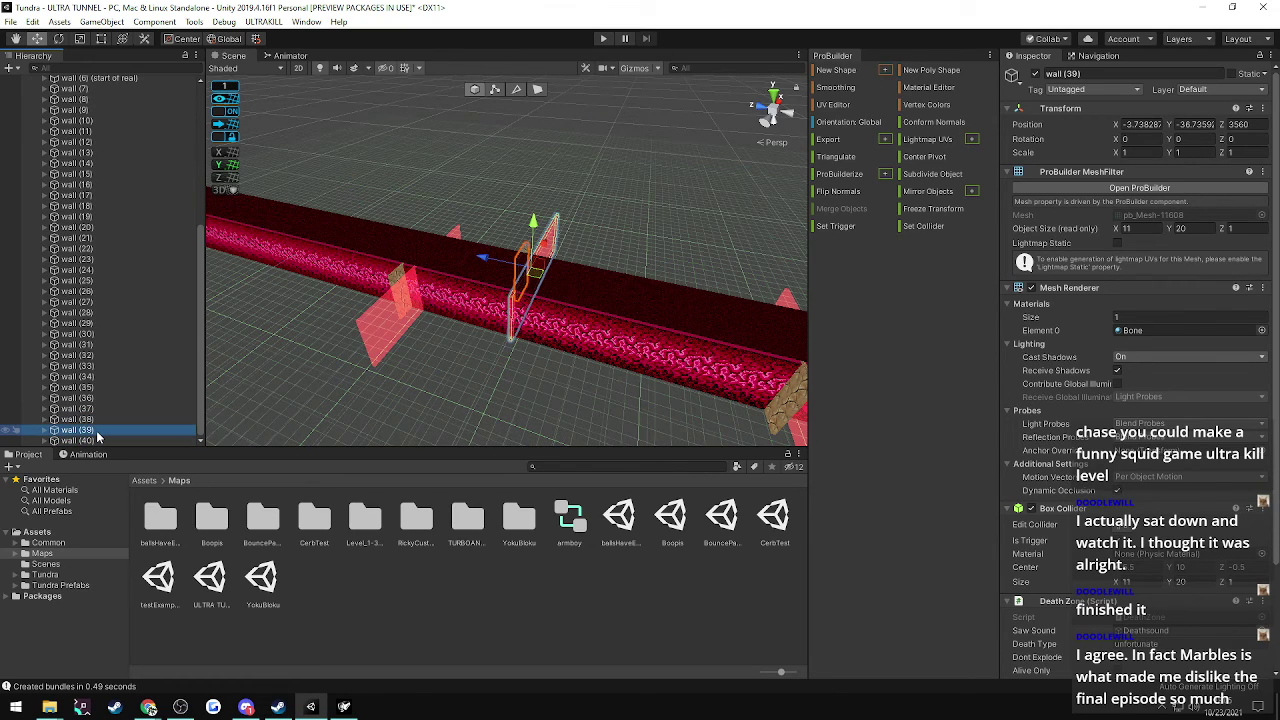
key("Down")
key("Up")
- Undo the latest moves of walls (39) and (40), and check where walls (38) and (39) sit
key("ctrl+z")
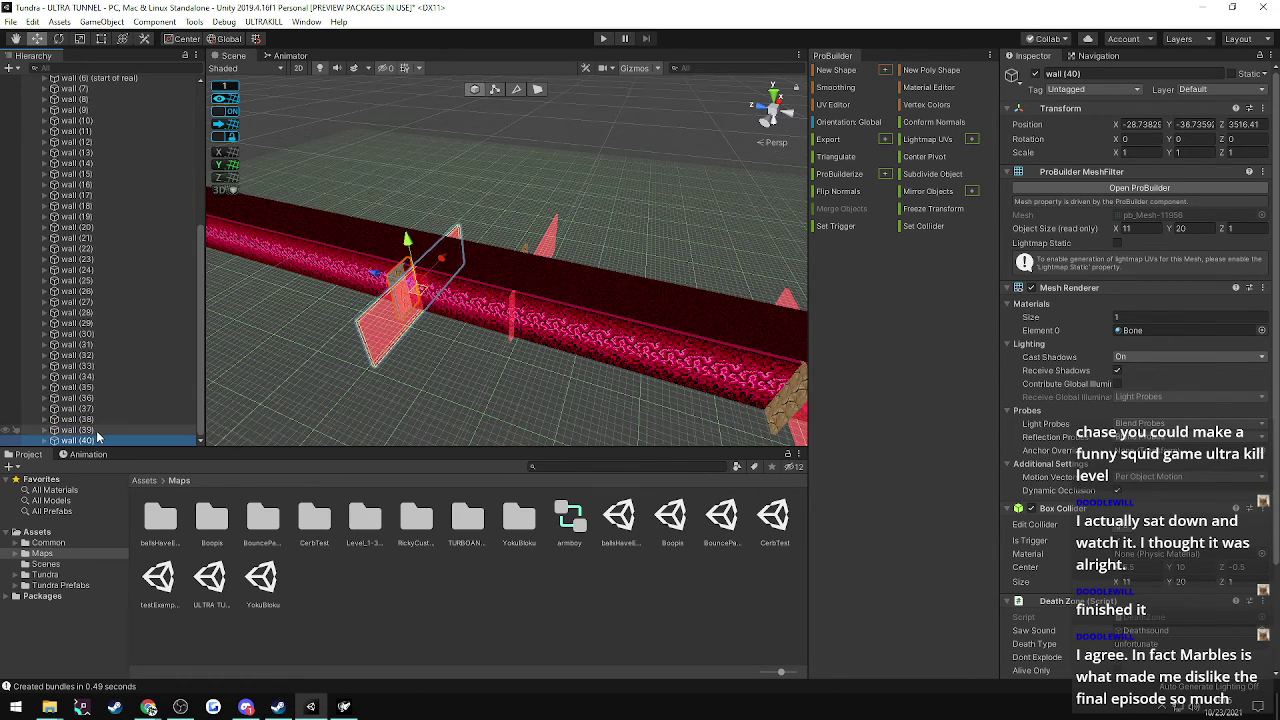
key("ctrl+z")
right_click_drag(300, 392, 405, 388)
left_click_drag(405, 388, 278, 404, "alt")
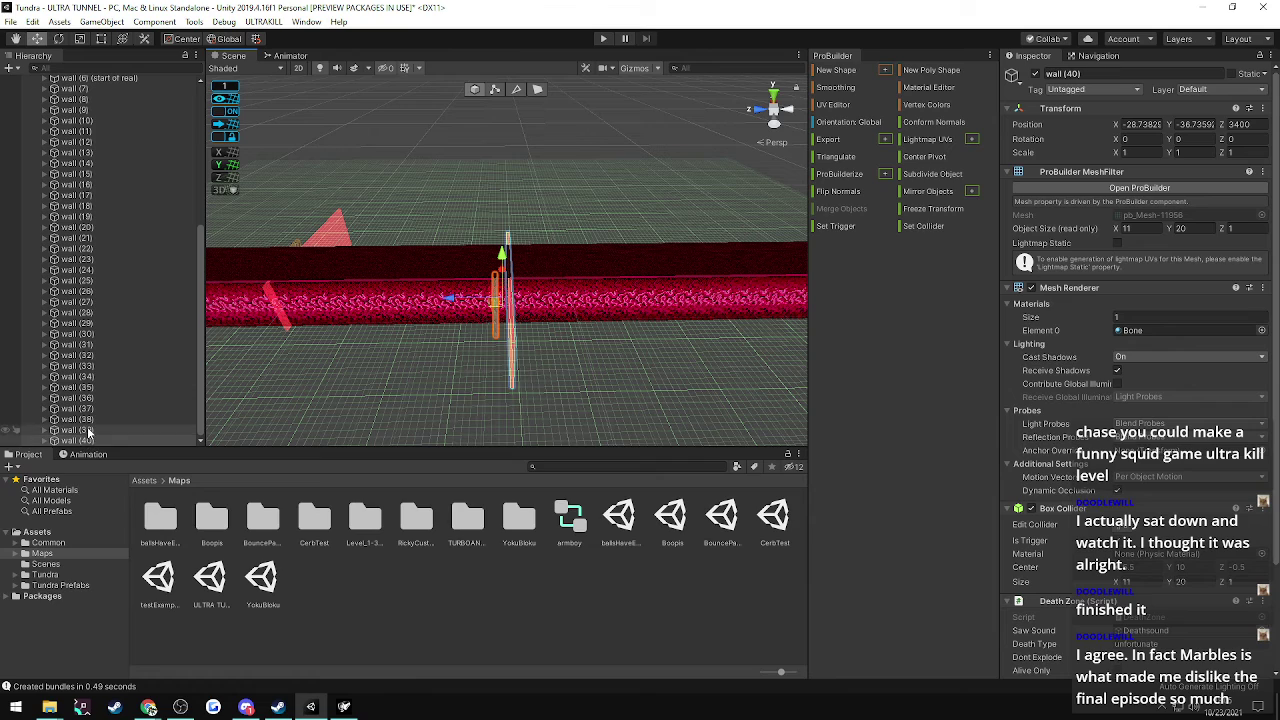
key("Up")
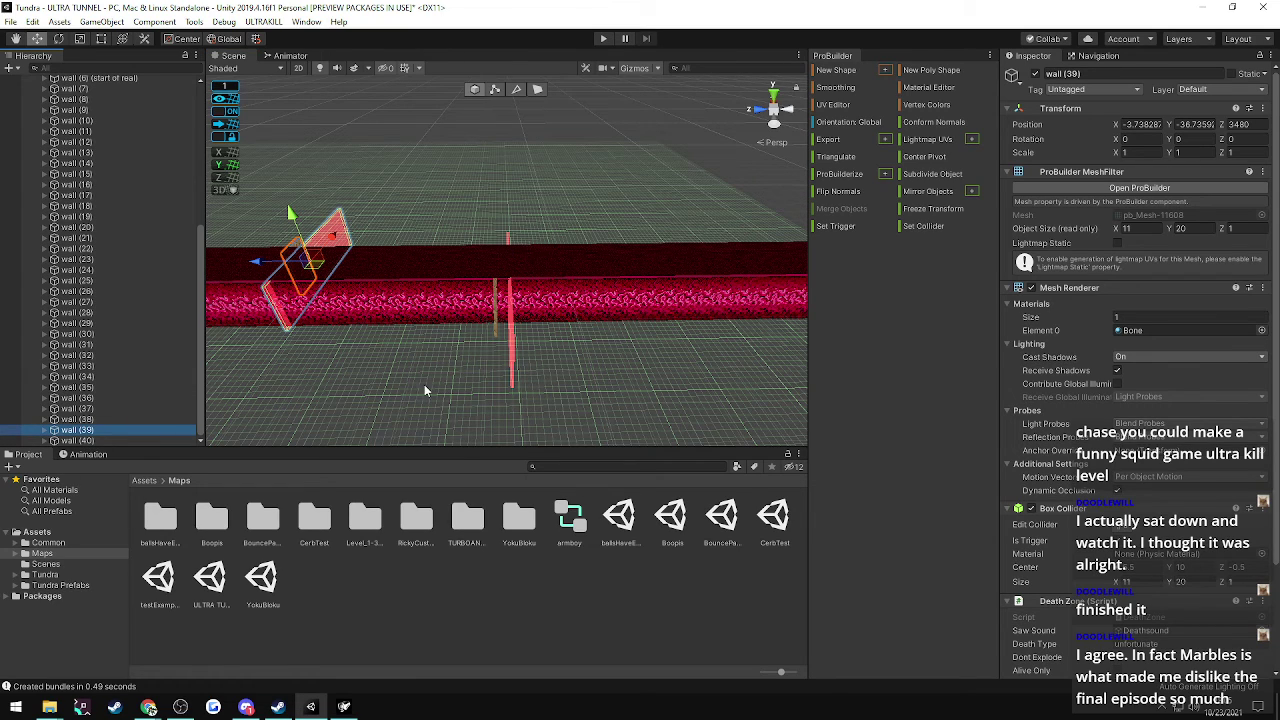
left_click_drag(305, 388, 272, 390, "alt")
left_click(80, 420)
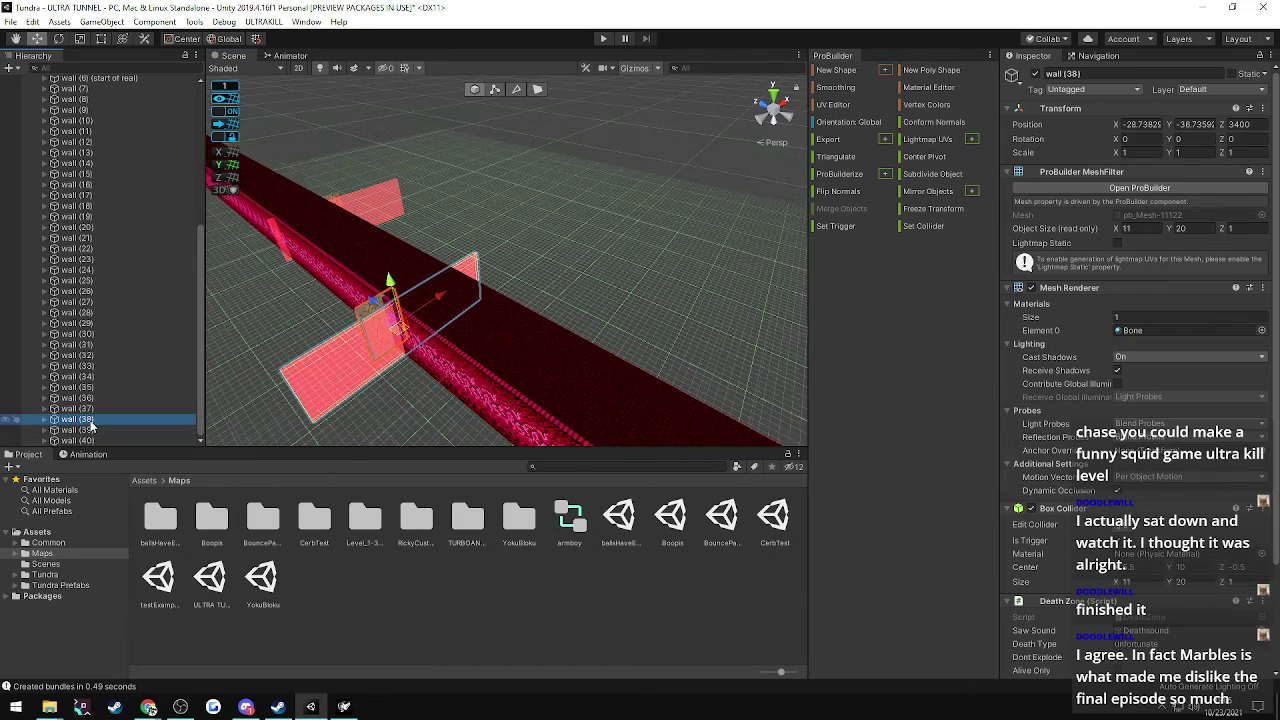
left_click(80, 430)
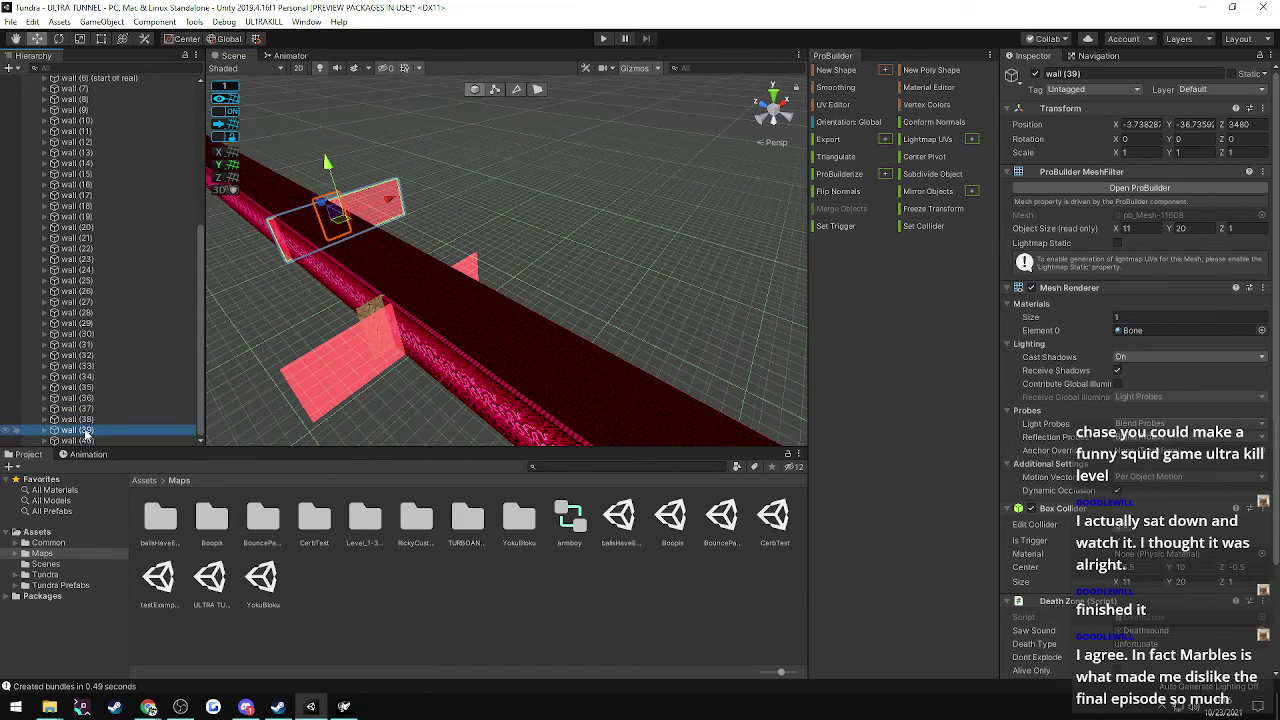
- Undo the duplication of wall (38) and the earlier placement of wall (39), back to Z 3080
key("ctrl+z")
key("ctrl+z")
key("ctrl+z")
key("ctrl+z")
key("ctrl+z")
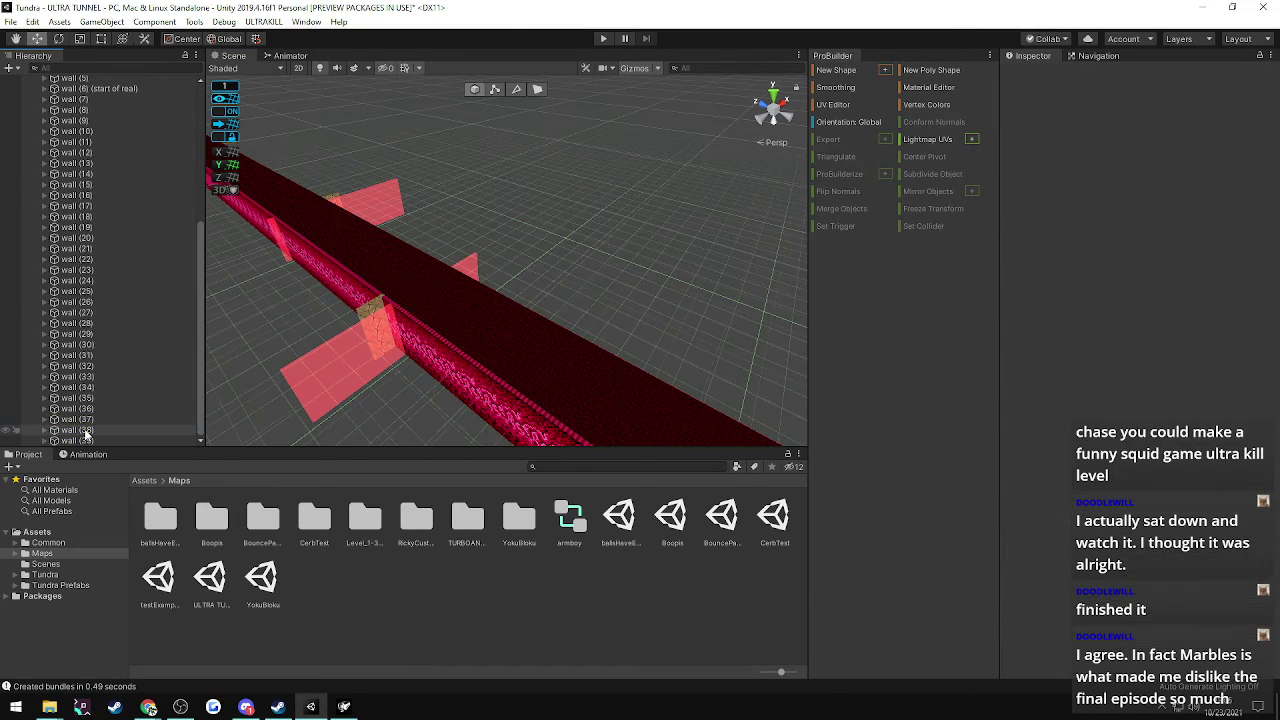
key("ctrl+z")
key("ctrl+z")
key("ctrl+z")
key("ctrl+z")
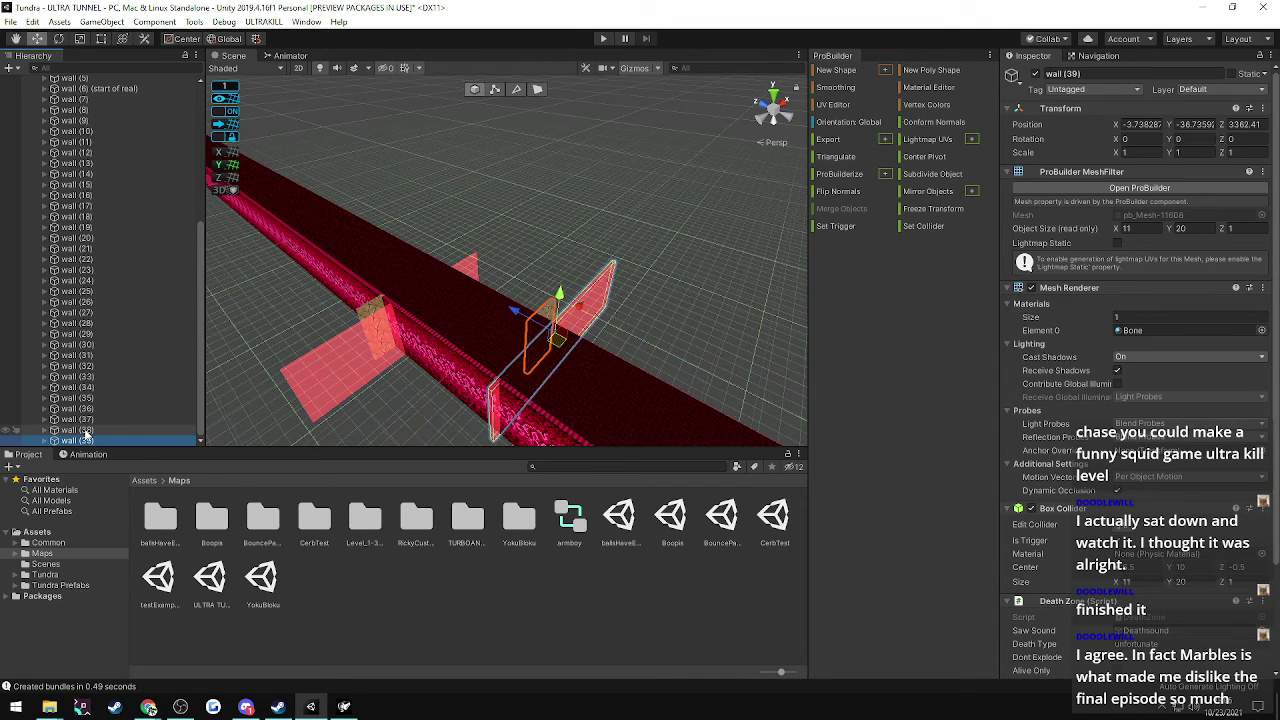
key("ctrl+z")
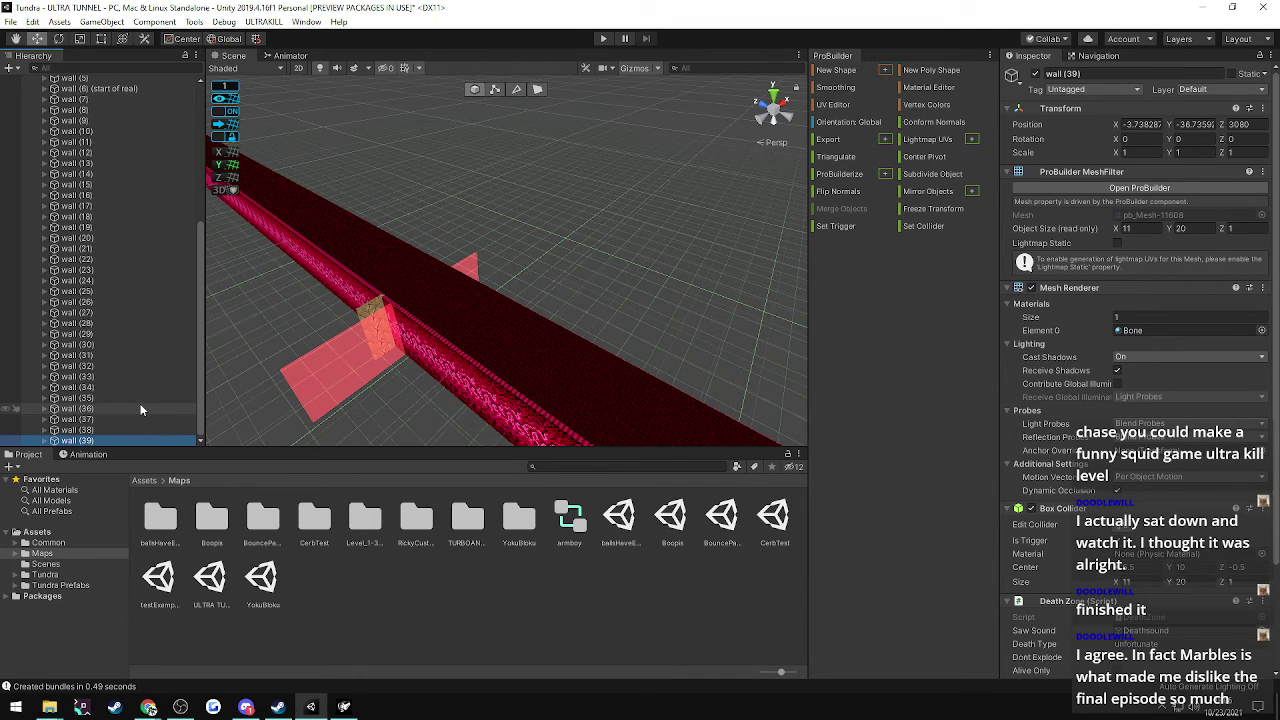
- Move wall (39) along the tunnel past wall (38) to about Z 3454
key("f")
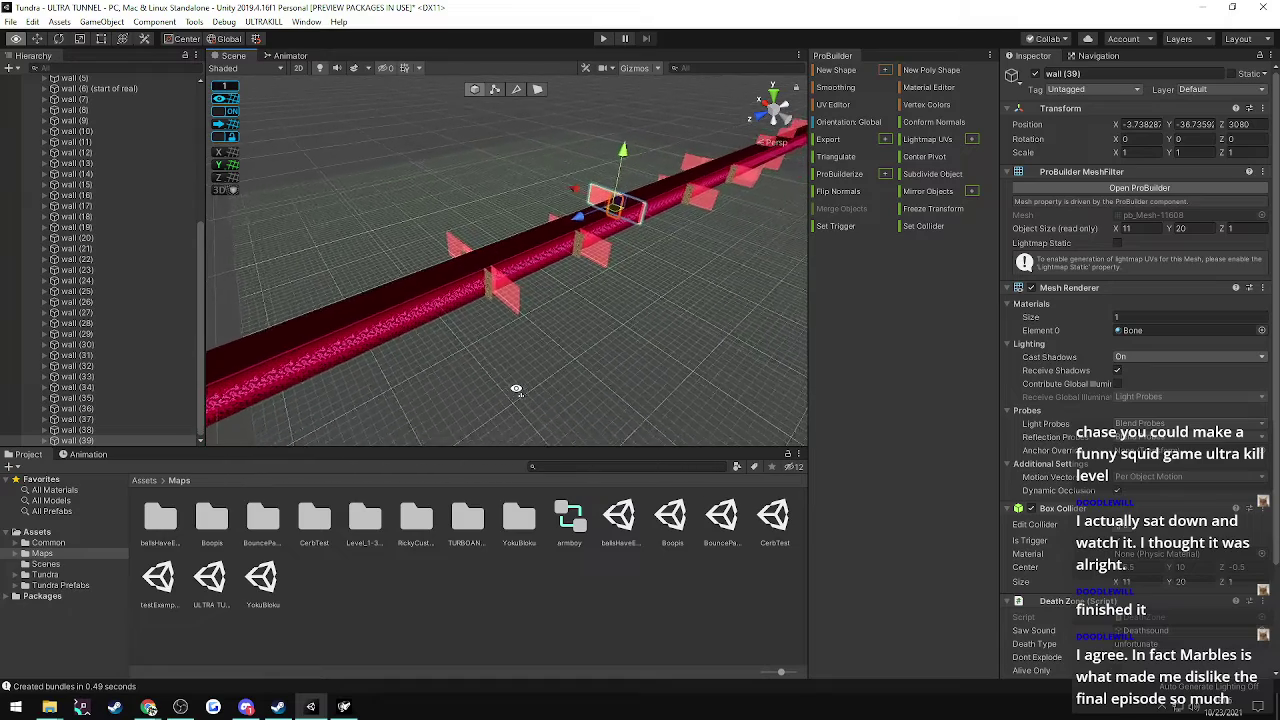
left_click_drag(516, 390, 464, 386, "alt")
left_click(169, 429)
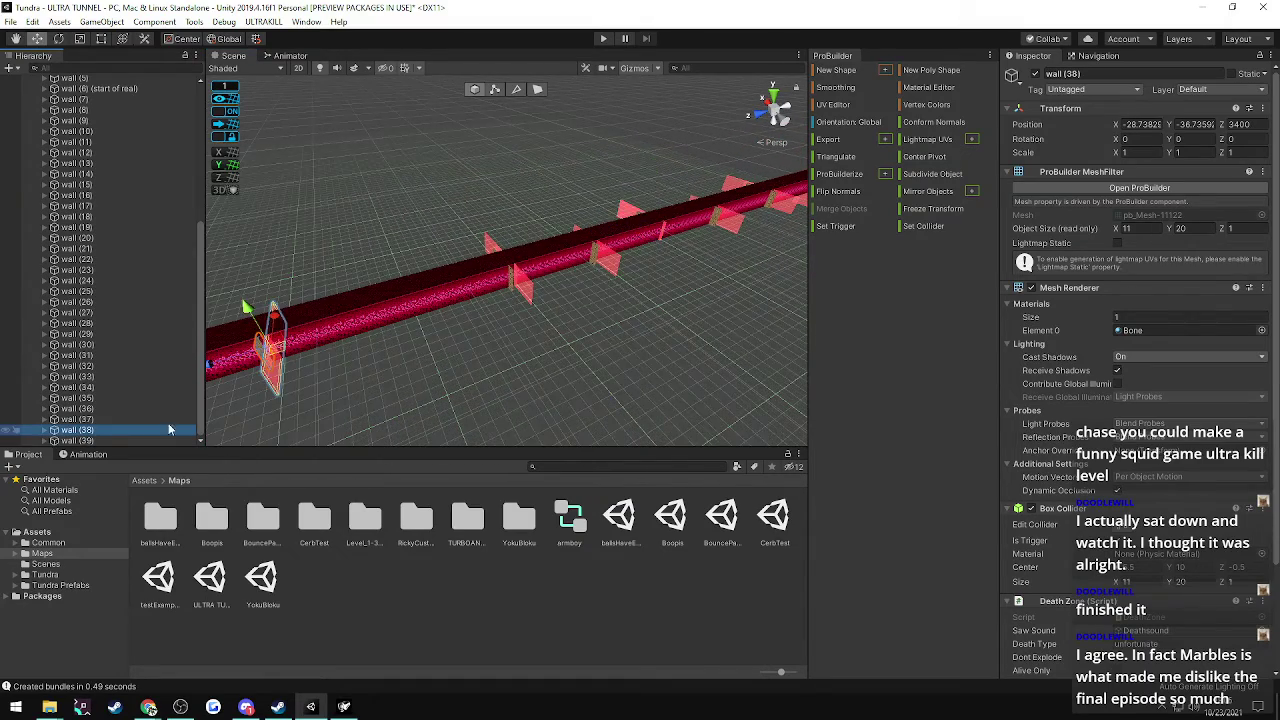
left_click(88, 441)
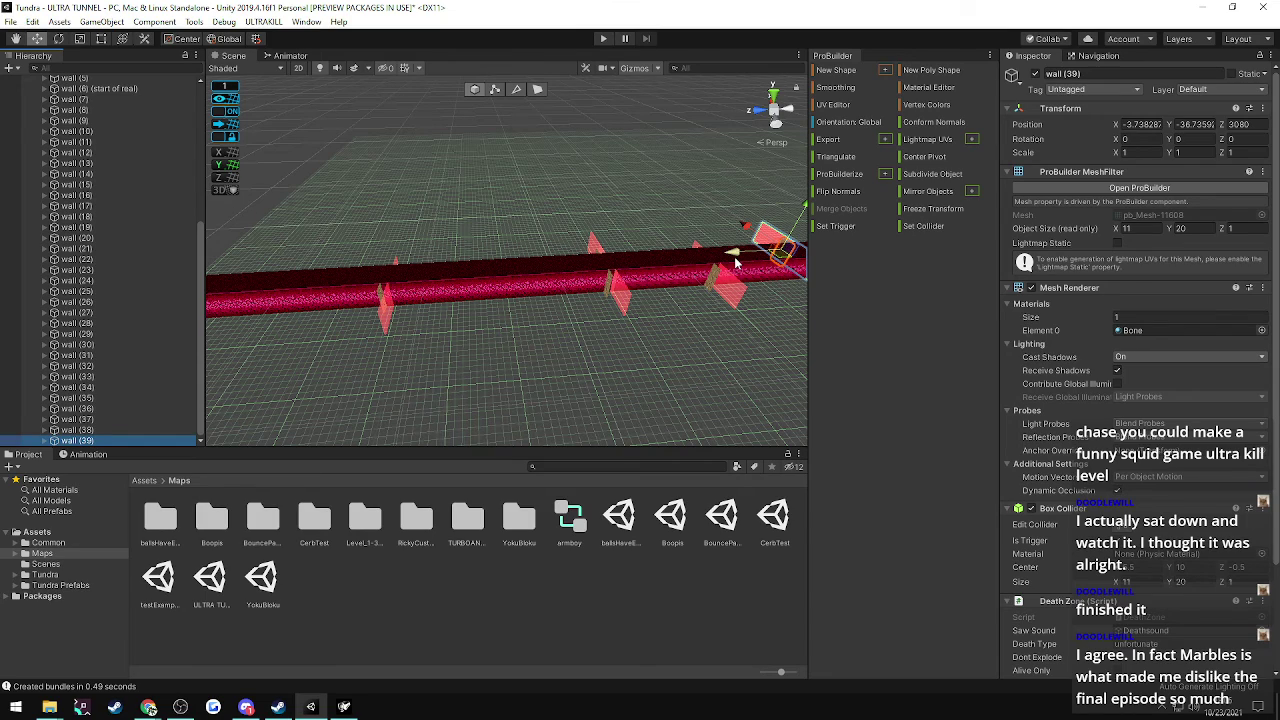
left_click_drag(735, 262, 352, 298)
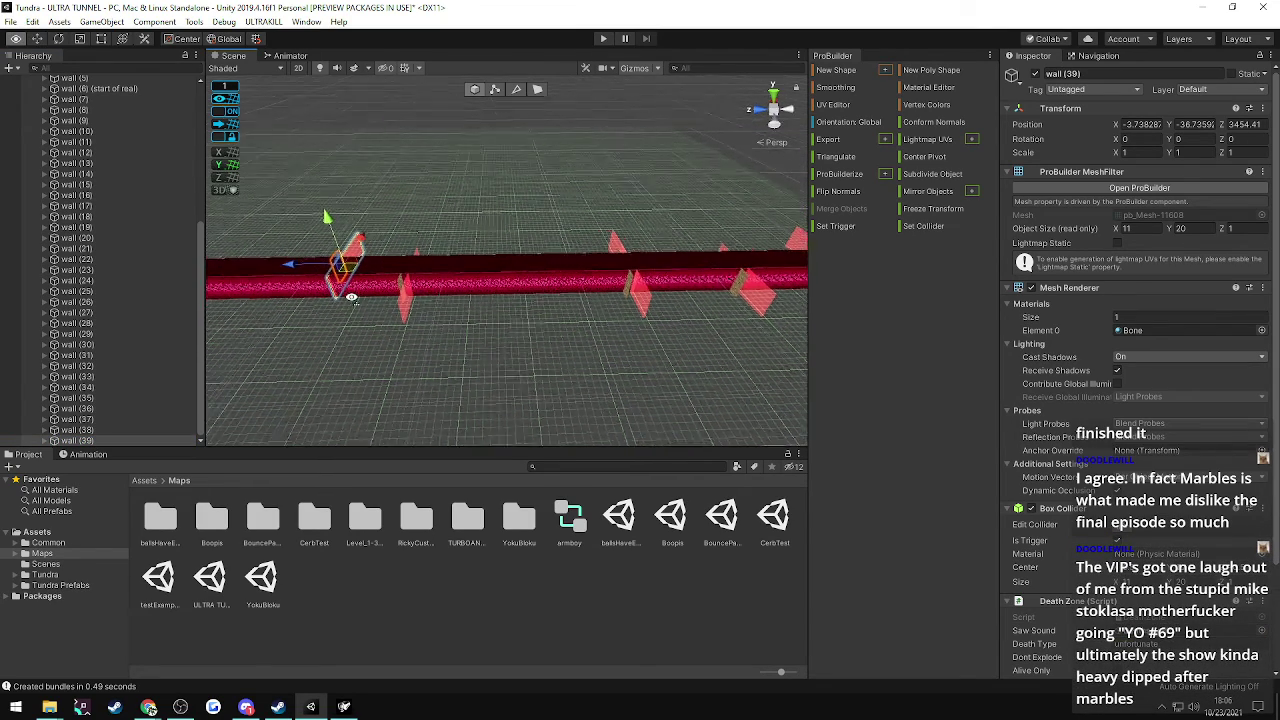
key("w")
right_click_drag(351, 298, 340, 276)
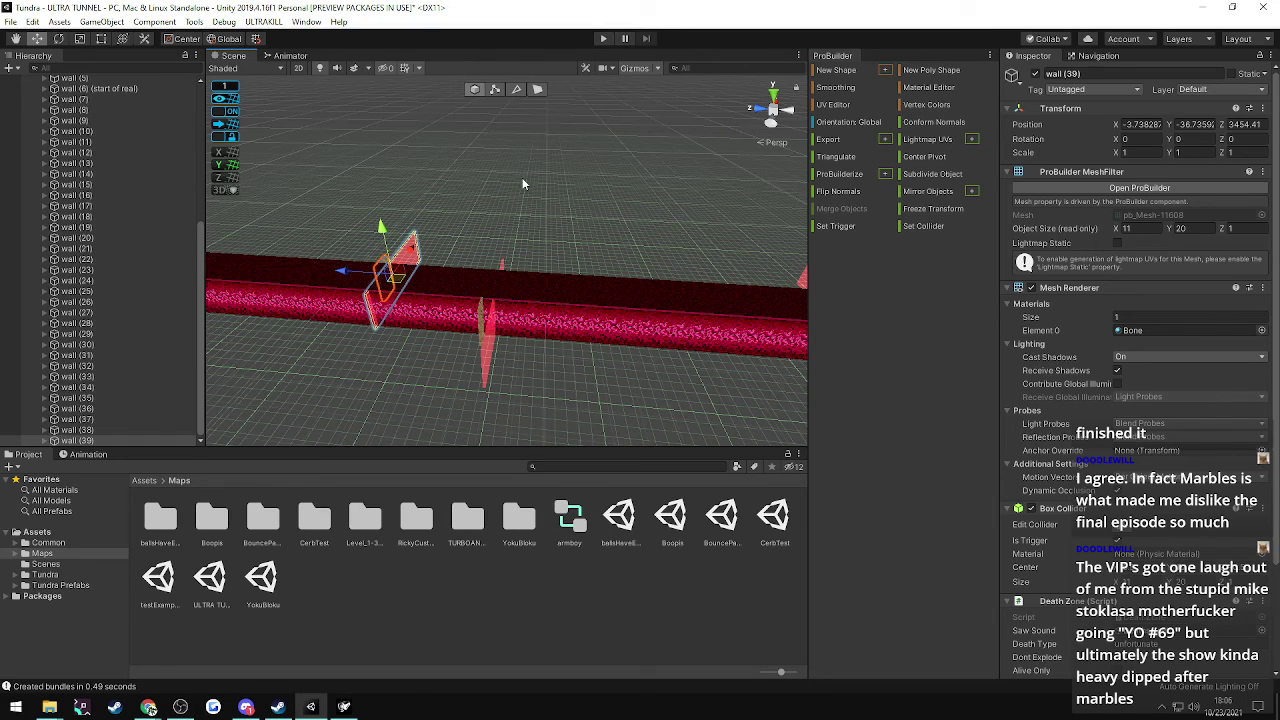
- Set the Z position of wall (39) to 3480
left_click(94, 430)
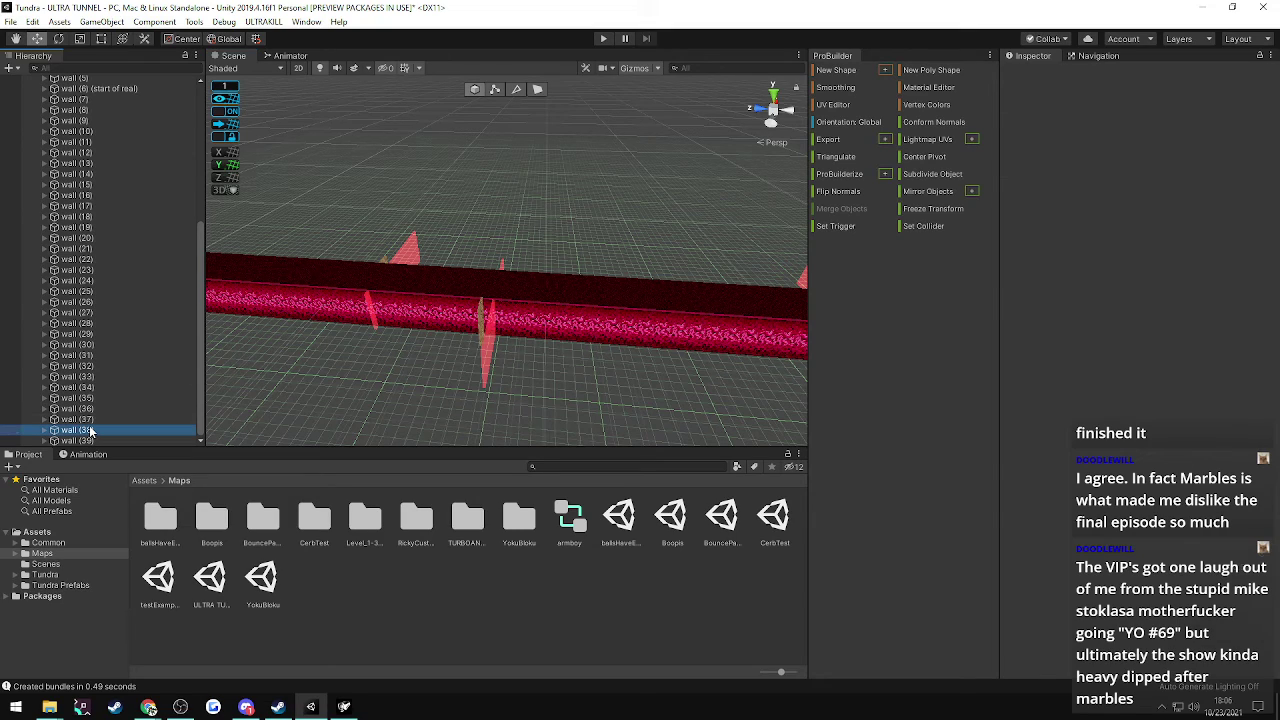
left_click(88, 440)
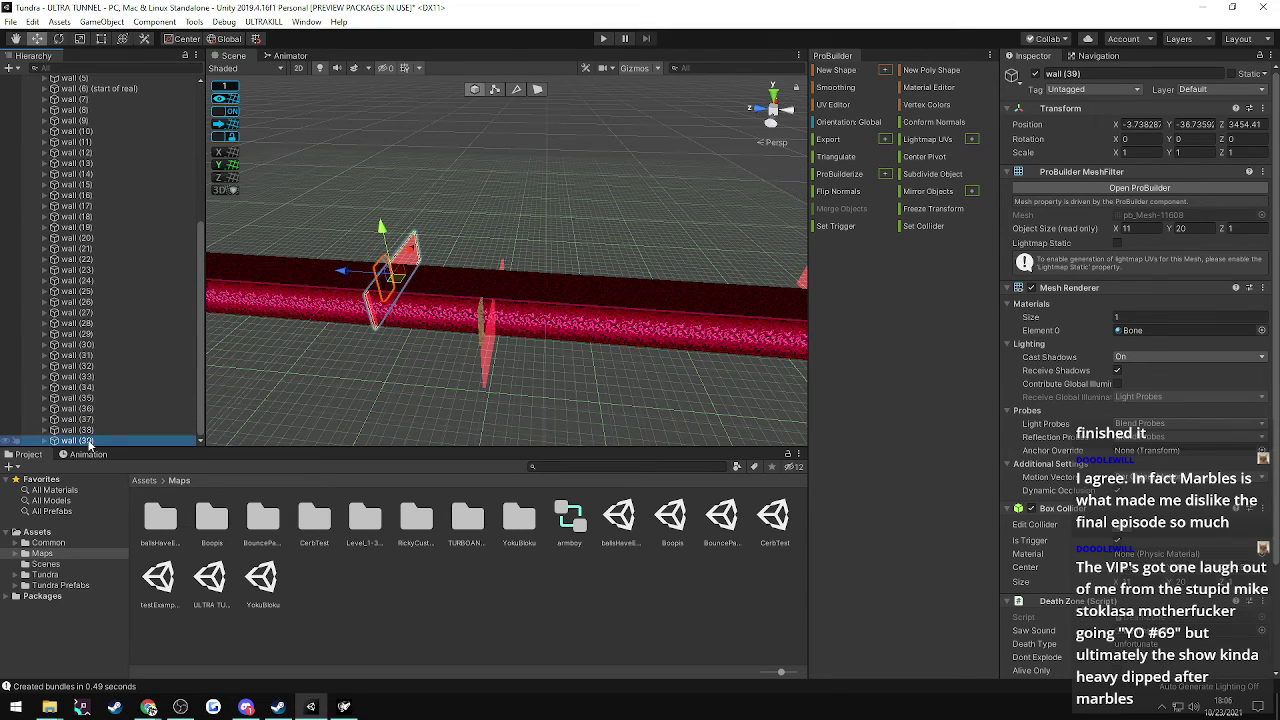
left_click(87, 432)
left_click(82, 441)
left_click(1251, 126)
left_click(1248, 125)
type("3480")
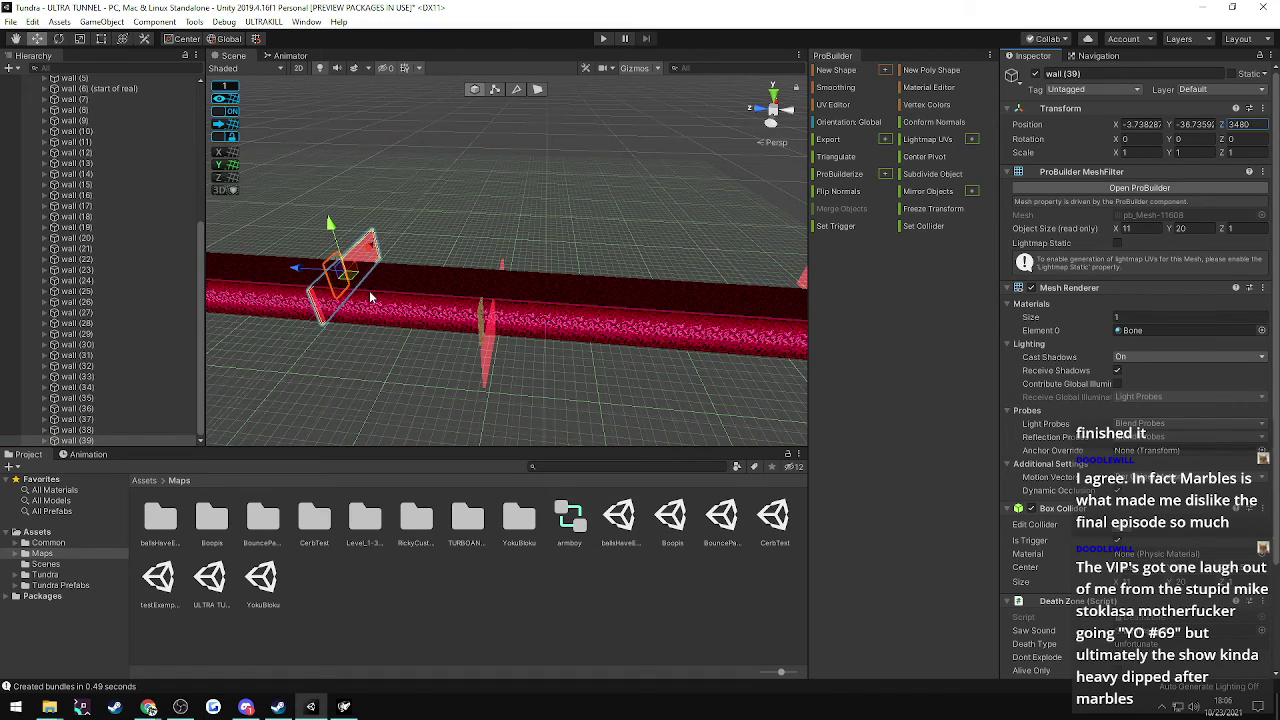
- Duplicate wall (38) and set the copy's Z position to 3560
left_click(411, 252)
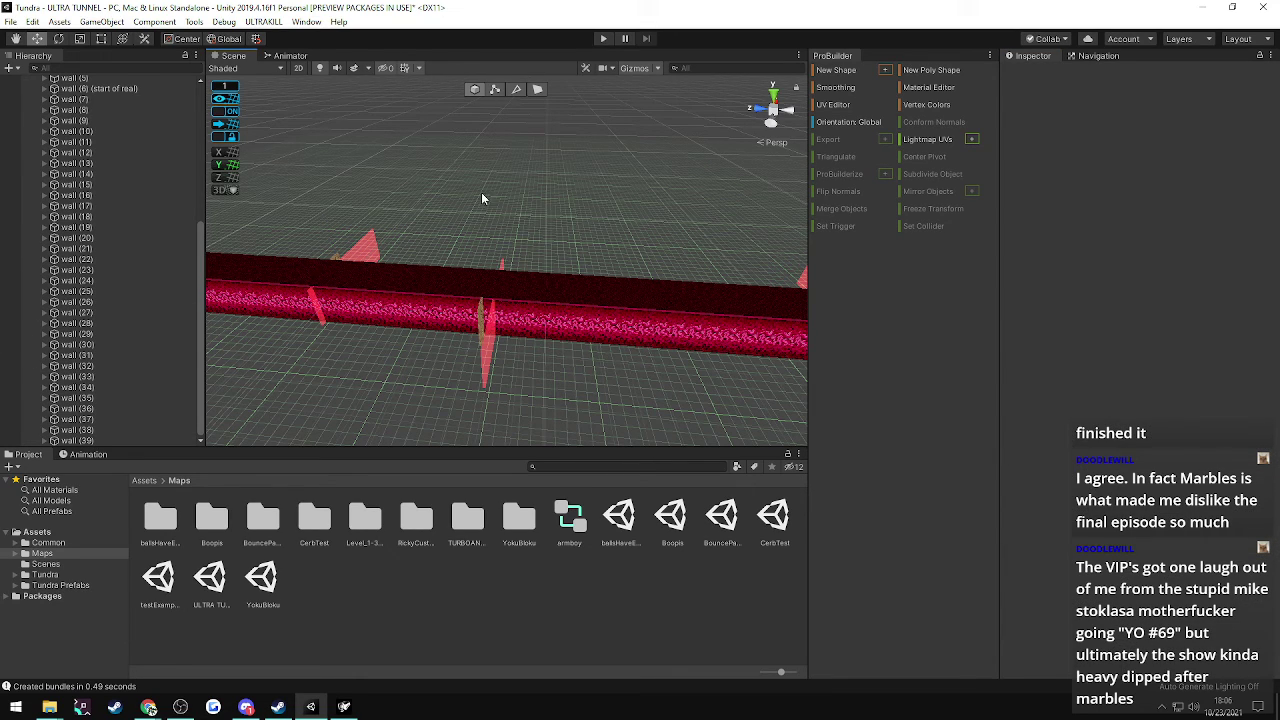
right_click_drag(480, 200, 517, 233)
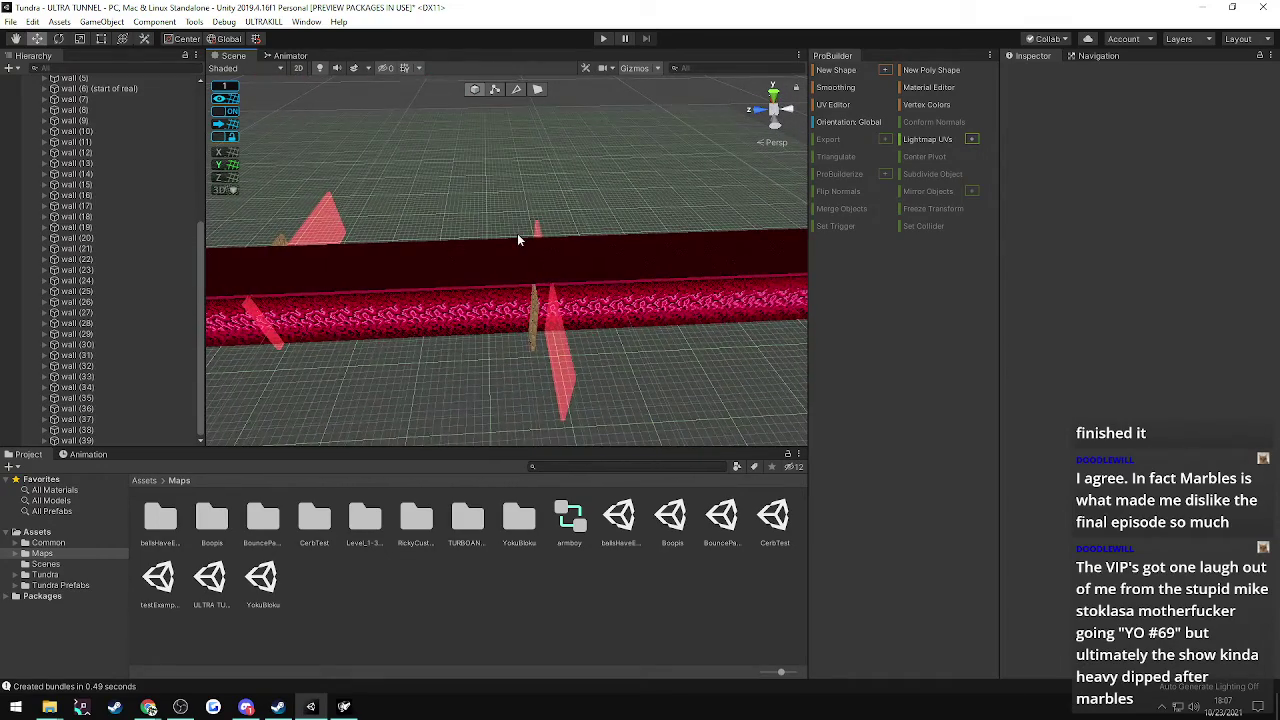
left_click(80, 430)
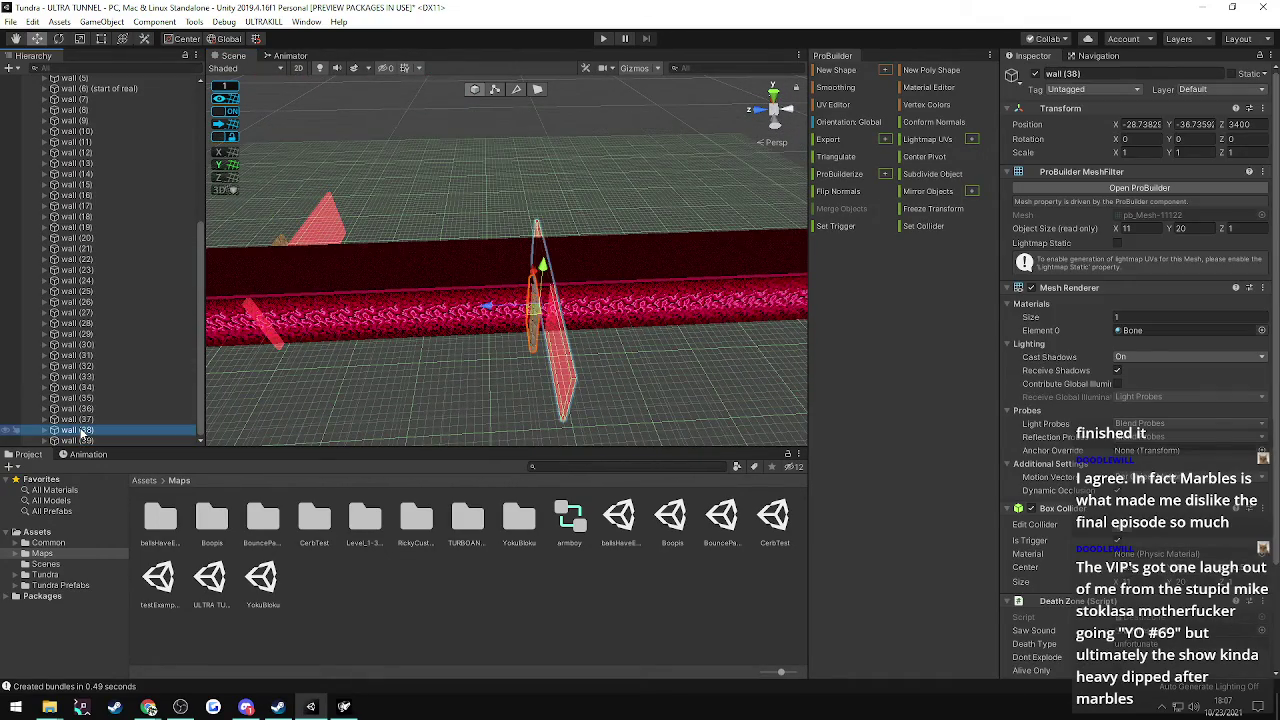
left_click(80, 440)
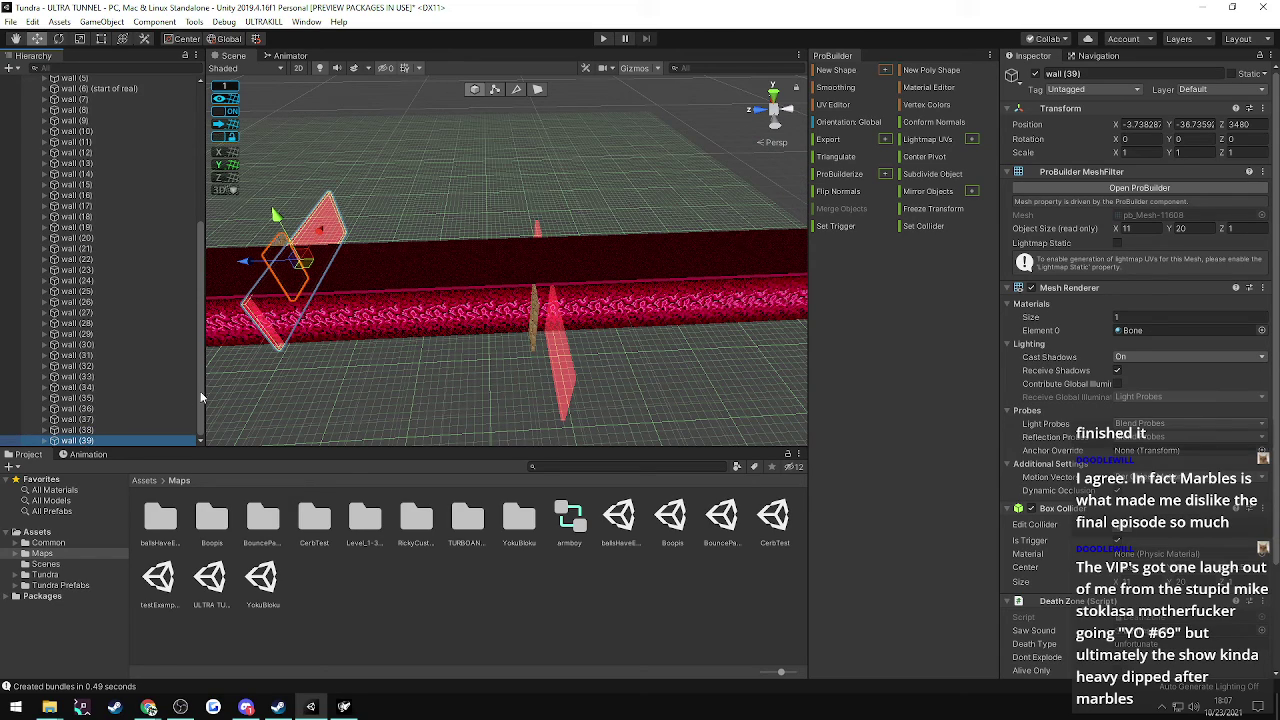
left_click(84, 432)
key("ctrl+d")
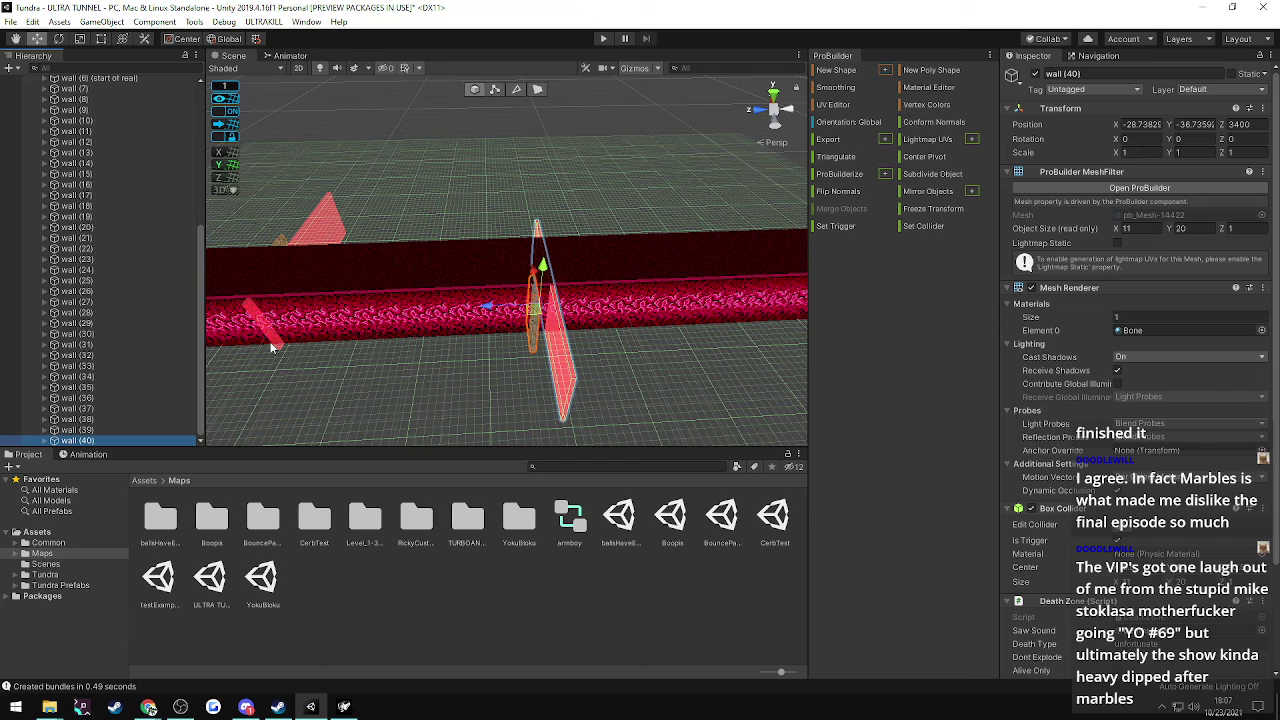
left_click(1239, 124)
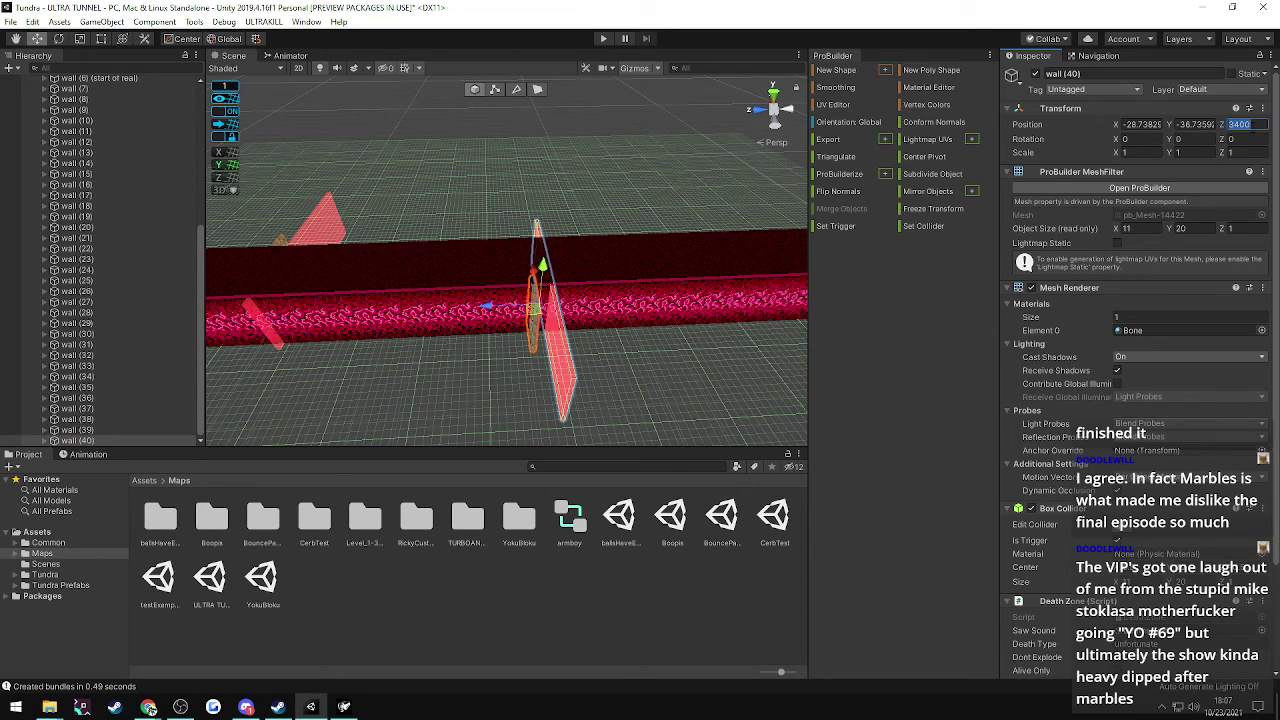
type("3560")
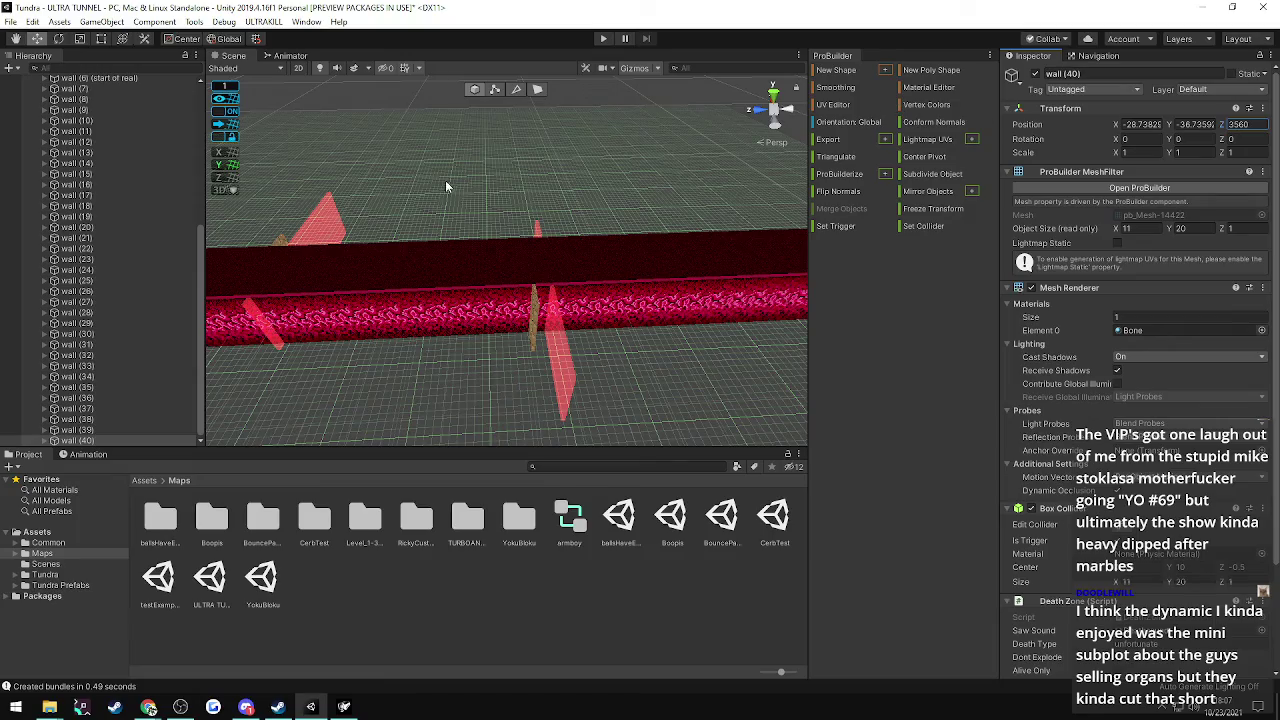
- Duplicate wall (39) and set the copy's Z position to 3640
right_click_drag(446, 182, 349, 154)
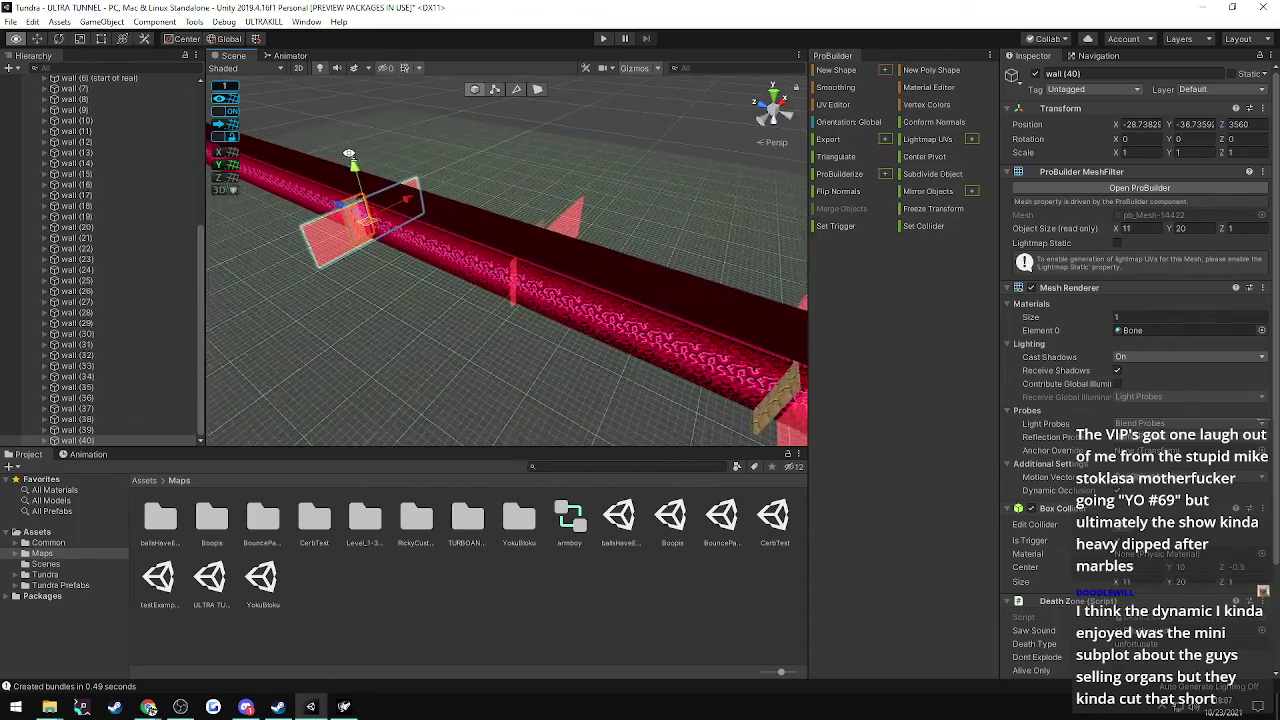
left_click_drag(349, 155, 395, 260, "alt")
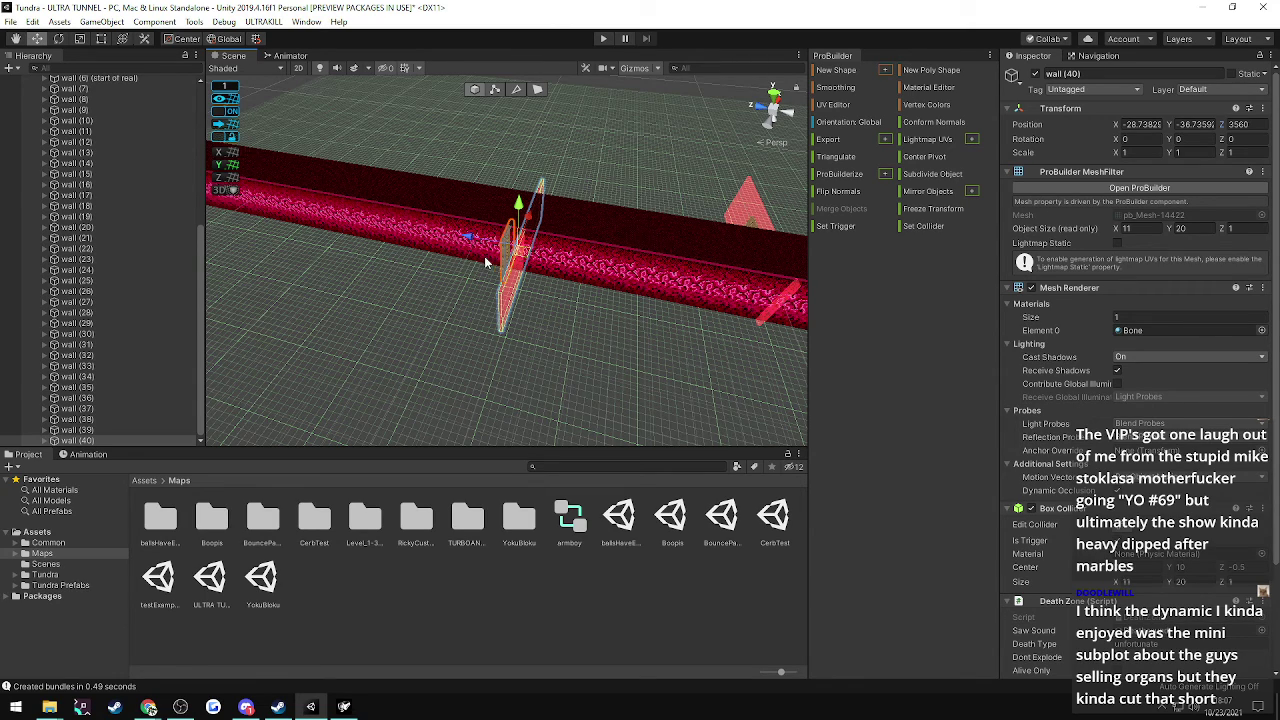
left_click_drag(484, 256, 577, 258, "alt")
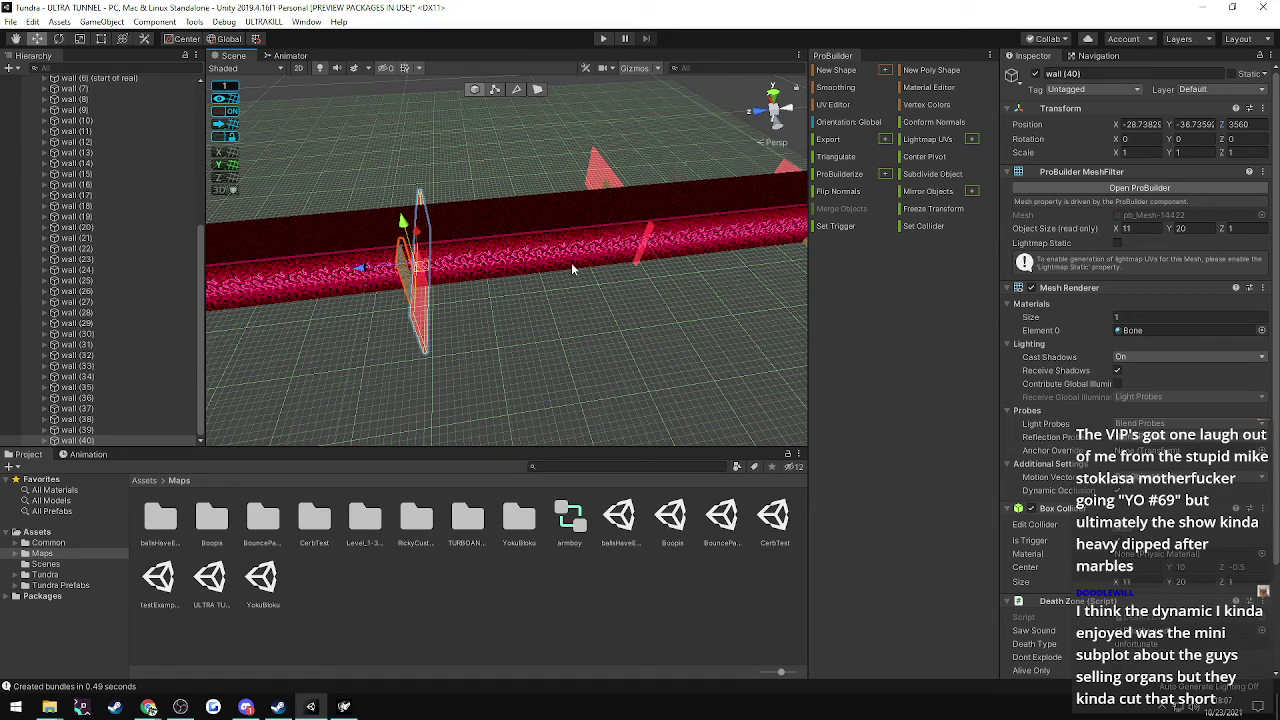
left_click(66, 431)
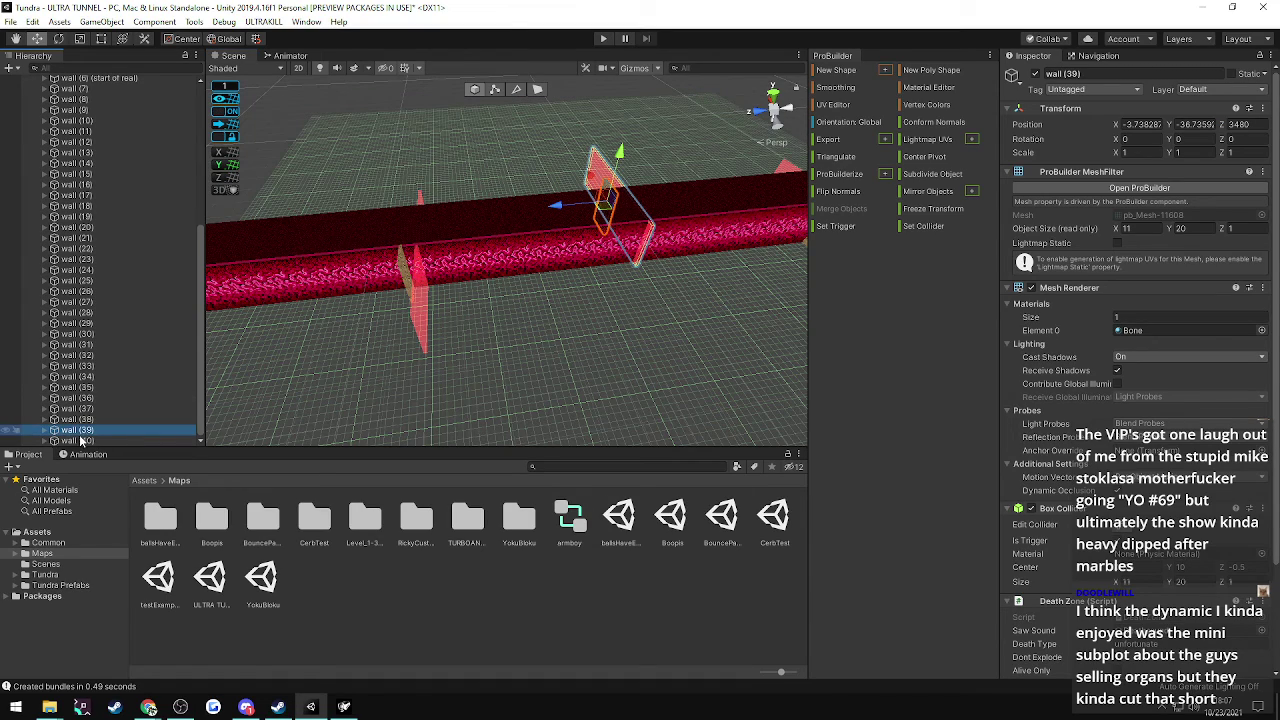
left_click(76, 440)
left_click(76, 431)
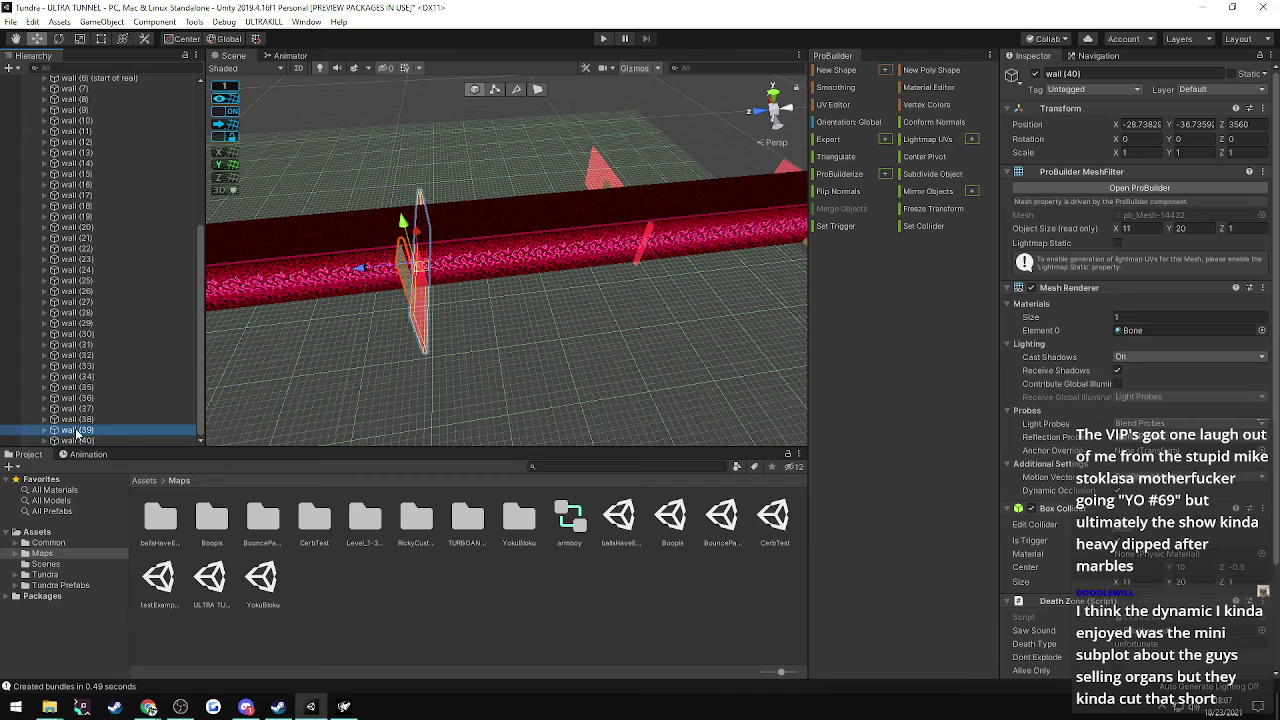
key("ctrl+d")
left_click(1240, 124)
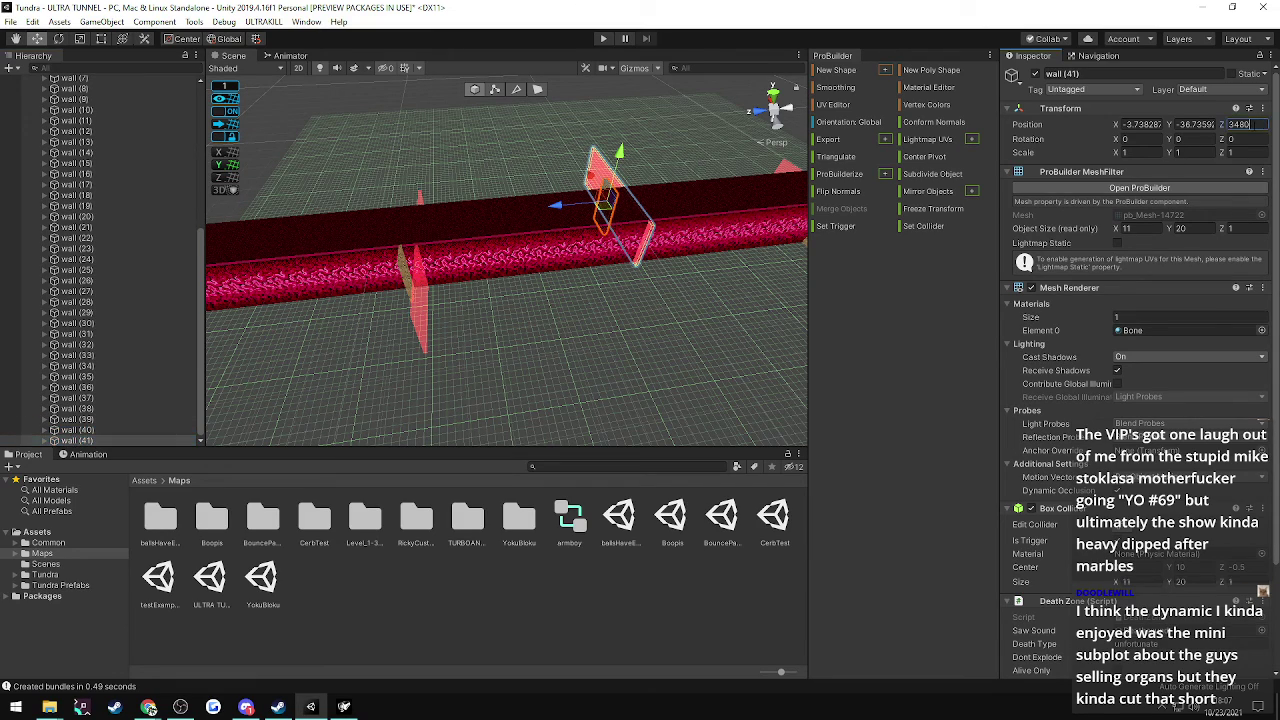
type("3840")
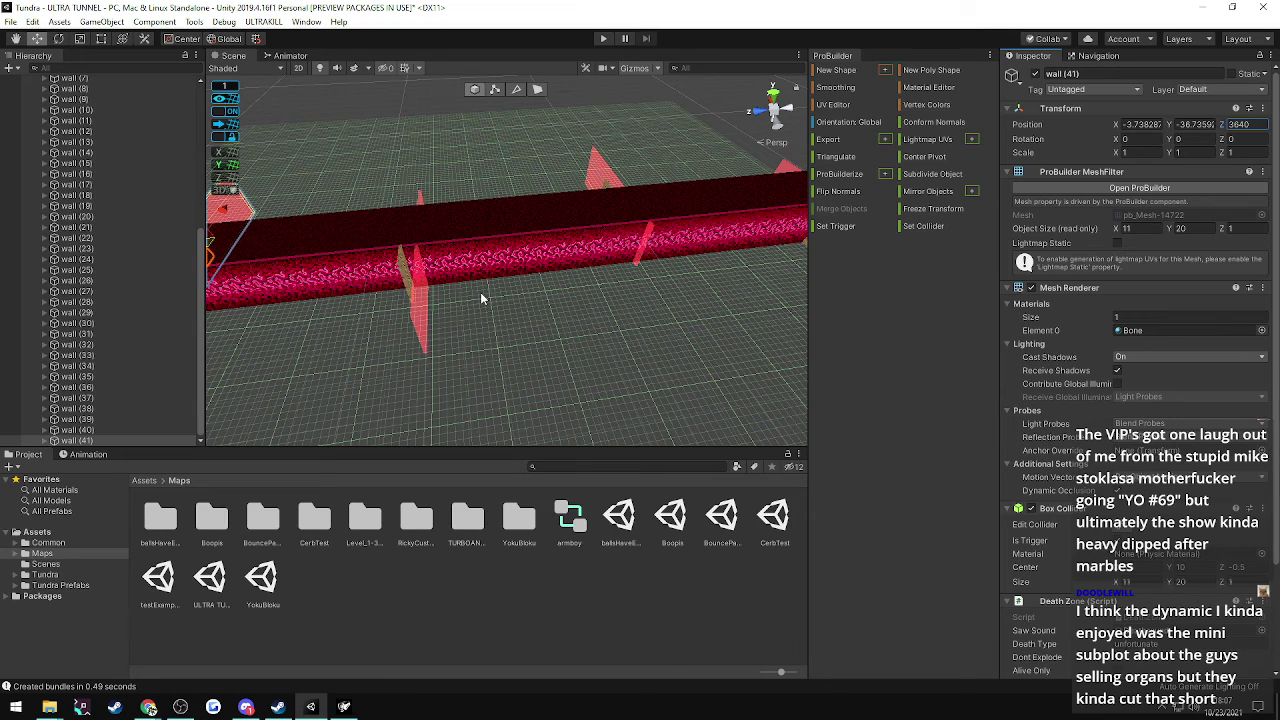
- Duplicate wall (40) and set the copy's Z position to 3720
left_click(84, 431)
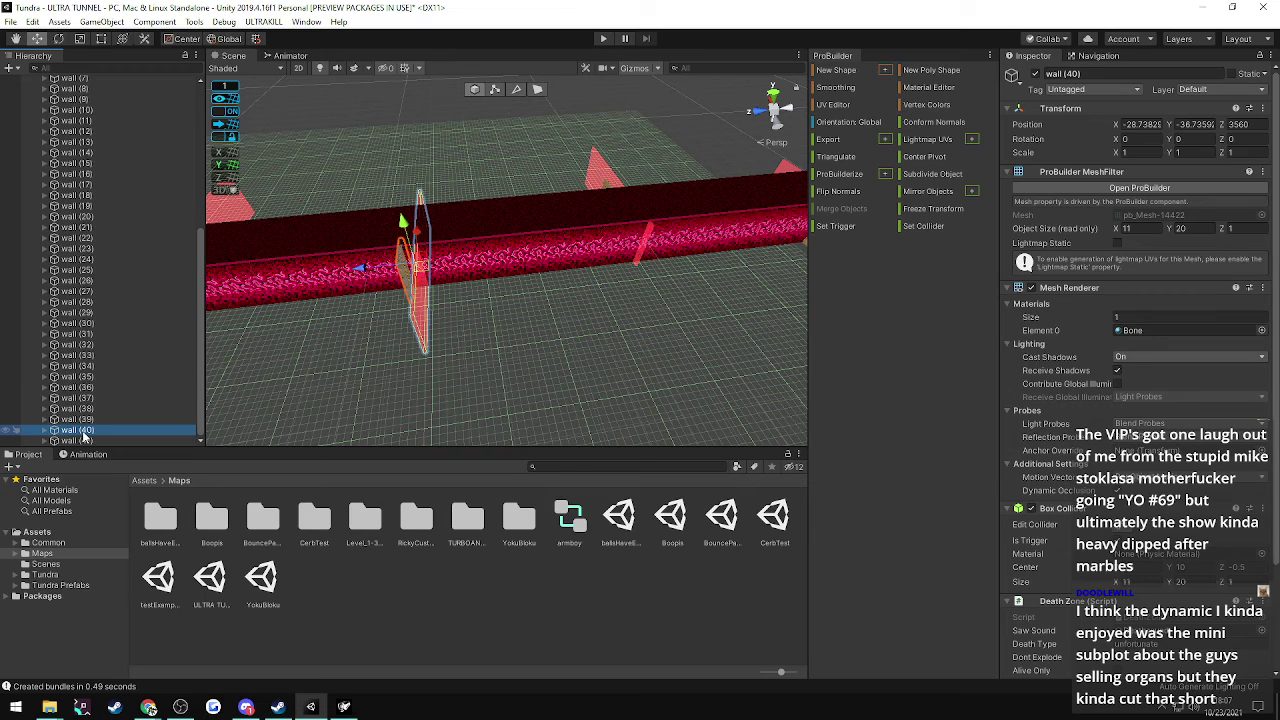
key("ctrl+d")
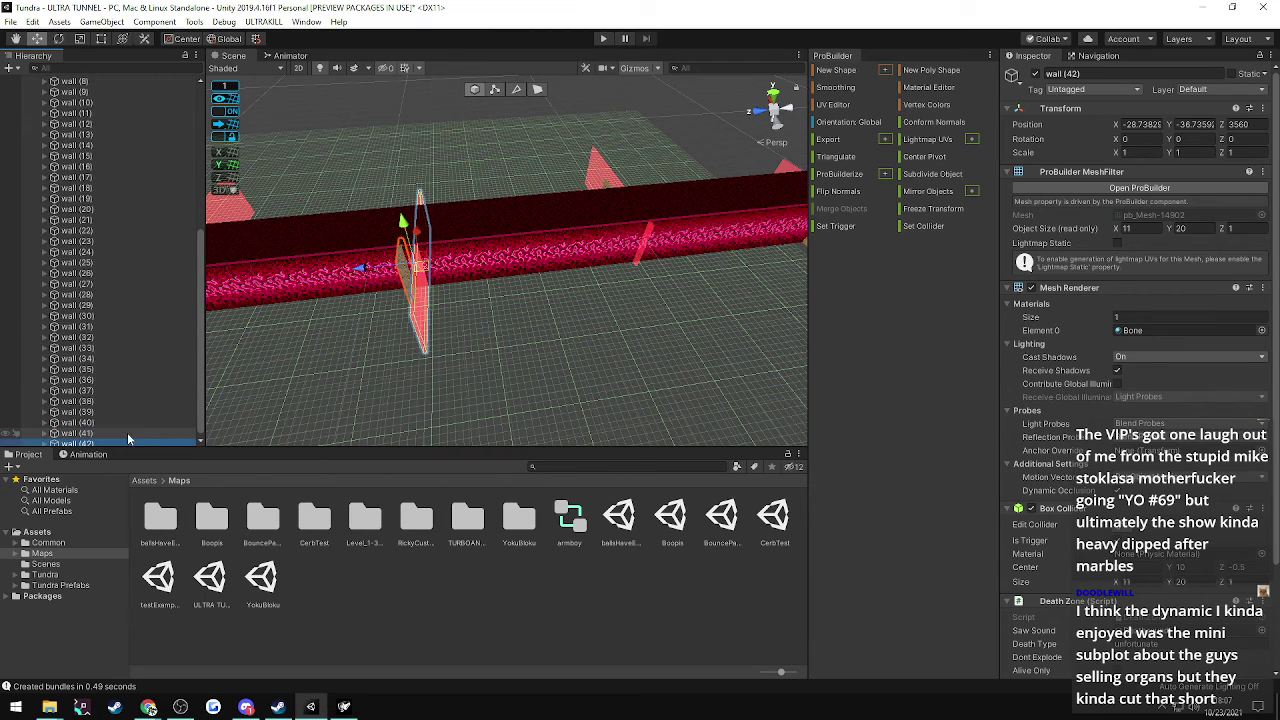
left_click(1238, 124)
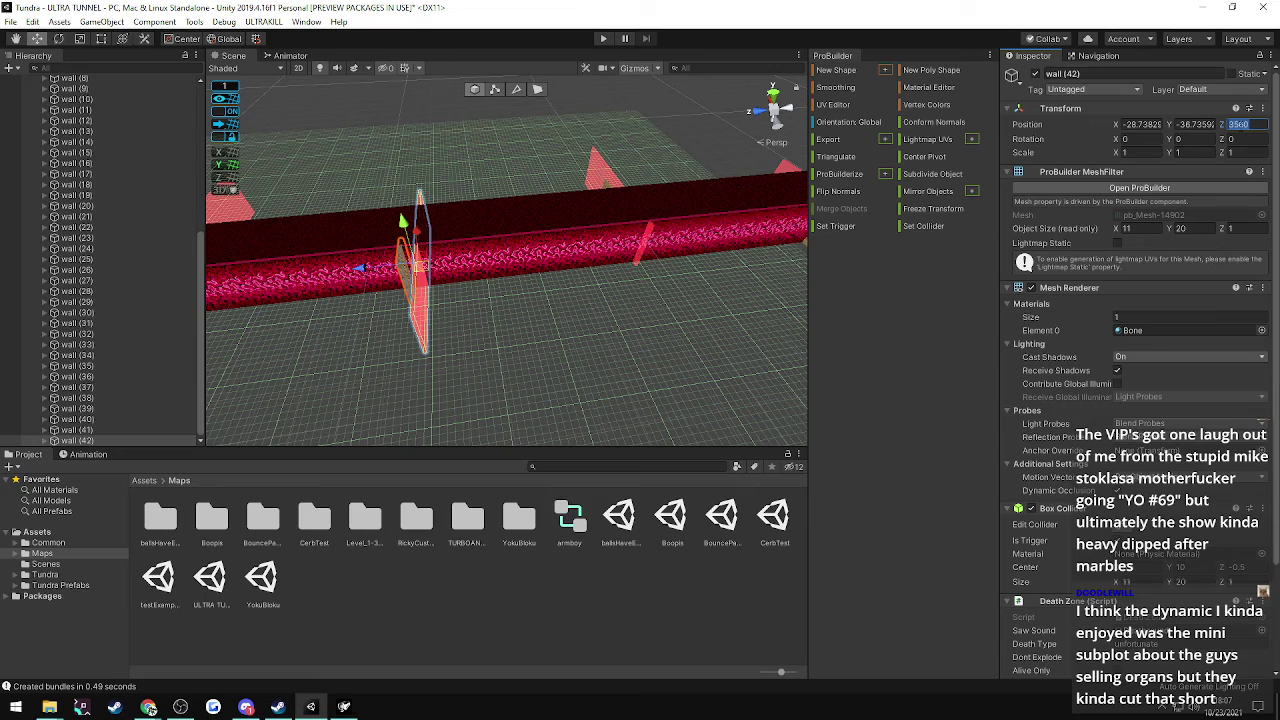
type("372")
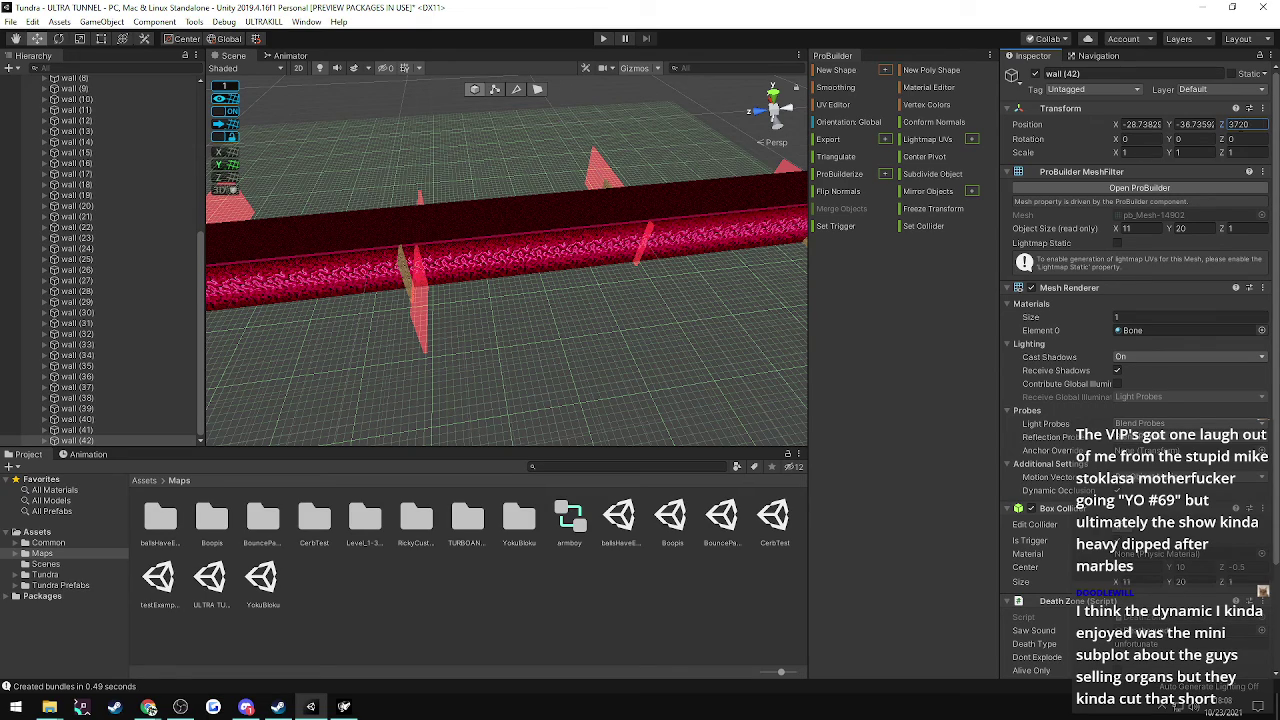
- Duplicate wall (41) and set the copy's Z position to 3800
right_click_drag(690, 236, 573, 208)
key("w")
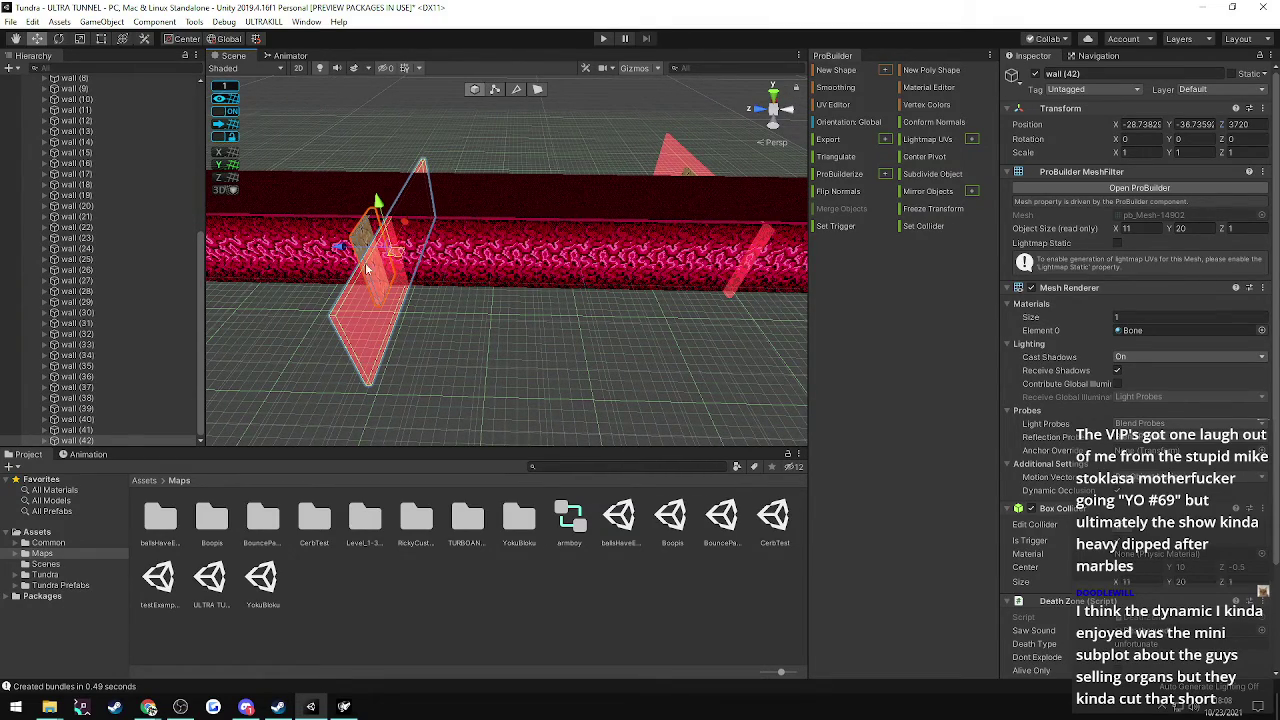
left_click(88, 430)
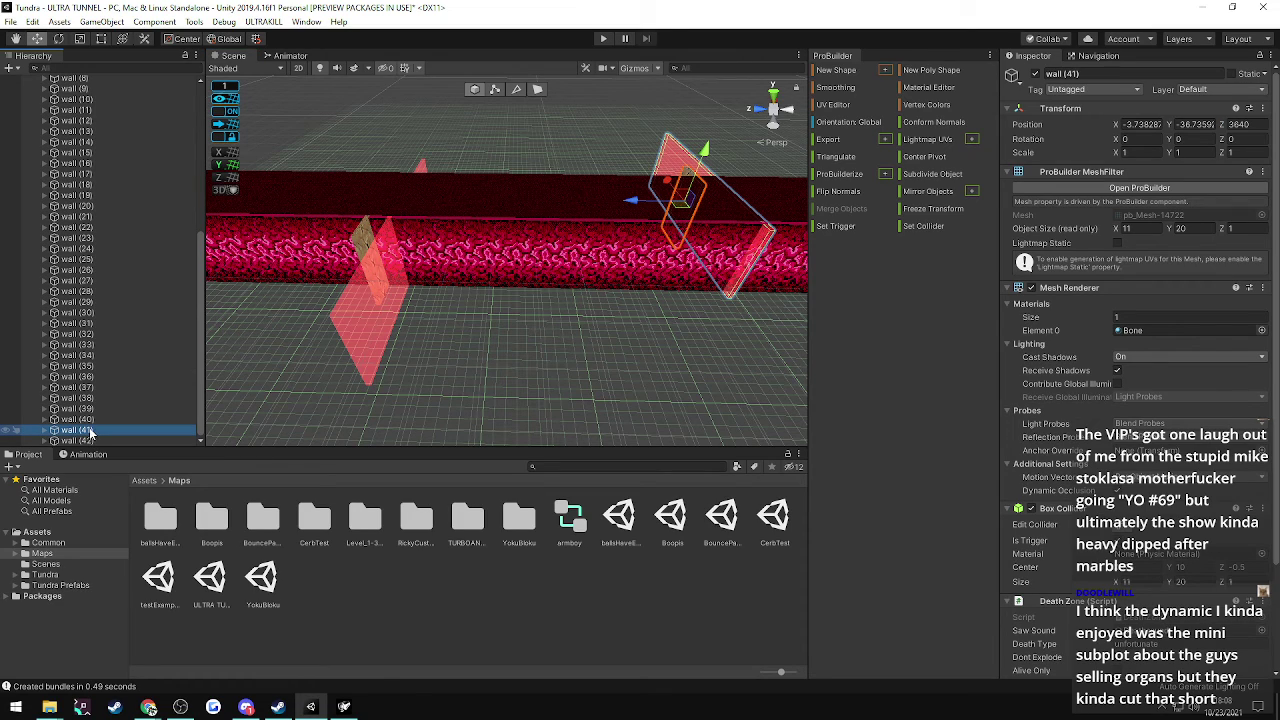
key("Down")
key("Down")
left_click(1238, 124)
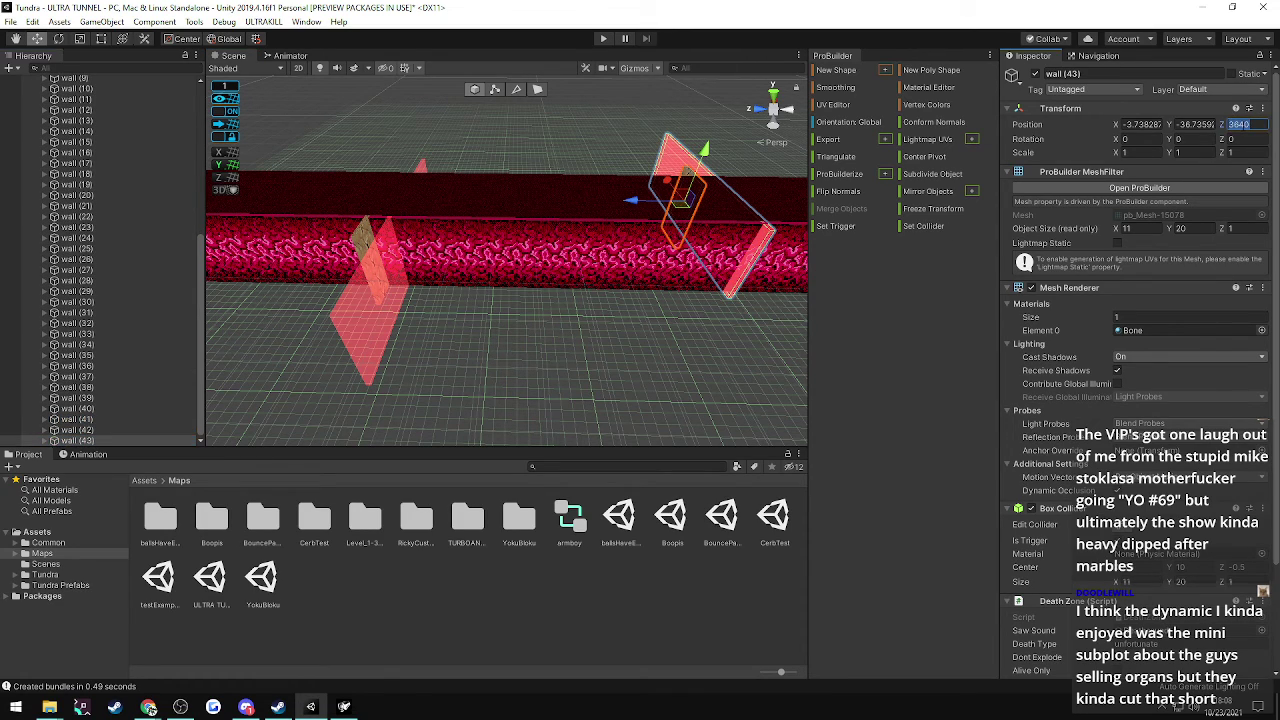
type("3800")
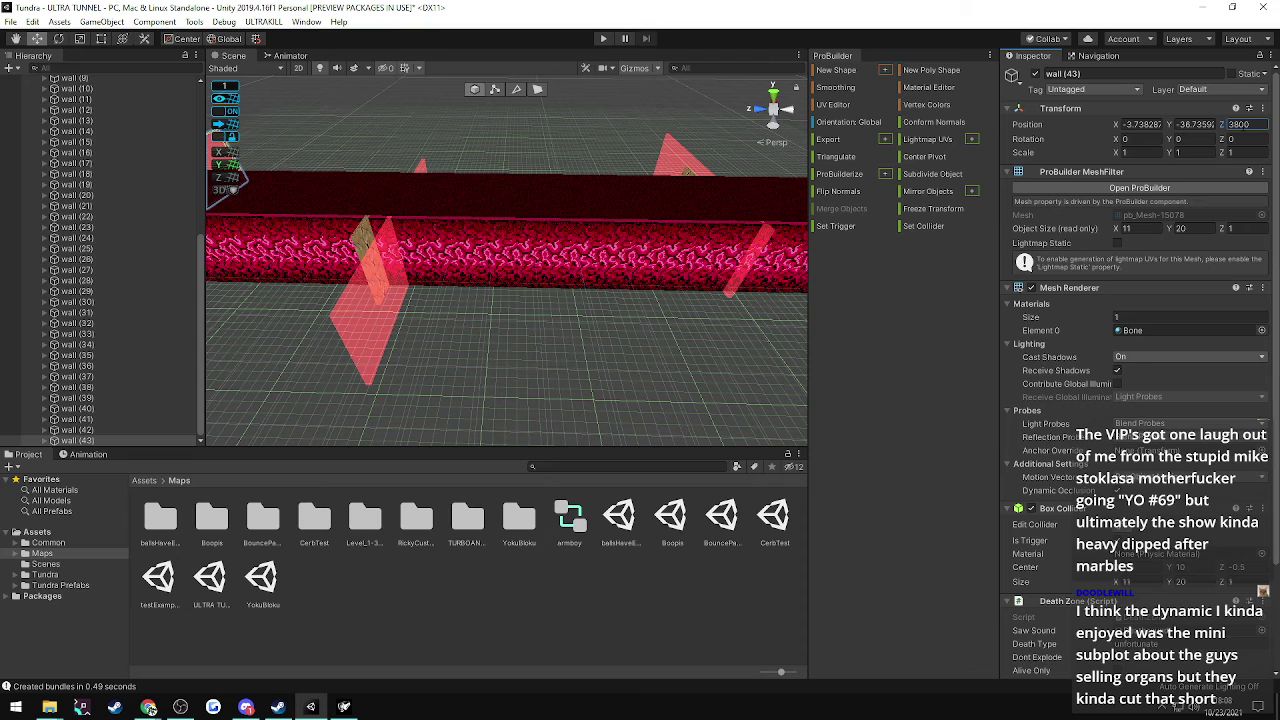
key("Return")
- Examine the tunnel around wall (43) and the row of earlier walls to judge what obstacle to place beyond it
right_click_drag(526, 149, 647, 240)
key("d")
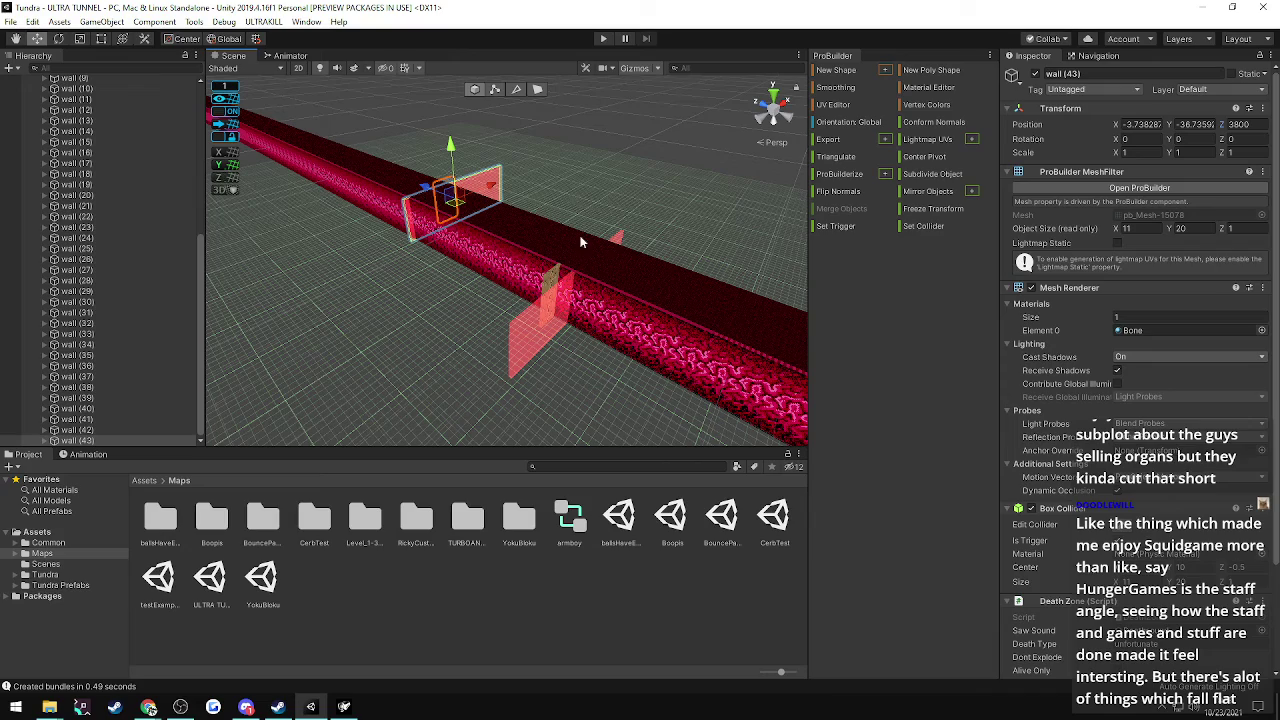
key("w")
right_click_drag(396, 271, 296, 270)
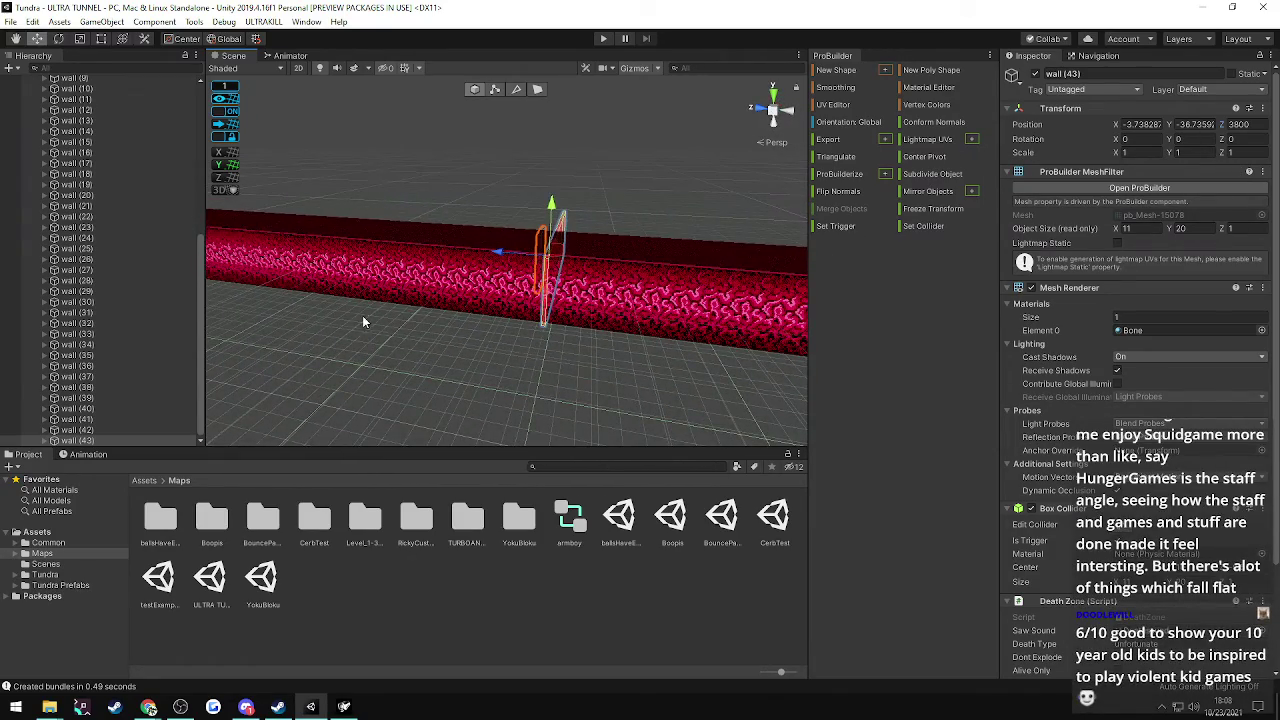
mouse_move(363, 321)
right_mouse_down()
mouse_move(401, 291)
mouse_move(434, 337)
mouse_move(292, 258)
mouse_move(1203, 272)
mouse_move(128, 290)
mouse_move(449, 326)
mouse_move(706, 301)
mouse_move(364, 331)
right_mouse_up()
key("w")
key("s")
key("w")
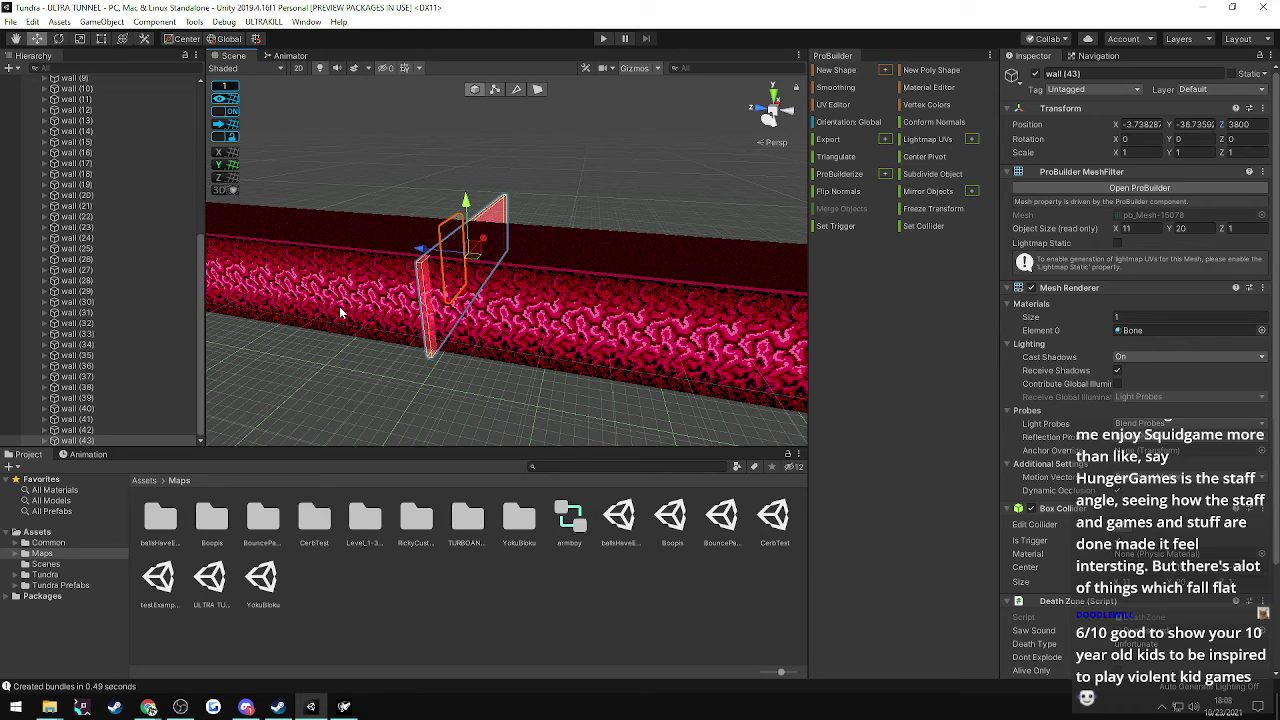
right_click_drag(339, 306, 240, 300)
right_click_drag(96, 308, 390, 318)
left_click(460, 191)
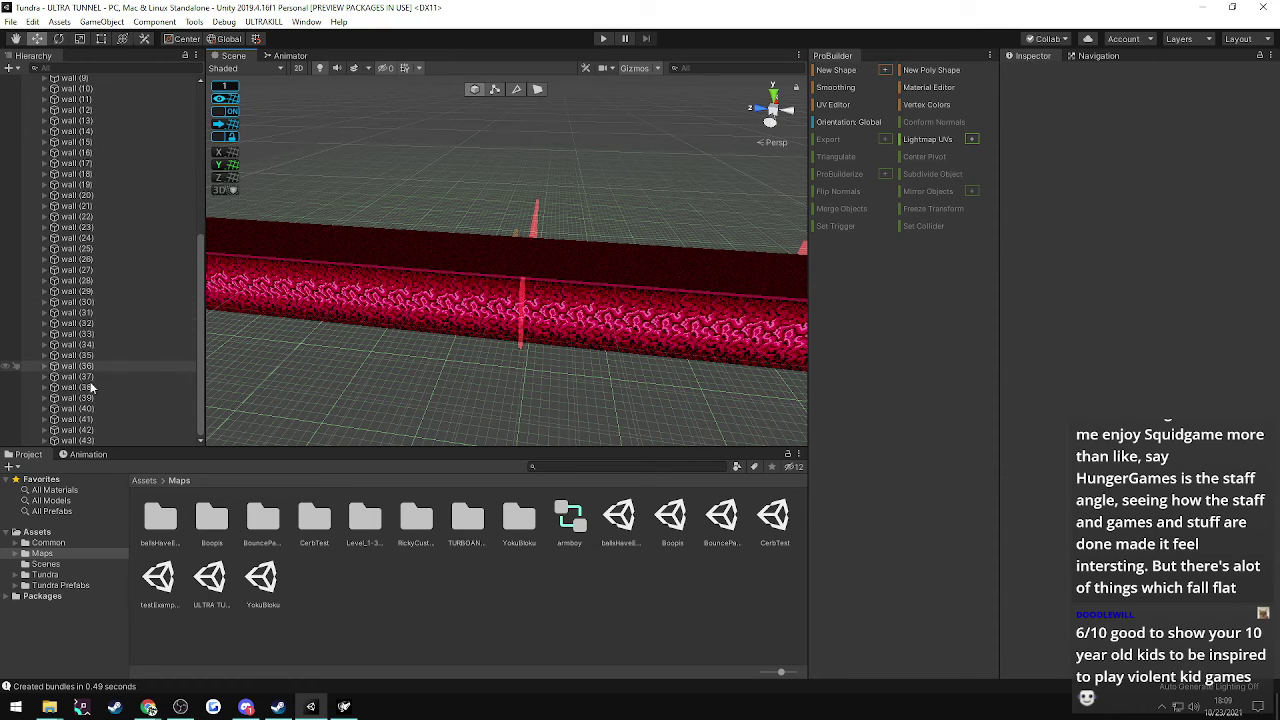
left_click(70, 440)
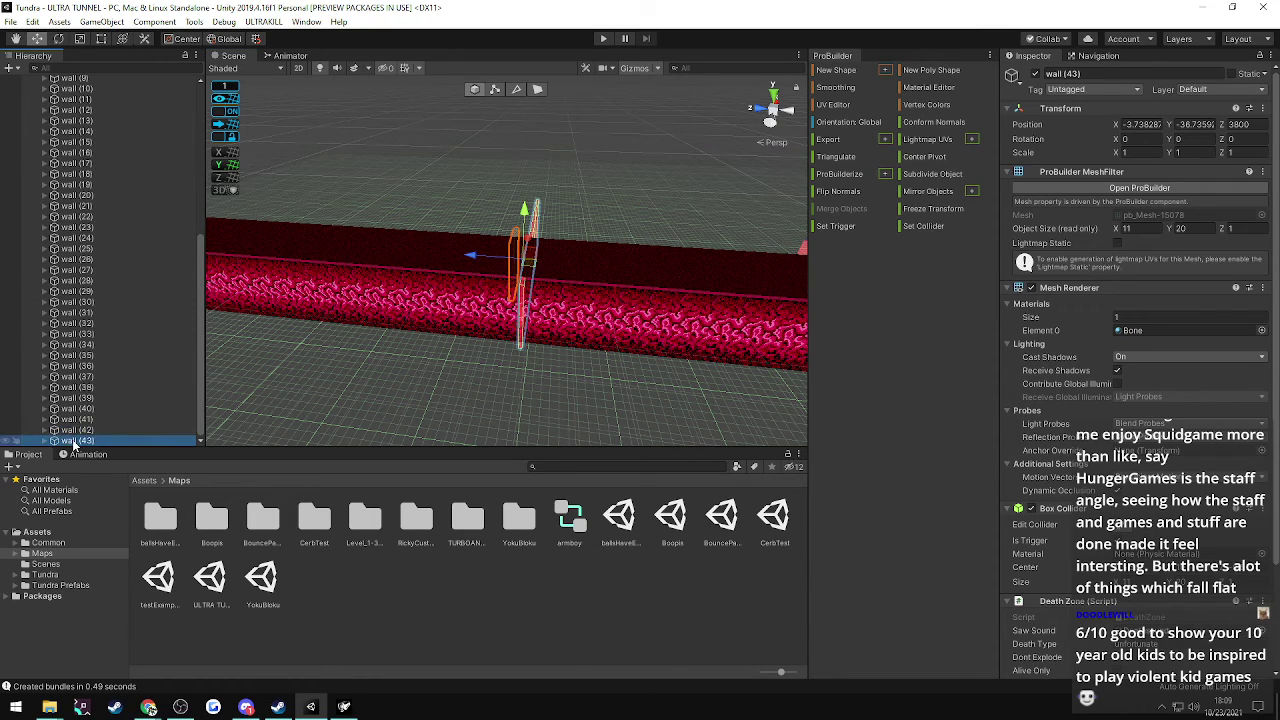
right_click_drag(412, 261, 270, 209)
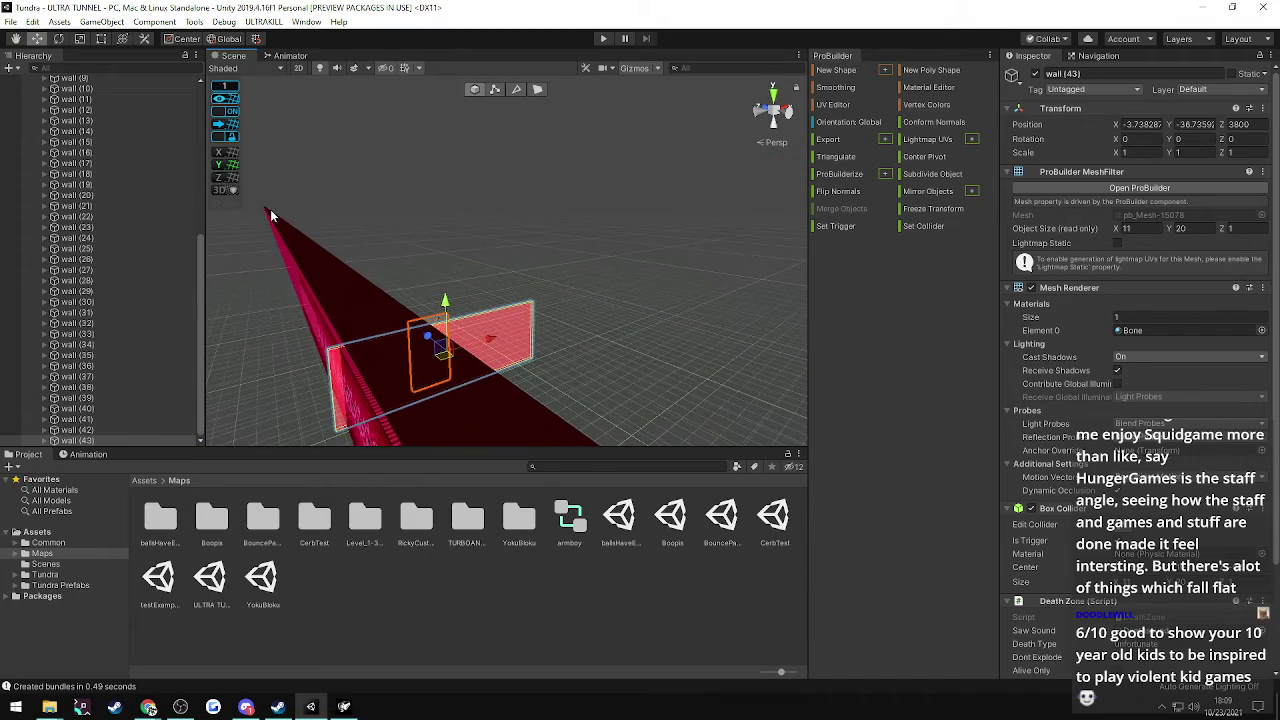
right_click_drag(474, 261, 781, 262)
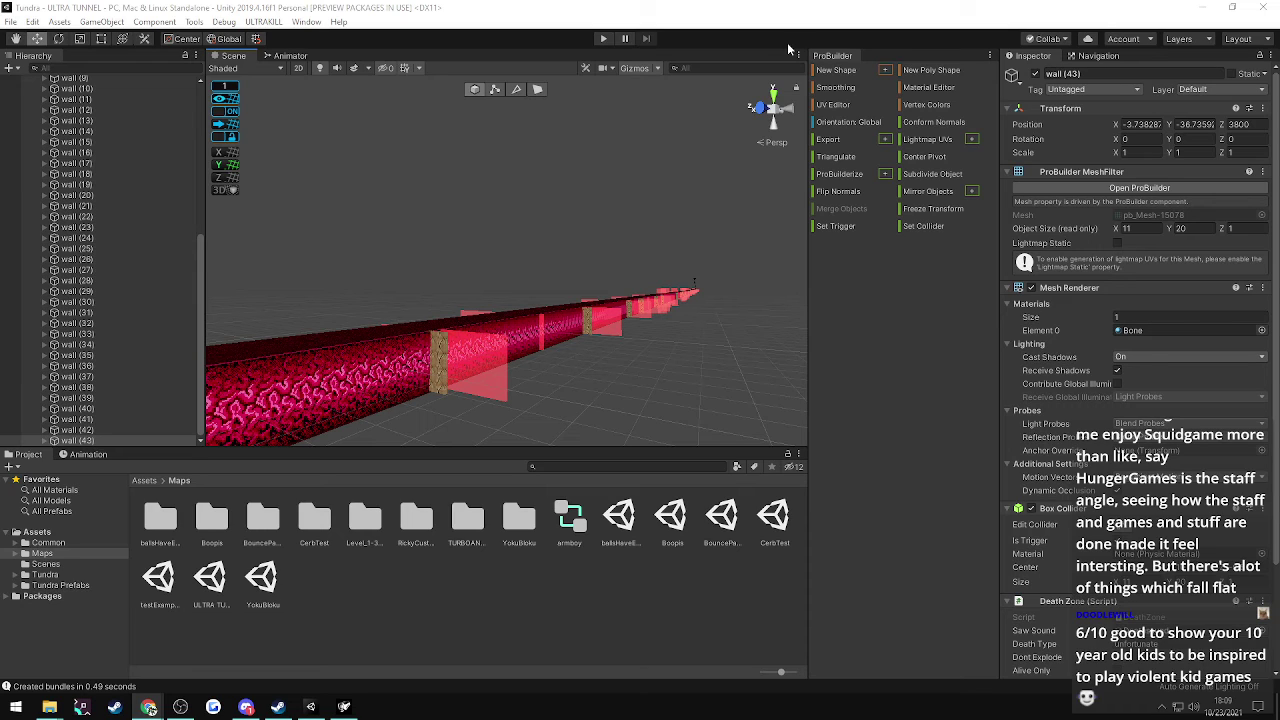
right_click_drag(526, 299, 552, 328)
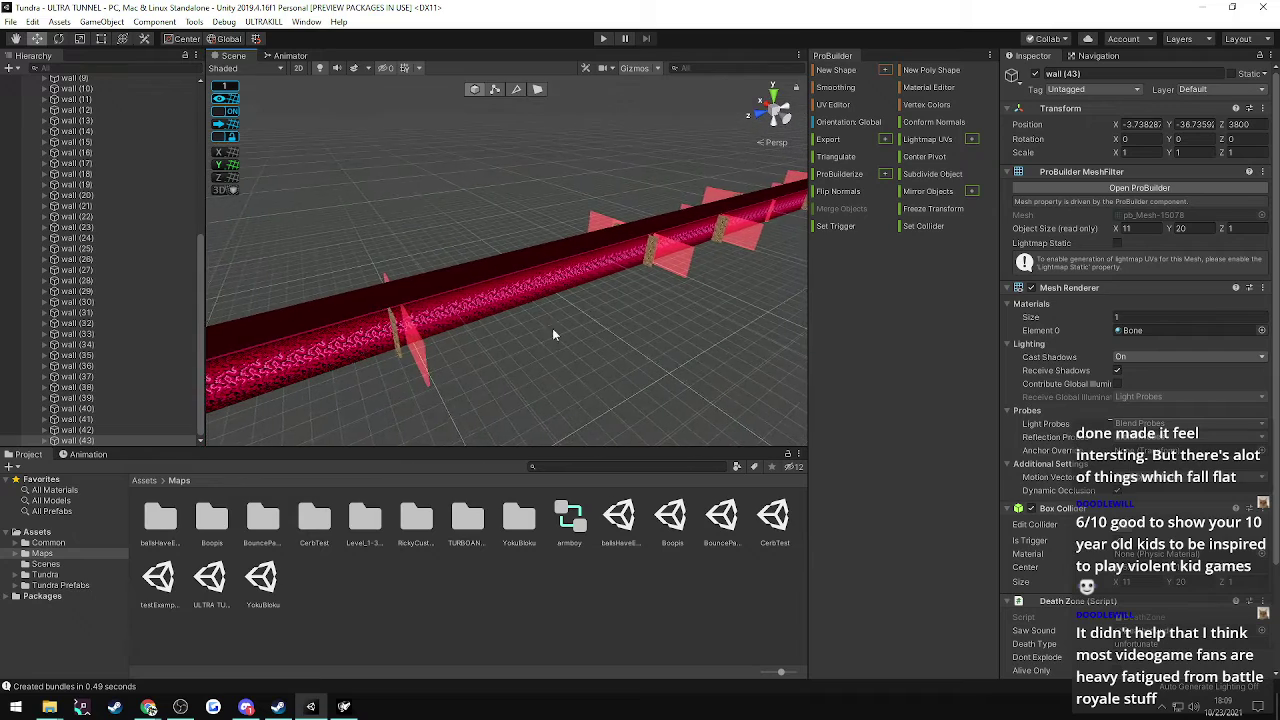
- Duplicate the wall pair (36) and (37) together and set the Z position of both copies to 3880
left_click(664, 263)
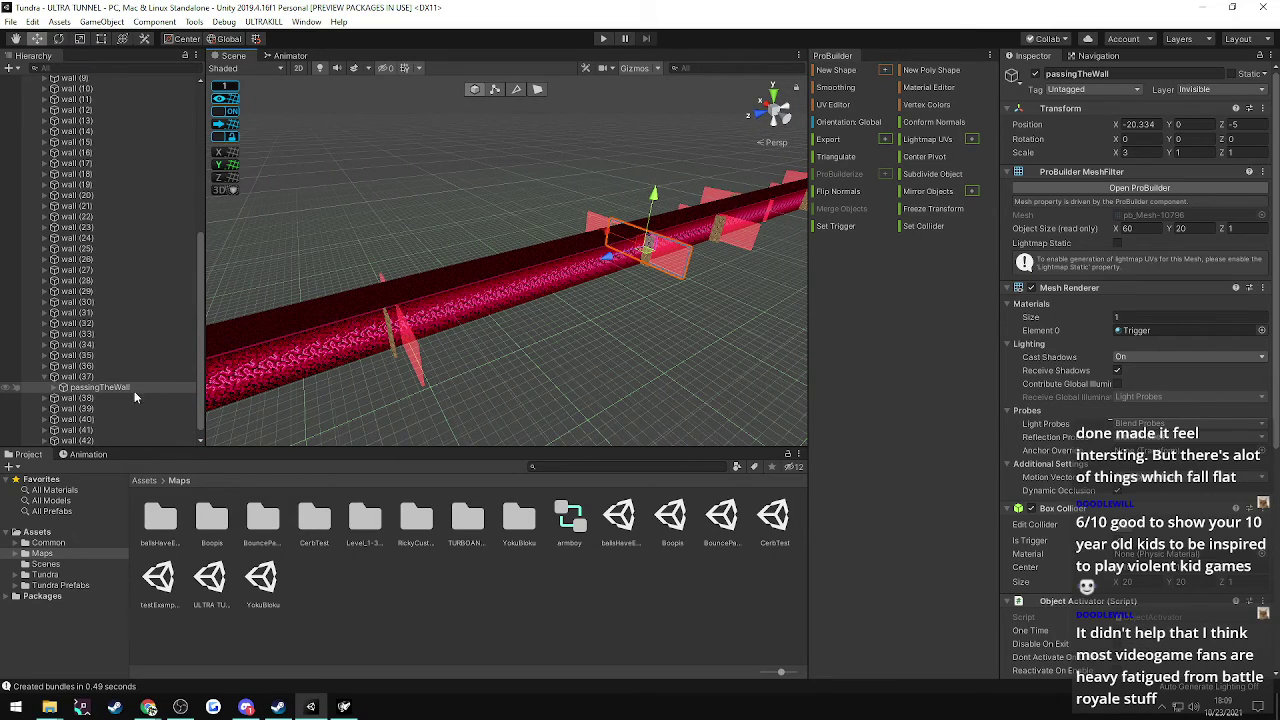
left_click(47, 377)
left_click(70, 367)
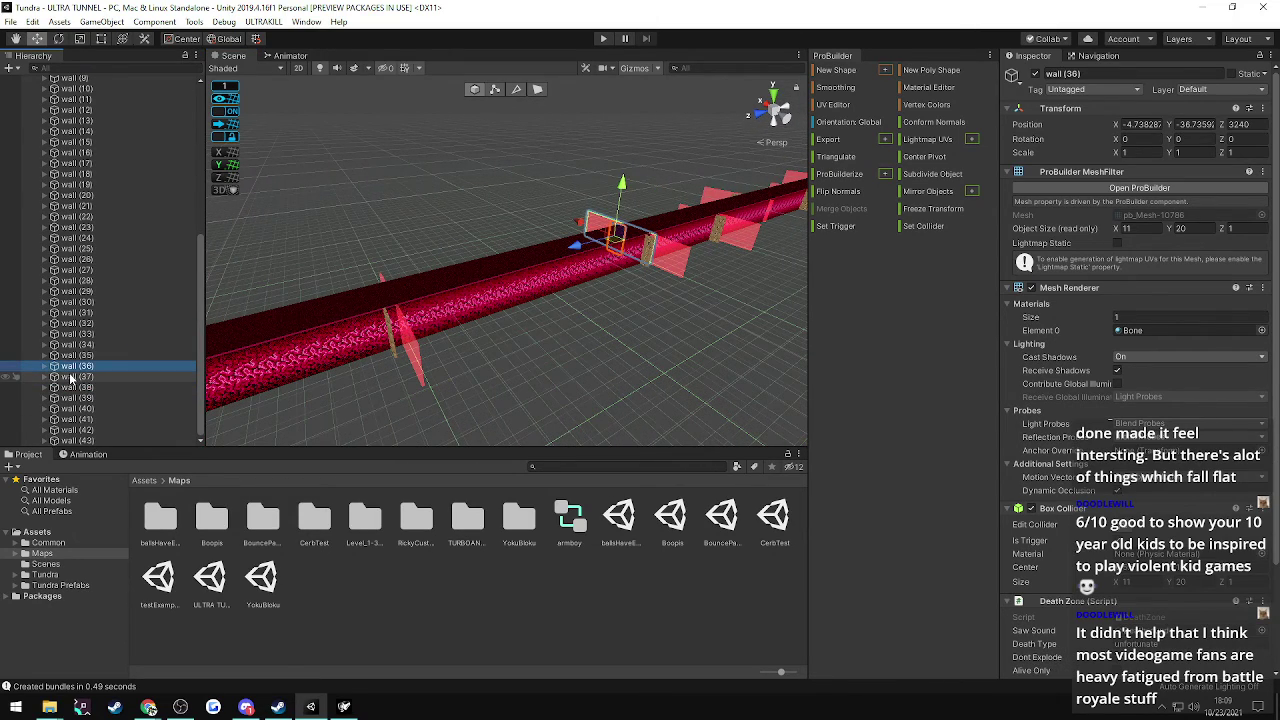
left_click(597, 258)
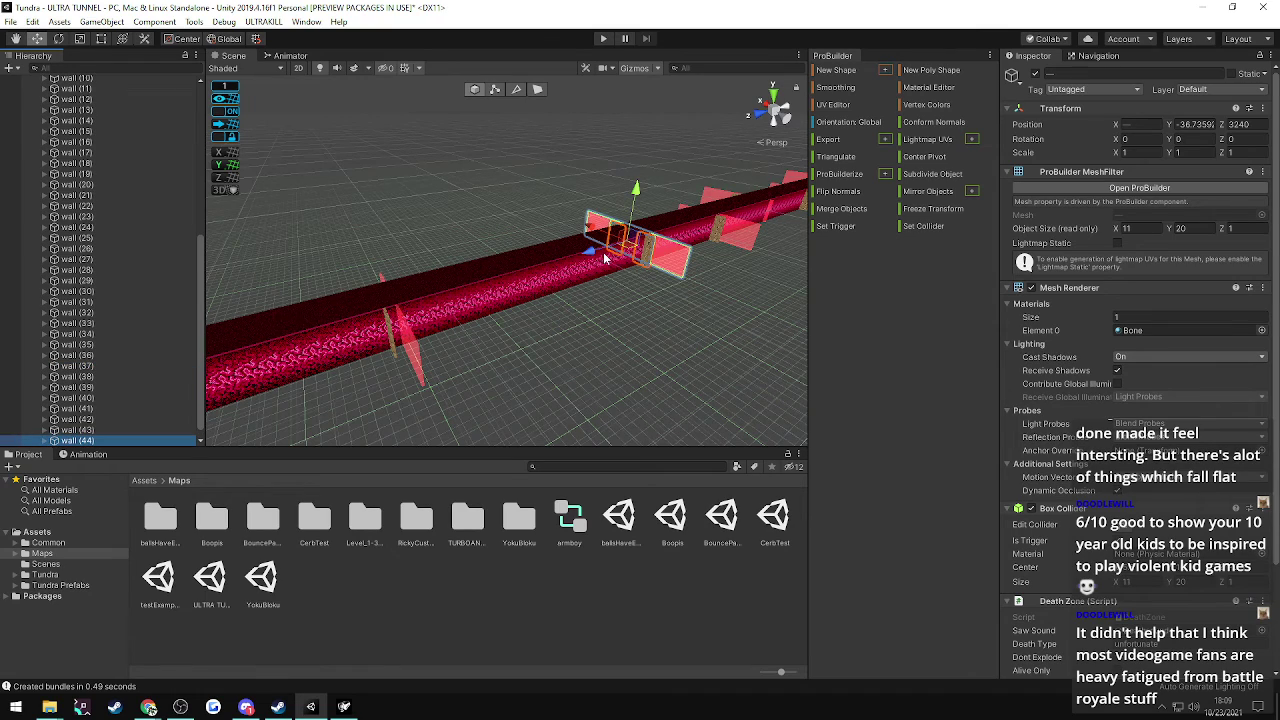
left_click(1240, 124)
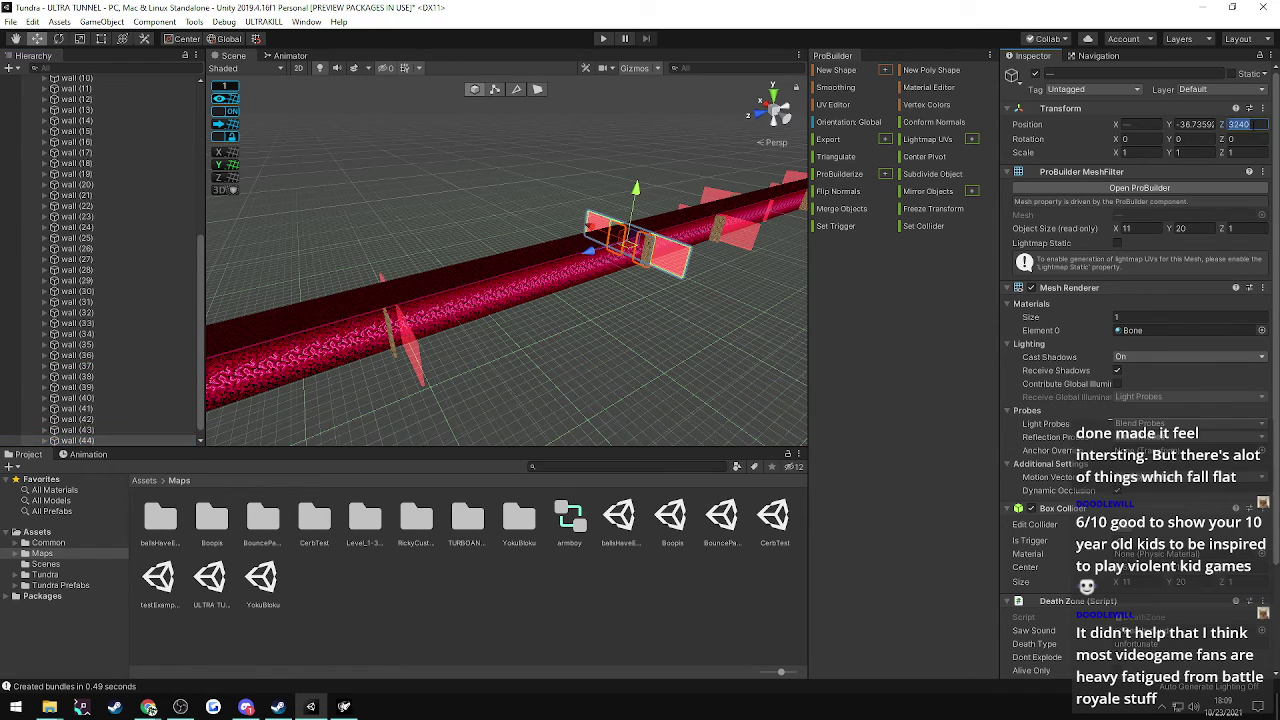
type("388")
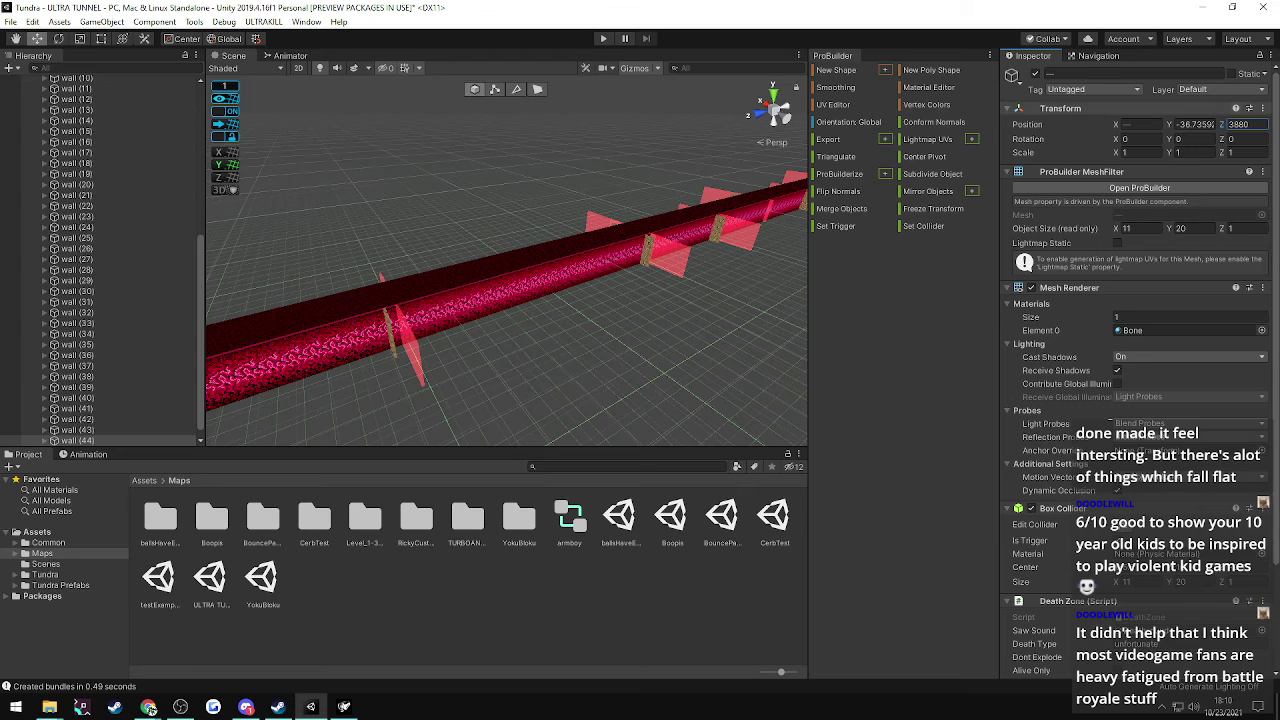
- Duplicate wall (30) and set the copy's Z position to 3880 so it joins the new wall pair
right_click_drag(621, 261, 238, 232)
left_click_drag(238, 233, 771, 136, "alt")
left_click(550, 350)
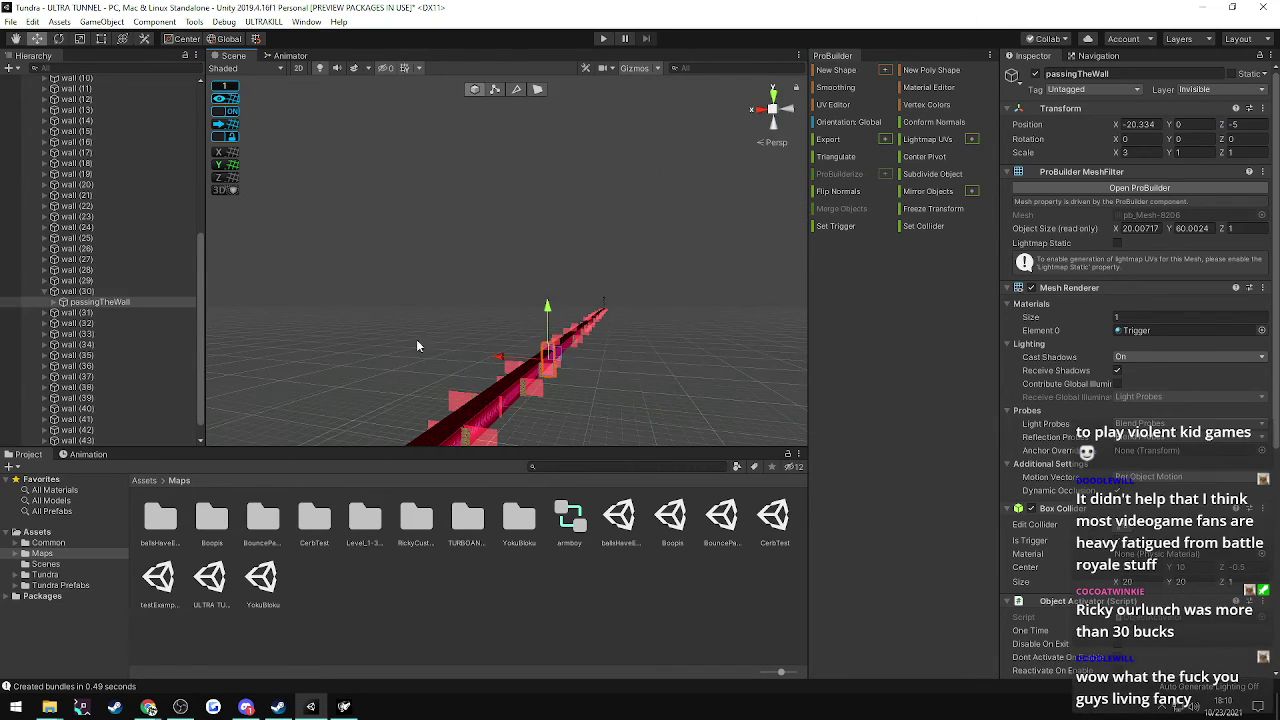
left_click(66, 295)
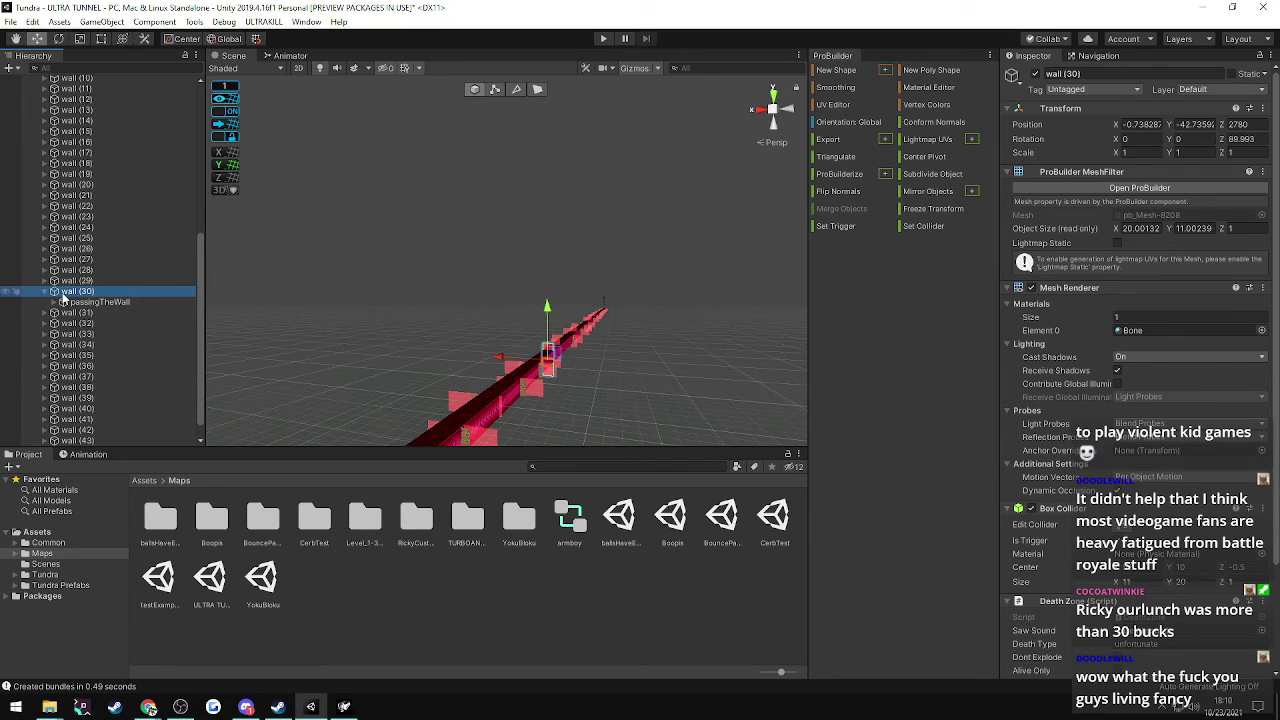
left_click(62, 296)
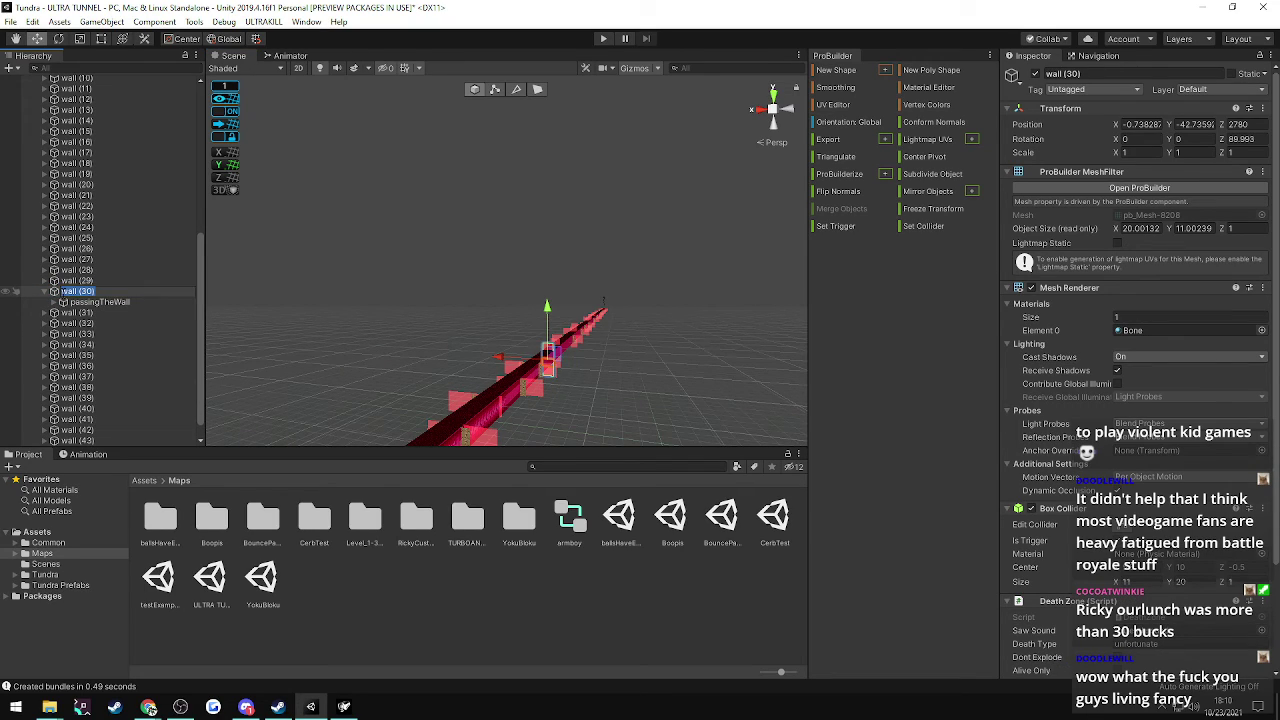
left_click(80, 283)
left_click(78, 293)
key("ctrl+d")
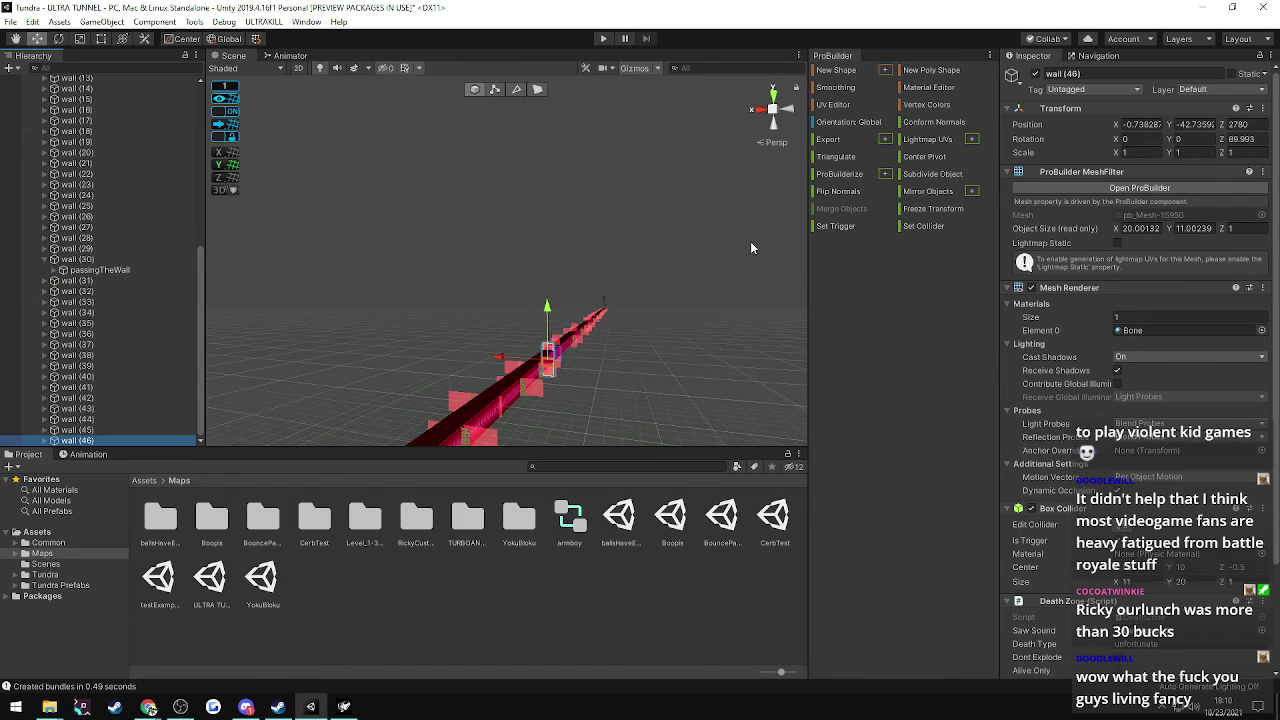
left_click(1238, 124)
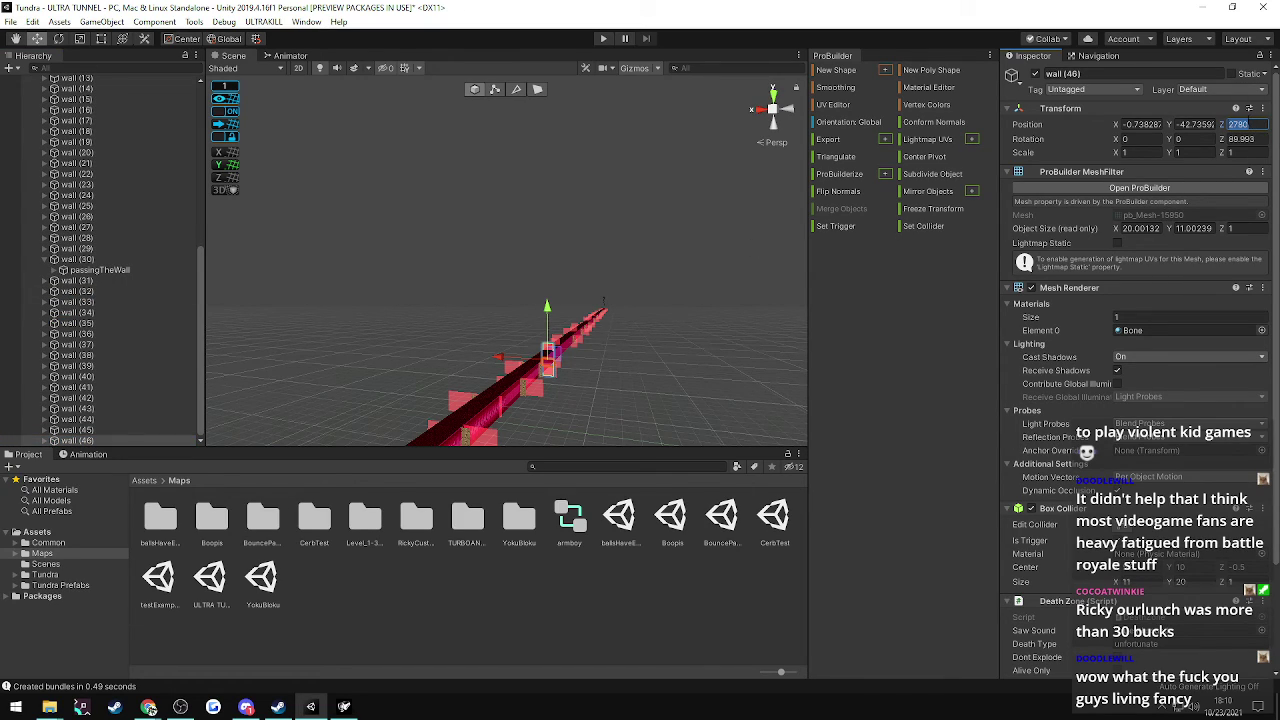
type("3880")
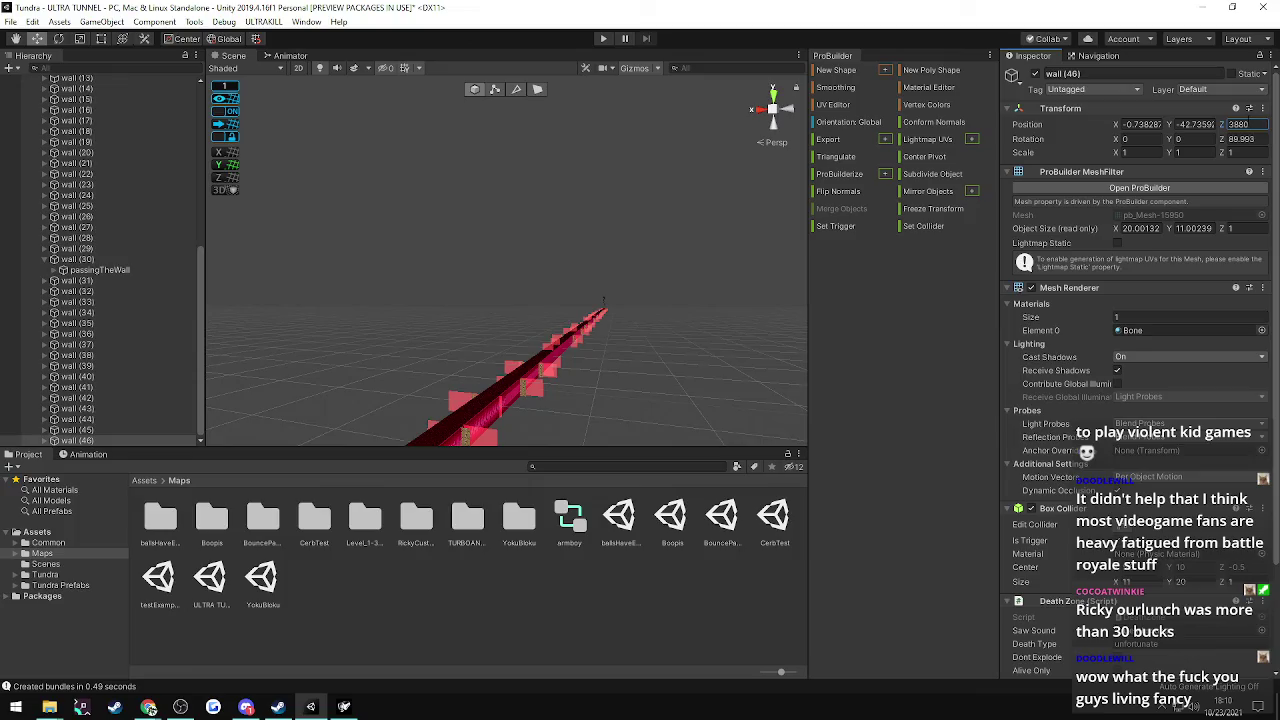
type("f")
right_click_drag(568, 284, 1190, 360)
key("w")
key("s")
key("w")
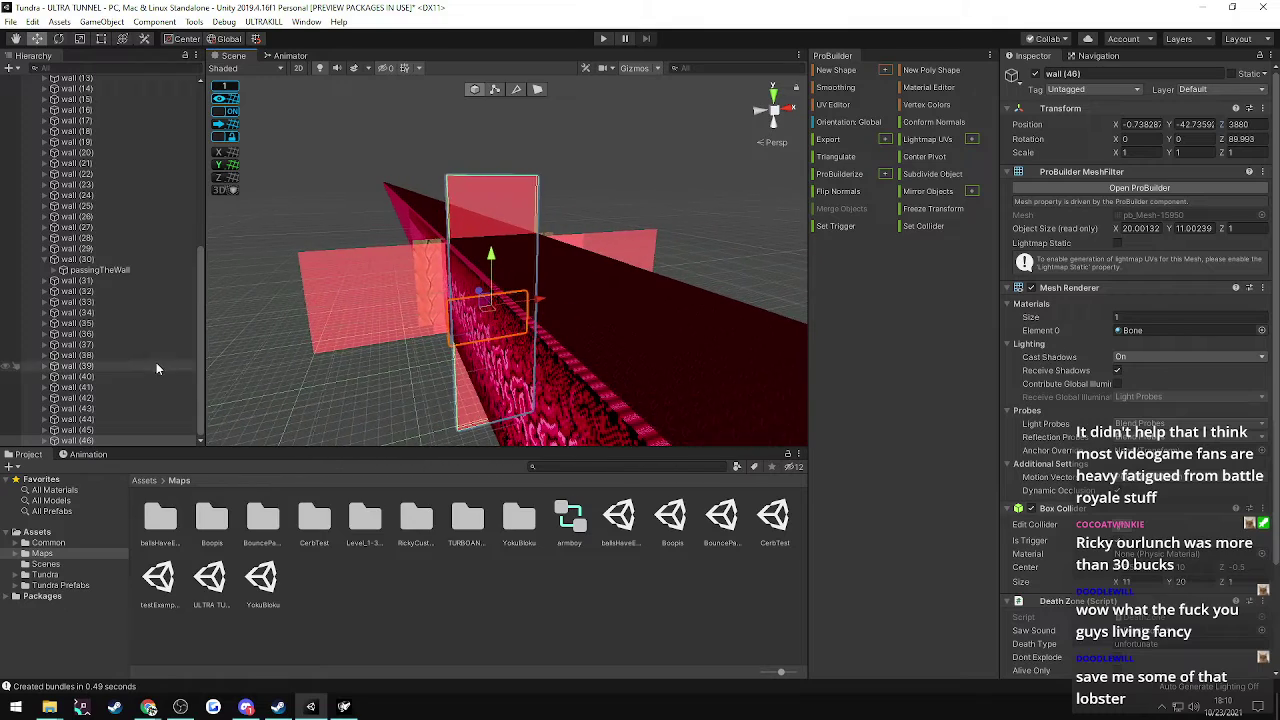
left_click(304, 205)
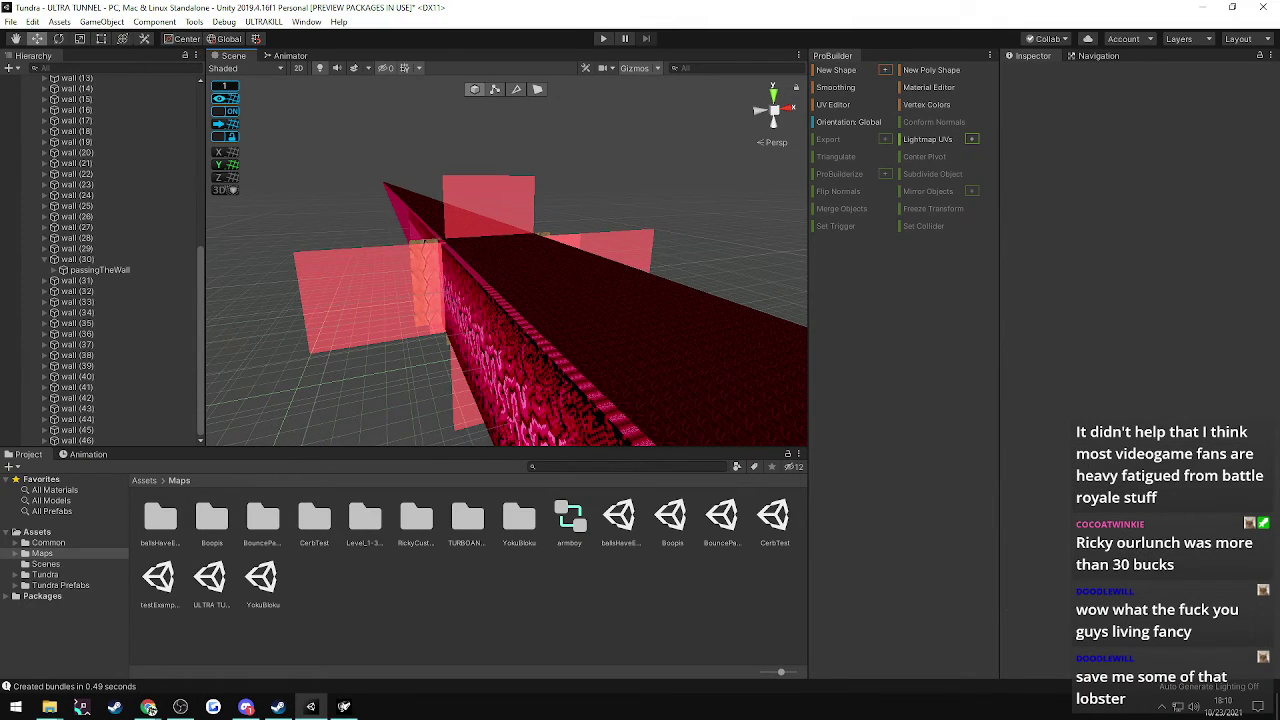
left_click(246, 707)
left_click(246, 707)
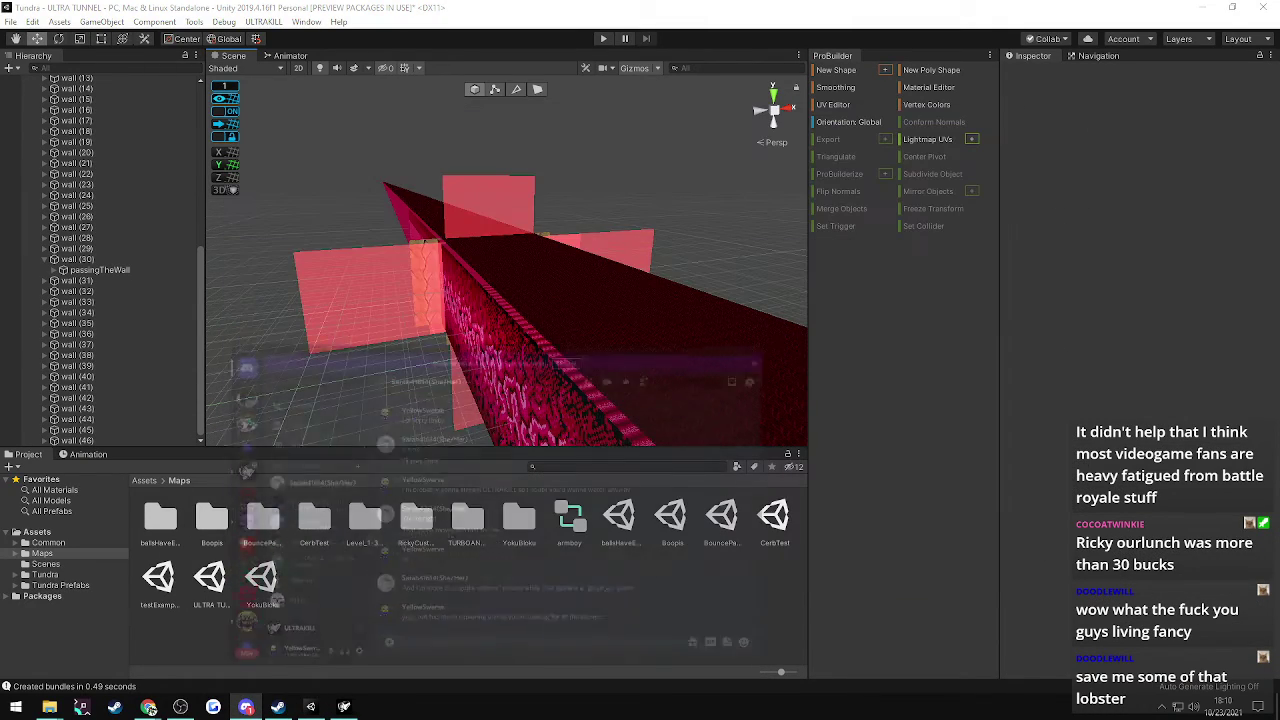
key("alt+Tab")
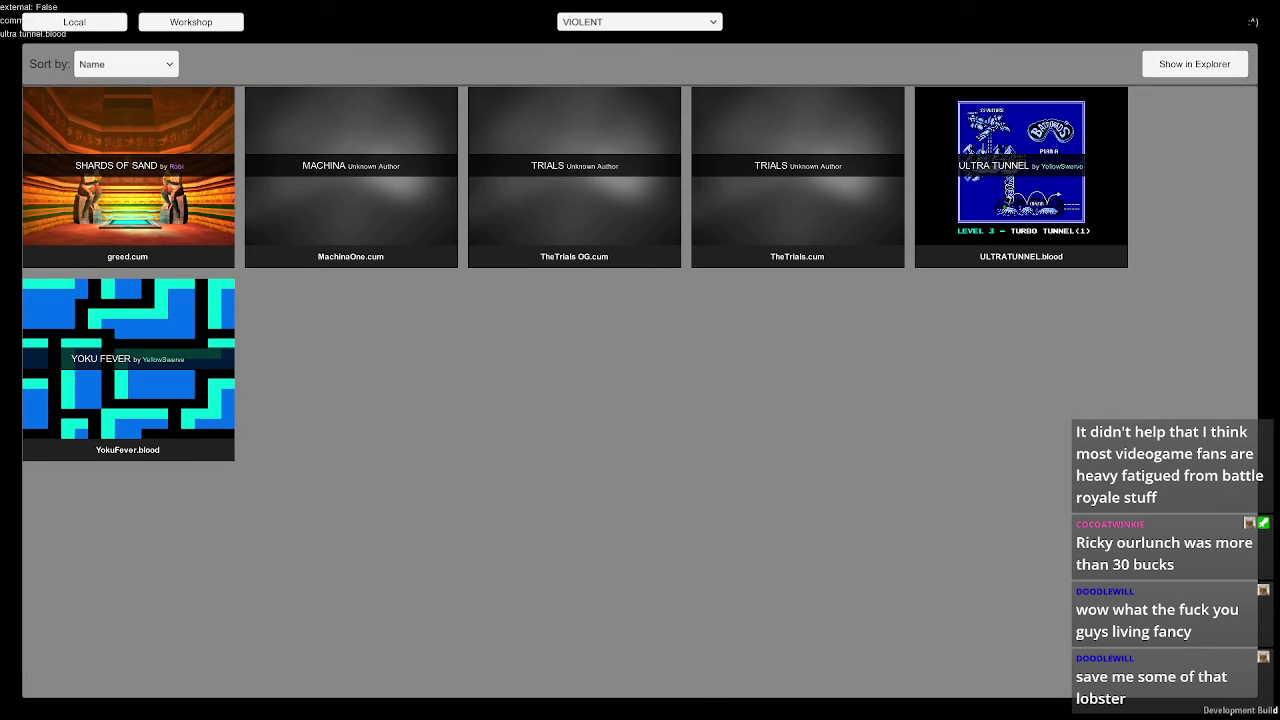
key("alt+Tab")
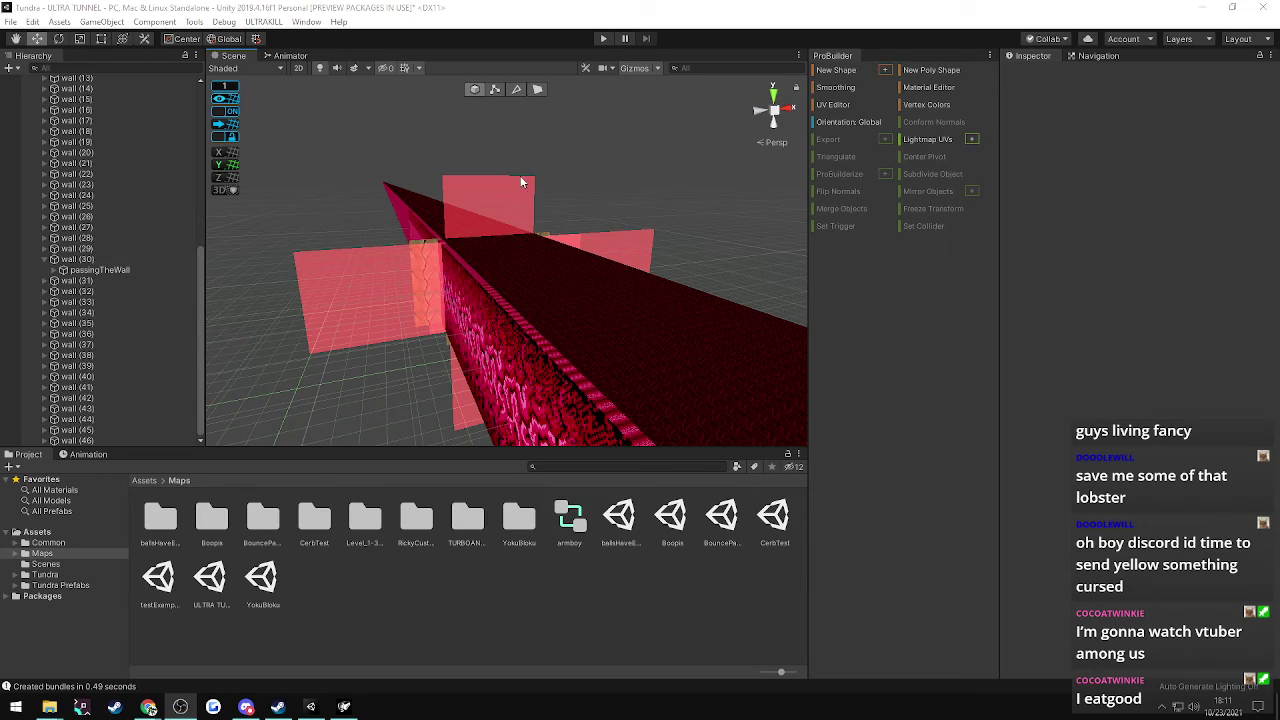
- Duplicate wall (46) and set the copy's Z position to 3900
mouse_move(426, 170)
right_mouse_down()
mouse_move(374, 180)
mouse_move(635, 190)
mouse_move(534, 223)
mouse_move(340, 246)
mouse_move(793, 148)
mouse_move(1080, 151)
mouse_move(1069, 139)
mouse_move(584, 186)
mouse_move(611, 220)
mouse_move(371, 191)
mouse_move(414, 191)
mouse_move(391, 197)
mouse_move(429, 174)
right_mouse_up()
key("w")
key("d")
key("w")
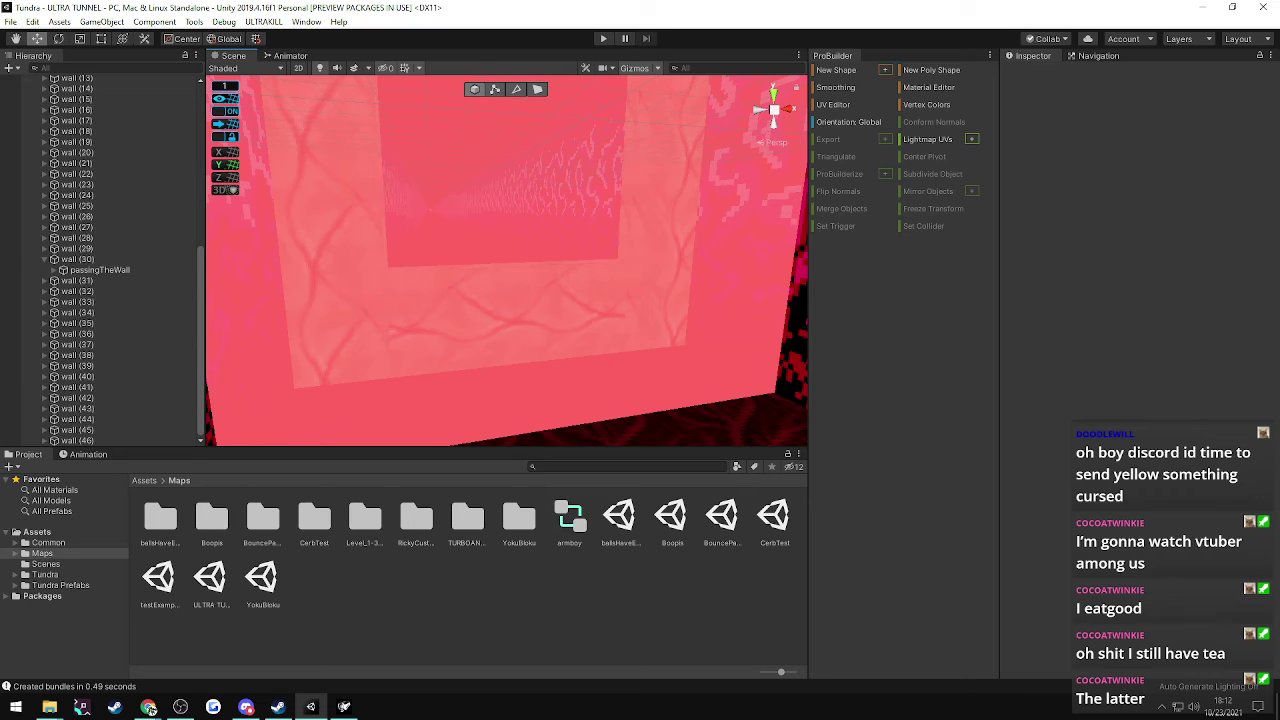
right_click_drag(538, 242, 803, 320)
key("s")
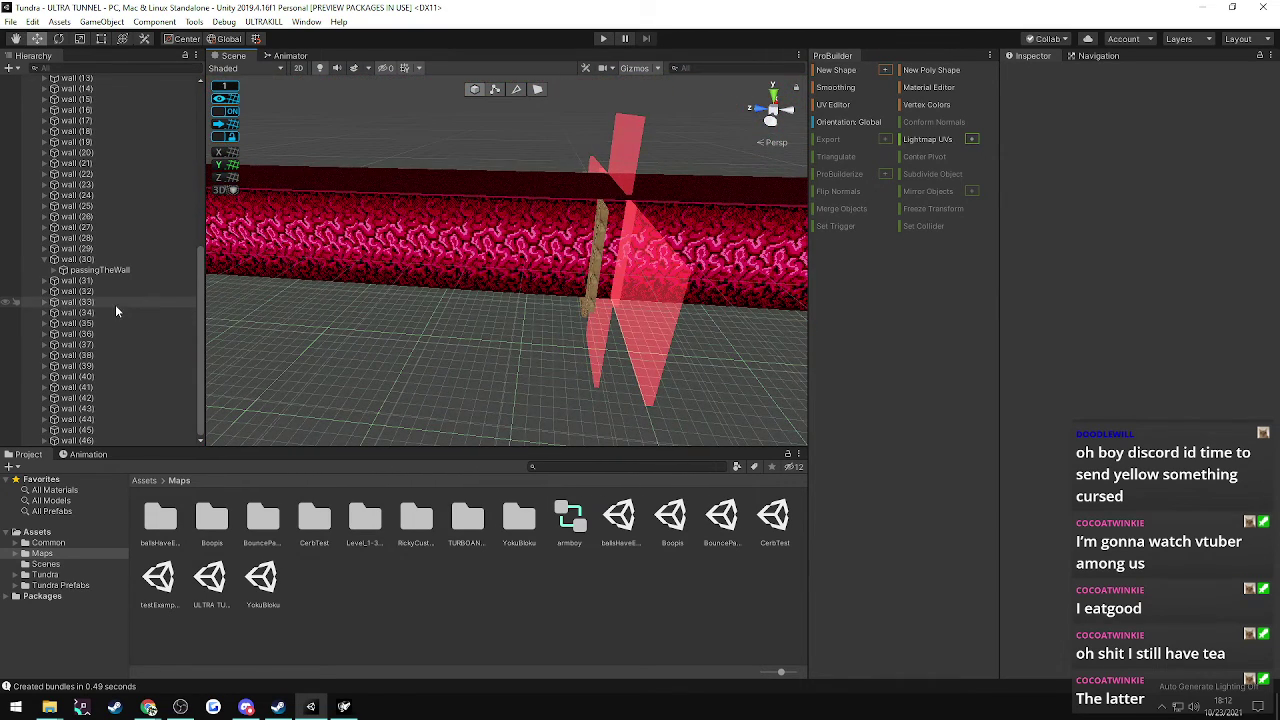
left_click(45, 260)
left_click(76, 440)
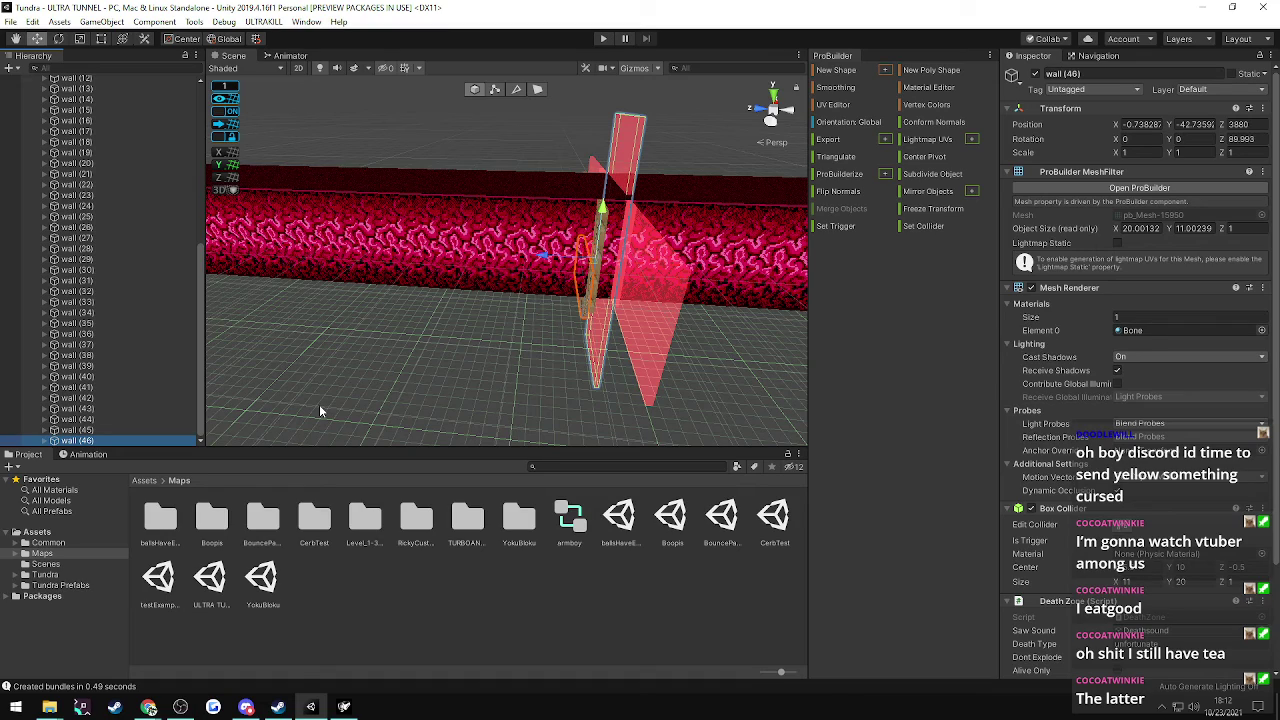
key("ctrl+d")
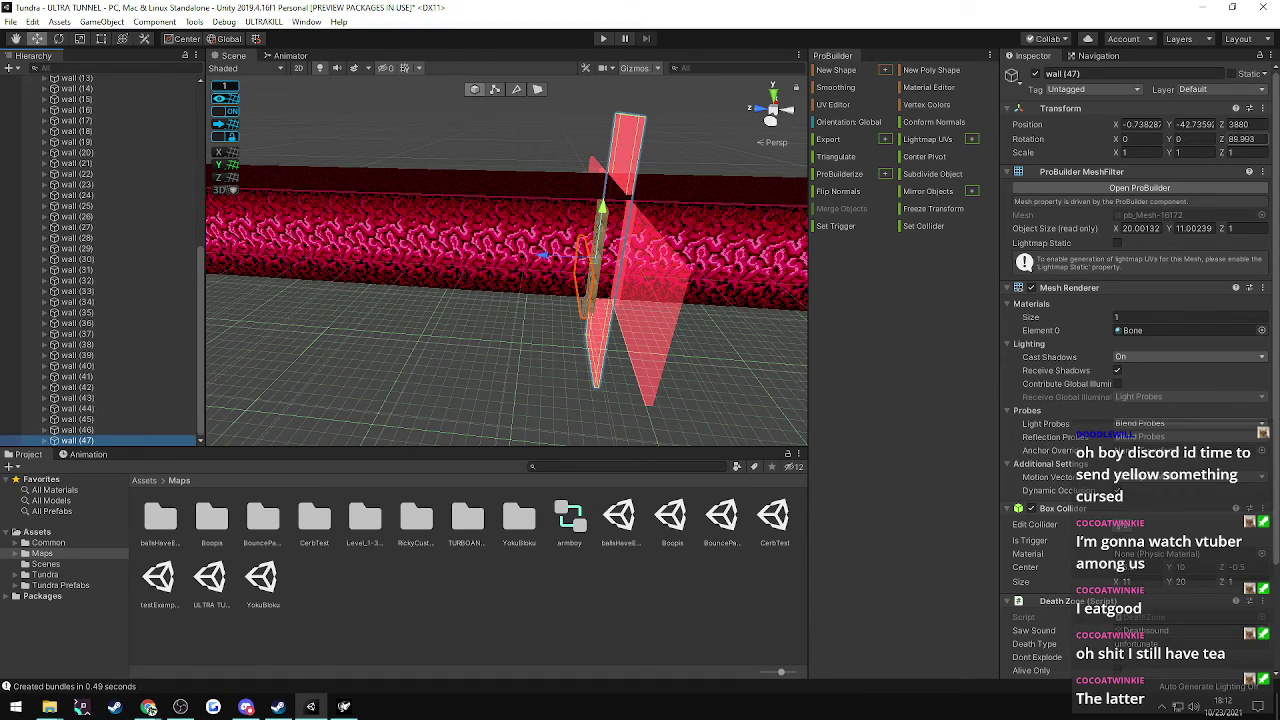
left_click(1238, 124)
type("3900")
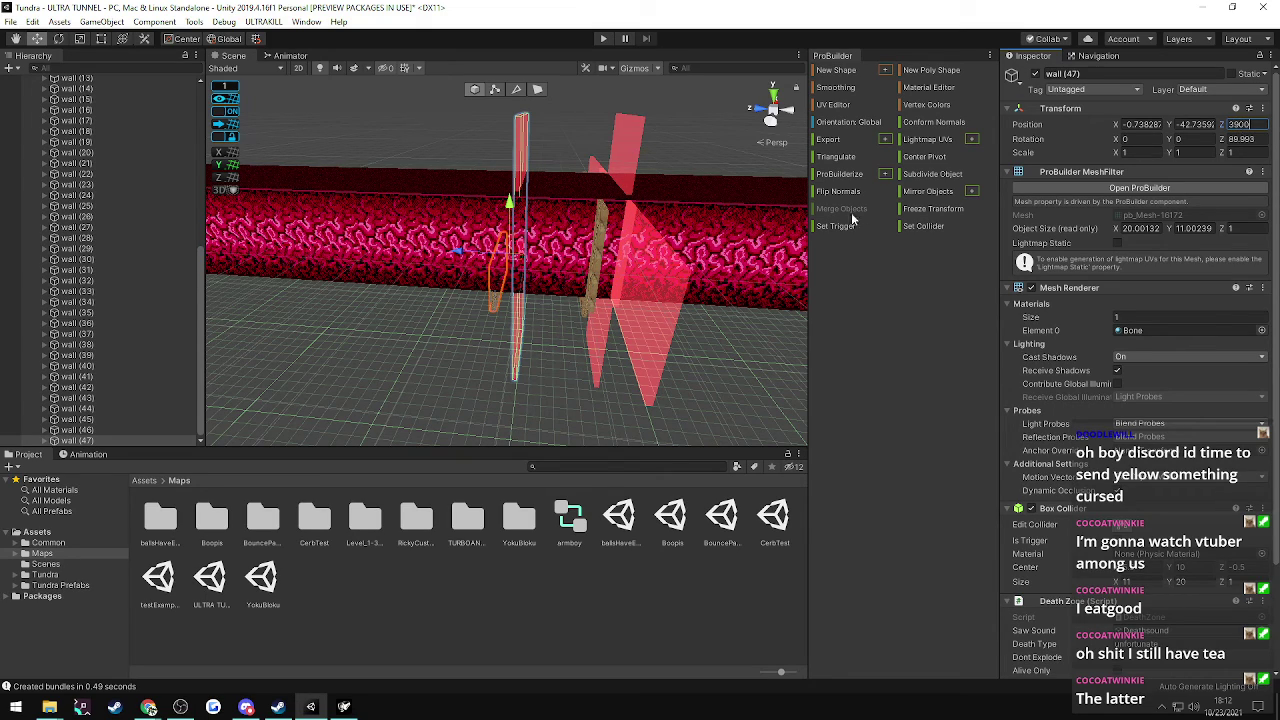
- Set the Z position of wall (47) to 4000
key("w")
right_click_drag(603, 285, 684, 292)
key("s")
left_click(1246, 126)
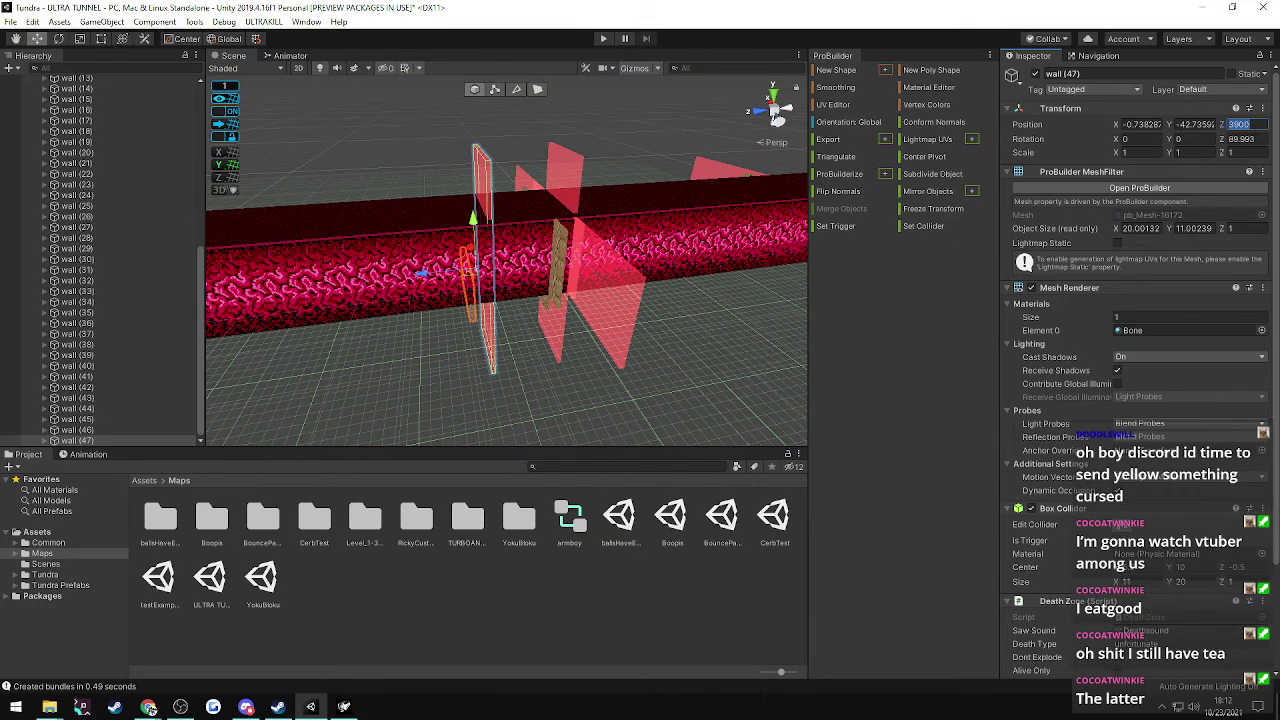
type("4000")
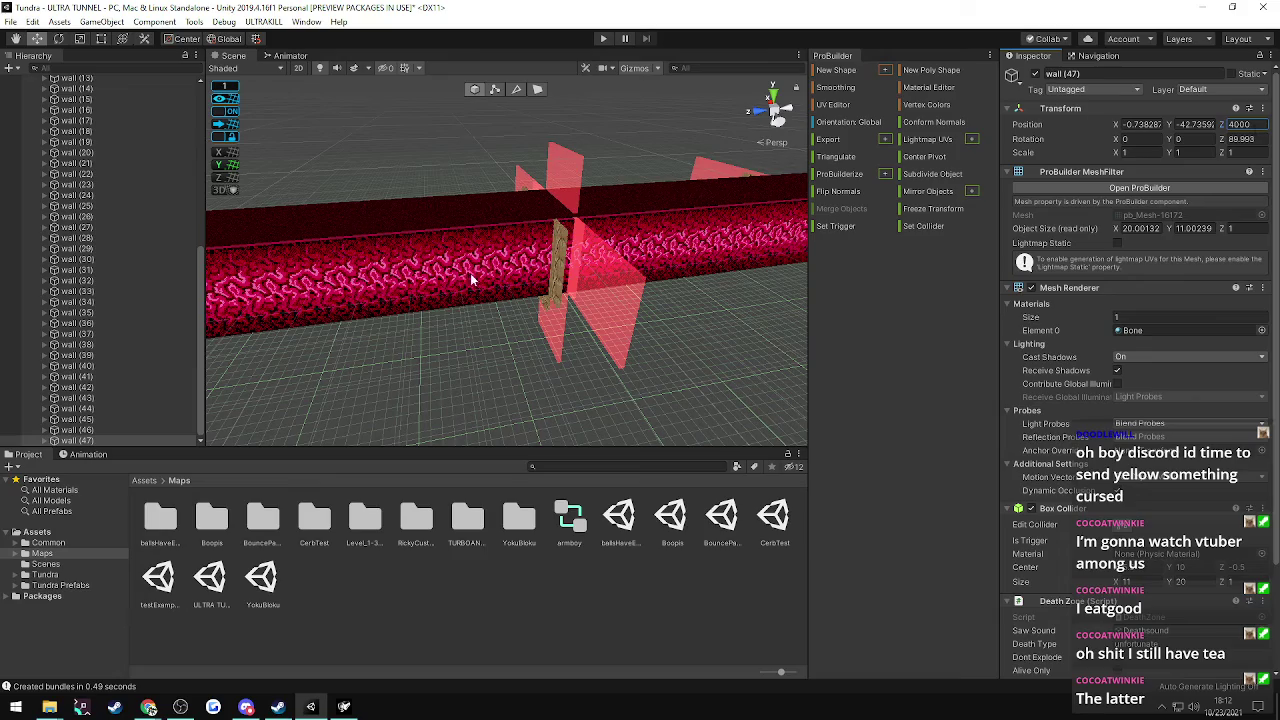
right_click_drag(453, 166, 300, 158)
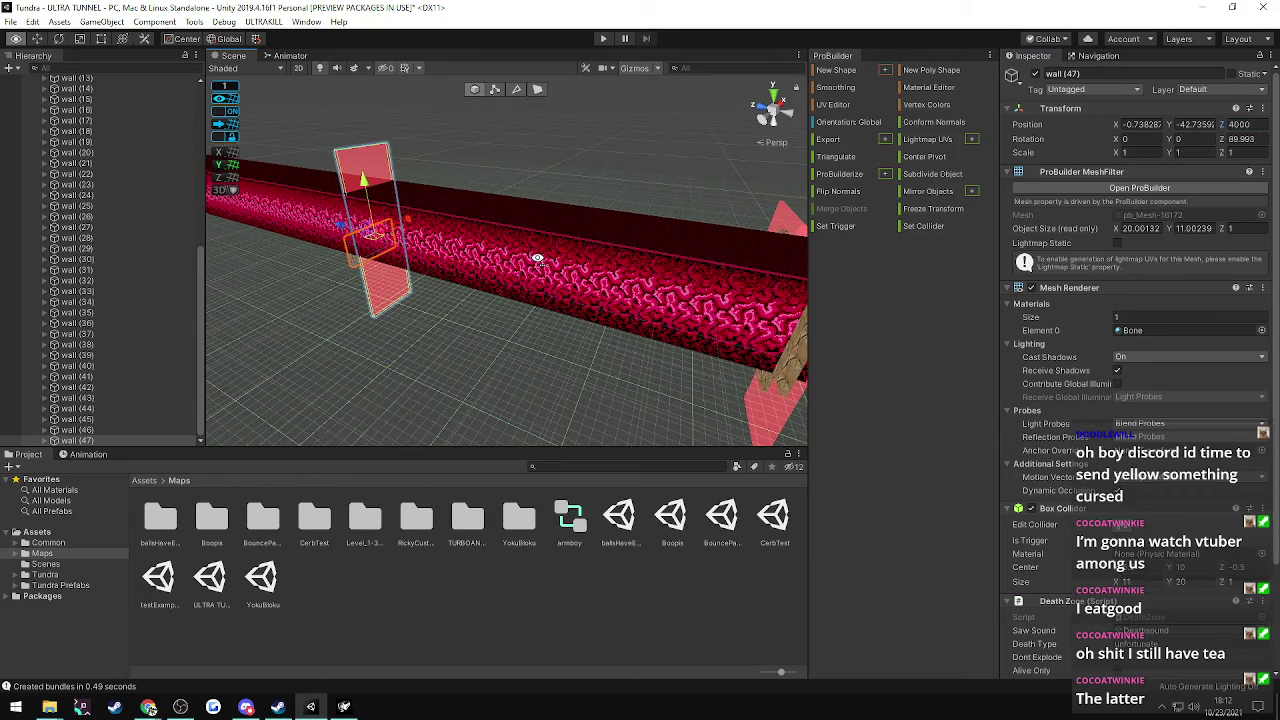
right_click_drag(536, 260, 612, 259)
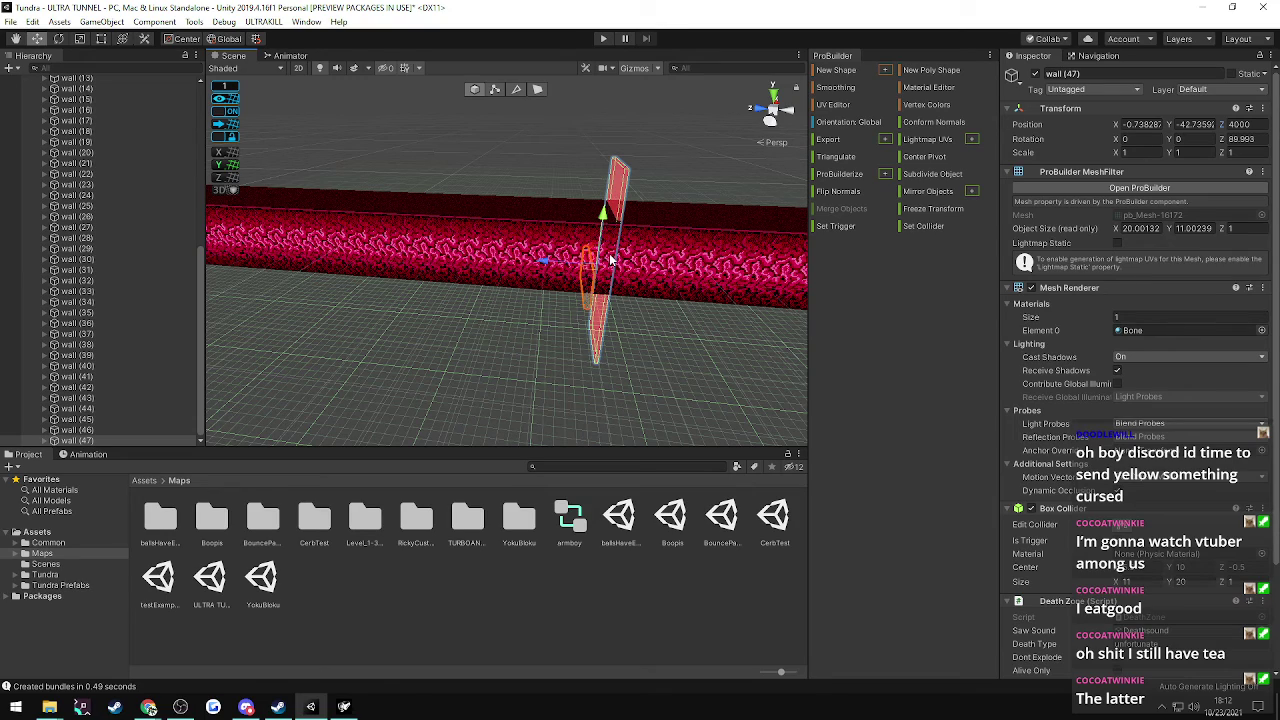
- Duplicate wall (47) and set the copy's Z position to 4080
left_click(86, 439)
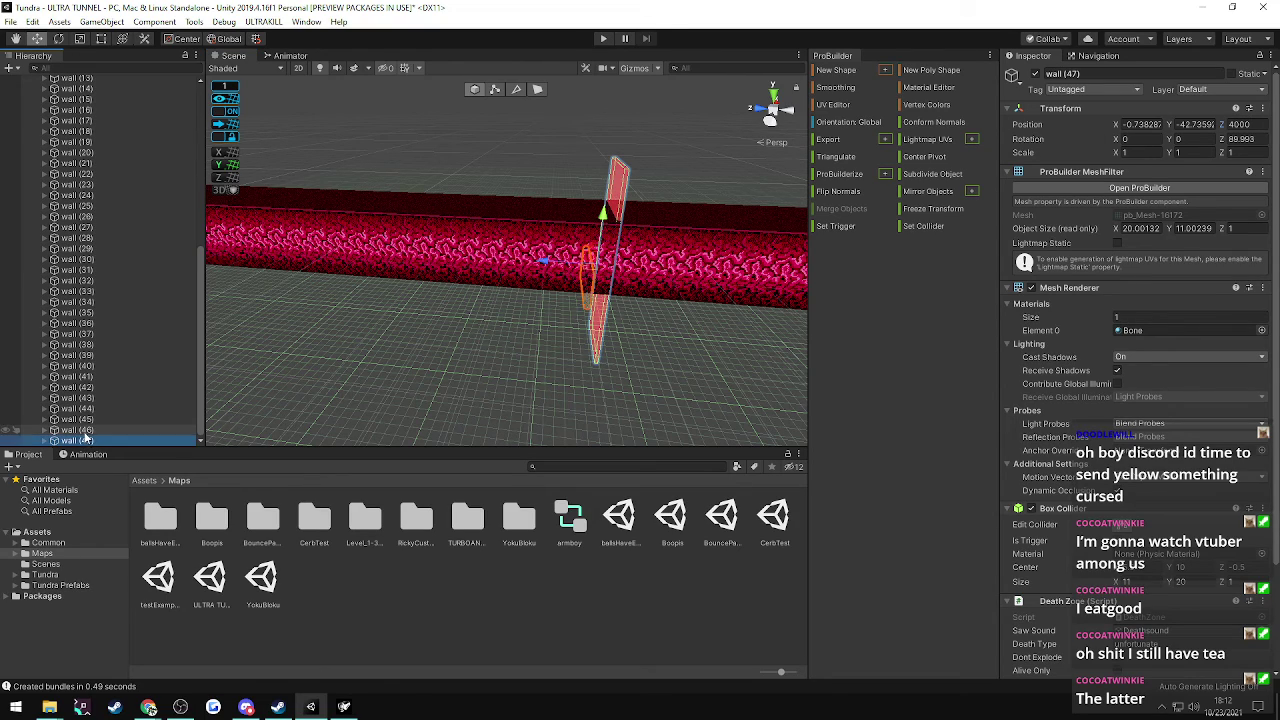
key("ctrl+d")
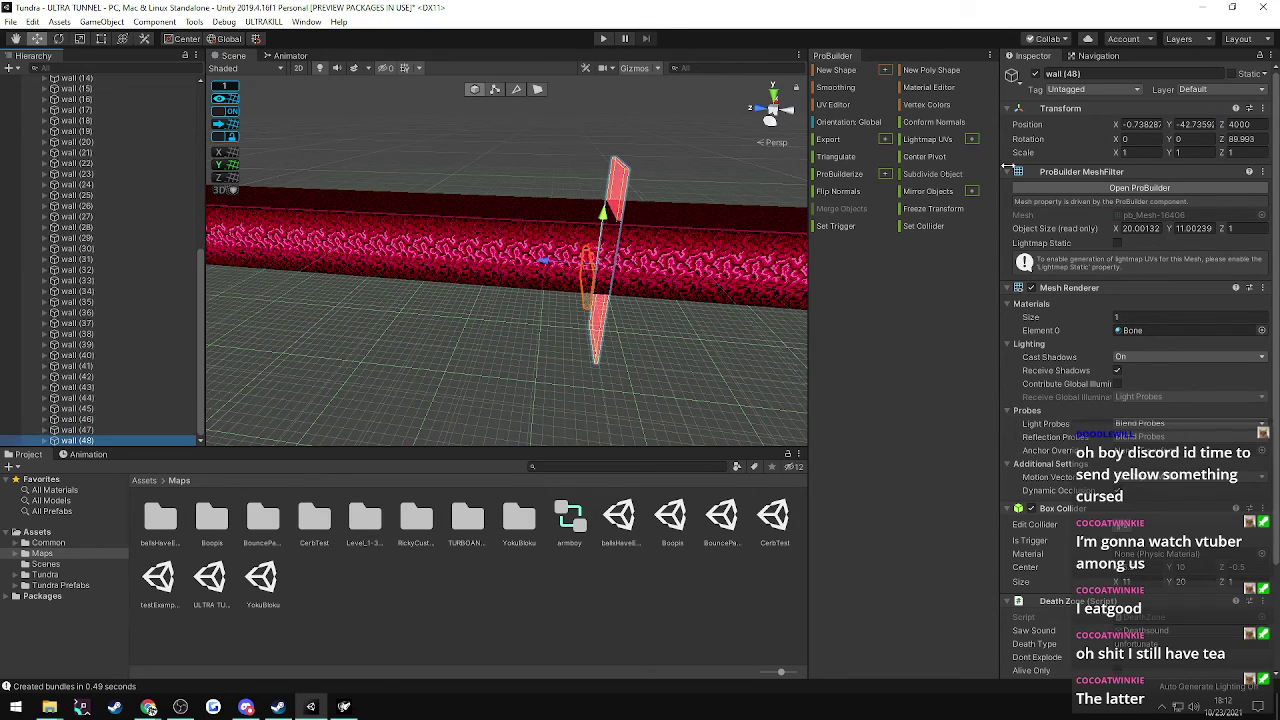
left_click(1240, 124)
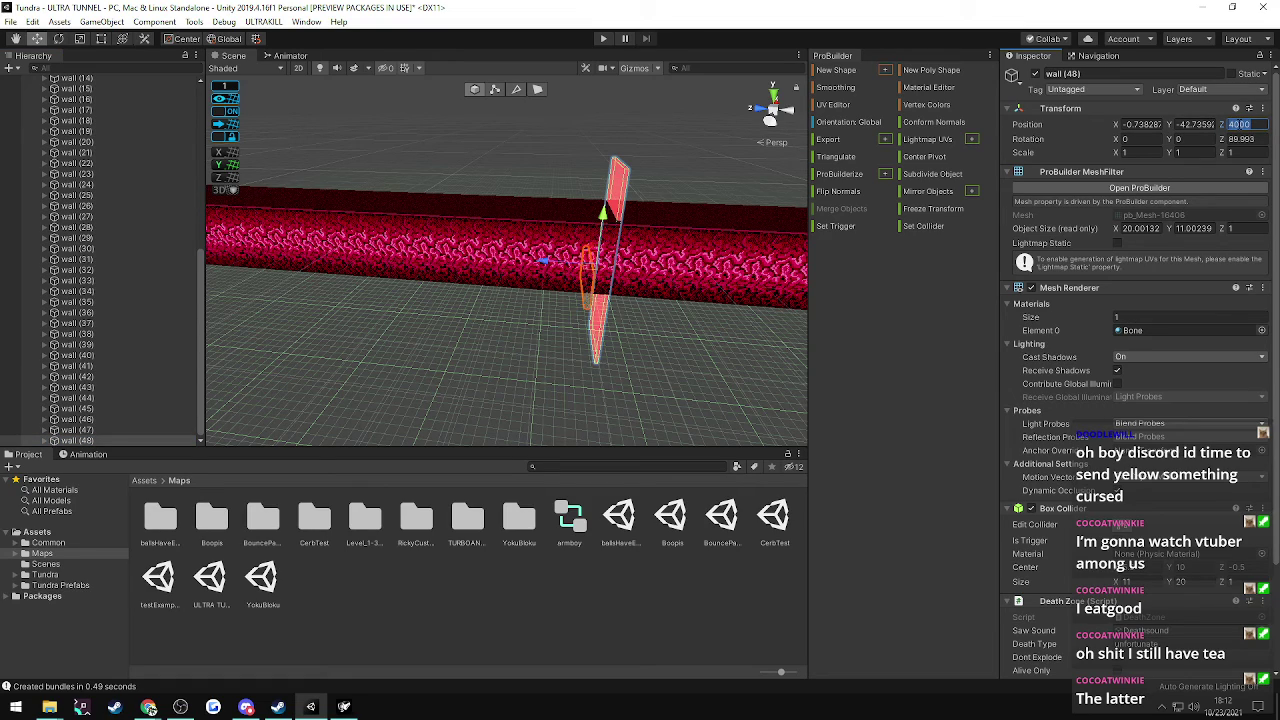
type("4080")
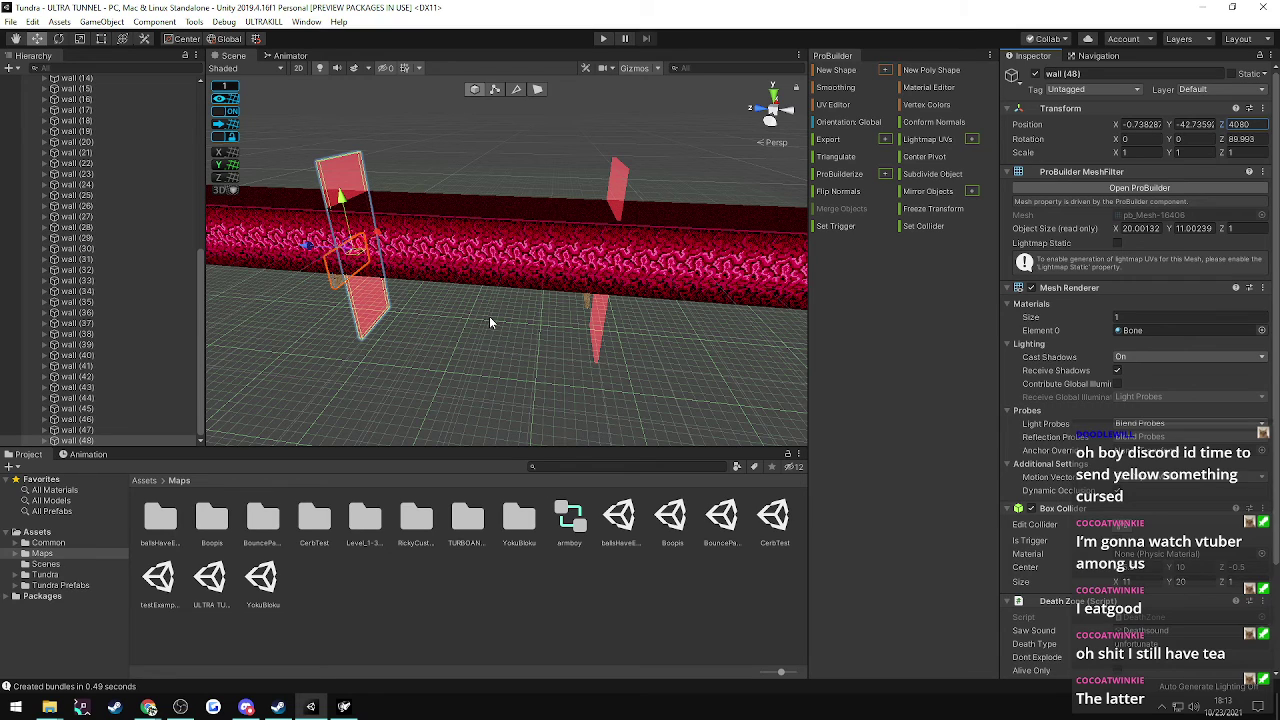
left_click(246, 707)
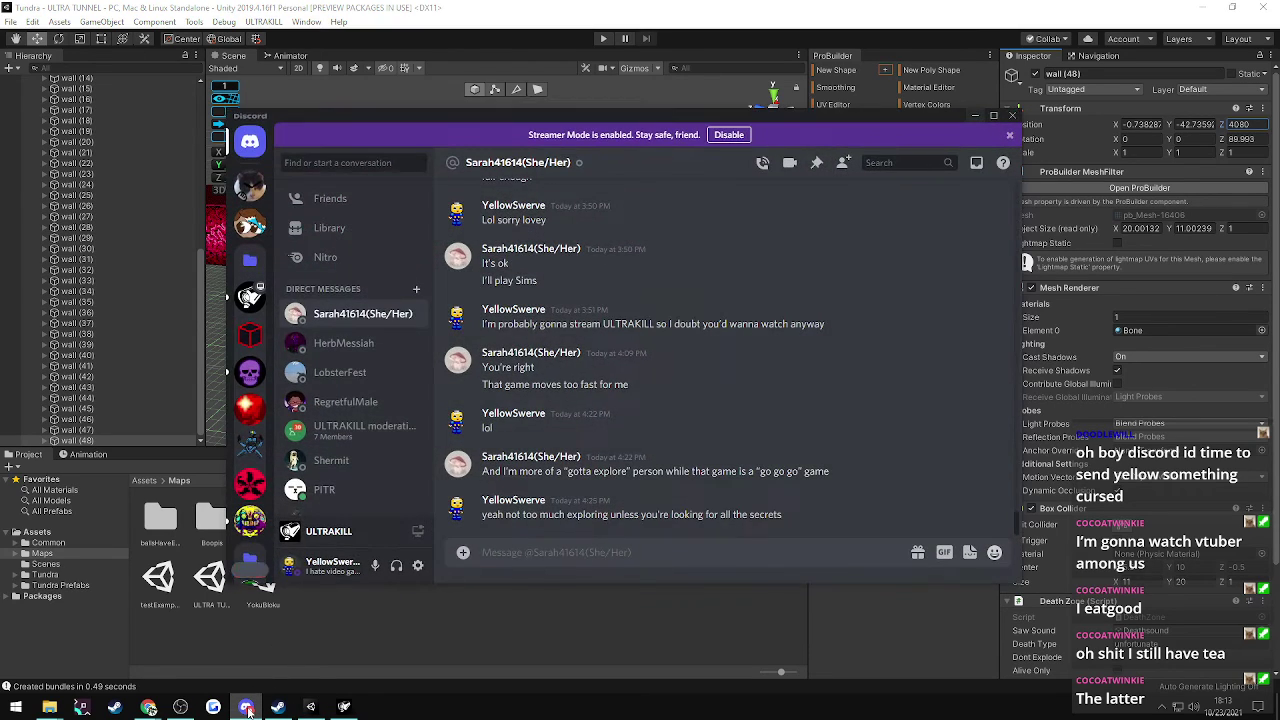
left_click(247, 709)
left_click(246, 707)
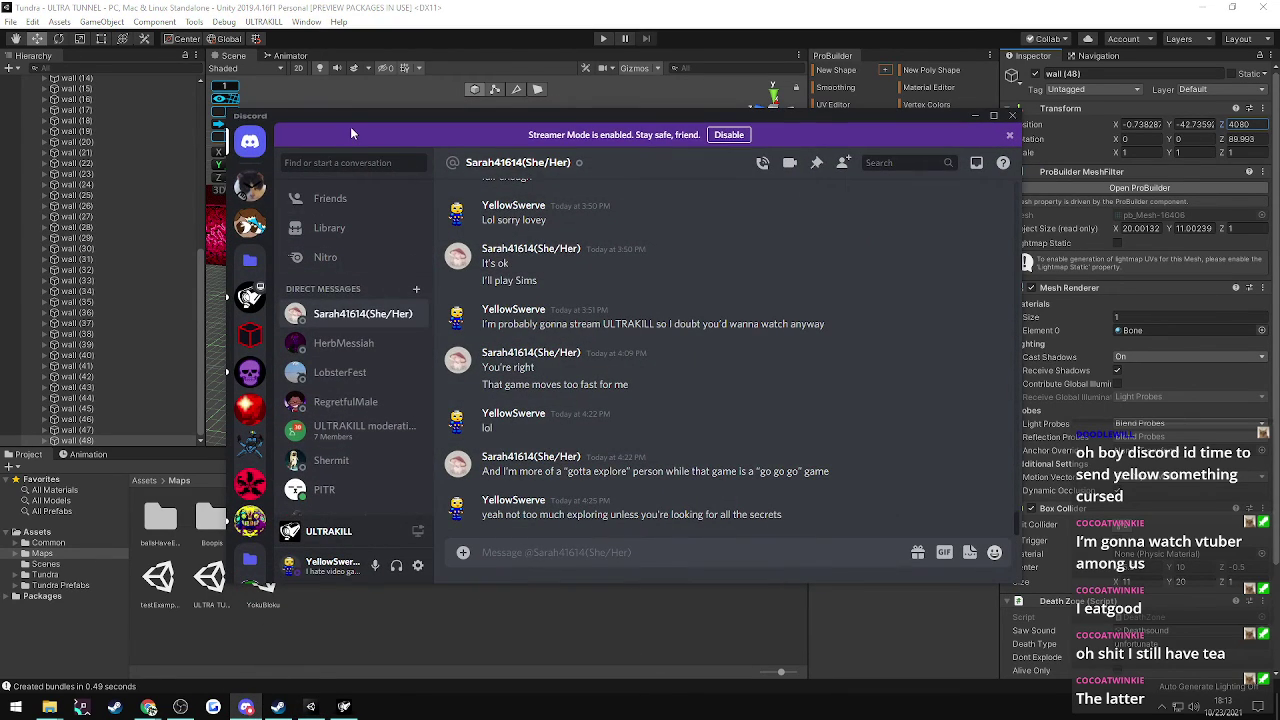
left_click_drag(352, 126, 310, 0)
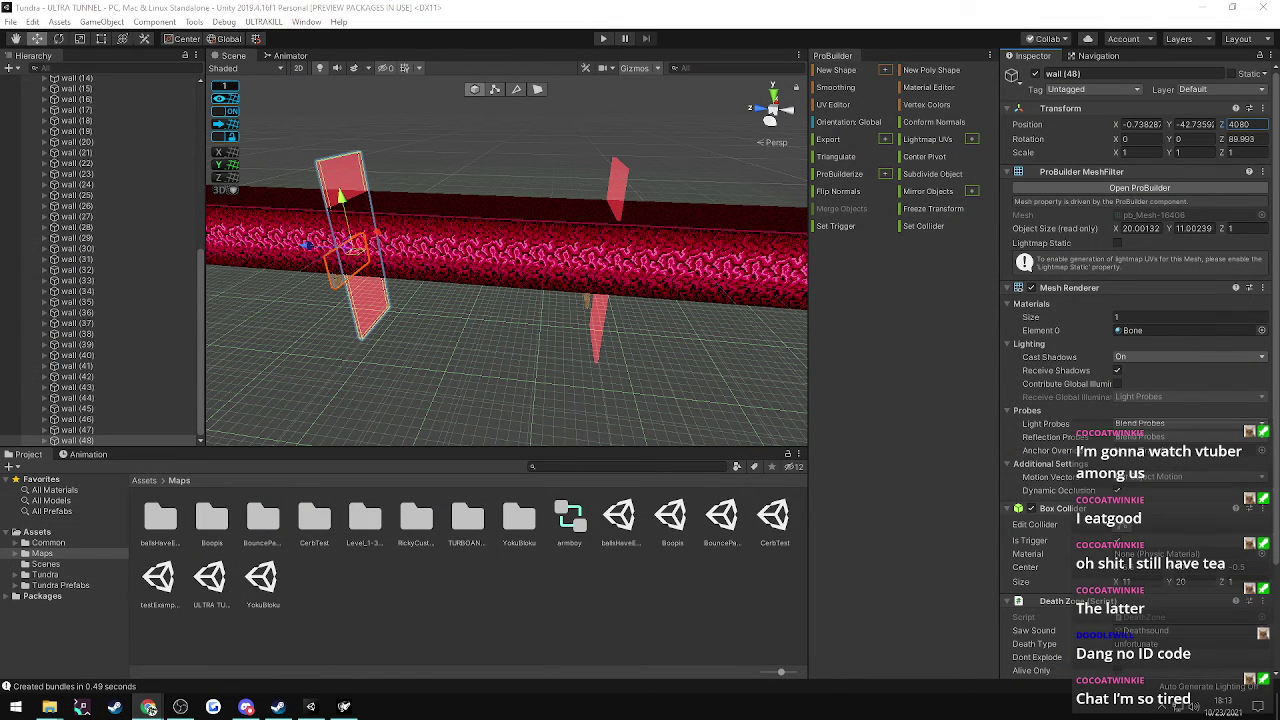
left_click(148, 707)
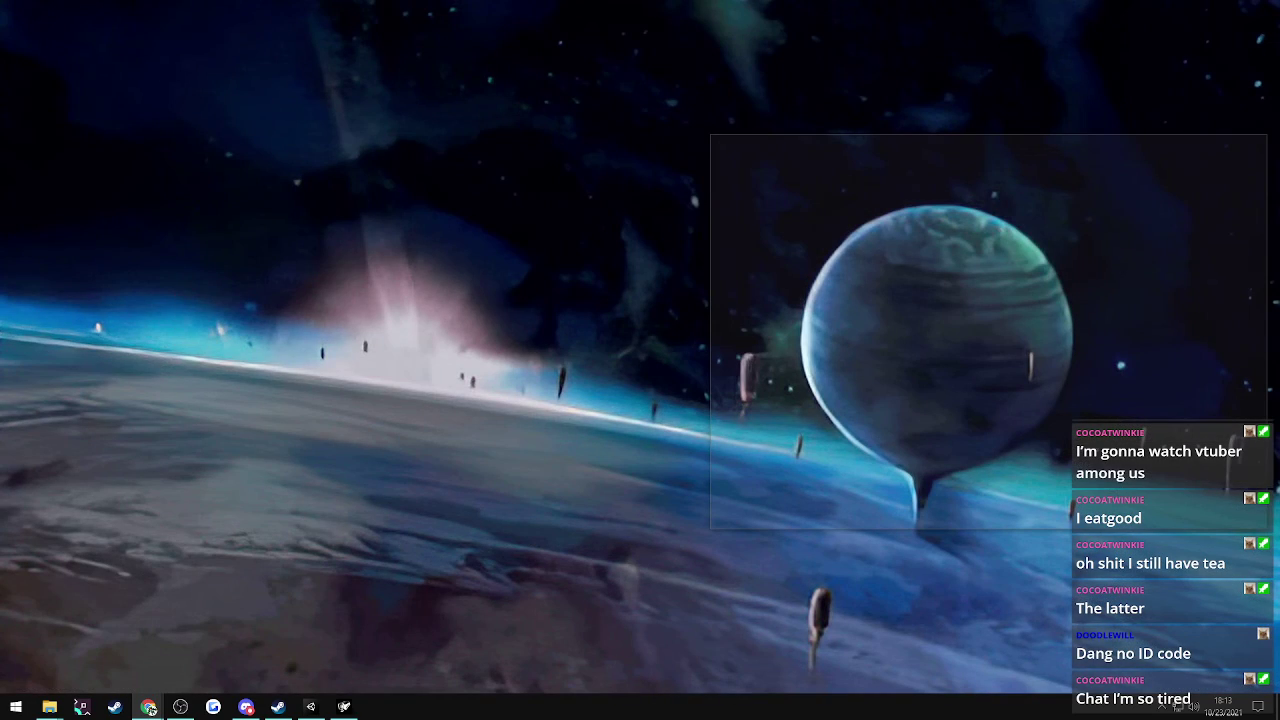
left_click(180, 707)
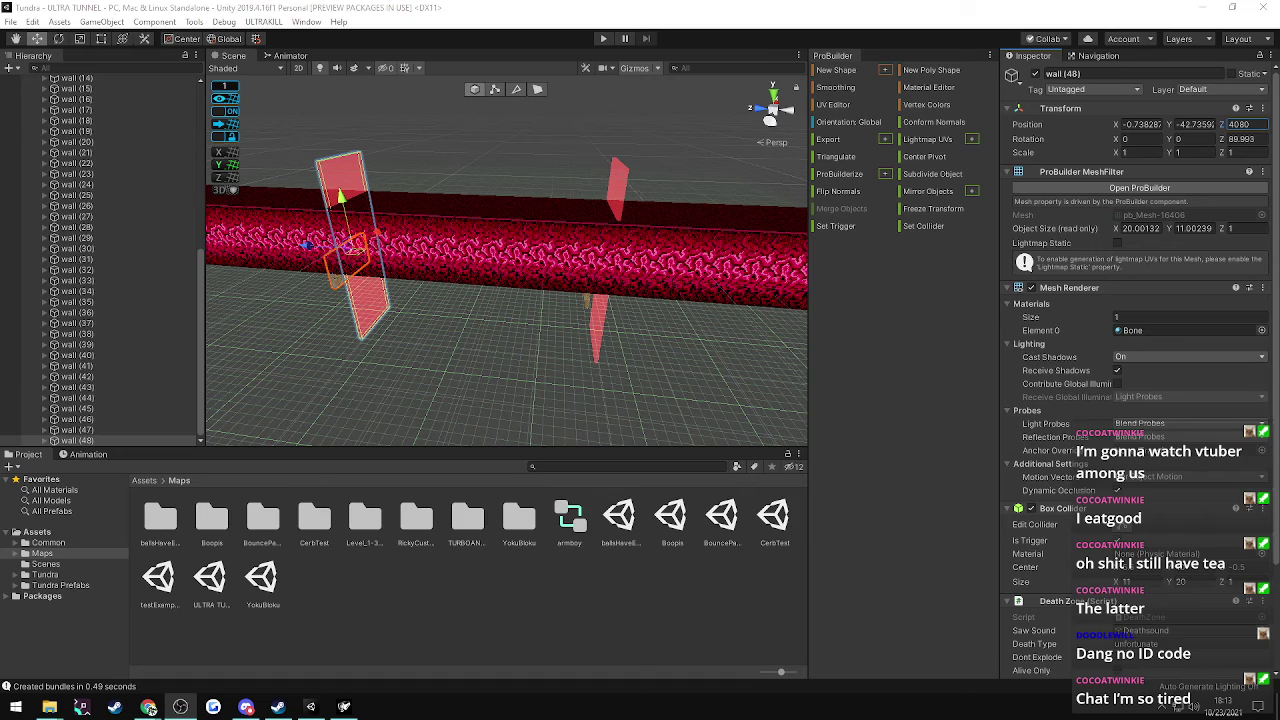
left_click(378, 10)
left_click_drag(414, 138, 330, 188, "alt")
key("w")
right_click_drag(330, 188, 208, 190)
key("w")
left_click_drag(208, 190, 455, 170, "alt")
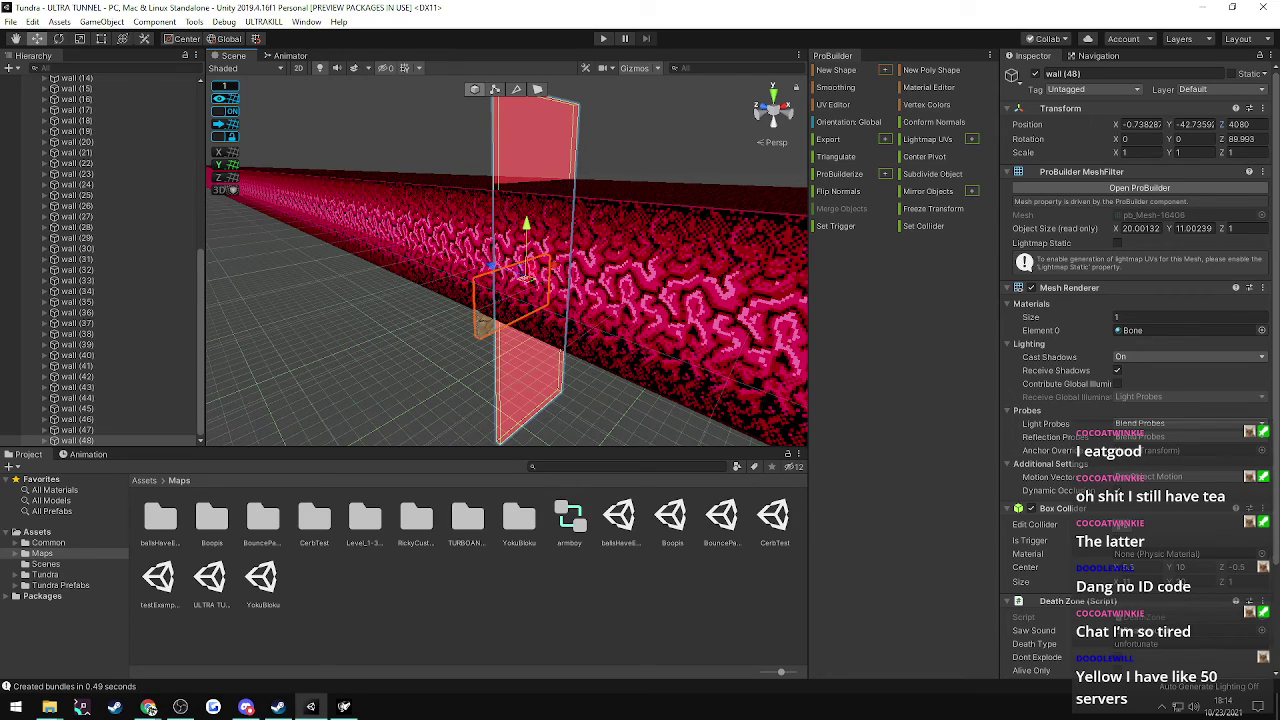
left_click(149, 707)
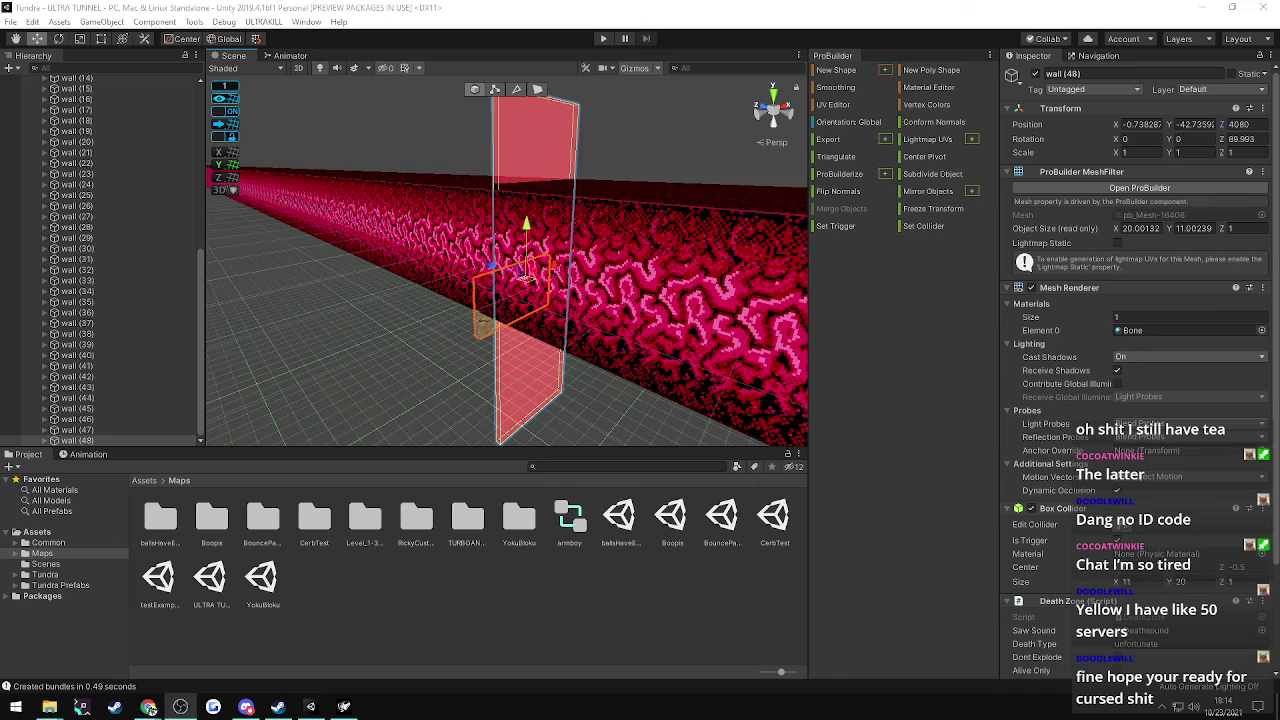
key("super+d")
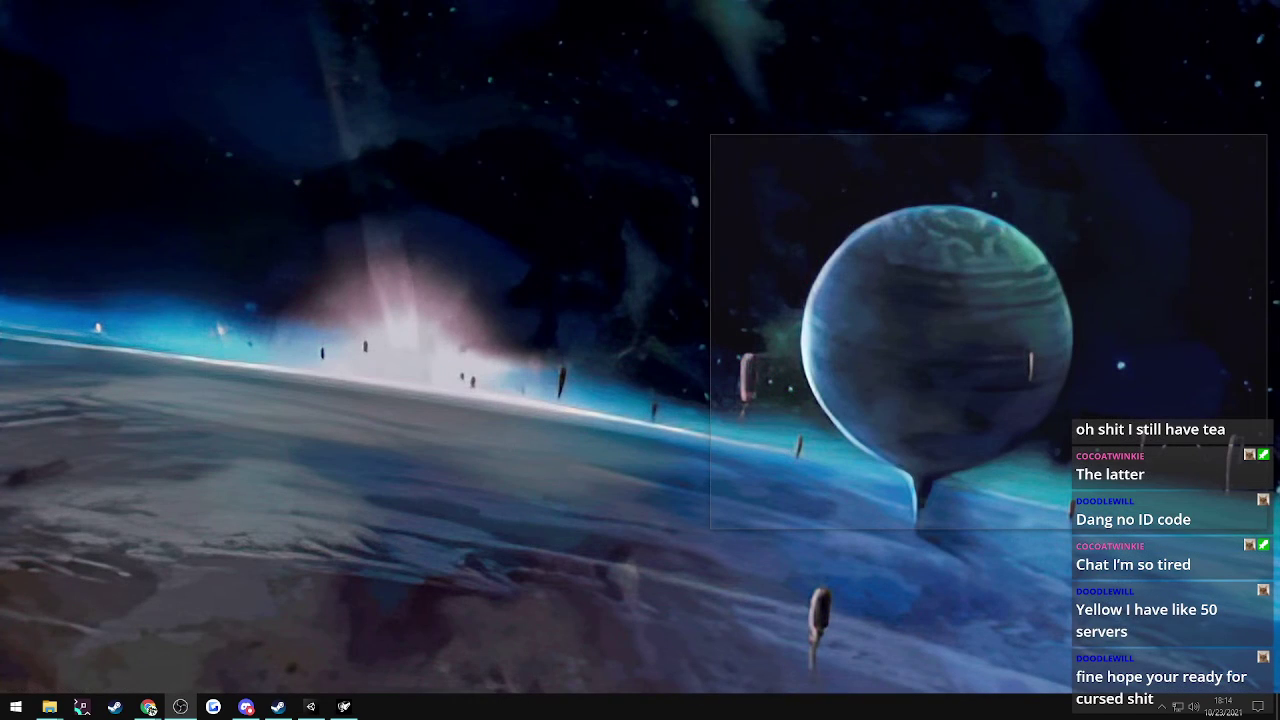
key("super+d")
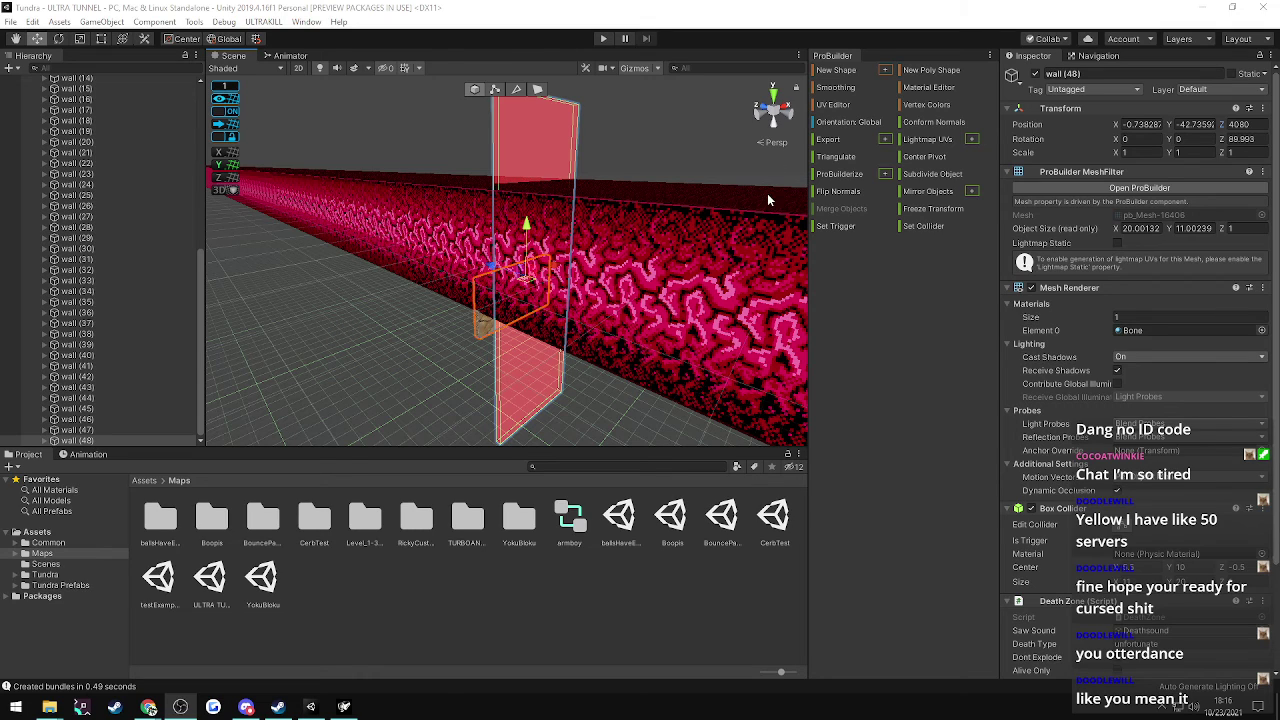
right_click_drag(431, 247, 600, 250)
right_click_drag(822, 246, 678, 252)
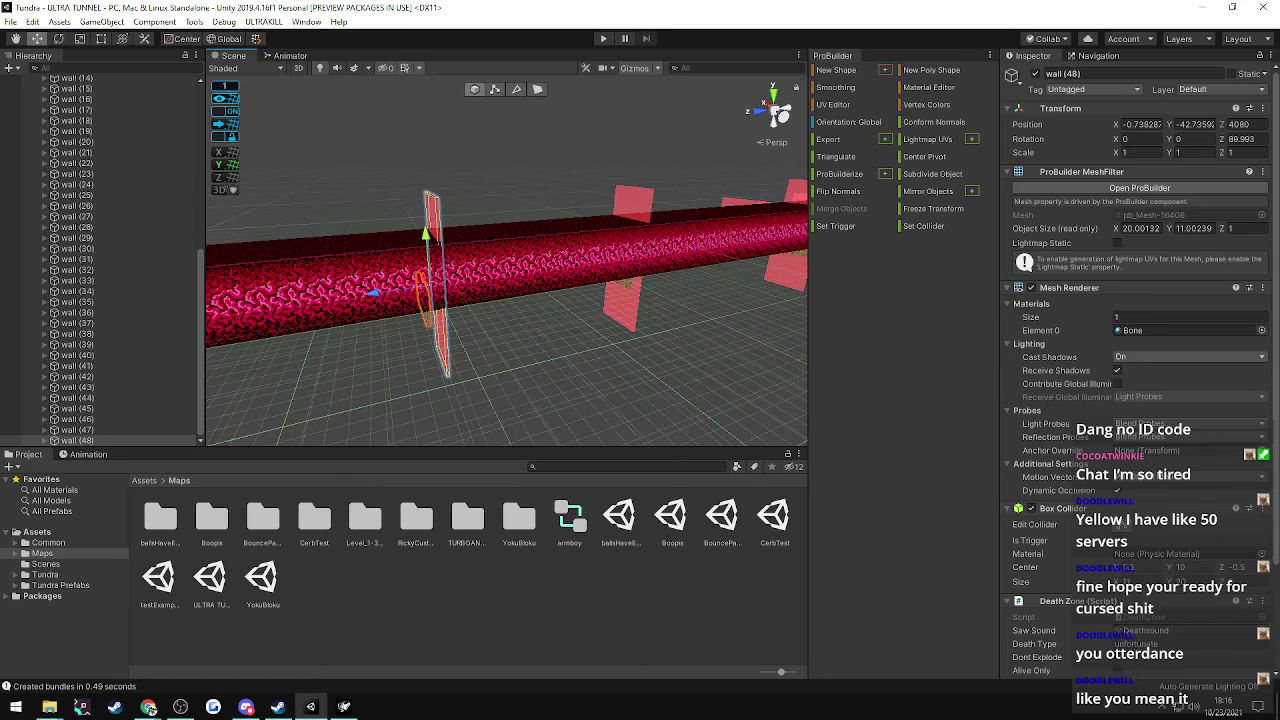
left_click(148, 707)
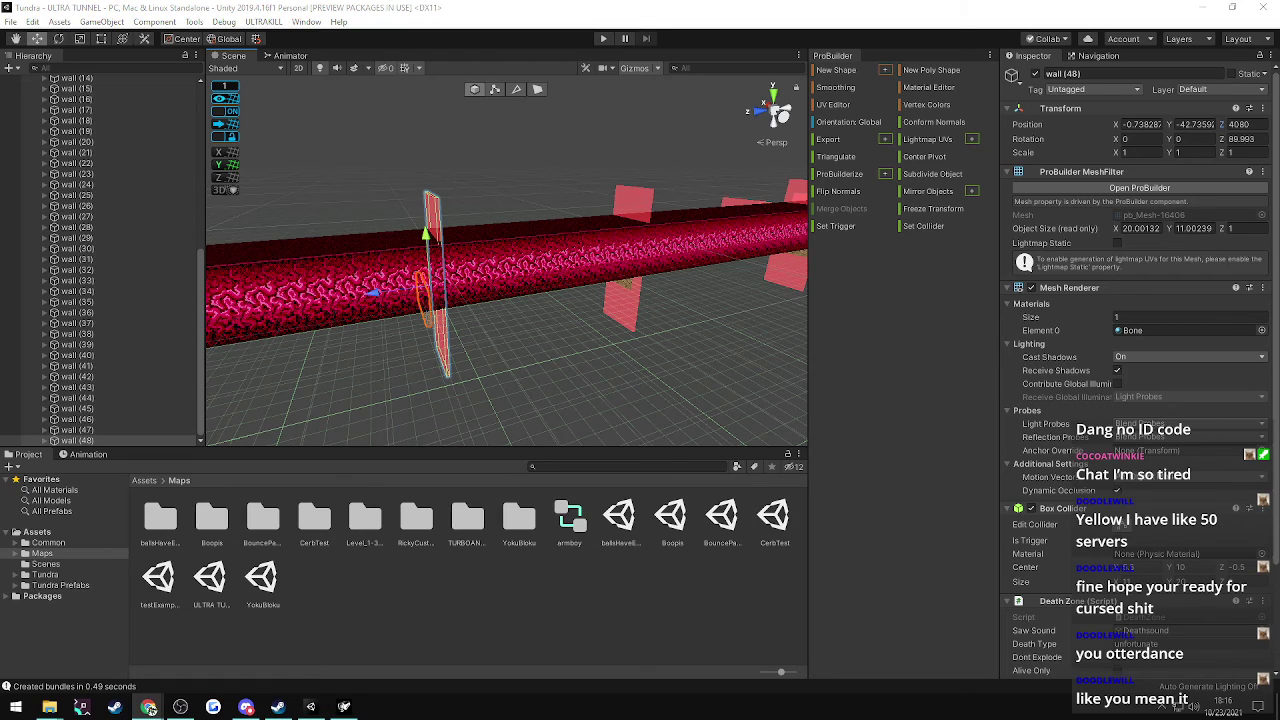
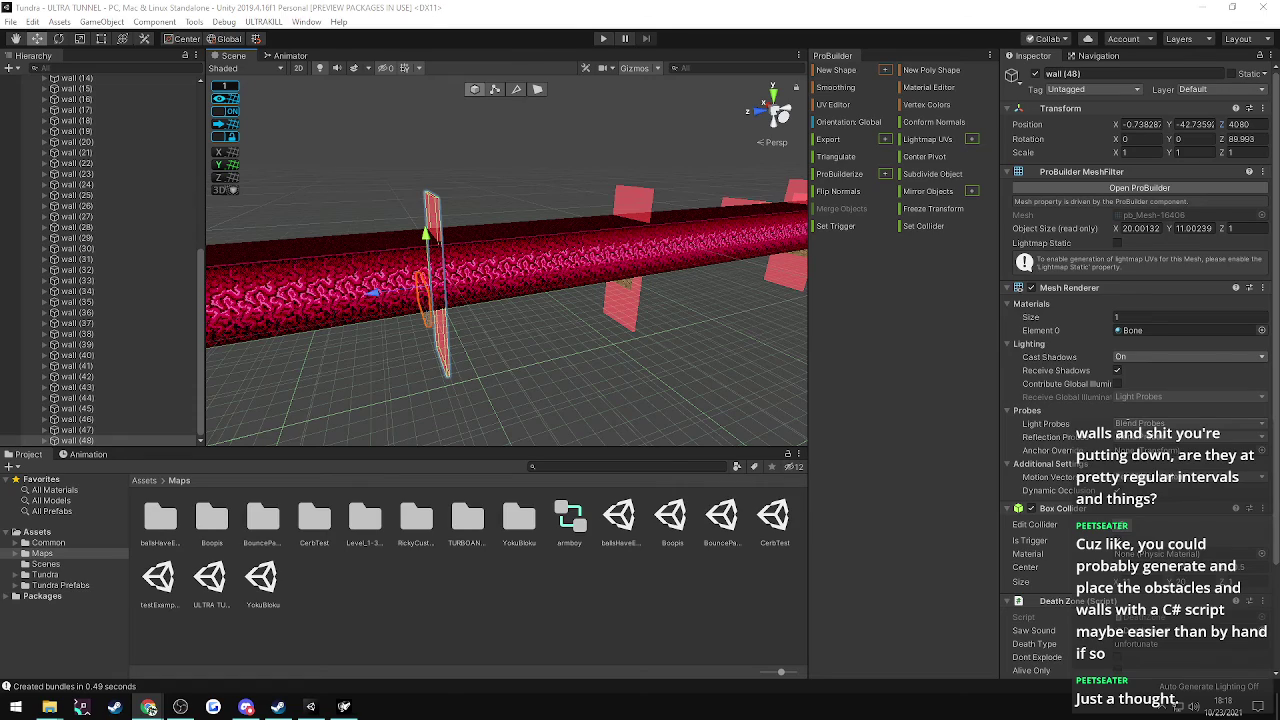
- Switch to the ULTRAKILL game and load the ULTRA TUNNEL custom level on Violent difficulty
key("alt+Tab")
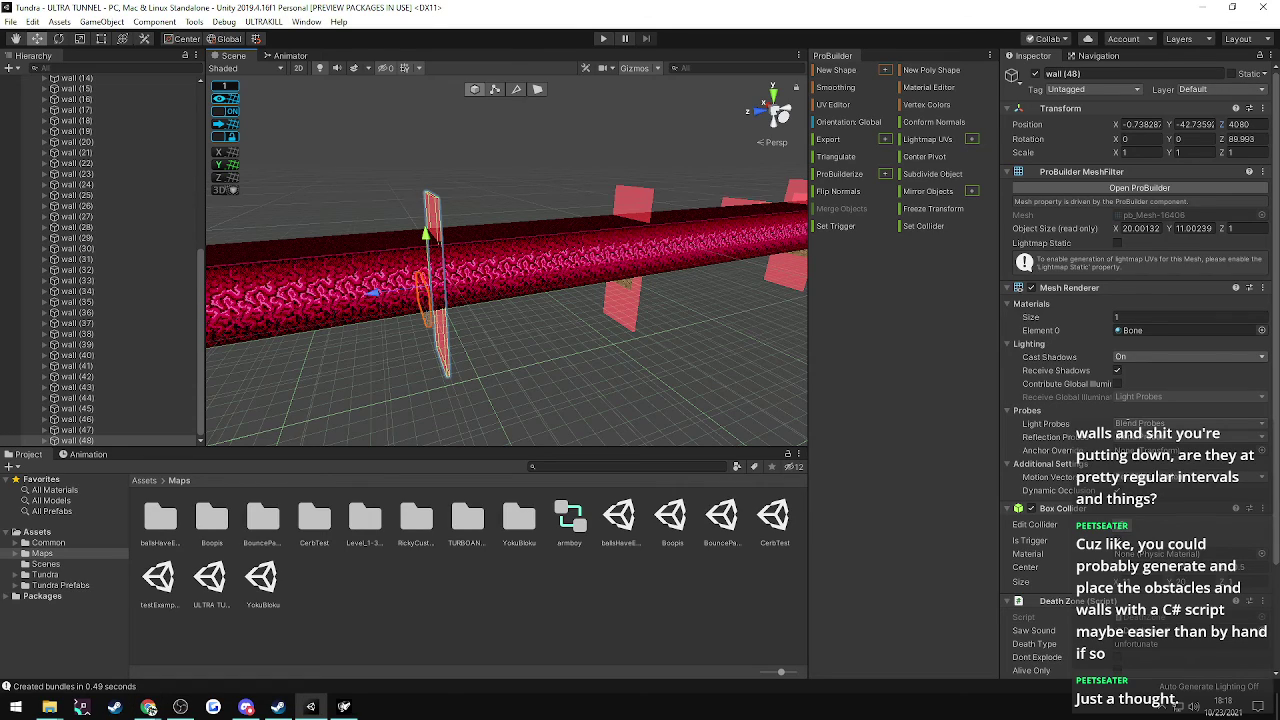
key("alt+Tab")
key("alt+Tab")
key("alt+Tab")
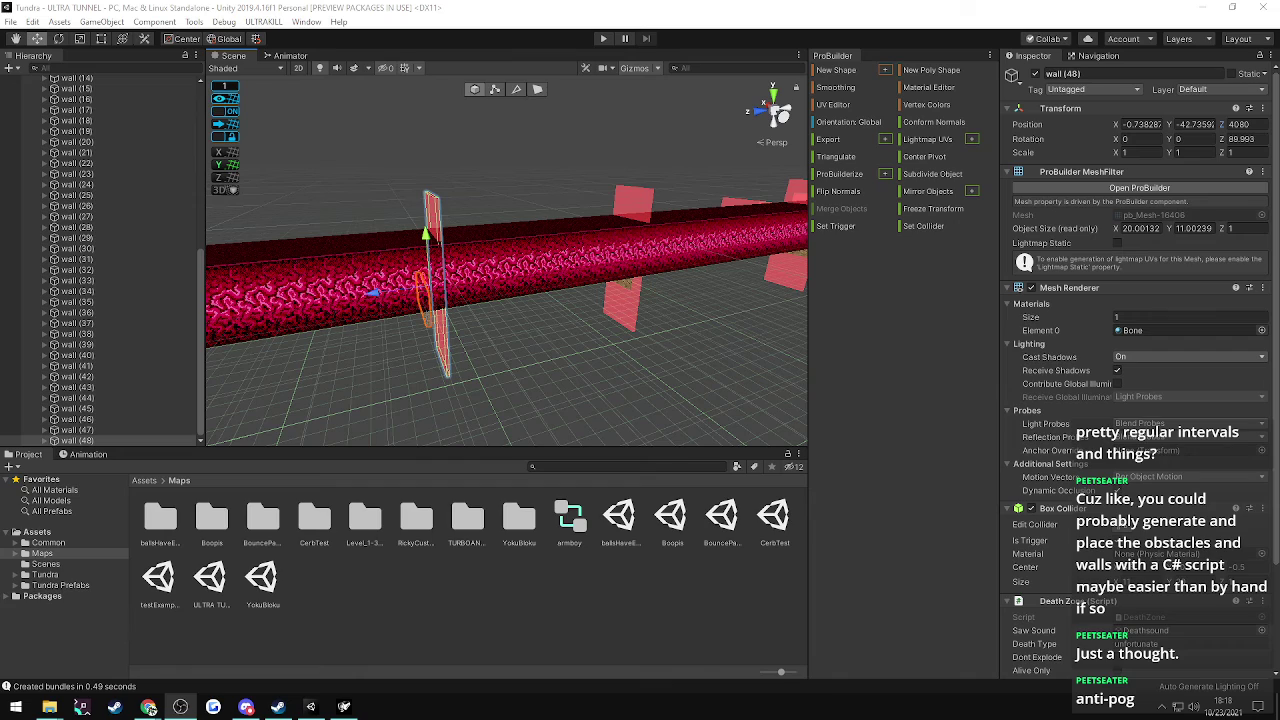
key("alt+Tab")
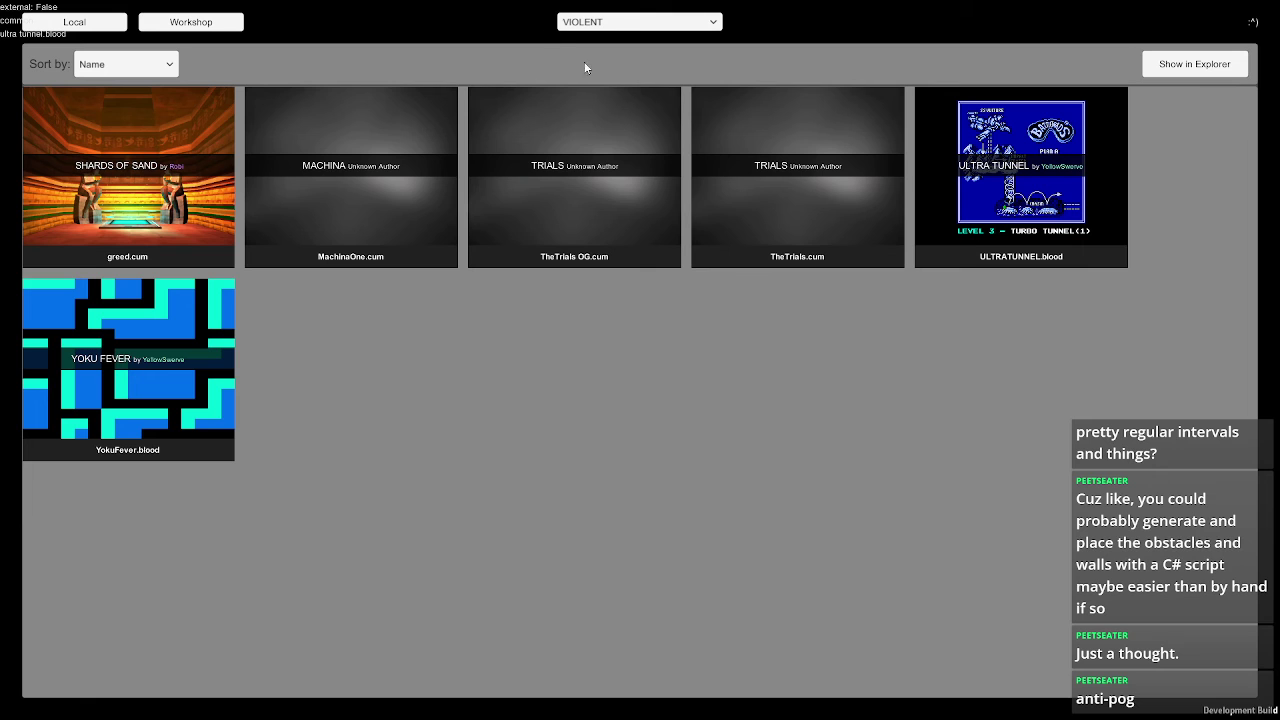
left_click(993, 172)
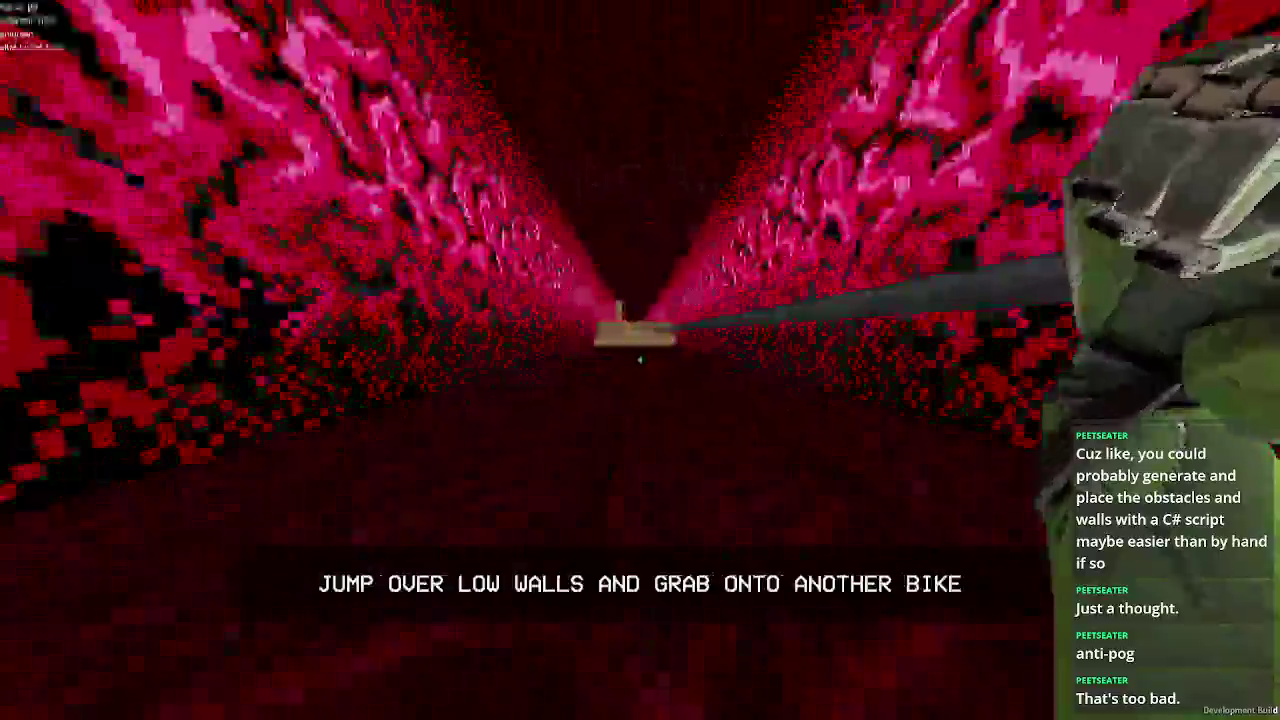
- Playtest repeated runs through the tunnel, jumping the low walls and grabbing onto bikes, and return to the custom level list
key("space")
left_click(640, 360)
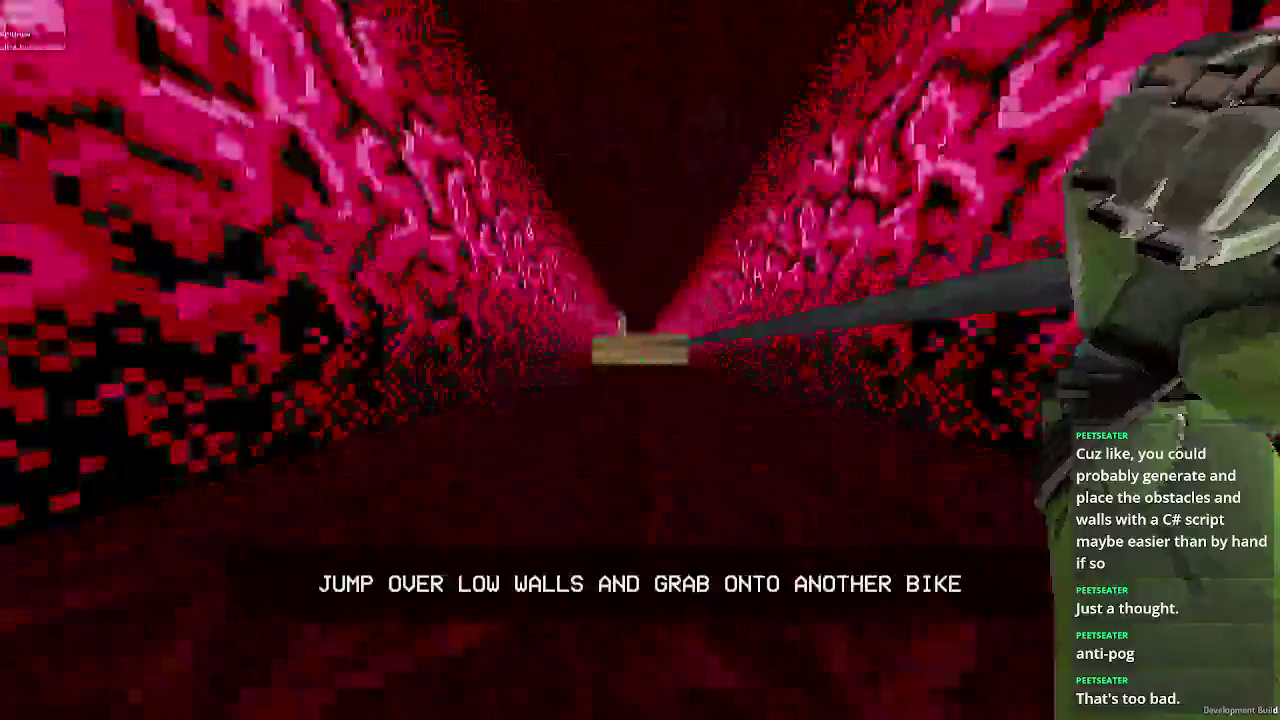
key("space")
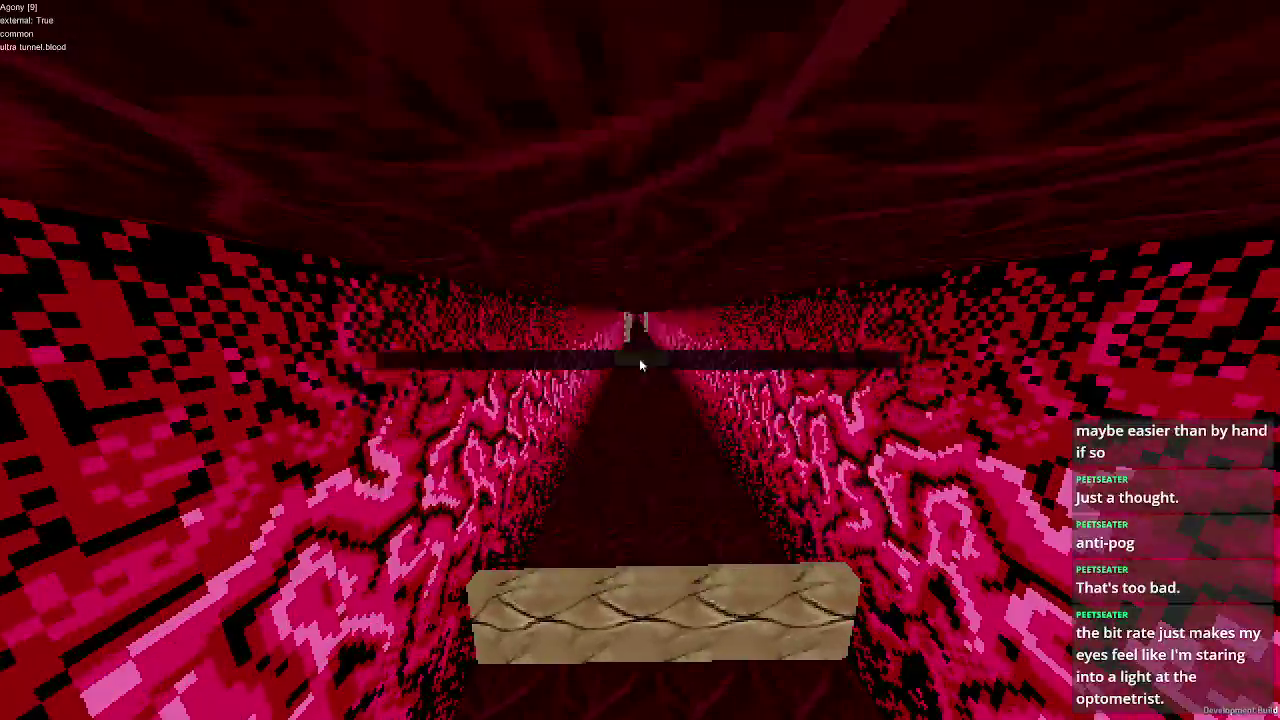
key("Escape")
left_click(639, 390)
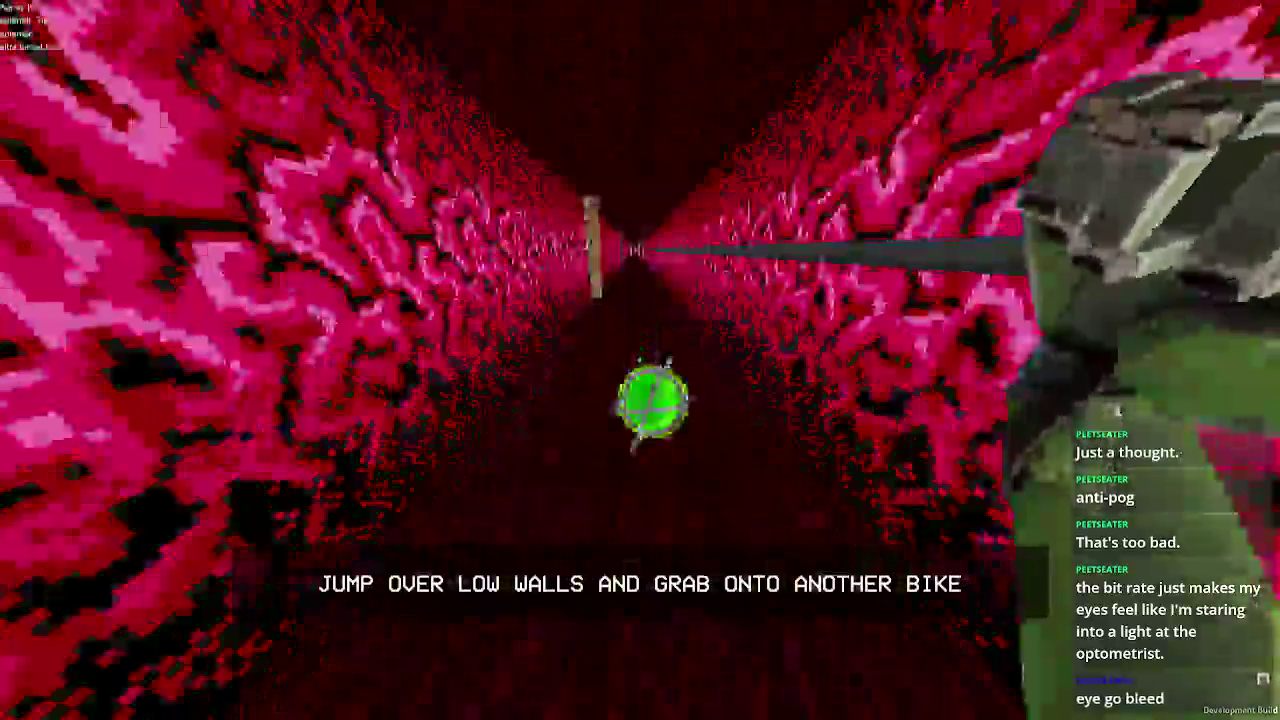
key("space")
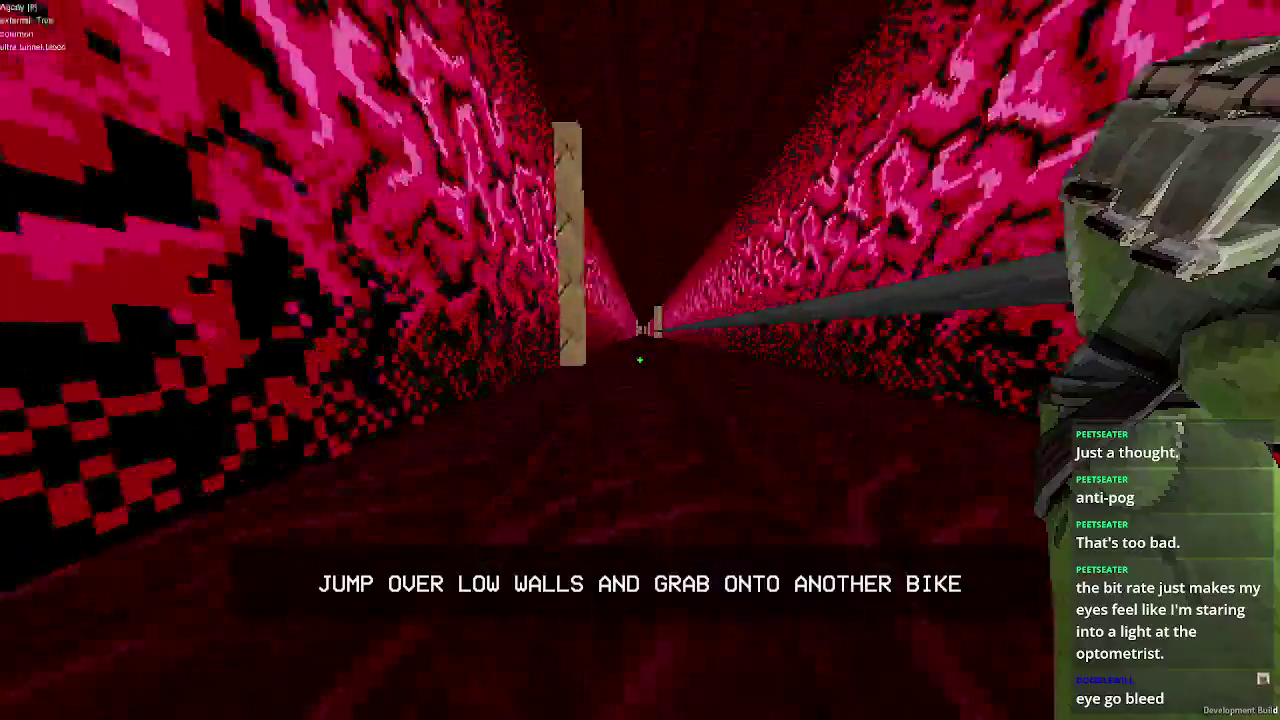
key("Escape")
left_click(642, 338)
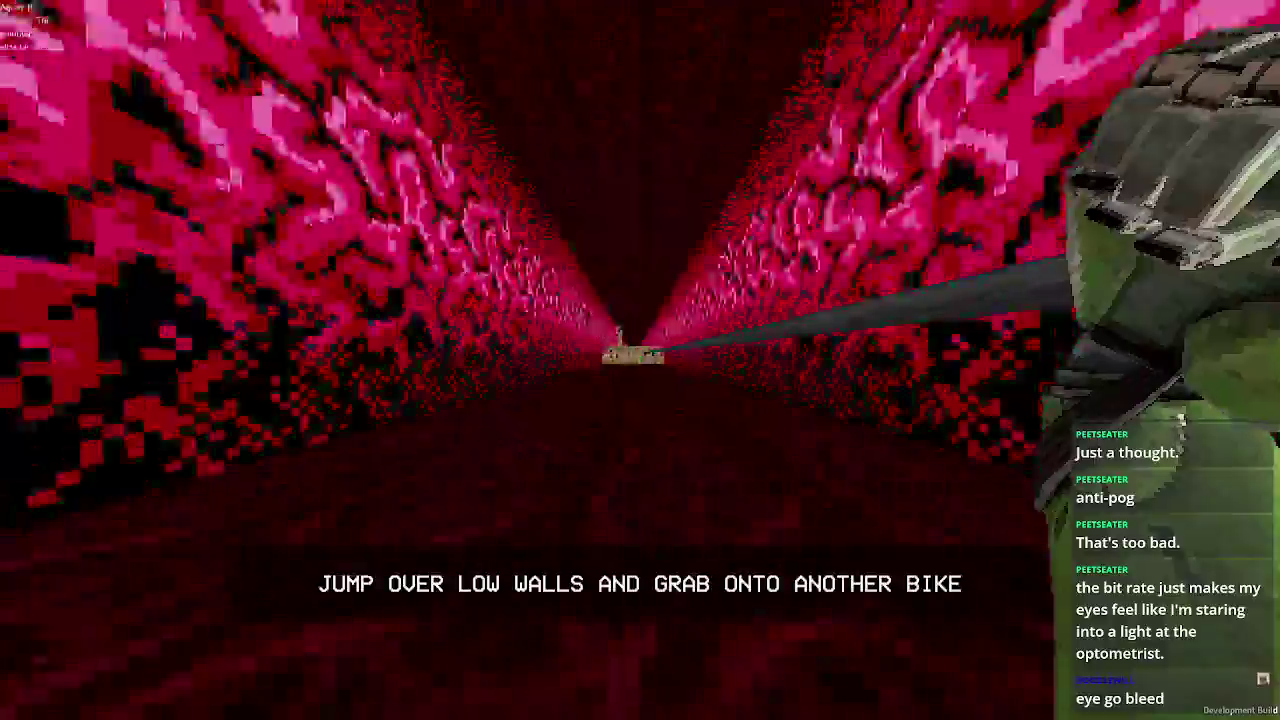
key("space")
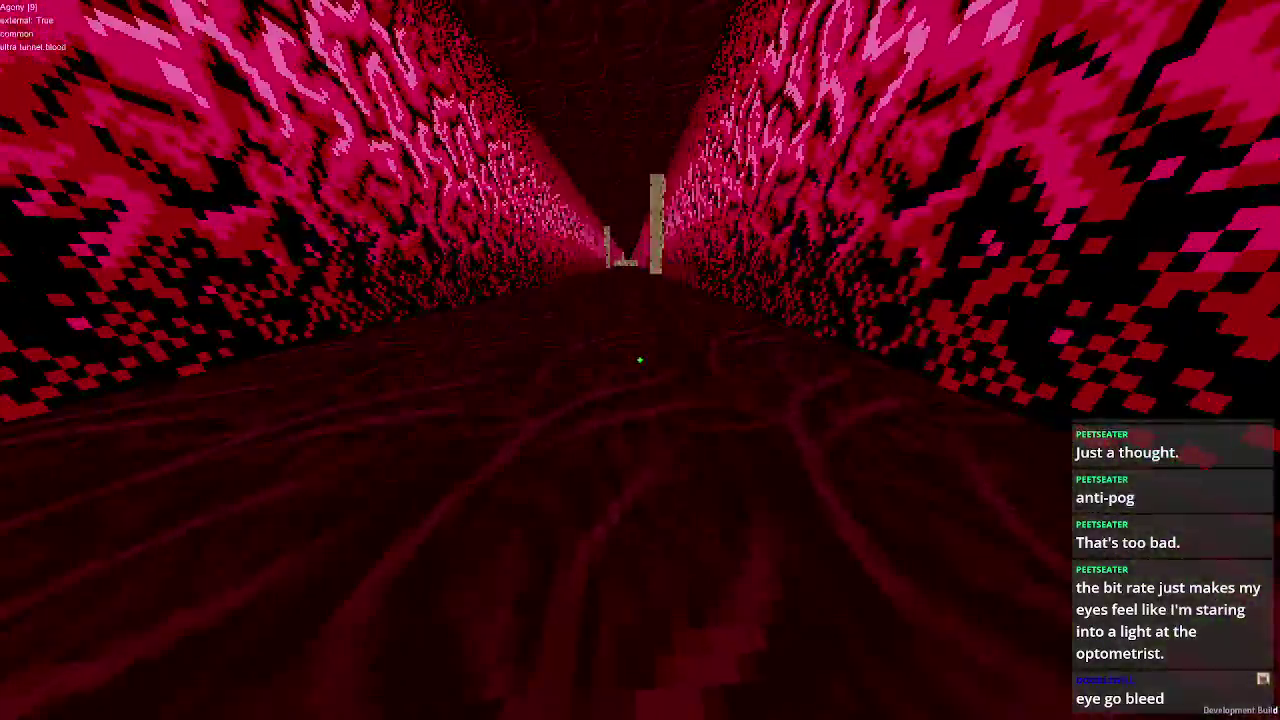
key("Escape")
left_click(641, 511)
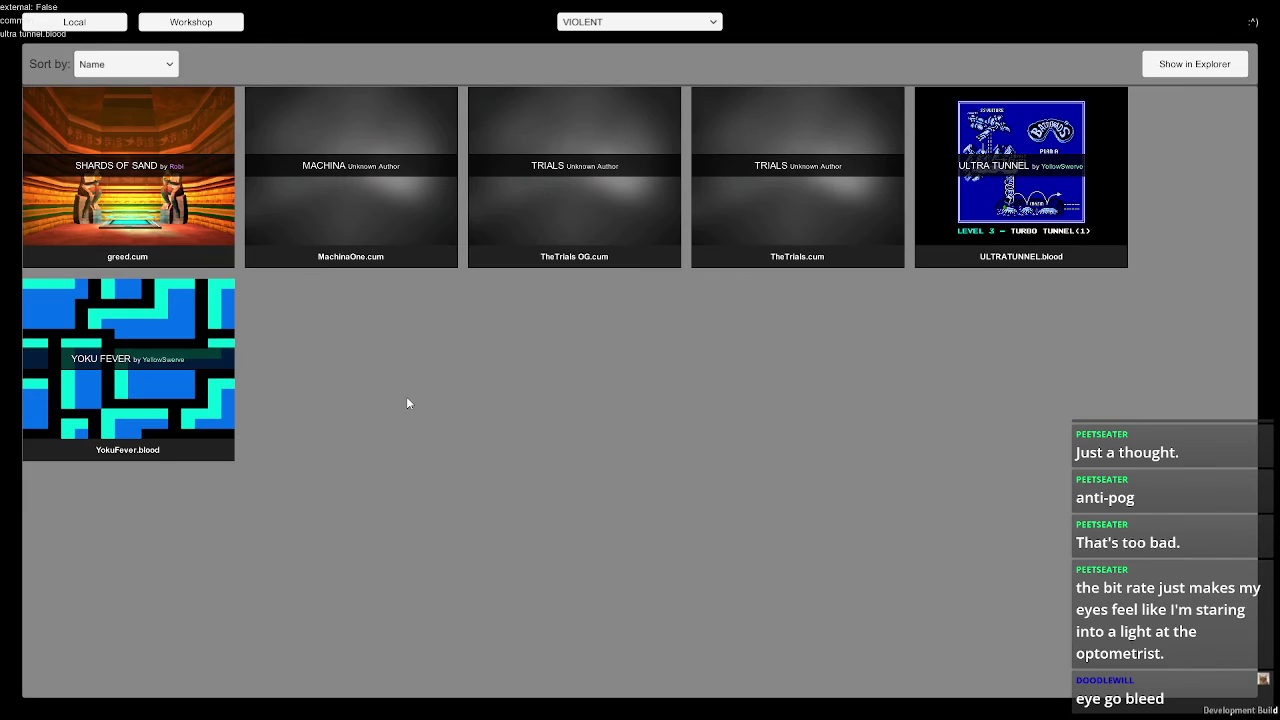
- Switch back to the Unity editor and lower walls (46), (47) and (48) together to a Y position of about -44.736
key("alt+Tab")
left_click(374, 214)
right_click_drag(520, 272, 567, 238)
left_click_drag(567, 240, 381, 262, "alt")
left_click(554, 262)
left_click(469, 246)
left_click(380, 268)
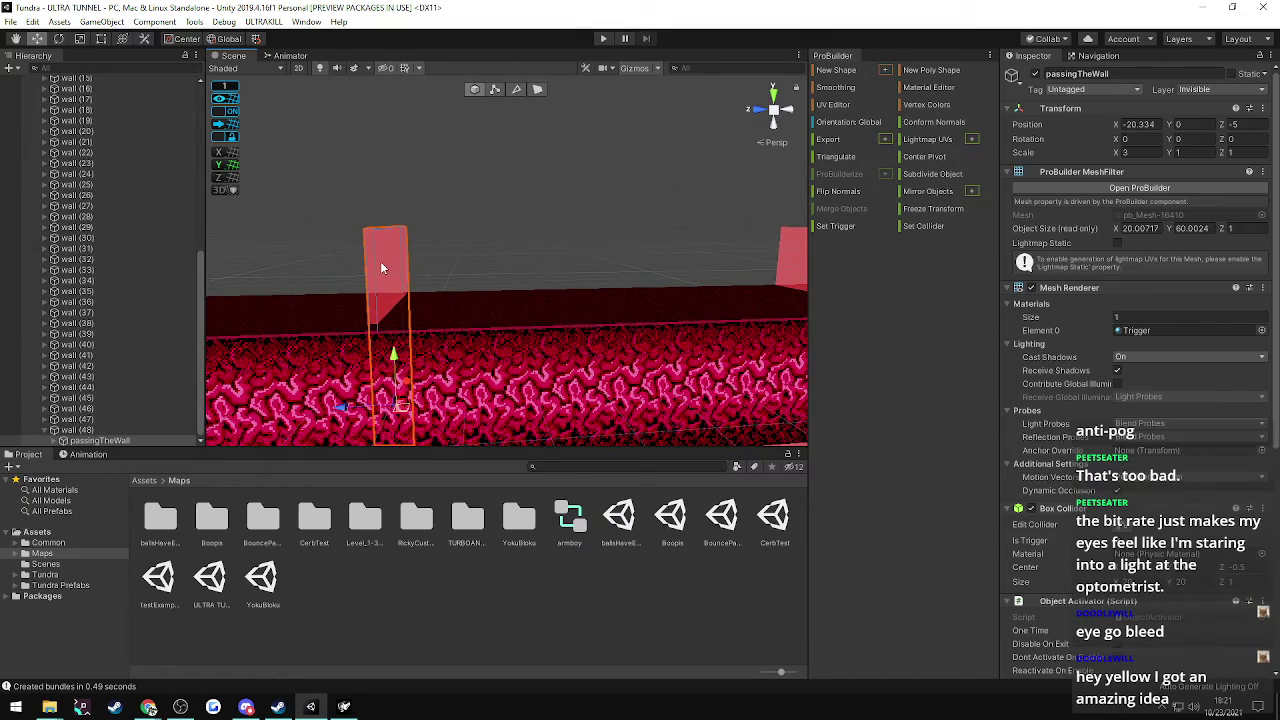
right_click_drag(270, 420, 182, 411)
left_click(80, 429)
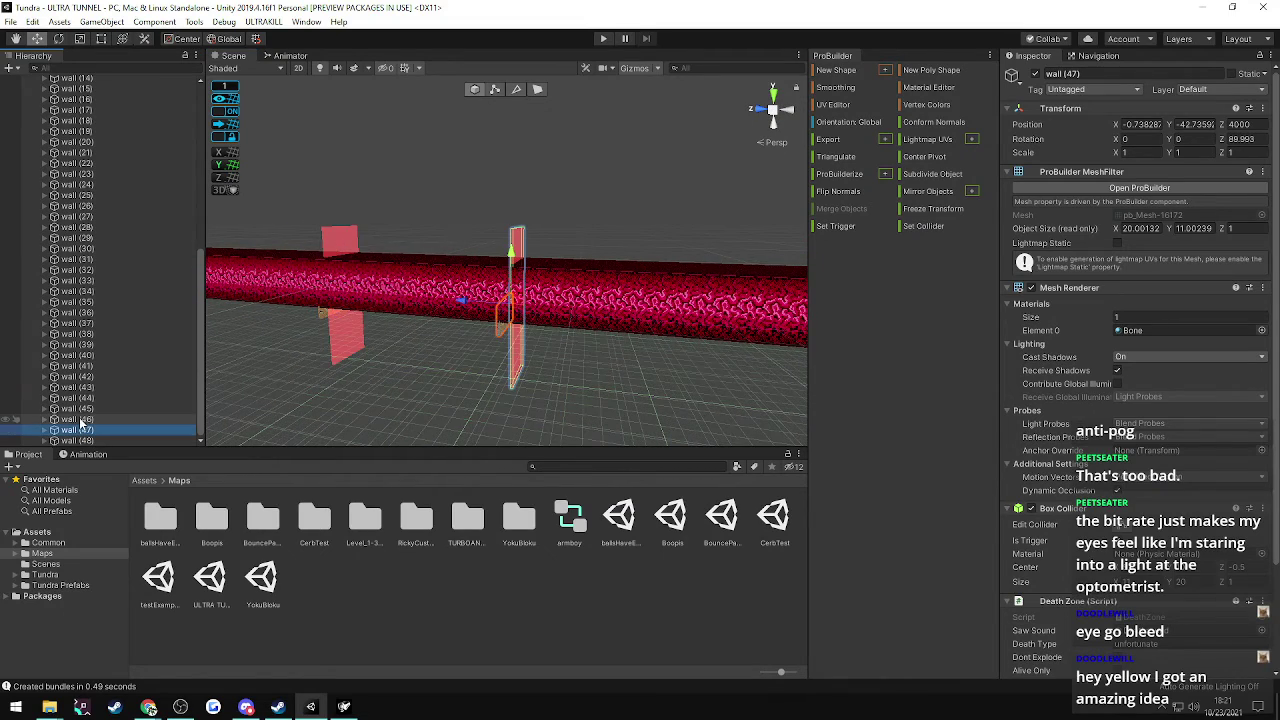
left_click(76, 441)
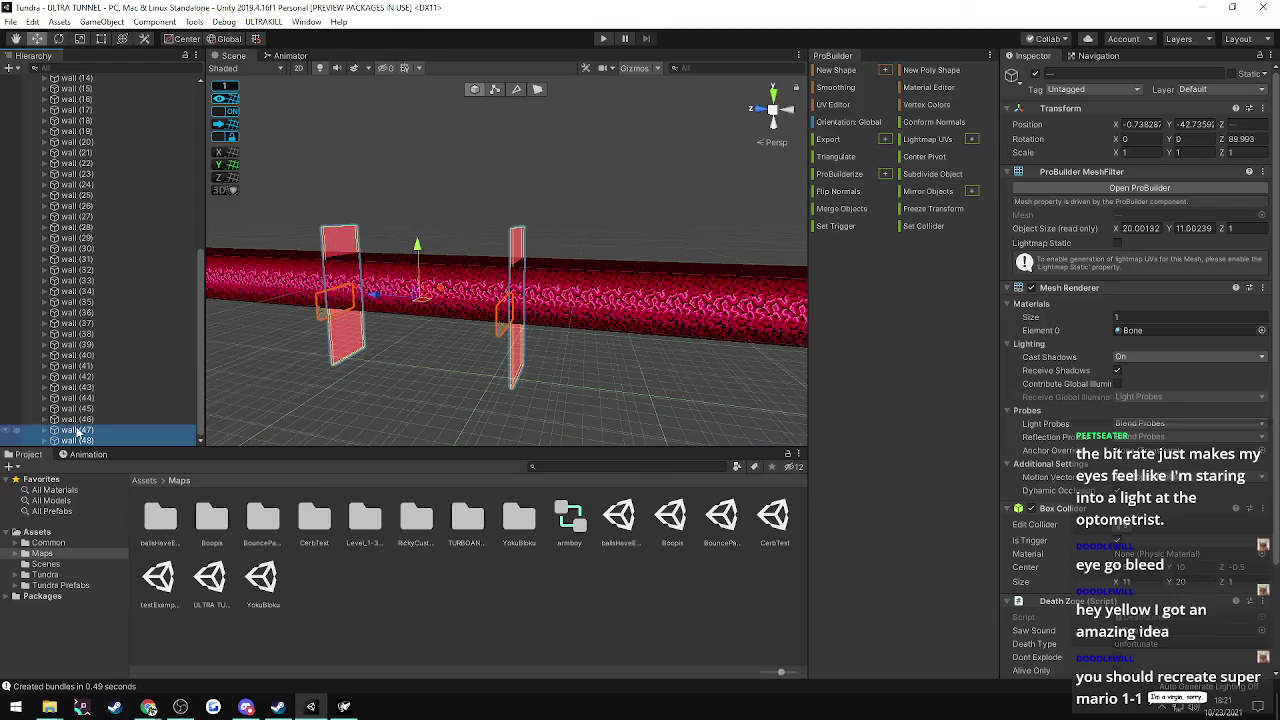
right_click_drag(419, 360, 565, 275)
key("w")
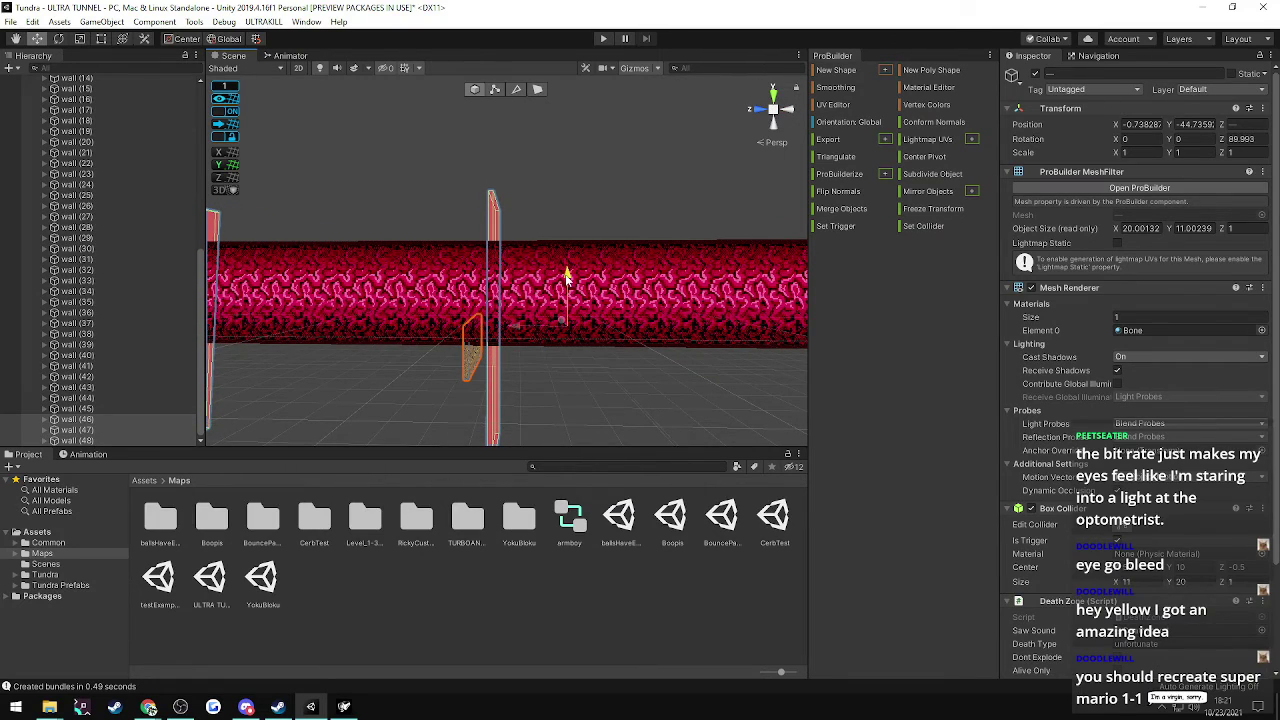
- Lower the low walls (29) and (30) together to a Y position of about -44.736
right_click_drag(566, 277, 590, 331)
left_click(571, 260)
key("f")
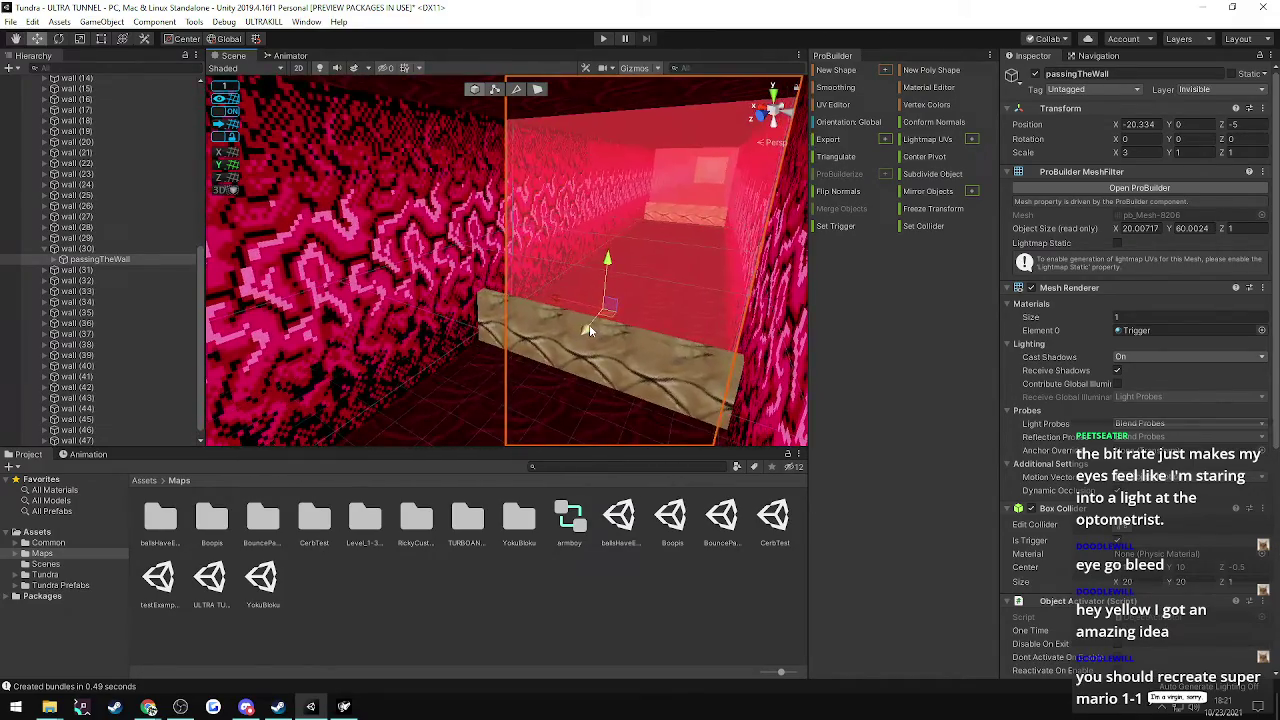
left_click(41, 250)
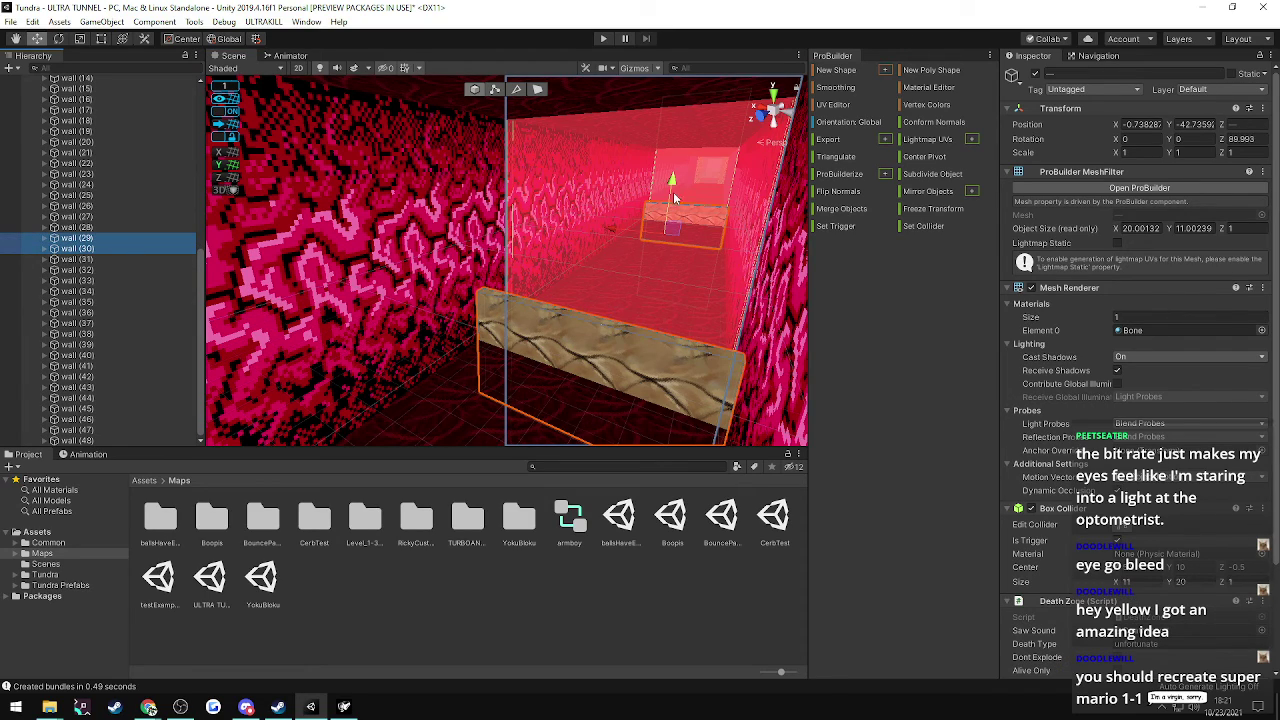
left_click_drag(672, 190, 672, 204)
mouse_move(654, 247)
right_mouse_down()
mouse_move(716, 141)
mouse_move(672, 230)
right_mouse_up()
key("d")
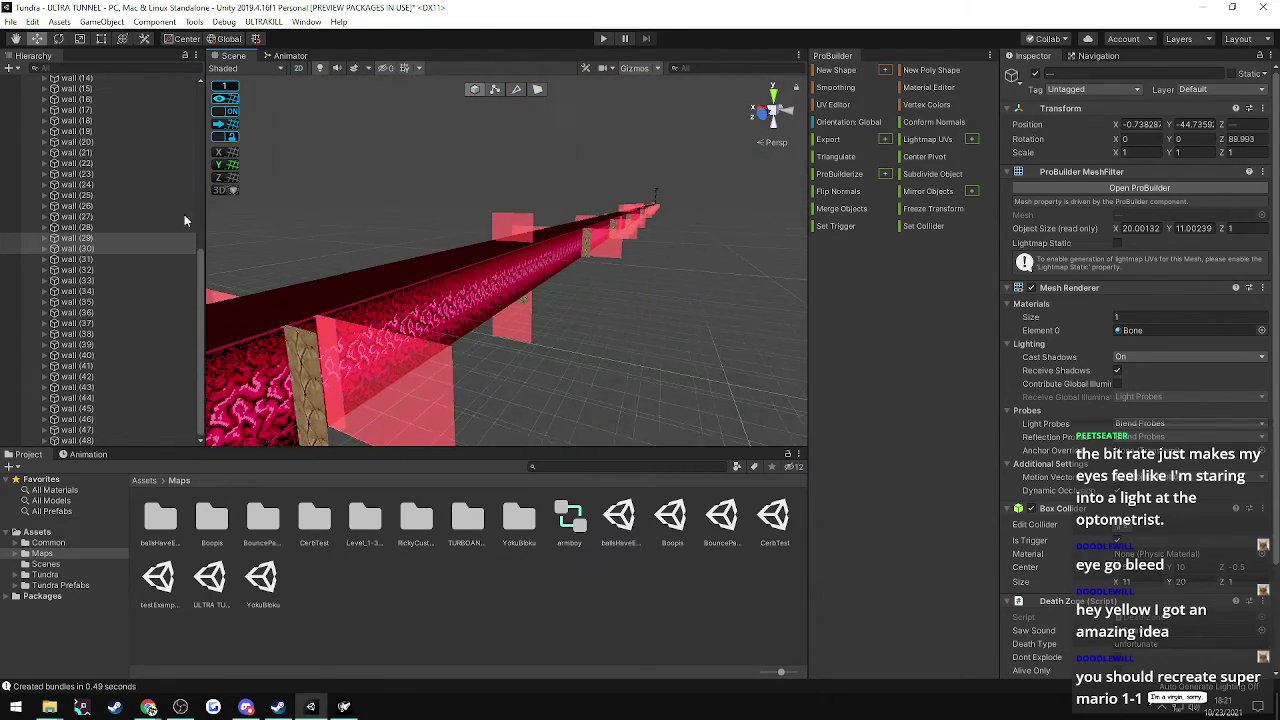
- Select low wall (26) through its passing trigger and lower it slightly along Y
left_click(521, 225)
left_click(510, 232)
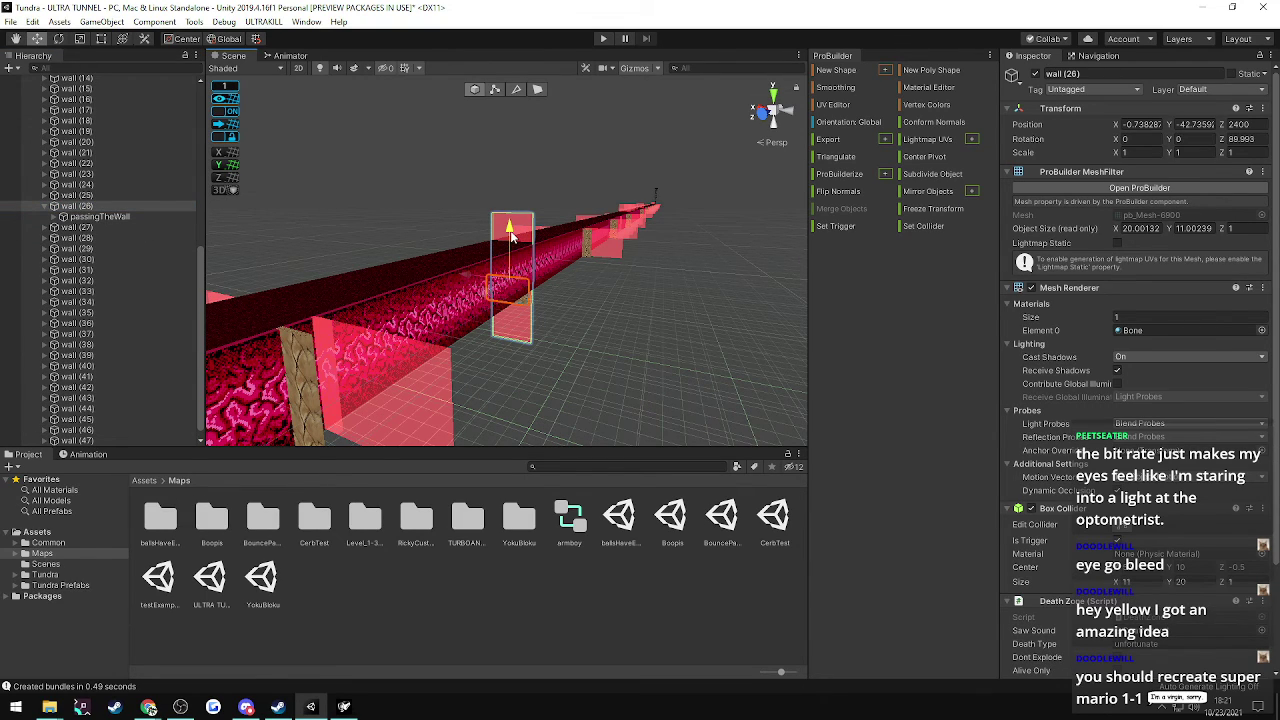
left_click_drag(510, 232, 511, 238)
right_click_drag(511, 238, 400, 285)
- Lower walls (18), (19) and (20) together to a Y position of about -44.736
left_click(468, 297)
key("f")
left_click(43, 145)
left_click(44, 143)
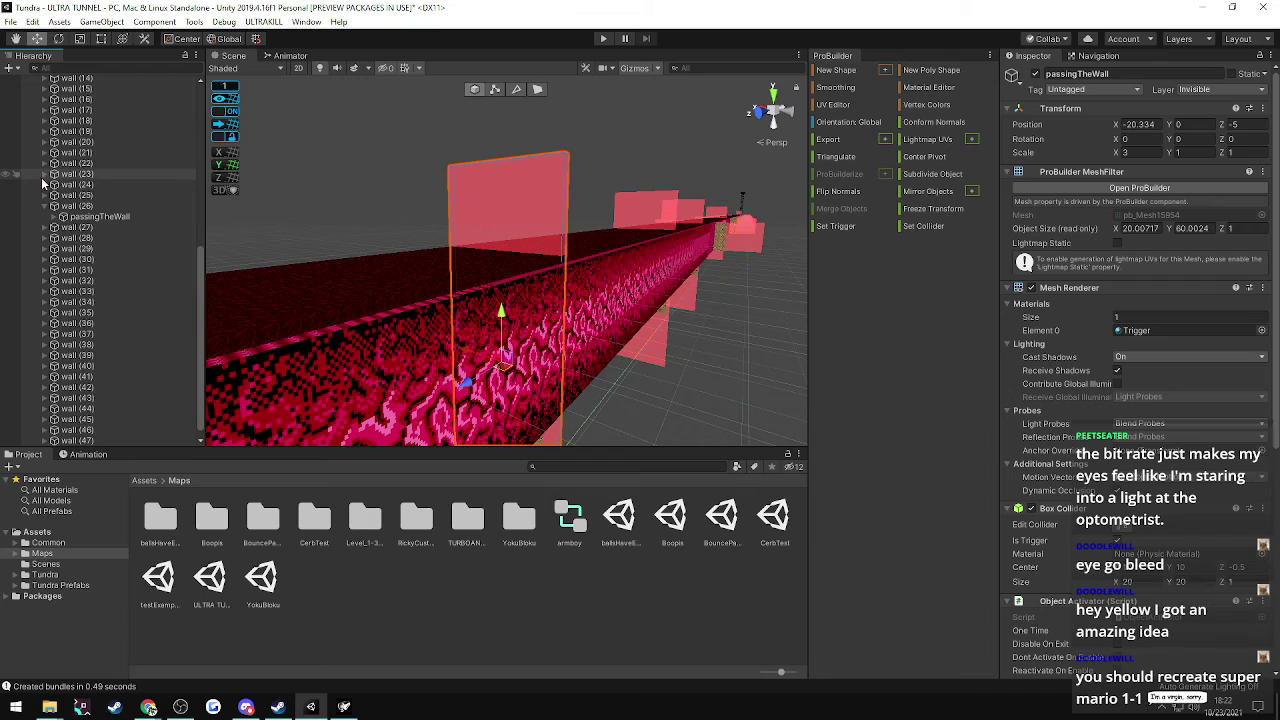
left_click(45, 207)
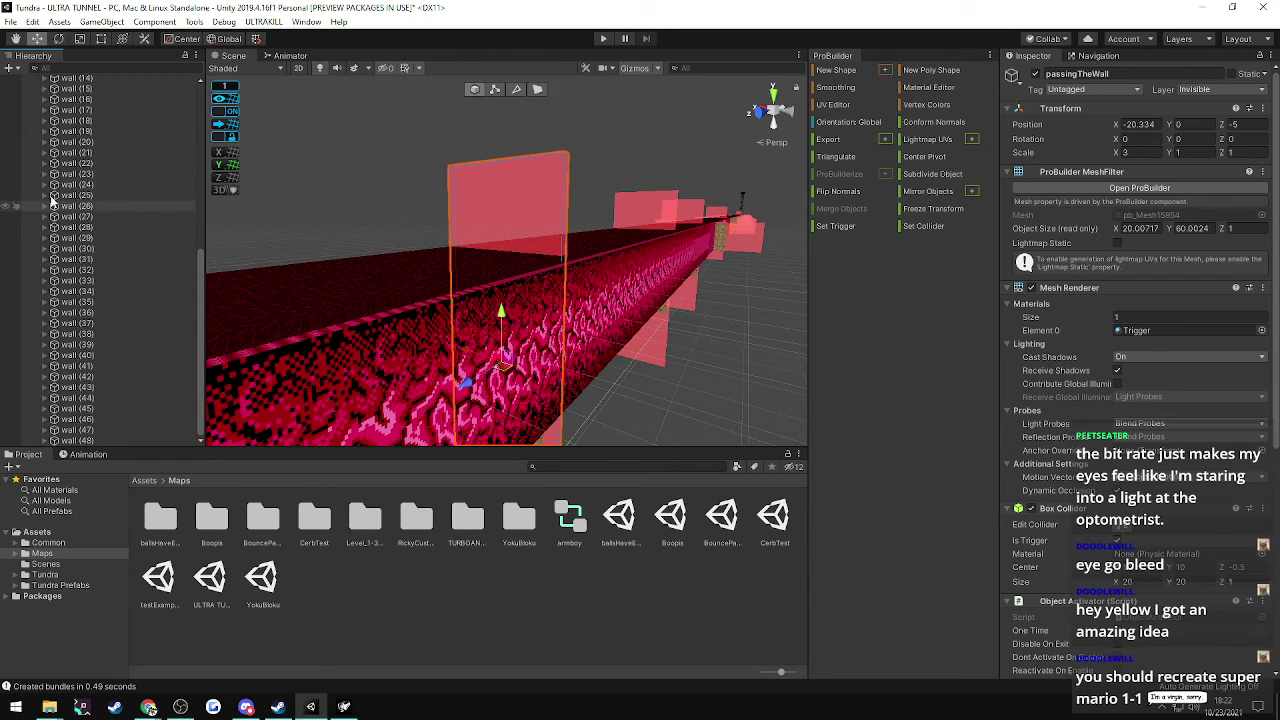
left_click(63, 146)
left_click_drag(242, 190, 215, 205, "alt")
left_click(87, 131)
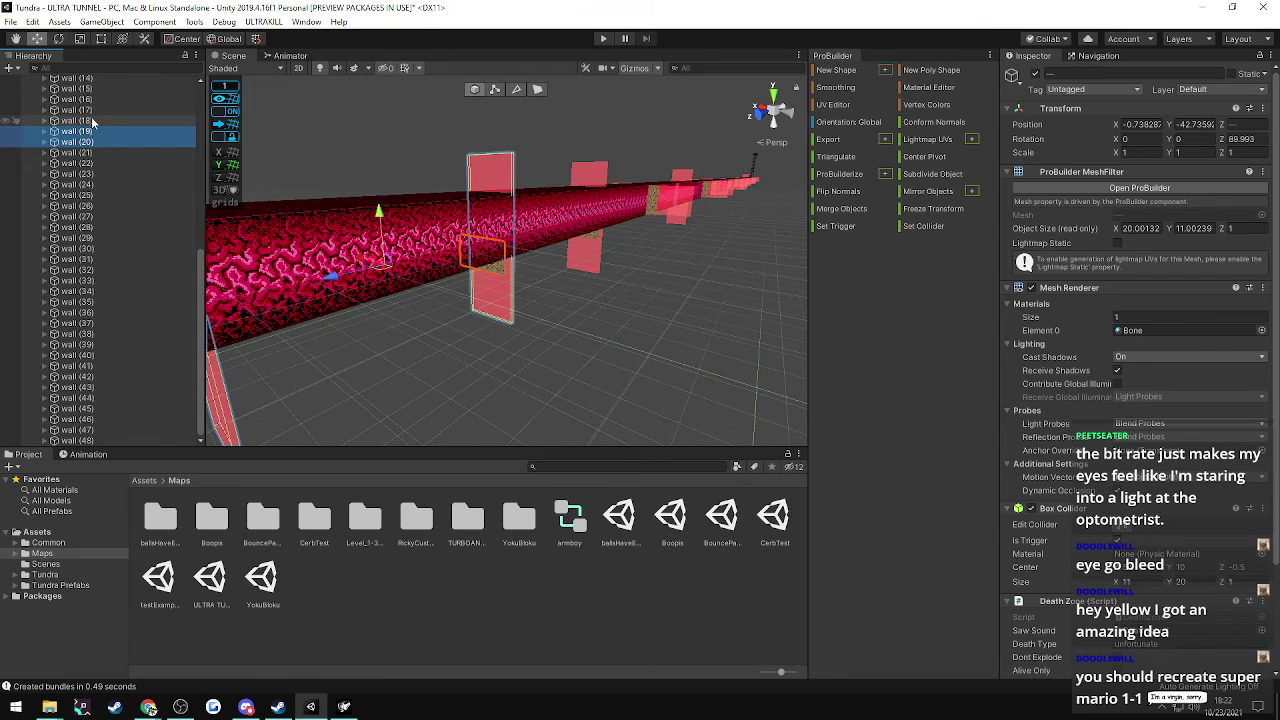
left_click_drag(481, 197, 484, 203)
- Lower wall (15) to a Y position of about -44.736
mouse_move(522, 245)
left_mouse_down("alt")
mouse_move(686, 131)
mouse_move(669, 174)
mouse_move(506, 231)
left_mouse_up("alt")
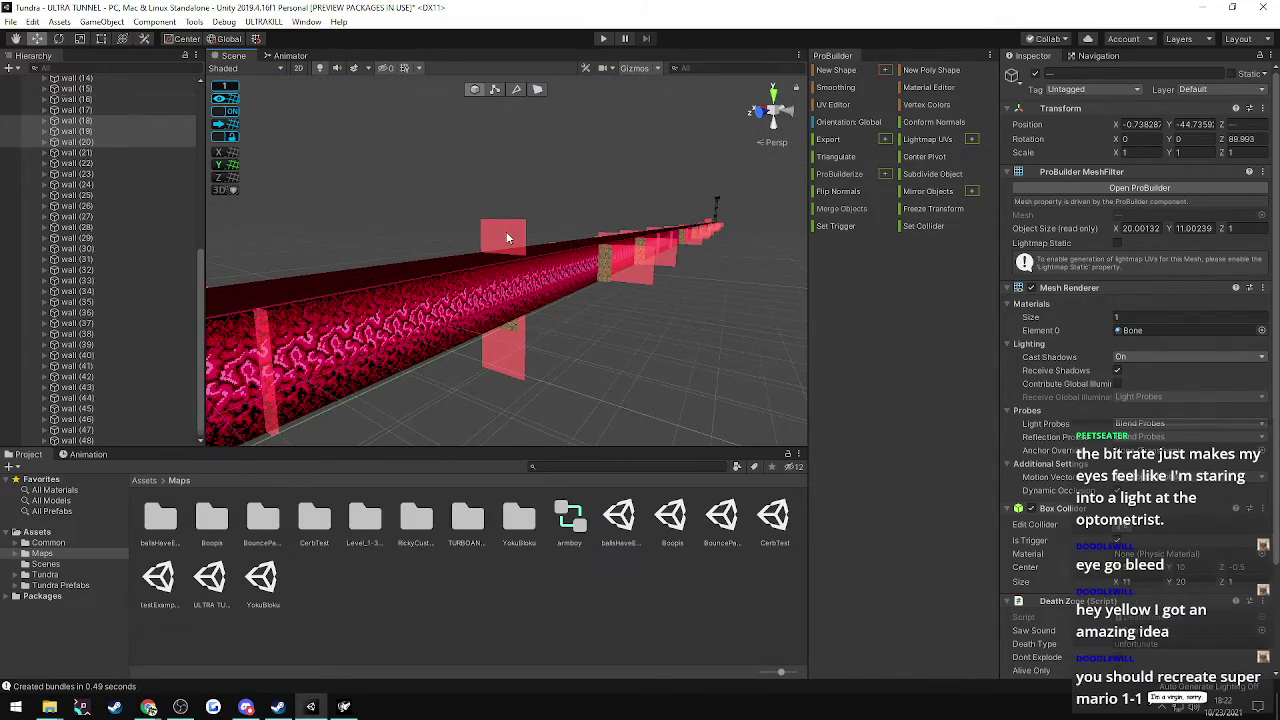
left_click(506, 231)
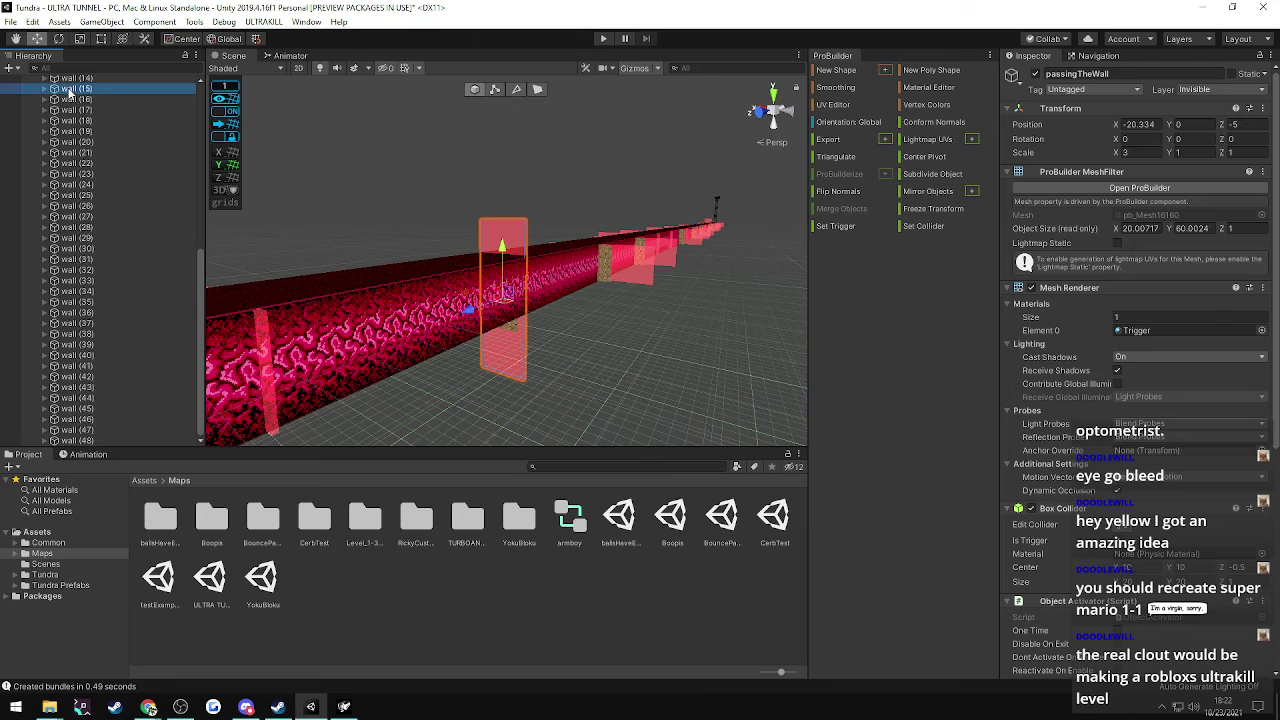
left_click(70, 89)
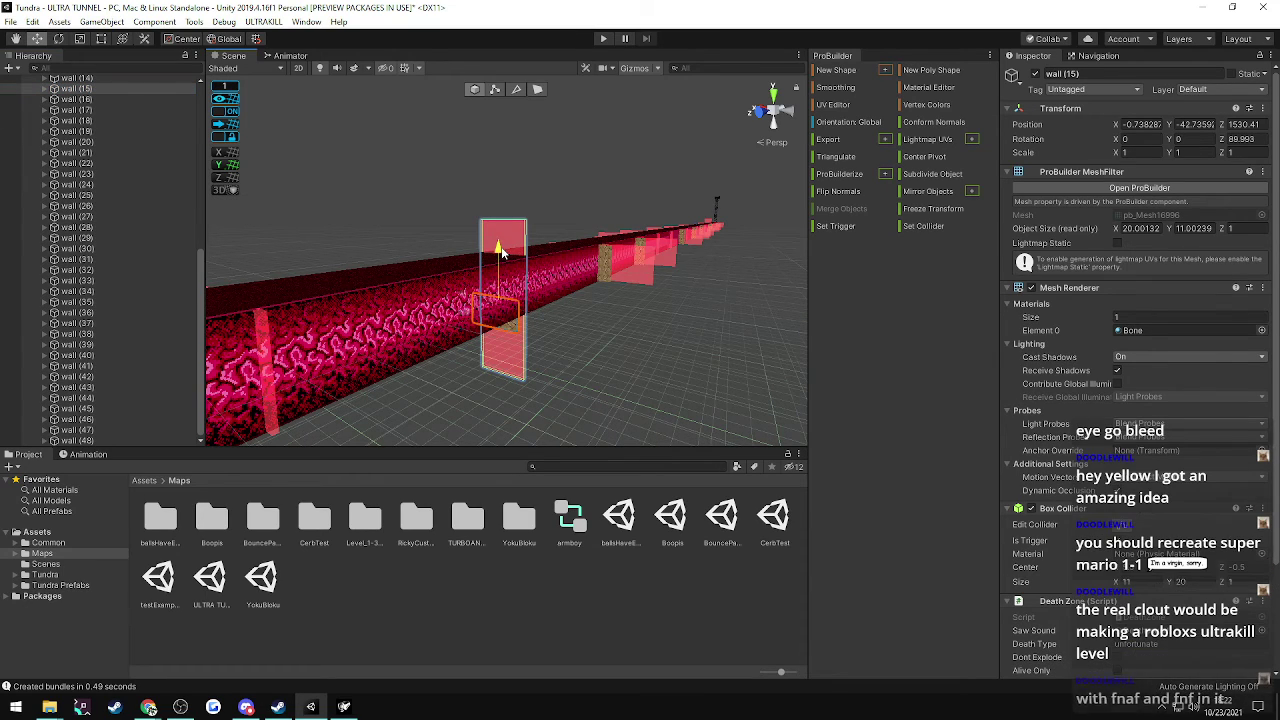
left_click_drag(502, 253, 545, 245)
- Lower wall (2) near the tunnel's start to a Y position of about -44.736
right_click_drag(545, 245, 578, 249)
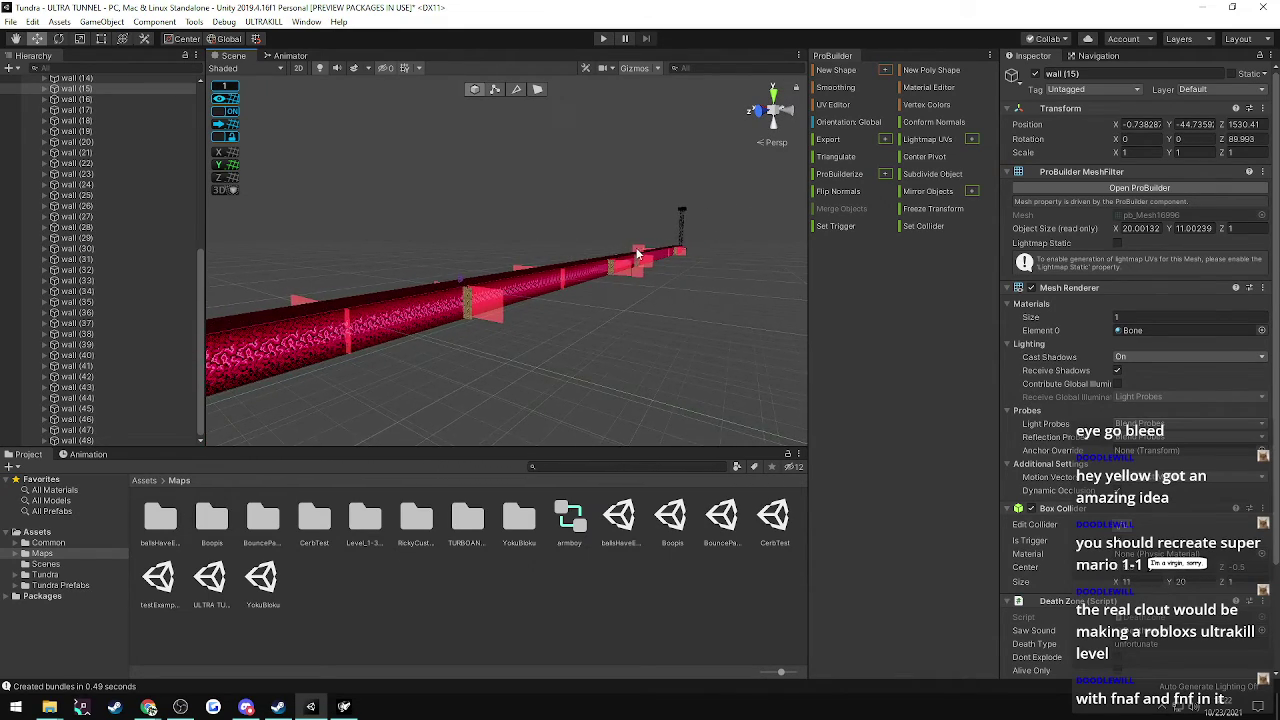
left_click(639, 254)
scroll(96, 124, "up", 3)
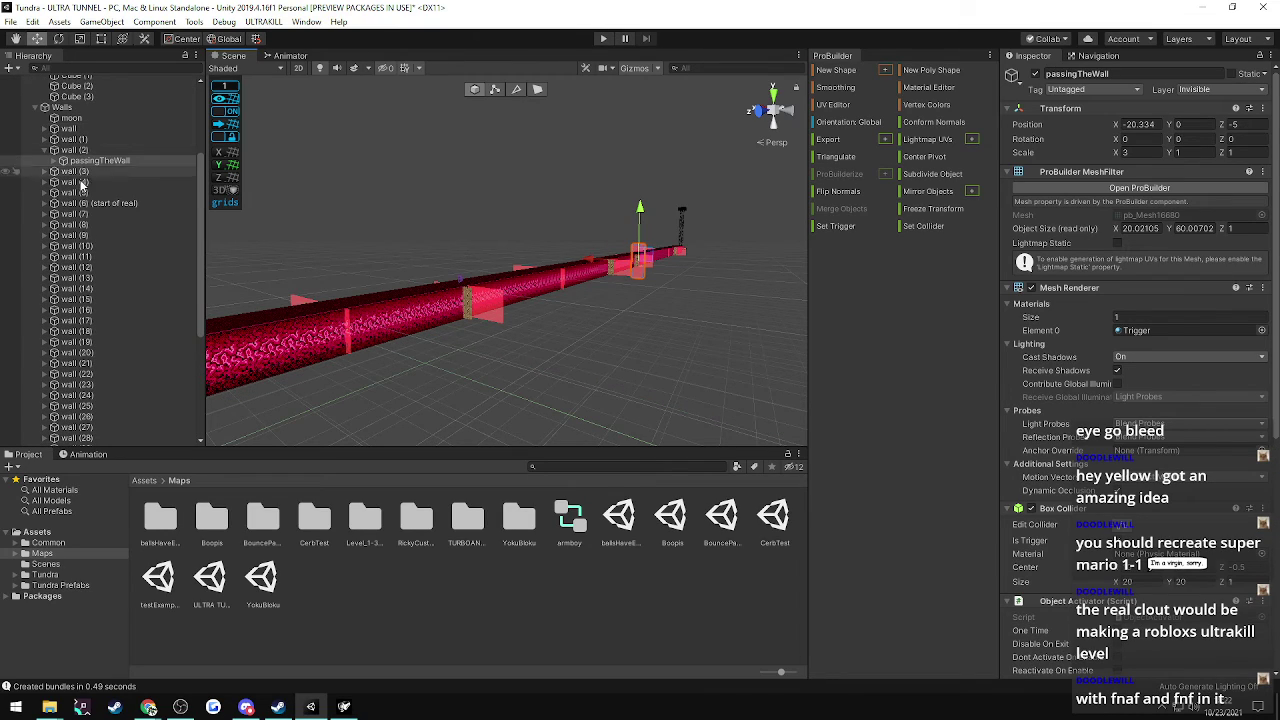
left_click(63, 154)
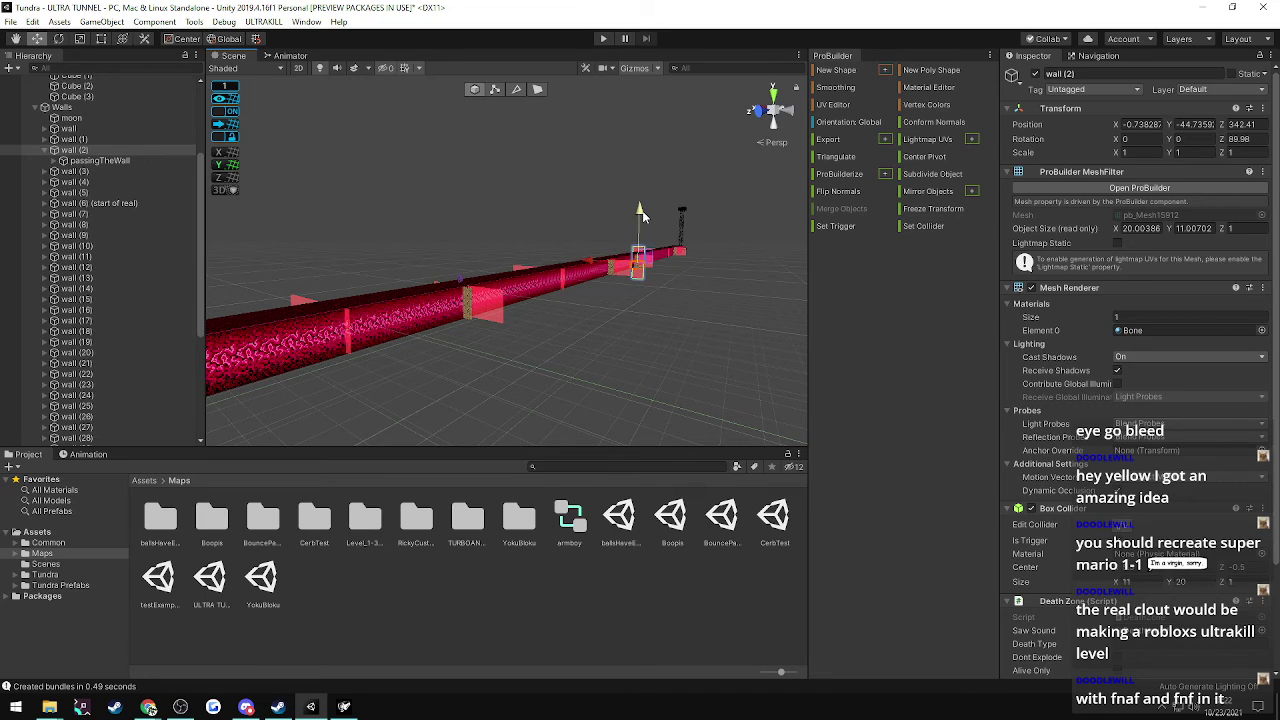
right_click_drag(391, 200, 328, 207)
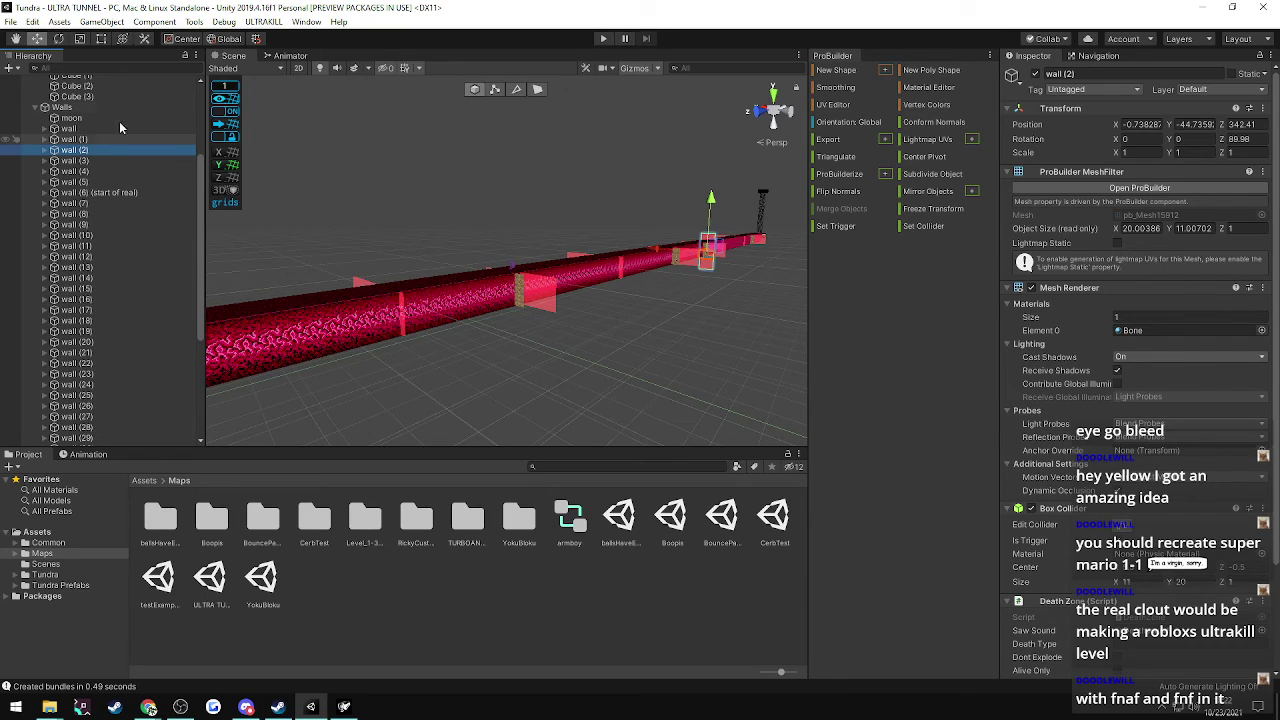
- Export the level with the ULTRAKILL exporter and load ULTRA TUNNEL in the game for a playtest run
left_click(262, 22)
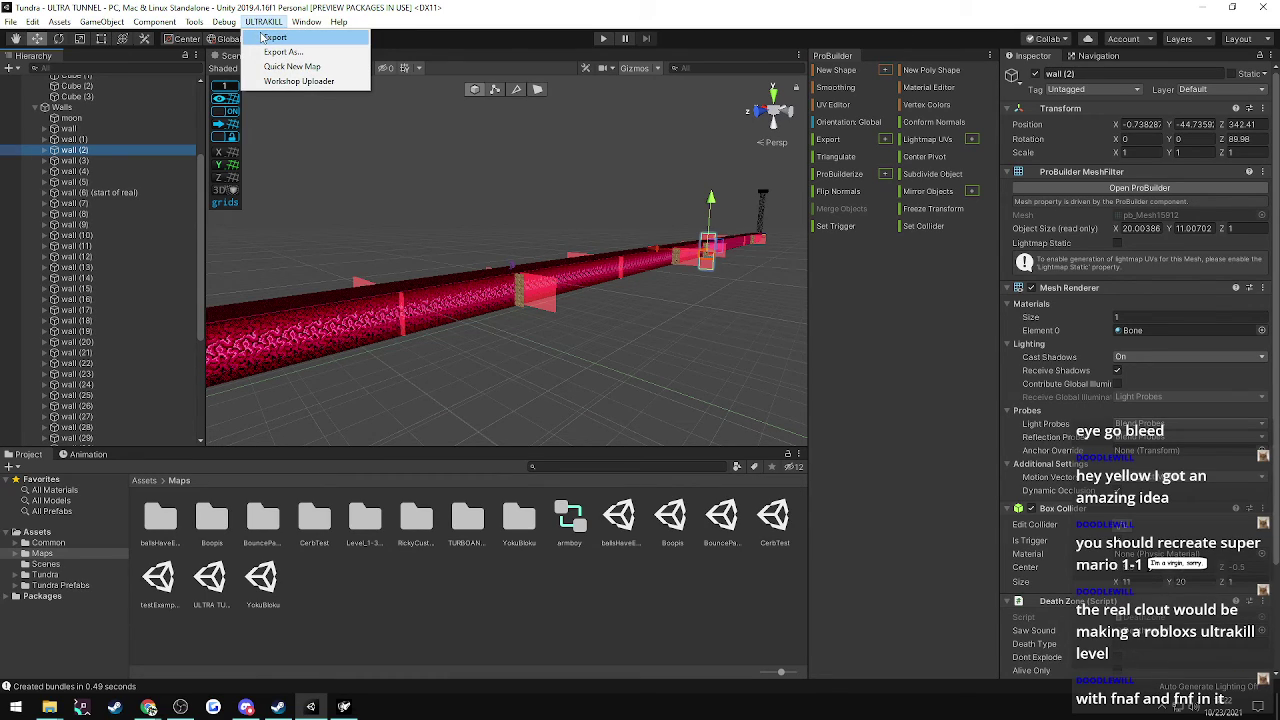
left_click(270, 37)
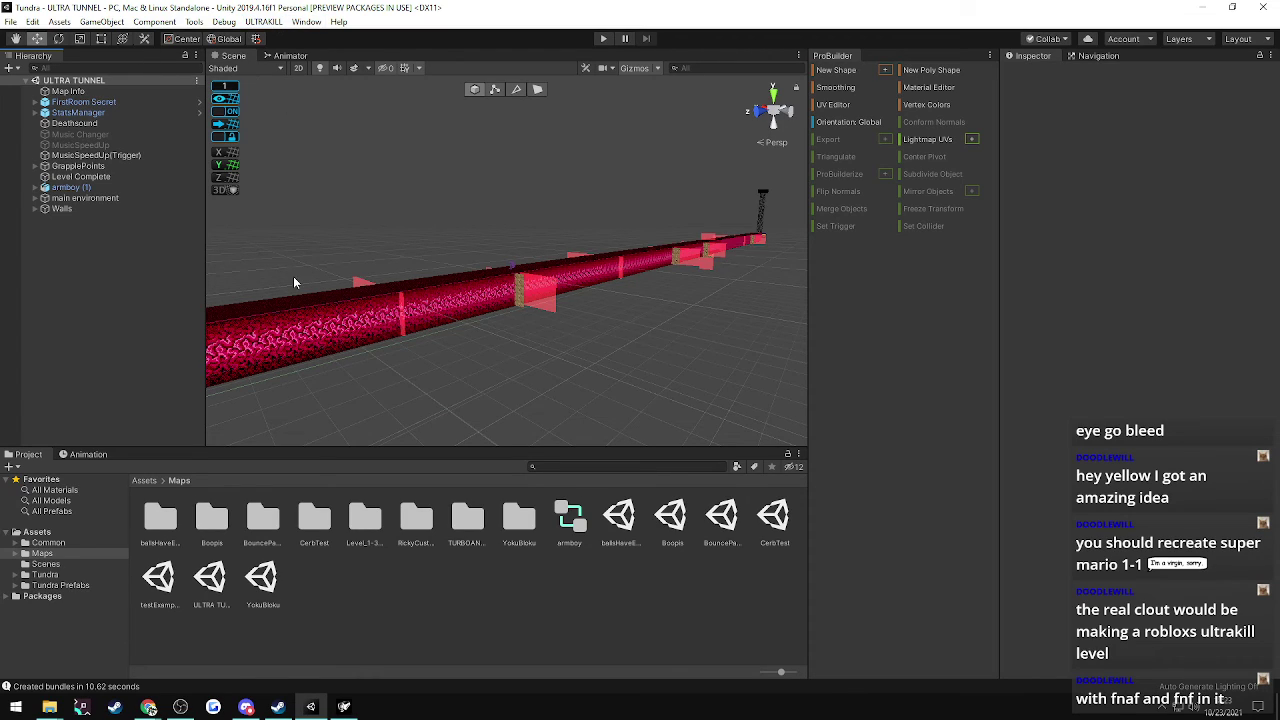
left_click(343, 706)
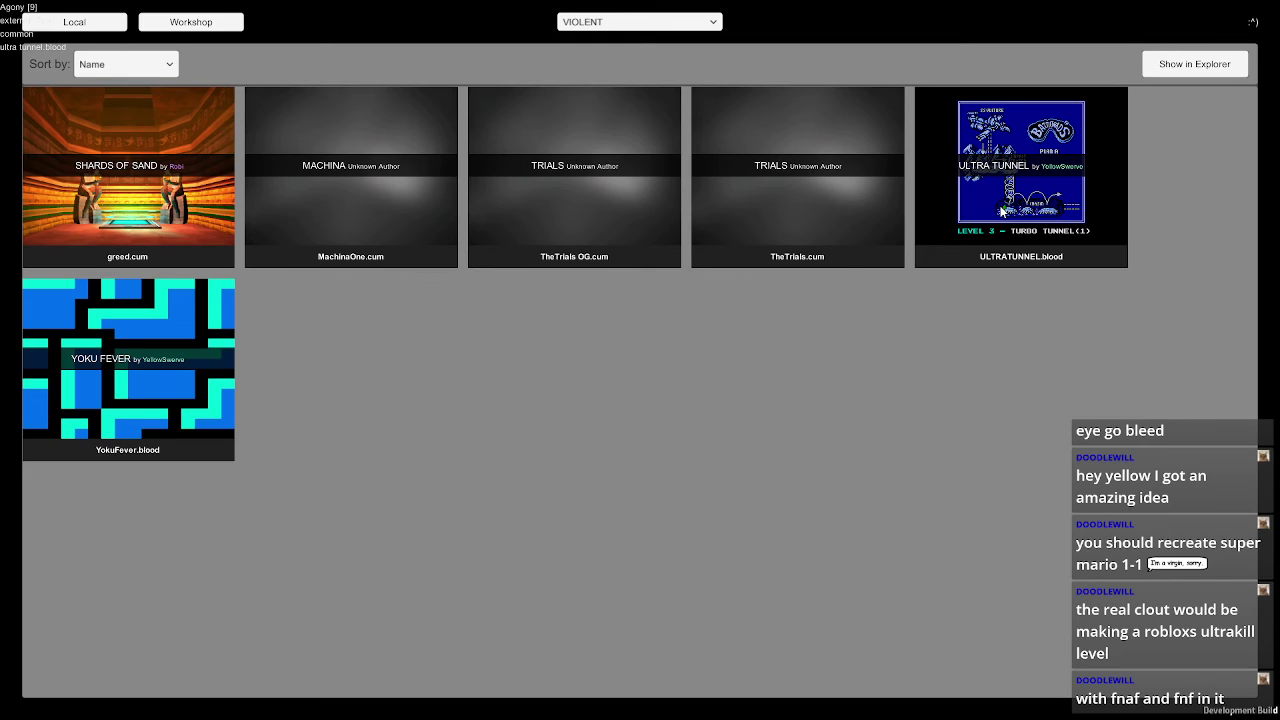
left_click(1002, 211)
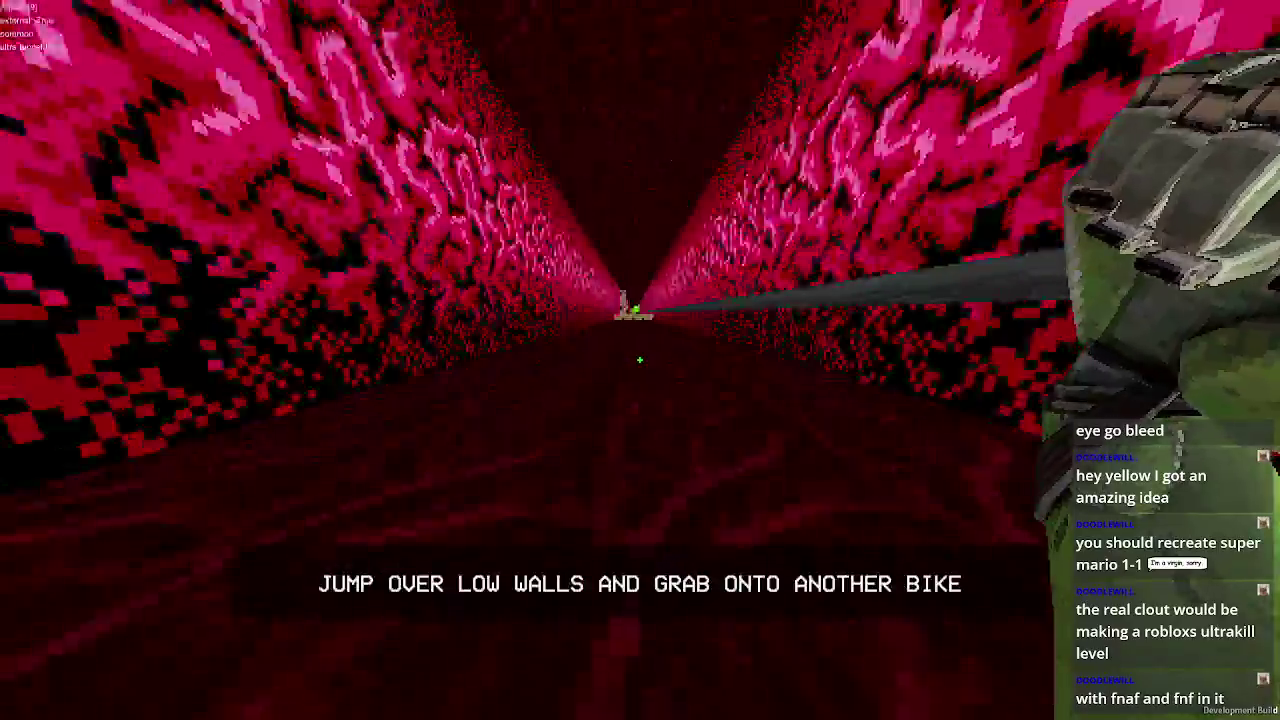
key("space")
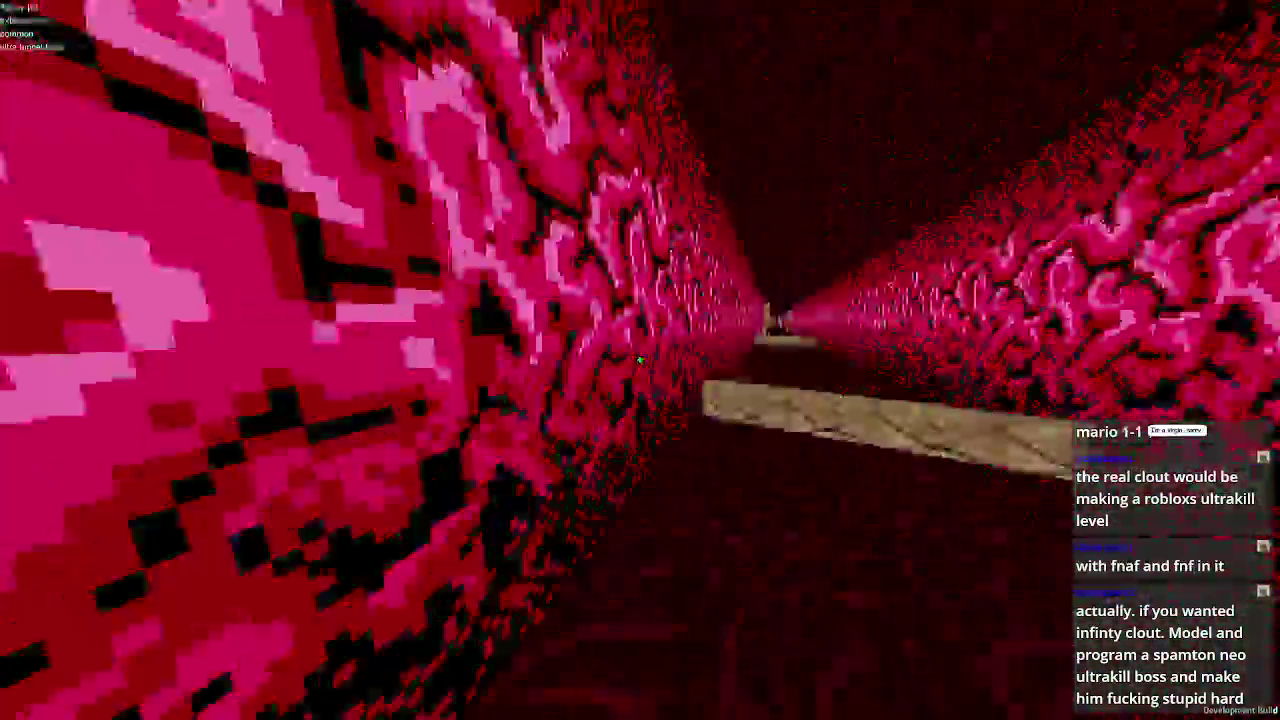
- Playtest the obstacle run in ULTRA TUNNEL, restart from death for another attempt, and quit the mission
key("d")
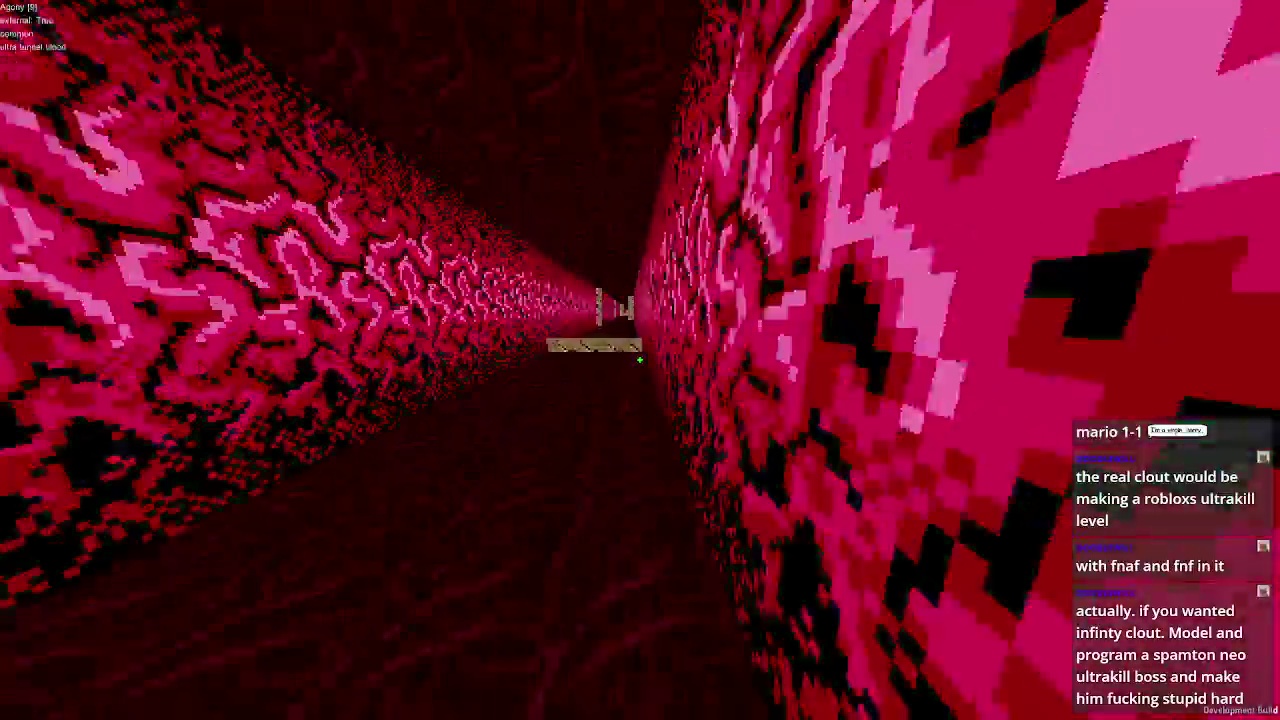
key("a")
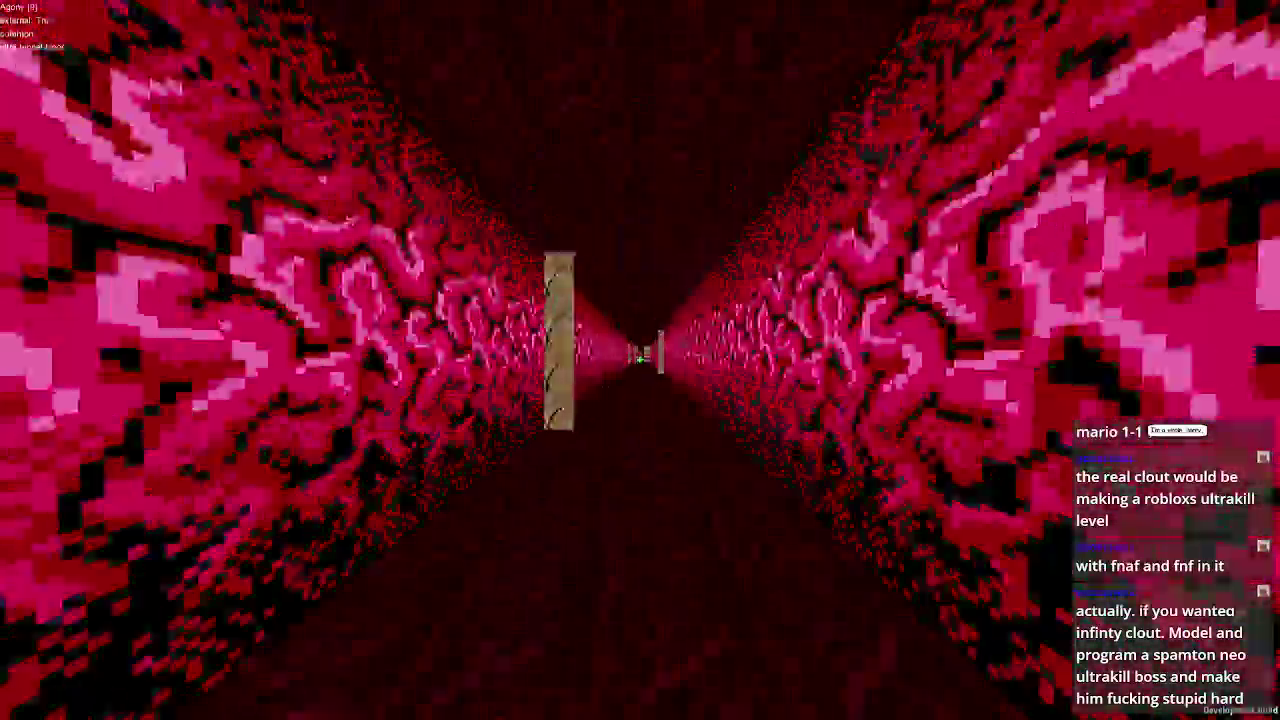
key("space")
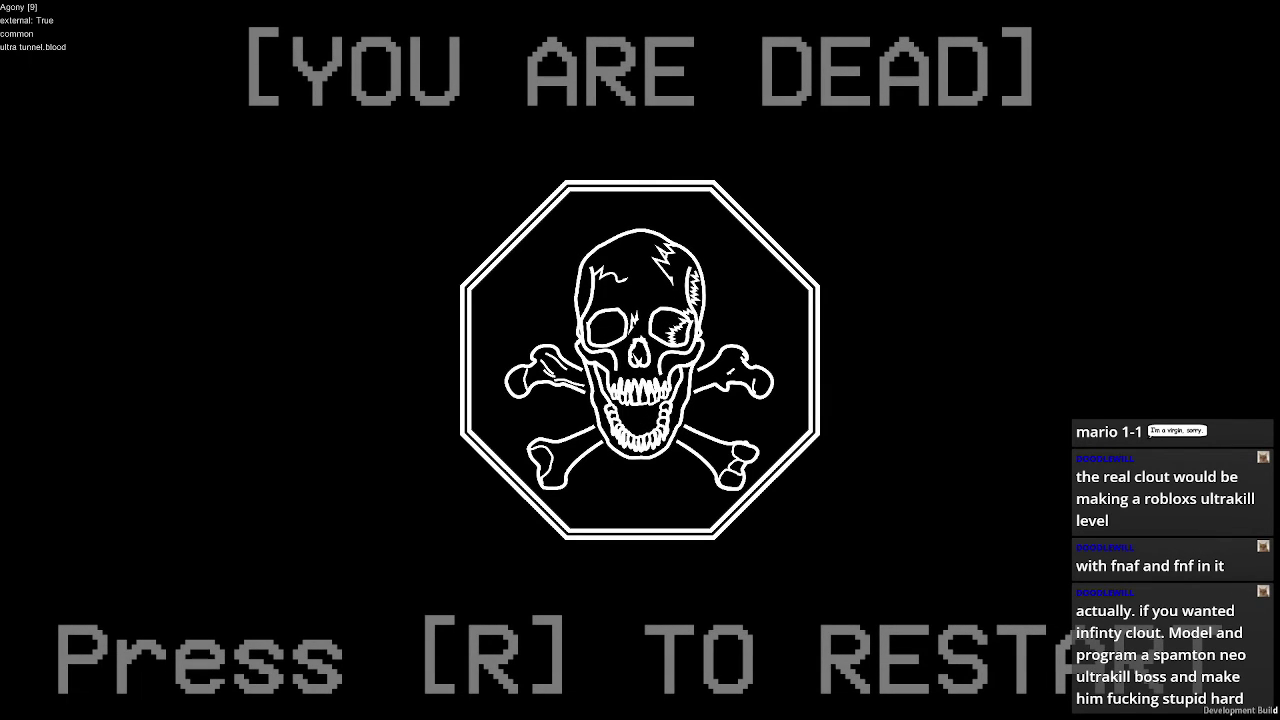
key("r")
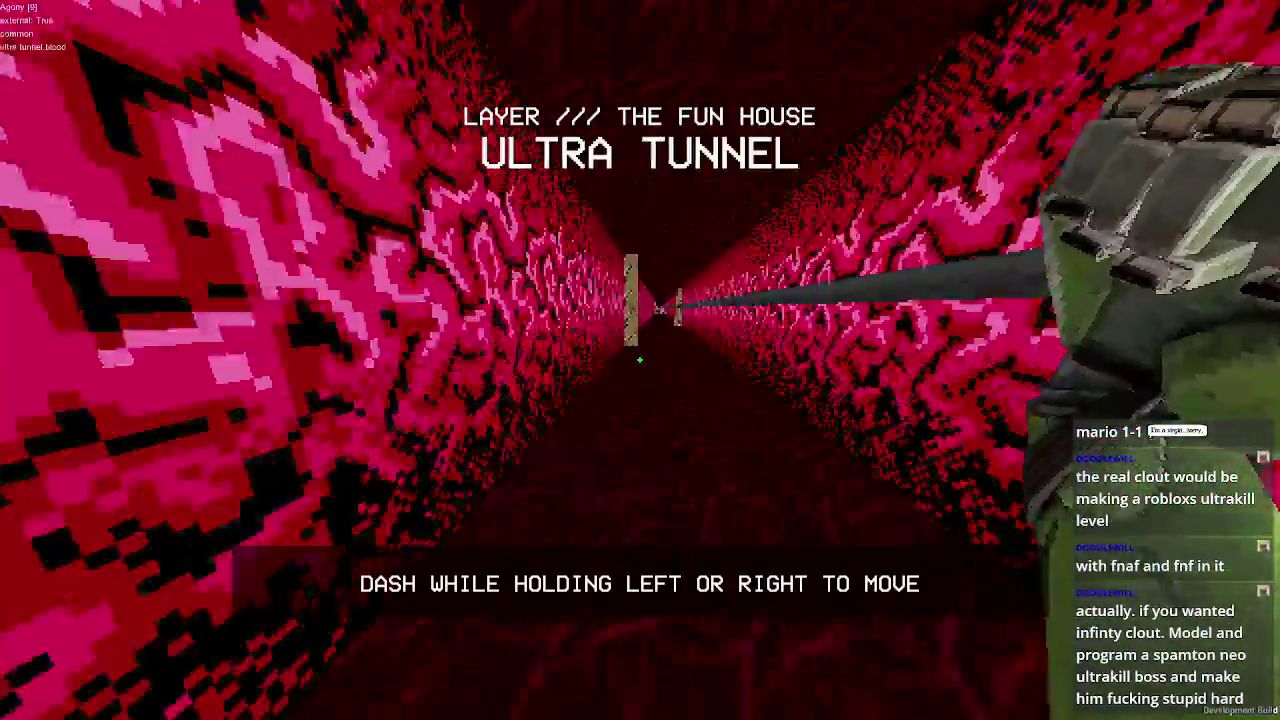
key("a")
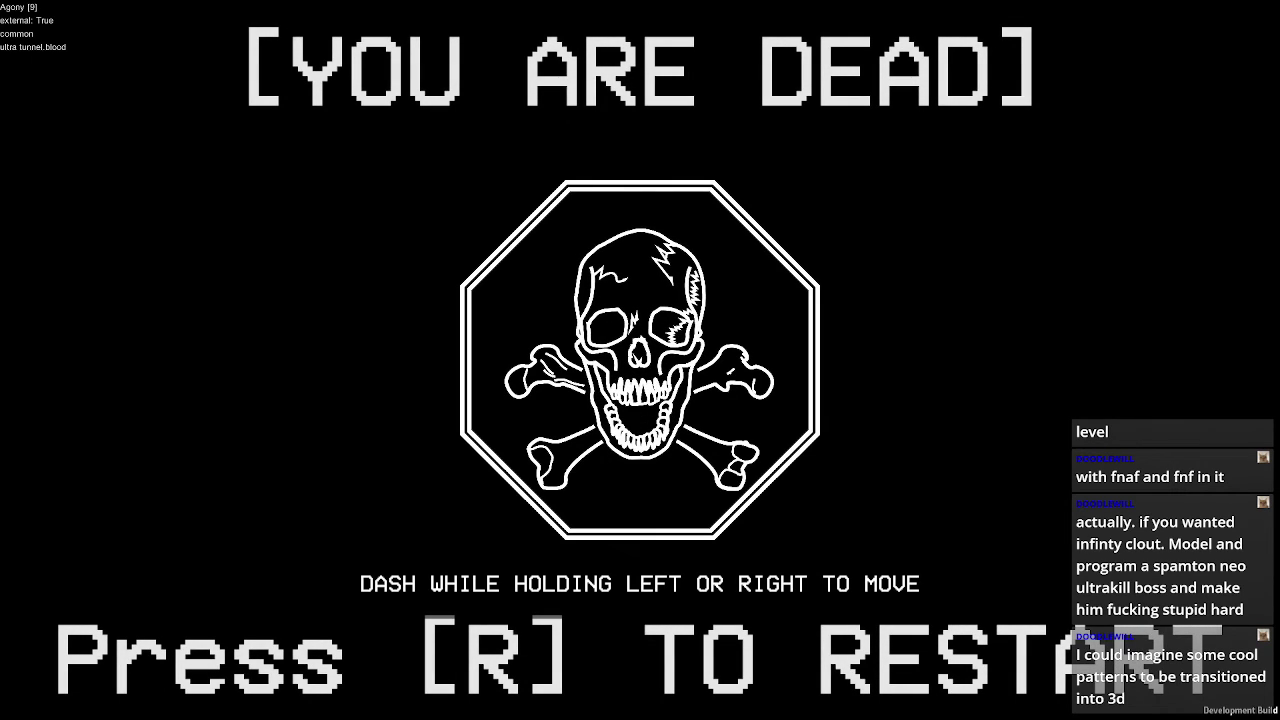
key("Escape")
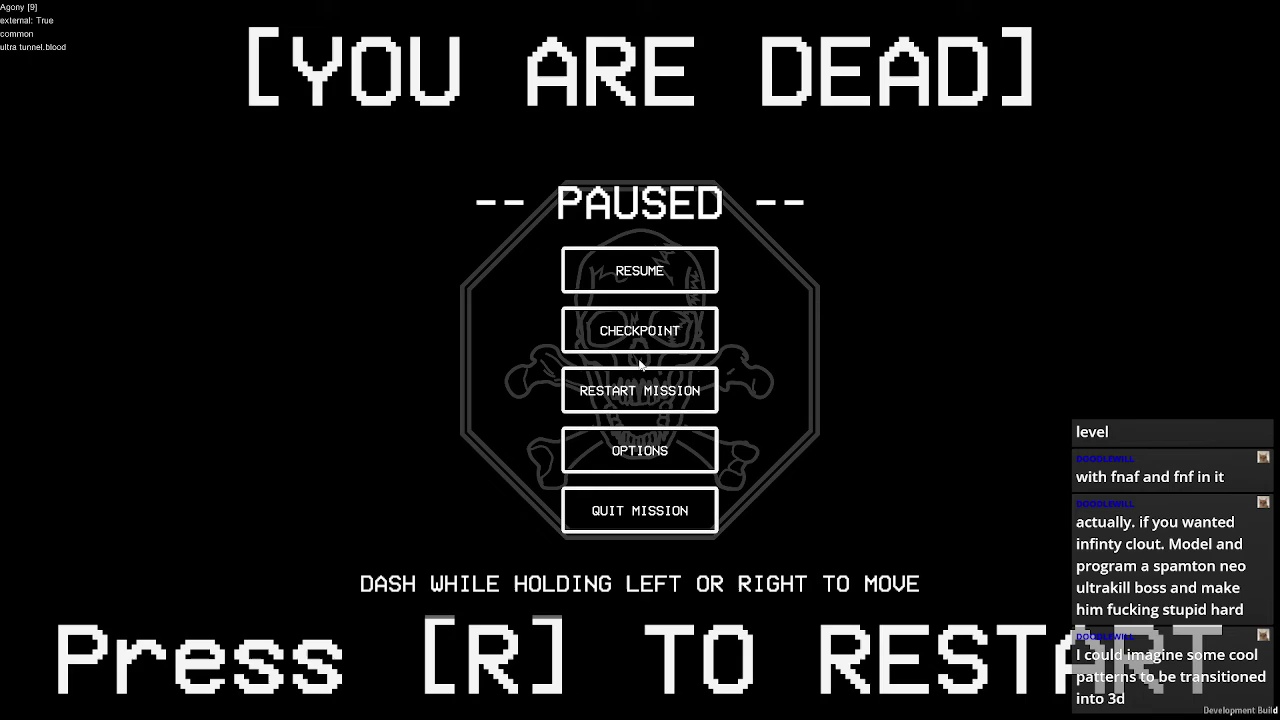
left_click(596, 512)
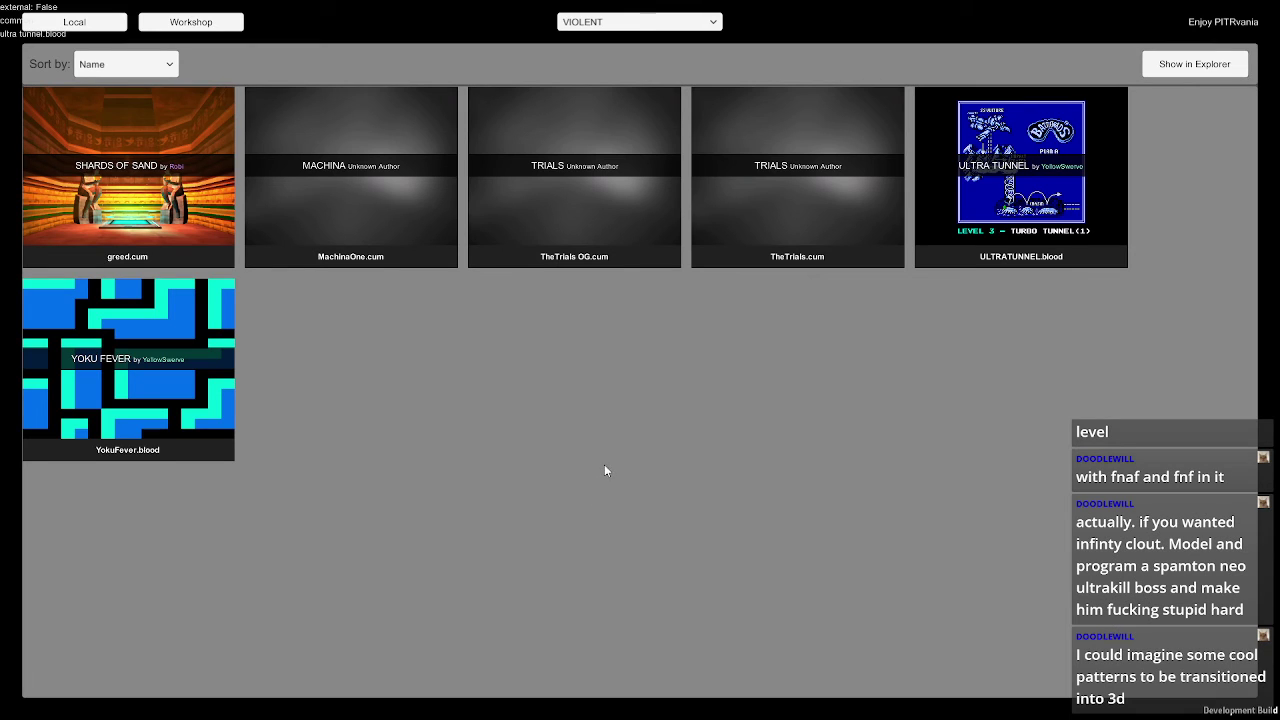
- Switch back from the game to the ULTRA TUNNEL scene in the Unity editor
key("alt+Tab")
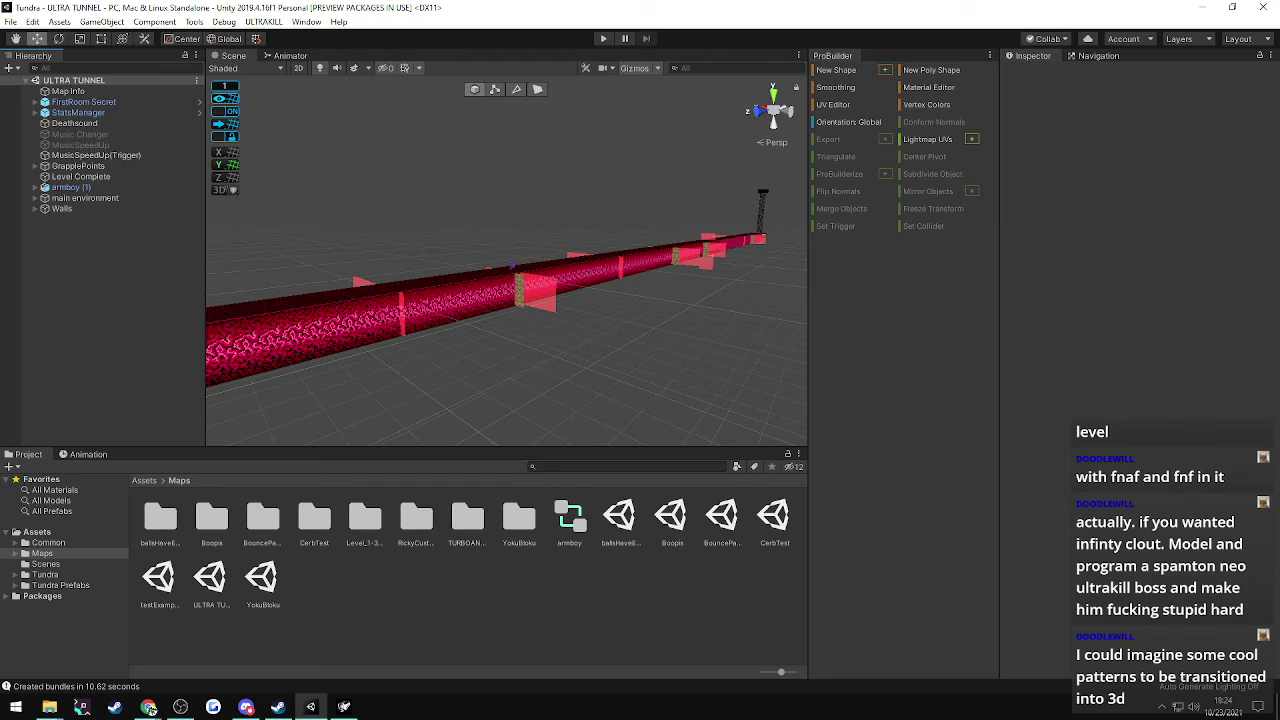
left_click(148, 707)
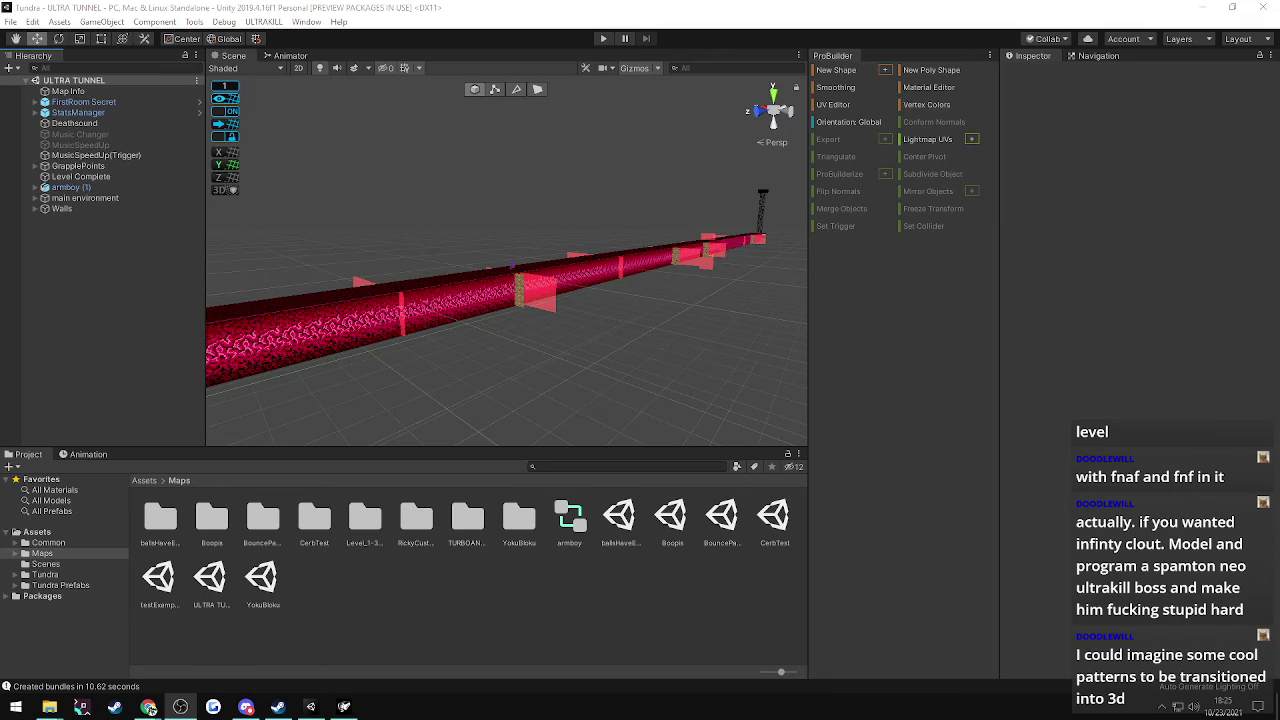
key("alt+Tab")
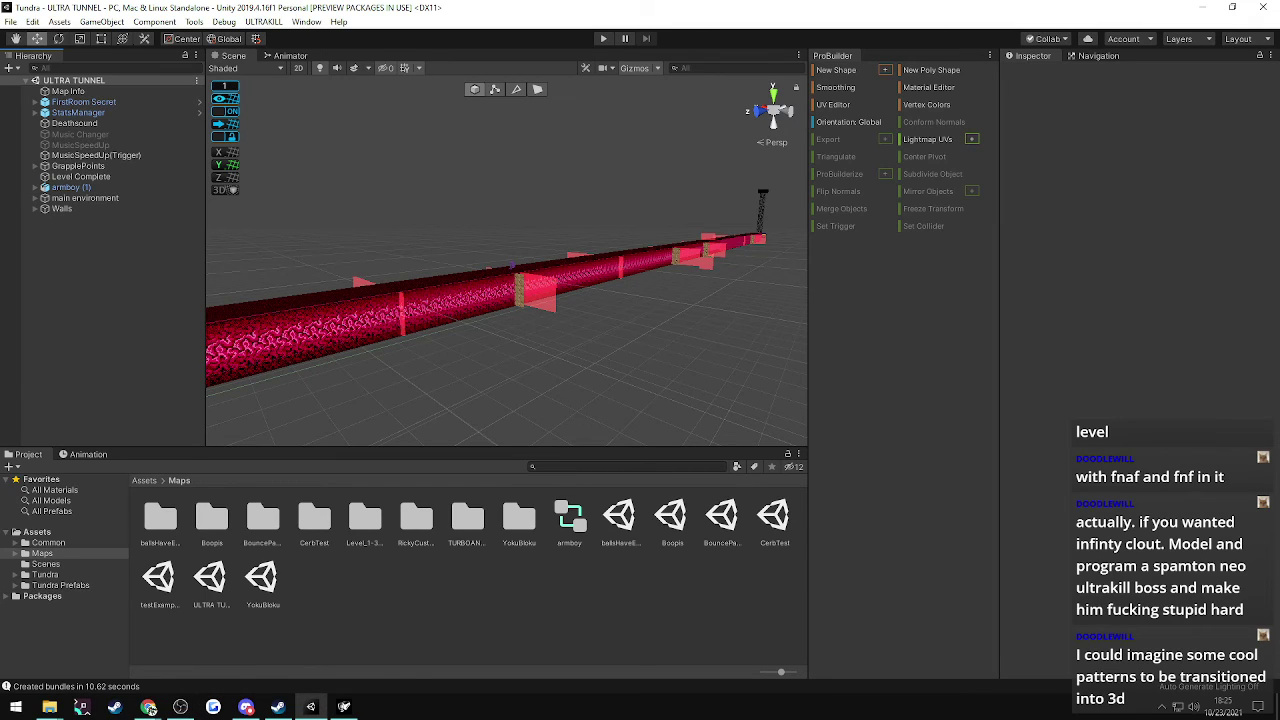
key("alt+Tab")
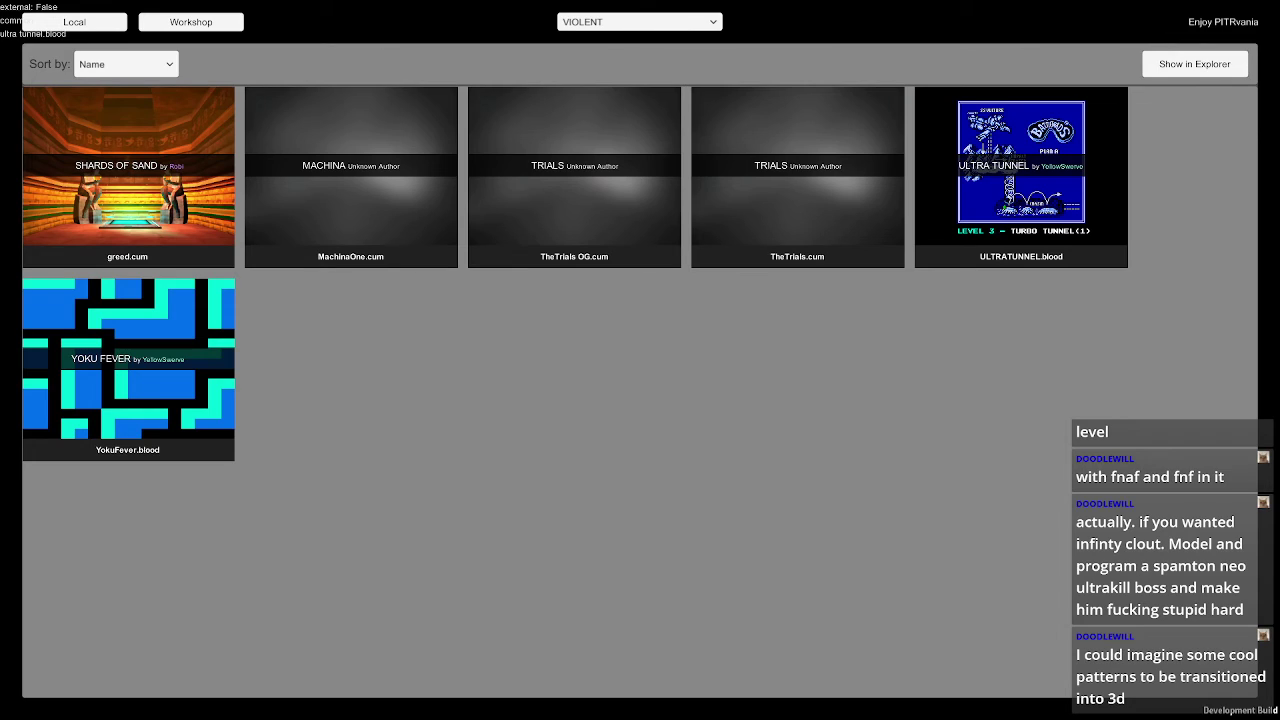
key("alt+Tab")
- Expand the Walls group and frame its last wall, wall (48), in the scene view
right_click_drag(482, 312, 375, 303)
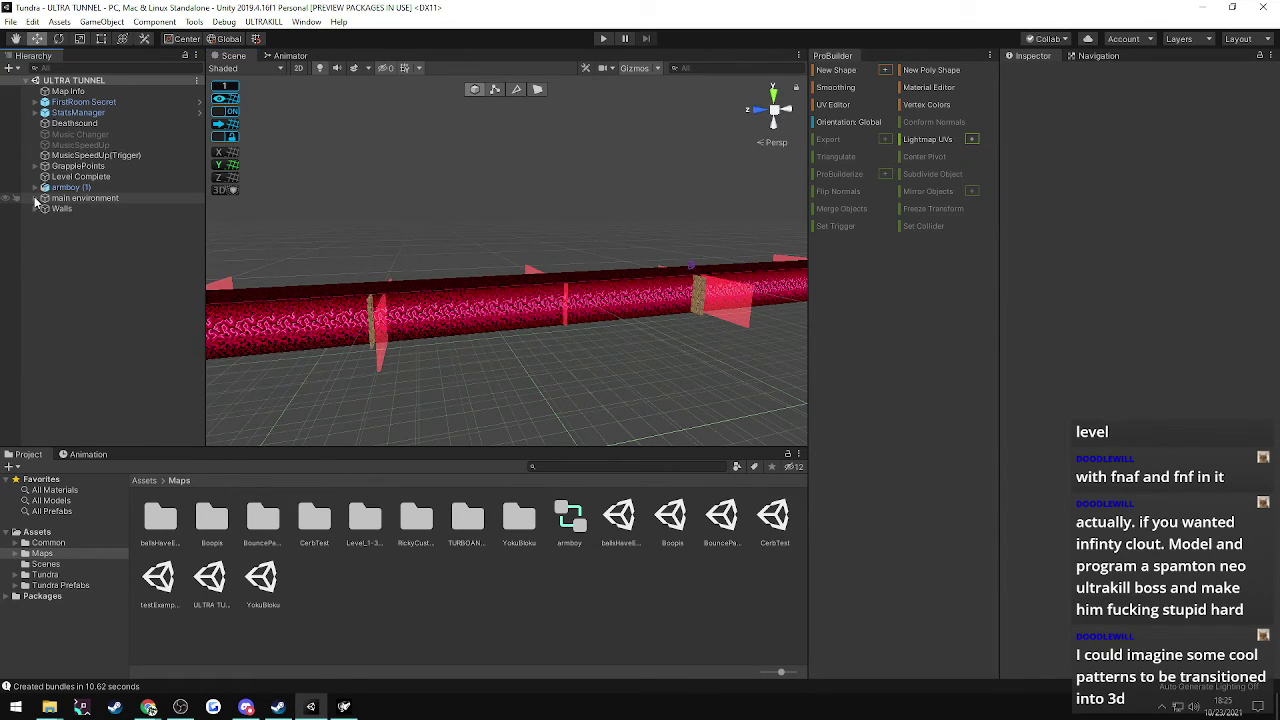
left_click(35, 208)
left_click(35, 207)
left_click(35, 209)
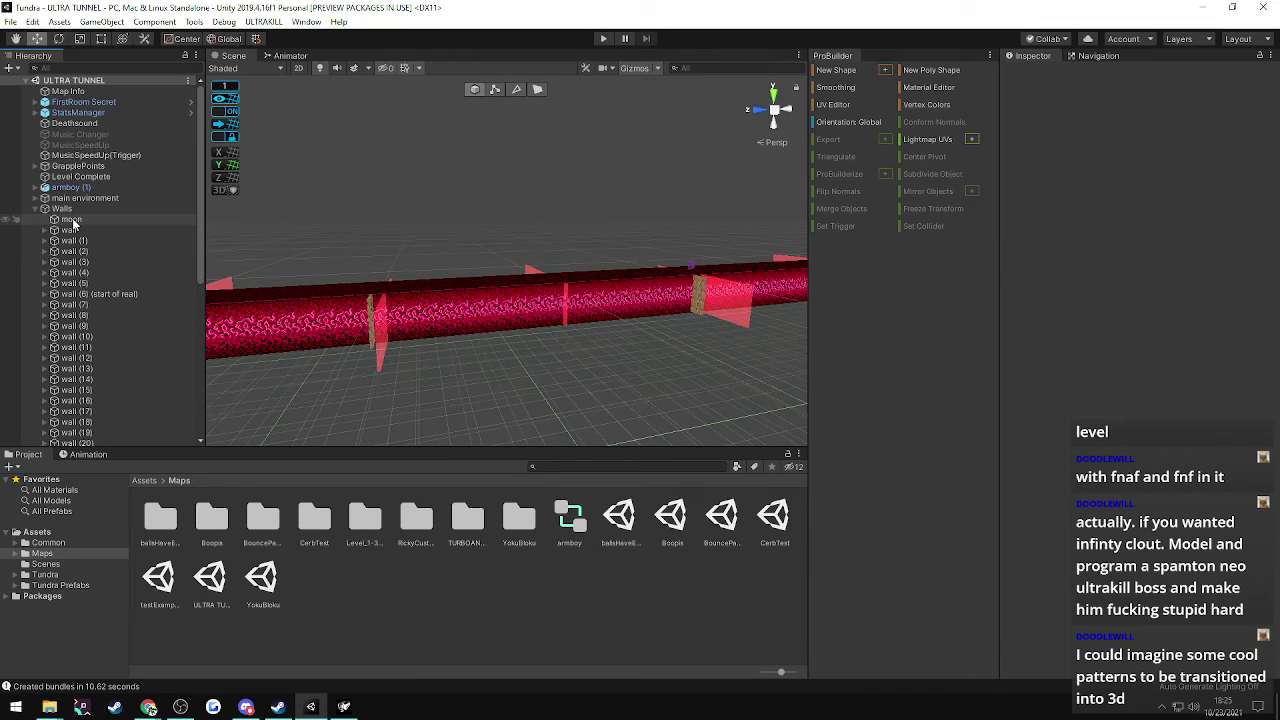
scroll(73, 224, "down", 3)
scroll(78, 263, "down", 6)
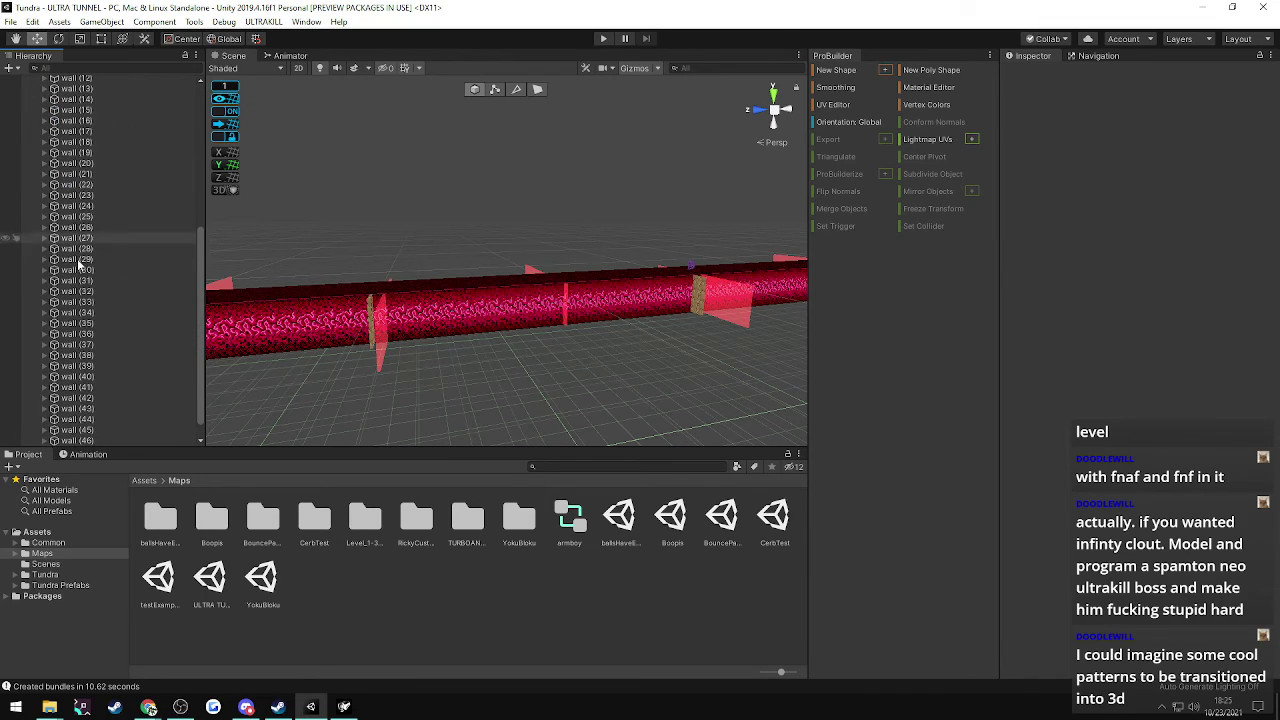
scroll(85, 430, "down", 1)
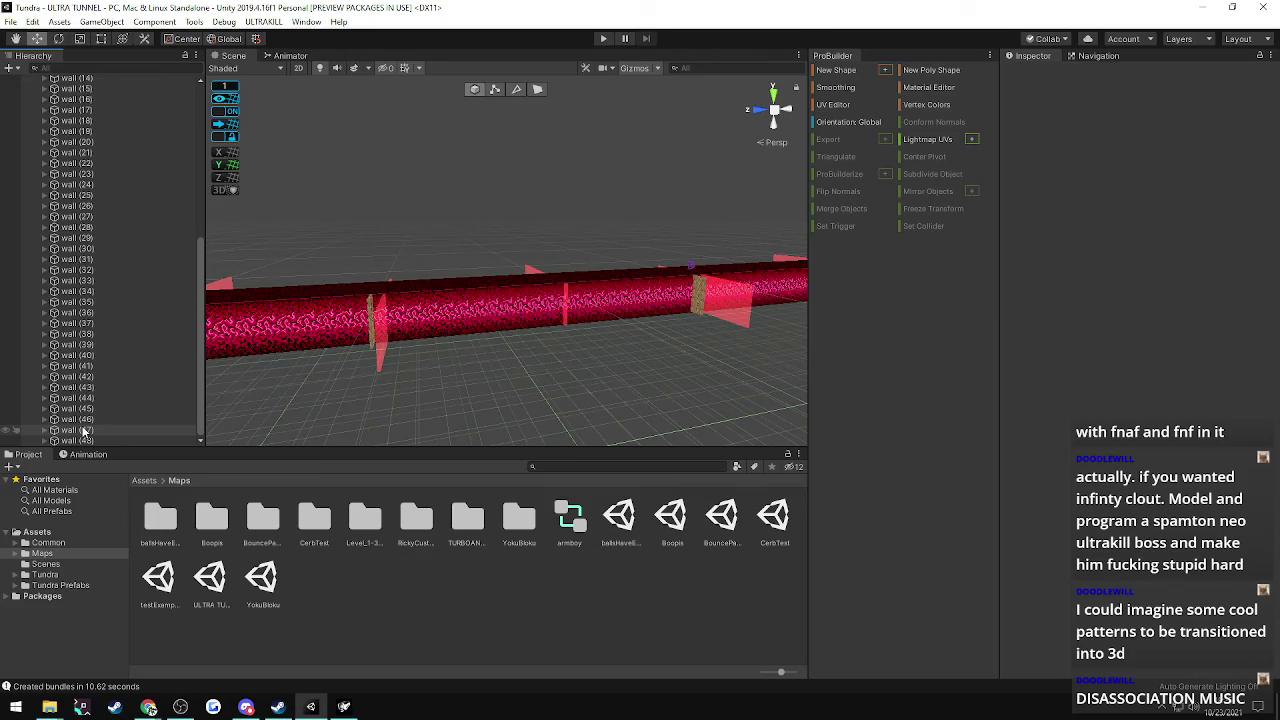
left_click(78, 440)
key("f")
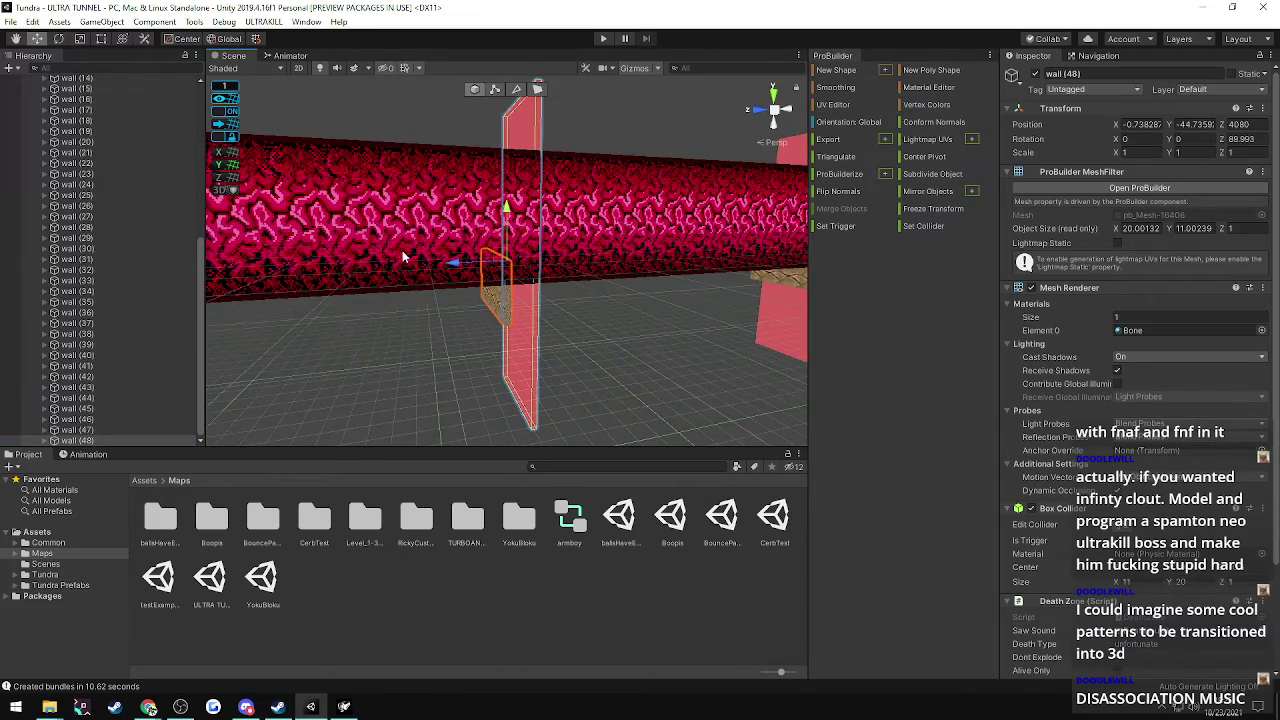
- Examine the tunnel around wall (48) and the free stretch beyond it from several angles
key("w")
right_click_drag(403, 257, 355, 357)
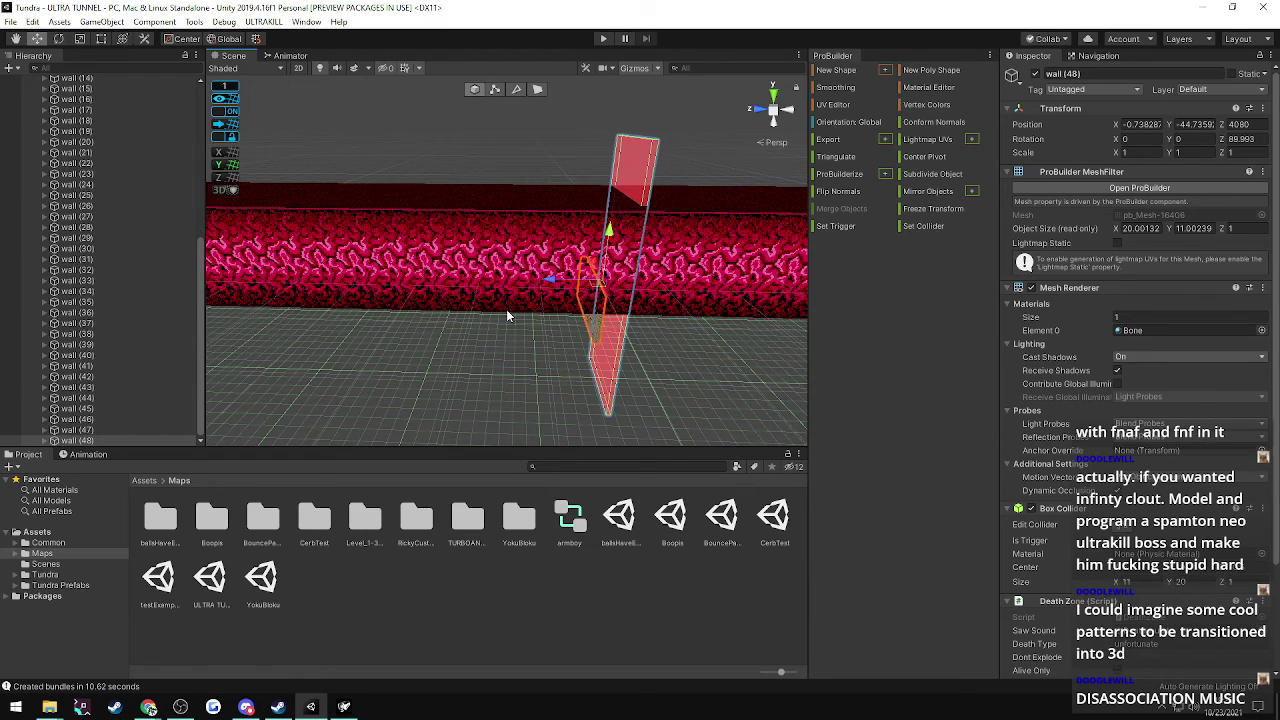
right_click_drag(506, 309, 245, 312)
right_click_drag(467, 302, 514, 341)
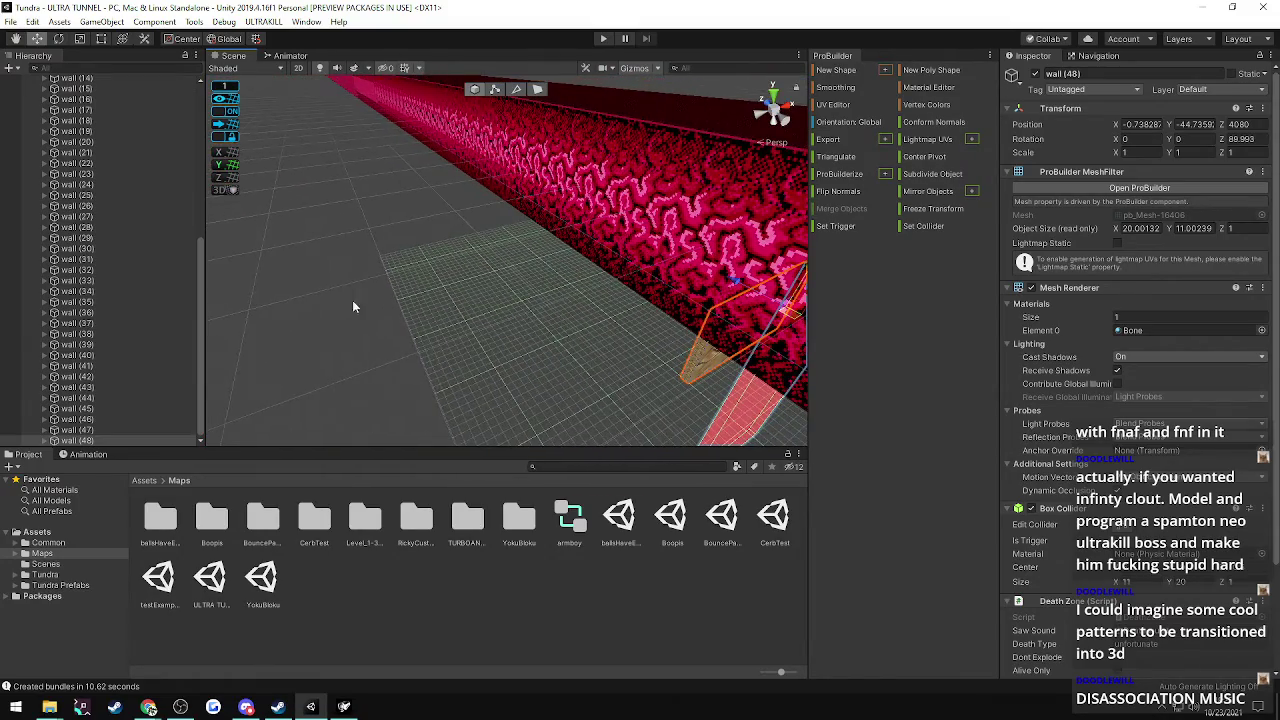
left_click(148, 707)
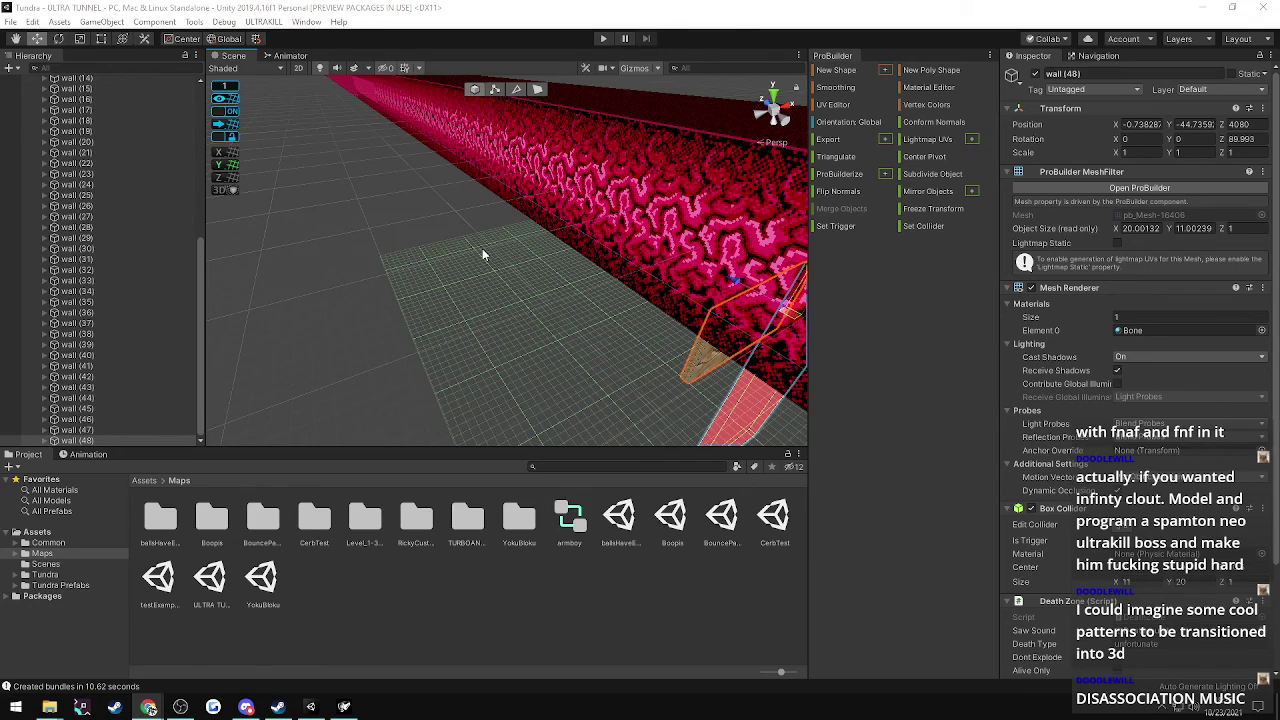
right_click_drag(619, 235, 713, 180)
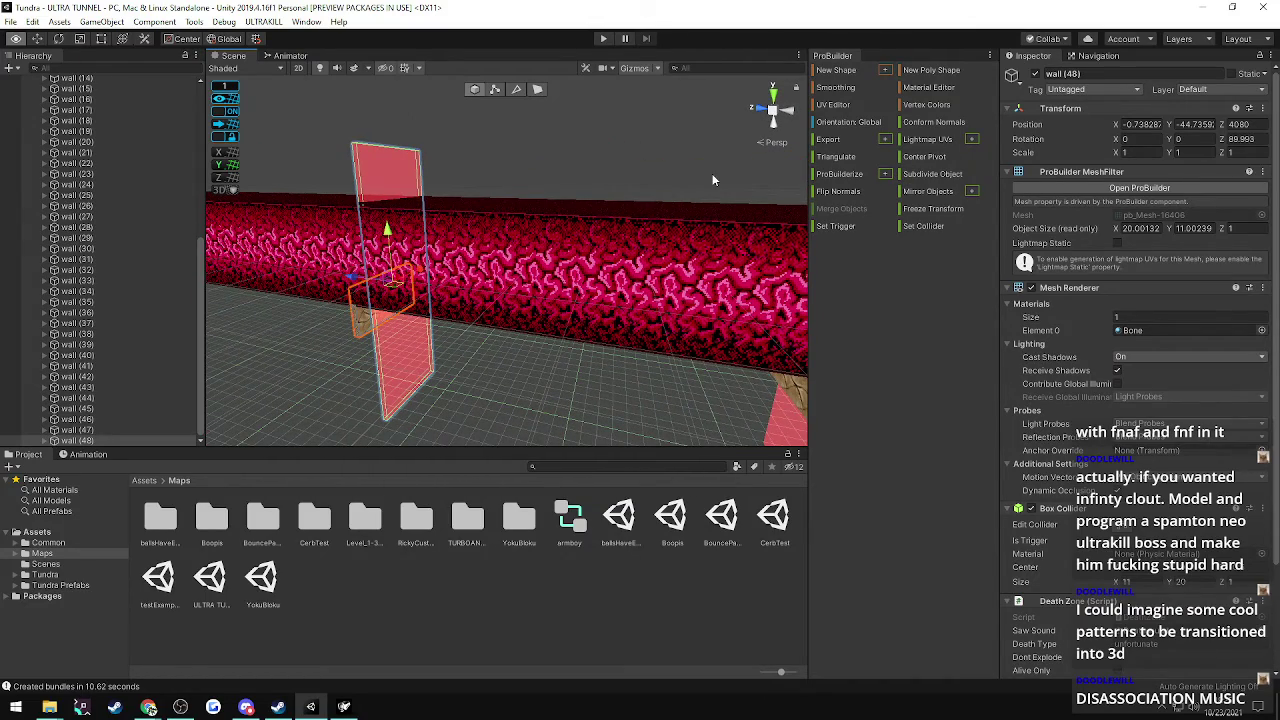
right_click_drag(713, 180, 579, 229)
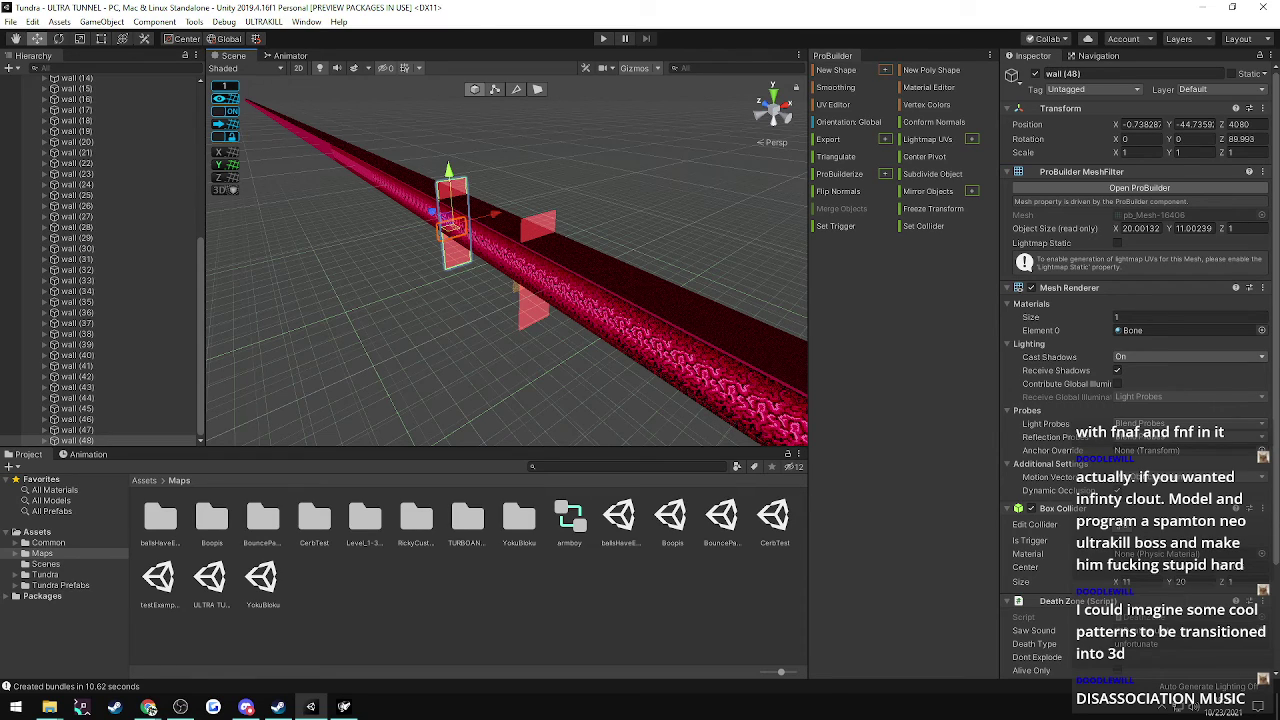
- Duplicate walls (40) and (41) together and move the copies along the tunnel past wall (48), to Z positions of about 4178 and 4258
right_click_drag(678, 181, 541, 311)
key("w")
left_click(593, 297)
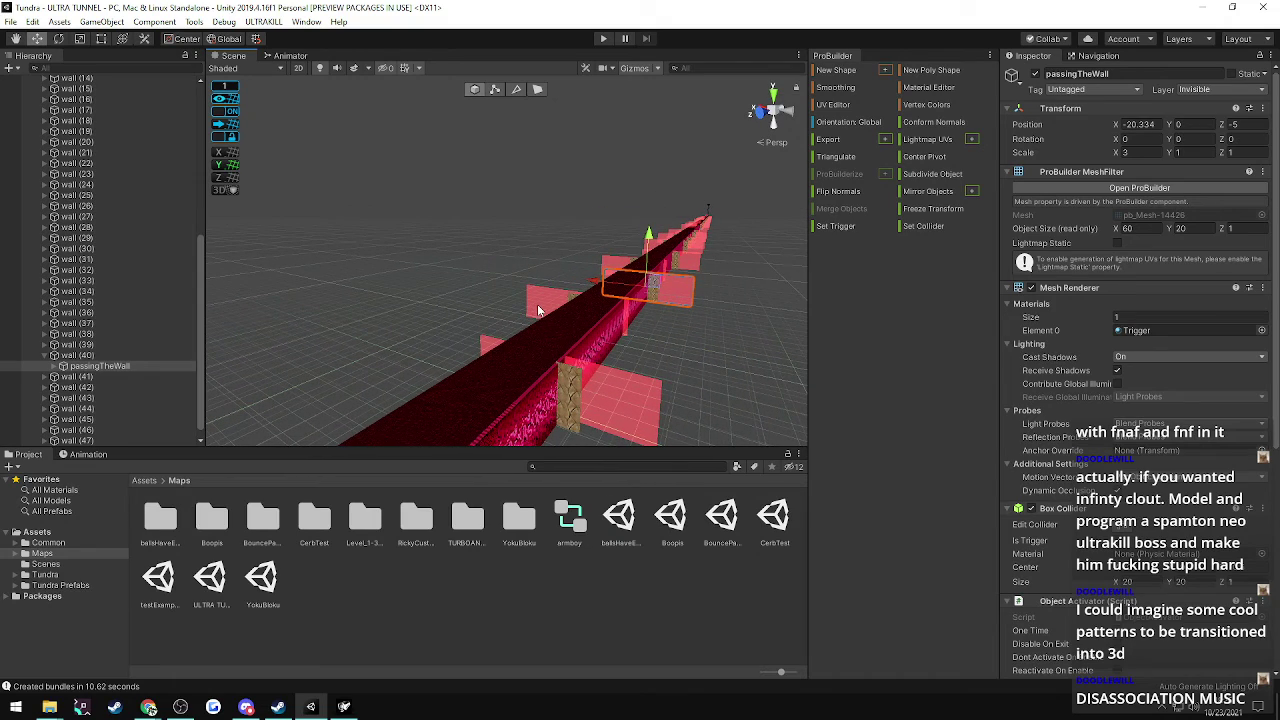
left_click(46, 355)
double_click(69, 356)
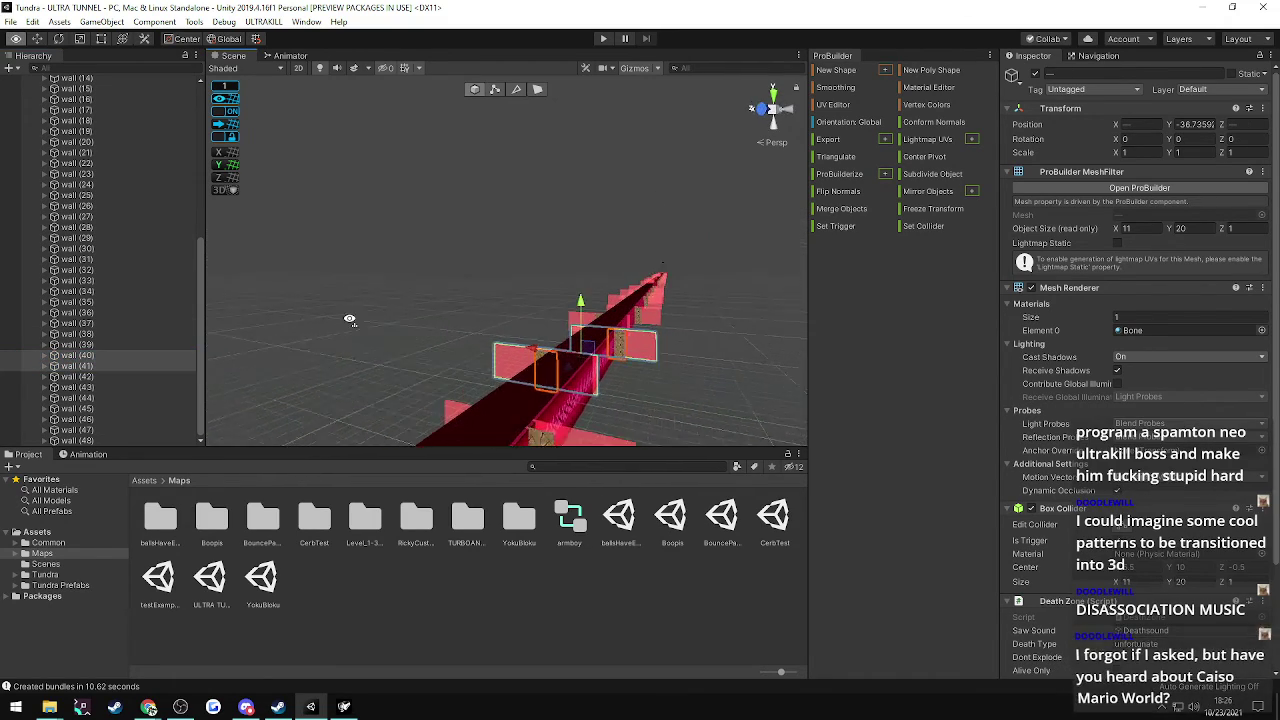
right_click_drag(352, 343, 148, 413)
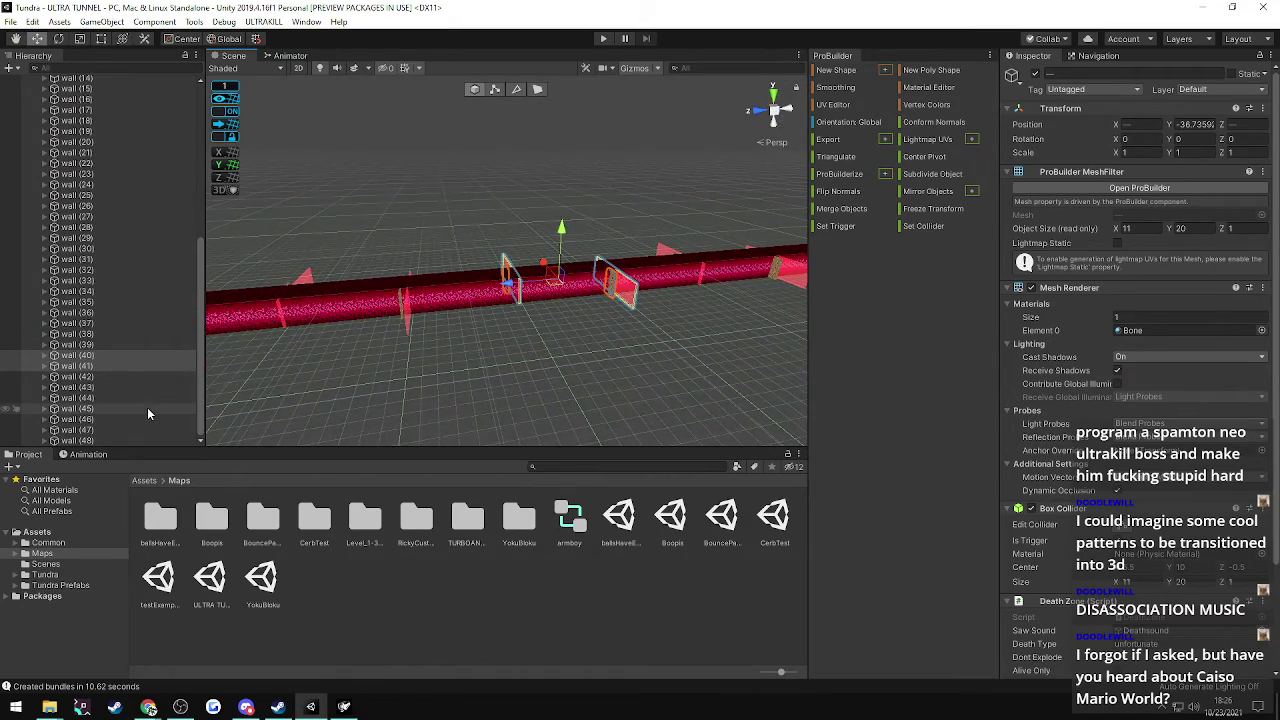
key("ctrl+d")
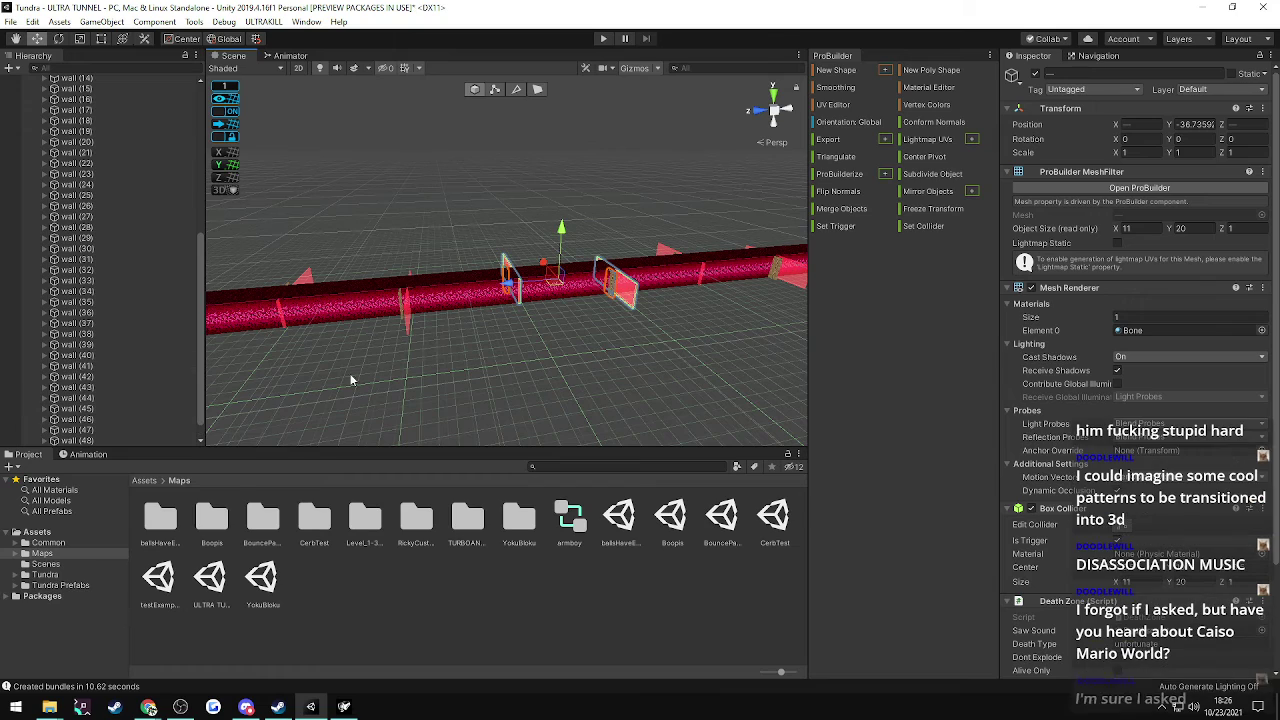
left_click_drag(508, 284, 388, 294)
right_click_drag(388, 294, 311, 283)
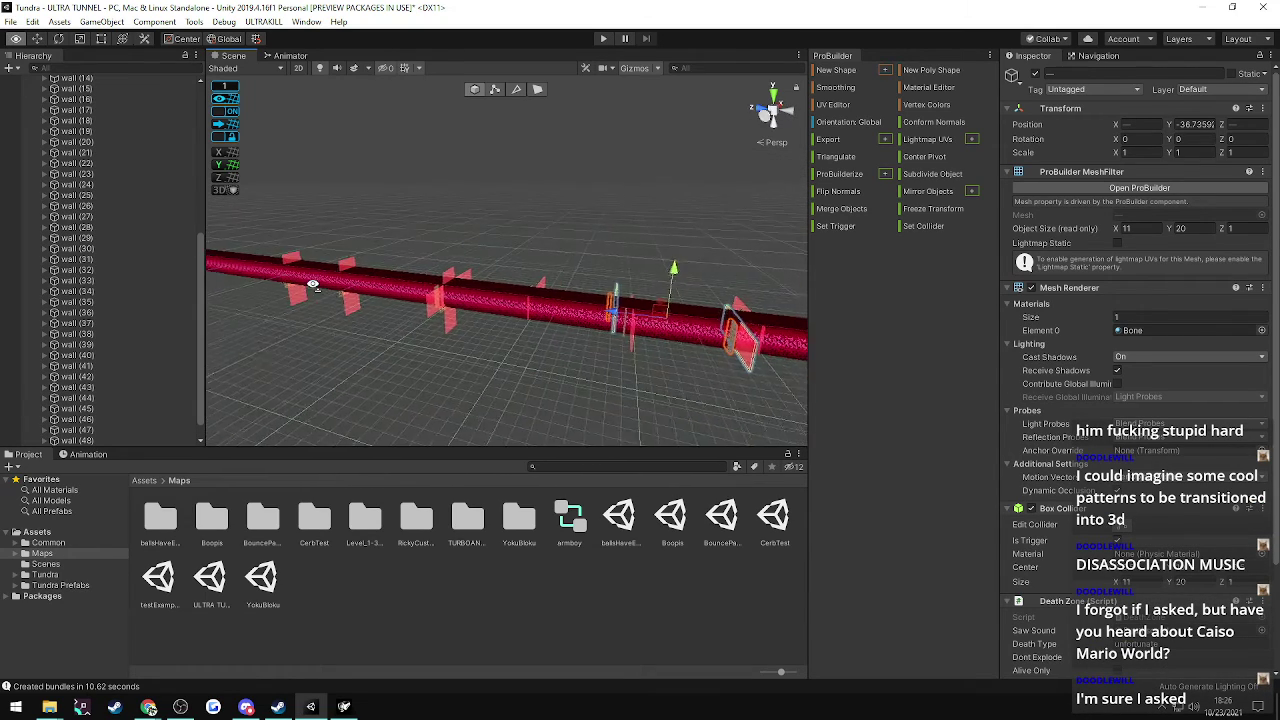
left_click_drag(635, 312, 1172, 265)
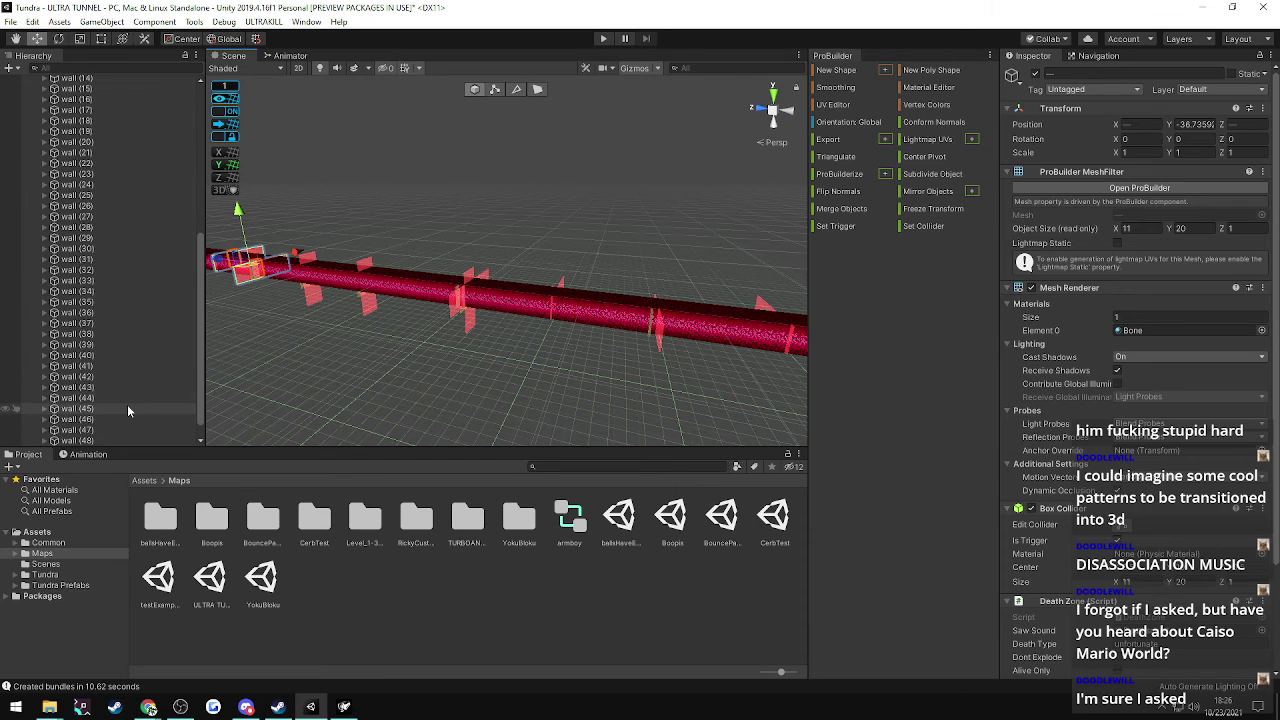
right_click_drag(364, 387, 419, 412)
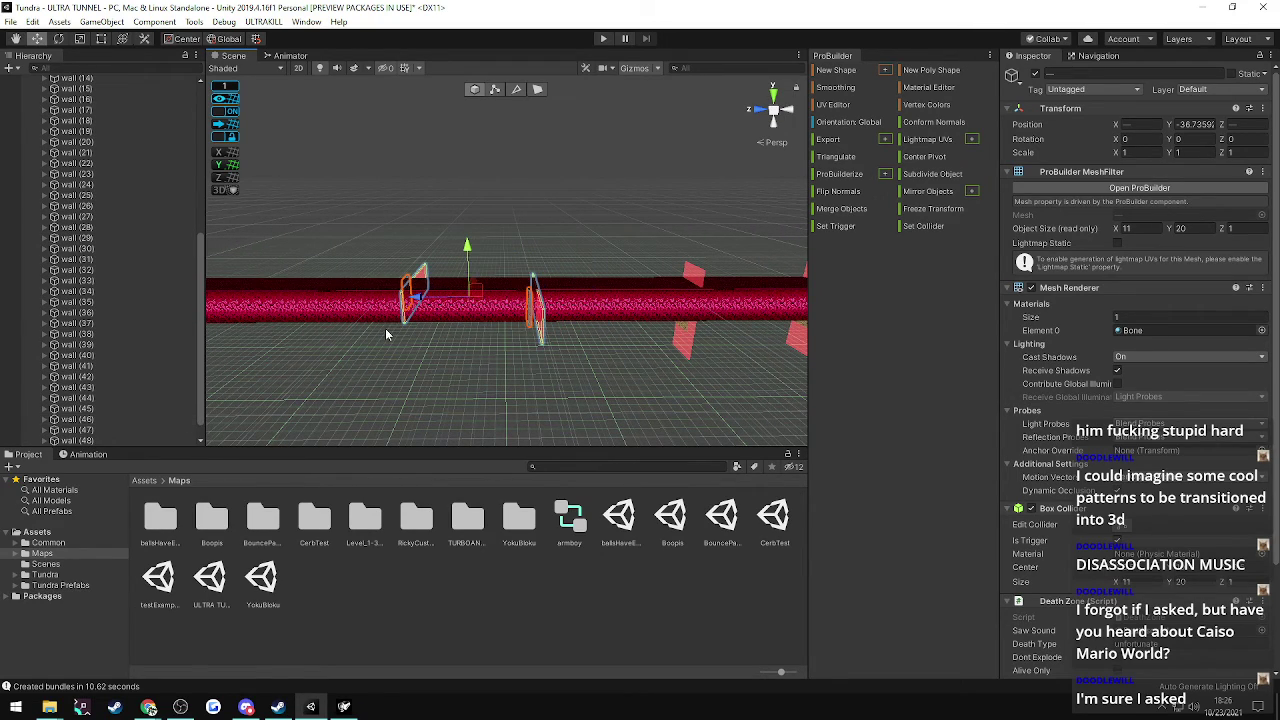
- Set the Z position of wall (49) to 4200
scroll(105, 420, "down", 1)
left_click(103, 419)
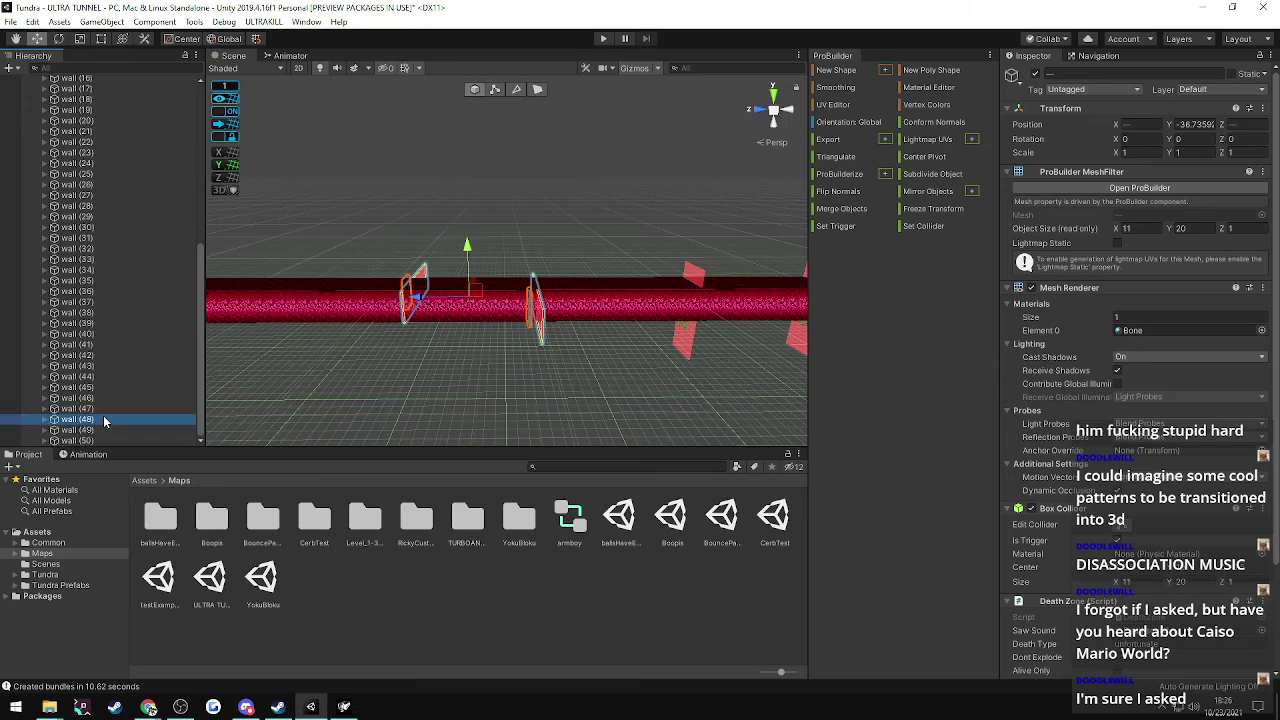
left_click(93, 431)
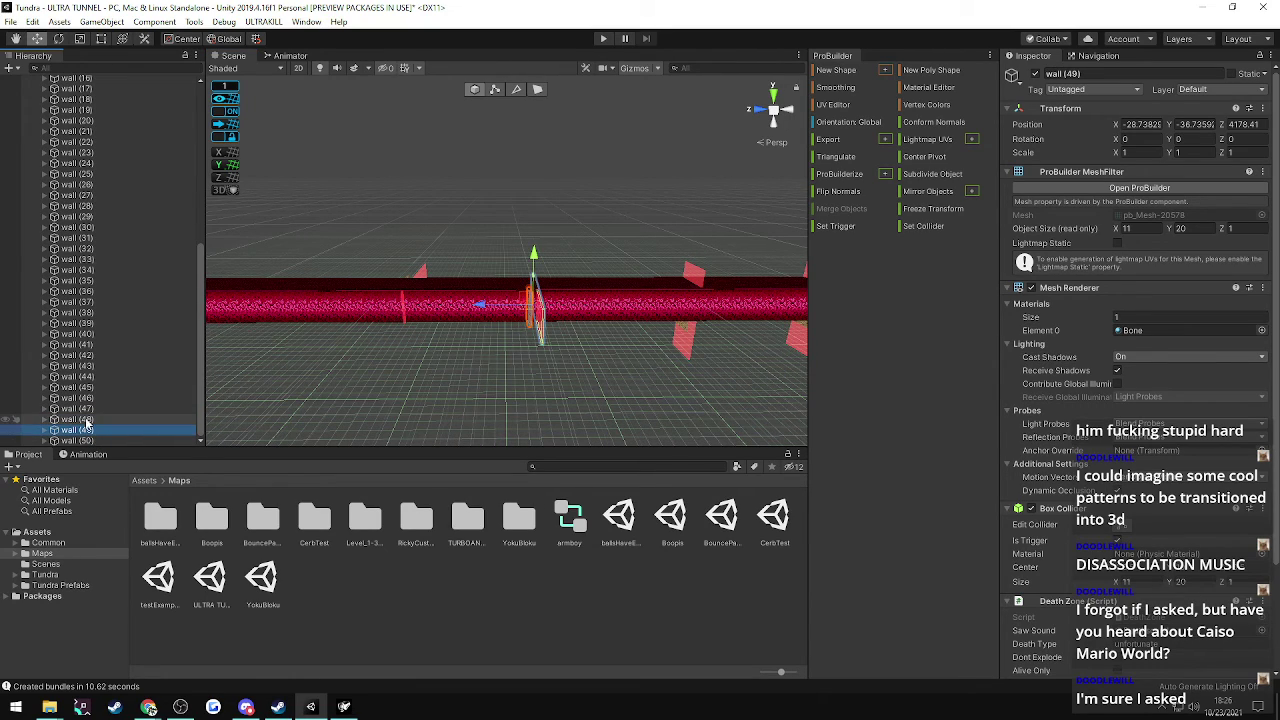
left_click(86, 421)
left_click(86, 431)
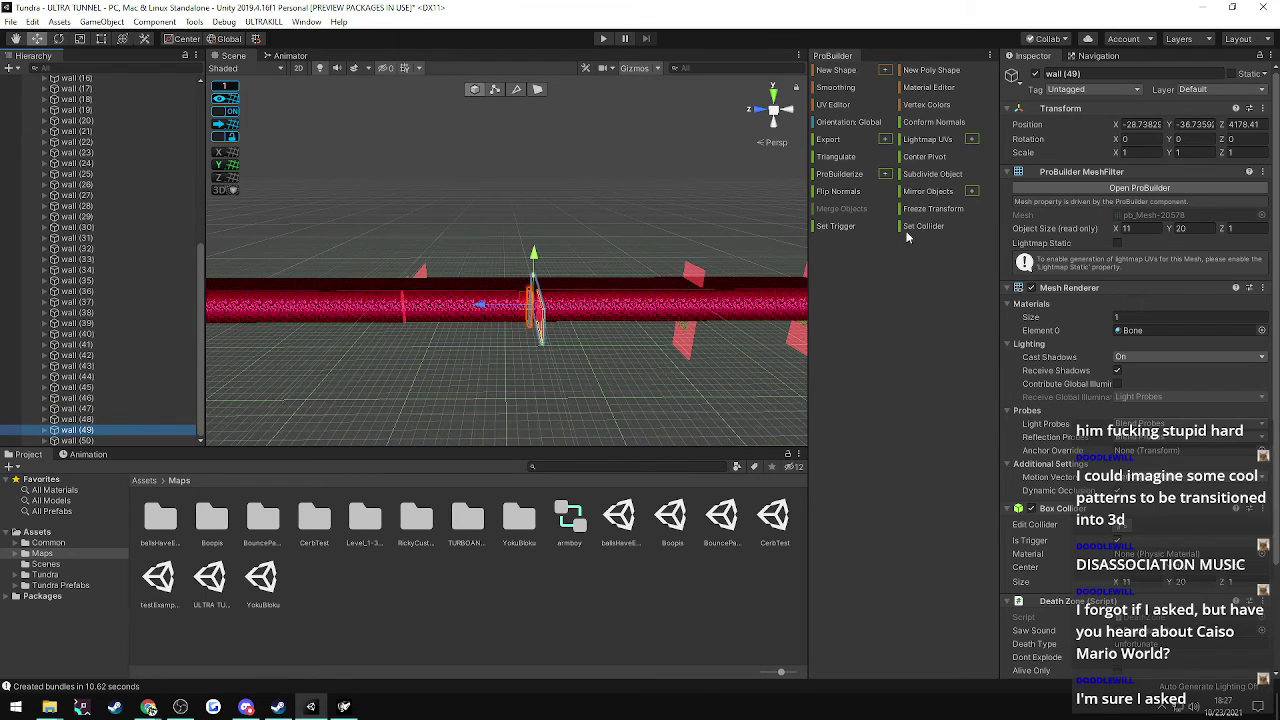
left_click(1243, 124)
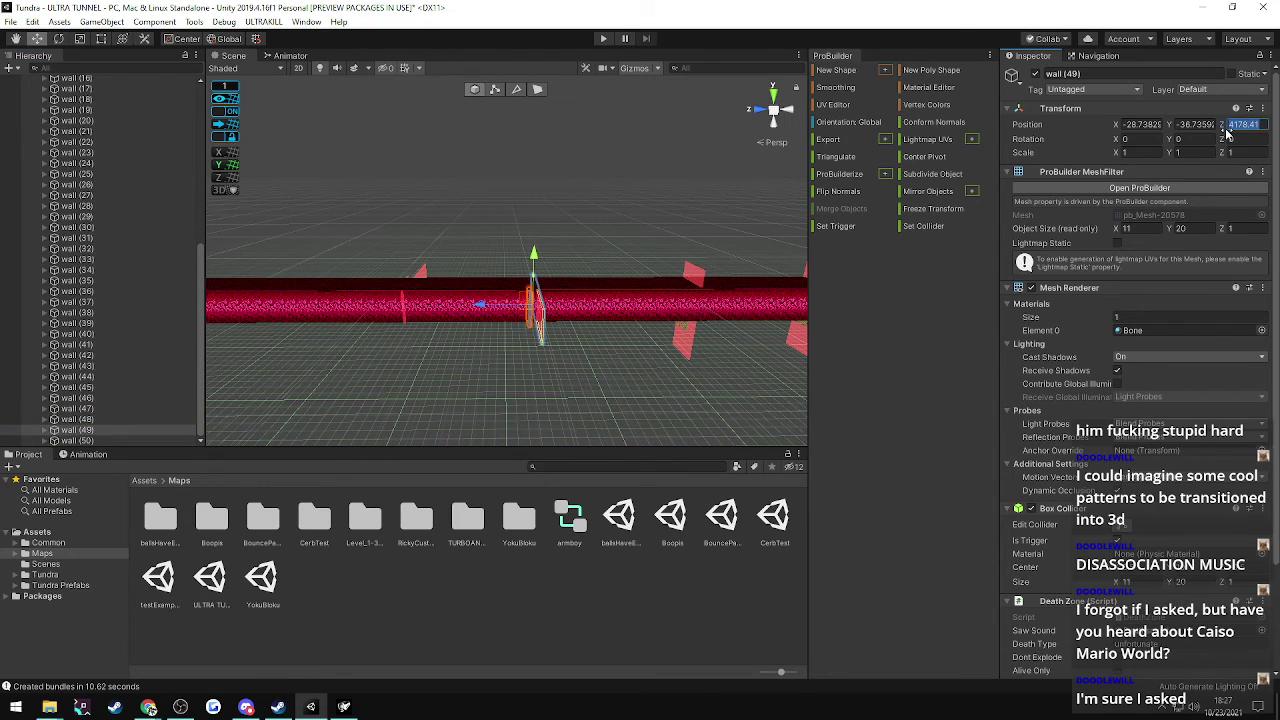
type("4200")
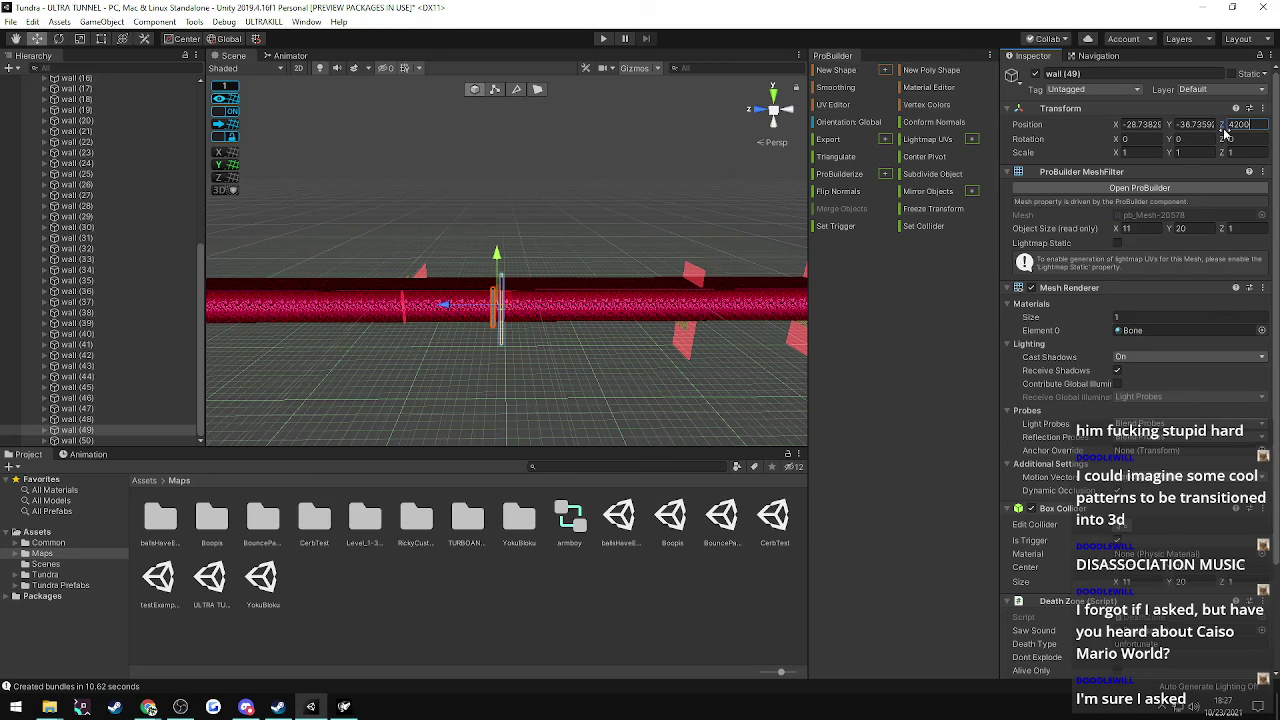
key("Return")
- Set the Z position of wall (50) to 4280
left_click(78, 441)
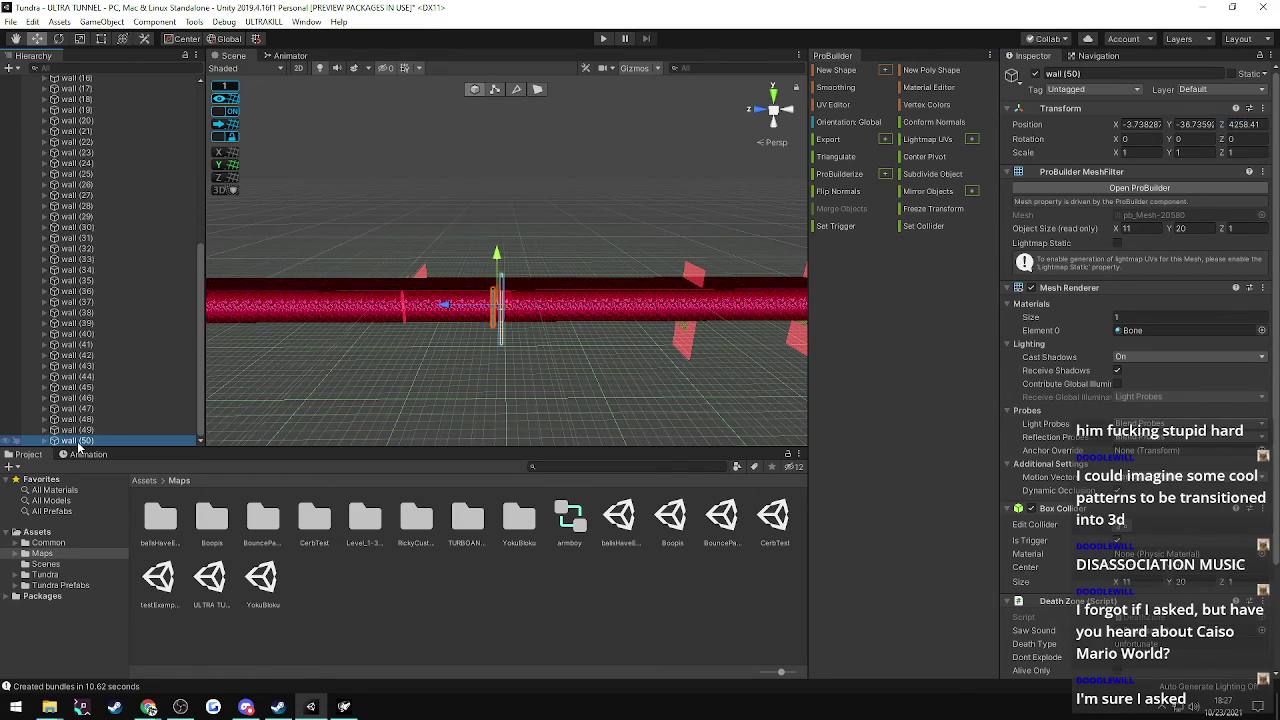
left_click(1245, 124)
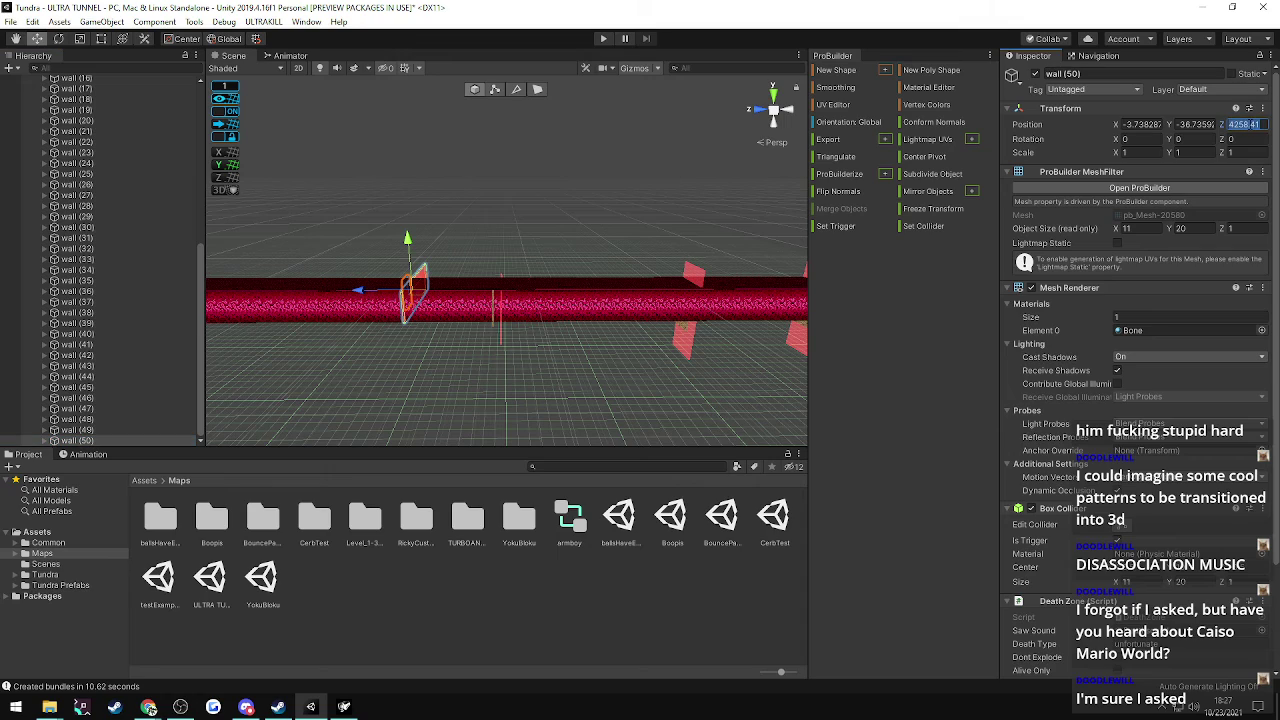
type("4280")
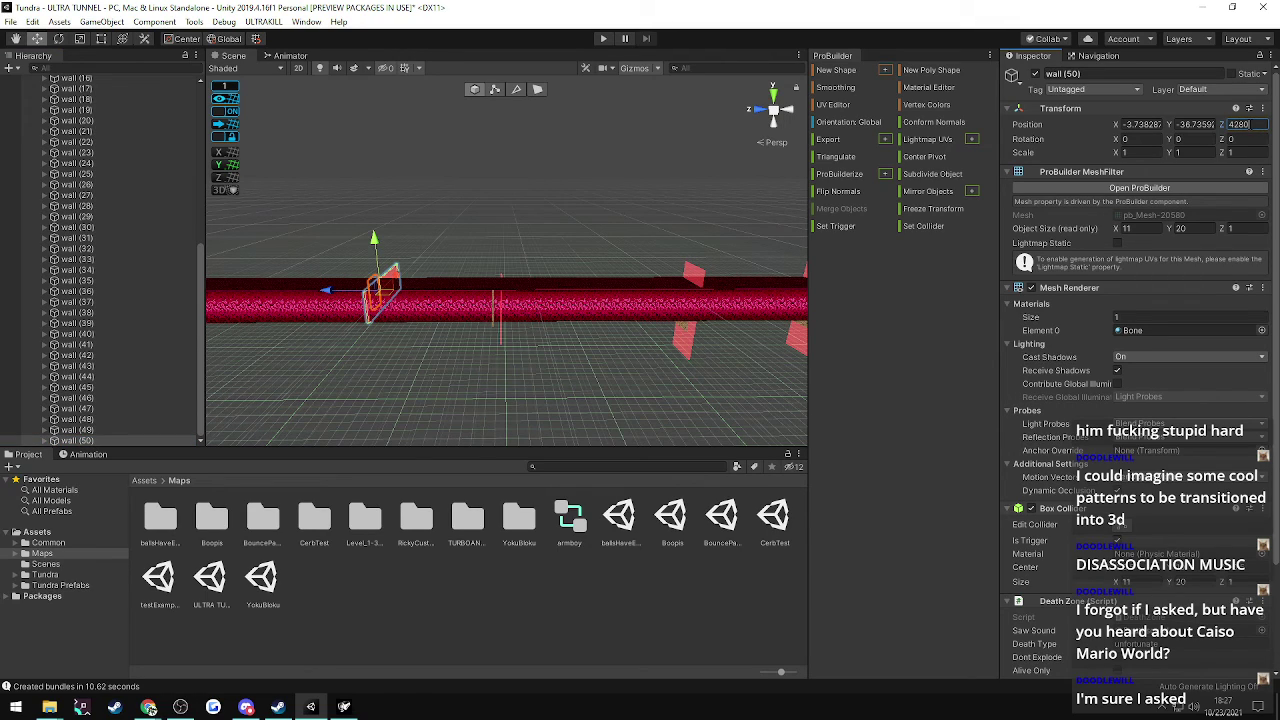
left_click(437, 209)
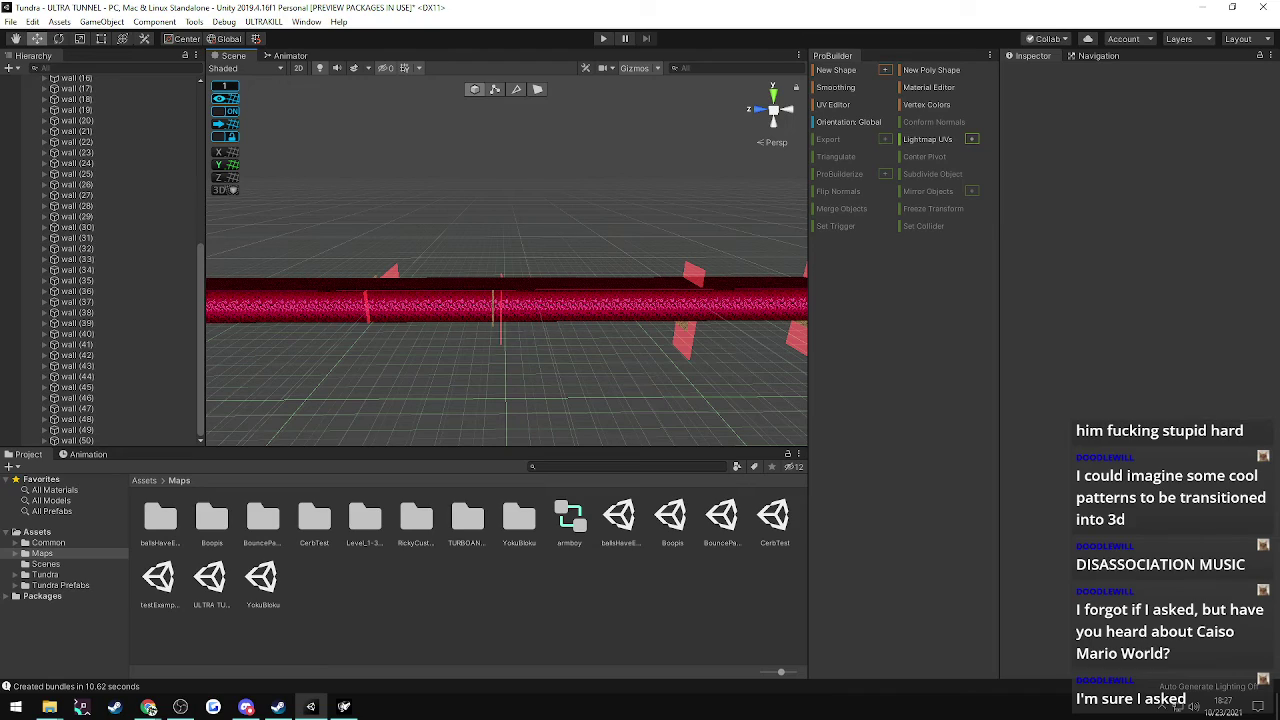
left_click(180, 707)
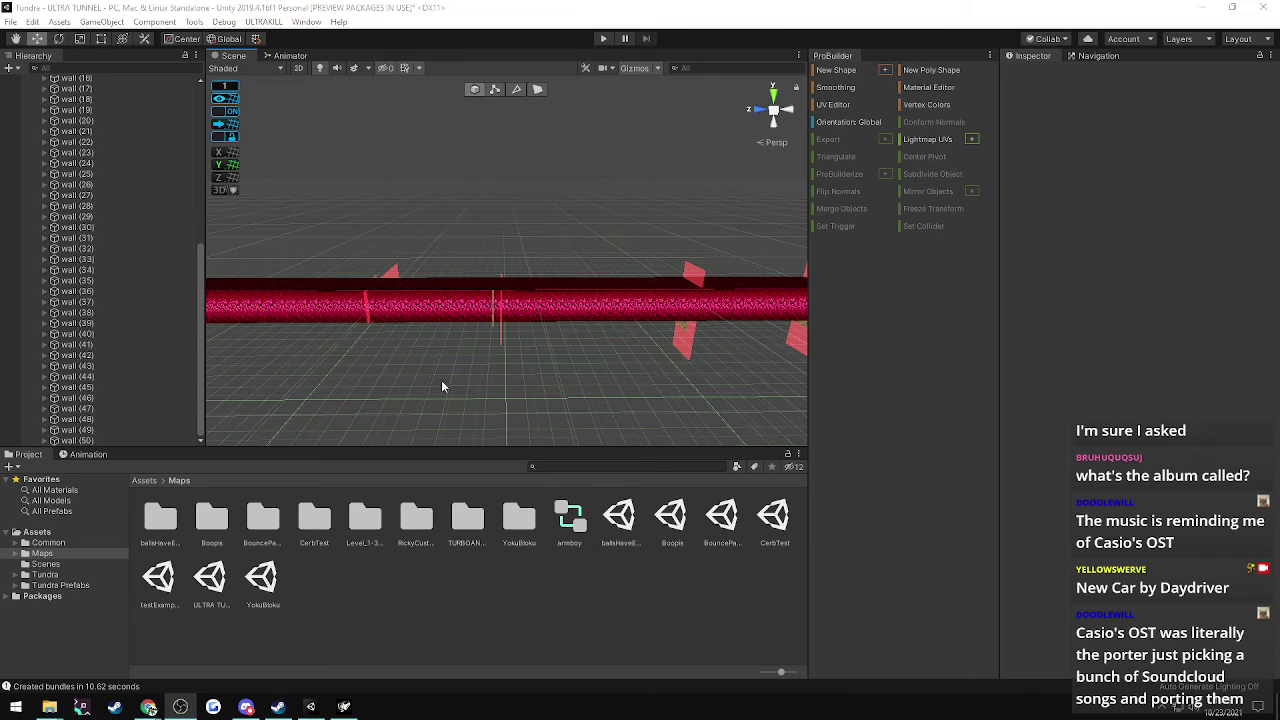
right_click_drag(438, 390, 415, 366)
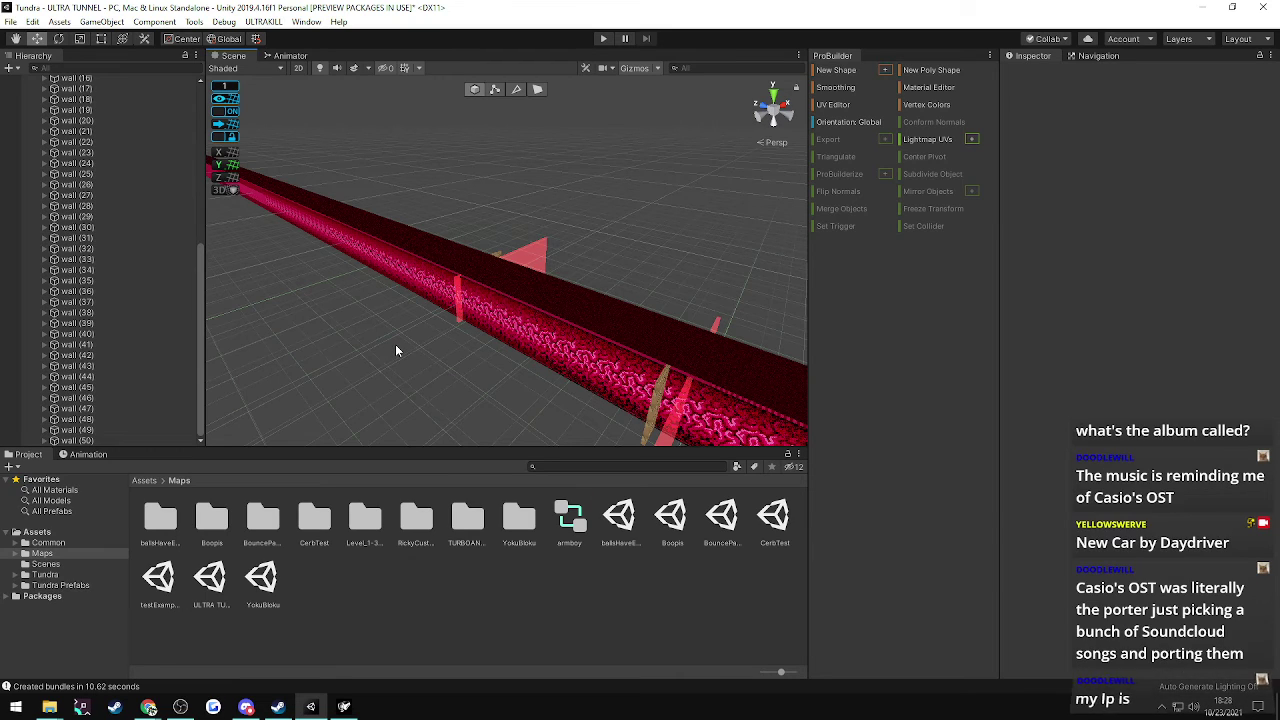
mouse_move(393, 344)
right_mouse_down()
mouse_move(403, 326)
mouse_move(396, 348)
right_mouse_up()
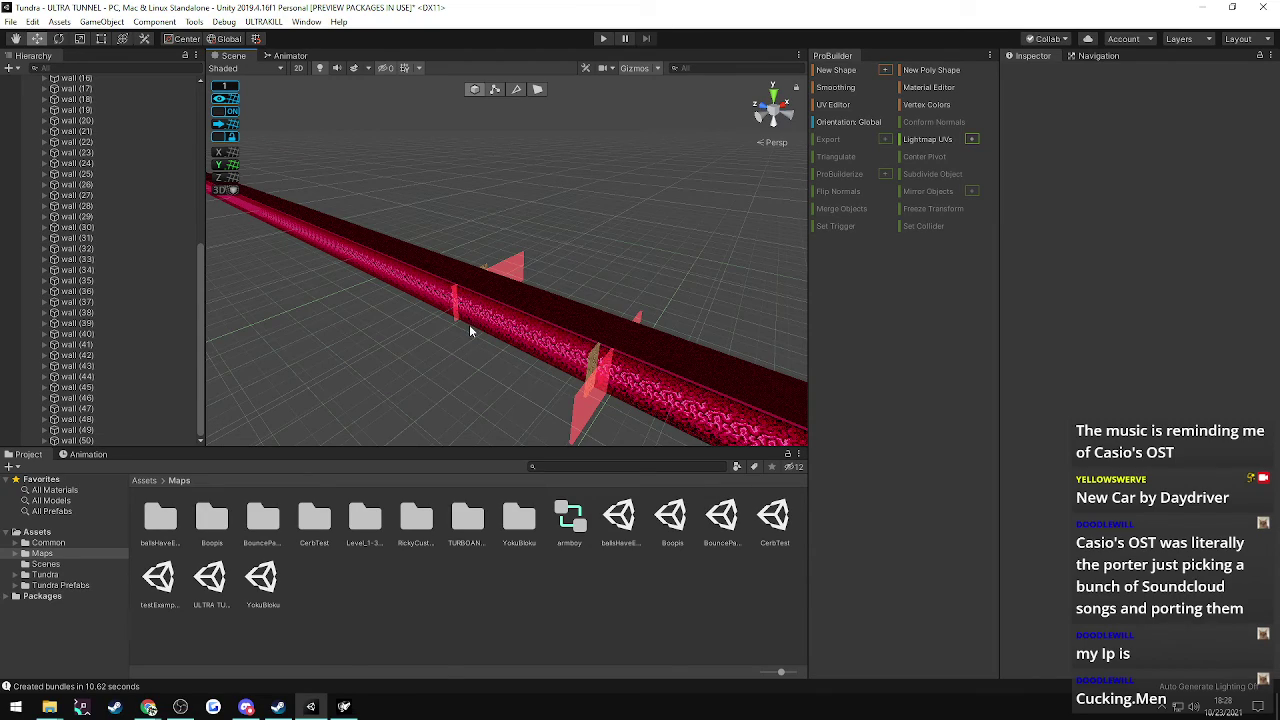
- Duplicate wall (48) and set the copy's Z position to 4360
right_click_drag(469, 331, 620, 390)
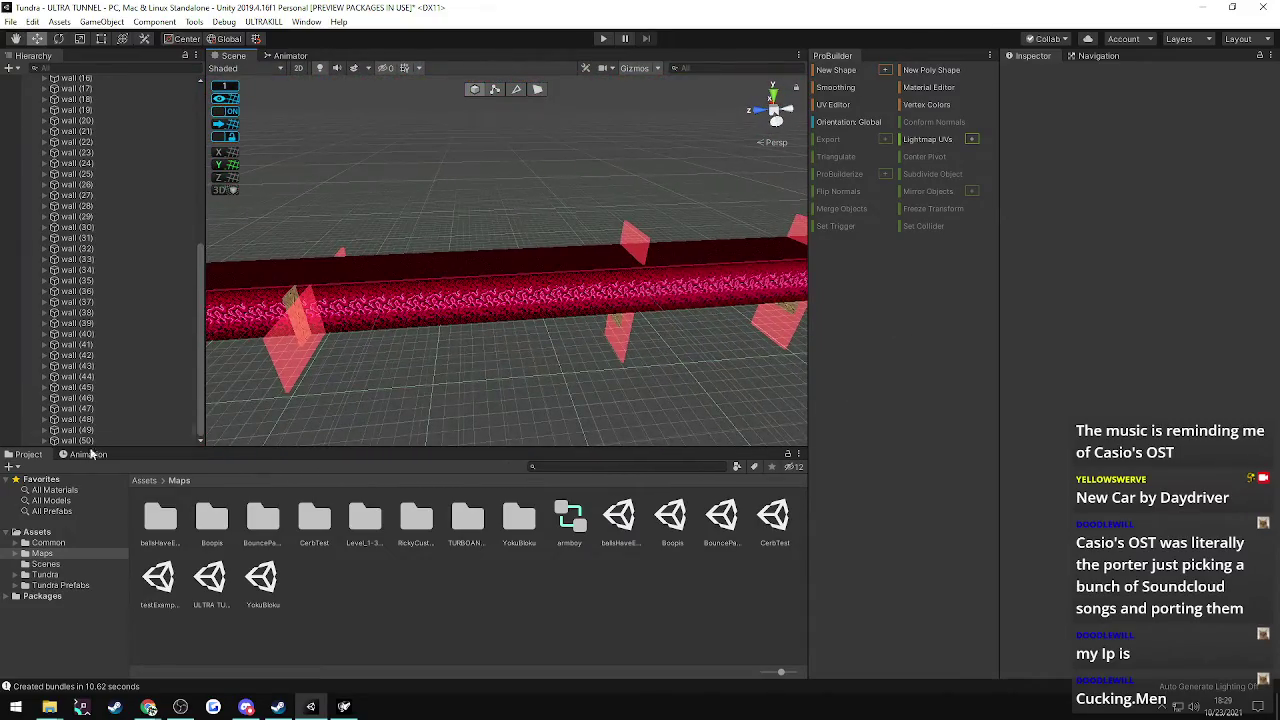
left_click(80, 430)
left_click(82, 419)
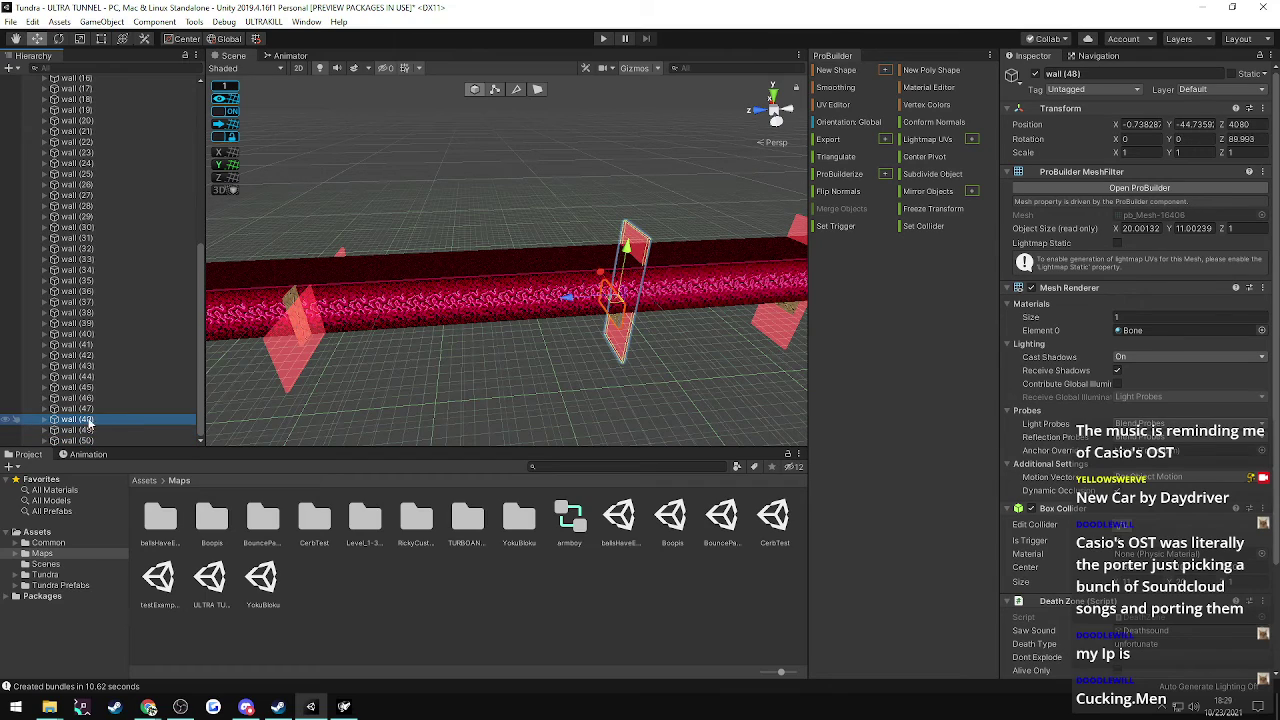
right_click_drag(256, 398, 236, 392)
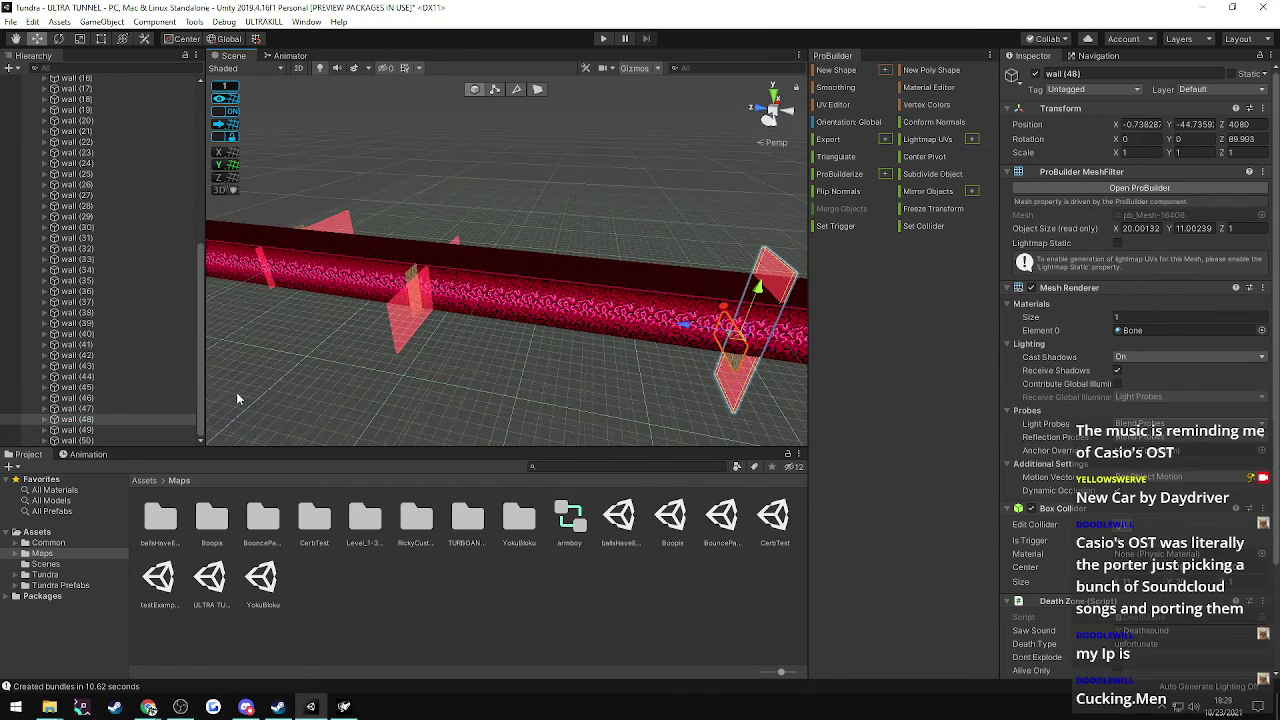
double_click(77, 441)
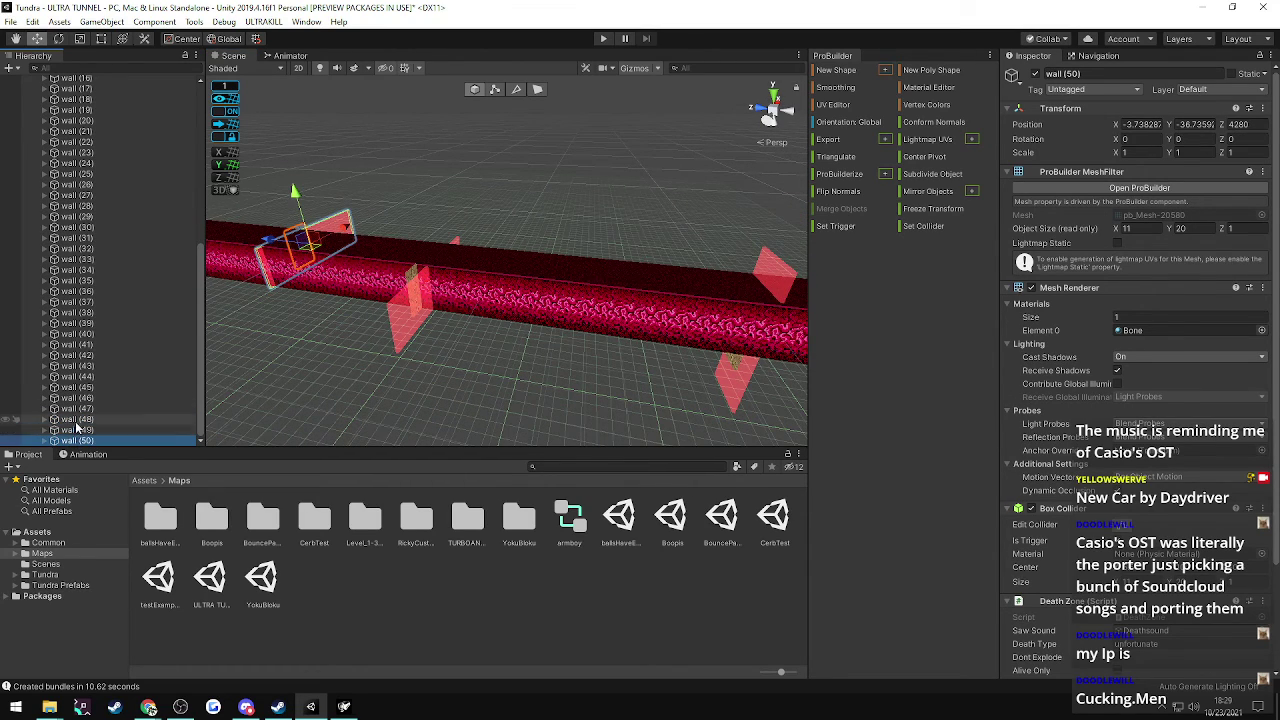
left_click(78, 420)
right_click_drag(502, 384, 580, 377)
key("ctrl+d")
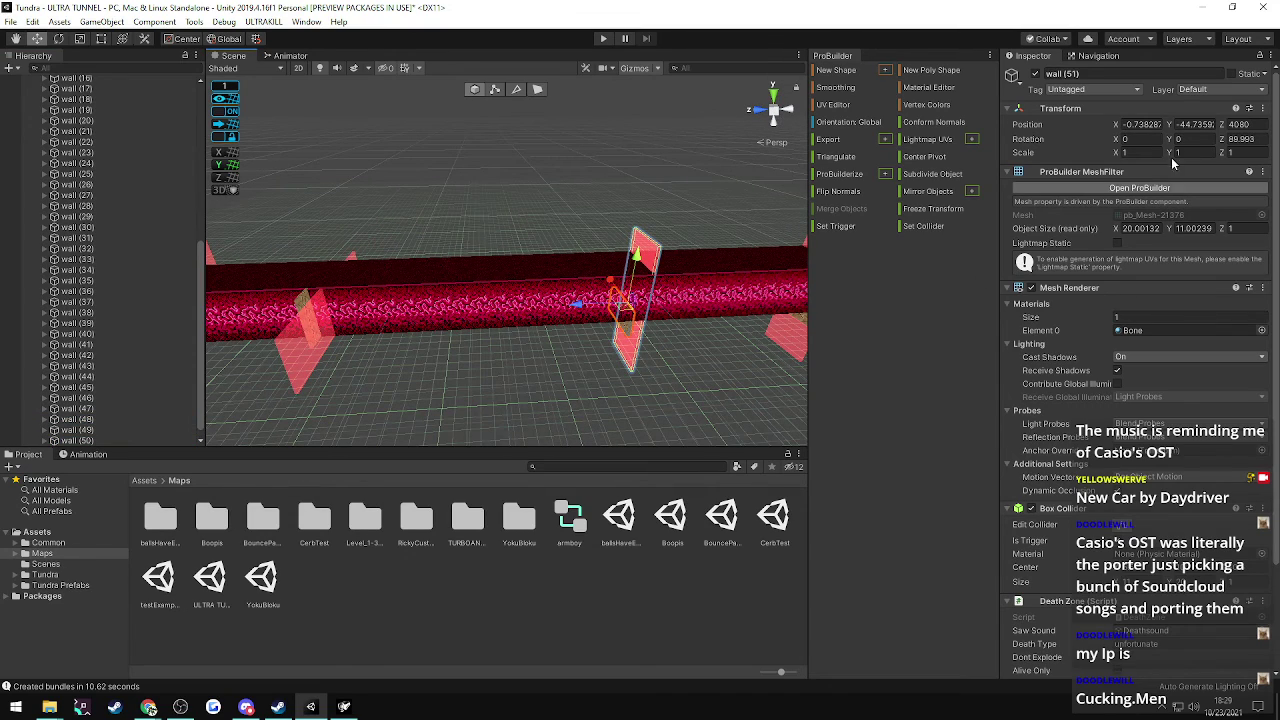
left_click(1238, 124)
type("4")
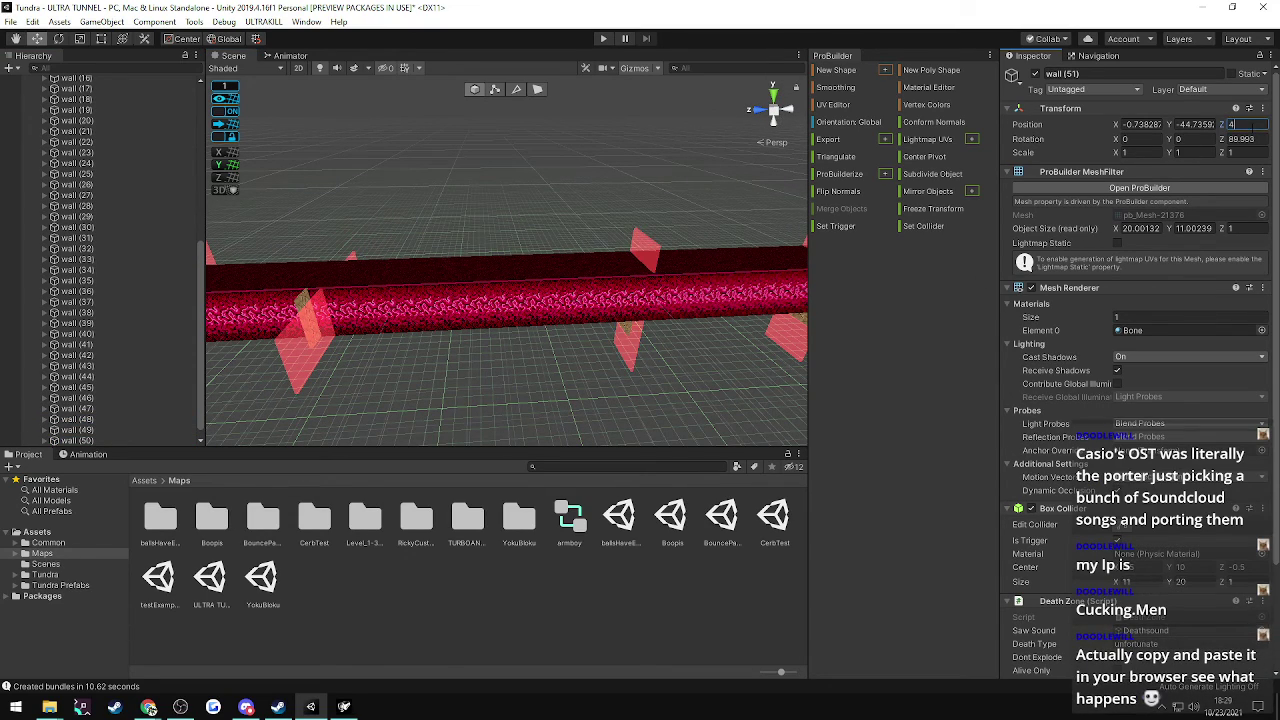
type("360")
- Examine wall (51) and its spacing from the preceding walls from several angles along the tunnel
key("w")
right_click_drag(515, 172, 865, 78)
key("w")
key("w")
key("w")
right_click_drag(613, 241, 68, 329)
key("w")
key("w")
key("w")
key("s")
key("s")
right_click_drag(367, 247, 280, 255)
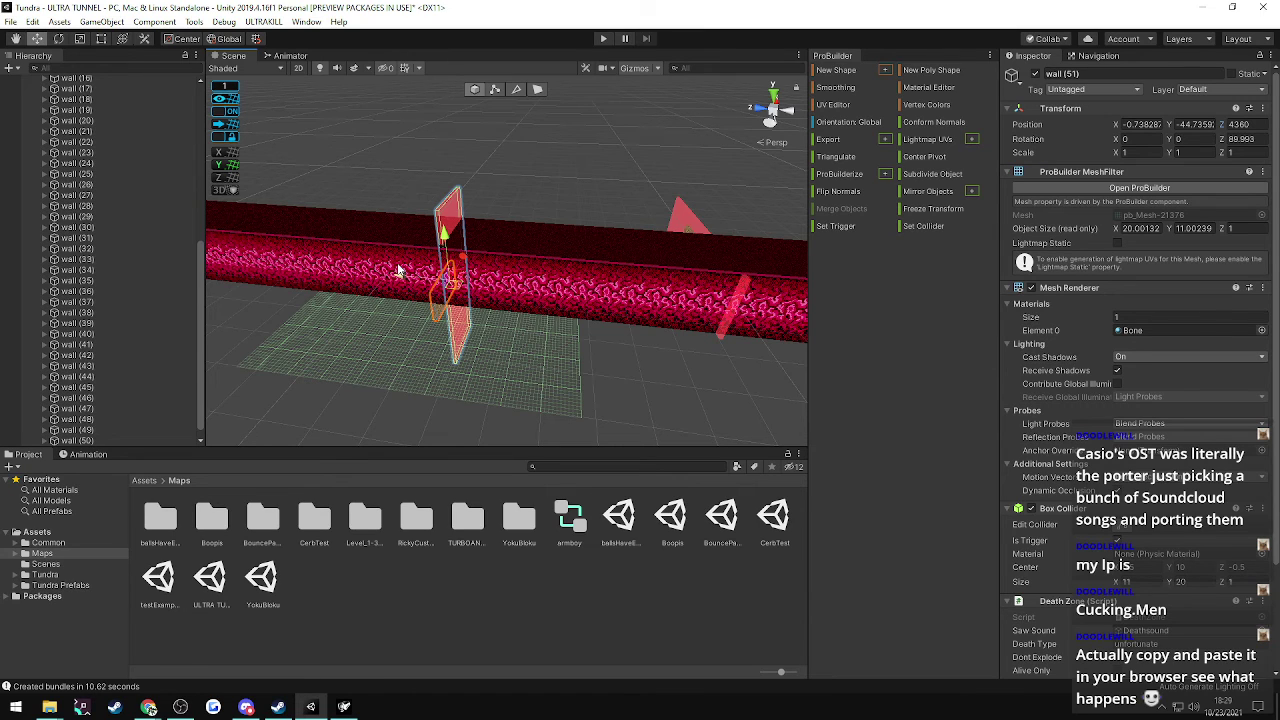
right_click_drag(398, 270, 459, 266)
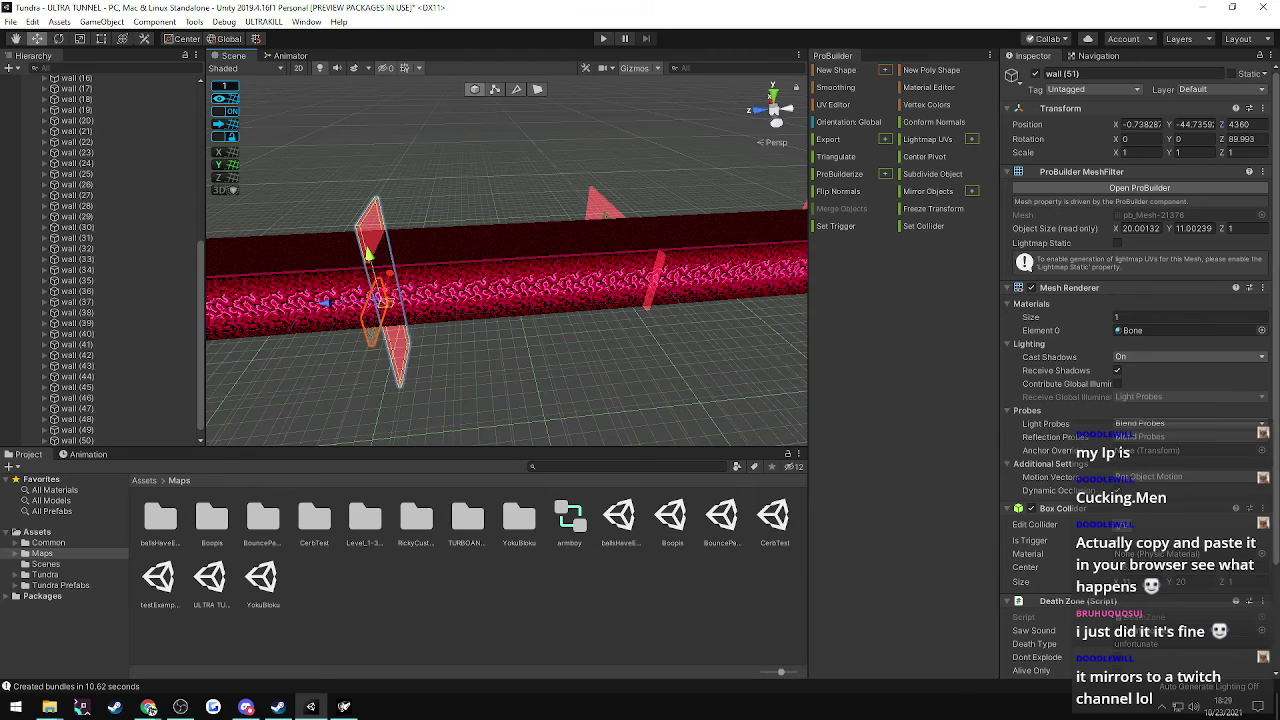
key("alt+Tab")
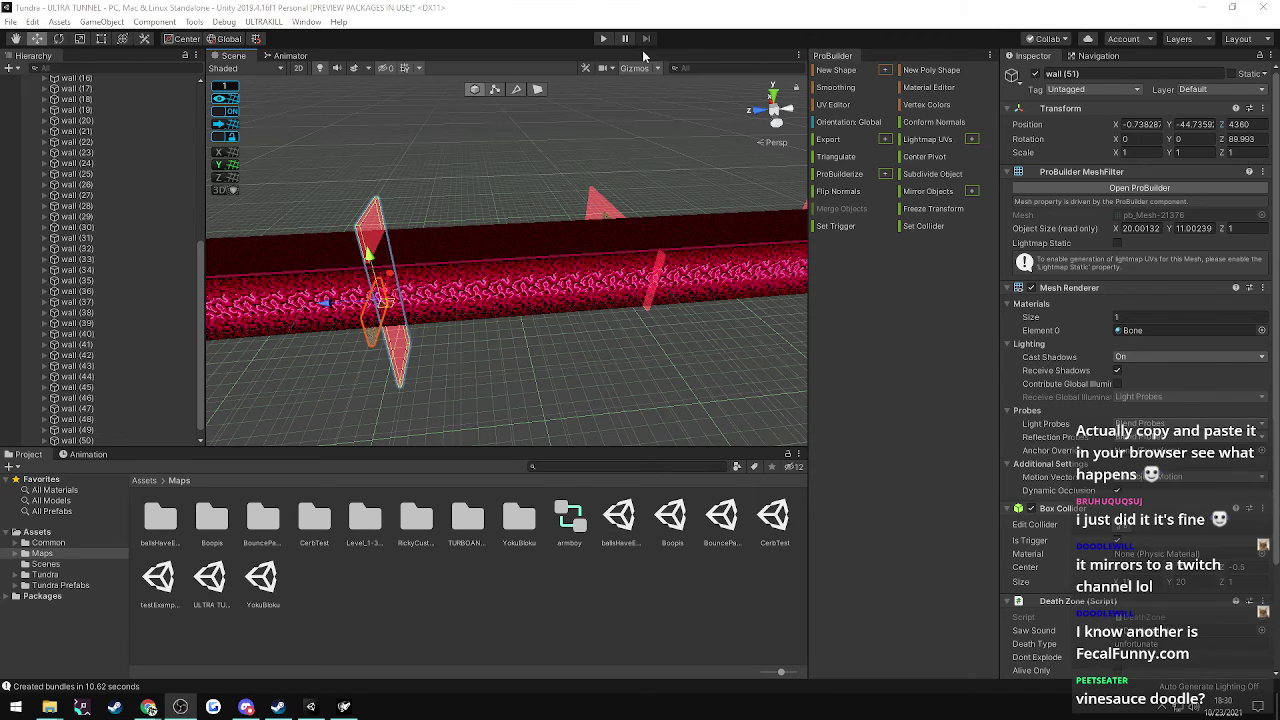
- Duplicate wall (50) and place the copy beyond wall (51) at a Z position of 4440
mouse_move(488, 200)
left_mouse_down("alt")
mouse_move(370, 222)
mouse_move(470, 180)
mouse_move(535, 202)
mouse_move(491, 205)
left_mouse_up("alt")
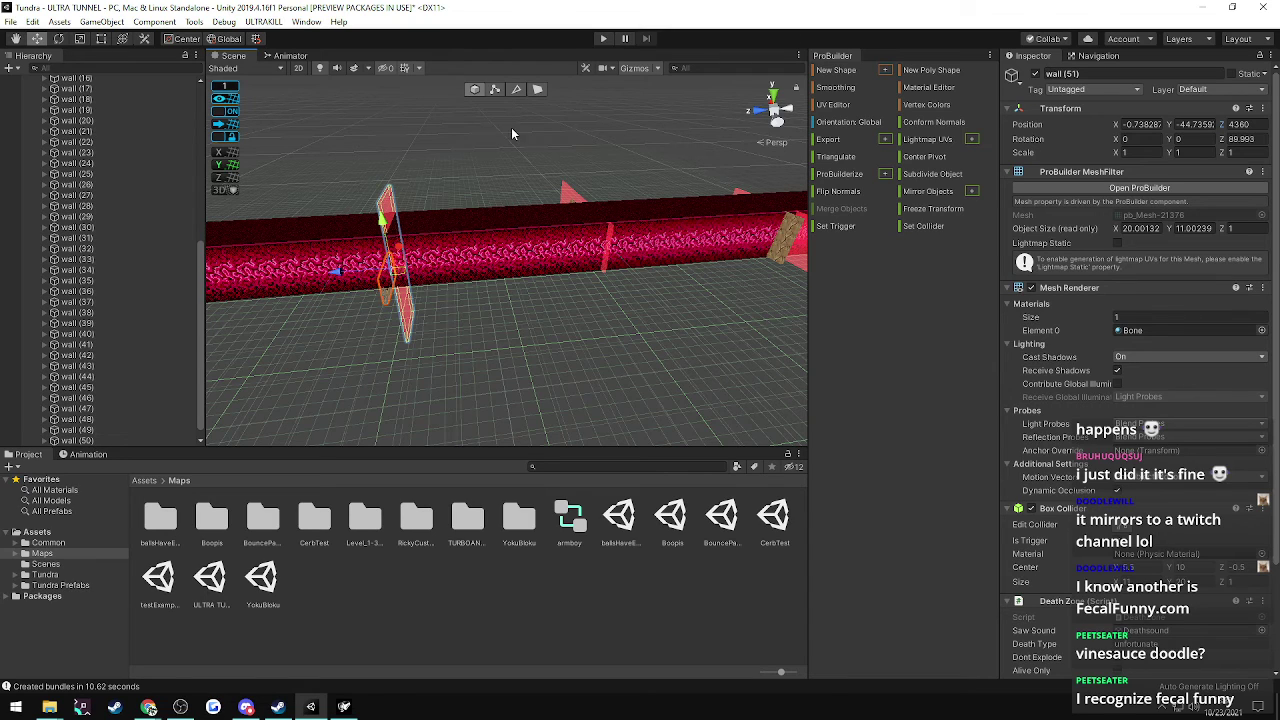
right_click_drag(532, 198, 495, 222)
left_click(80, 438)
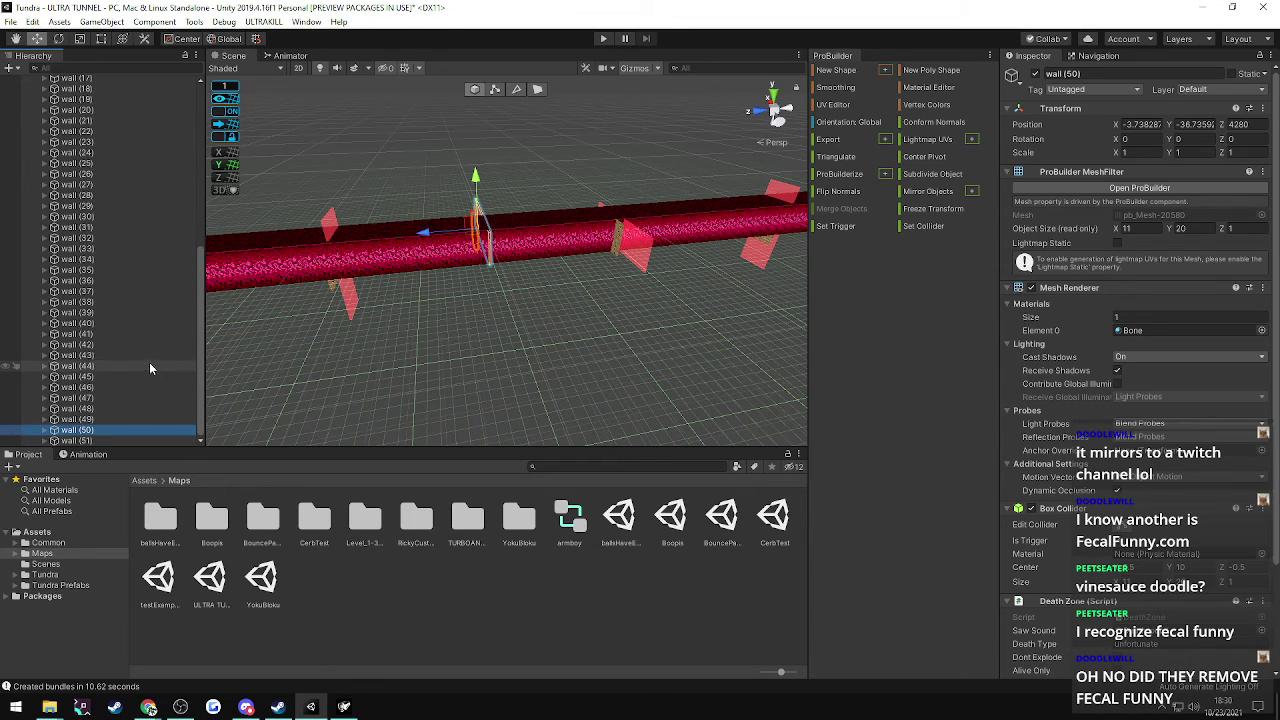
left_click(89, 421)
left_click(88, 439)
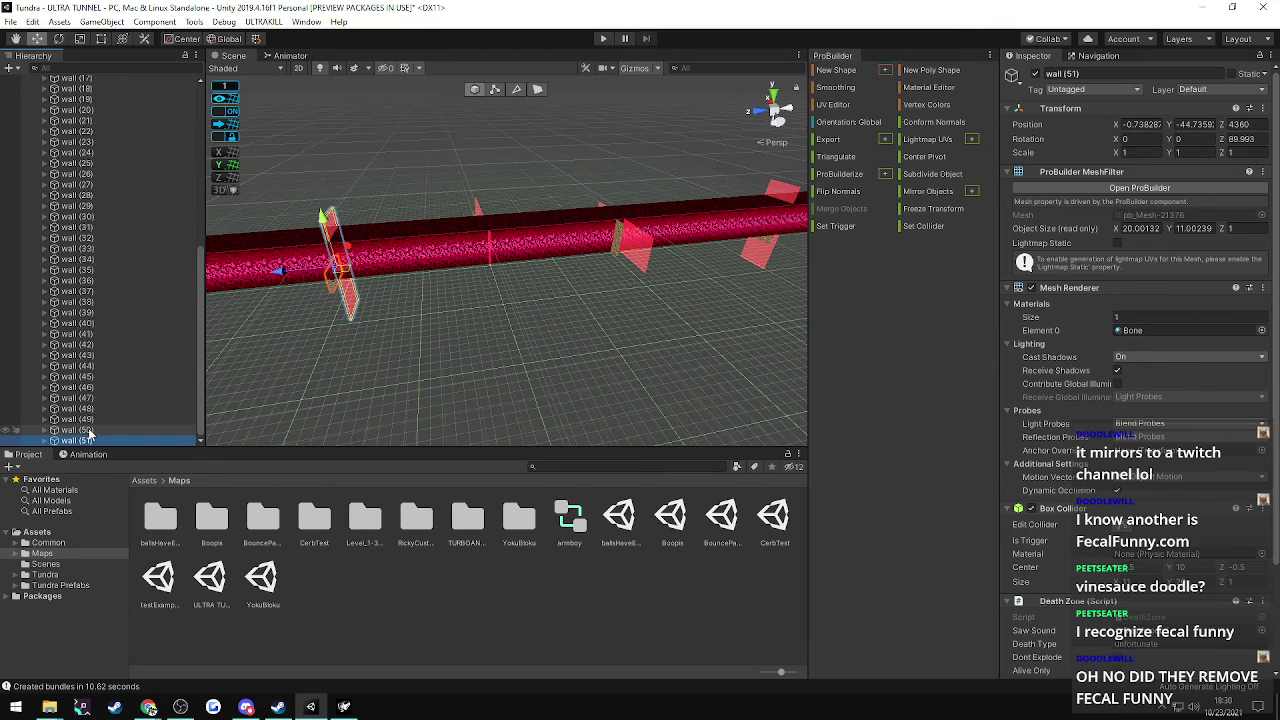
left_click(88, 430)
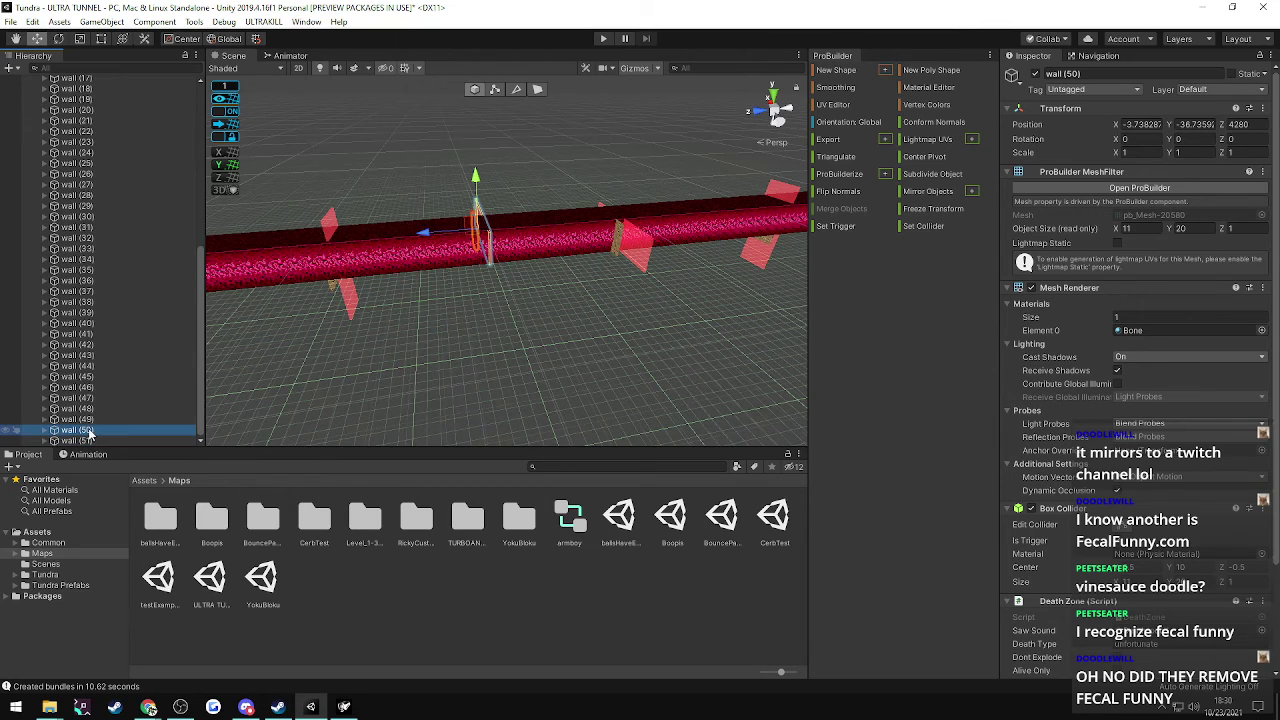
left_click(89, 441)
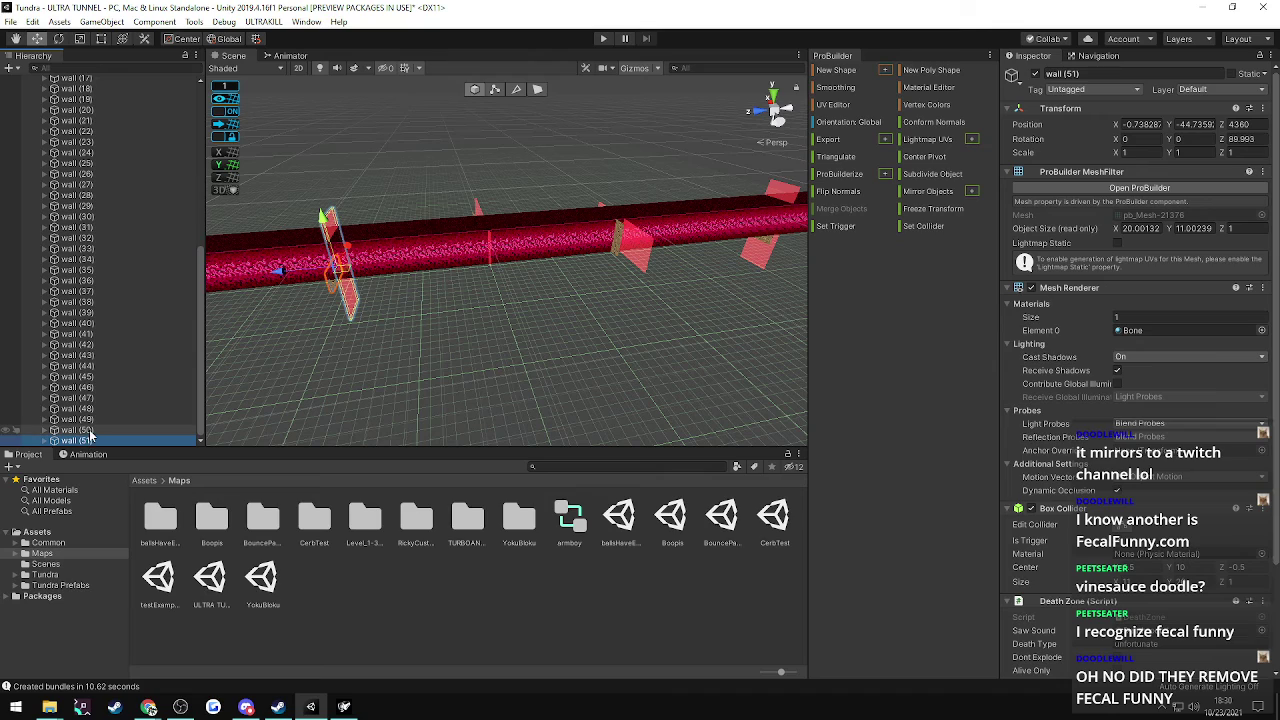
left_click(90, 430)
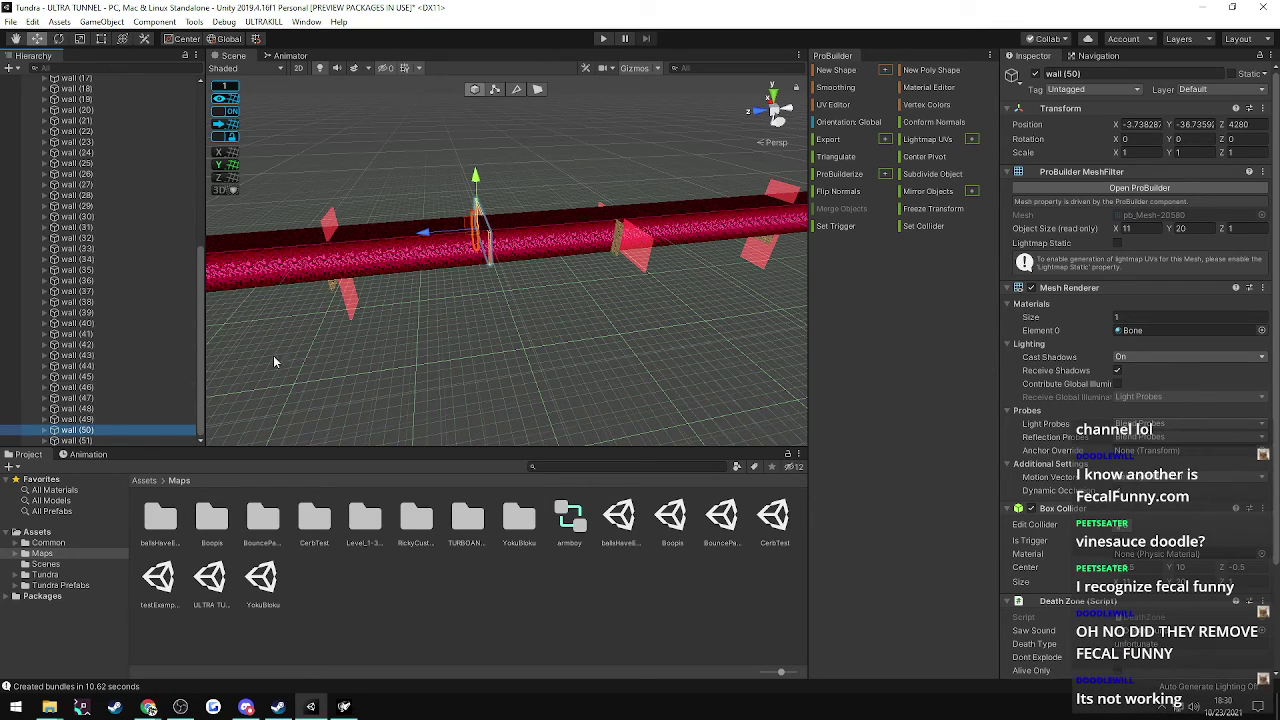
key("ctrl+d")
left_click(1238, 124)
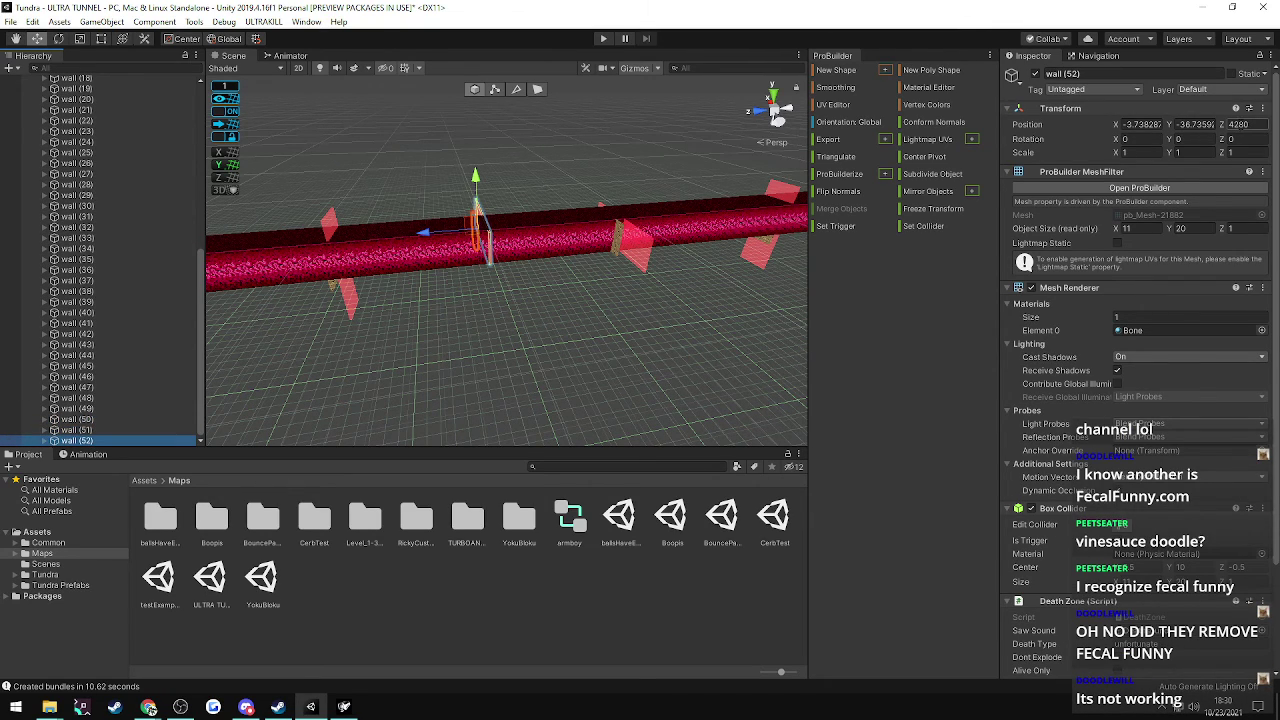
type("4440")
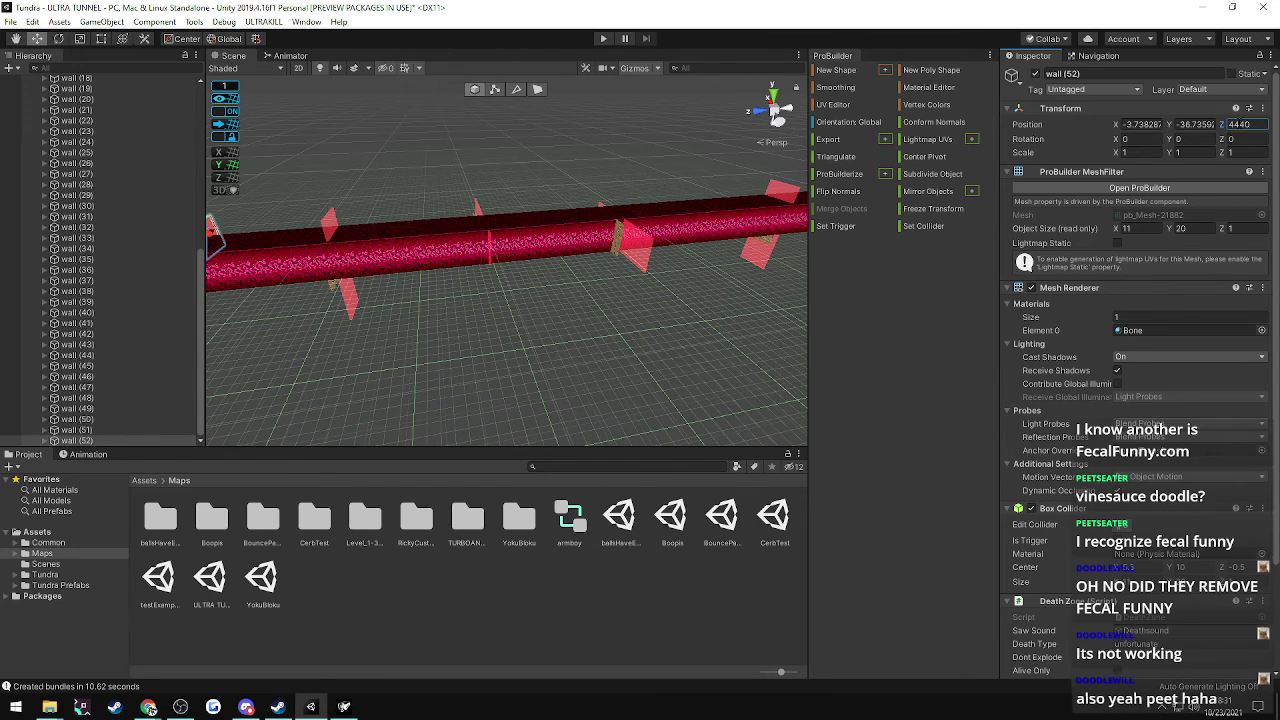
- Duplicate wall (49) and place the copy beyond wall (52) at a Z position of 4520
right_click_drag(478, 334, 356, 309)
left_click_drag(356, 308, 452, 290, "alt")
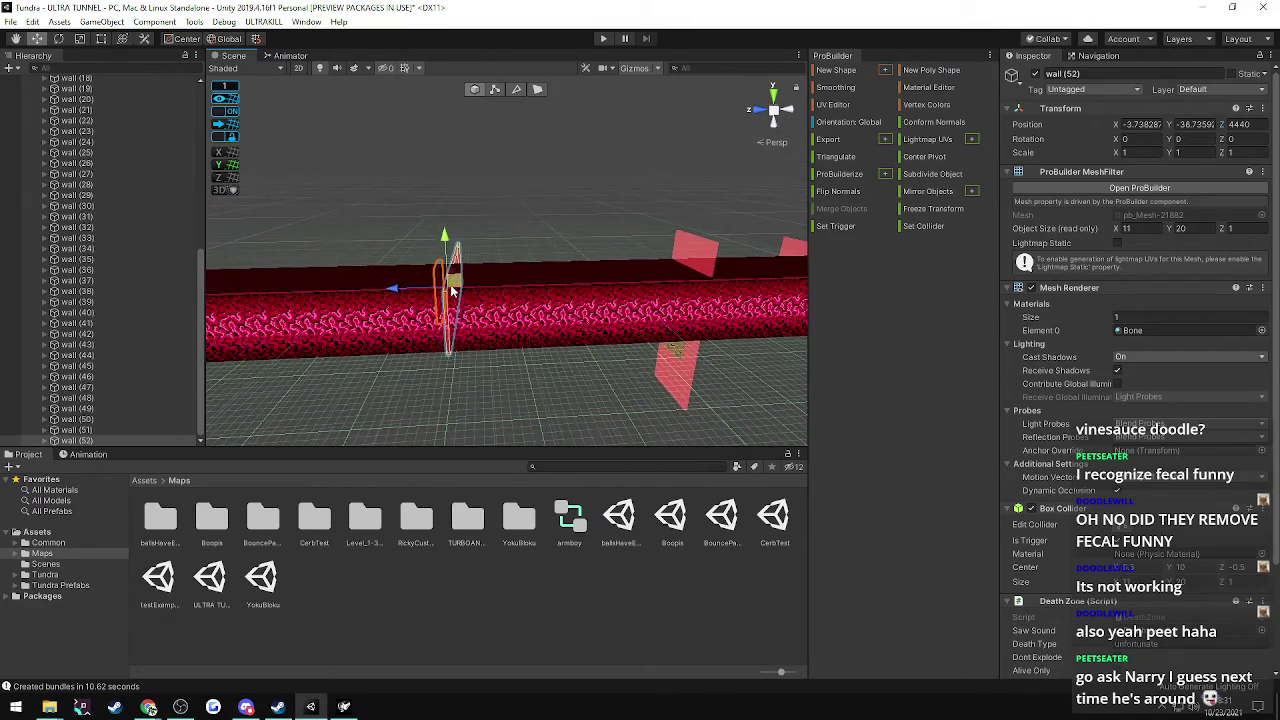
right_click_drag(452, 290, 432, 333)
left_click_drag(432, 334, 300, 345, "alt")
left_click(102, 399)
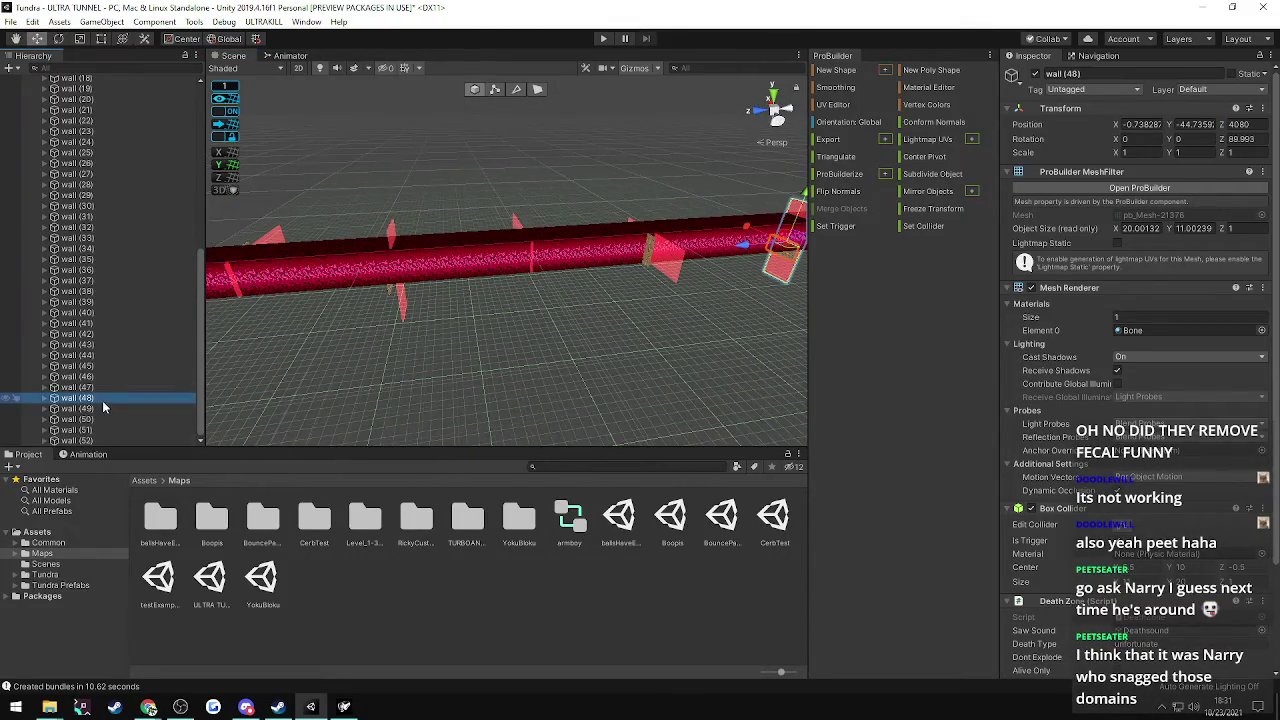
left_click(97, 410)
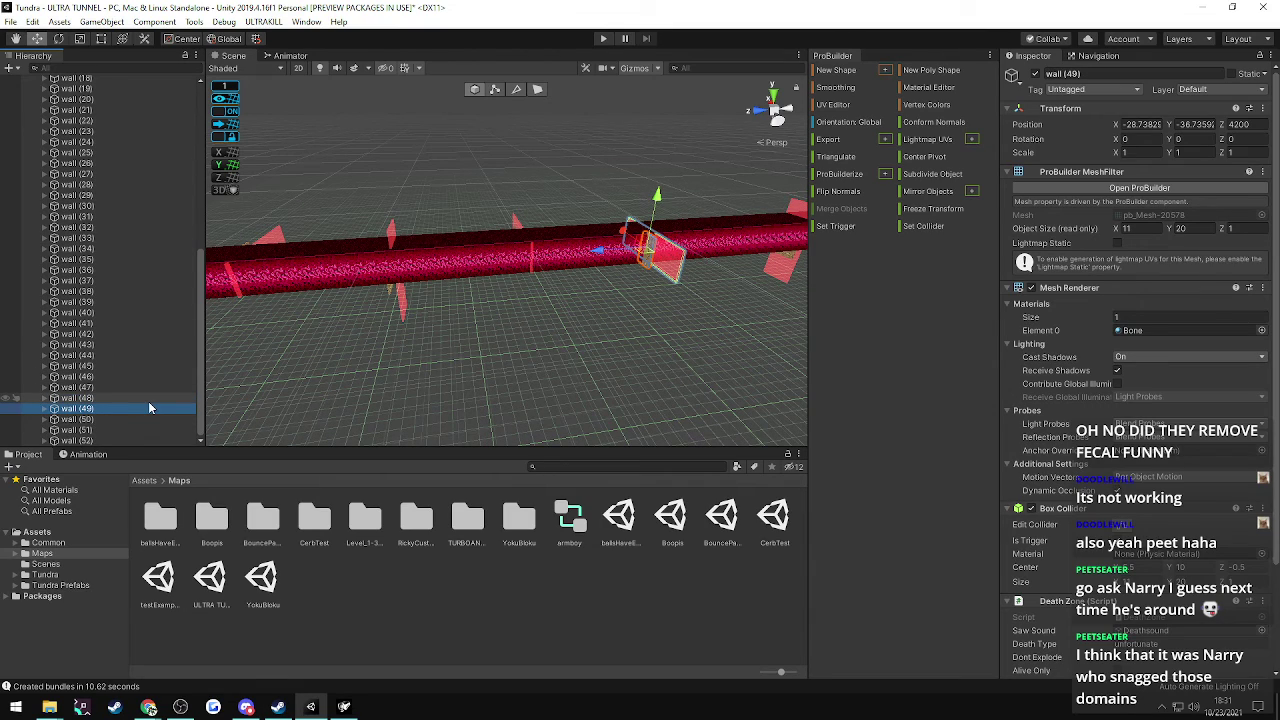
key("ctrl+d")
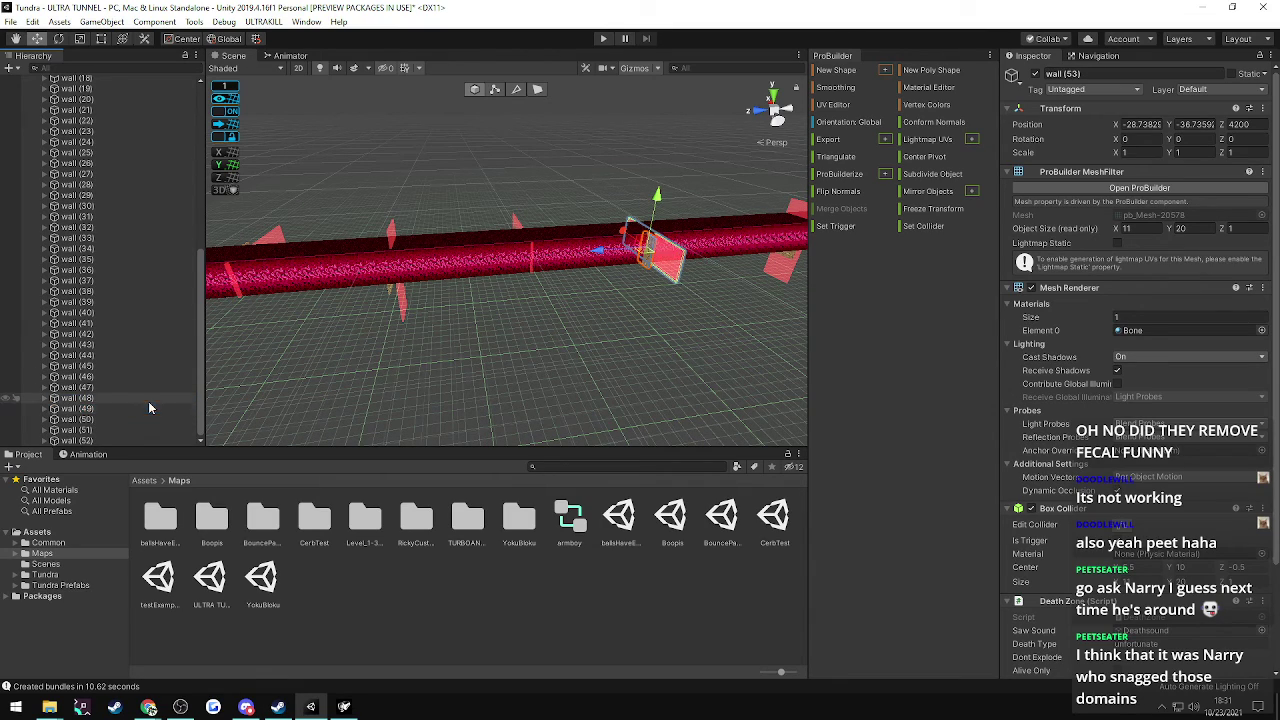
left_click(1238, 124)
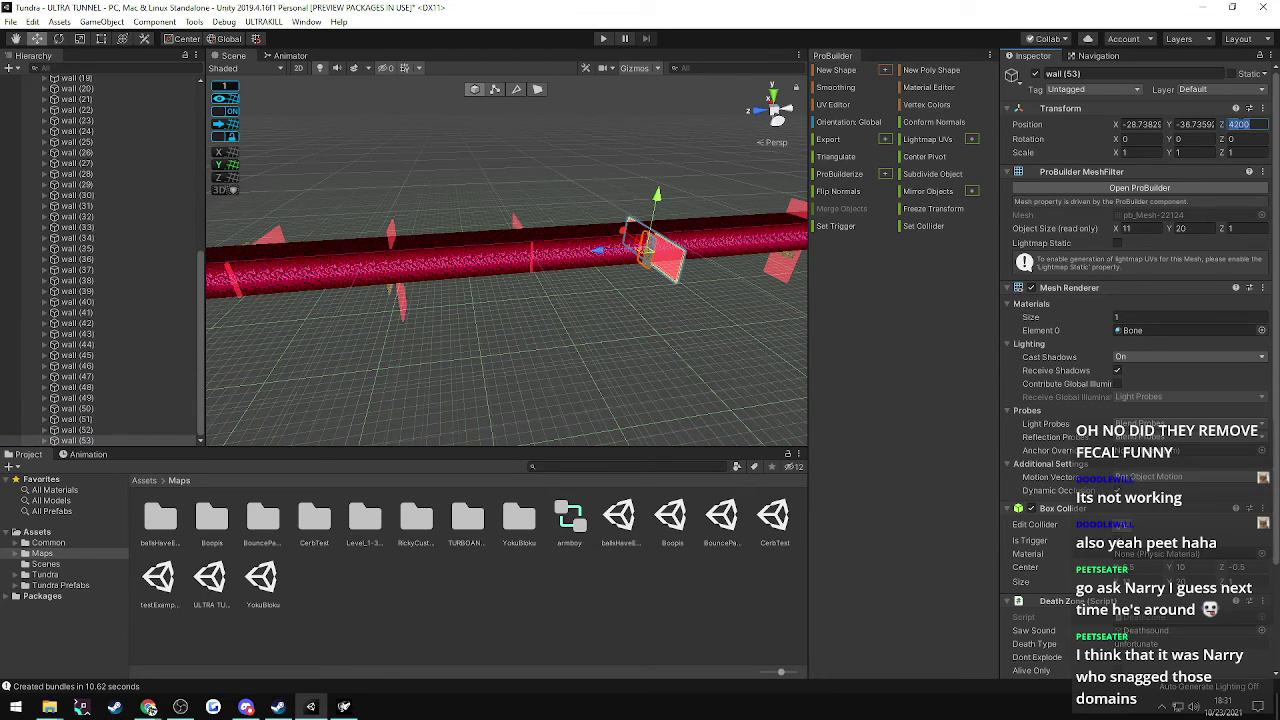
type("4520")
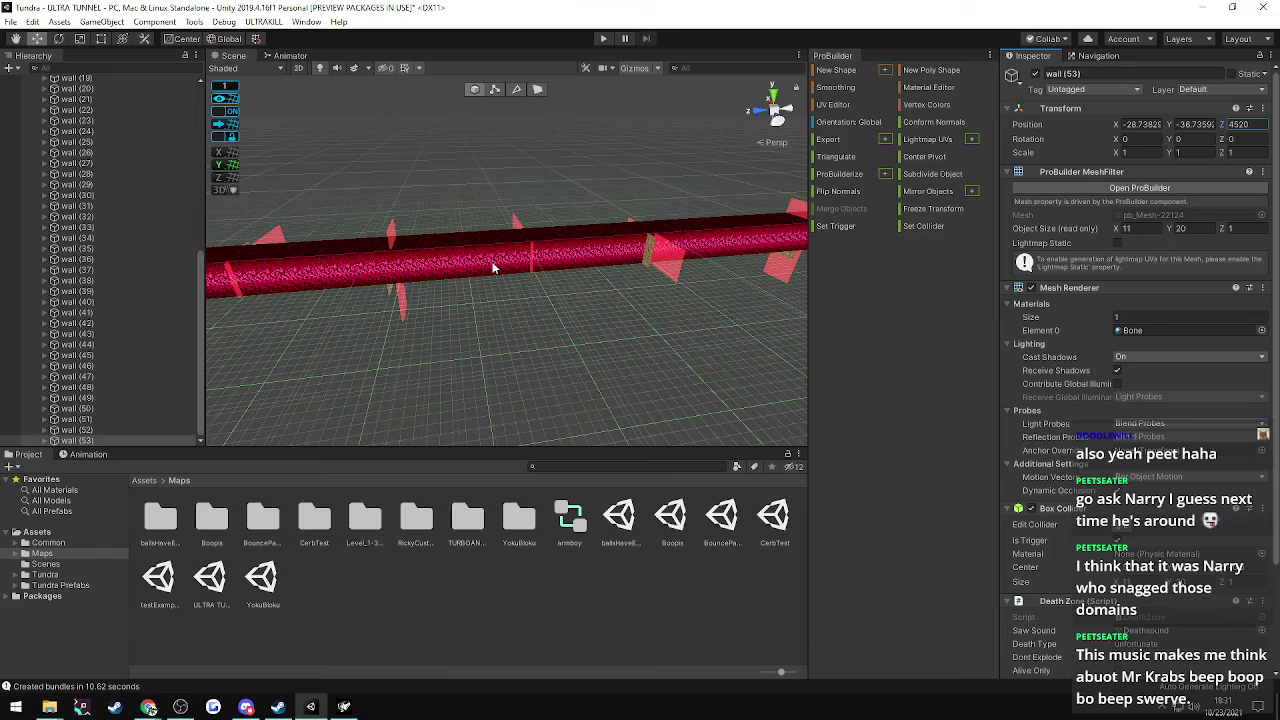
- Inspect wall (53) from inside and outside the tunnel and compare its placement with wall (52)
right_click_drag(606, 208, 275, 127)
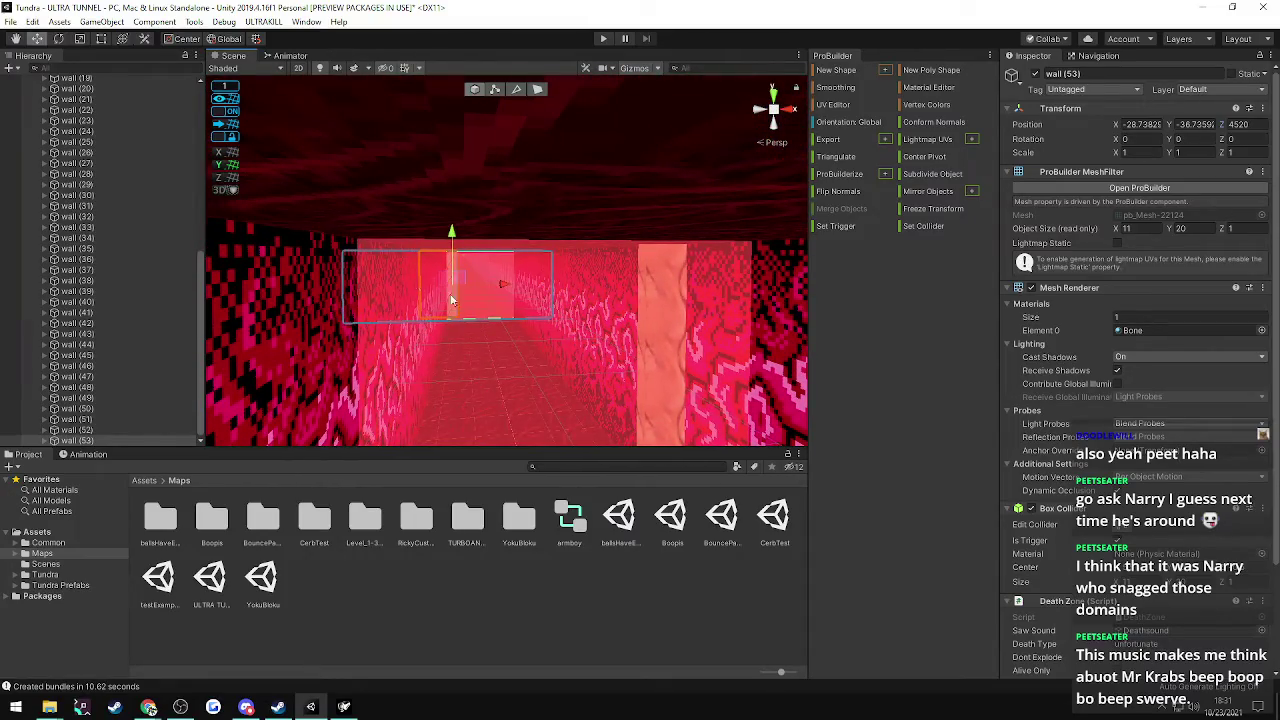
right_click_drag(497, 301, 502, 300)
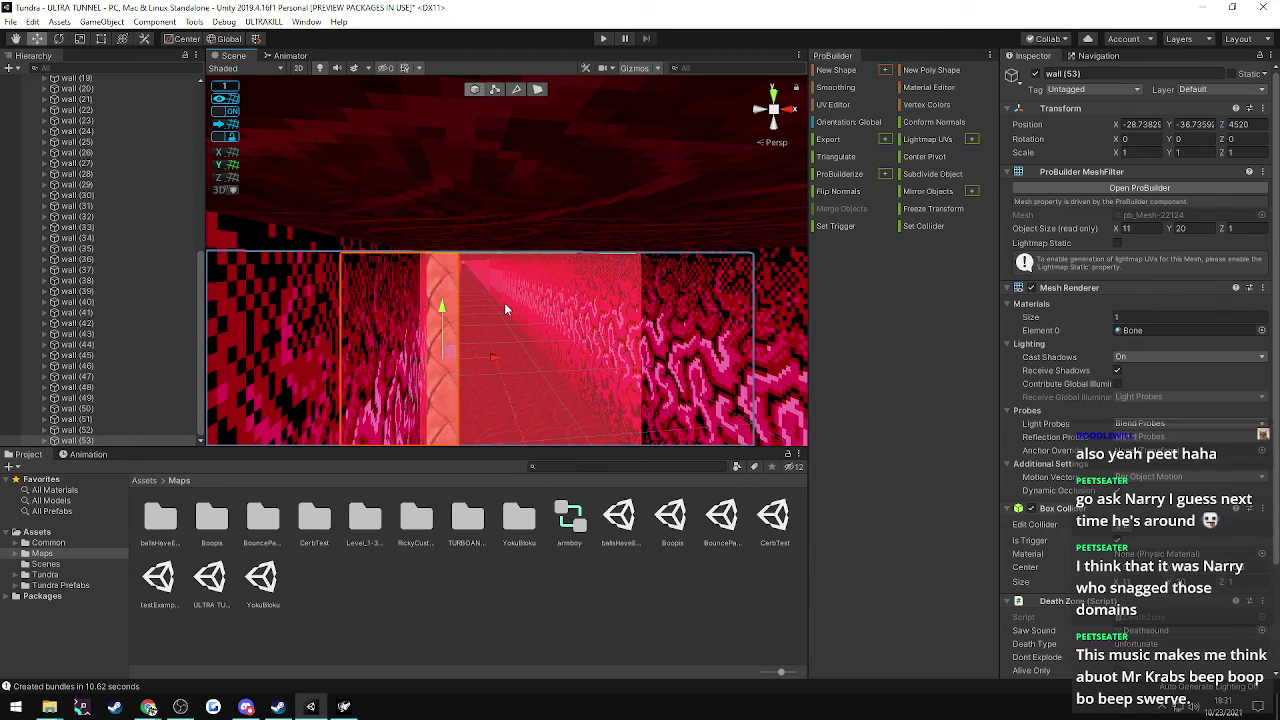
right_click_drag(561, 335, 284, 414)
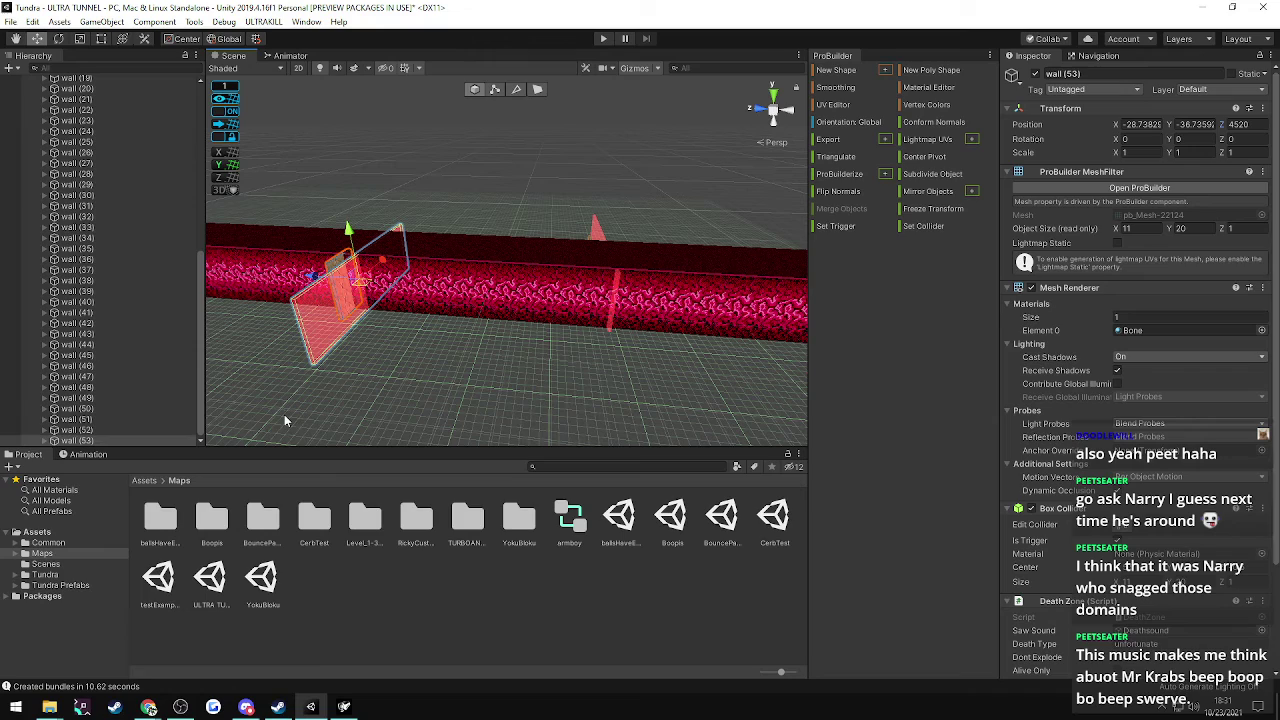
left_click(80, 430)
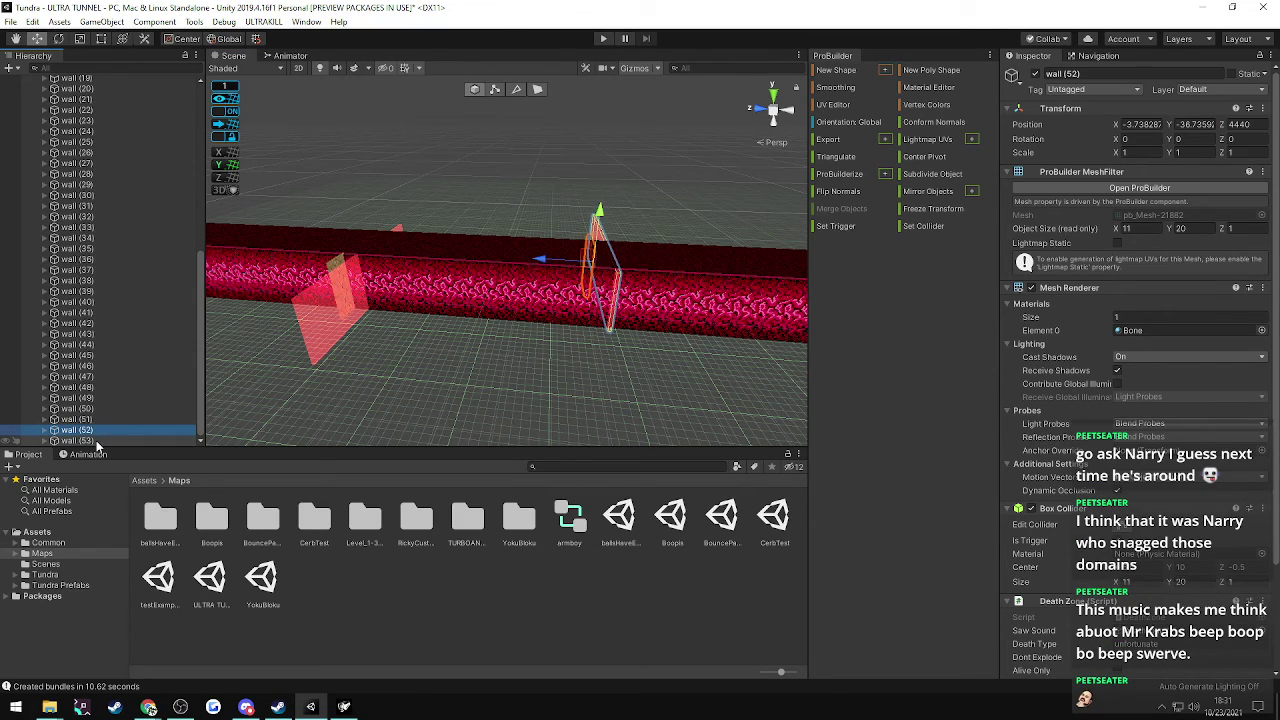
left_click(92, 441)
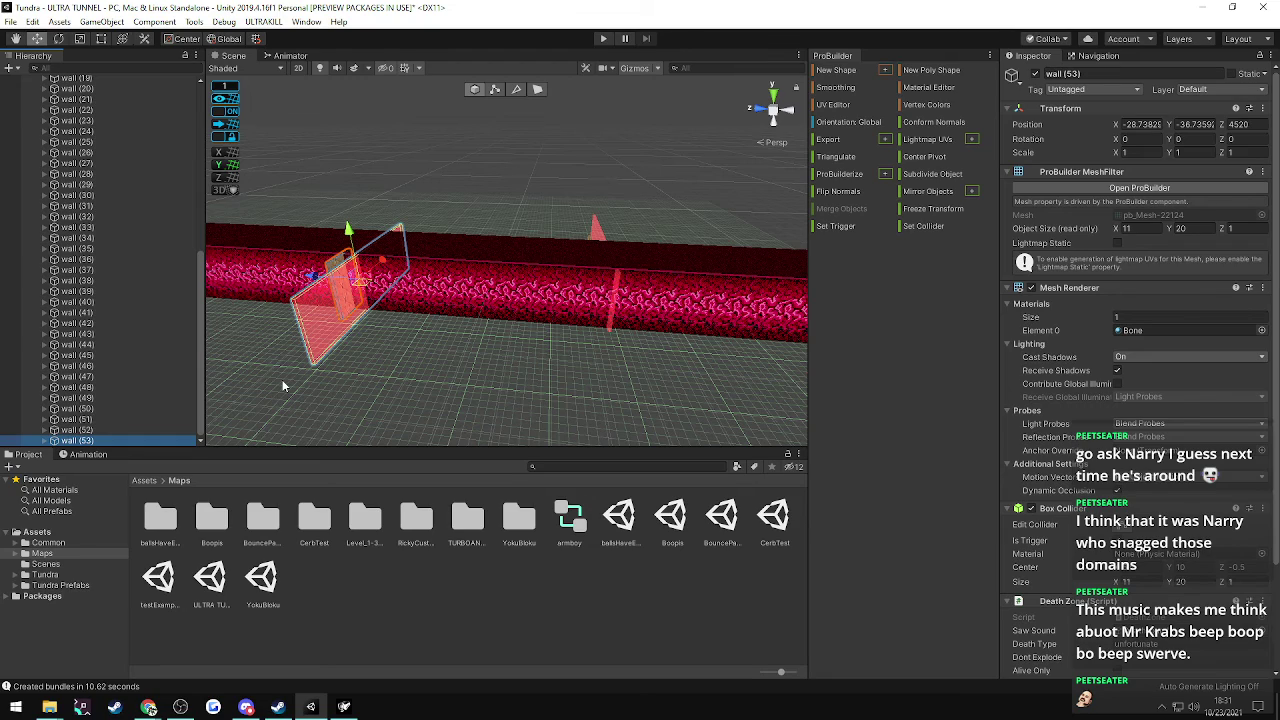
- Duplicate walls (52) and (53) together and move the copies along the tunnel's Z axis beyond wall (53)
left_click(80, 431)
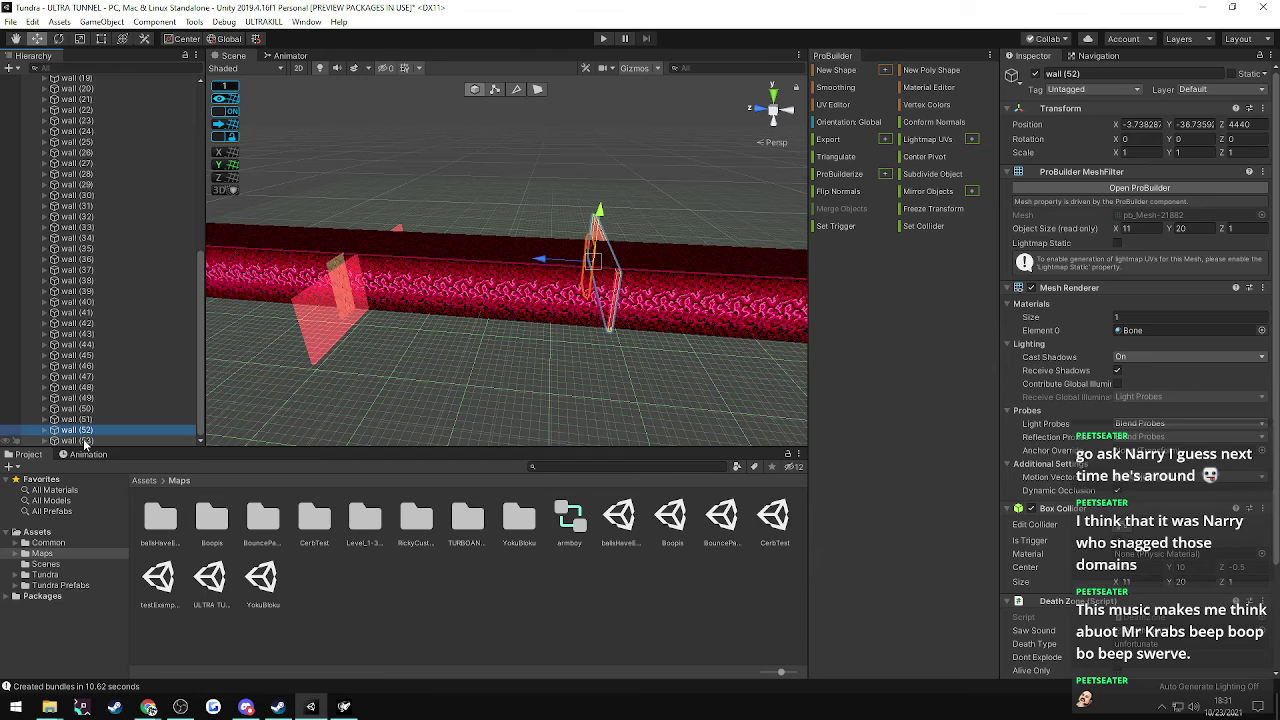
left_click(80, 441, "shift")
key("ctrl+d")
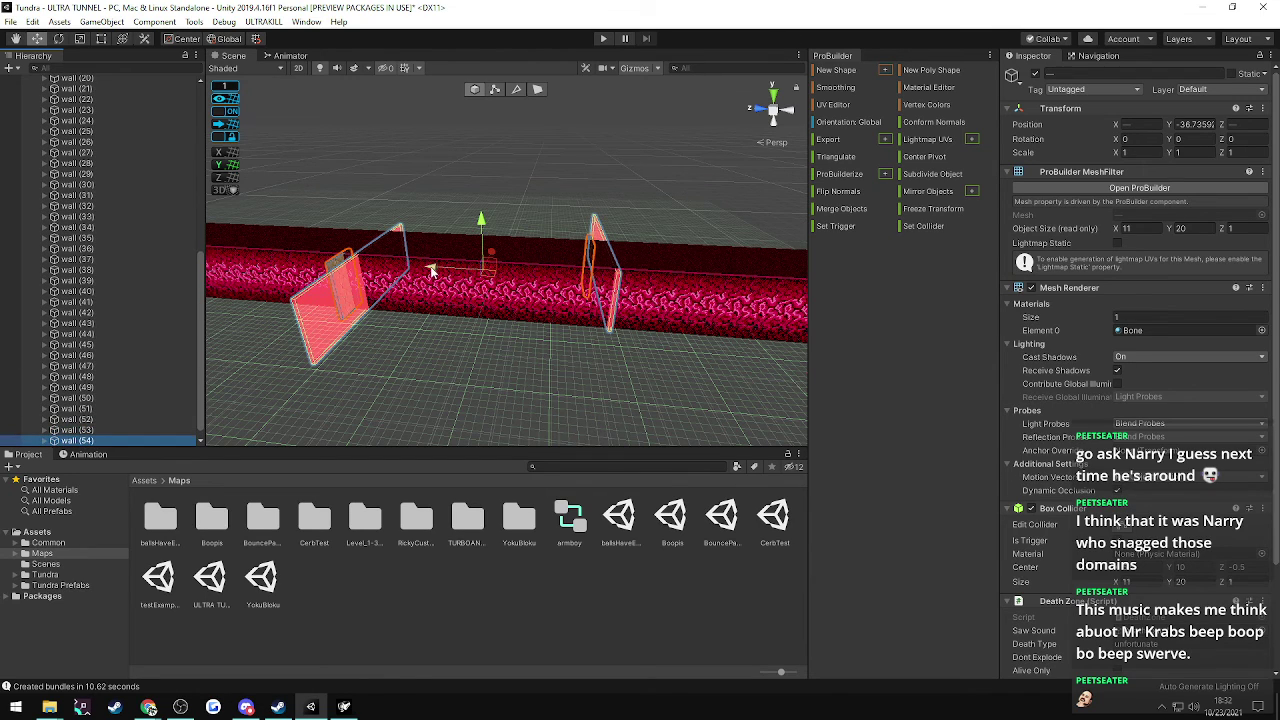
left_click_drag(433, 268, 134, 256)
key("a")
right_click_drag(337, 311, 408, 292)
left_click_drag(417, 294, 352, 291)
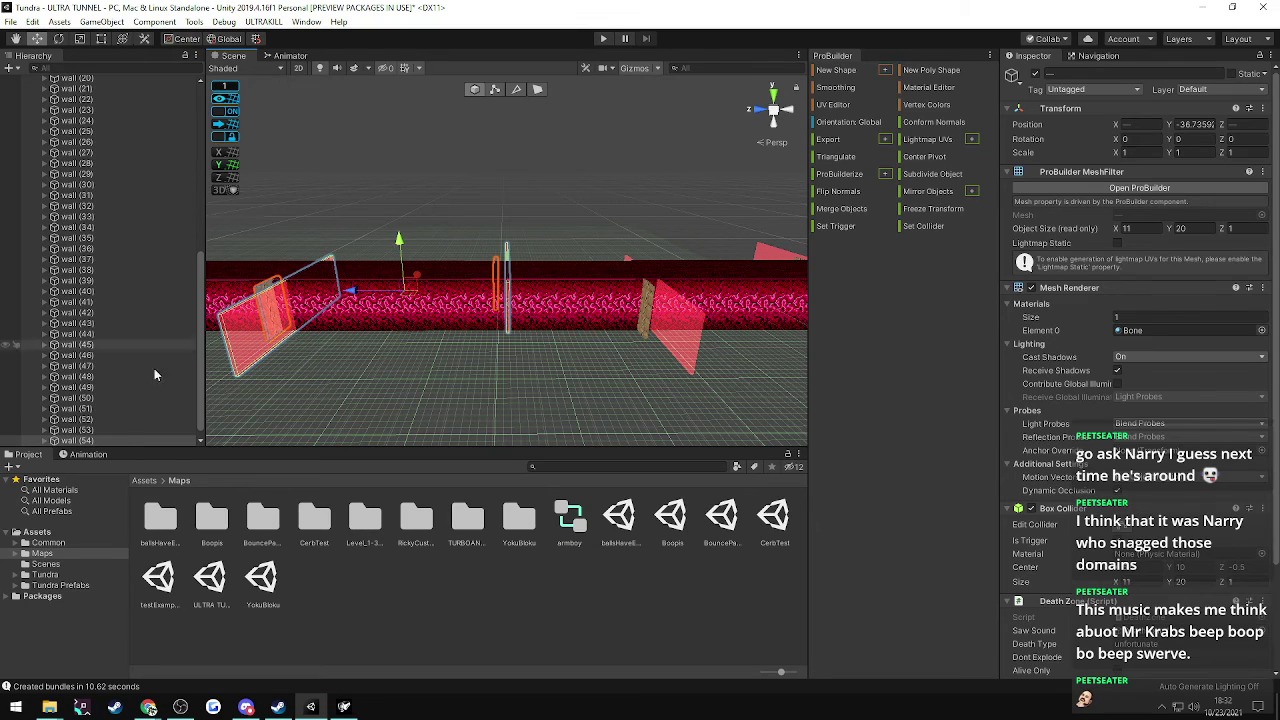
- Set the Z position of wall (54) to 4600
scroll(87, 441, "down", 1)
left_click(87, 431)
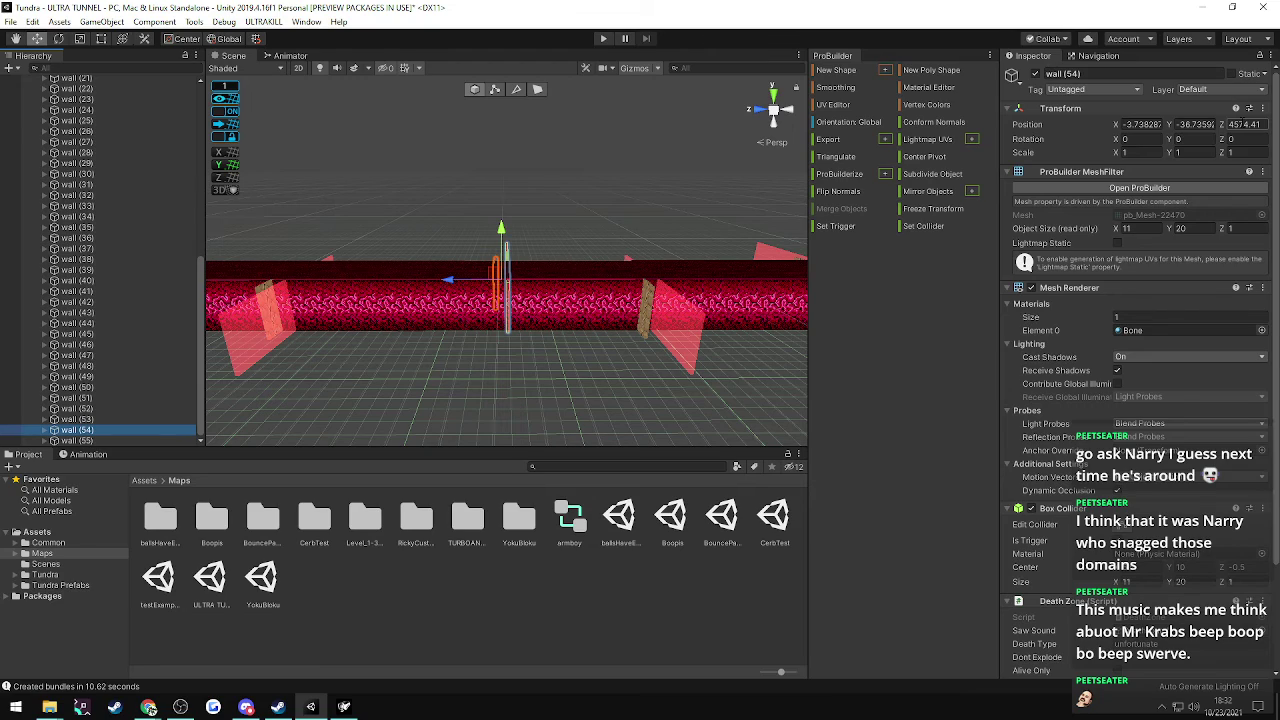
left_click(1244, 124)
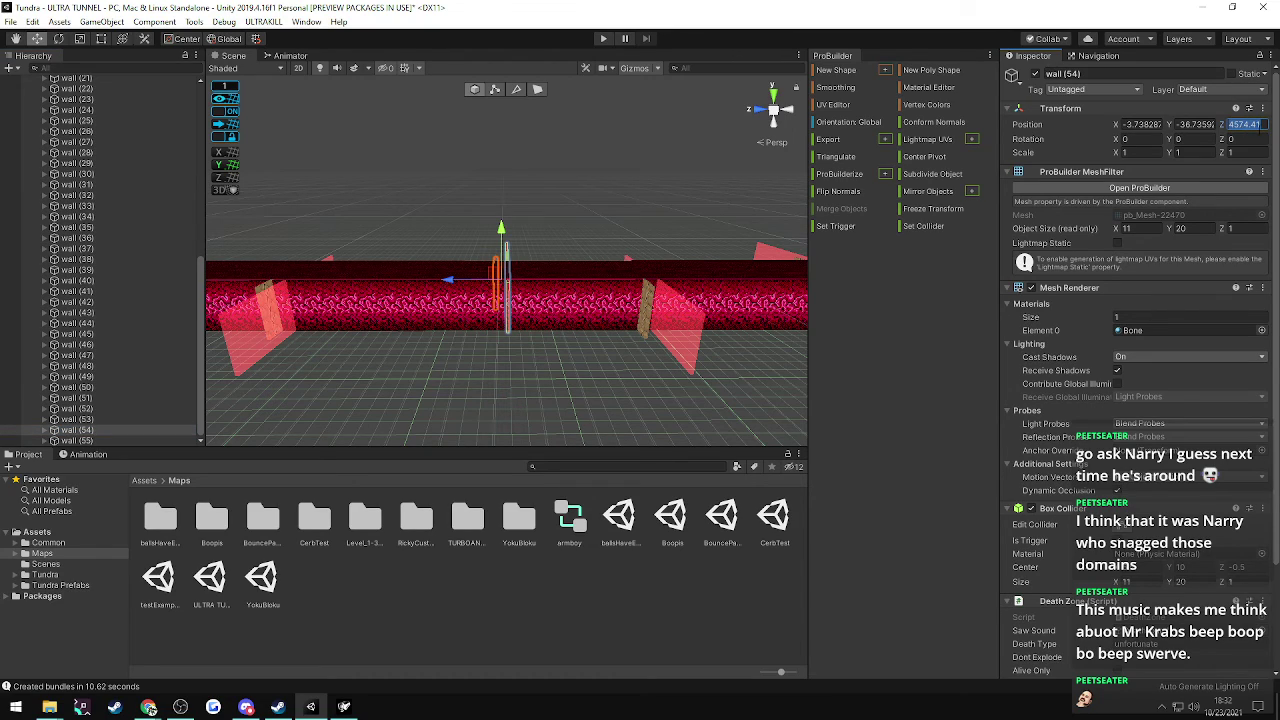
type("4573.41")
key("Return")
key("ctrl+z")
type("4600")
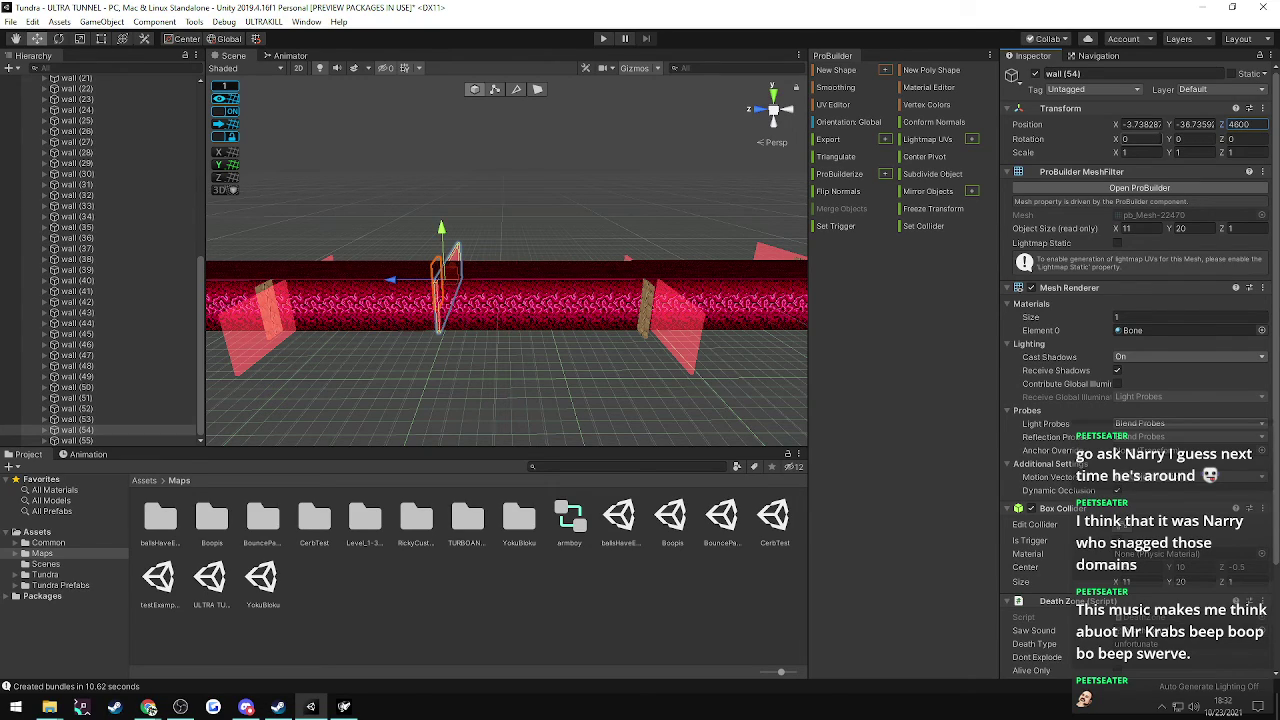
- Set the Z position of wall (55) to 4680
left_click(82, 421)
left_click(82, 430)
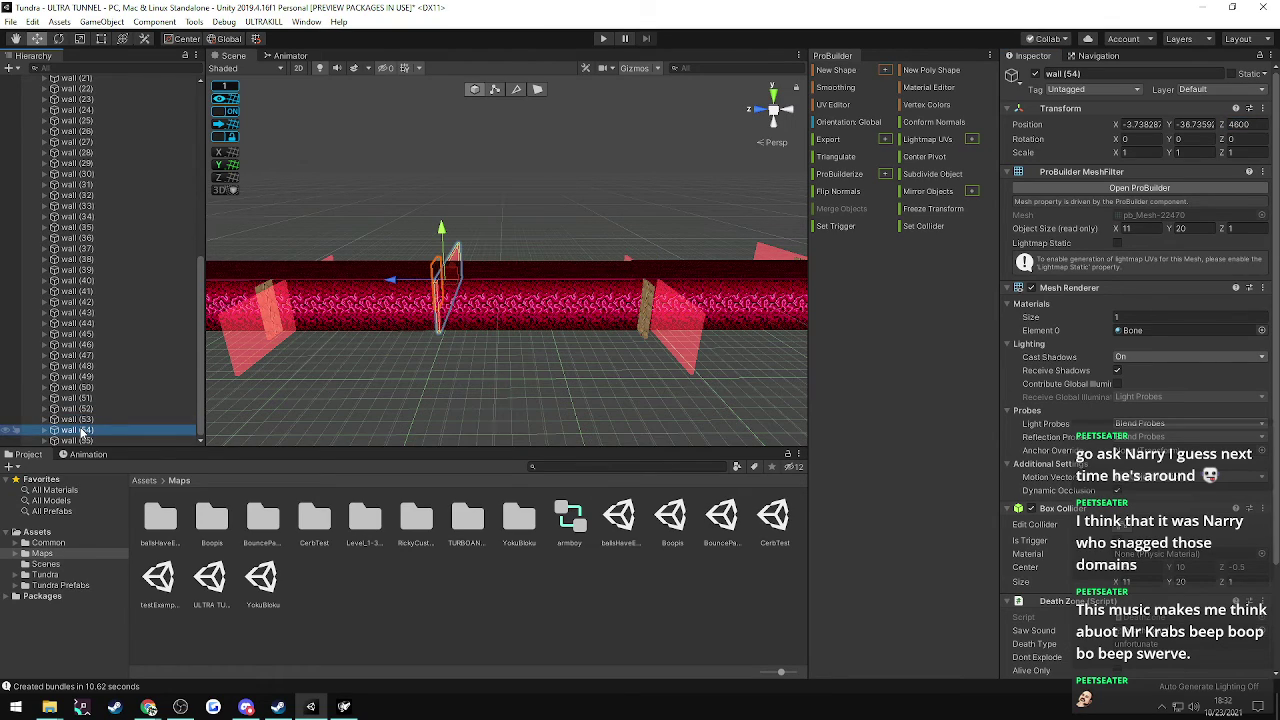
left_click(82, 441)
left_click(1244, 124)
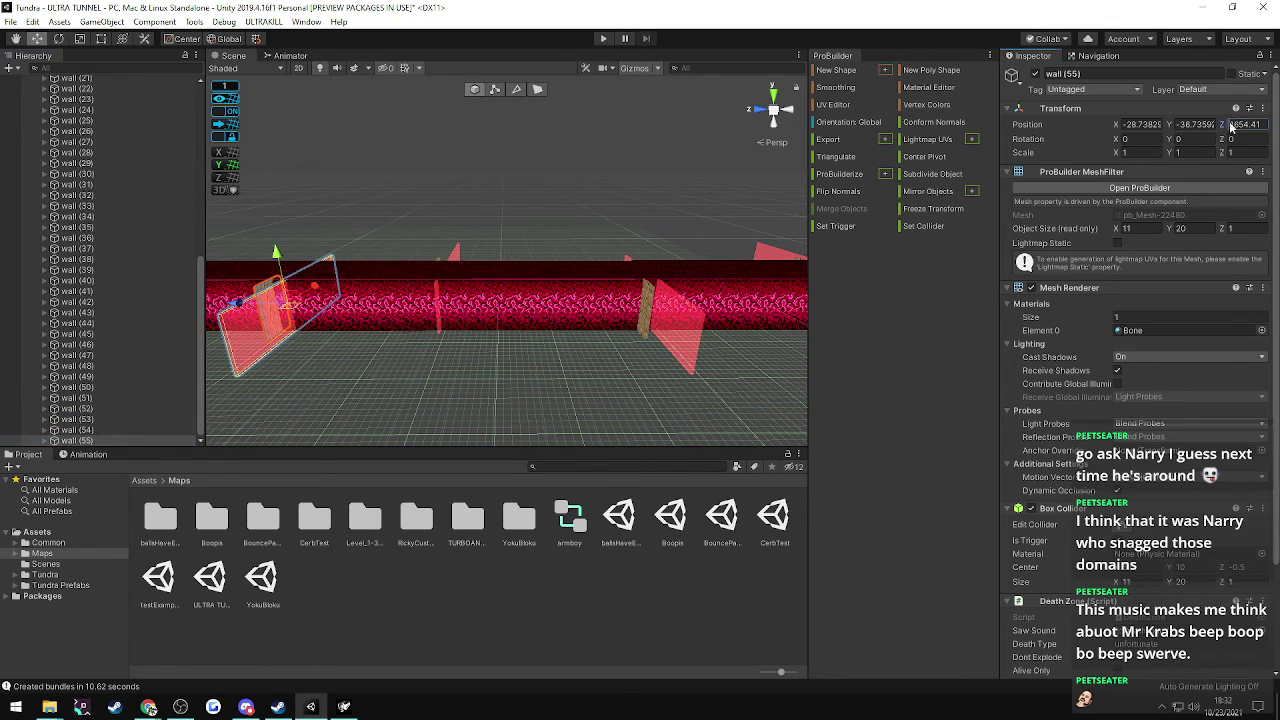
type("46")
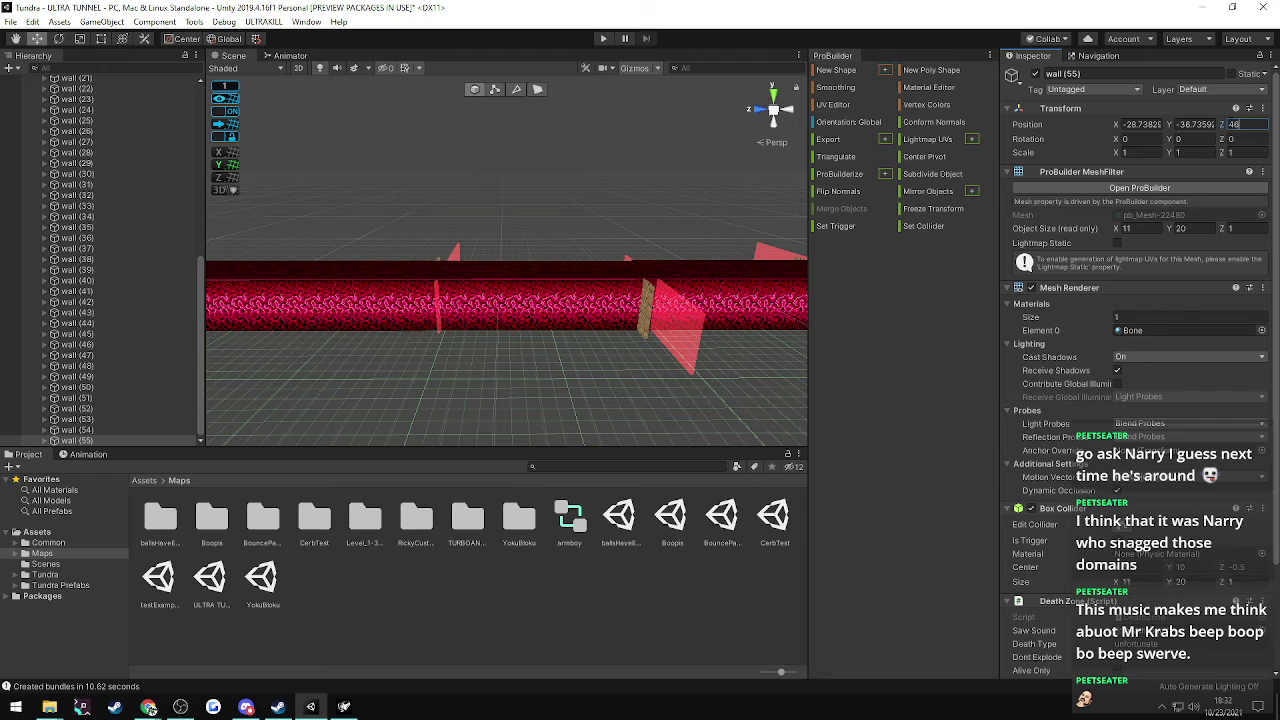
type("60")
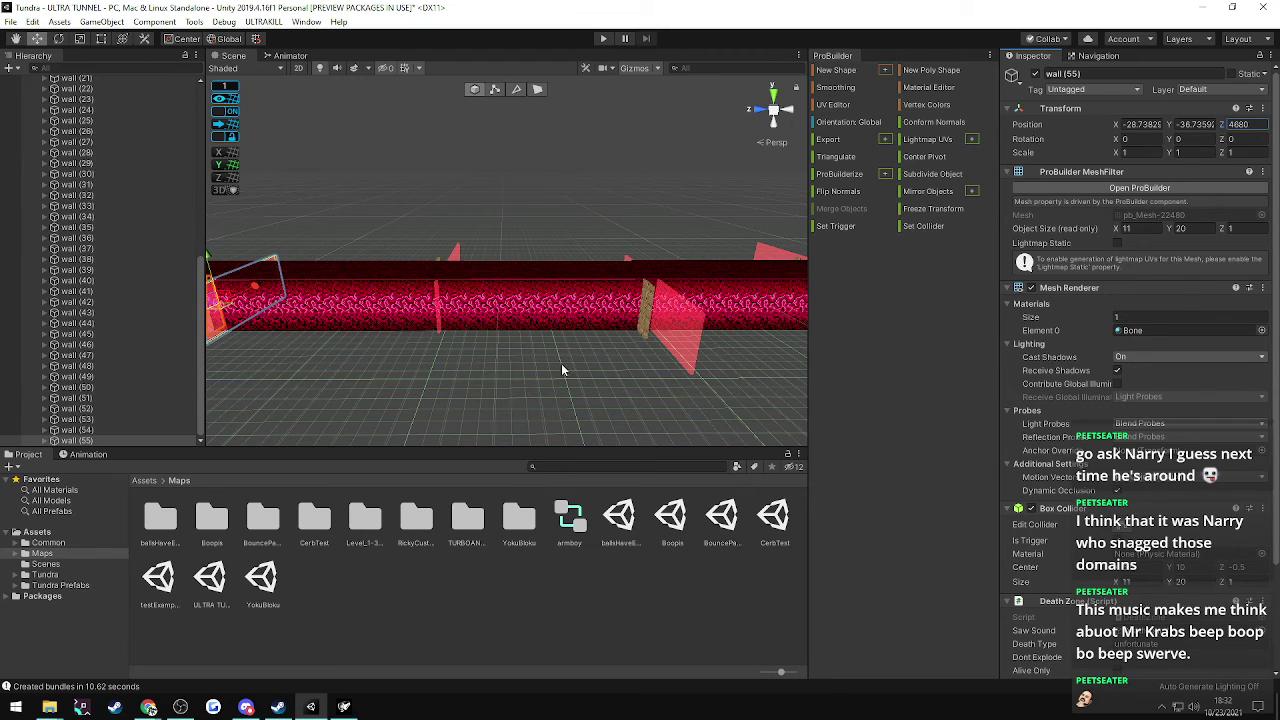
right_click_drag(496, 247, 364, 217)
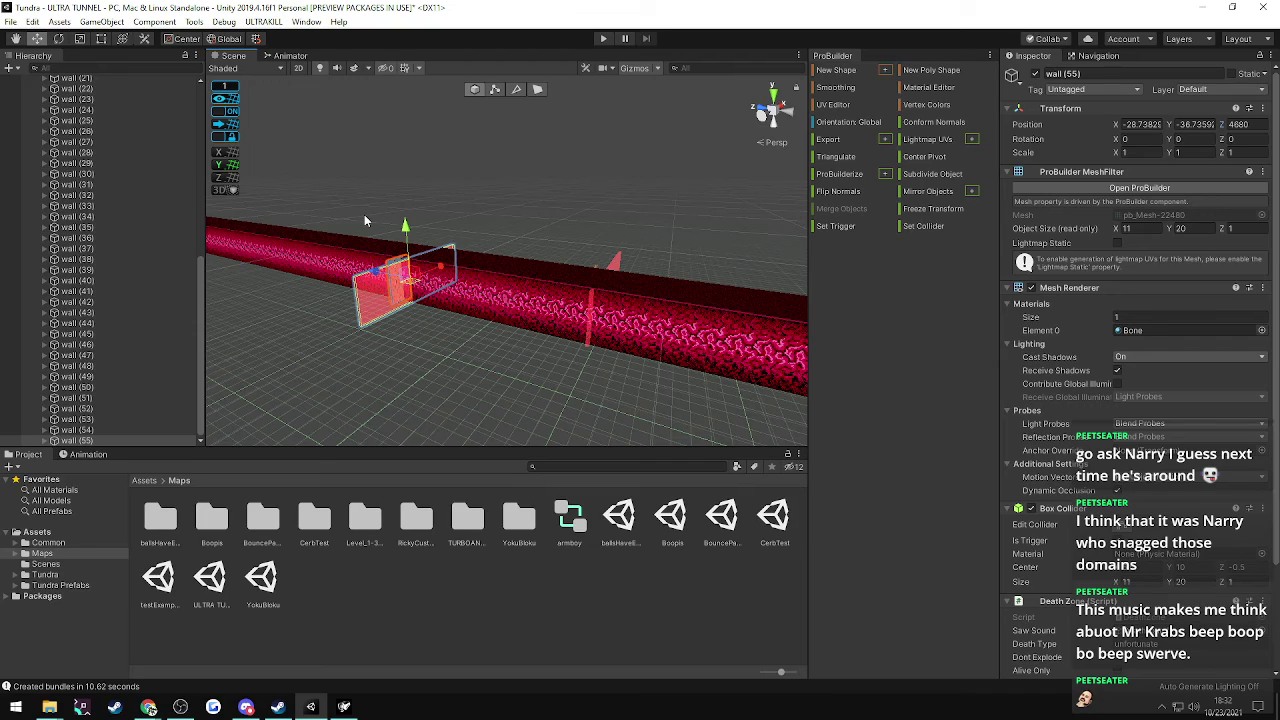
- Duplicate wall (54) and place the copy beyond wall (55) at a Z position of 4760
left_click(80, 431)
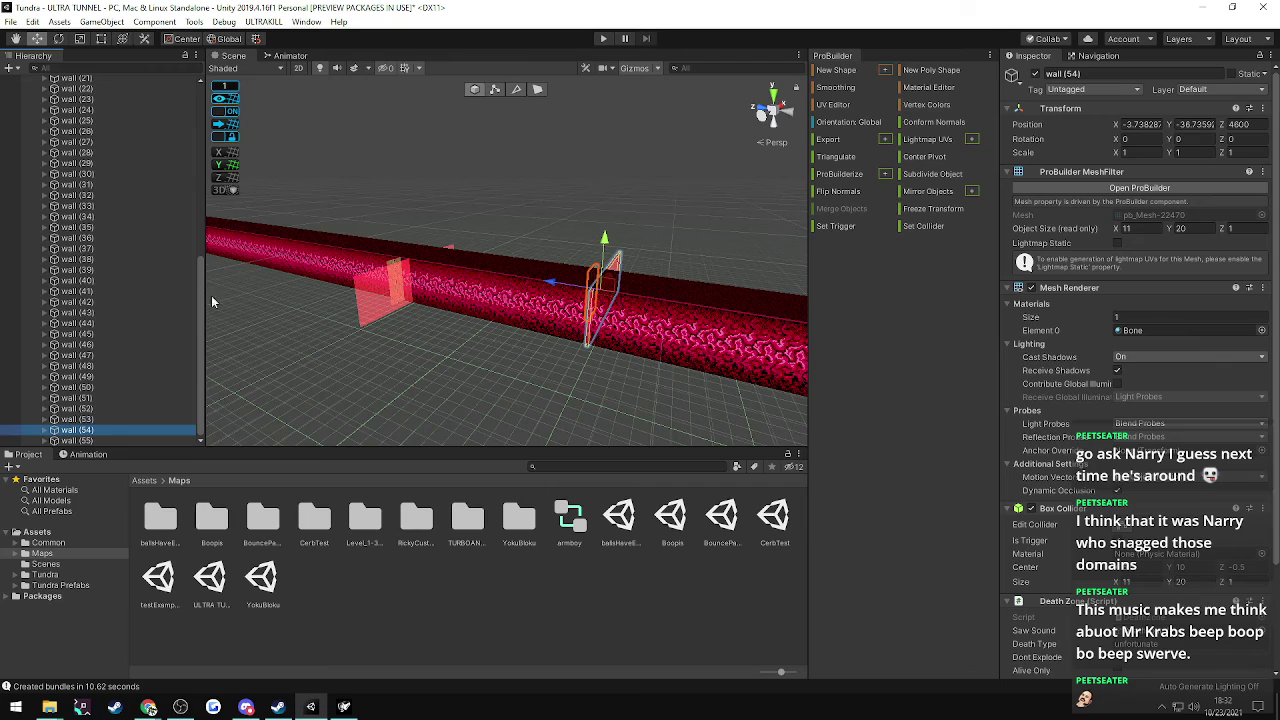
key("ctrl+d")
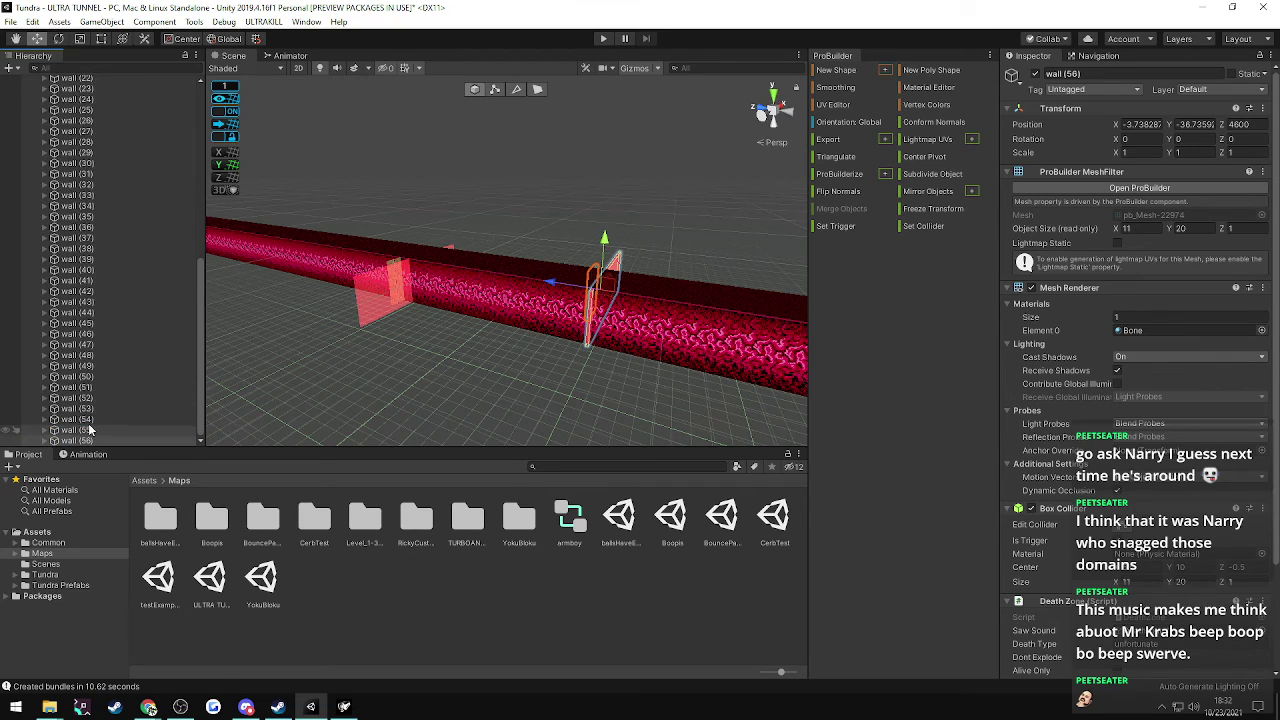
left_click(1240, 124)
type("4820")
left_click(1241, 125)
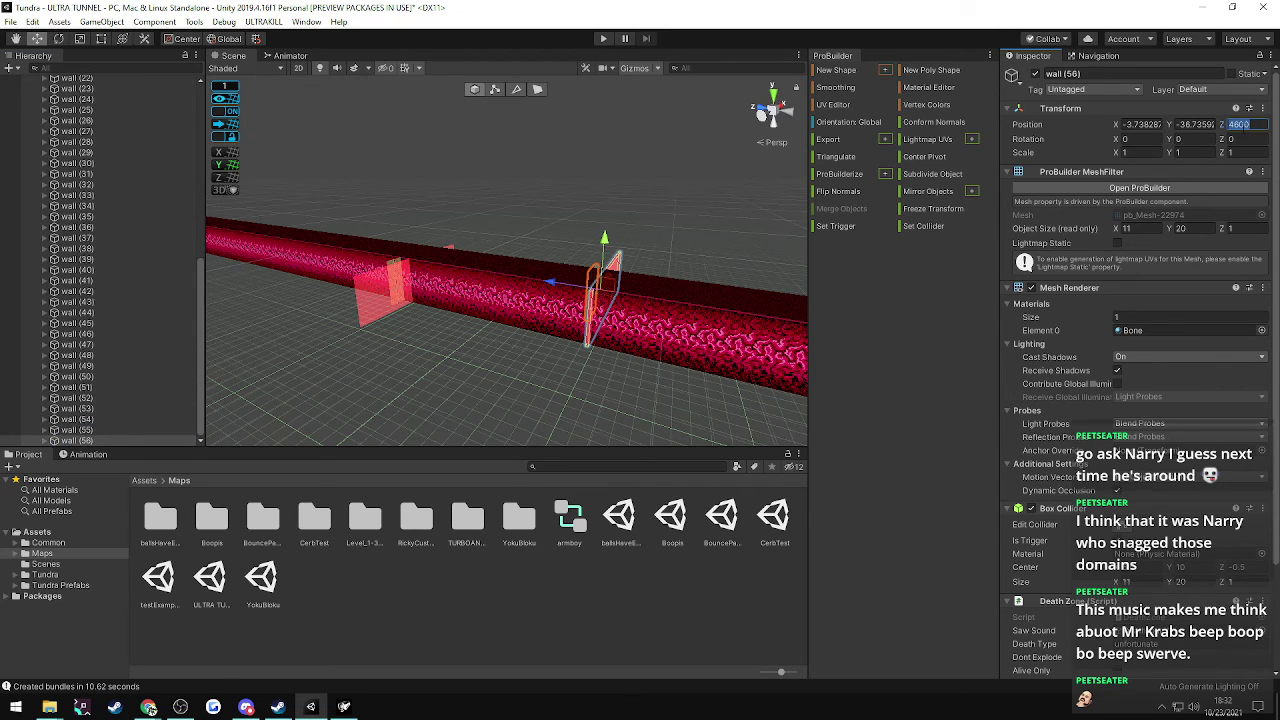
type("4760")
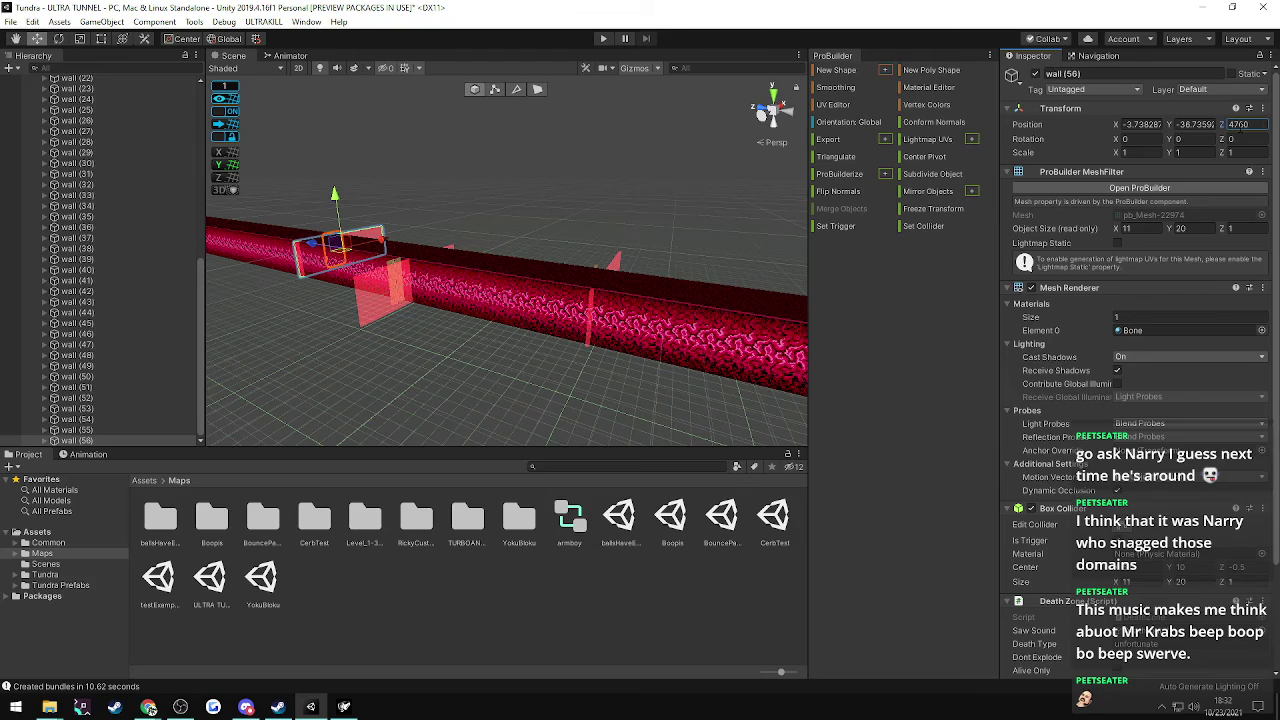
- Check the latest walls along the tunnel and save the scene
left_click(497, 180)
left_click_drag(497, 180, 396, 167, "alt")
key("w")
right_click_drag(397, 167, 514, 269)
key("s")
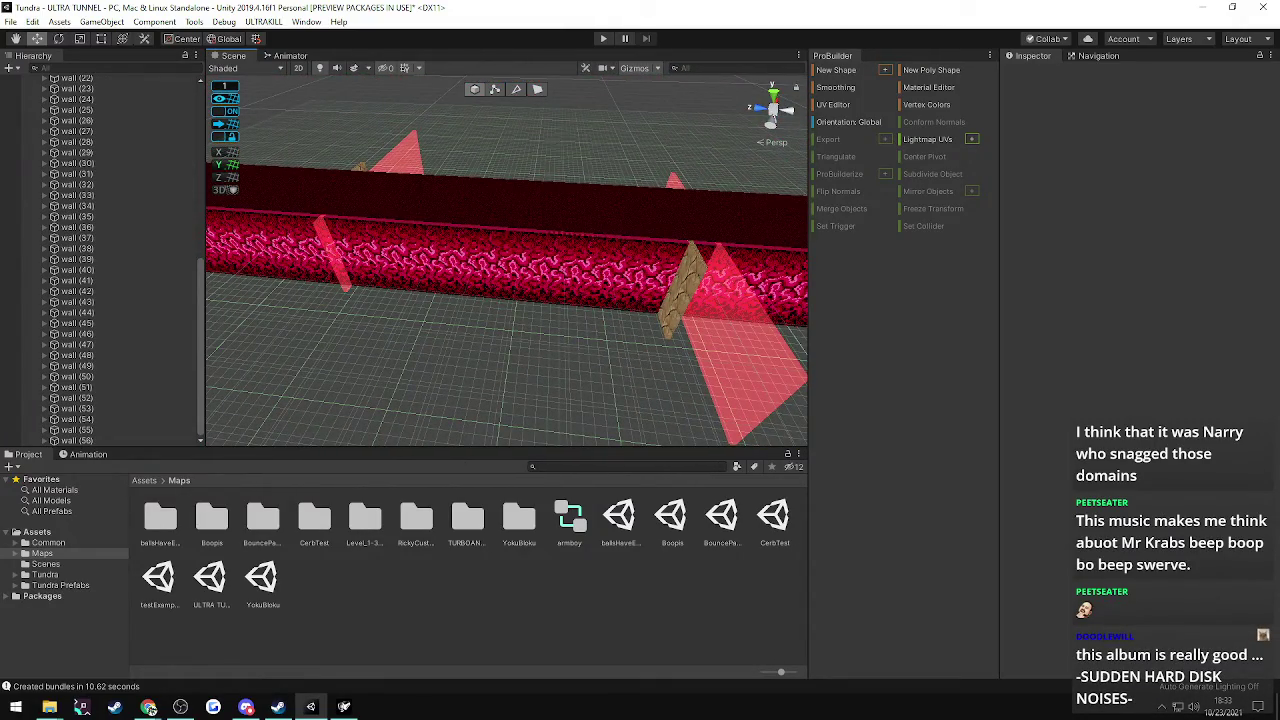
left_click(148, 707)
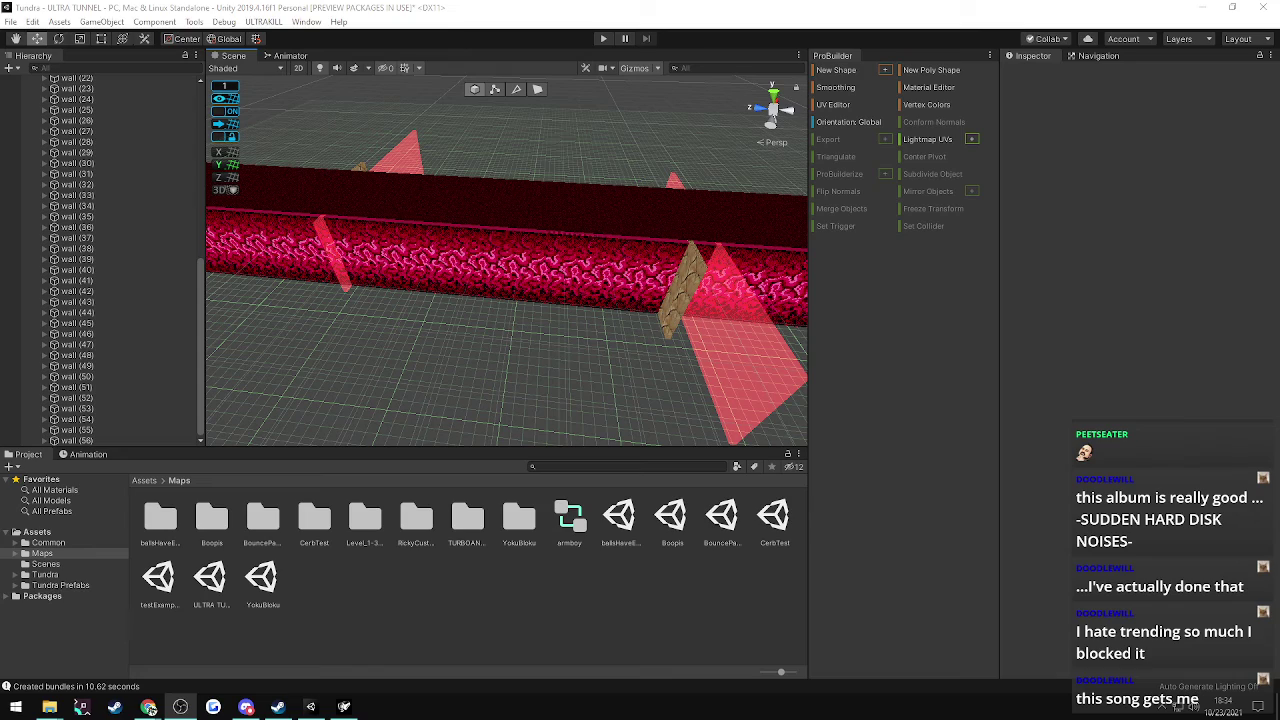
left_click(437, 12)
key("ctrl+s")
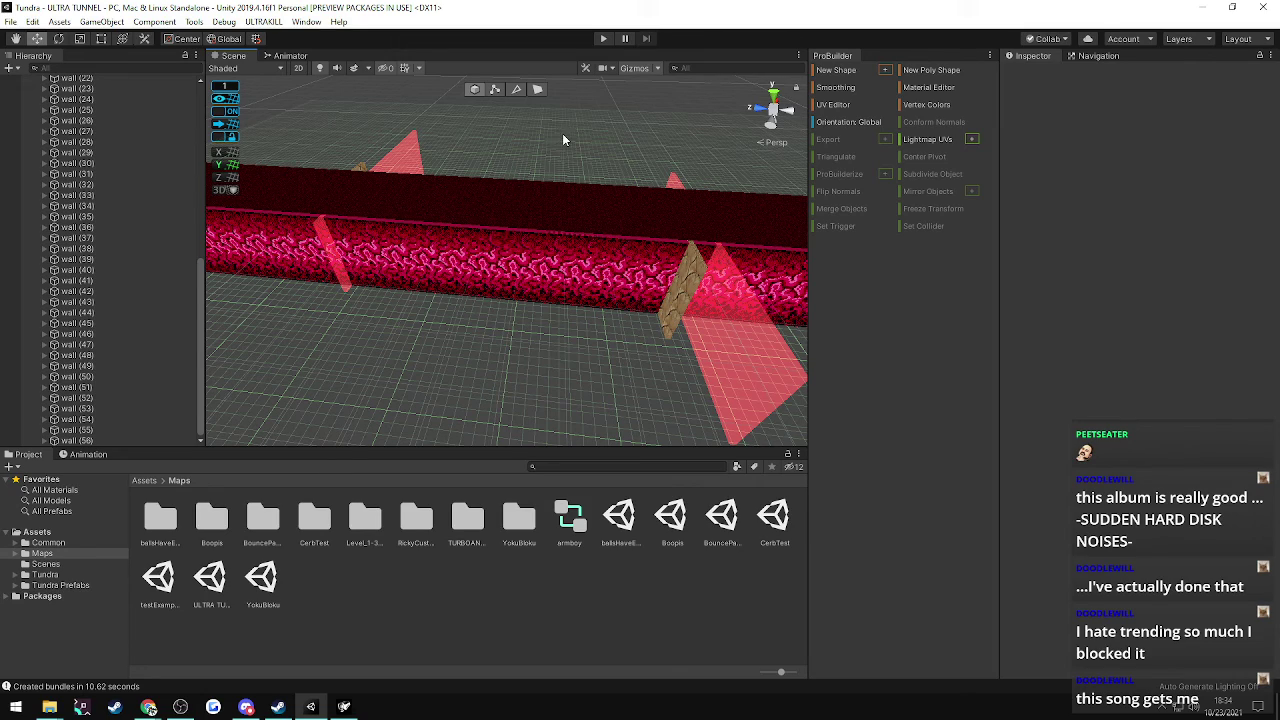
- Duplicate wall (51) and move the copy along the tunnel's Z axis to beyond wall (56)
right_click_drag(562, 133, 449, 131)
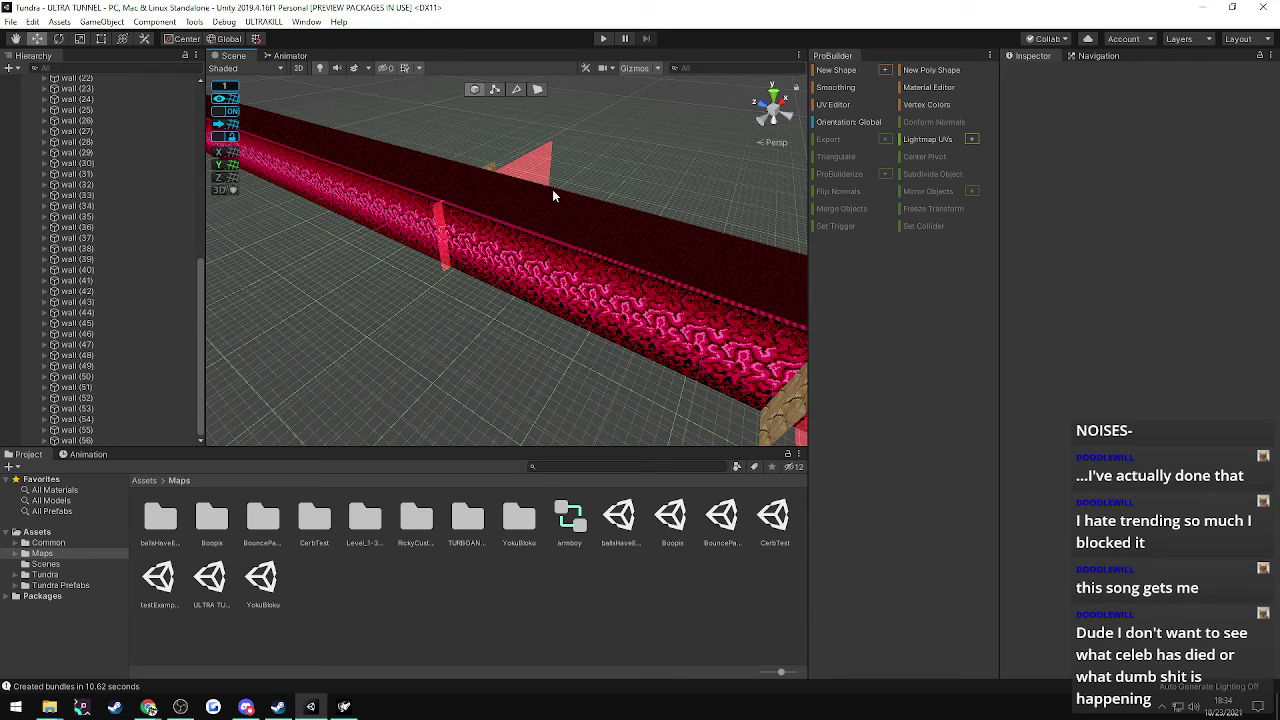
right_click_drag(553, 194, 598, 181)
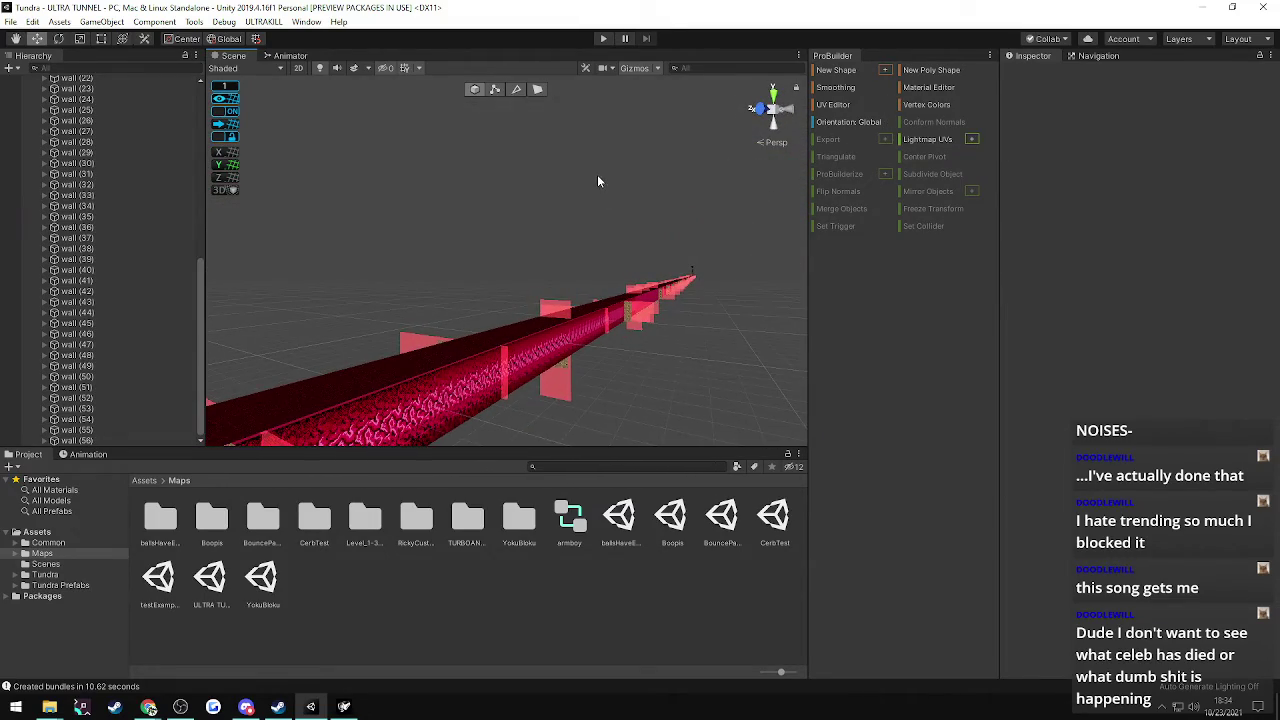
left_click(557, 309)
right_click_drag(557, 303, 325, 368)
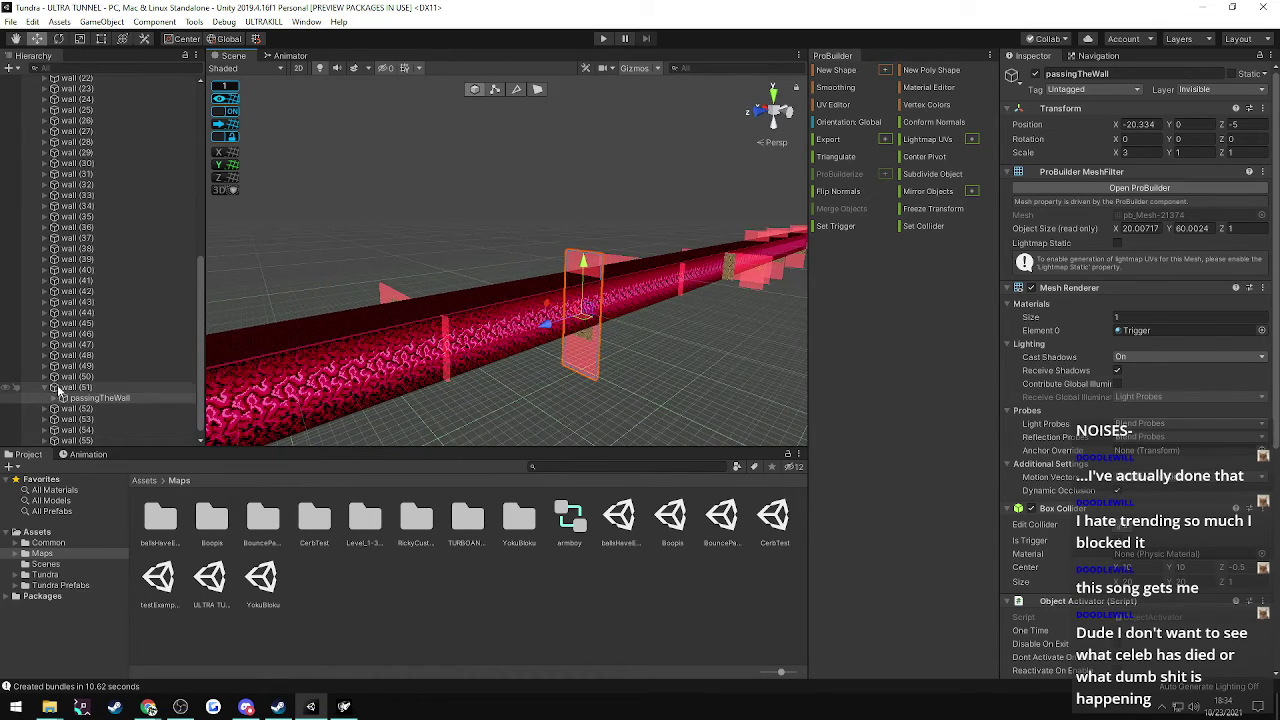
left_click(55, 387)
left_click(76, 387)
left_click_drag(367, 378, 238, 410, "alt")
left_click(339, 390)
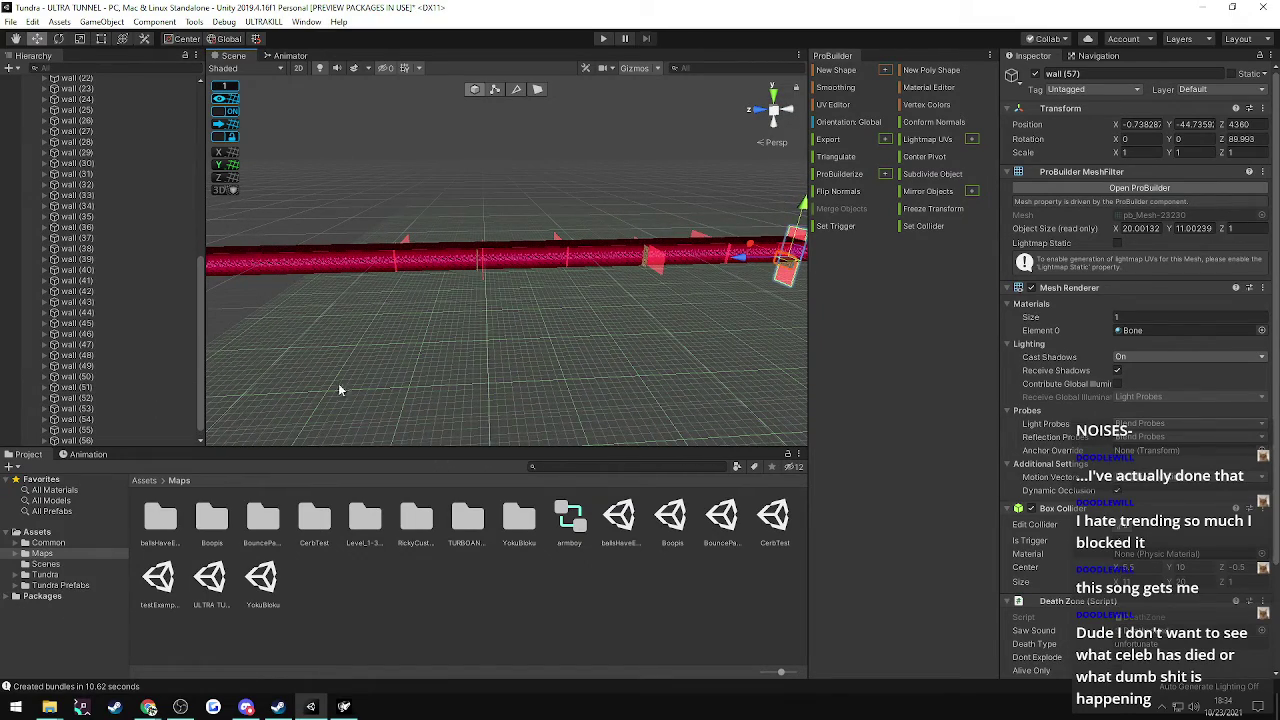
left_click_drag(735, 260, 306, 292)
- Set the Z position of wall (57) to 4900
scroll(85, 414, "down", 1)
left_click(85, 430)
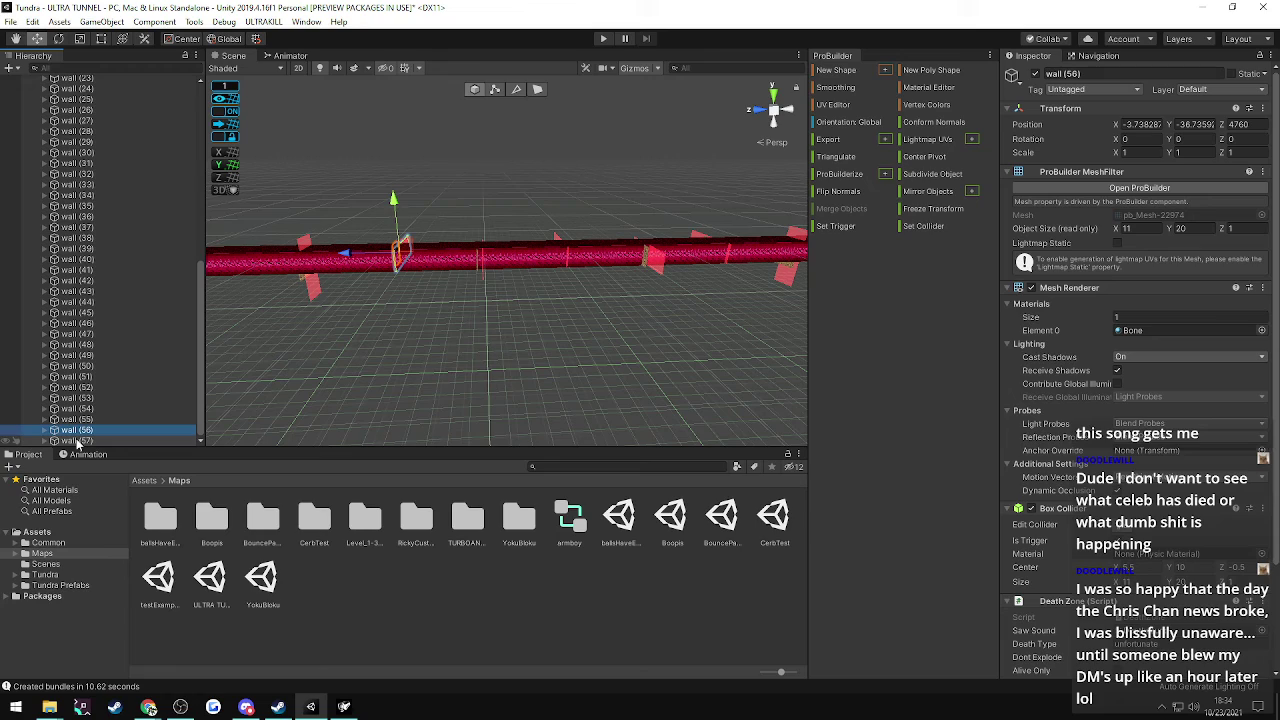
left_click(77, 441)
left_click(1246, 124)
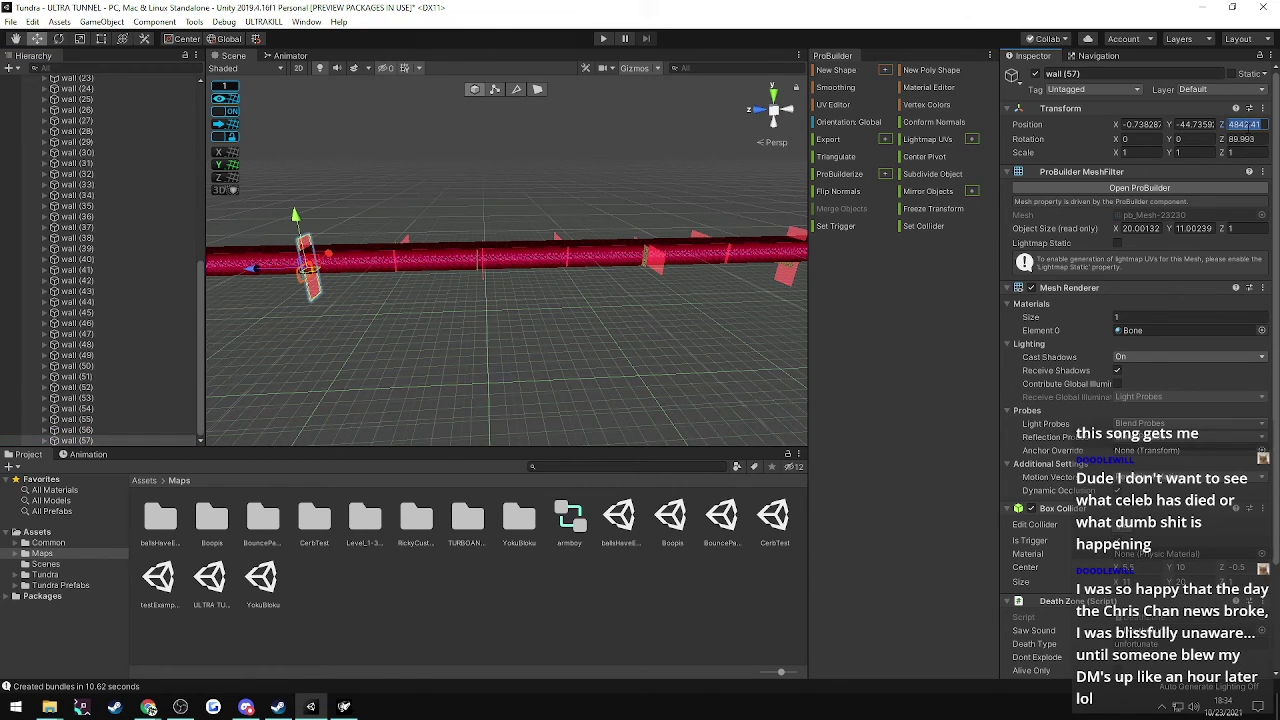
type("4900")
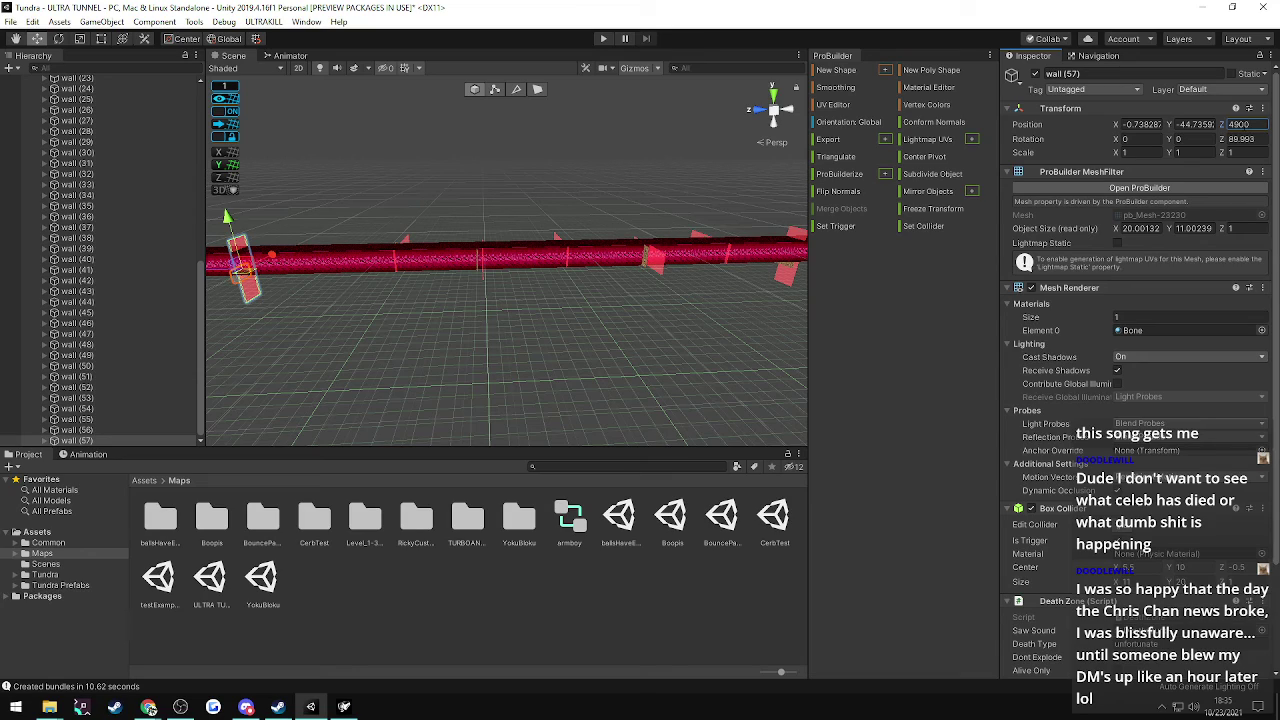
left_click(435, 198)
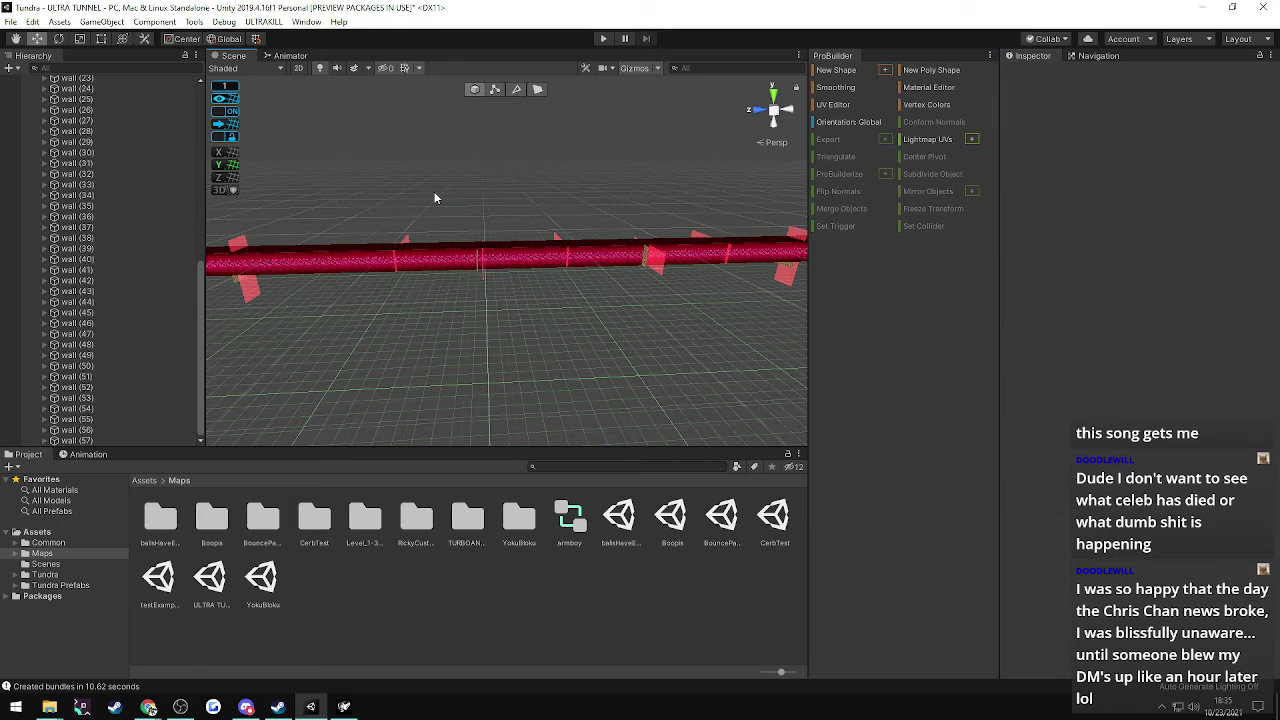
- Duplicate wall (57) and place the copy further along the tunnel at a Z position of 4980
right_click_drag(376, 209, 281, 266)
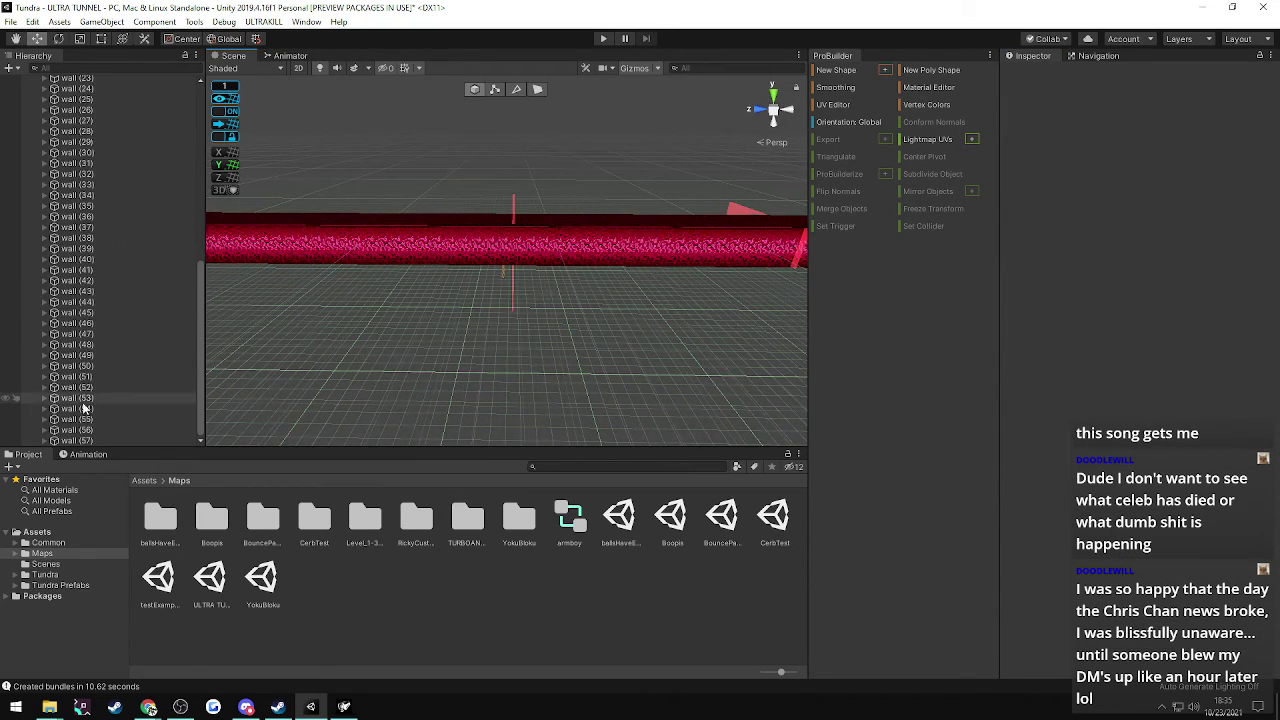
left_click(110, 440)
key("ctrl+d")
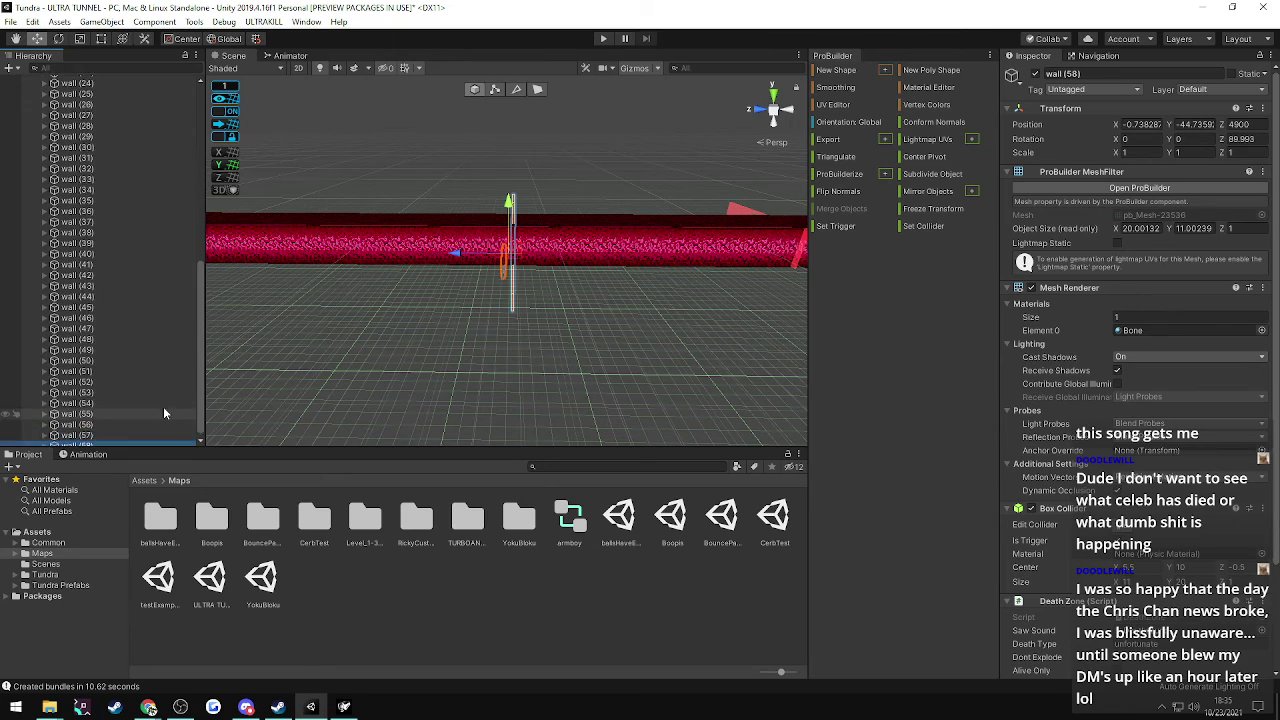
left_click(1240, 124)
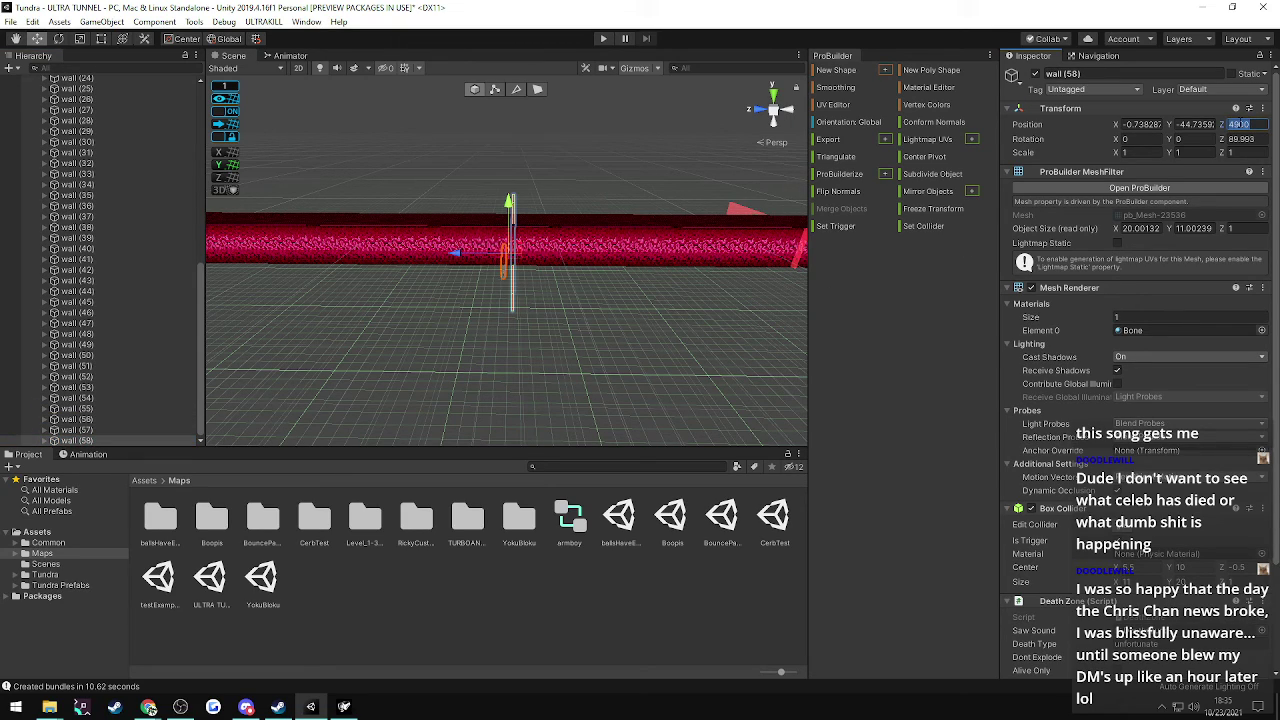
type("4930")
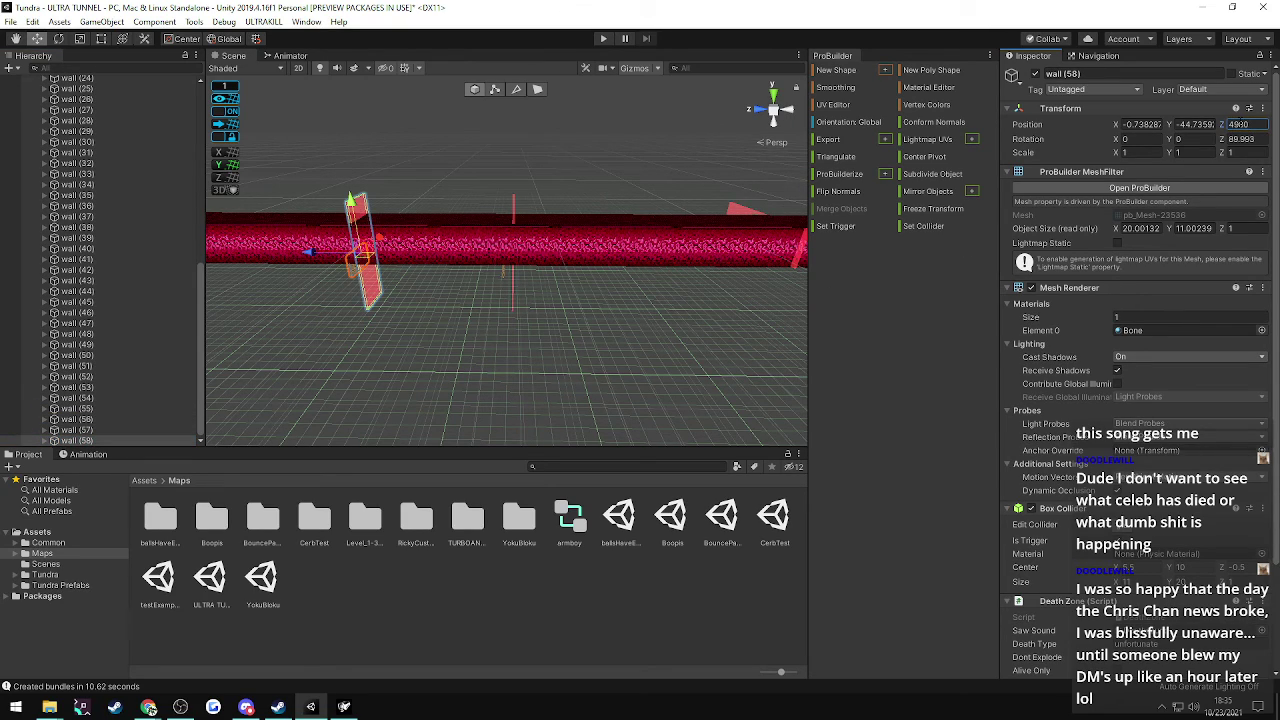
- Duplicate wall (58) and set the copy's Z position to 5060
left_click(84, 438)
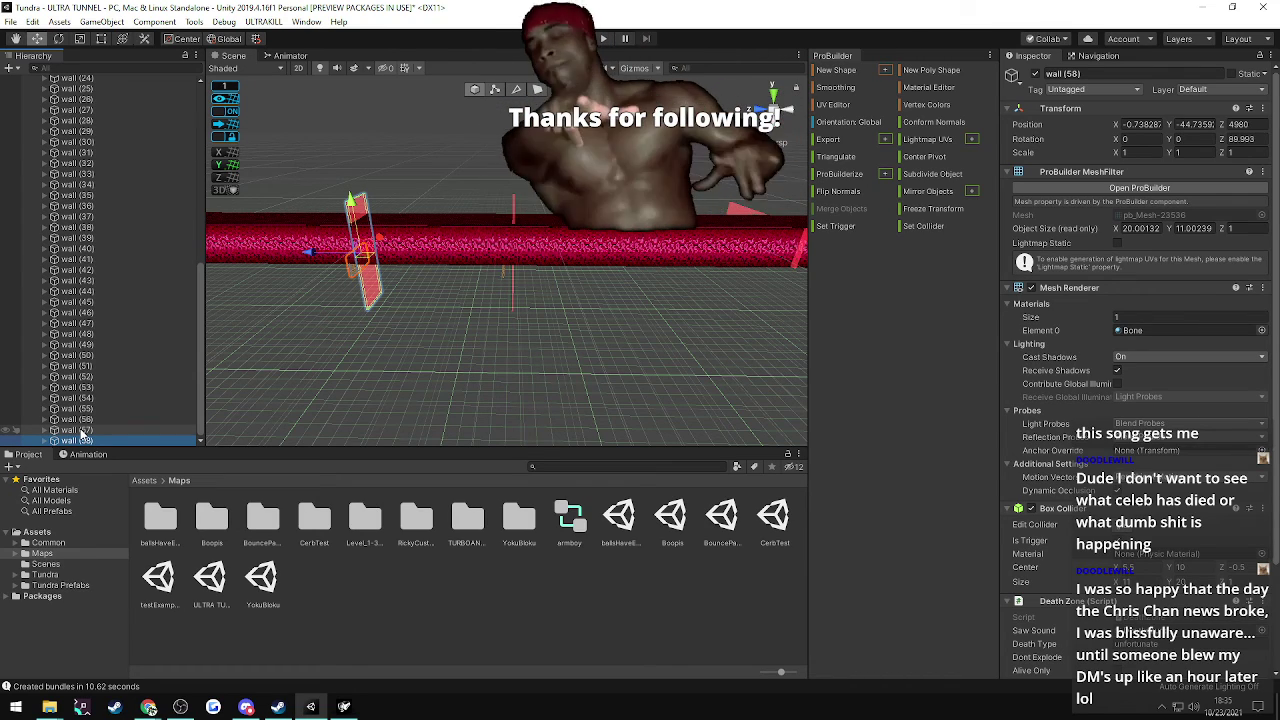
left_click(77, 432)
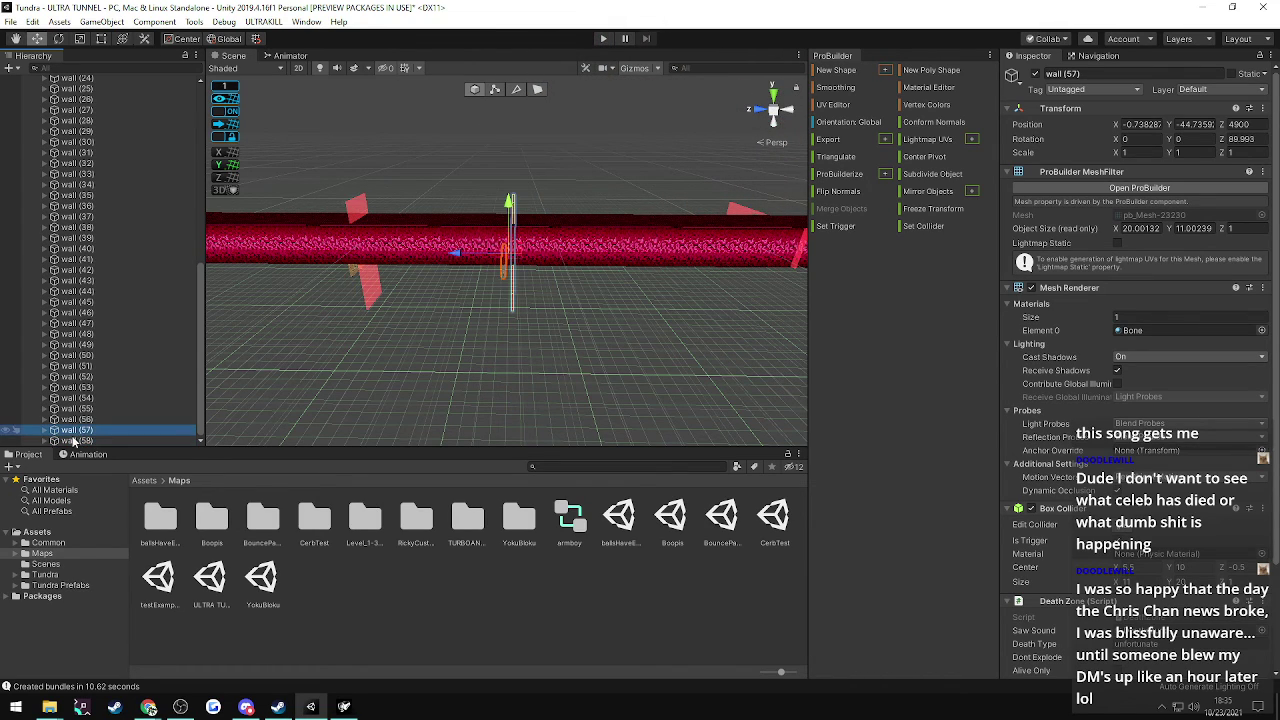
left_click(75, 441)
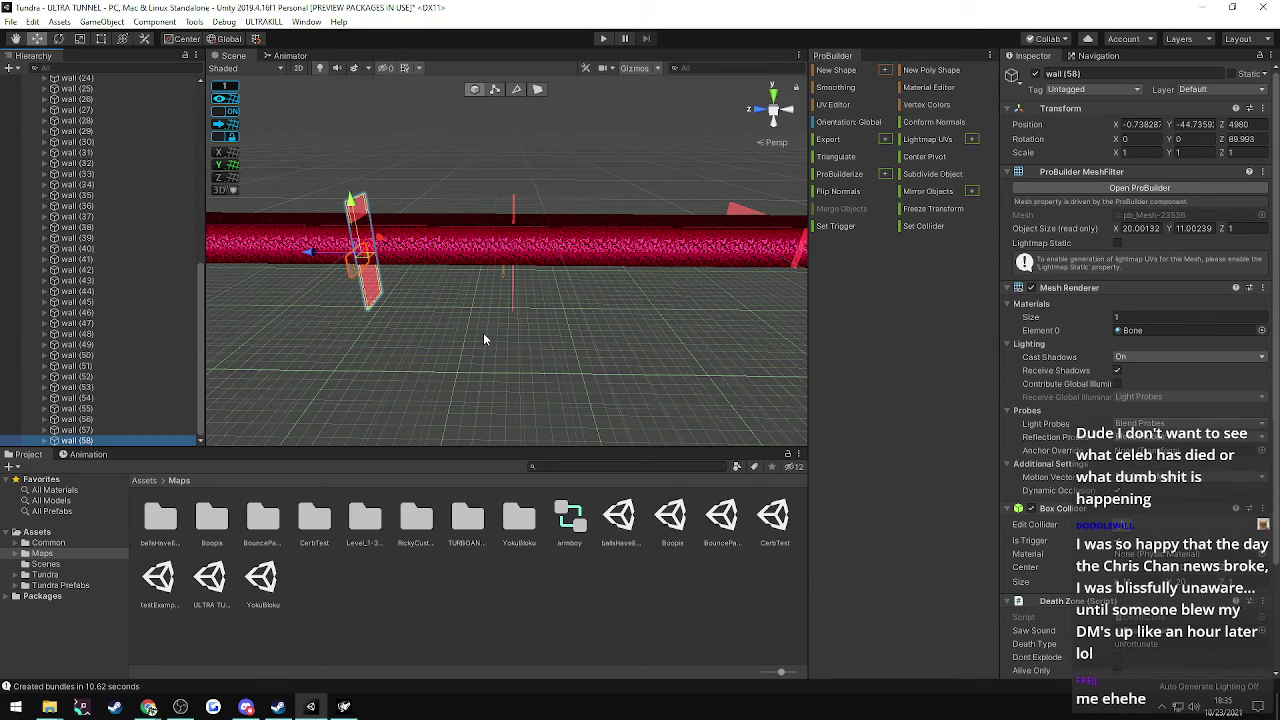
left_click(80, 433)
left_click(82, 441)
key("ctrl+d")
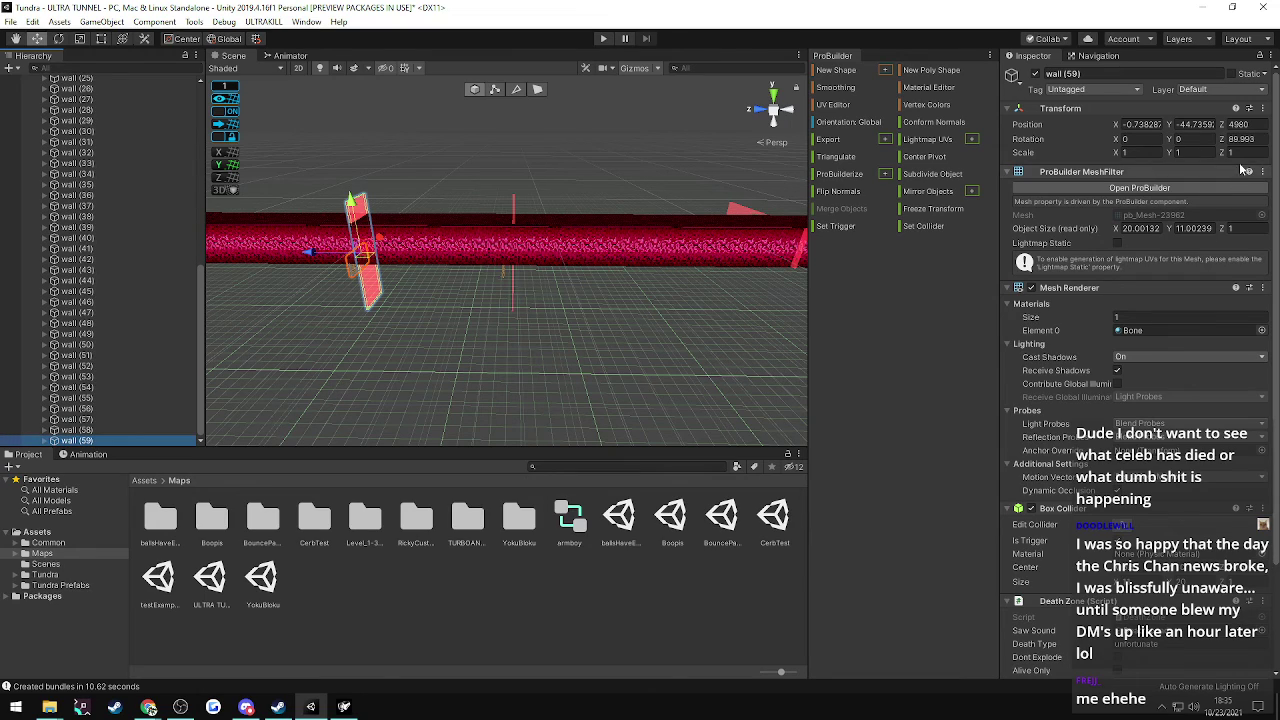
left_click(1247, 126)
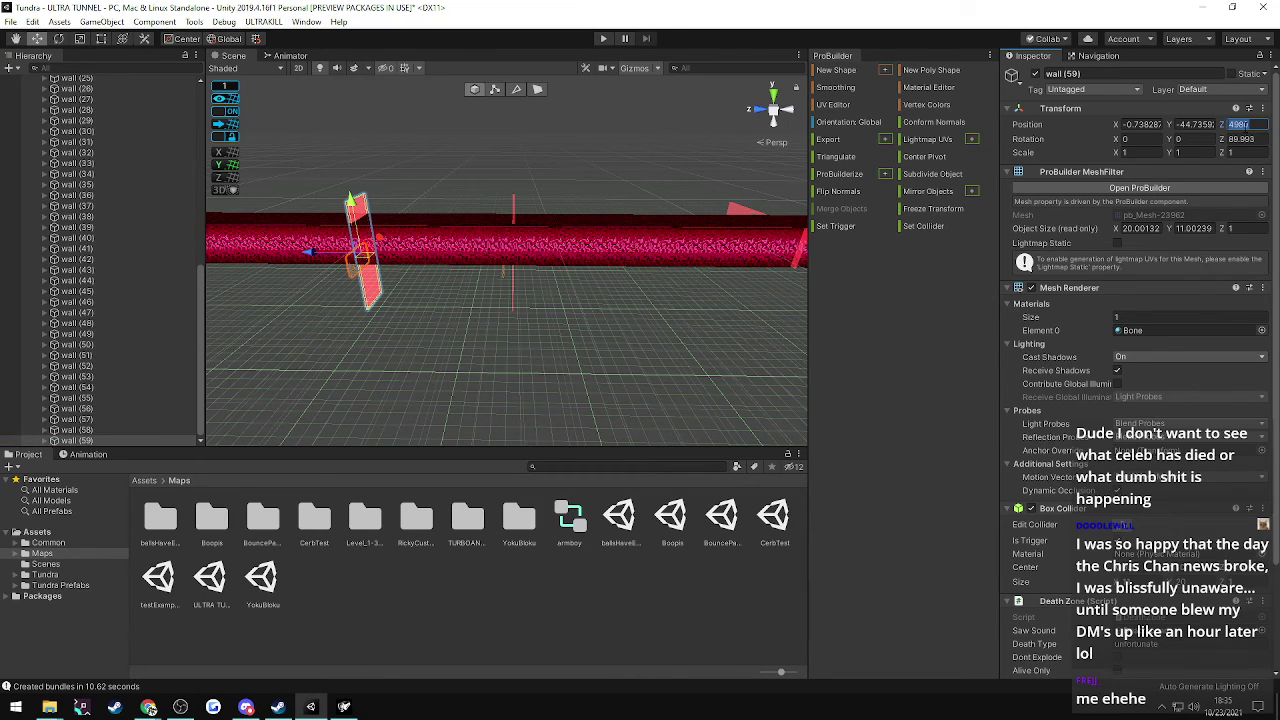
type("5060")
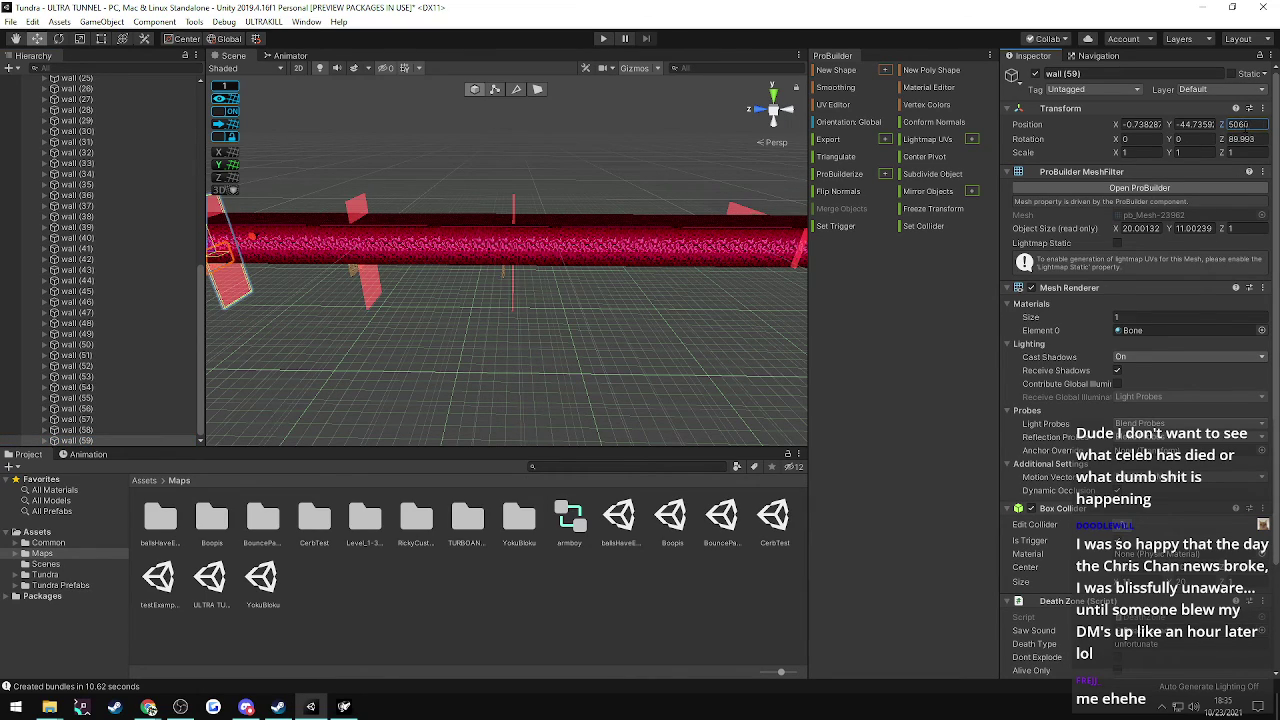
left_click(148, 707)
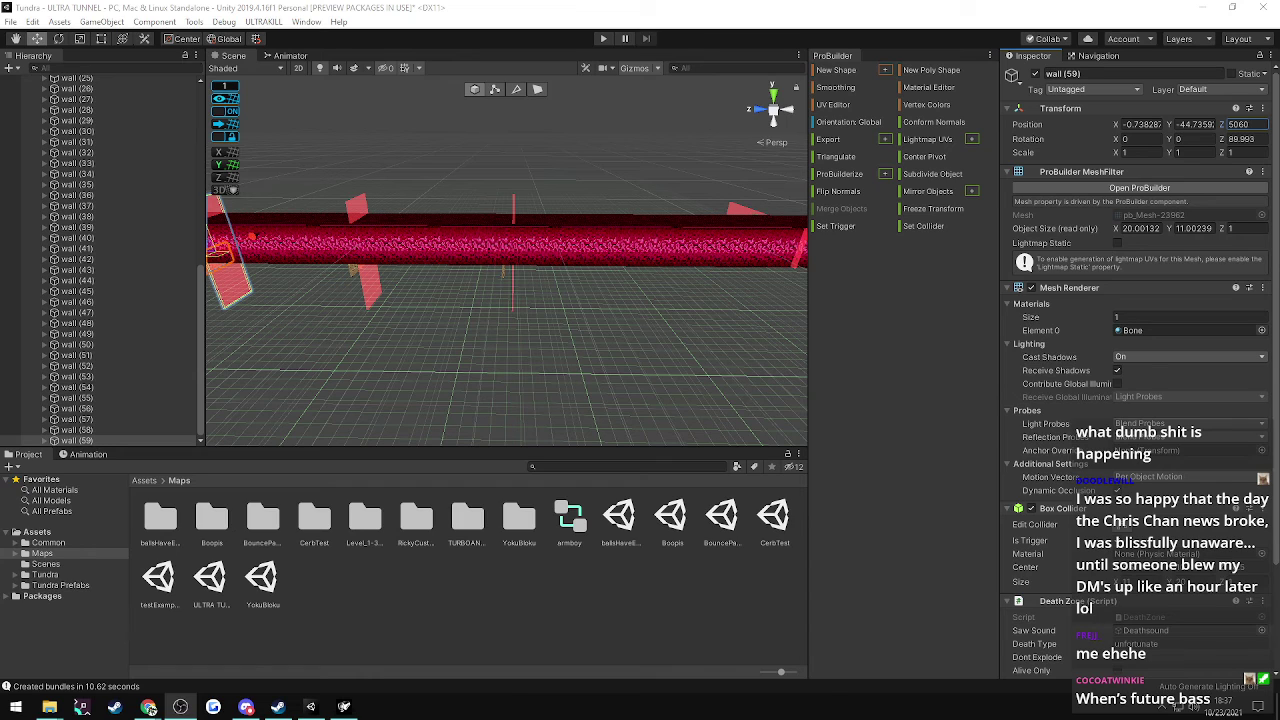
left_click(373, 13)
- Duplicate wall (59) and move the copy along the tunnel to a Z position of about 5131
right_click_drag(510, 150, 732, 265)
key("w")
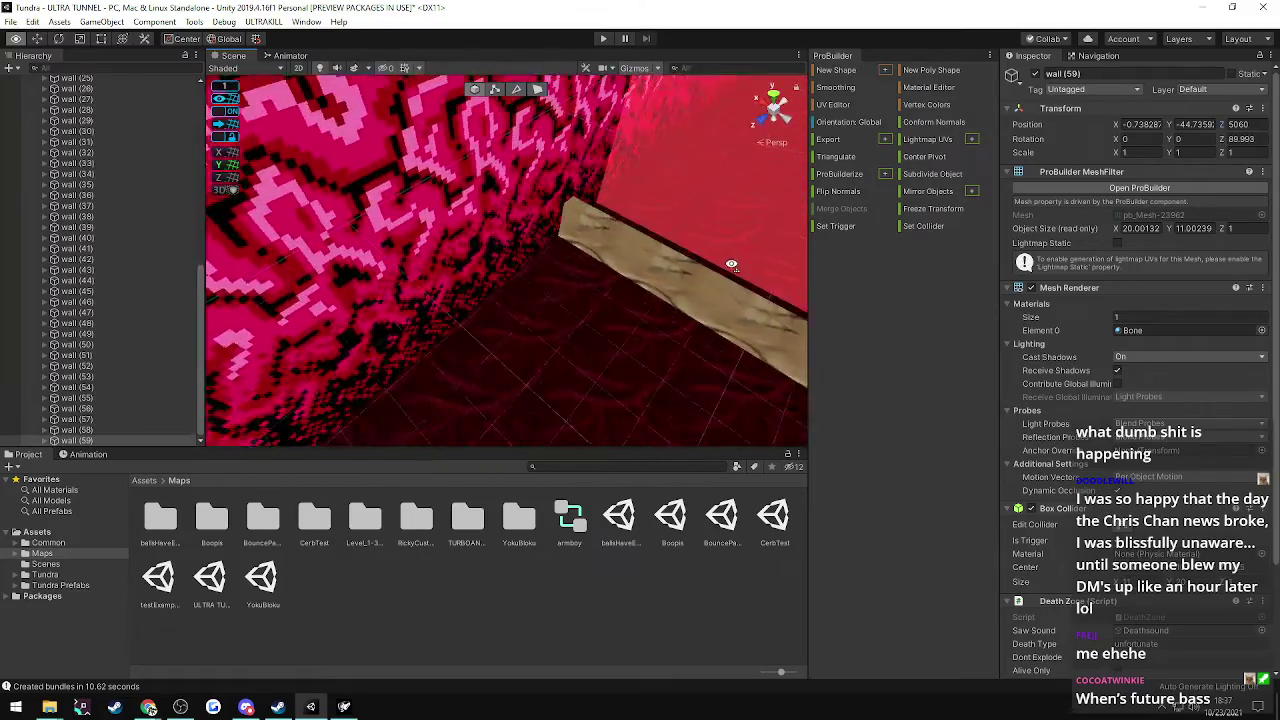
left_click_drag(731, 265, 558, 162, "alt")
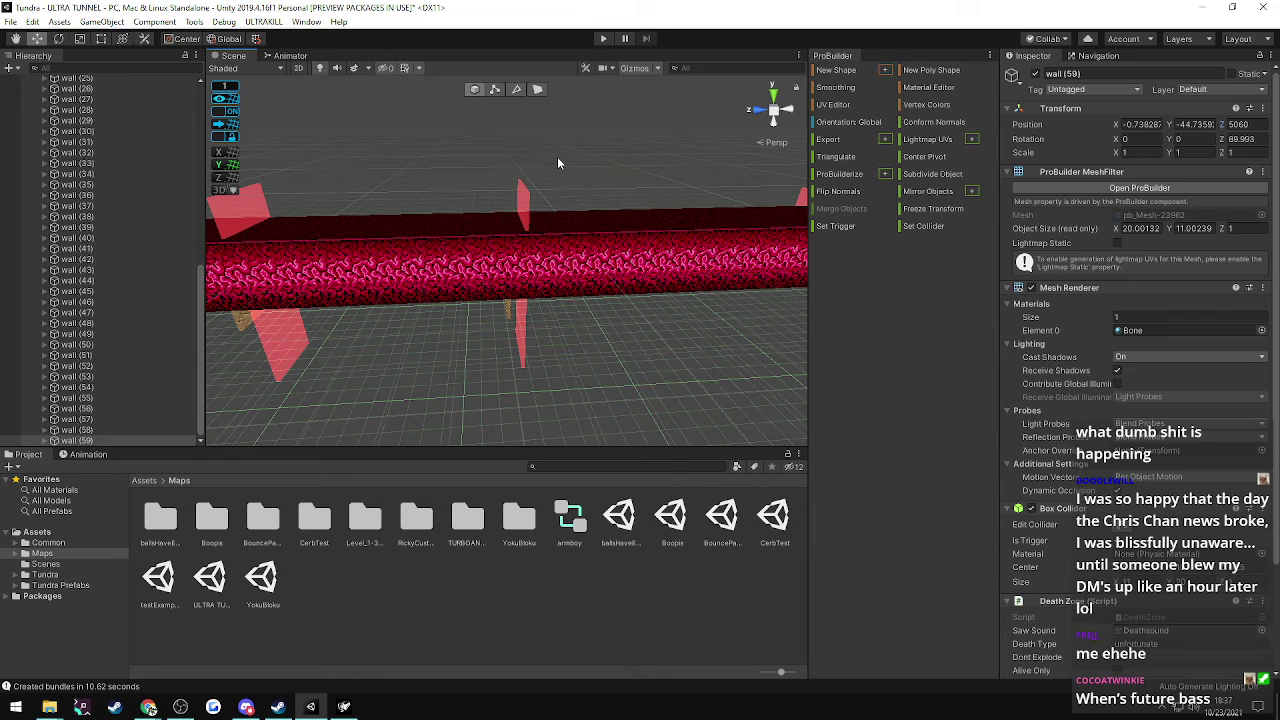
left_click_drag(560, 198, 517, 211, "alt")
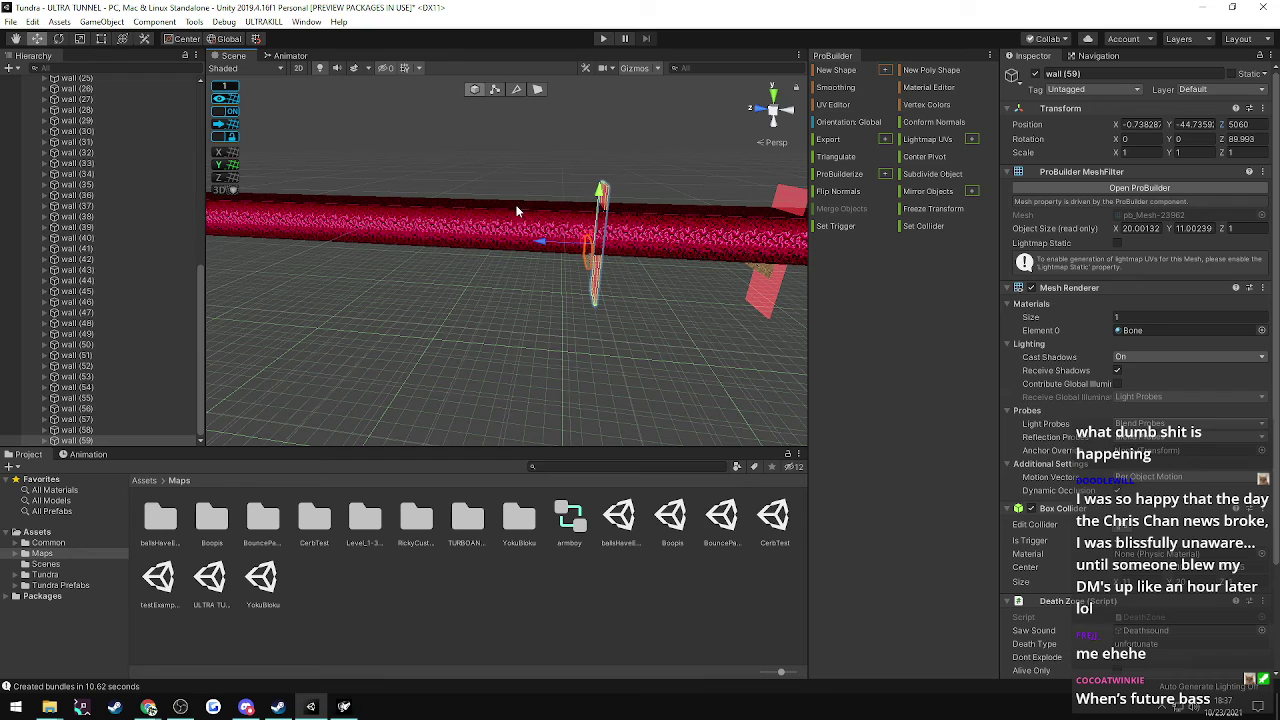
left_click(83, 442)
scroll(384, 377, "down", 2)
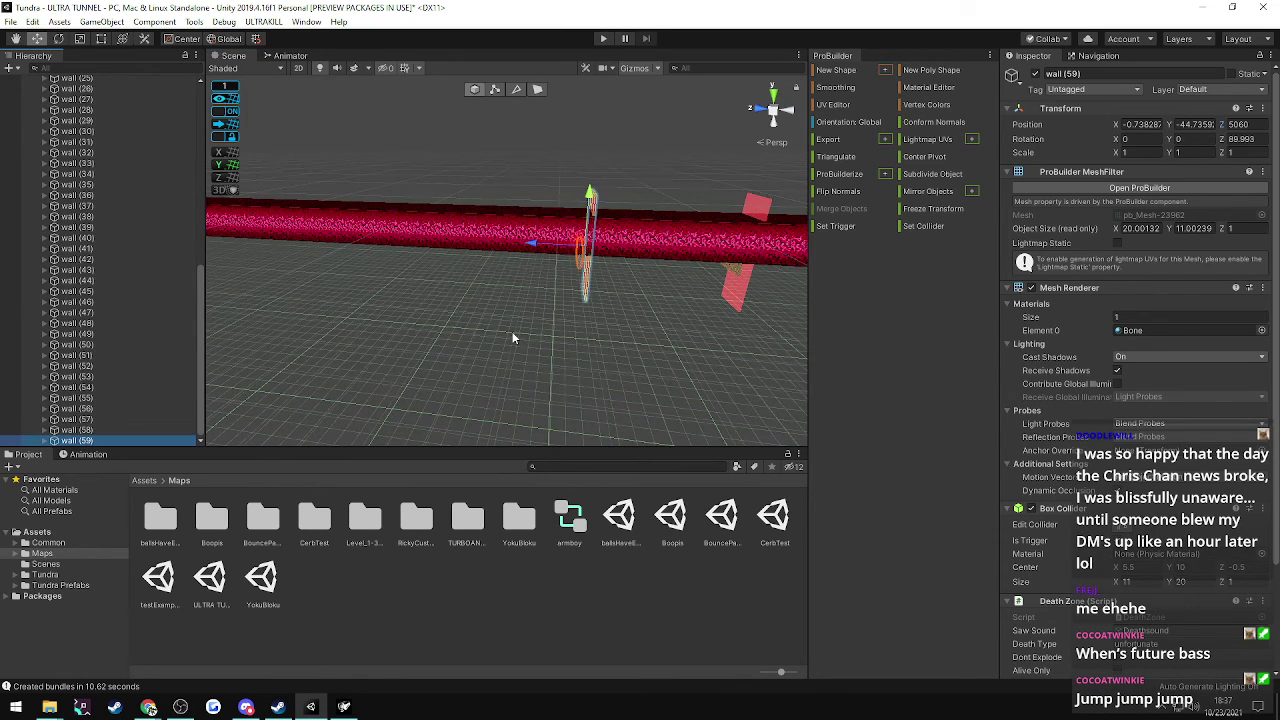
right_click_drag(512, 334, 538, 331)
key("ctrl+d")
left_click_drag(512, 246, 376, 257)
scroll(114, 422, "down", 1)
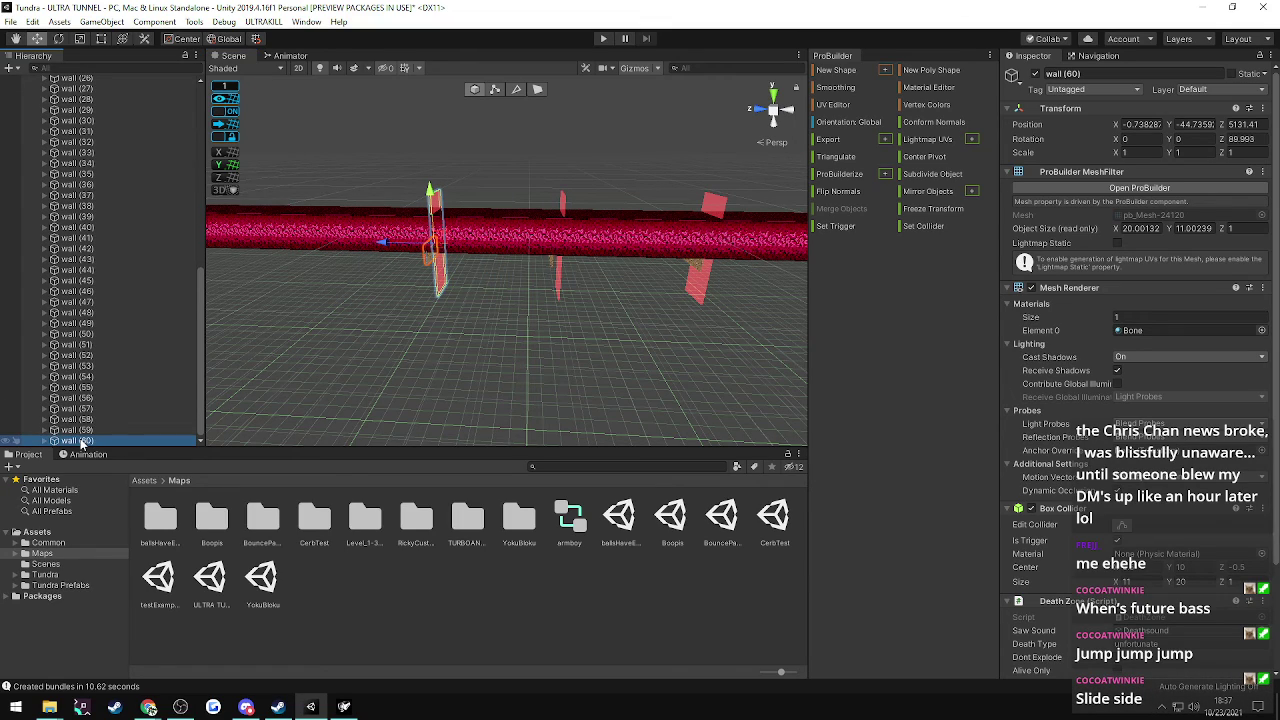
- Set the Z position of wall (60) to 5300
left_click(80, 430)
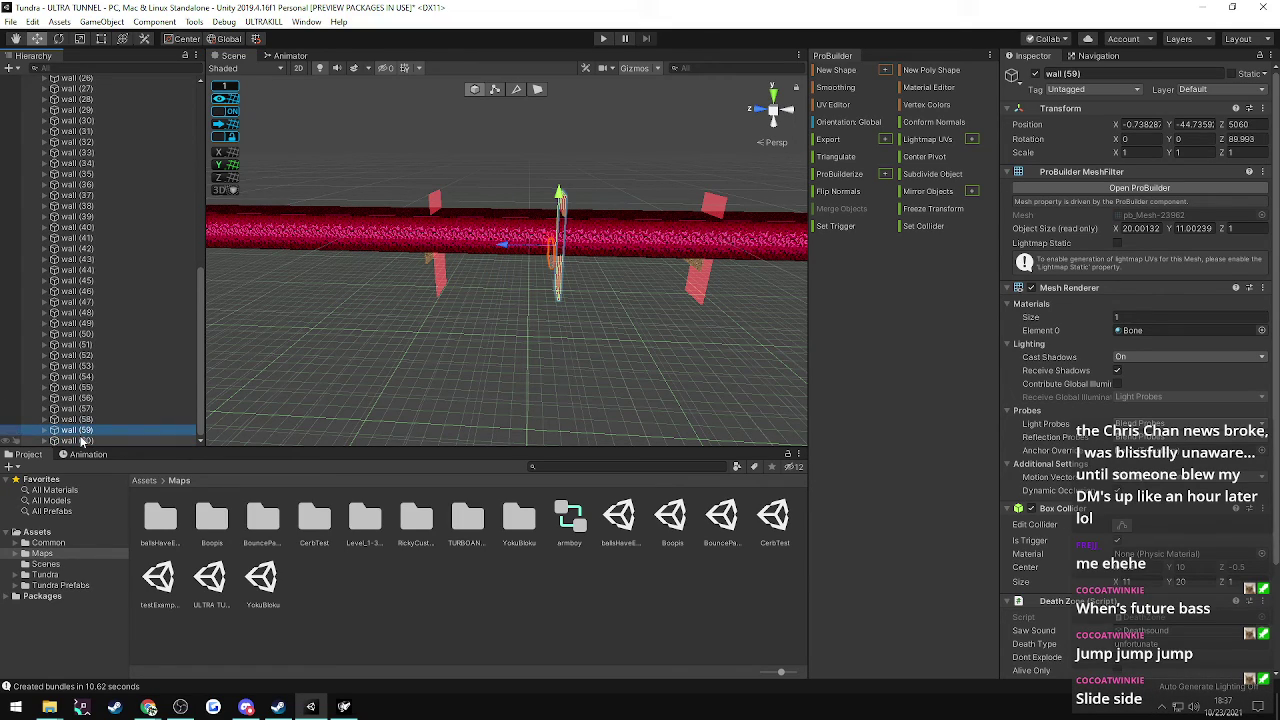
left_click(78, 441)
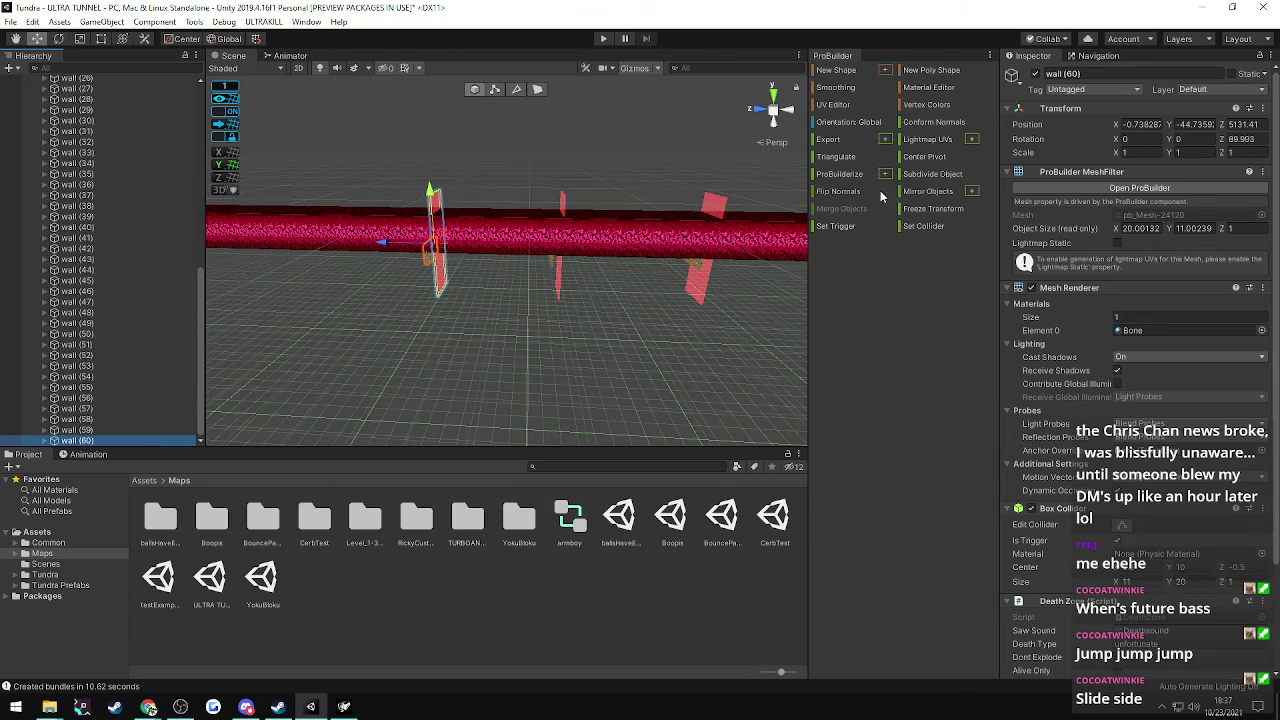
left_click(1243, 124)
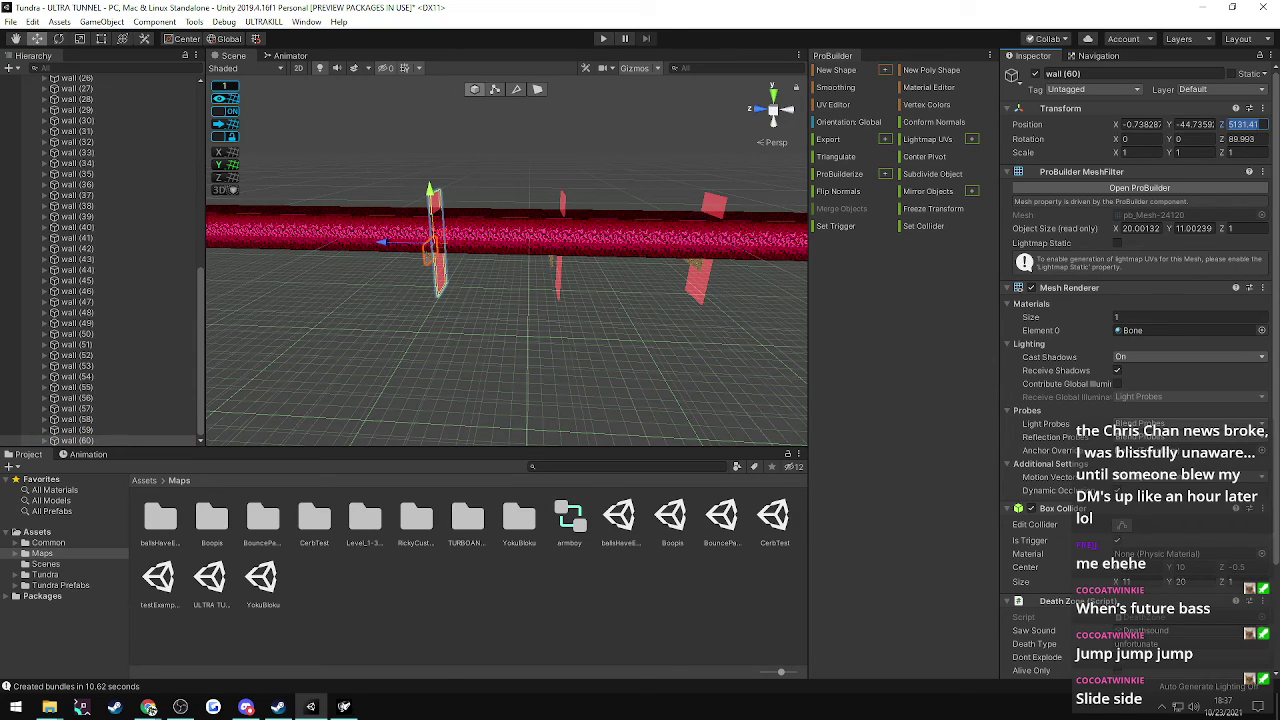
type("5300")
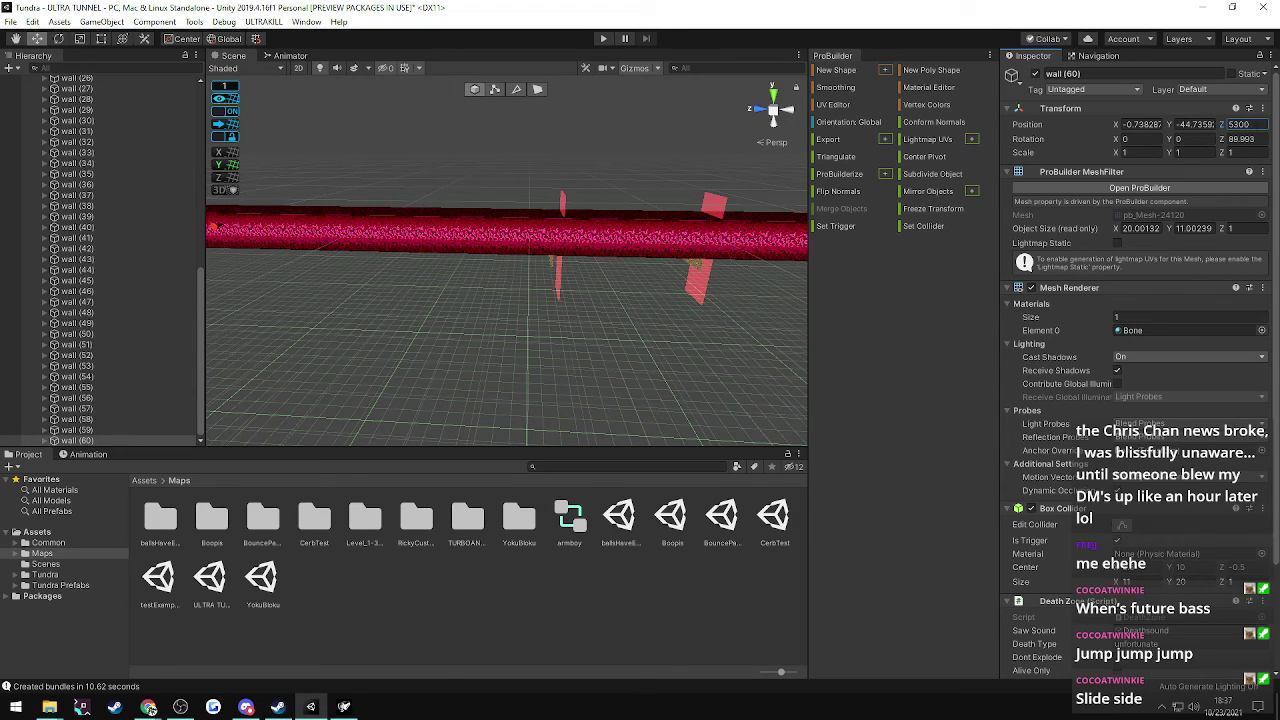
right_click_drag(576, 197, 410, 138)
scroll(410, 138, "up", 3)
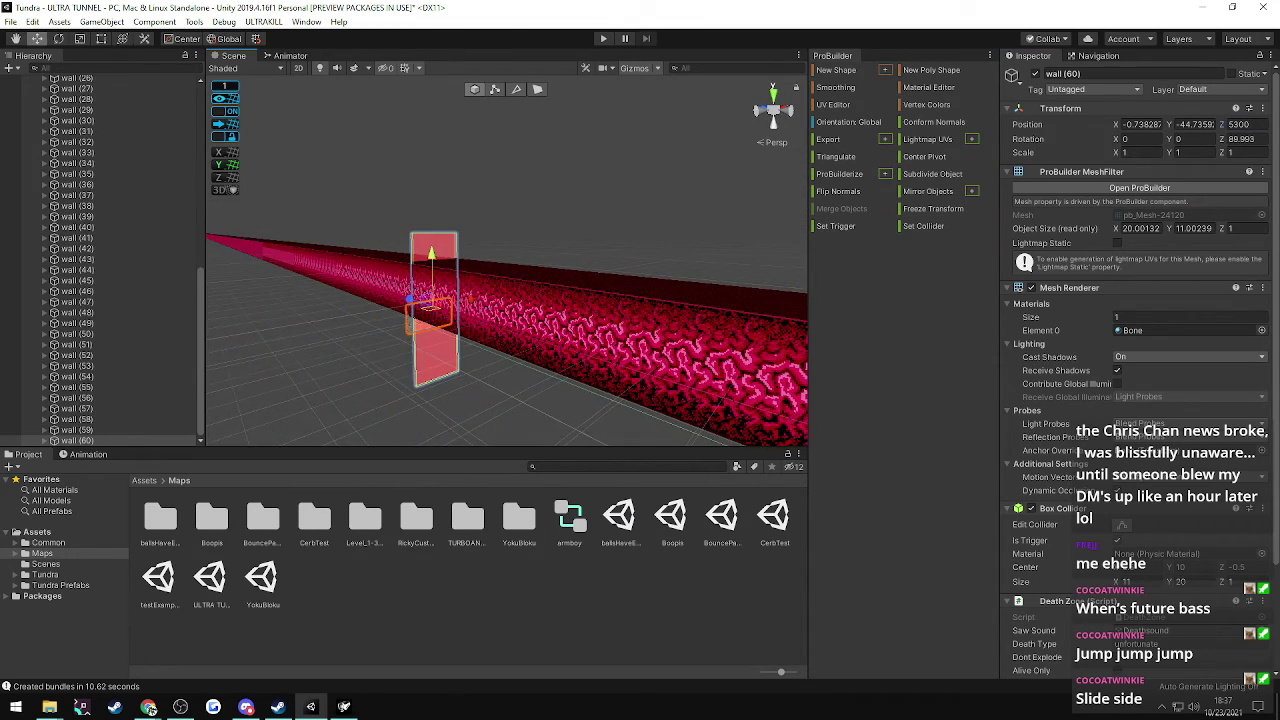
left_click(148, 707)
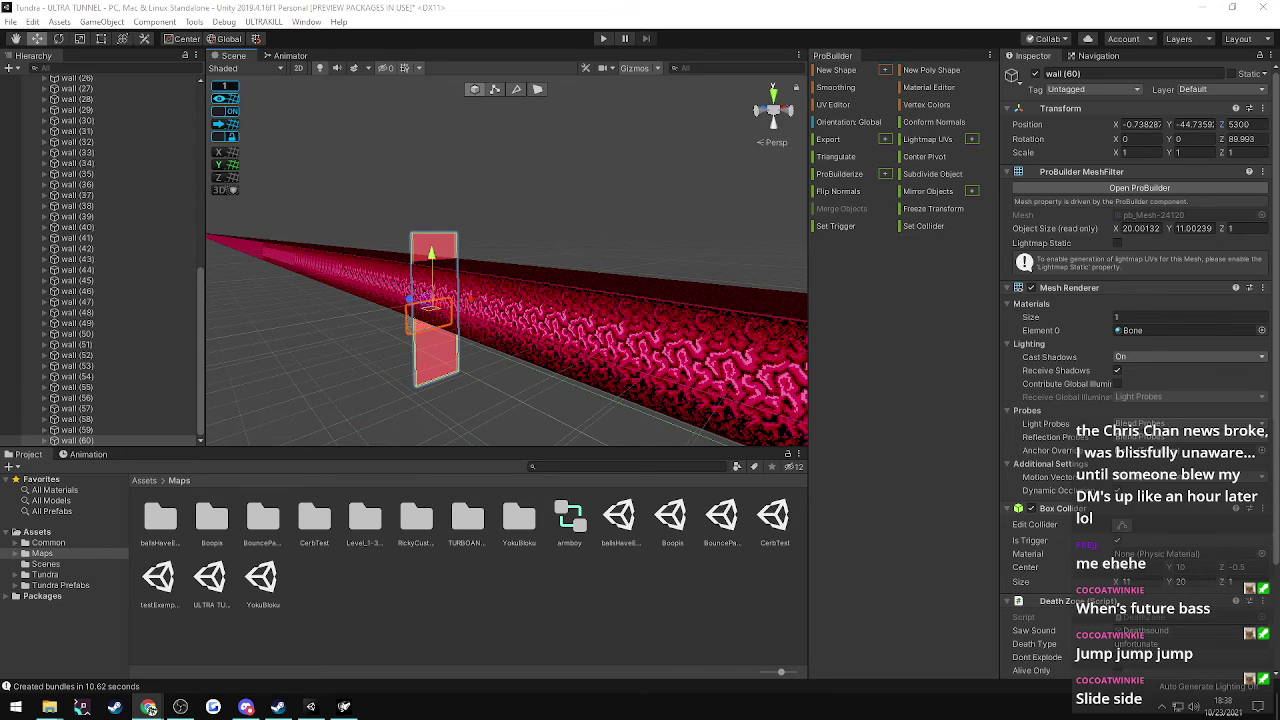
left_click(454, 9)
- Duplicate side walls (55) and (56) together and move the copies along the tunnel's Z axis to near wall (60)
right_click_drag(545, 170, 403, 219)
left_click_drag(403, 219, 597, 317, "alt")
right_click_drag(597, 317, 672, 325)
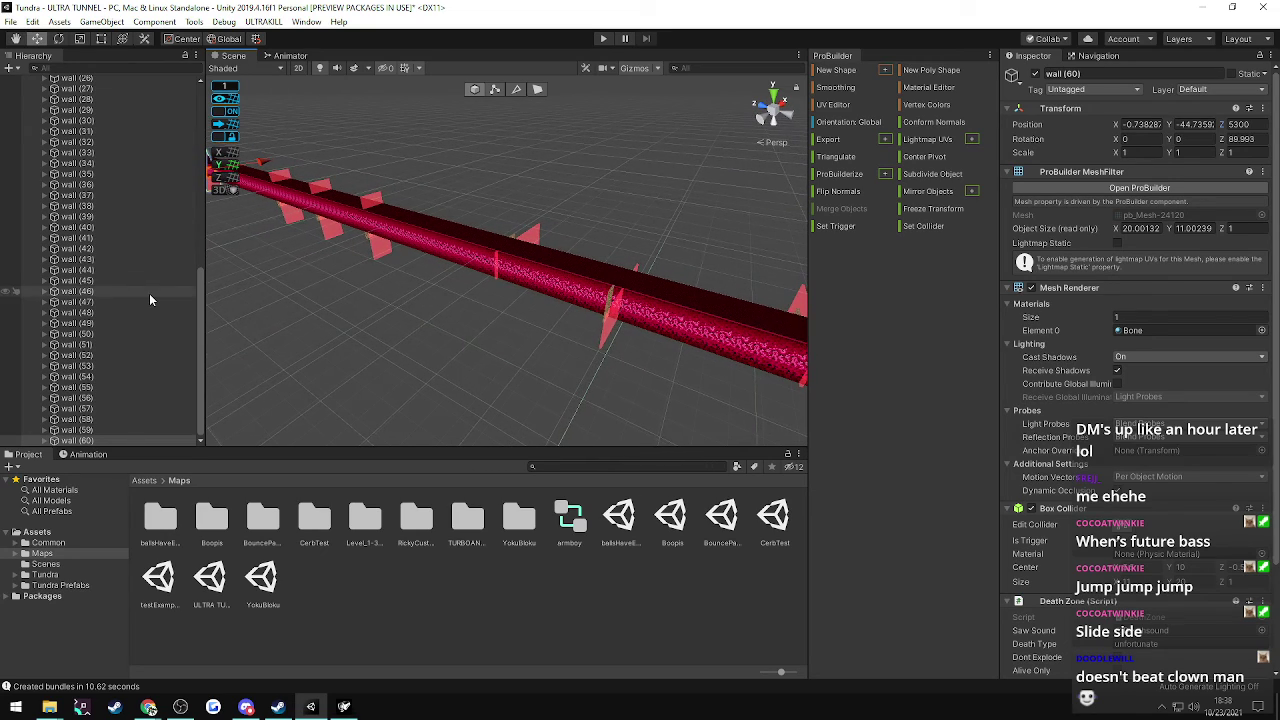
left_click(103, 376)
left_click(102, 387)
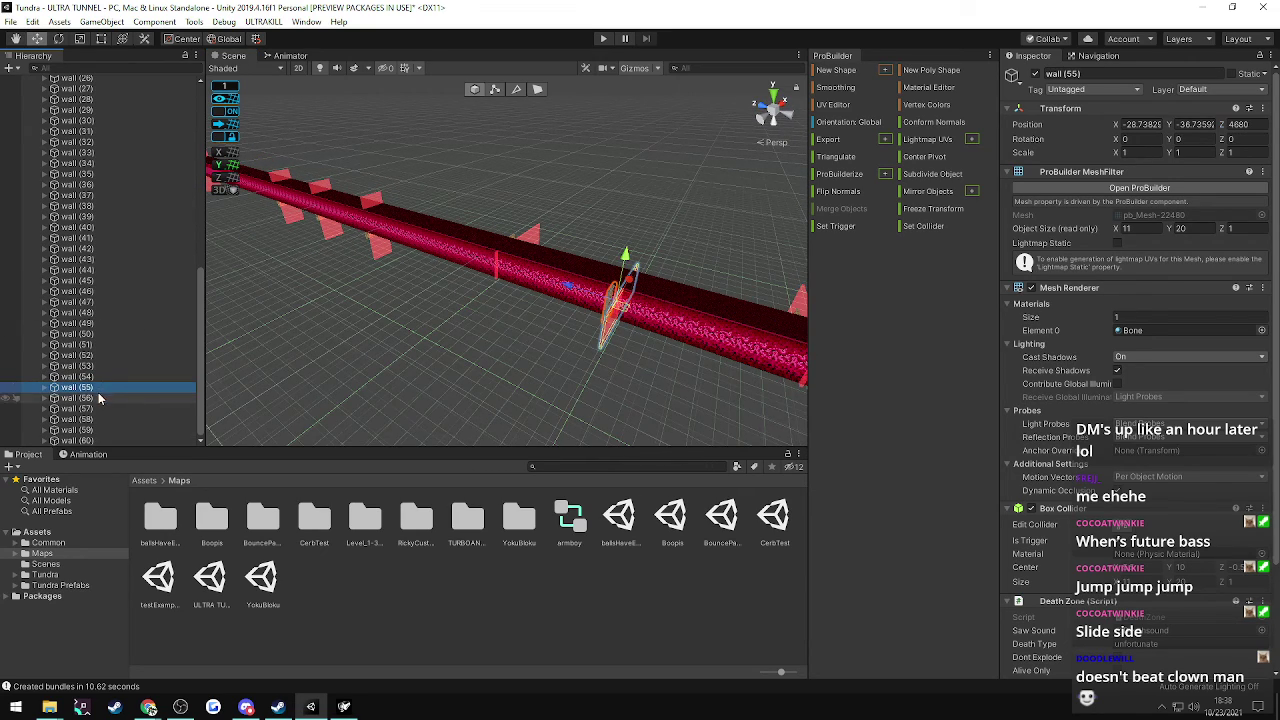
left_click(96, 398, "shift")
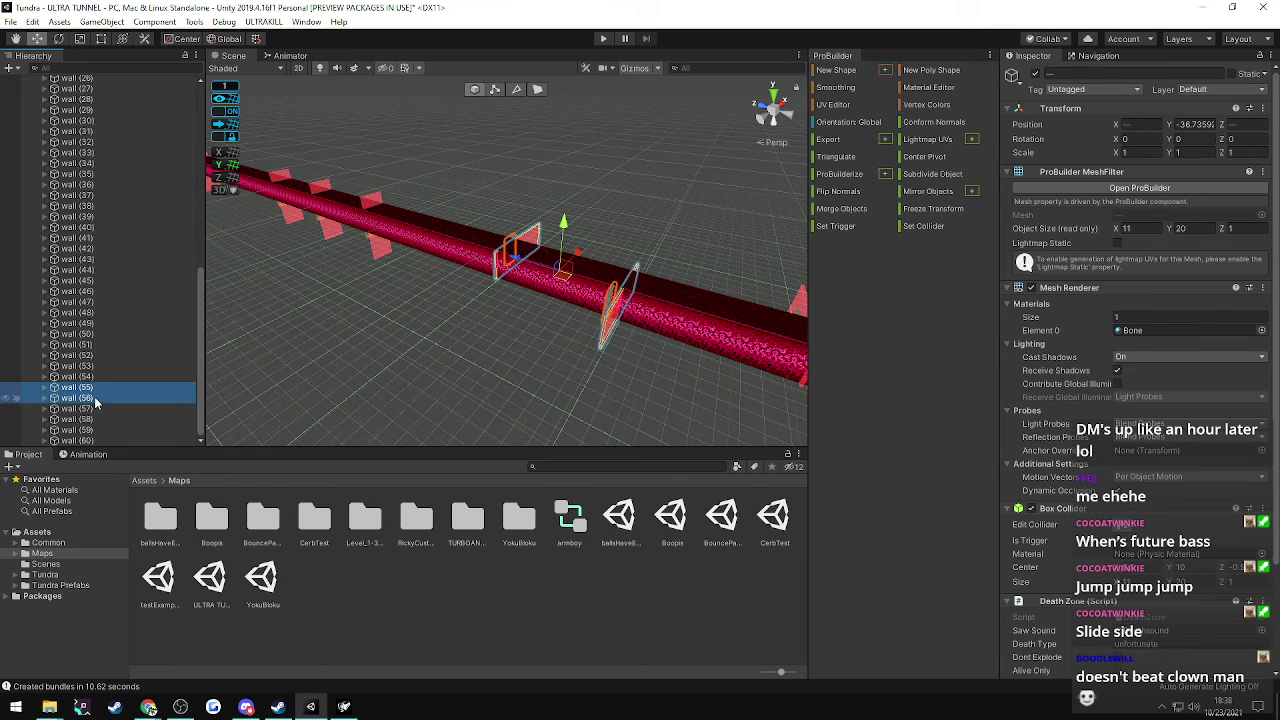
key("ctrl+d")
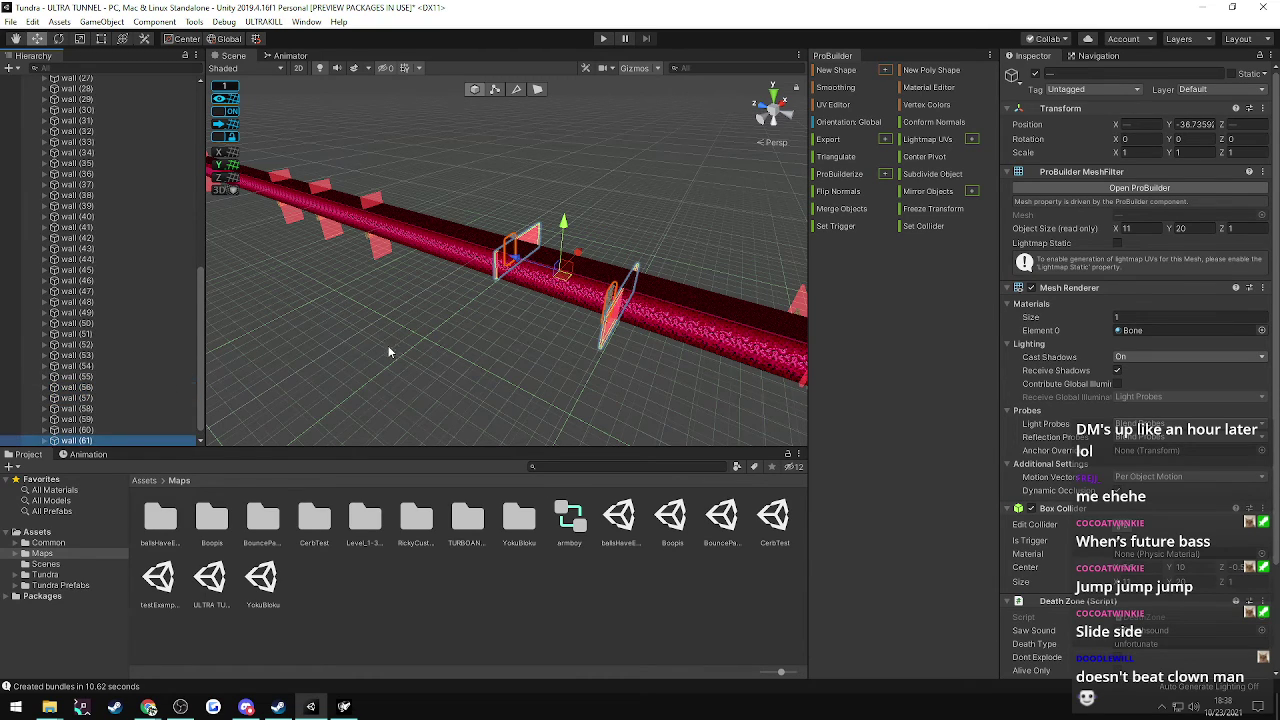
right_click_drag(390, 350, 454, 318)
left_click_drag(575, 301, 792, 229)
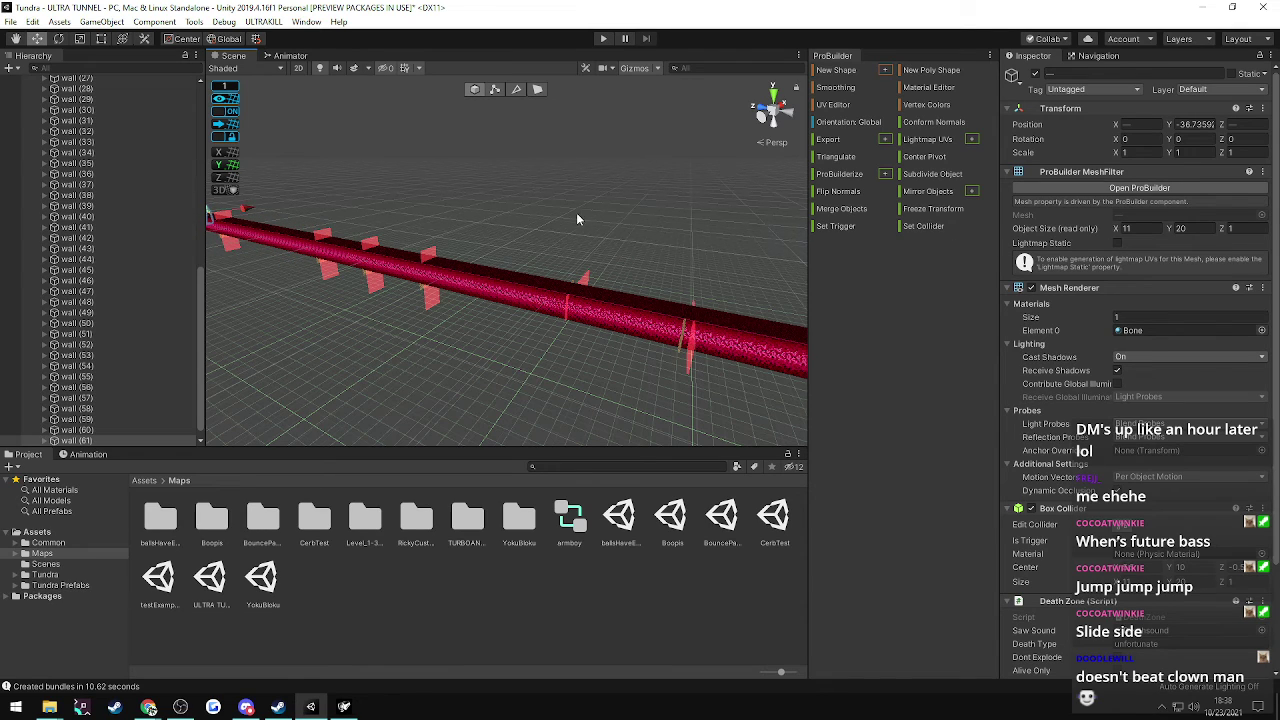
left_click_drag(576, 212, 548, 199, "alt")
scroll(109, 417, "down", 1)
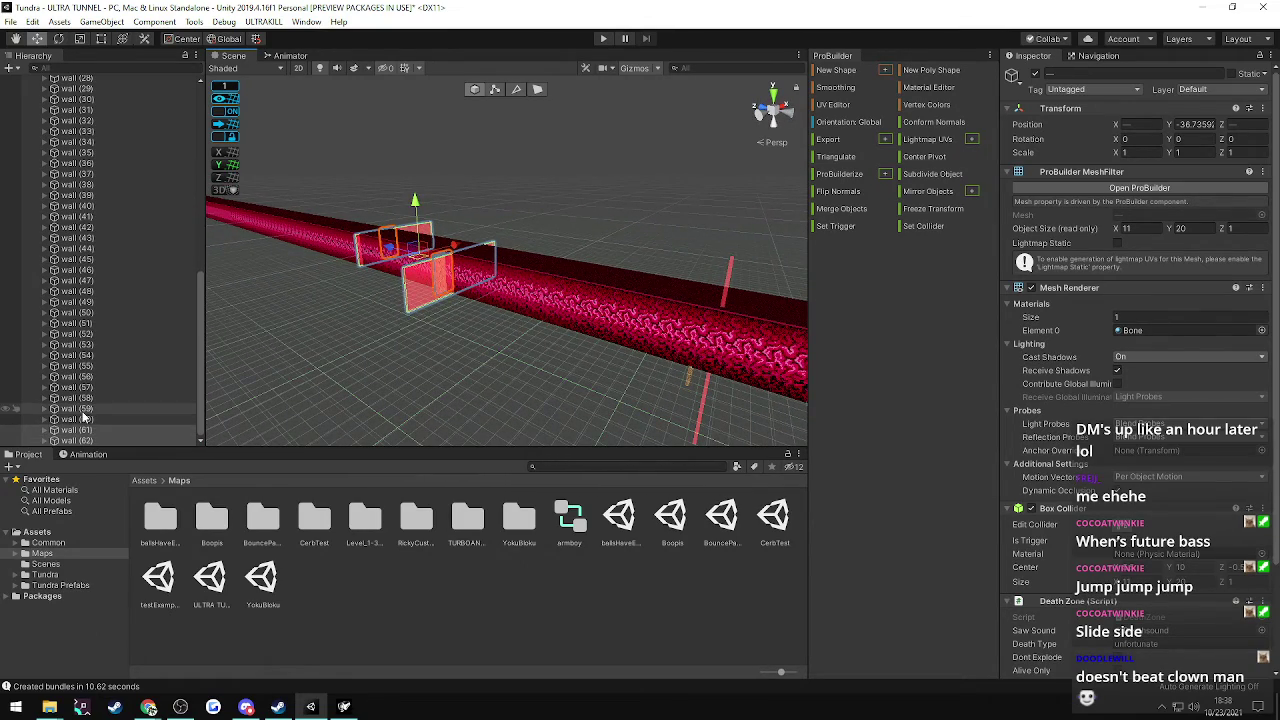
- Set the Z position of both side walls (61) and (62) to 5300, in line with wall (60)
left_click(84, 420)
left_click(80, 430)
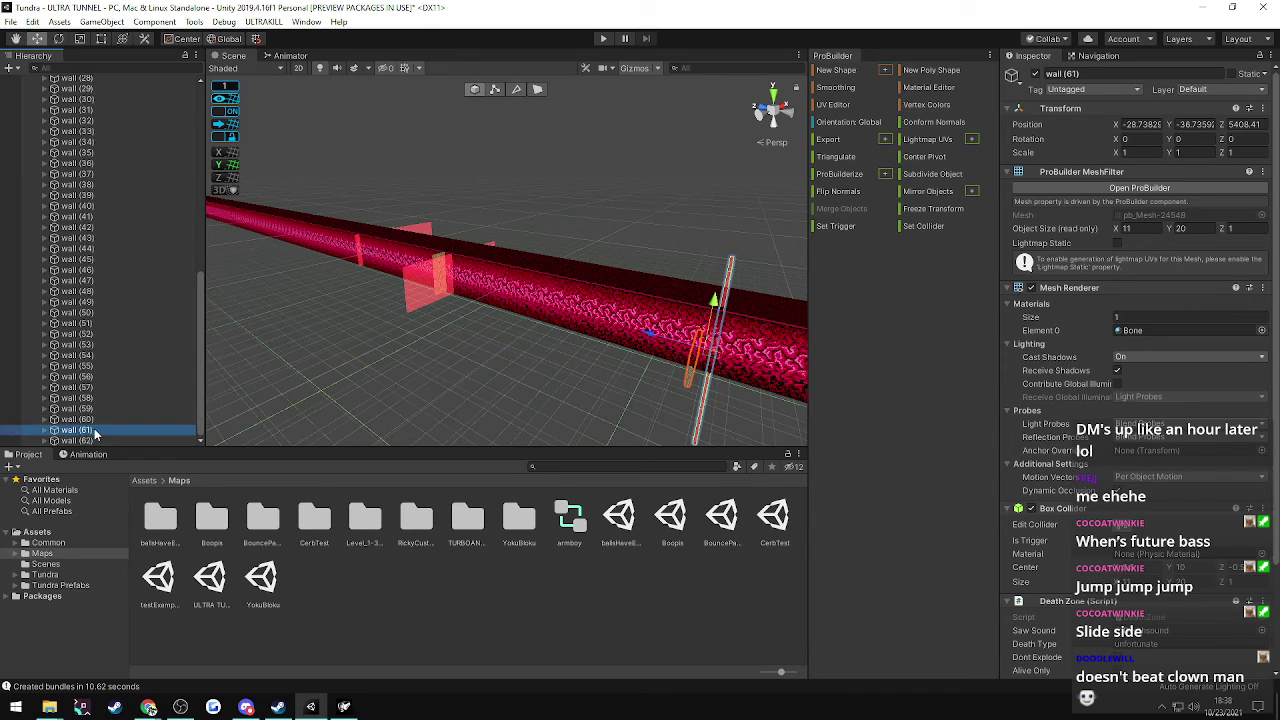
left_click(80, 441, "shift")
left_click(1248, 124)
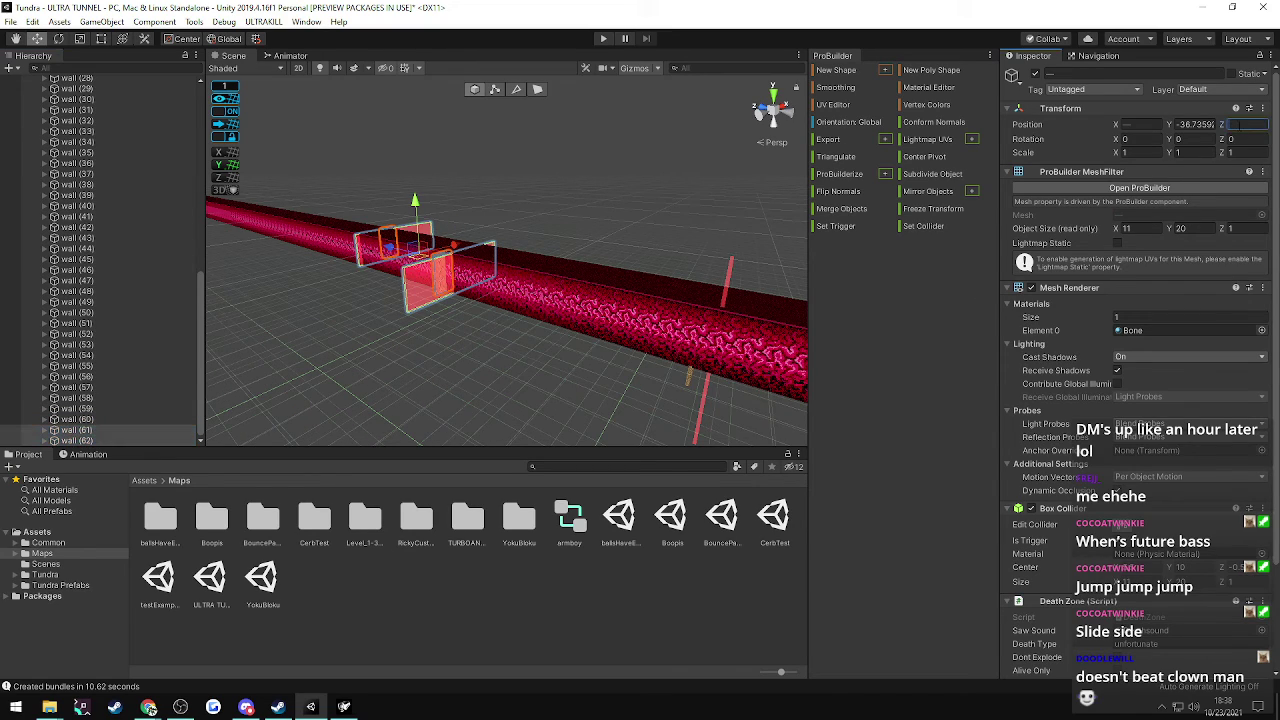
type("5300")
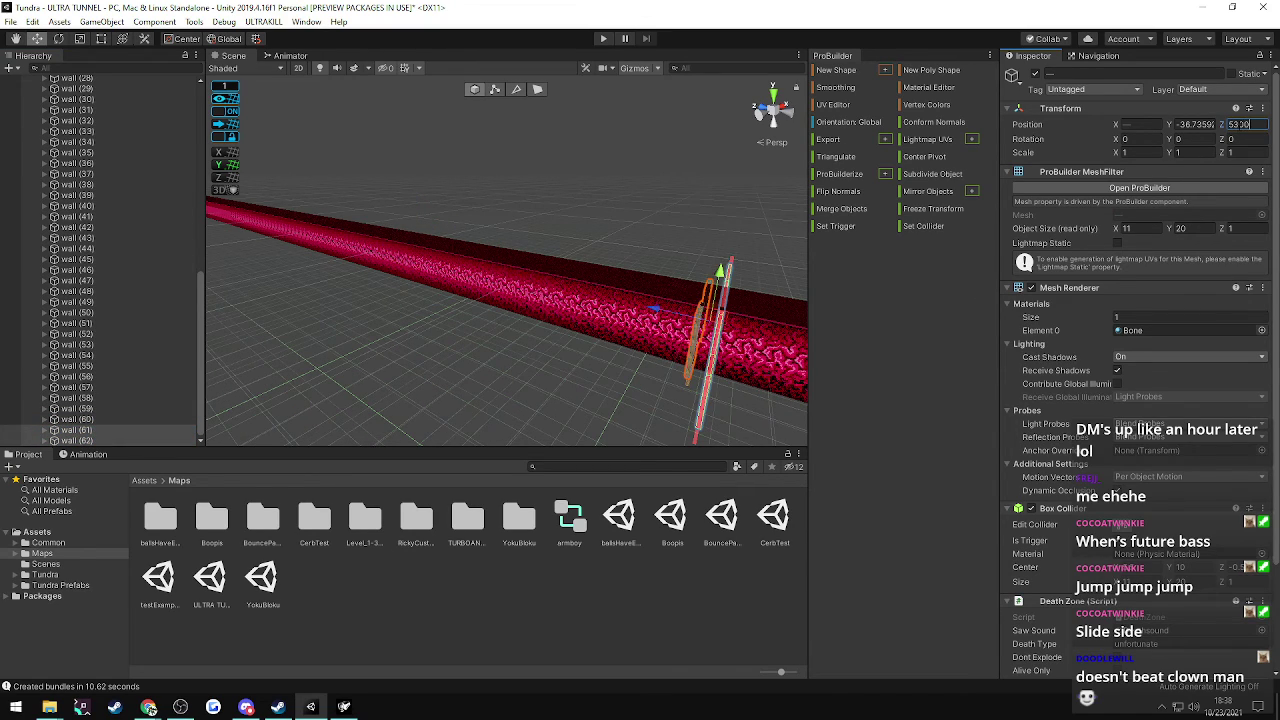
key("Return")
left_click(600, 204)
- Nudge side wall (62) slightly inward along the X axis to an X position of about -4.74
right_click_drag(702, 243, 230, 334)
key("w")
left_click(621, 289)
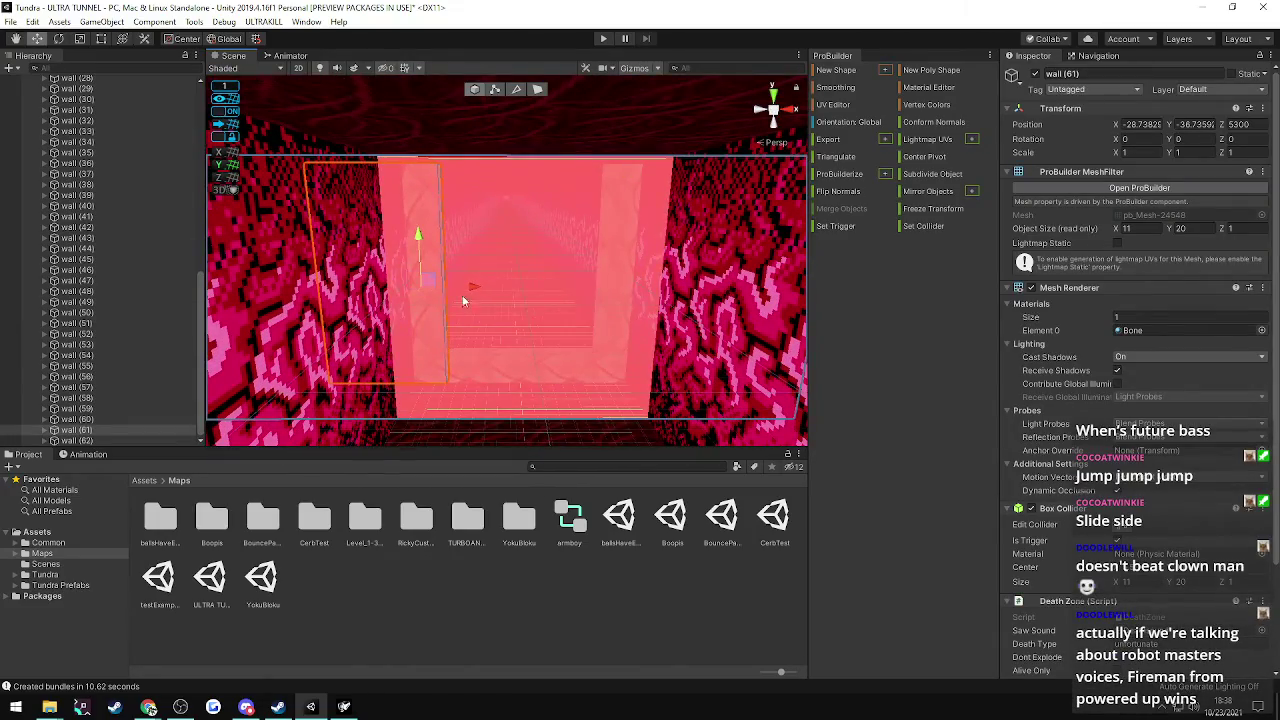
right_click_drag(486, 286, 950, 331)
left_click(490, 312)
left_click_drag(553, 245, 542, 249)
right_click_drag(500, 283, 424, 346)
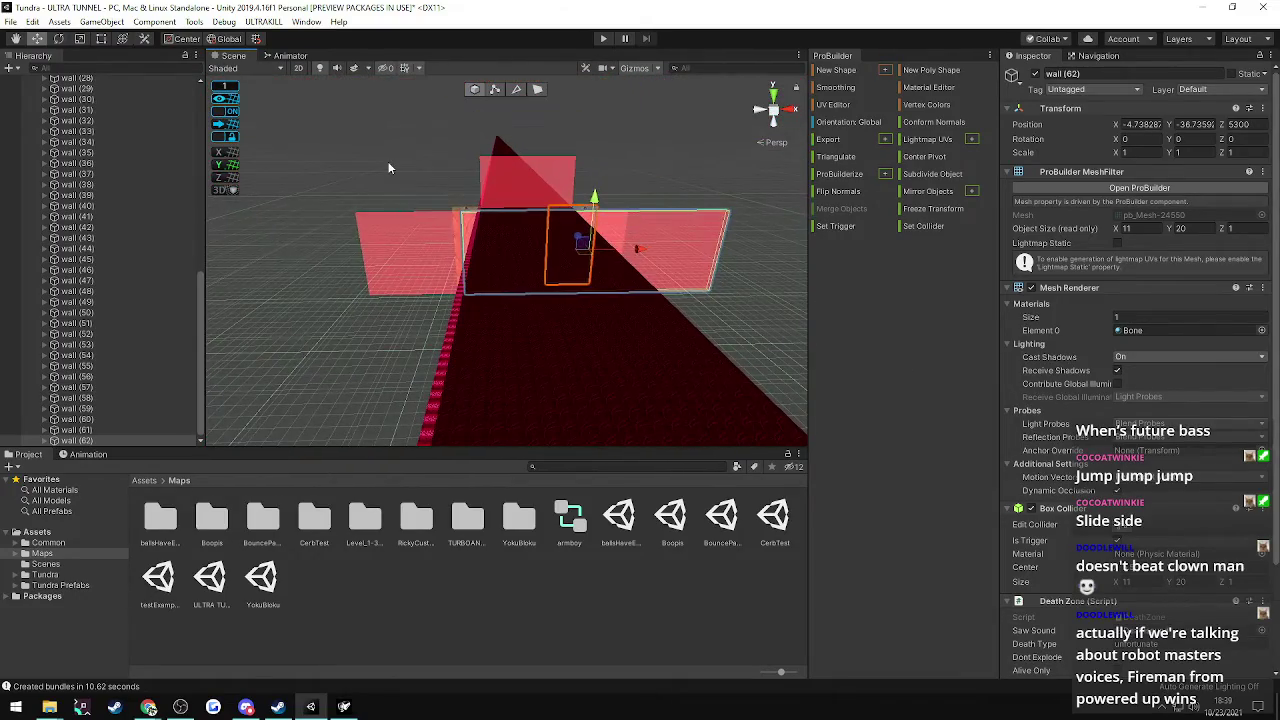
- Examine the opening formed by walls (60), (61) and (62) from inside and outside the tunnel
left_click(391, 166)
right_click_drag(432, 262, 530, 250)
key("w")
key("w")
right_click_drag(1087, 196, 440, 202)
key("w")
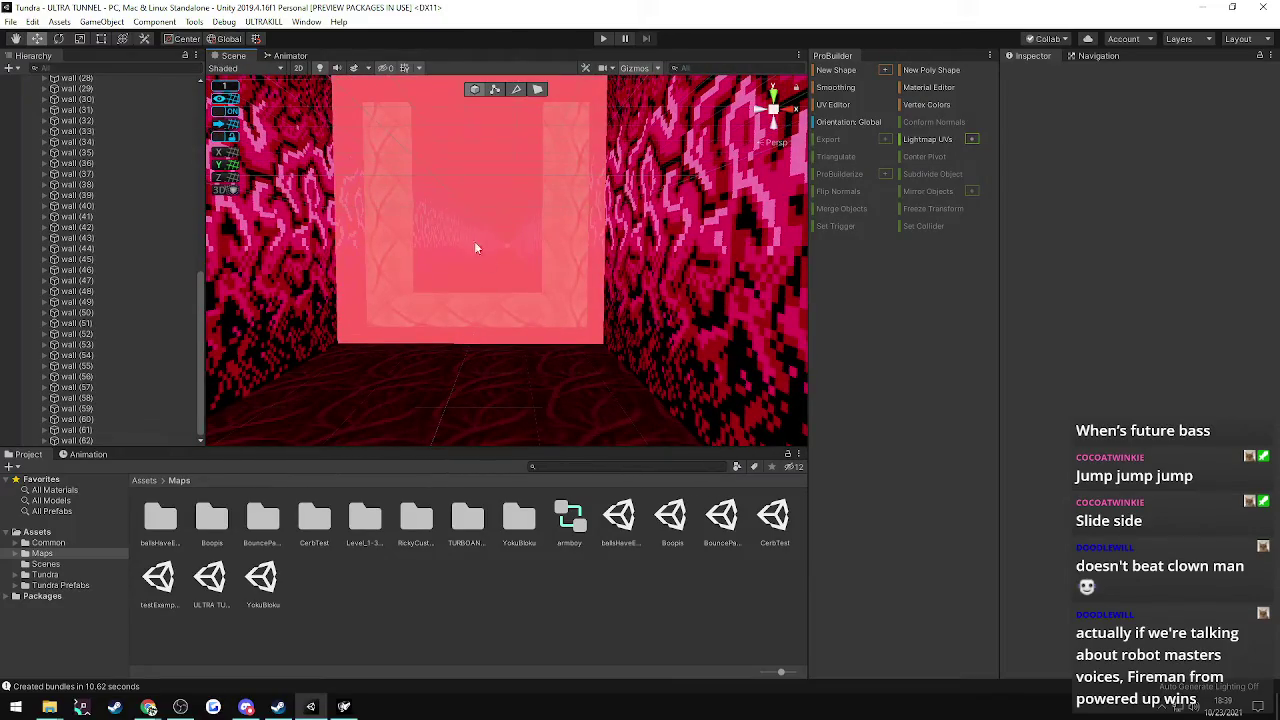
right_click_drag(522, 266, 678, 372)
key("w")
key("s")
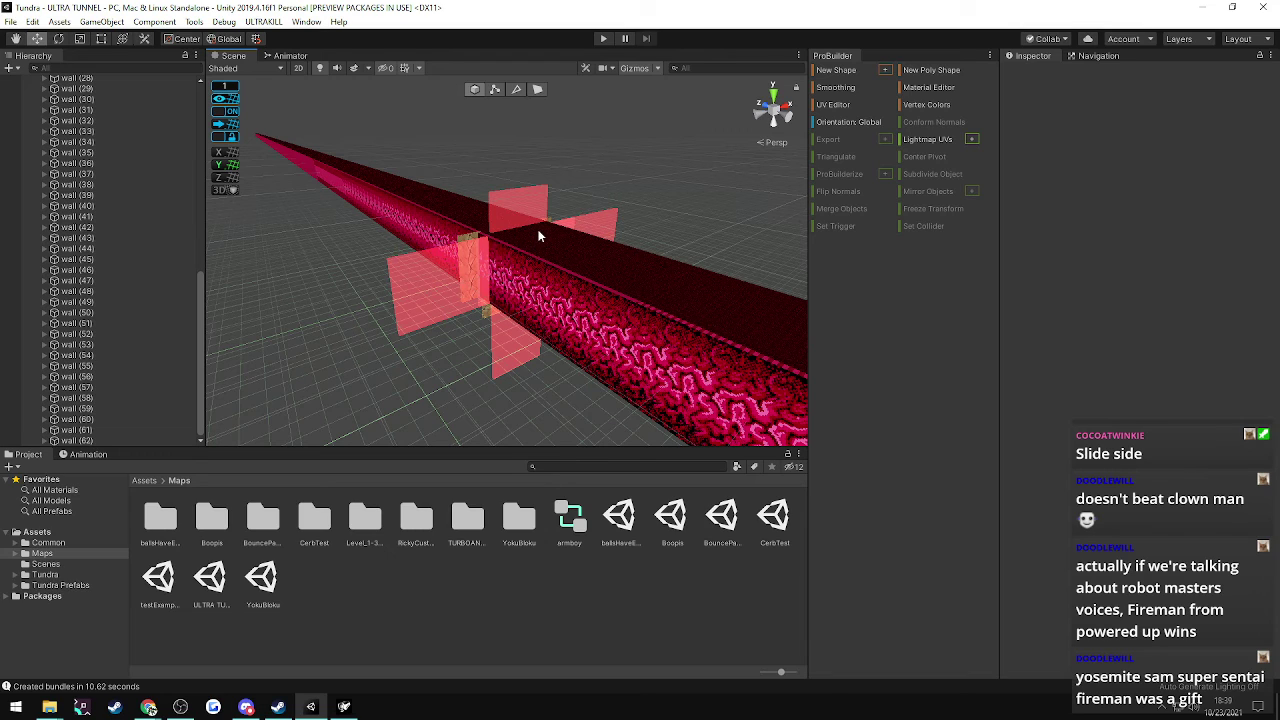
right_click_drag(538, 236, 436, 250)
key("w")
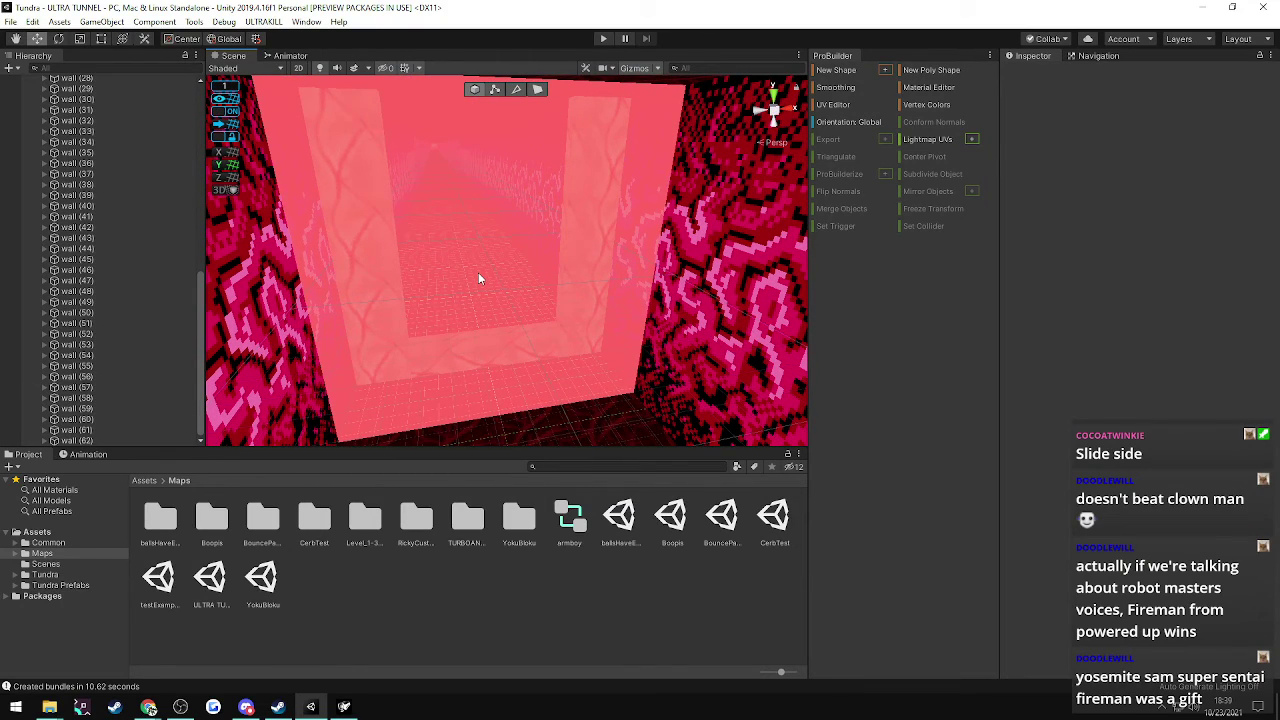
scroll(478, 272, "down", 3)
right_click_drag(478, 272, 1060, 205)
right_click_drag(508, 249, 80, 335)
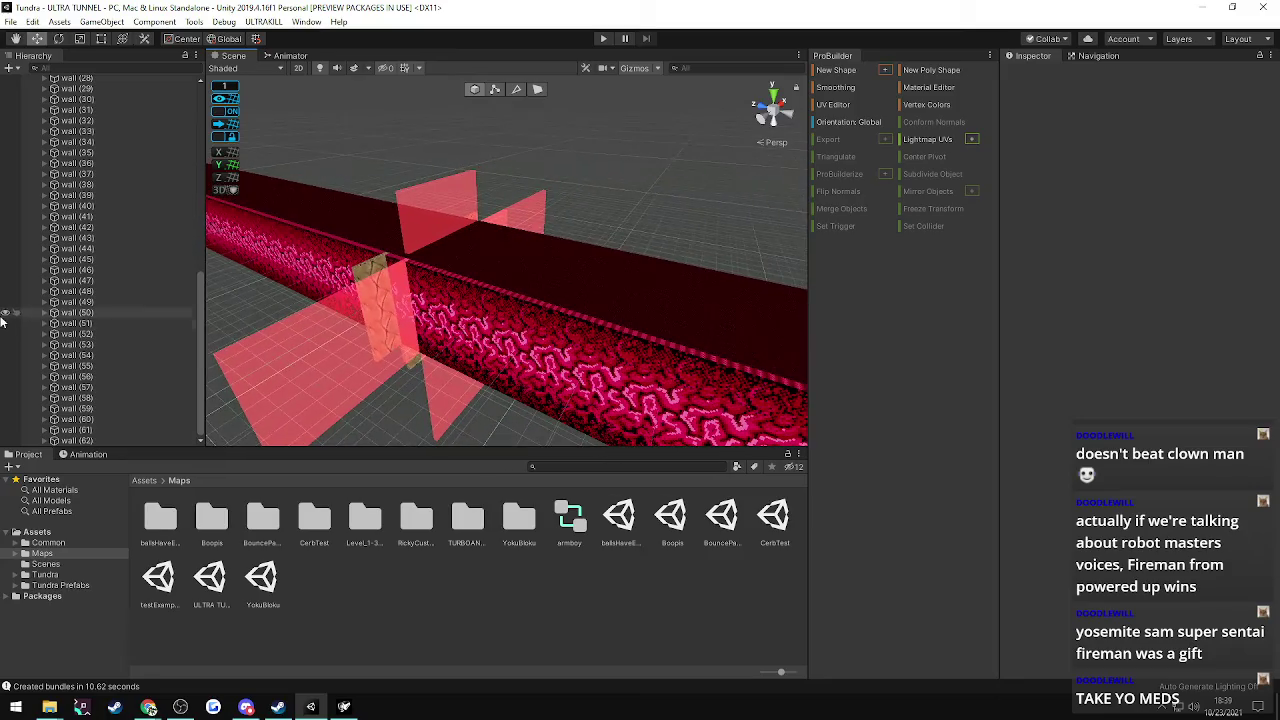
right_click_drag(368, 310, 346, 217)
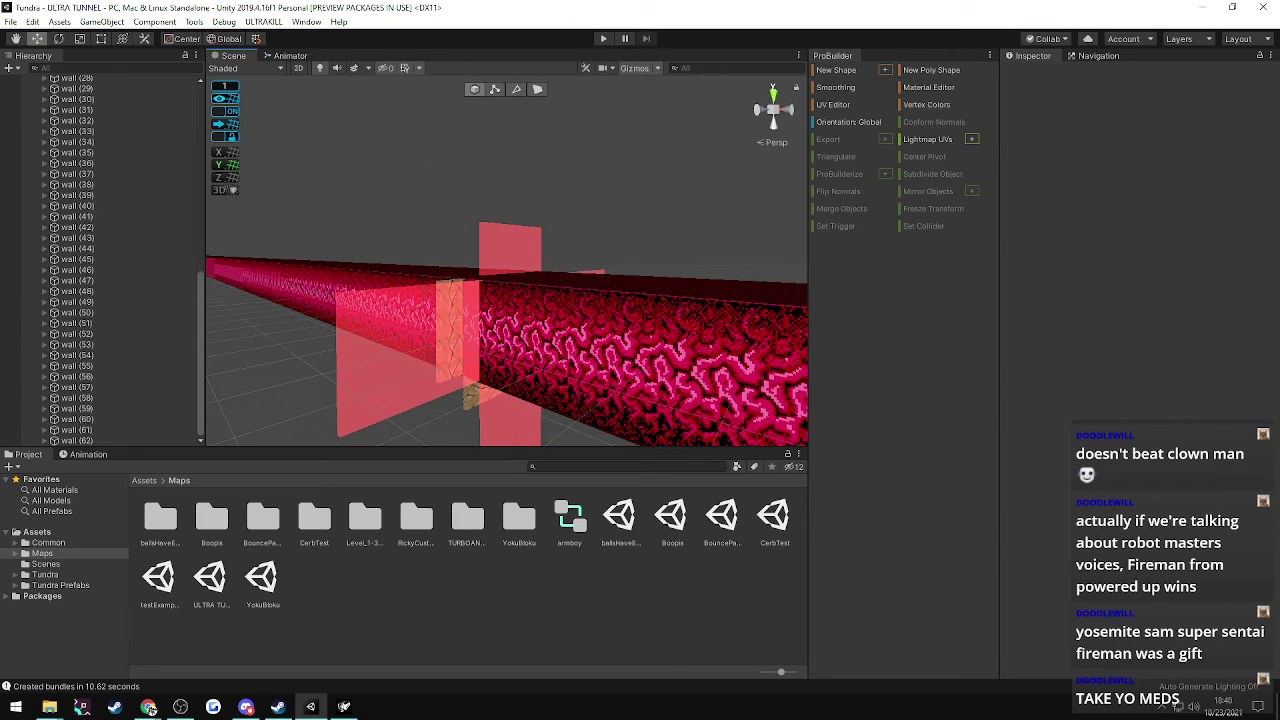
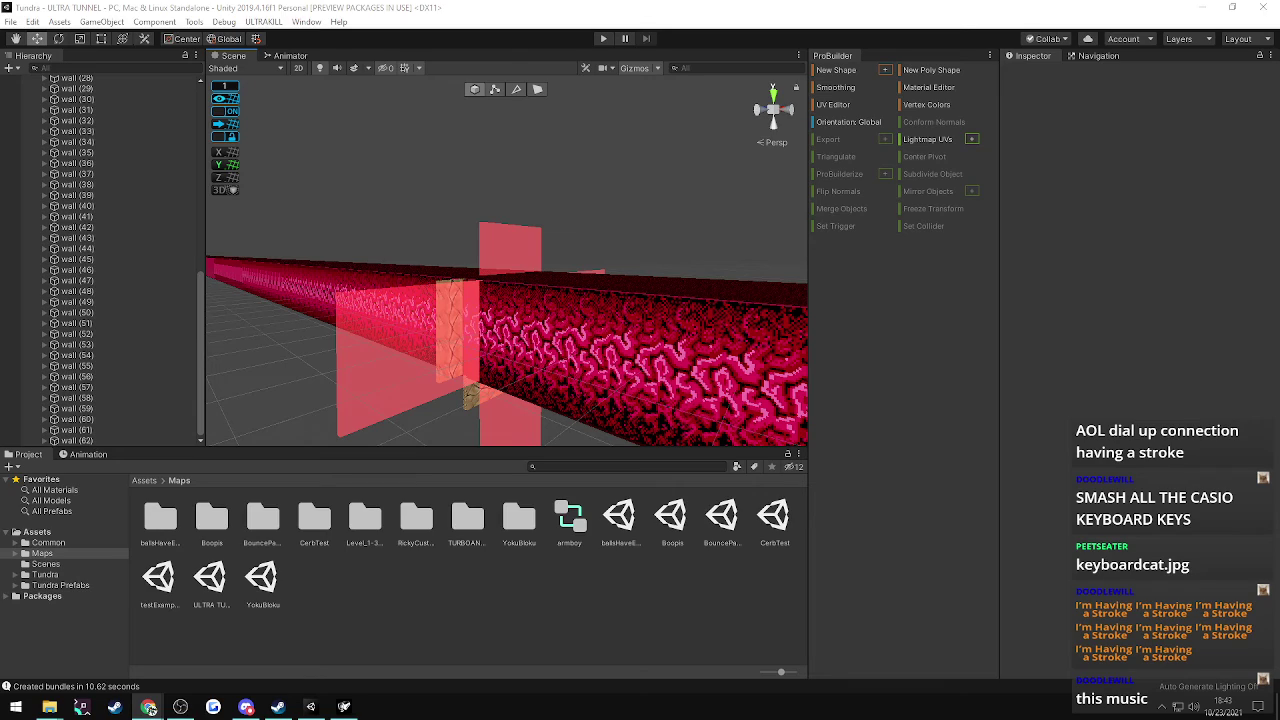
- Duplicate side walls (55) and (56) together and move the copies along Z, past wall (60), to about 5493 and 5573
right_click_drag(357, 309, 600, 380)
left_click(78, 409)
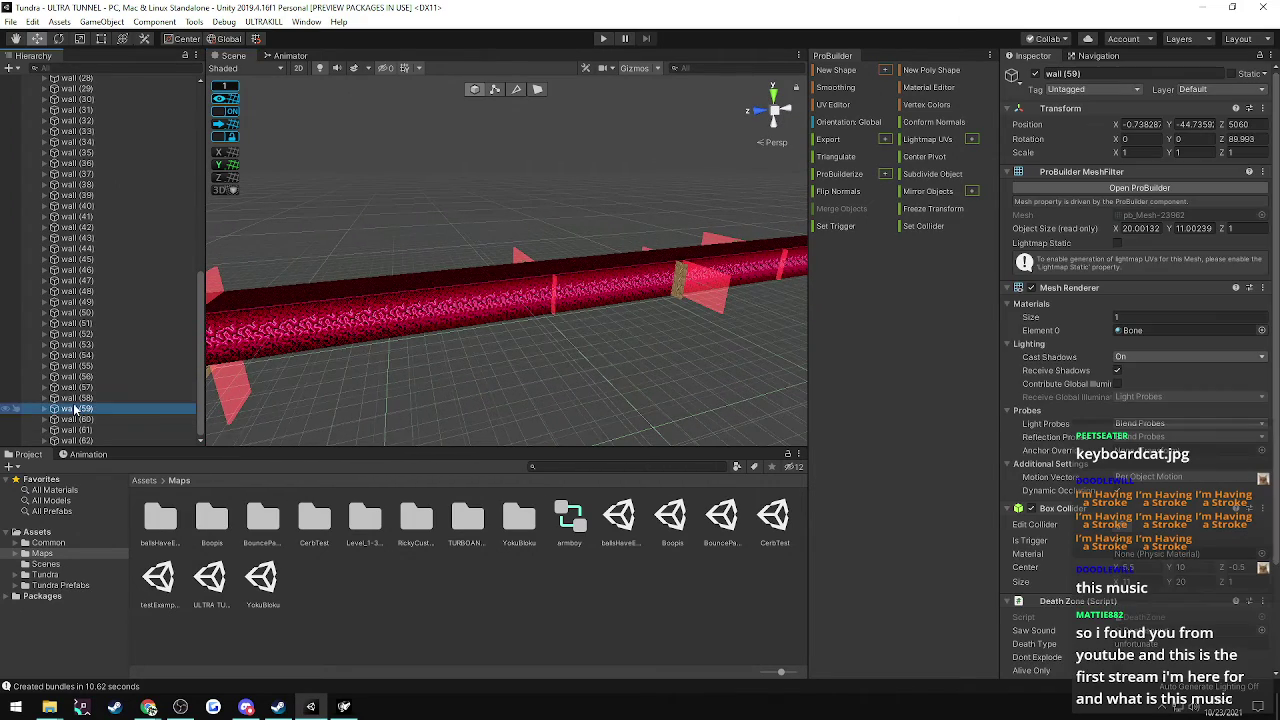
left_click(681, 289)
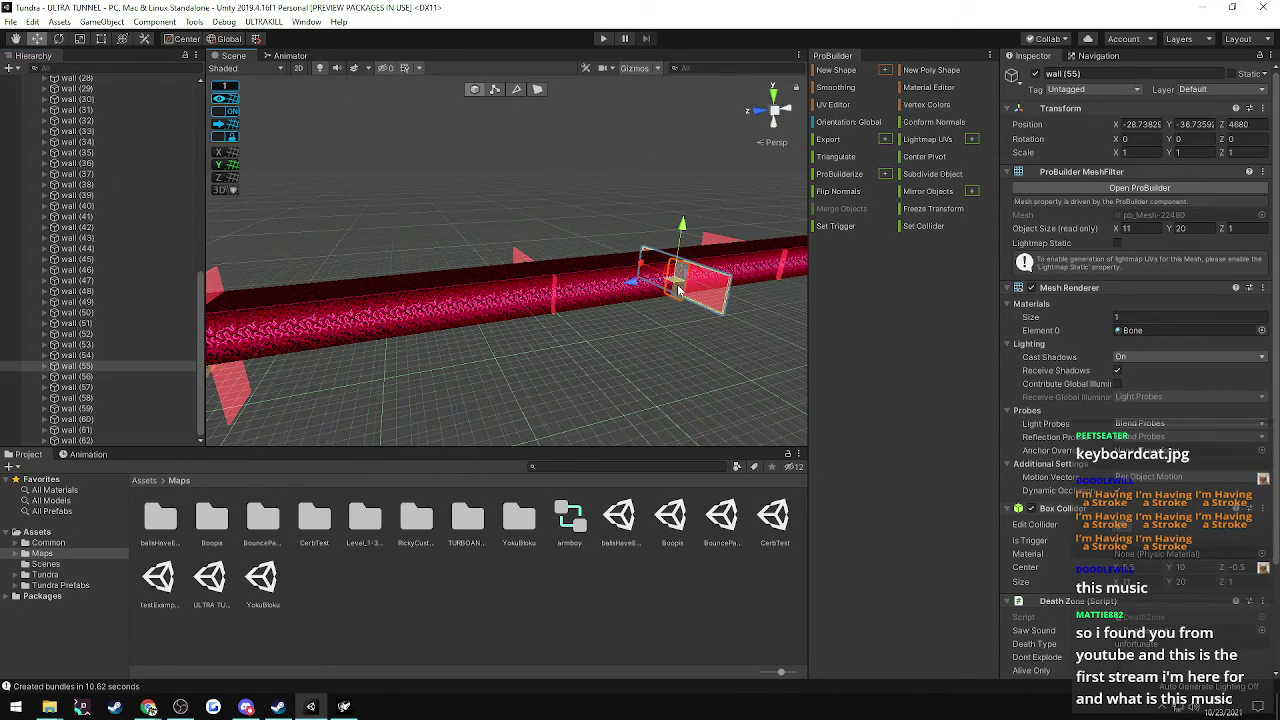
left_click(69, 376)
left_click(71, 370)
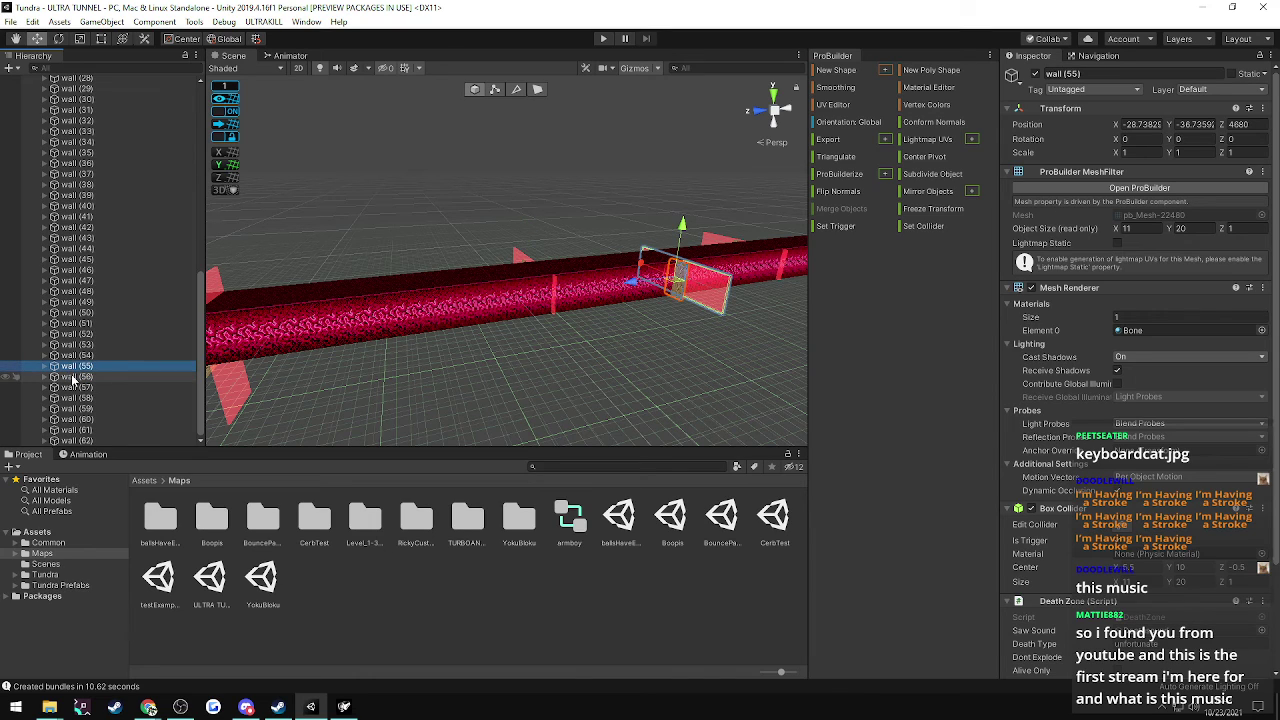
left_click(72, 376, "shift")
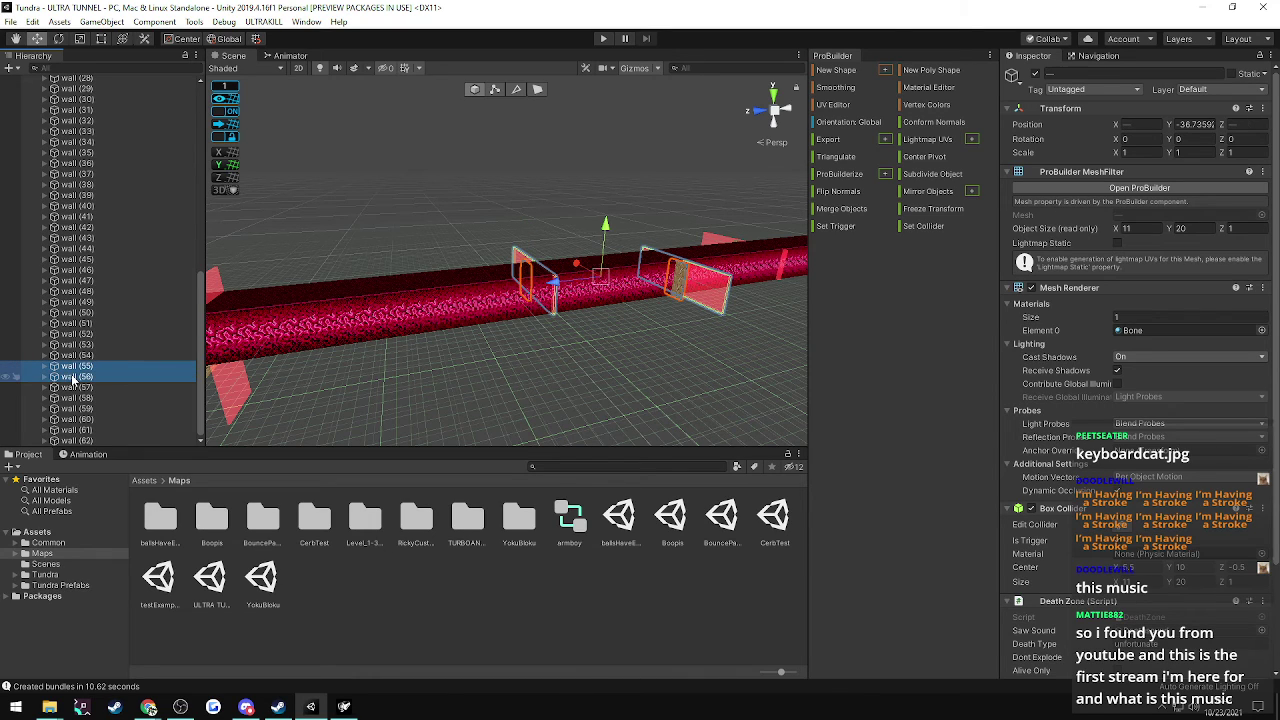
right_click_drag(448, 348, 357, 374)
key("ctrl+d")
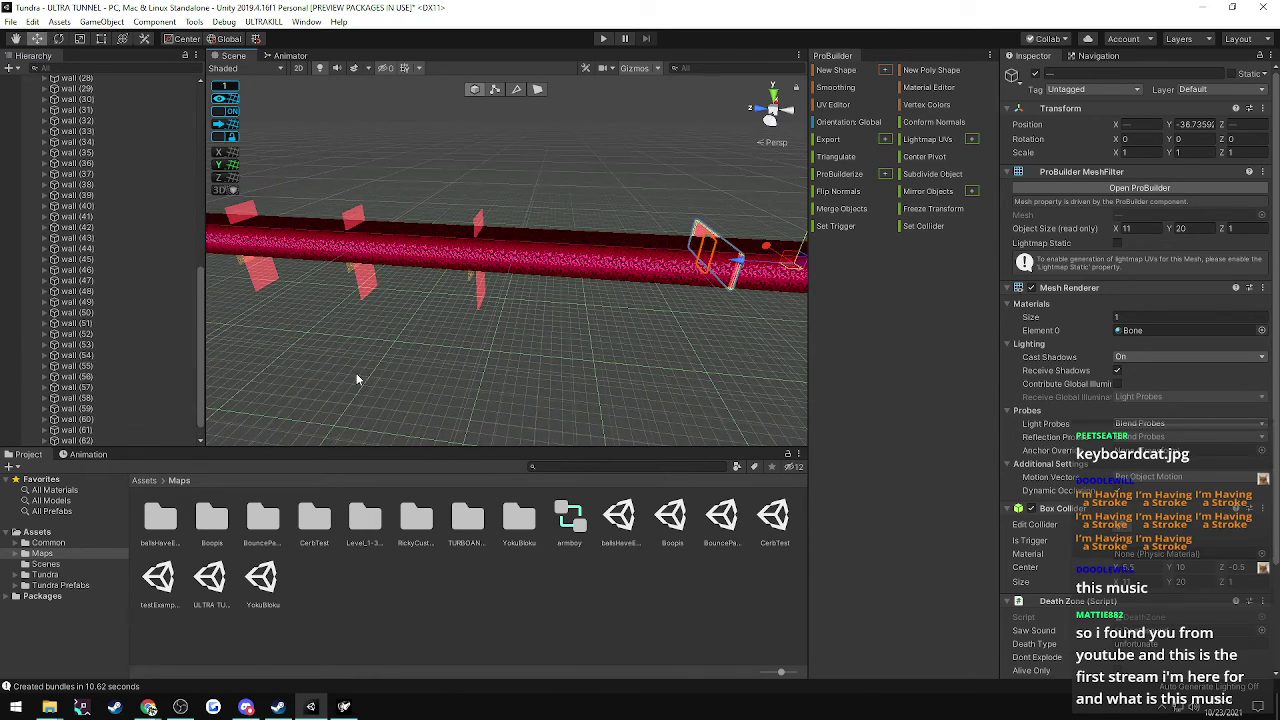
right_click_drag(510, 358, 628, 334)
left_click_drag(528, 271, 330, 281)
right_click_drag(330, 281, 735, 273)
left_click(521, 233)
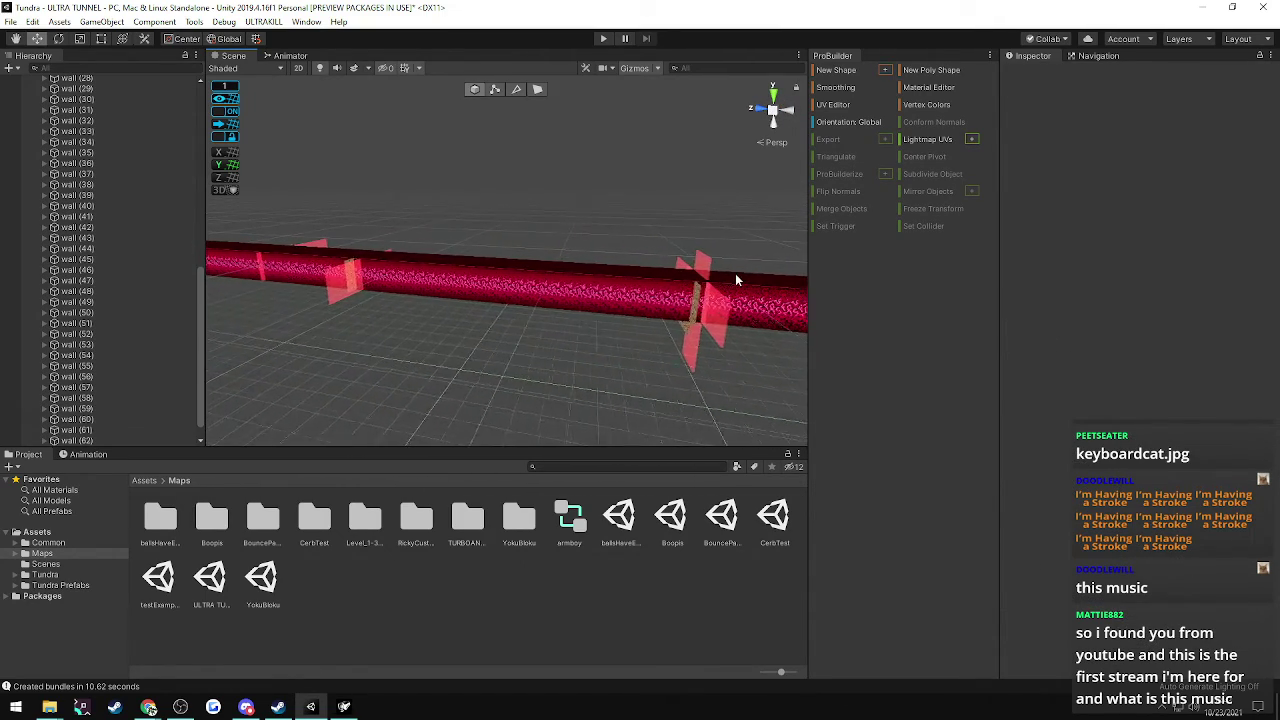
- Set the Z position of side wall (63) to 5500
scroll(83, 364, "down", 1)
left_click(81, 421)
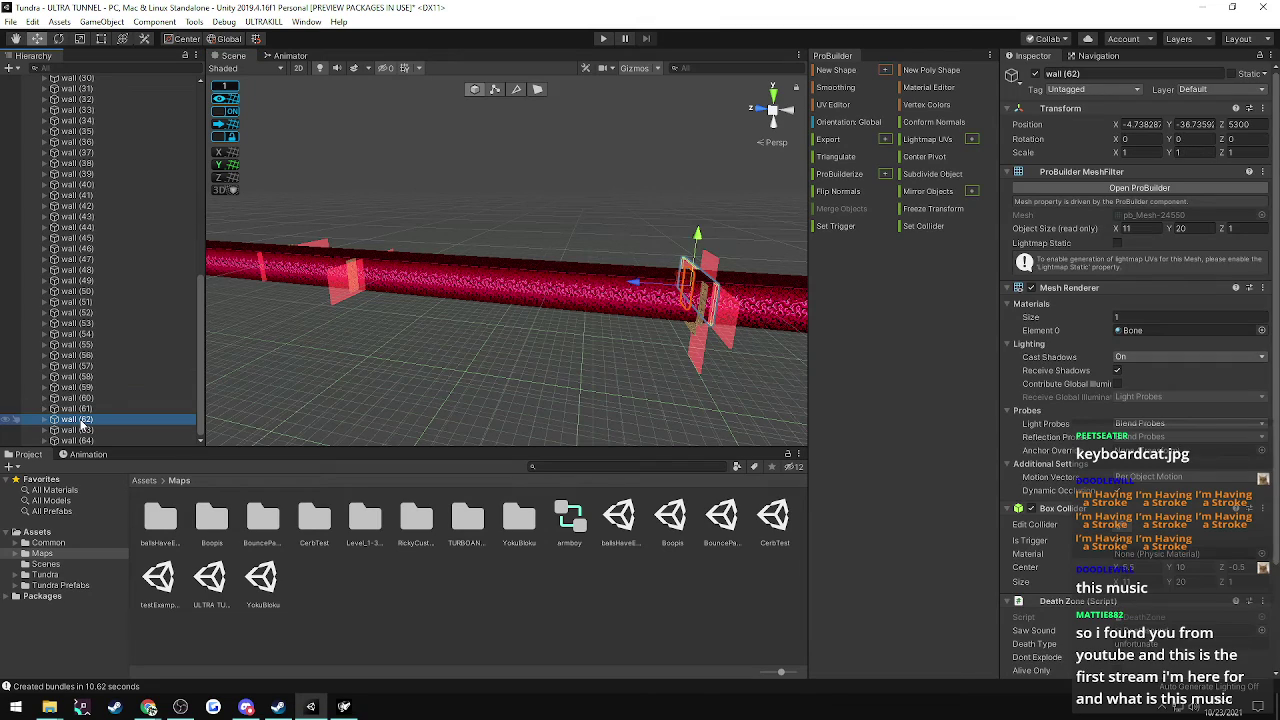
left_click(85, 429)
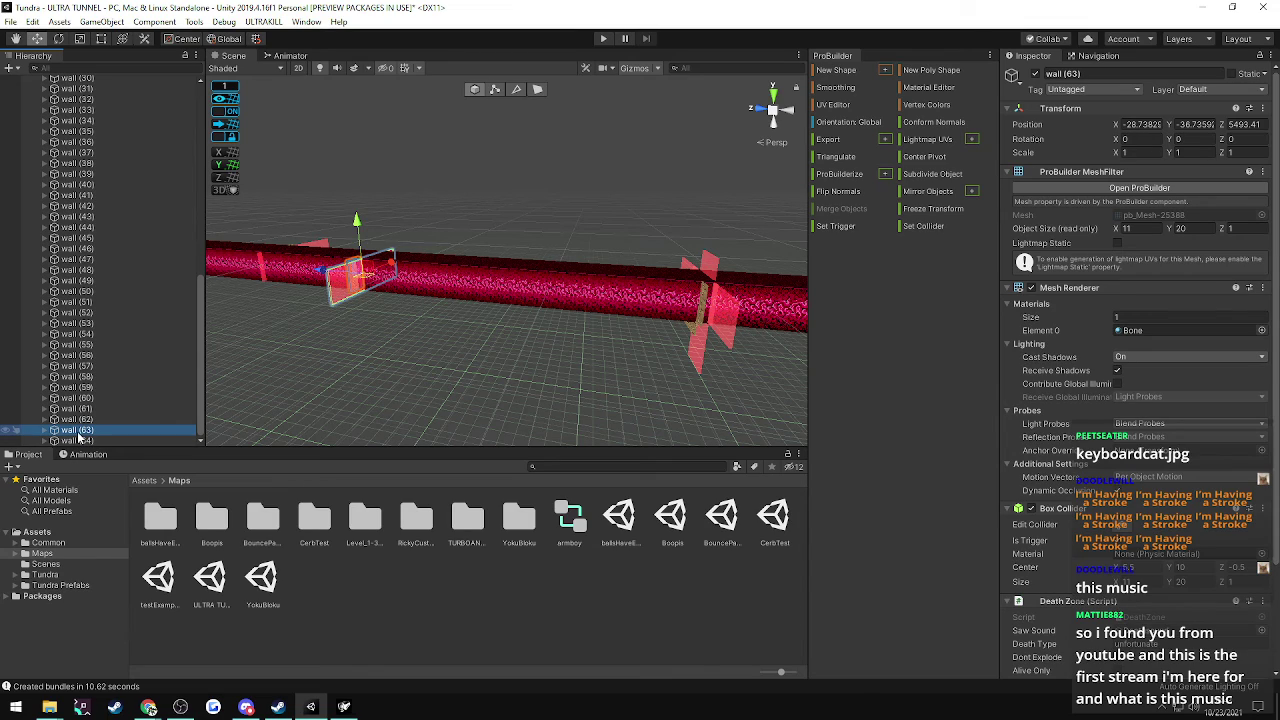
left_click(1242, 124)
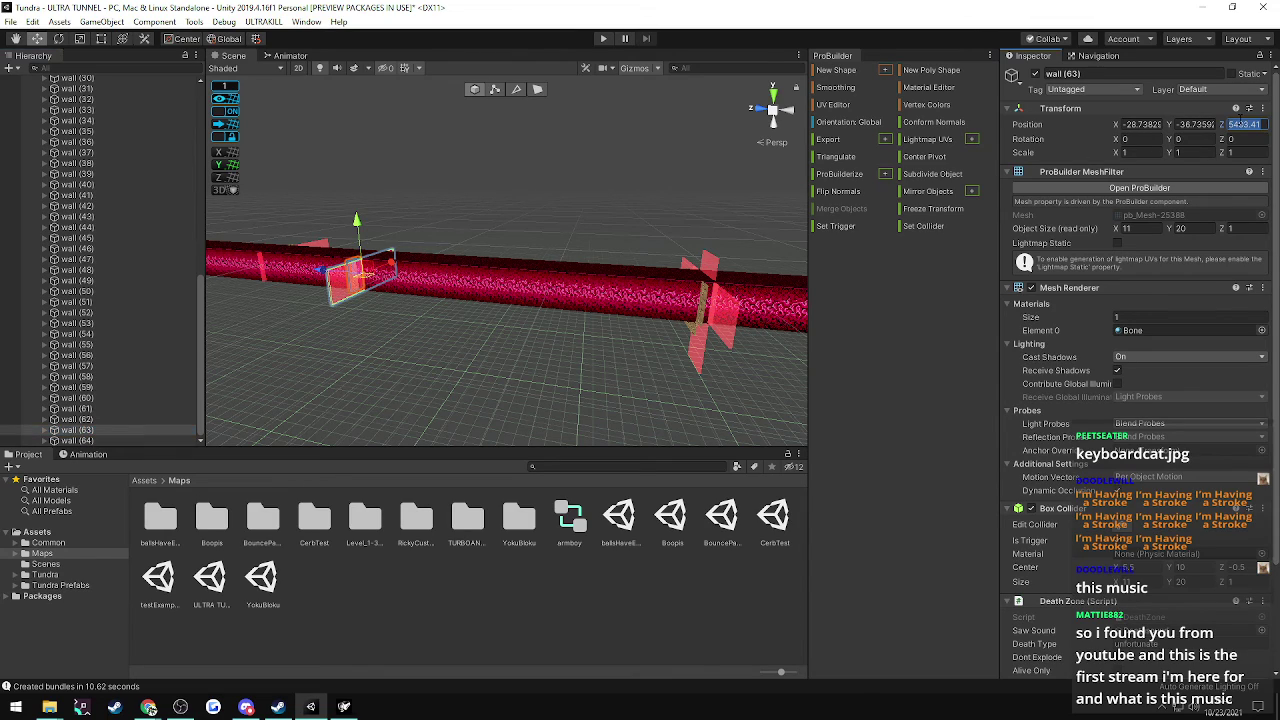
type("5500")
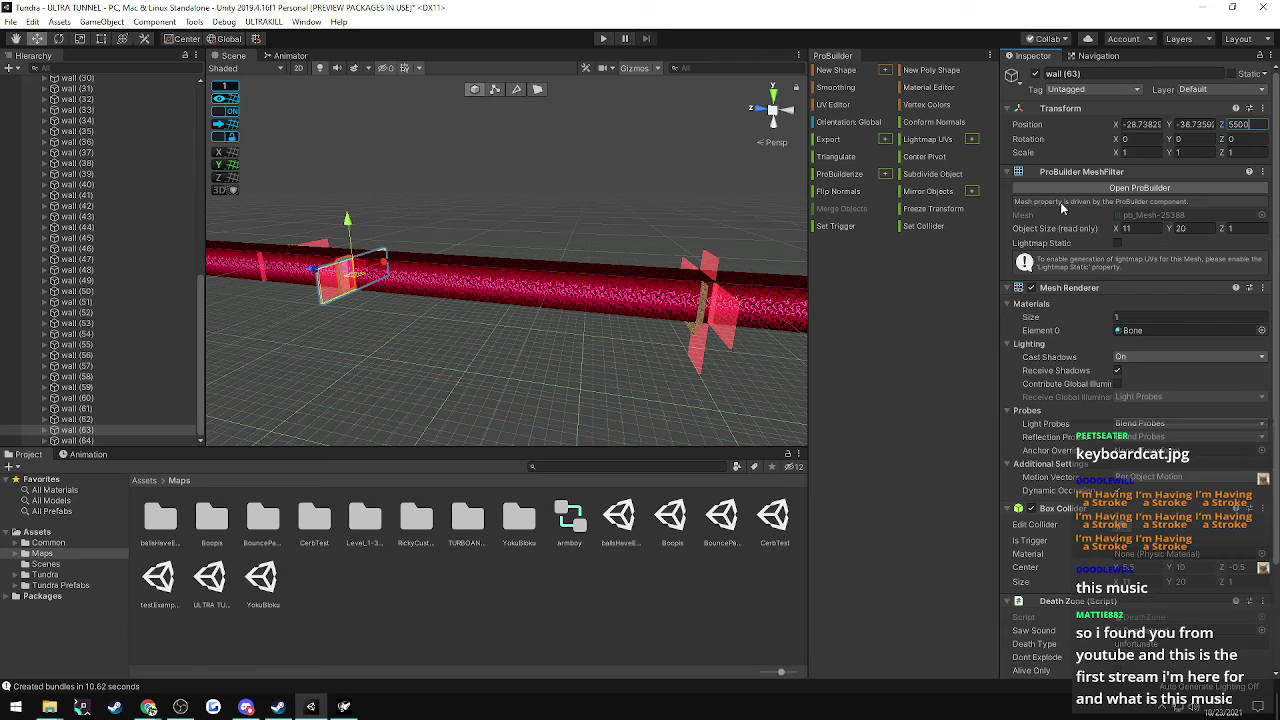
key("w")
- Set the Z position of side wall (64) to 5580
right_click_drag(575, 223, 249, 255)
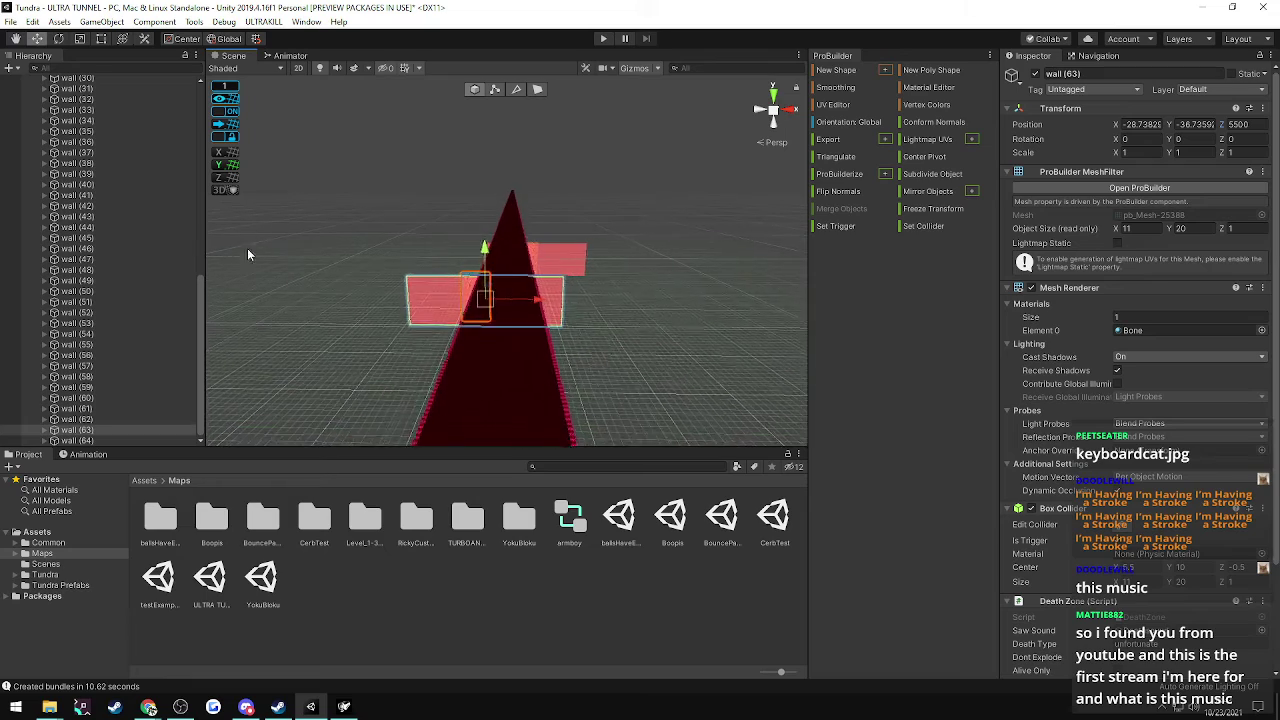
left_click(77, 441)
left_click(1244, 124)
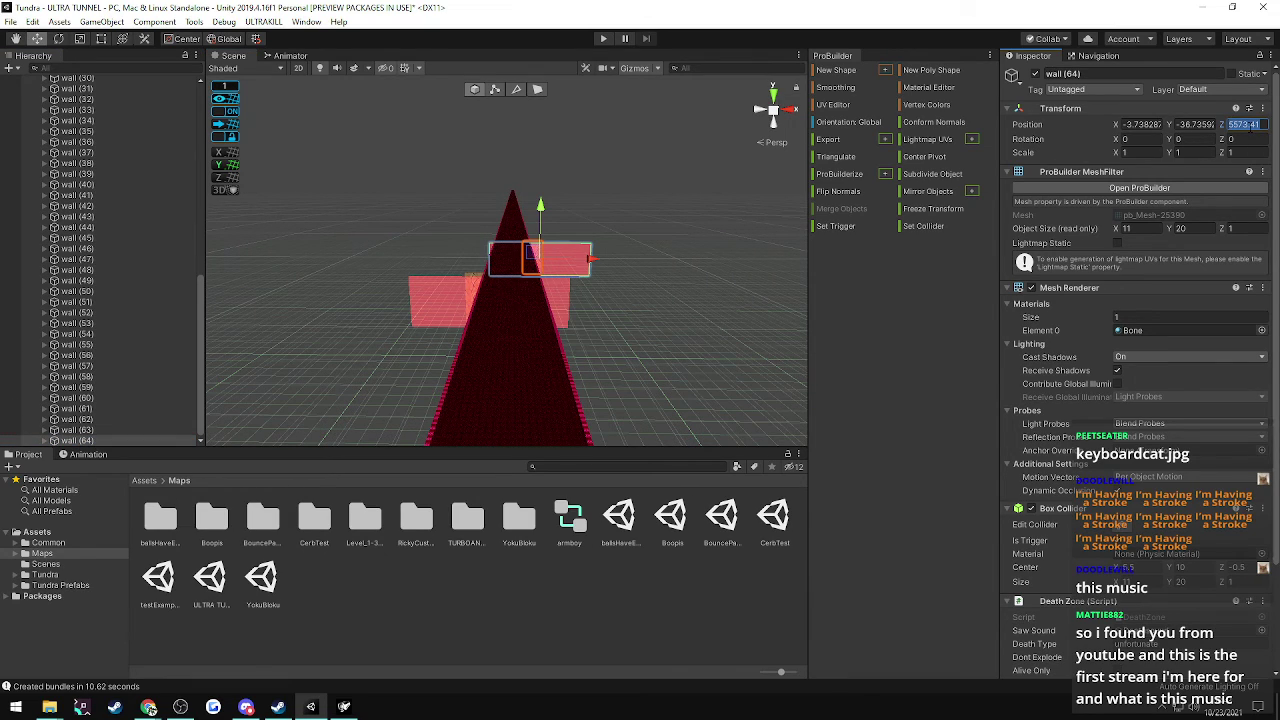
type("5580")
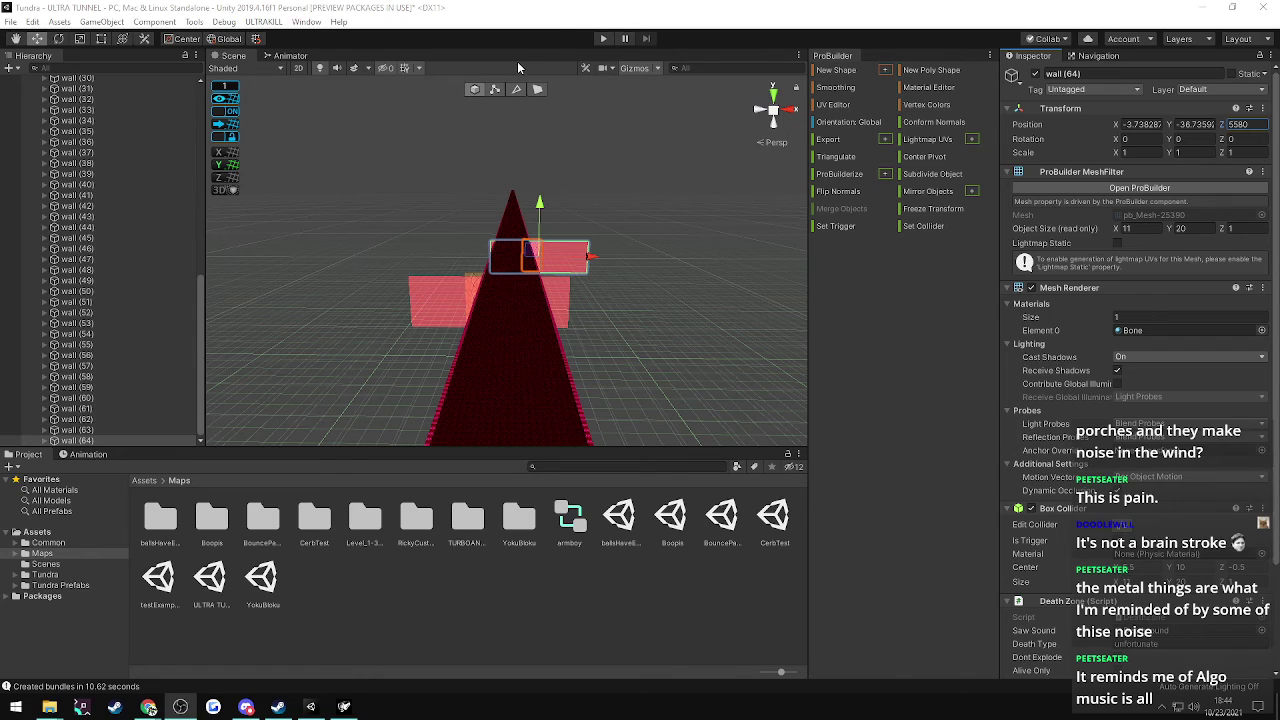
- Examine the spacing of side walls (63) and (64) along the tunnel relative to the combined opening at wall (60)
left_click(477, 35)
left_click_drag(464, 217, 421, 211, "alt")
key("a")
right_click_drag(421, 211, 443, 185)
left_click(541, 202)
right_click_drag(554, 201, 592, 204)
key("w")
left_click_drag(592, 205, 938, 195, "alt")
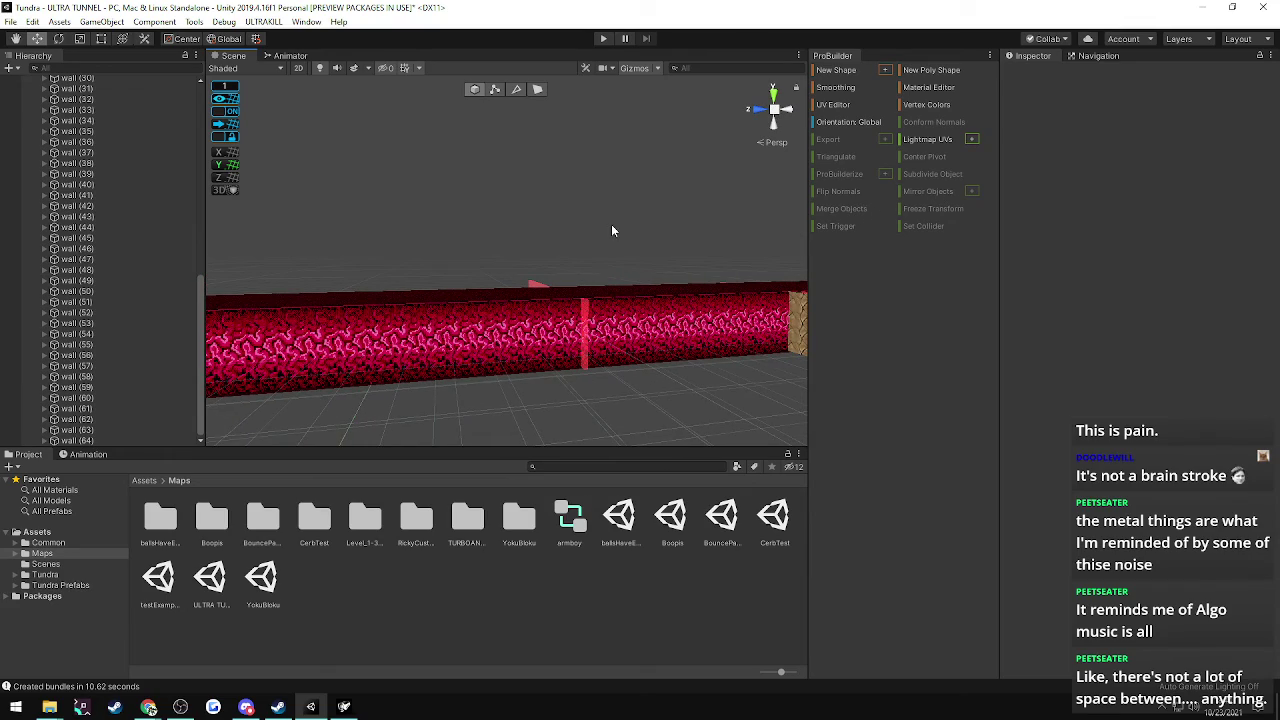
left_click_drag(550, 247, 345, 316, "alt")
key("s")
right_click_drag(345, 316, 610, 326)
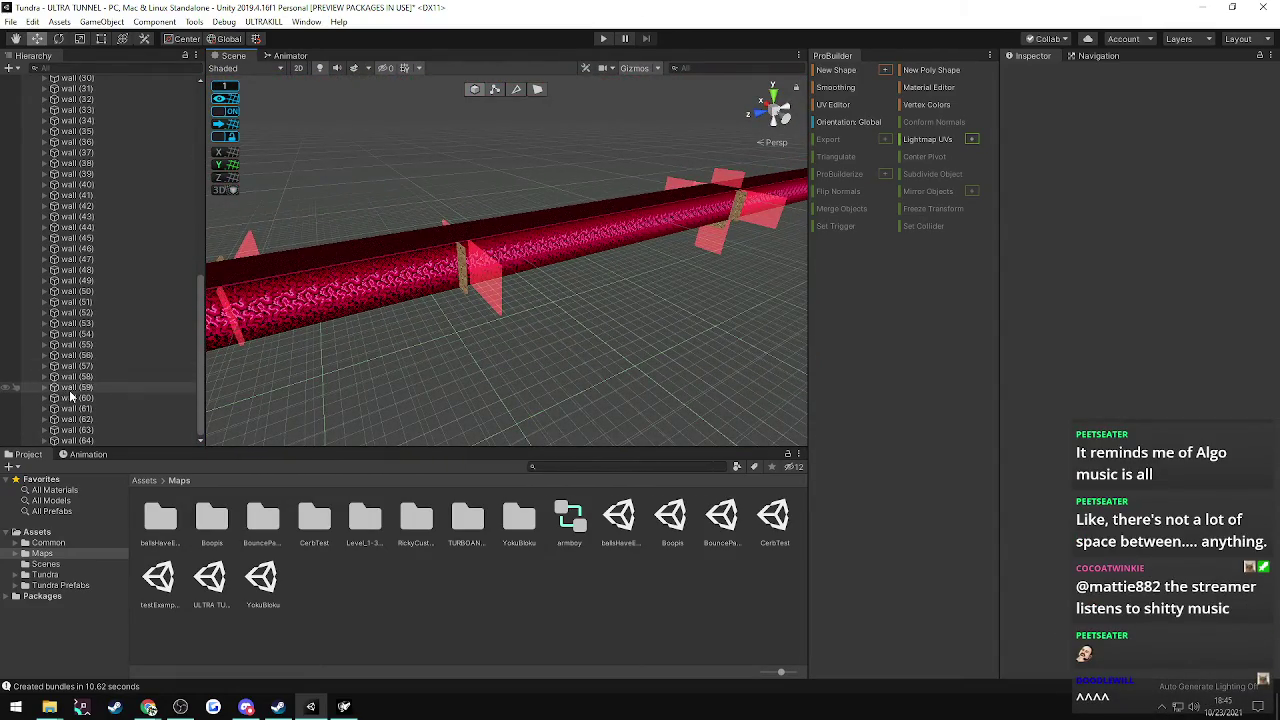
- Compare the Z positions of walls (60), (61) and (64) to work out the spacing for another obstacle
left_click(80, 420)
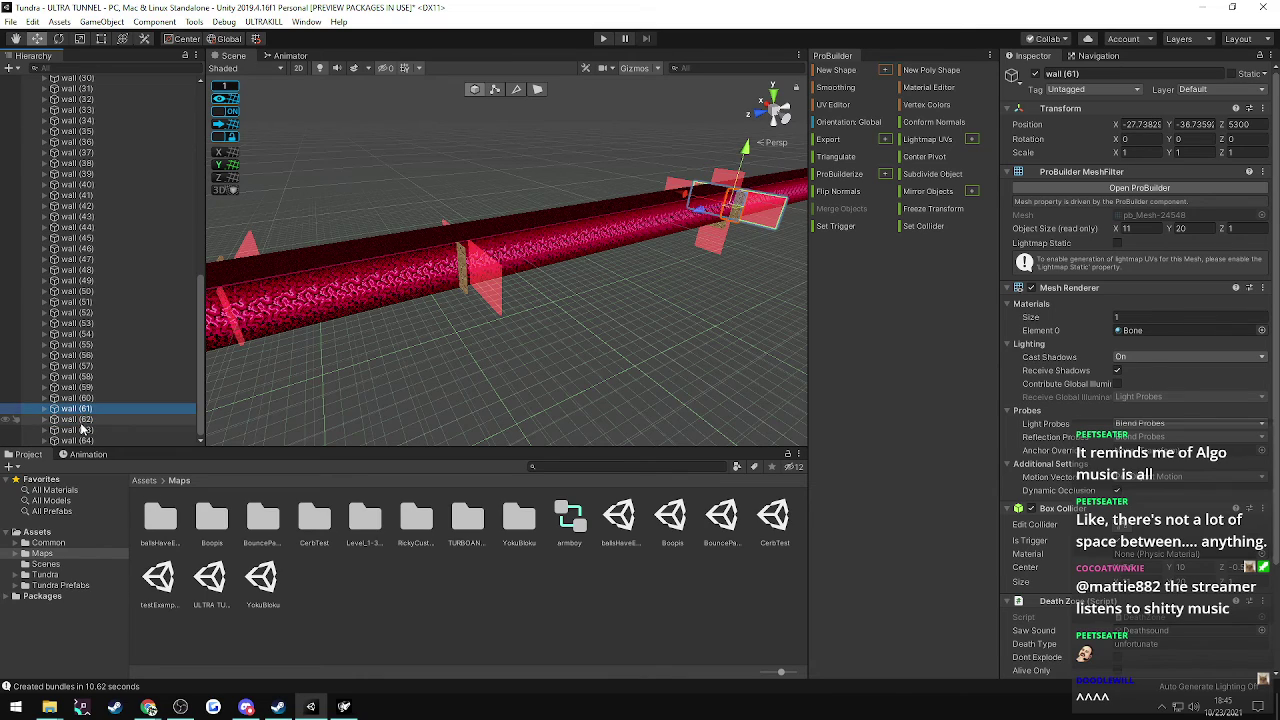
left_click(82, 430)
left_click(80, 409)
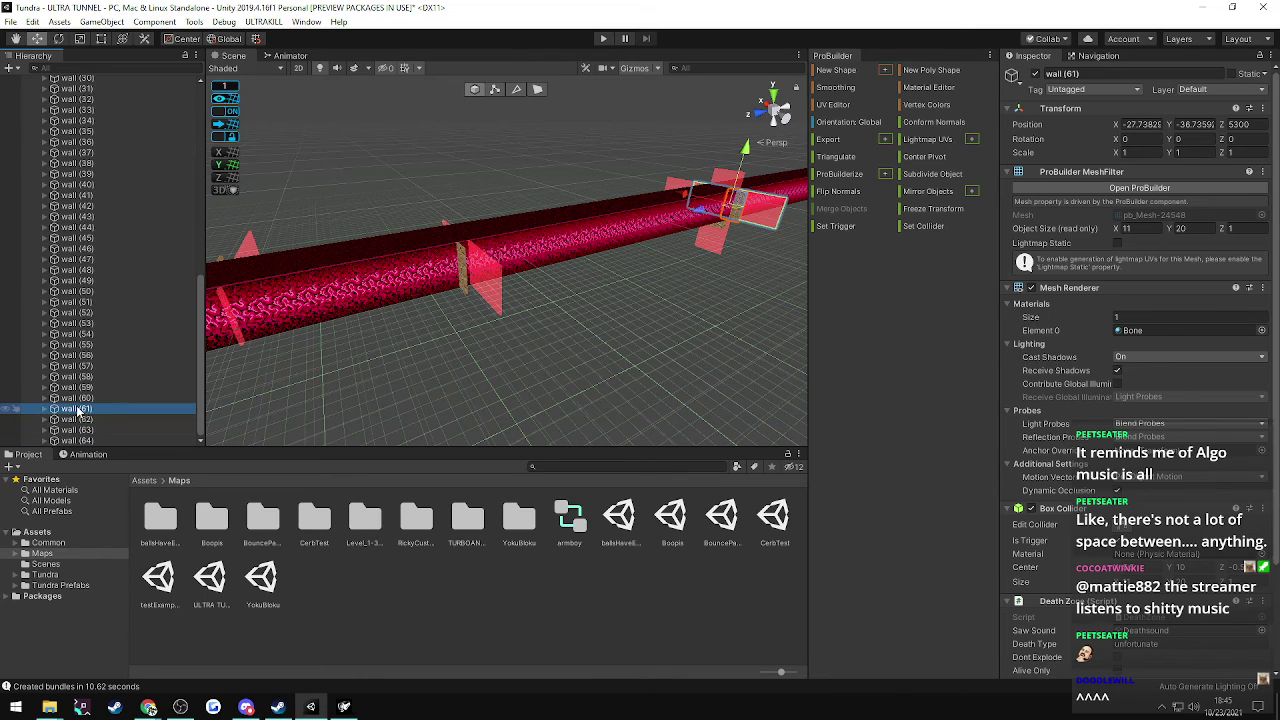
left_click(80, 398)
right_click_drag(425, 372, 429, 371)
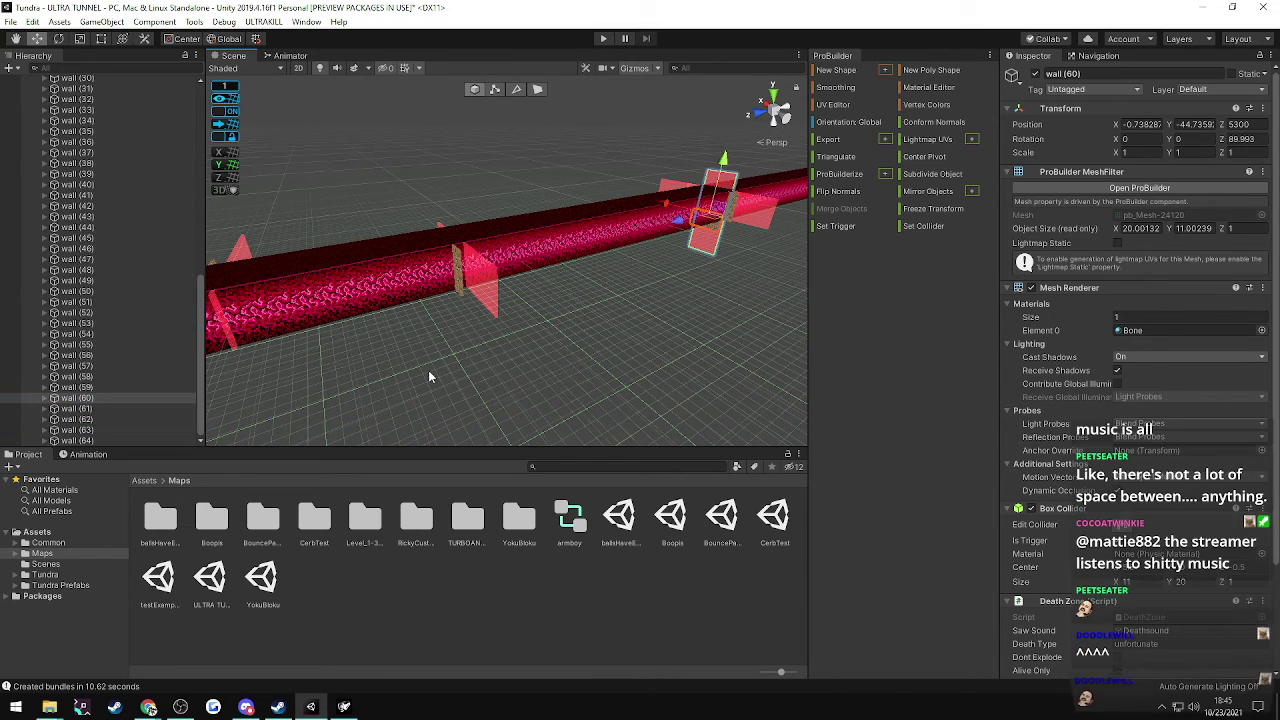
left_click(80, 441)
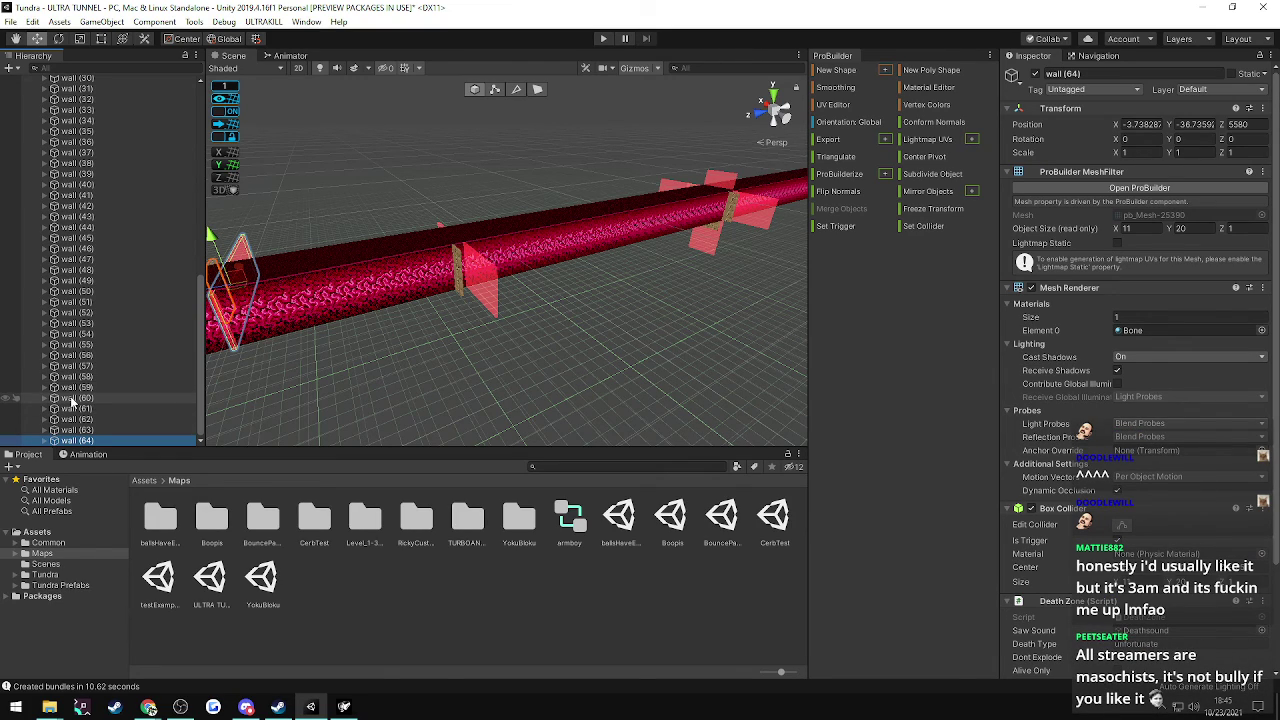
left_click(73, 399)
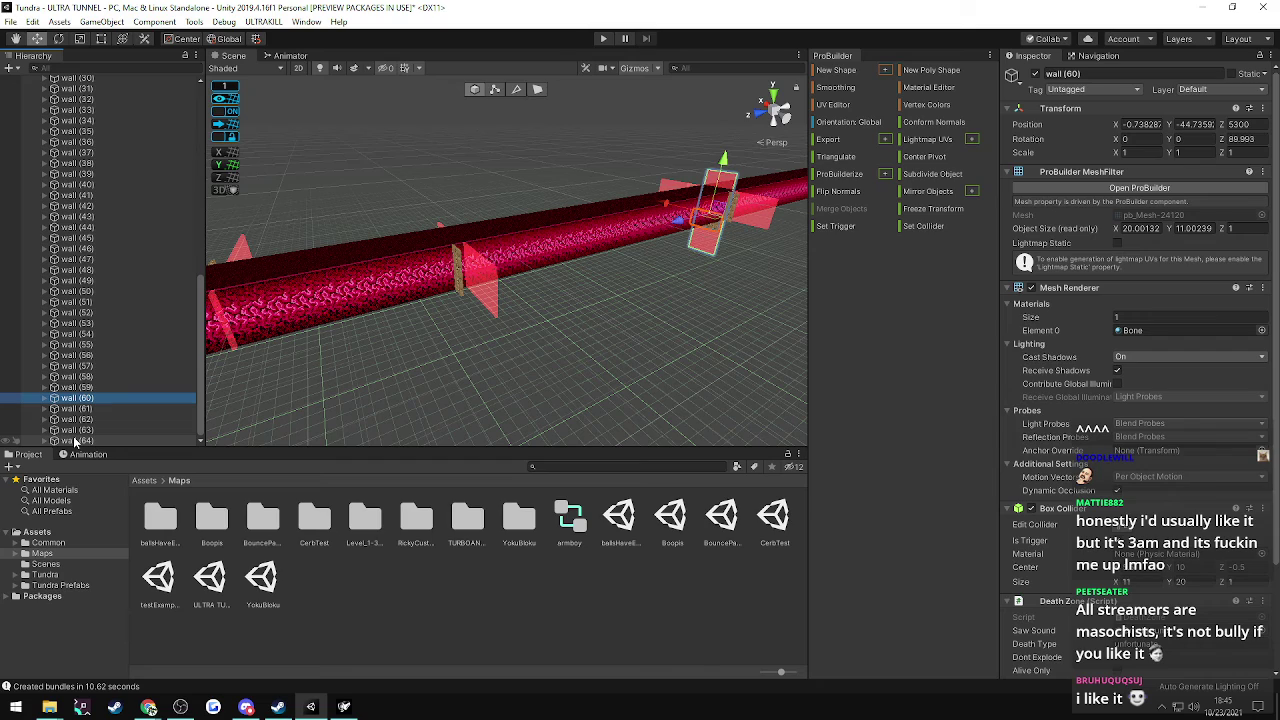
left_click(75, 441)
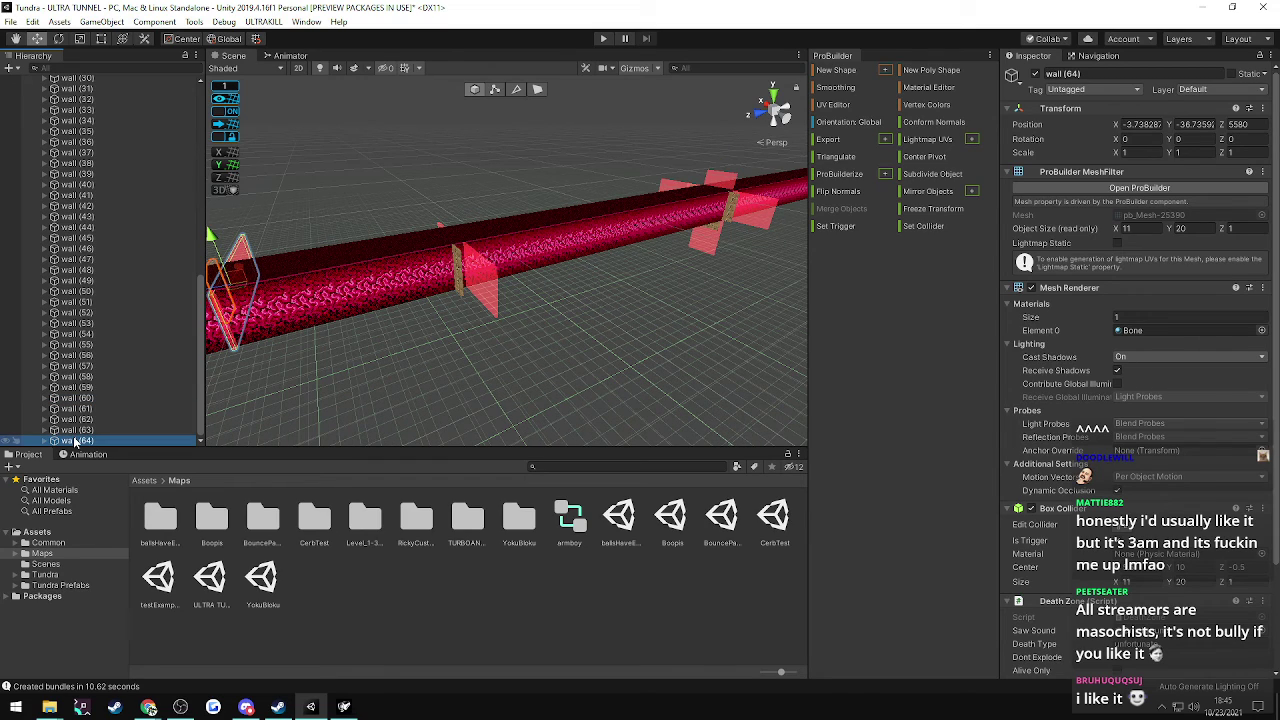
- Duplicate wall (60) and set the copy's Z position to 5660
left_click(79, 398)
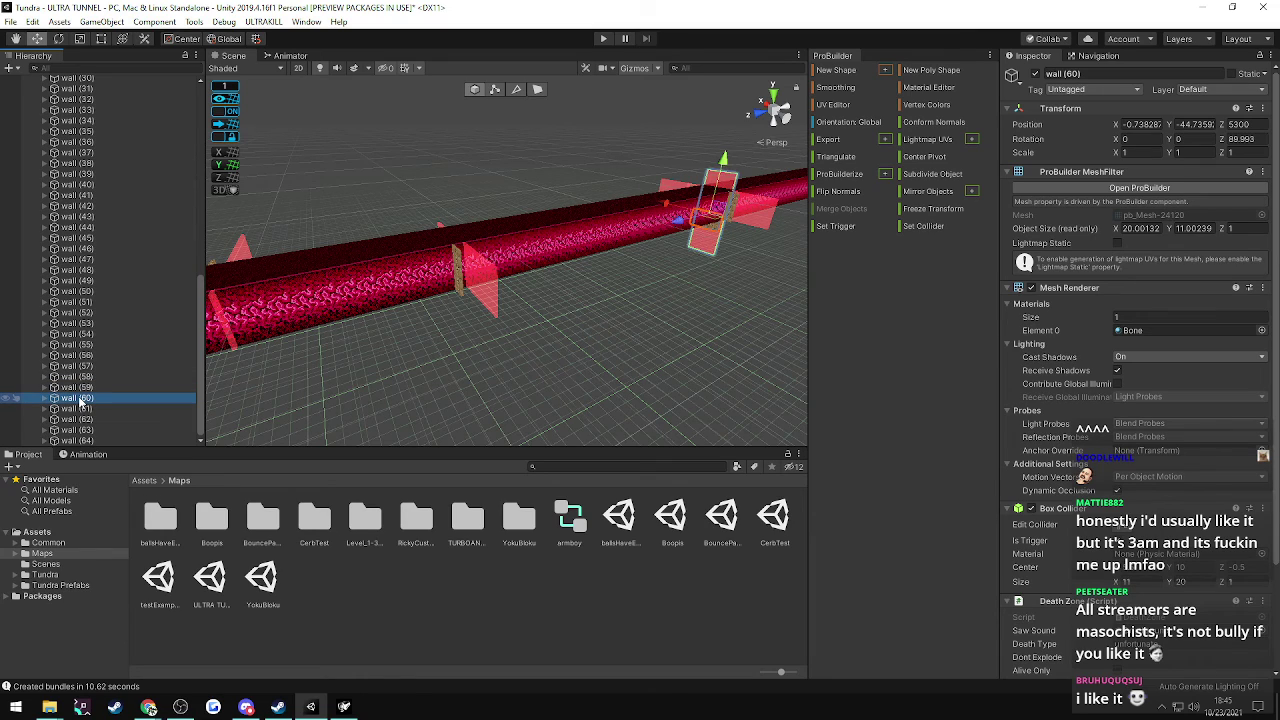
key("ctrl+d")
left_click(1237, 123)
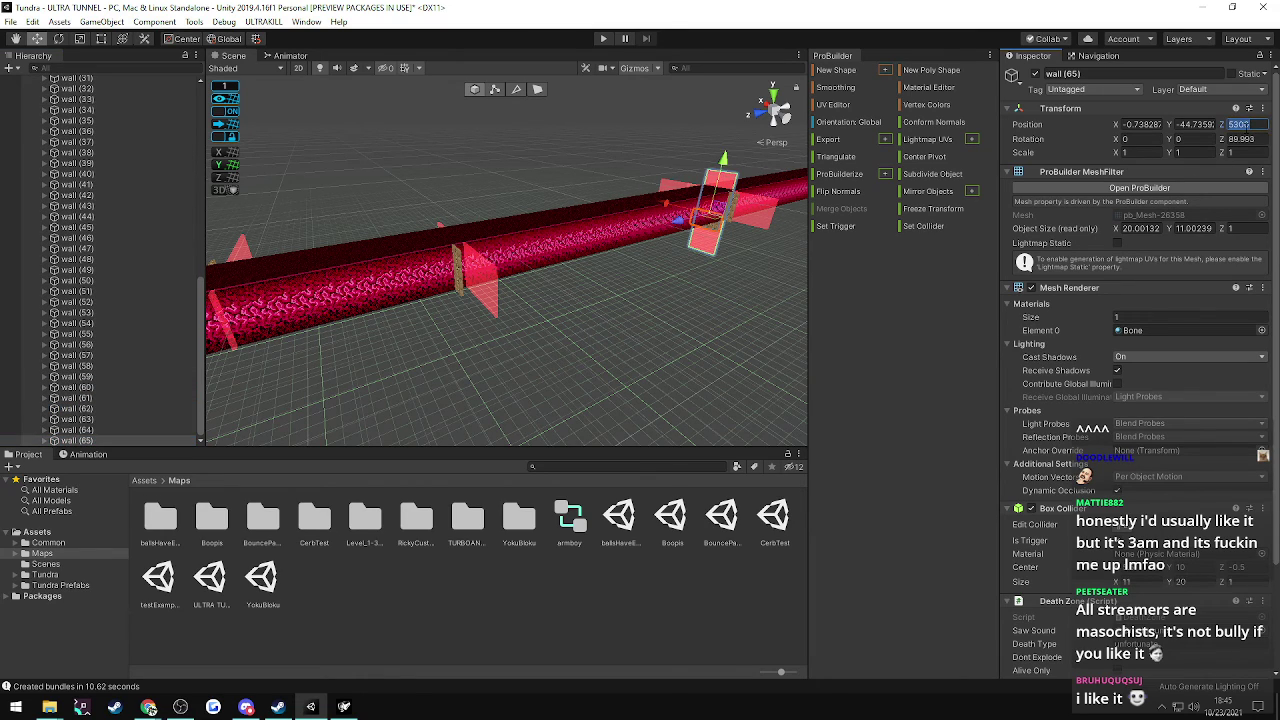
type("5650")
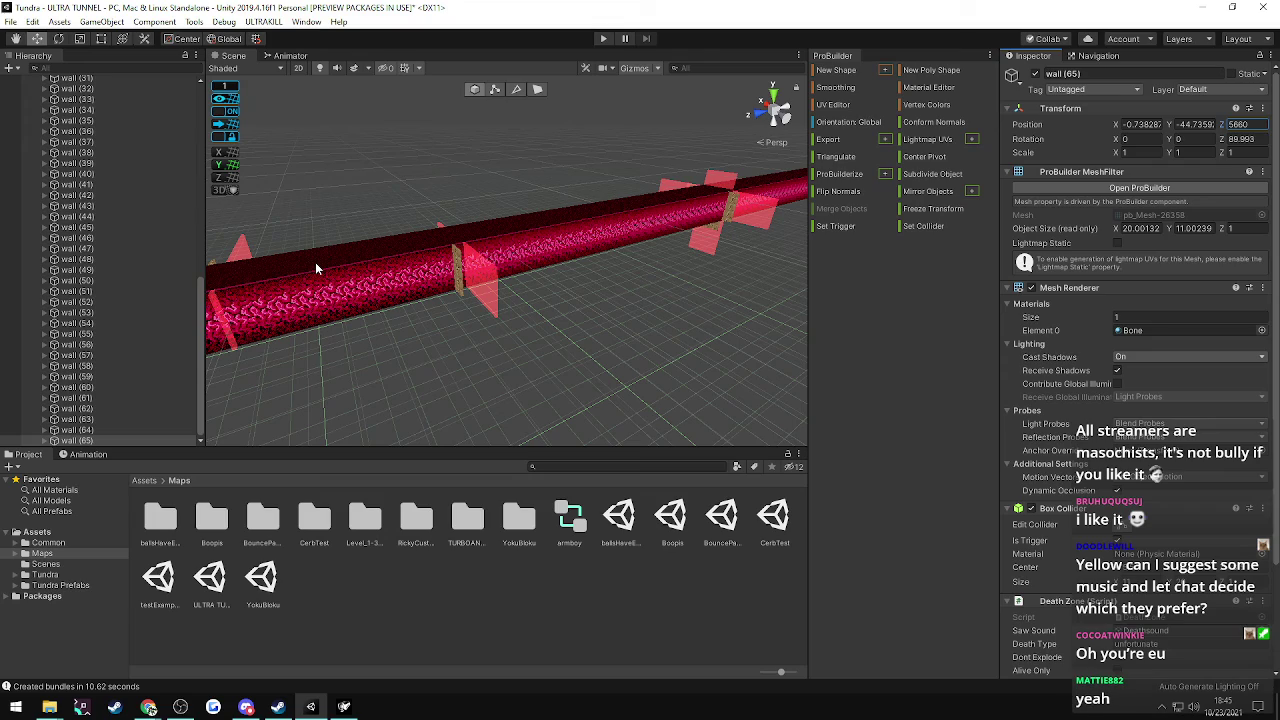
- Examine wall (65) from inside the tunnel and its spacing to side wall (64) from outside
right_click_drag(362, 426, 190, 322)
left_click(312, 226)
key("w")
right_click_drag(295, 248, 330, 290)
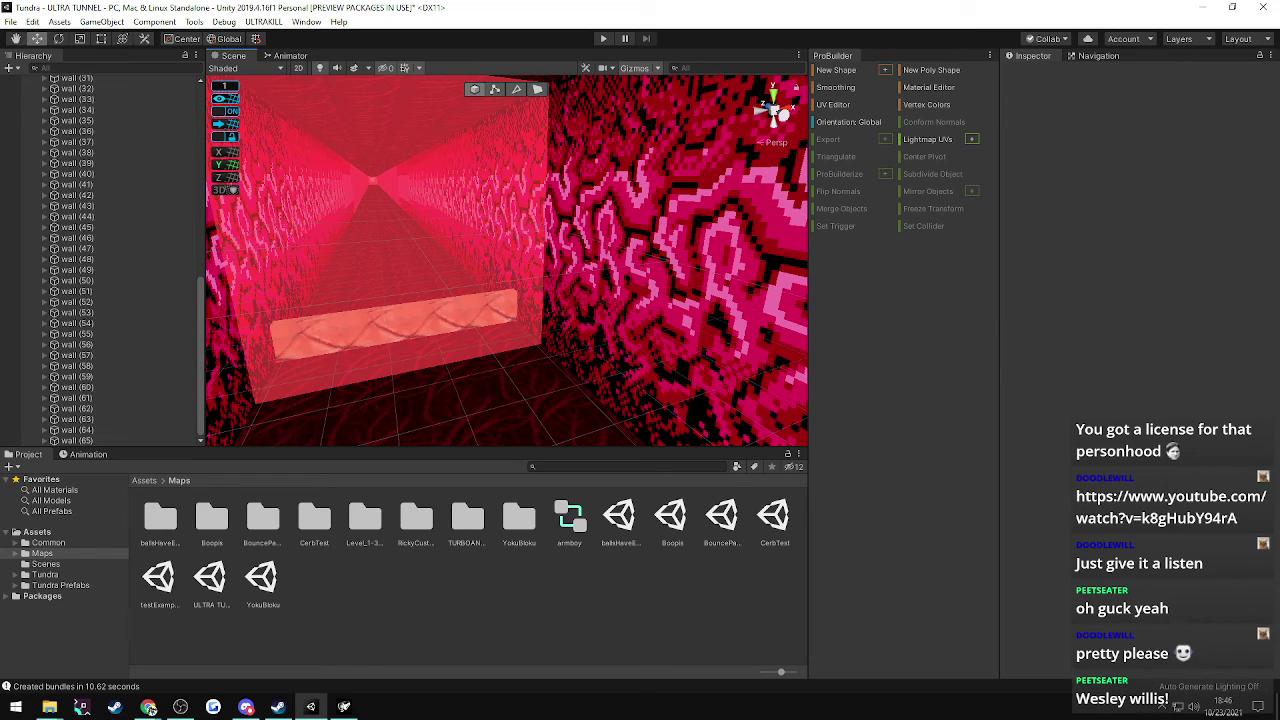
left_click(148, 707)
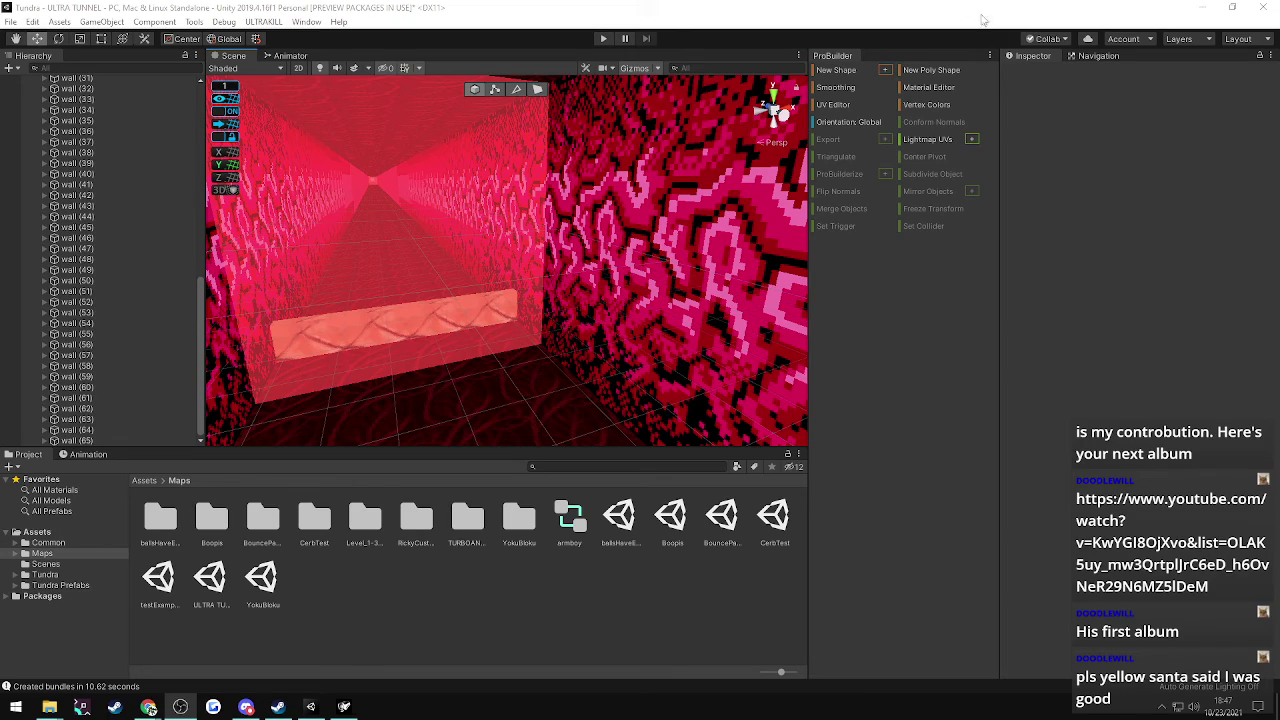
key("s")
right_click_drag(449, 349, 687, 302)
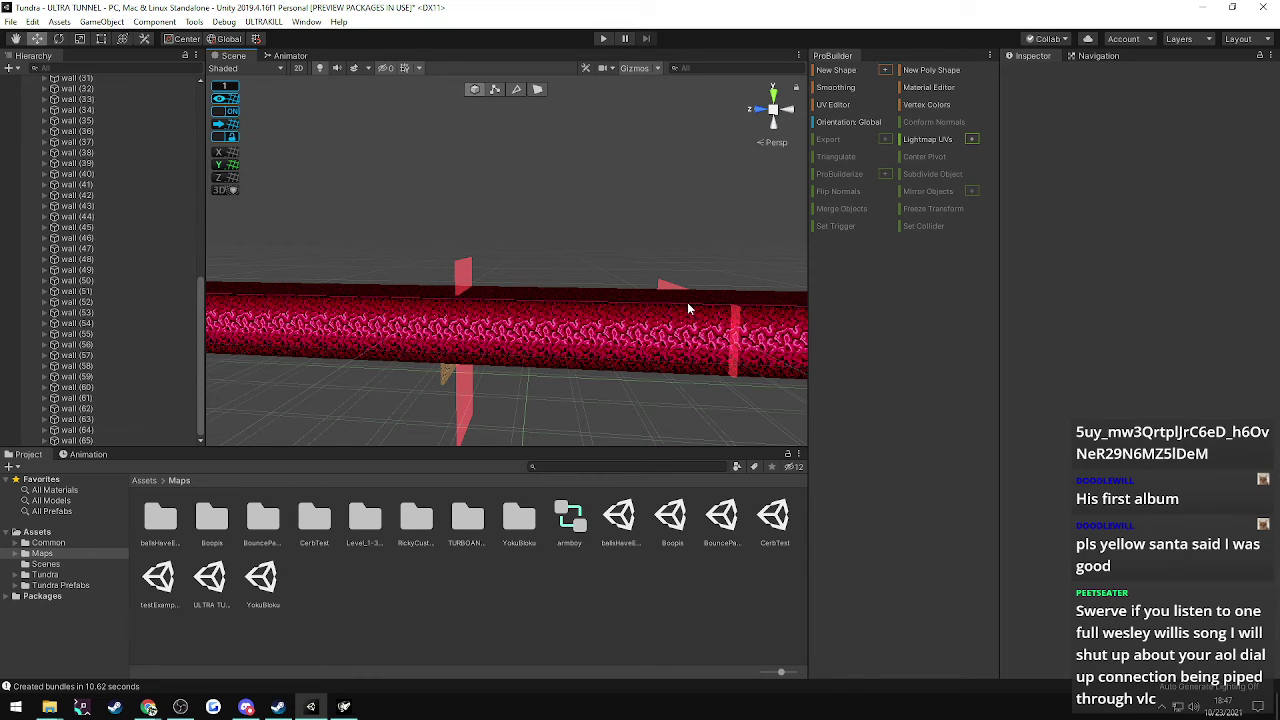
right_click_drag(560, 323, 577, 390)
key("w")
key("s")
key("w")
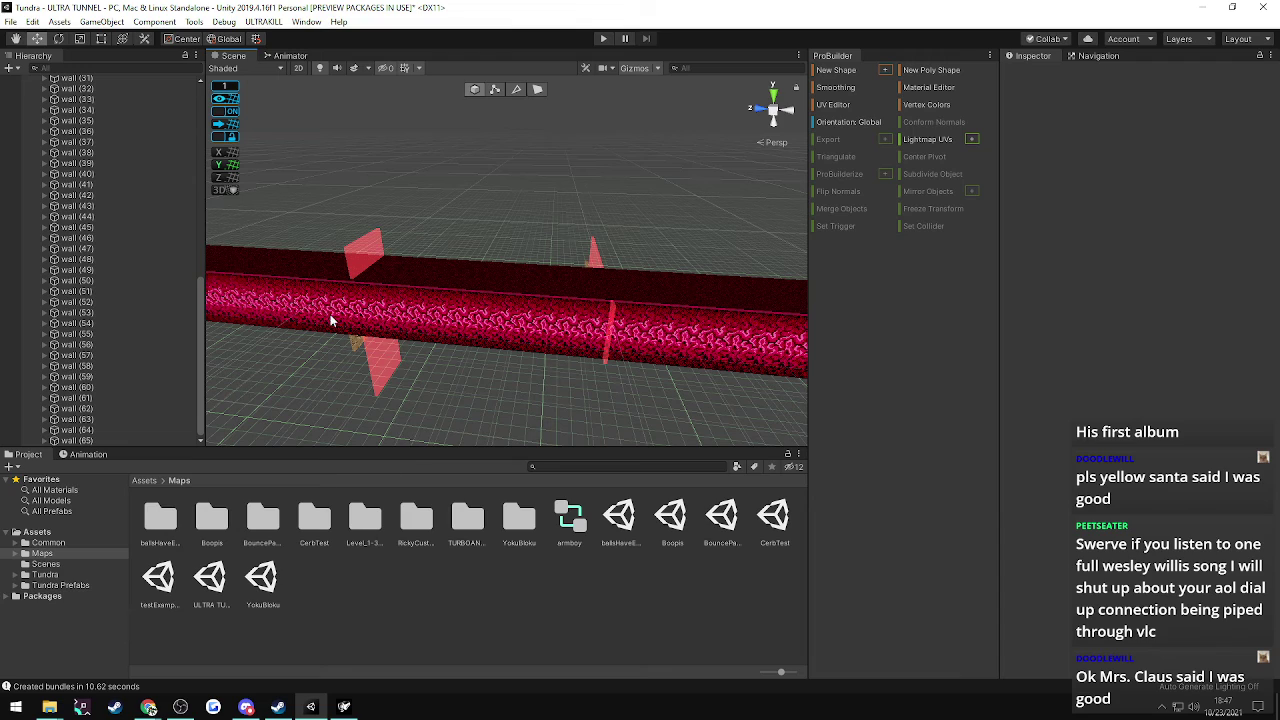
- Compare the positions of side wall (64) and wall (65)
left_click(85, 441)
left_click(85, 431)
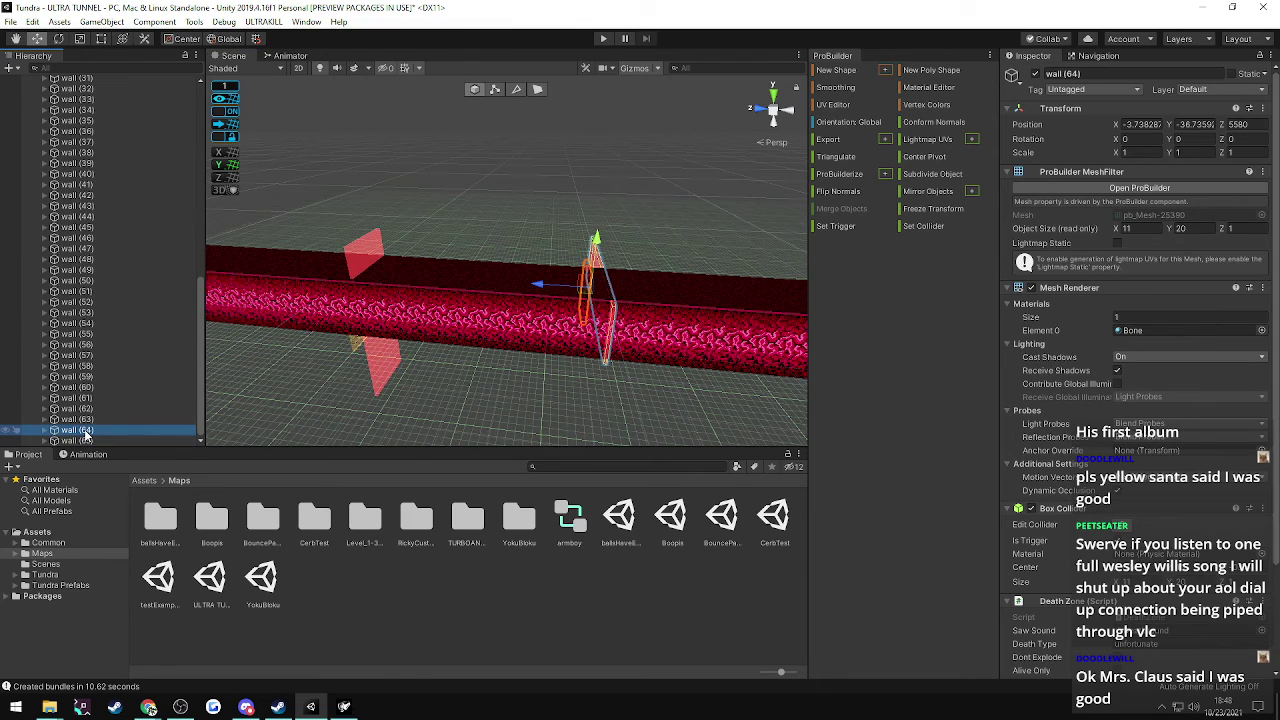
left_click(85, 440)
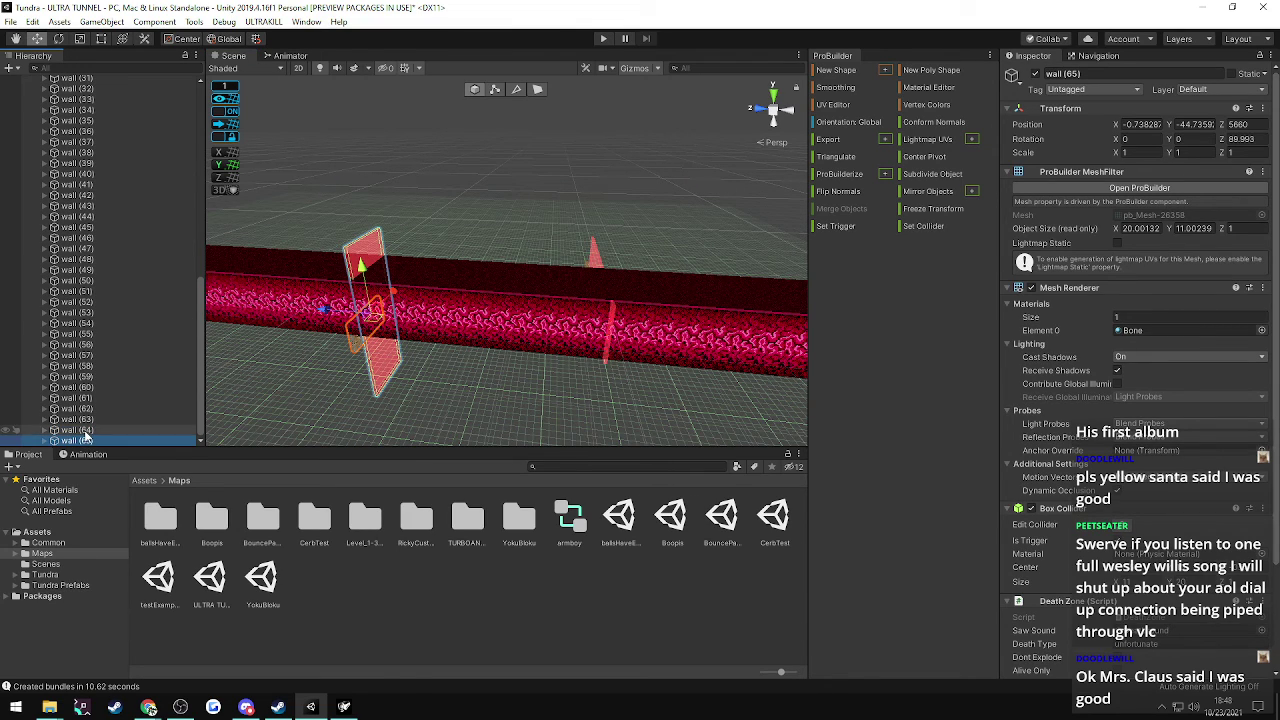
left_click(85, 430)
left_click(85, 440)
left_click(85, 430)
left_click(85, 440)
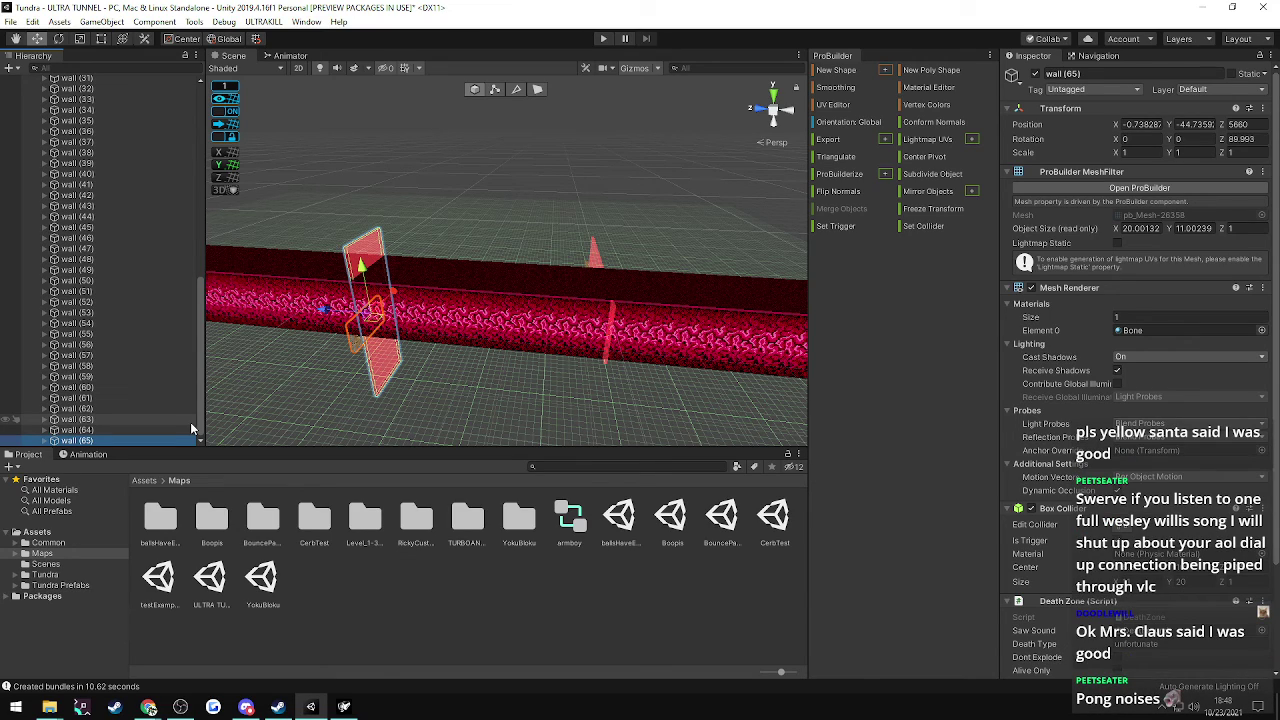
left_click(80, 430)
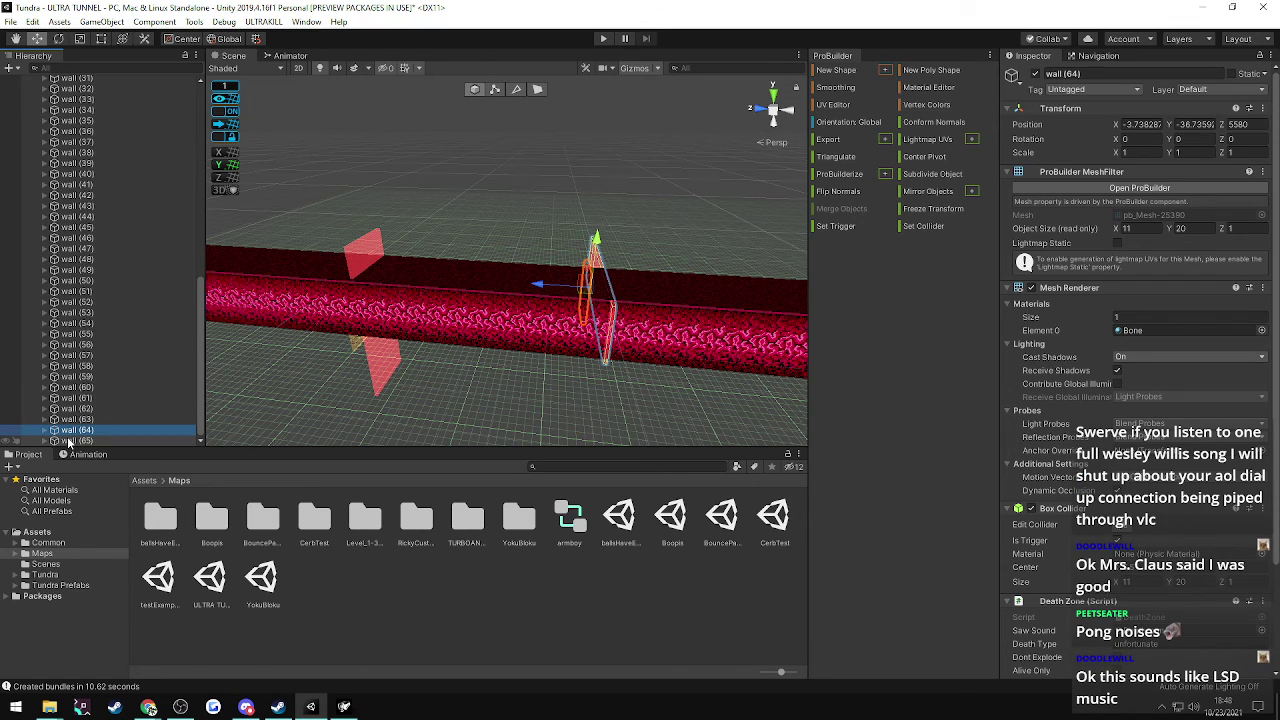
left_click(70, 441)
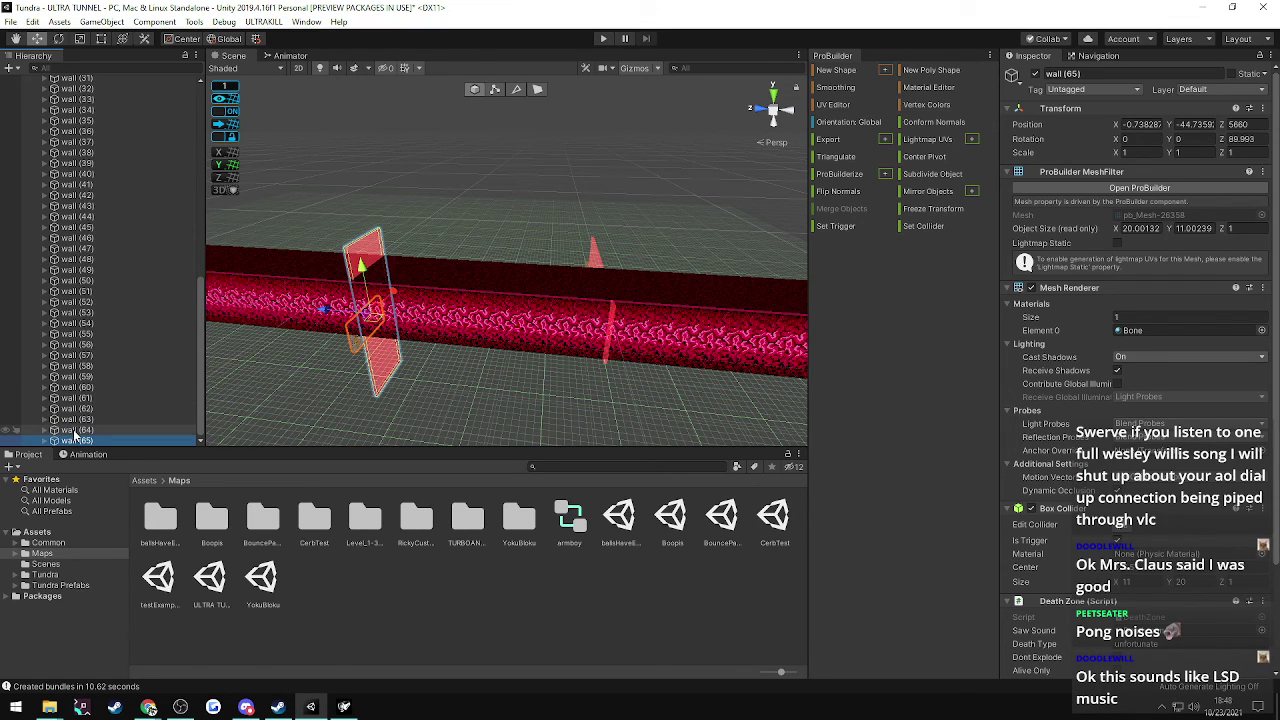
- Duplicate side wall (64) and set the copy's Z position to 5740
left_click(75, 430)
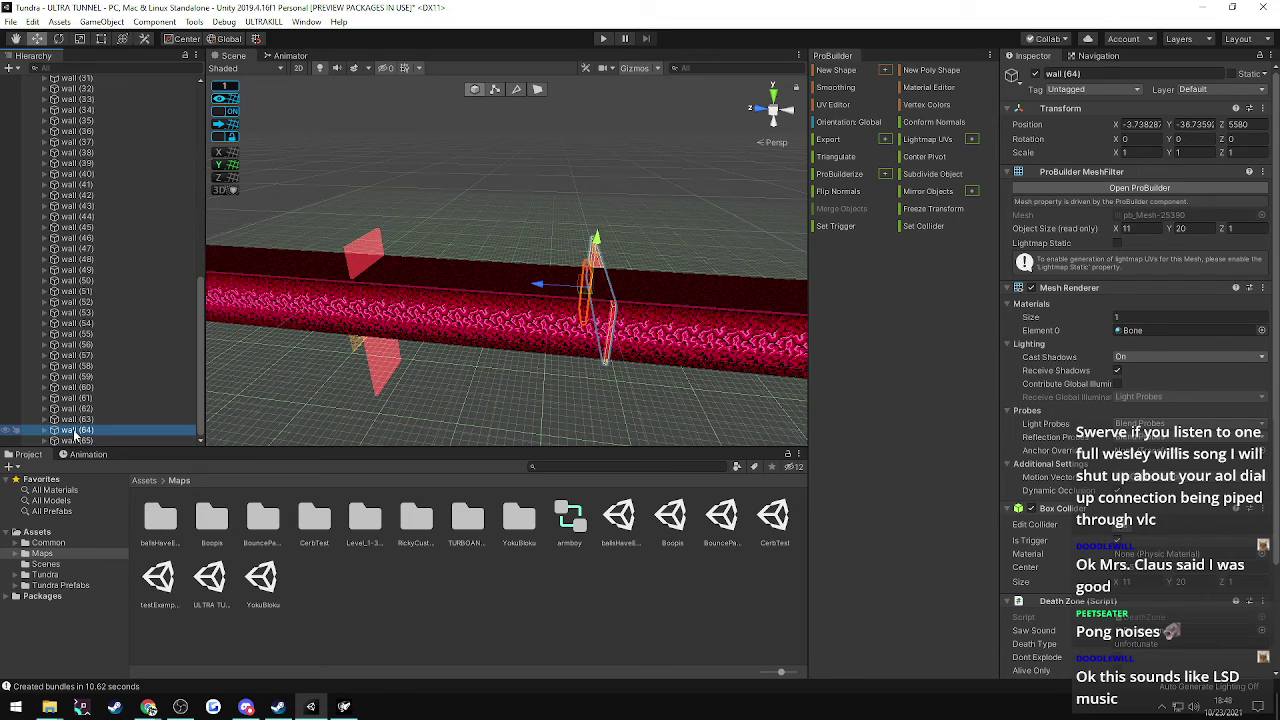
key("ctrl+d")
left_click(1238, 124)
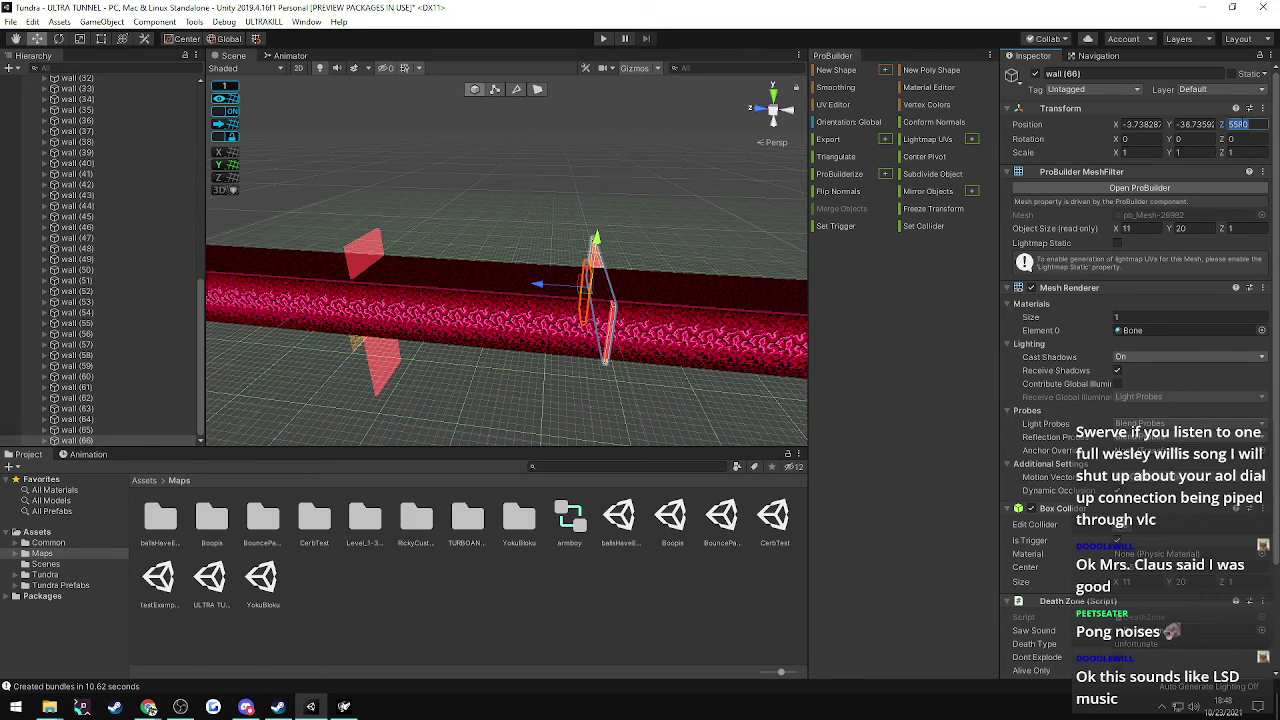
type("5740")
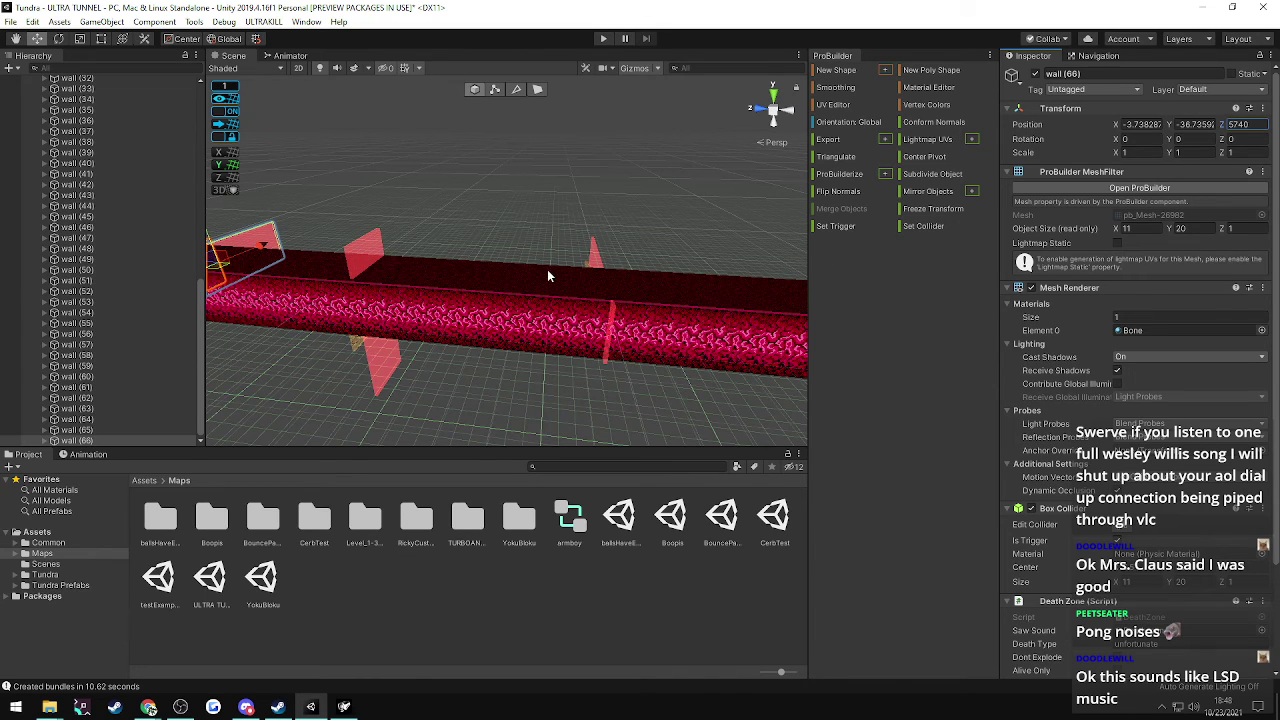
- Compare the Z positions of walls (62) and (63) to choose the next obstacle to repeat
right_click_drag(547, 254, 672, 214)
key("a")
key("d")
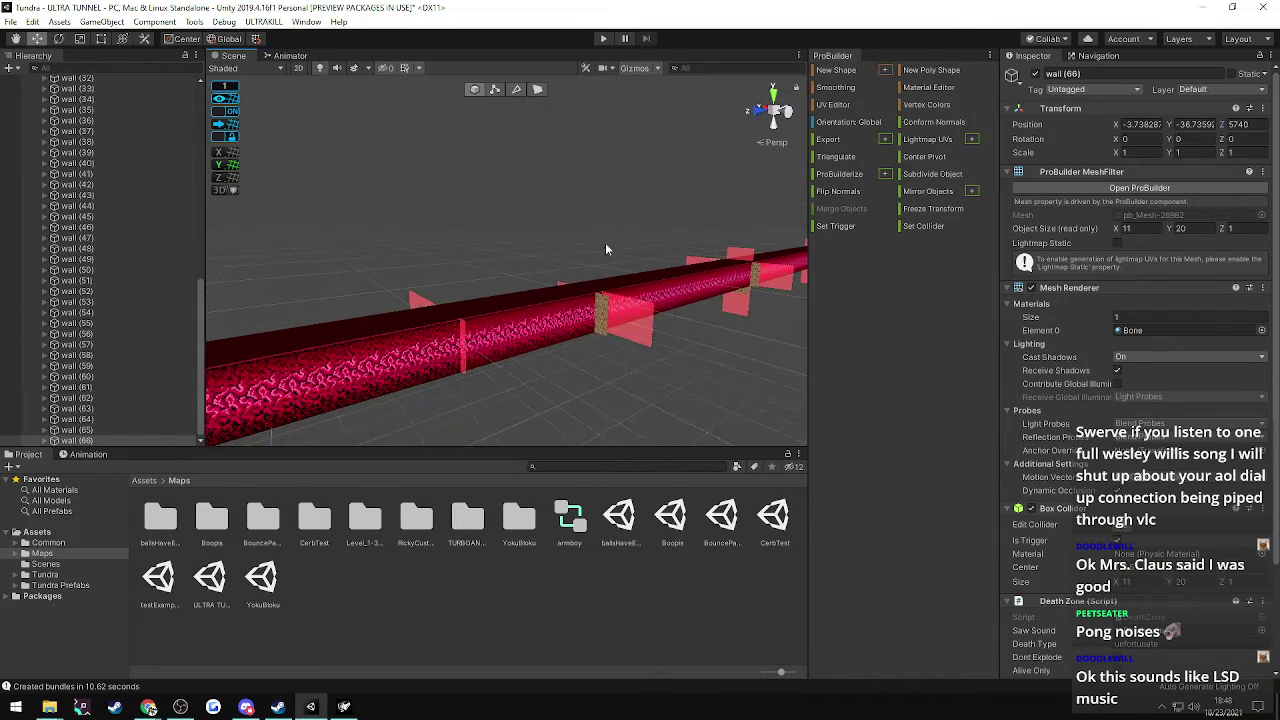
left_click(80, 398)
left_click(85, 409)
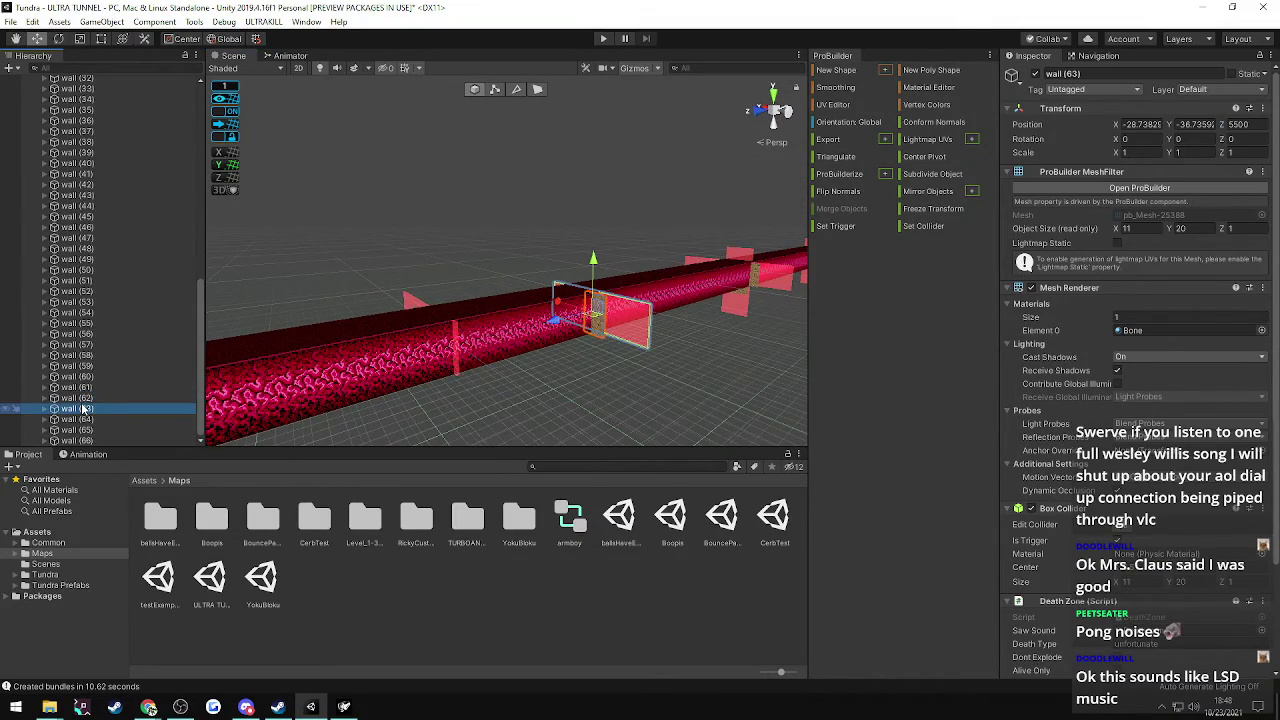
left_click(1246, 124)
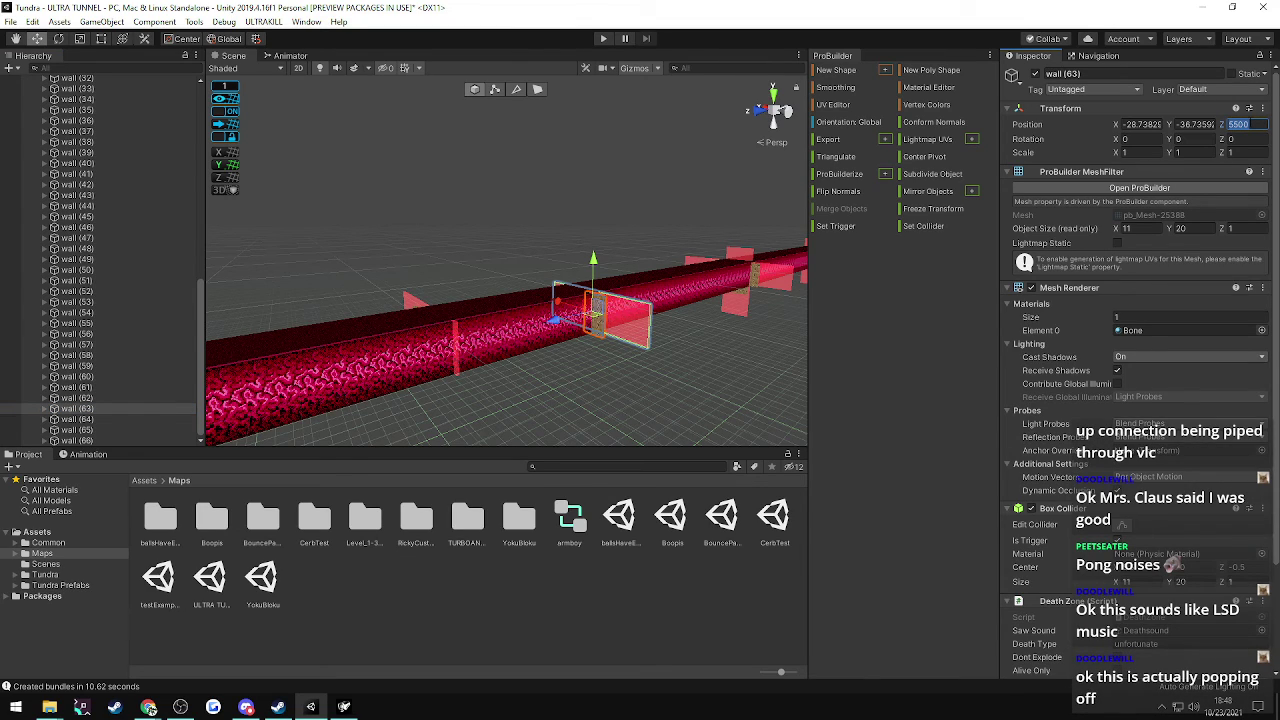
left_click(80, 398)
left_click(82, 409)
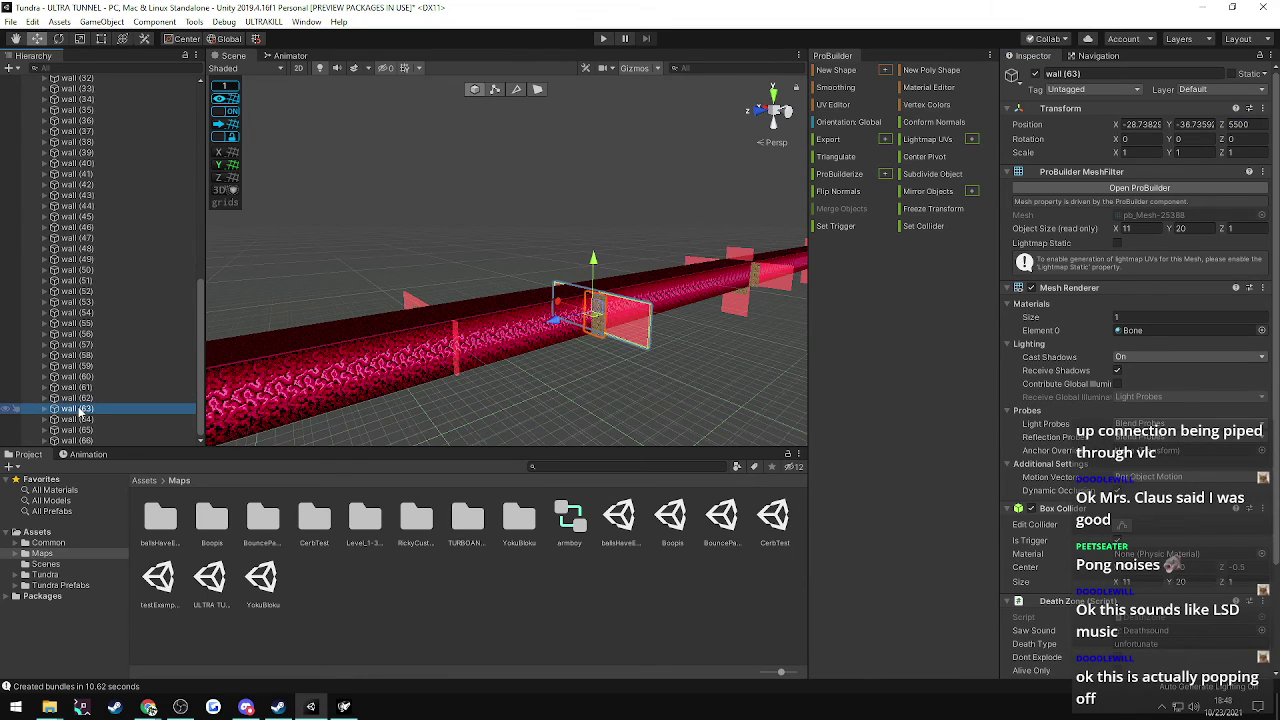
left_click(84, 398)
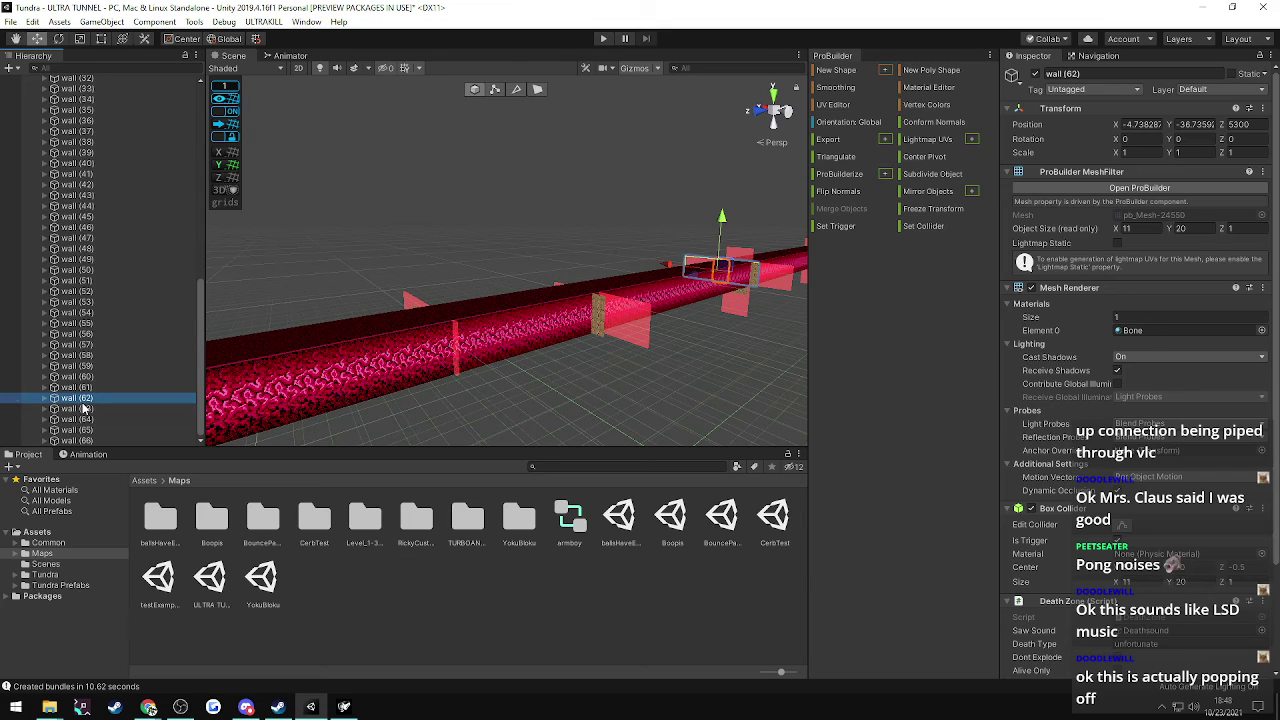
left_click(84, 409)
left_click(84, 440)
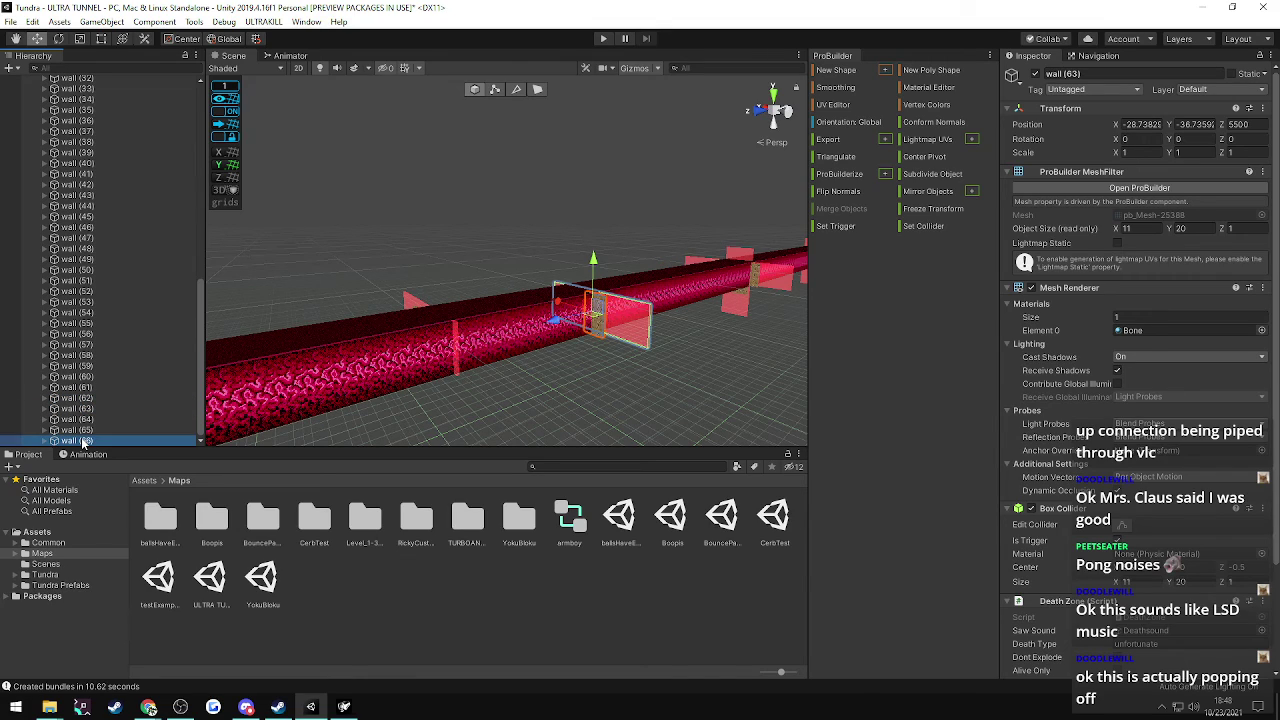
- Duplicate wall (63) and set the copy's Z position to 5720
left_click(84, 409)
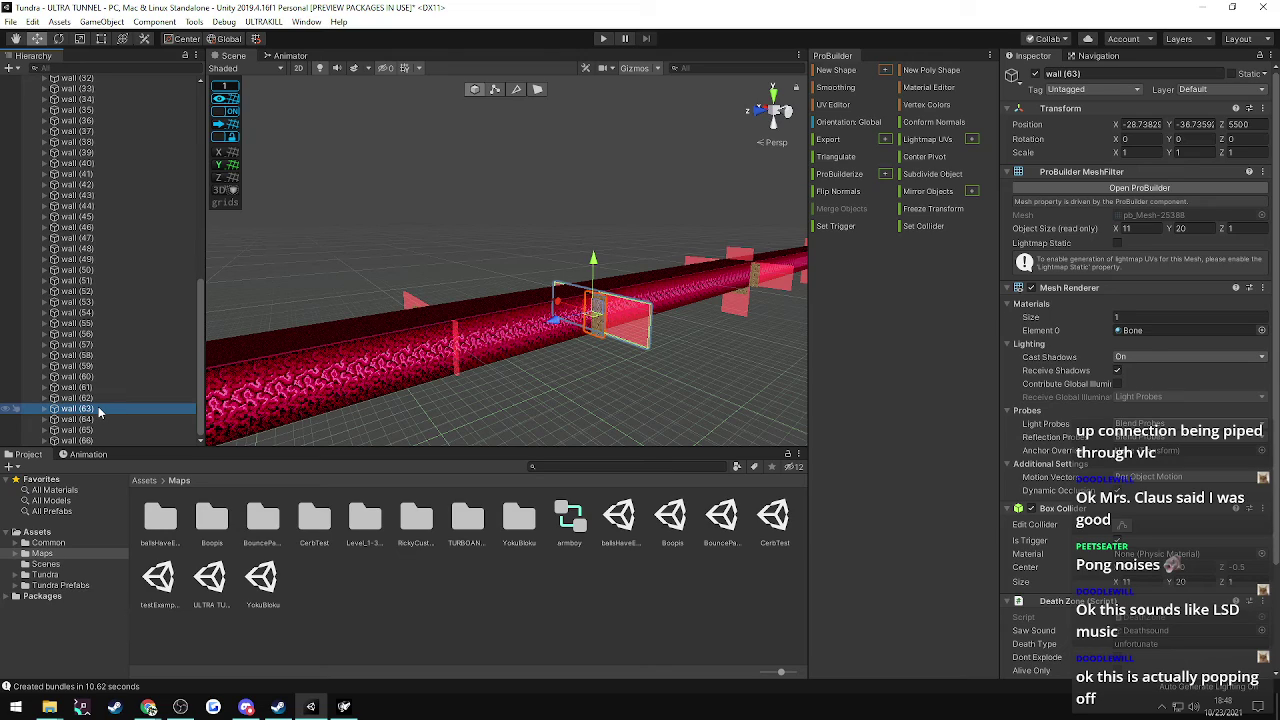
key("ctrl+d")
left_click(1238, 124)
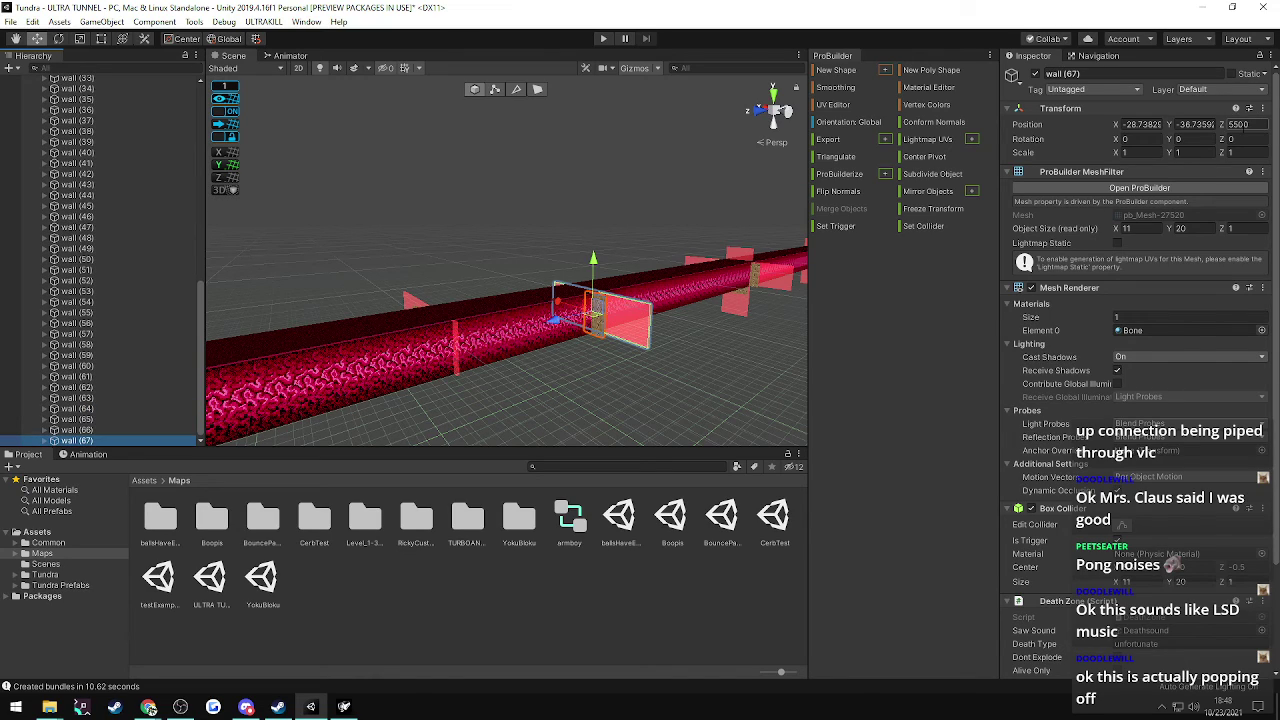
type("57")
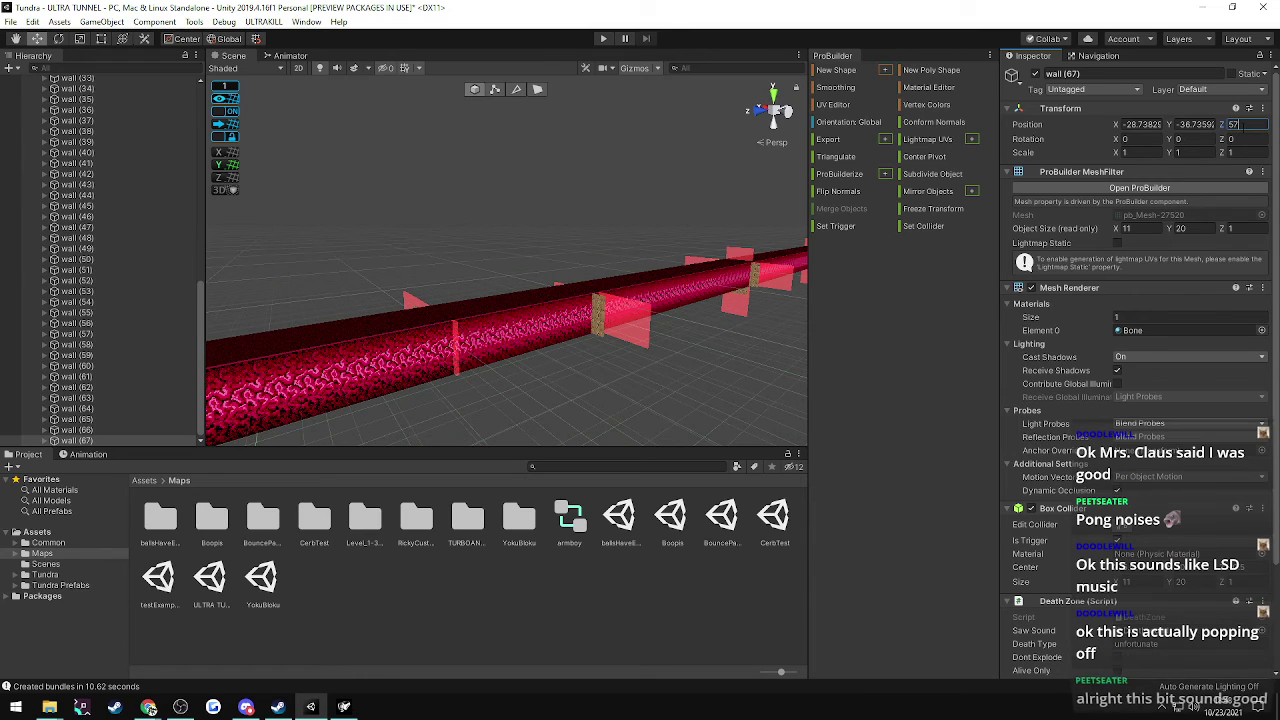
type("22")
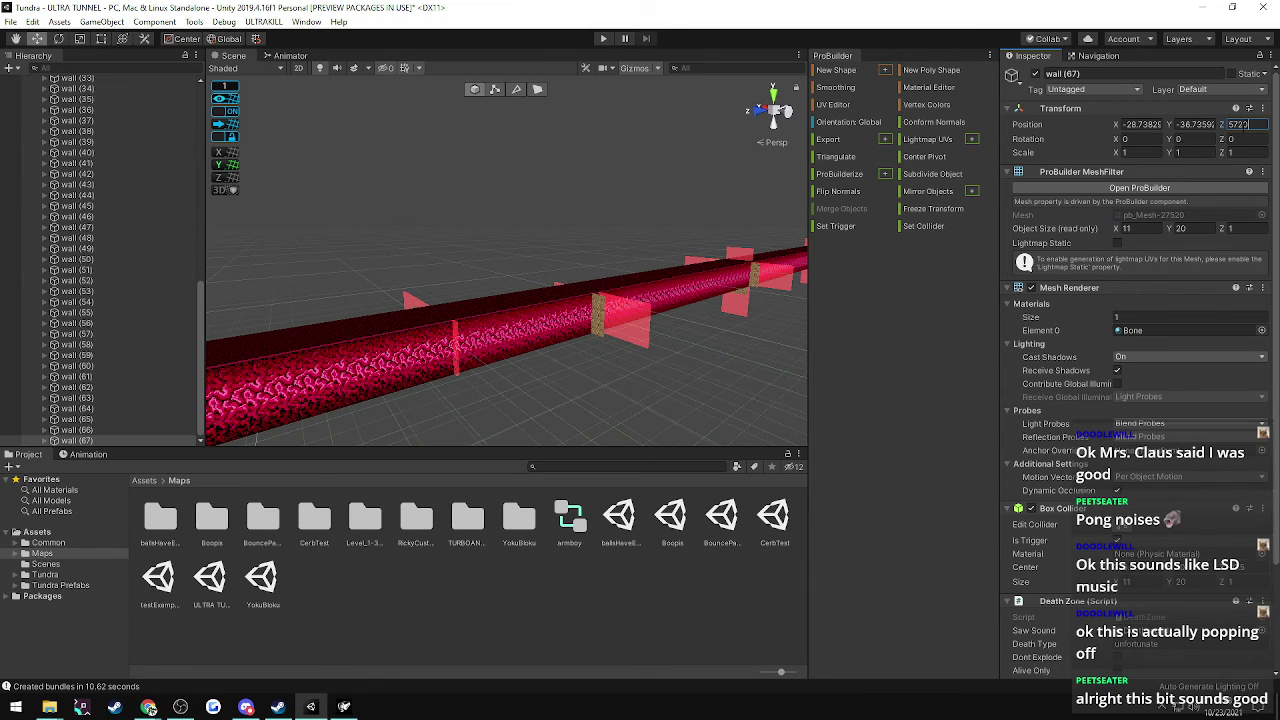
key("BackSpace")
type("0")
- Check the spacing of wall (67) against wall (66) and set wall (67)'s Z position to 5820
right_click_drag(646, 203, 326, 215)
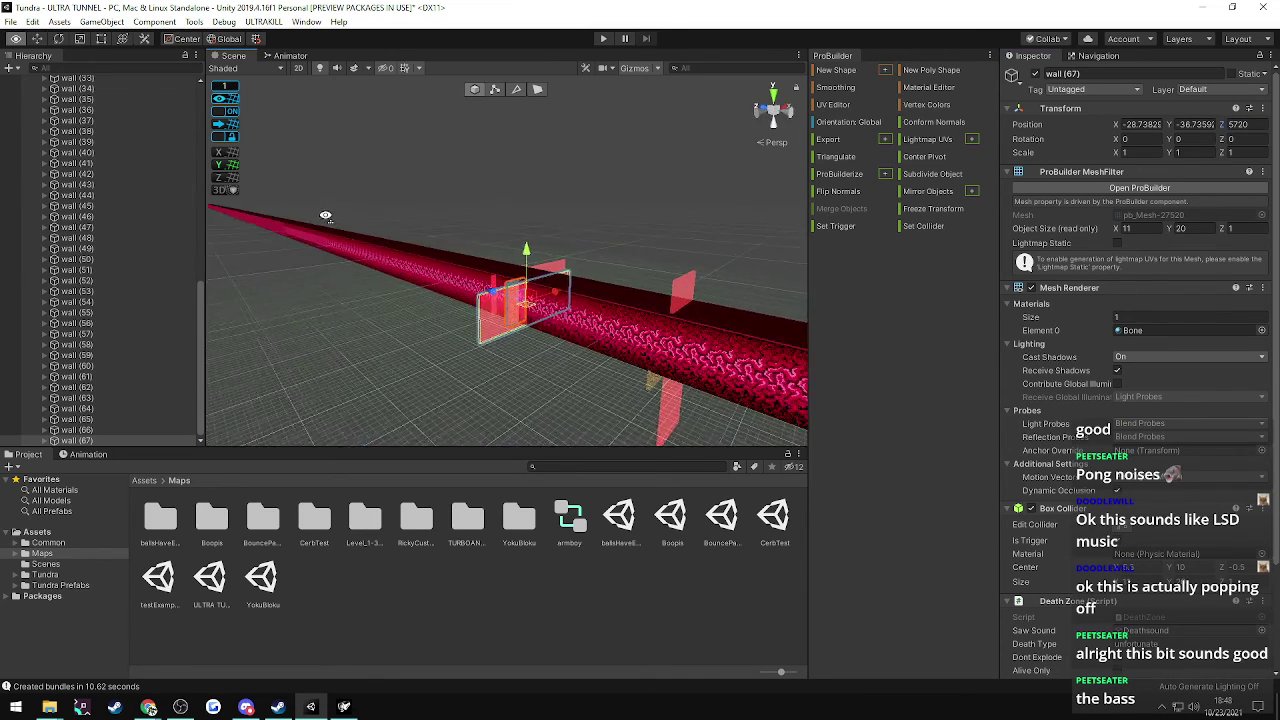
left_click_drag(325, 216, 300, 320, "alt")
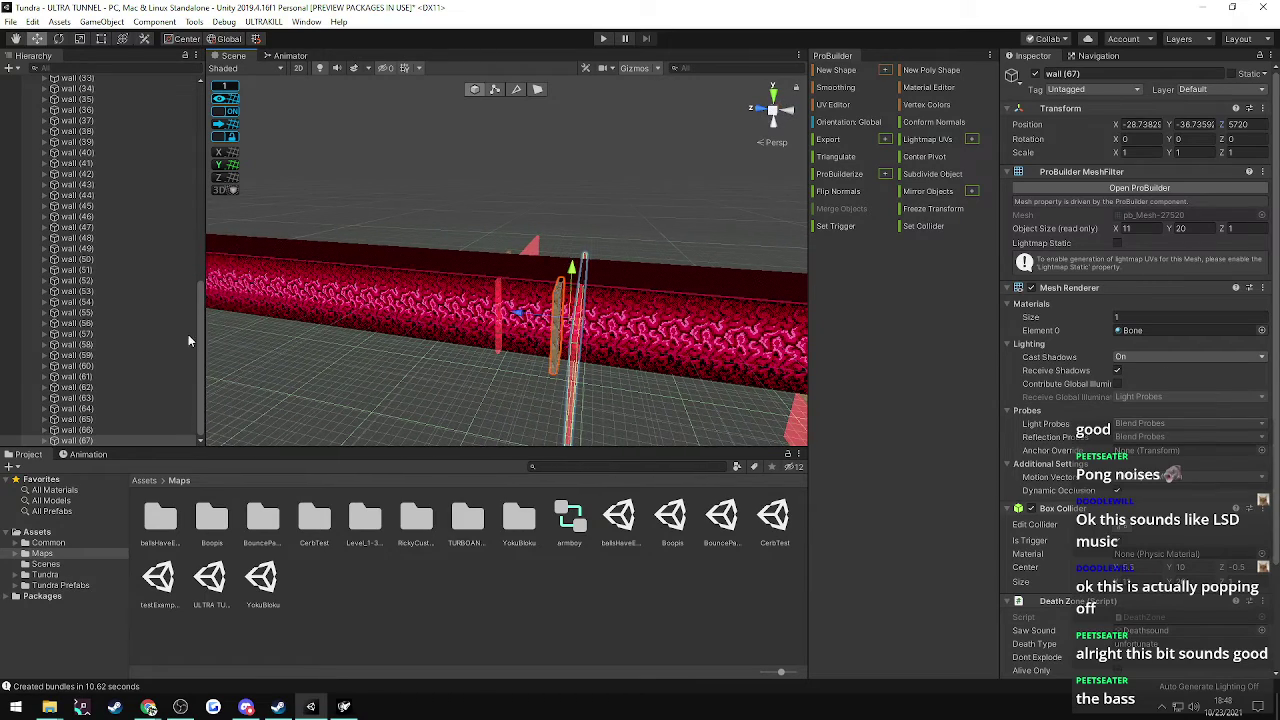
left_click(83, 431)
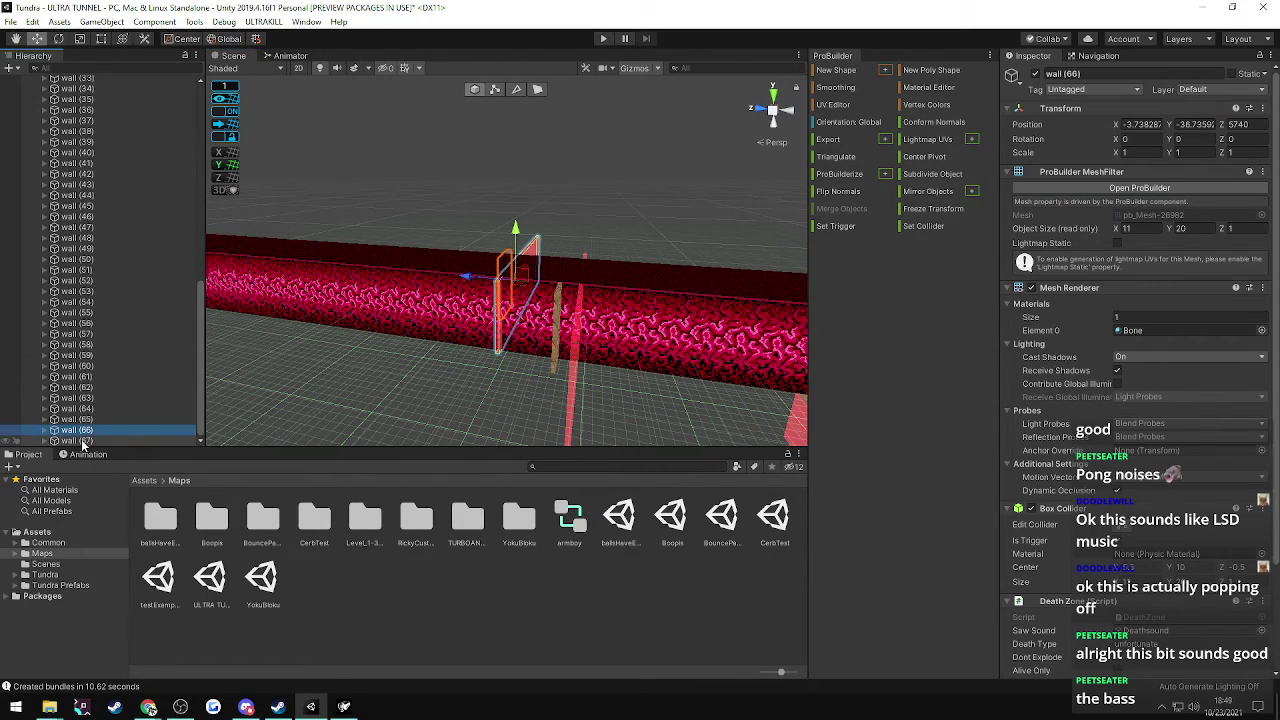
left_click(83, 441)
left_click(1238, 124)
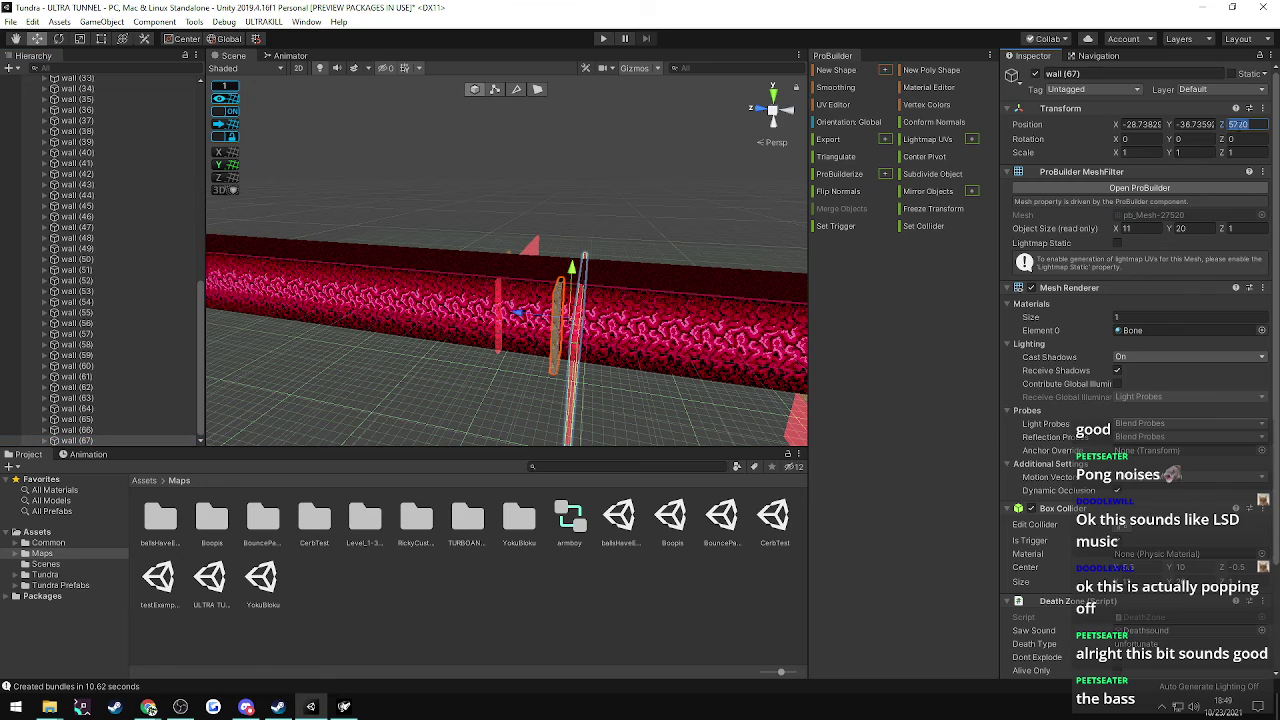
type("58")
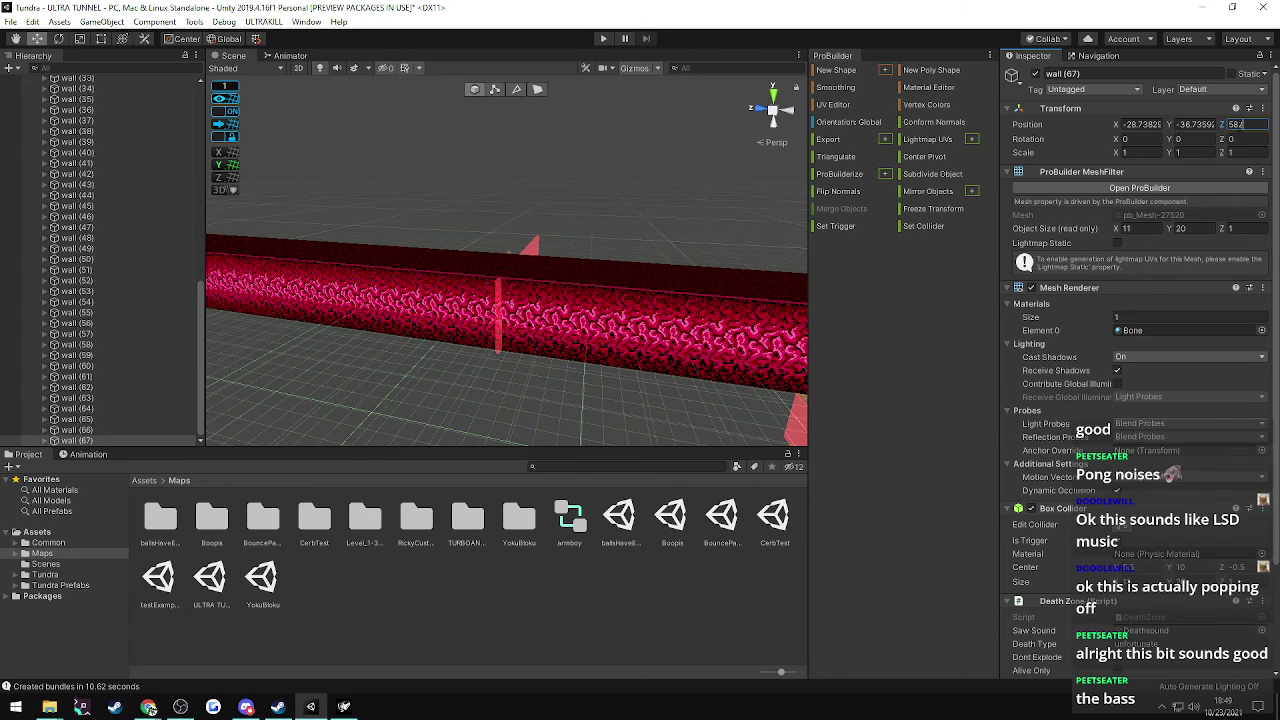
type("20")
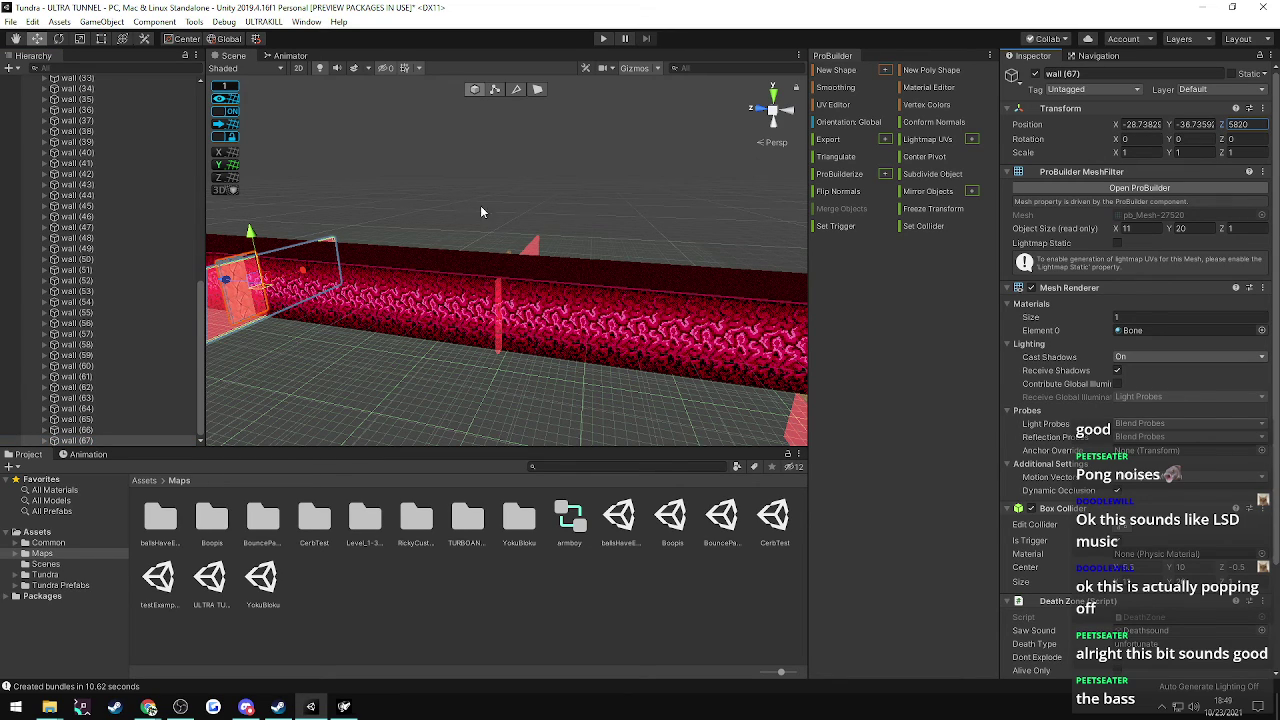
- Compare the positions of walls (66) and (67), duplicate wall (66), and set the copy's Z position to 5900
left_click(481, 210)
right_click_drag(481, 210, 345, 188)
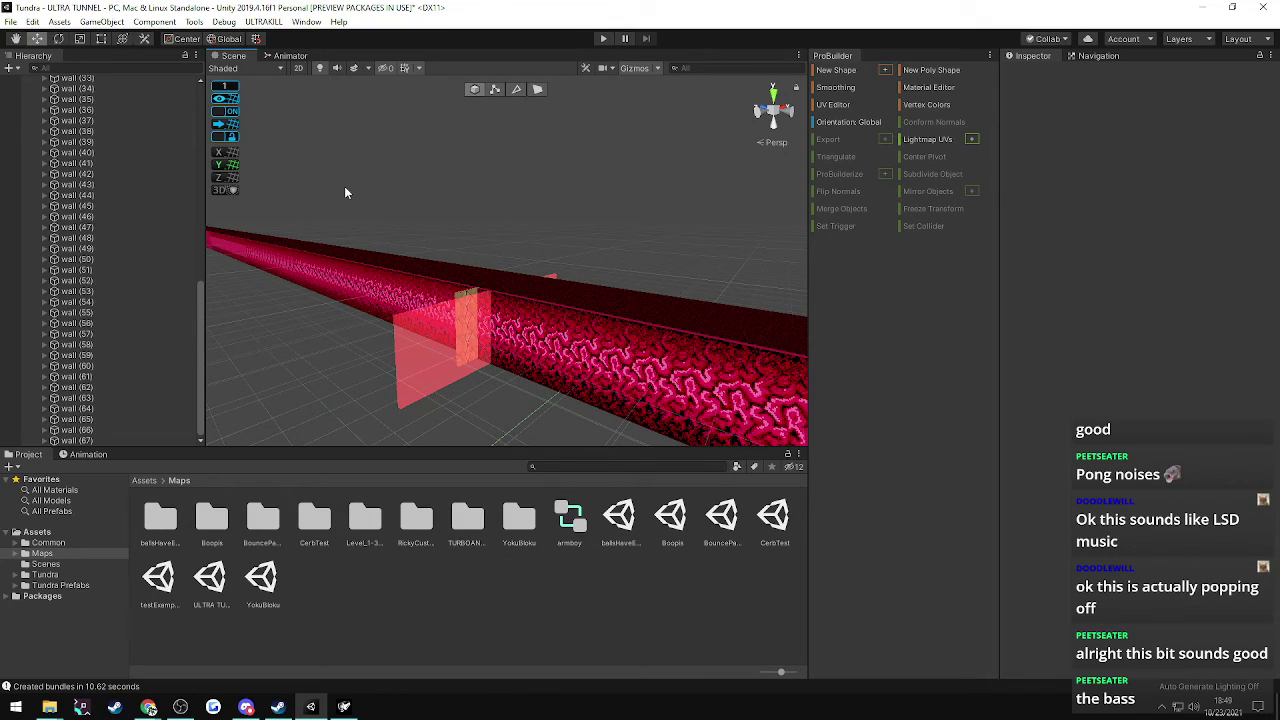
right_click_drag(423, 263, 400, 360)
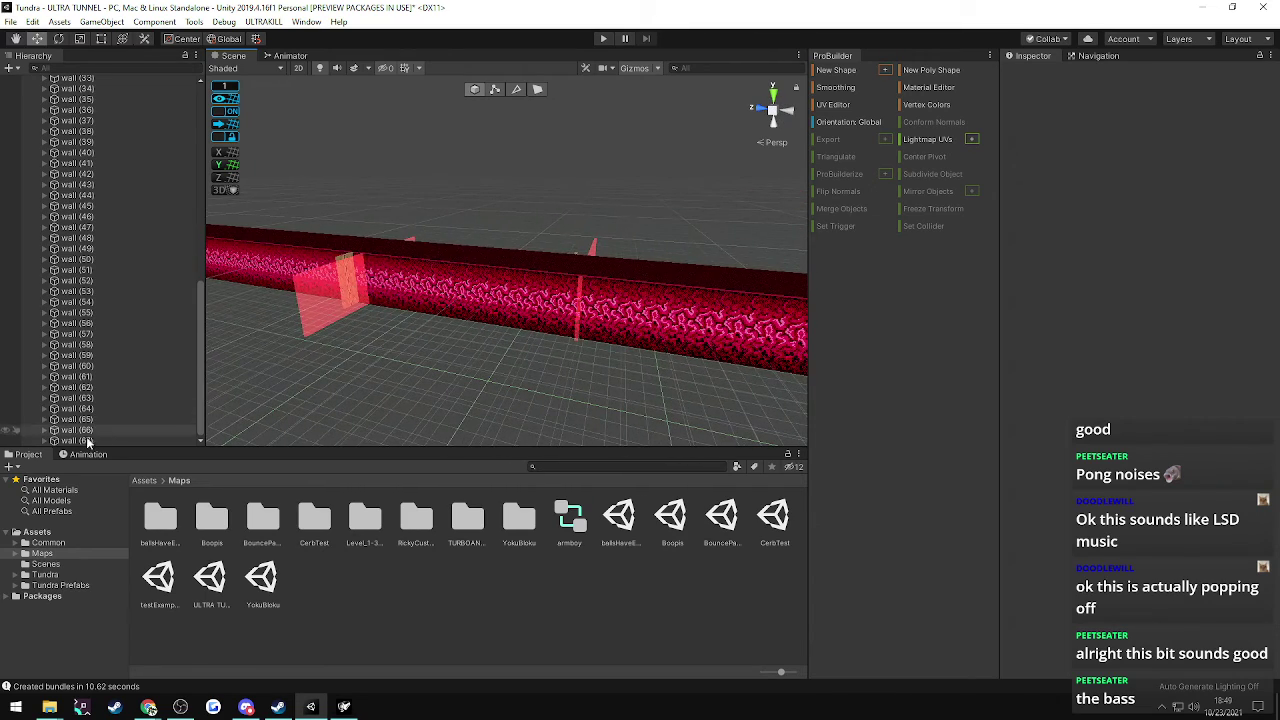
left_click(78, 430)
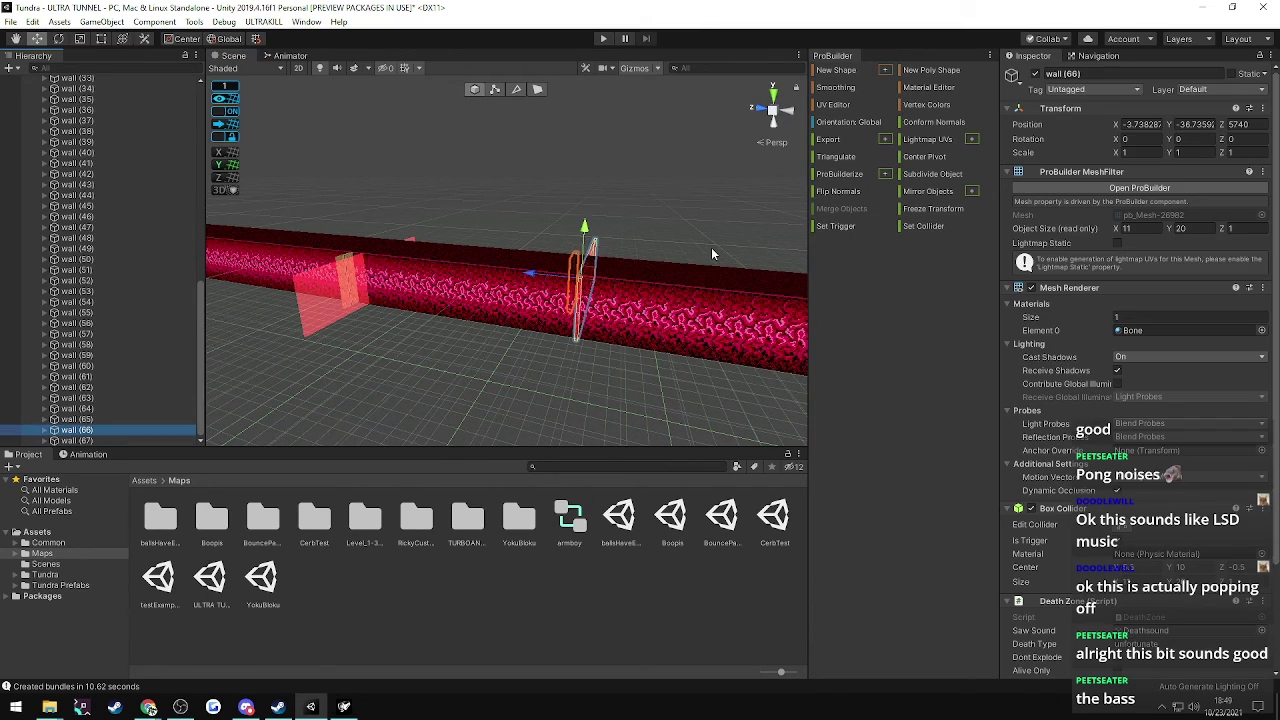
left_click(86, 440)
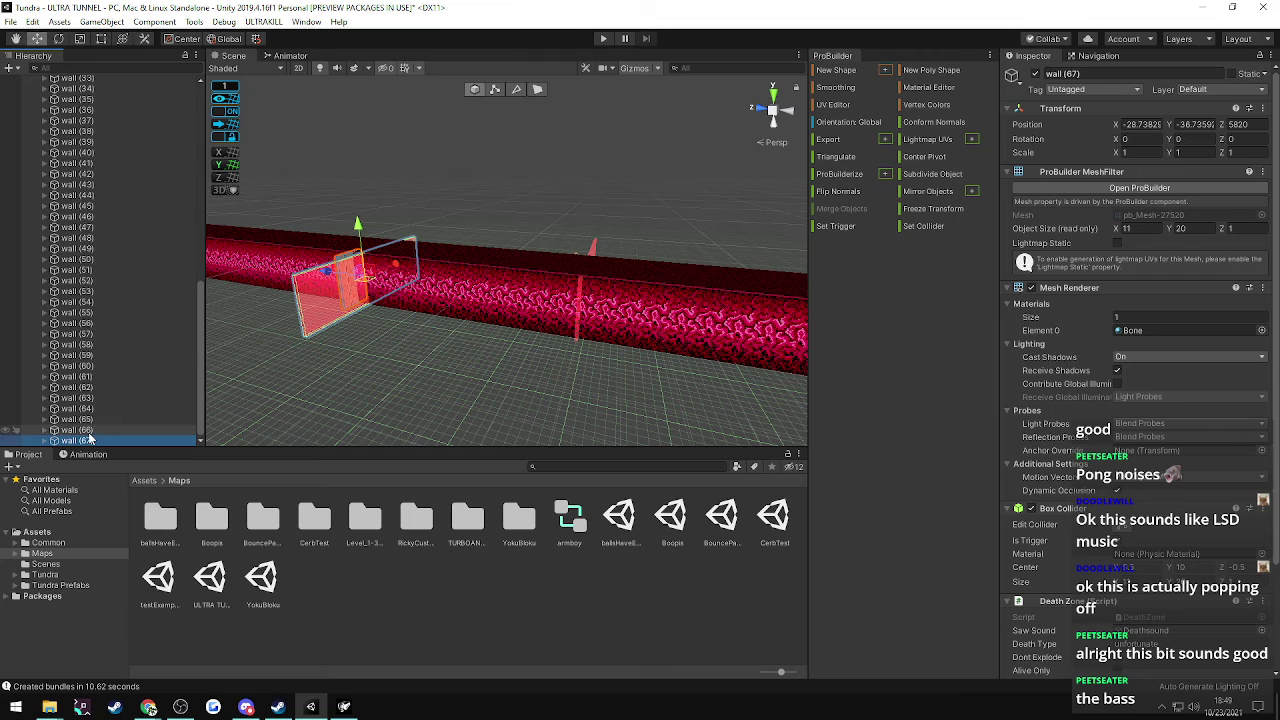
left_click(89, 433)
key("ctrl+d")
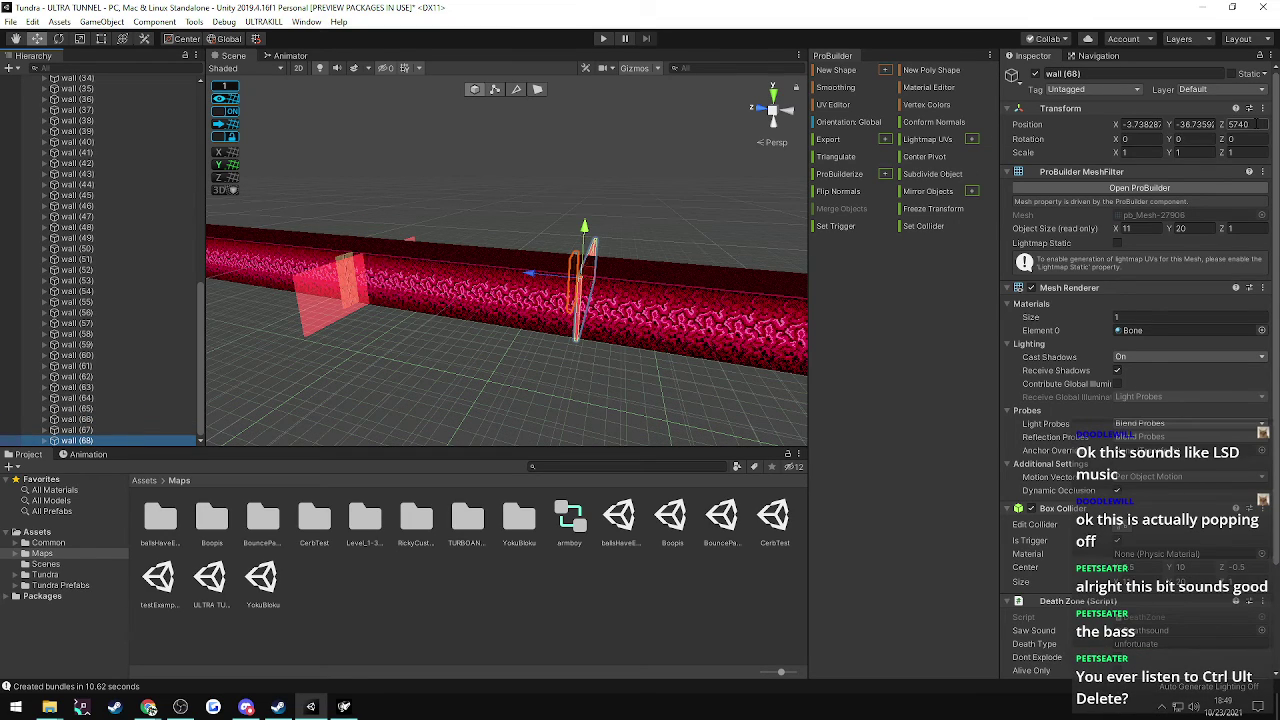
left_click(1257, 124)
type("5900")
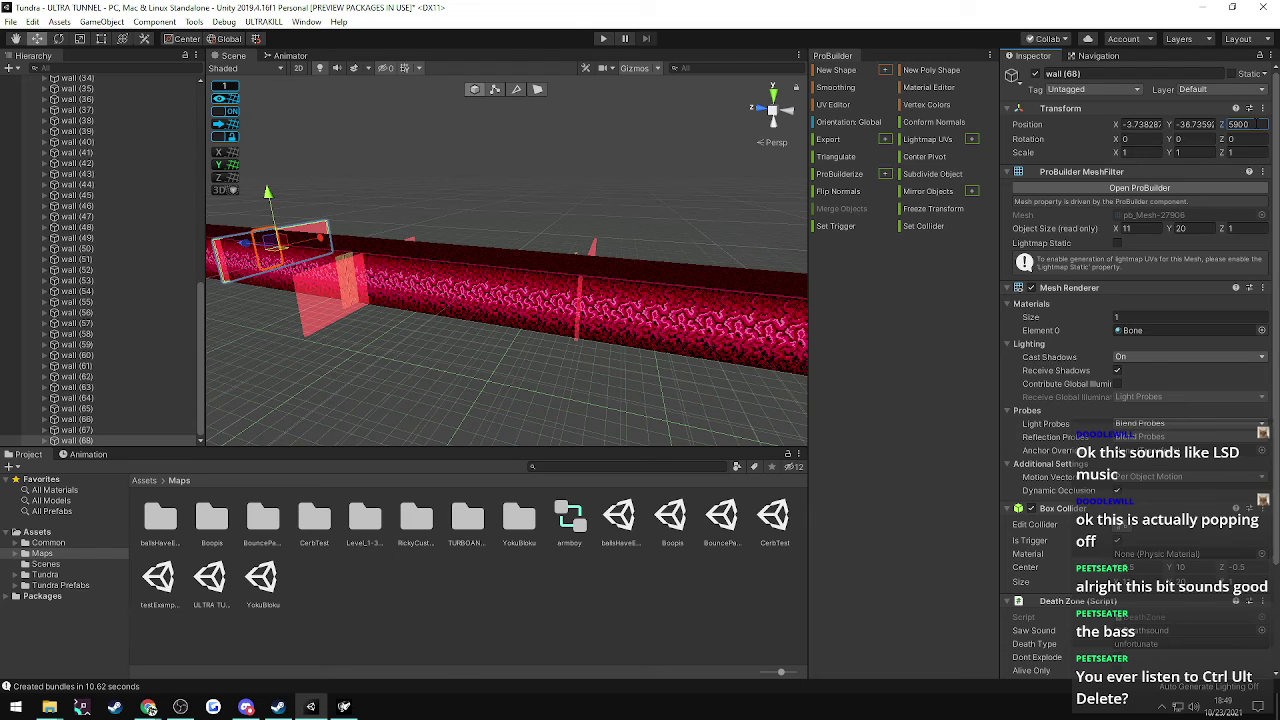
- Find the cross-shaped obstacle made of walls (60), (61) and (62) and duplicate all three walls together
left_click(489, 196)
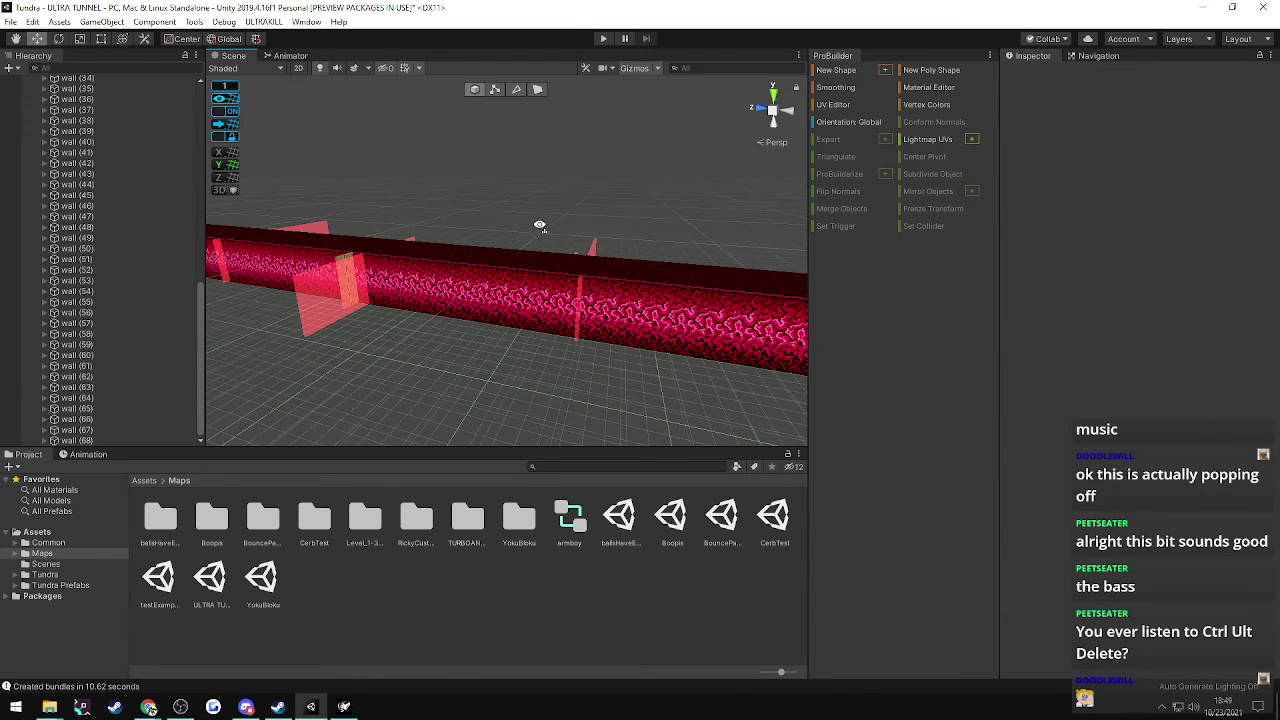
left_click_drag(537, 223, 420, 320, "alt")
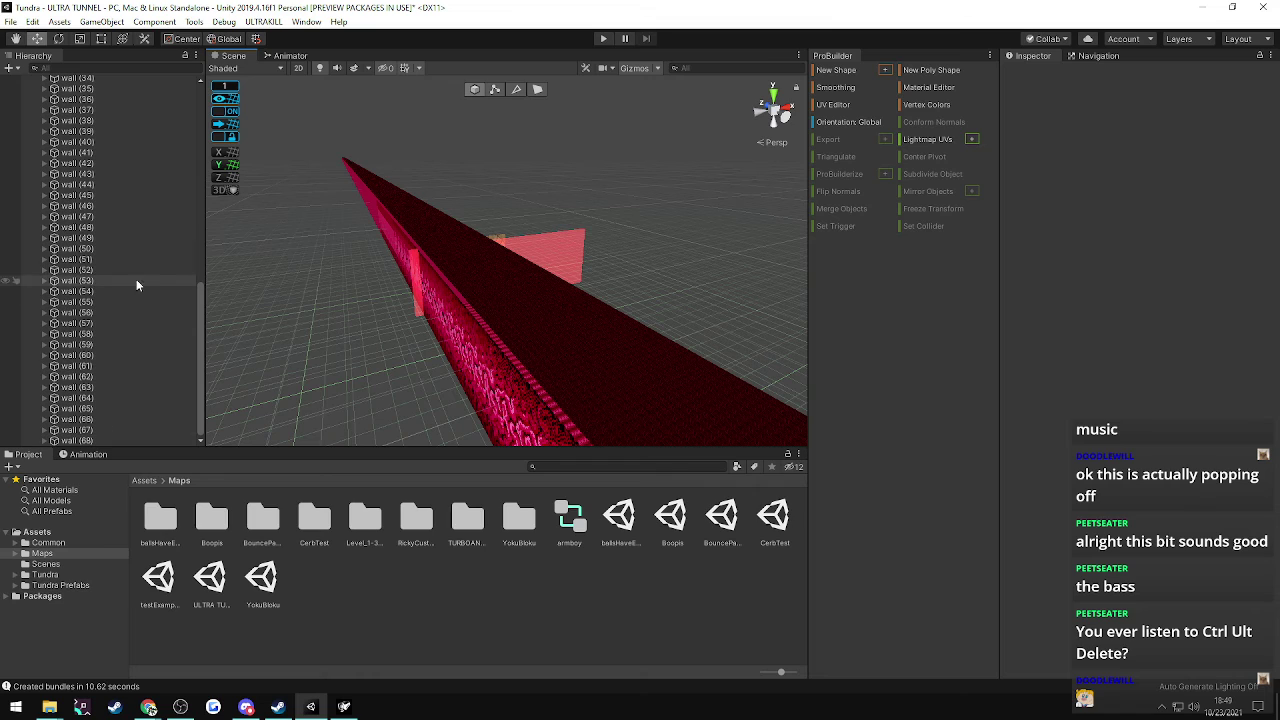
left_click_drag(358, 291, 1074, 208, "alt")
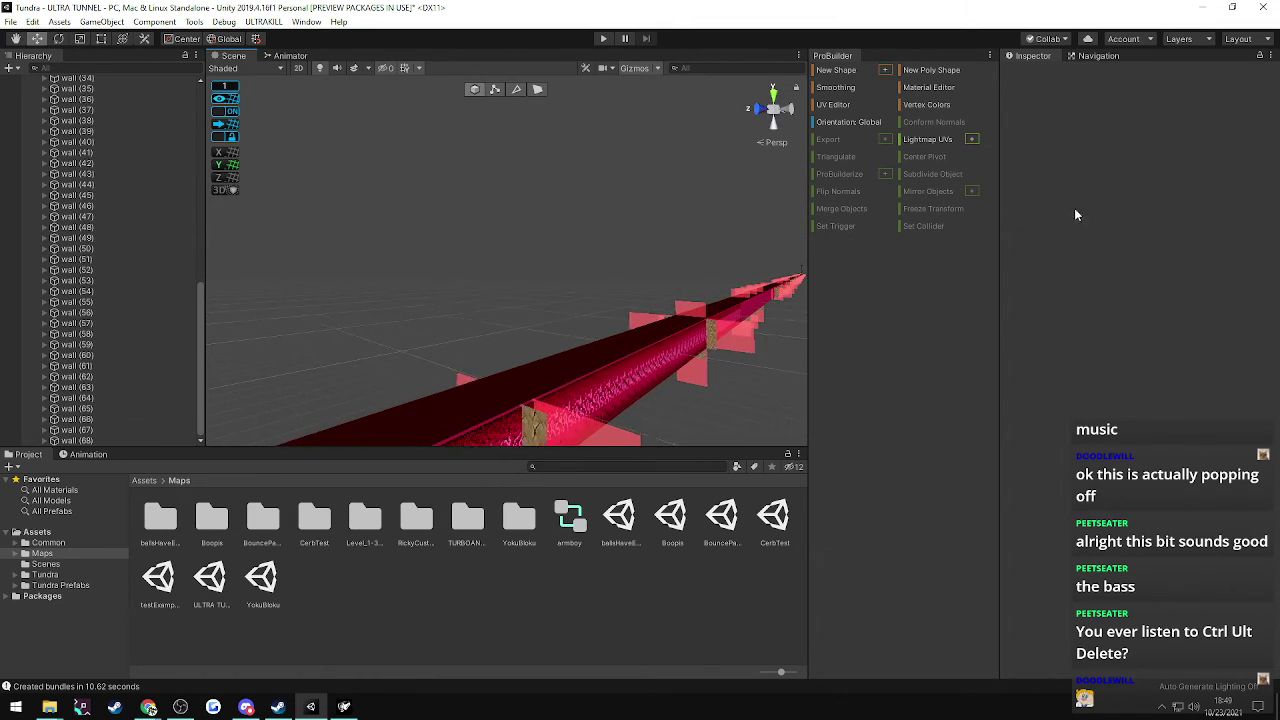
left_click(99, 367)
left_click(97, 377)
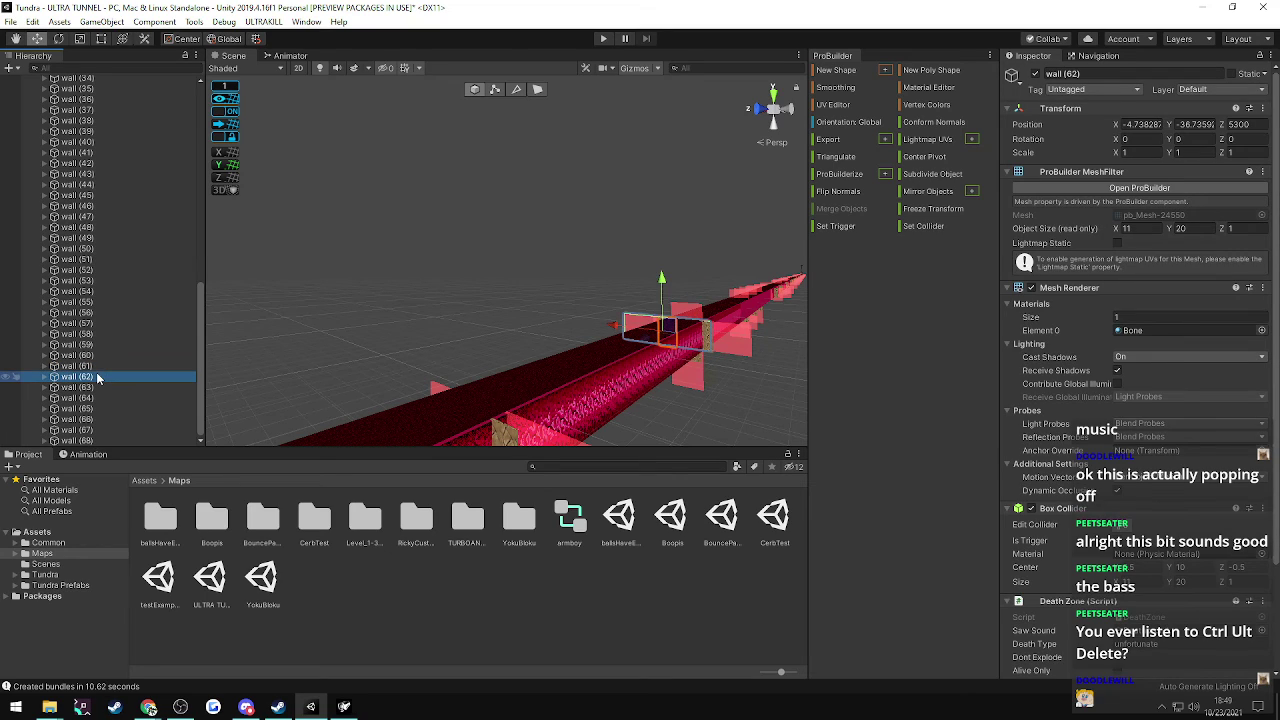
left_click(89, 387)
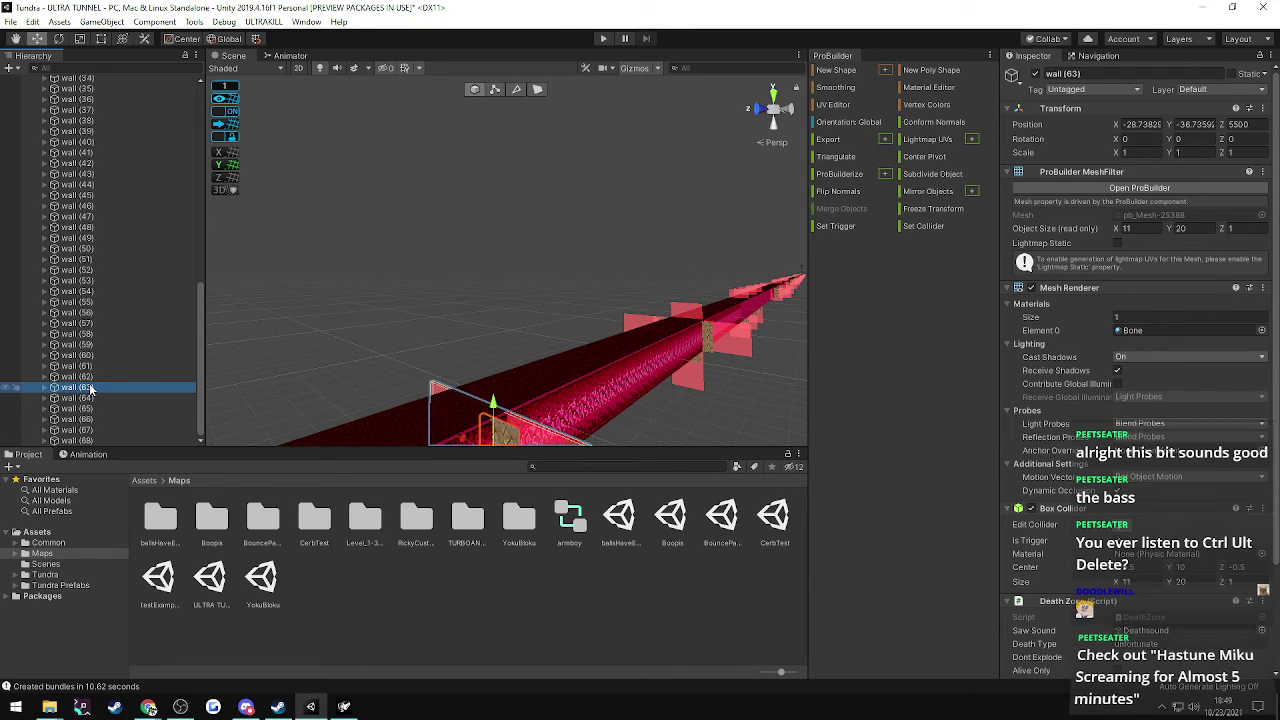
left_click(88, 366)
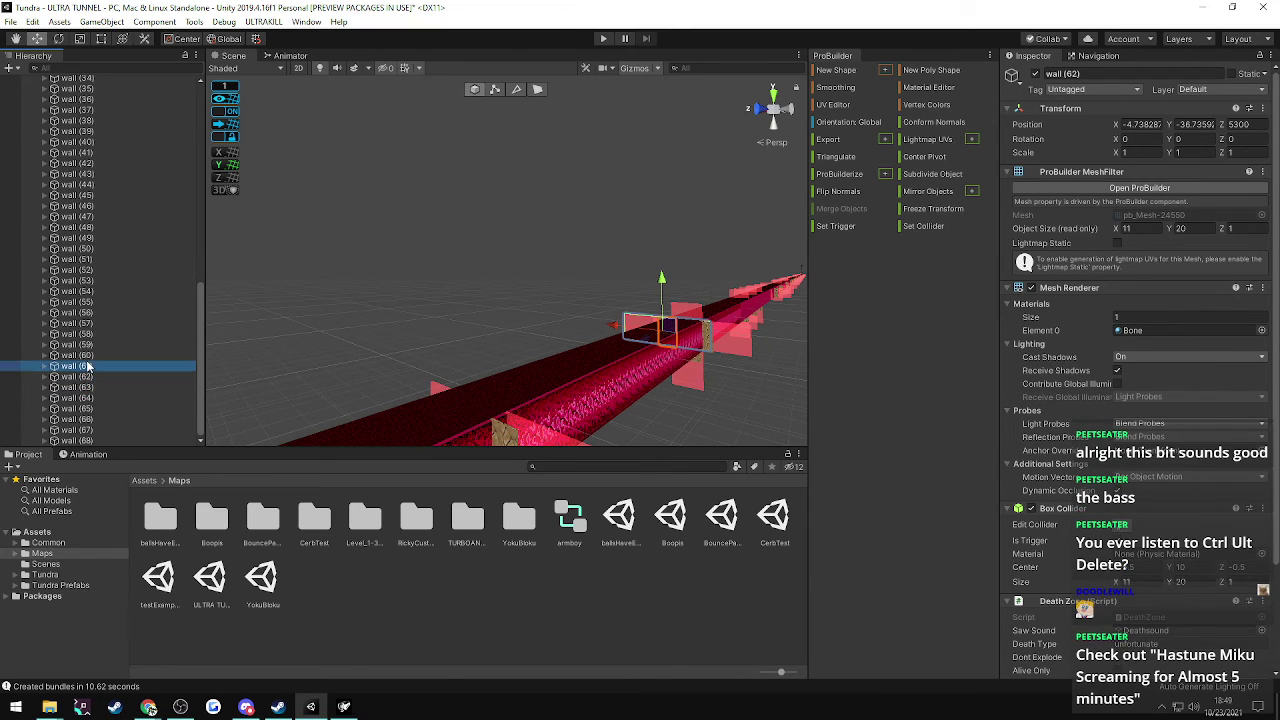
left_click(87, 355)
left_click(87, 378, "shift")
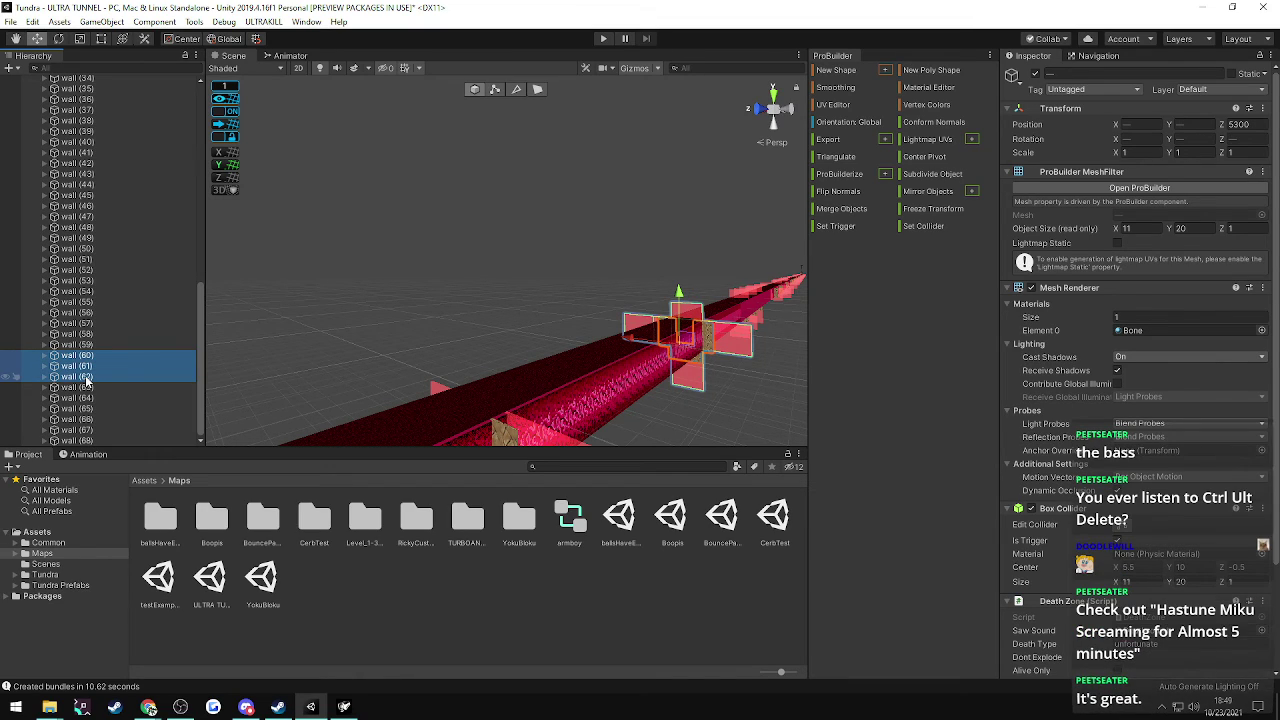
key("ctrl+d")
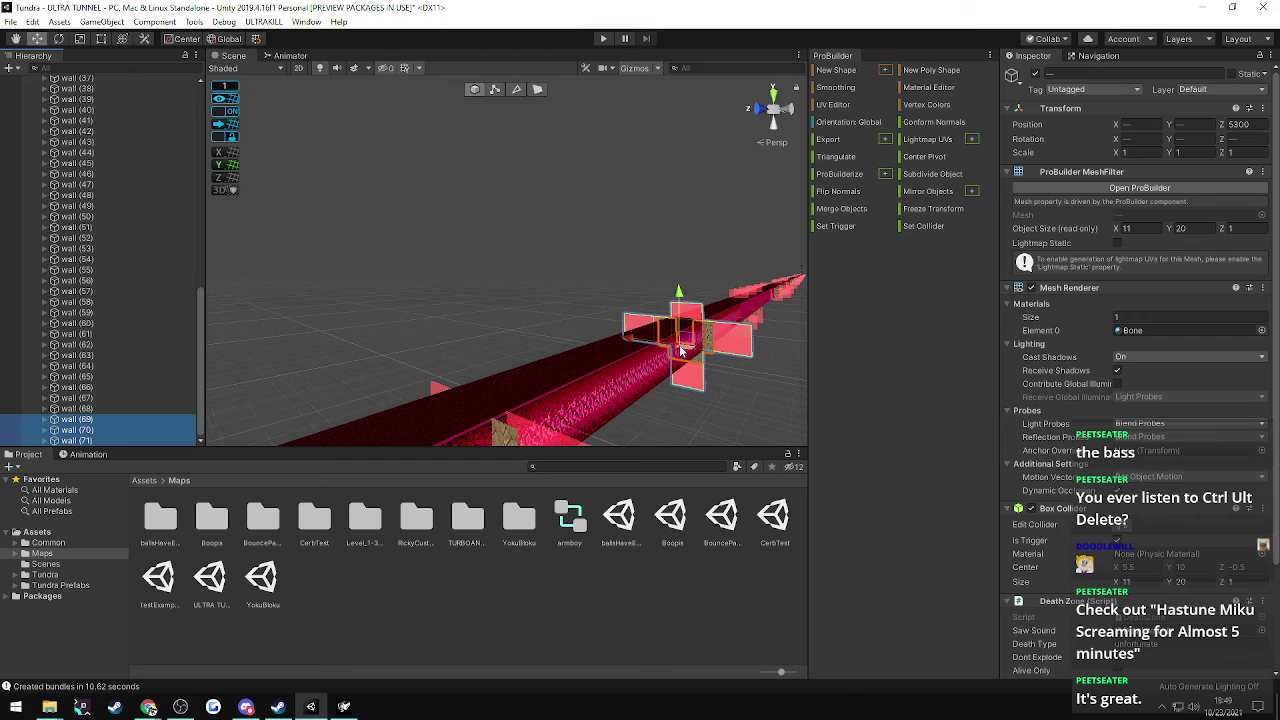
- Move the three duplicated walls along the tunnel past wall (68), to a Z position of about 5973
right_click_drag(688, 350, 349, 350)
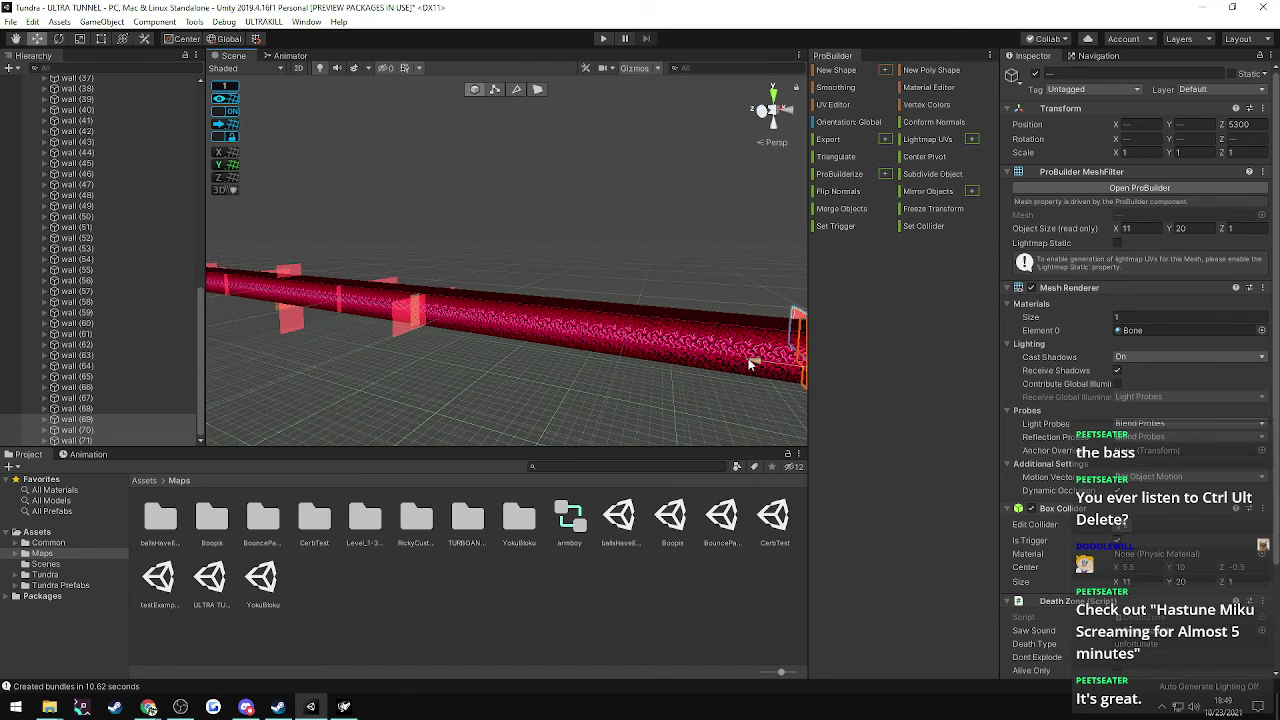
left_click_drag(754, 361, 280, 352)
right_click_drag(282, 354, 368, 328)
left_click_drag(640, 347, 1002, 322)
right_click_drag(558, 340, 684, 381)
left_click_drag(378, 327, 440, 337)
- Set the Z position of the three duplicated walls (69), (70) and (71) to 5980
left_click(87, 409)
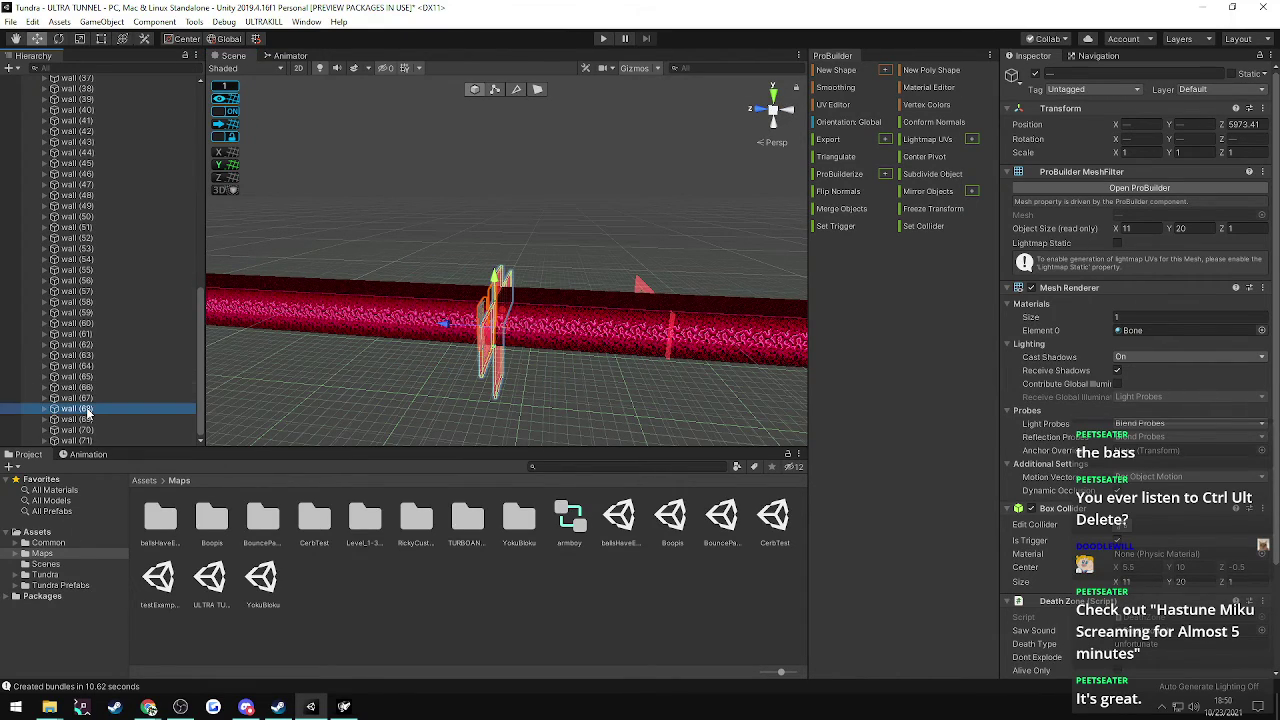
left_click(84, 419)
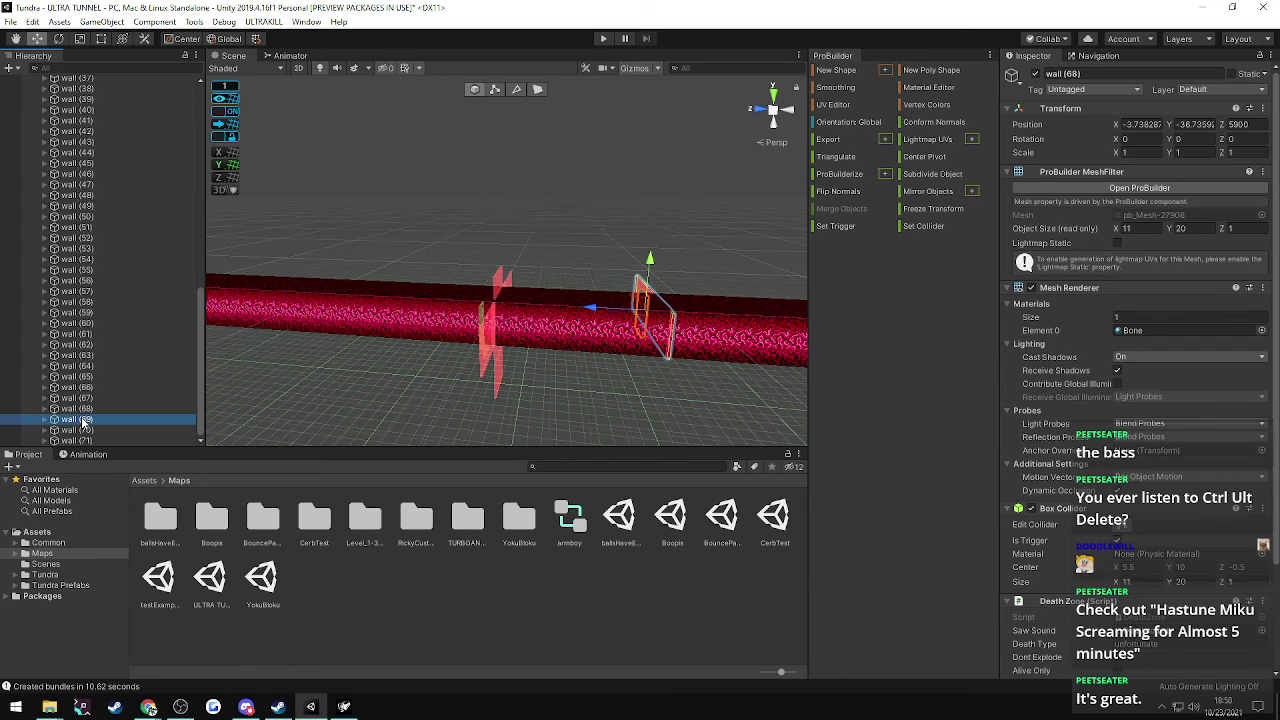
left_click(73, 441, "shift")
left_click(1244, 124)
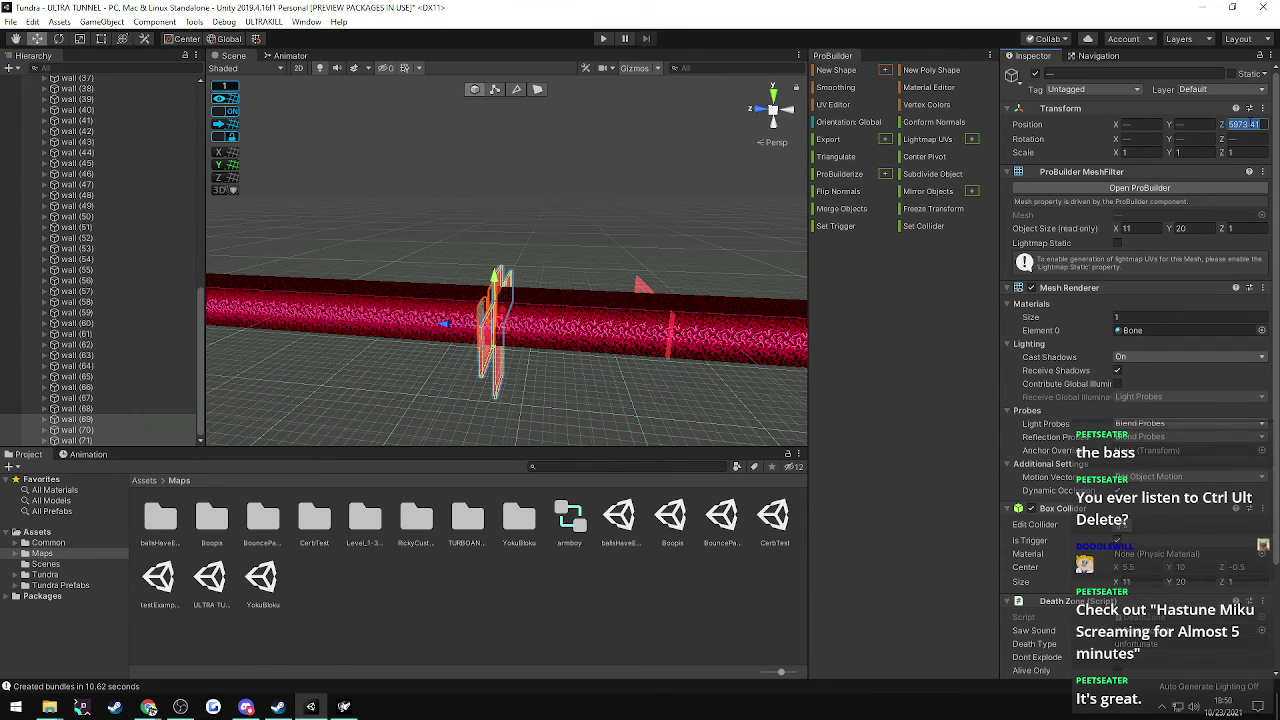
type("598")
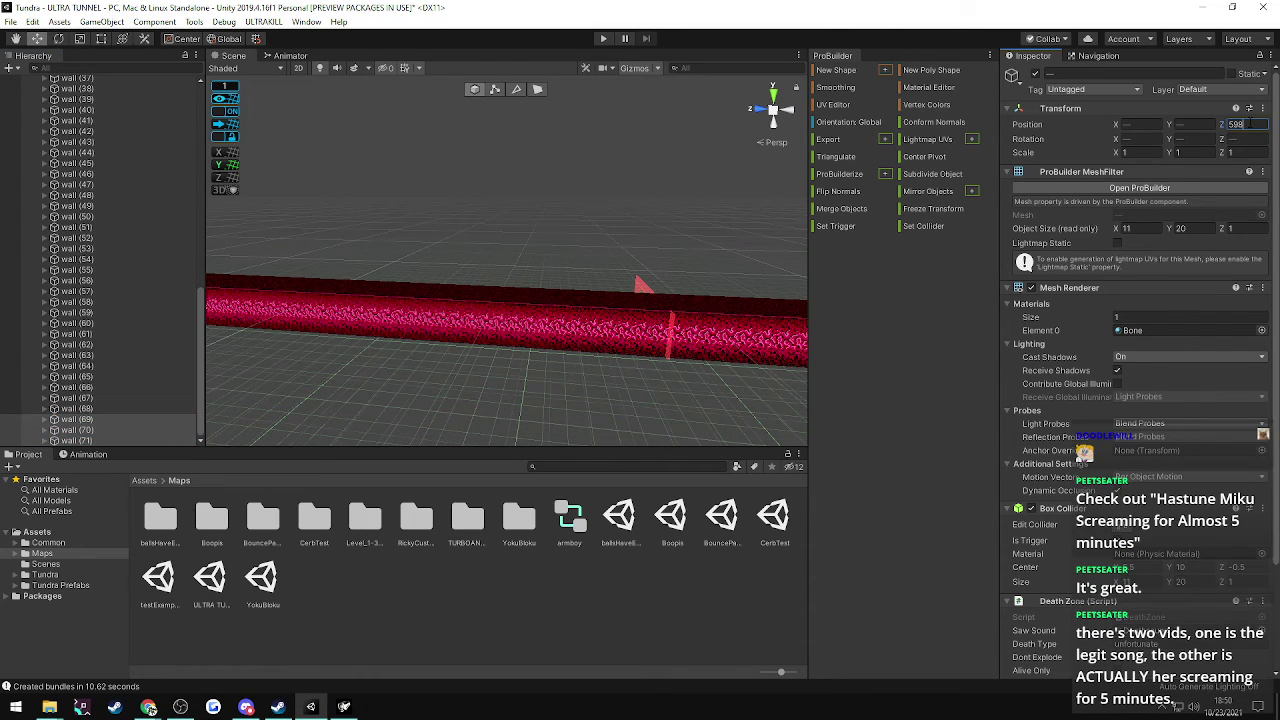
type("0")
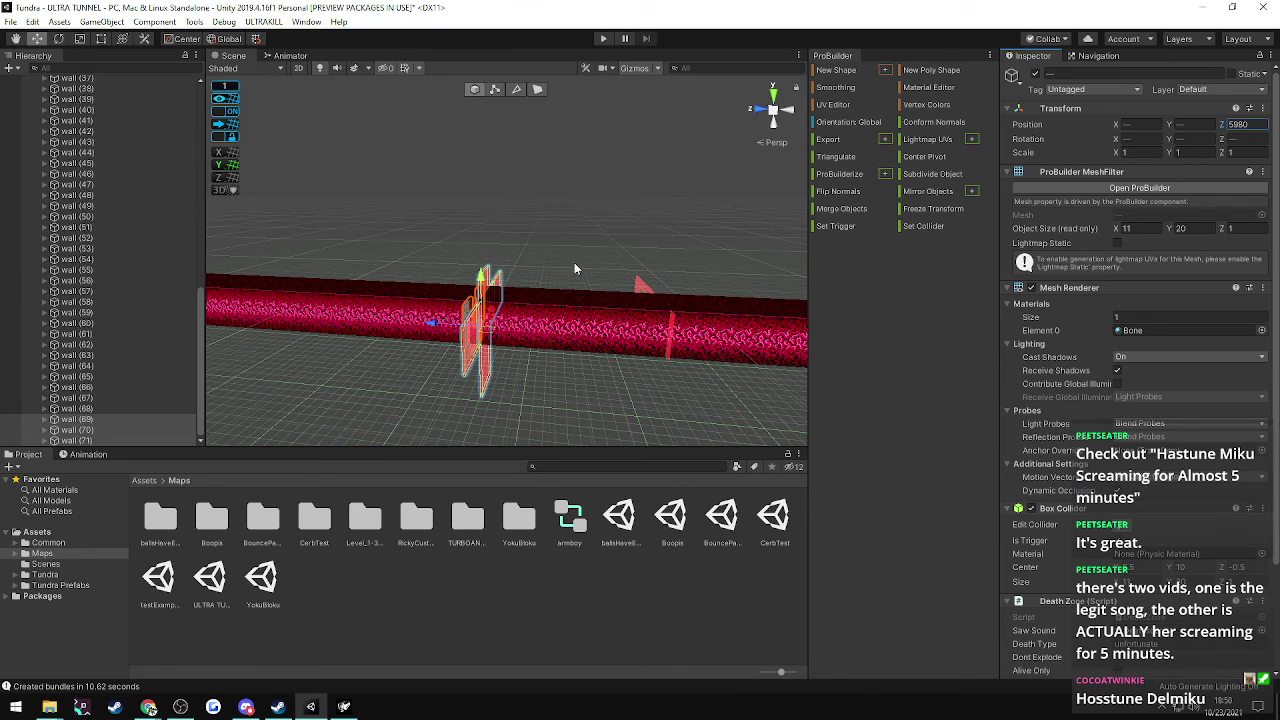
- Examine the cross-shaped group of walls (69) to (71) from several angles around the tunnel
left_click(569, 219)
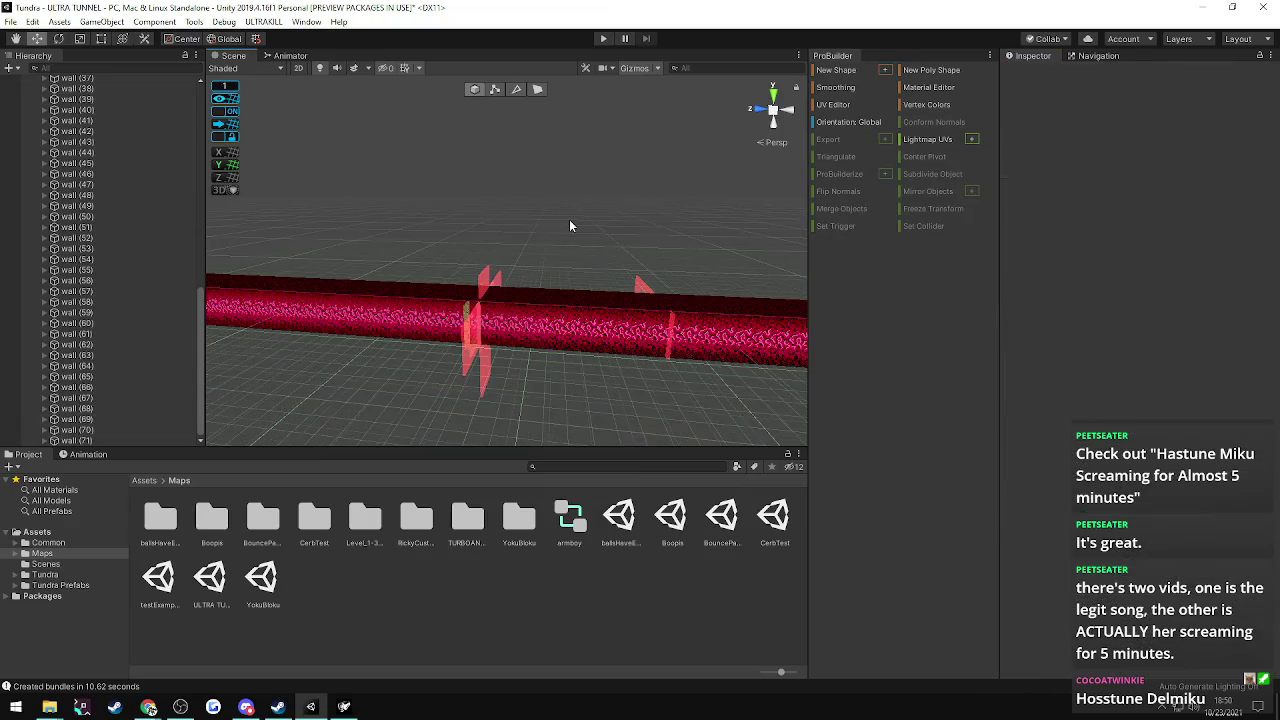
key("w")
mouse_move(569, 219)
right_mouse_down()
mouse_move(563, 263)
mouse_move(506, 314)
mouse_move(400, 280)
mouse_move(325, 236)
mouse_move(272, 242)
mouse_move(331, 200)
mouse_move(556, 208)
right_mouse_up()
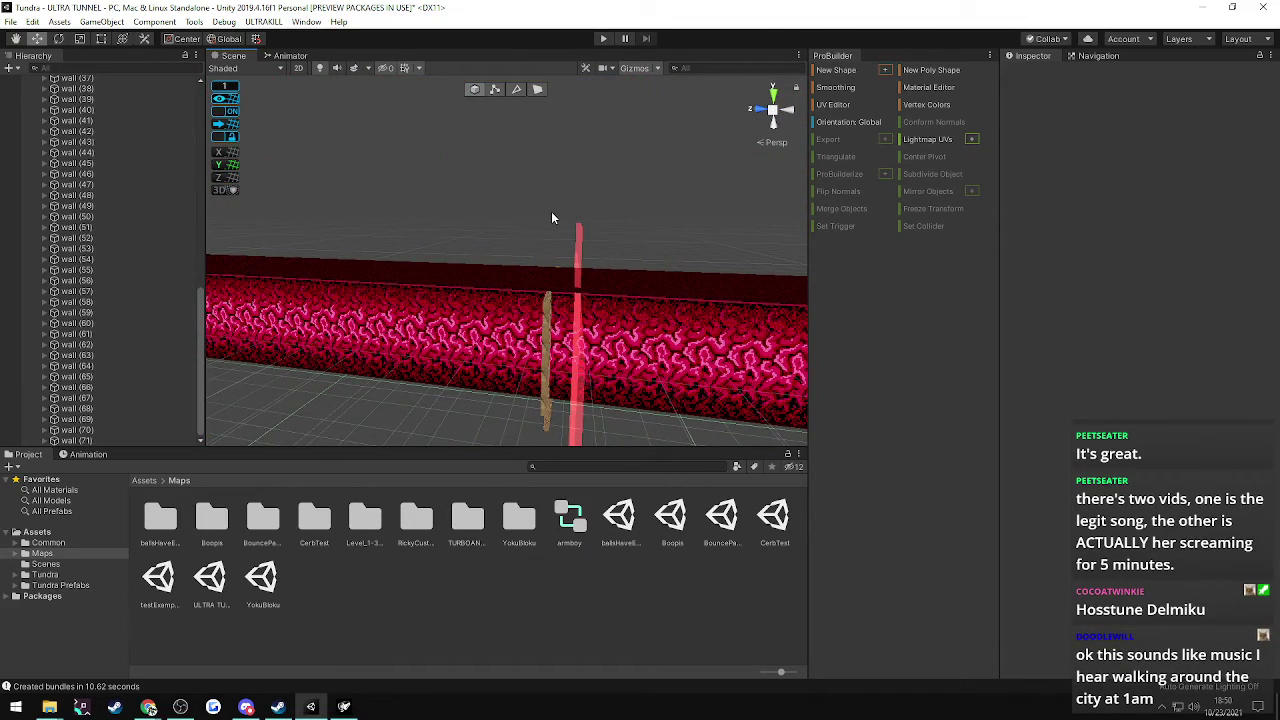
right_click_drag(421, 271, 395, 292)
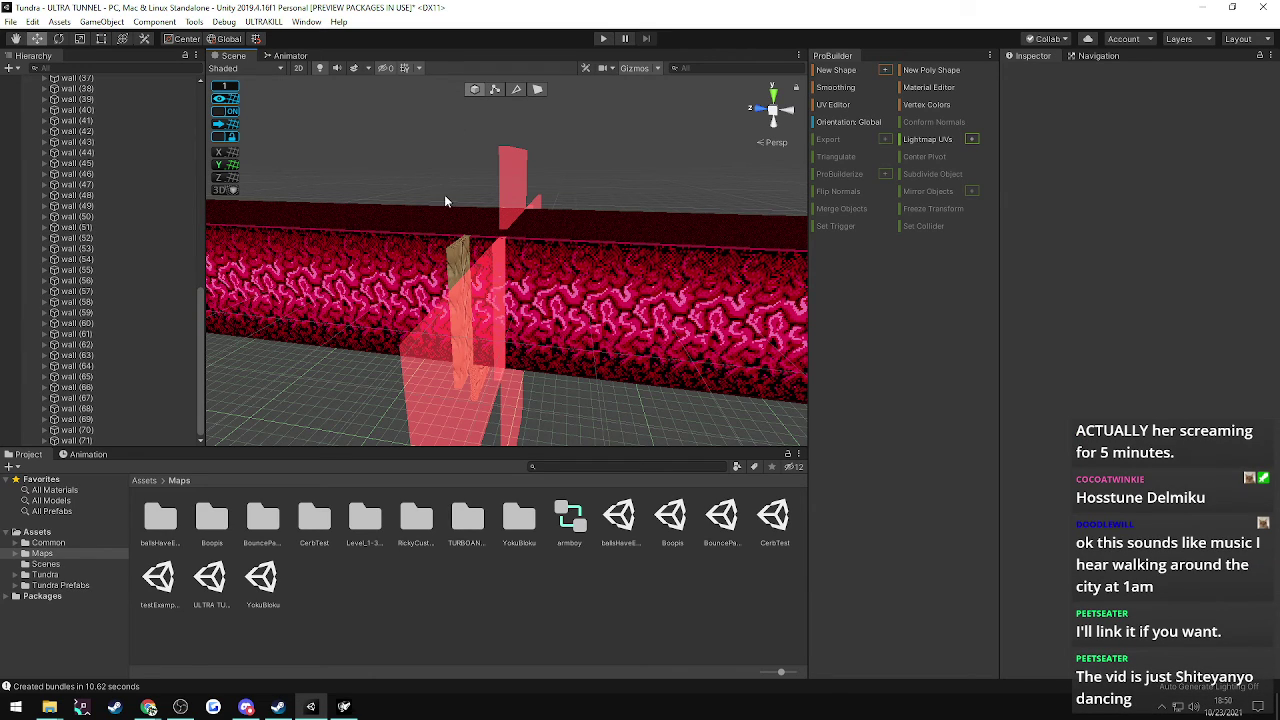
right_click_drag(446, 200, 331, 231)
right_click_drag(449, 243, 360, 273)
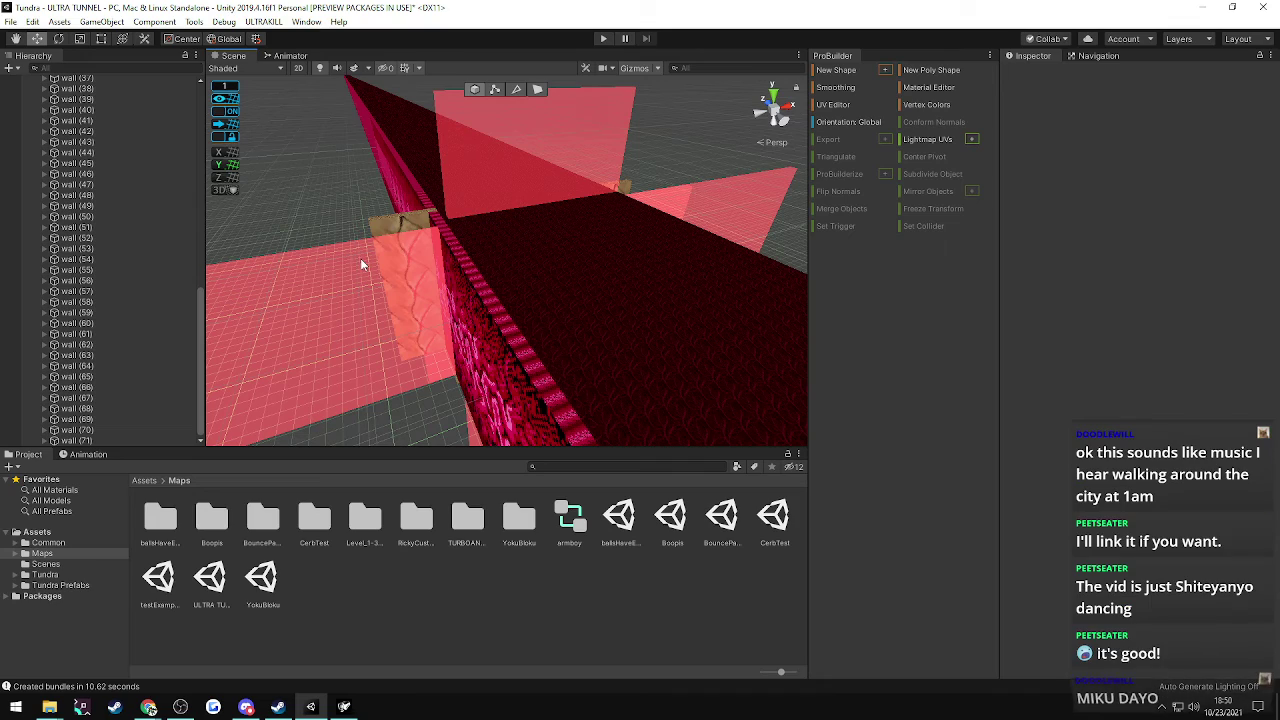
left_click(75, 440)
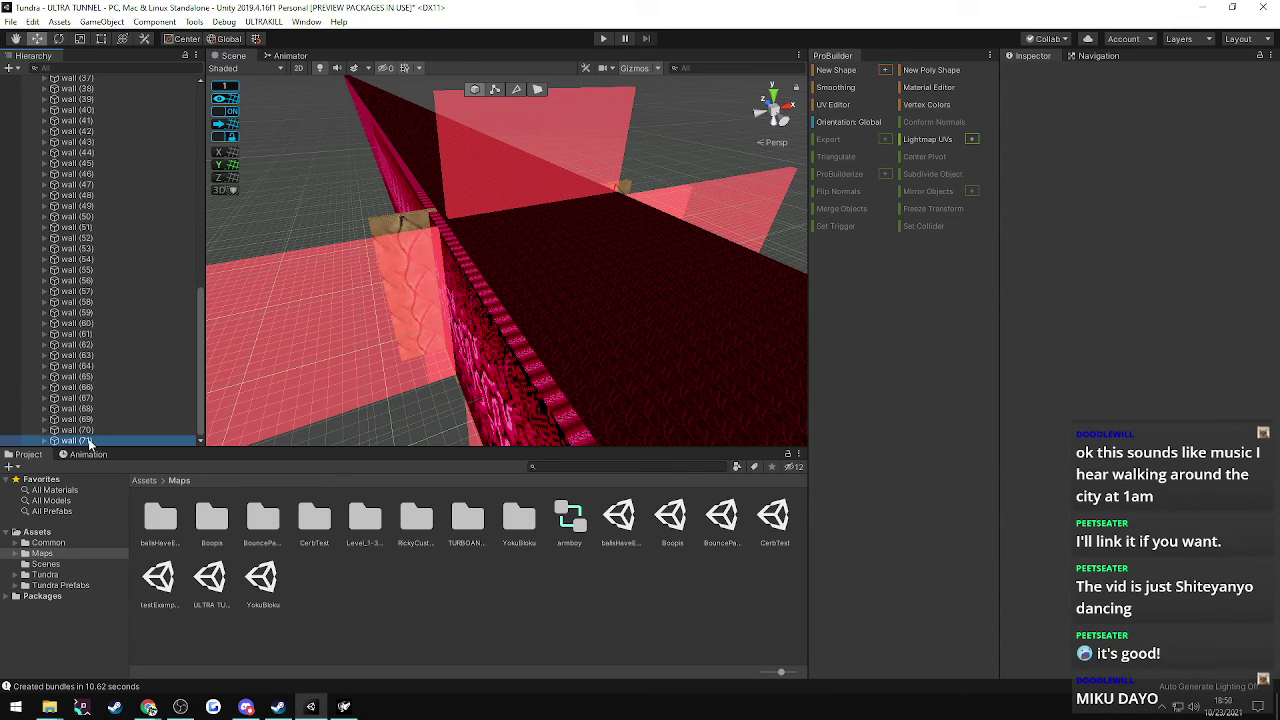
left_click(75, 419, "shift")
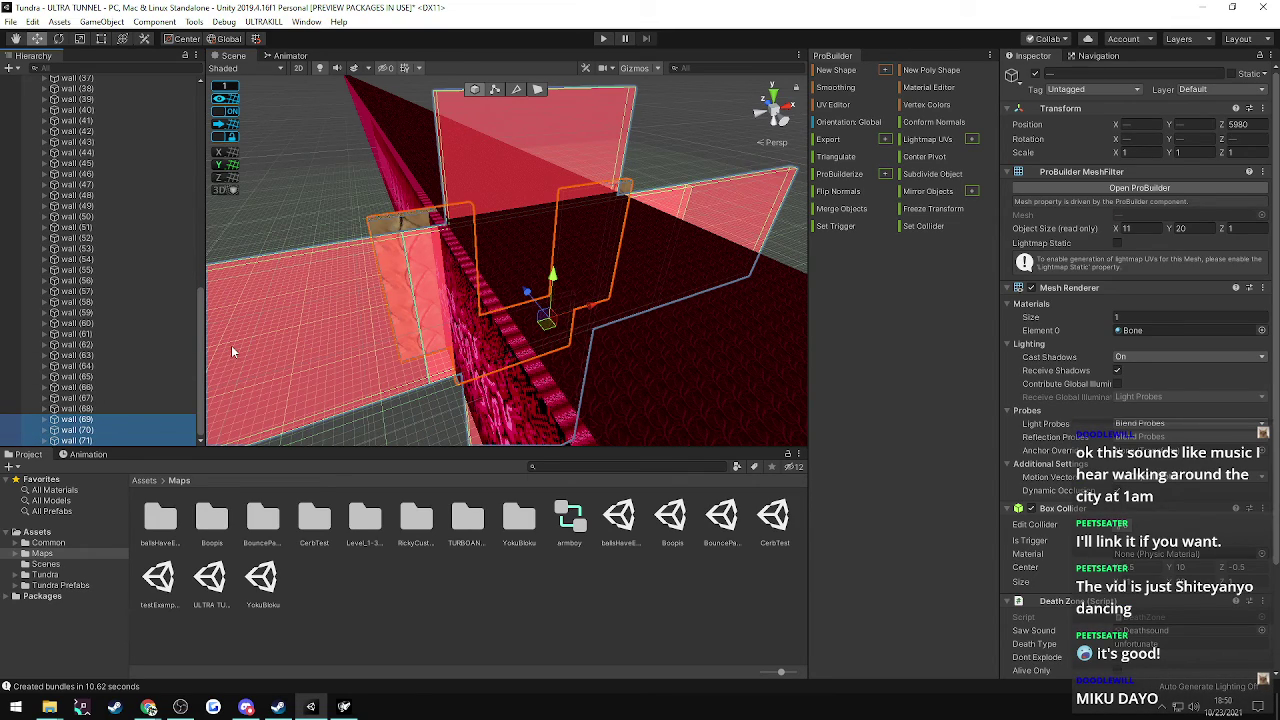
left_click(350, 174)
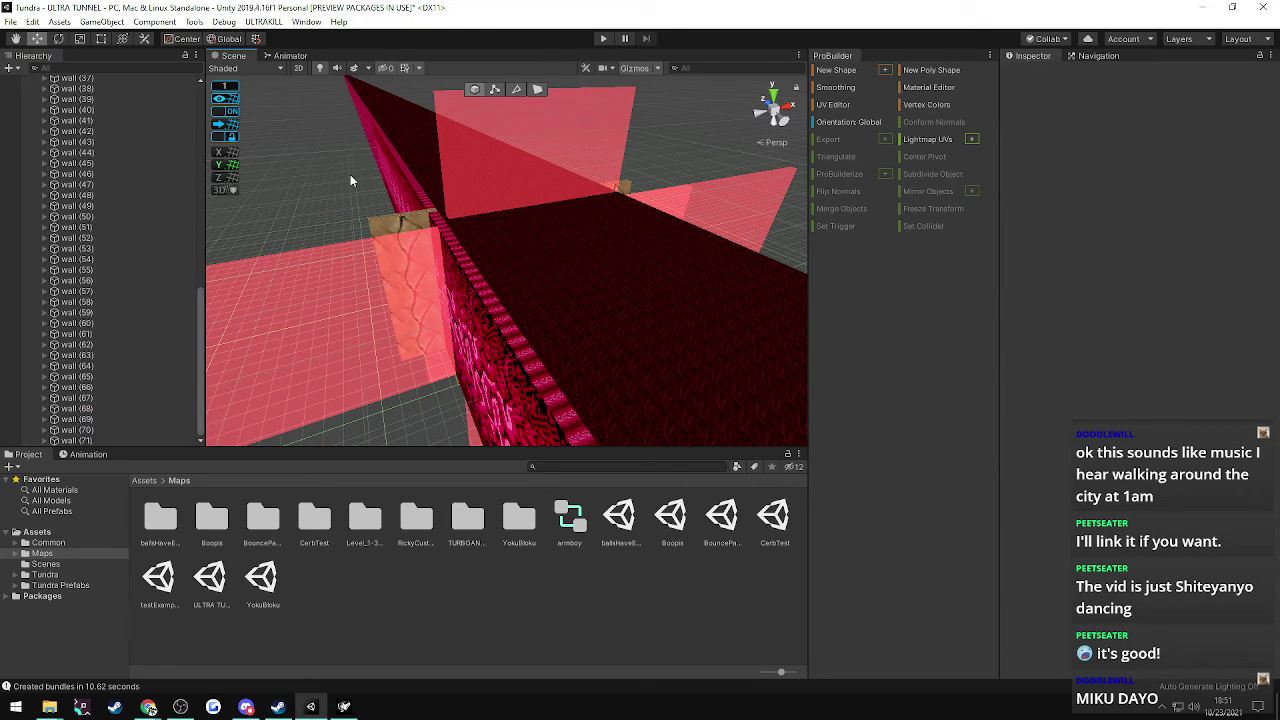
key("s")
right_click_drag(350, 174, 443, 169)
key("a")
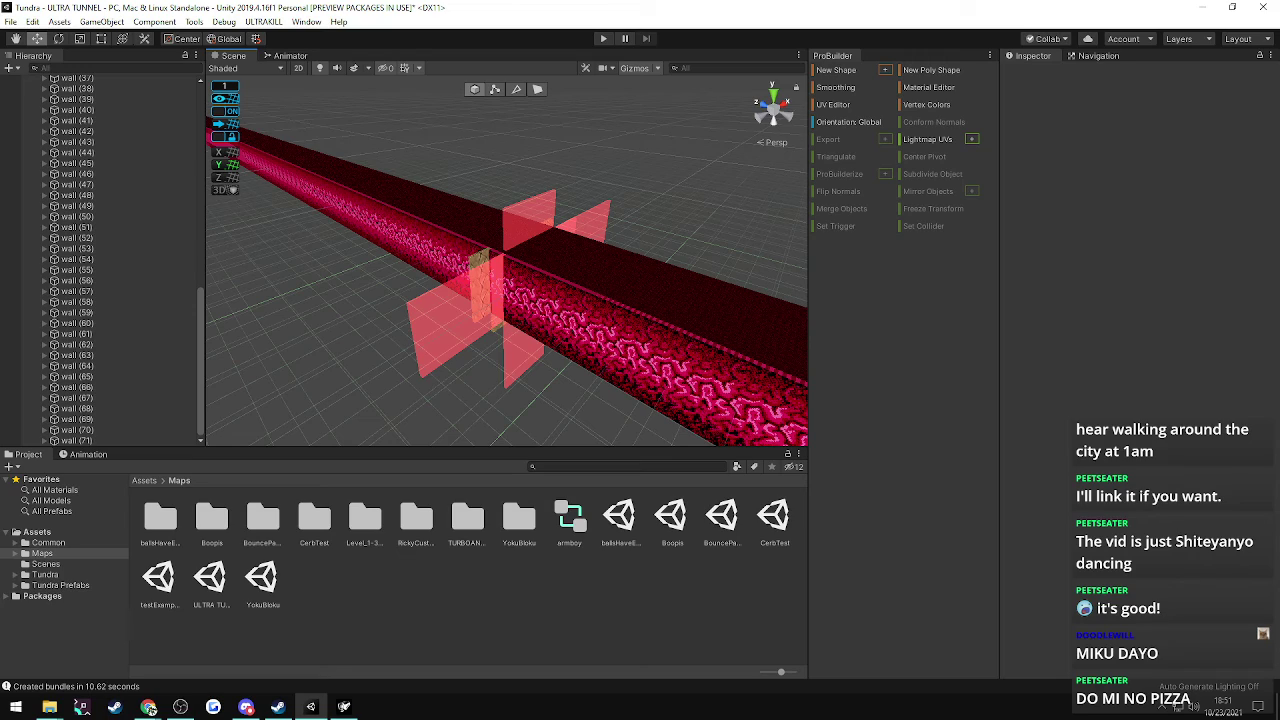
left_click(149, 708)
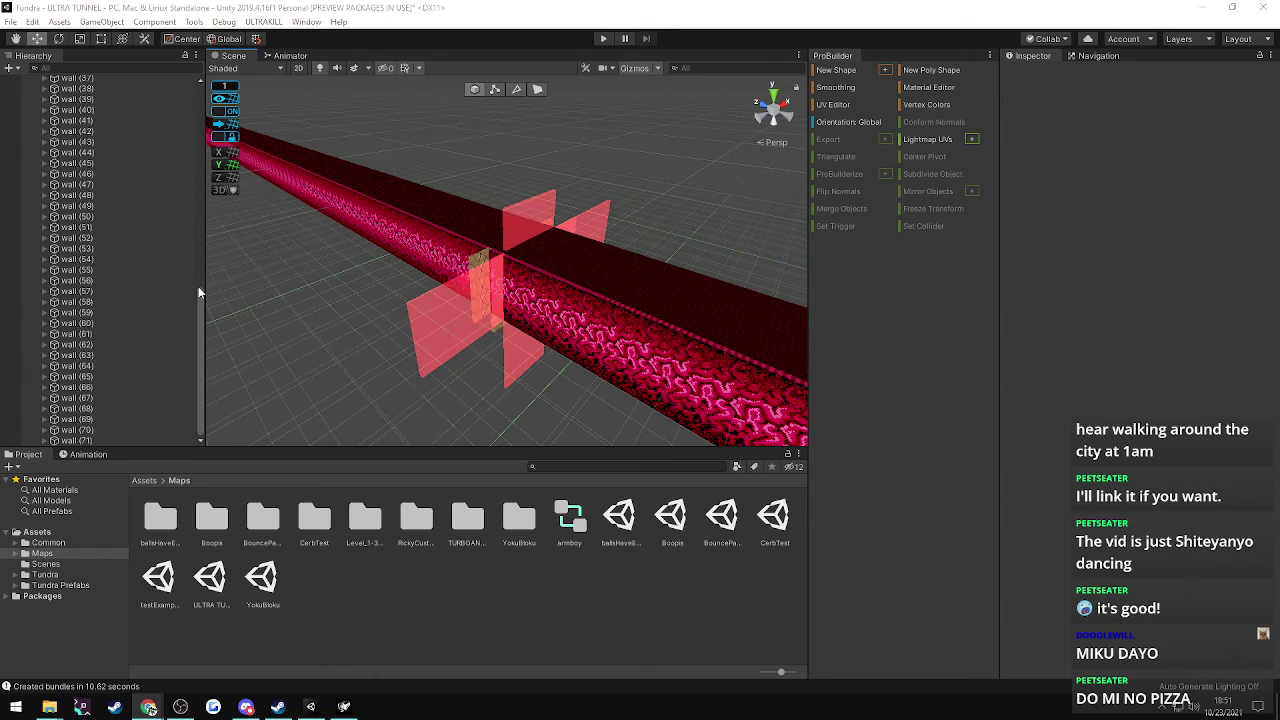
- Set the shared Z position of walls (69), (70) and (71) to 6060
left_click(78, 439)
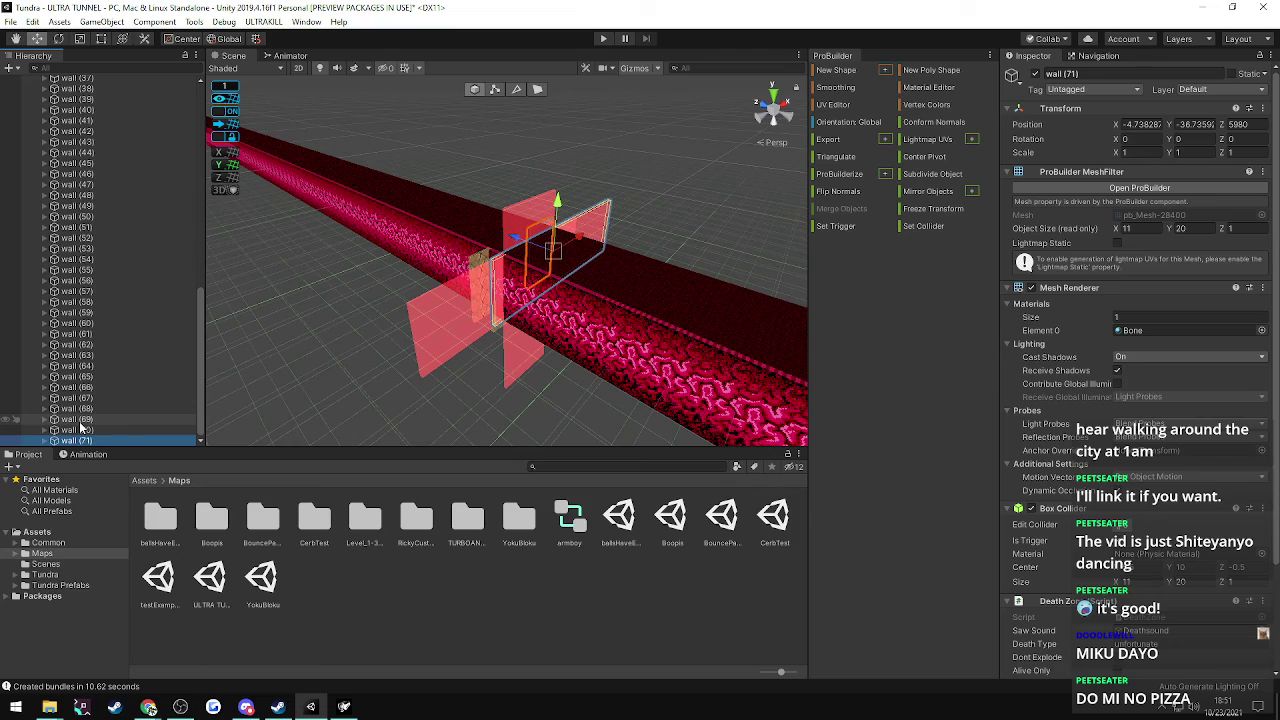
left_click(80, 420, "shift")
left_click(1249, 124)
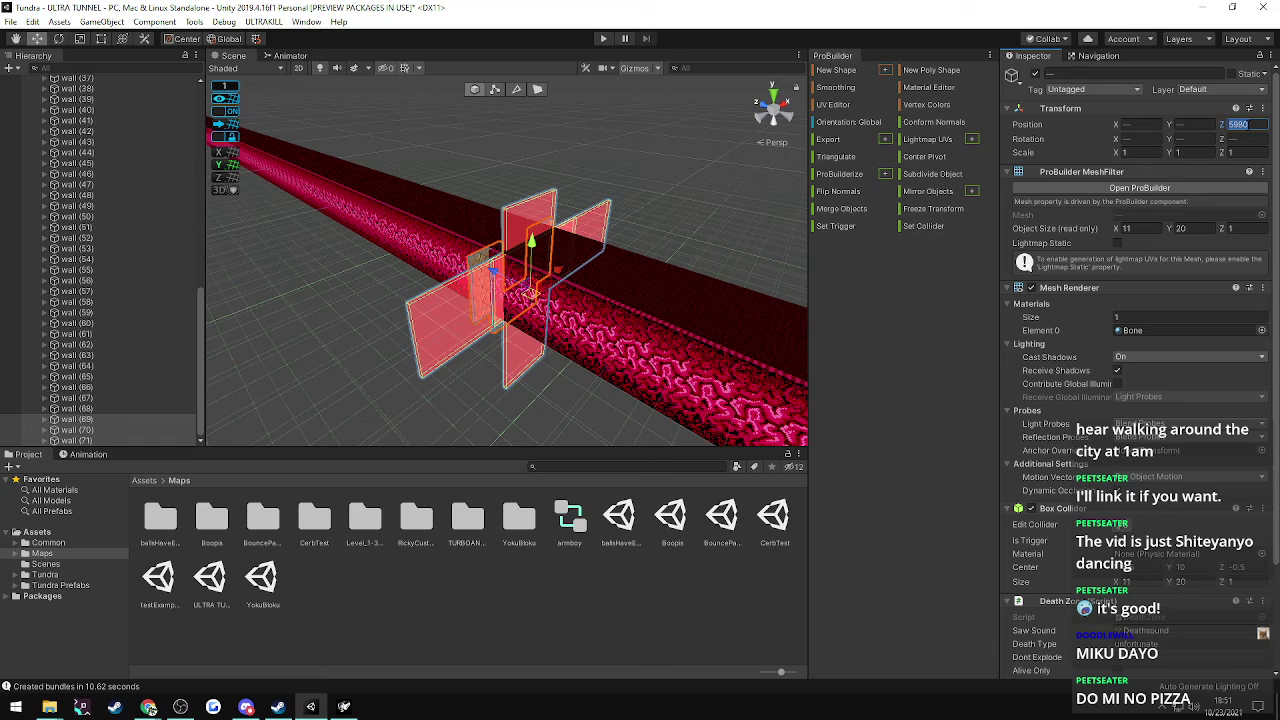
type("6060")
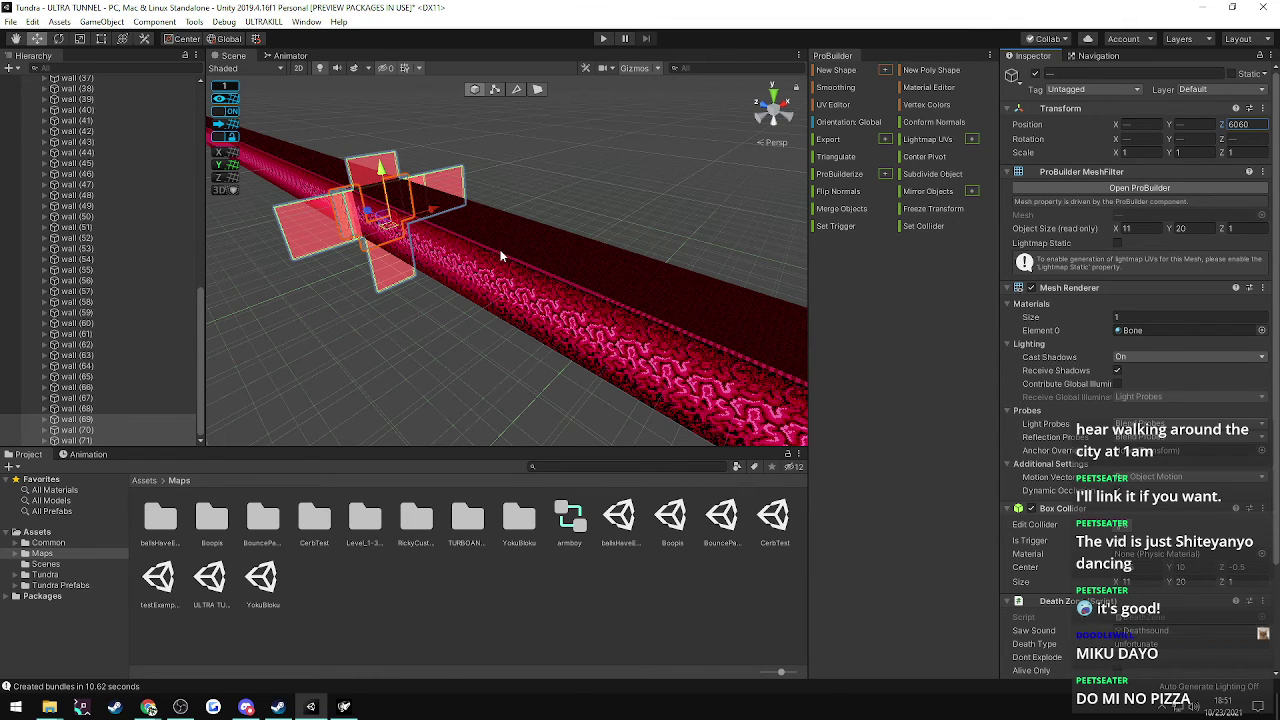
- Duplicate wall (69) from the cross-shaped group and set the copy's Z position to 6200
right_click_drag(553, 239, 552, 232)
left_click_drag(552, 232, 640, 270, "alt")
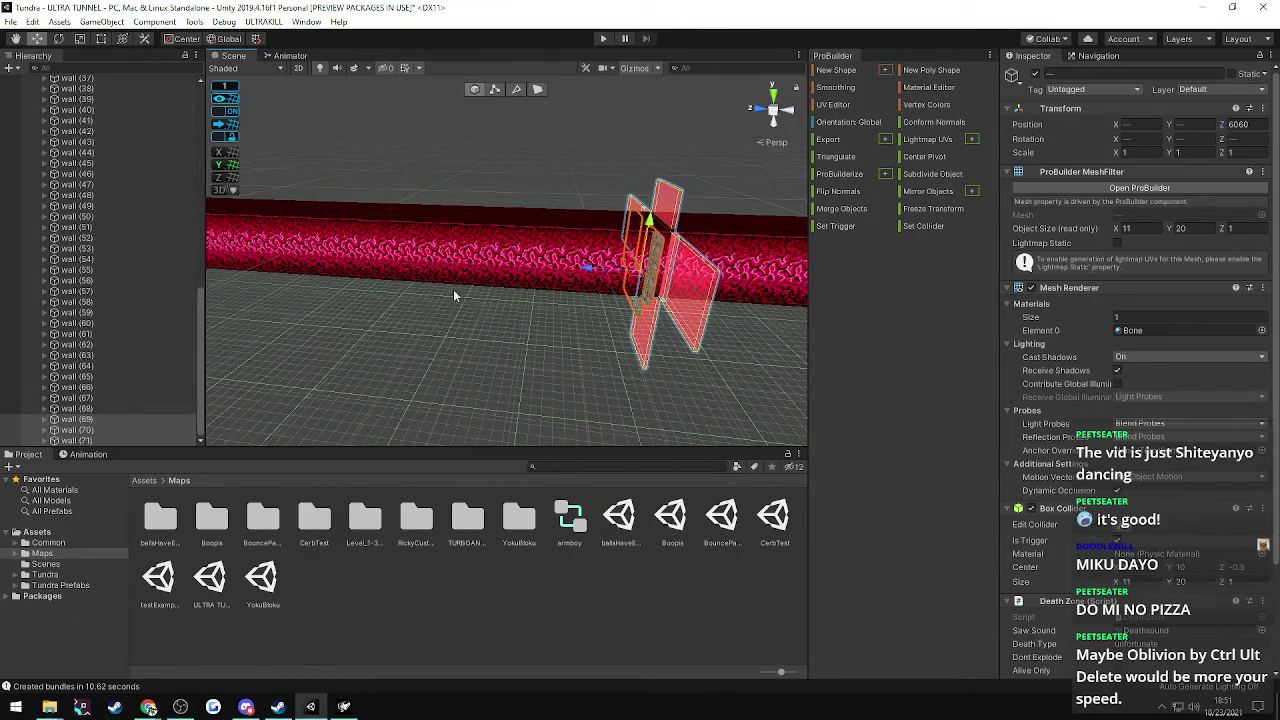
left_click(87, 420)
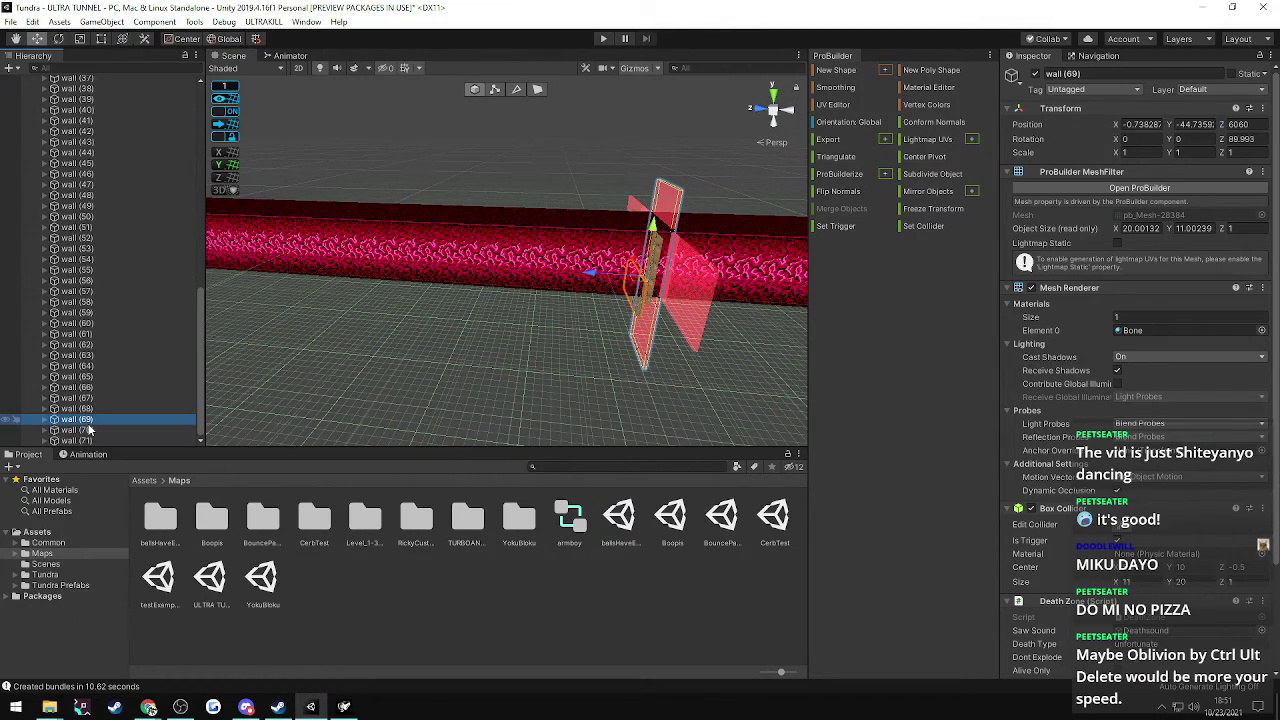
key("ctrl+d")
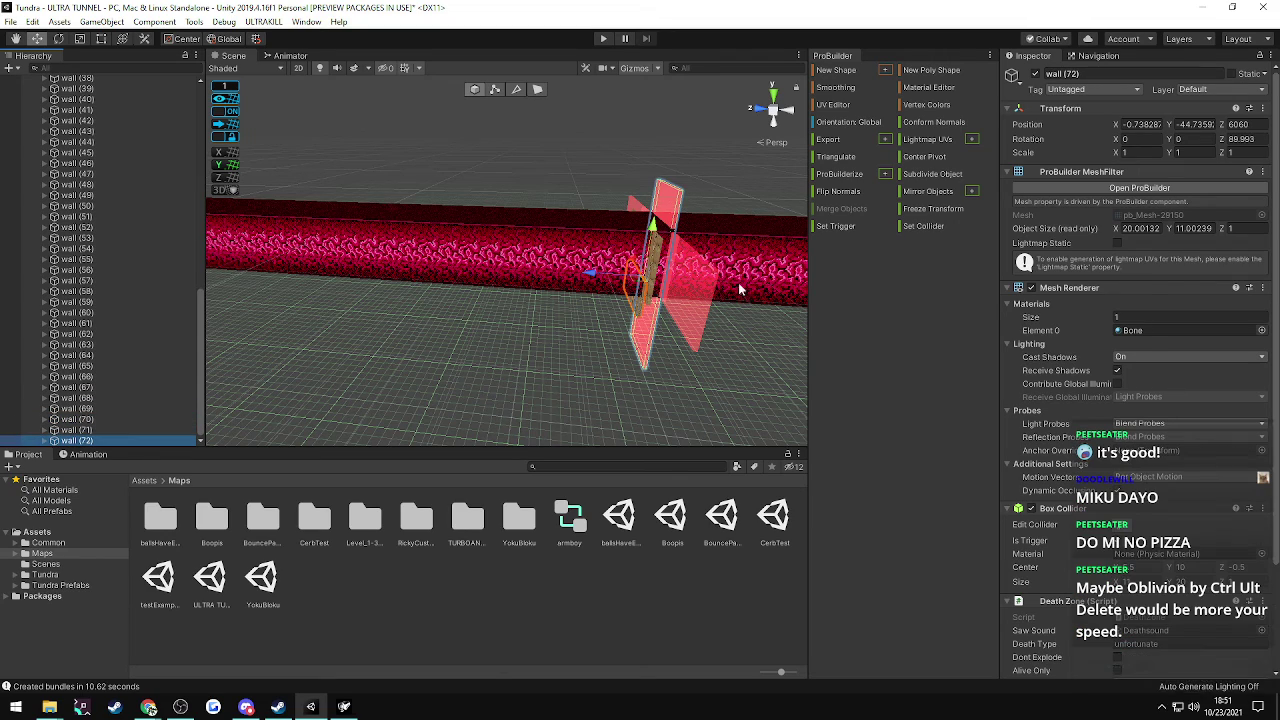
left_click(1238, 124)
type("6203")
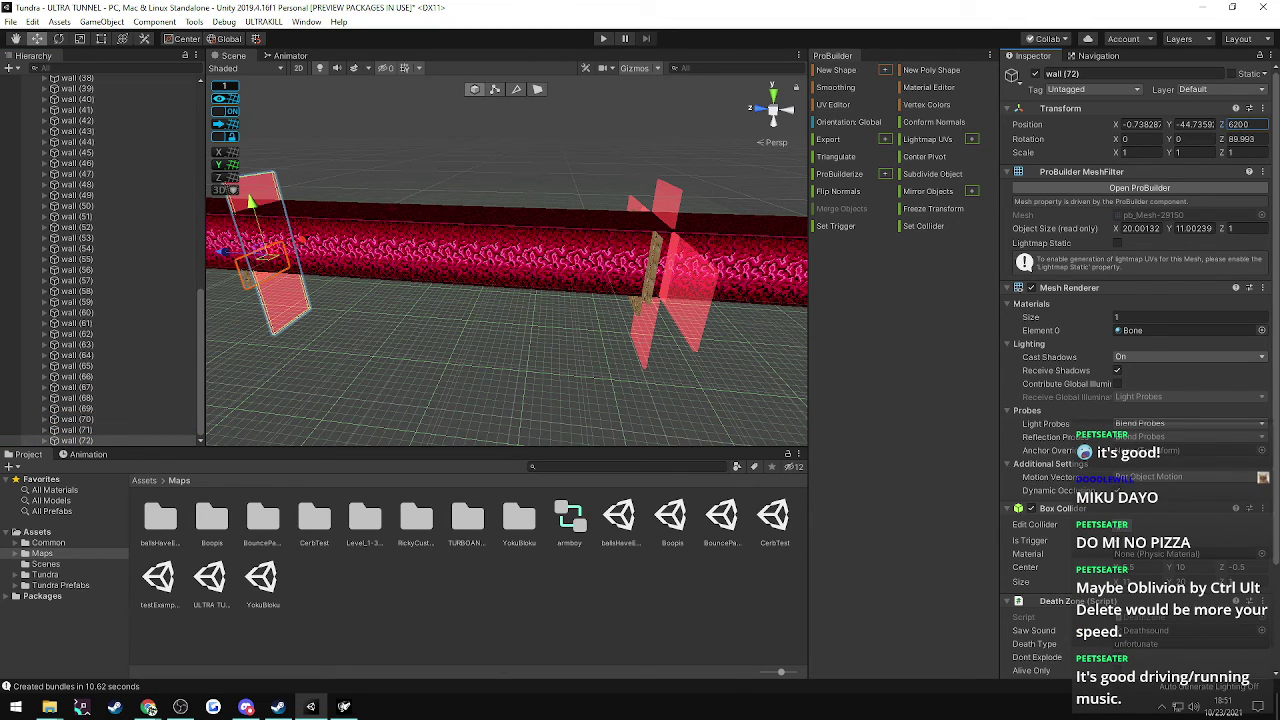
- Find wall (67) back along the tunnel and duplicate it
left_click(180, 707)
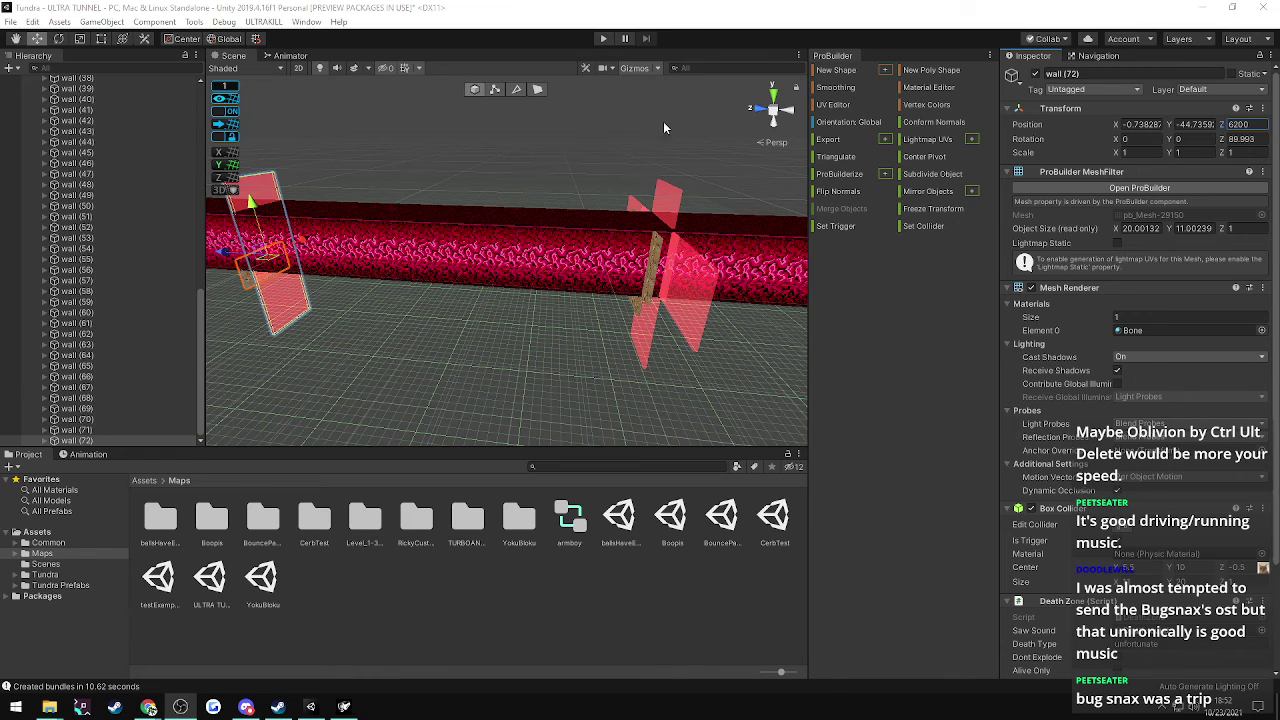
right_click_drag(586, 184, 553, 142)
mouse_move(519, 286)
right_mouse_down()
mouse_move(515, 253)
mouse_move(514, 272)
right_mouse_up()
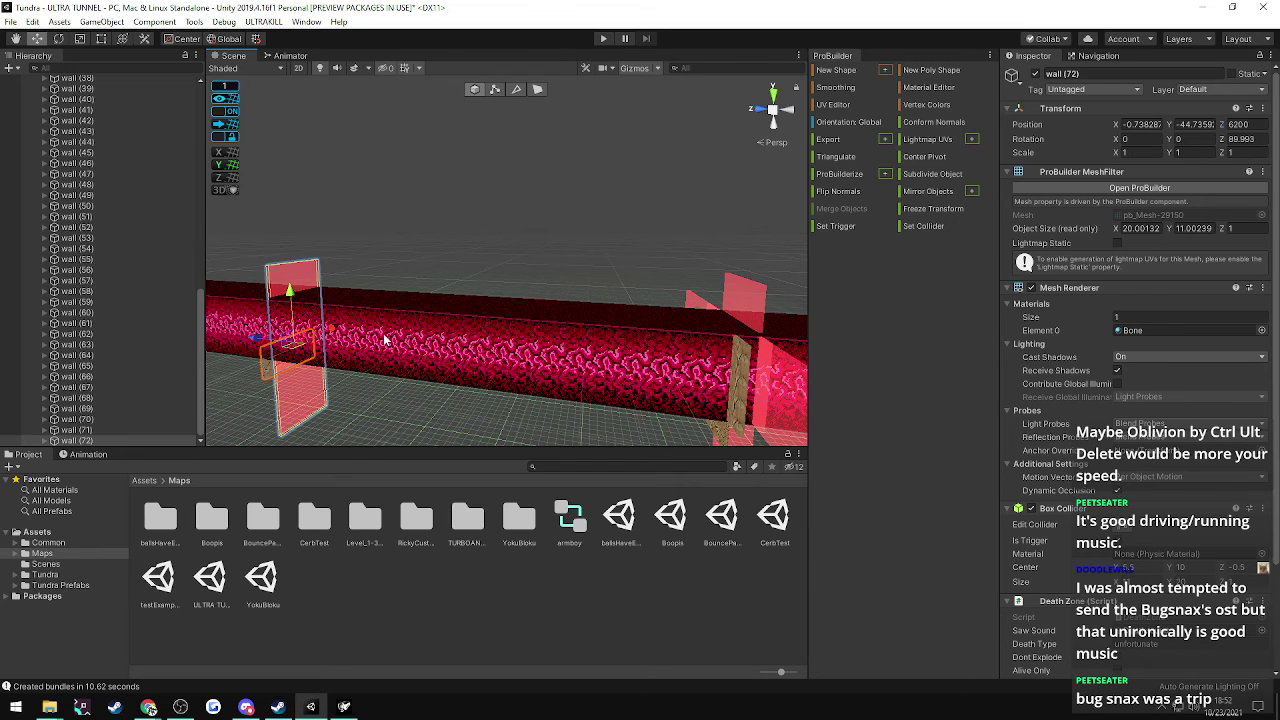
right_click_drag(386, 340, 592, 338)
left_click(76, 431)
right_click_drag(322, 382, 567, 340)
left_click(587, 322)
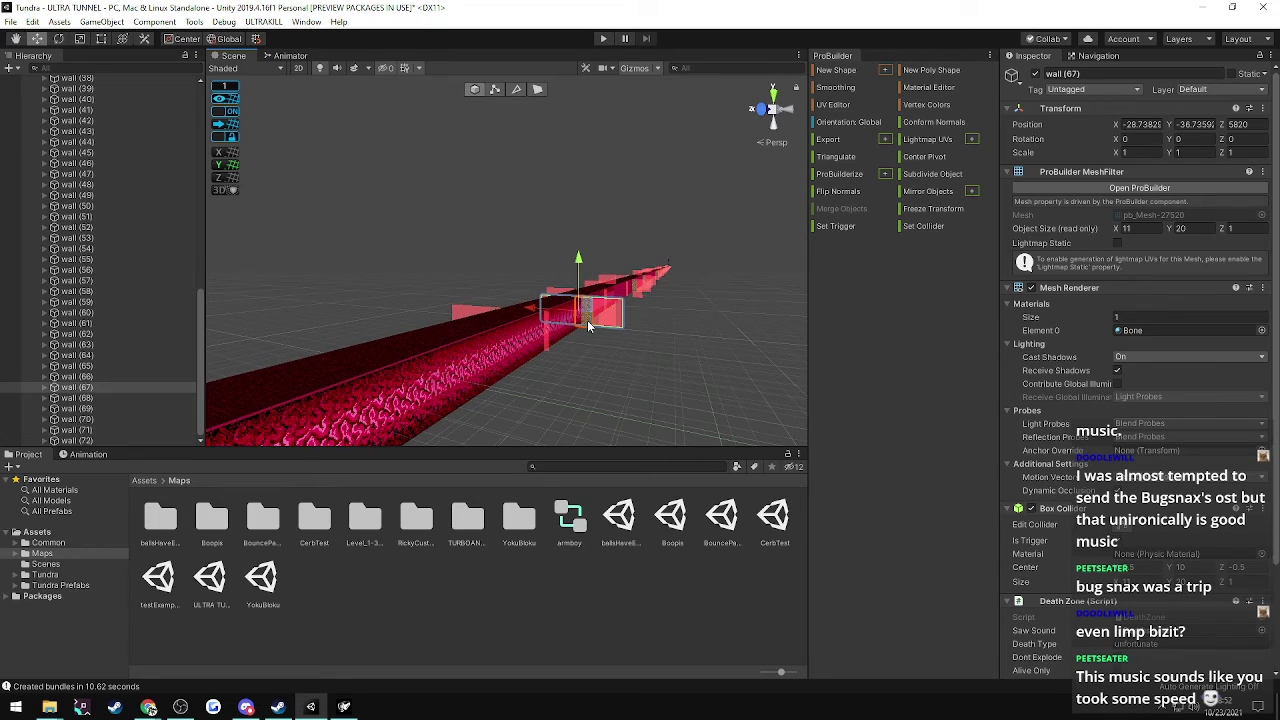
left_click(76, 389)
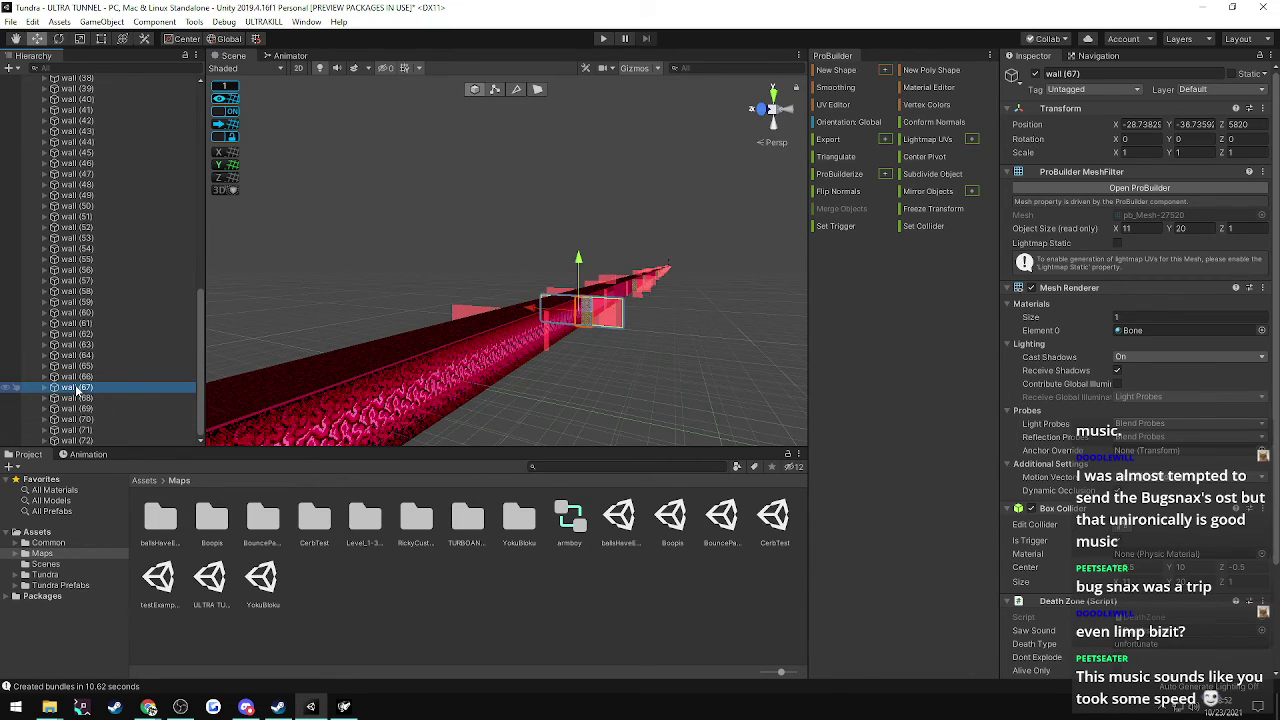
key("ctrl+d")
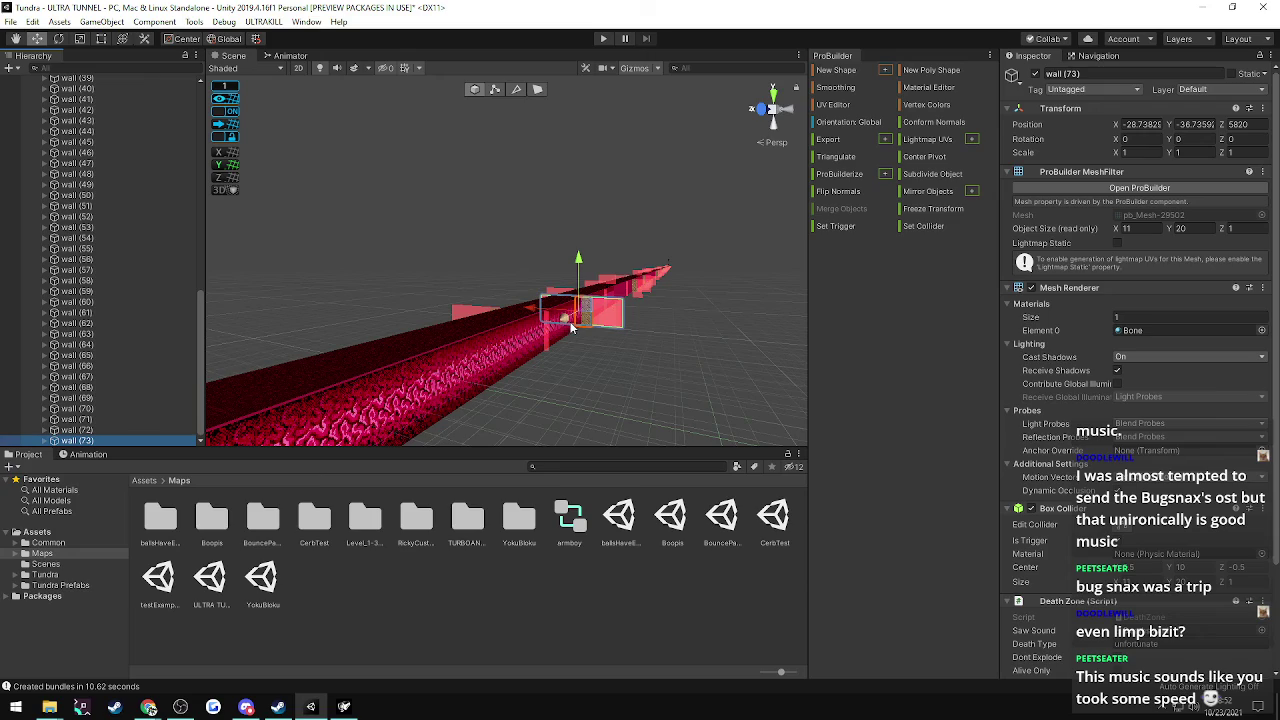
- Move the copy of wall (67) along the tunnel past wall (72), to a Z position of about 6222, and compare both walls' positions
left_click_drag(571, 326, 490, 367)
right_click_drag(490, 367, 406, 360)
left_click_drag(415, 357, 268, 356)
mouse_move(268, 356)
right_mouse_down()
mouse_move(357, 355)
mouse_move(290, 365)
right_mouse_up()
left_click(78, 430)
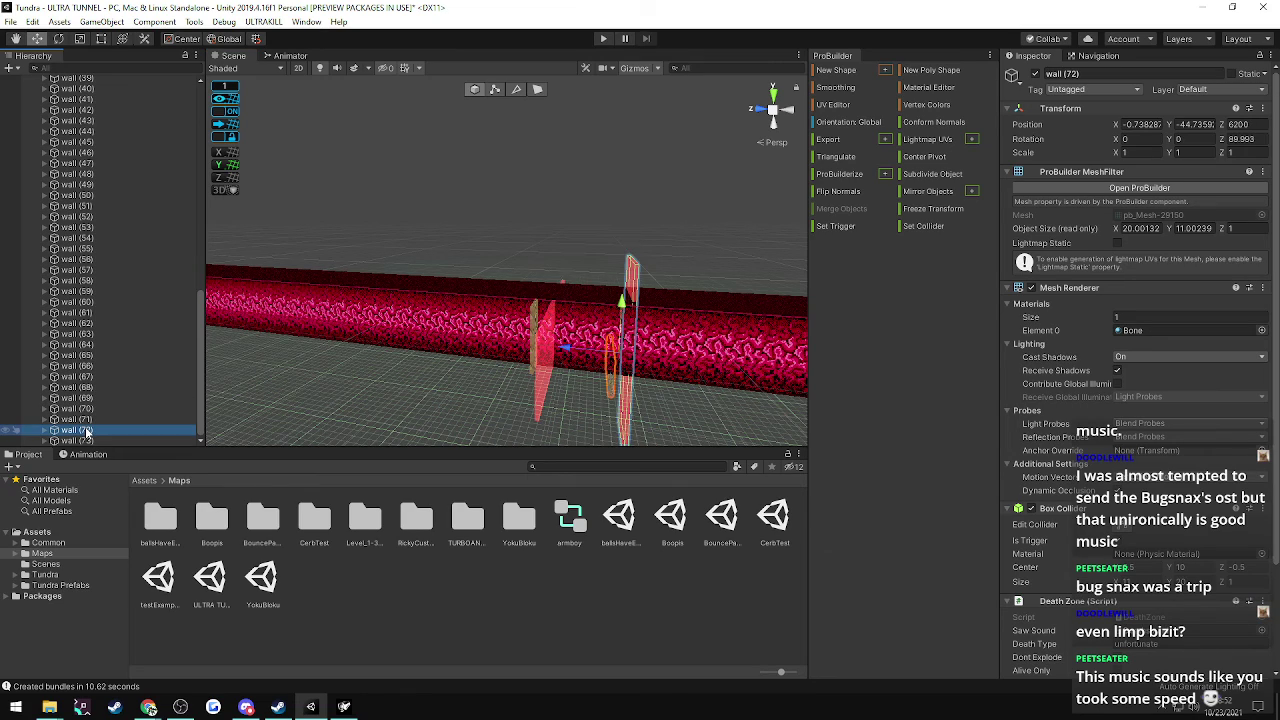
left_click(82, 440)
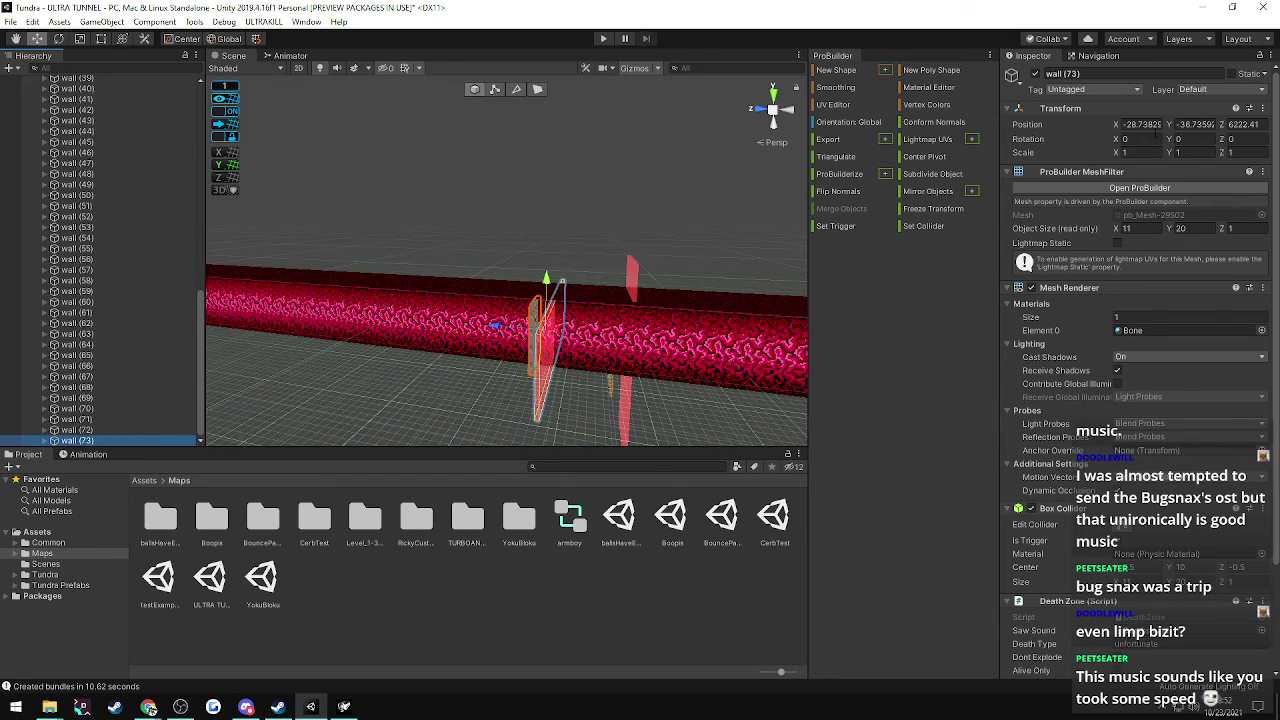
- Try a Z position of 6400 for wall (73)
left_click(1245, 124)
type("6222.41")
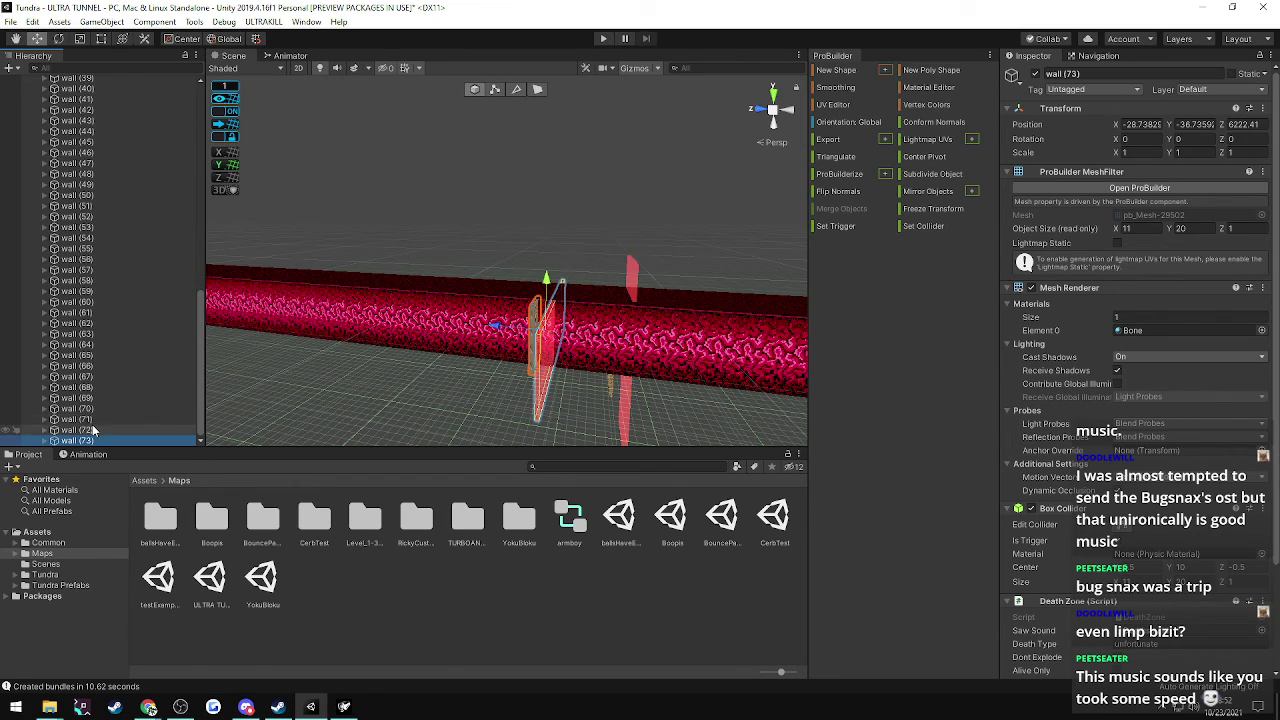
key("Return")
left_click(1249, 124)
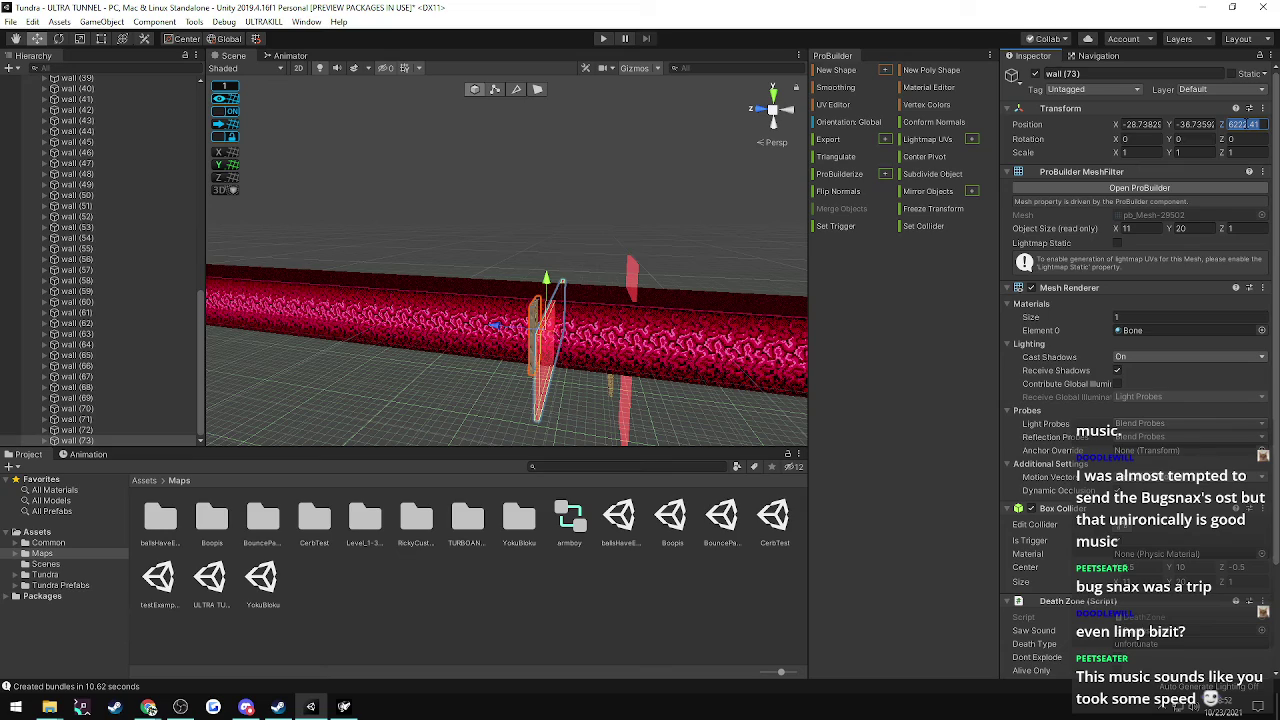
type("6400")
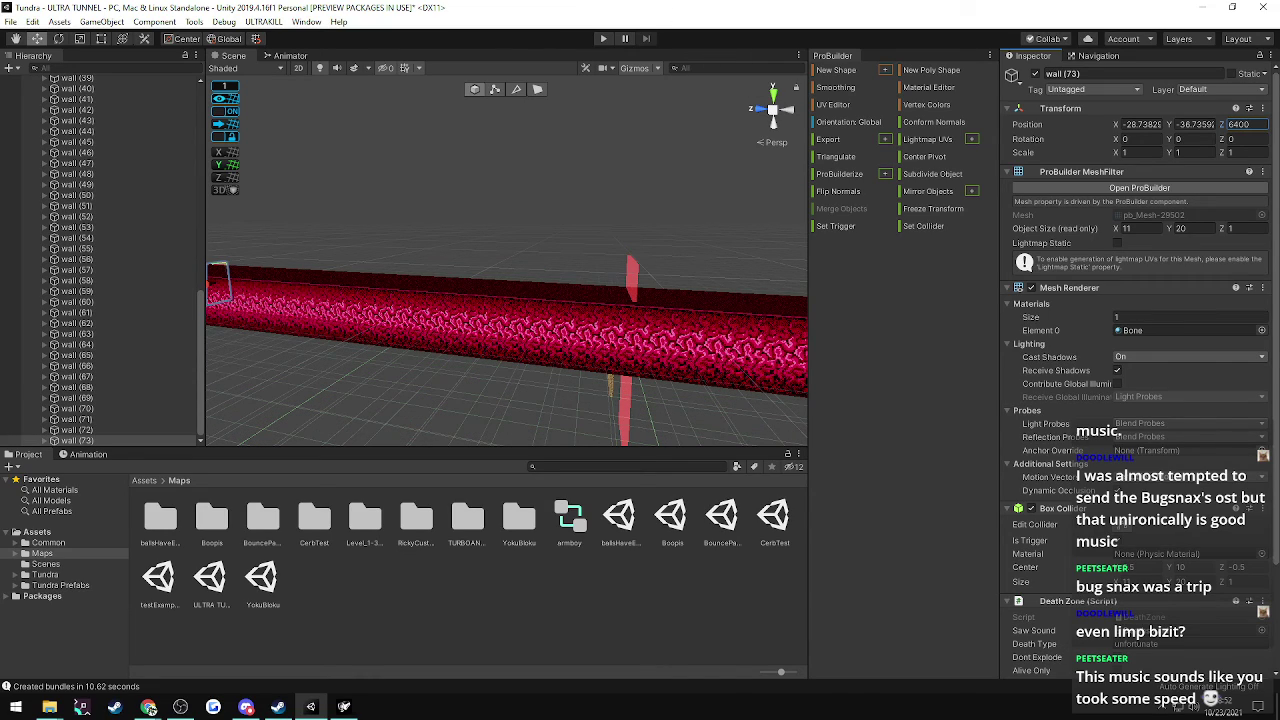
key("alt+Tab")
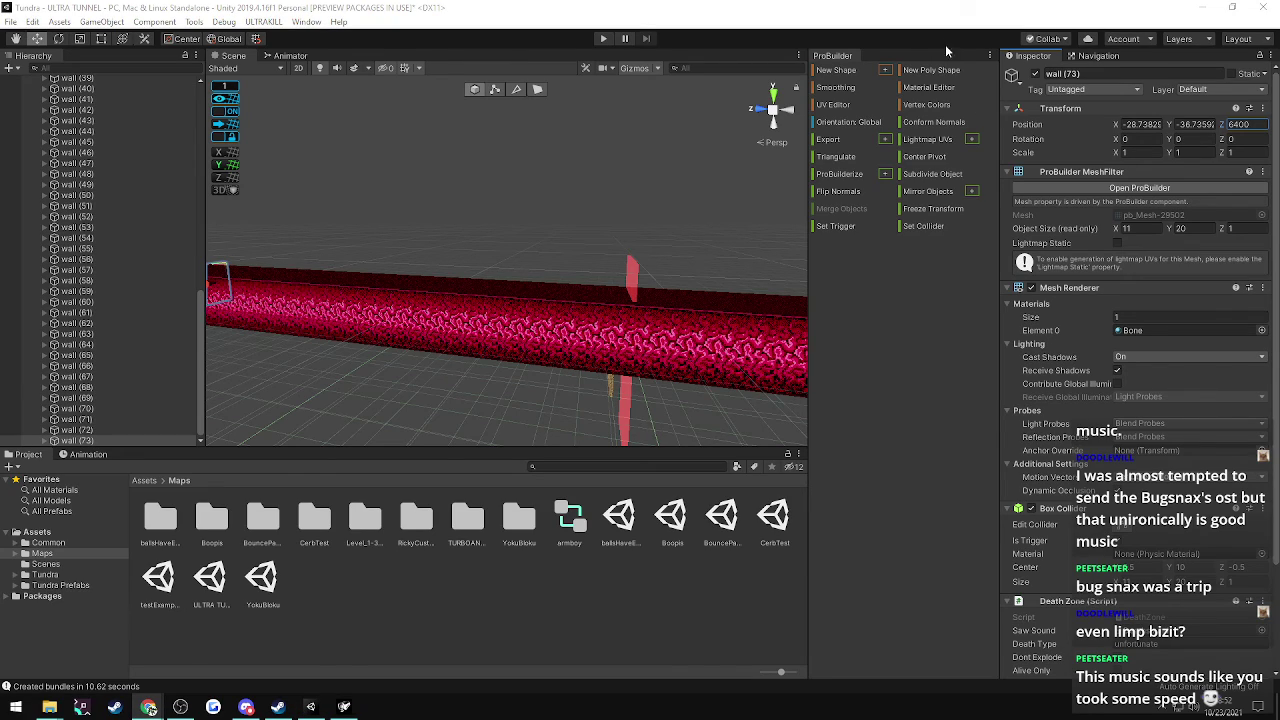
- Set the Z position of wall (73) to 6280 and deselect it
left_click(310, 707)
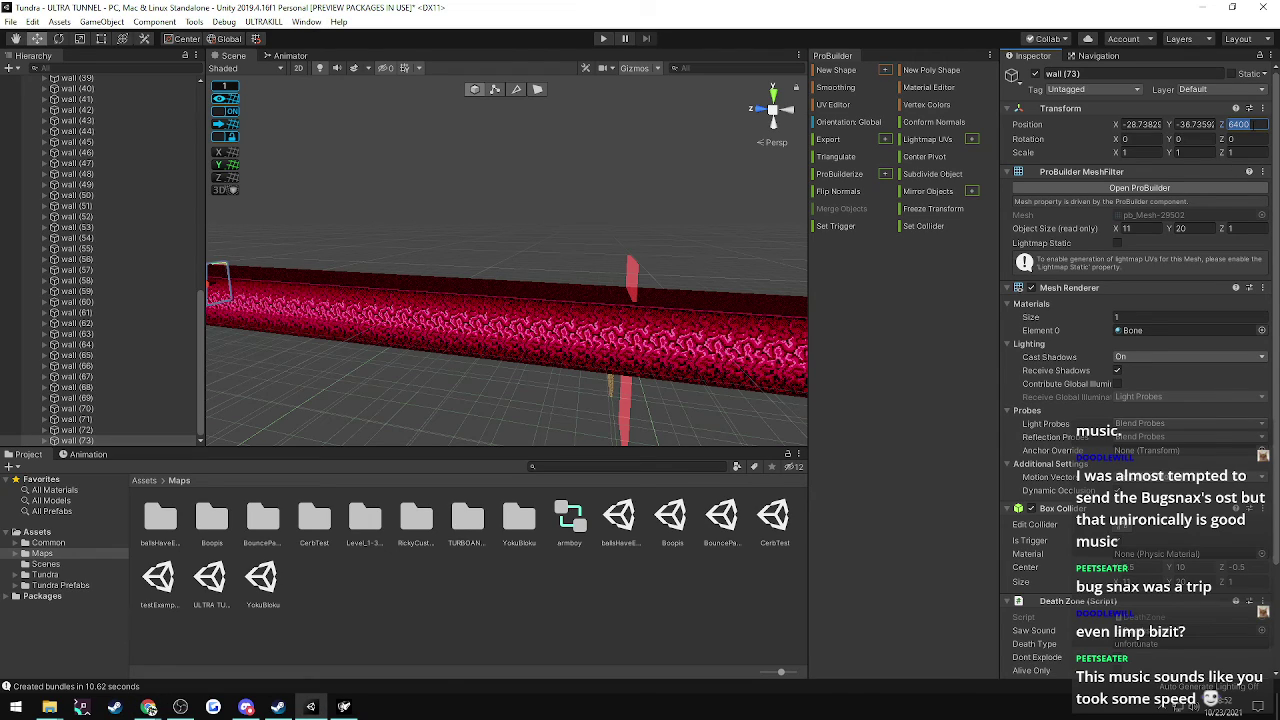
type("62080")
key("BackSpace")
key("BackSpace")
key("BackSpace")
type("80")
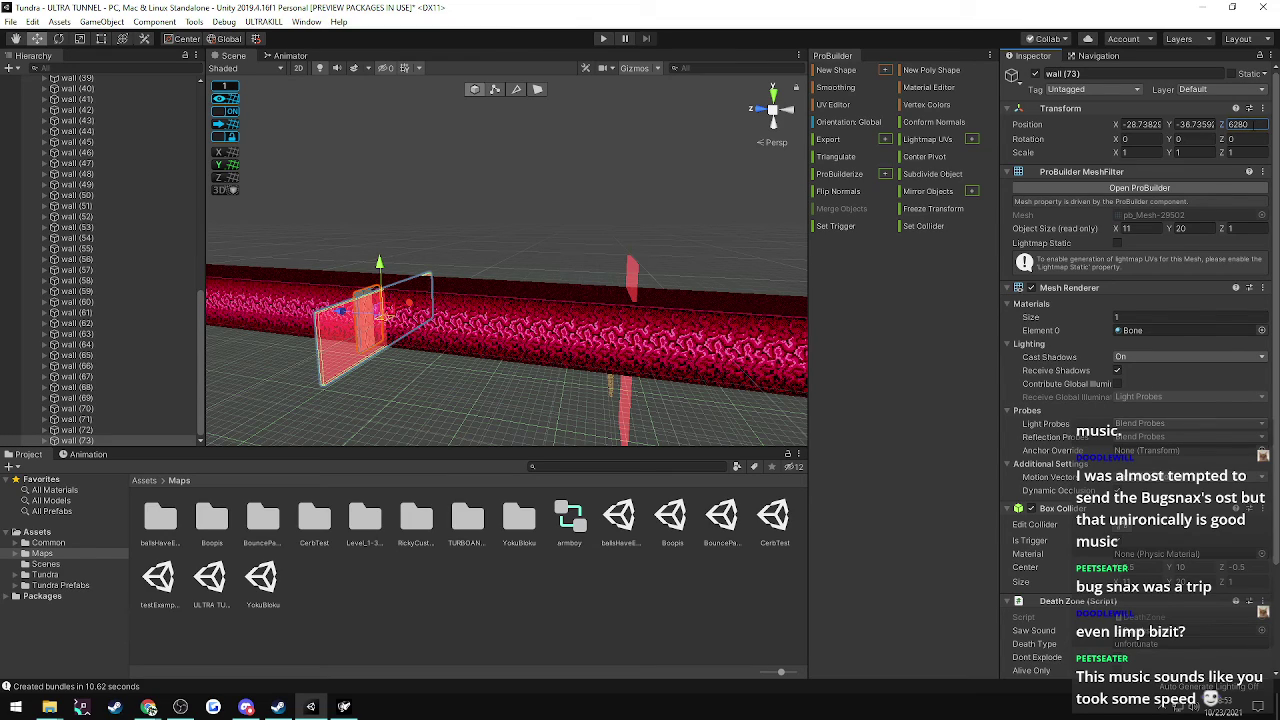
left_click(483, 224)
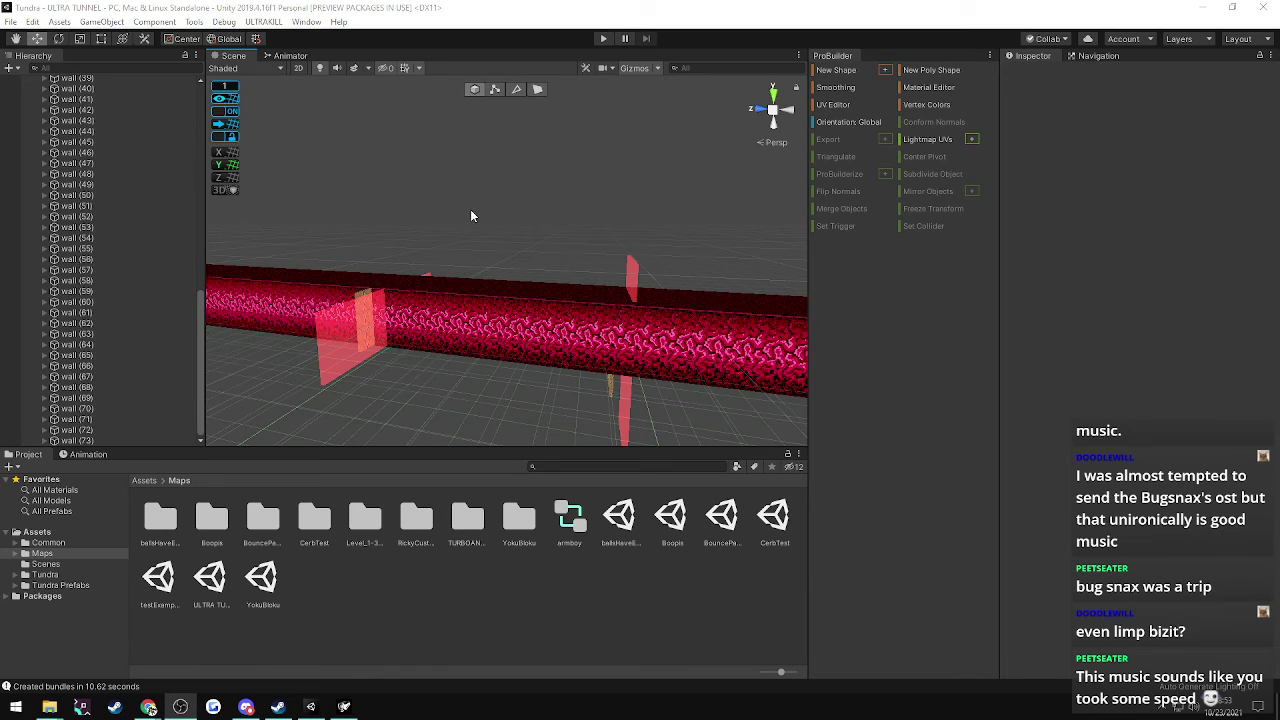
right_click_drag(470, 209, 409, 266)
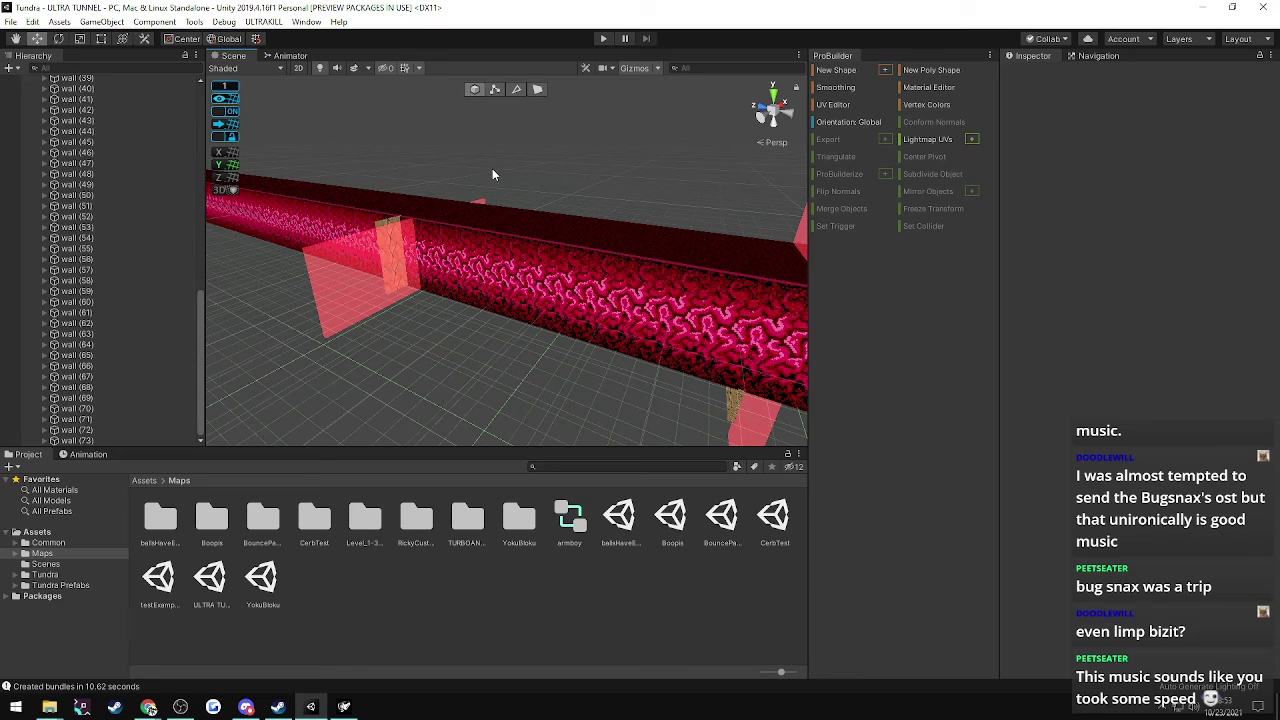
right_click_drag(492, 169, 492, 175)
right_click_drag(481, 264, 482, 249)
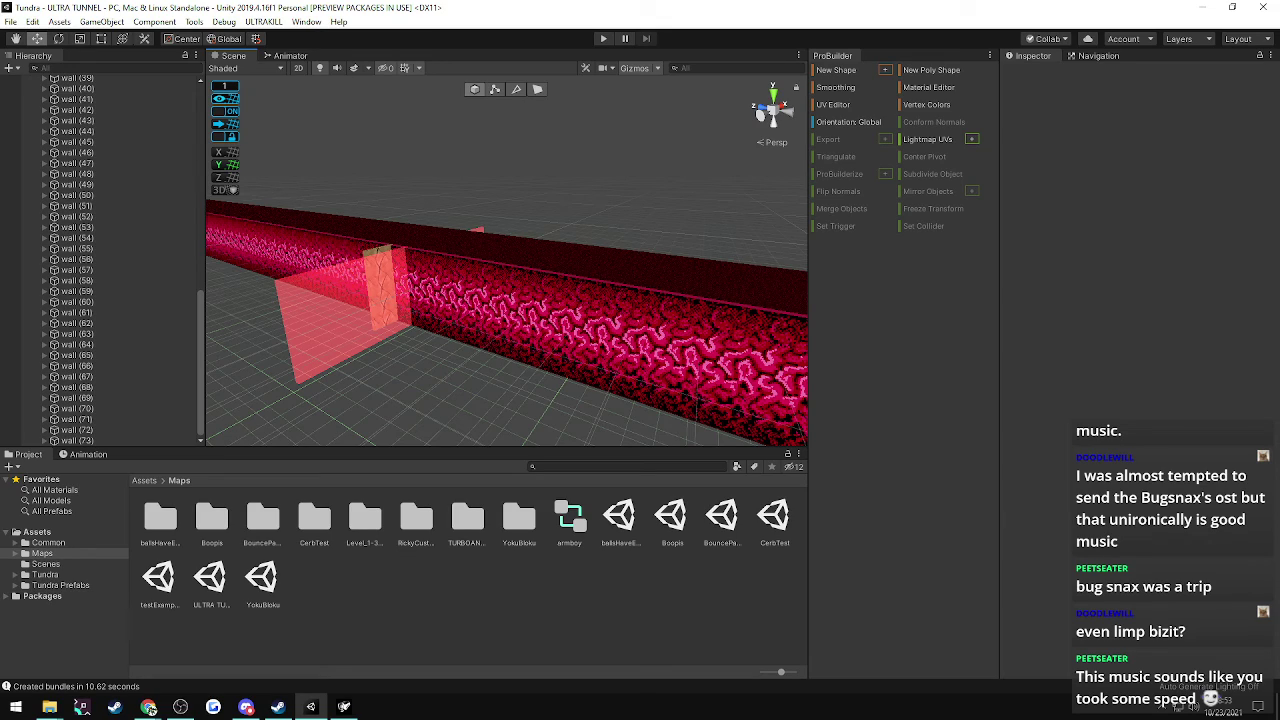
key("alt+Tab")
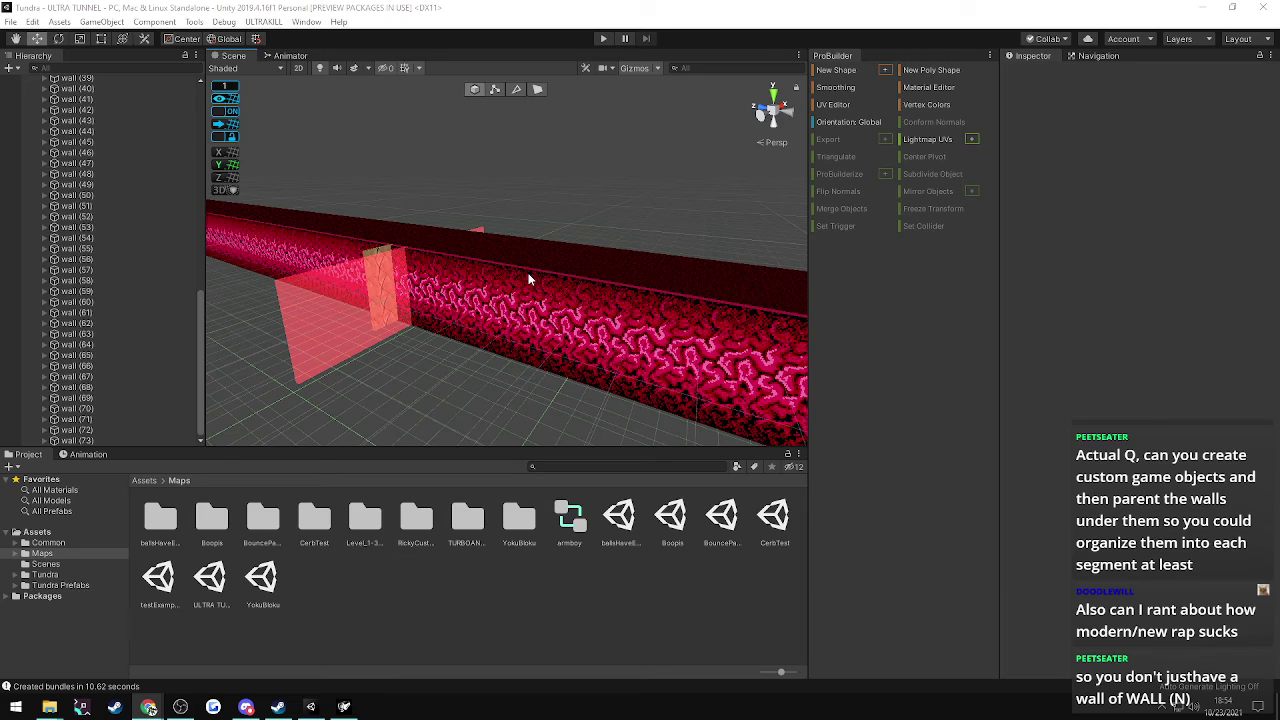
- Locate the first wall and wall (6) (start of real) in the hierarchy and frame each one in the scene
scroll(182, 273, "up", 12)
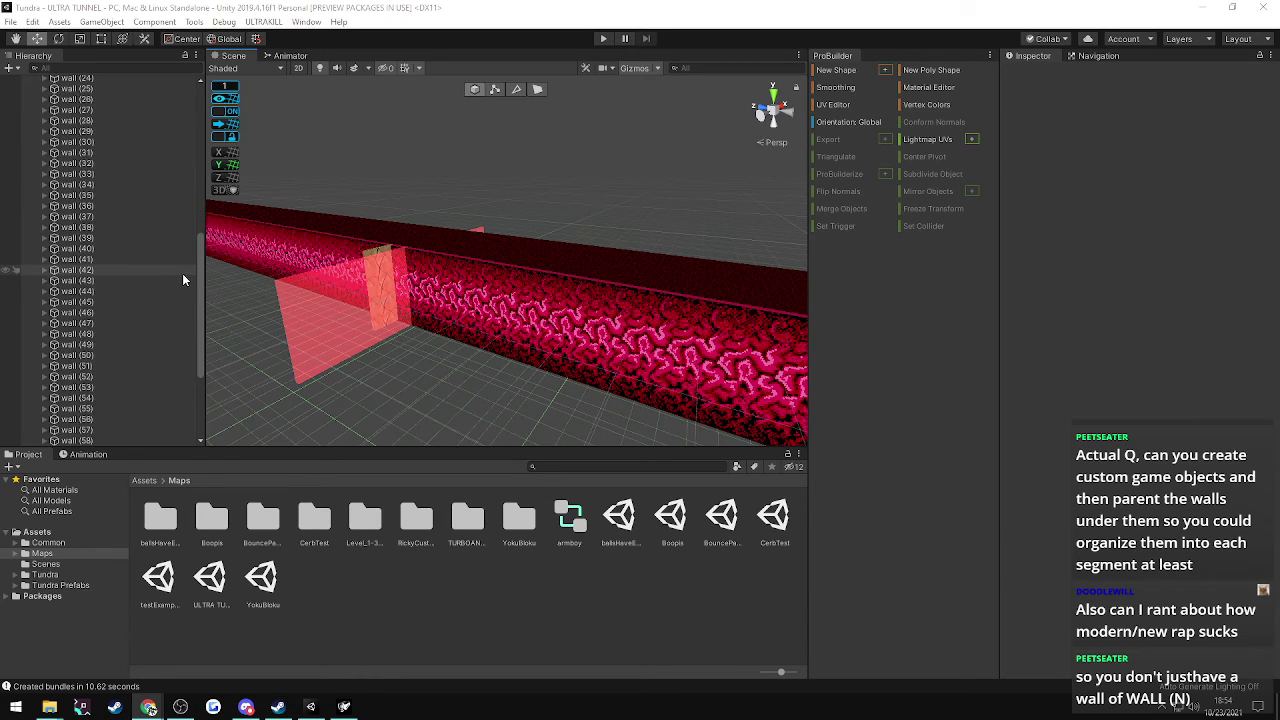
scroll(192, 169, "up", 2)
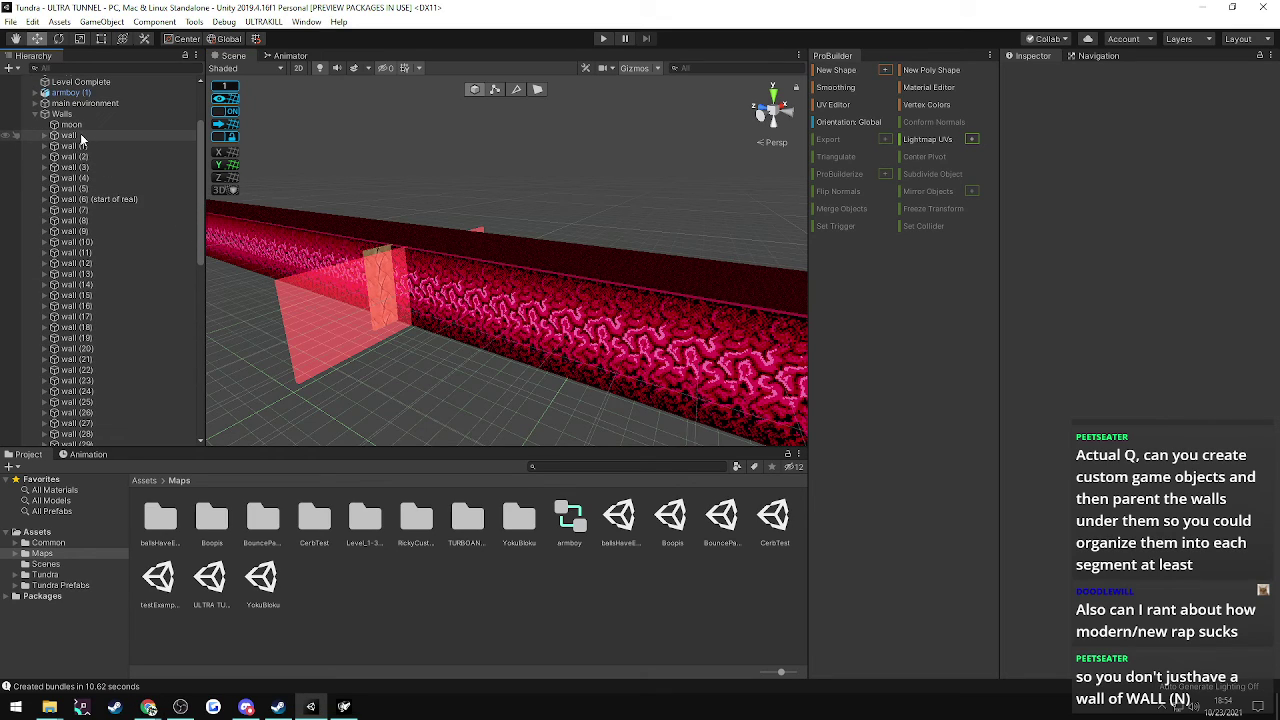
left_click(70, 135)
key("f")
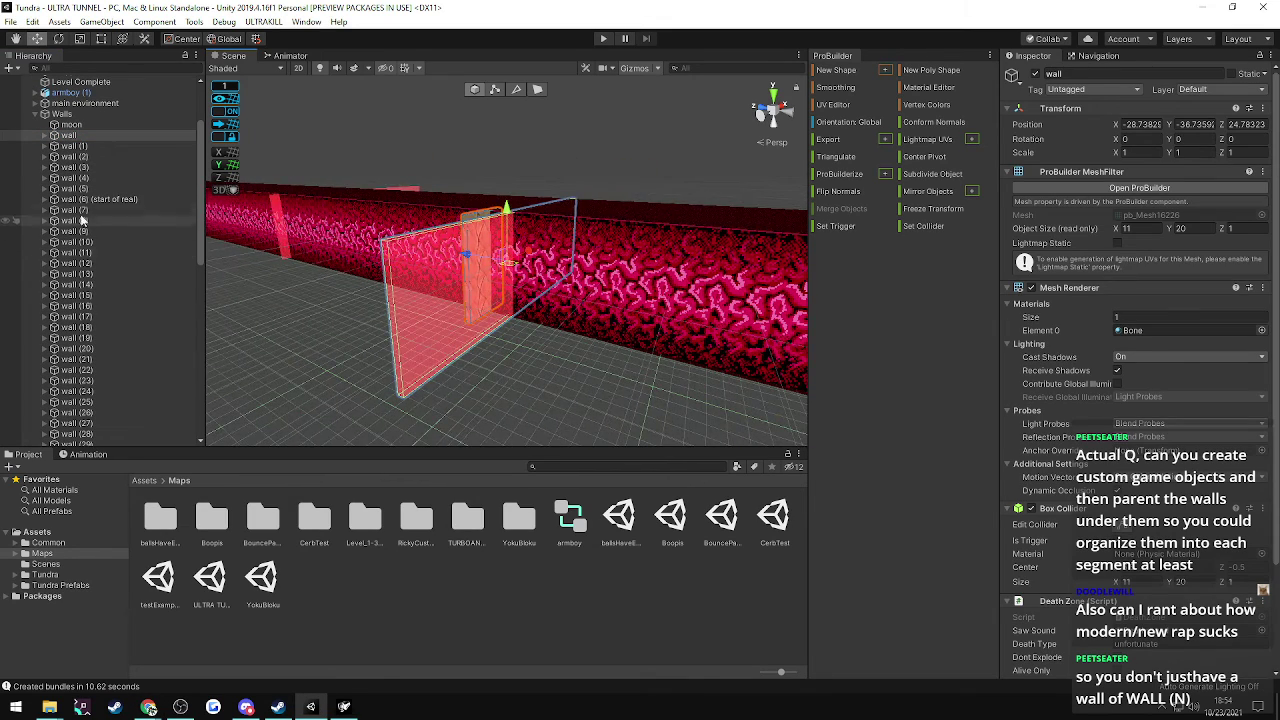
left_click(98, 199)
key("f")
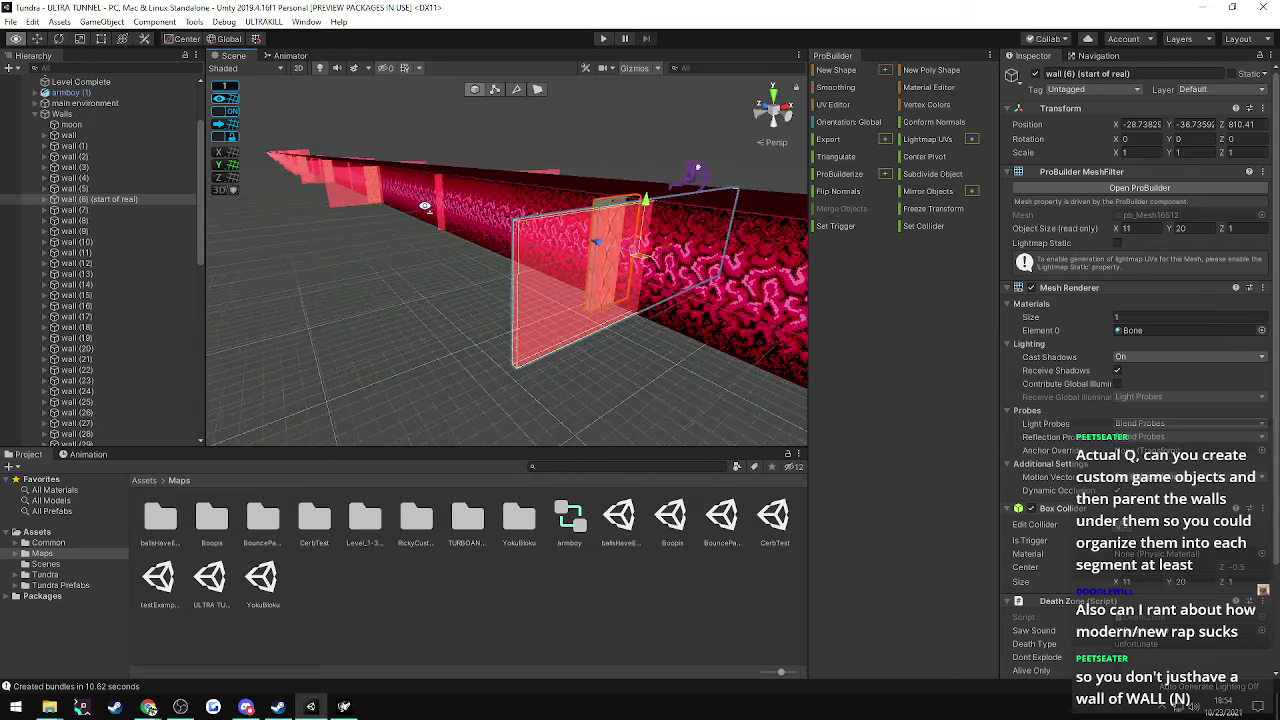
- Inspect the child objects of wall (6) (start of real), collapse it again and look through the wall list
key("alt+Tab")
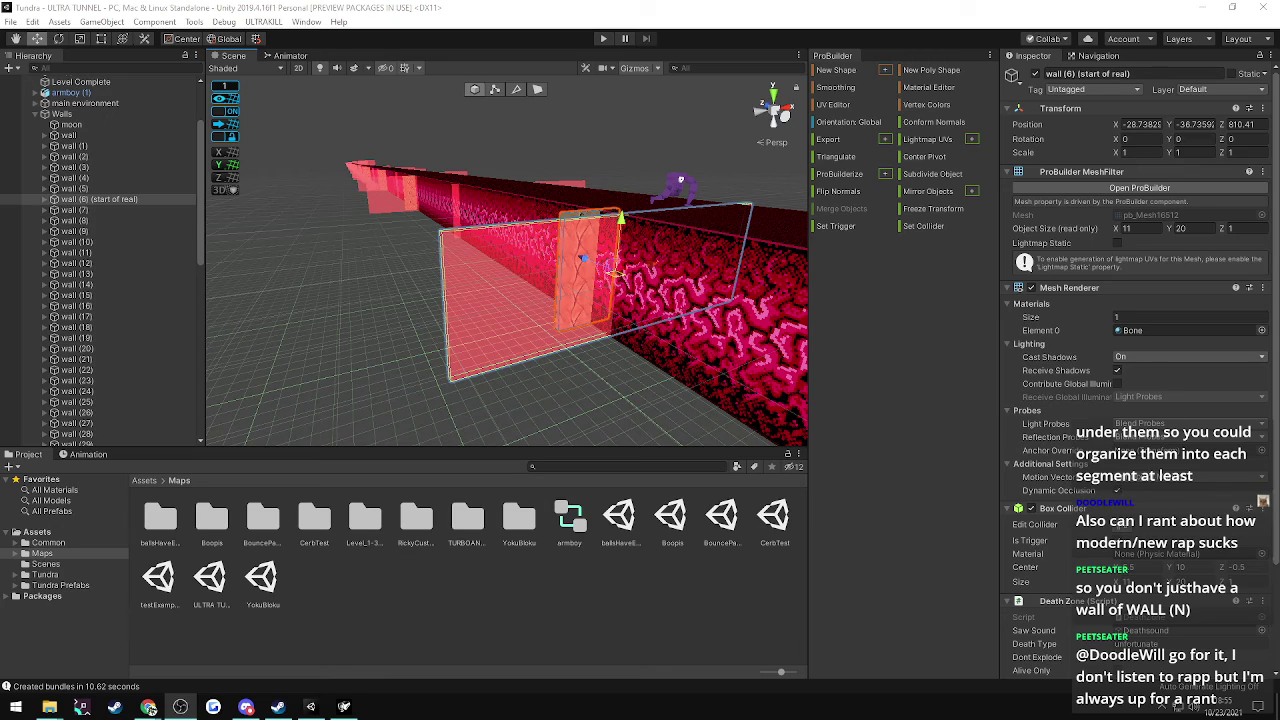
left_click(50, 200)
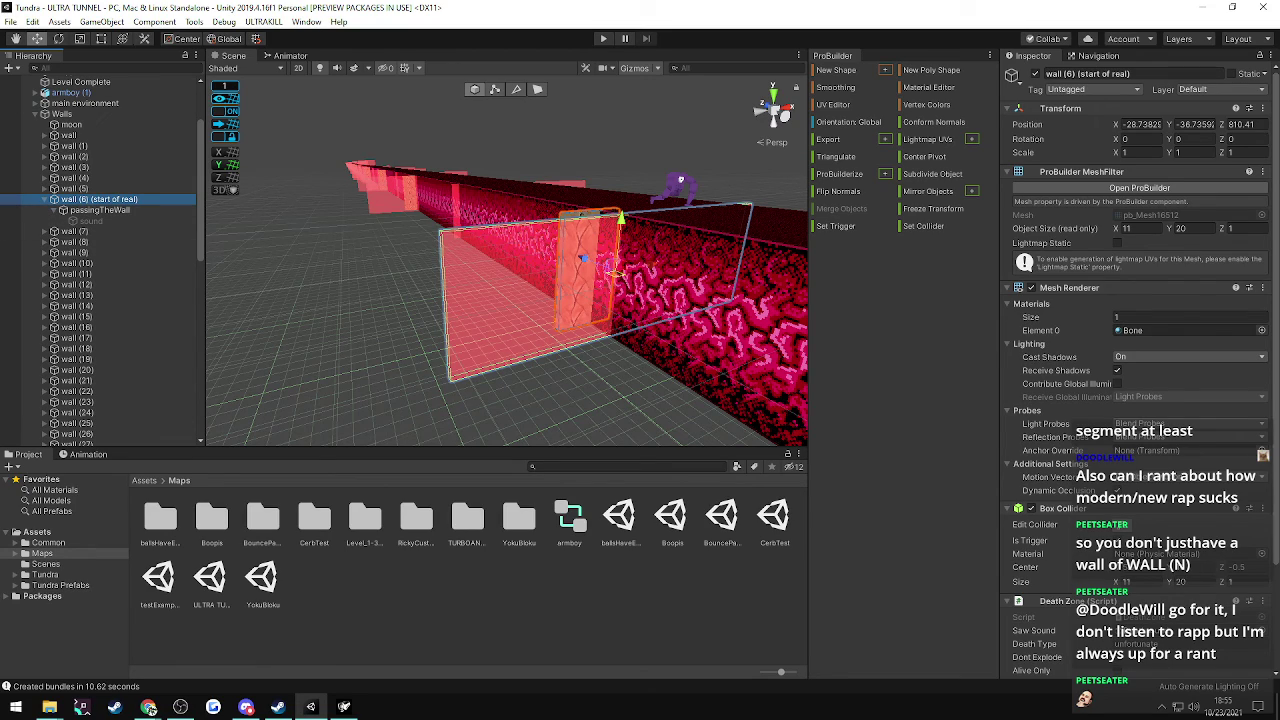
key("alt+Tab")
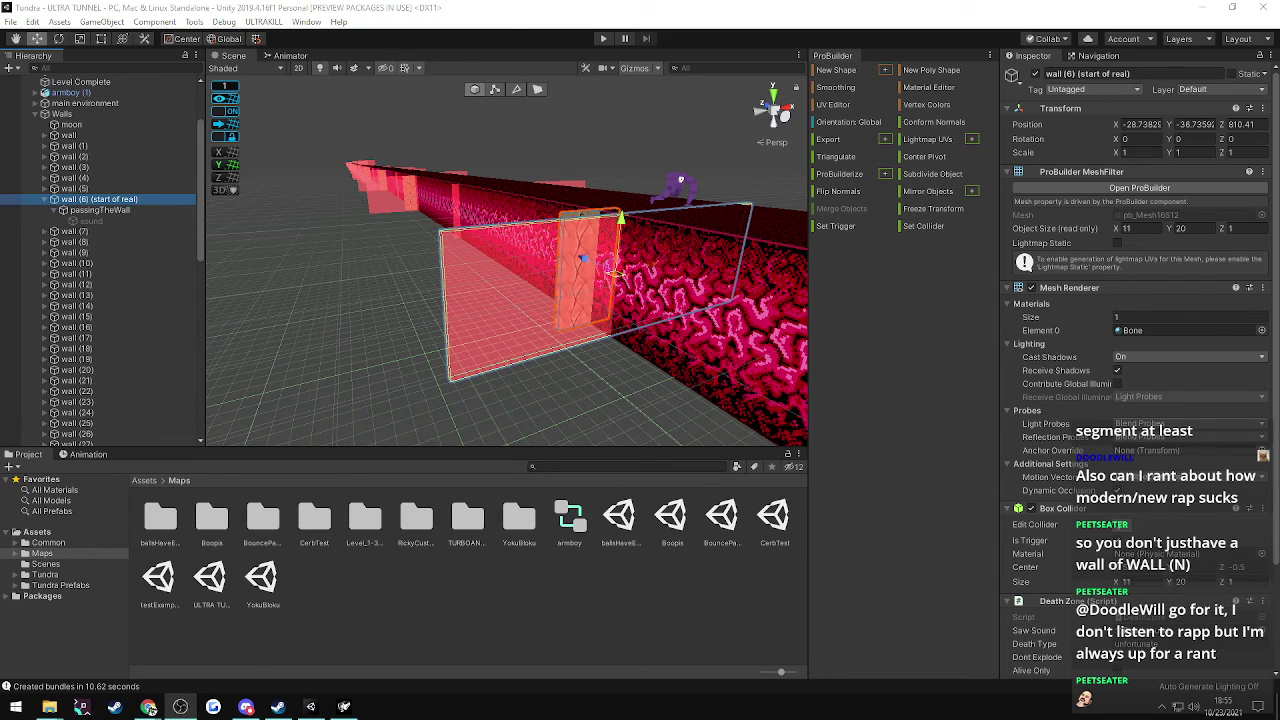
left_click(45, 200)
scroll(116, 260, "down", 12)
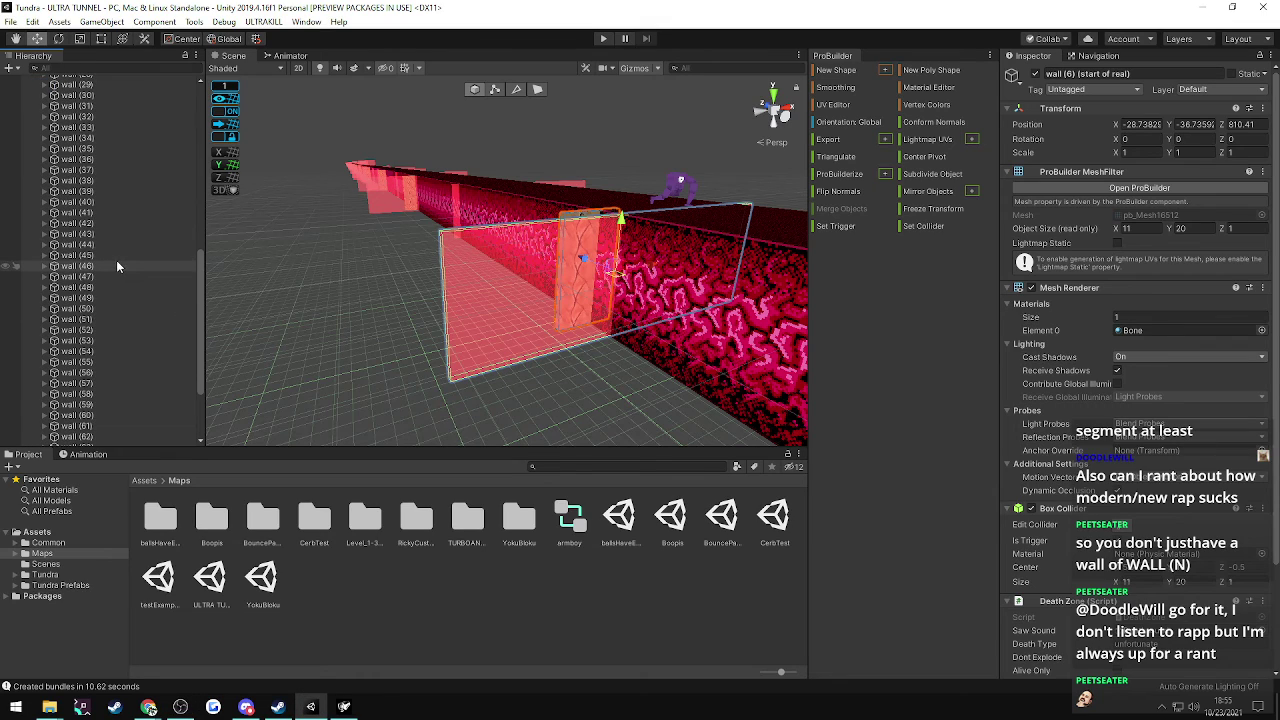
scroll(102, 274, "up", 12)
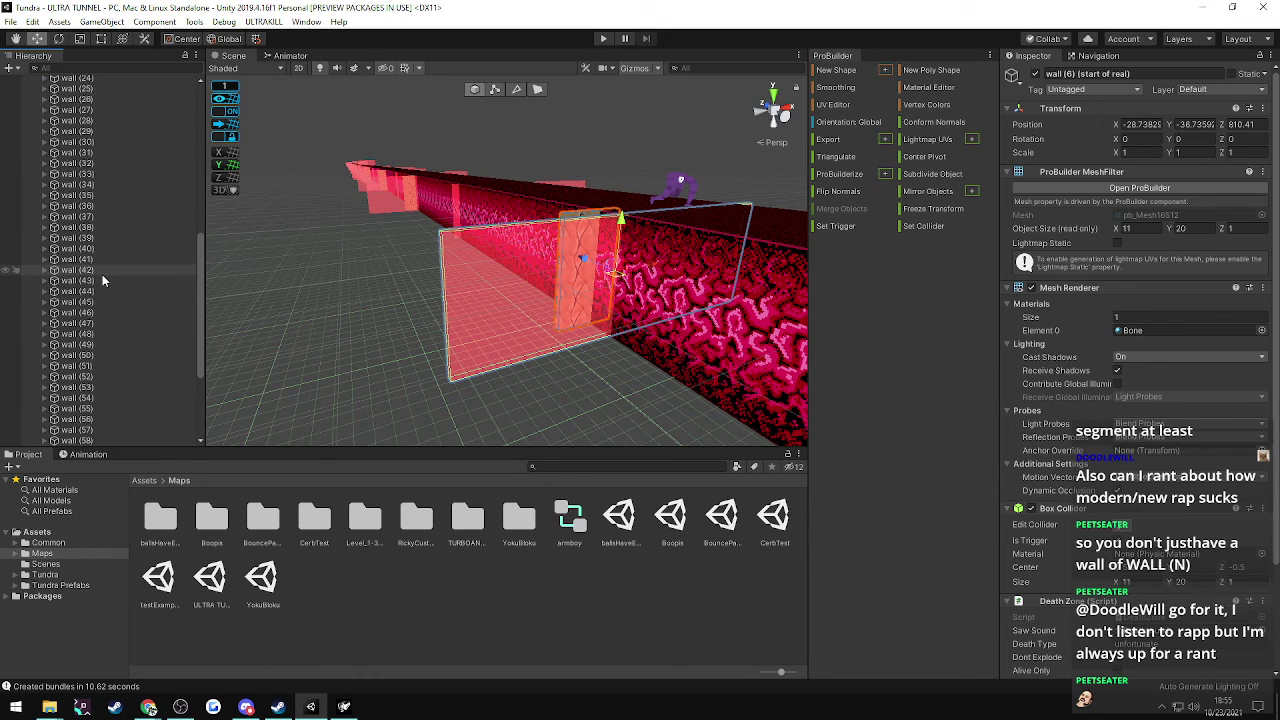
- Delete wall (46), the bone obstacle at Z position 3880 inside the tunnel
right_click_drag(483, 313, 436, 341)
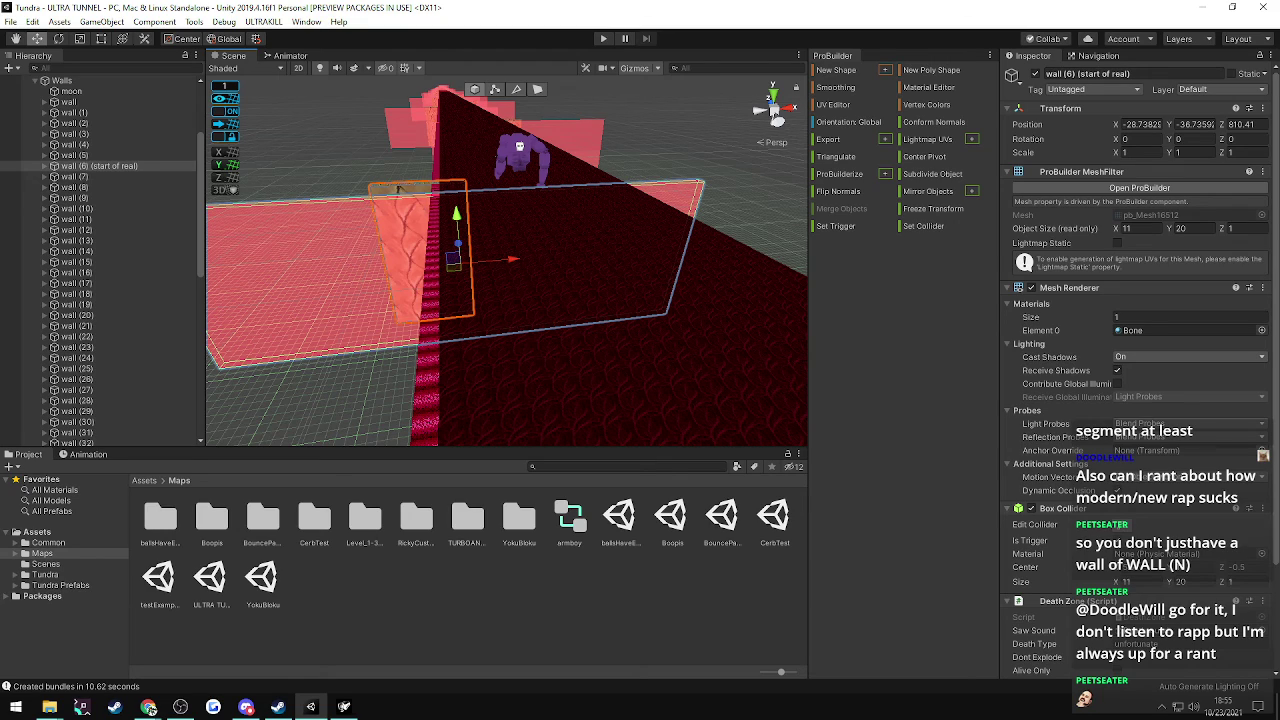
left_click(148, 707)
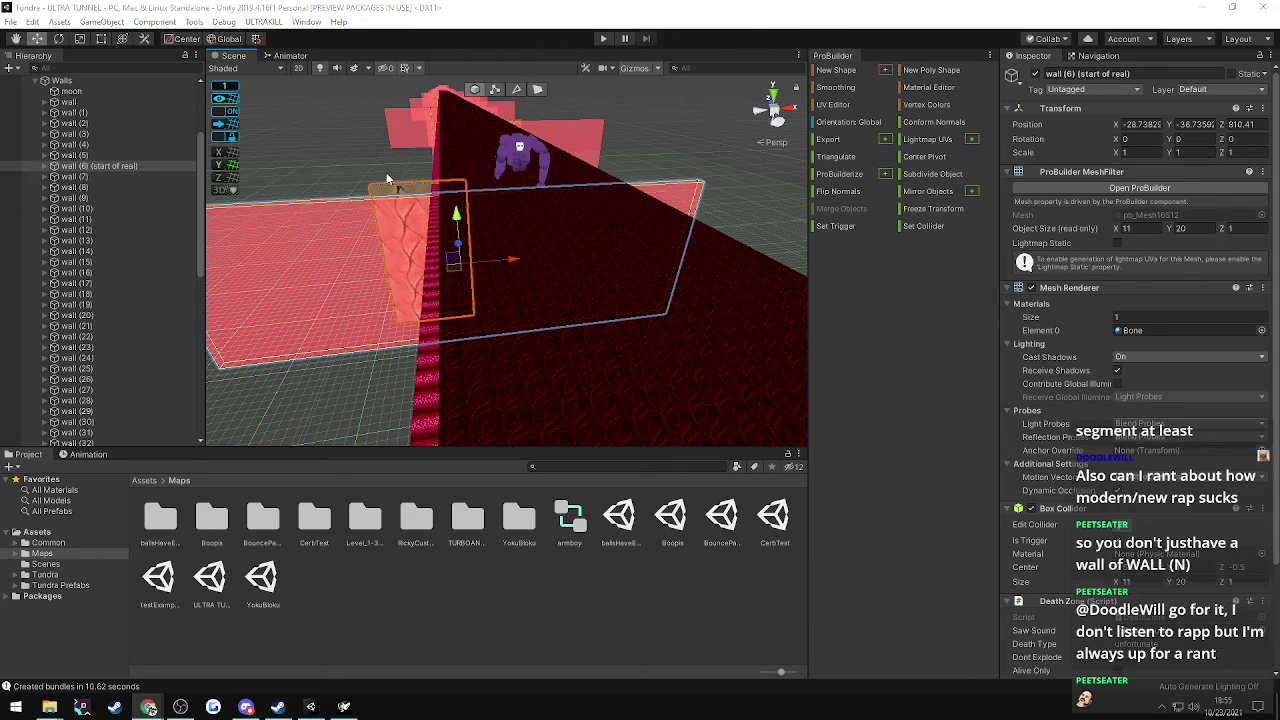
right_click_drag(384, 121, 418, 183)
key("w")
key("w")
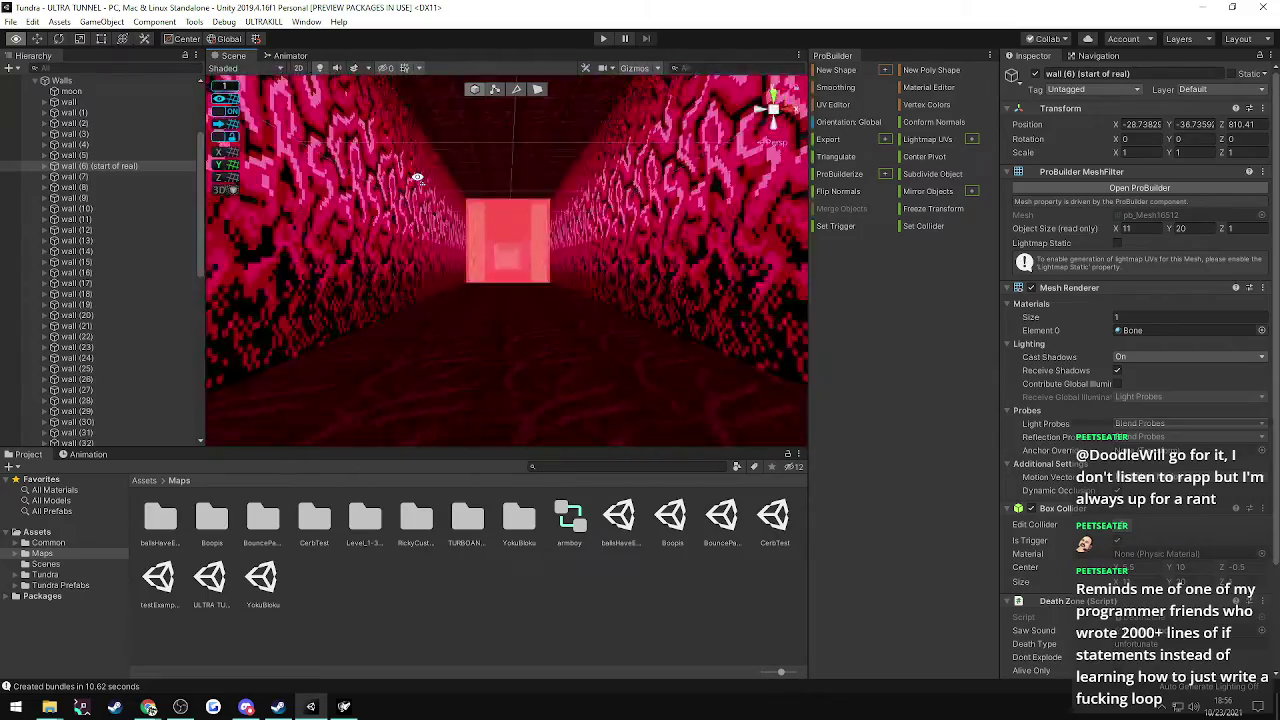
key("w")
right_click_drag(418, 177, 421, 180)
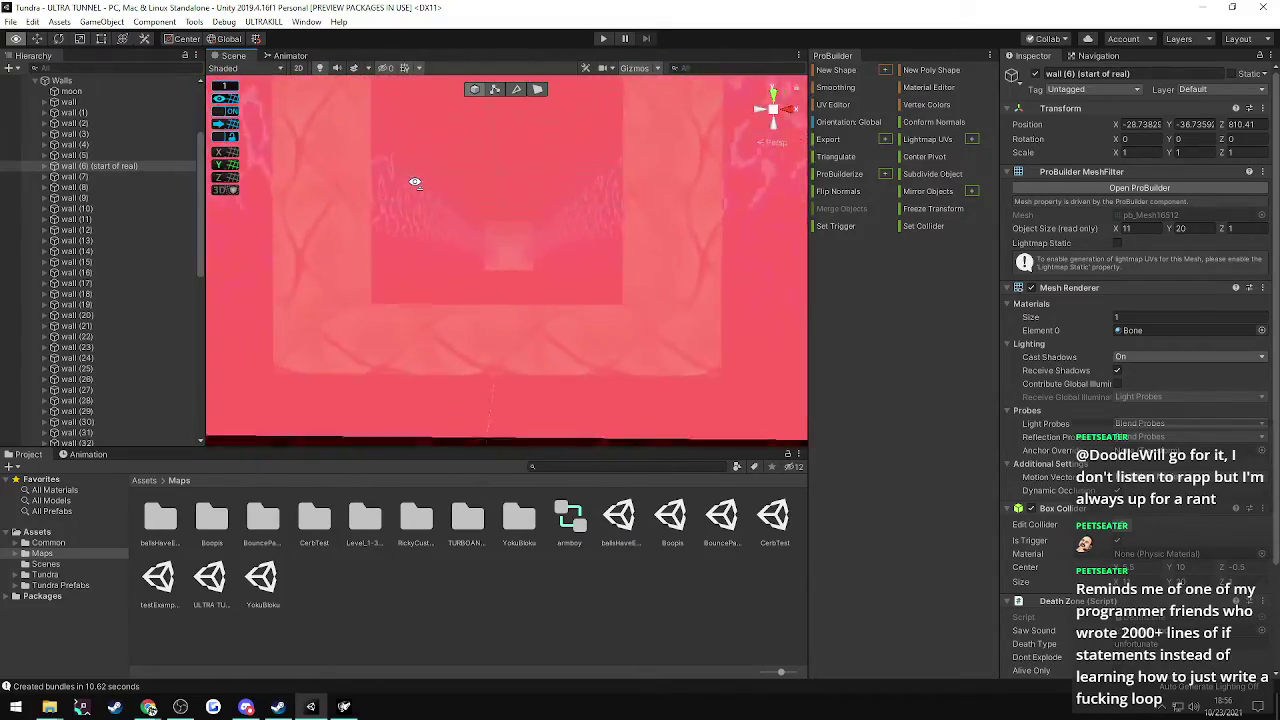
right_click_drag(417, 200, 406, 265)
right_click_drag(503, 334, 420, 334)
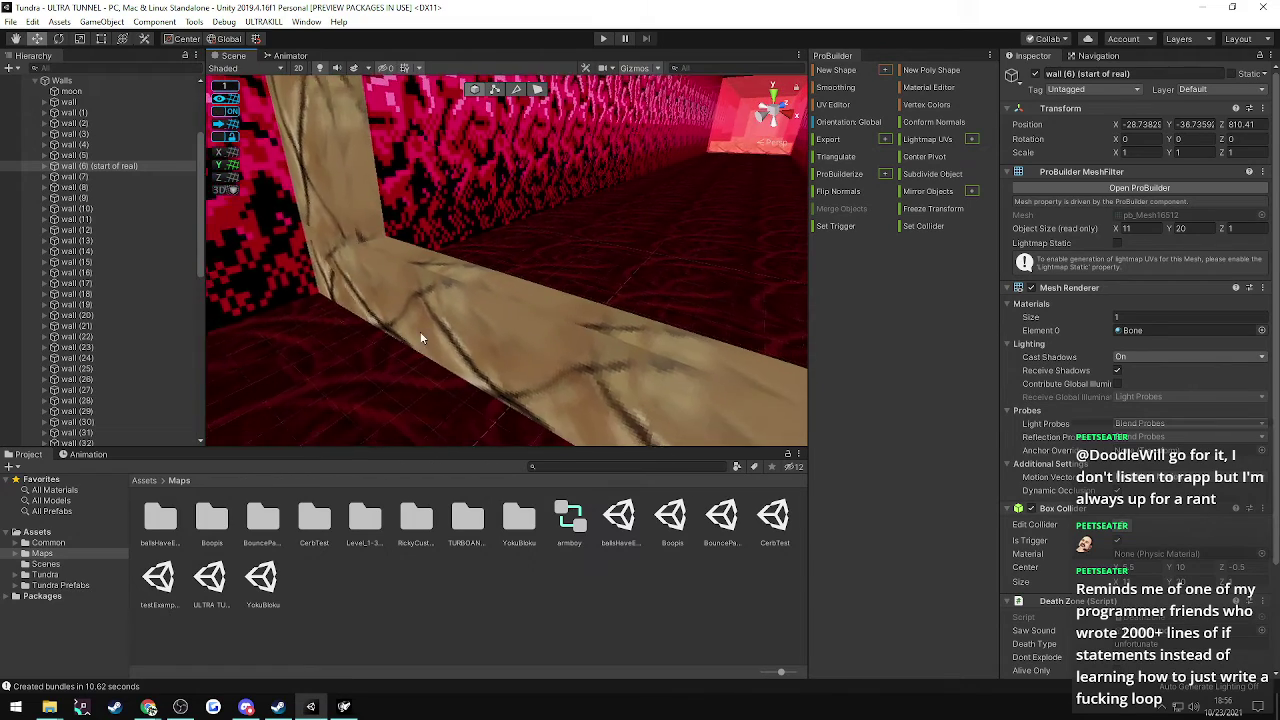
left_click(503, 324)
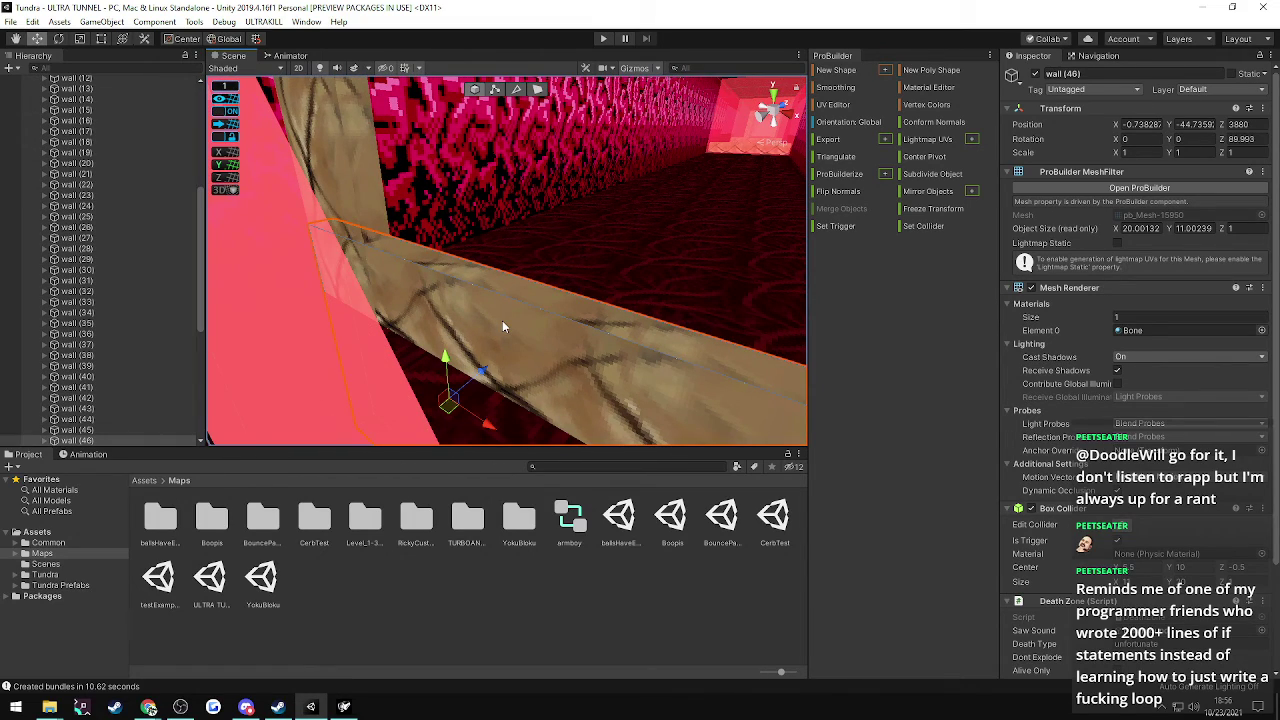
key("Delete")
- Examine the placement and spacing of the remaining walls along the tunnel, from inside and outside, and in the hierarchy
right_click_drag(503, 314, 668, 192)
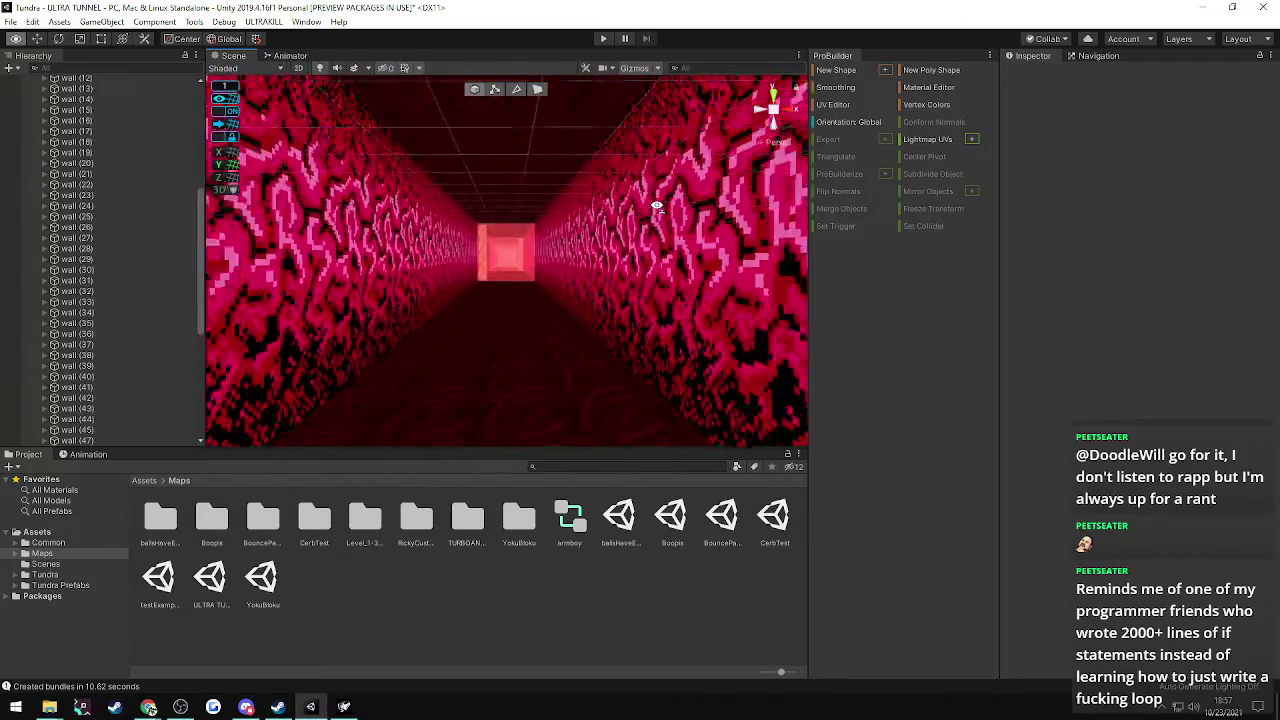
right_click_drag(657, 206, 676, 240)
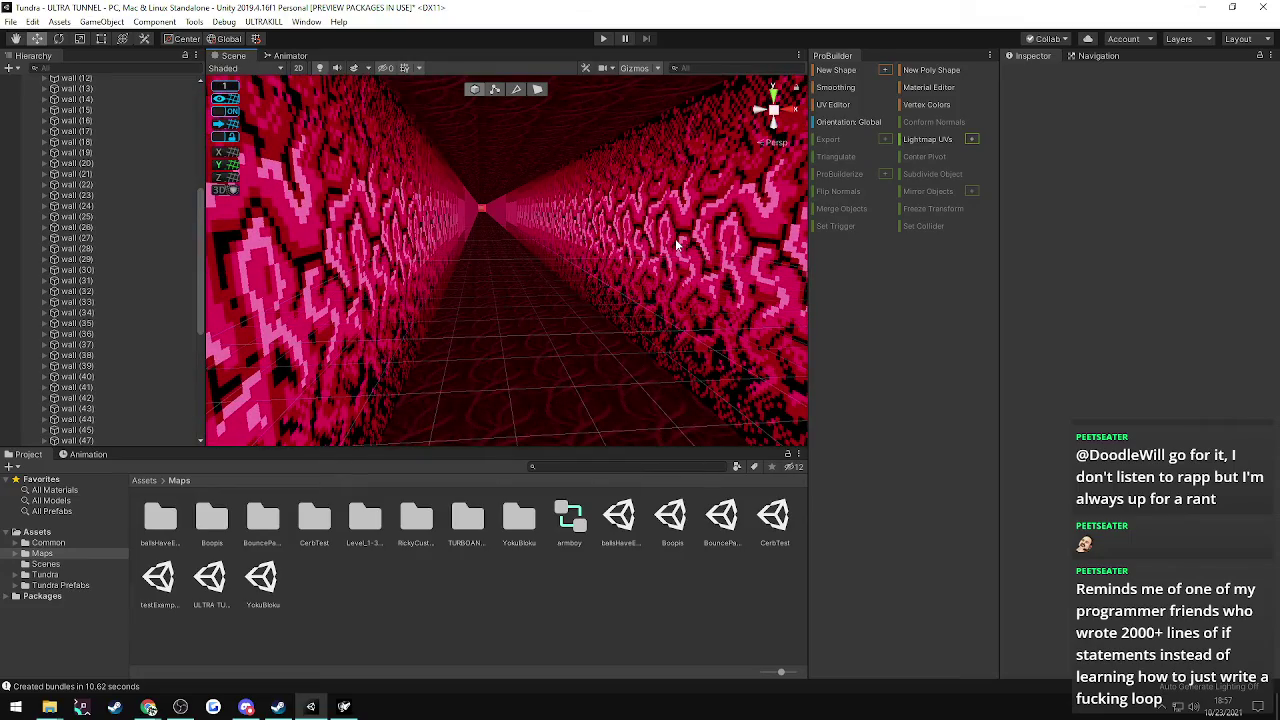
right_click_drag(507, 264, 1146, 236)
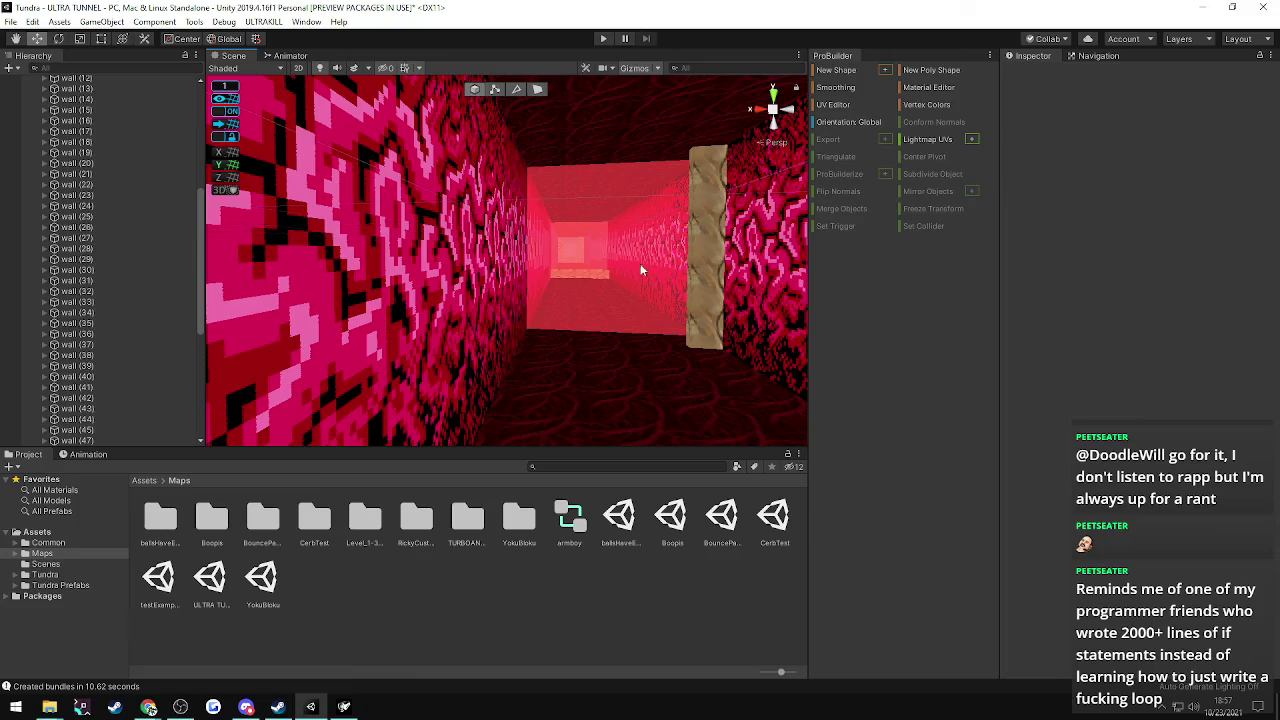
right_click_drag(632, 300, 1270, 291)
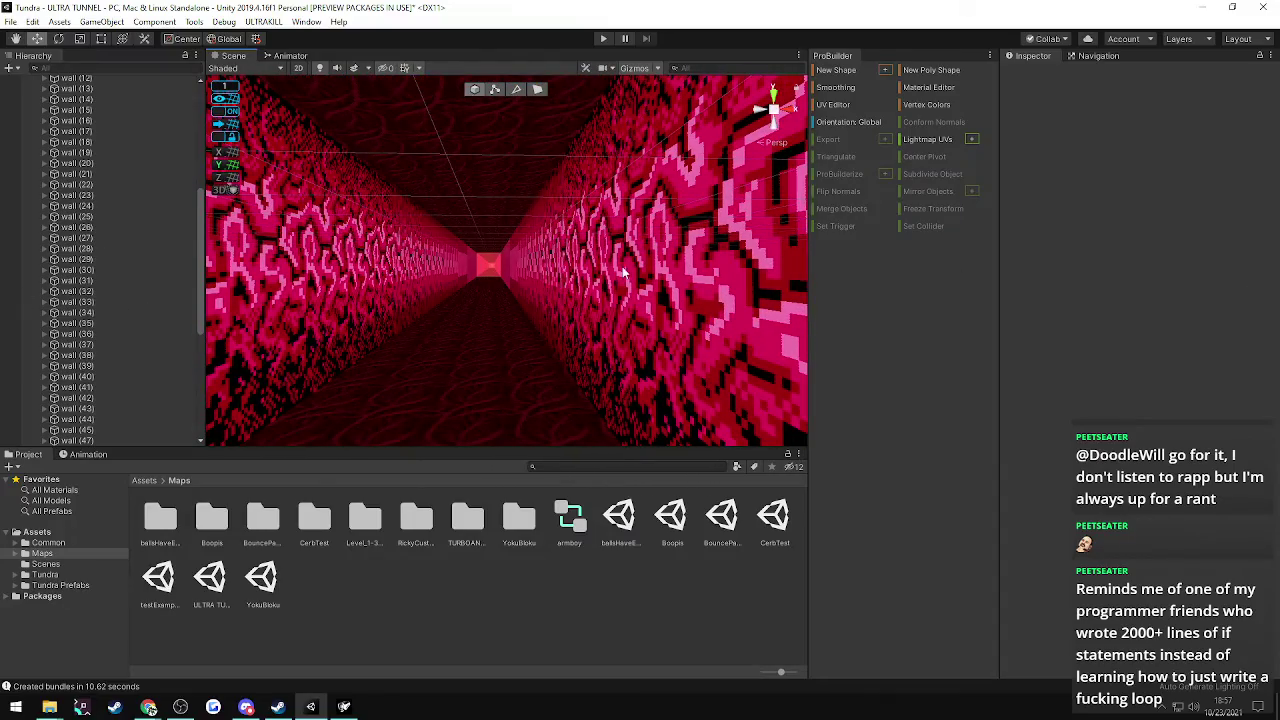
right_click_drag(533, 279, 891, 331)
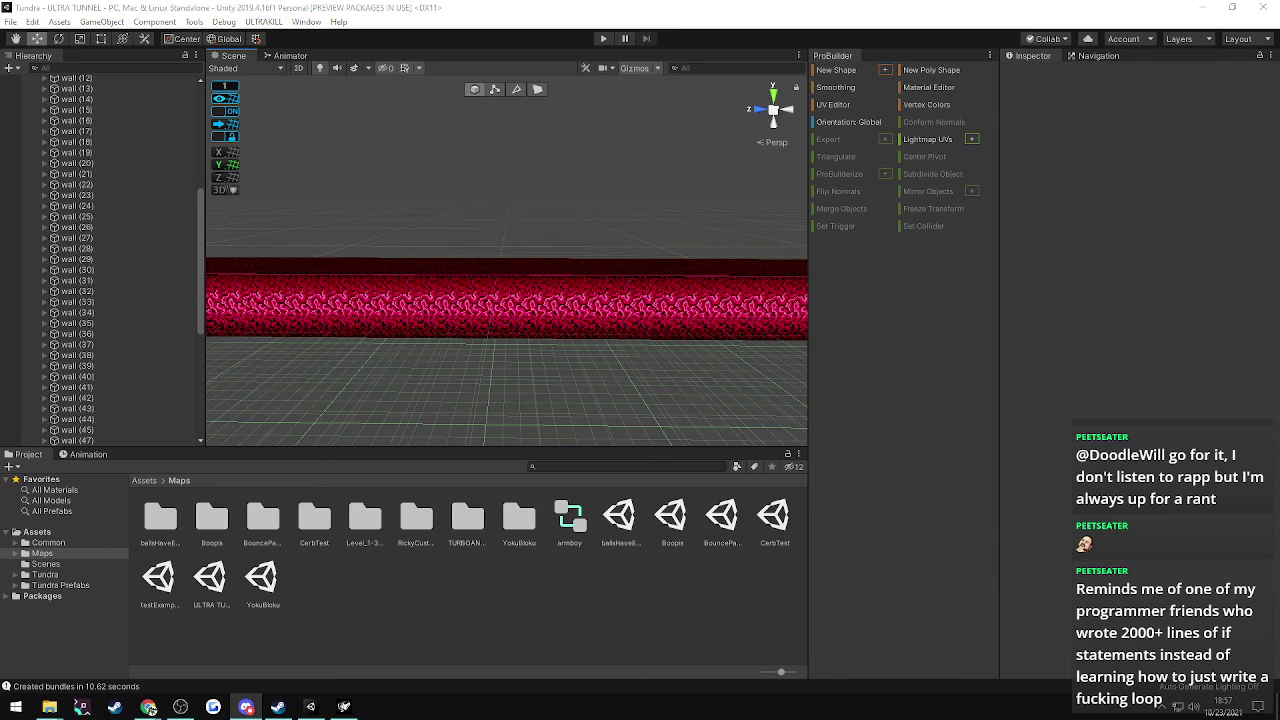
key("alt+Tab")
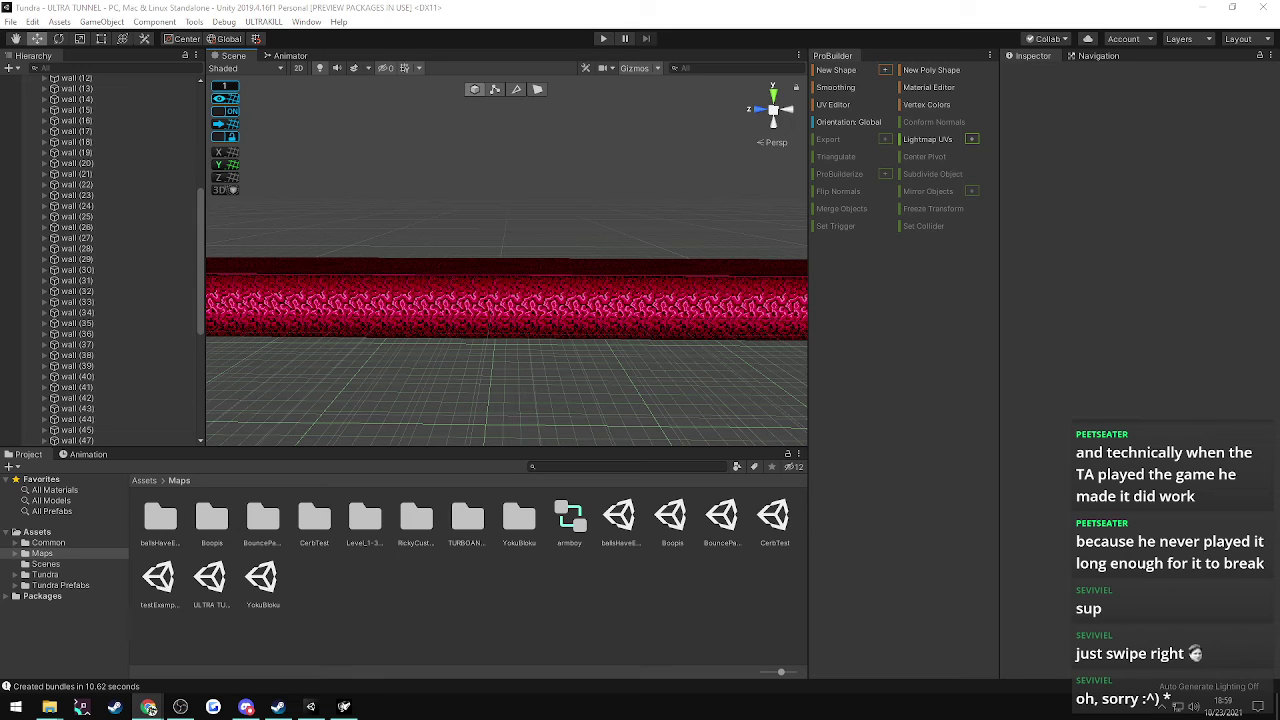
right_click_drag(663, 186, 615, 285)
key("w")
key("w")
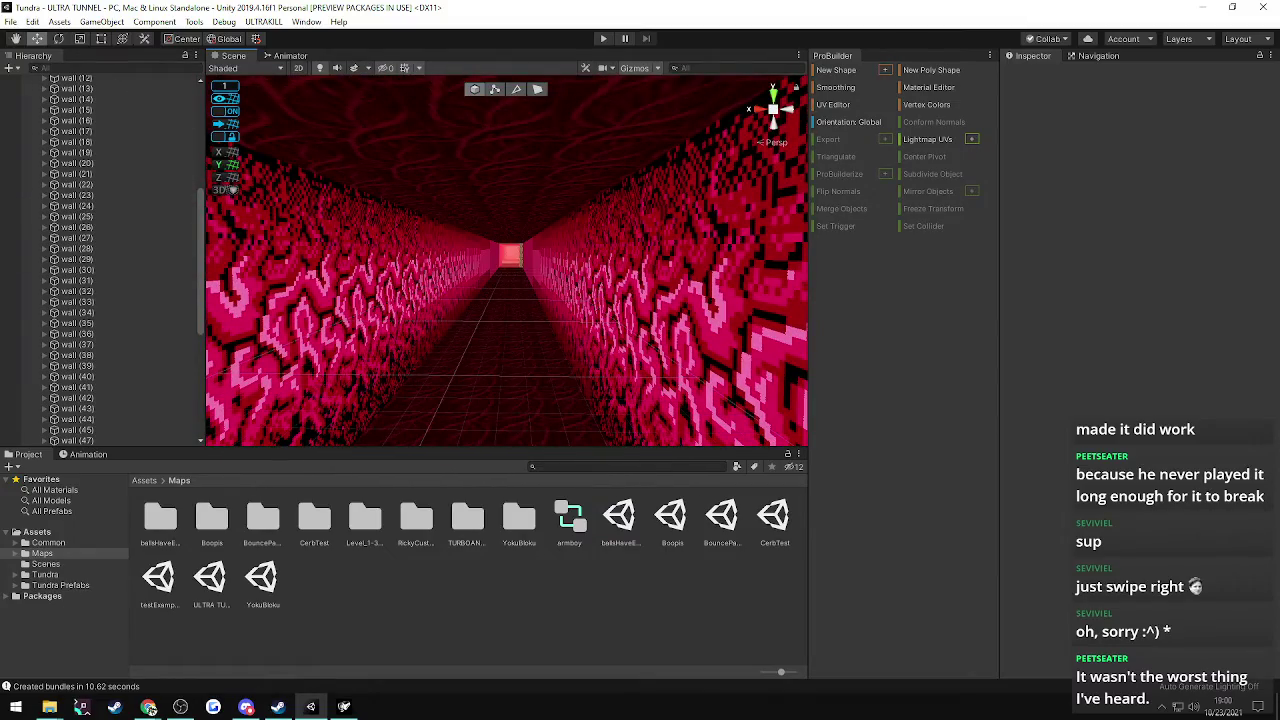
left_click(148, 708)
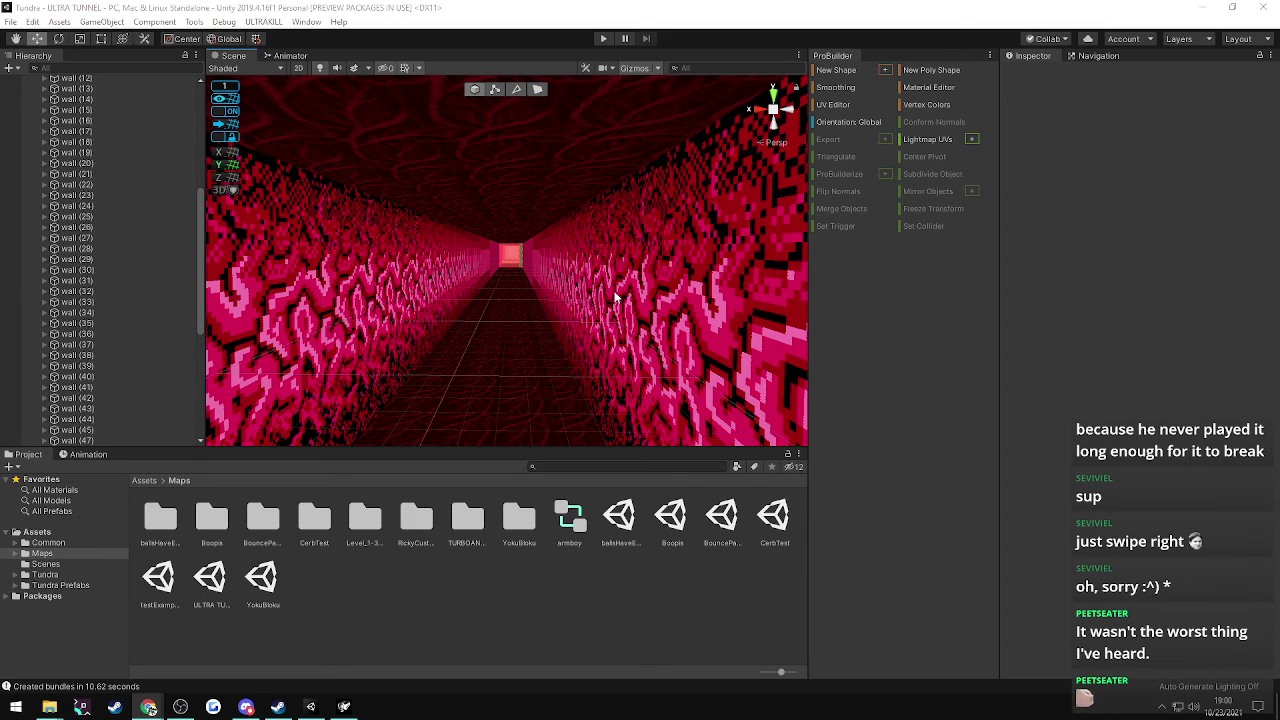
right_click_drag(556, 294, 1090, 262)
key("e")
key("w")
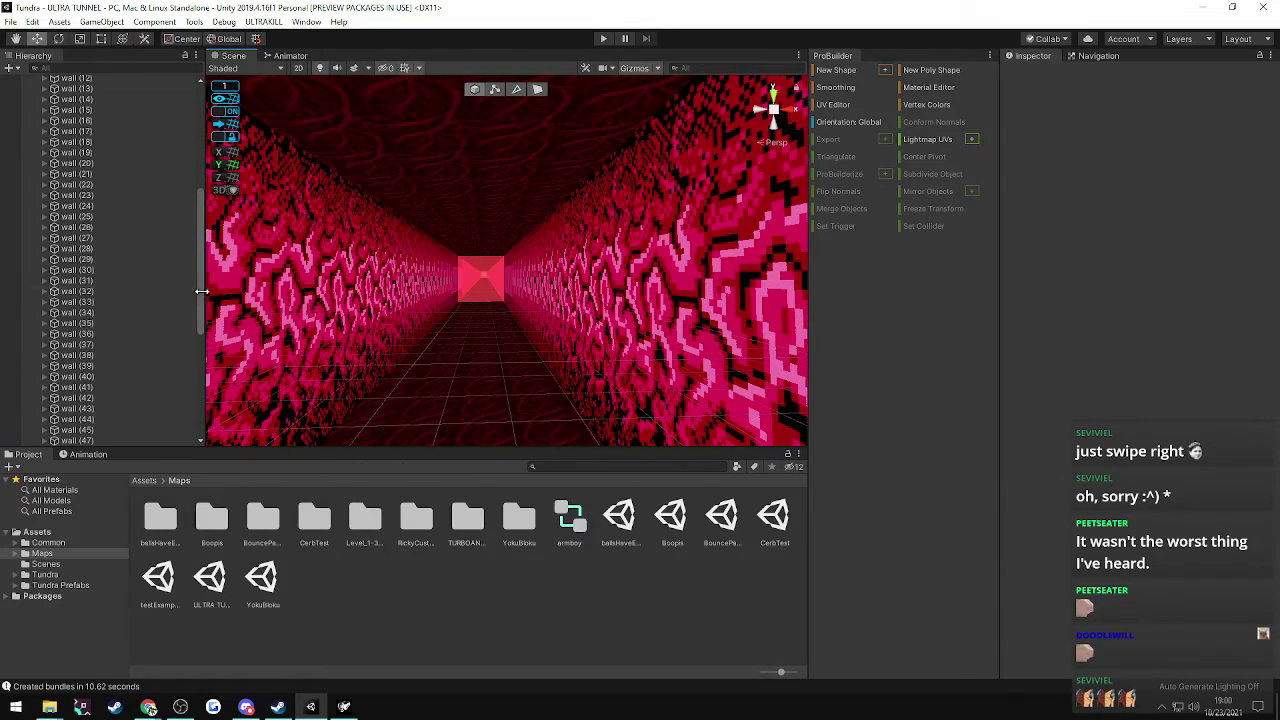
scroll(160, 240, "up", 10)
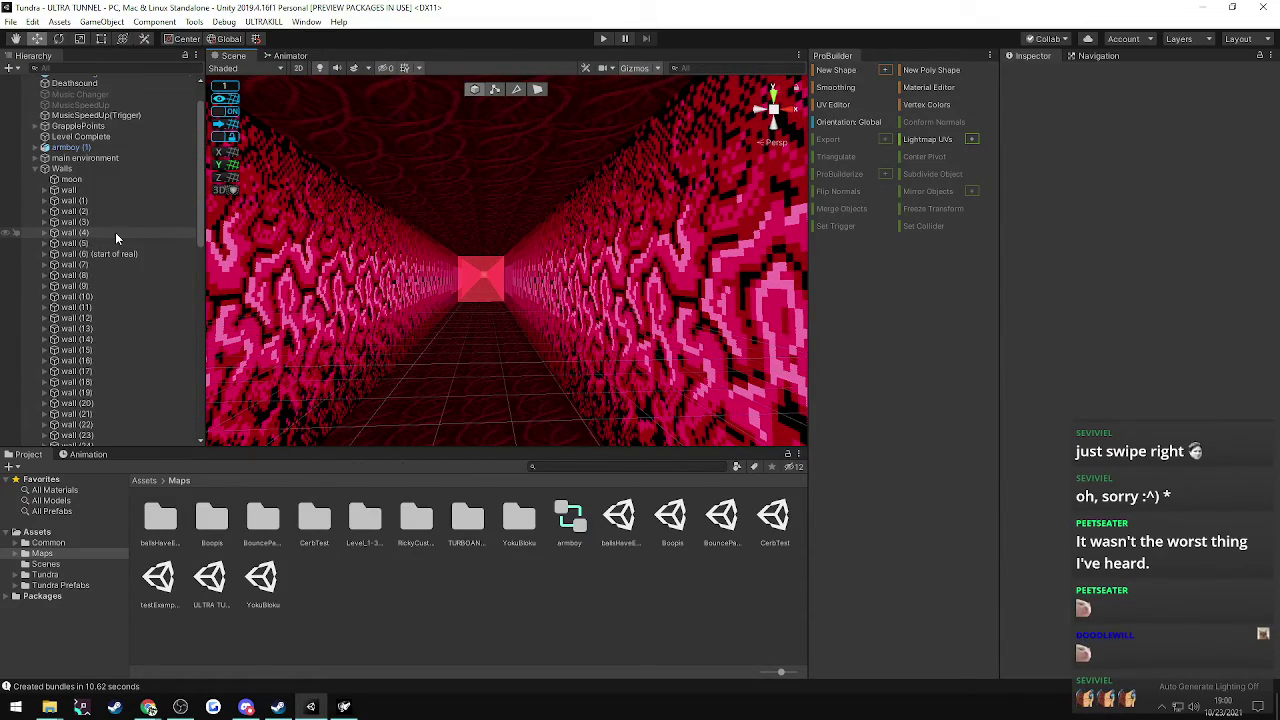
- Collapse the Walls group, select GrapplePoint inside GrapplePoints and open the animator controller assigned to it
scroll(77, 212, "up", 2)
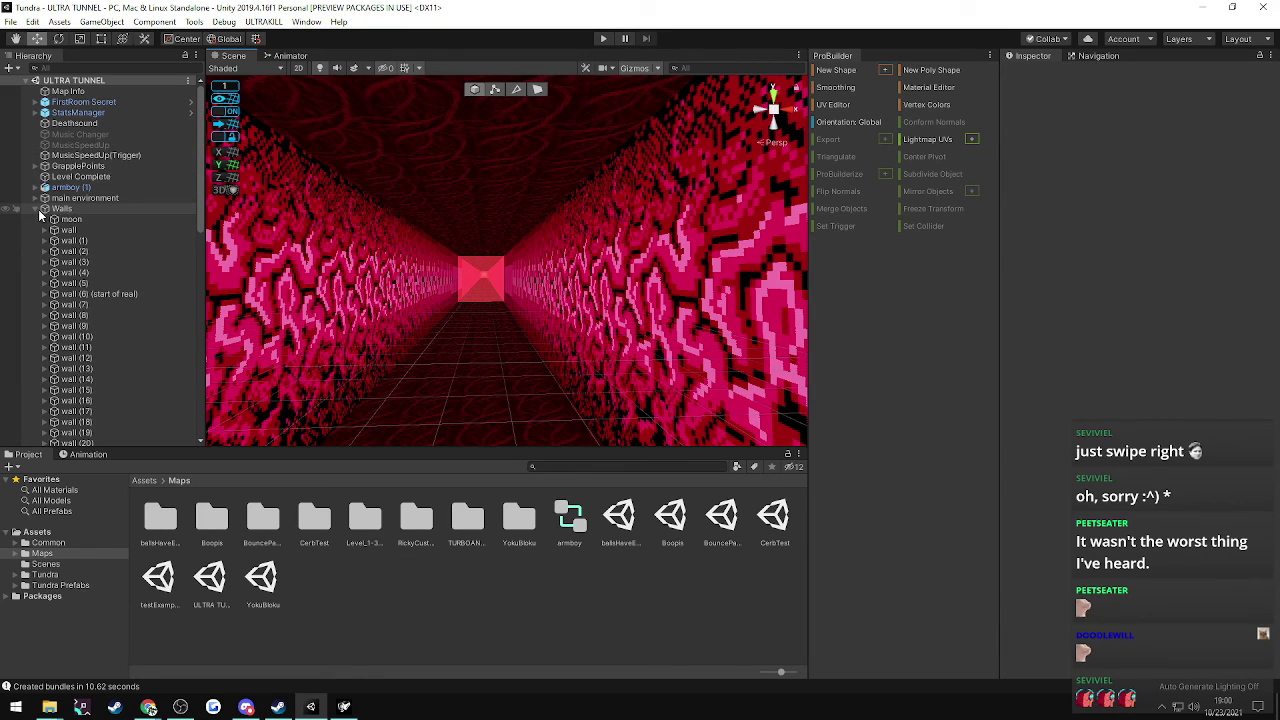
left_click(35, 209)
left_click(35, 199)
left_click(35, 199)
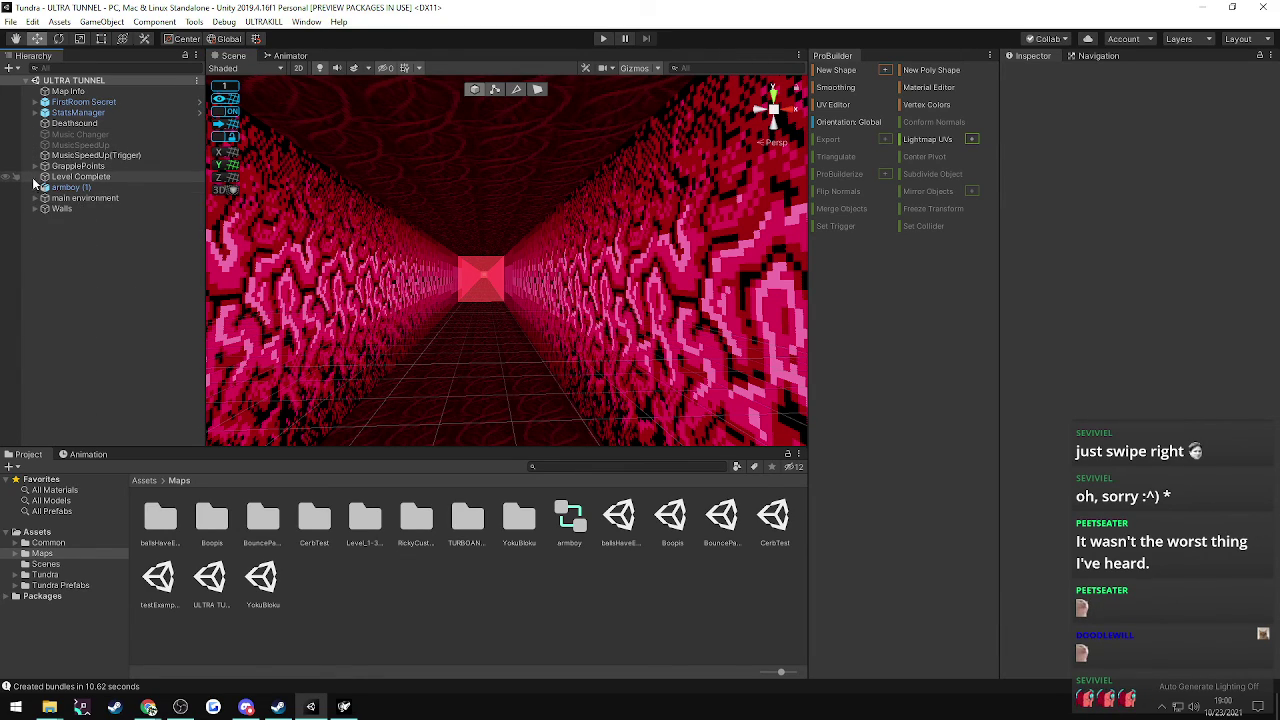
left_click(35, 166)
left_click(80, 177)
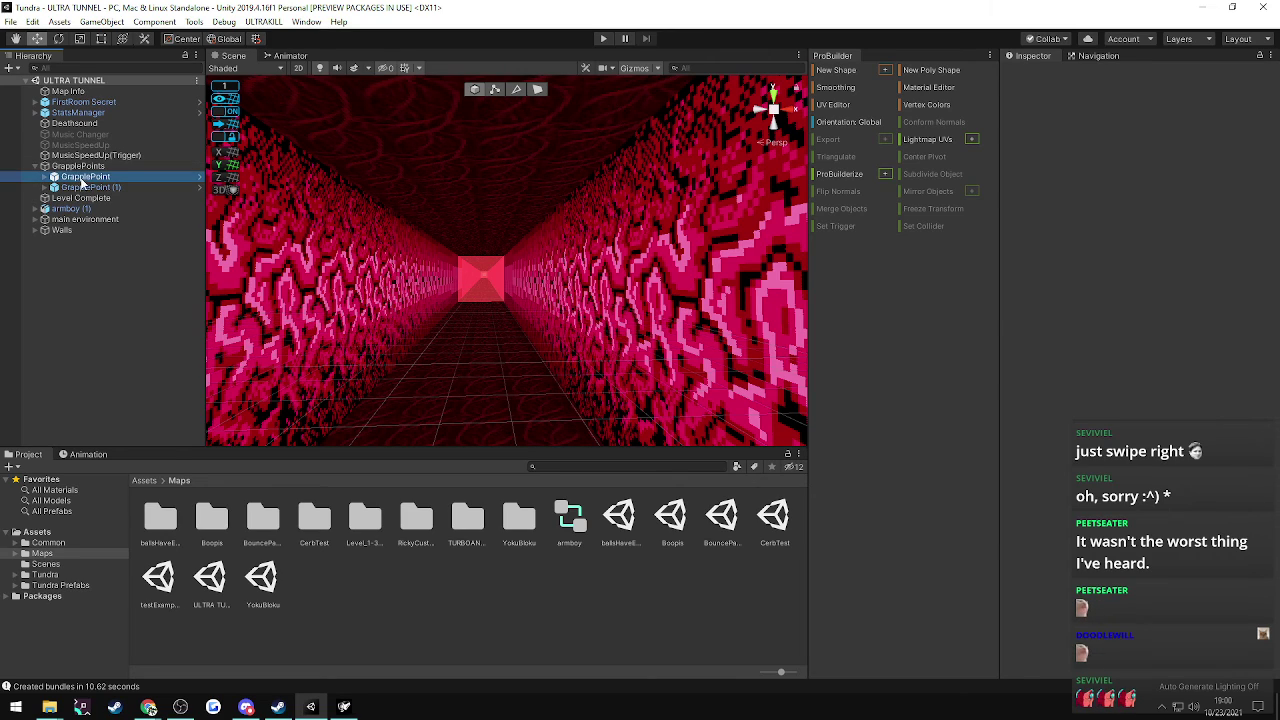
scroll(1068, 476, "down", 10)
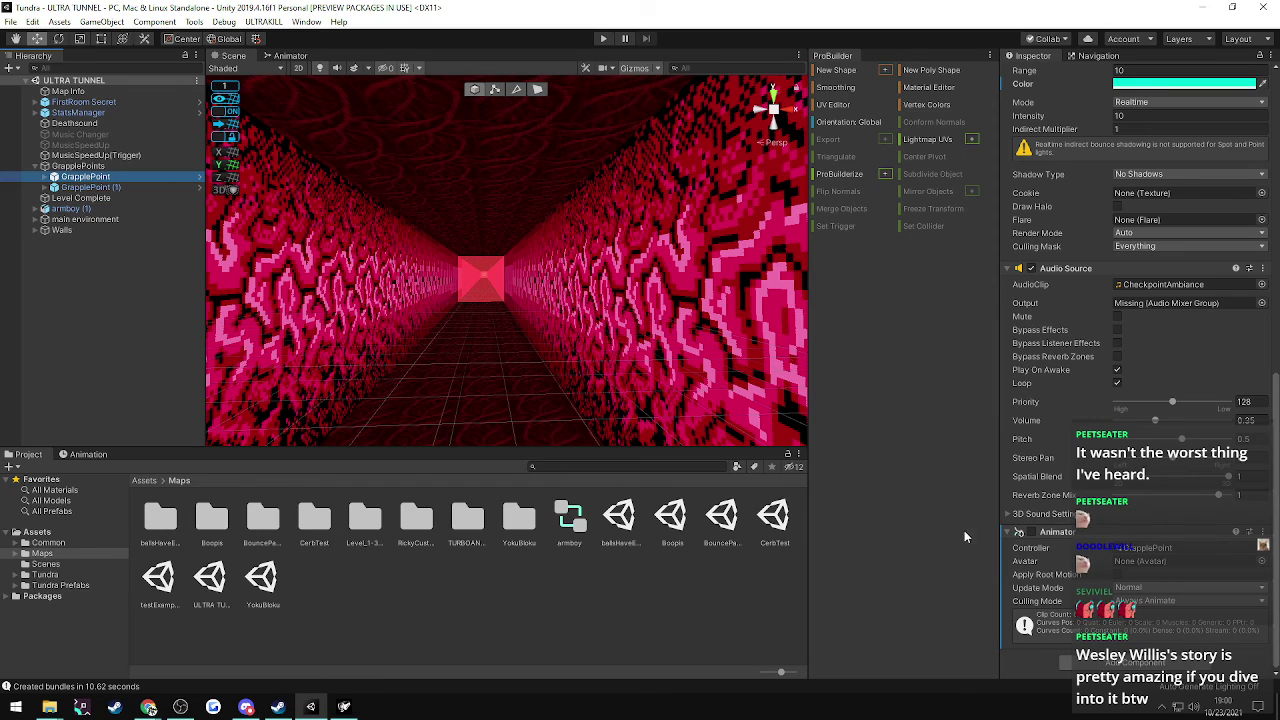
double_click(1150, 552)
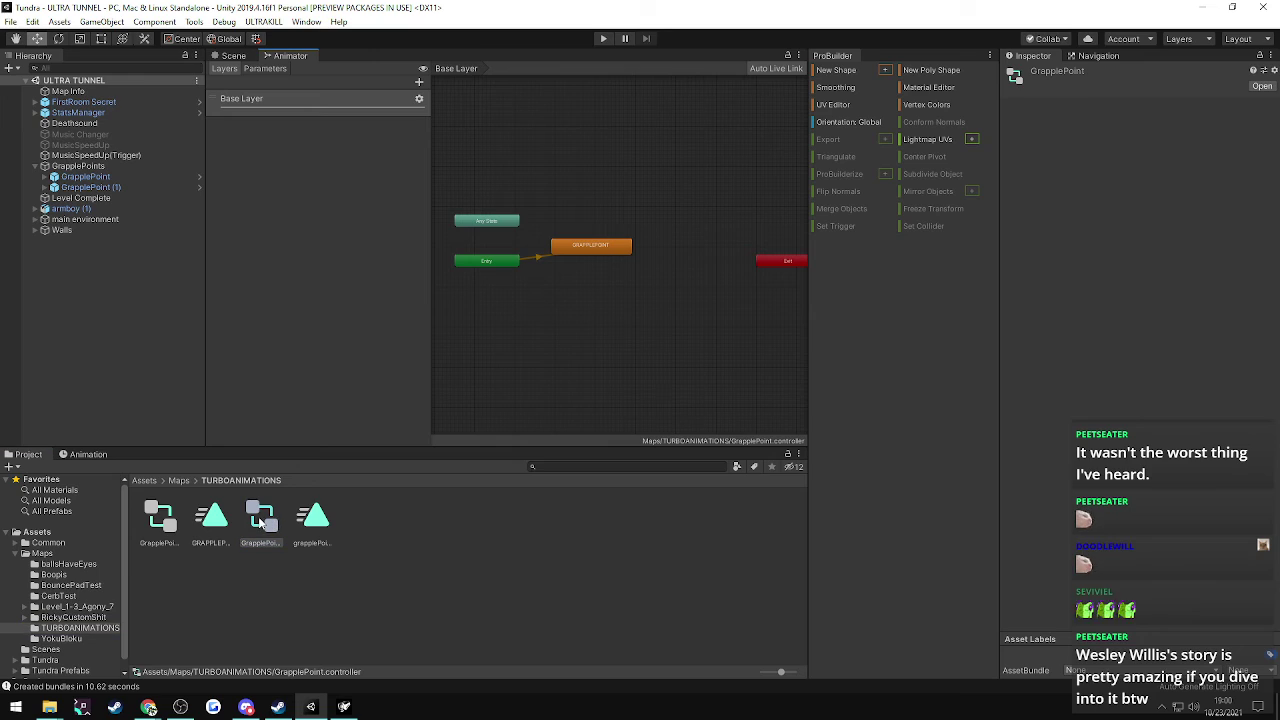
- Open the grapplePoint2 animation clip and inspect the position values of its end keyframe at 2:00
double_click(314, 521)
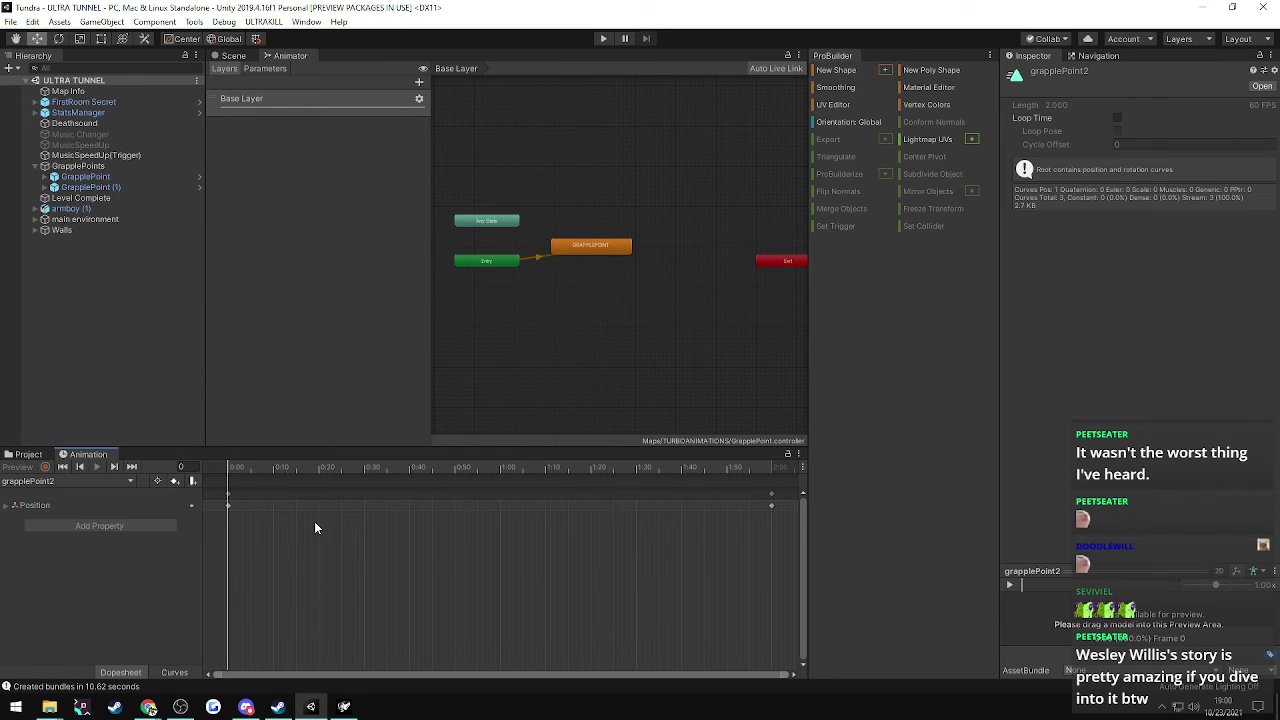
left_click(771, 507)
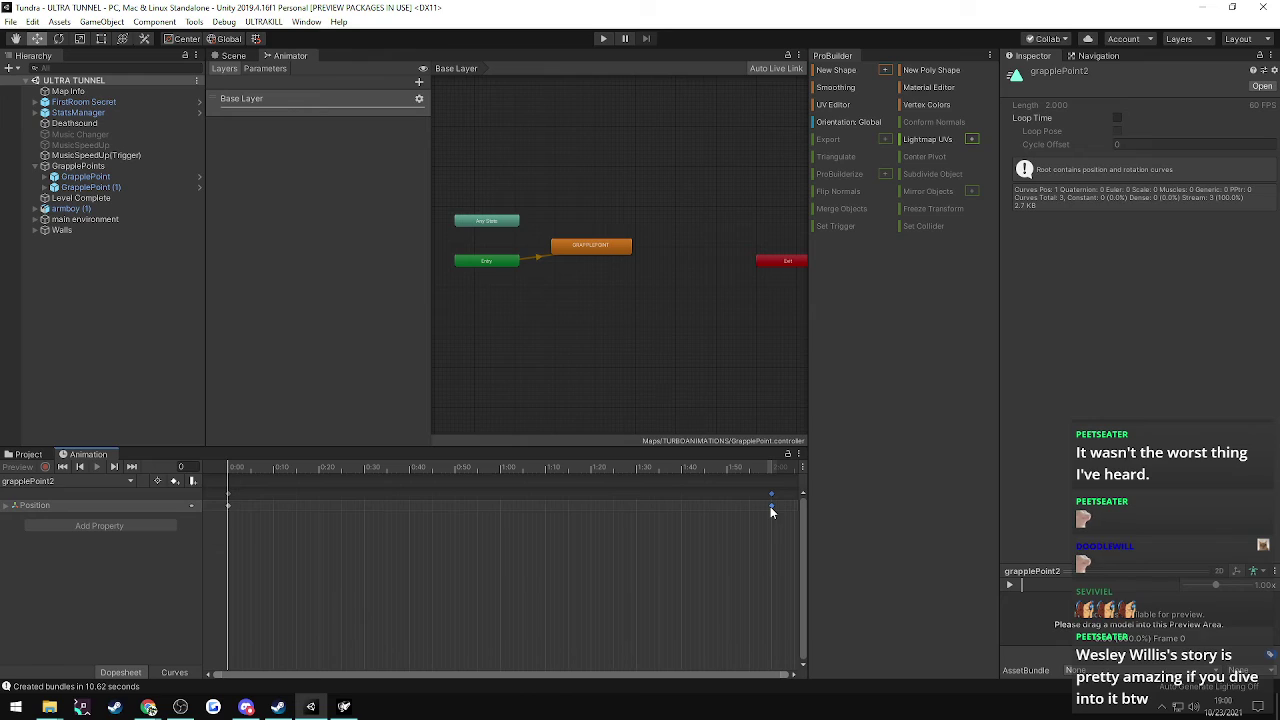
left_click(7, 506)
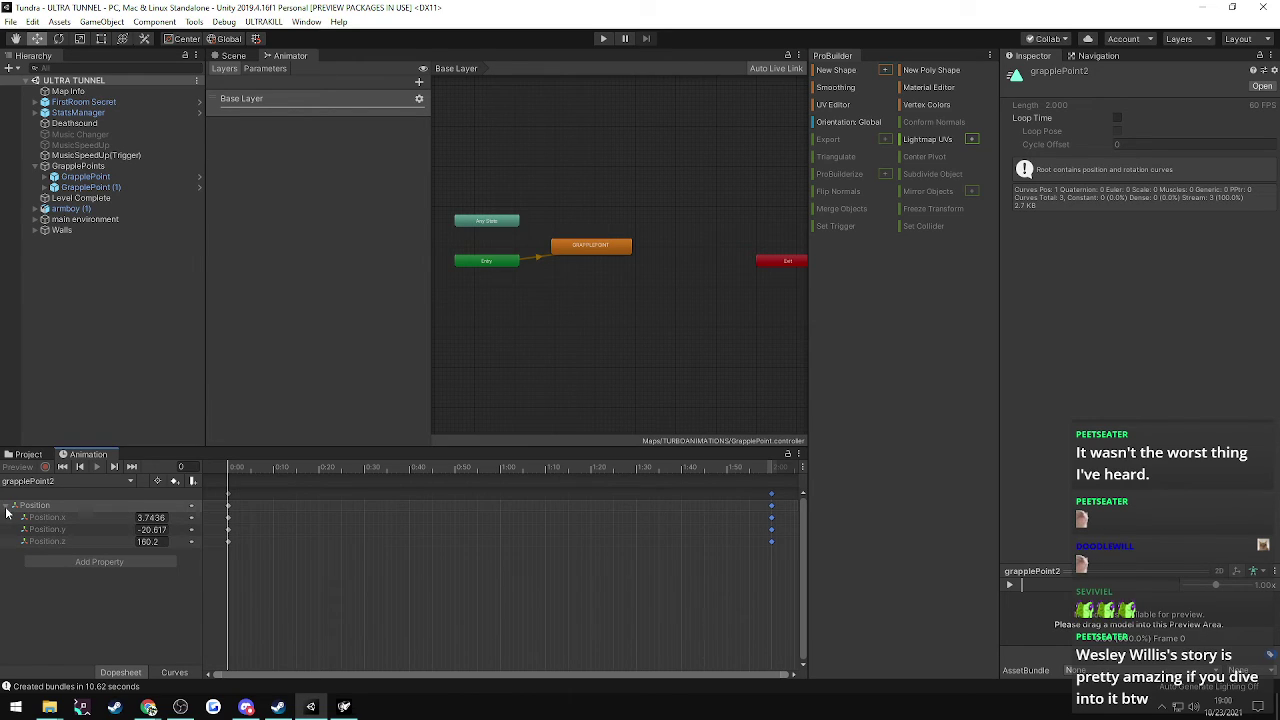
left_click(774, 487)
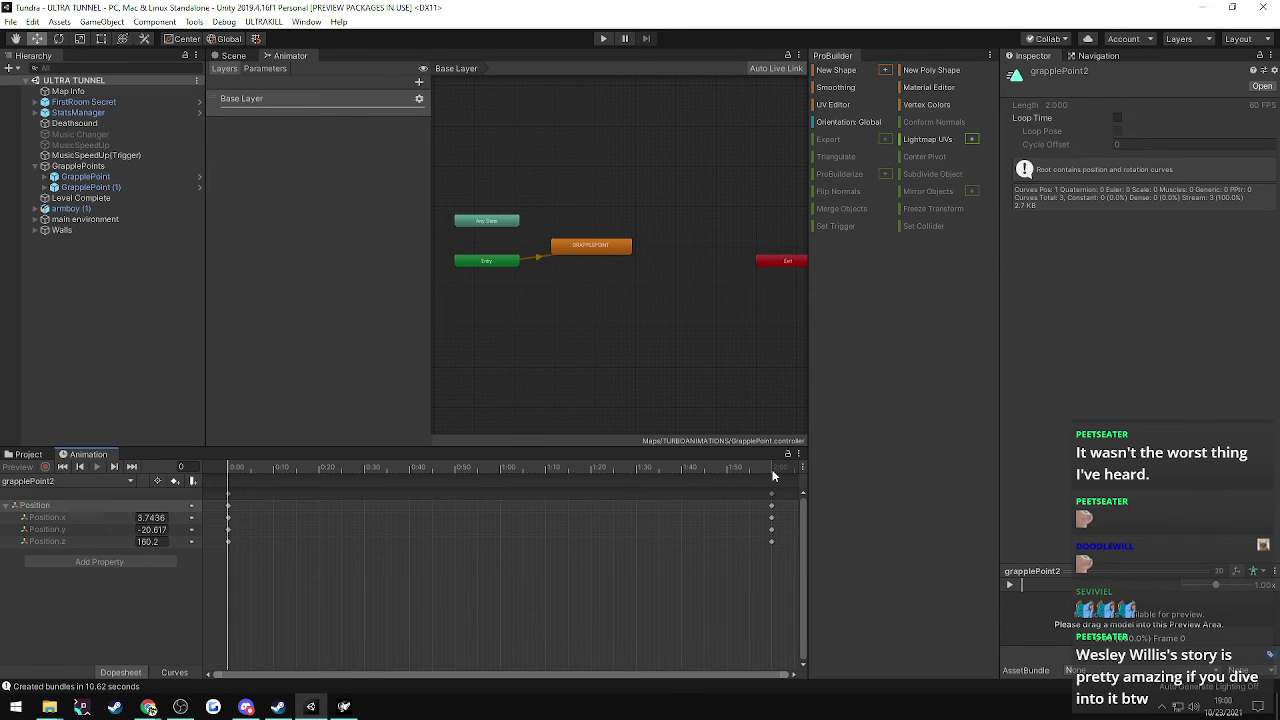
left_click(772, 476)
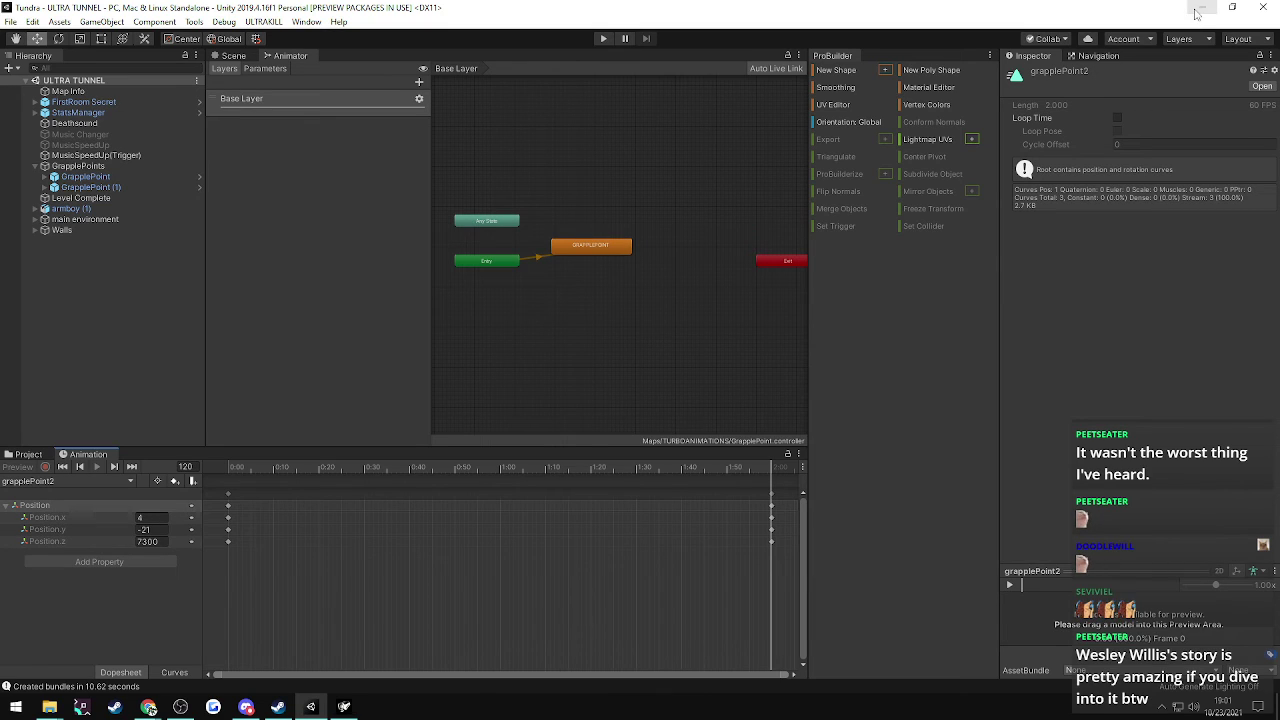
- Return to the scene view and inspect MusicSpeedUp(Trigger) and the Level Complete trigger inside the tunnel
left_click(232, 56)
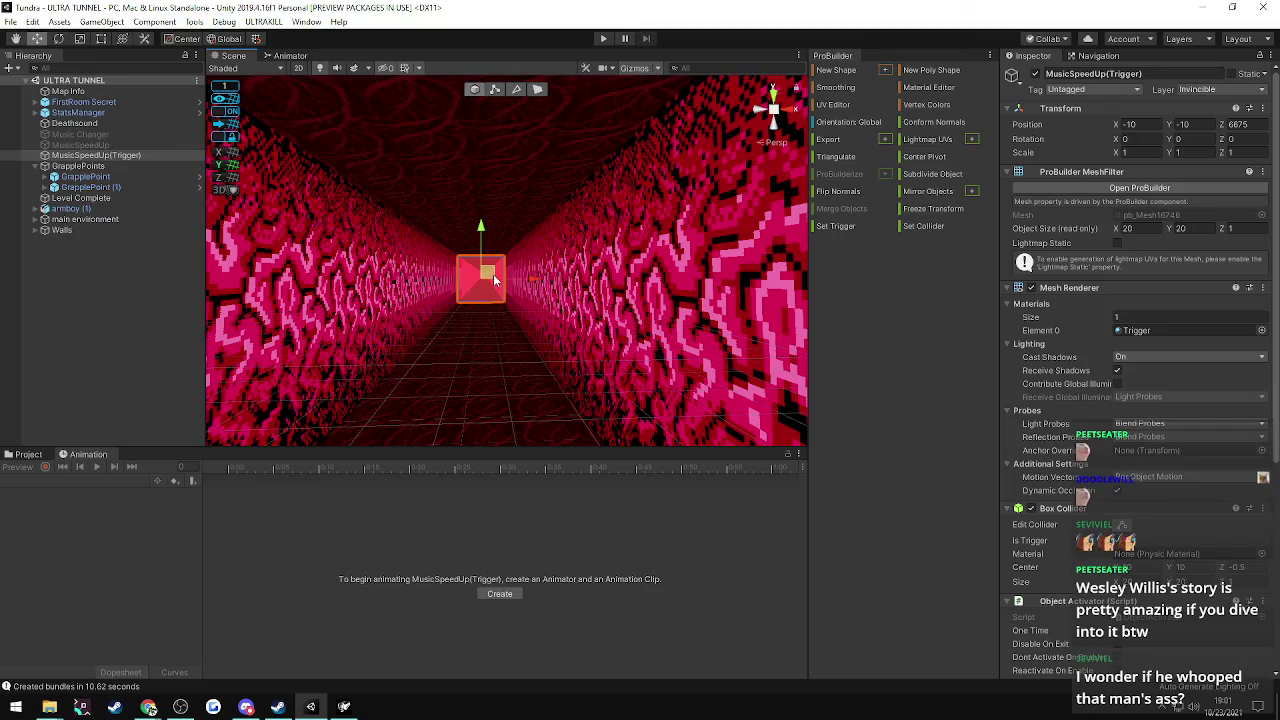
key("w")
right_click_drag(493, 279, 150, 300)
key("d")
key("a")
scroll(526, 278, "up", 2)
left_click(485, 293)
right_click_drag(571, 291, 1205, 277)
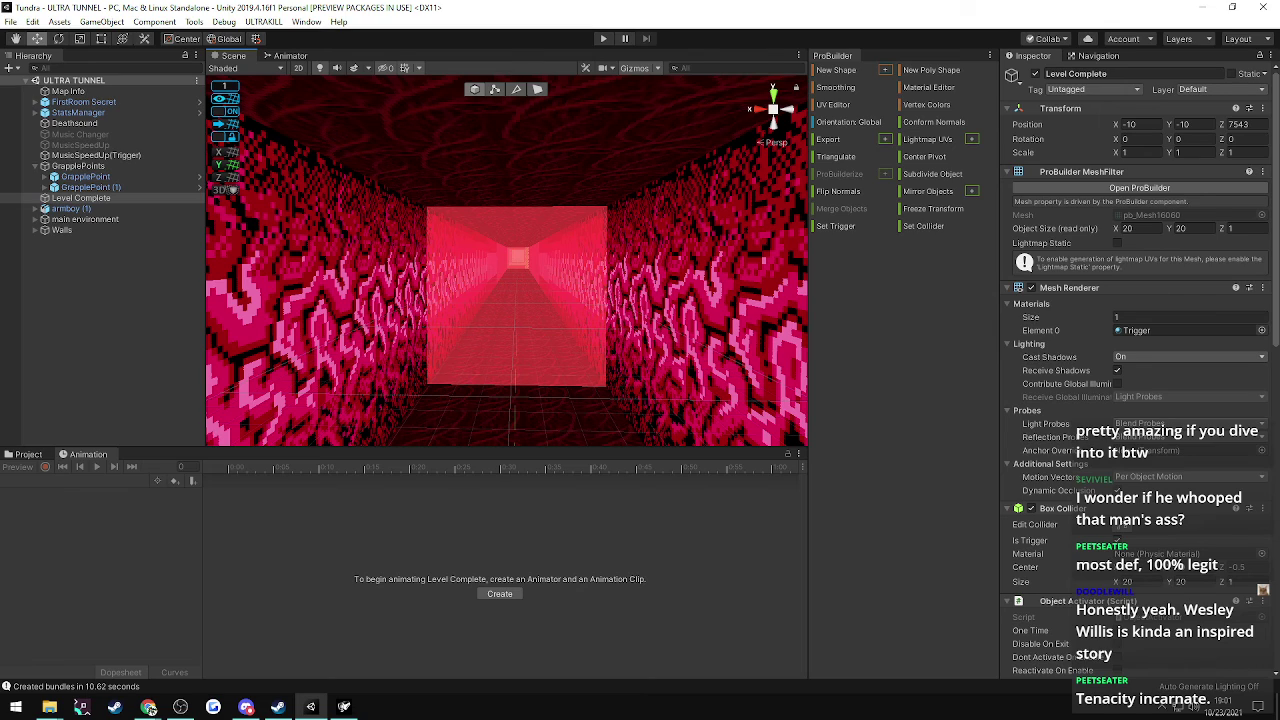
right_click_drag(480, 117, 433, 211)
key("s")
key("w")
key("w")
key("w")
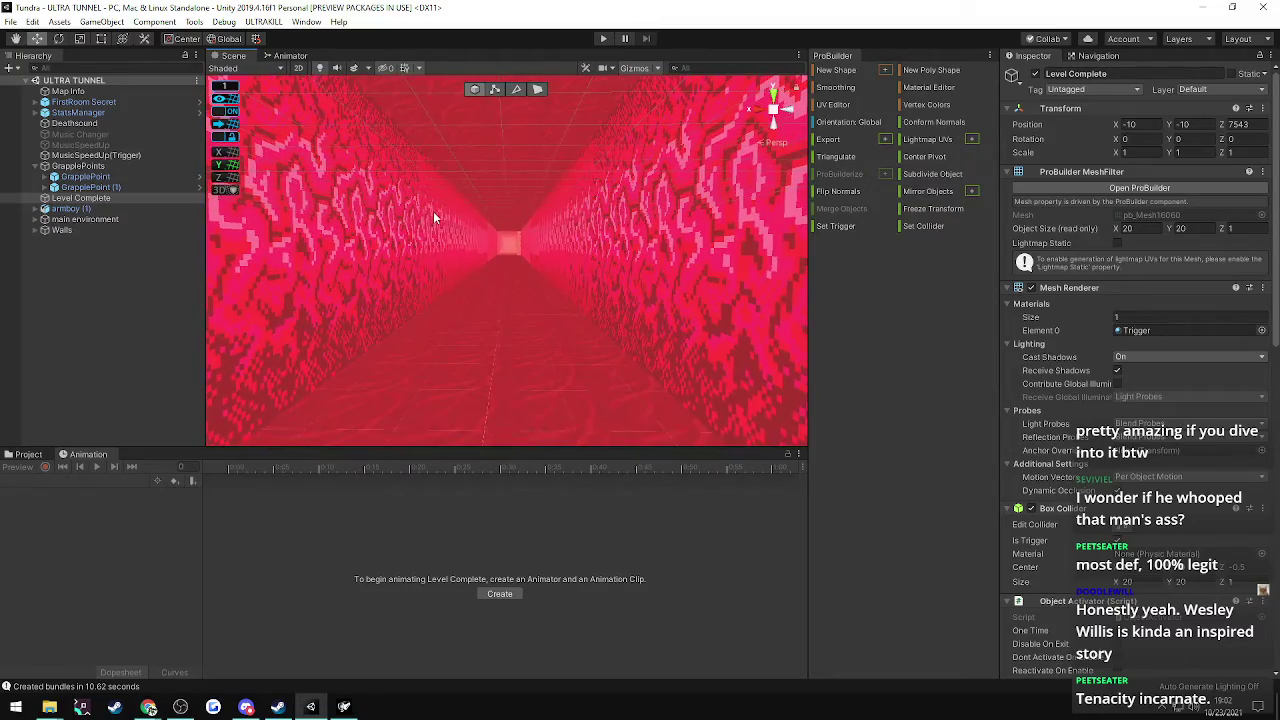
- Rebuild the map bundles with the ULTRAKILL tools after a brief look at the game's level list
left_click(343, 704)
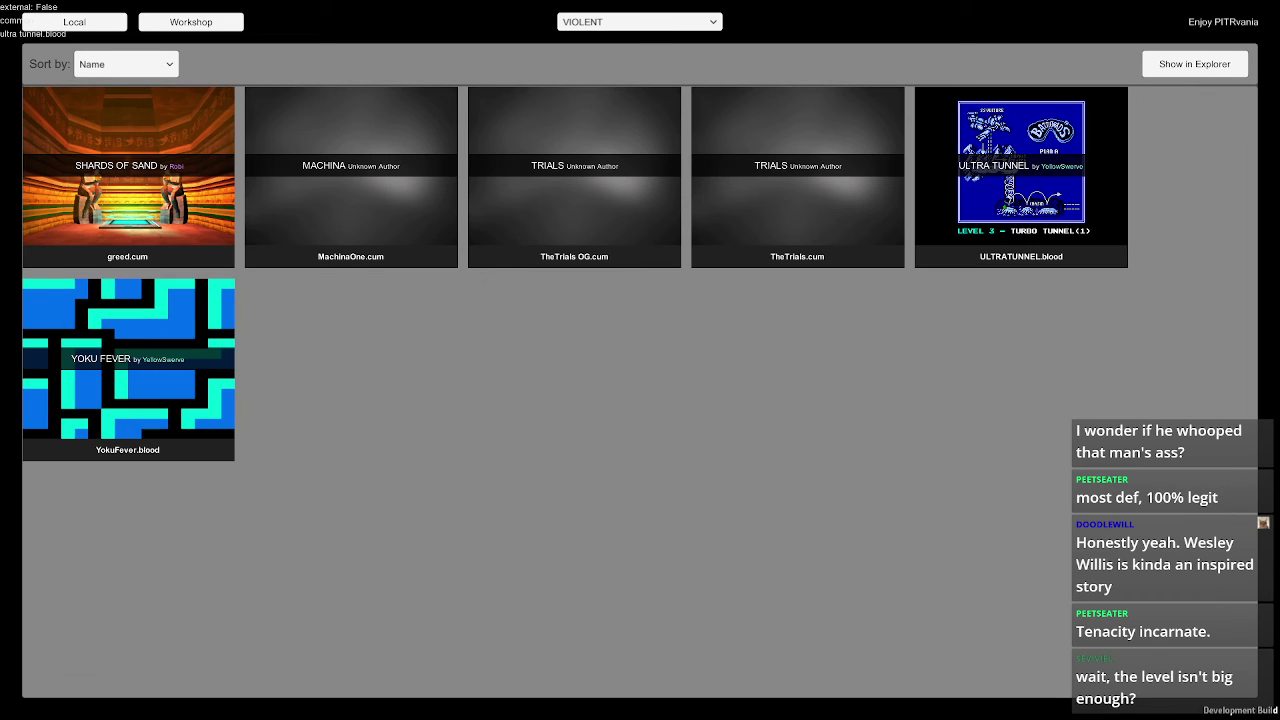
key("alt+Tab")
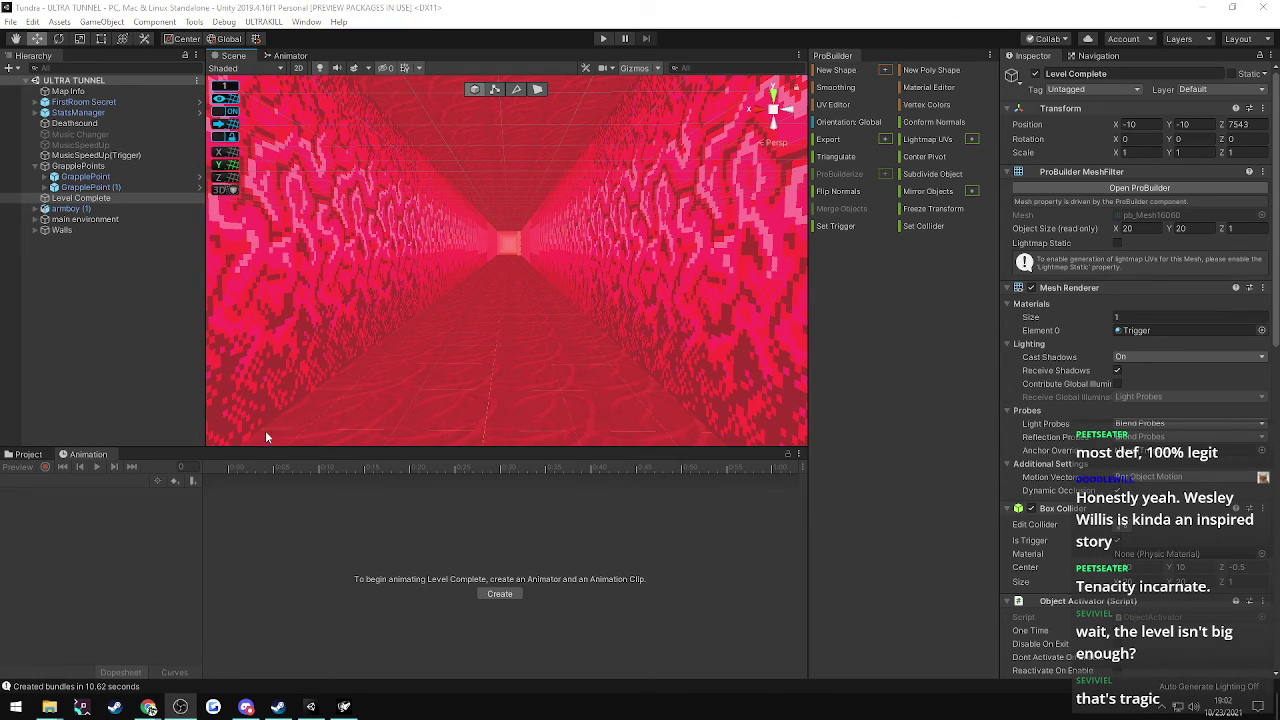
key("f")
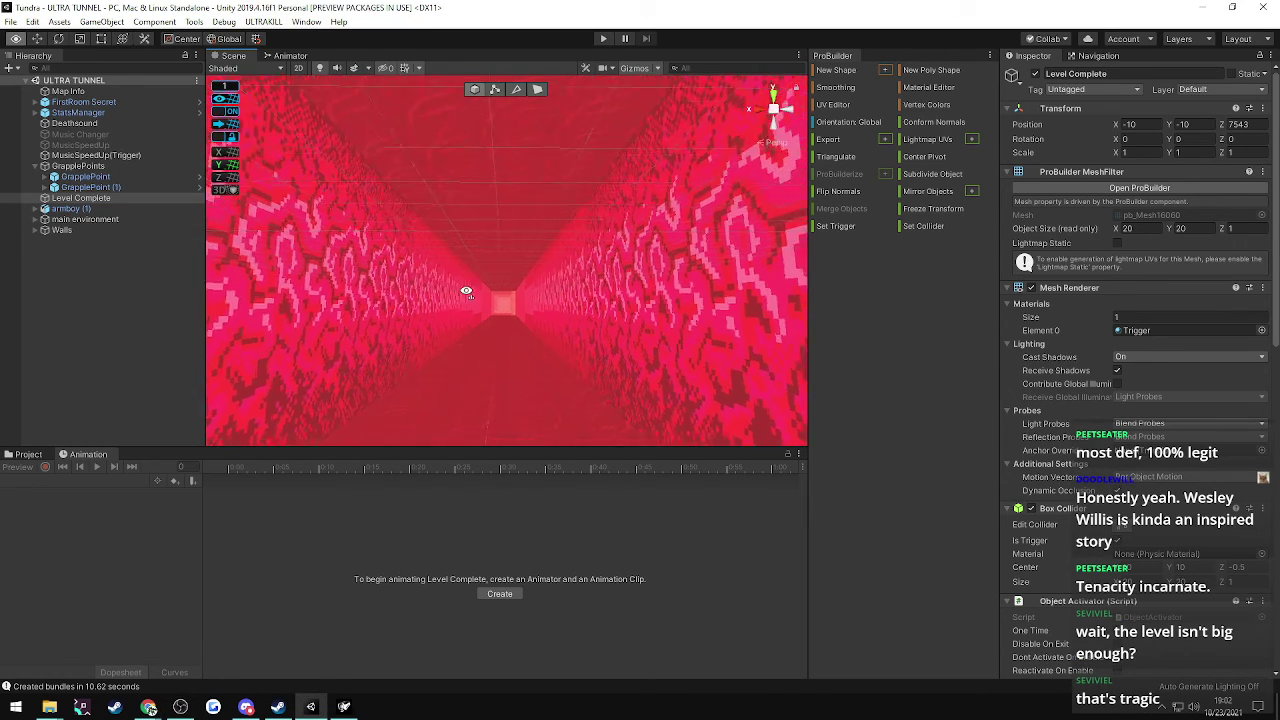
key("w")
right_click_drag(1131, 331, 565, 340)
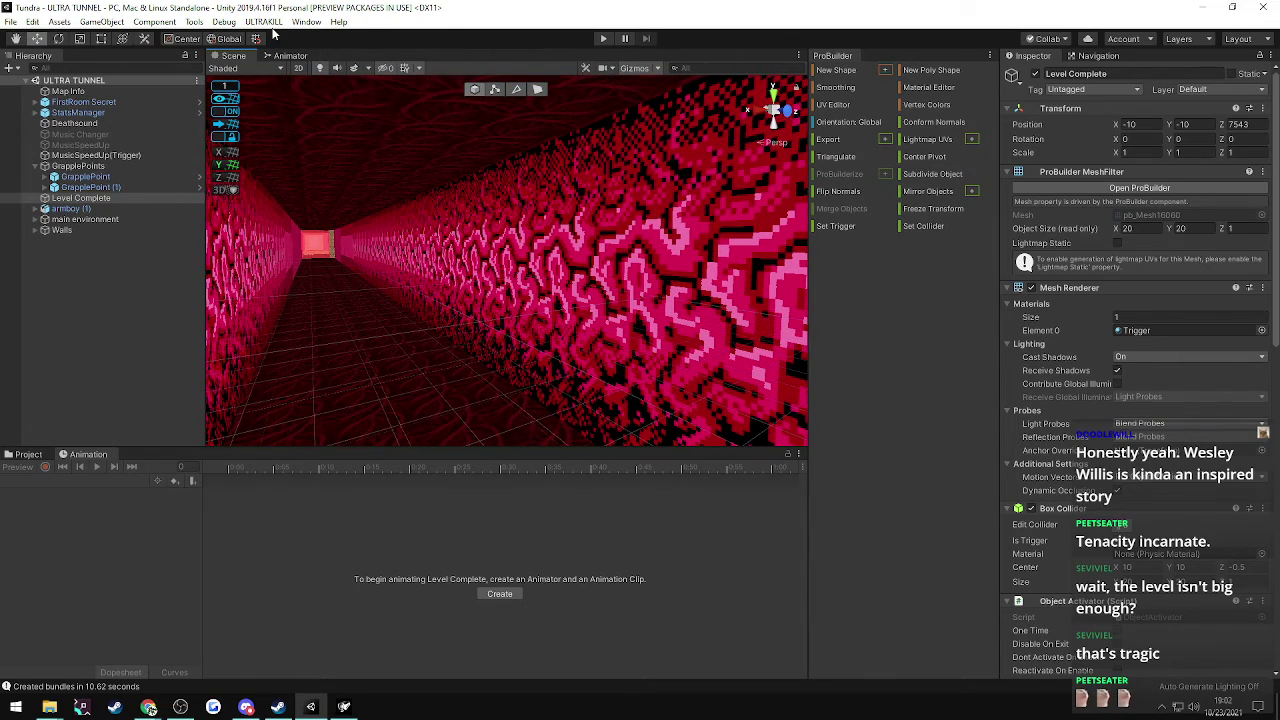
left_click(263, 21)
left_click(271, 38)
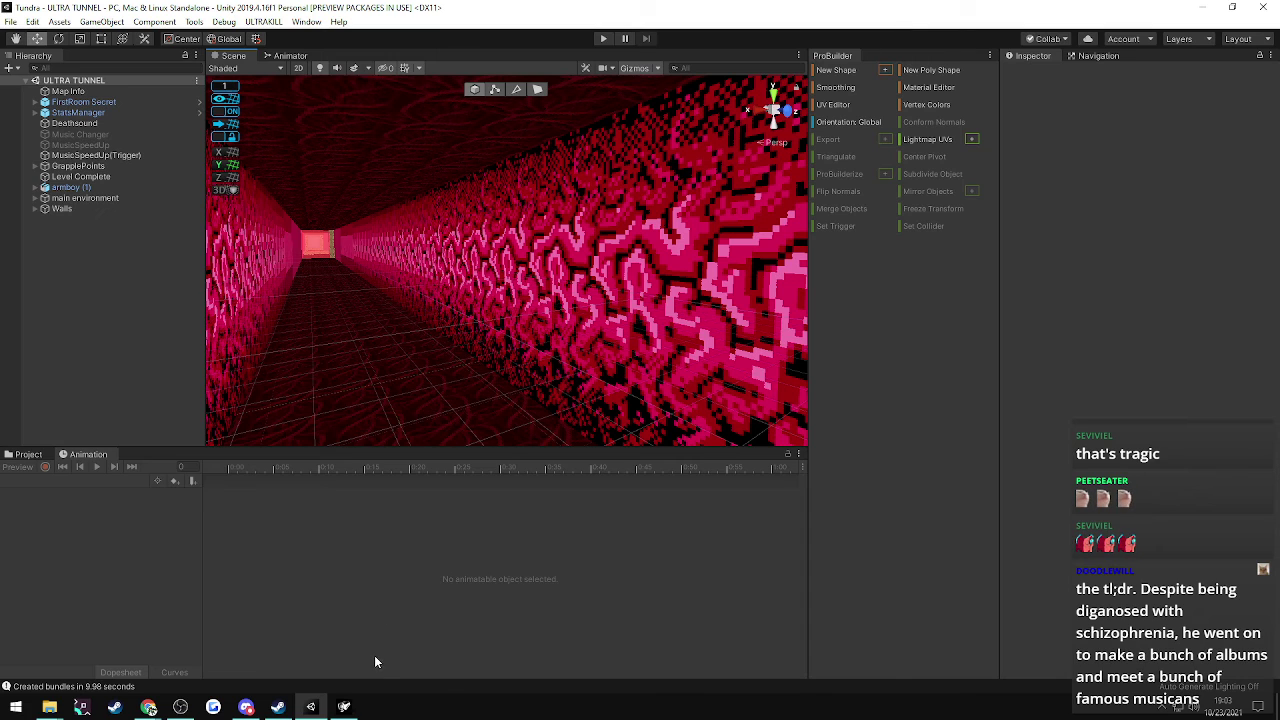
- Switch to the game, playtest the ULTRA TUNNEL level and return to Unity
left_click(340, 707)
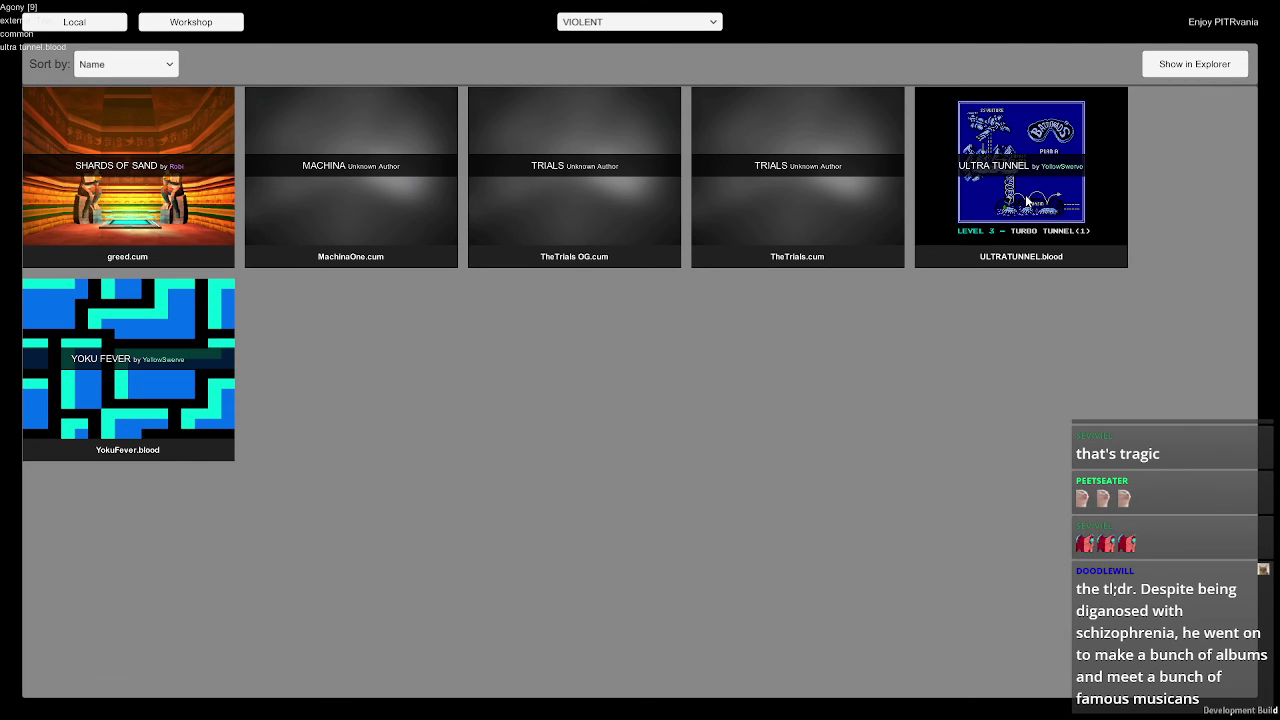
left_click(1015, 203)
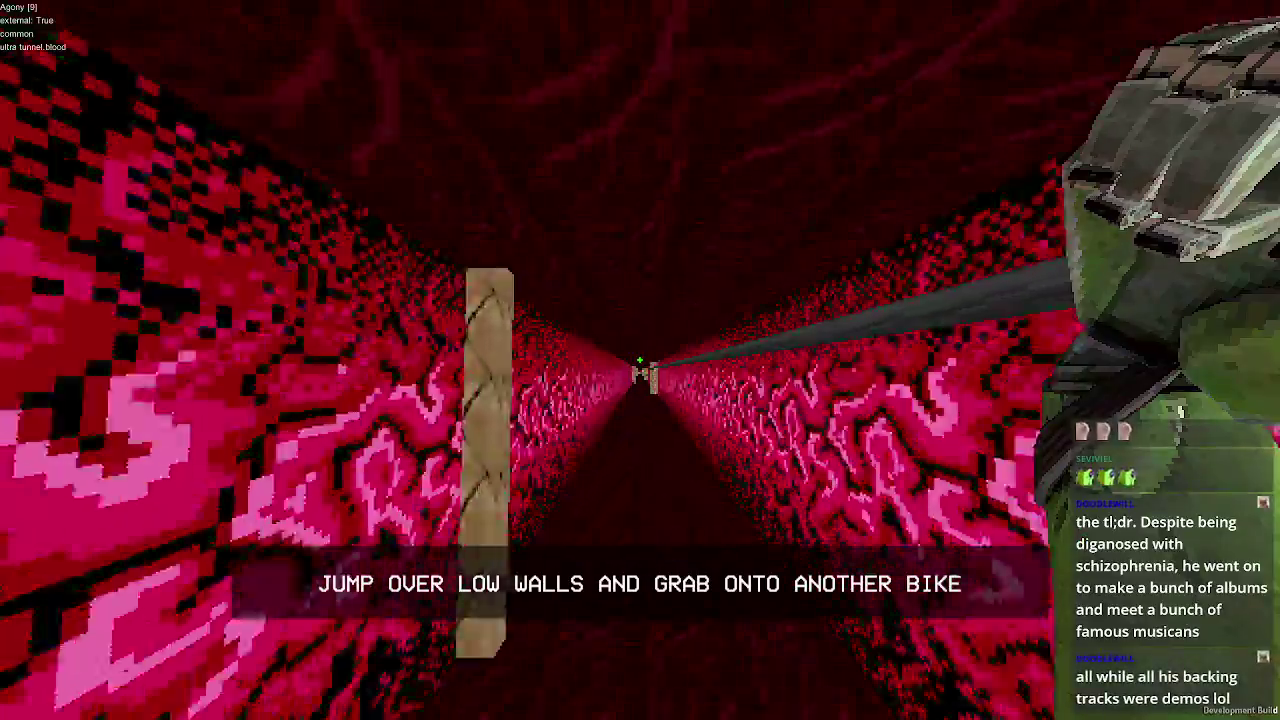
key("alt+Tab")
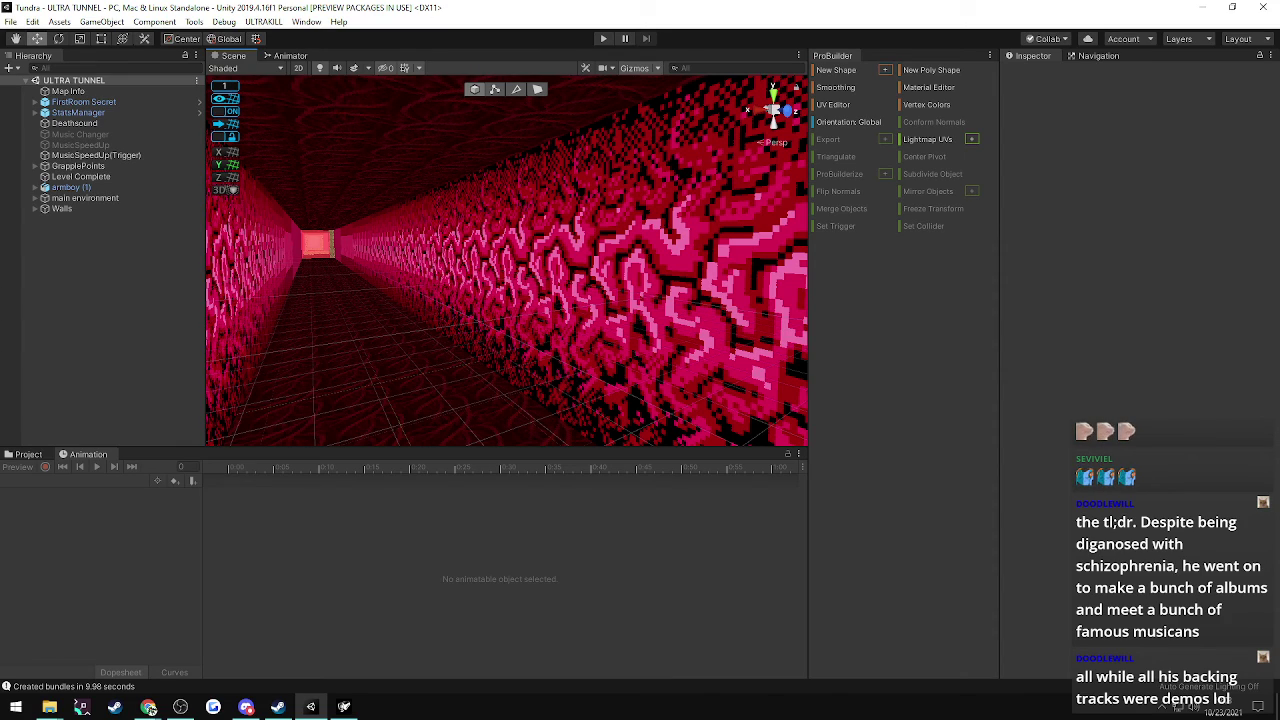
left_click(149, 707)
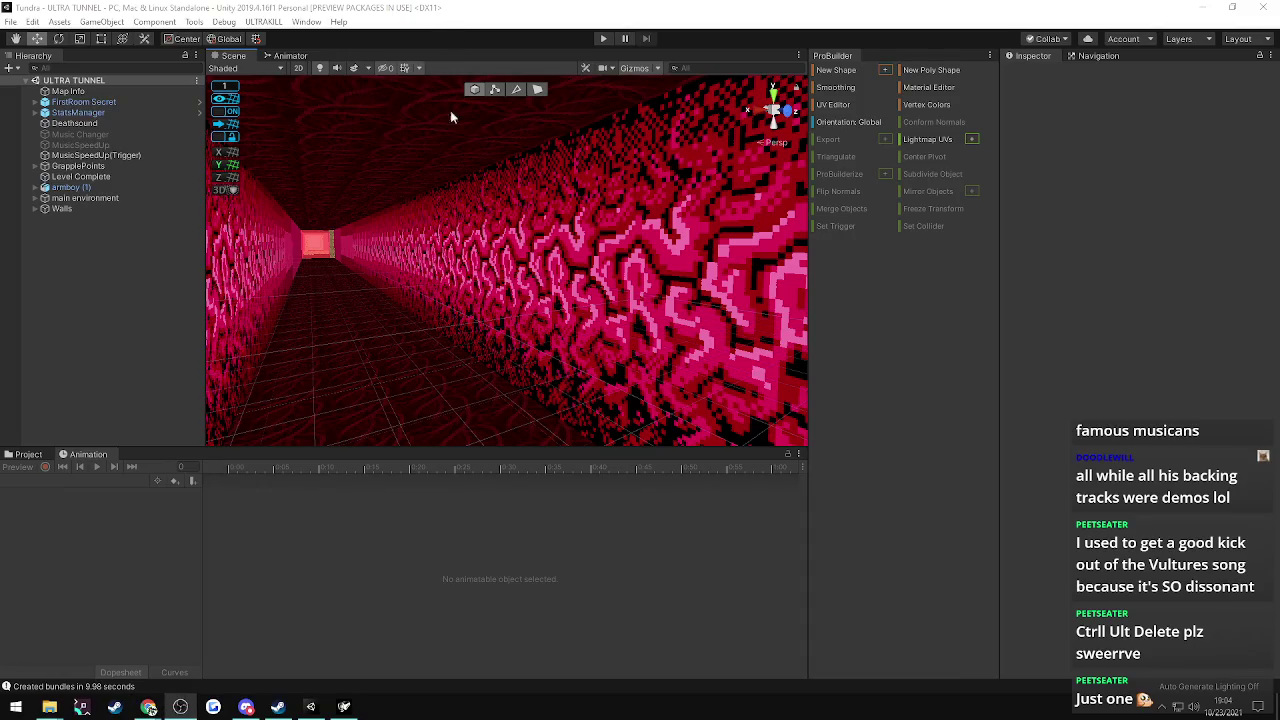
- Switch back to the game, quit the ULTRA TUNNEL mission and return to Unity
left_click(344, 707)
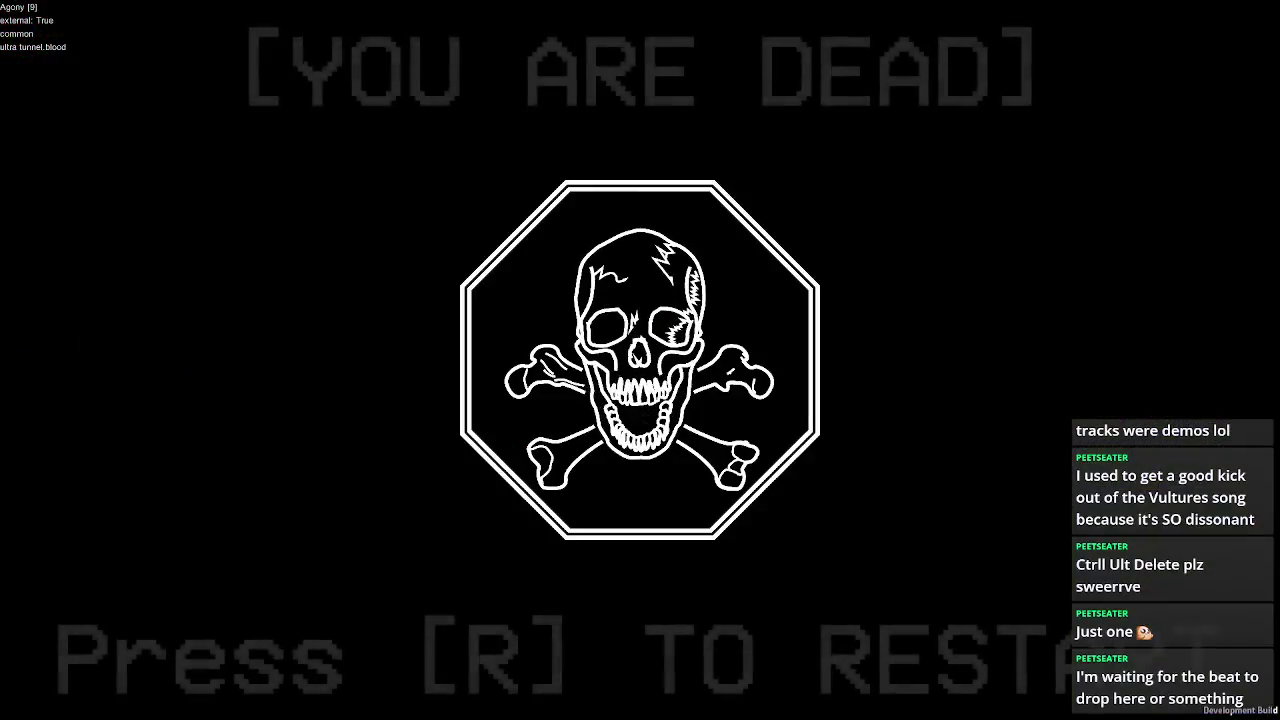
key("Escape")
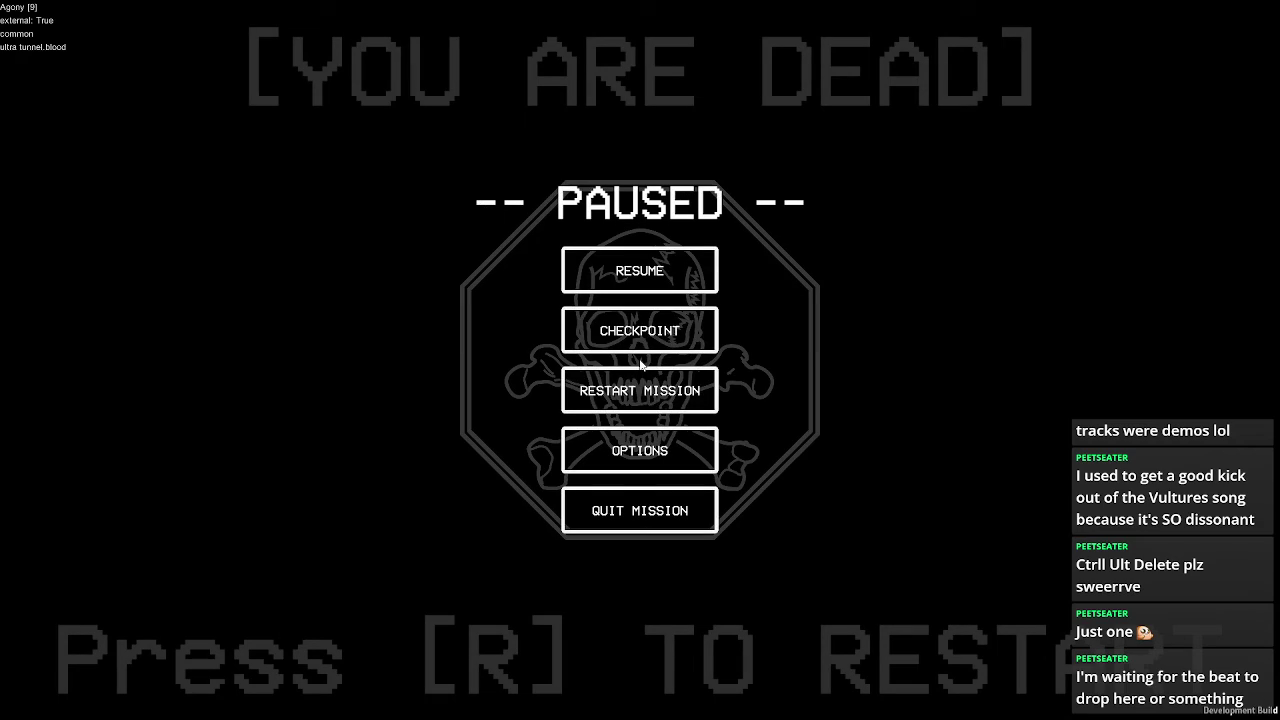
left_click(621, 510)
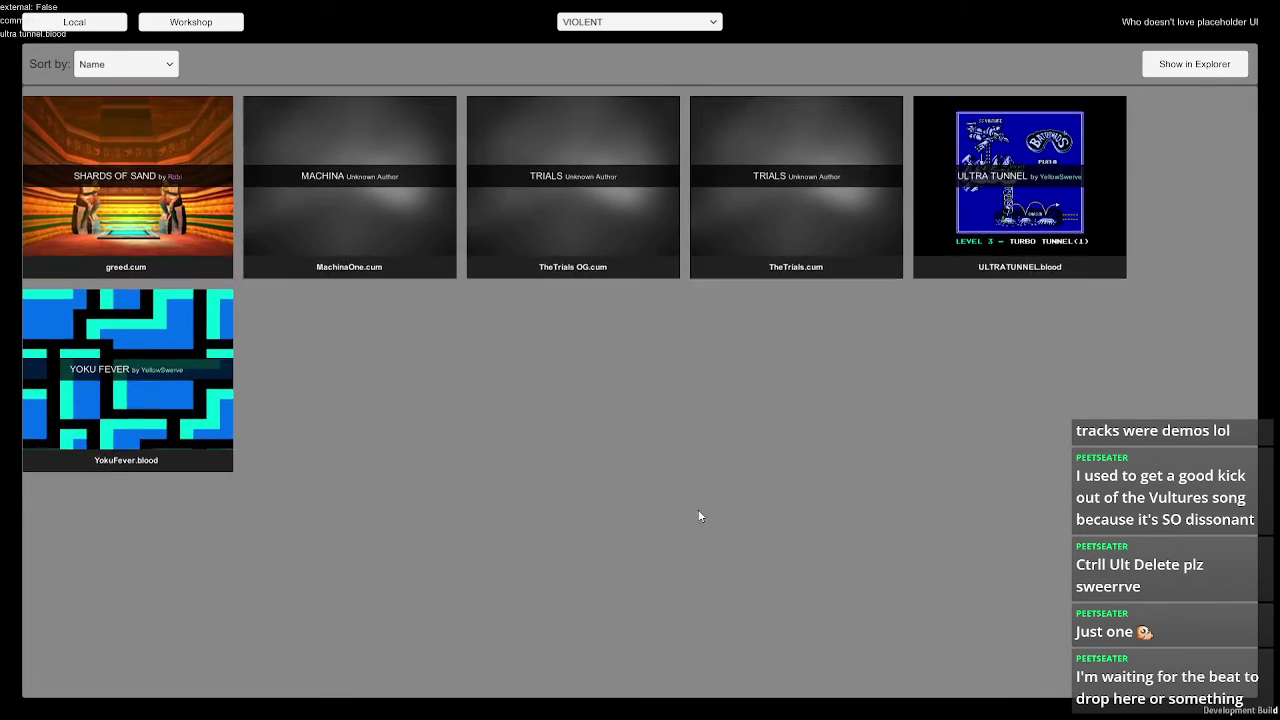
key("alt+Tab")
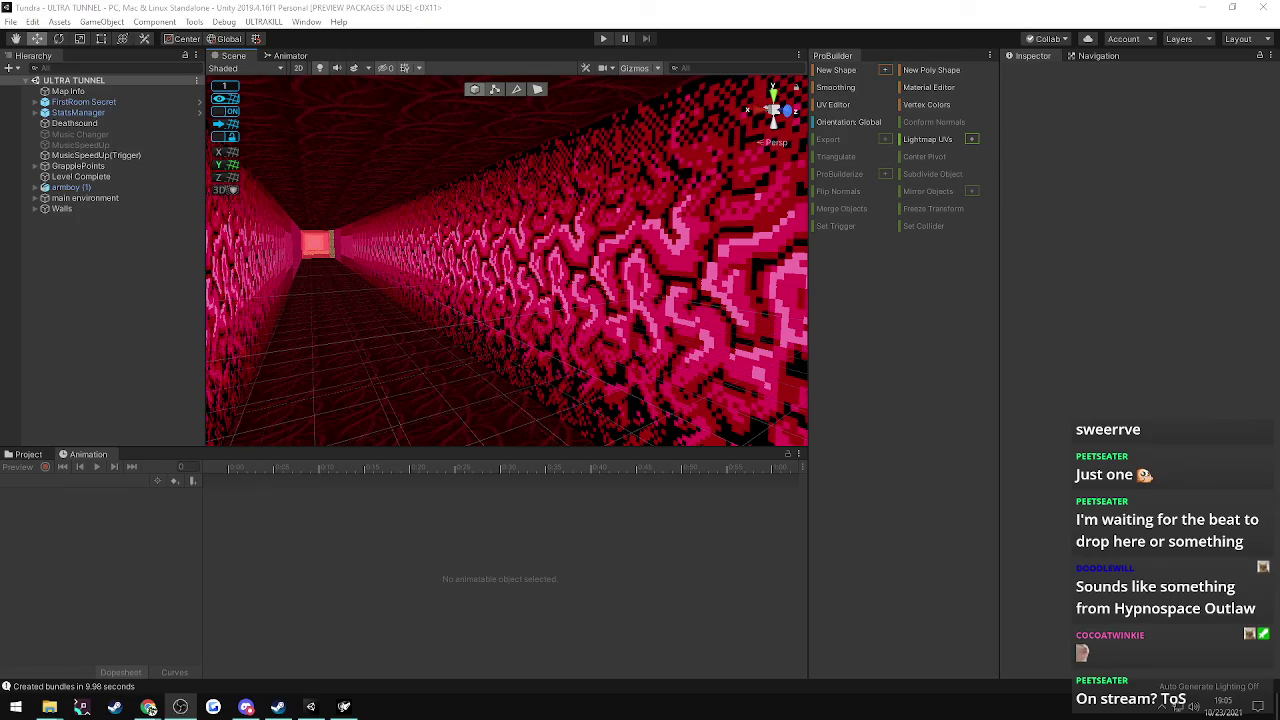
- Examine the tunnel and its obstacles from inside and outside, framing wall (6) (start of real) in the scene
right_click_drag(428, 275, 1063, 322)
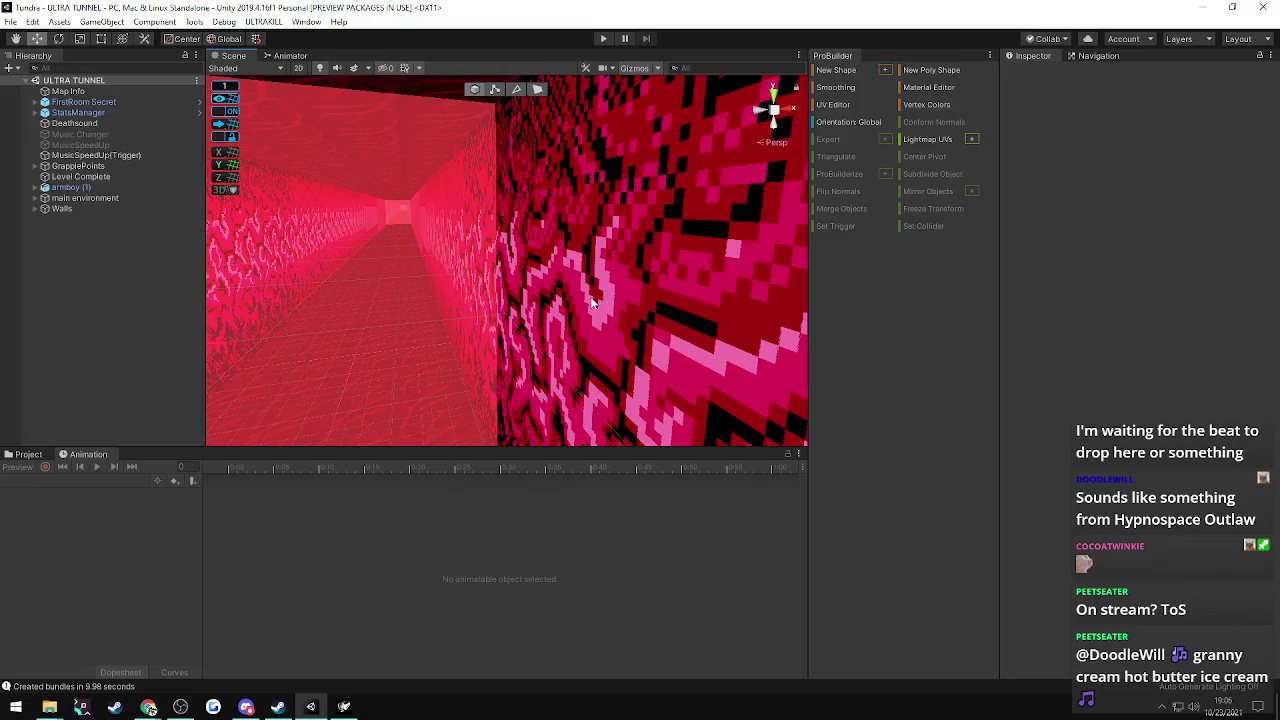
right_click_drag(592, 303, 1132, 282)
right_click_drag(692, 282, 394, 264)
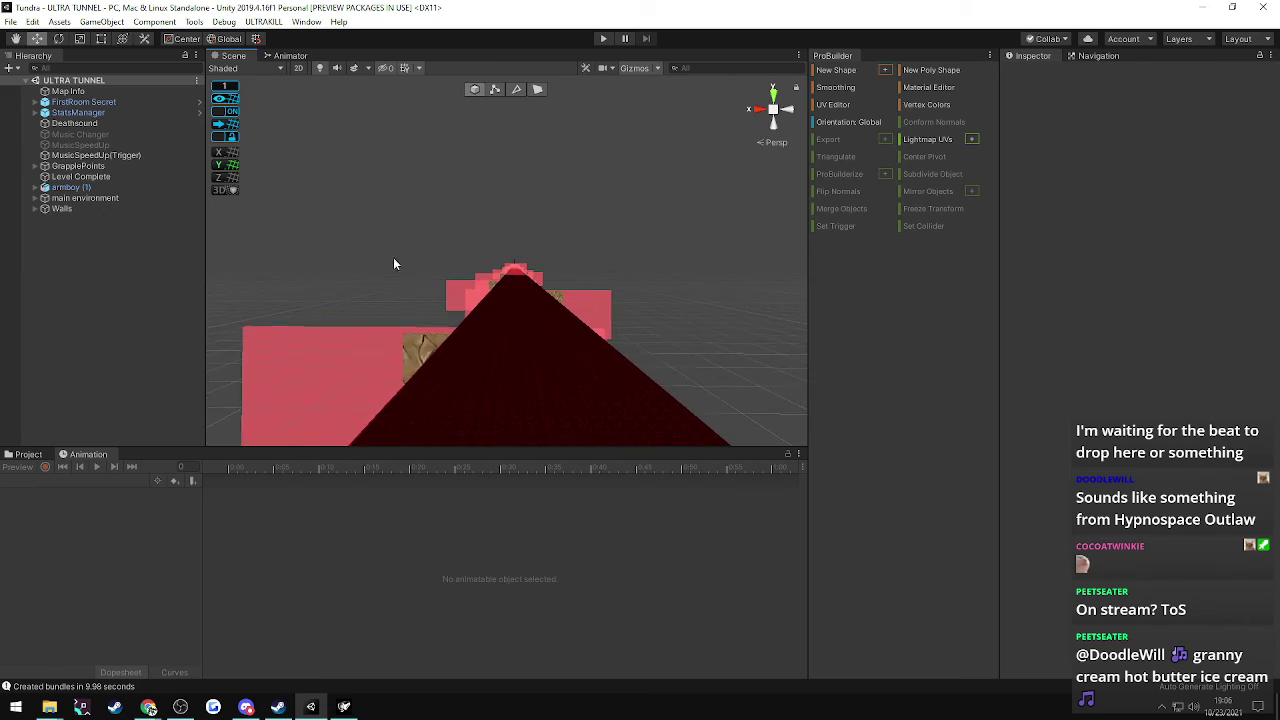
left_click(35, 209)
left_click(68, 230)
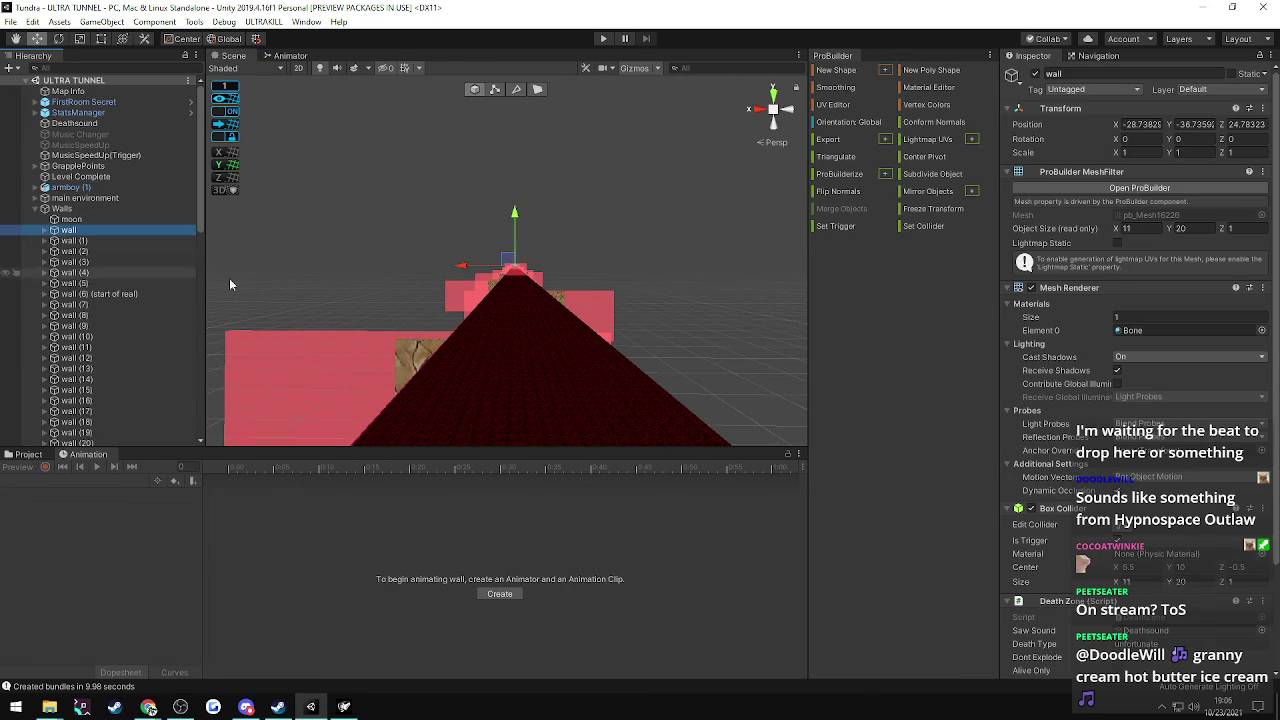
left_click(78, 294)
key("f")
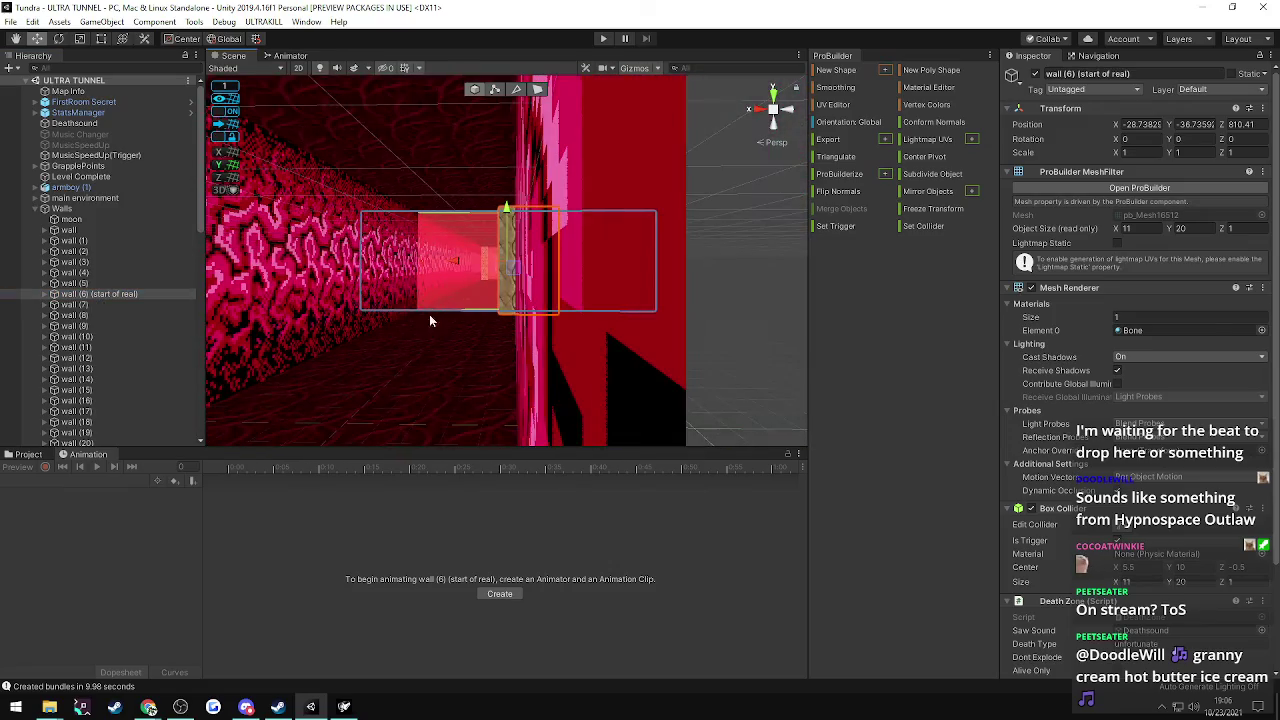
right_click_drag(485, 315, 1103, 272)
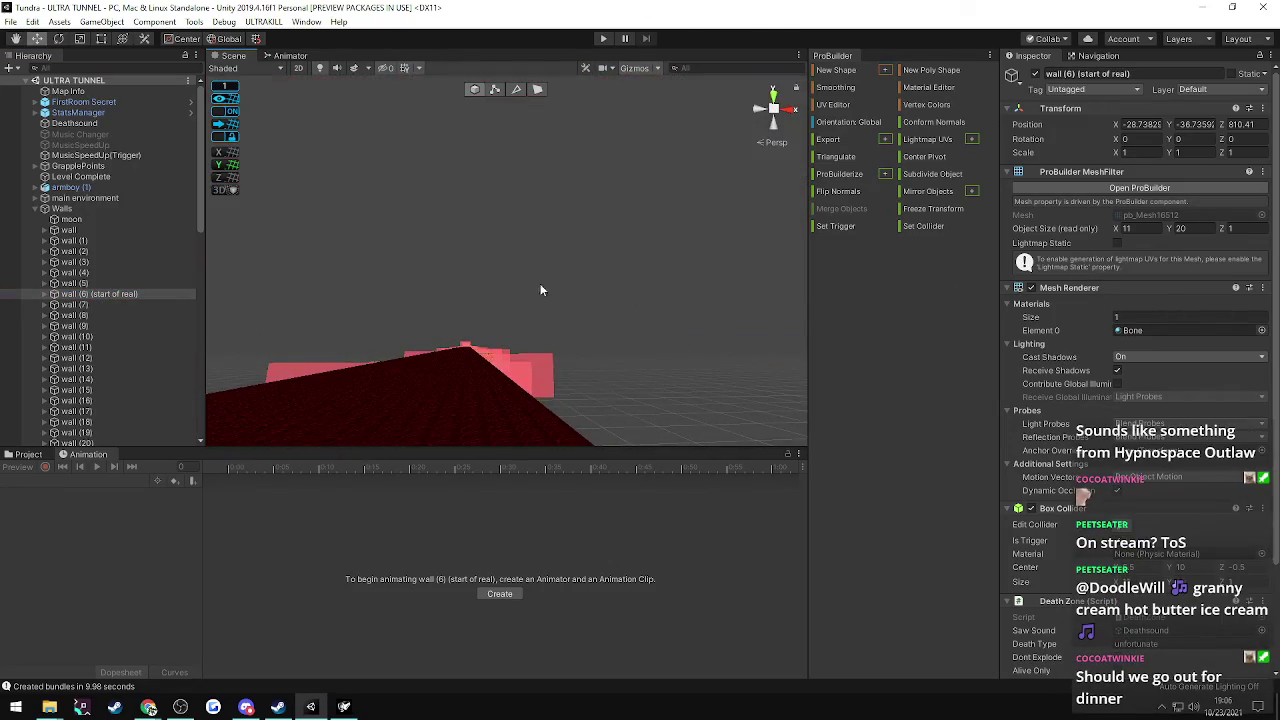
right_click_drag(543, 289, 1096, 350)
mouse_move(612, 310)
right_mouse_down()
mouse_move(606, 294)
mouse_move(622, 331)
right_mouse_up()
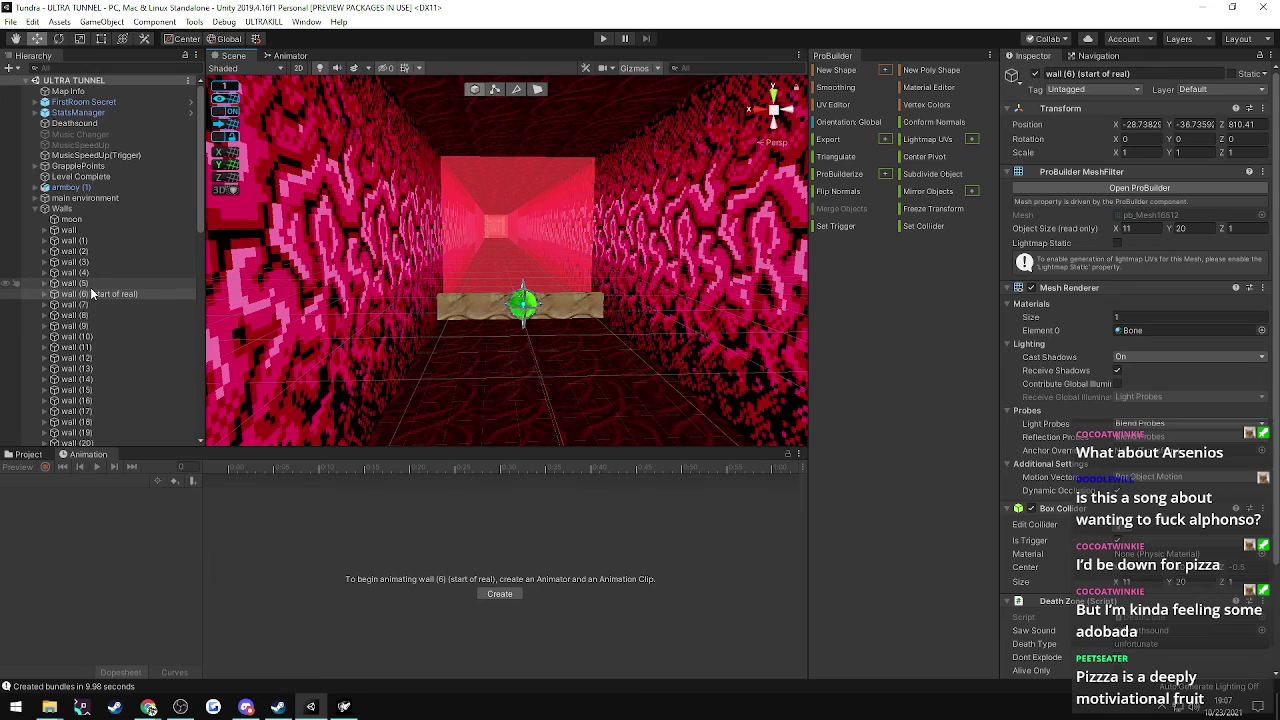
- Collapse the Walls group and select GrapplePoint (1) to inspect its components and position animation
scroll(82, 310, "down", 2)
scroll(82, 312, "down", 1)
scroll(82, 311, "up", 1)
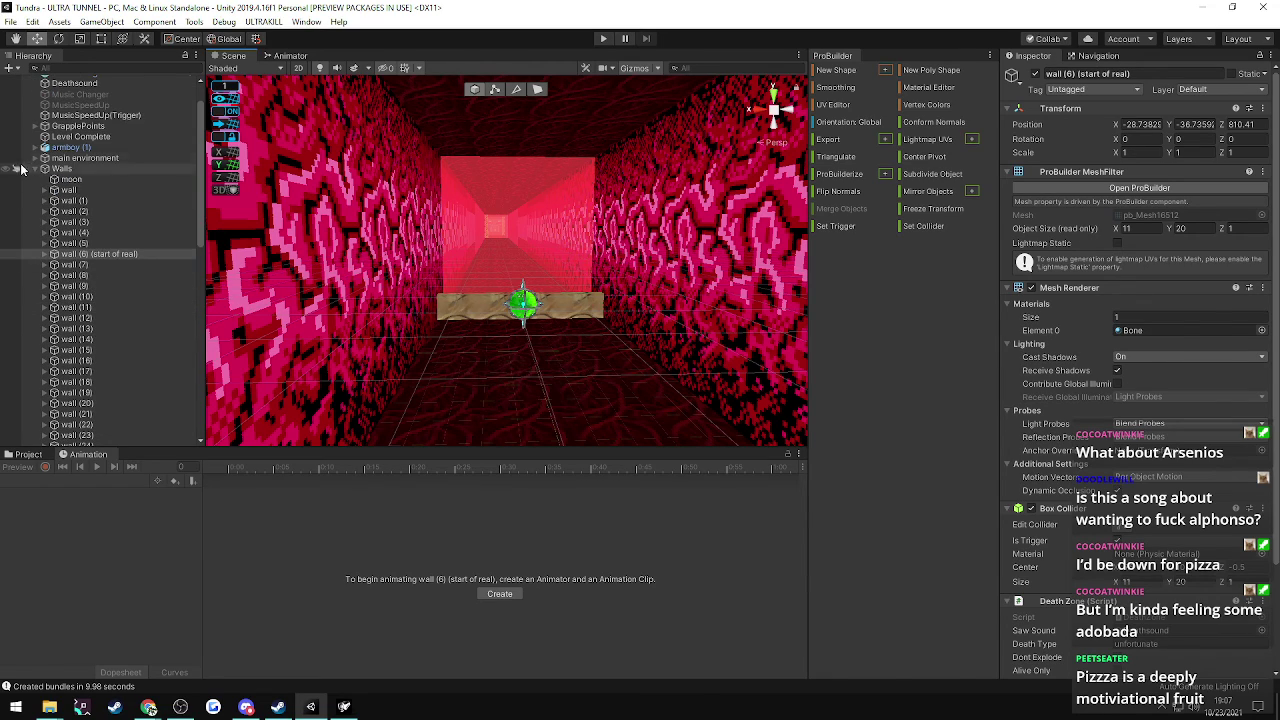
left_click(36, 169)
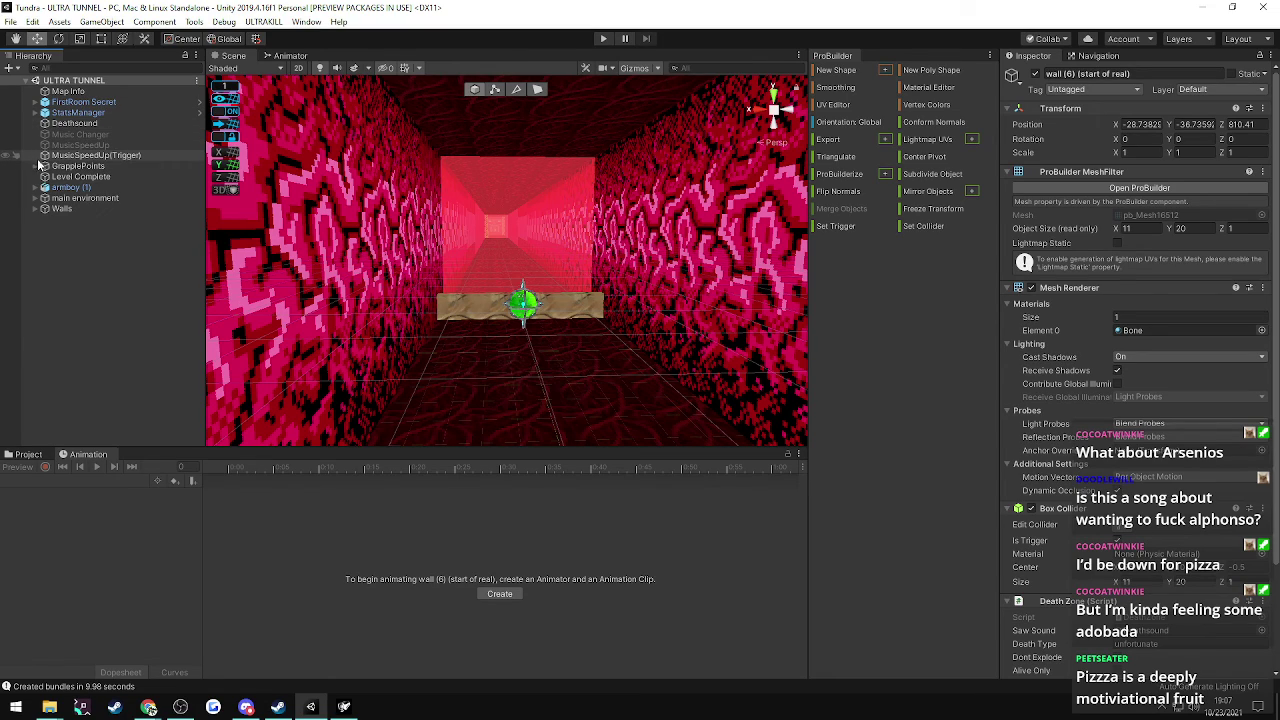
left_click(36, 166)
left_click(80, 188)
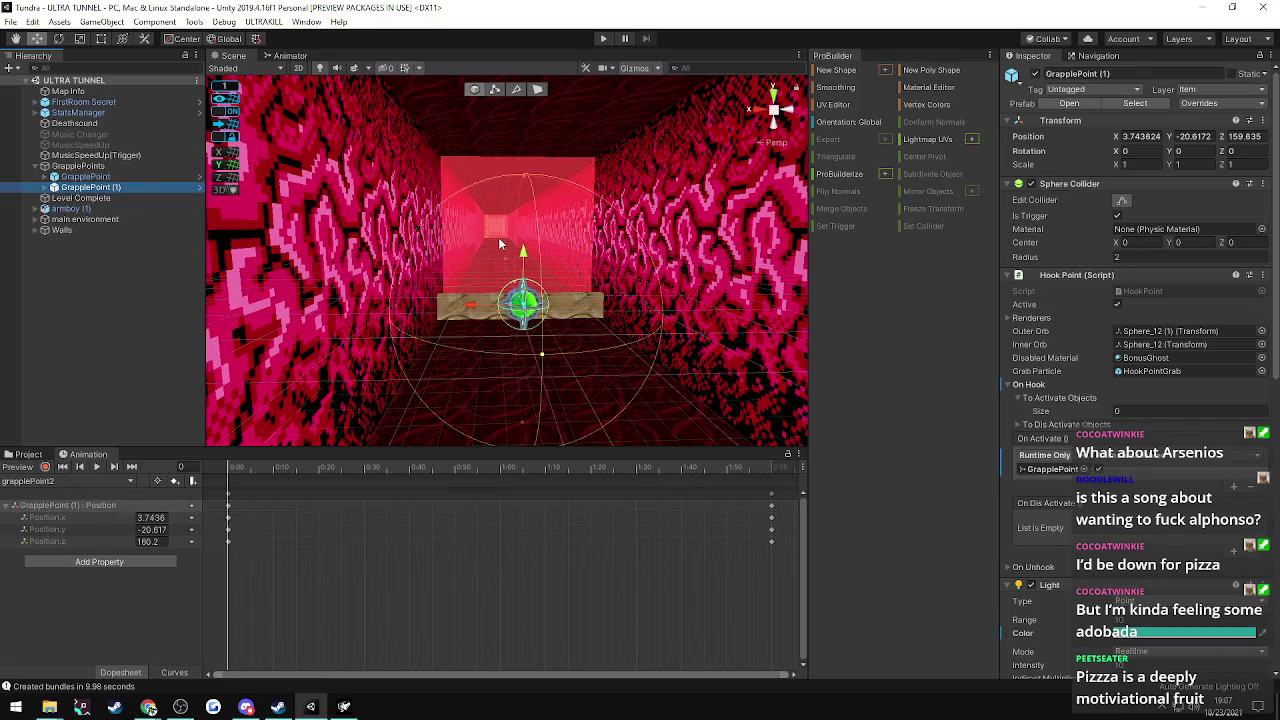
- Duplicate GrapplePoint (1) and move the copy along the tunnel to about Z 1342
mouse_move(498, 237)
right_mouse_down()
mouse_move(486, 251)
mouse_move(504, 254)
right_mouse_up()
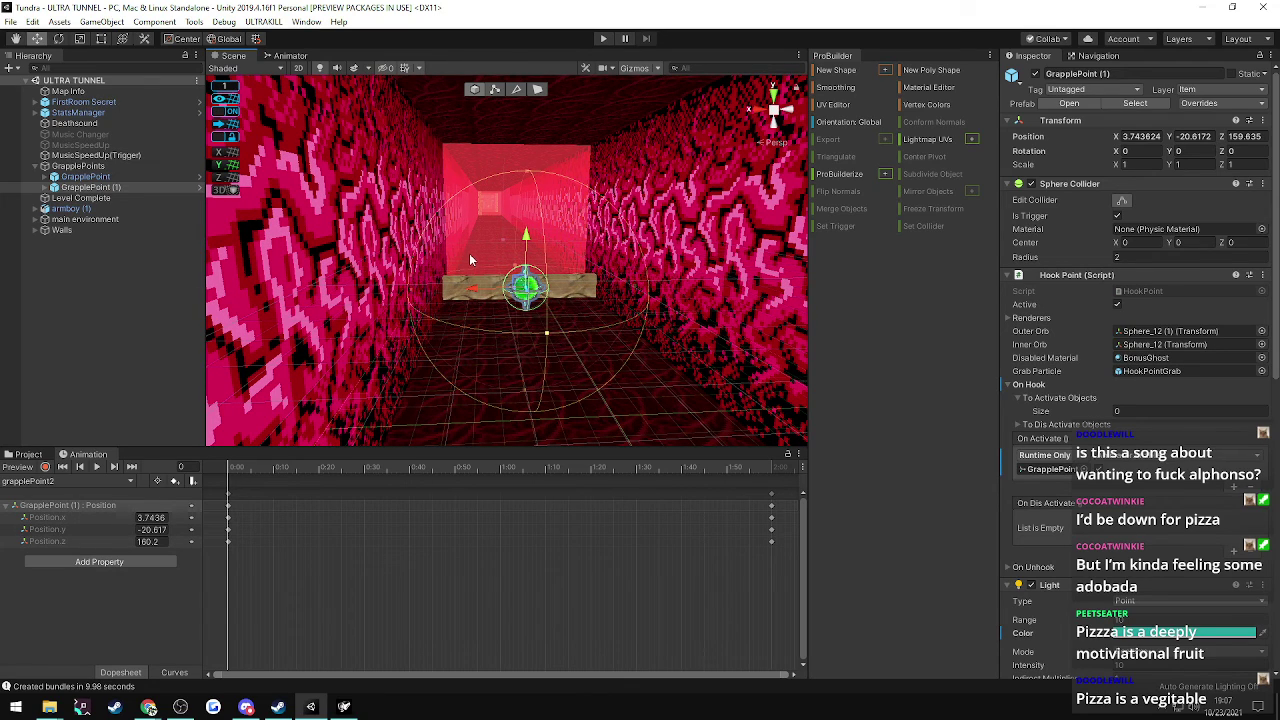
right_click_drag(487, 256, 480, 295)
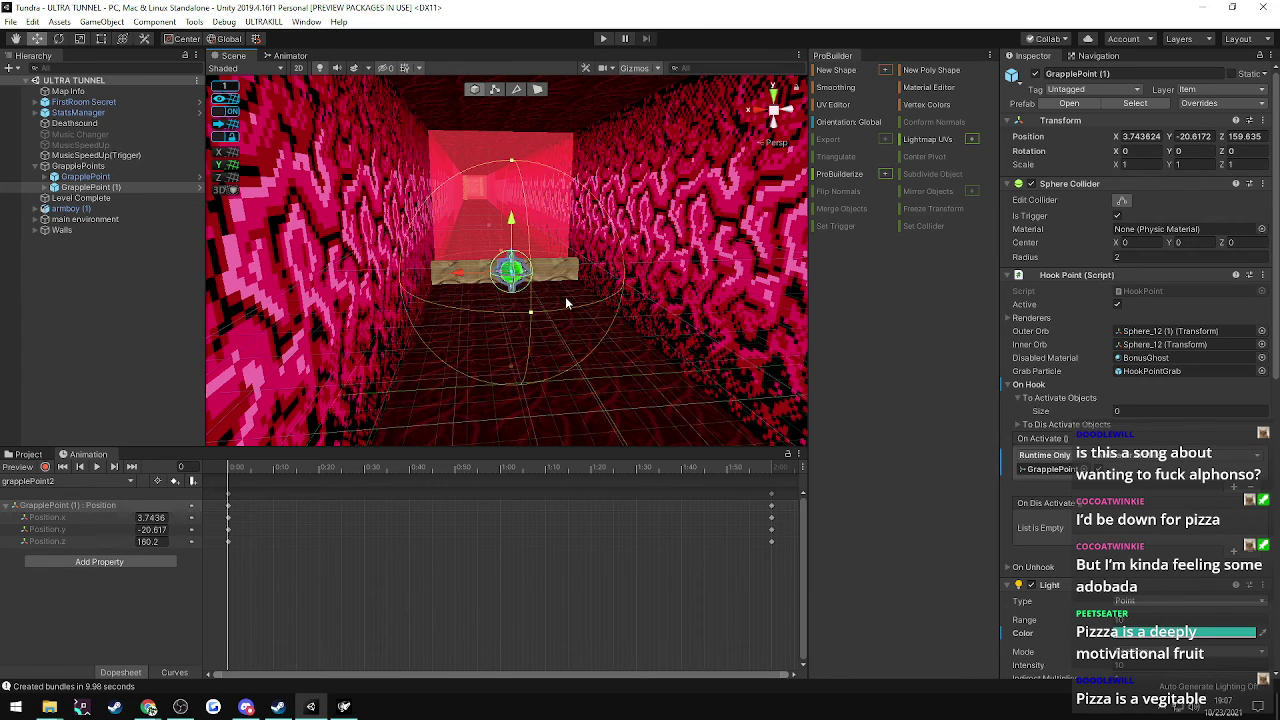
right_click_drag(561, 306, 141, 308)
key("ctrl+d")
key("s")
key("s")
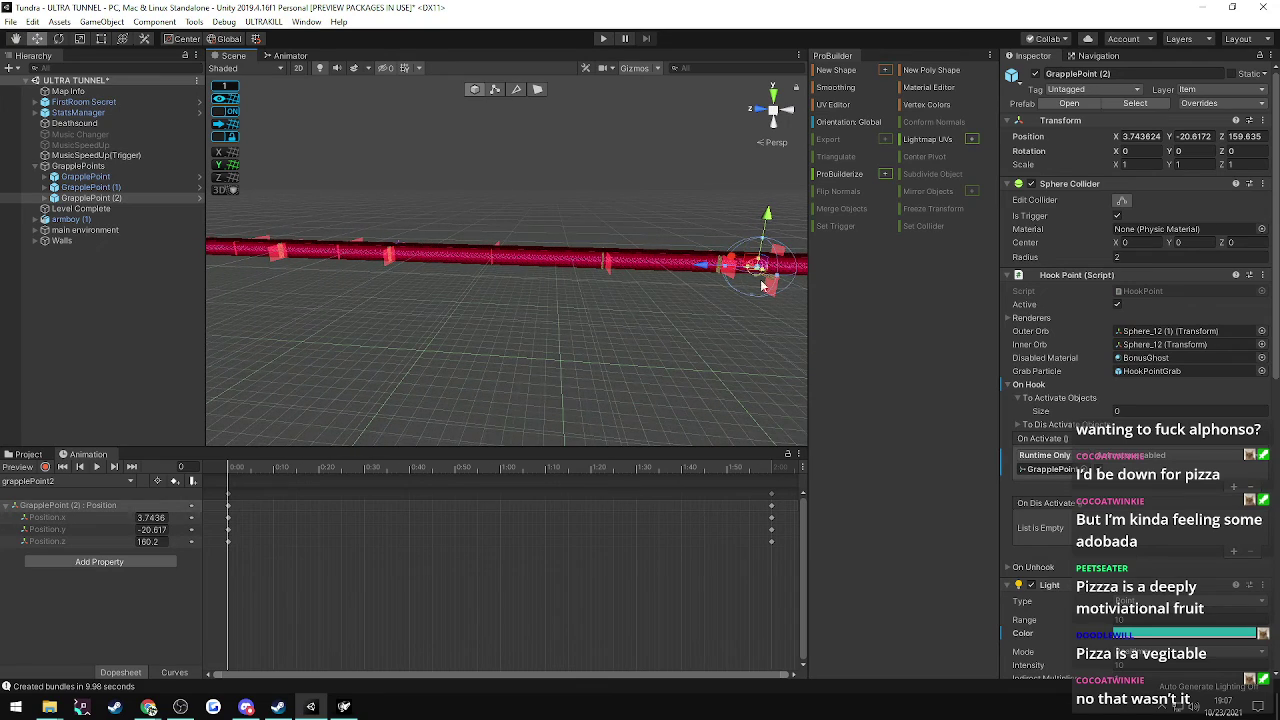
left_click_drag(703, 268, 231, 260)
right_click_drag(307, 301, 249, 268)
right_click_drag(242, 268, 315, 272)
left_click_drag(708, 297, 144, 285)
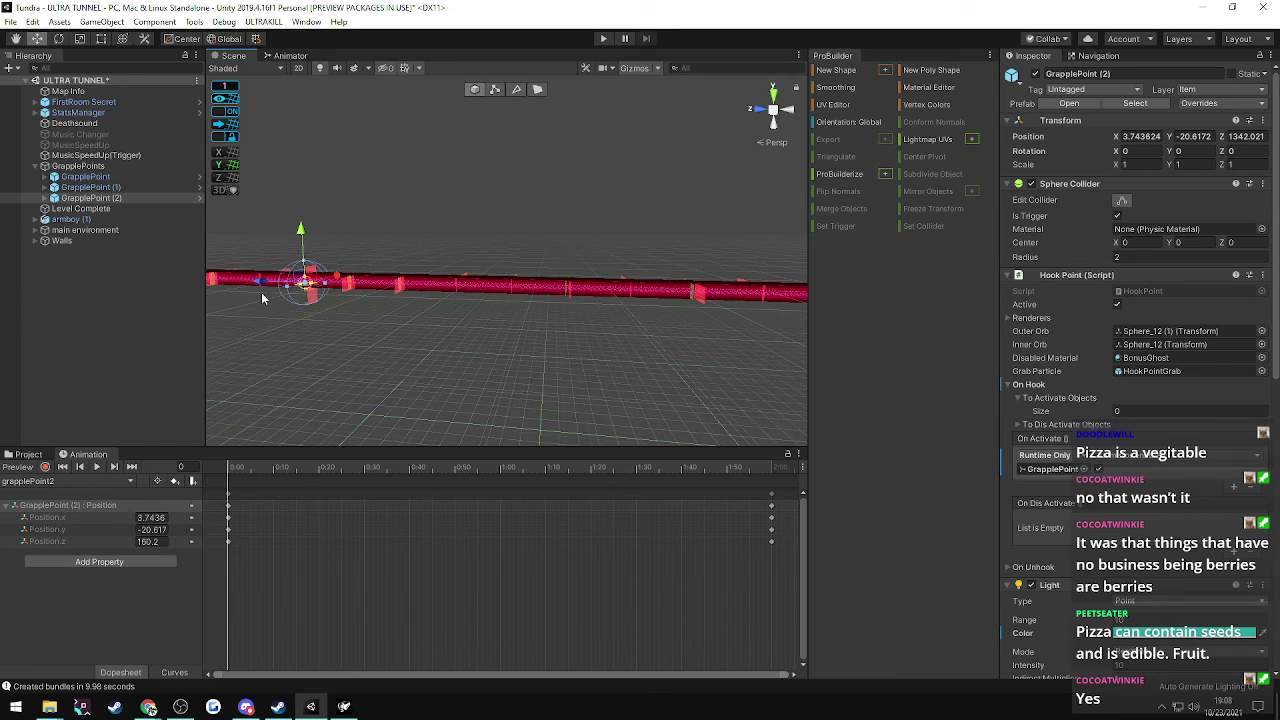
- Examine where GrapplePoint (2) sits among the tunnel walls, framing wall (14) for reference
right_click_drag(263, 293, 254, 253)
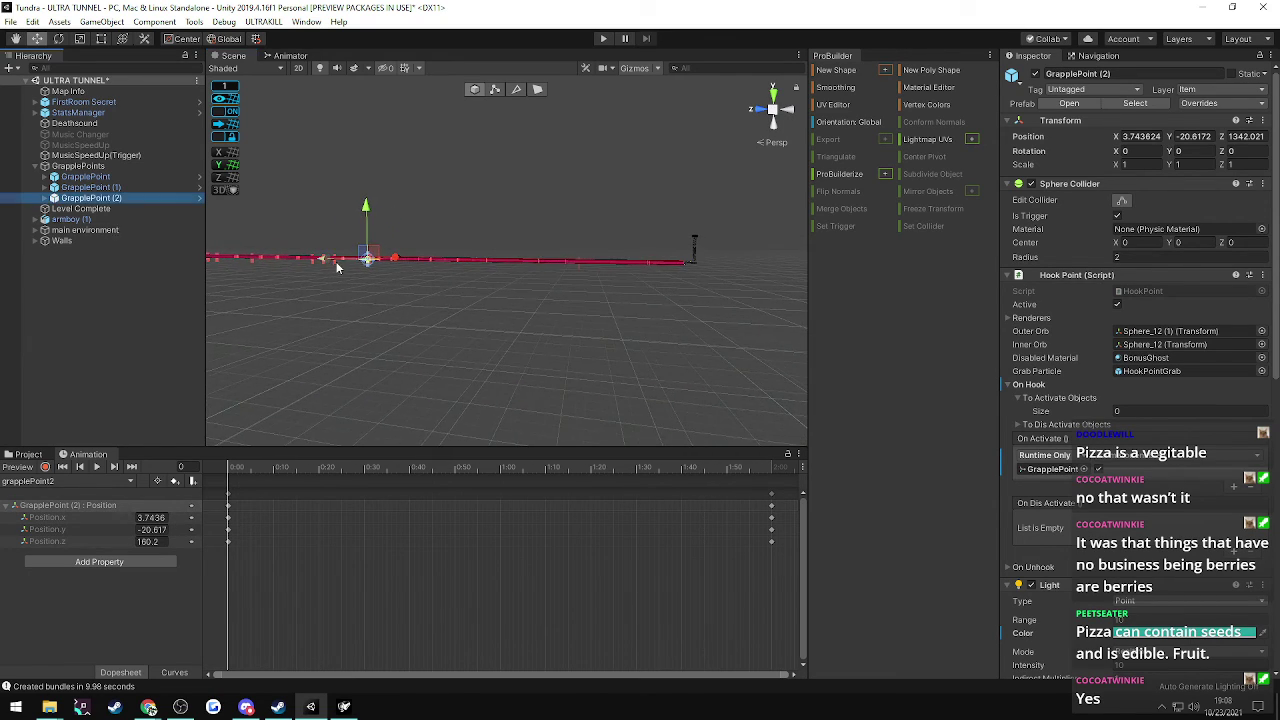
left_click(88, 188)
left_click(88, 197)
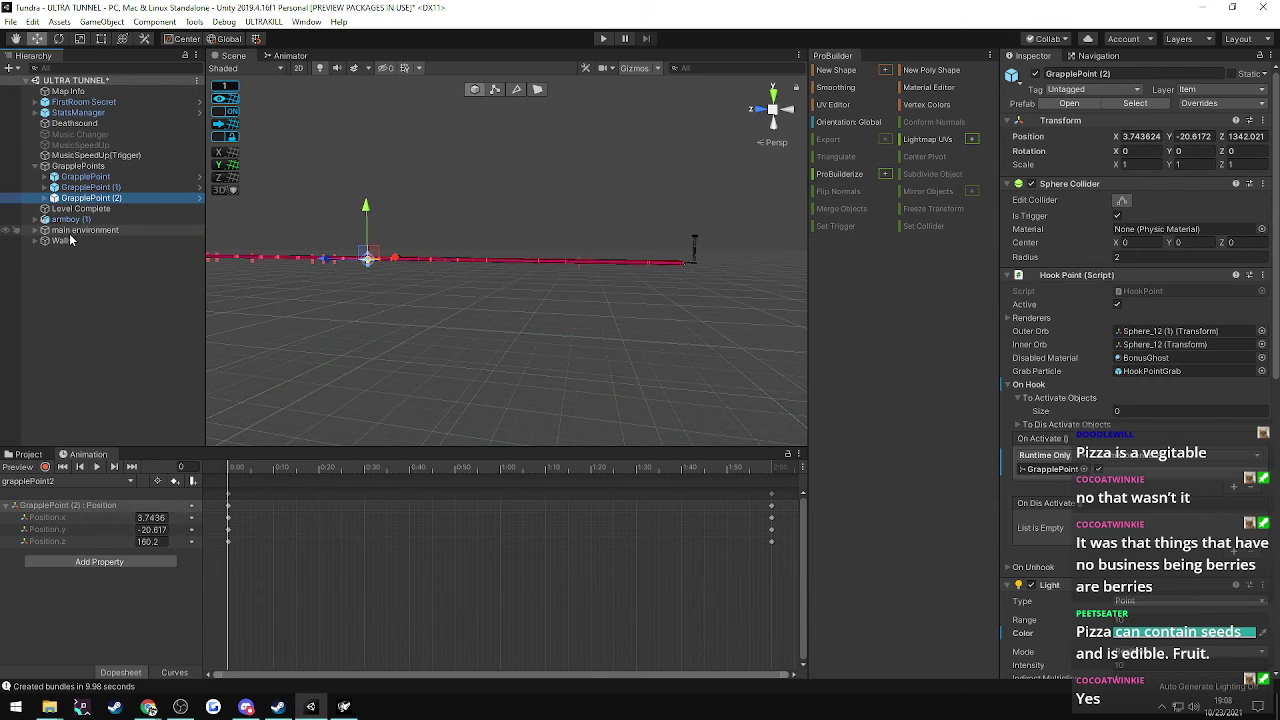
left_click(35, 241)
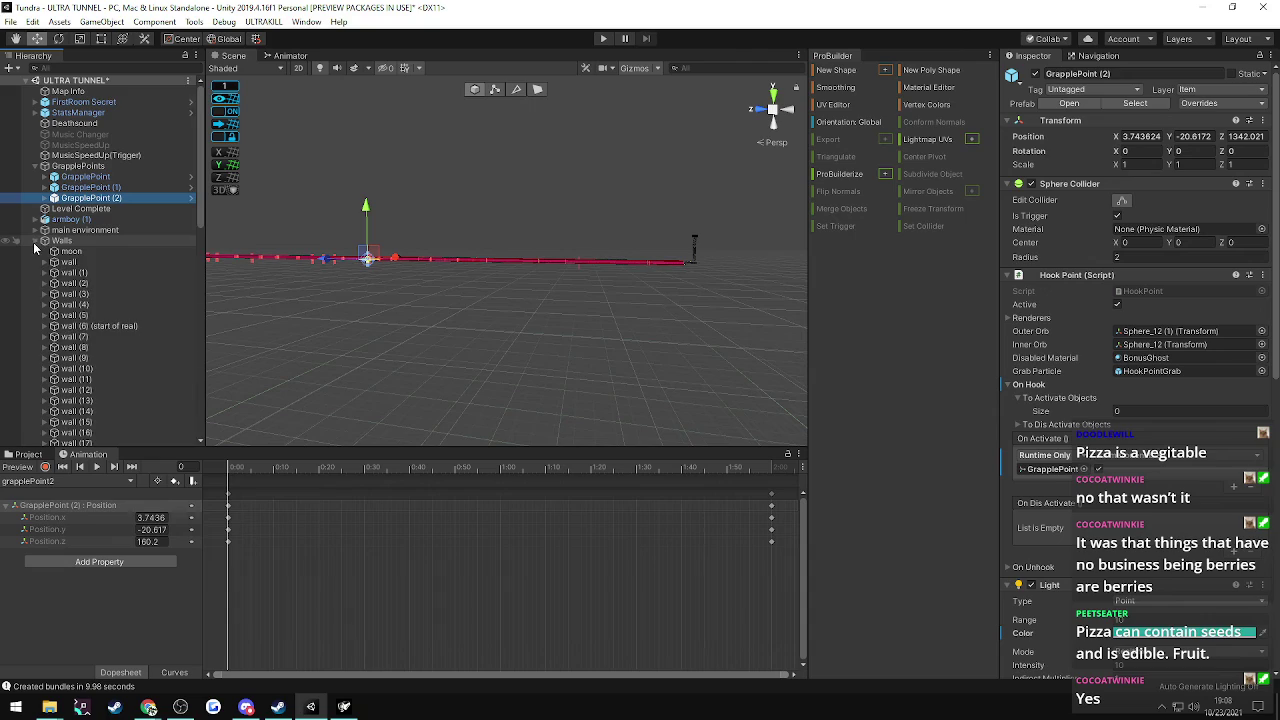
left_click(80, 379)
scroll(80, 378, "down", 1)
left_click(81, 374)
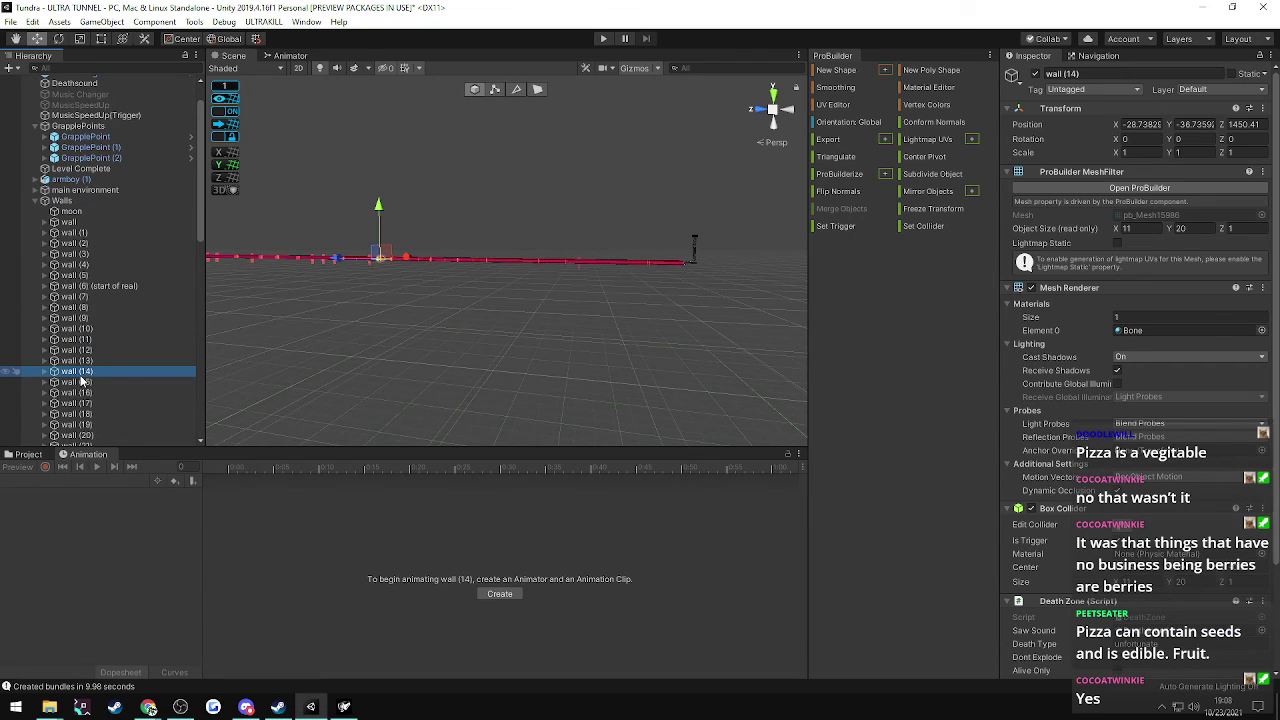
key("f")
right_click_drag(369, 297, 290, 304)
key("w")
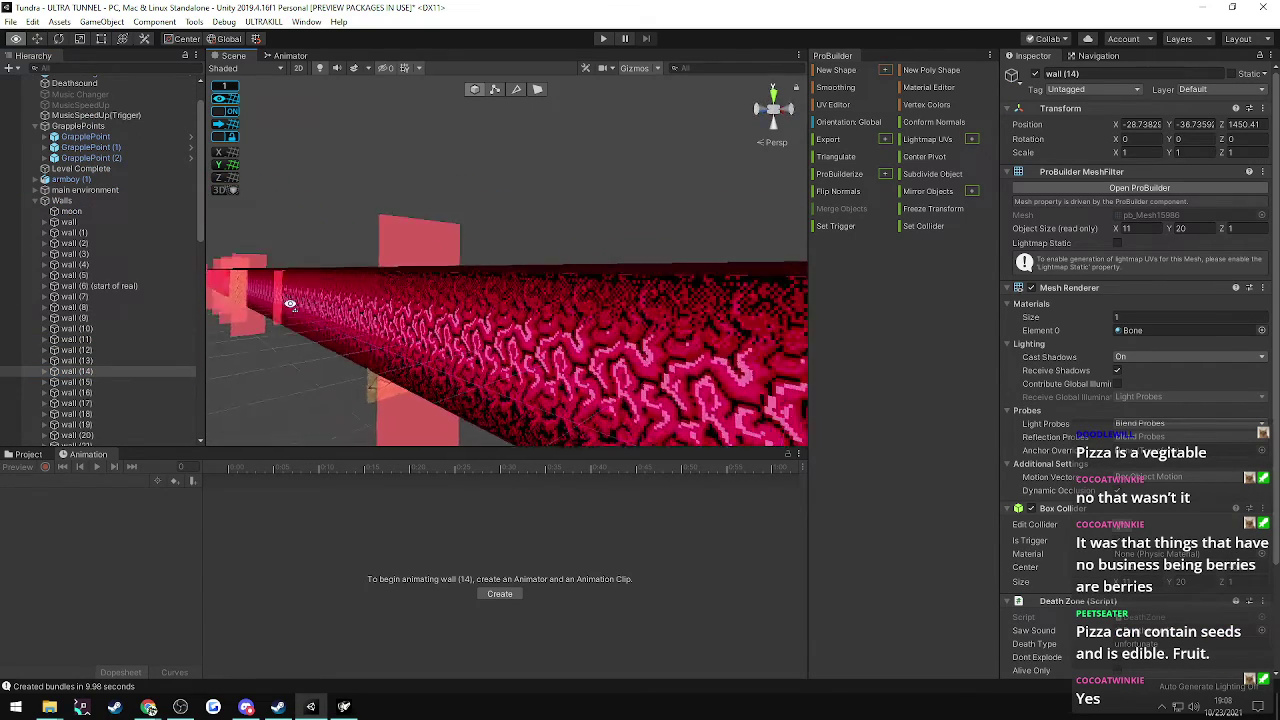
left_click_drag(290, 303, 215, 325, "alt")
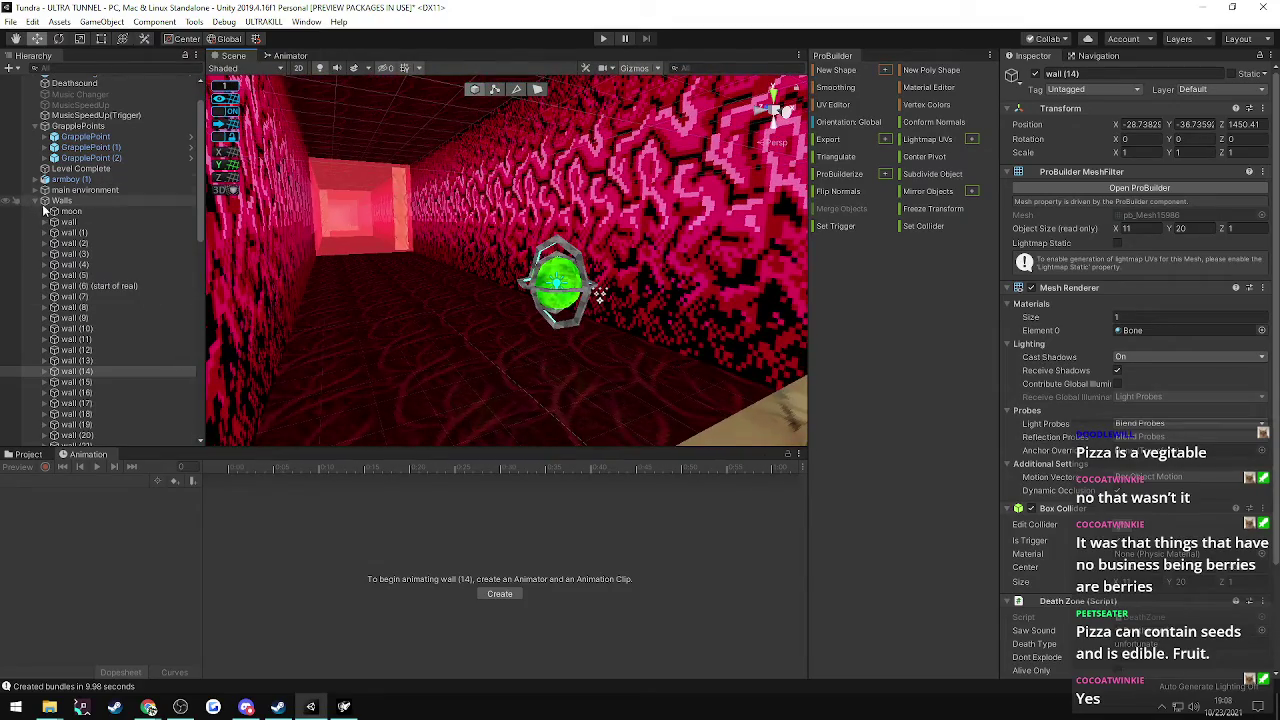
left_click(36, 201)
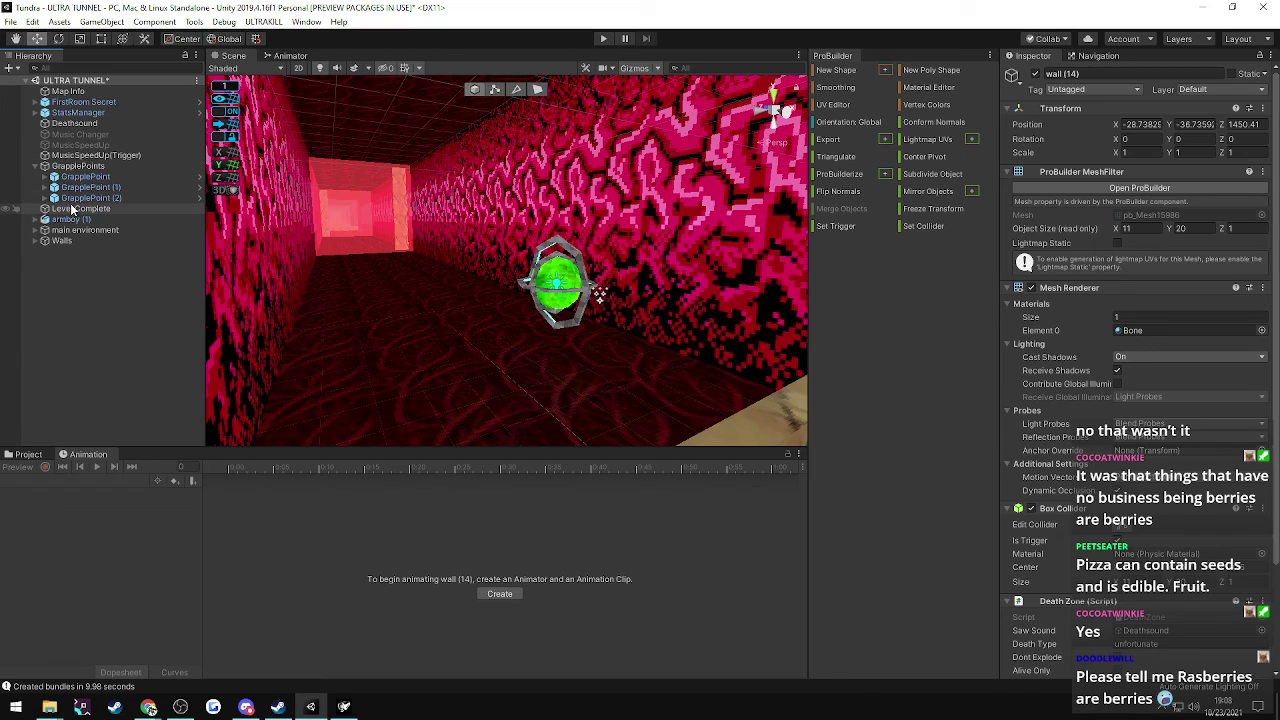
- Shift GrapplePoint (2) slightly along the tunnel to about Z 1345
left_click(72, 198)
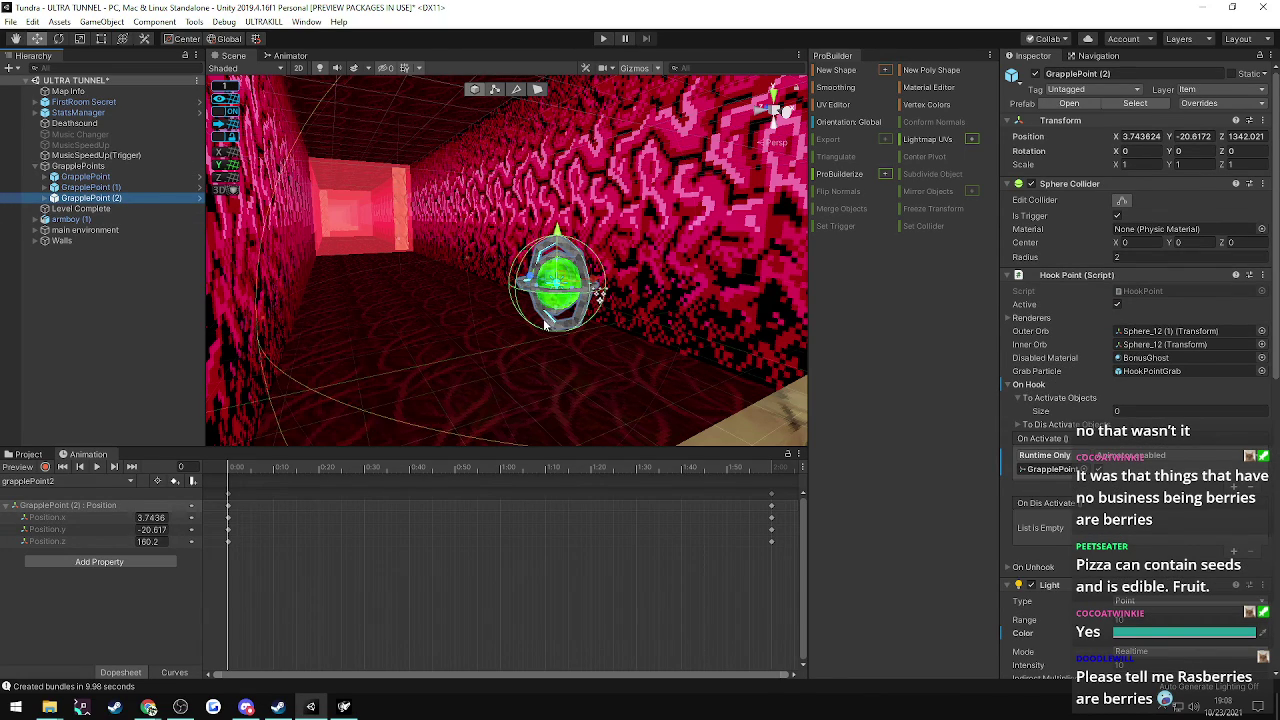
right_click_drag(545, 325, 676, 306)
left_click_drag(549, 293, 521, 292)
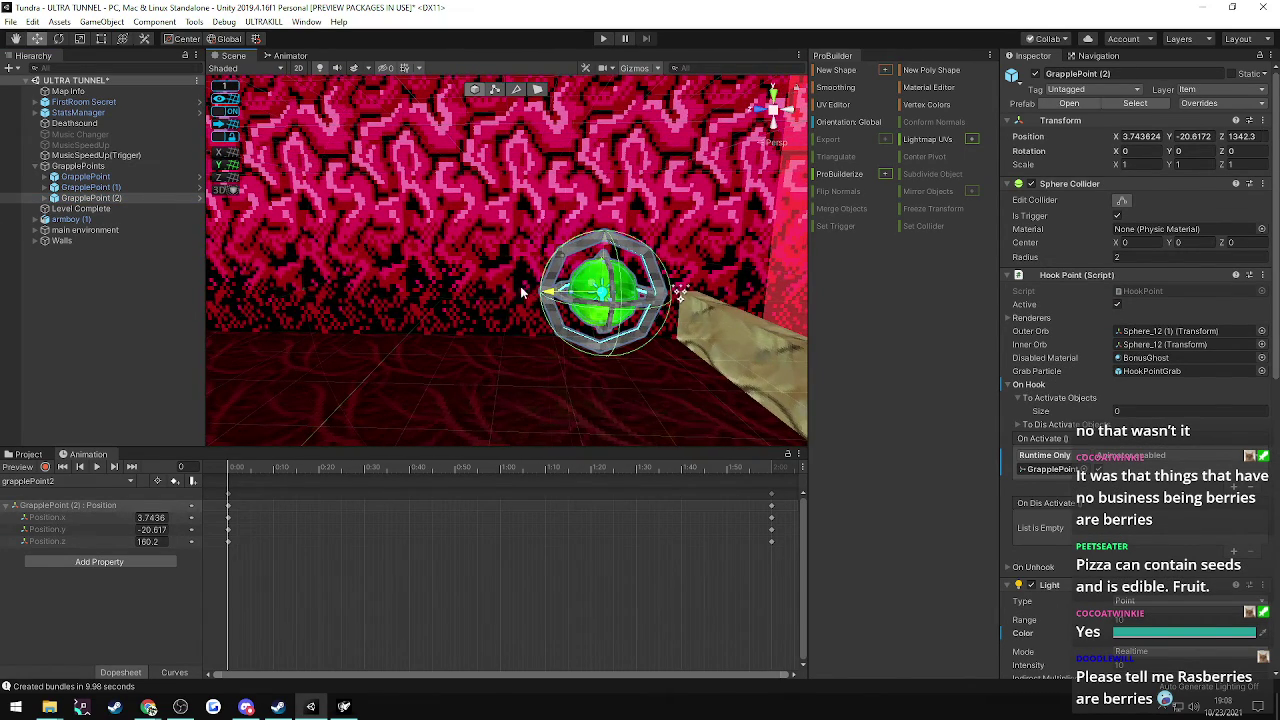
right_click_drag(521, 292, 304, 314)
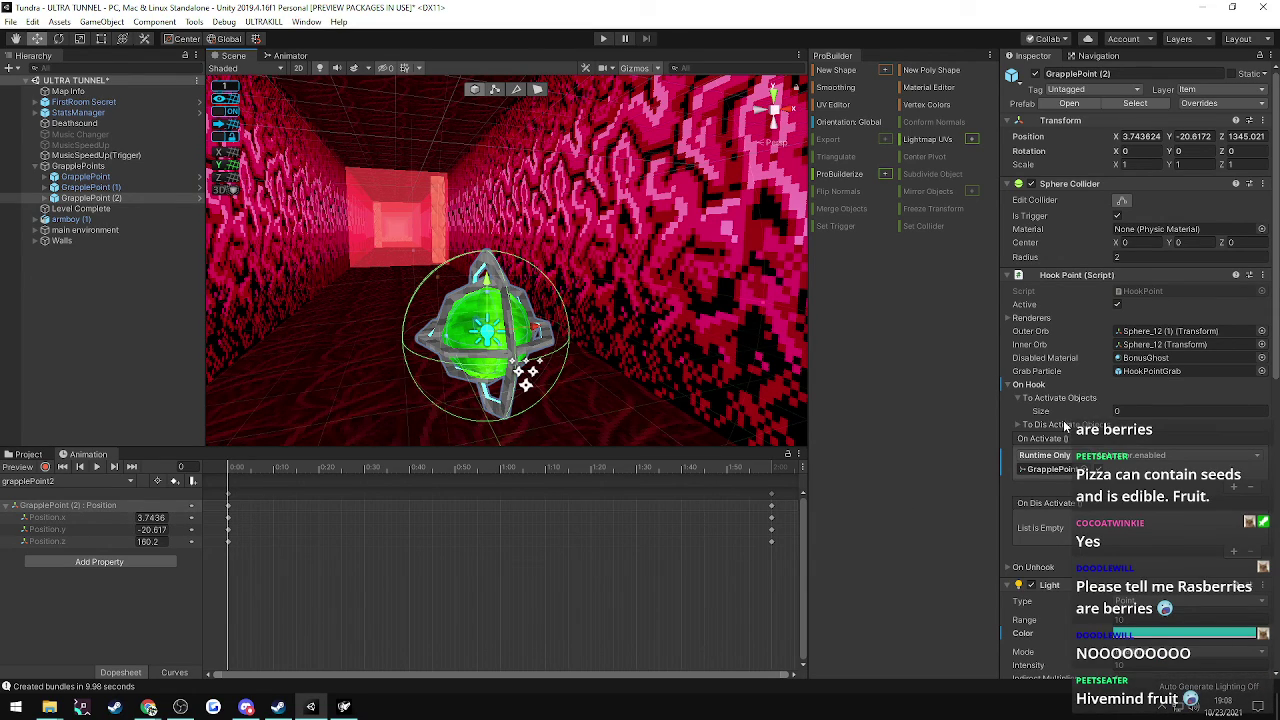
- Clear the Animator controller of GrapplePoint (2) and create a new animation clip named grapplePoint3 in TURBOANIMATIONS
scroll(1062, 420, "down", 10)
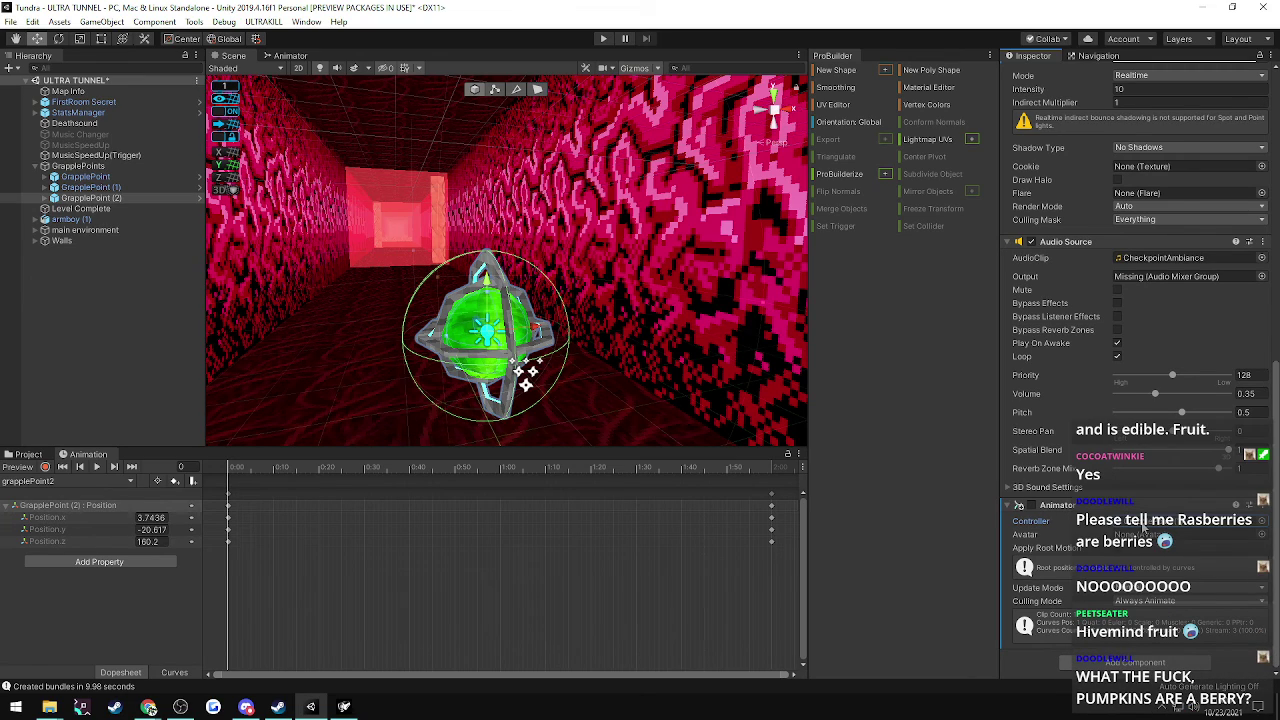
left_click(1143, 530)
key("Delete")
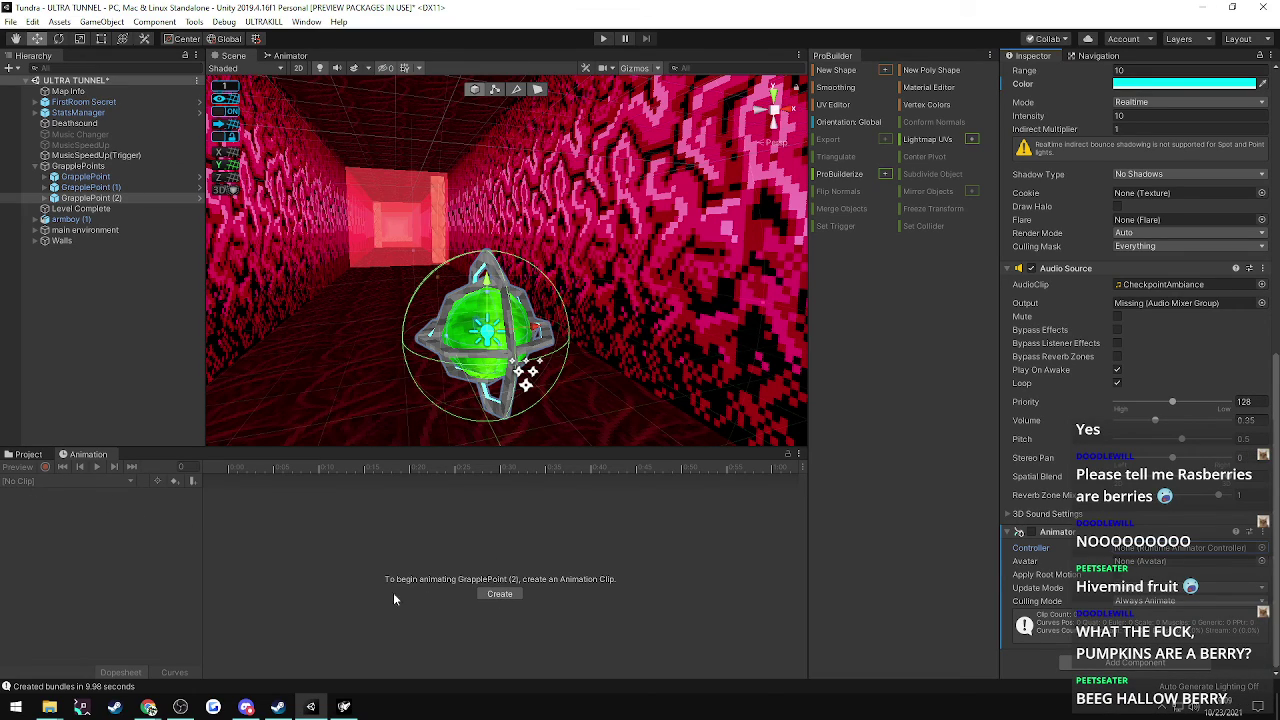
left_click(500, 593)
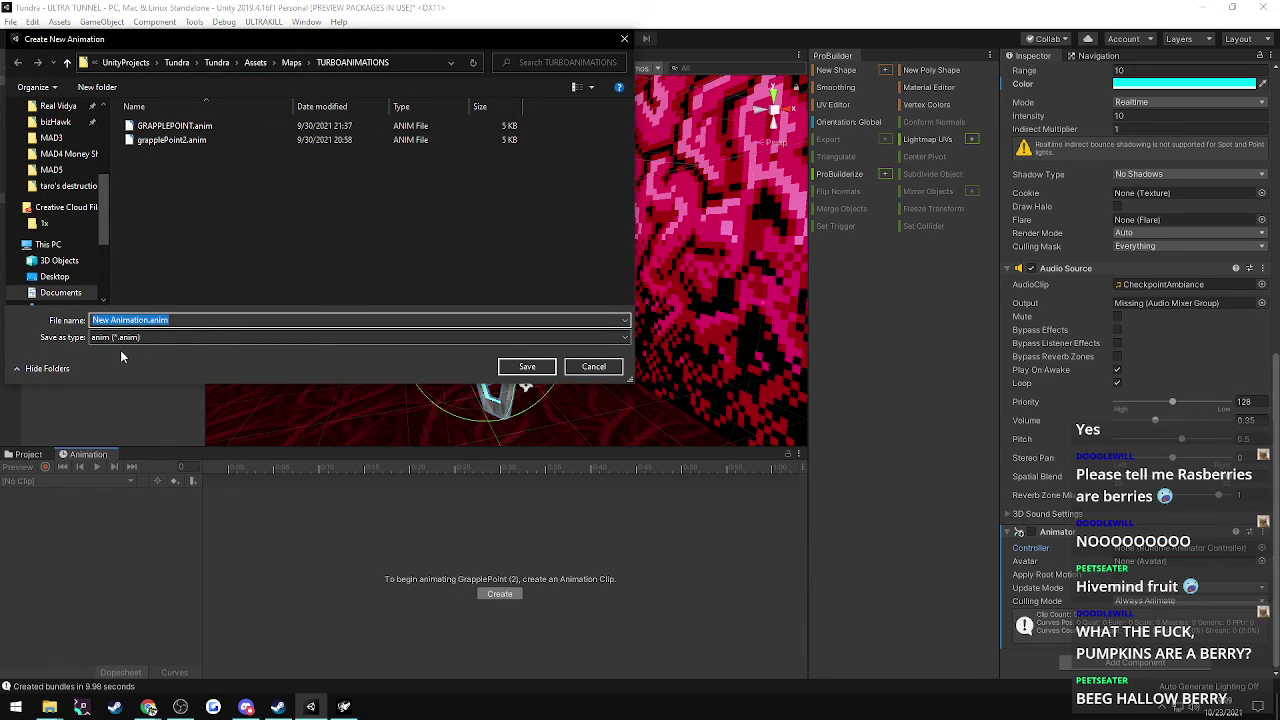
type("grapp")
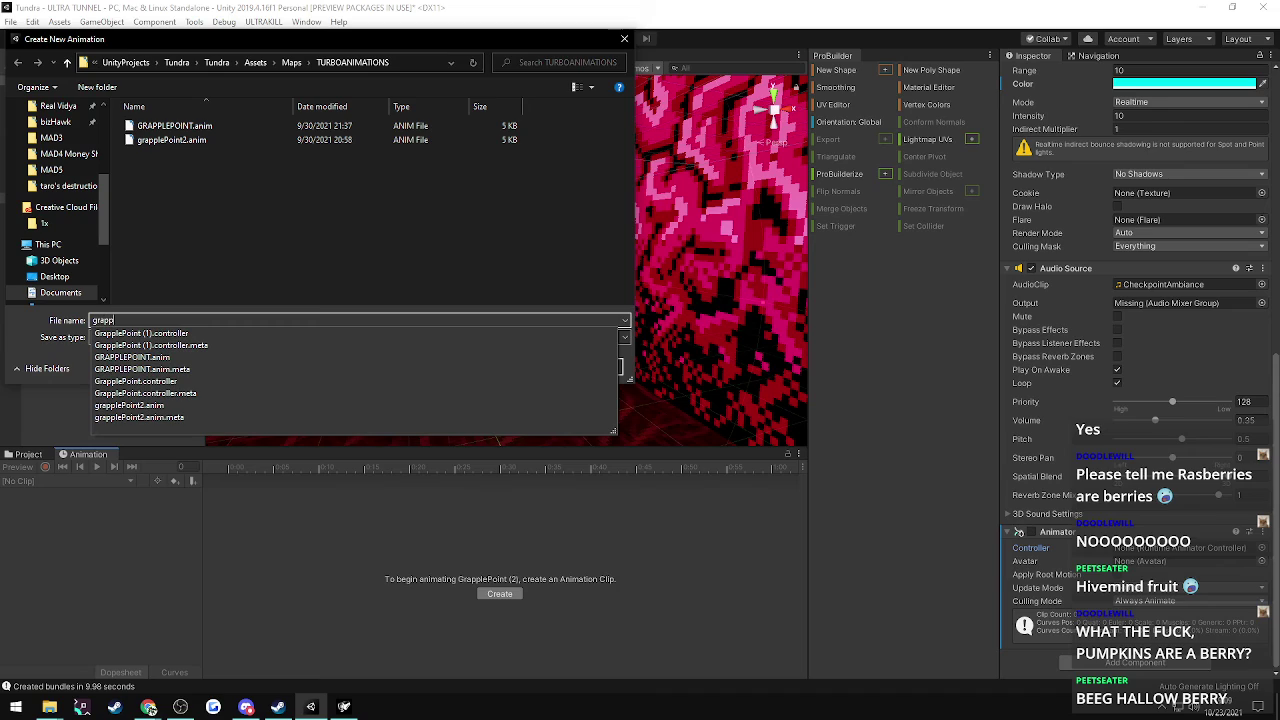
type("lePoint3")
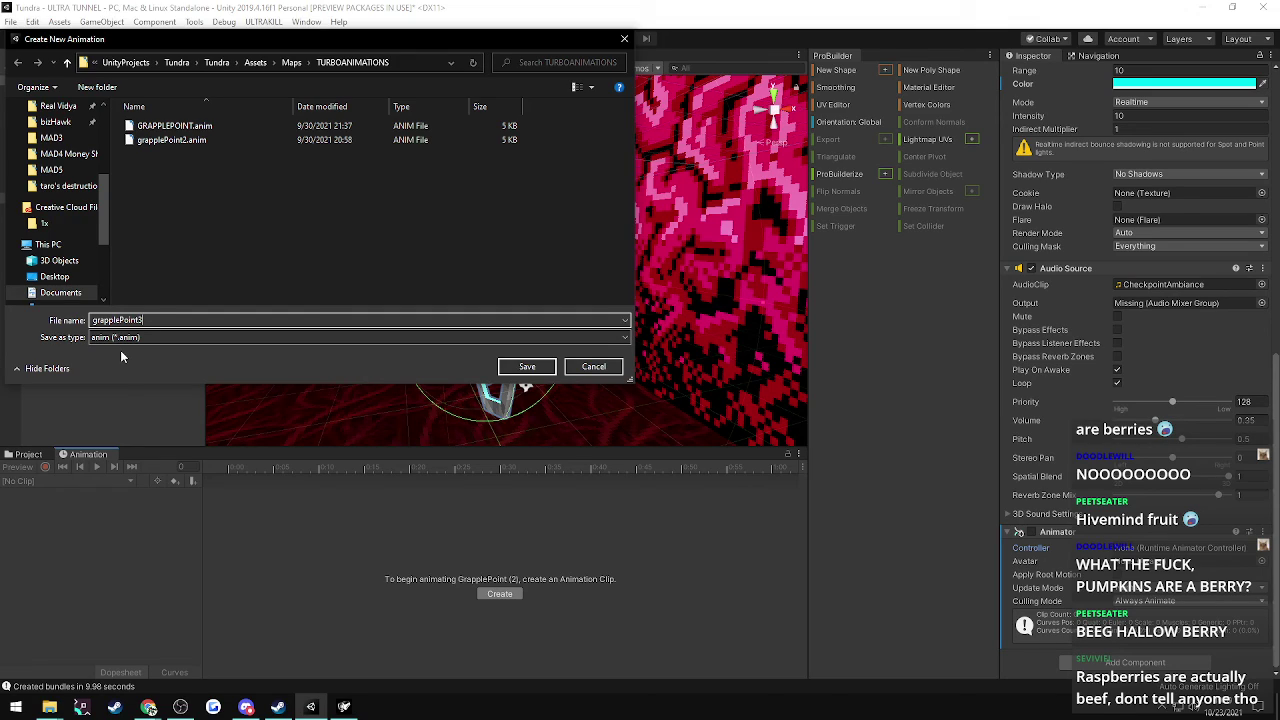
key("Return")
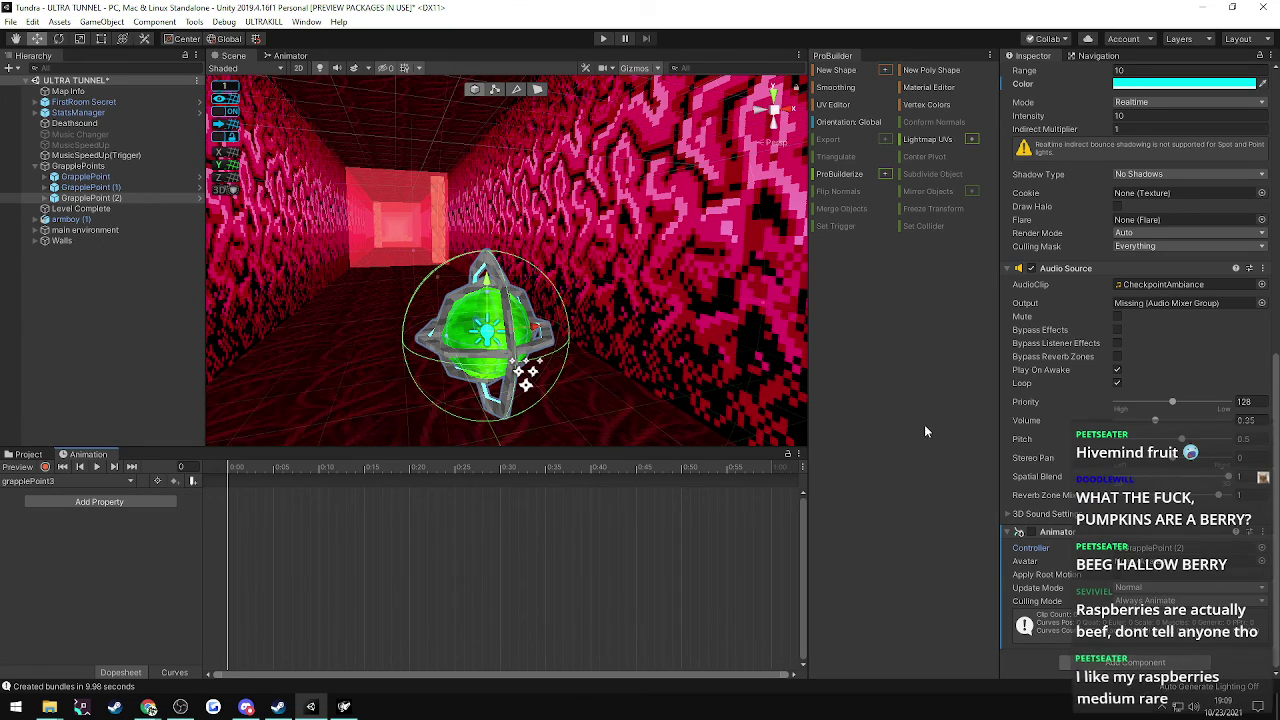
left_click(1118, 384)
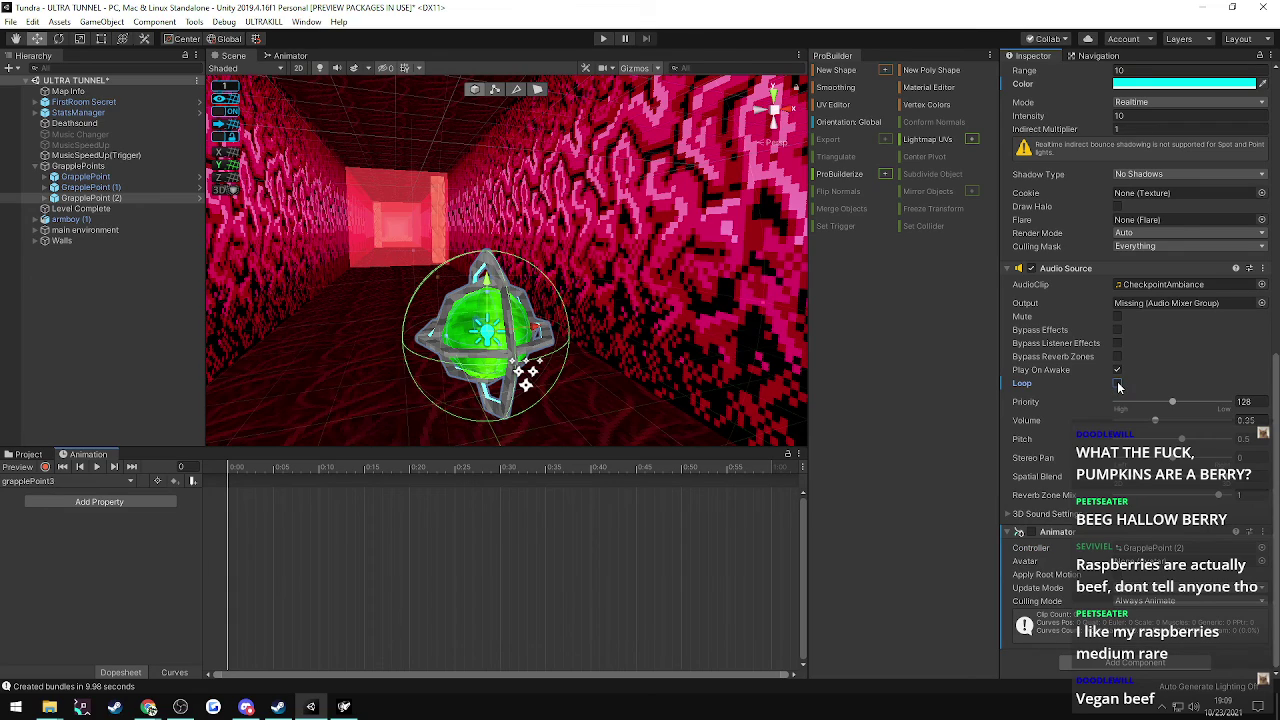
left_click(104, 188)
left_click(101, 198)
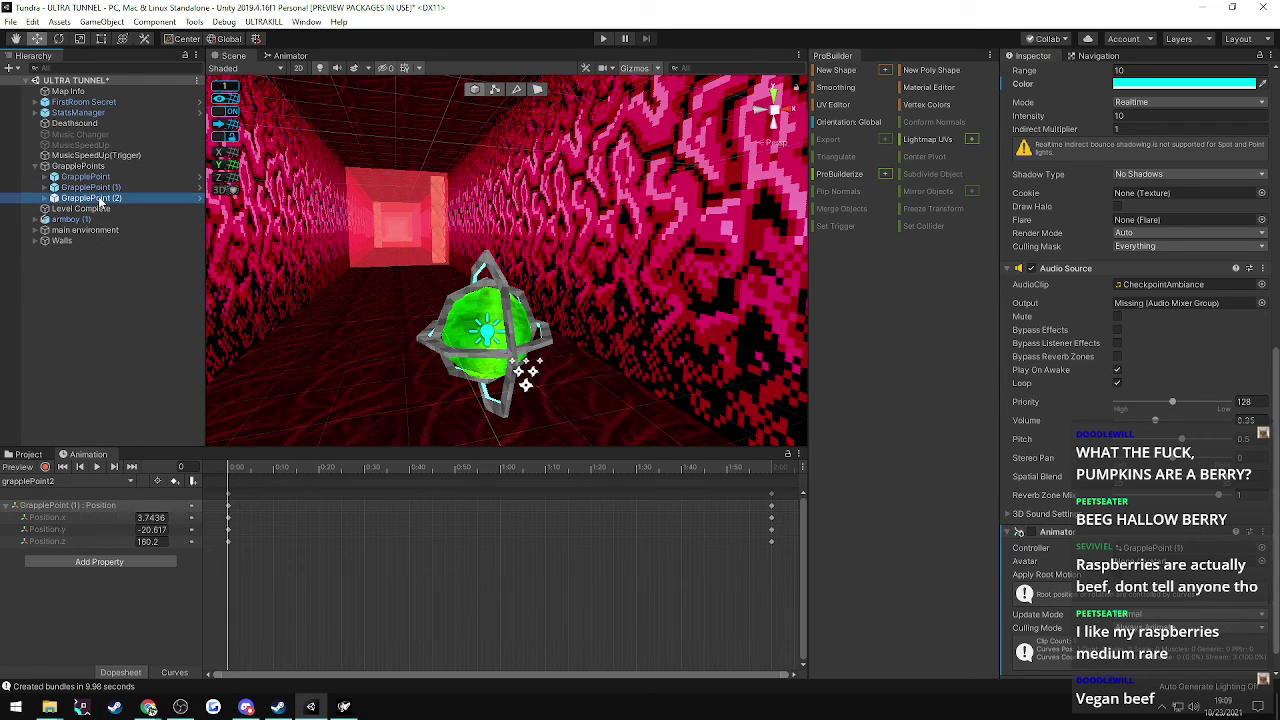
left_click(95, 187)
left_click(93, 177)
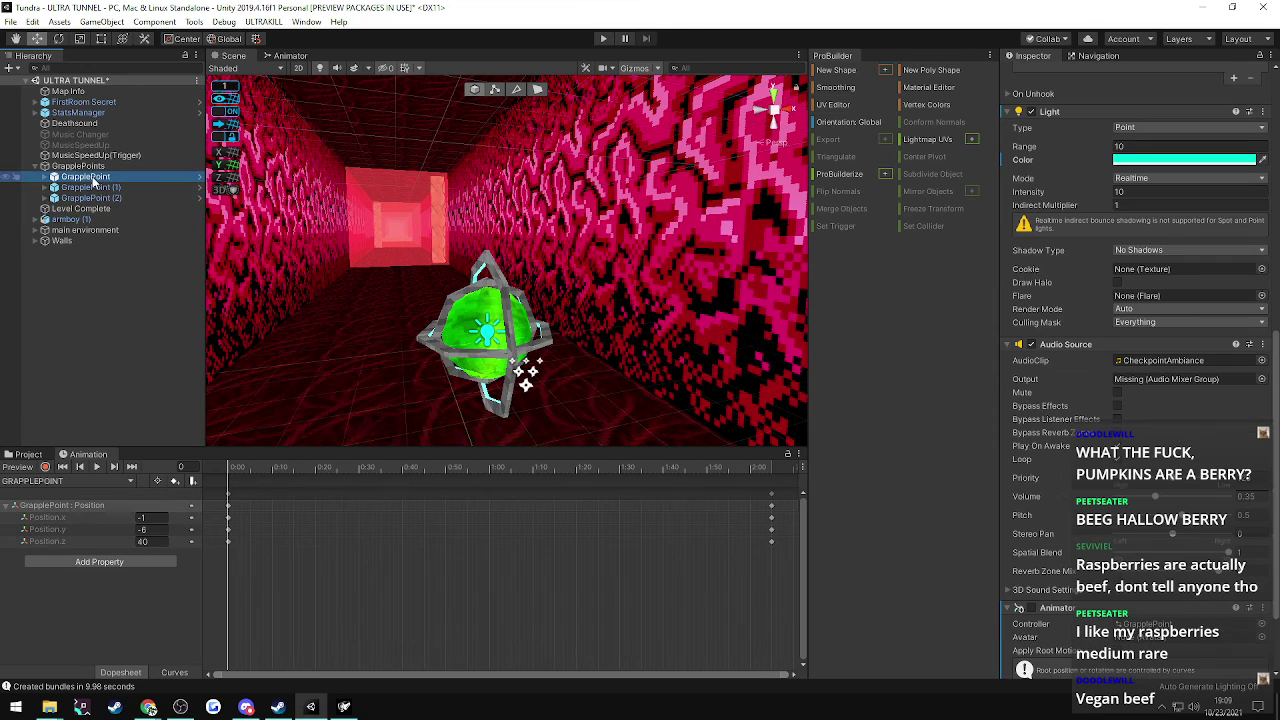
left_click(92, 187)
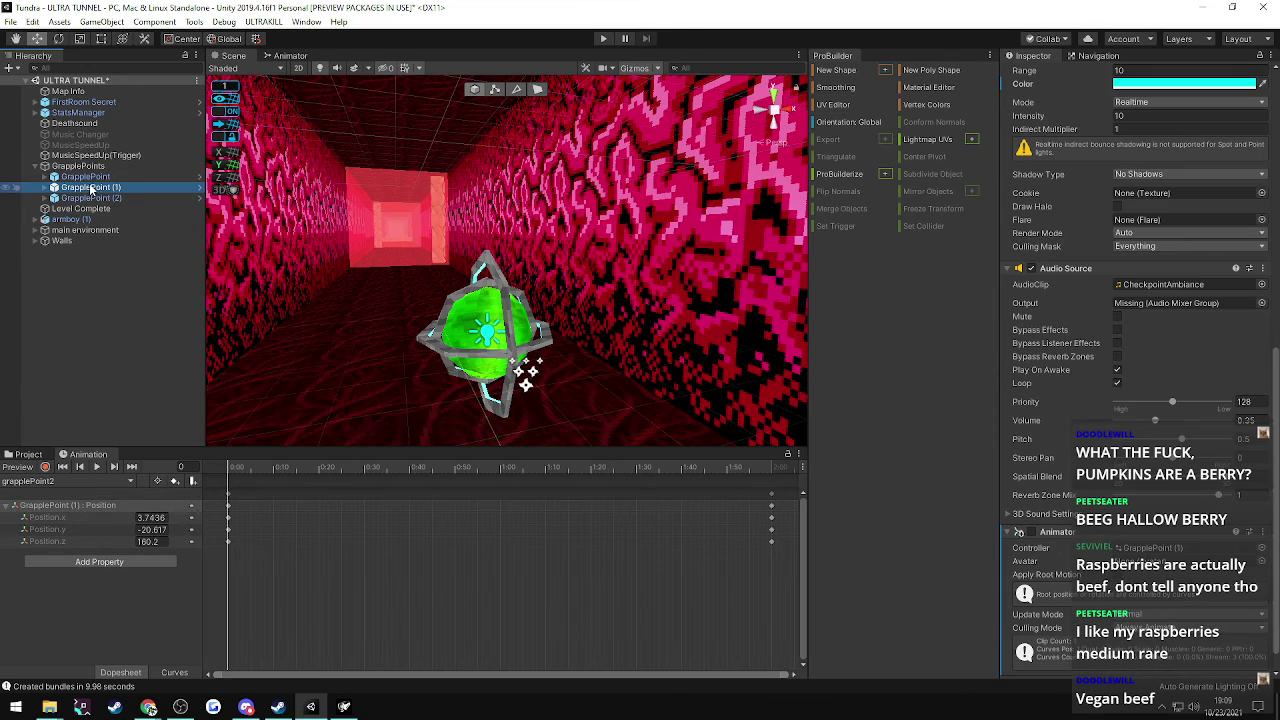
left_click(88, 198)
left_click(1117, 383)
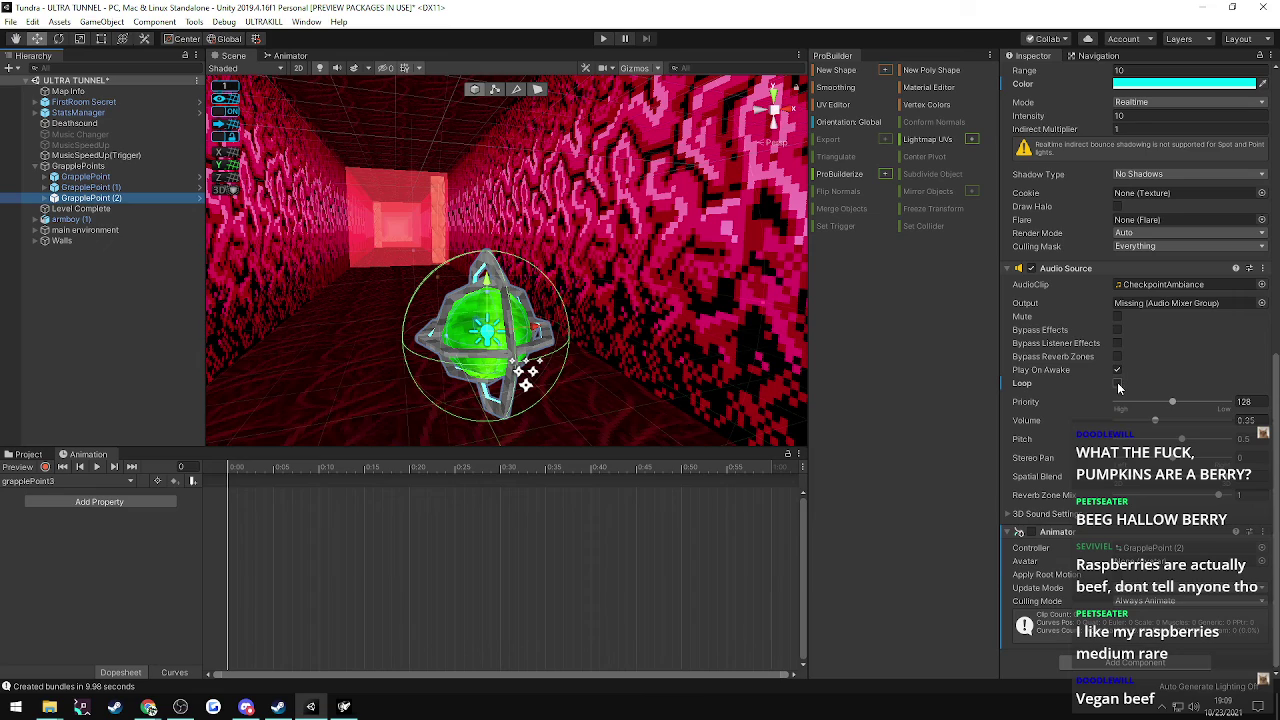
- Check the position animations of GrapplePoint and GrapplePoint (1), reading the values at their last keyframes
left_click(94, 187)
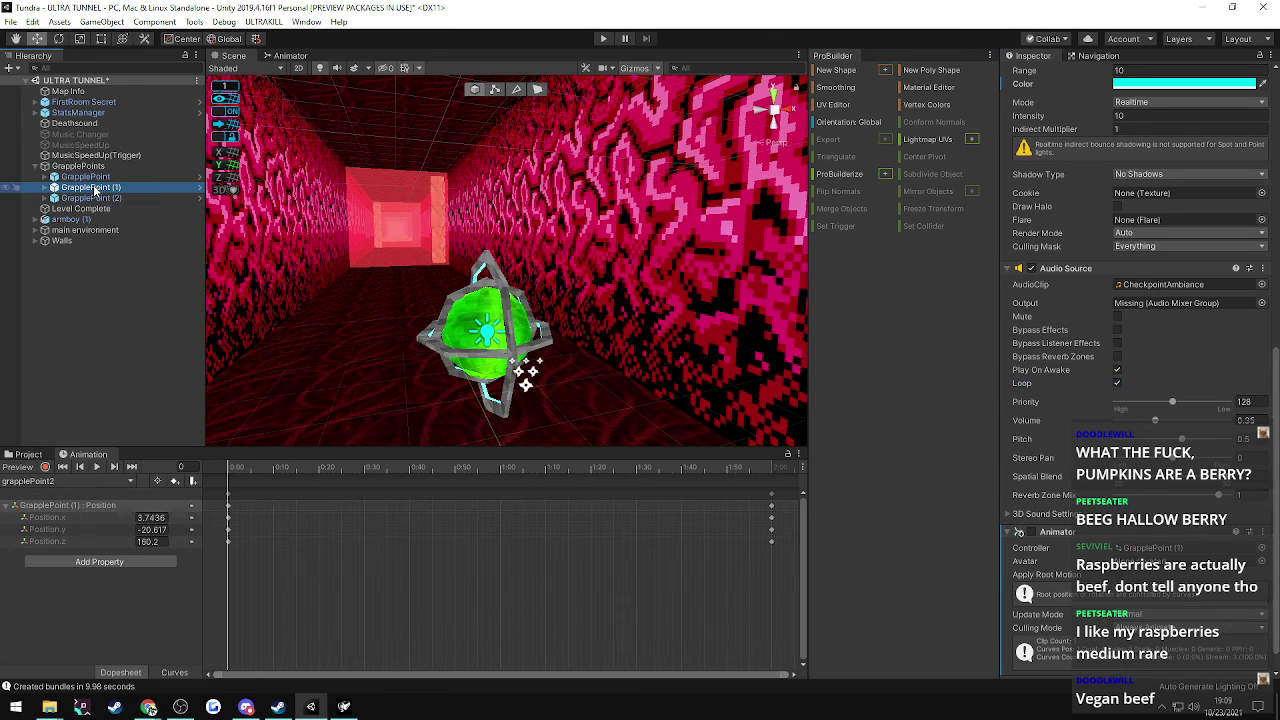
left_click(93, 177)
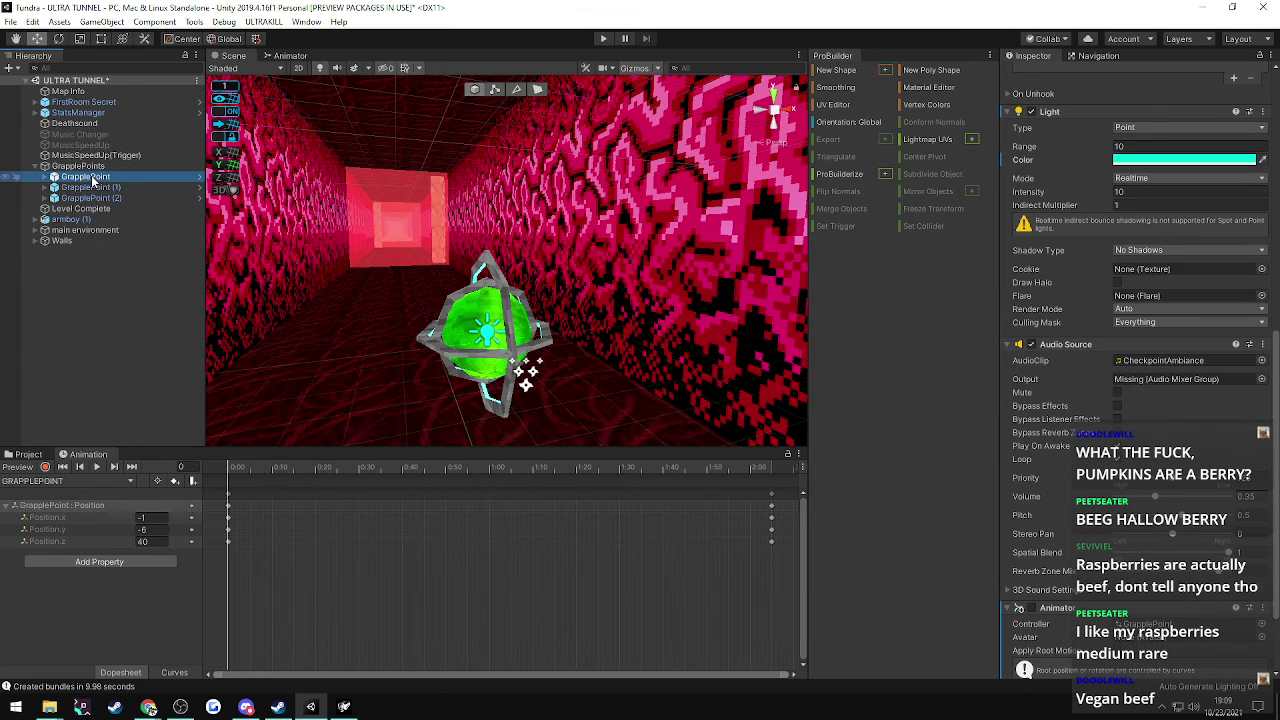
left_click(92, 188)
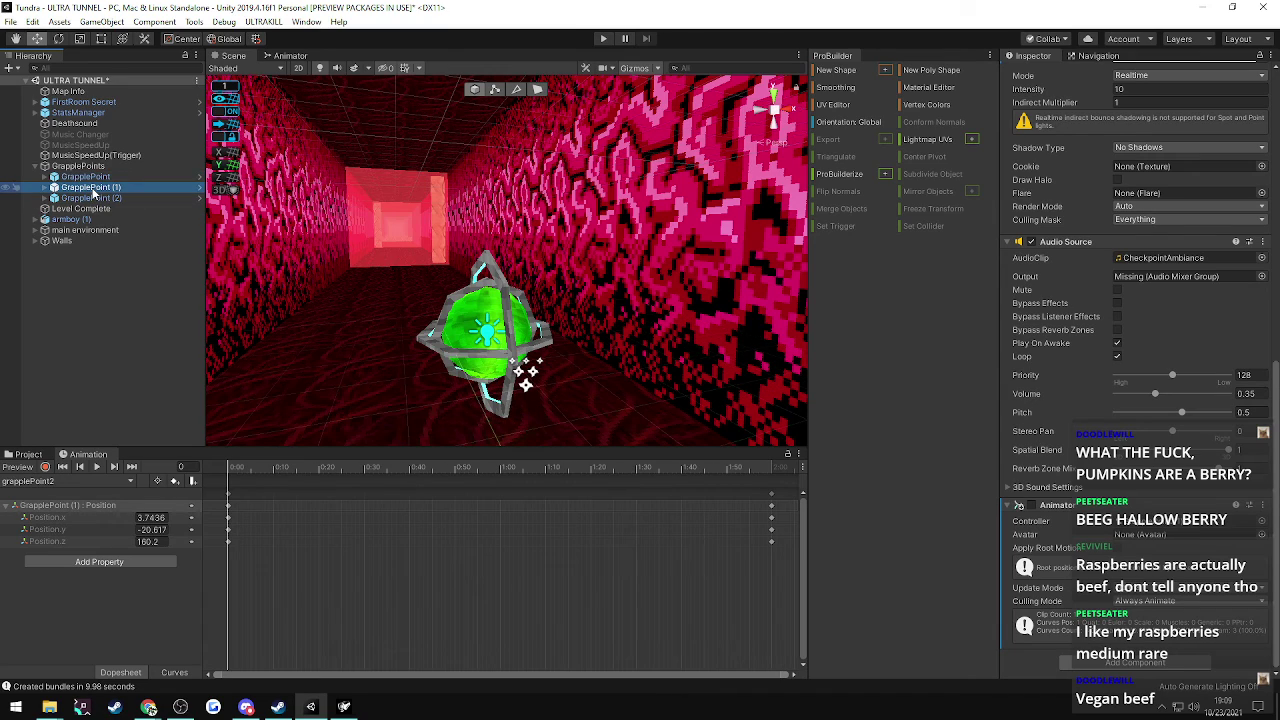
left_click(92, 197)
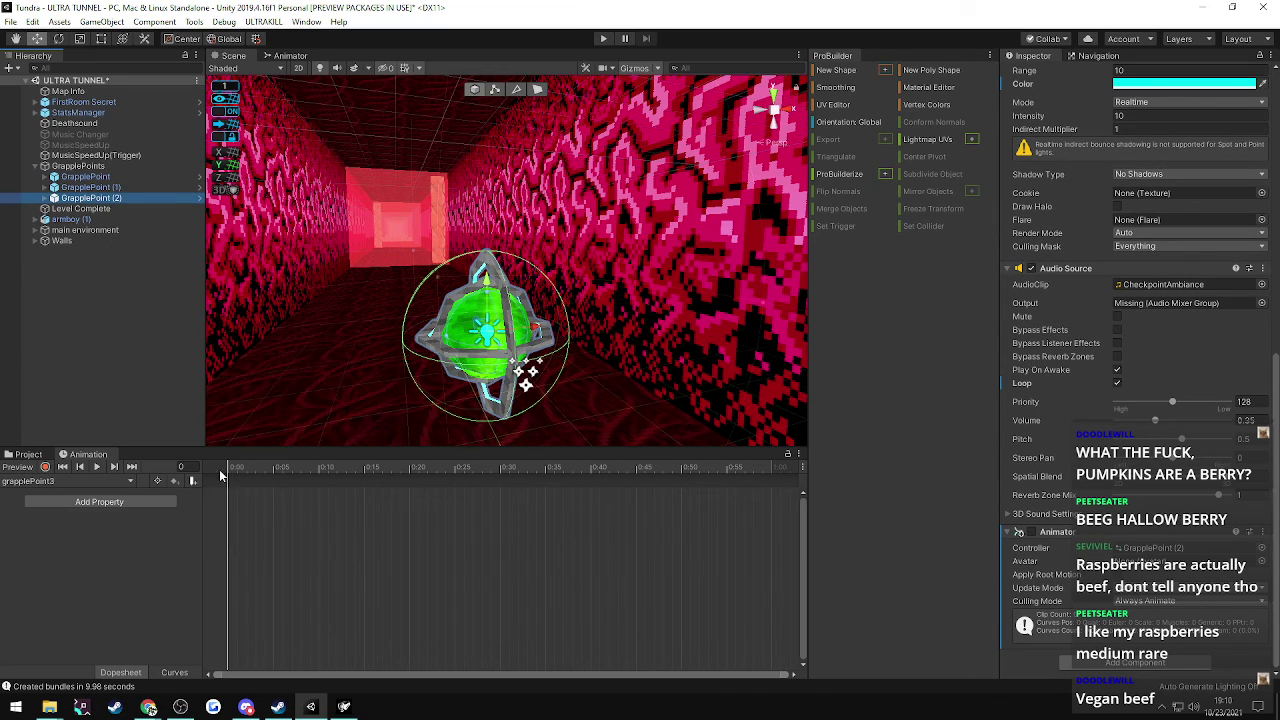
left_click(68, 190)
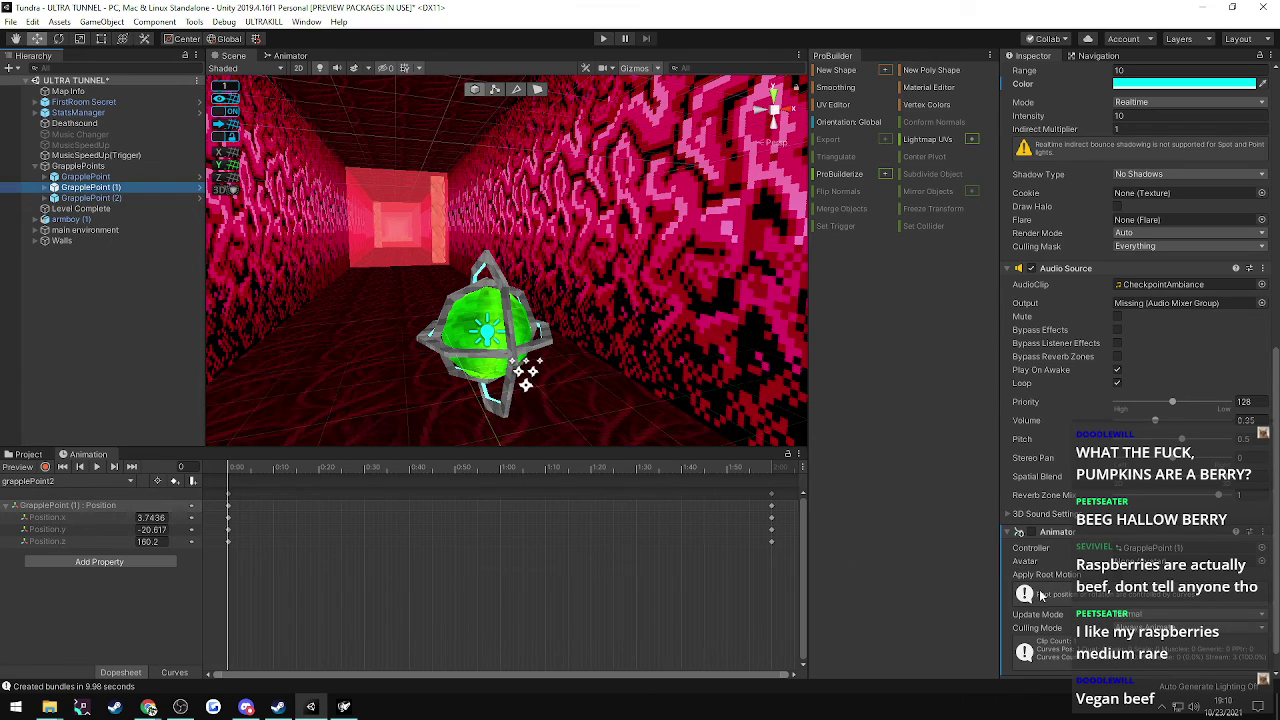
left_click(771, 467)
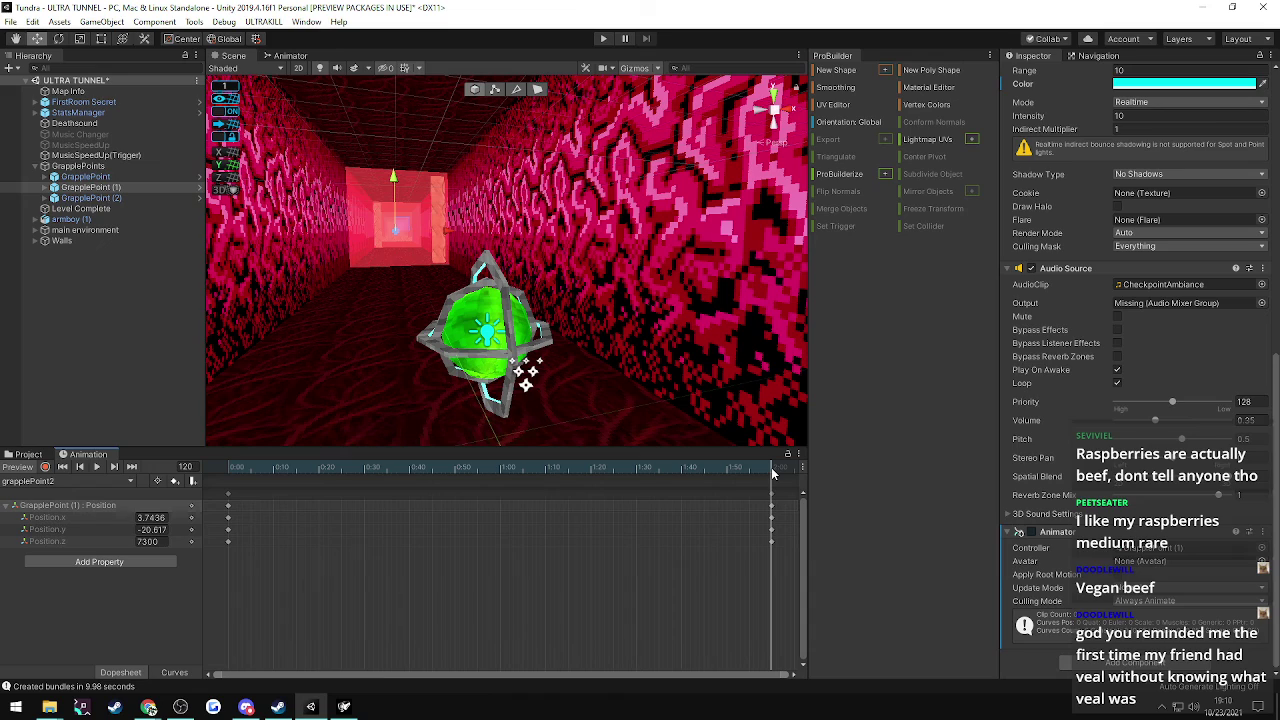
left_click(85, 176)
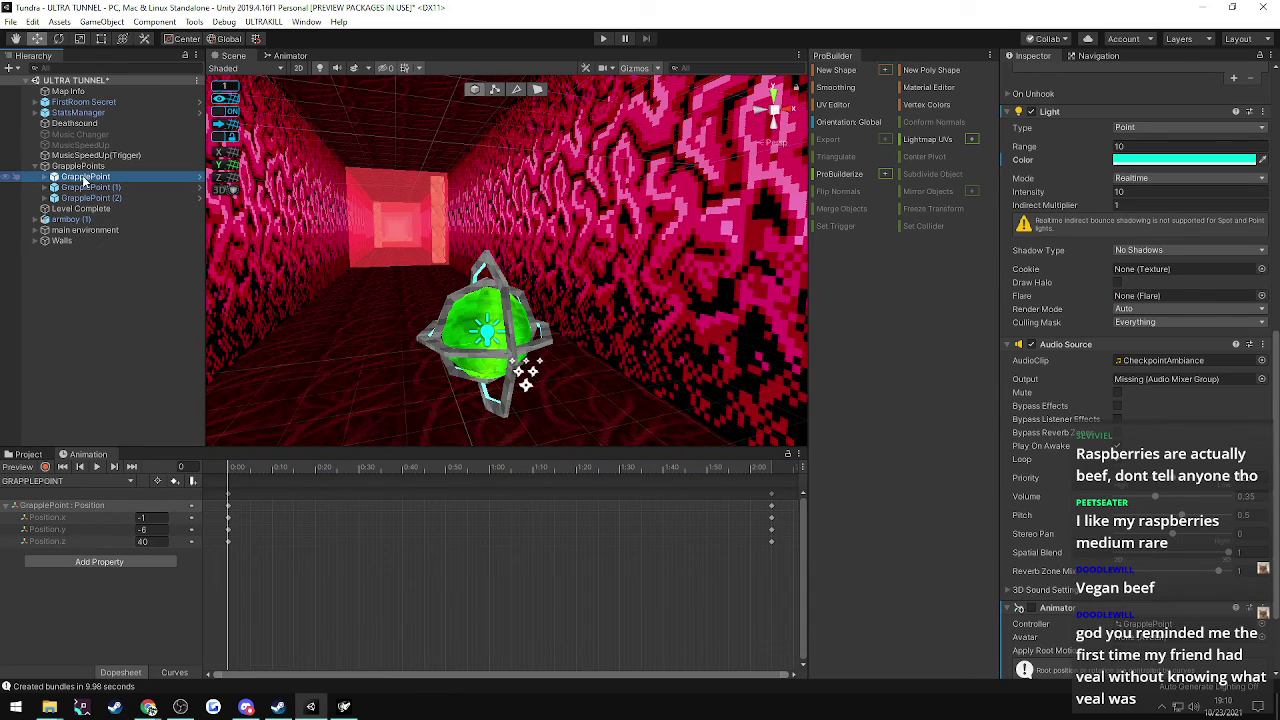
left_click(775, 468)
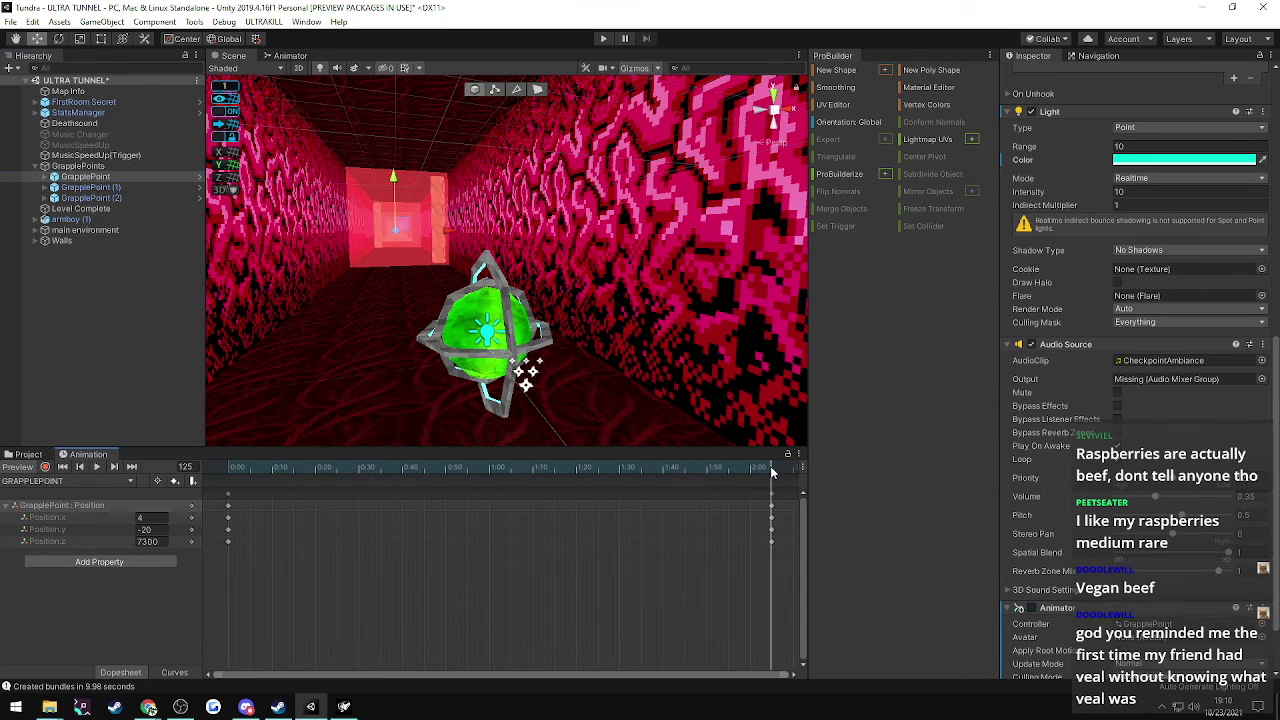
- Record a starting position key for GrapplePoint (2) at frame 0 of grapplePoint3, shifting it along the tunnel to Z 1347
left_click(85, 198)
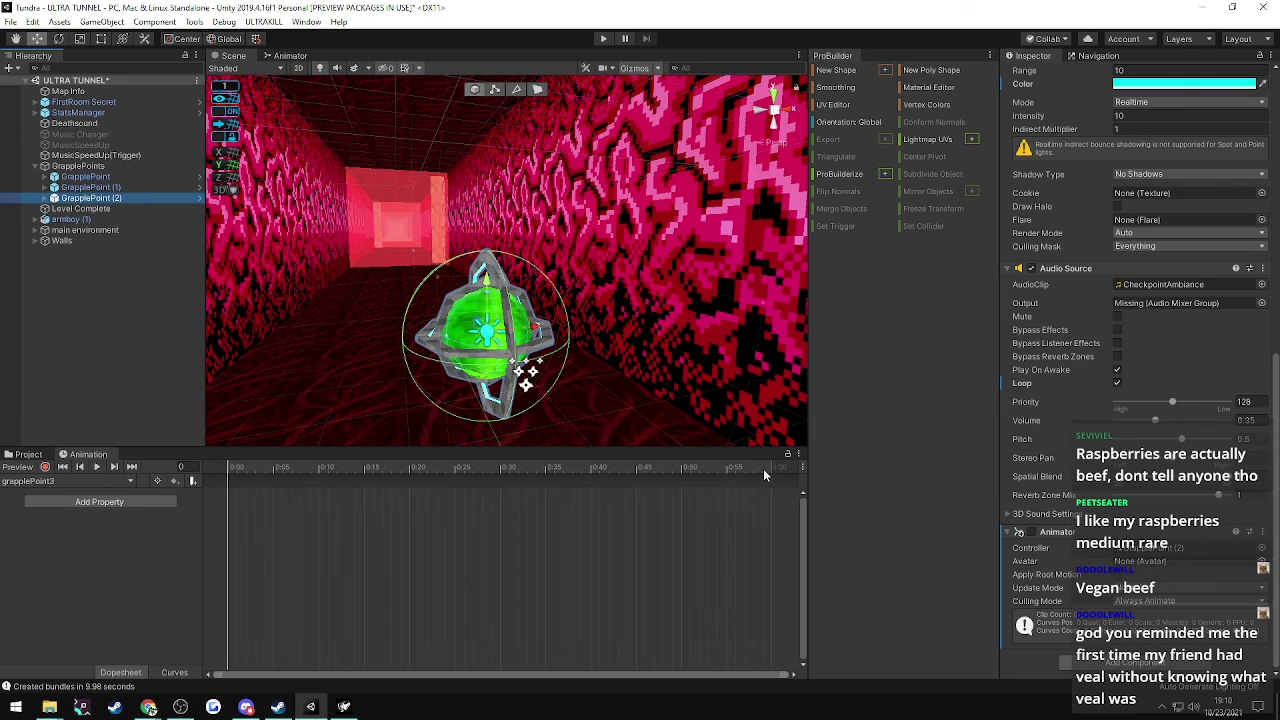
left_click(45, 467)
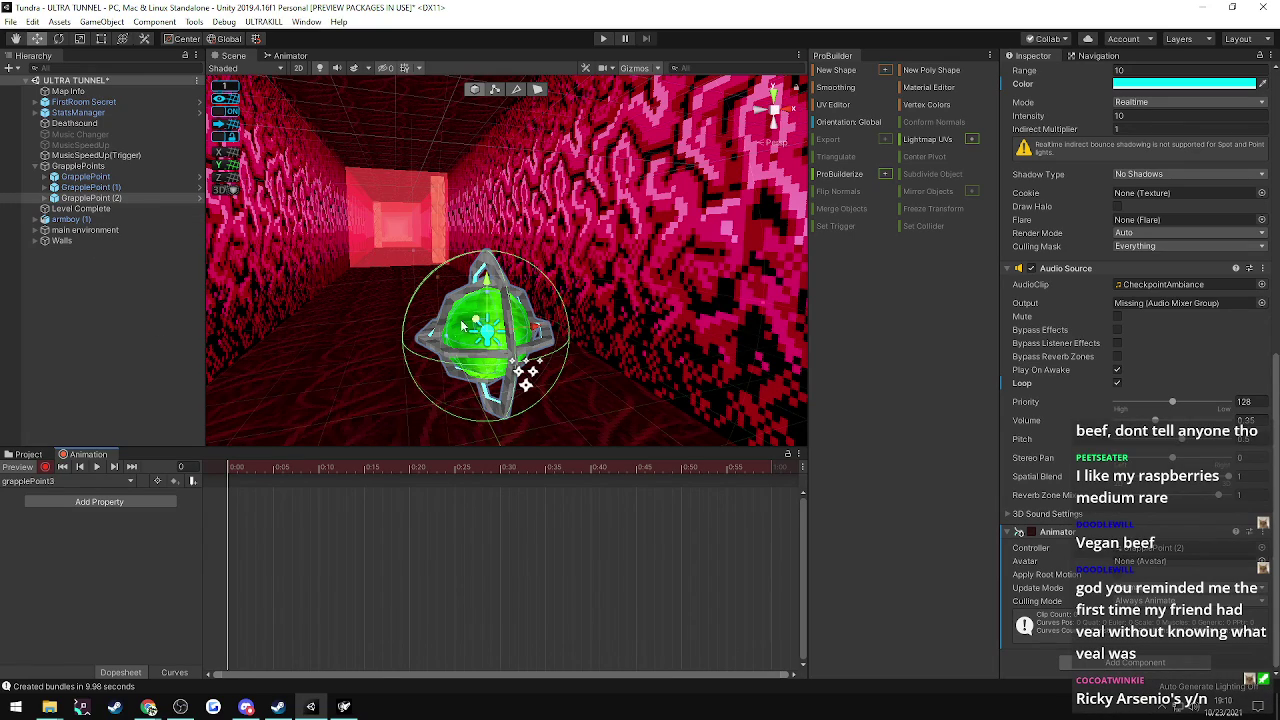
key("a")
right_click_drag(474, 319, 591, 266)
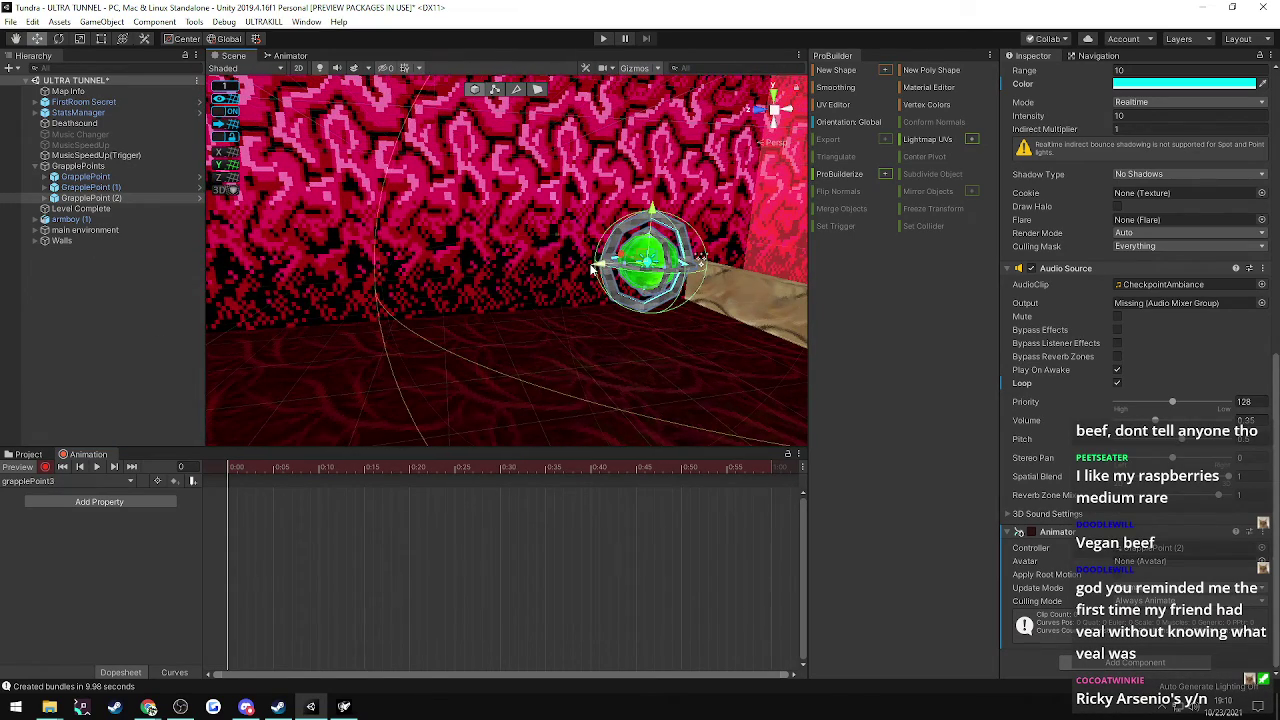
left_click_drag(595, 268, 390, 405)
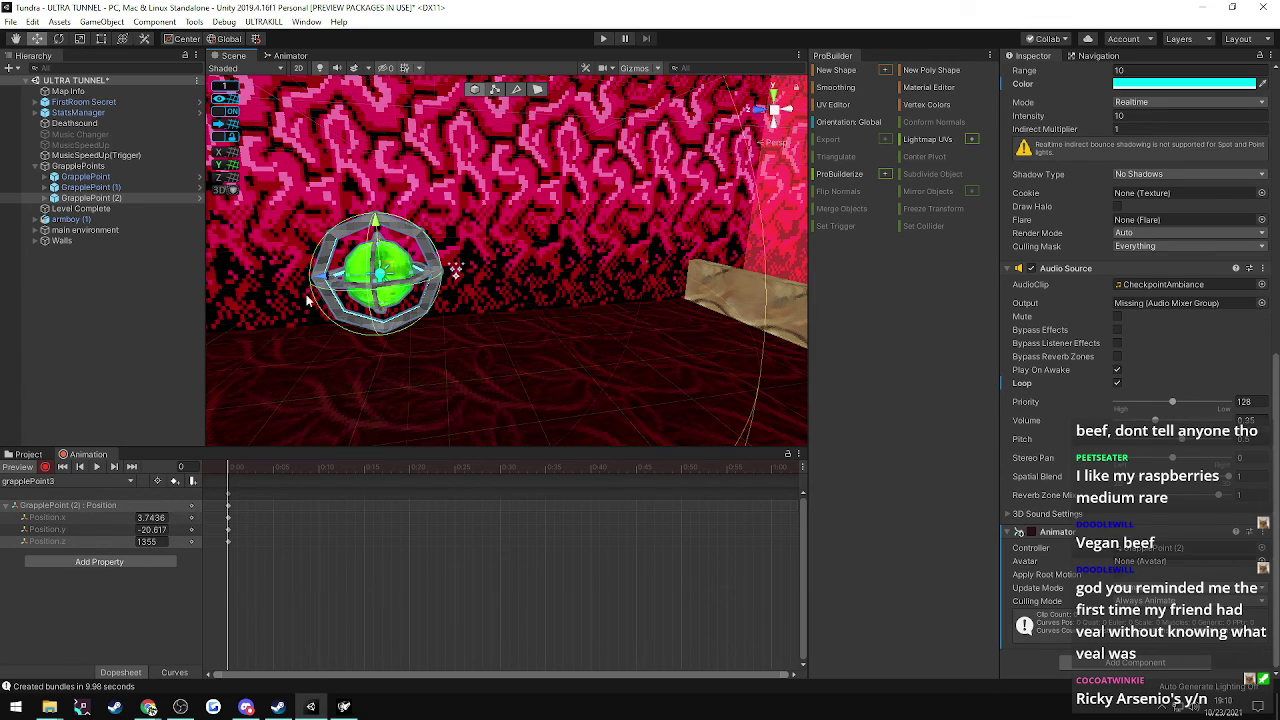
left_click_drag(354, 274, 573, 272)
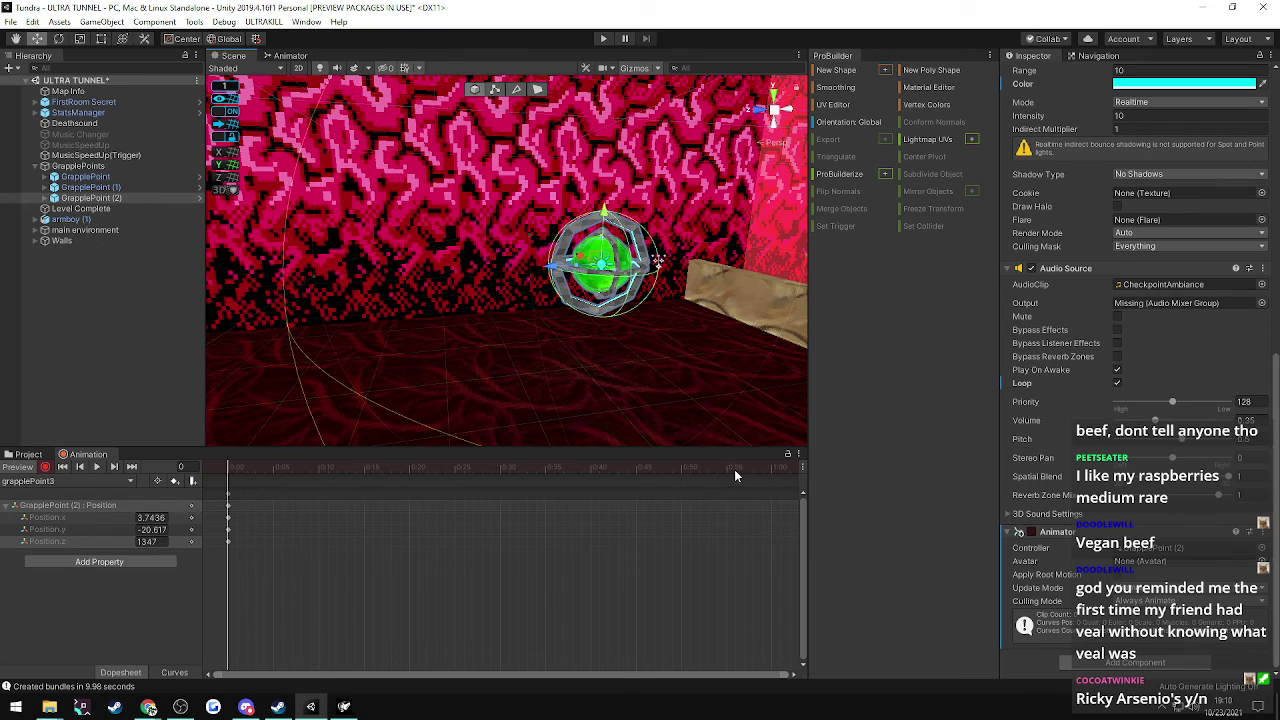
- Record an end position key for GrapplePoint (2) at frame 120 of grapplePoint3, with Position Z set to 7300
left_click(780, 469)
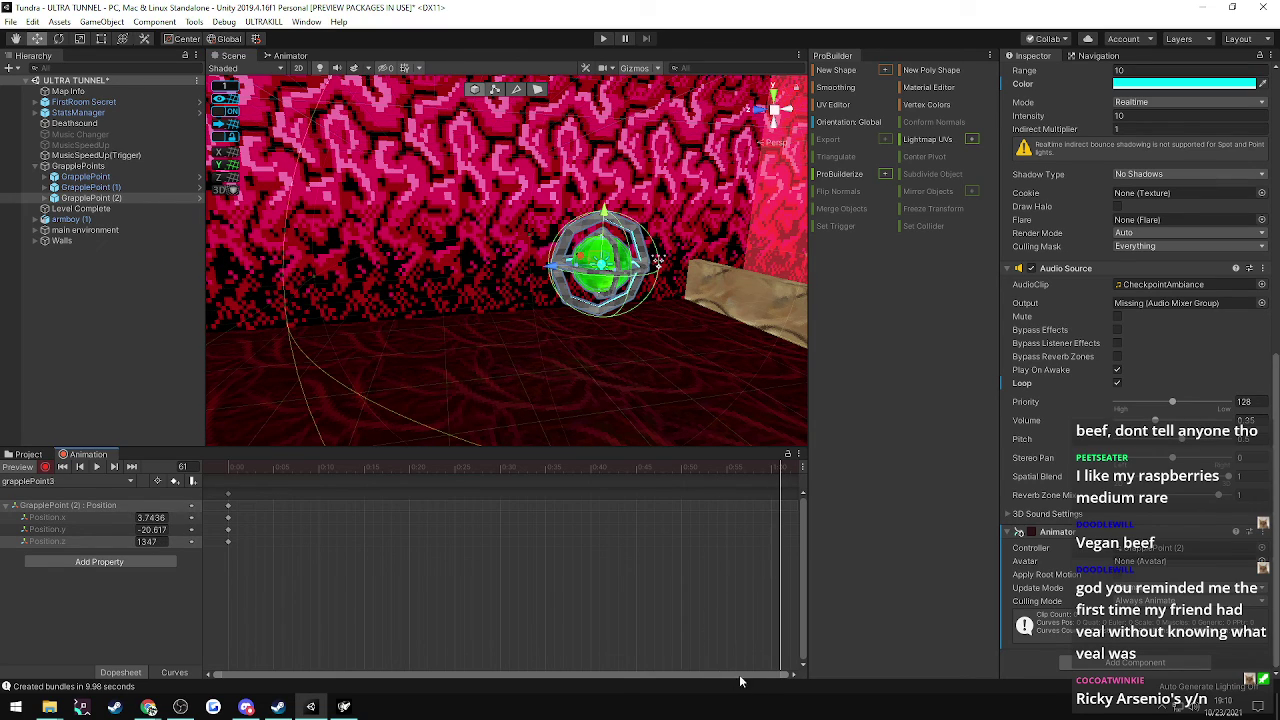
scroll(754, 491, "down", 3)
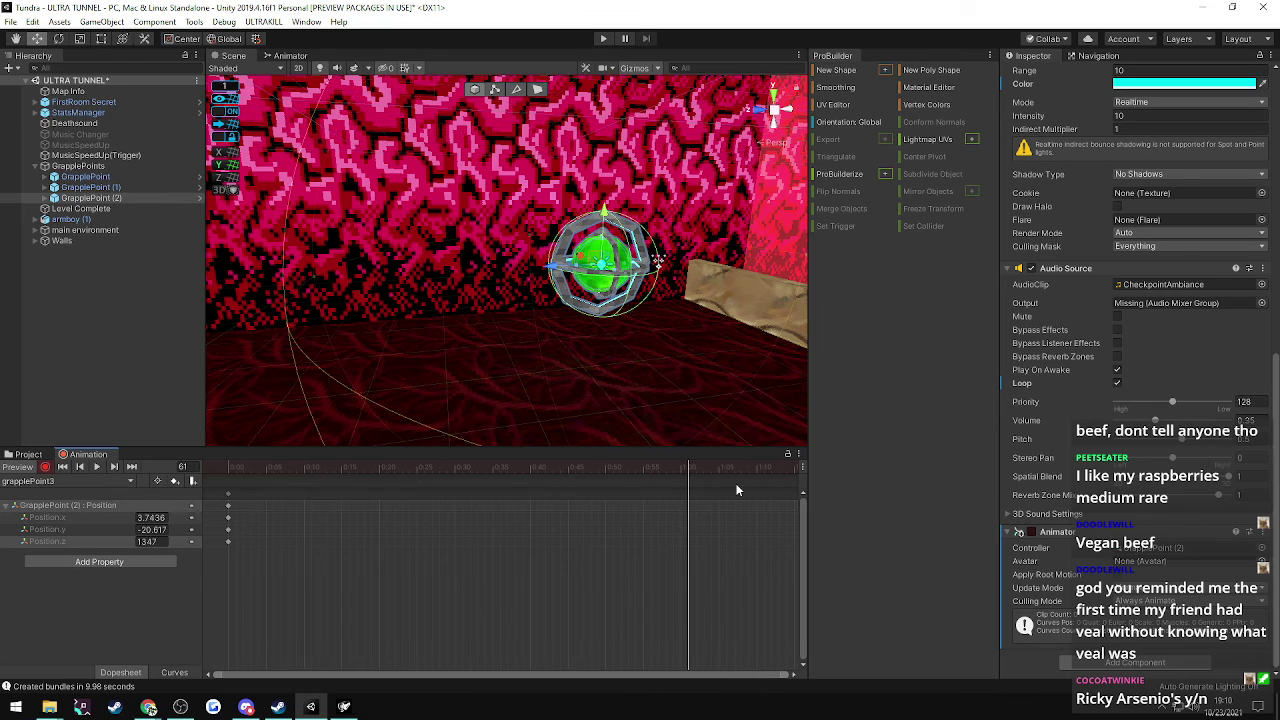
scroll(736, 490, "down", 5)
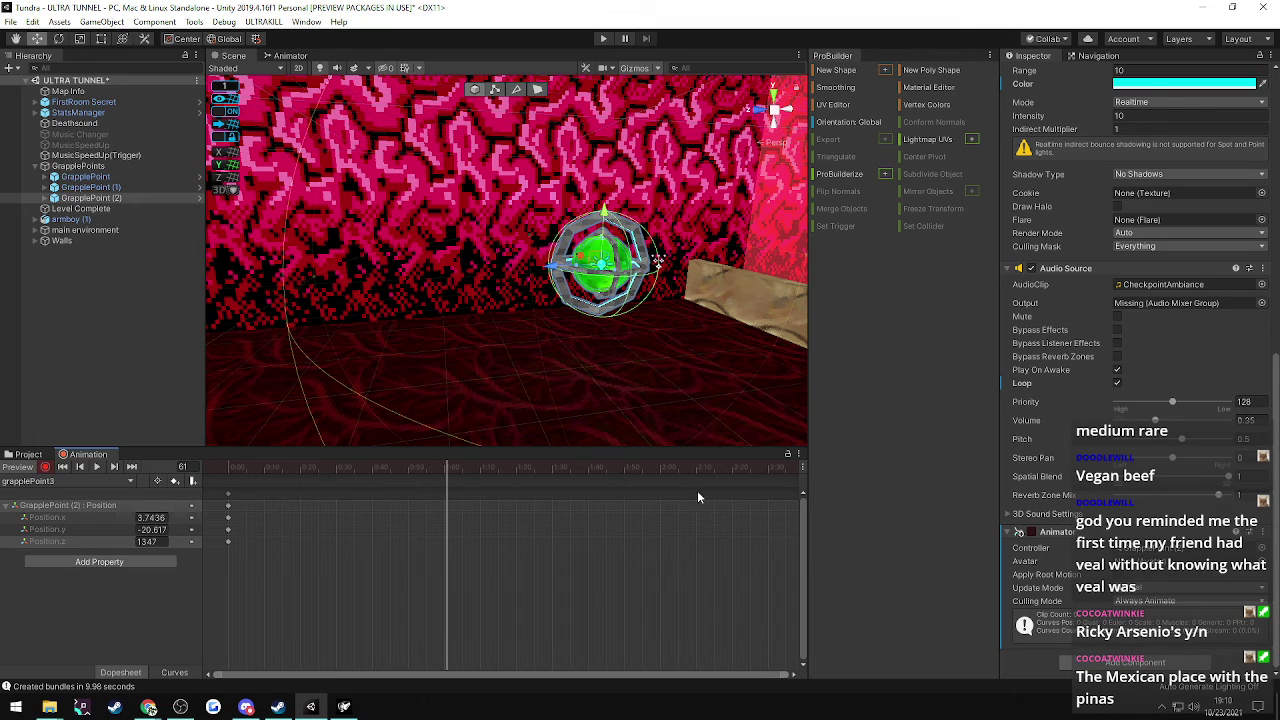
left_click(659, 467)
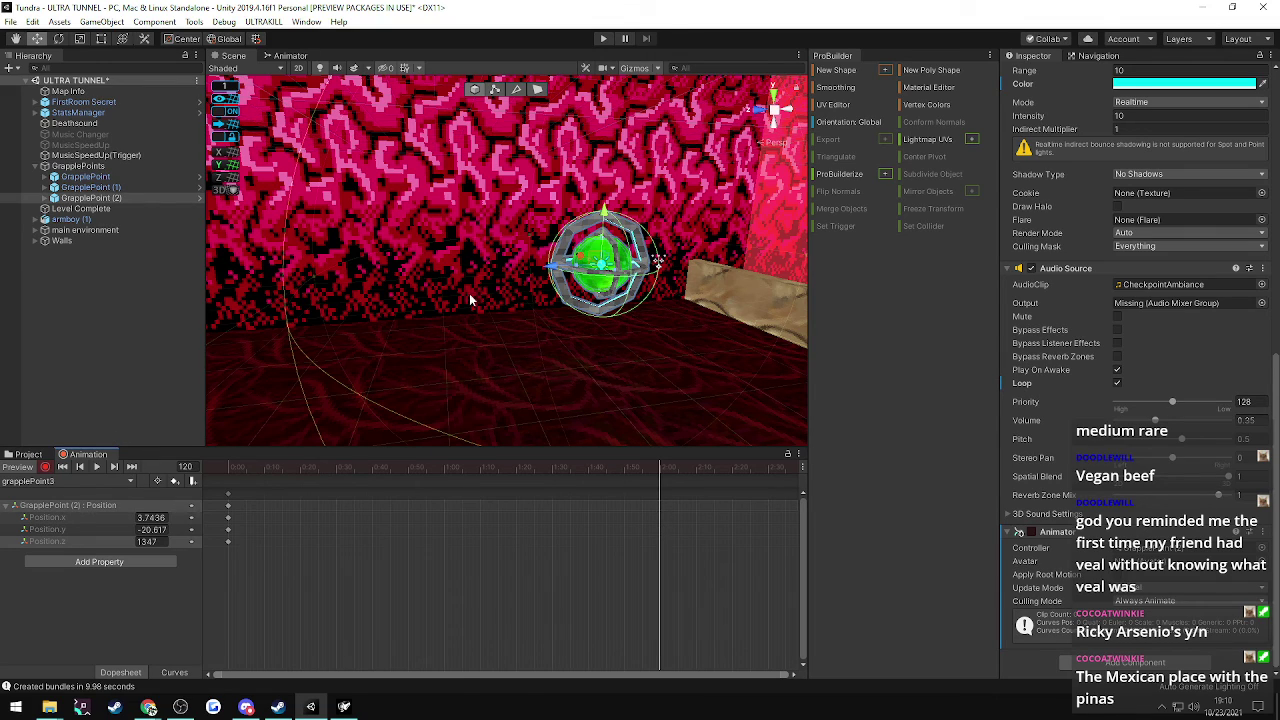
left_click_drag(657, 258, 456, 268)
left_click(147, 541)
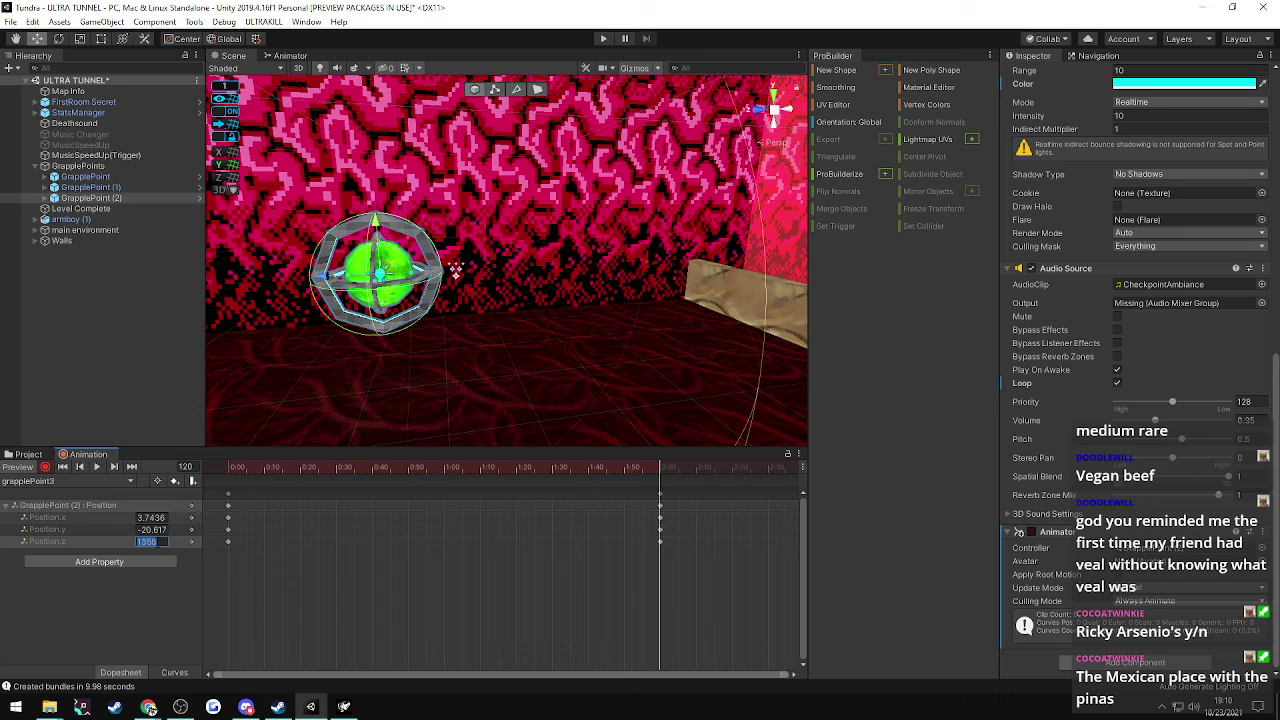
type("7300")
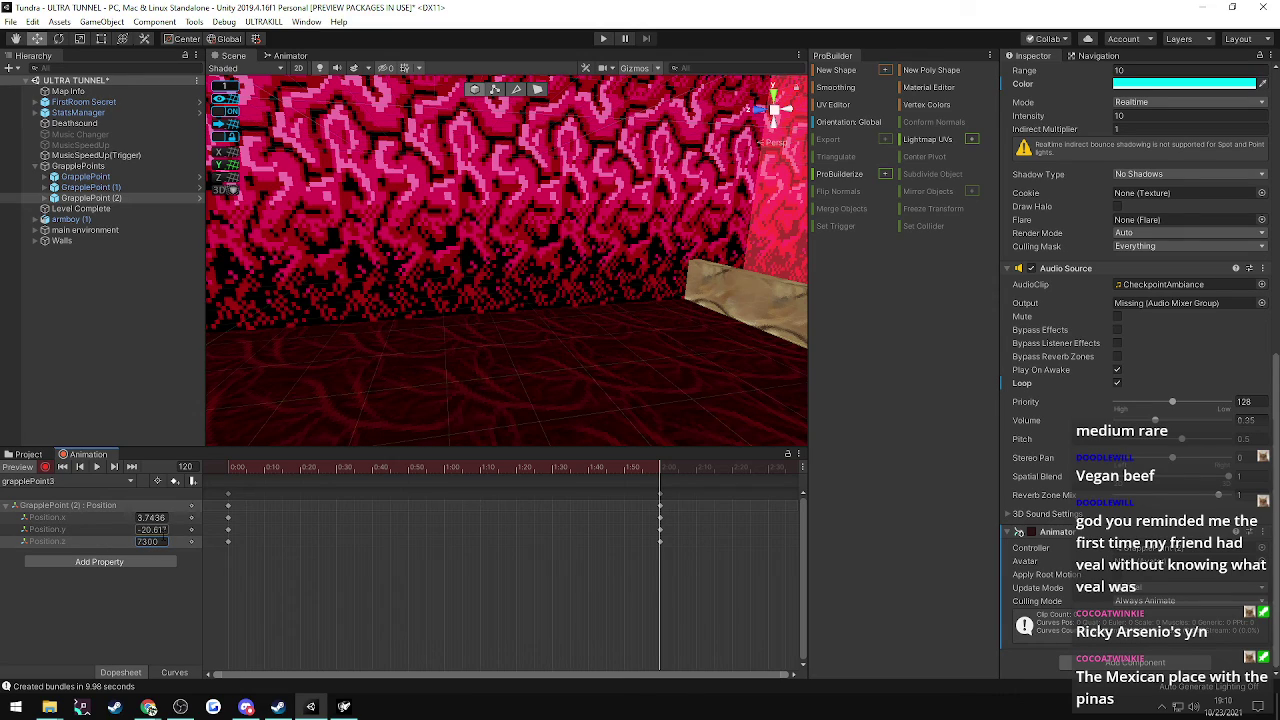
left_click(155, 556)
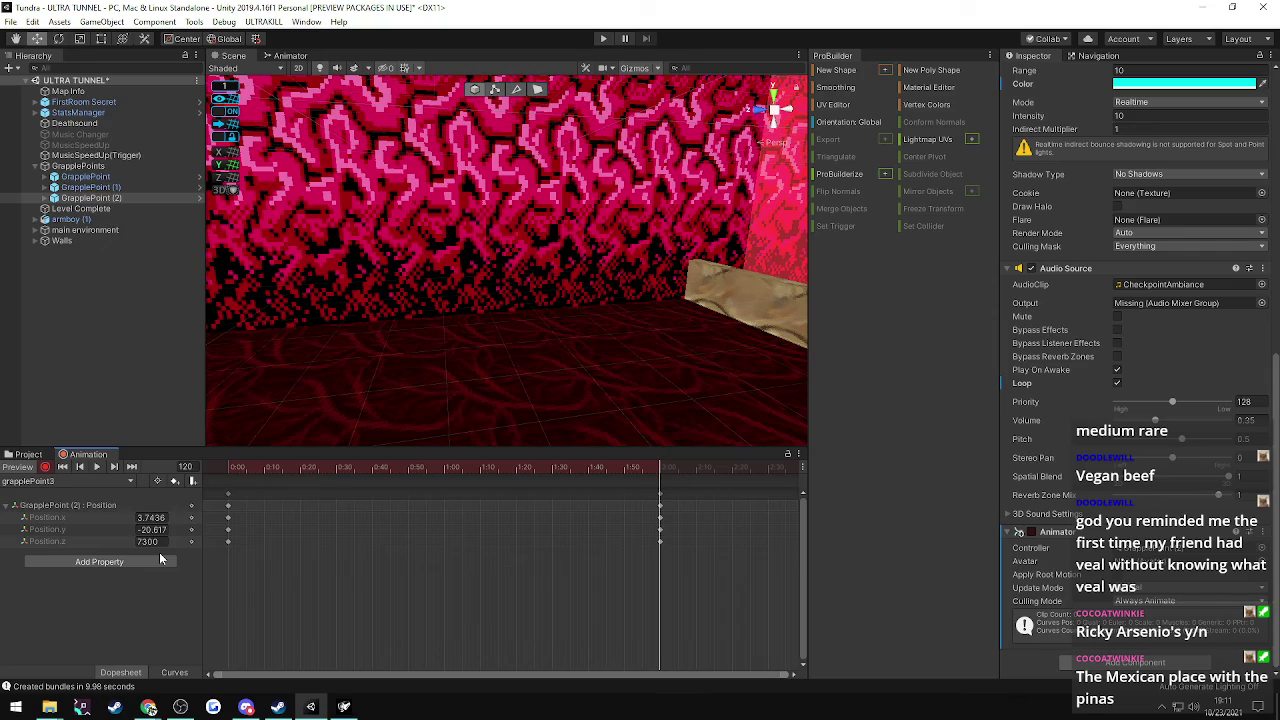
- Examine the tunnel walls, floor and low block around the grapple point's path from several angles
right_click_drag(504, 347, 276, 281)
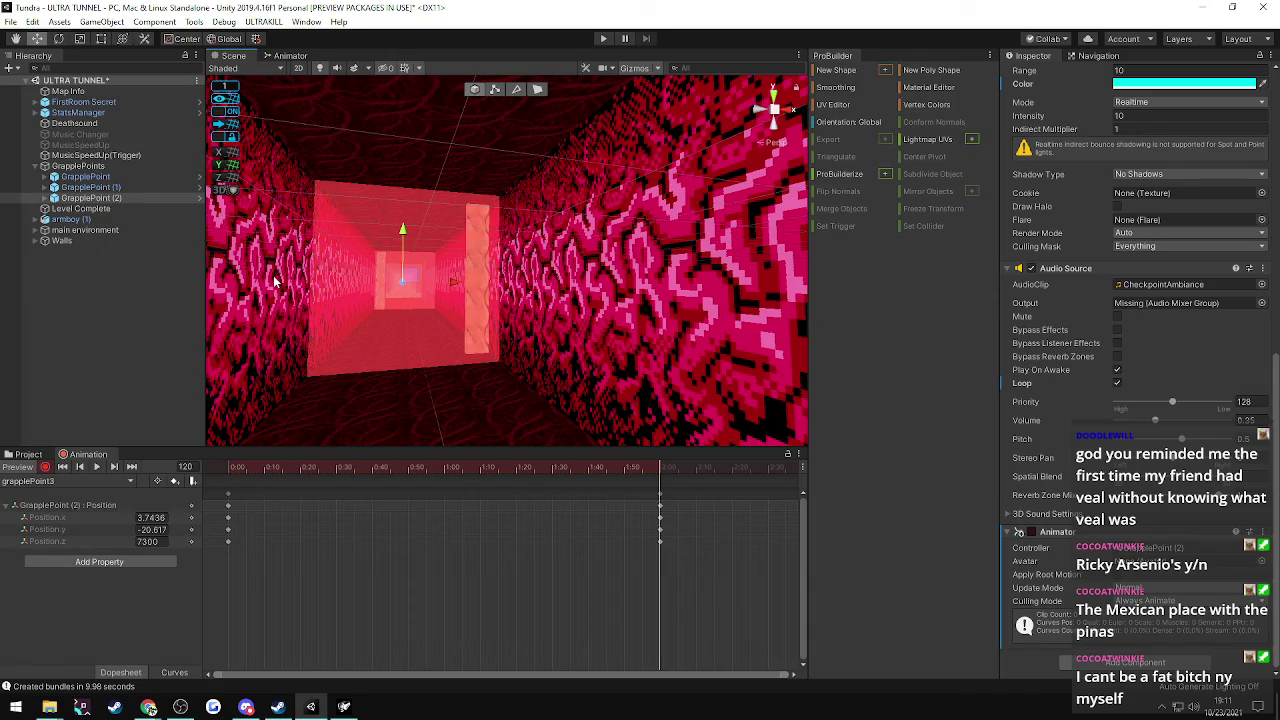
right_click_drag(416, 315, 1174, 344)
key("w")
right_click_drag(574, 297, 505, 345)
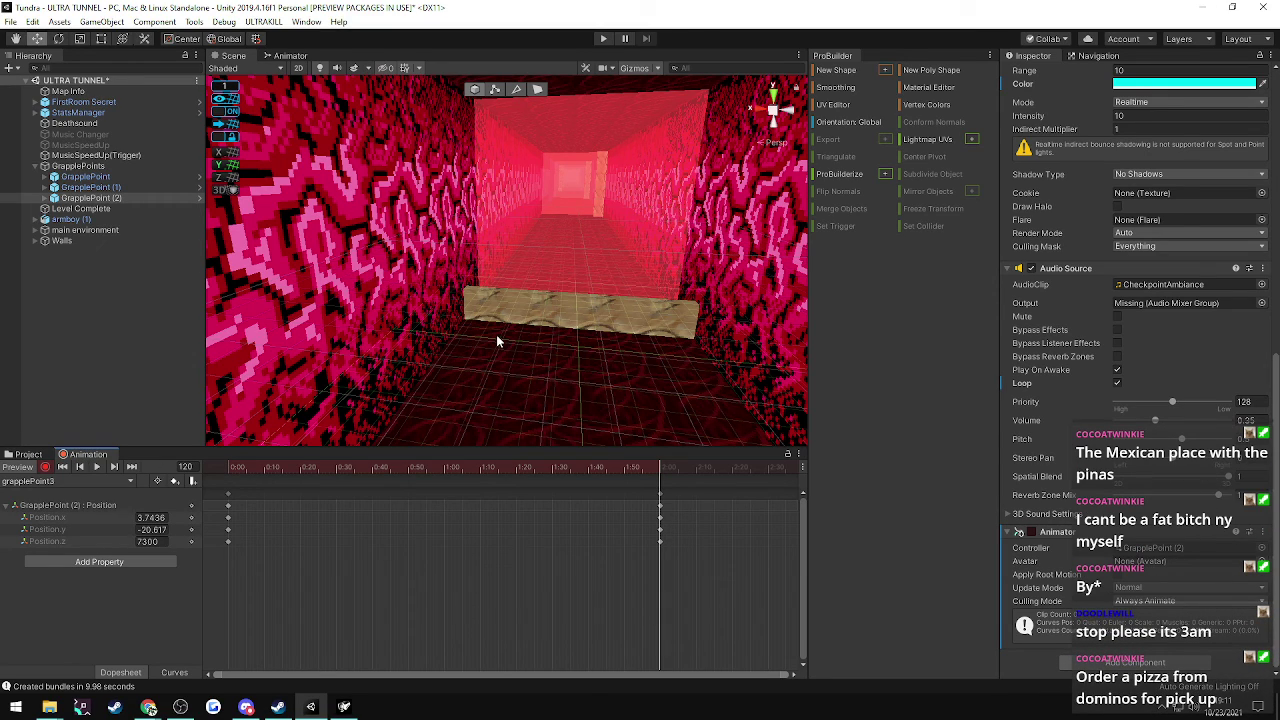
right_click_drag(602, 341, 569, 381)
key("w")
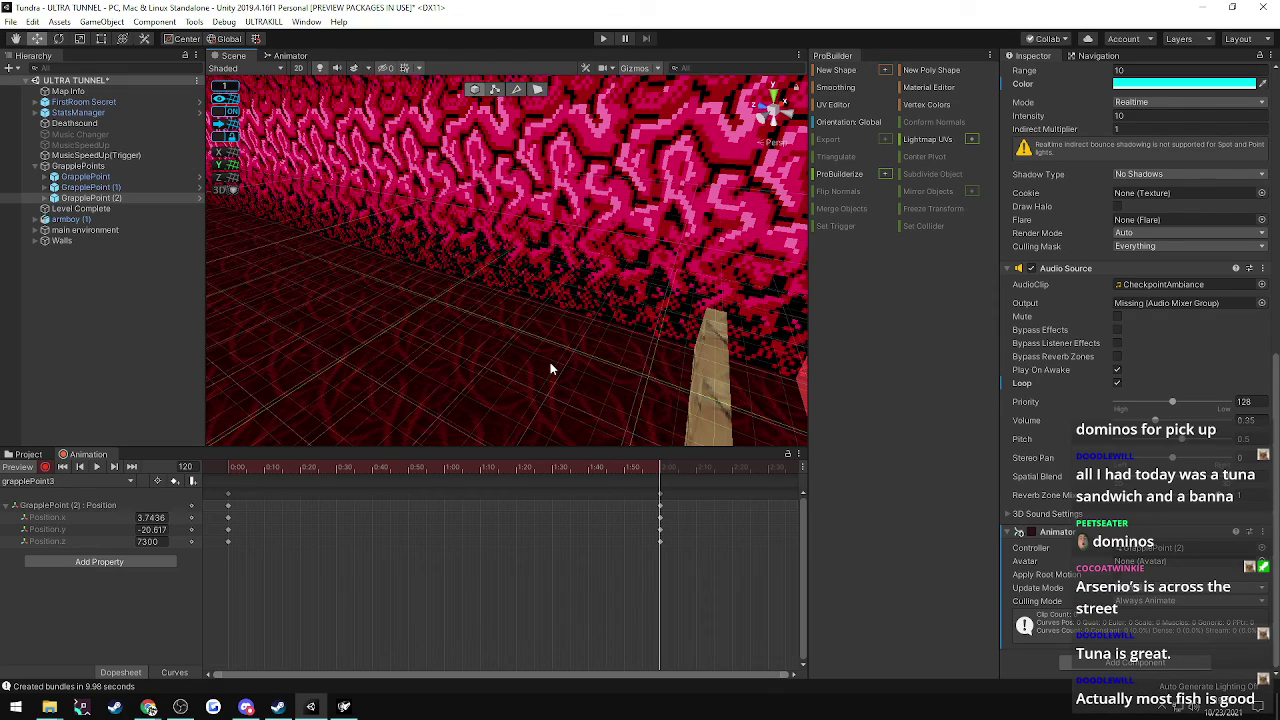
right_click_drag(569, 354, 655, 420)
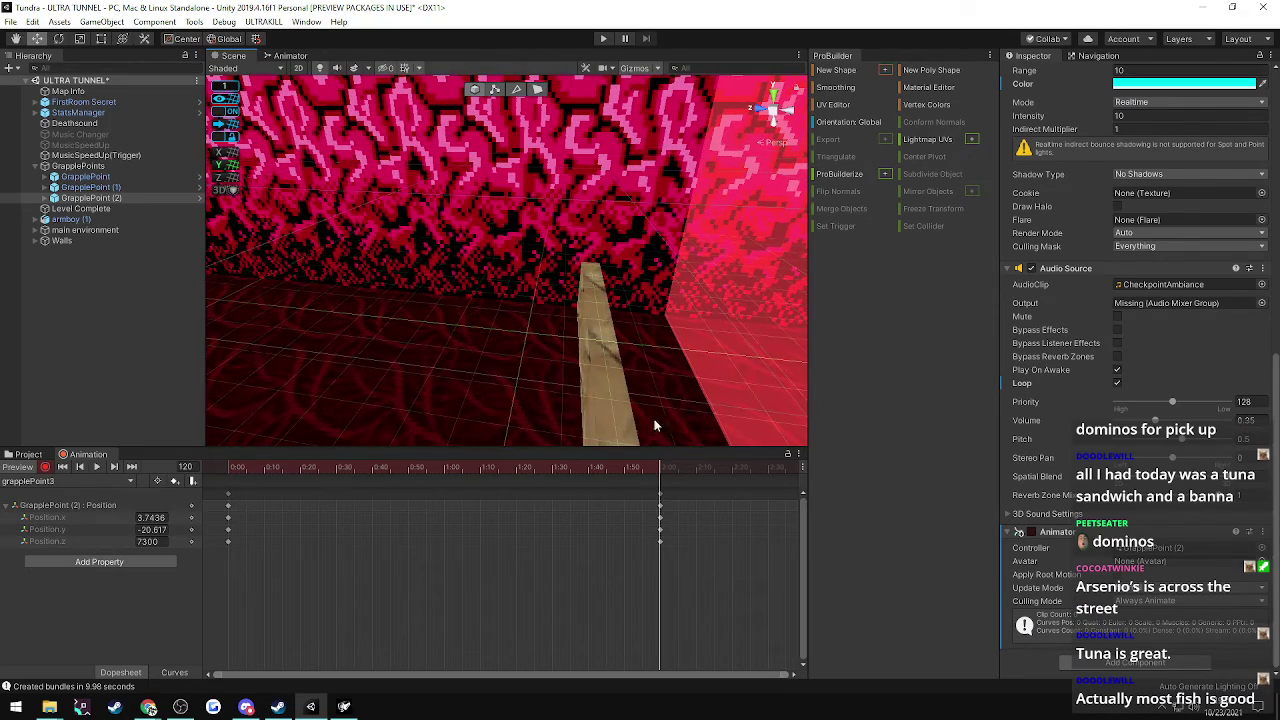
- Play back grapplePoint3 and remove the stray keyframes between its first and last keys
left_click(97, 467)
right_click_drag(545, 390, 313, 343)
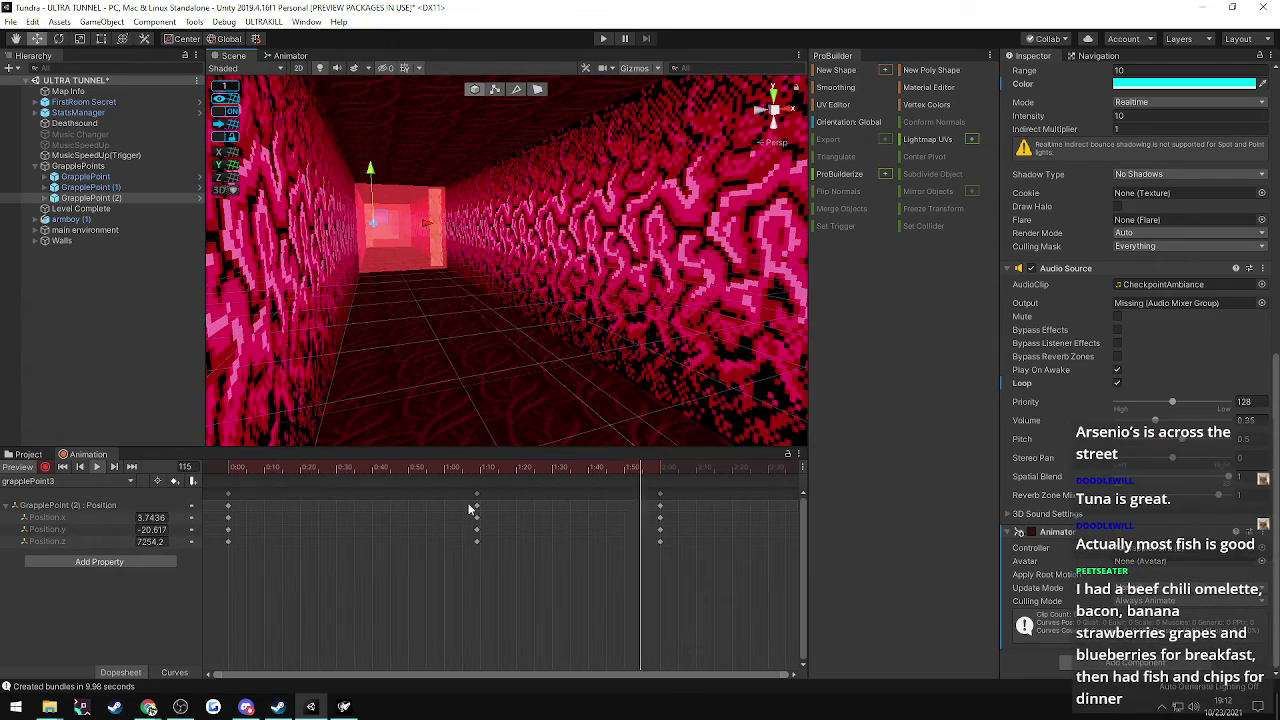
left_click(96, 467)
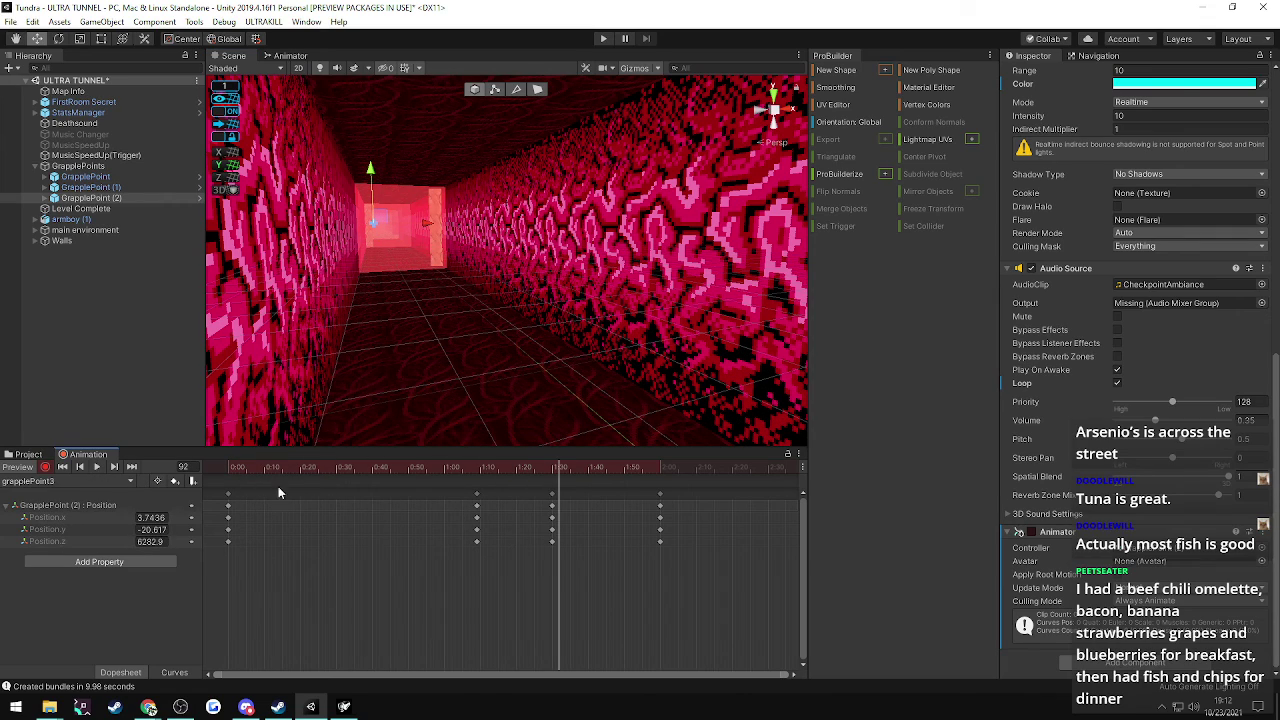
left_click(475, 496)
left_click_drag(475, 496, 556, 500)
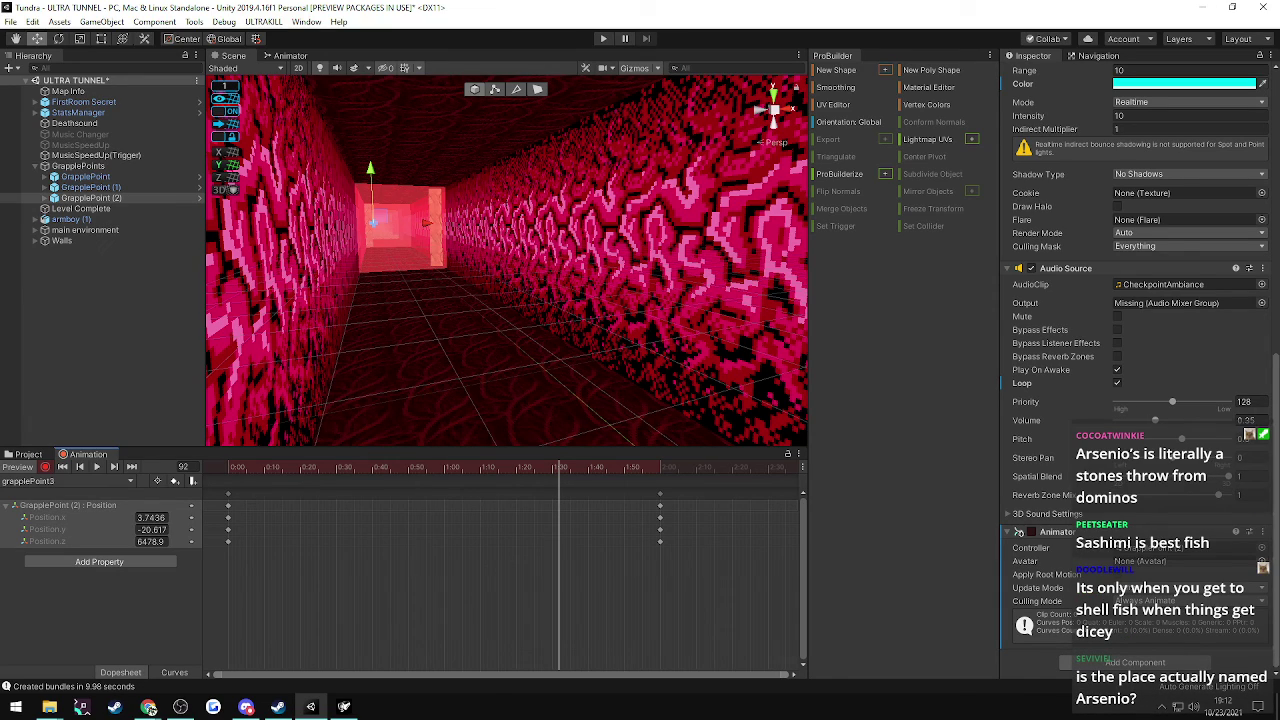
- Turn off keyframe recording for the grapplePoint3 clip
left_click(148, 707)
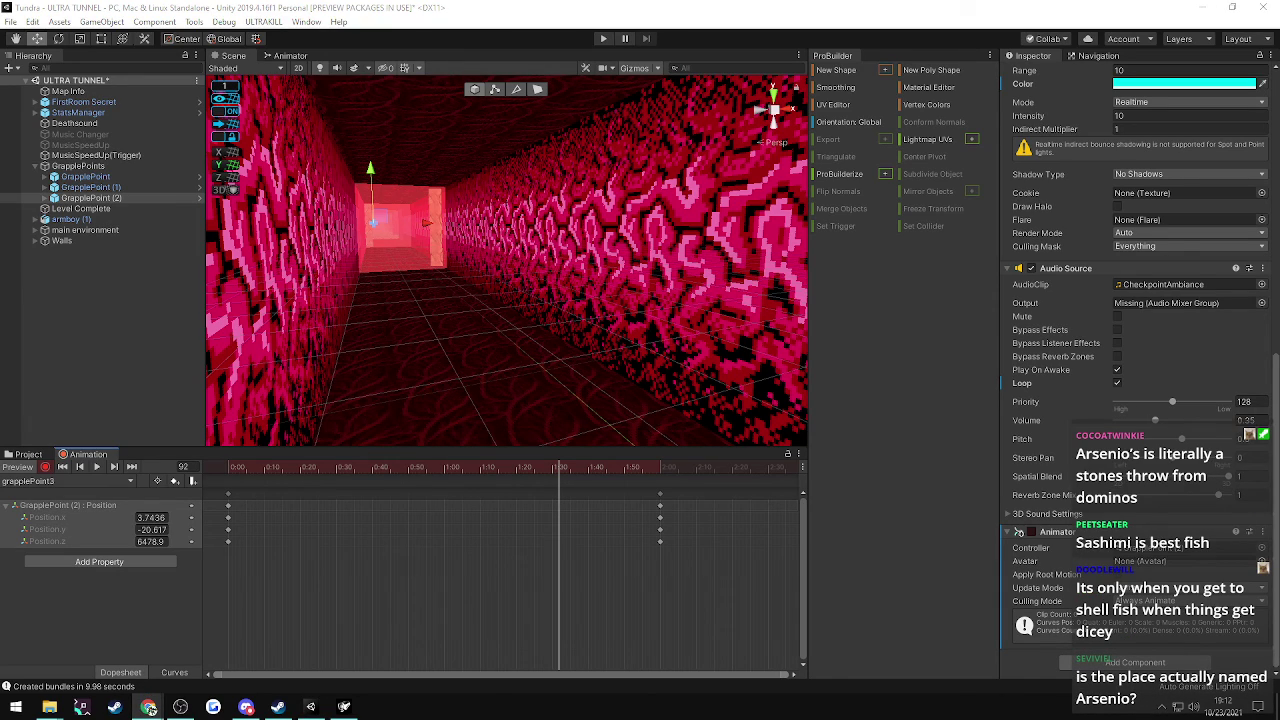
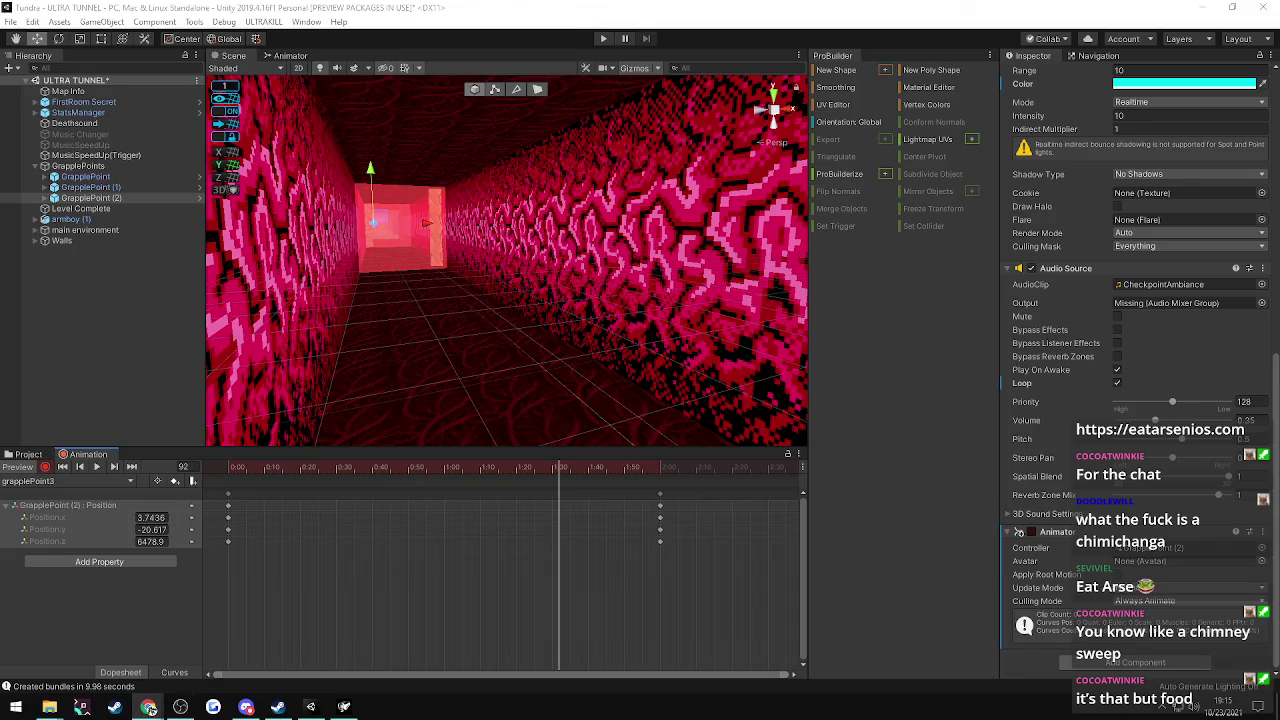
right_click_drag(556, 208, 240, 212)
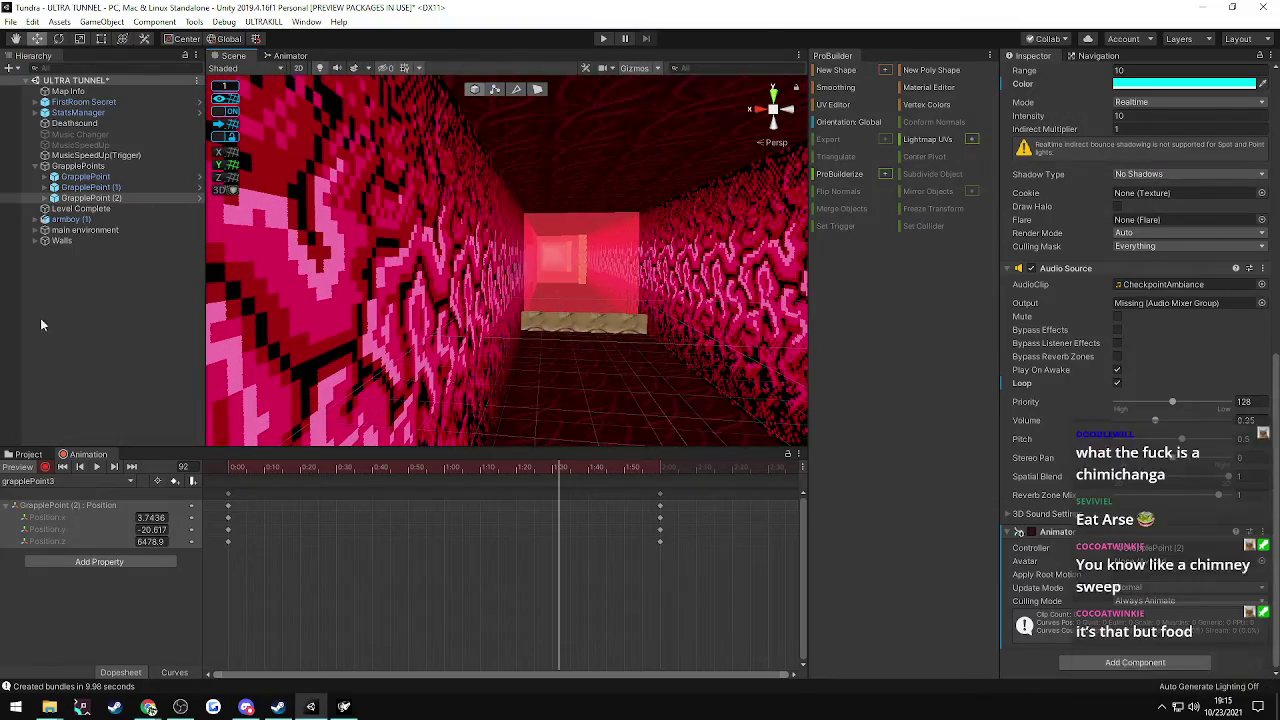
left_click(45, 467)
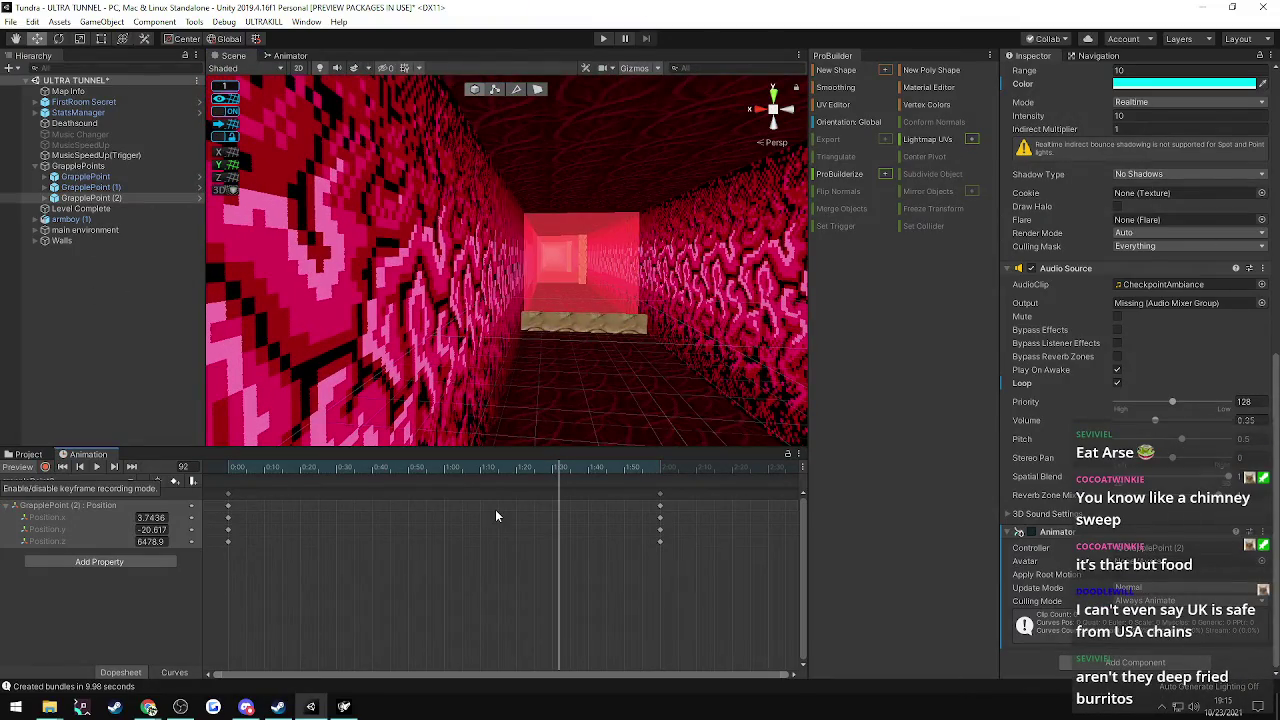
- Compare the final-keyframe positions of GrapplePoint (2) and GrapplePoint (1), and return grapplePoint3 to frame 0
left_click(659, 468)
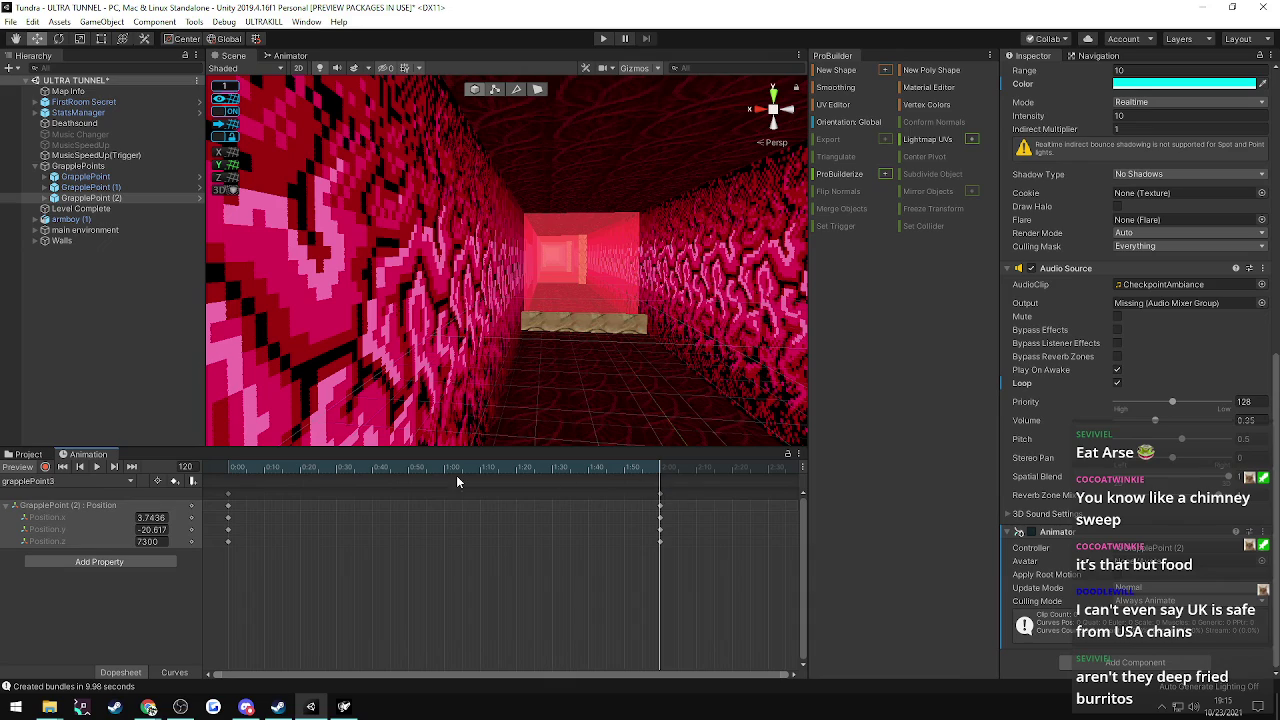
left_click(90, 187)
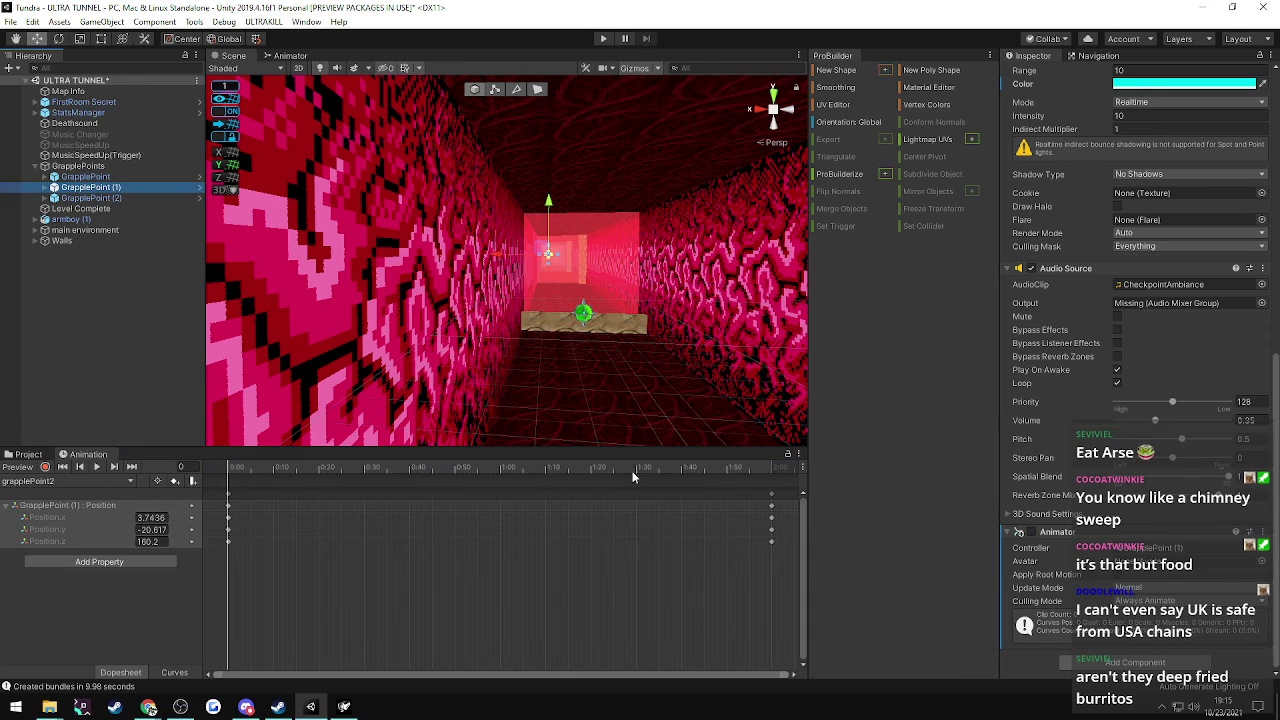
left_click(768, 469)
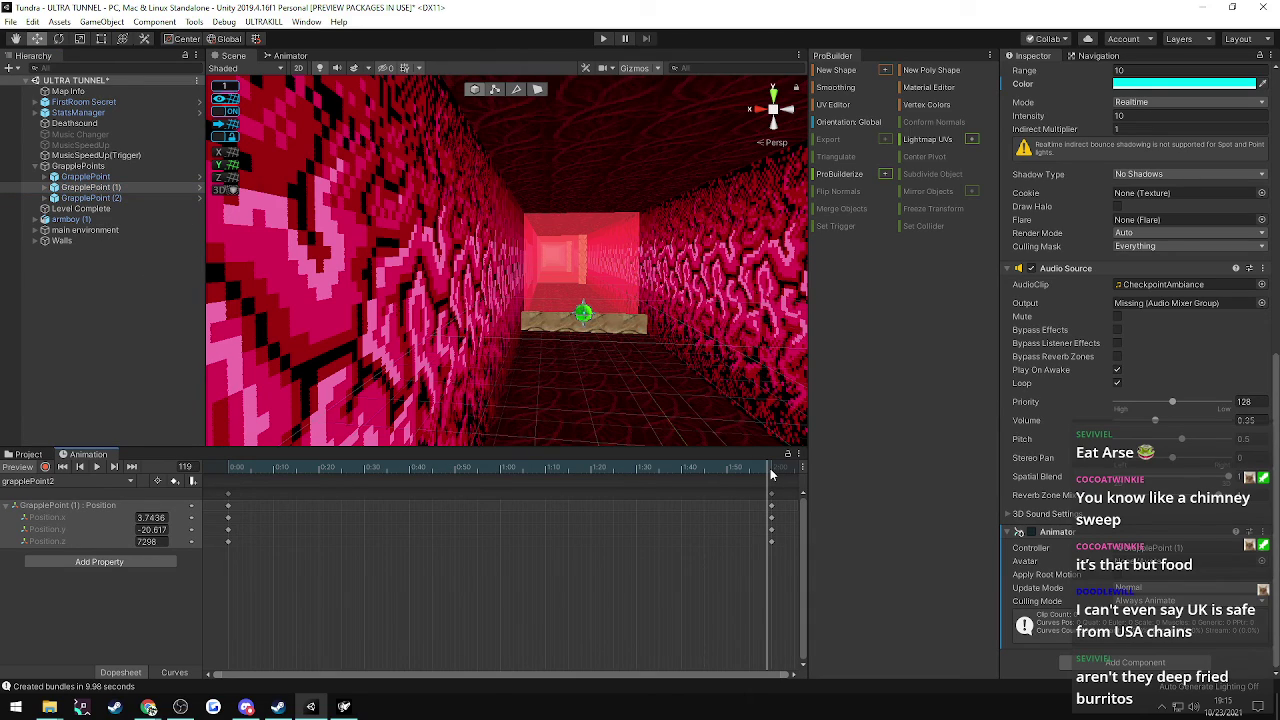
left_click(772, 469)
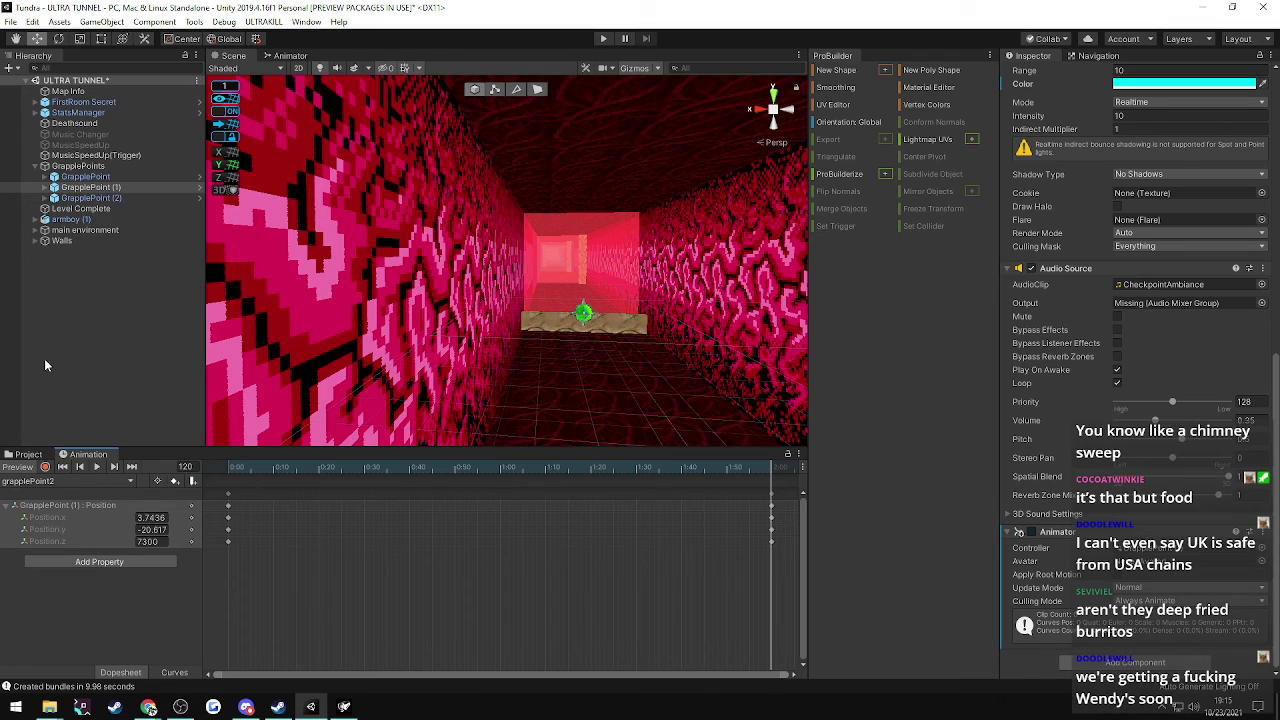
left_click(94, 199)
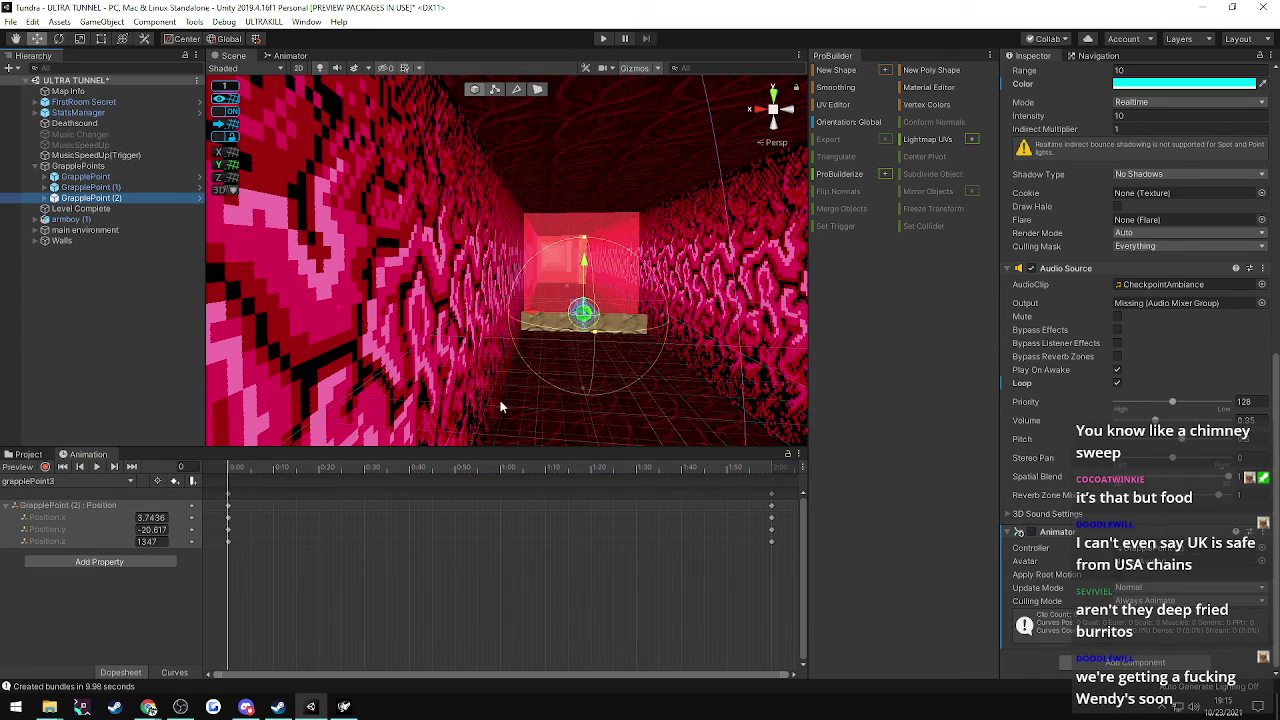
left_click(772, 474)
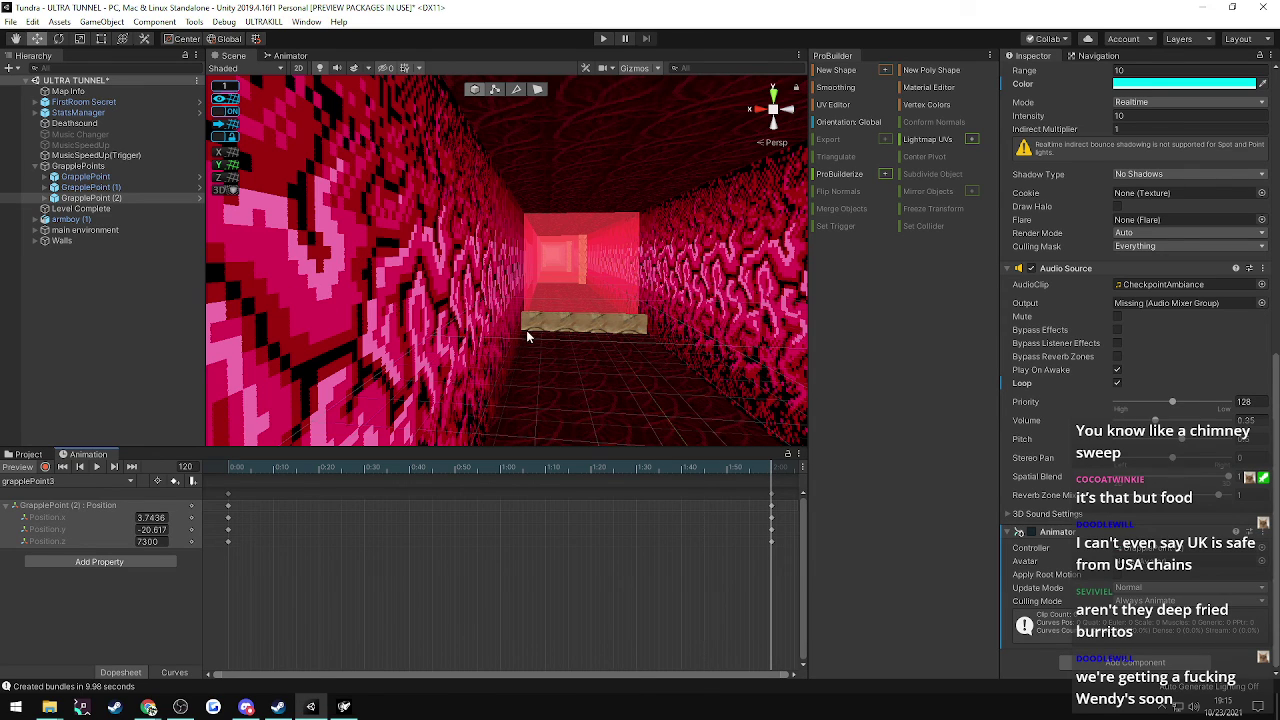
middle_click_drag(598, 333, 534, 330)
left_click(229, 468)
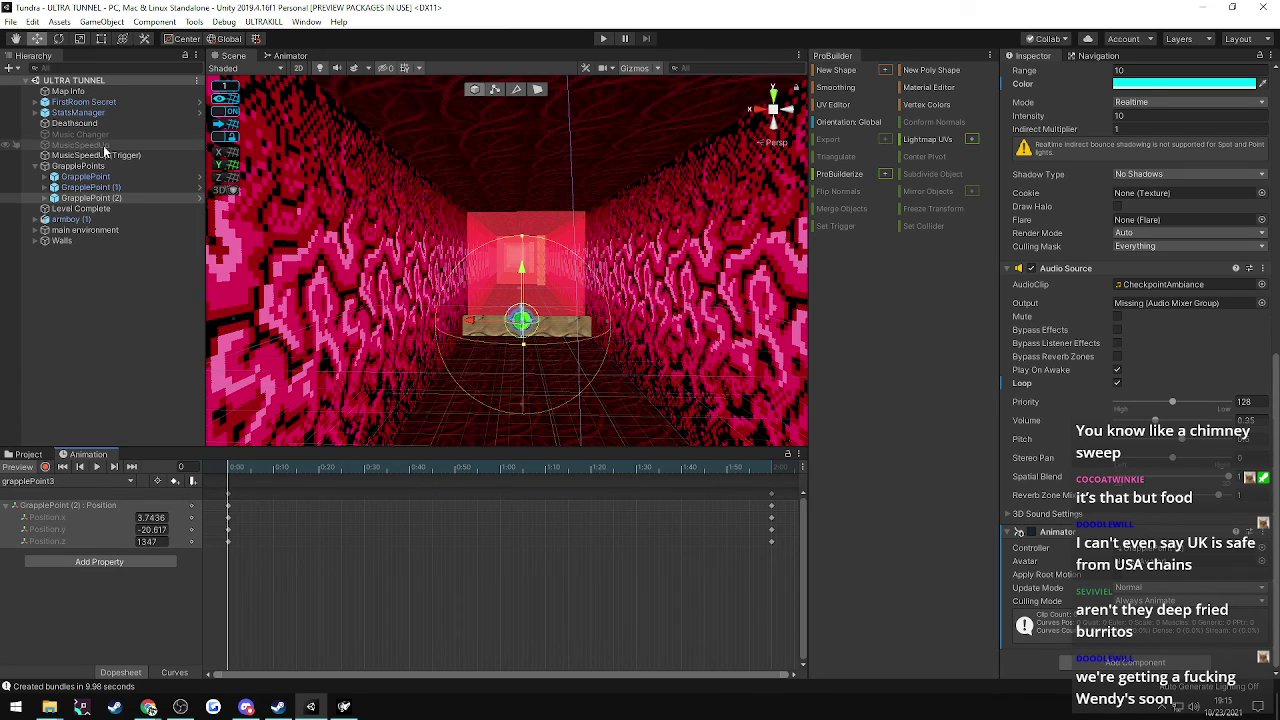
- Preview the position animations of GrapplePoint (1) and GrapplePoint (2), stopping playback after each
left_click(90, 187)
right_click_drag(490, 291, 524, 309)
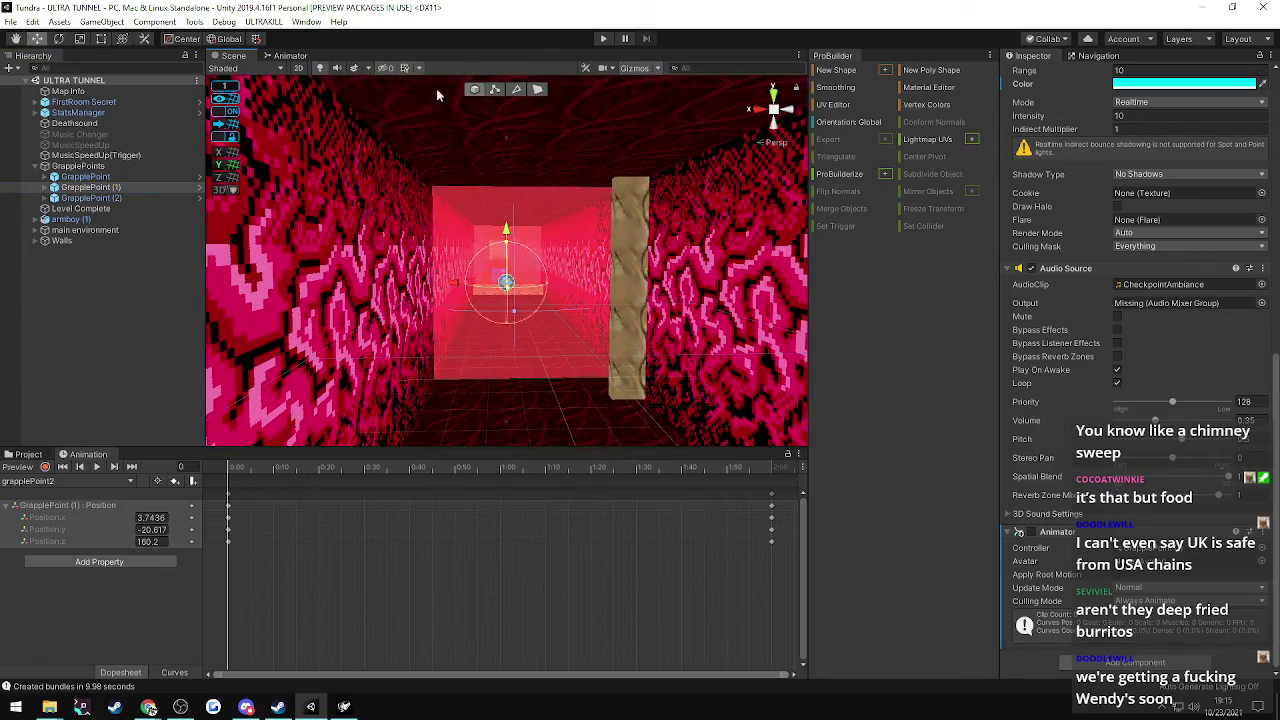
left_click(96, 467)
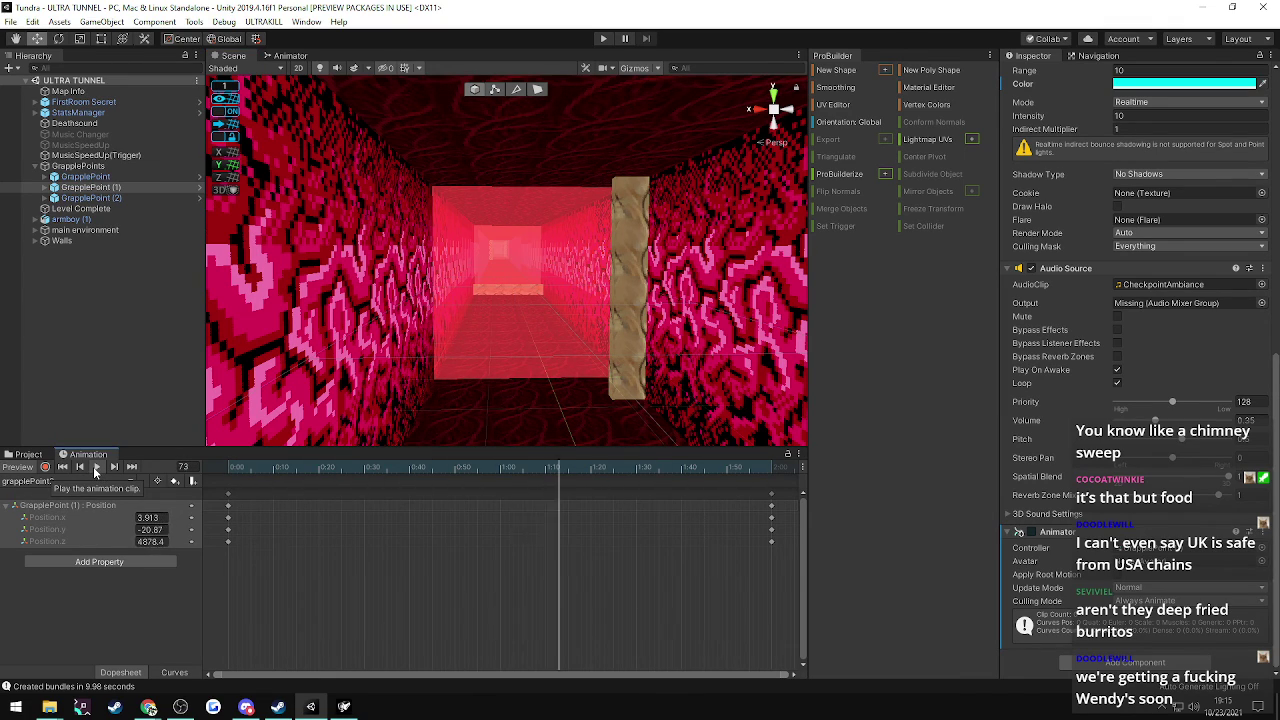
left_click(96, 467)
left_click(90, 198)
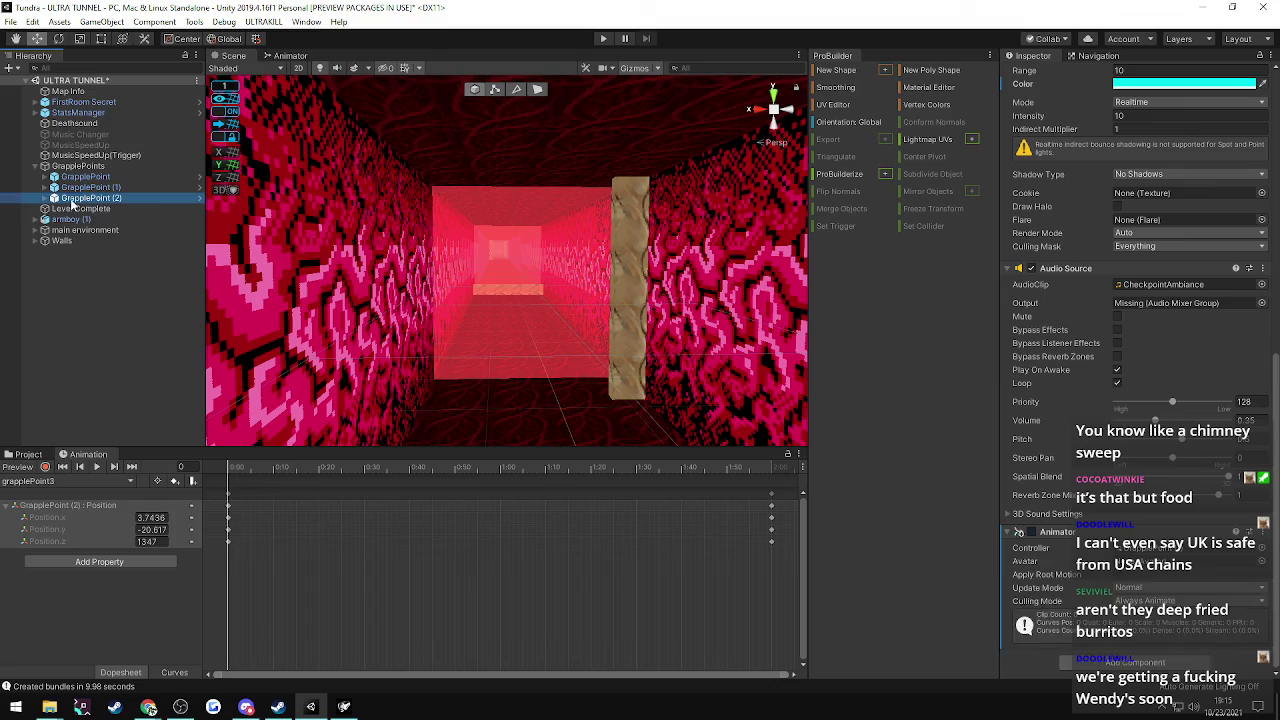
left_click(96, 467)
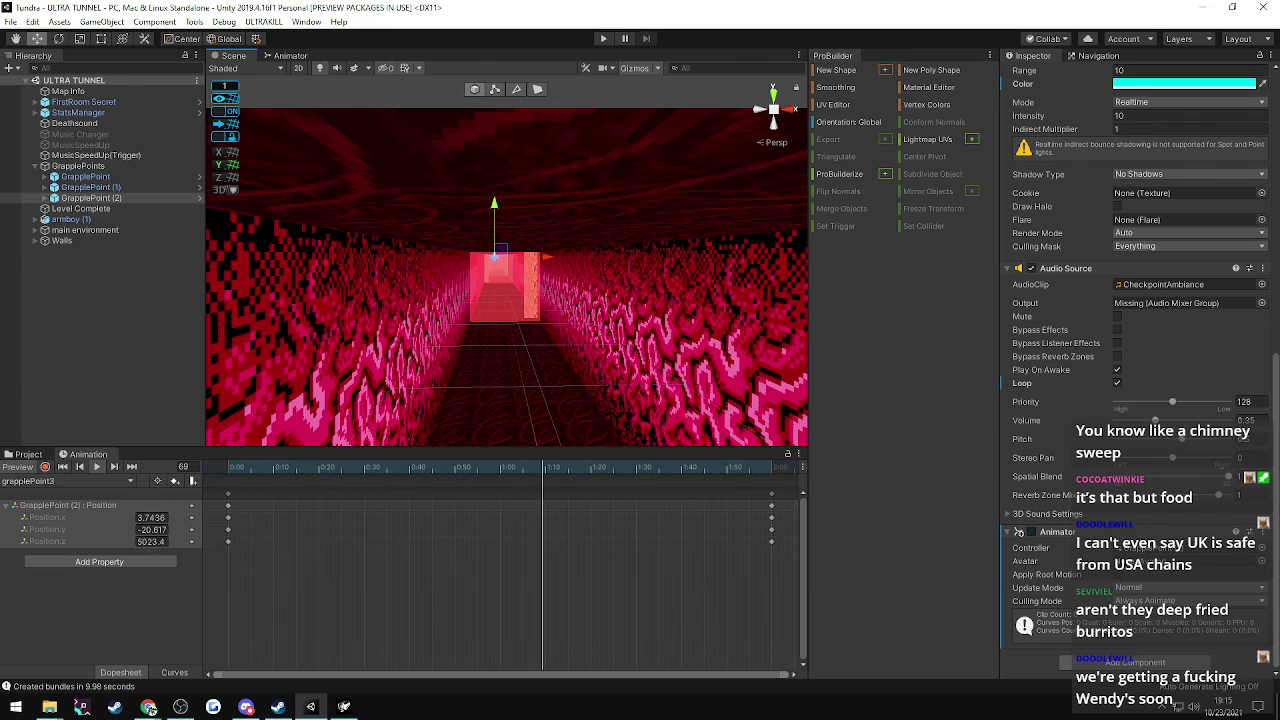
left_click(97, 467)
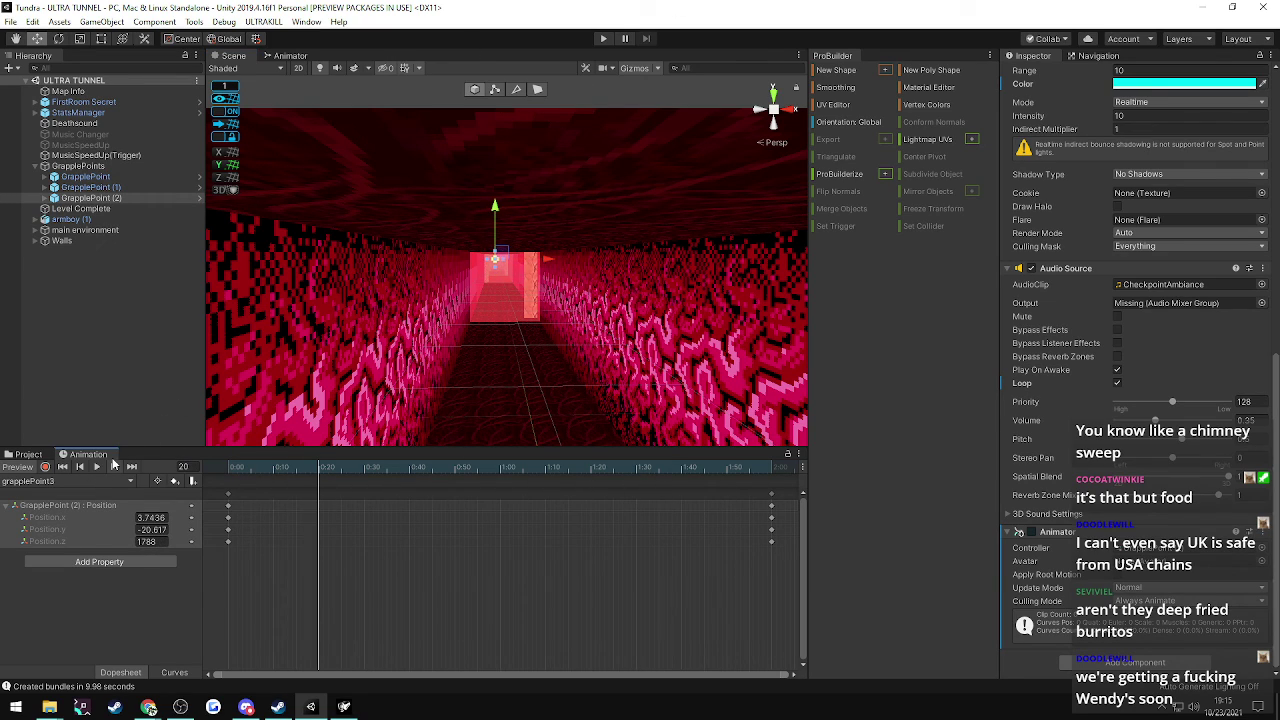
- Export the ULTRA TUNNEL map as a playable level bundle
left_click(264, 22)
left_click(274, 38)
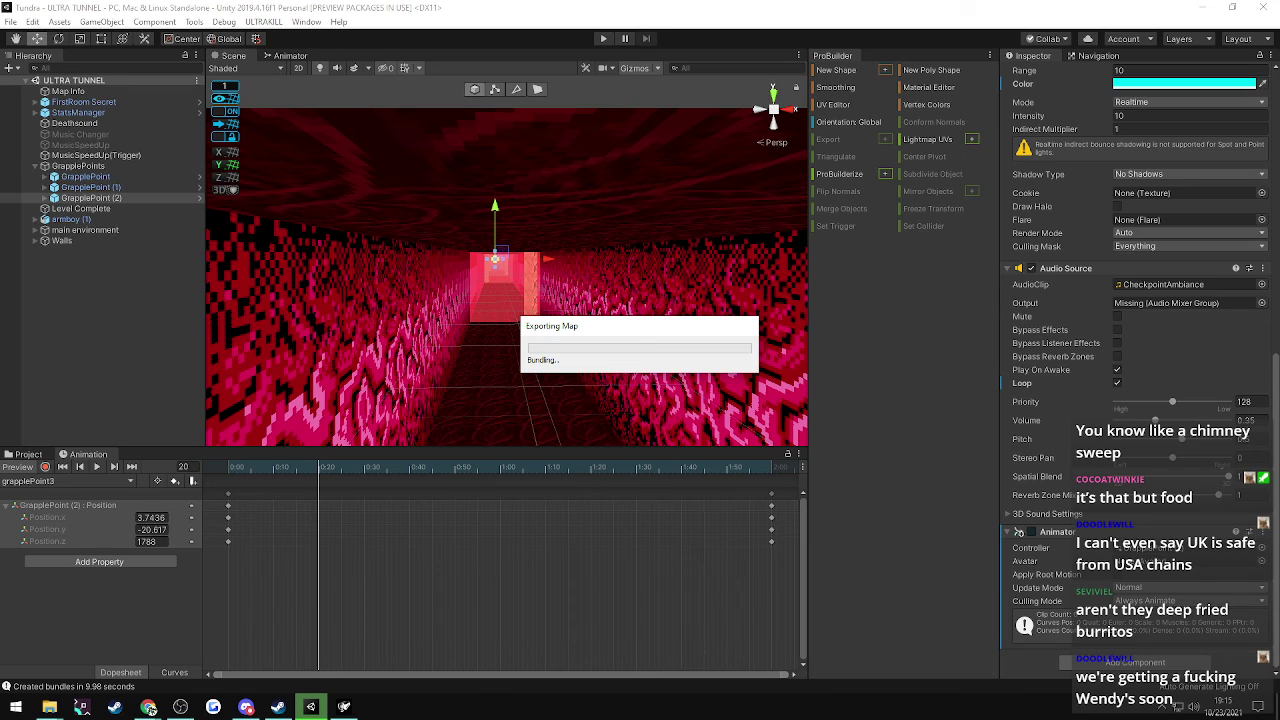
key("alt+Tab")
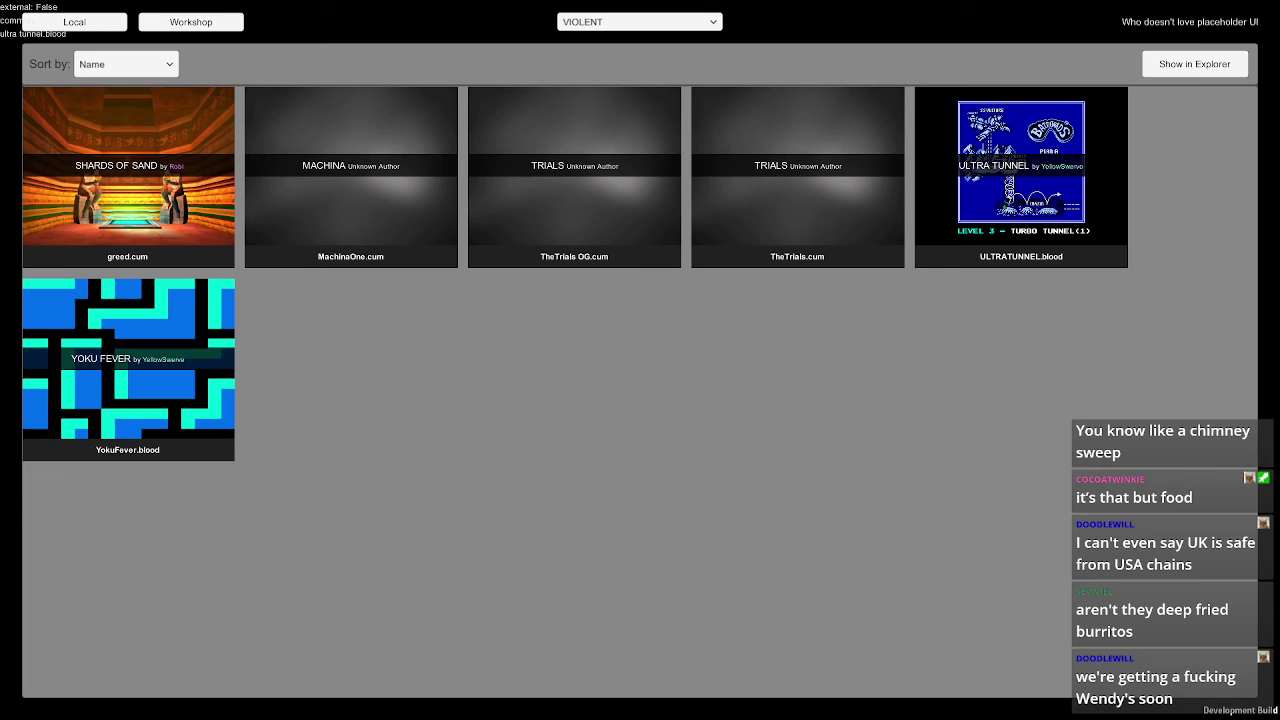
key("alt+Tab")
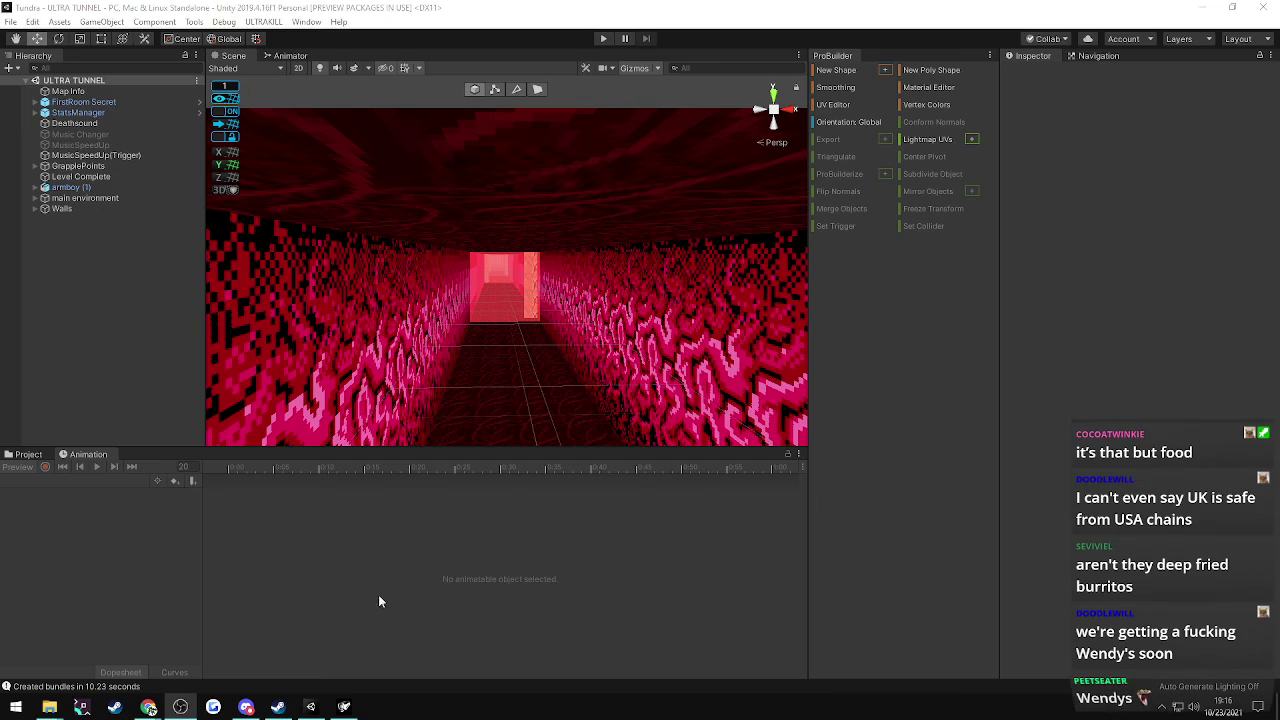
- Switch to ULTRAKILL, playtest the exported ULTRA TUNNEL level's grapple points, quit the level and return to the Unity editor
left_click(345, 706)
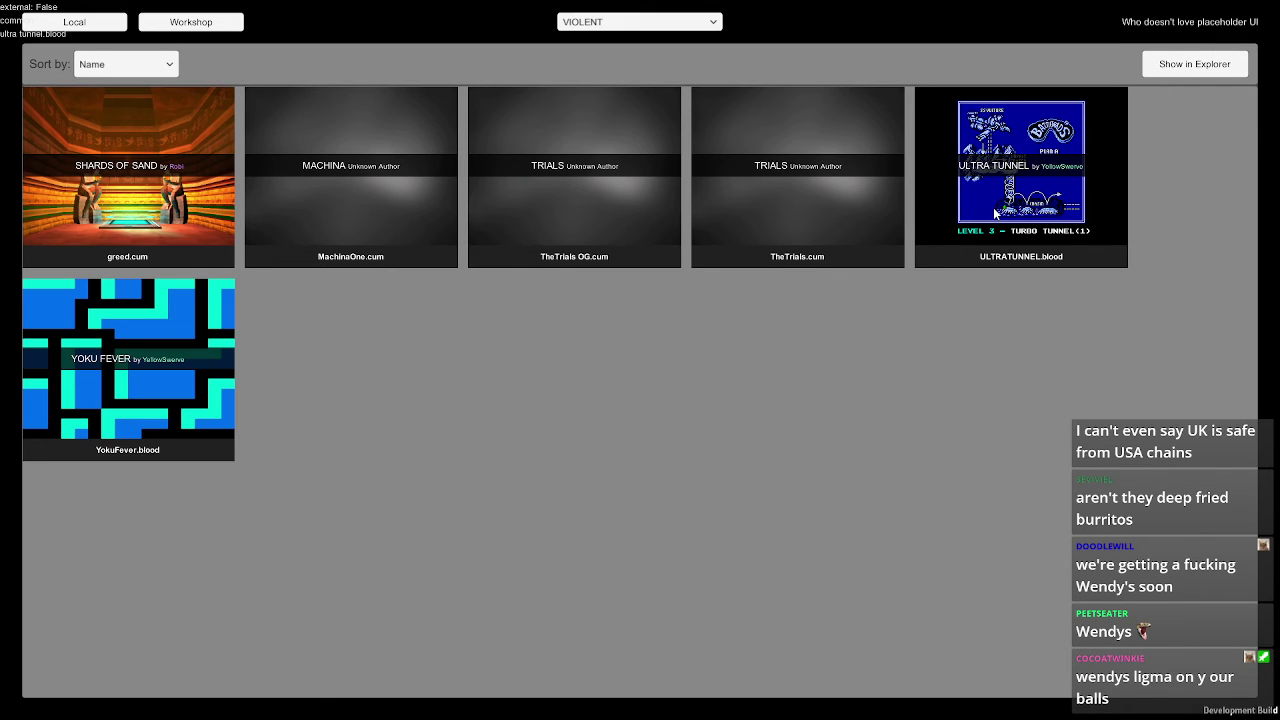
left_click(954, 233)
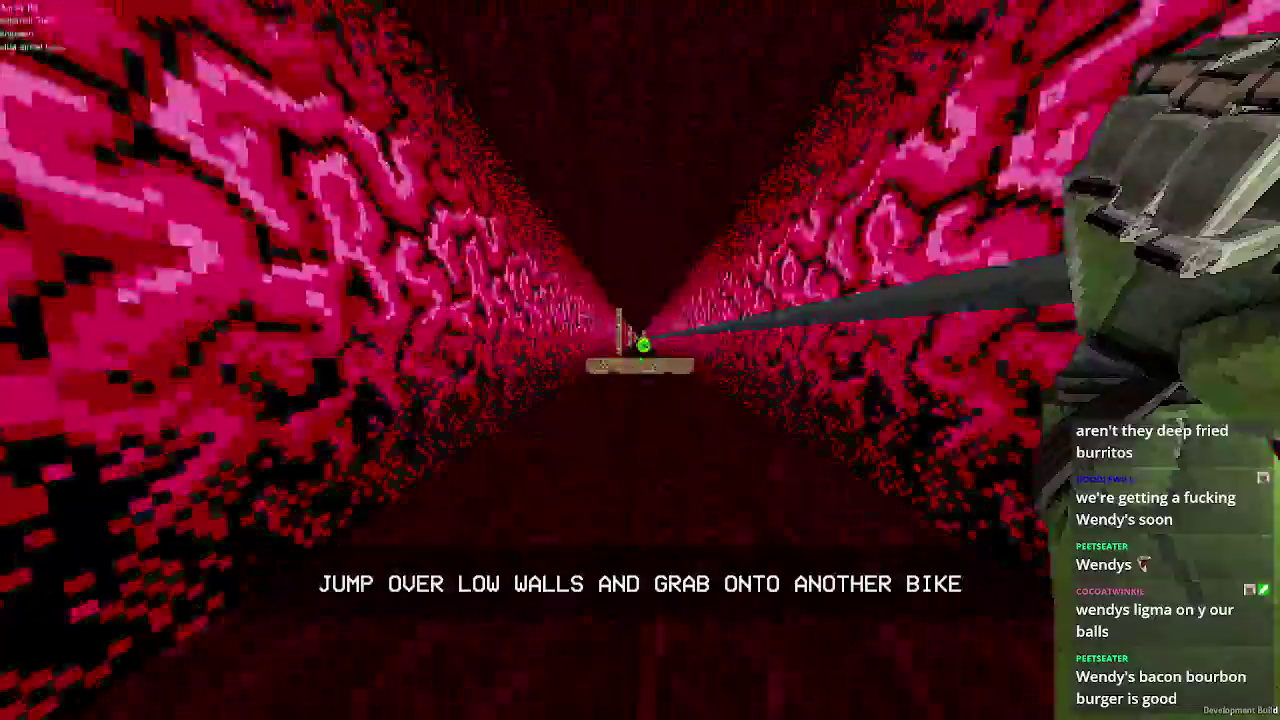
key("space")
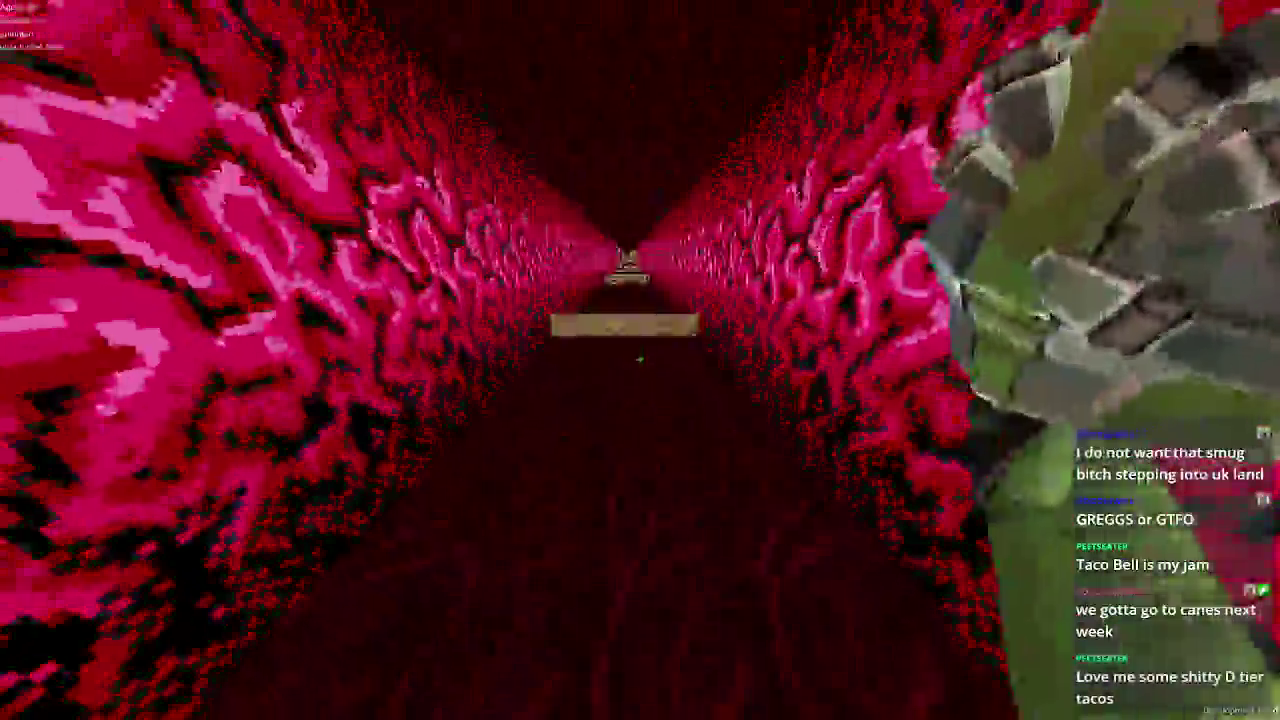
key("Escape")
left_click(626, 513)
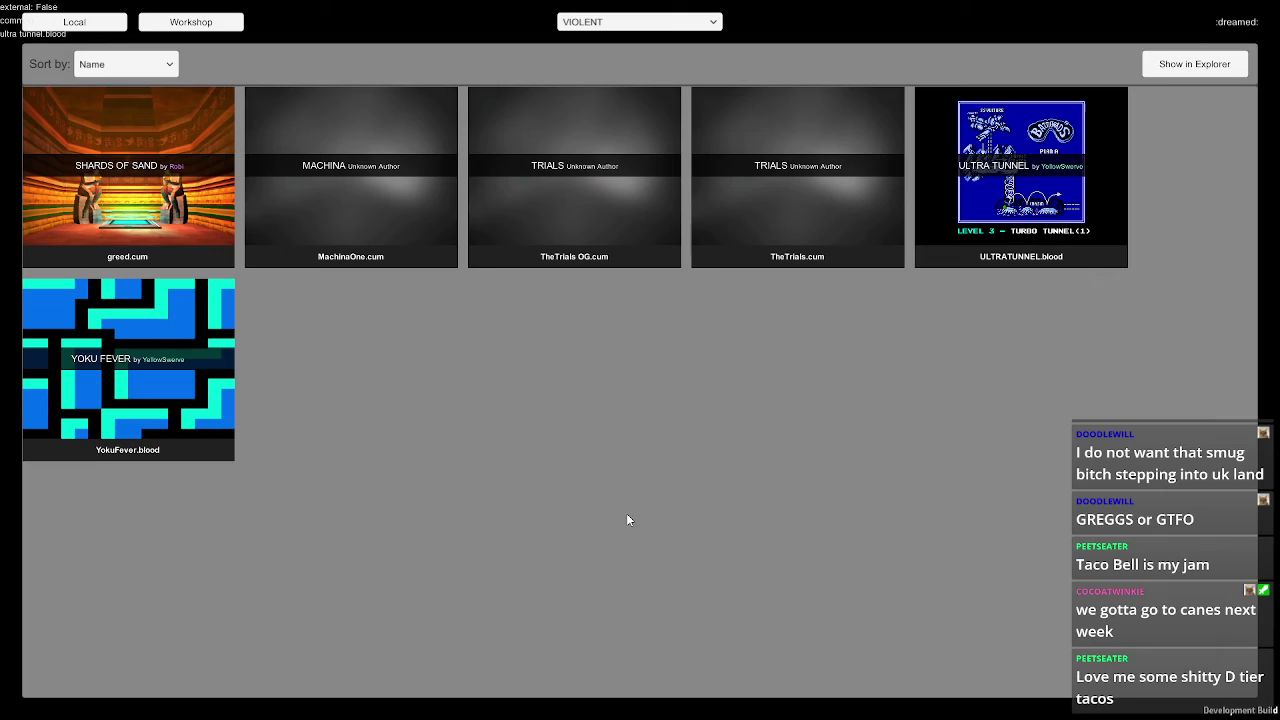
key("alt+Tab")
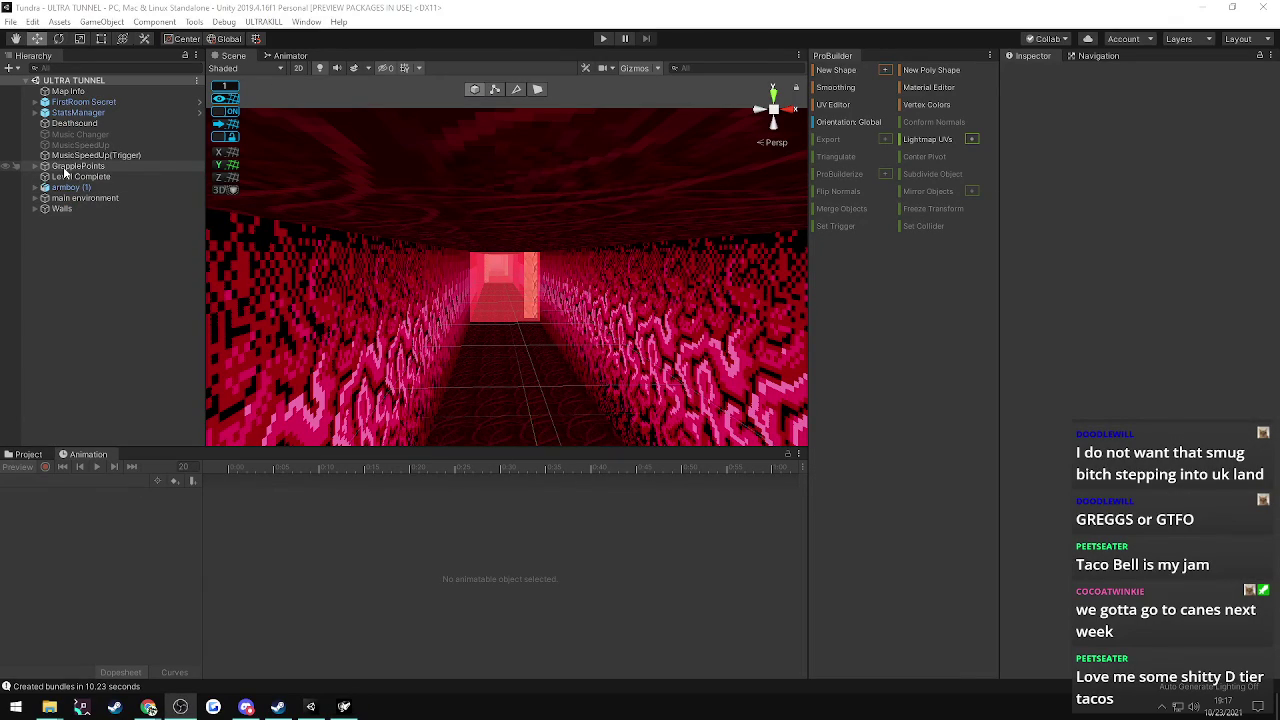
- Open the GrapplePoint (2) animator controller from the TURBOANIMATIONS folder
left_click(90, 166)
left_click(28, 455)
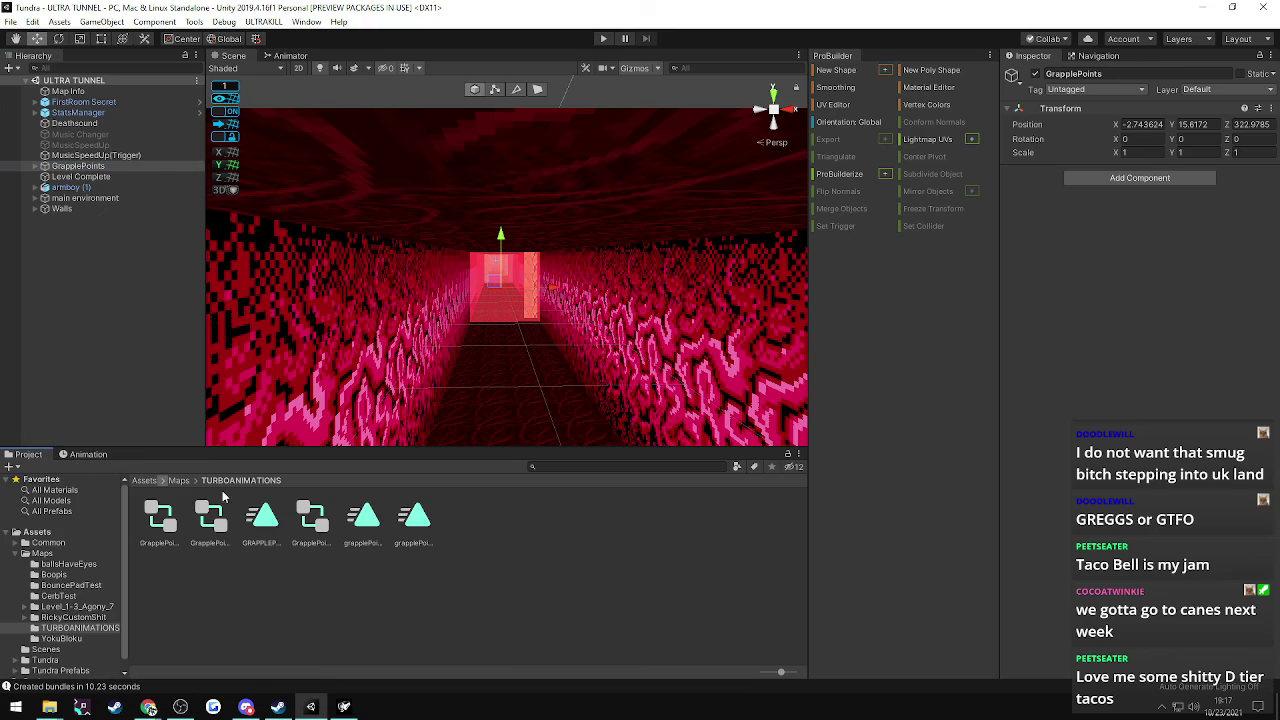
left_click(210, 520)
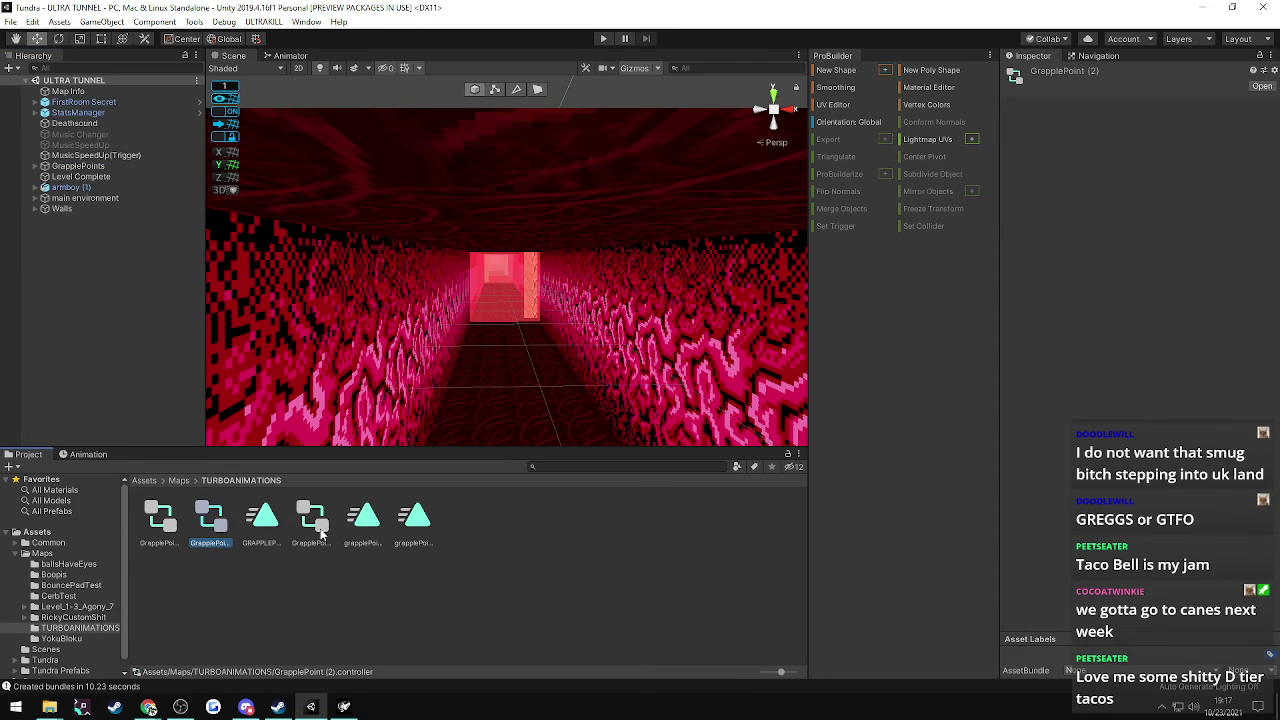
left_click(322, 536)
left_click(213, 530)
double_click(212, 522)
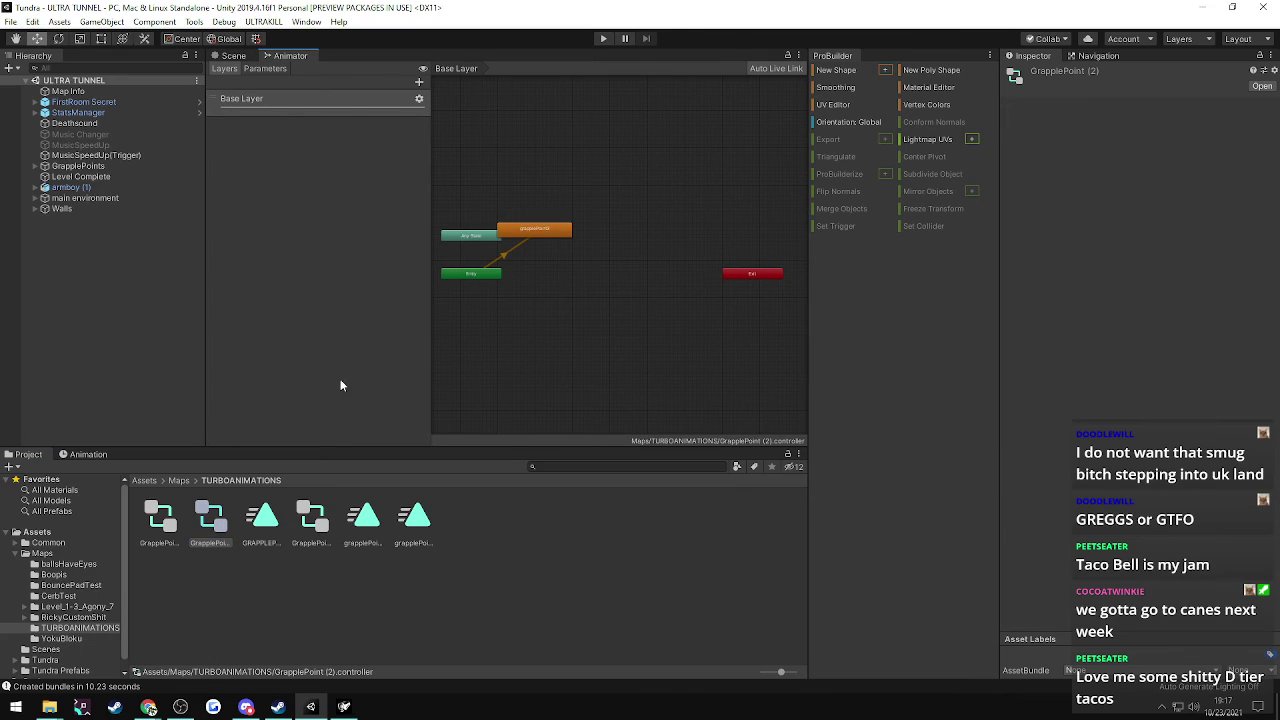
- Check the grapplePoint3 and Entry node settings and reposition the grapplePoint3 state directly beside Entry
left_click(541, 232)
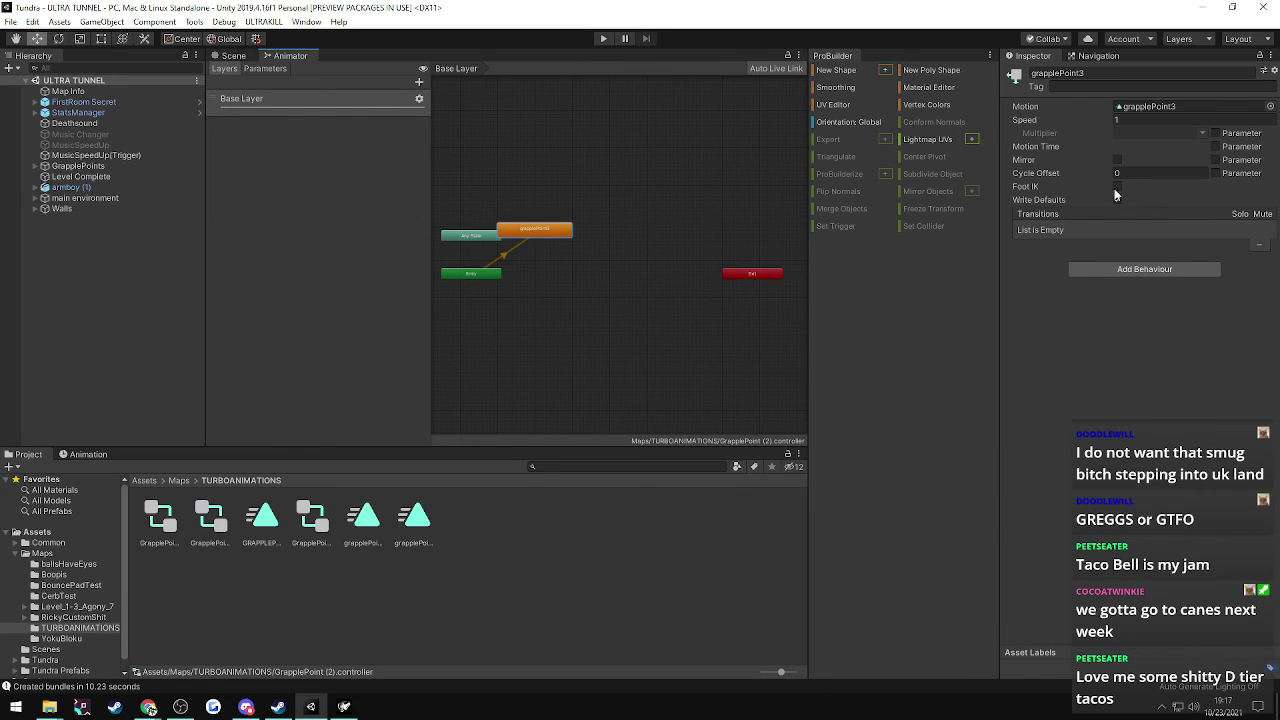
left_click(467, 279)
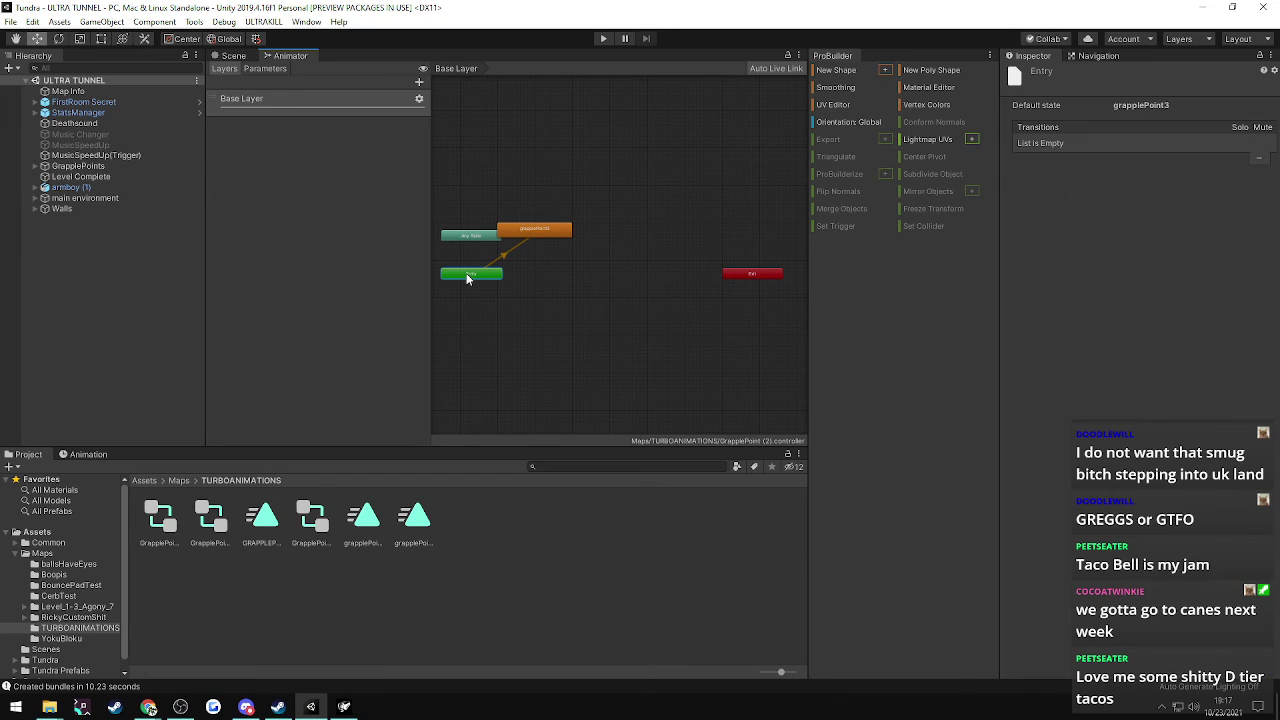
left_click(535, 235)
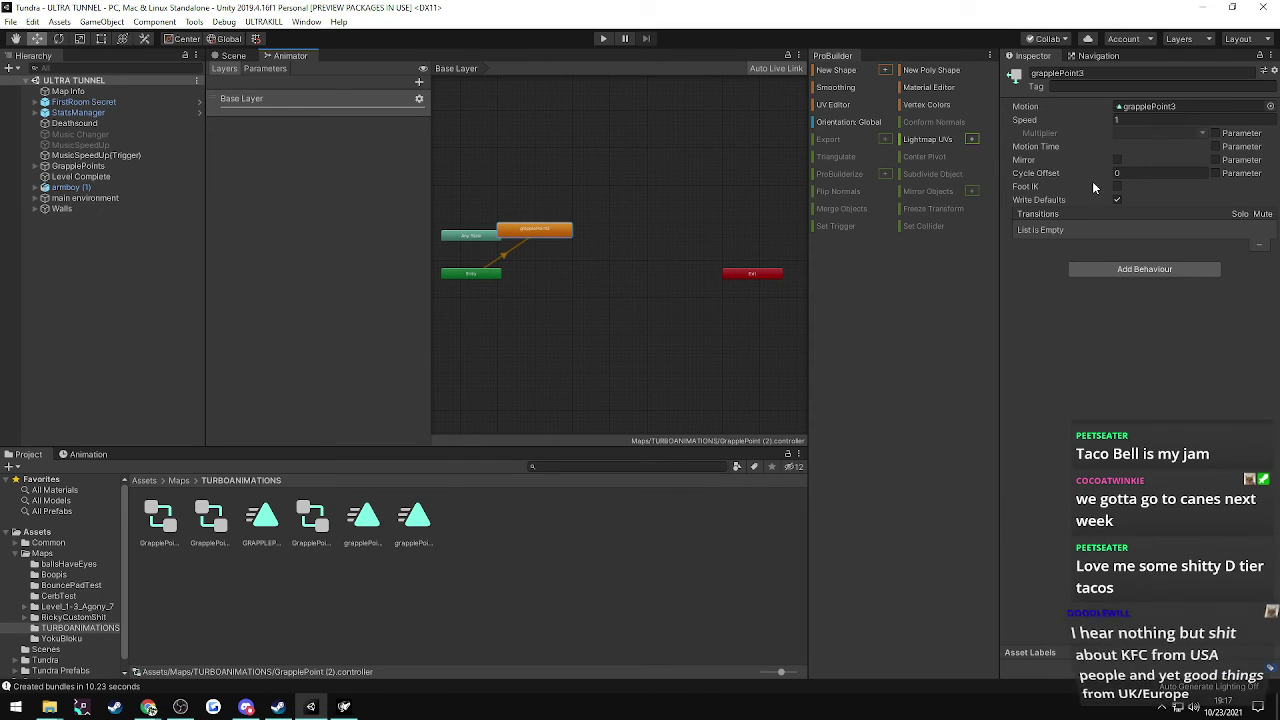
left_click_drag(541, 234, 567, 274)
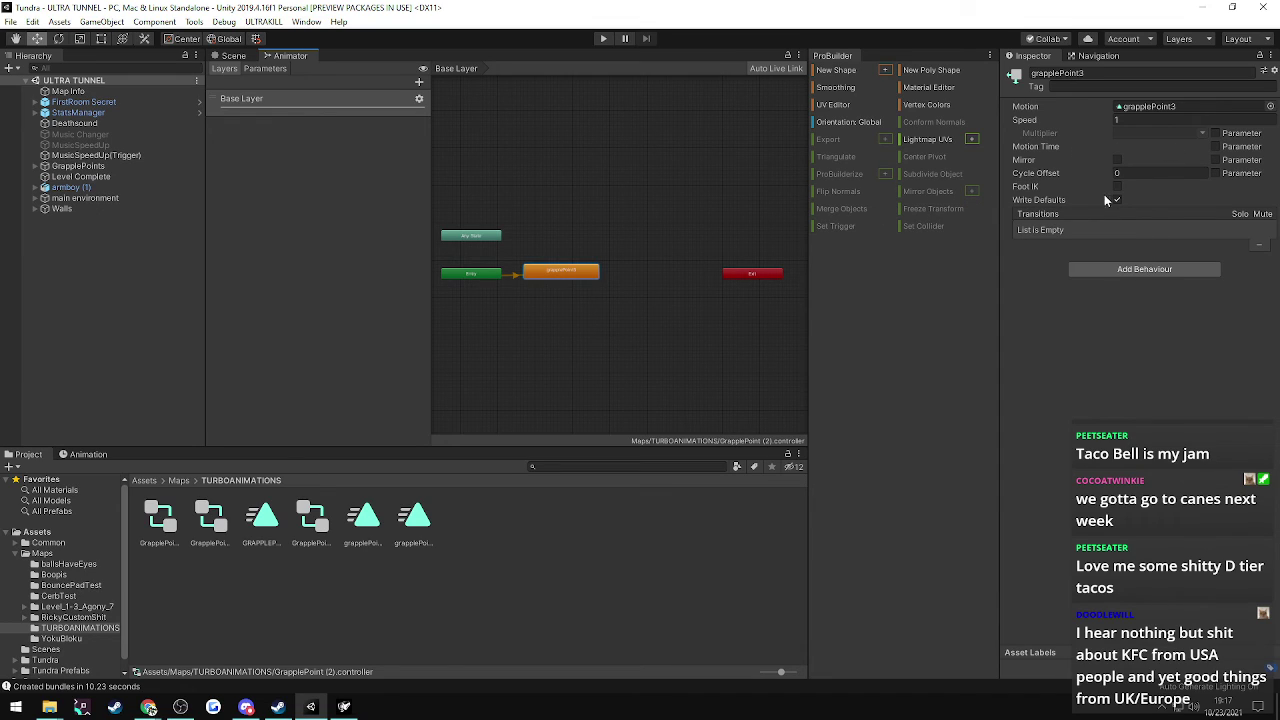
- Compare the states and transitions of the GrapplePoint (1) animator controller with those of the GrapplePoint (2) controller
left_click(212, 520)
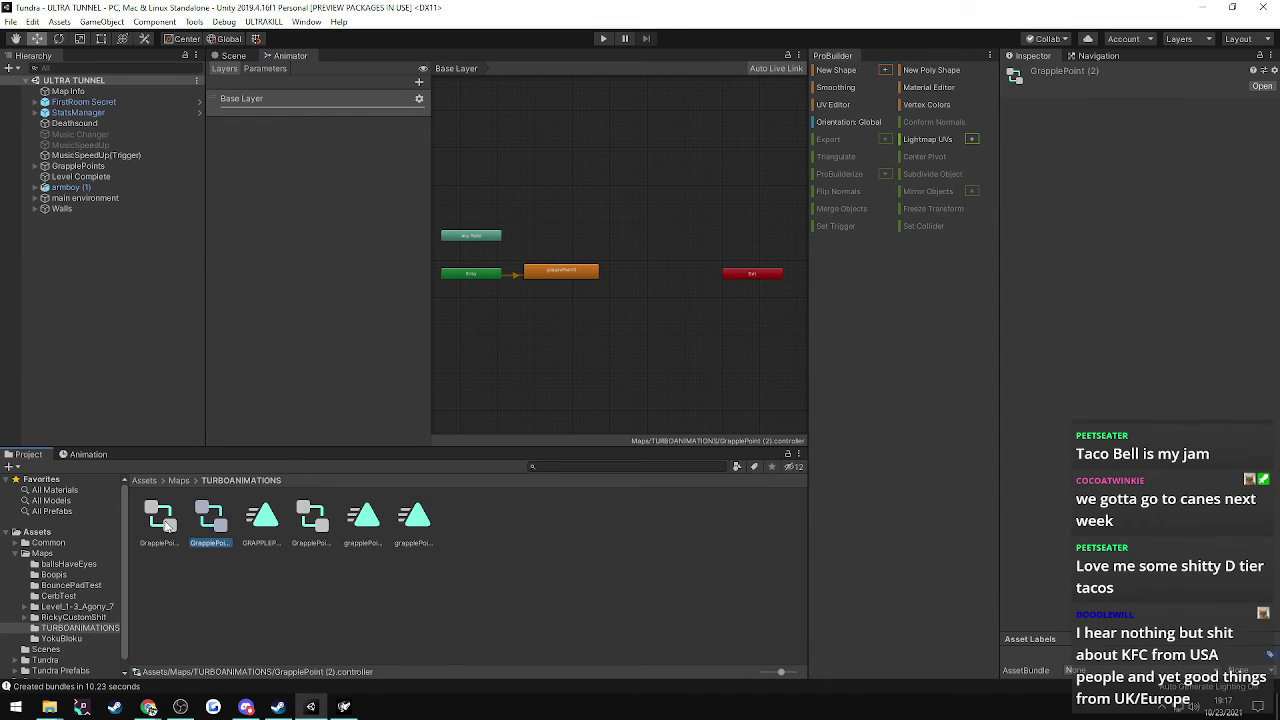
left_click(156, 520)
left_click(196, 525)
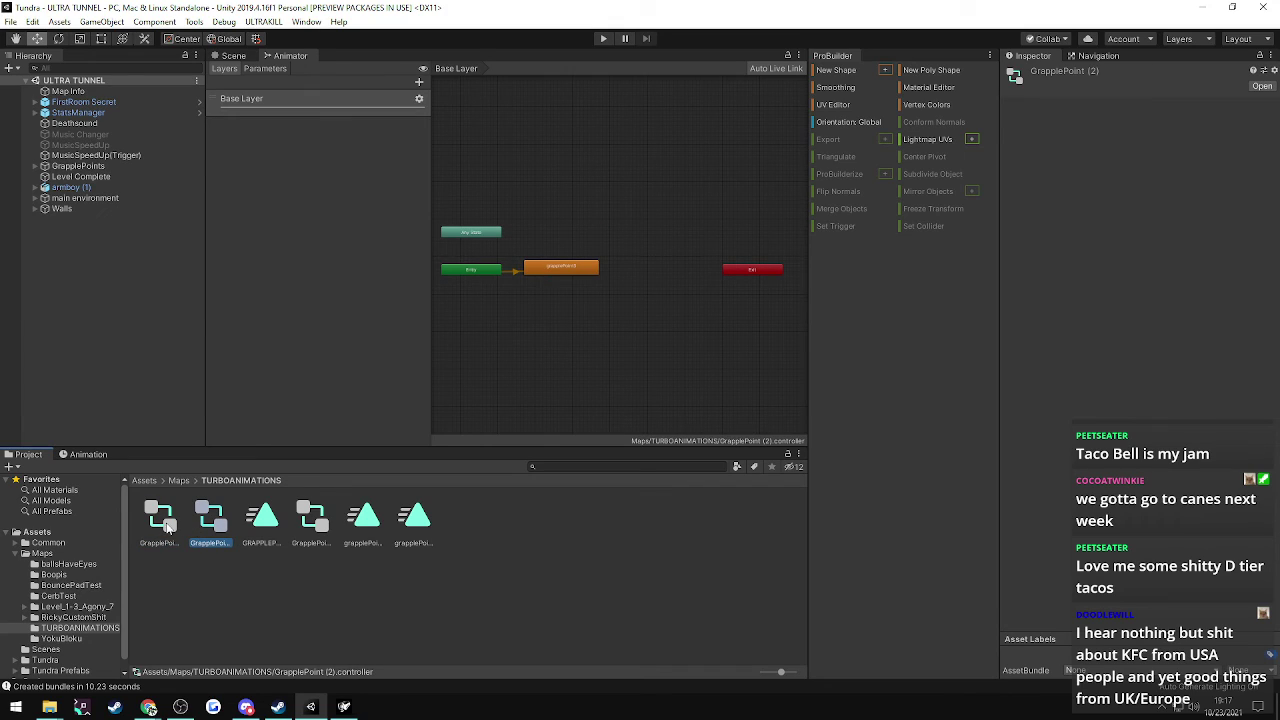
left_click(163, 527)
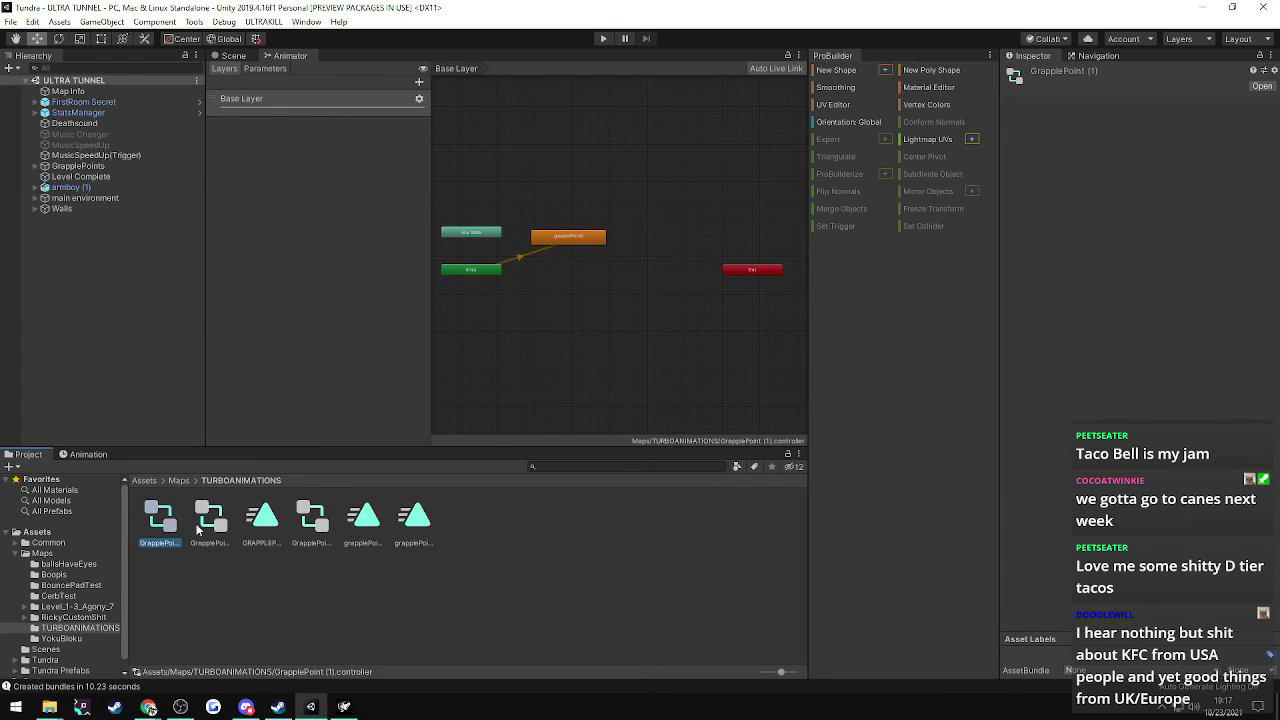
left_click(596, 242)
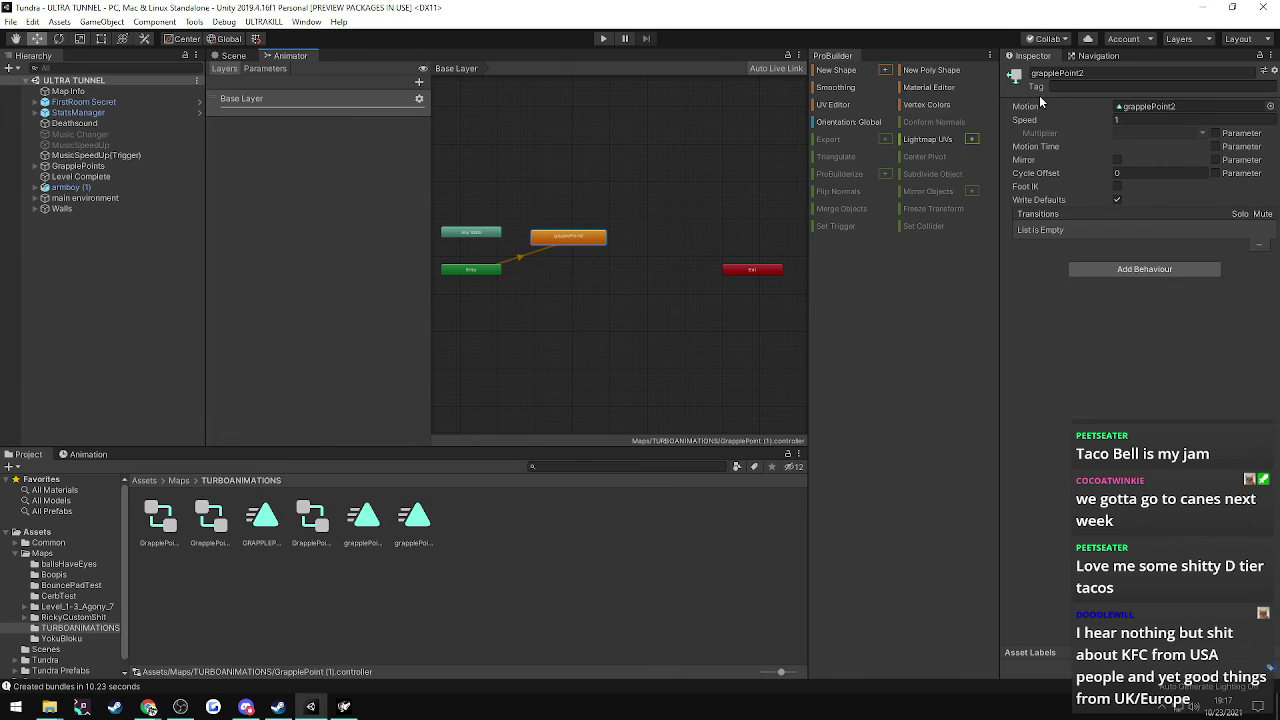
left_click(480, 234)
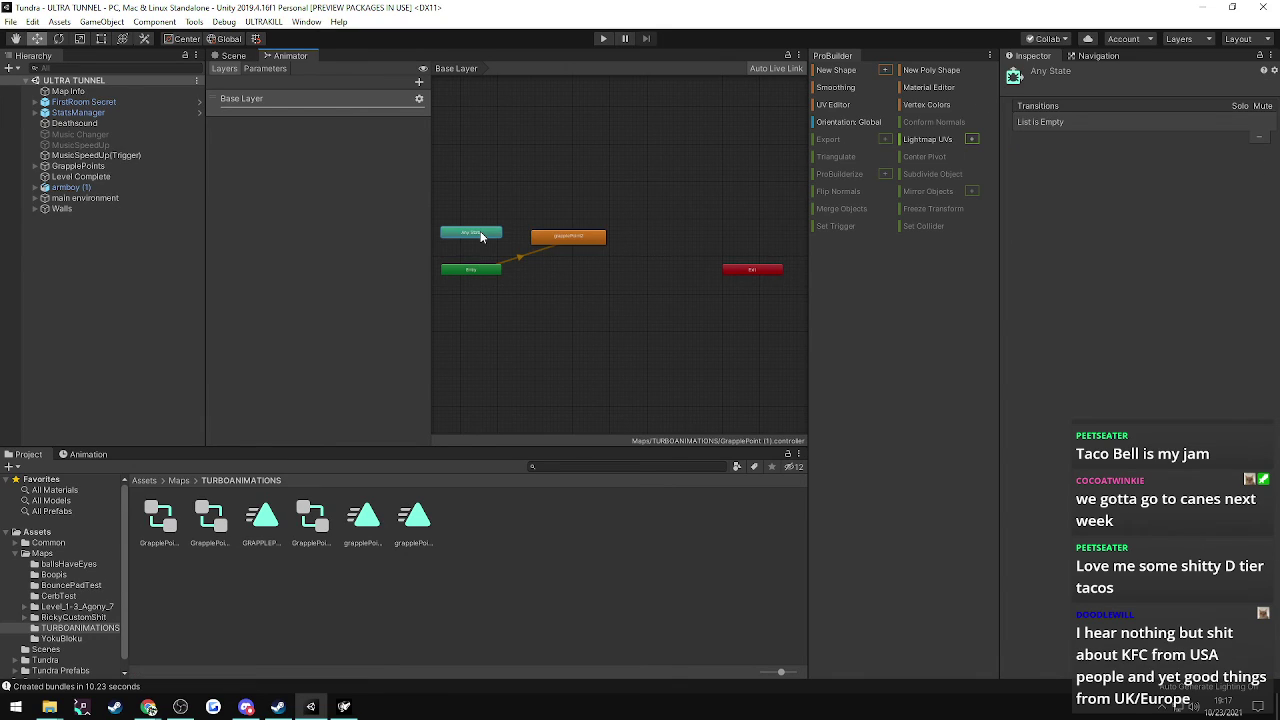
left_click(764, 271)
left_click(497, 269)
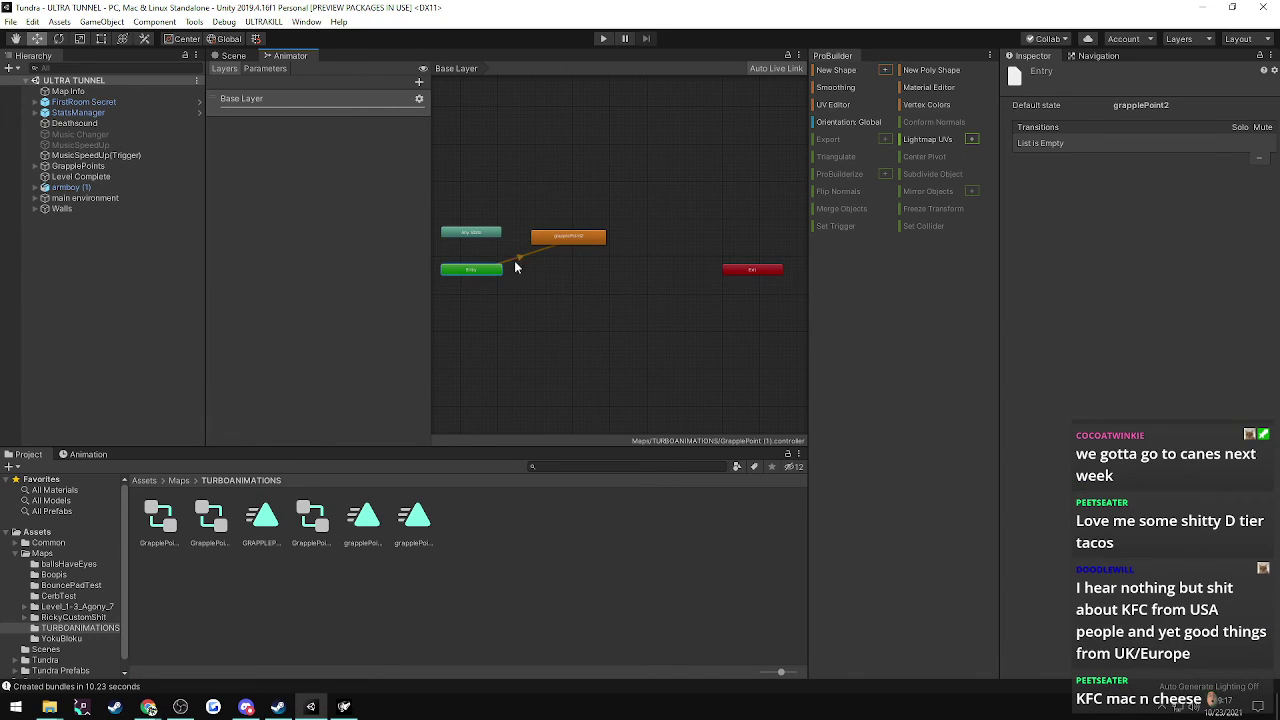
left_click(583, 243)
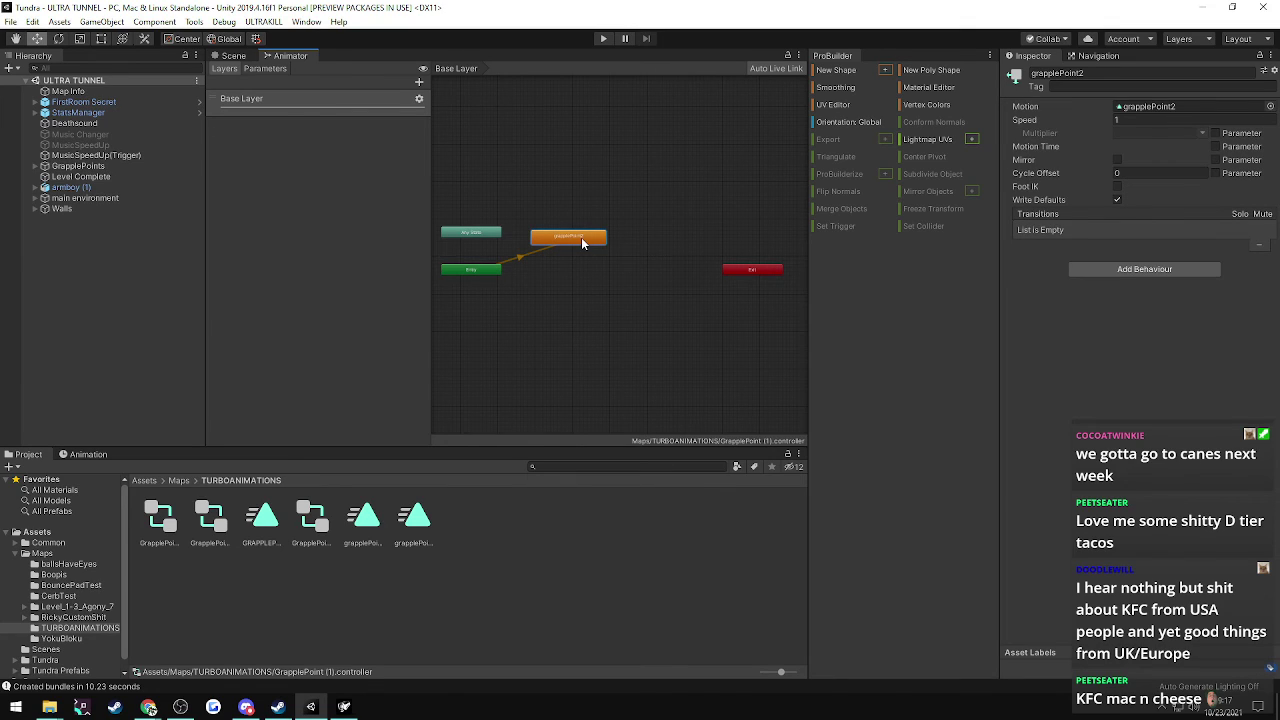
double_click(217, 535)
left_click(555, 272)
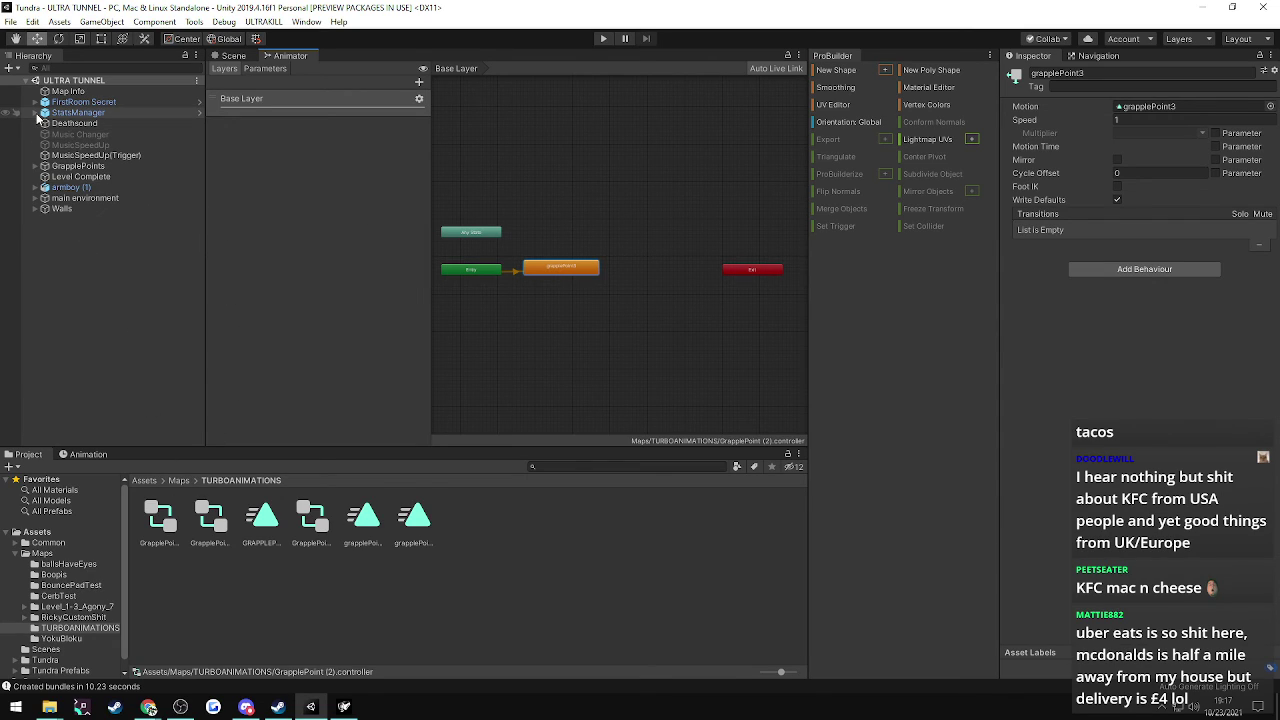
- Examine the Hook Point script's On Hook event and the Animator component of the GrapplePoint (2) object under GrapplePoints
left_click(36, 166)
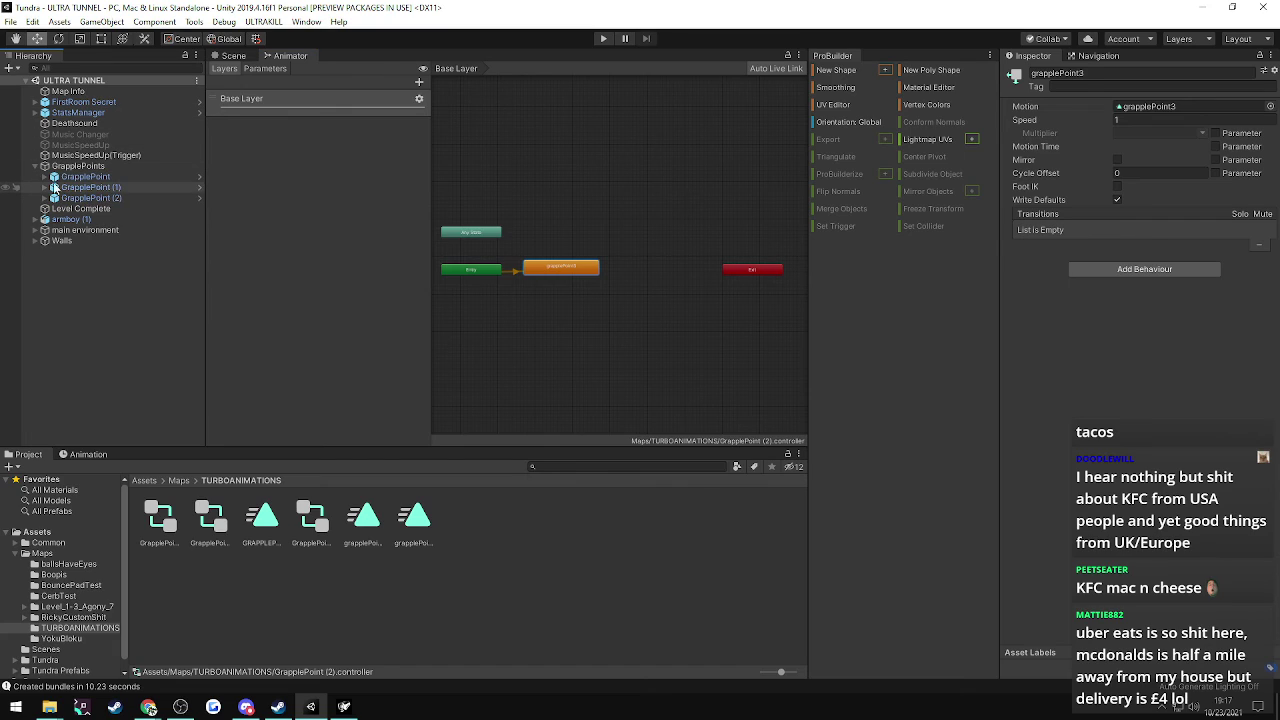
left_click(65, 198)
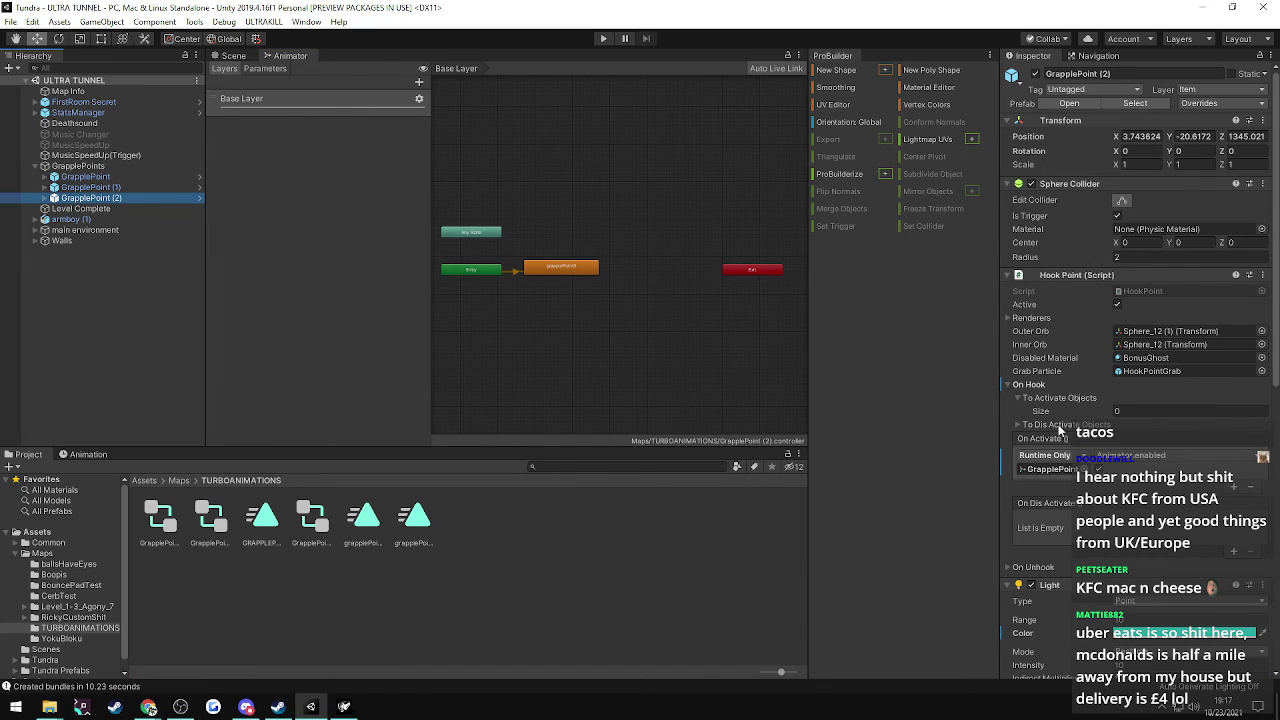
scroll(1160, 486, "down", 3)
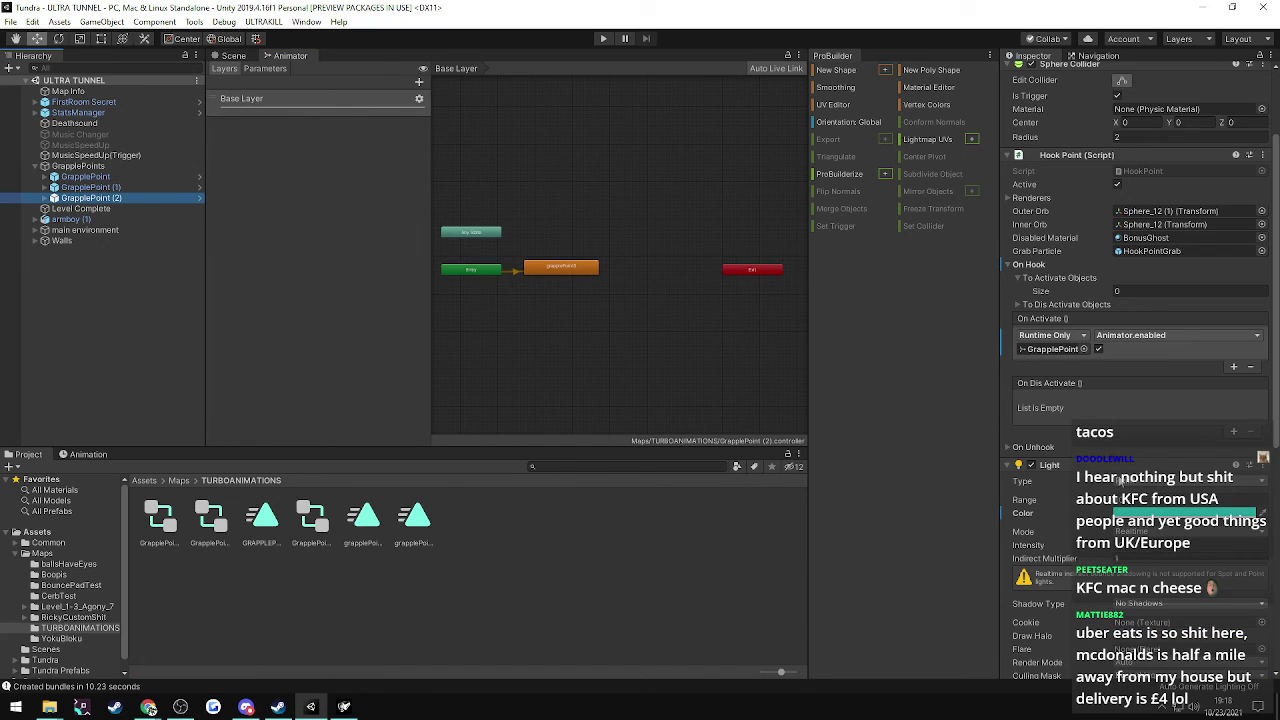
scroll(1118, 480, "down", 10)
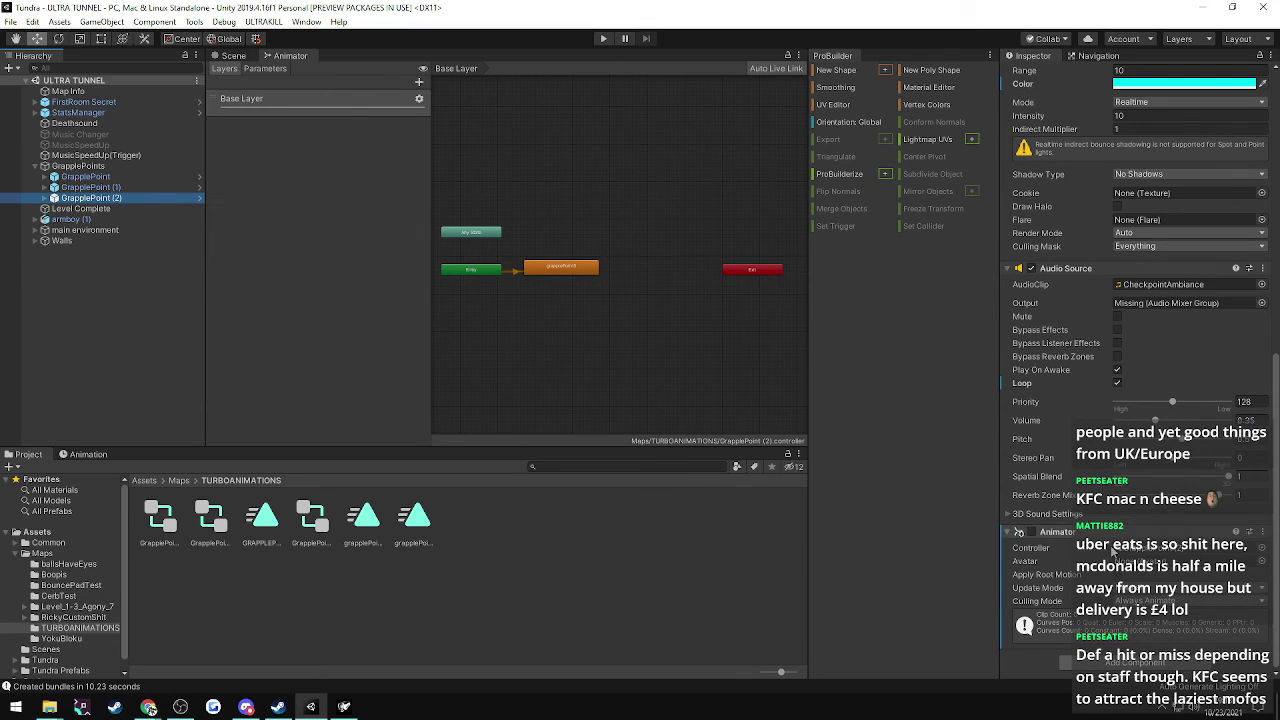
scroll(1092, 590, "up", 3)
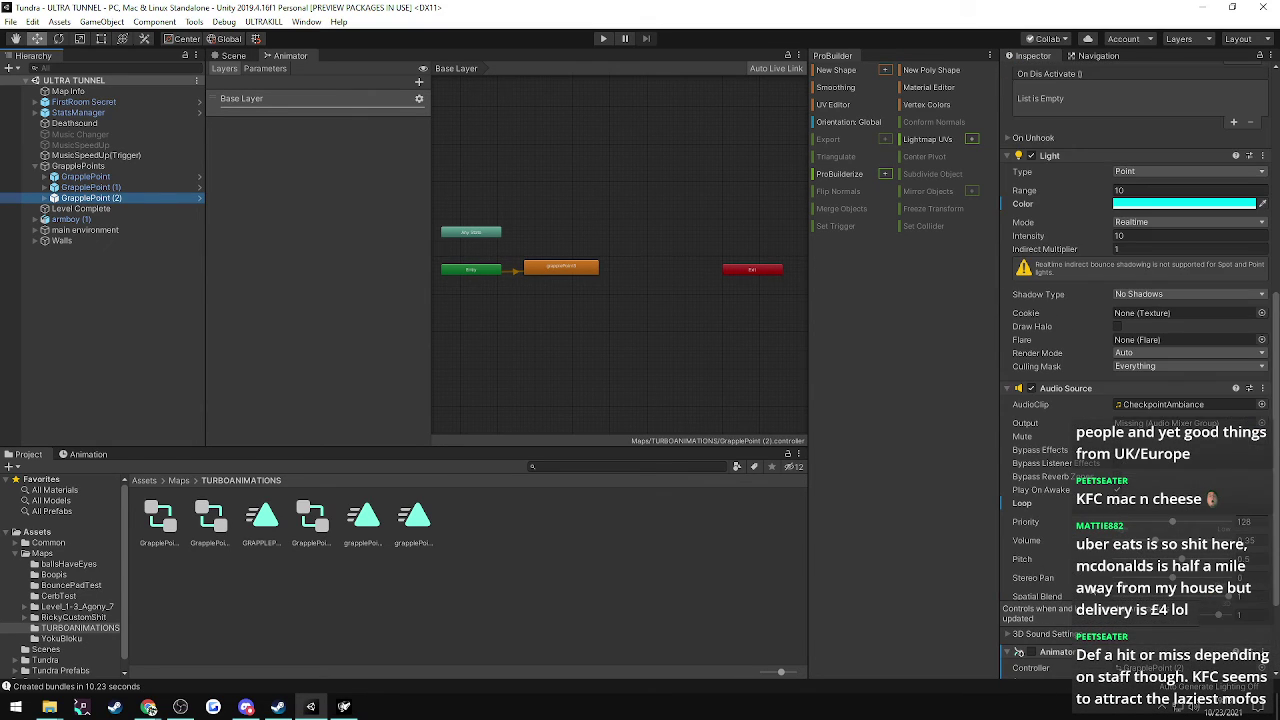
scroll(1069, 338, "up", 6)
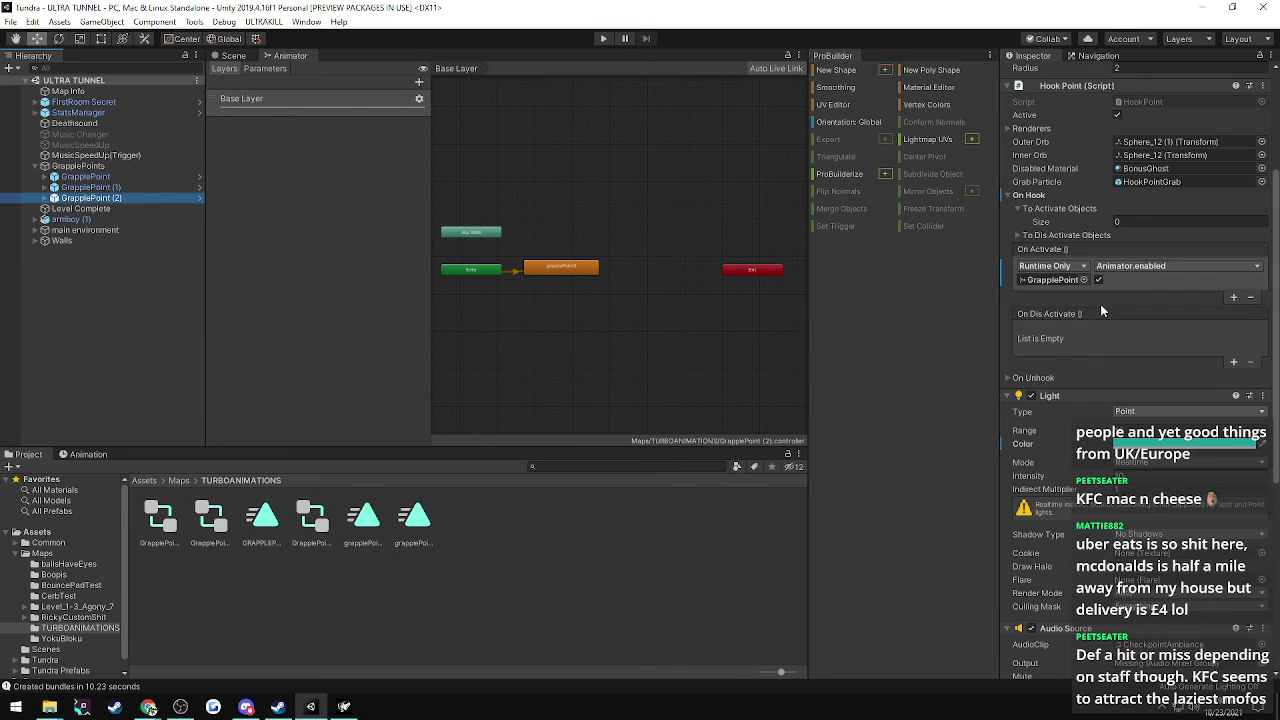
scroll(1100, 308, "up", 5)
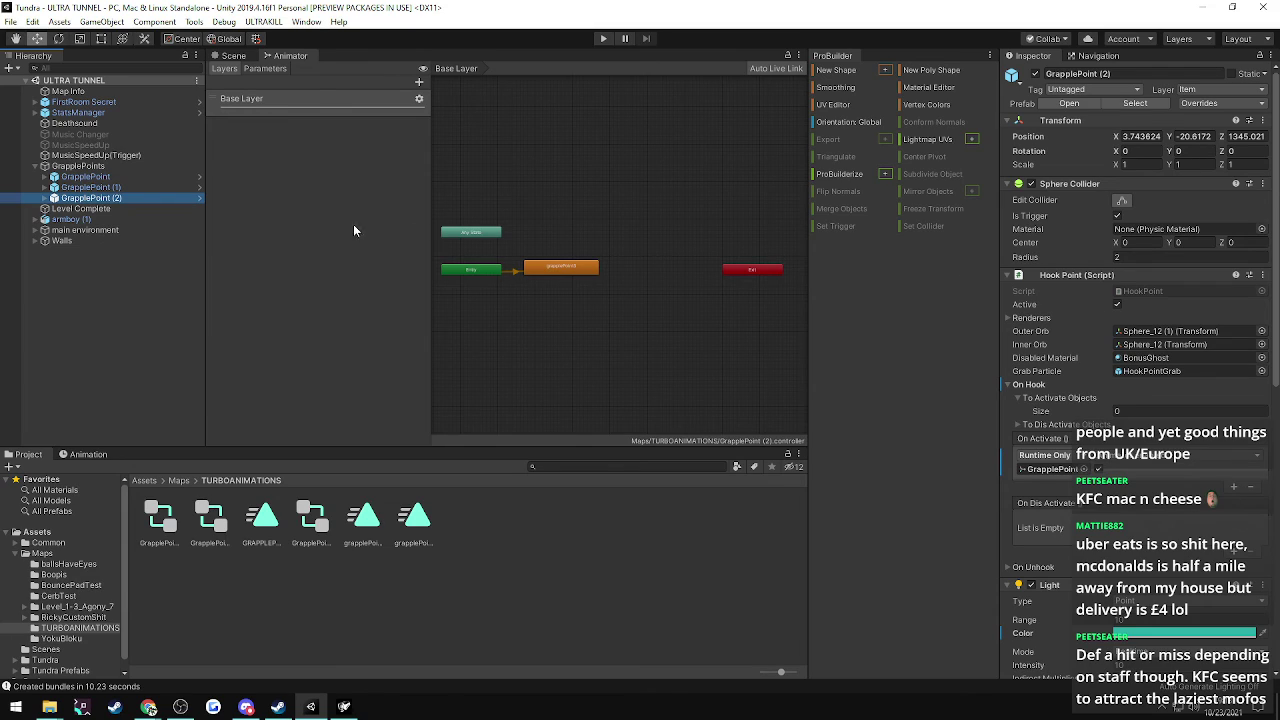
- Compare the Animator components and animator graphs of GrapplePoint (1) and GrapplePoint (2)
left_click(87, 188)
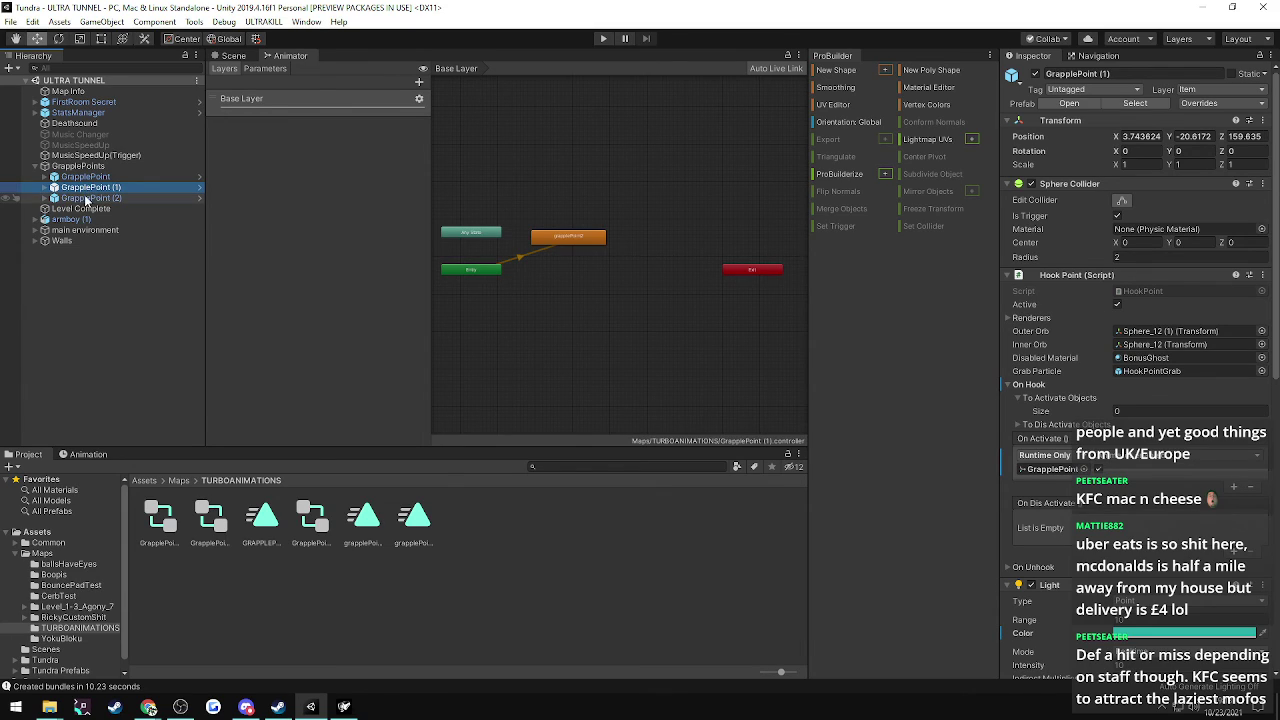
left_click(88, 198)
left_click(89, 188)
left_click(89, 198)
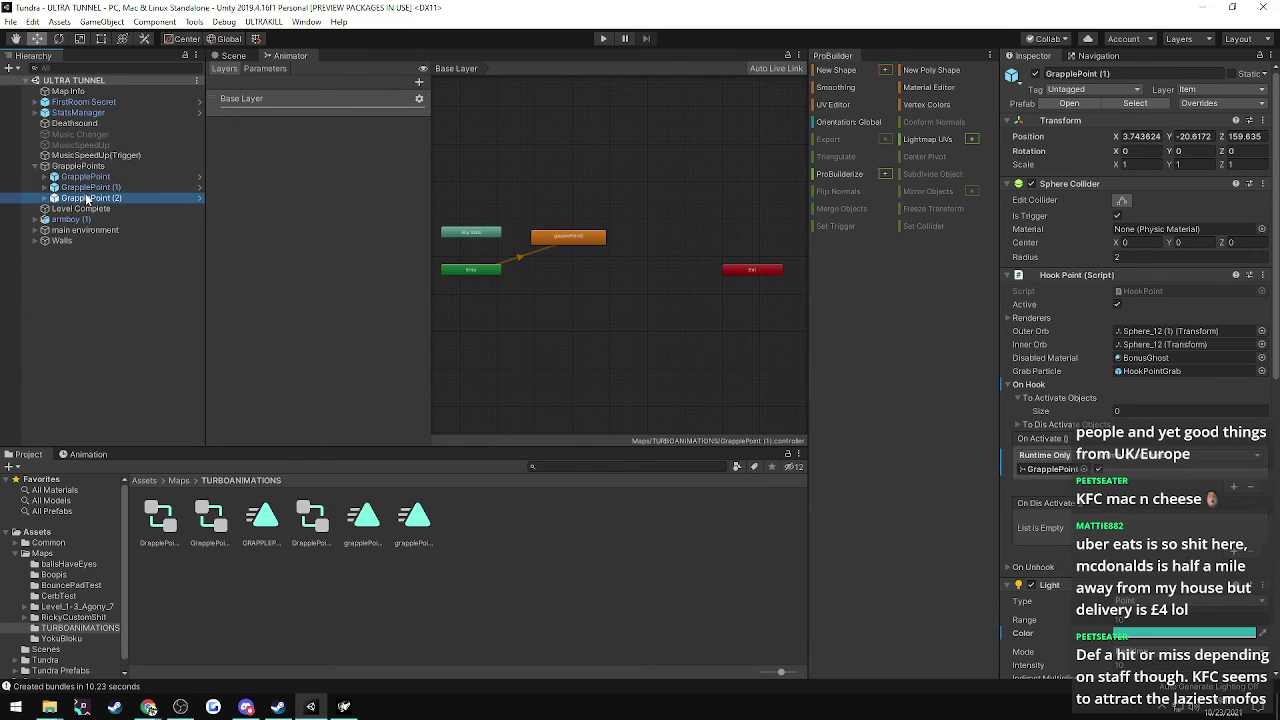
scroll(1045, 303, "down", 6)
scroll(1045, 303, "down", 8)
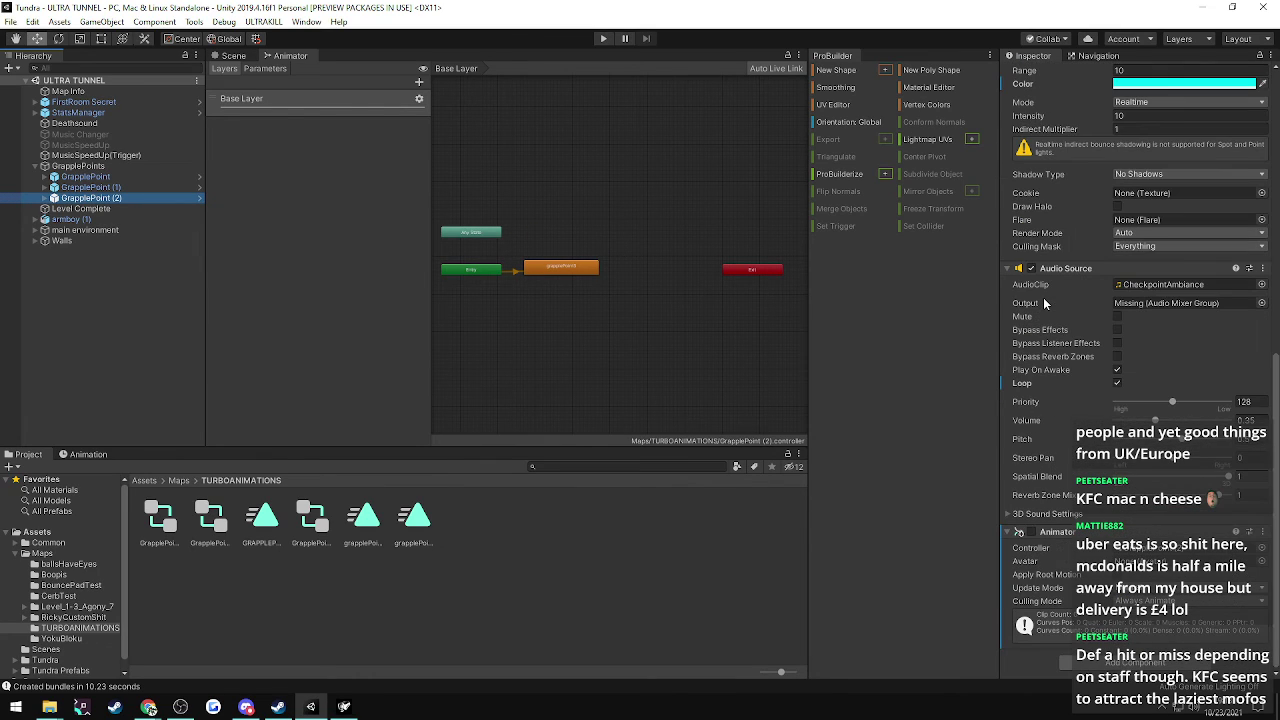
left_click(122, 188)
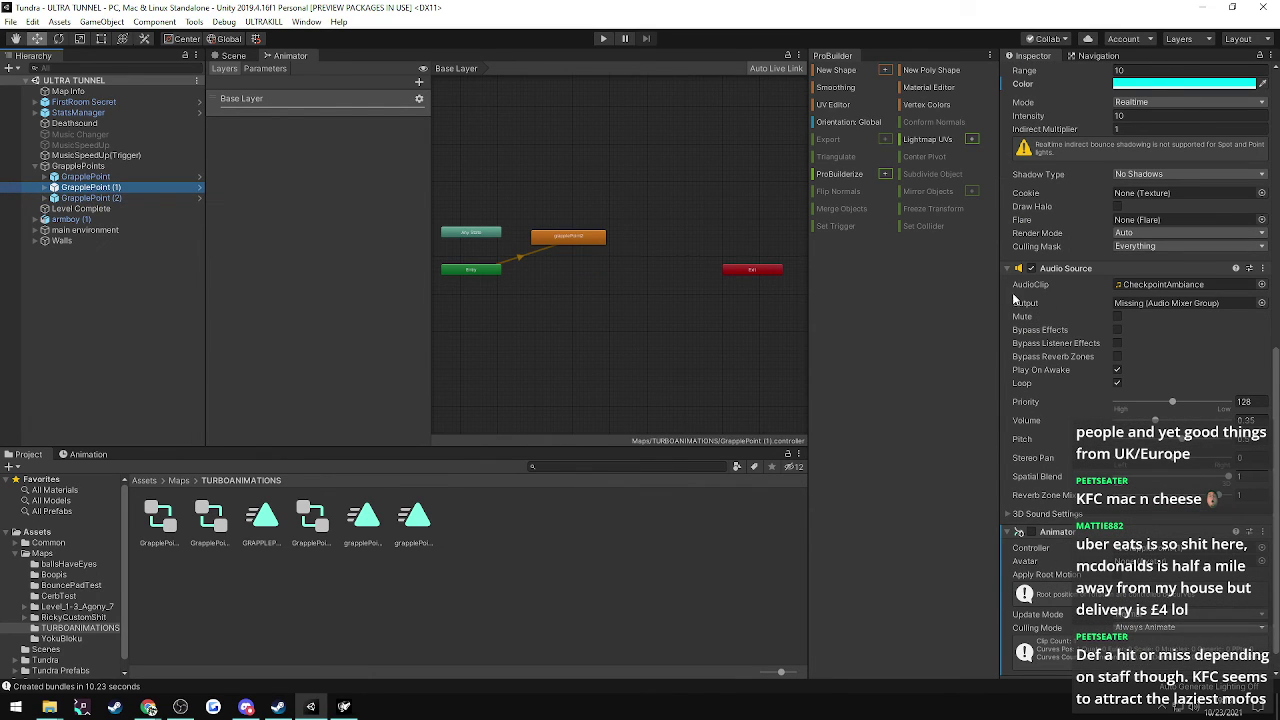
left_click(93, 198)
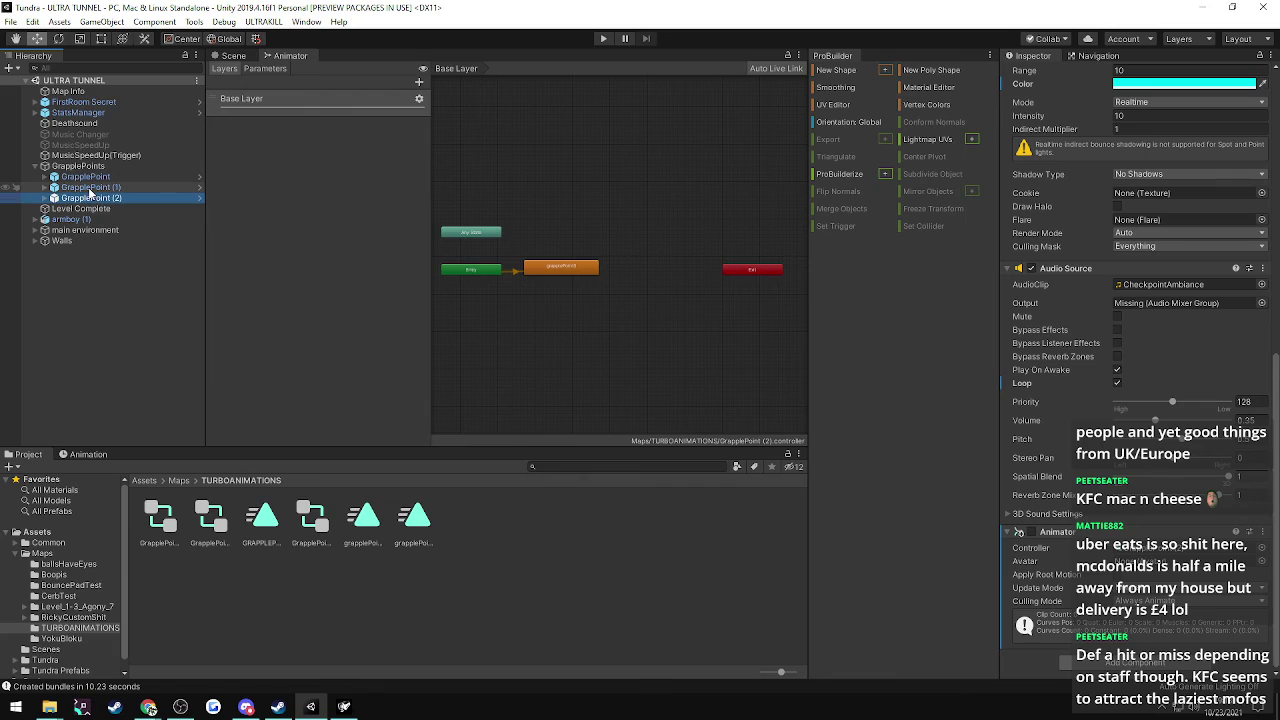
left_click(90, 188)
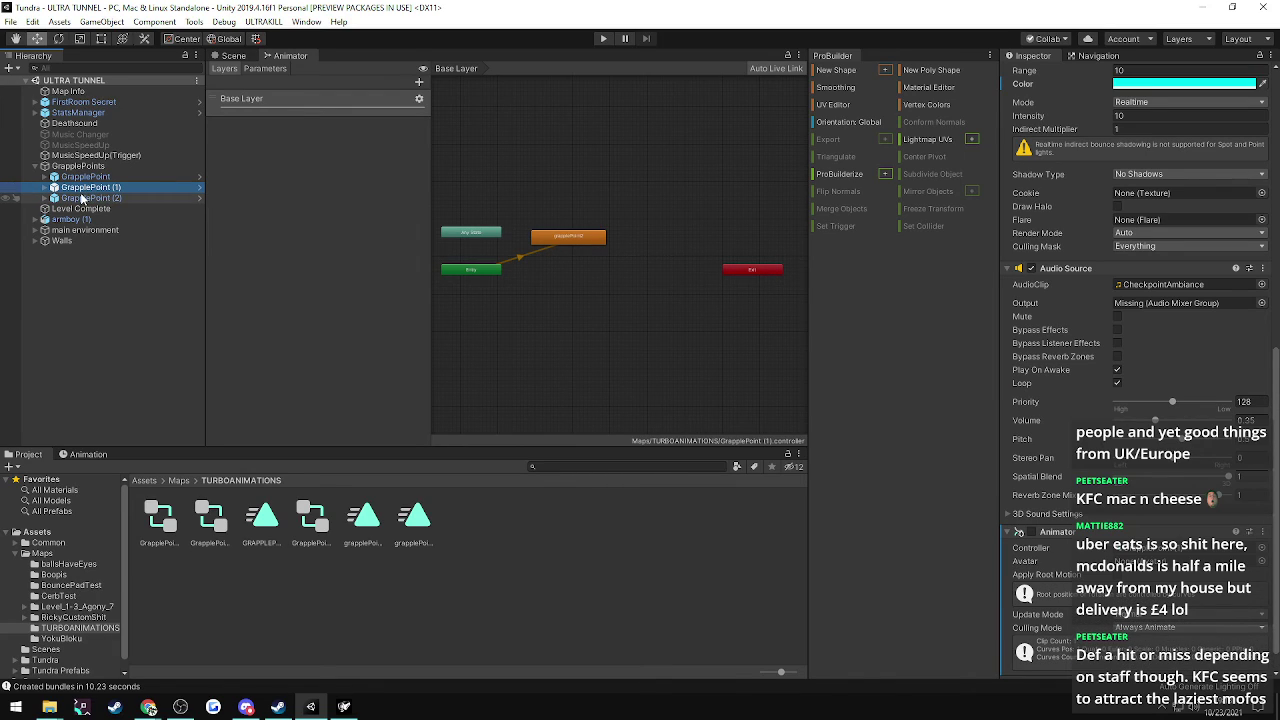
left_click(83, 198)
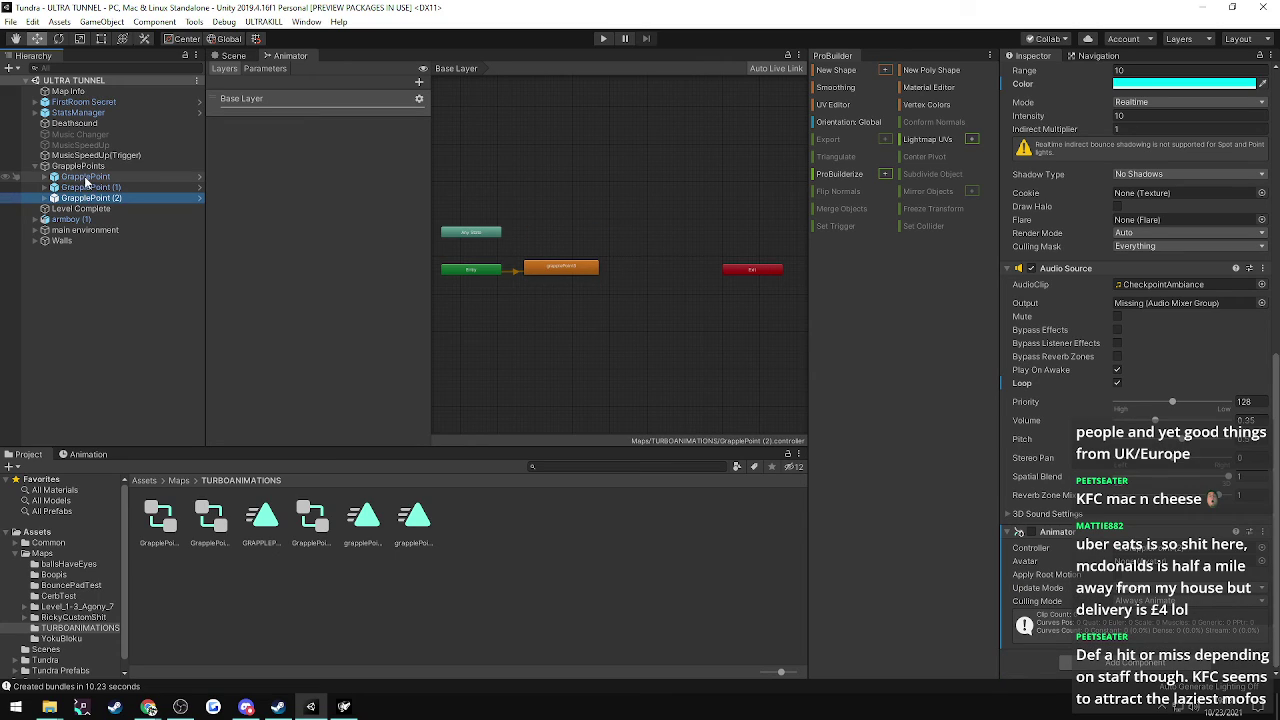
left_click(83, 188)
left_click(88, 198)
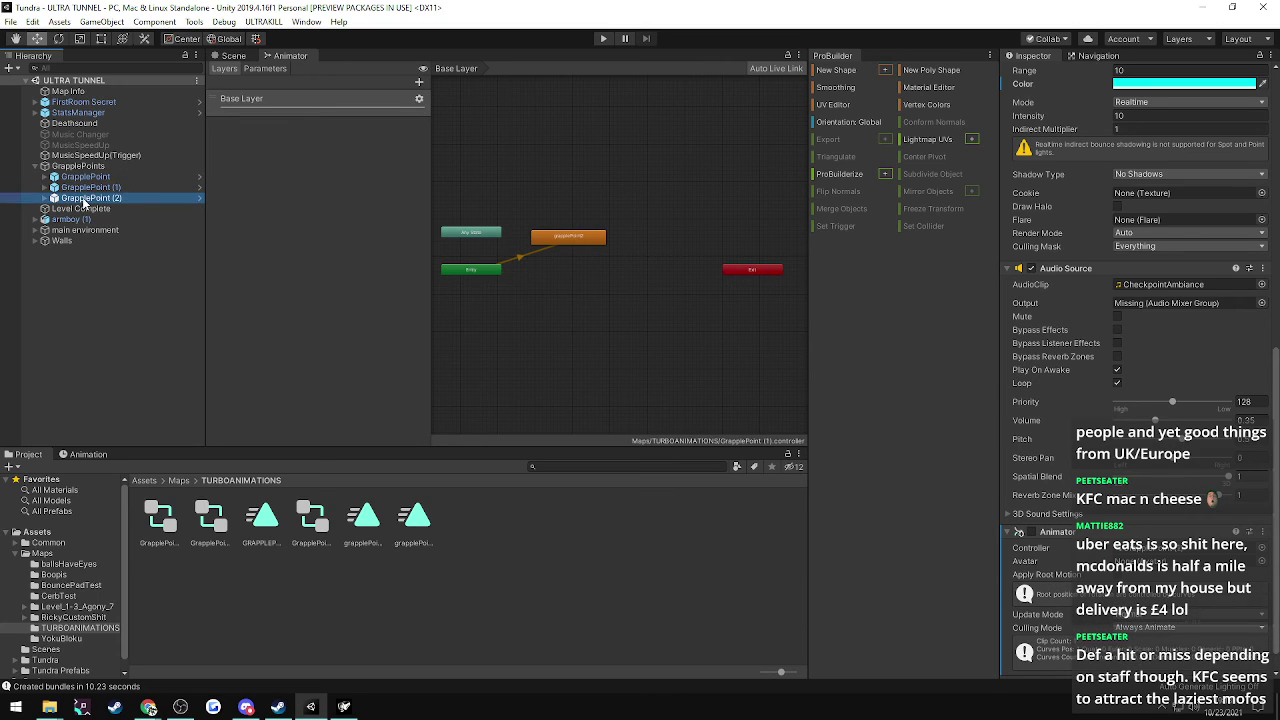
- Compare the On Hook event settings of GrapplePoint (1) and GrapplePoint (2)
scroll(1094, 252, "up", 5)
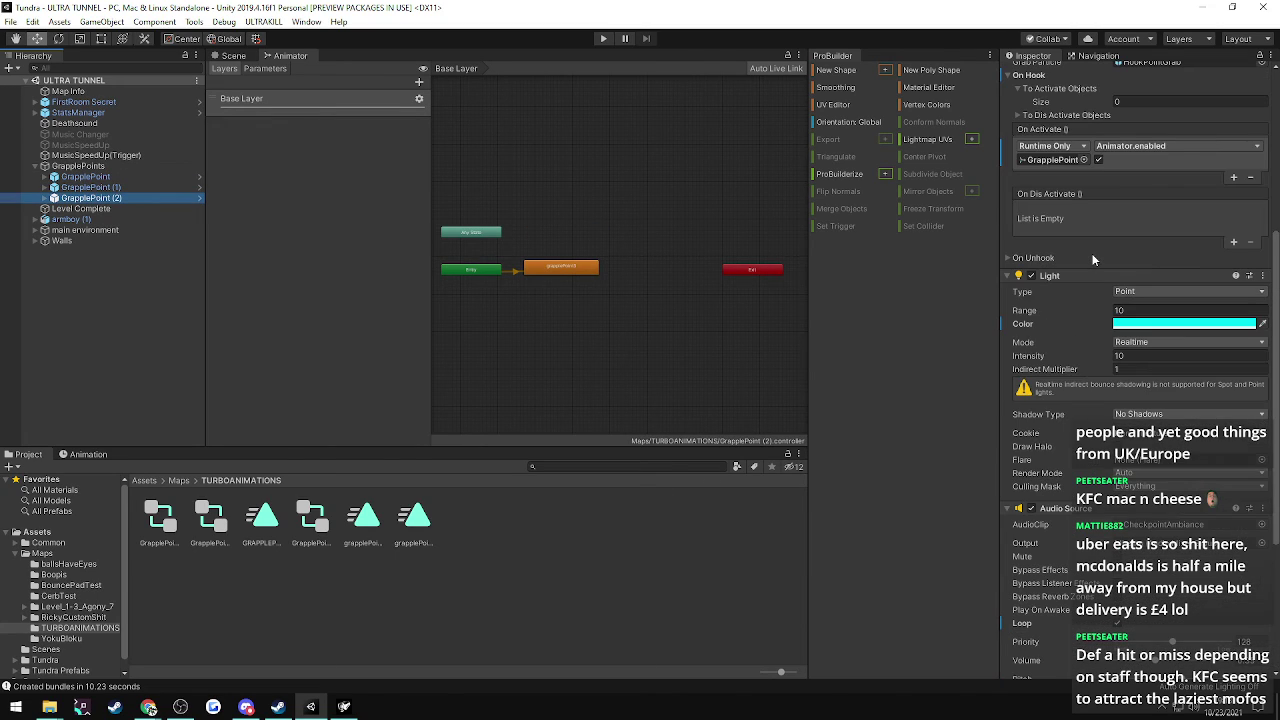
left_click(88, 187)
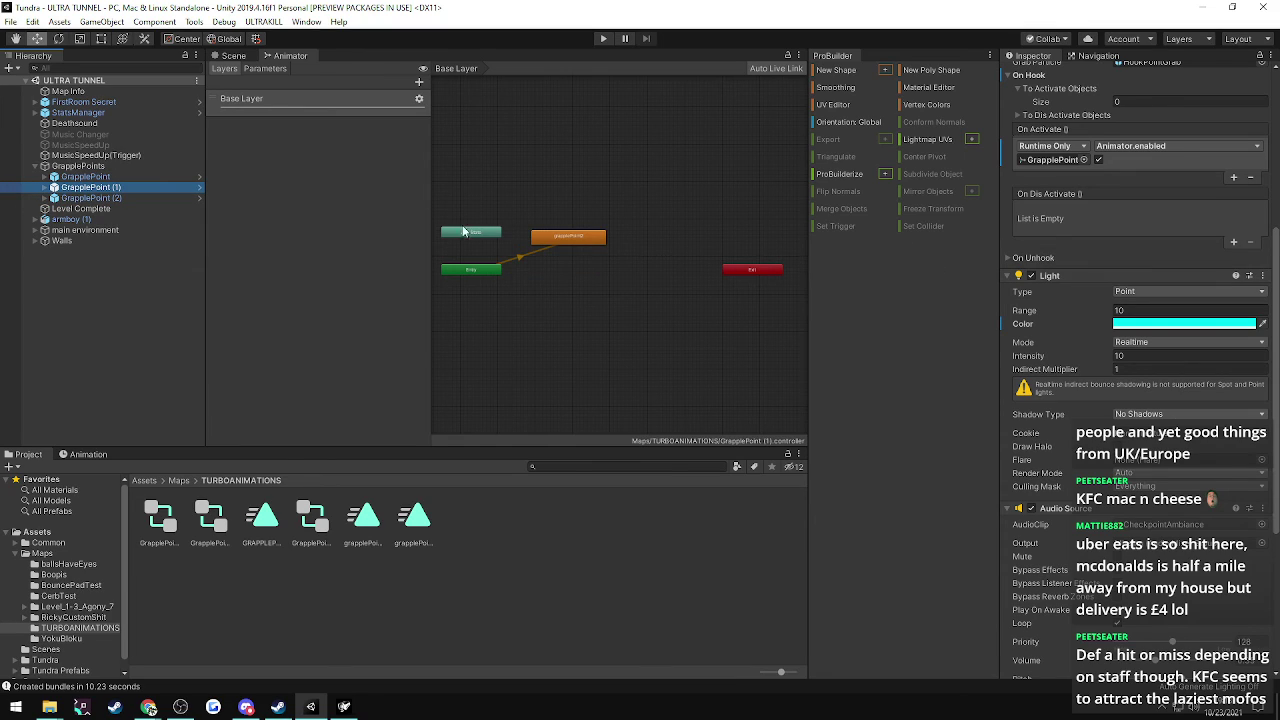
left_click(88, 200)
- Open the grapplePoint3 animation clip from the TURBOANIMATIONS folder and turn off its Loop Time option
left_click(210, 518)
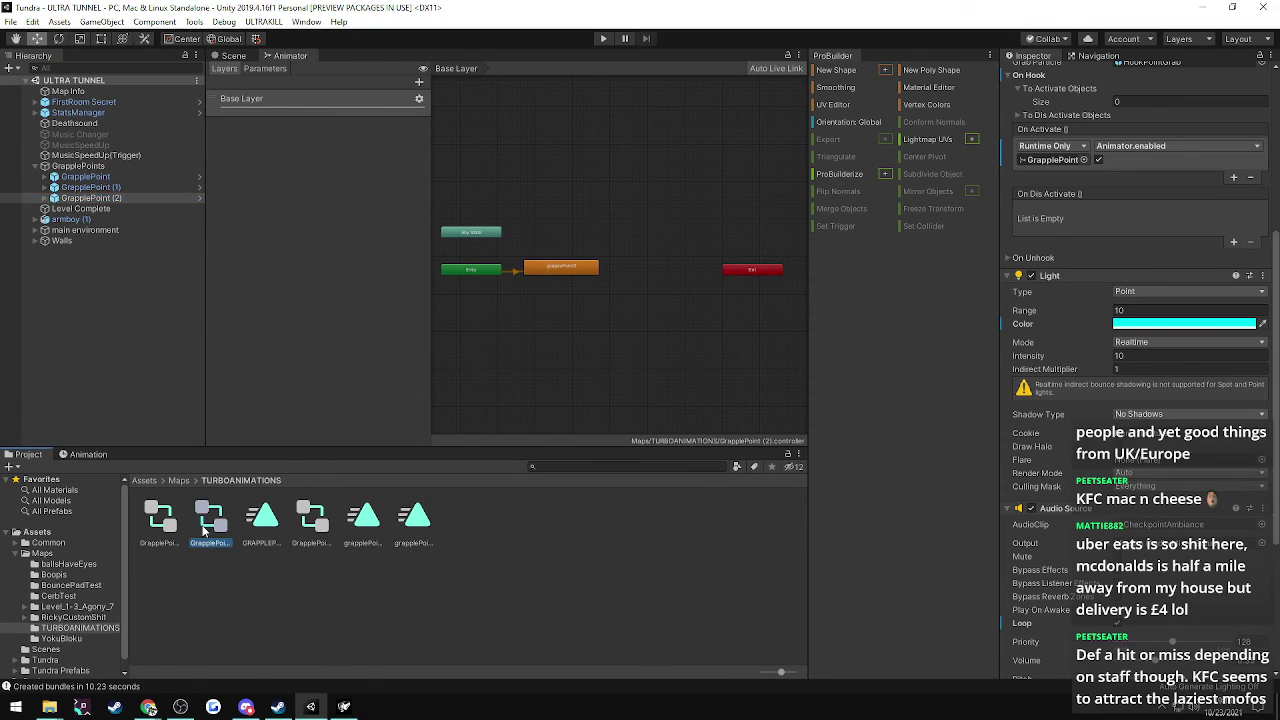
left_click(168, 530)
left_click(266, 530)
left_click(366, 530)
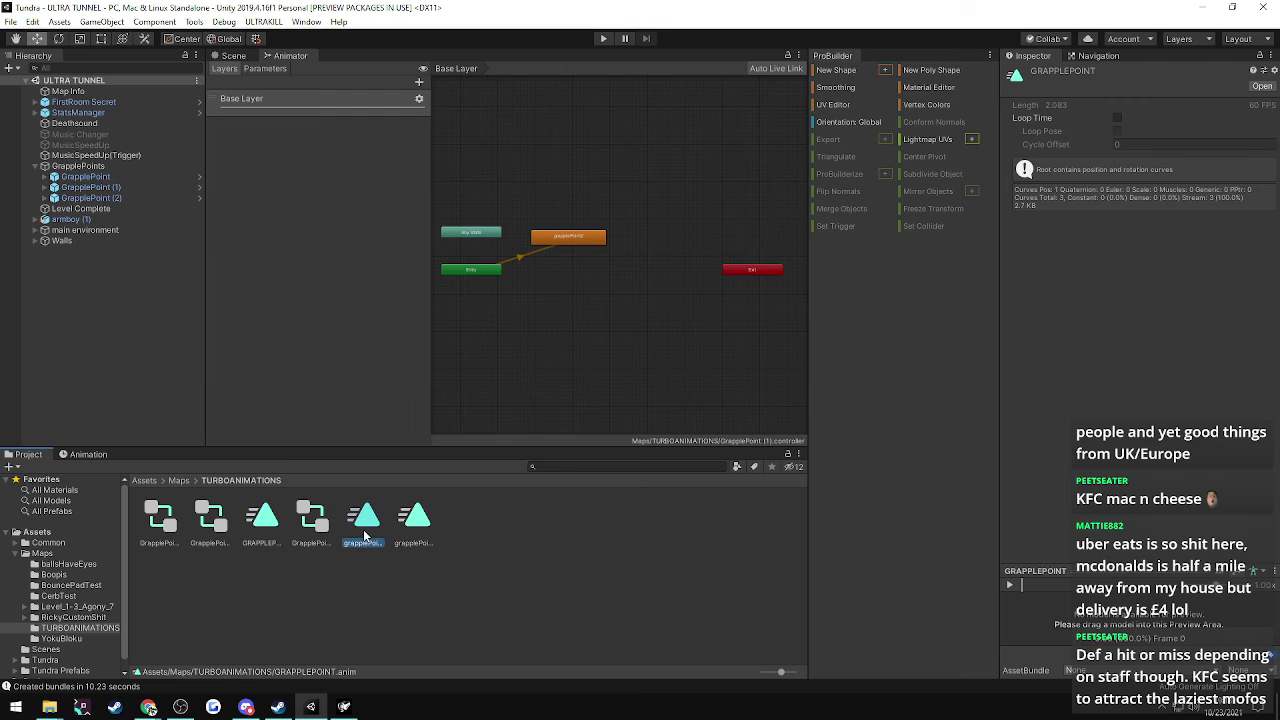
left_click(449, 535)
left_click(422, 524)
double_click(417, 524)
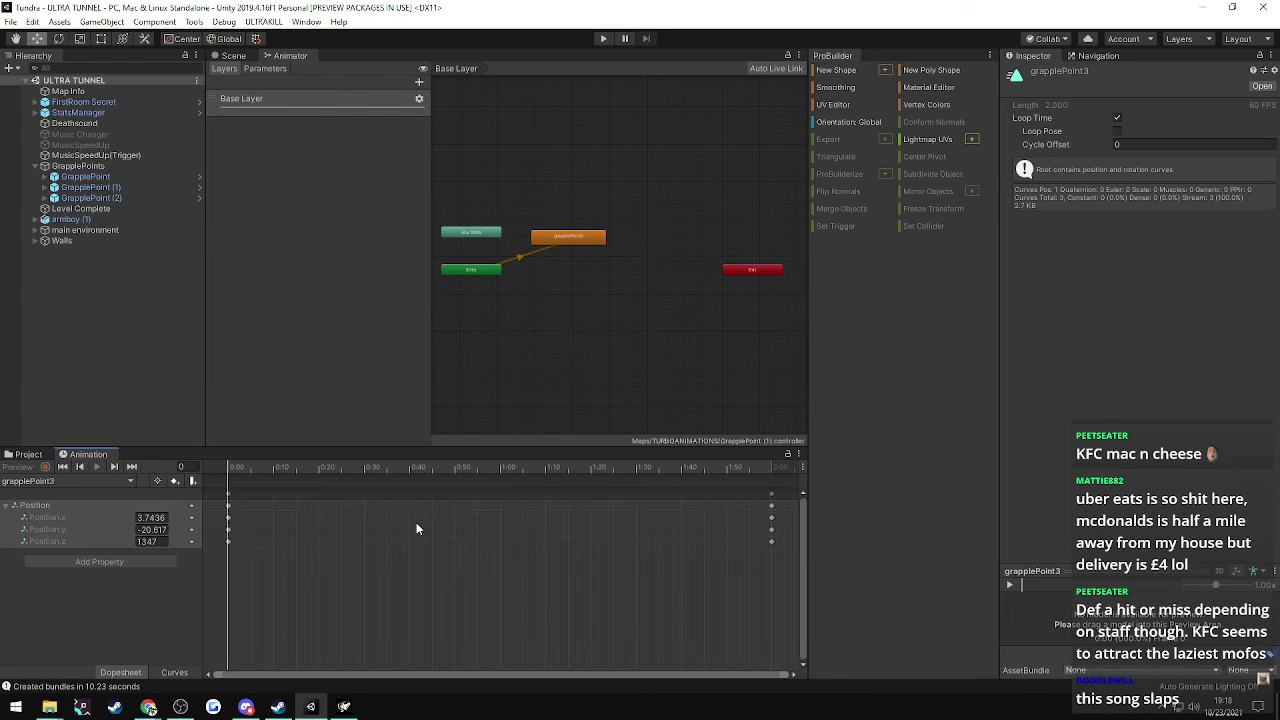
left_click(1118, 119)
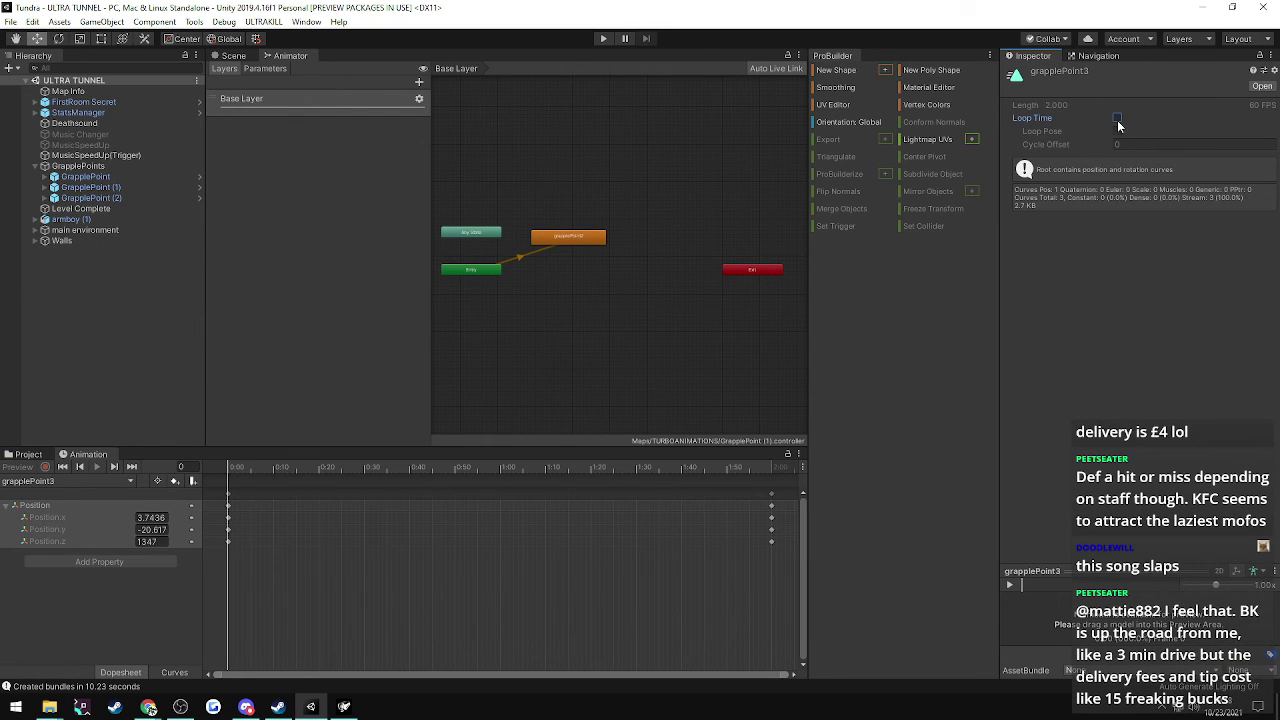
- Check the Loop Time settings of the grapplePoint2 and grapplePoint3 clips against each other
left_click(63, 188)
left_click(78, 198)
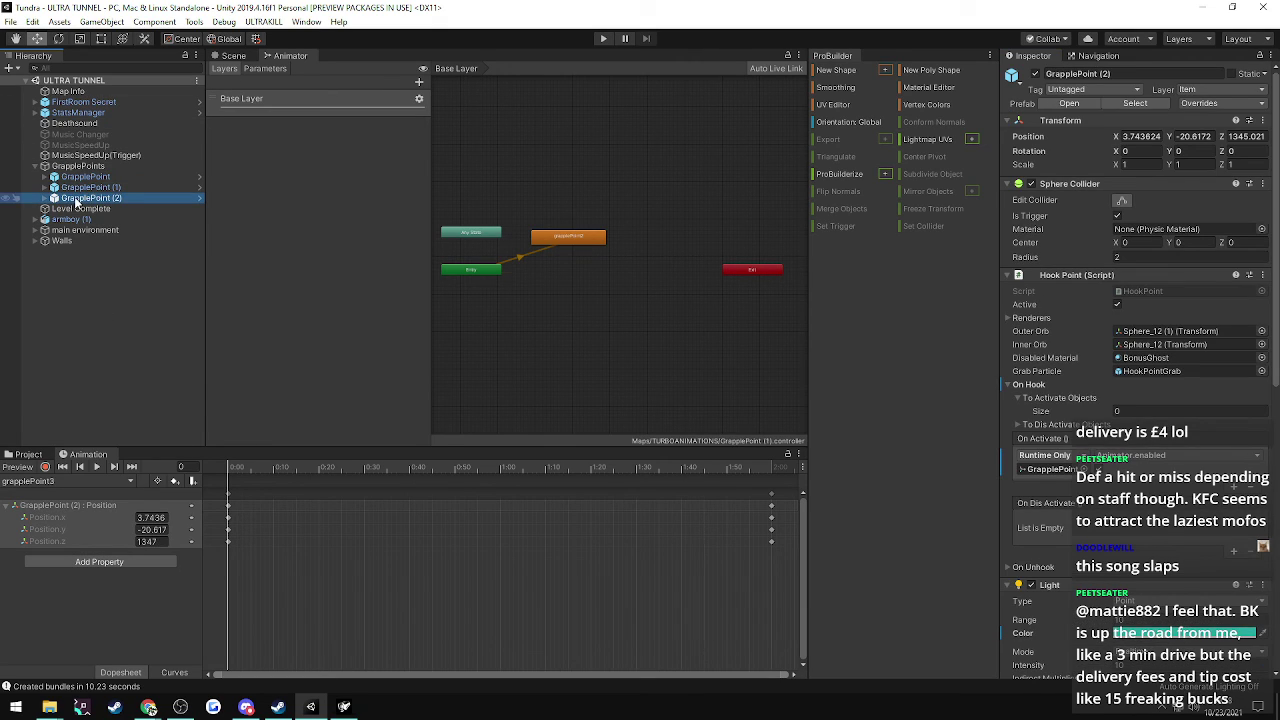
left_click(28, 455)
left_click(363, 516)
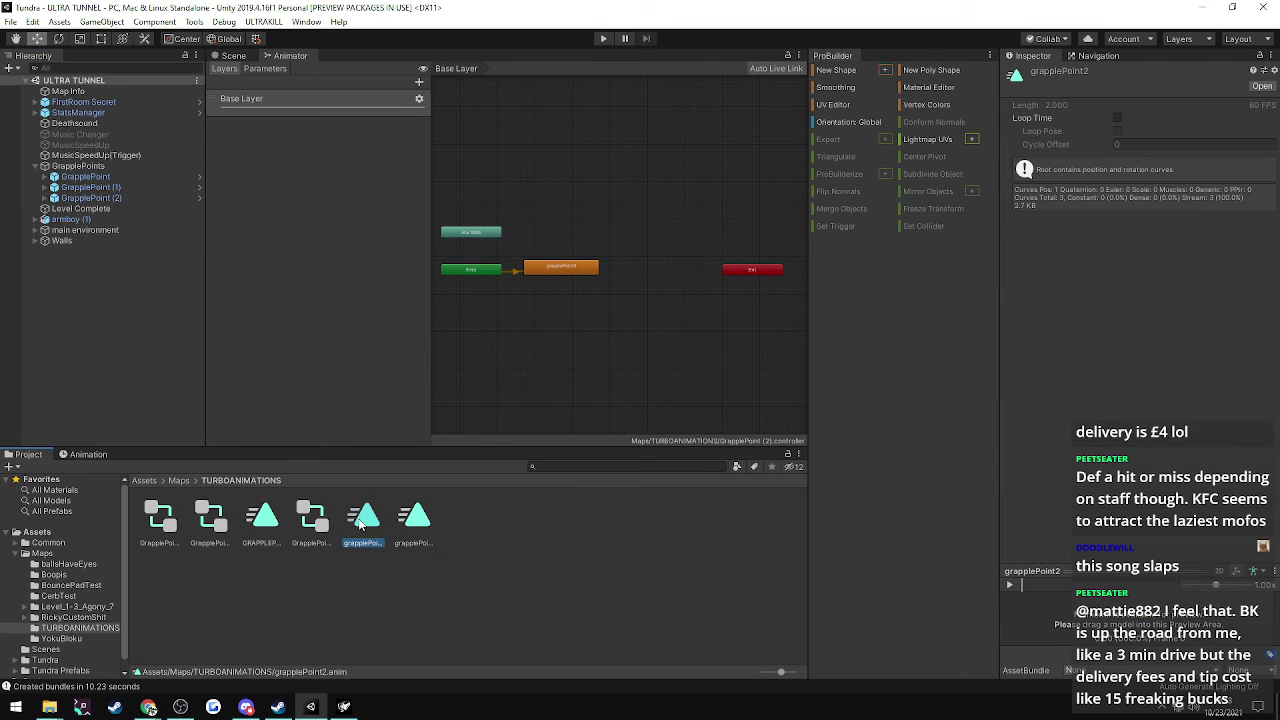
left_click(415, 520)
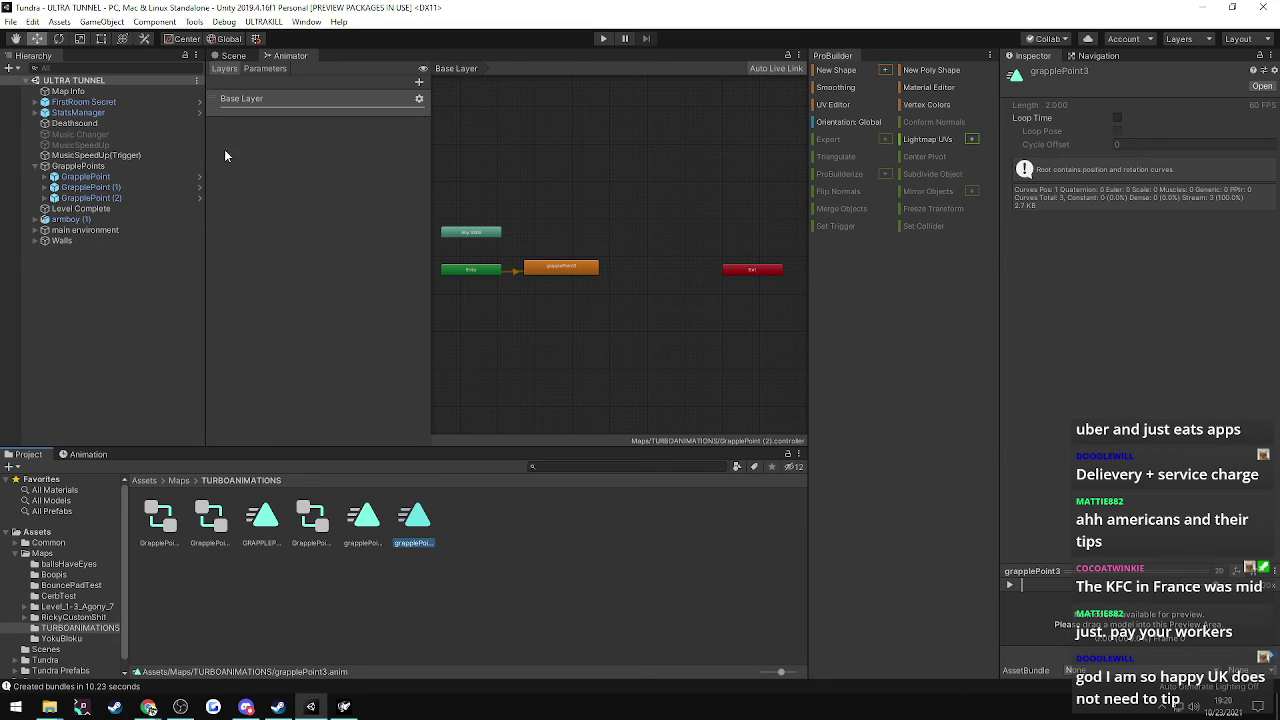
- Duplicate GrapplePoint (2) in the scene to create a fourth grapple point
left_click(230, 56)
right_click_drag(448, 306, 1157, 353)
right_click_drag(499, 330, 565, 280)
right_click_drag(1163, 347, 1237, 304)
left_click(91, 197)
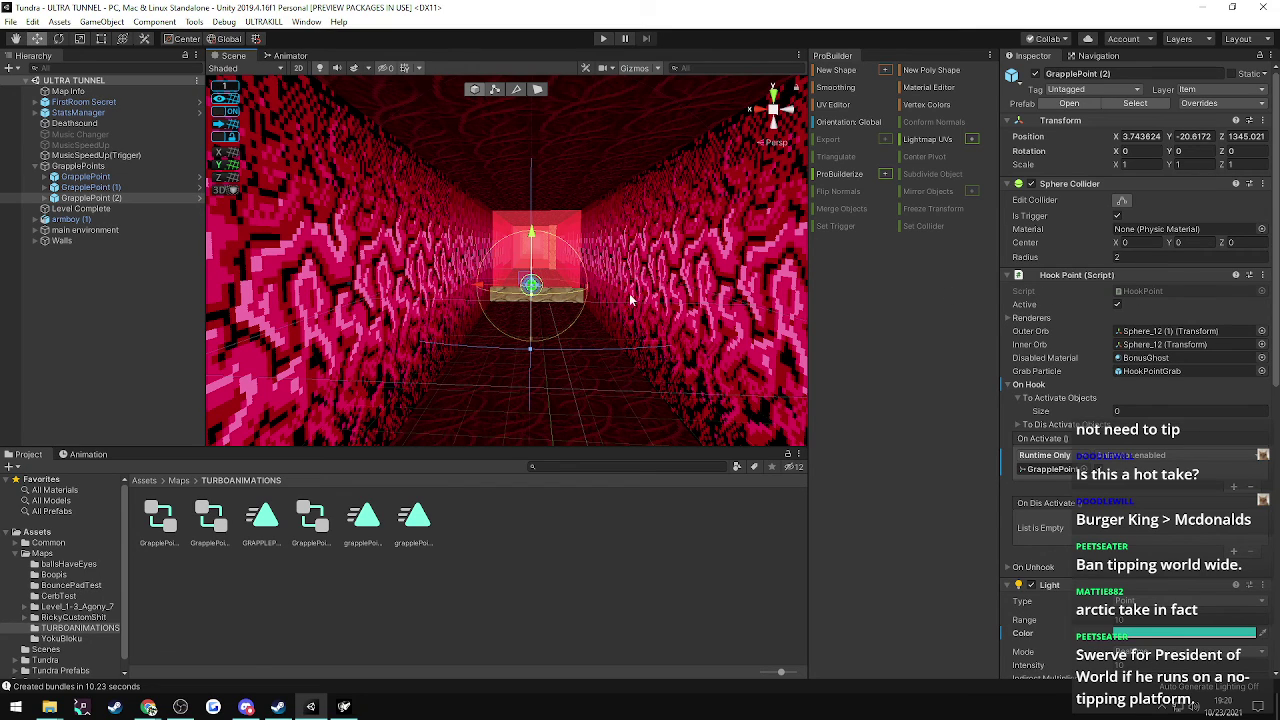
key("ctrl+d")
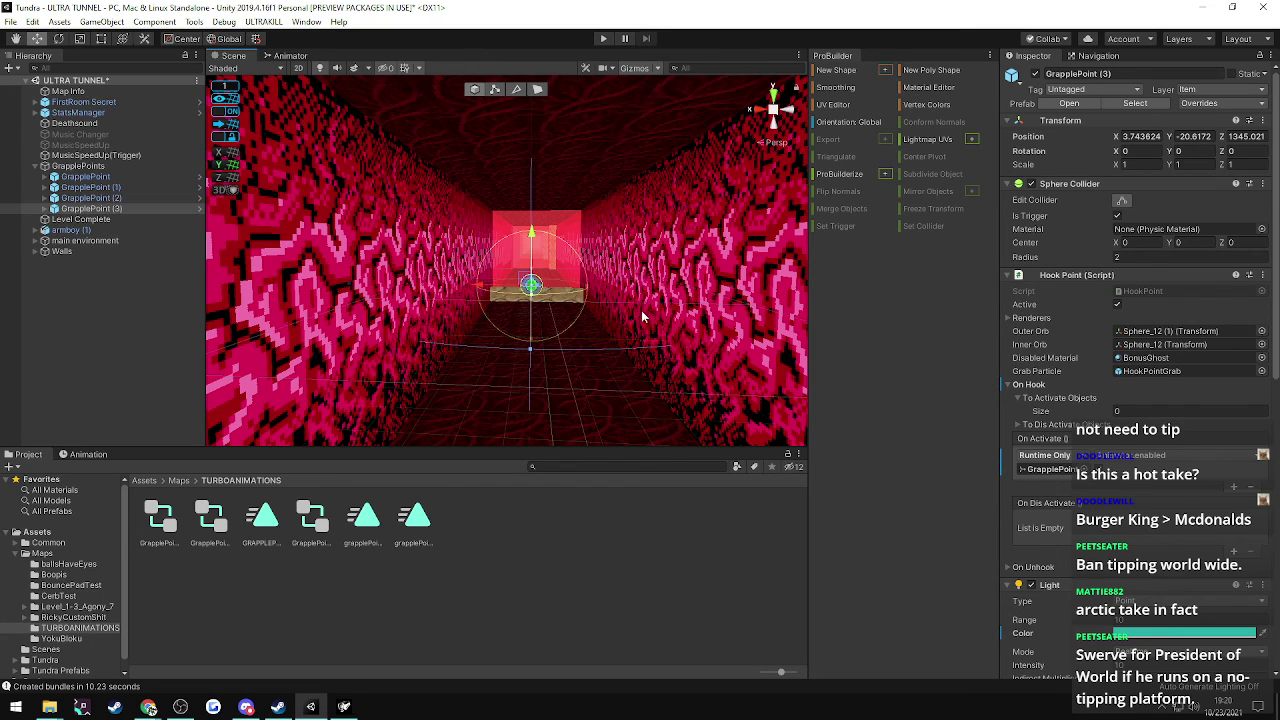
- Move GrapplePoint (3) along the tunnel to about Z 1604, keeping its X and Y position
left_click_drag(613, 301, 300, 321, "alt")
right_click_drag(300, 321, 509, 232)
key("d")
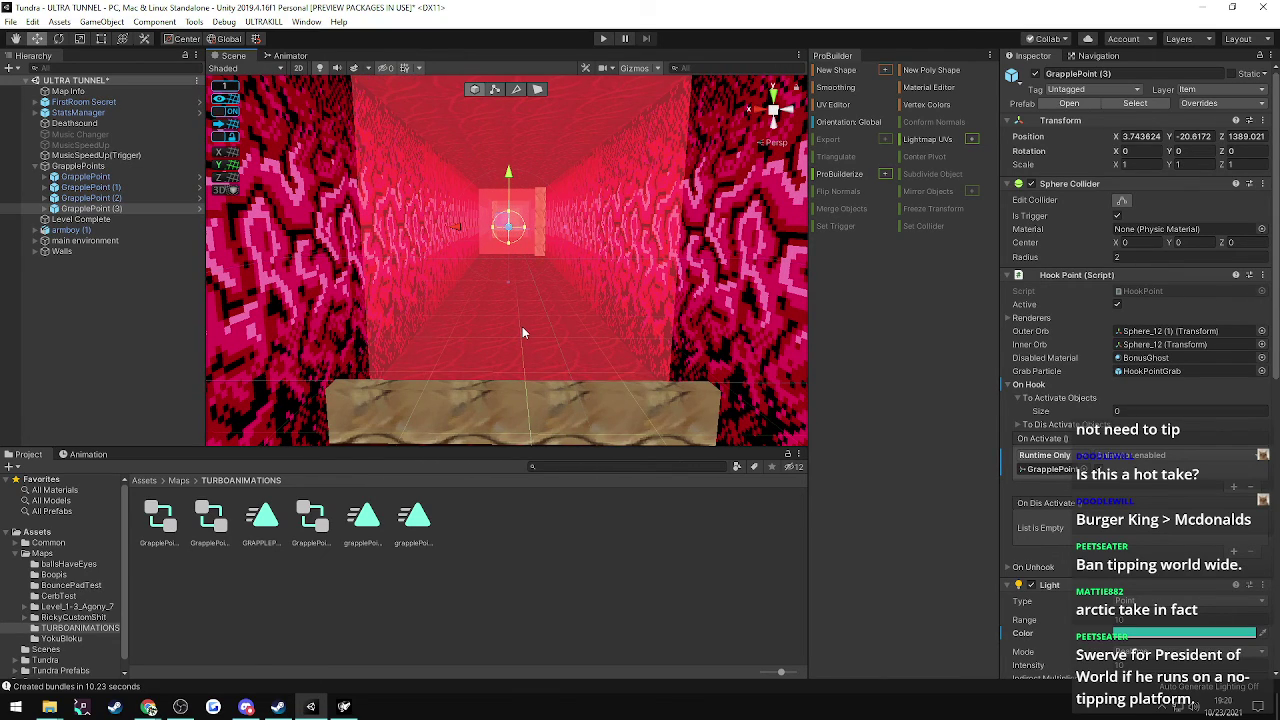
right_click_drag(522, 326, 478, 308)
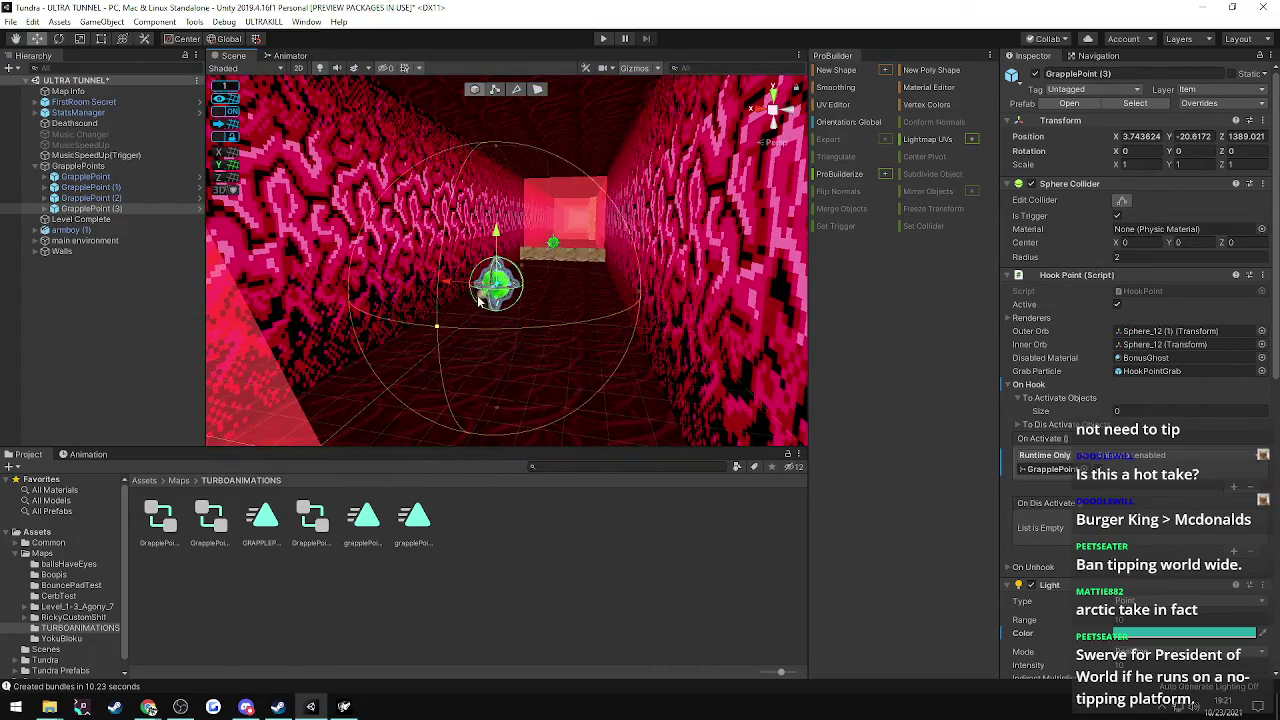
left_click_drag(483, 296, 414, 341)
right_click_drag(414, 341, 1255, 340)
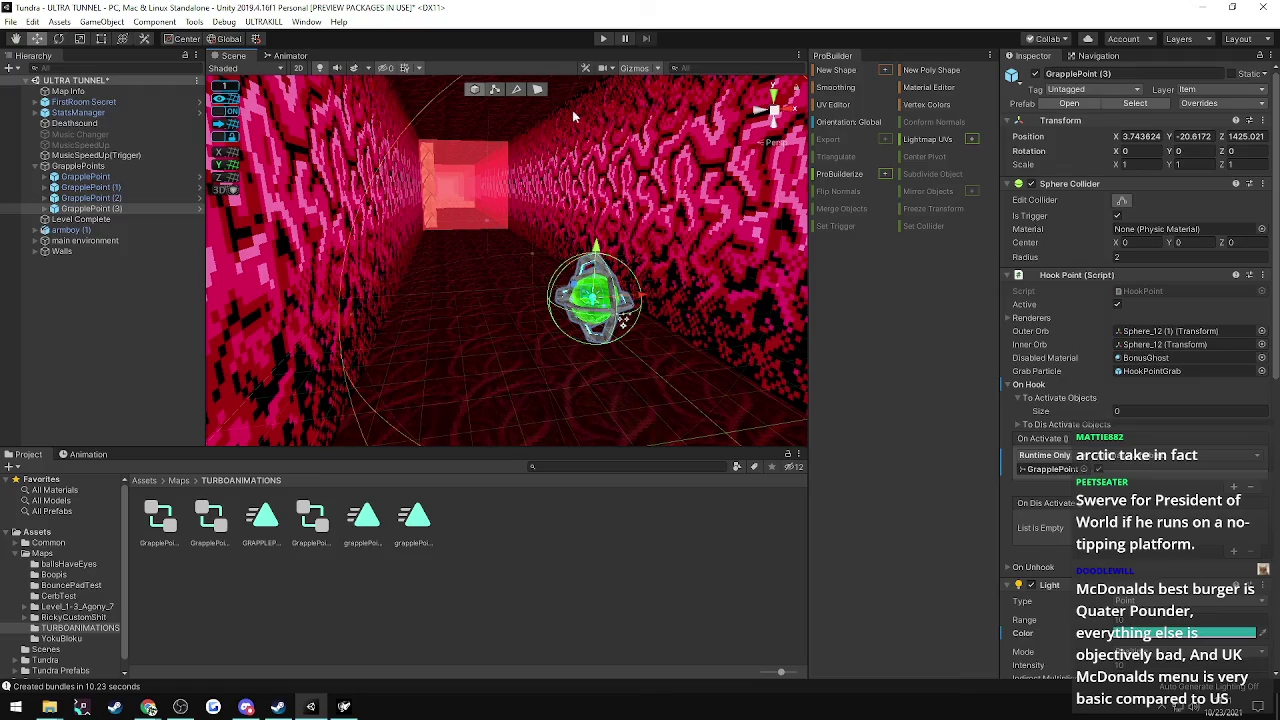
left_click_drag(565, 186, 670, 243, "alt")
right_click_drag(670, 243, 649, 399)
left_click_drag(543, 322, 962, 405)
left_click_drag(149, 387, 1167, 379)
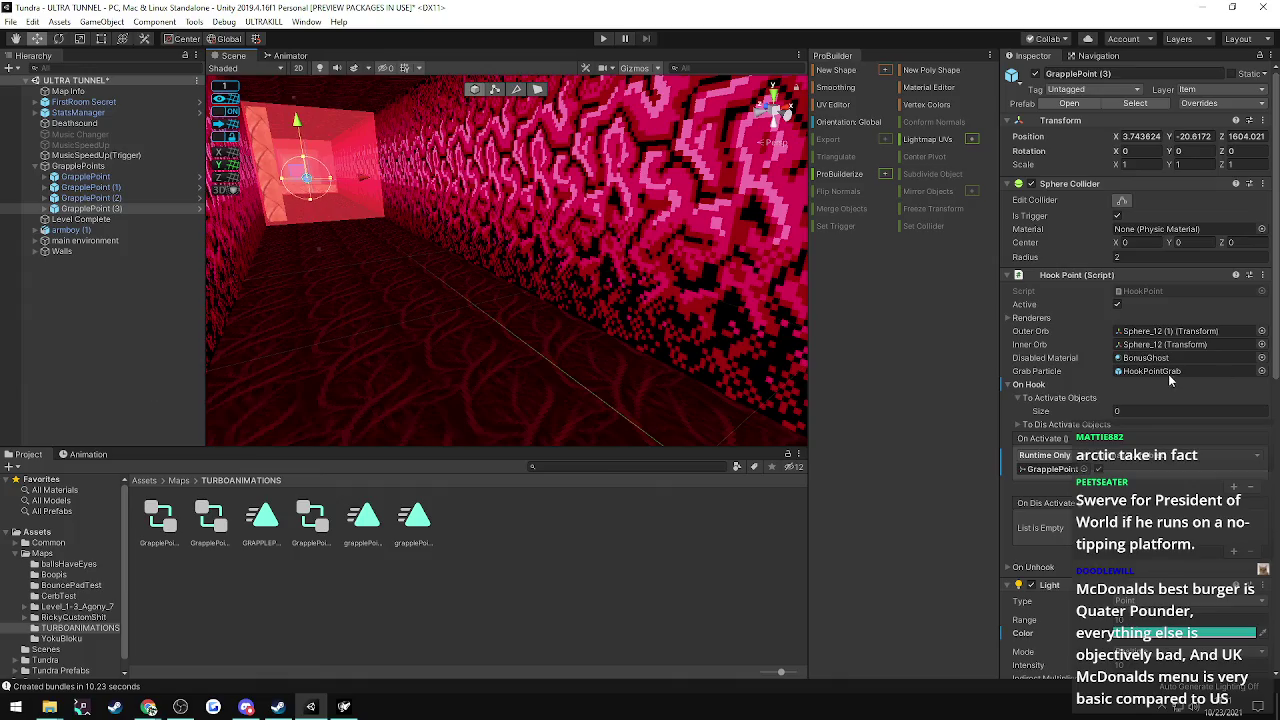
- Shift GrapplePoint (3) back along the tunnel to about Z 1587, near the wooden barrier
right_click_drag(492, 291, 432, 270)
key("w")
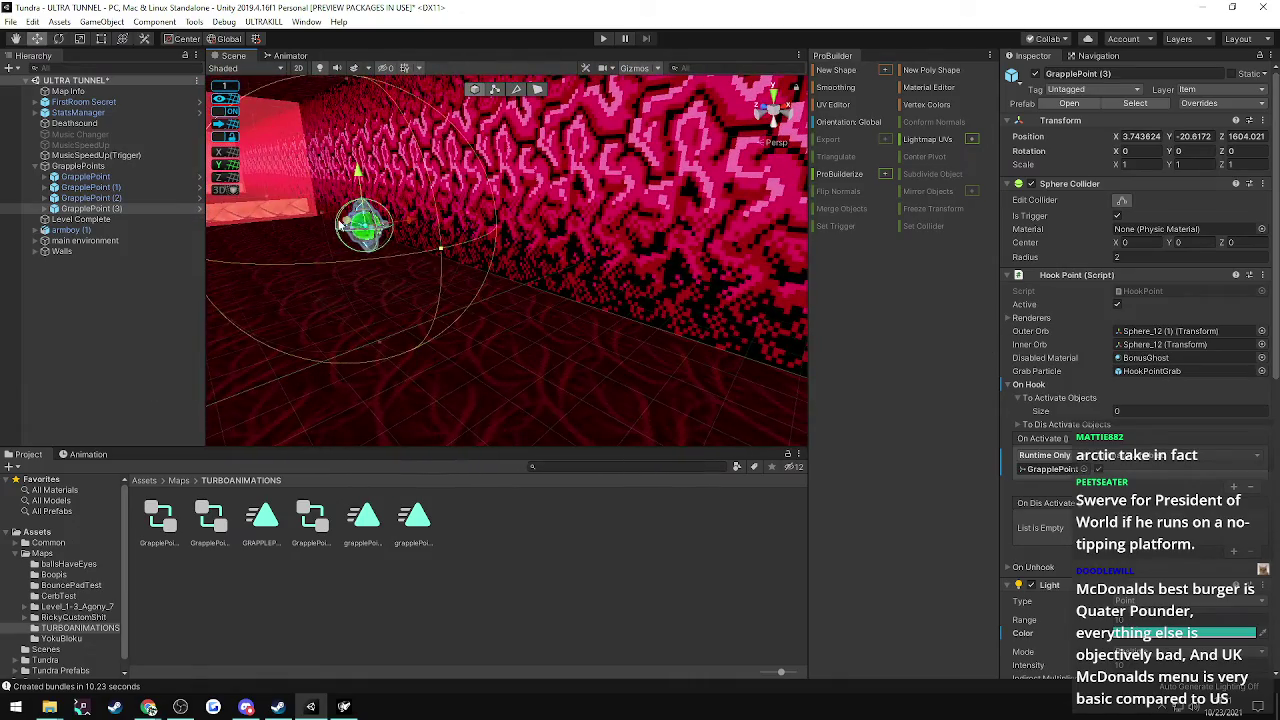
left_click_drag(342, 224, 411, 249)
right_click_drag(410, 255, 436, 255)
left_click_drag(461, 254, 422, 247, "ctrl")
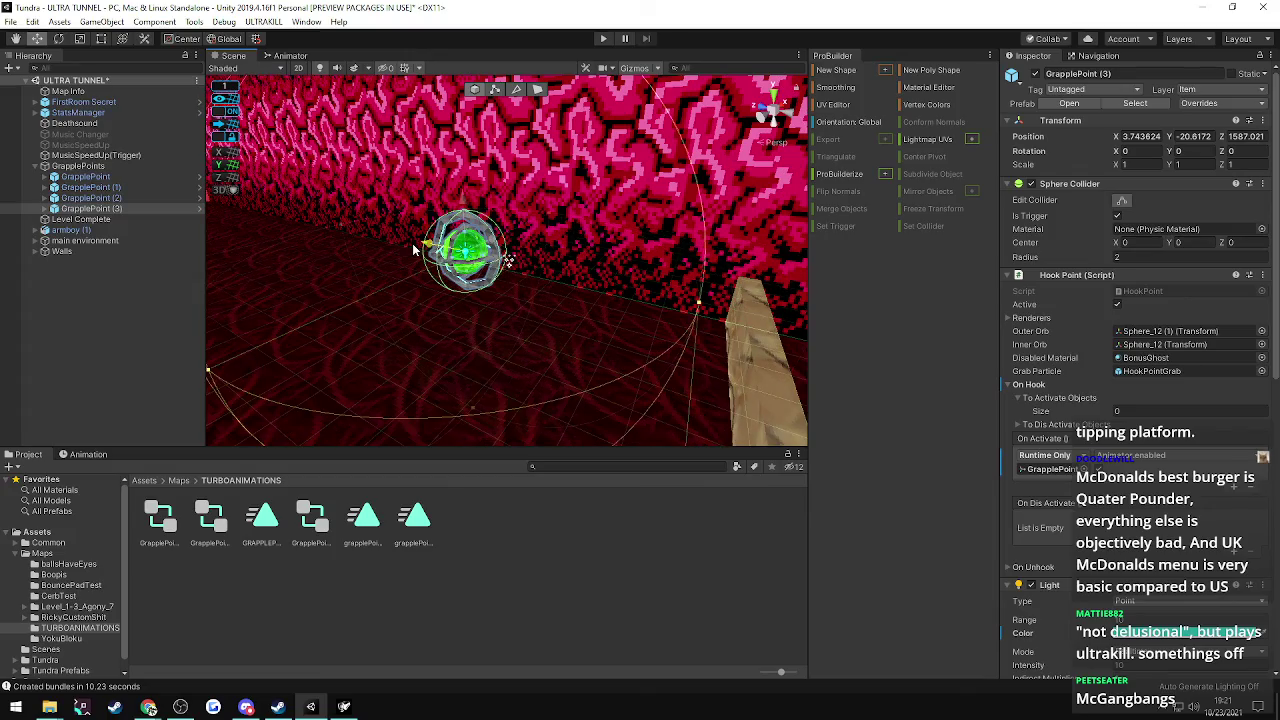
right_click_drag(448, 250, 1002, 236)
right_click_drag(568, 262, 158, 275)
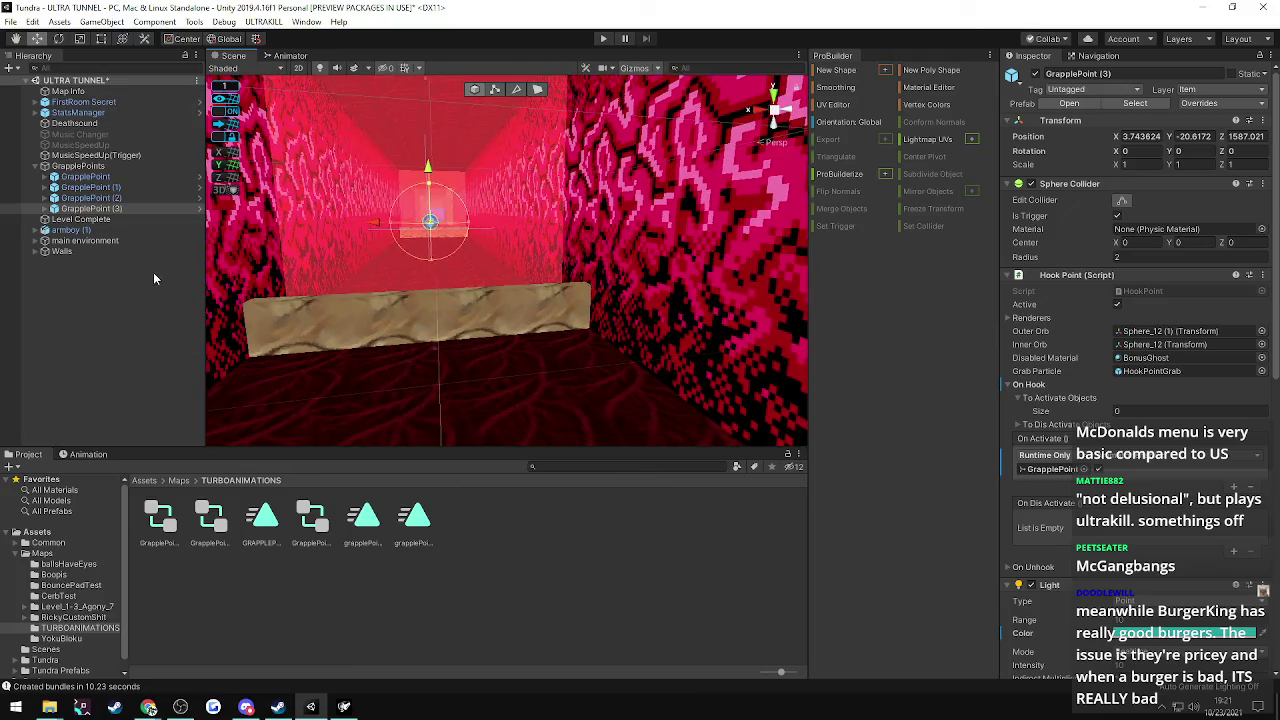
right_click_drag(374, 264, 320, 245)
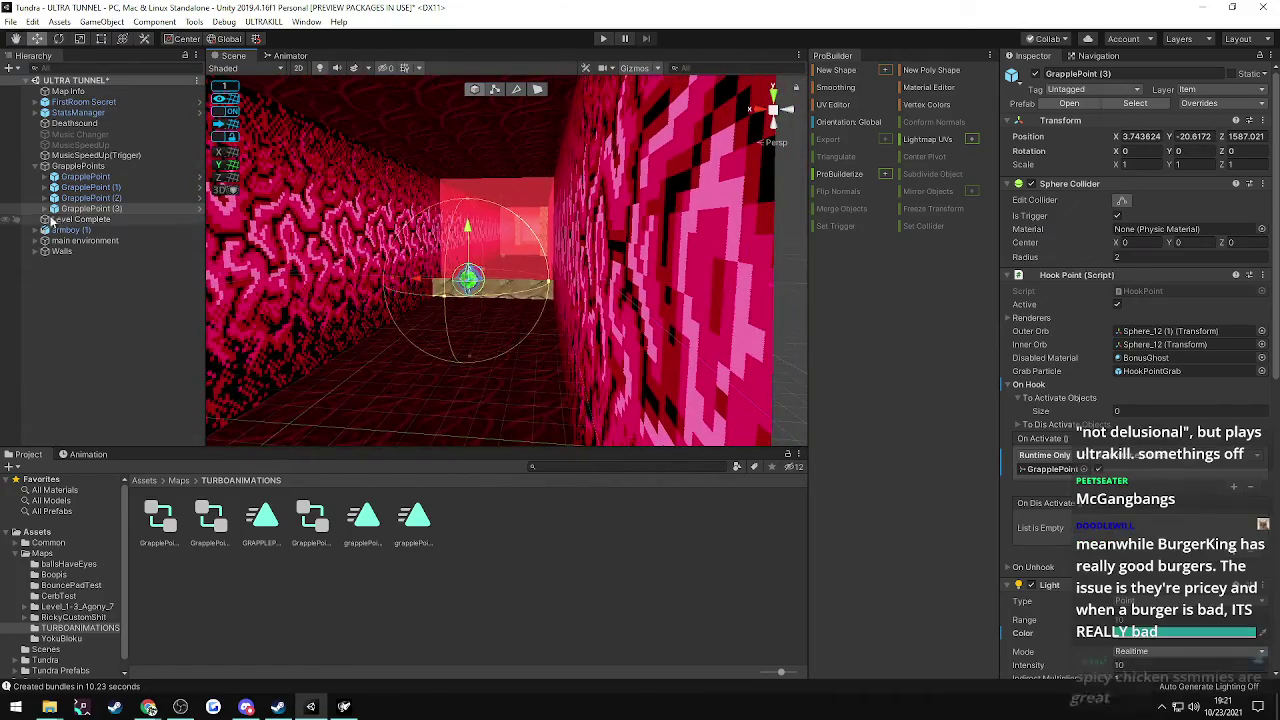
- Check which animator controller is assigned to GrapplePoint (3) and locate it in the project files
left_click(73, 210)
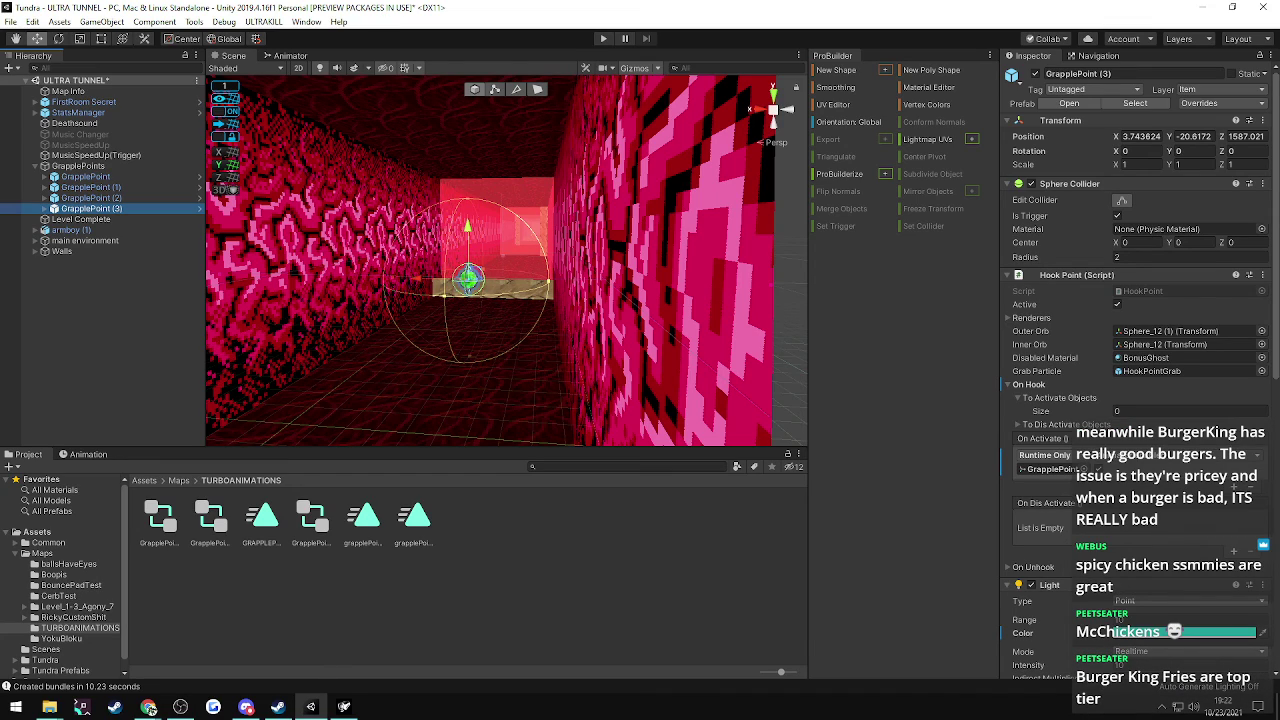
right_click_drag(482, 248, 447, 331)
key("w")
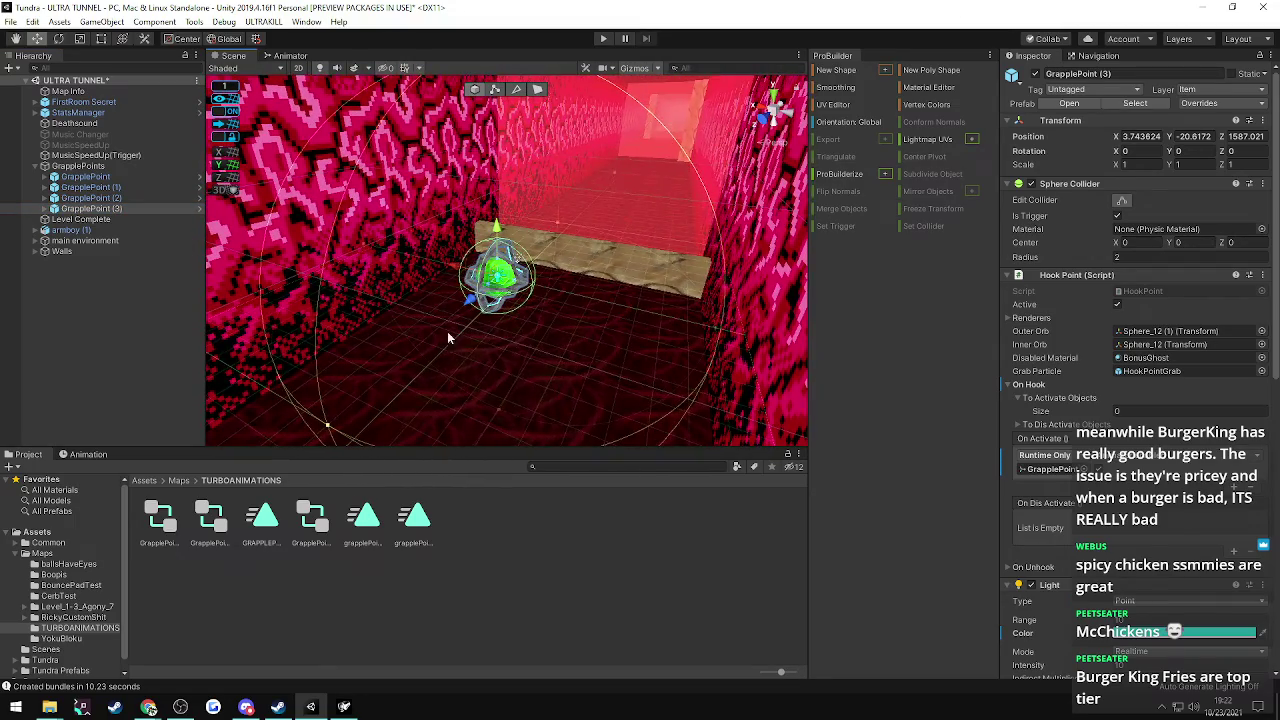
scroll(1059, 386, "down", 6)
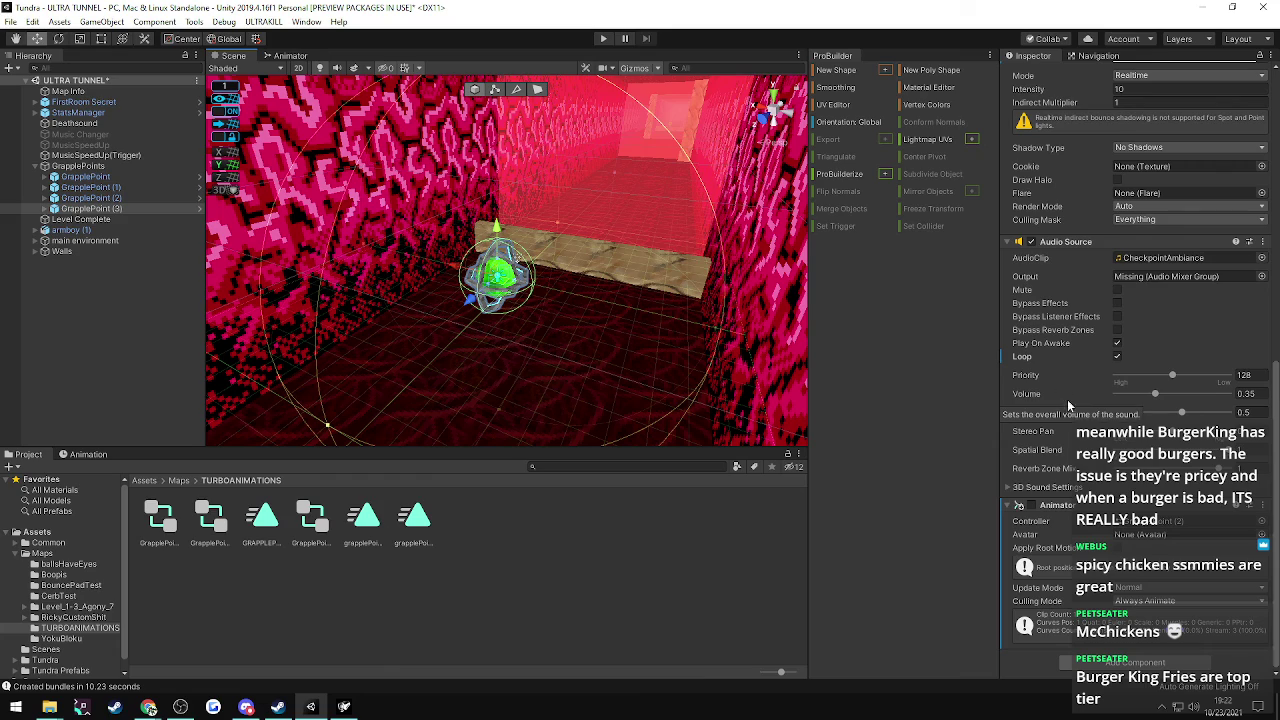
left_click(1166, 522)
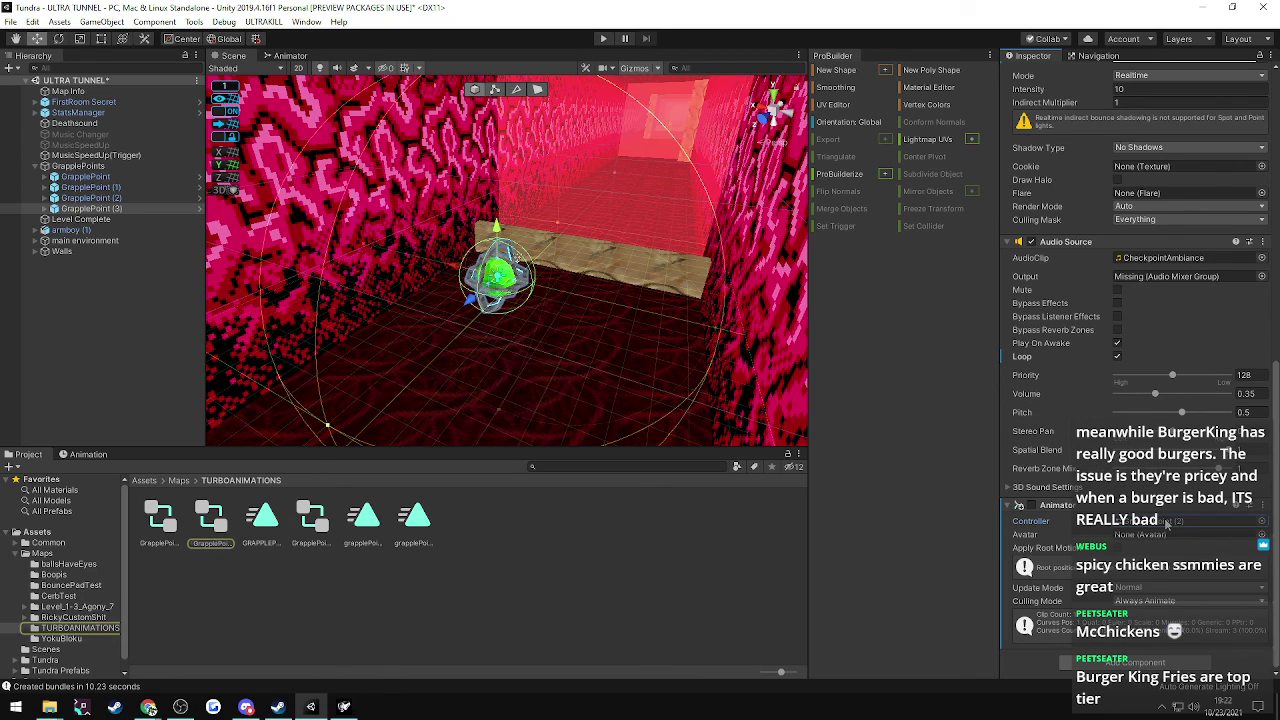
- Set Position.z to 1587 at frame 0 of the grapplePoint3 animation on GrapplePoint (3)
left_click(80, 455)
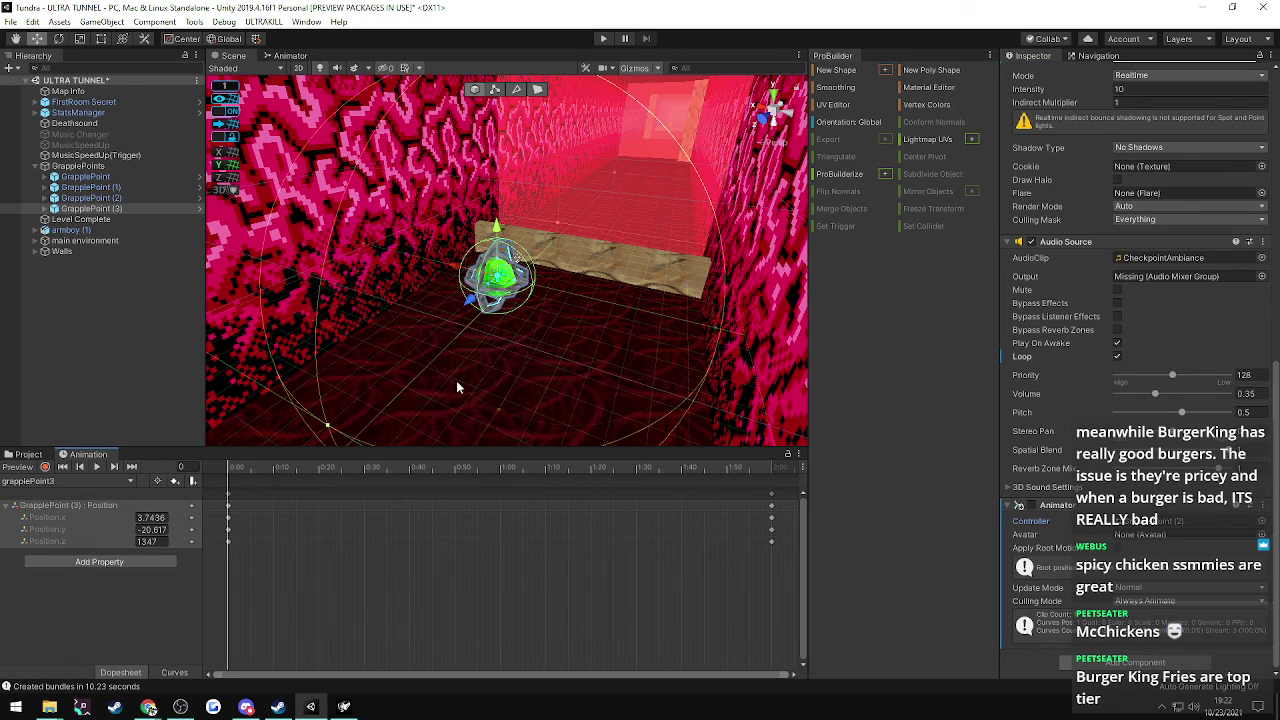
scroll(1175, 118, "up", 15)
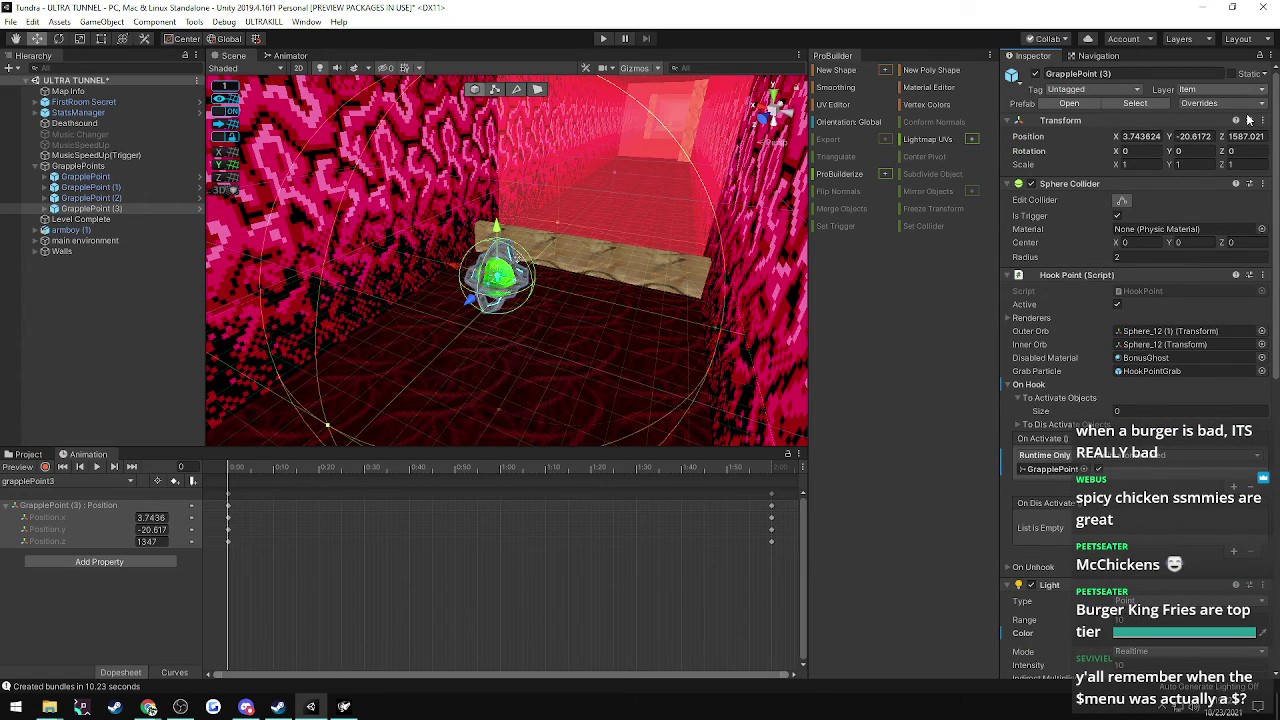
left_click(150, 541)
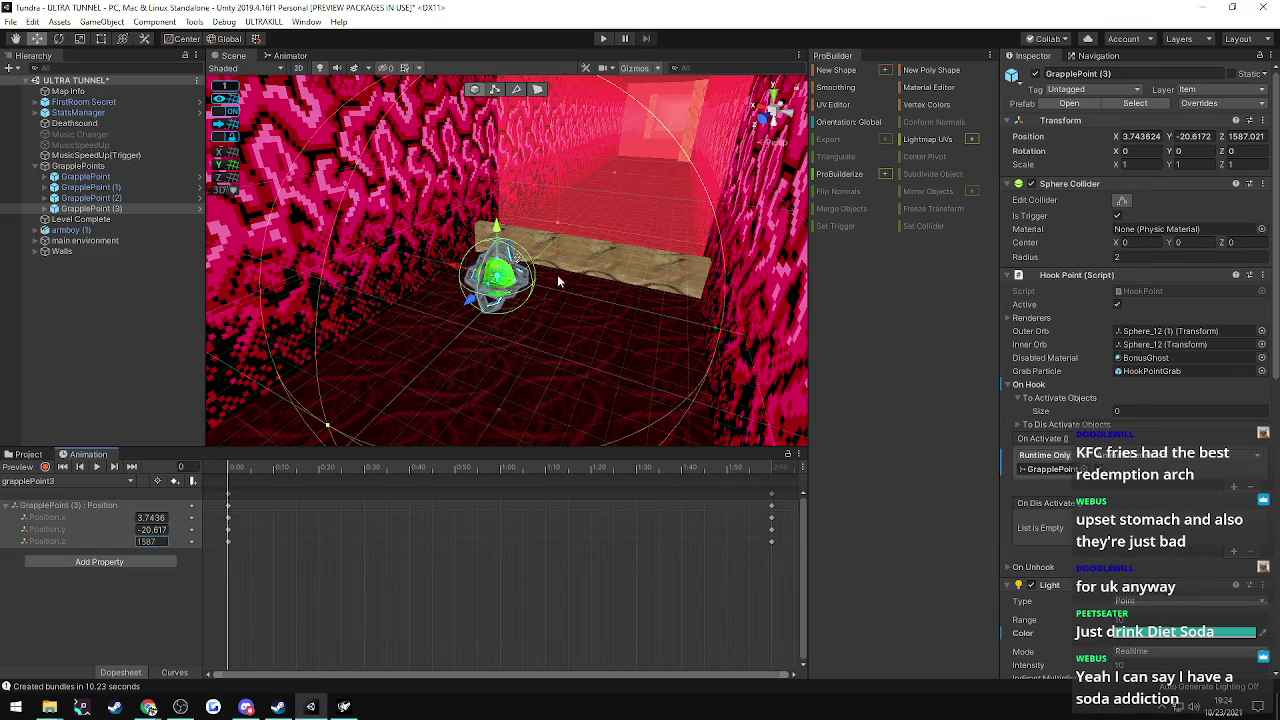
- Frame GrapplePoint (3) in the scene and view it from the side beside the wooden barrier
right_click_drag(560, 277, 320, 210)
double_click(112, 210)
mouse_move(400, 300)
right_mouse_down()
mouse_move(586, 354)
mouse_move(531, 258)
mouse_move(532, 289)
mouse_move(418, 297)
right_mouse_up()
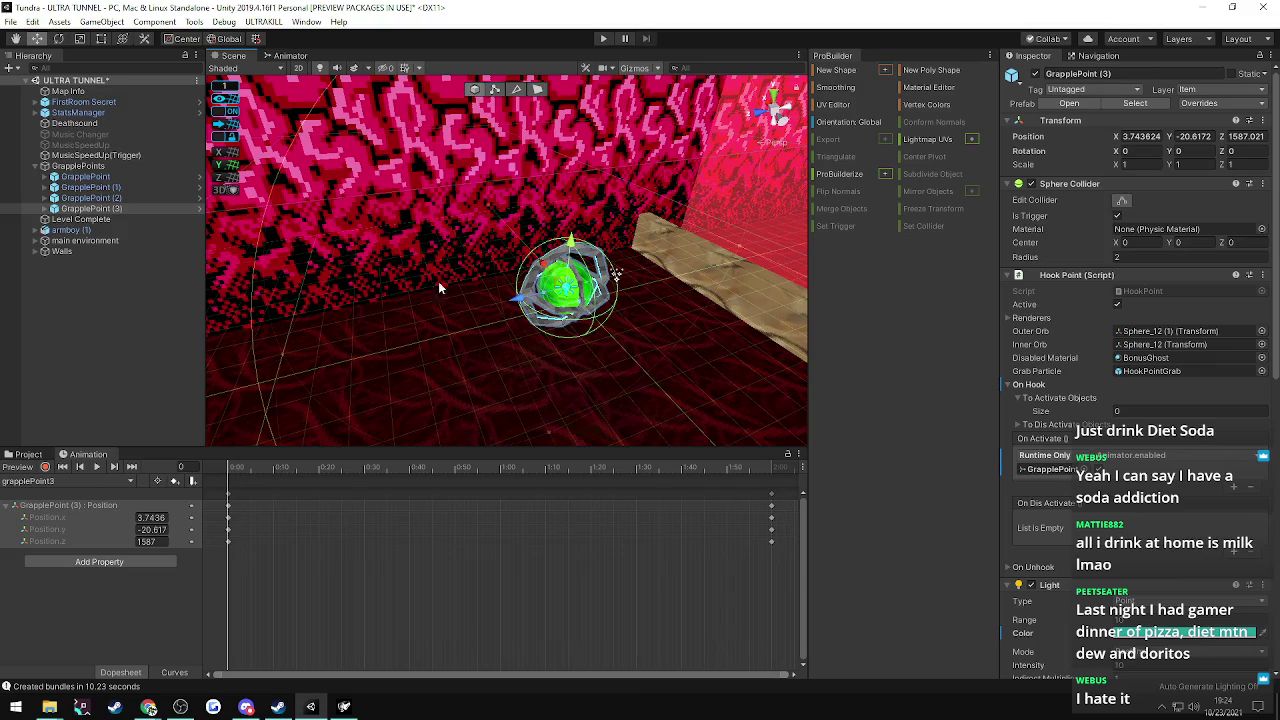
- Compare the Position.z keys and transform positions of GrapplePoint (1), (2) and (3) in the animation window
right_click_drag(466, 291, 432, 296)
left_click_drag(431, 296, 410, 290, "alt")
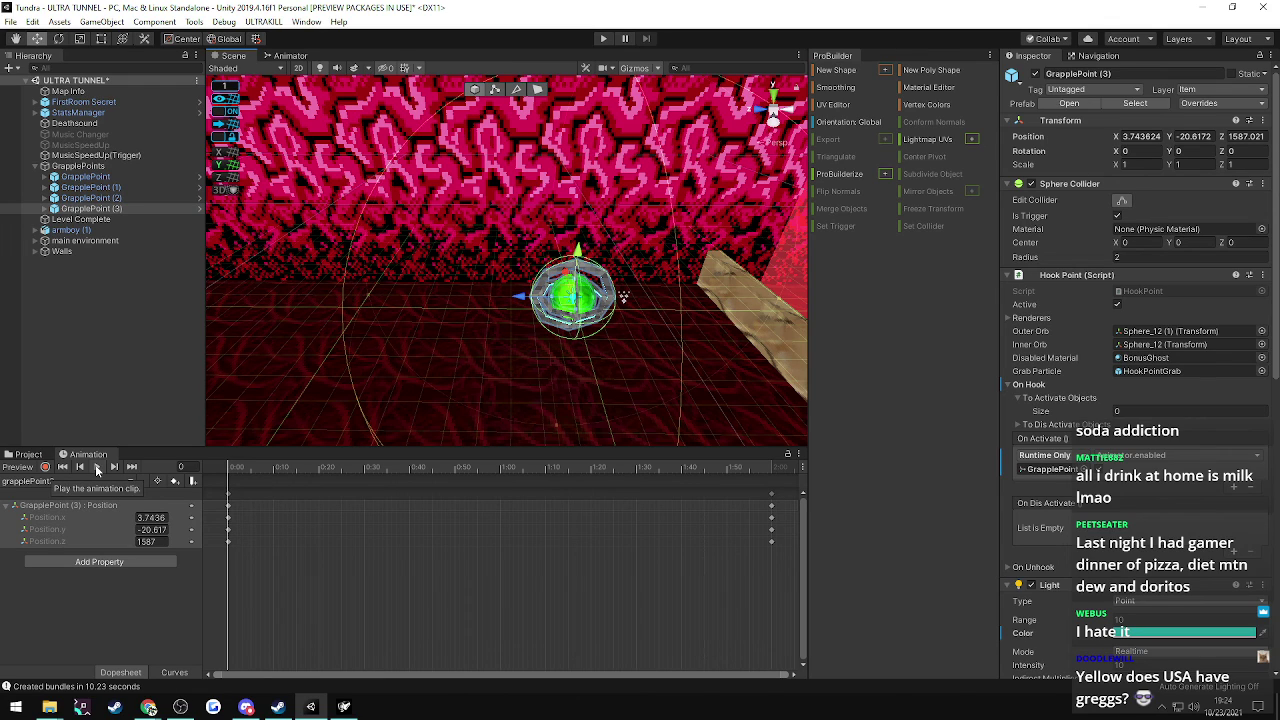
left_click_drag(338, 404, 433, 388, "alt")
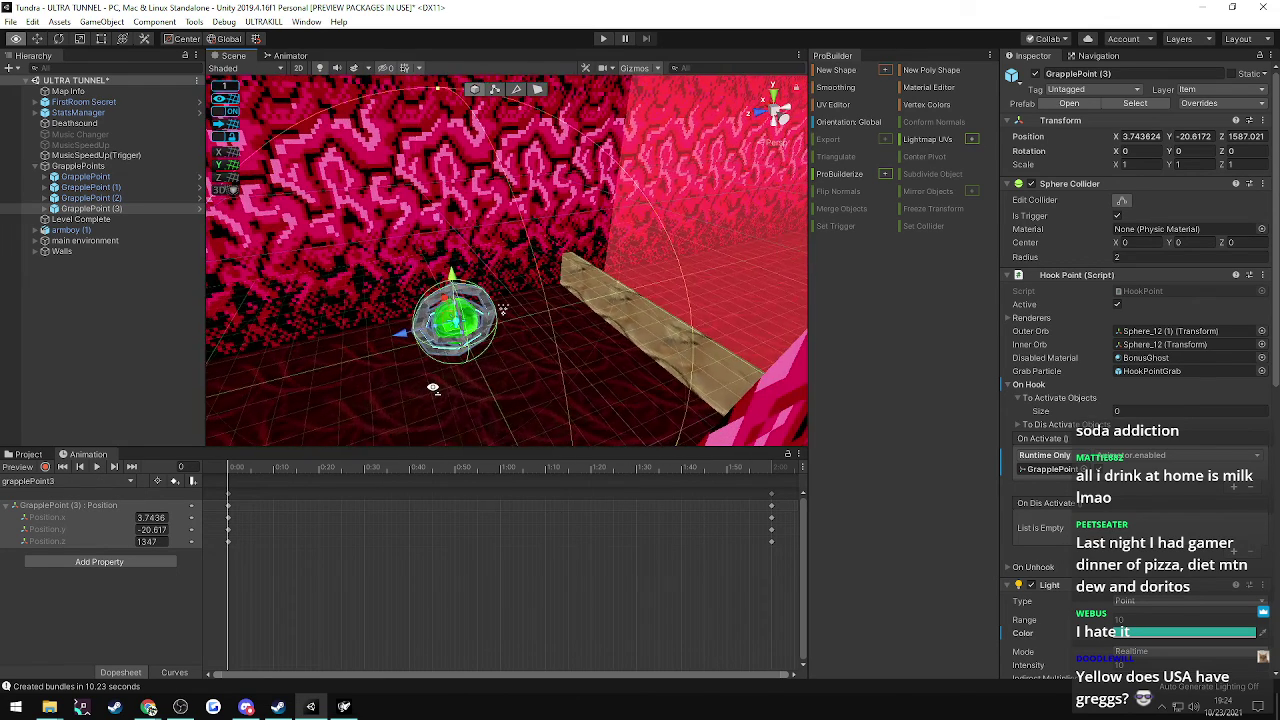
left_click(108, 198)
left_click(99, 208)
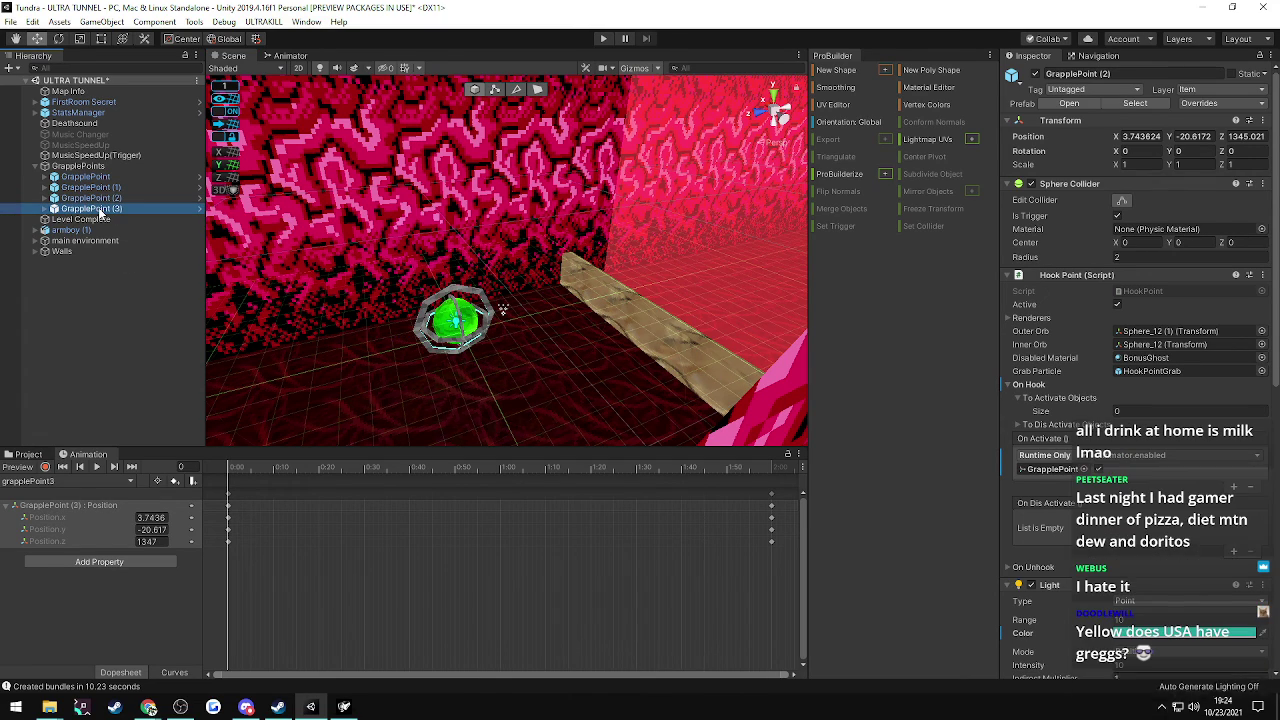
key("Up")
key("Up")
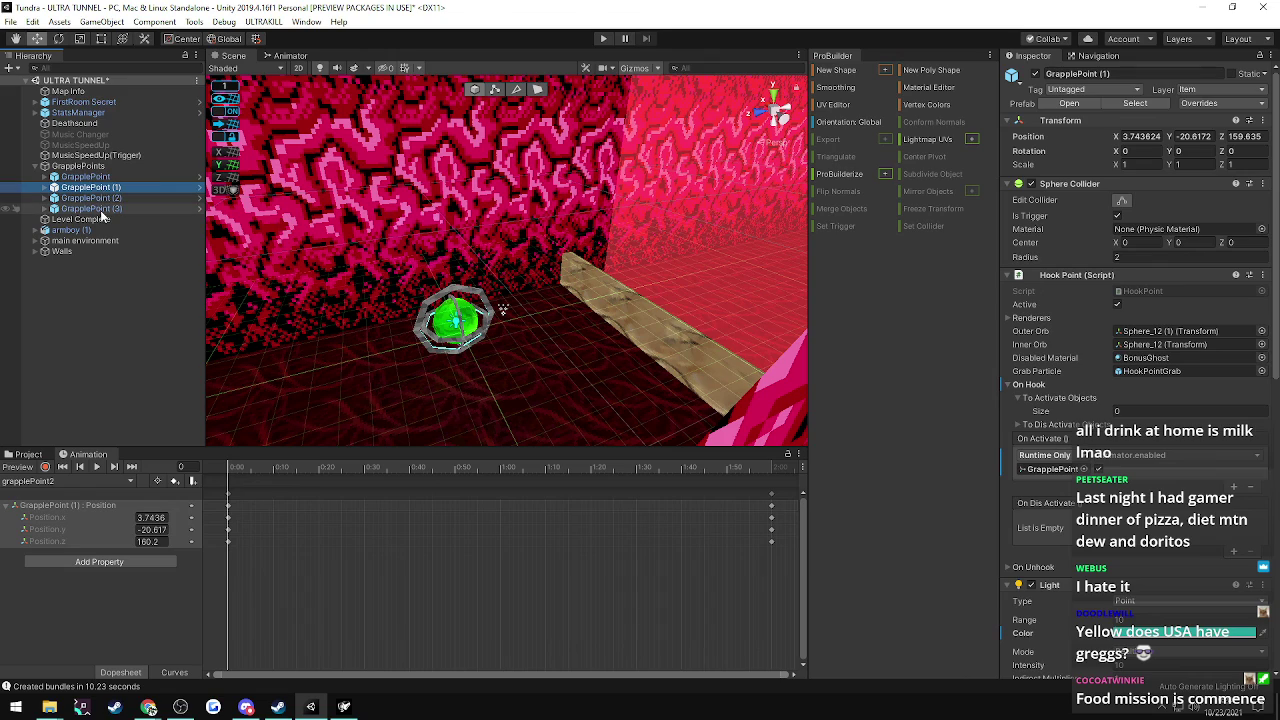
left_click(101, 210)
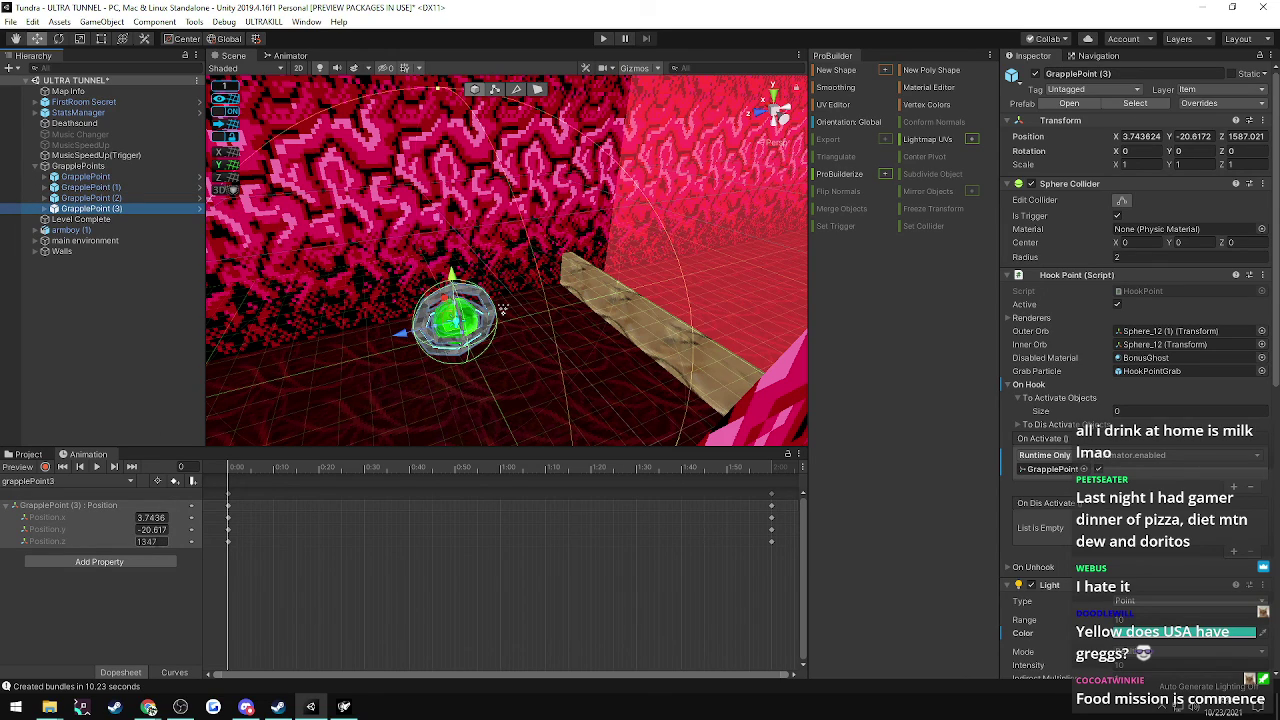
- Set Position.z to 1587 at frame 0 of the grapplePoint3 clip on GrapplePoint (3) and preview the animation
left_click(151, 541)
type("1587")
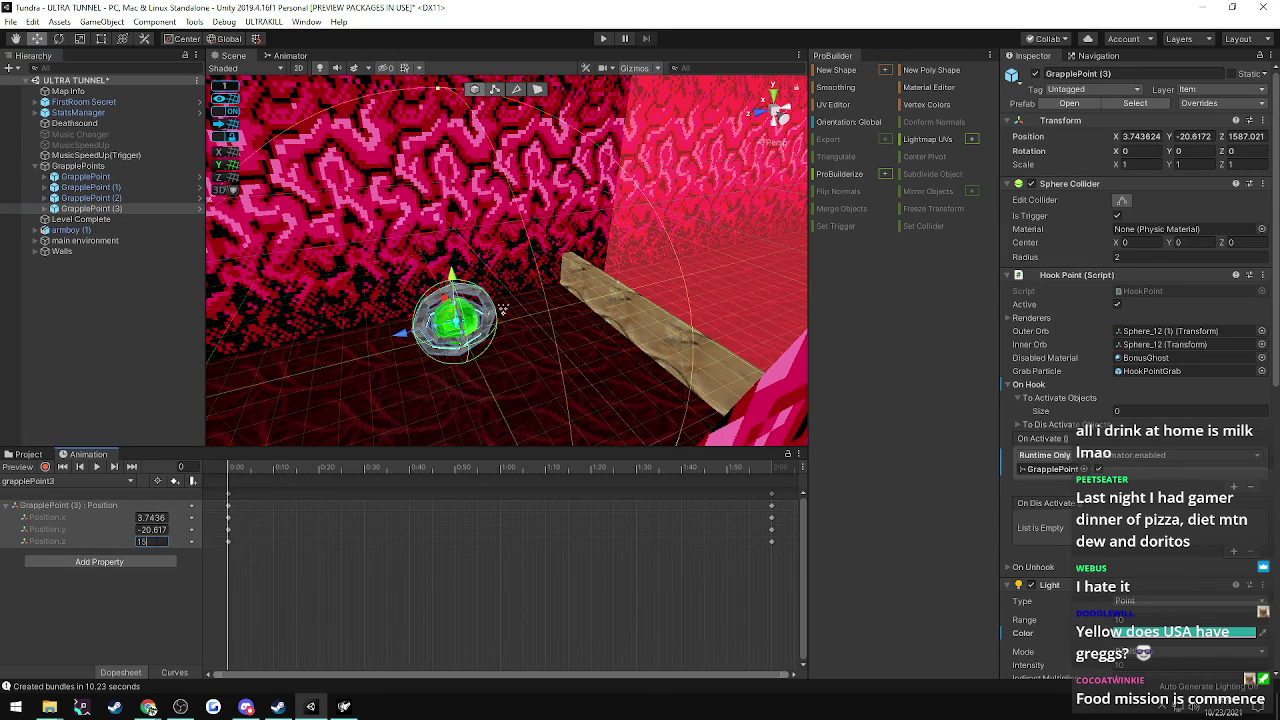
left_click(95, 467)
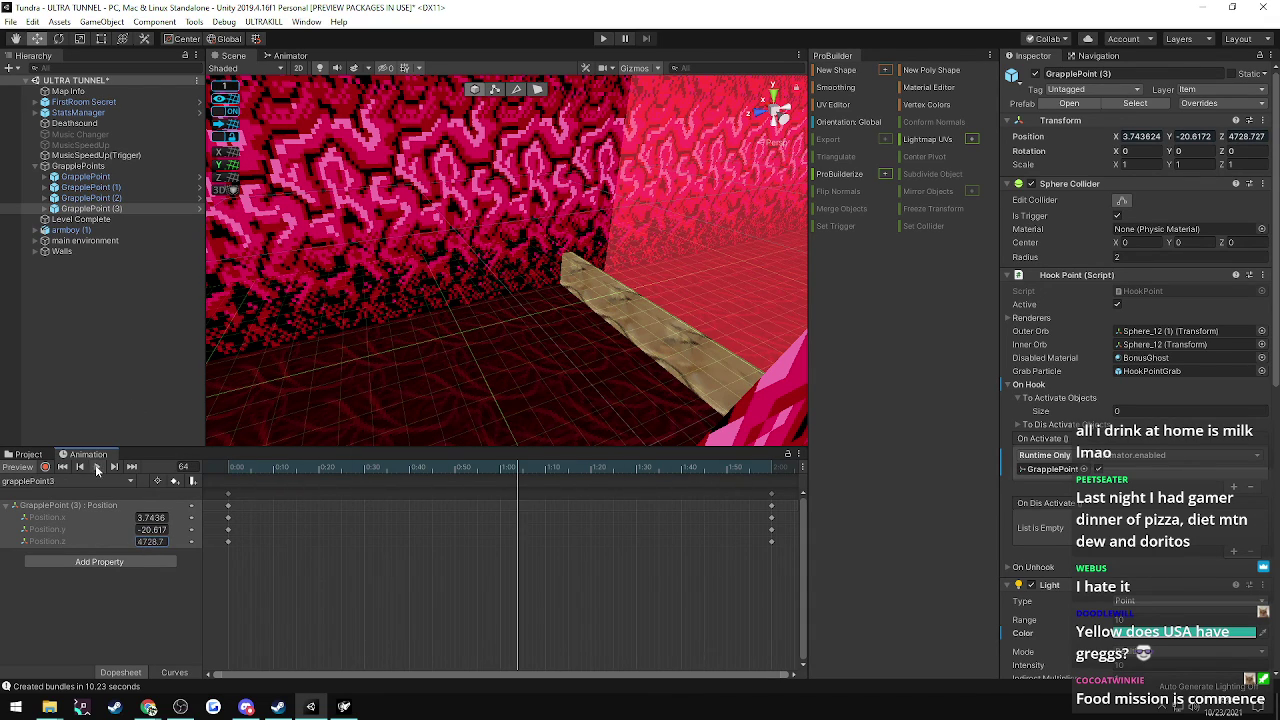
left_click(95, 467)
left_click(92, 208)
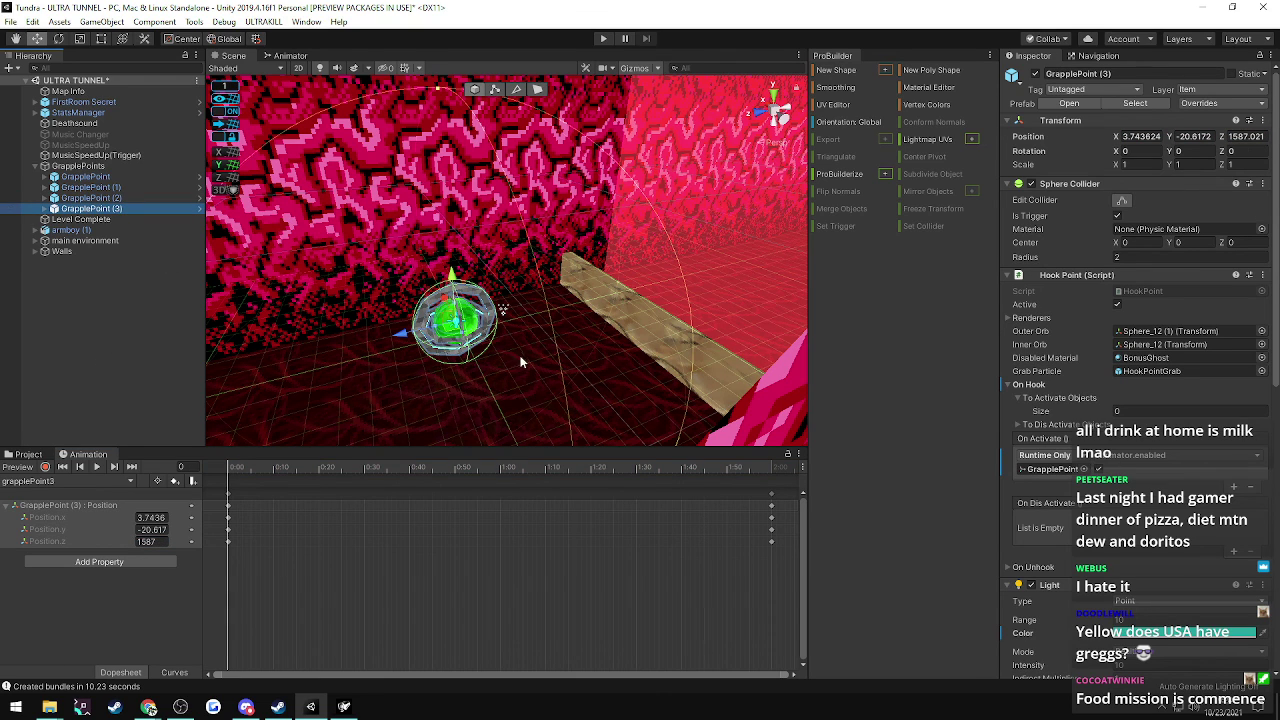
- Duplicate GrapplePoint (3) and move the copy farther along the tunnel to about Z 1670
right_click_drag(520, 362, 406, 348)
key("a")
key("s")
key("s")
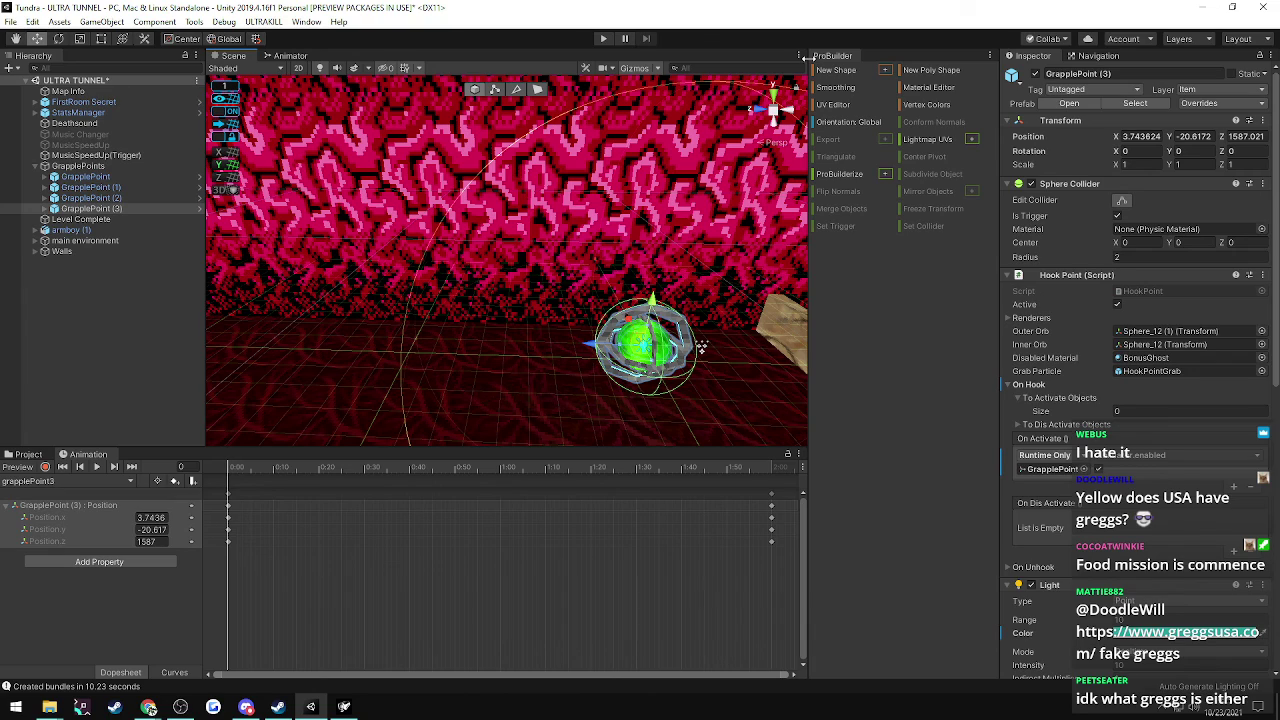
left_click(103, 199)
left_click(104, 210)
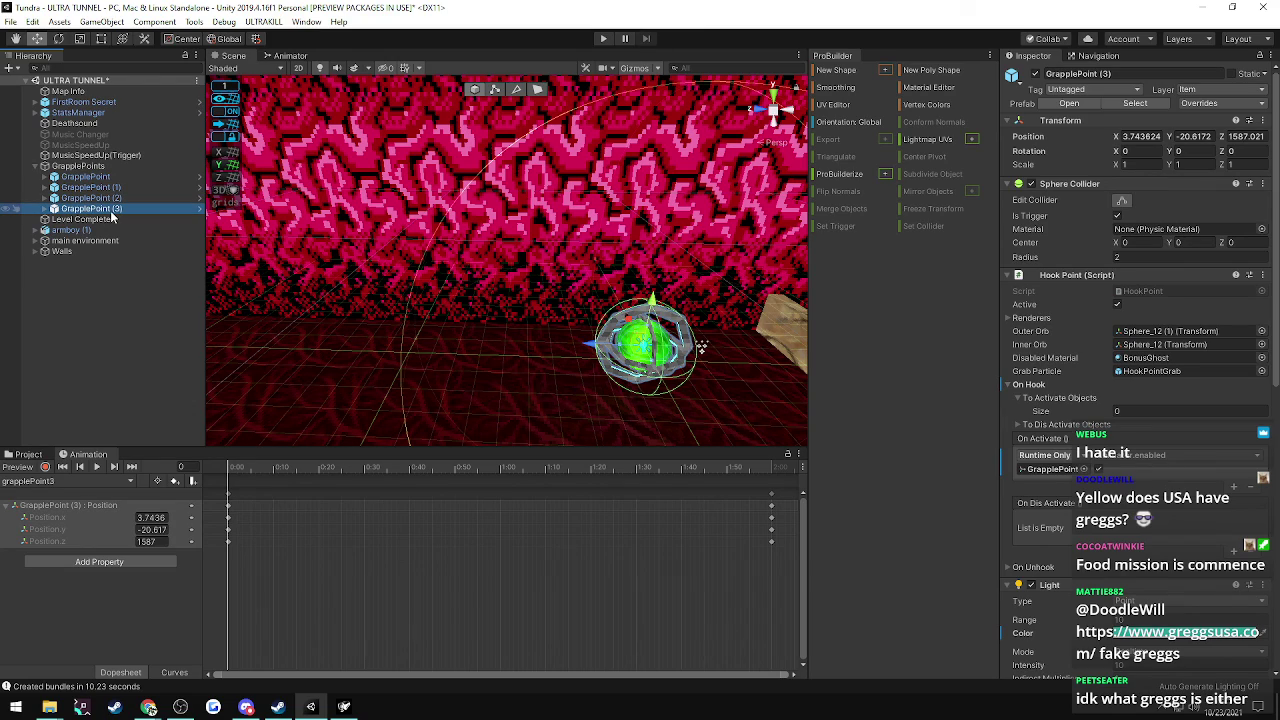
key("ctrl+d")
right_click_drag(406, 334, 212, 342)
left_click_drag(631, 370, 627, 209)
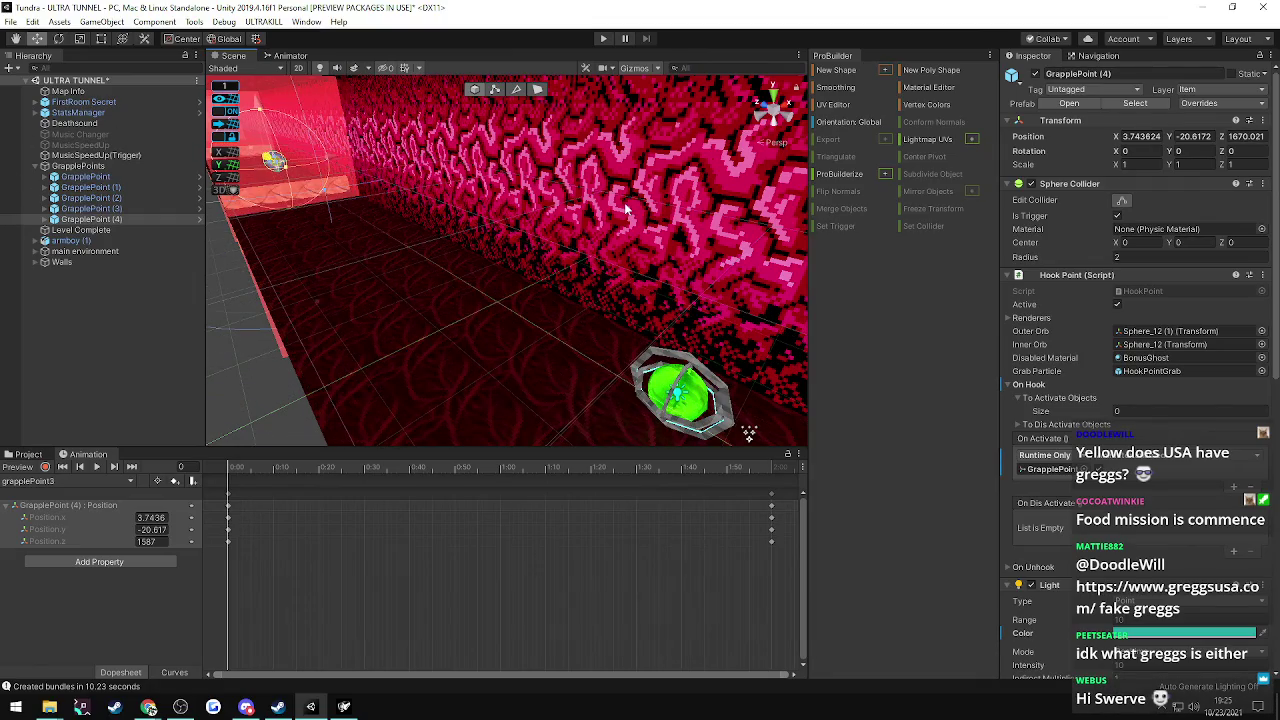
- Shift GrapplePoint (4) to about Z 1665 before the wooden barrier and set its frame 0 Position.z to 1665
right_click_drag(500, 214, 506, 243)
key("w")
key("s")
left_click_drag(279, 228, 442, 221)
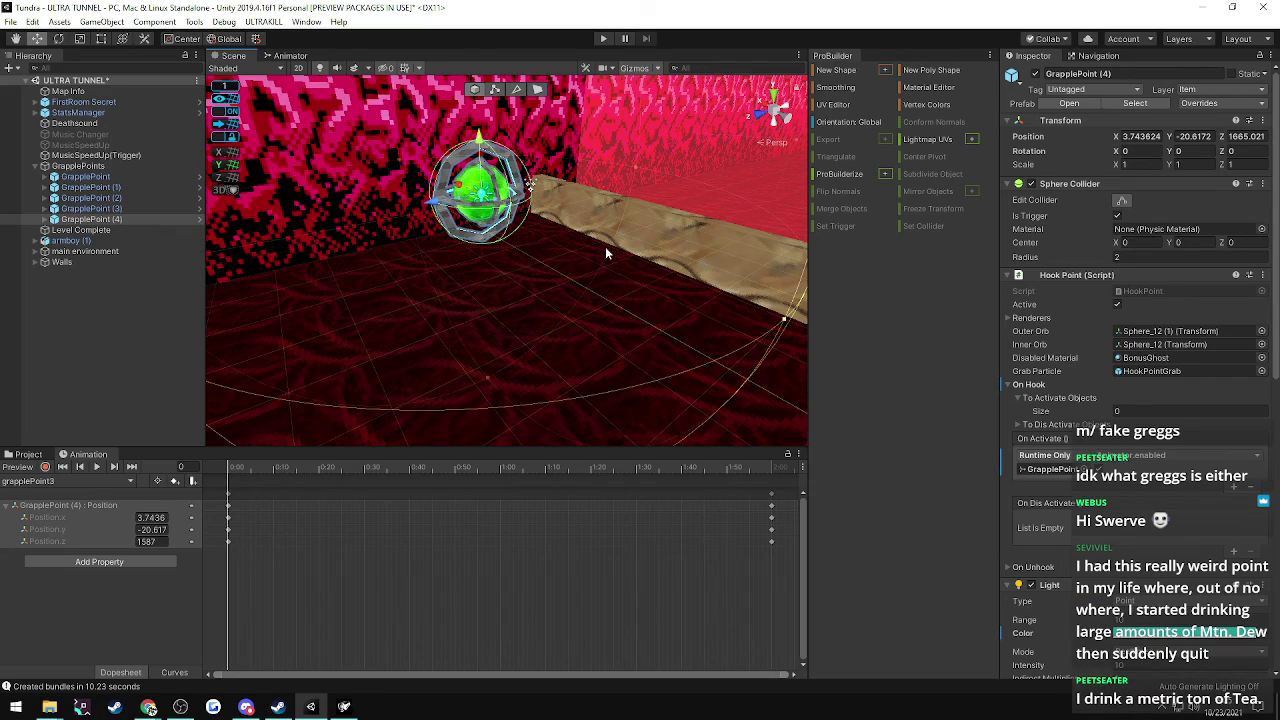
right_click_drag(606, 254, 498, 184)
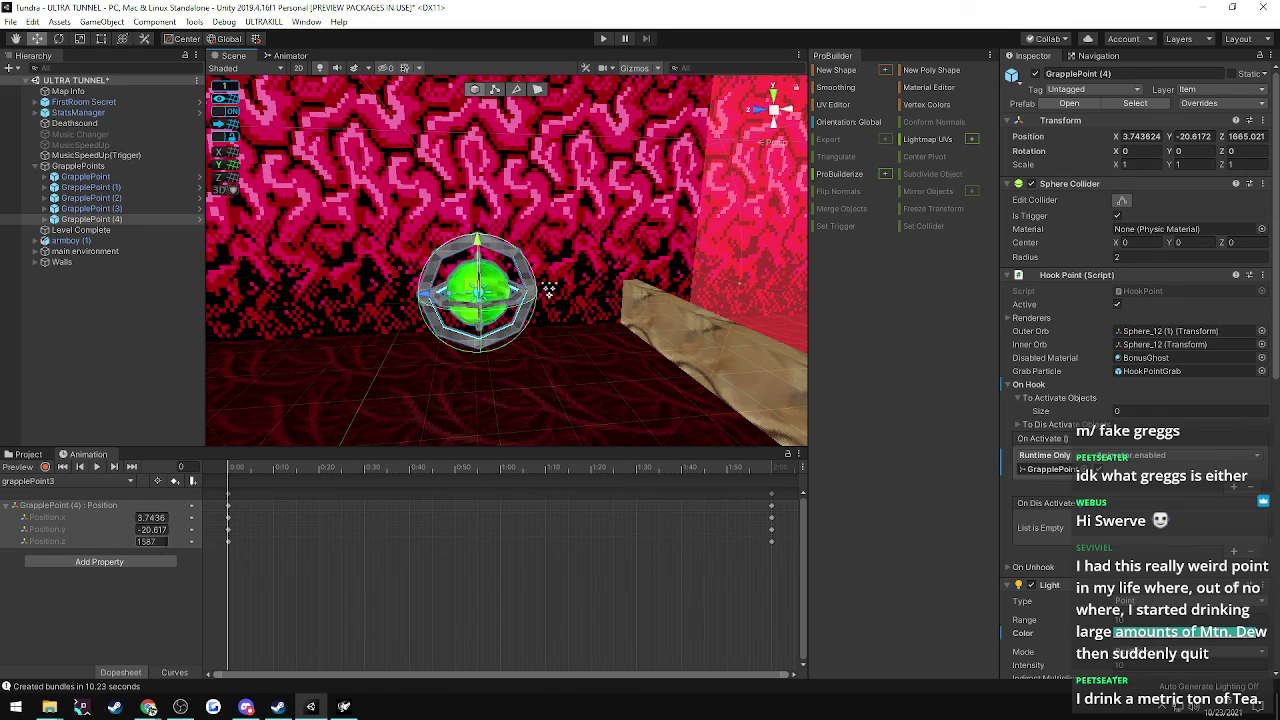
left_click(153, 542)
type("1665")
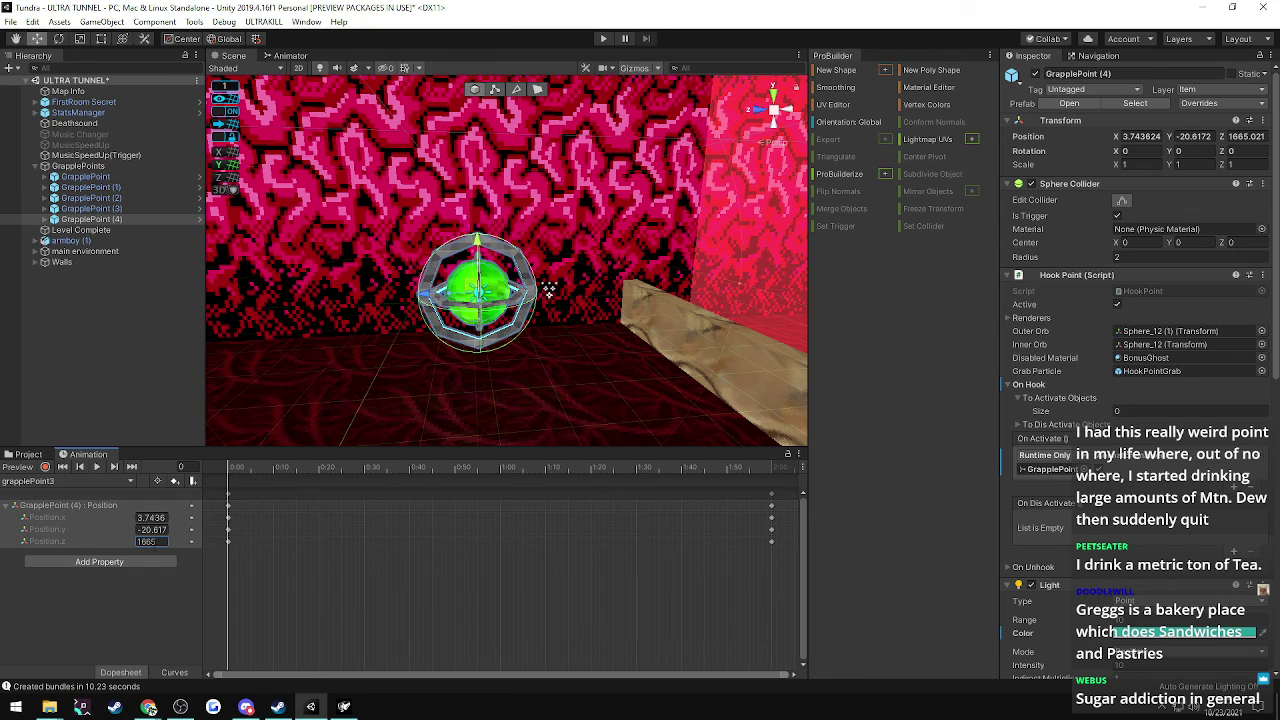
- Duplicate GrapplePoint (4) and place the copy just before the next wooden barrier at about Z 1743
left_click(78, 219)
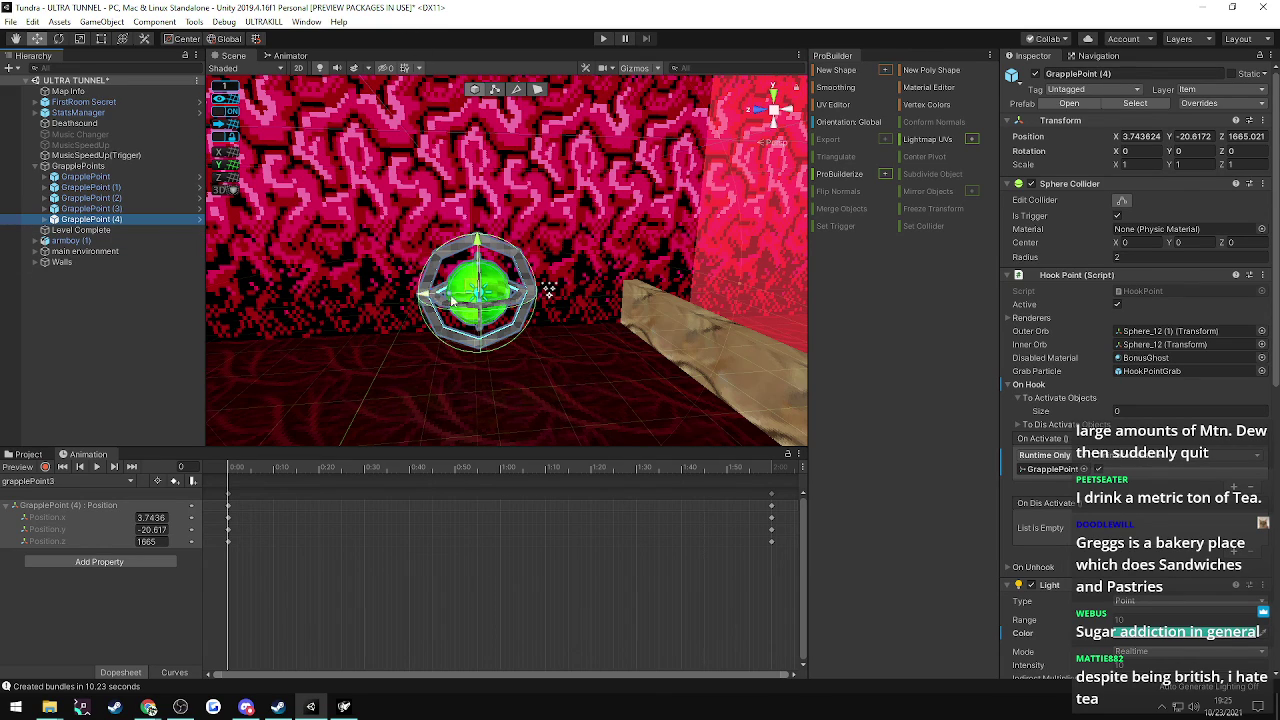
right_click_drag(482, 300, 260, 316)
left_click_drag(260, 316, 258, 313, "alt")
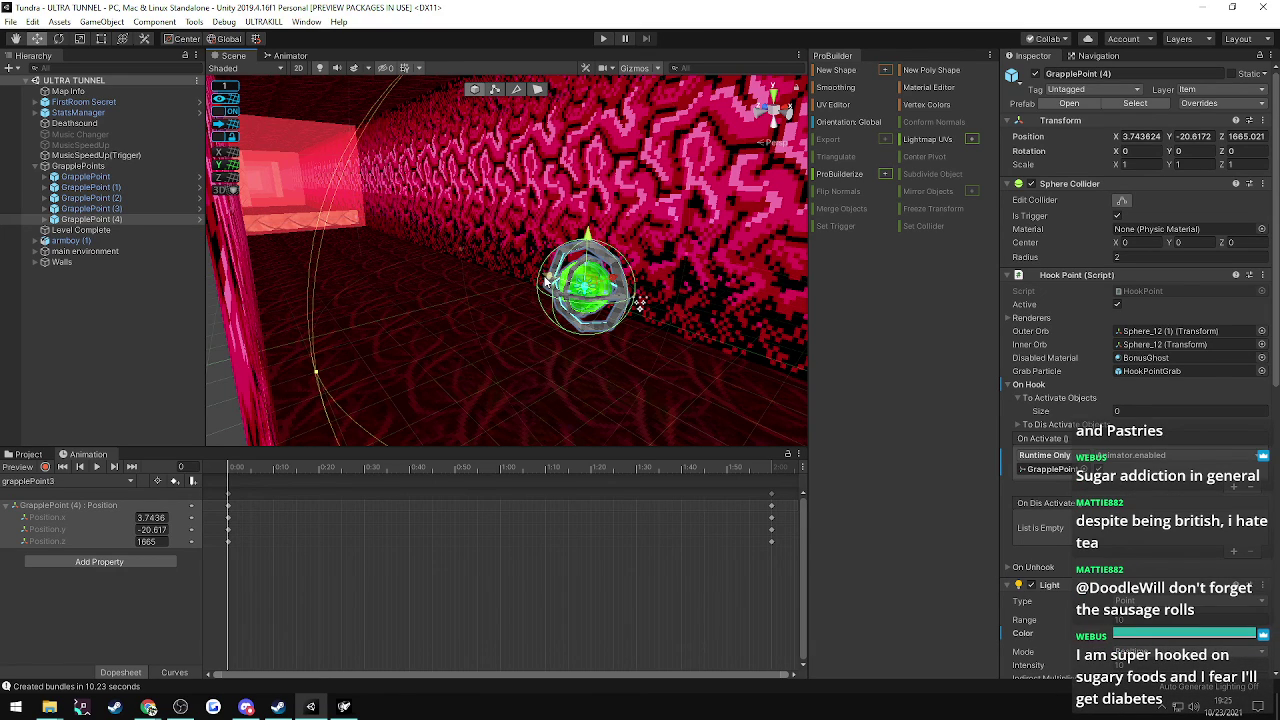
key("ctrl+d")
left_click_drag(549, 276, 311, 259)
right_click_drag(311, 259, 463, 272)
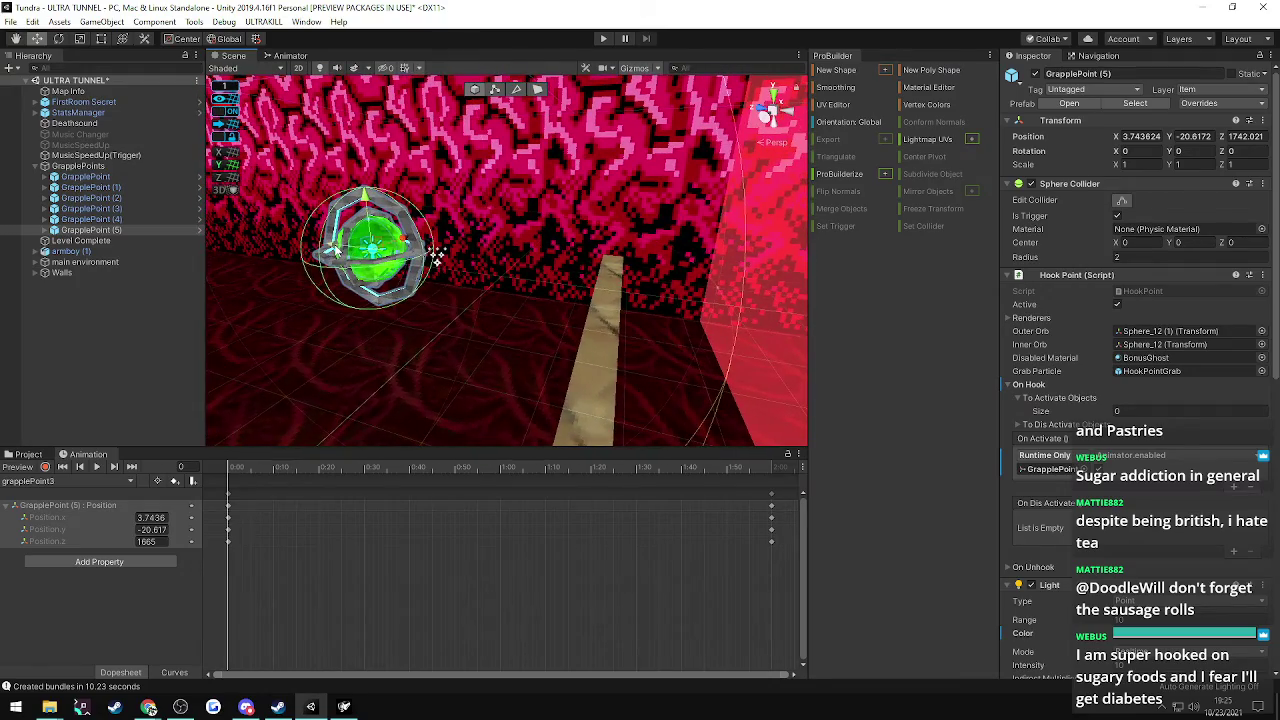
left_click_drag(333, 245, 311, 244)
right_click_drag(481, 260, 385, 225)
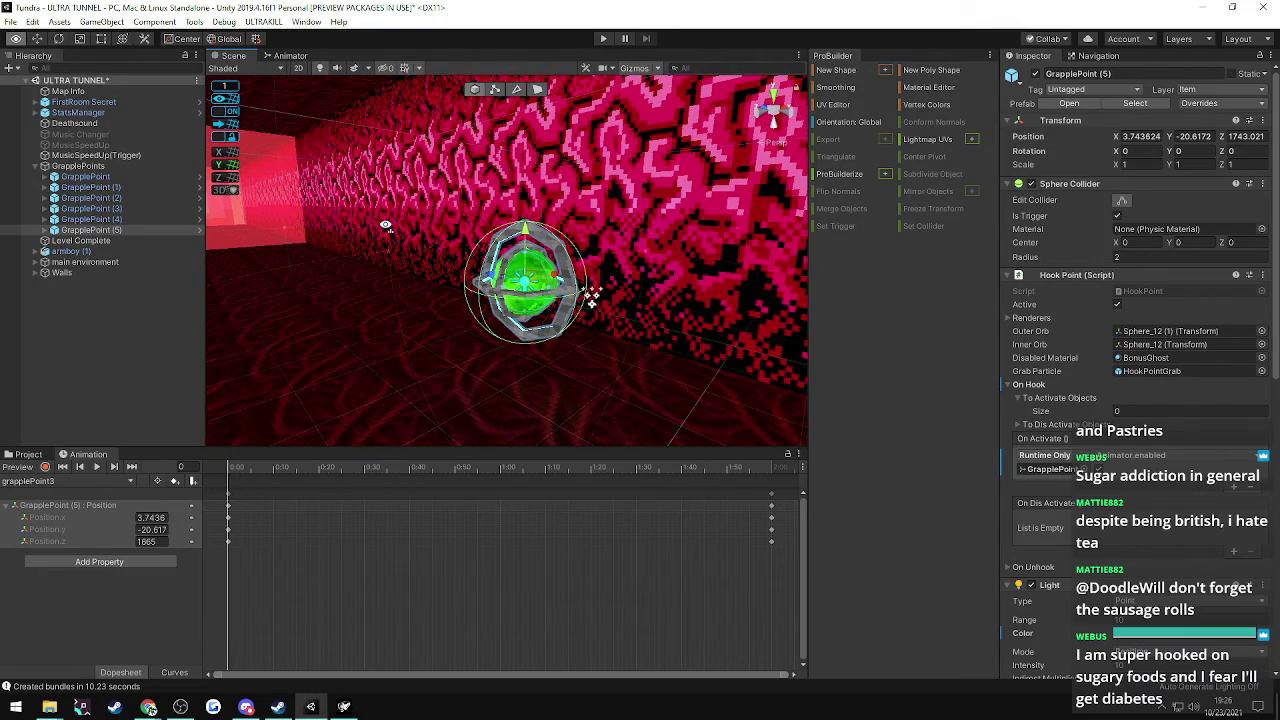
- Set Position.z to 1743 at frame 0 of the grapplePoint3 clip on GrapplePoint (5)
right_click_drag(385, 225, 384, 224)
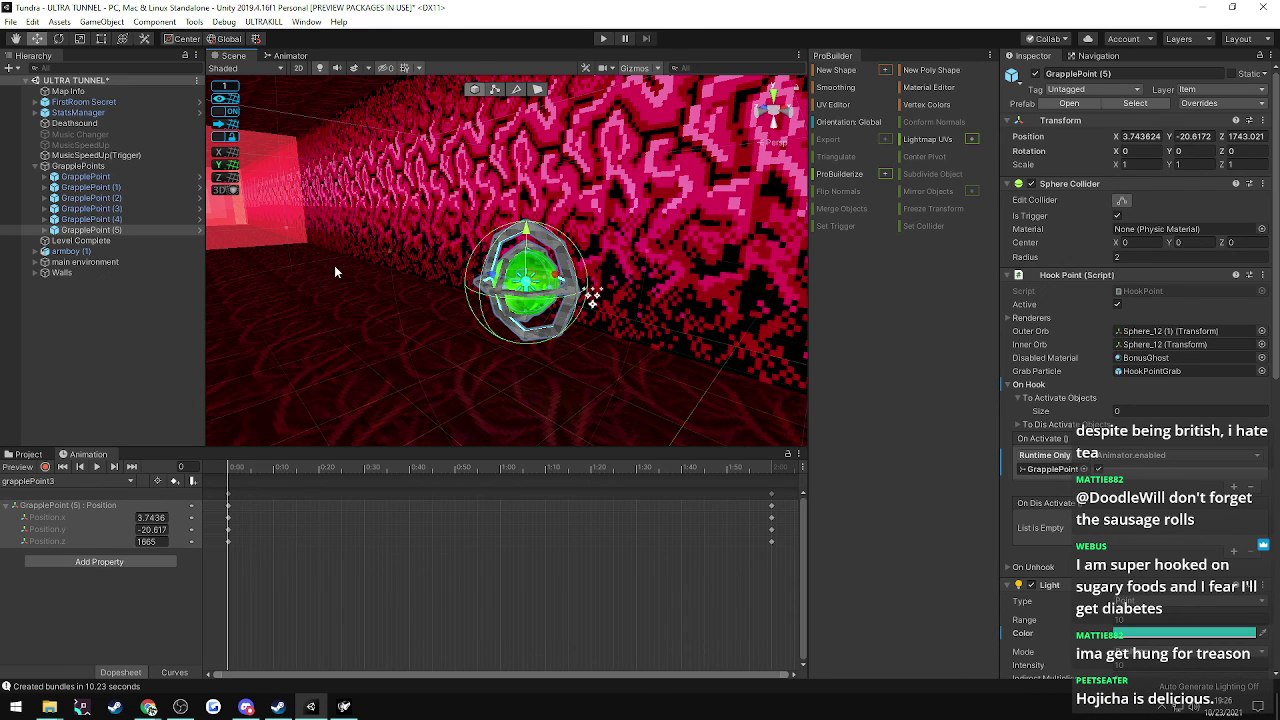
right_click_drag(387, 273, 718, 342)
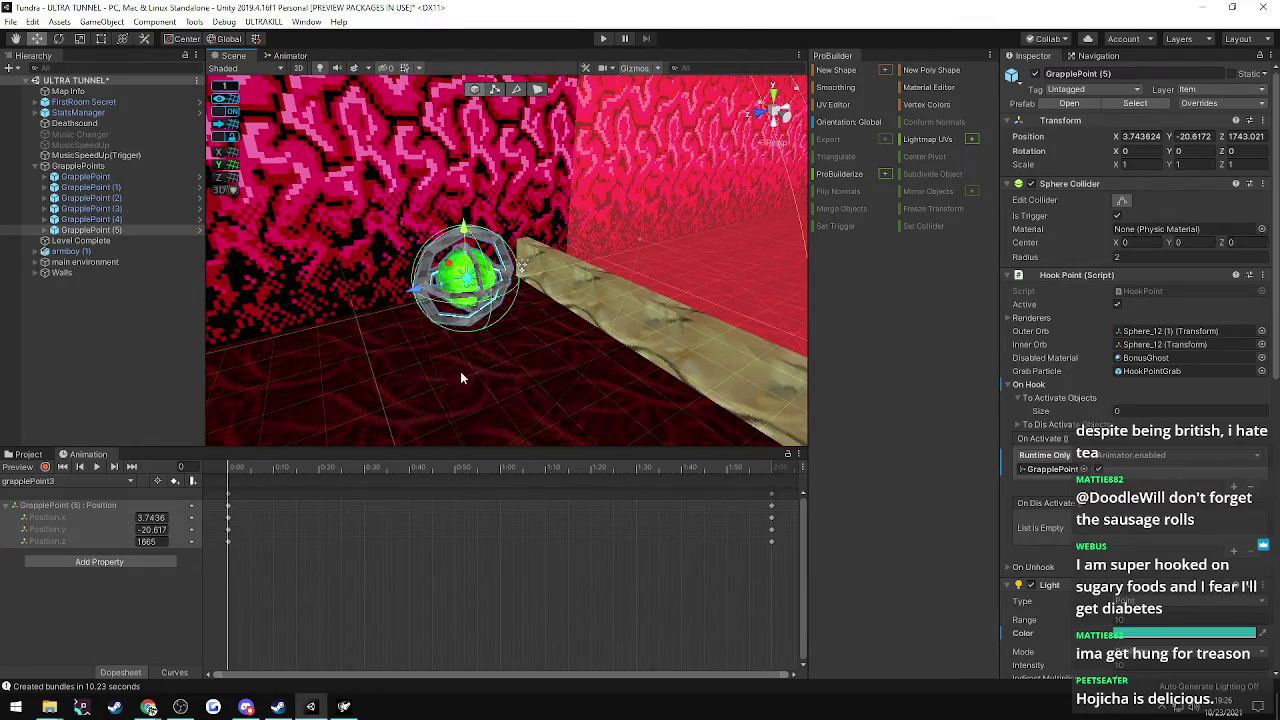
left_click(150, 541)
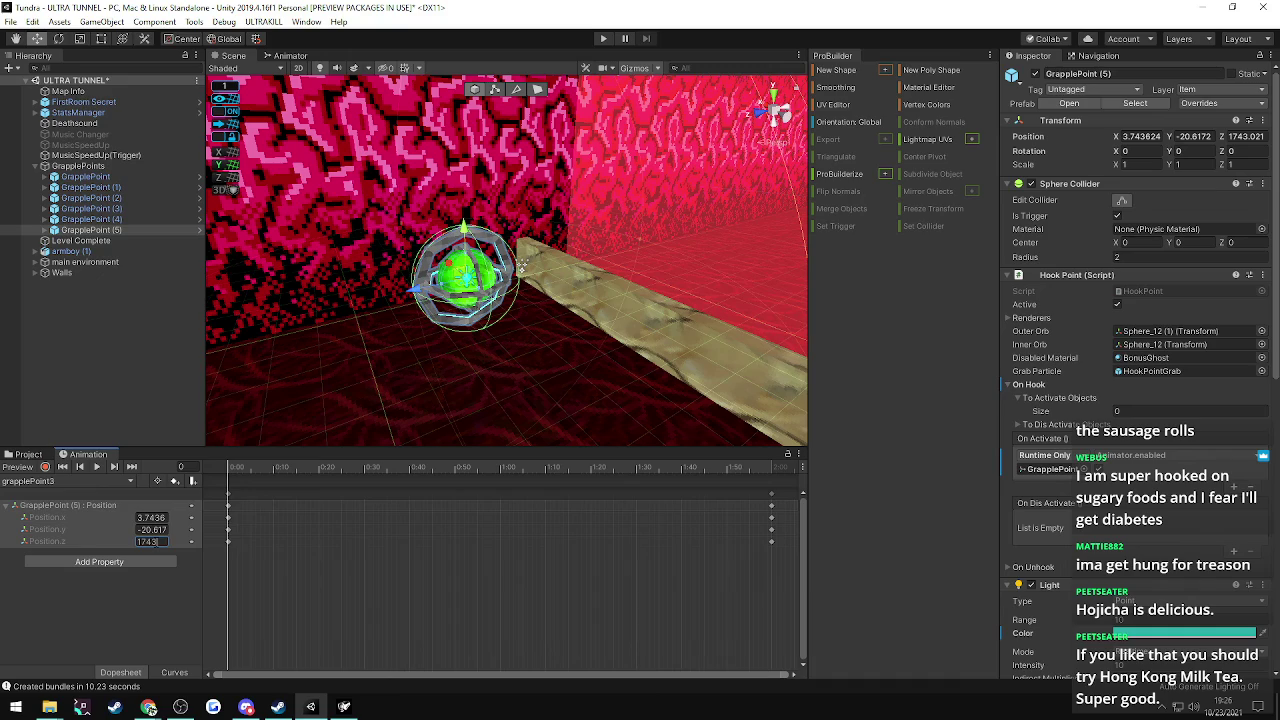
right_click_drag(388, 381, 347, 372)
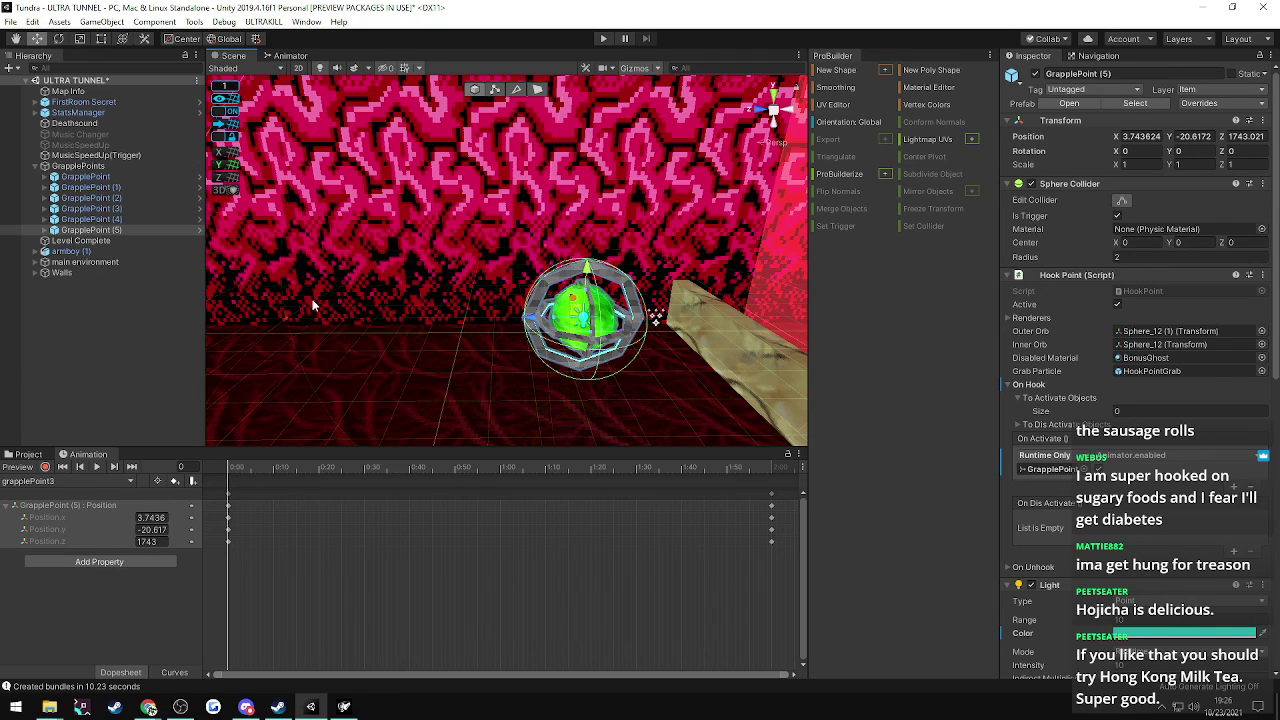
- Duplicate GrapplePoint (5) and move the copy far down the tunnel to about Z 2213
right_click_drag(436, 293, 268, 265)
left_click_drag(268, 270, 793, 346, "alt")
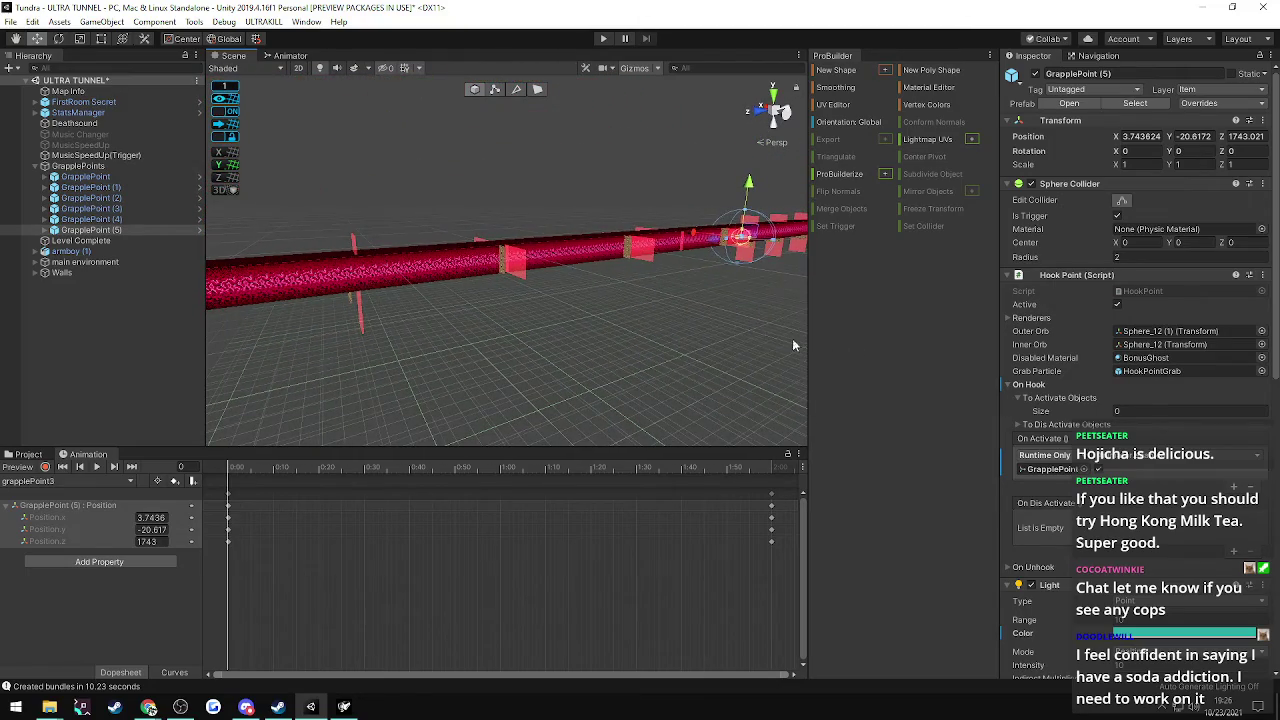
key("ctrl+d")
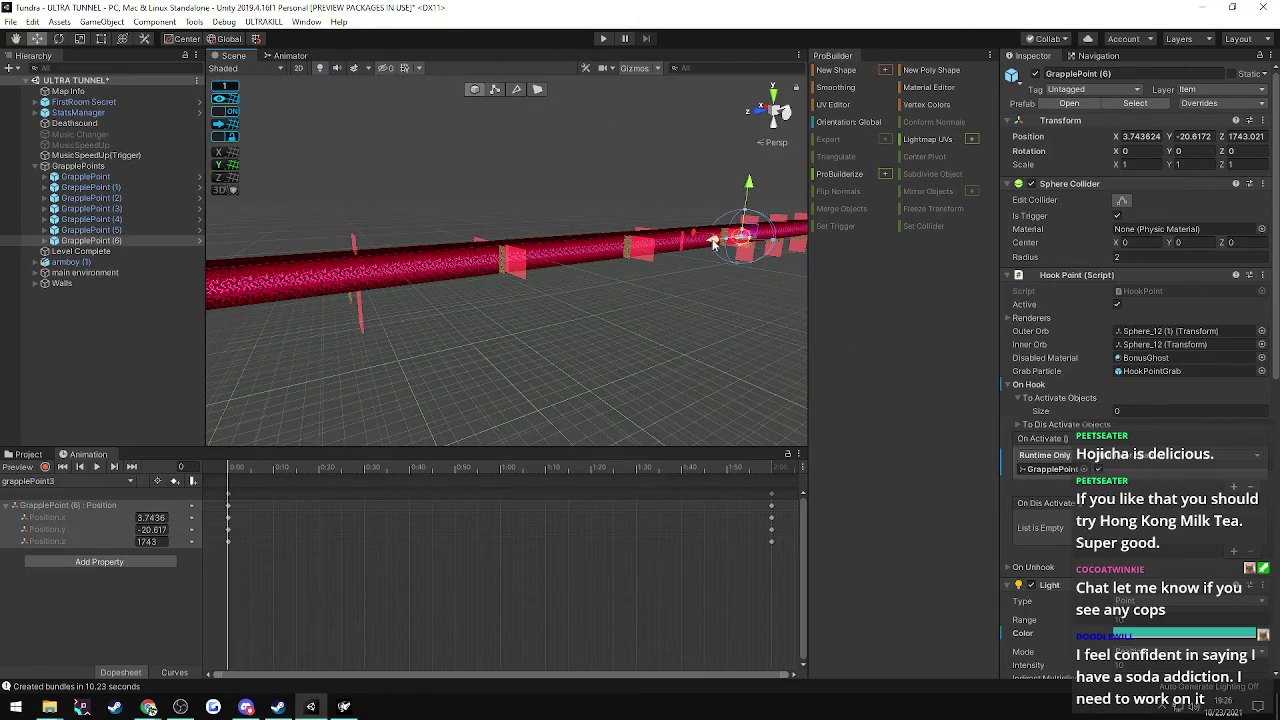
left_click_drag(719, 247, 530, 278)
right_click_drag(308, 306, 218, 298)
key("w")
right_click_drag(474, 311, 455, 421)
key("w")
key("w")
left_click_drag(455, 421, 452, 426, "alt")
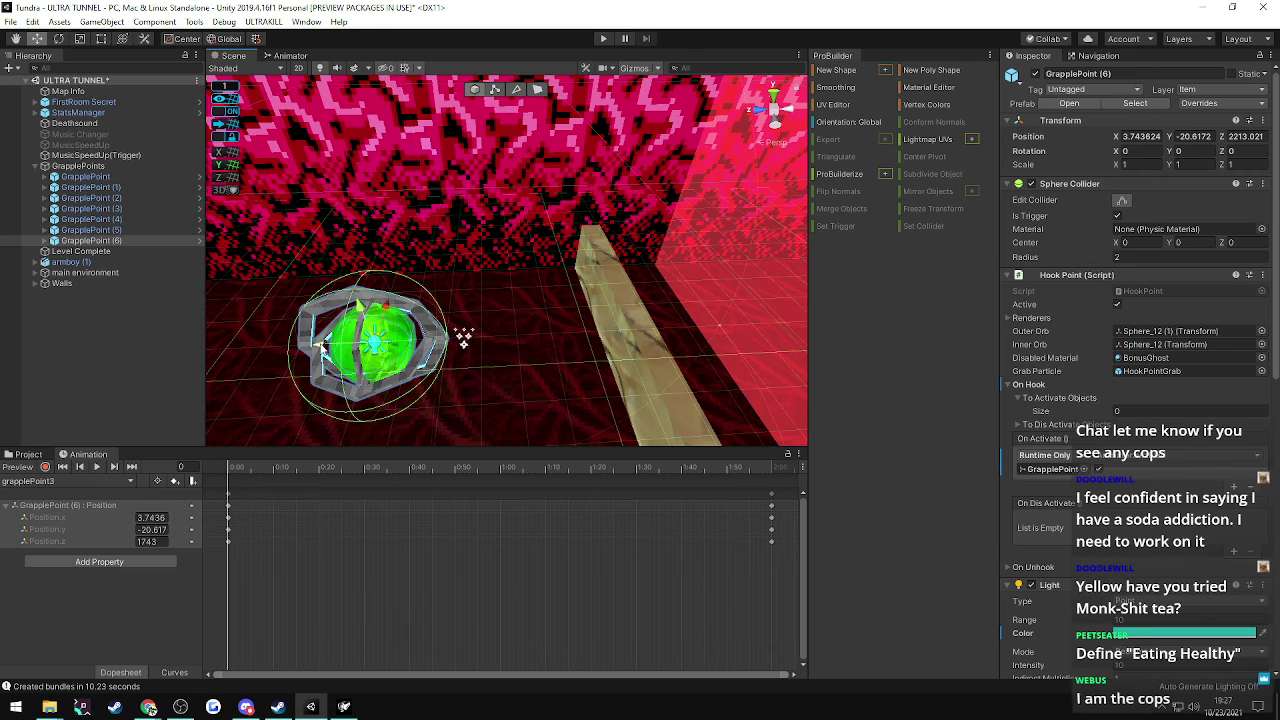
- Nudge GrapplePoint (6) to about Z 2212 and set its frame 0 Position.z to 2212
left_click_drag(320, 346, 283, 328)
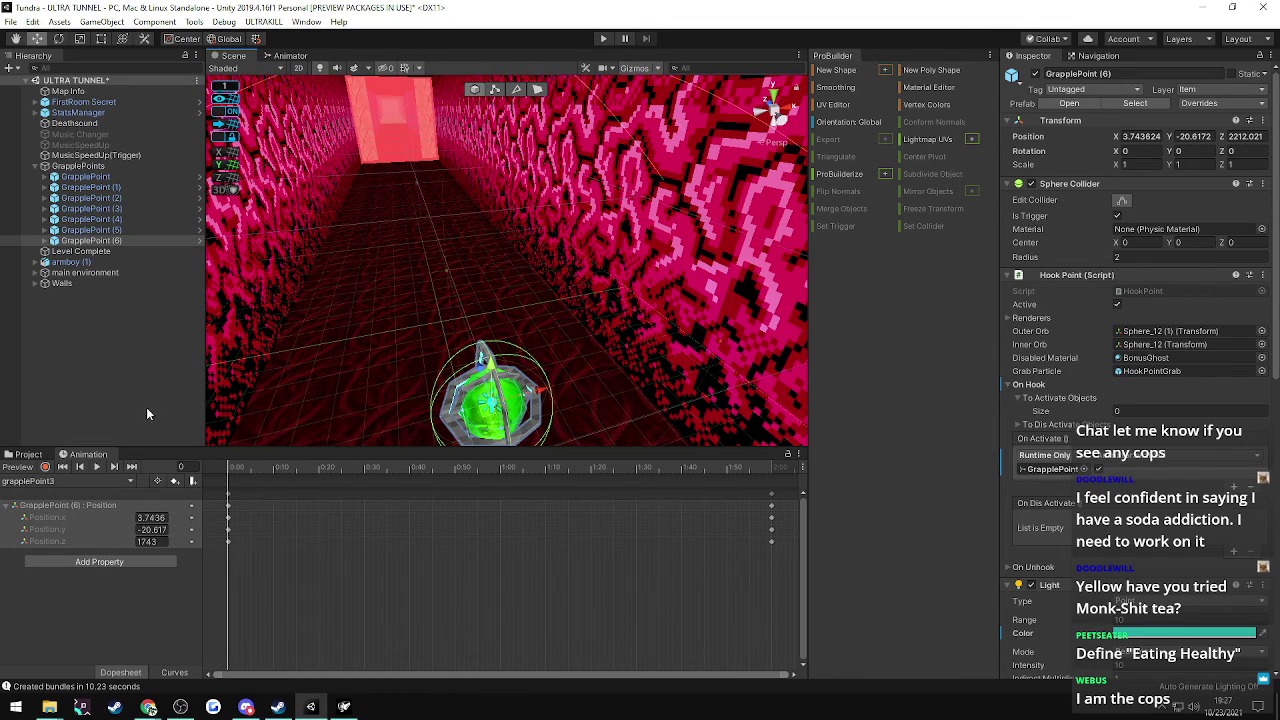
left_click(150, 541)
type("2212")
- Duplicate GrapplePoint (6) and move the copy down the tunnel to about Z 2509
right_click_drag(343, 278, 957, 194)
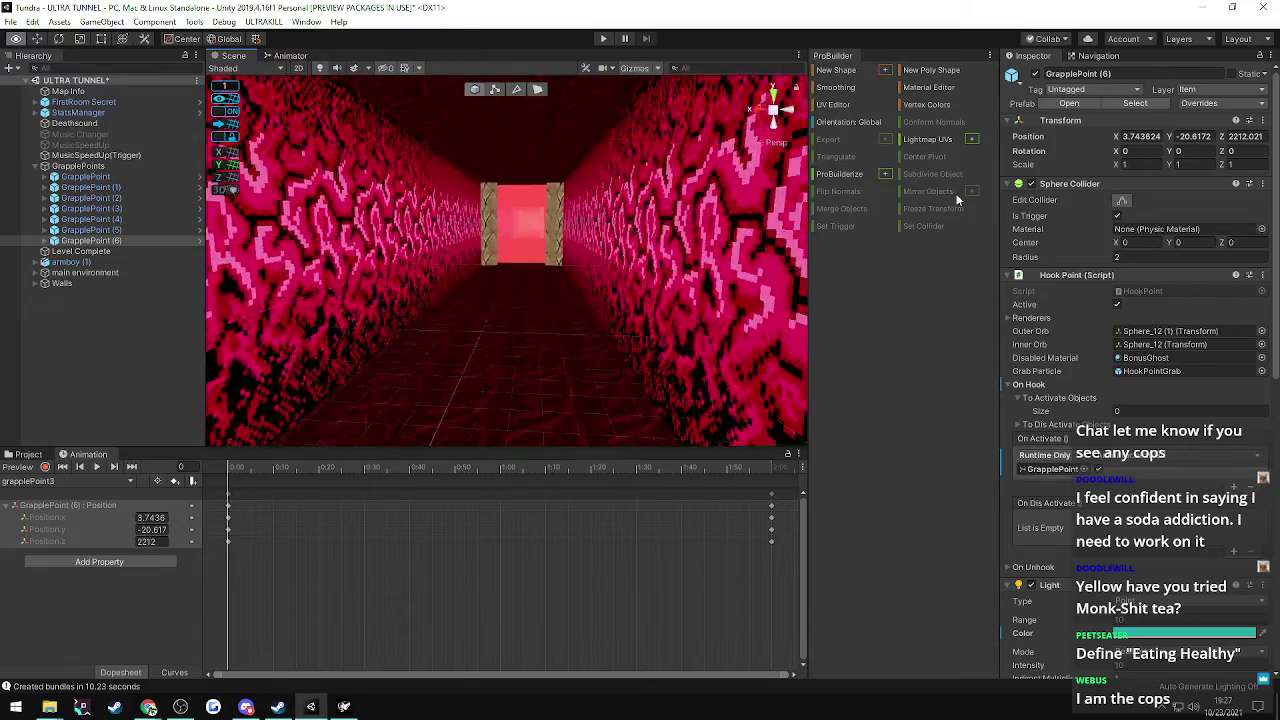
key("w")
right_click_drag(480, 238, 595, 230)
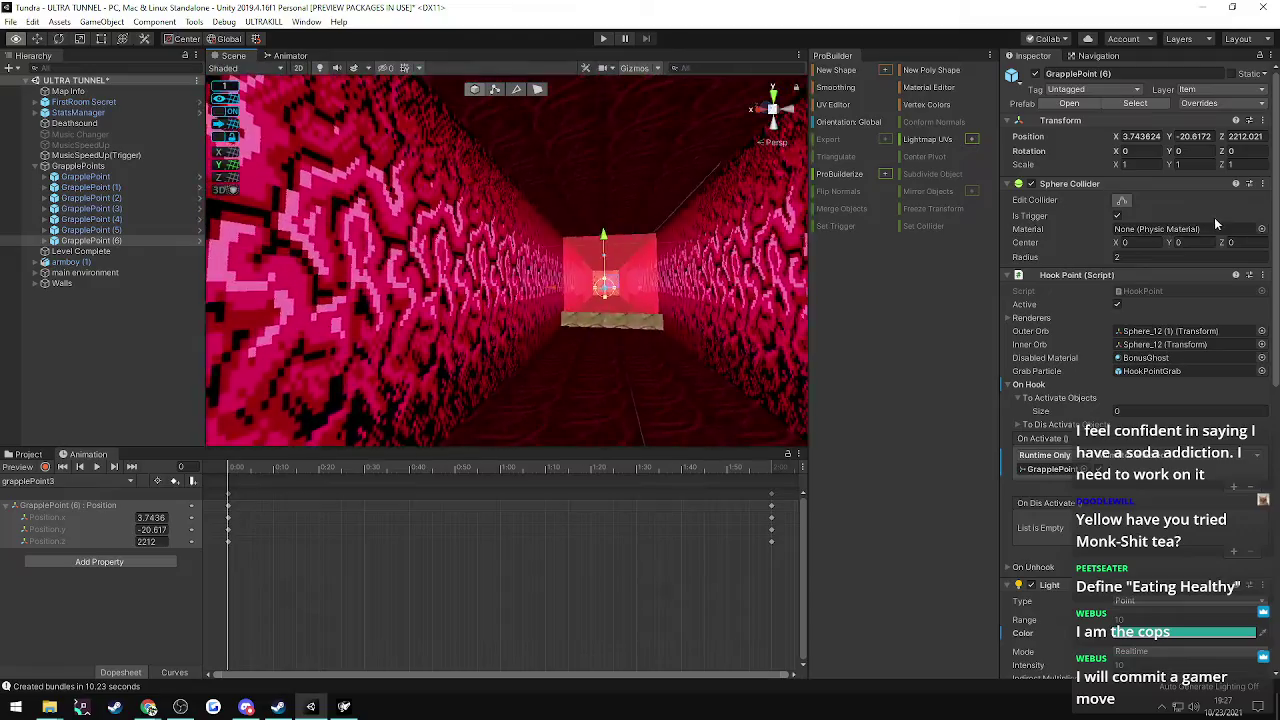
right_click_drag(1217, 224, 944, 294)
key("ctrl+d")
left_click_drag(741, 262, 470, 290)
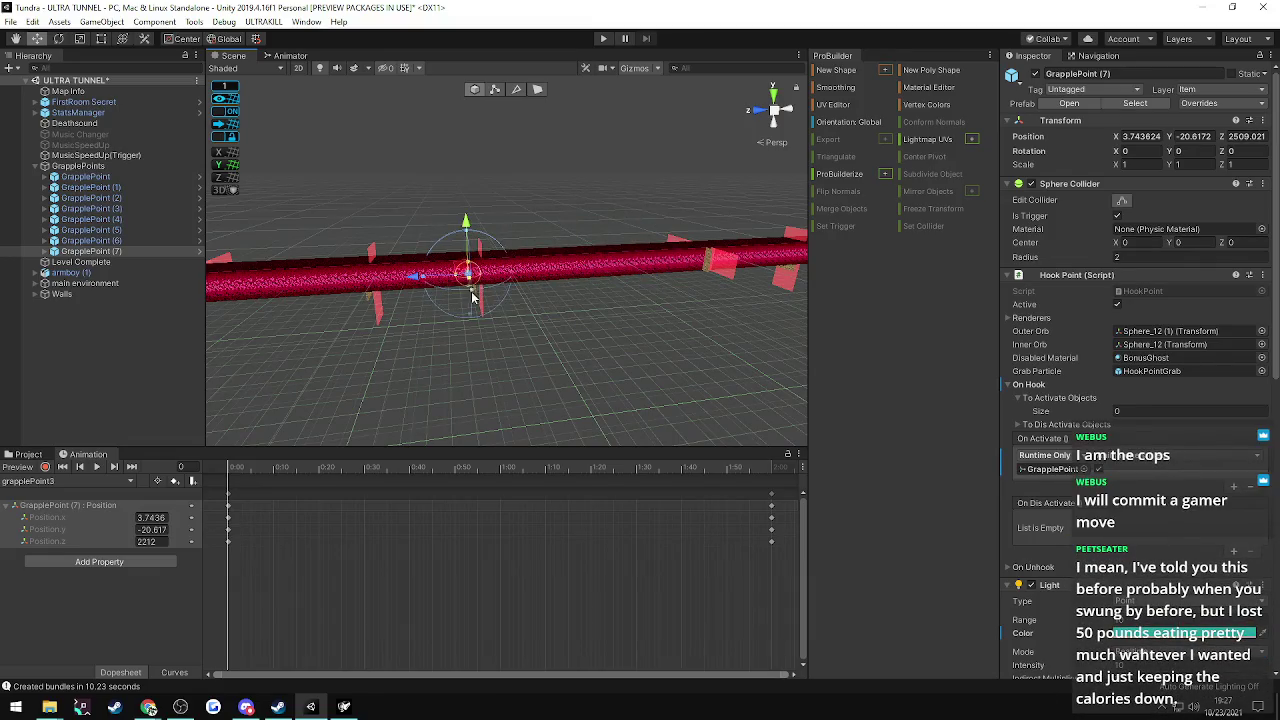
- Adjust GrapplePoint (7) to about Z 2512 near the wooden barrier and set its frame 0 Position.z to 2512
right_click_drag(473, 296, 440, 335)
left_click_drag(414, 339, 473, 330)
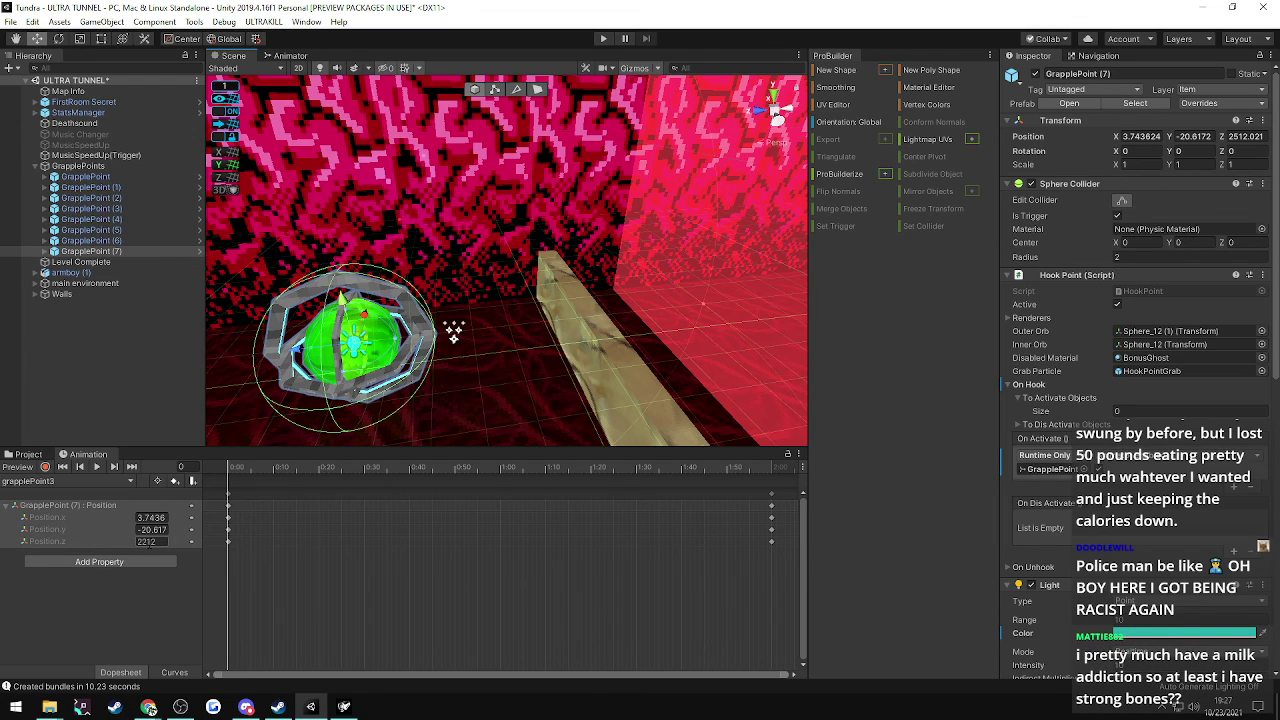
left_click(150, 543)
- Duplicate GrapplePoint (7) and move the copy toward the next barrier at about Z 2593
right_click_drag(510, 232, 718, 346)
key("w")
key("s")
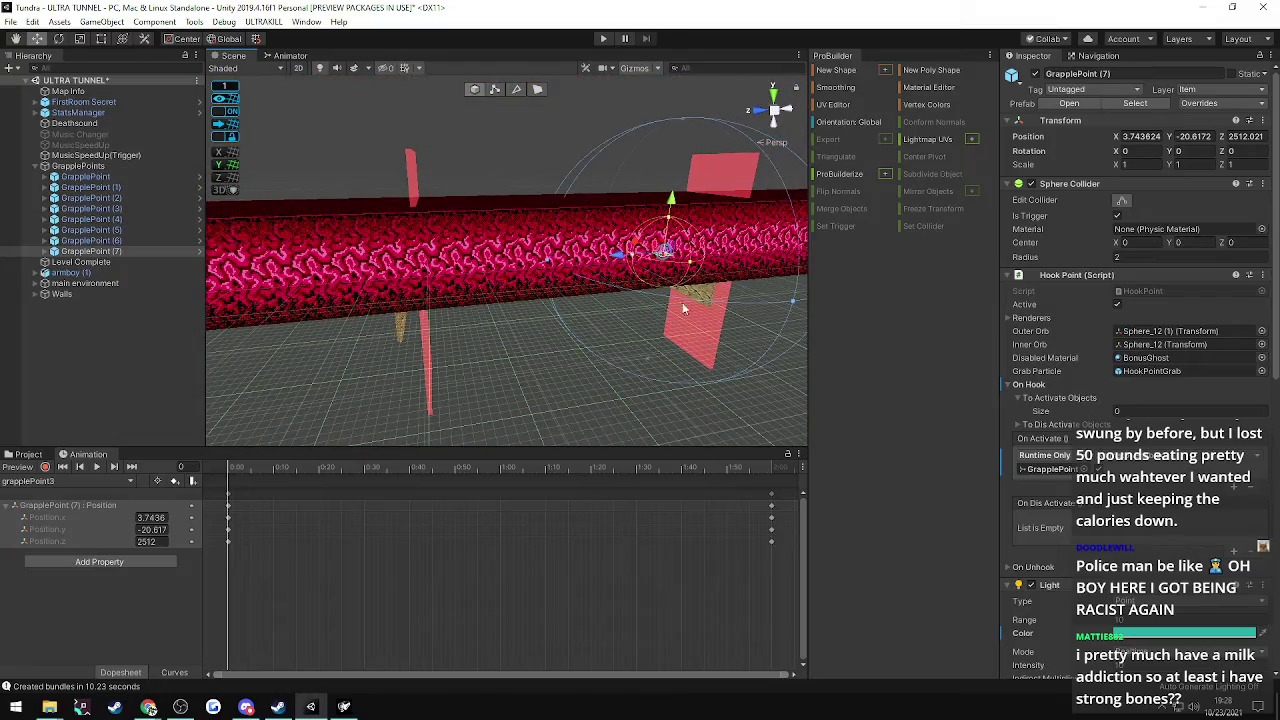
key("ctrl+d")
left_click_drag(626, 257, 350, 275)
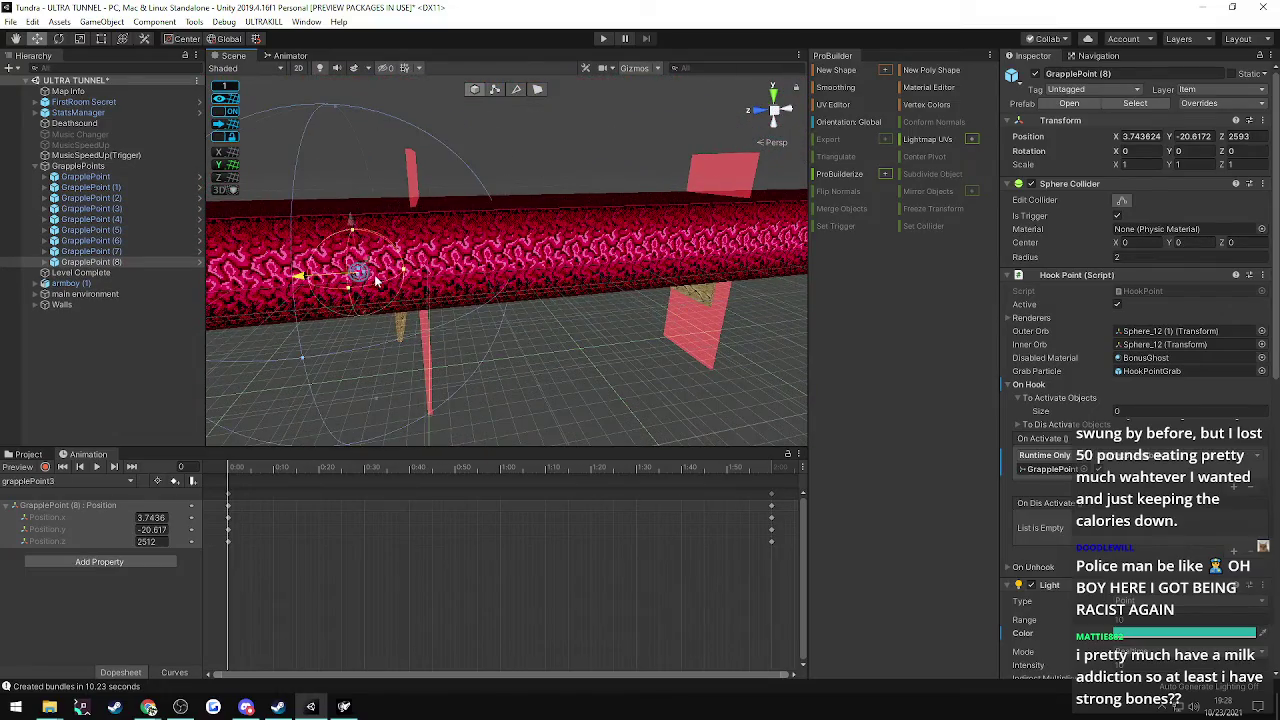
right_click_drag(538, 311, 400, 398)
key("w")
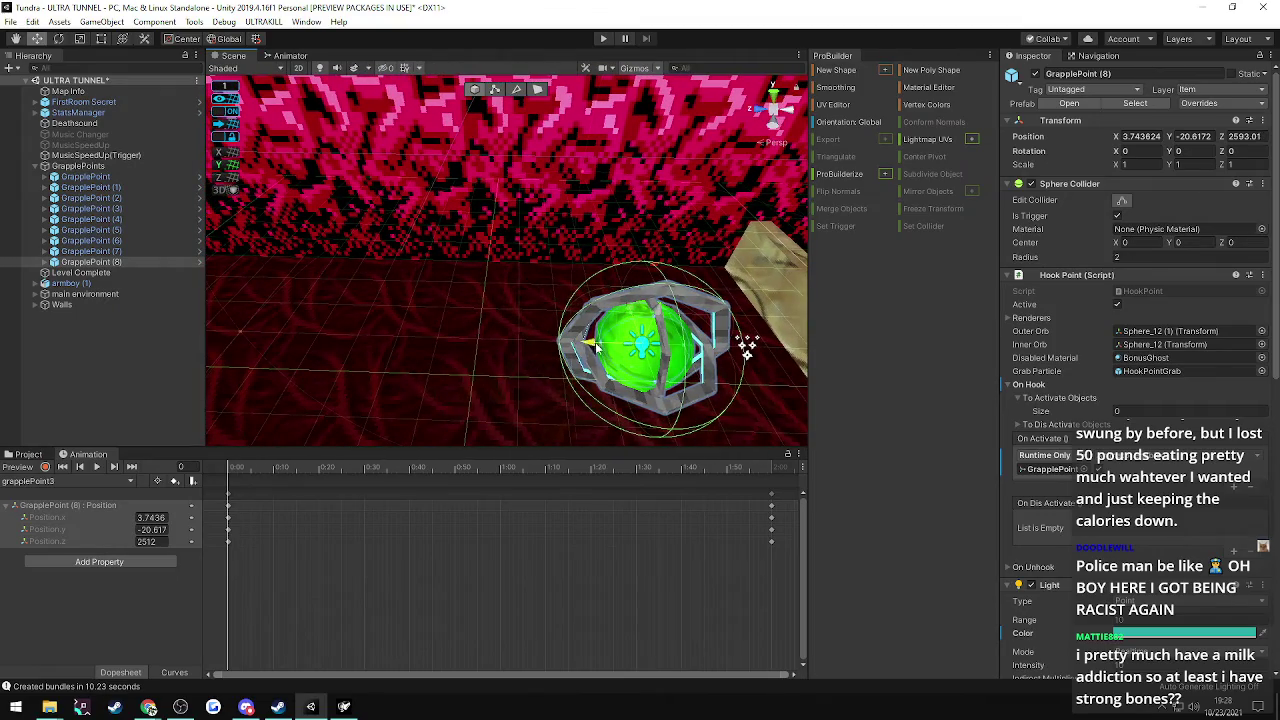
- Nudge GrapplePoint (8) to about Z 2592 beside the wooden barrier and set its frame 0 Position.z to 2592
left_click_drag(595, 347, 616, 346)
mouse_move(452, 341)
right_mouse_down()
mouse_move(491, 342)
mouse_move(477, 343)
right_mouse_up()
key("d")
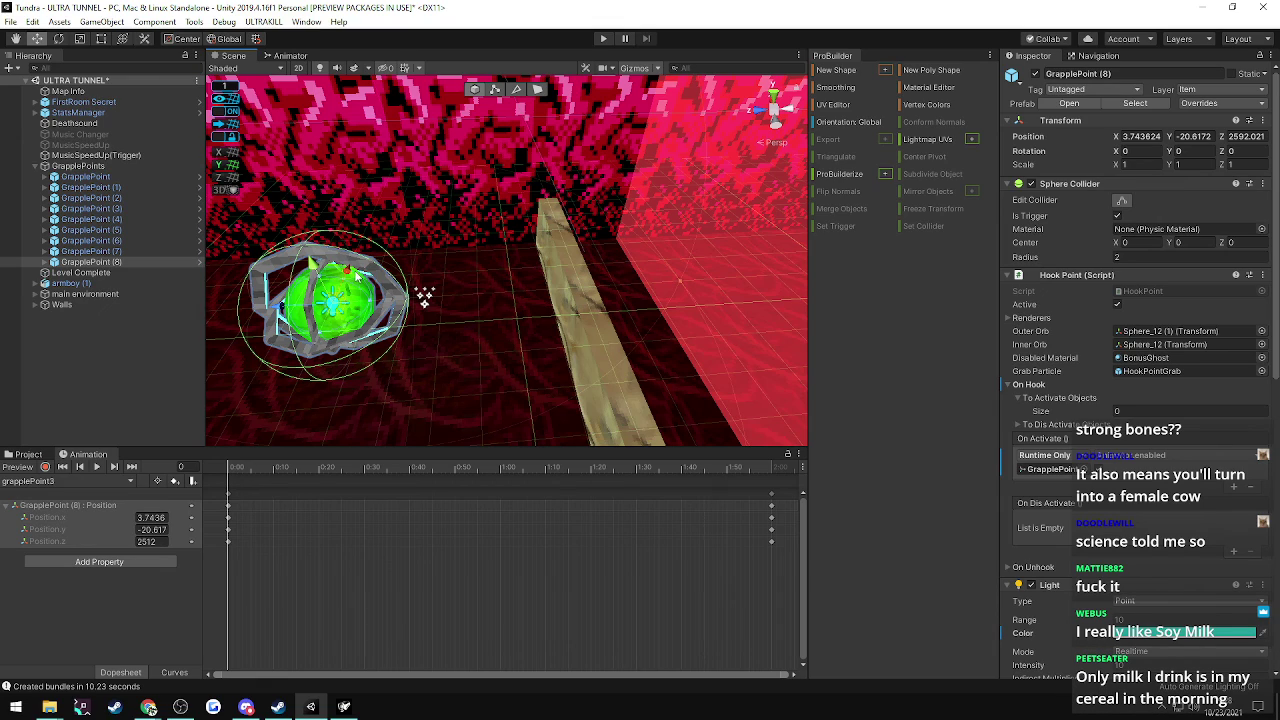
left_click(147, 543)
type("25")
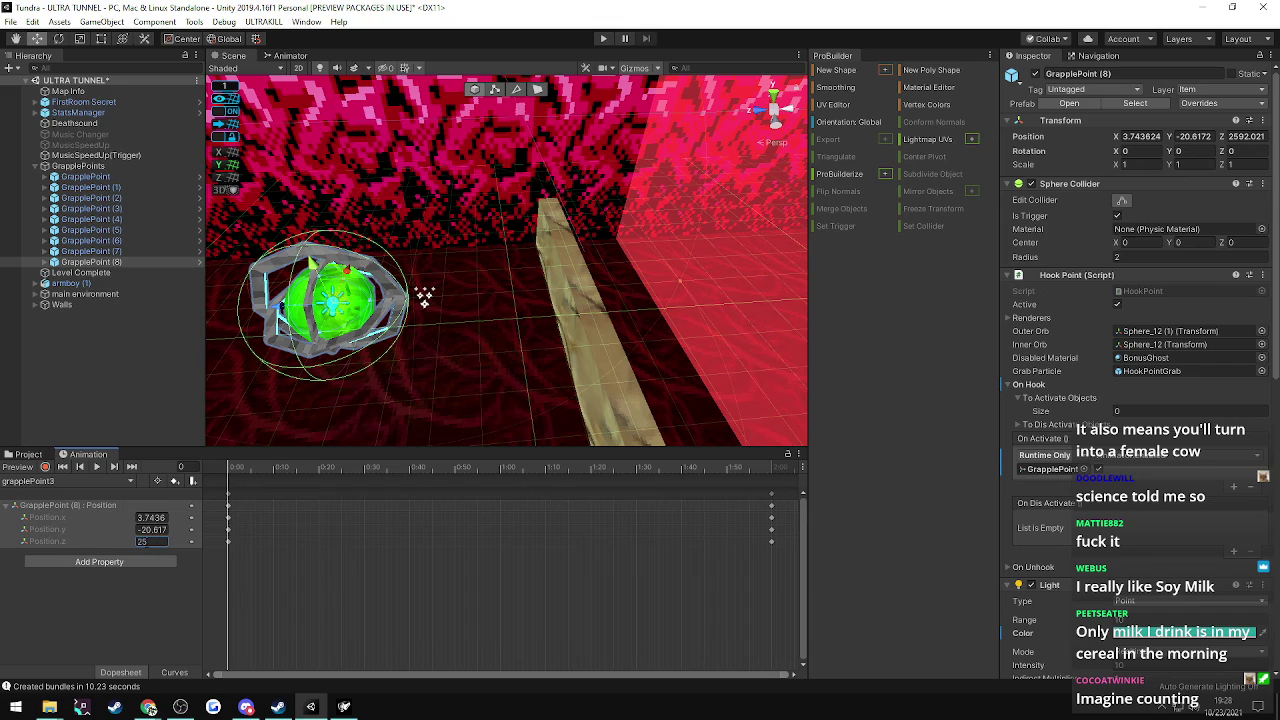
type("92")
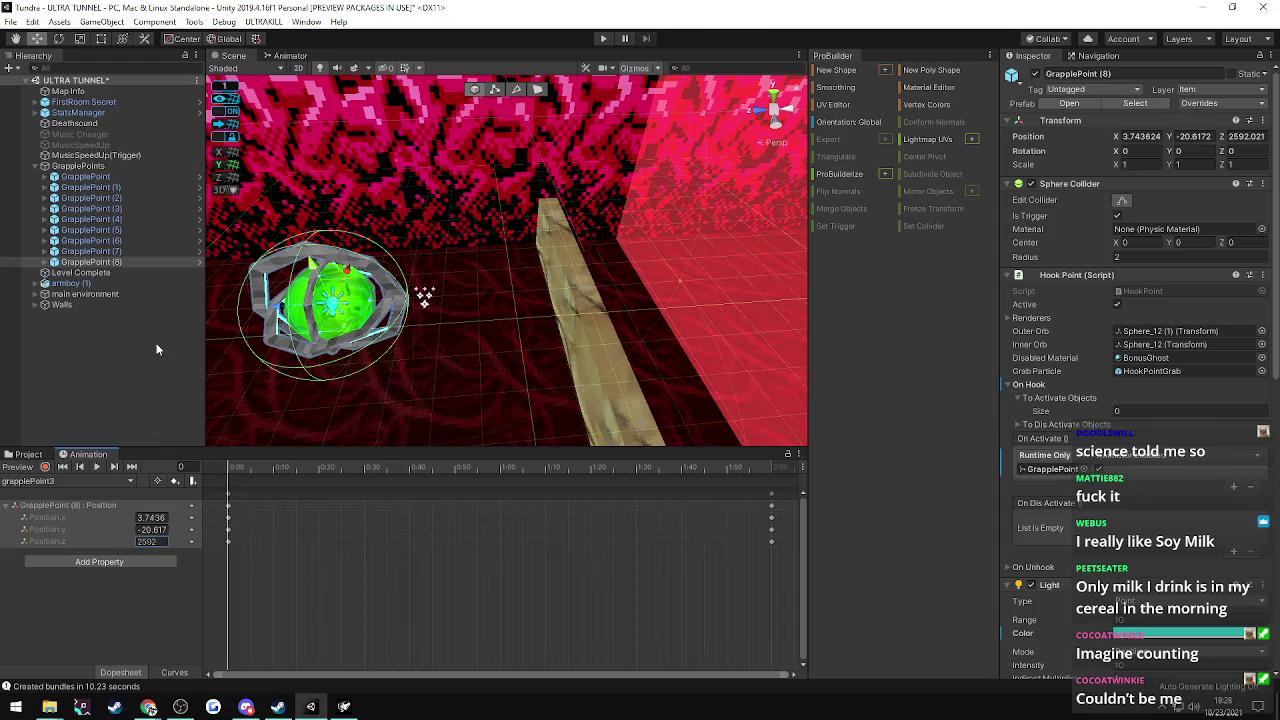
- Duplicate GrapplePoint (8) and move the copy far down the tunnel to about Z 3779
right_click_drag(463, 308, 138, 208)
key("s")
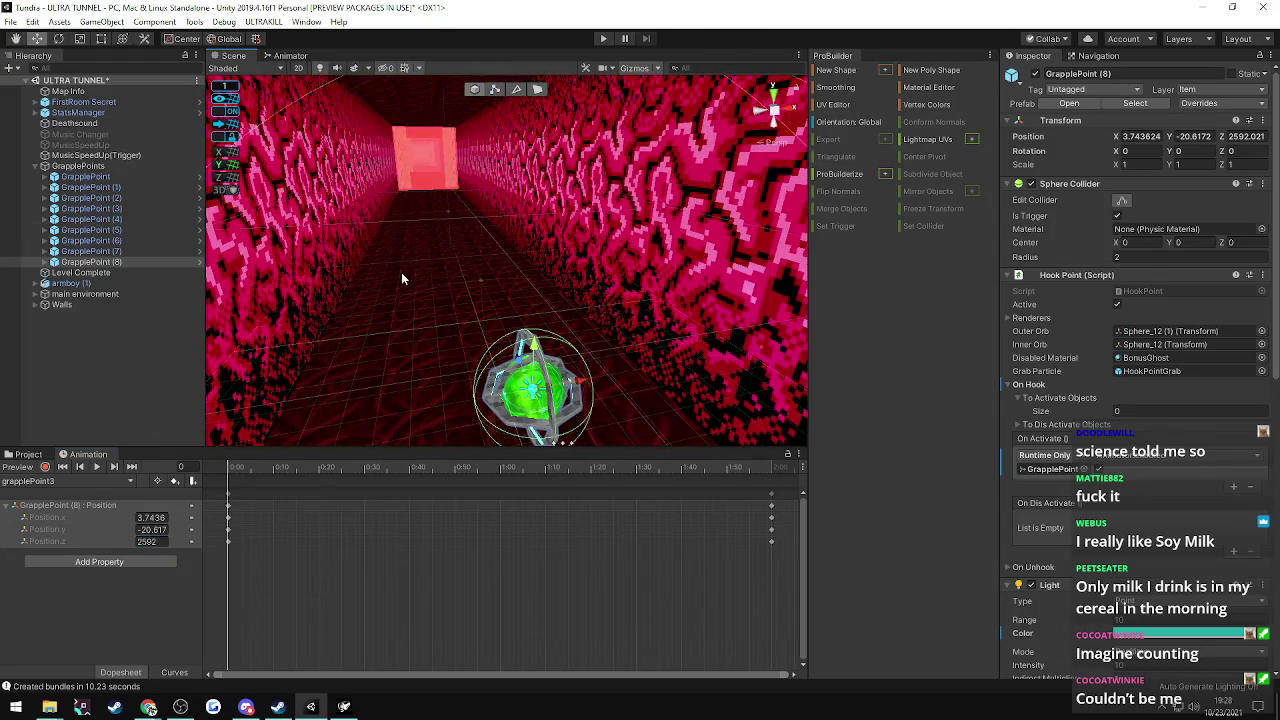
right_click_drag(401, 279, 866, 252)
key("w")
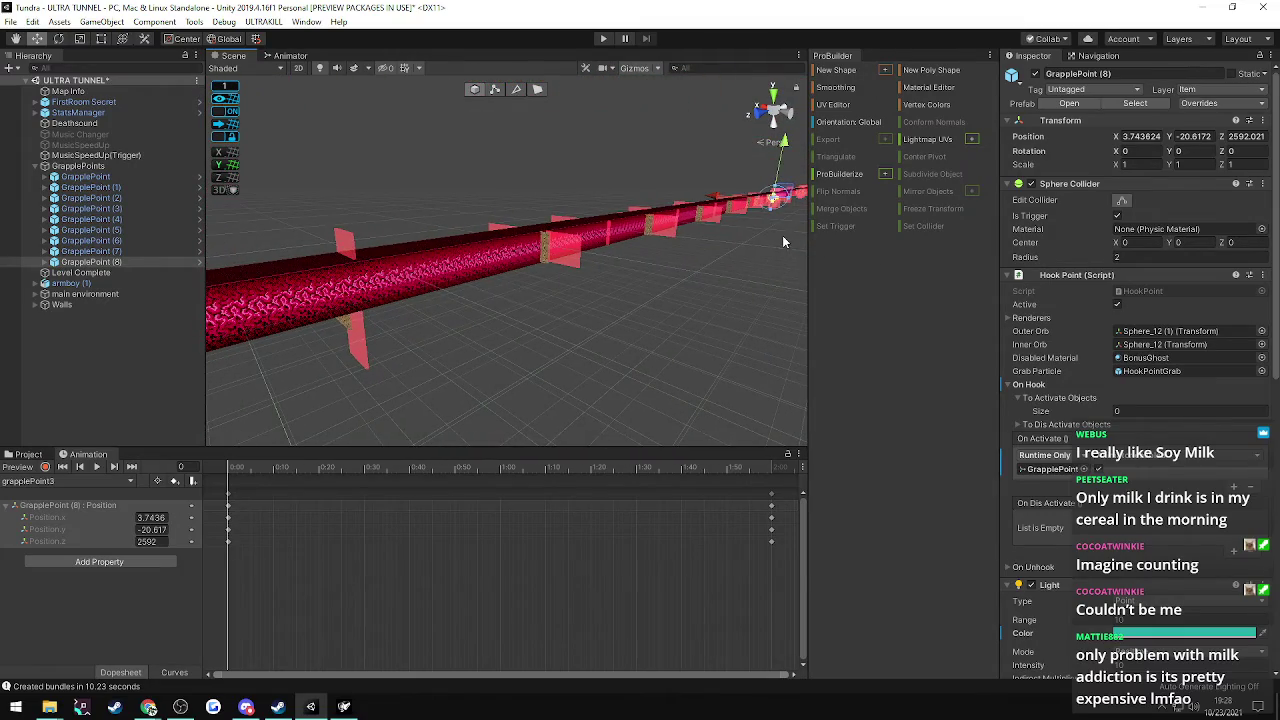
key("ctrl+d")
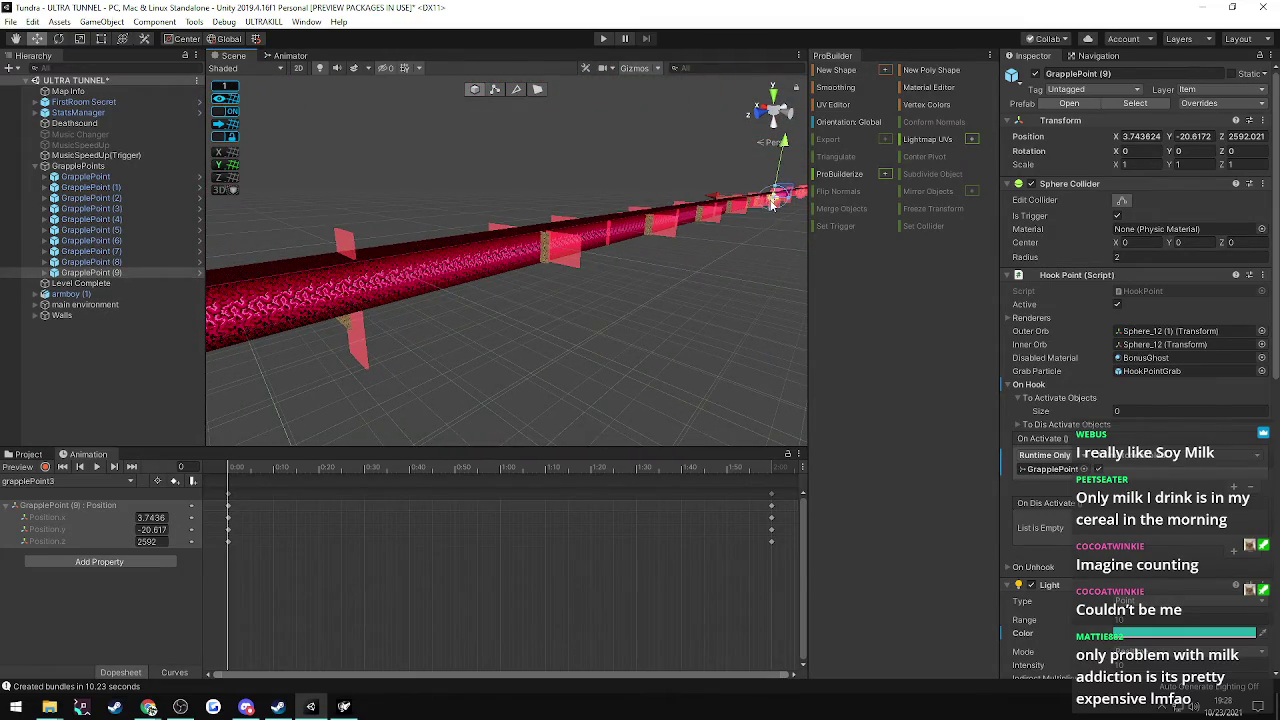
left_click_drag(770, 201, 735, 218)
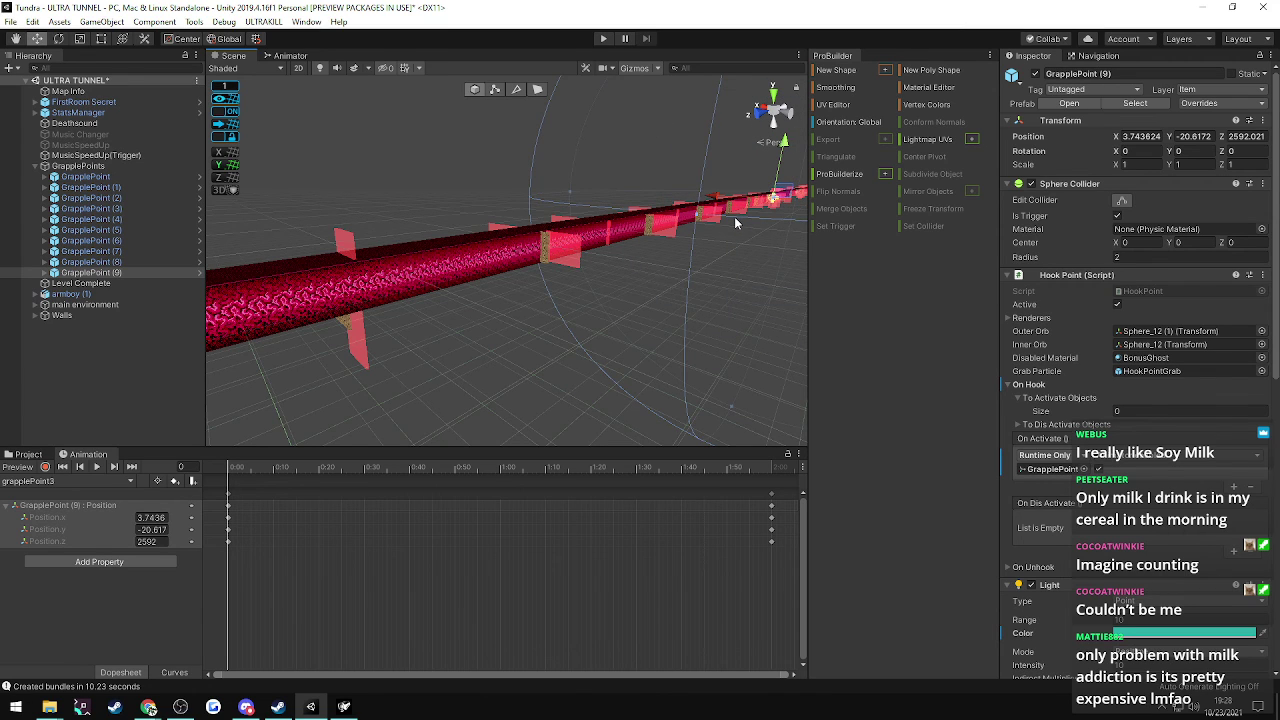
right_click_drag(735, 222, 714, 203)
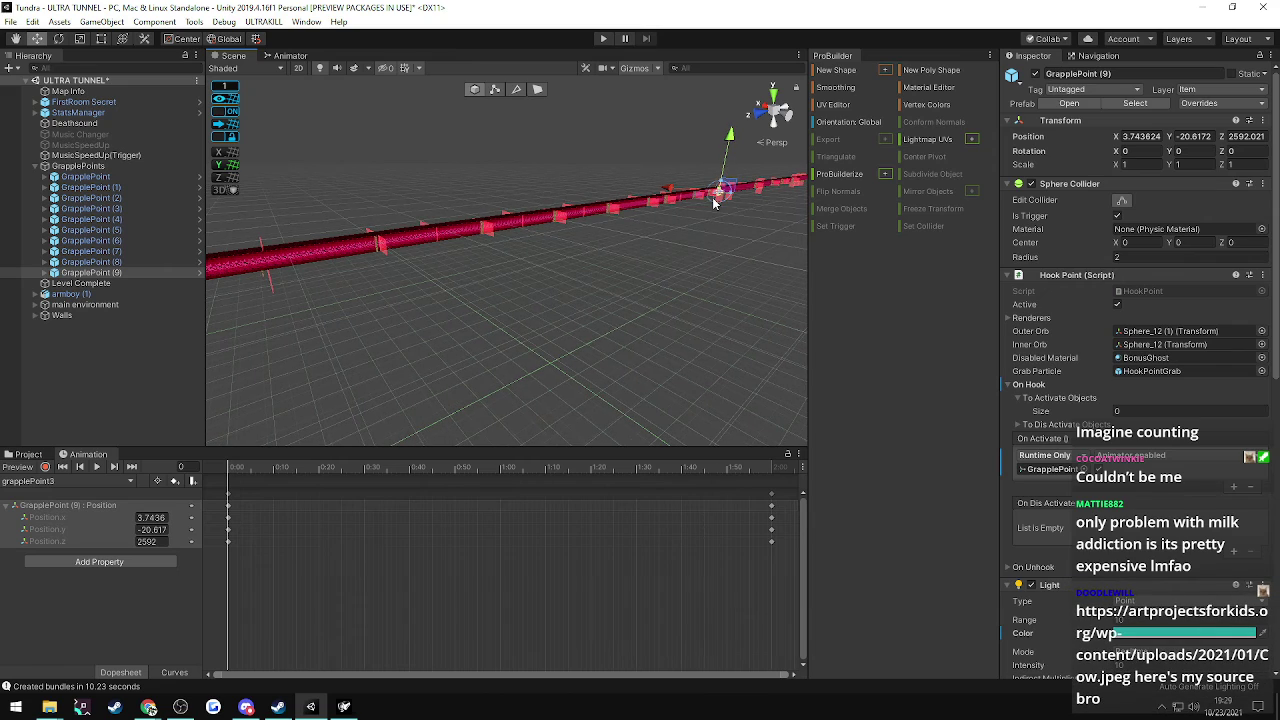
left_click_drag(704, 201, 524, 237)
- Adjust GrapplePoint (9) to about Z 3810, just before the wooden barrier
key("f")
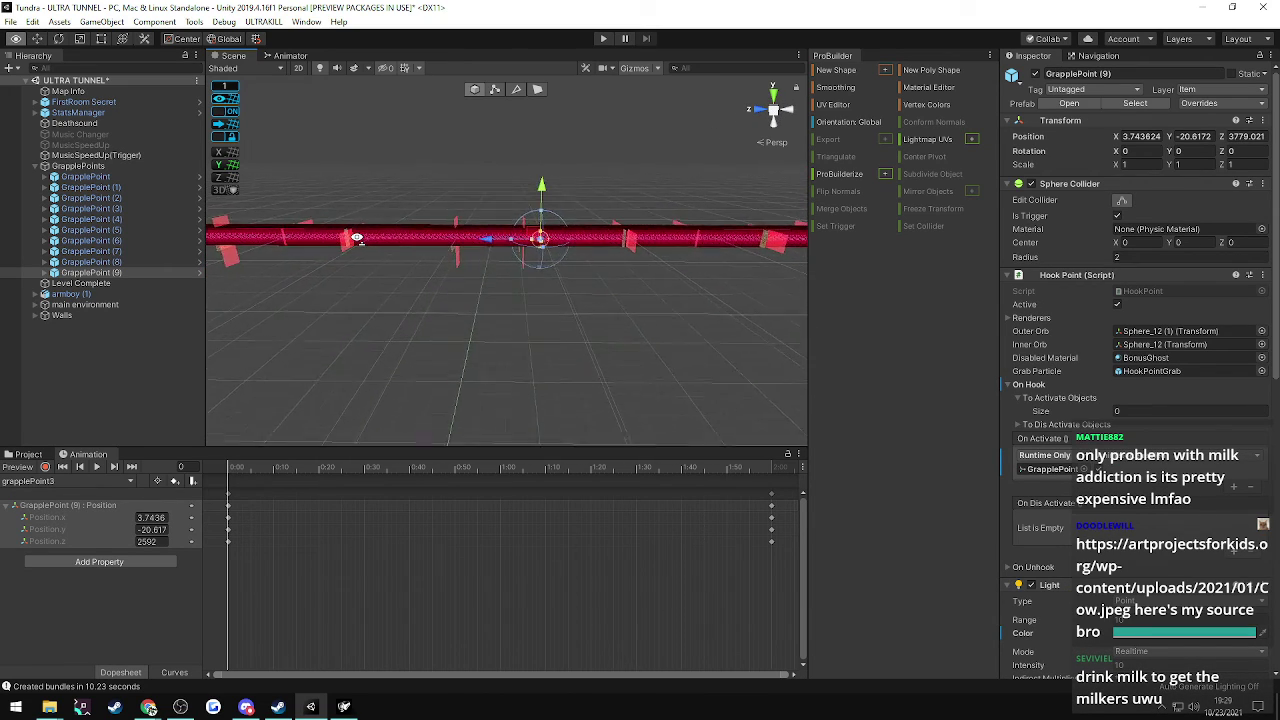
right_click_drag(357, 238, 400, 220)
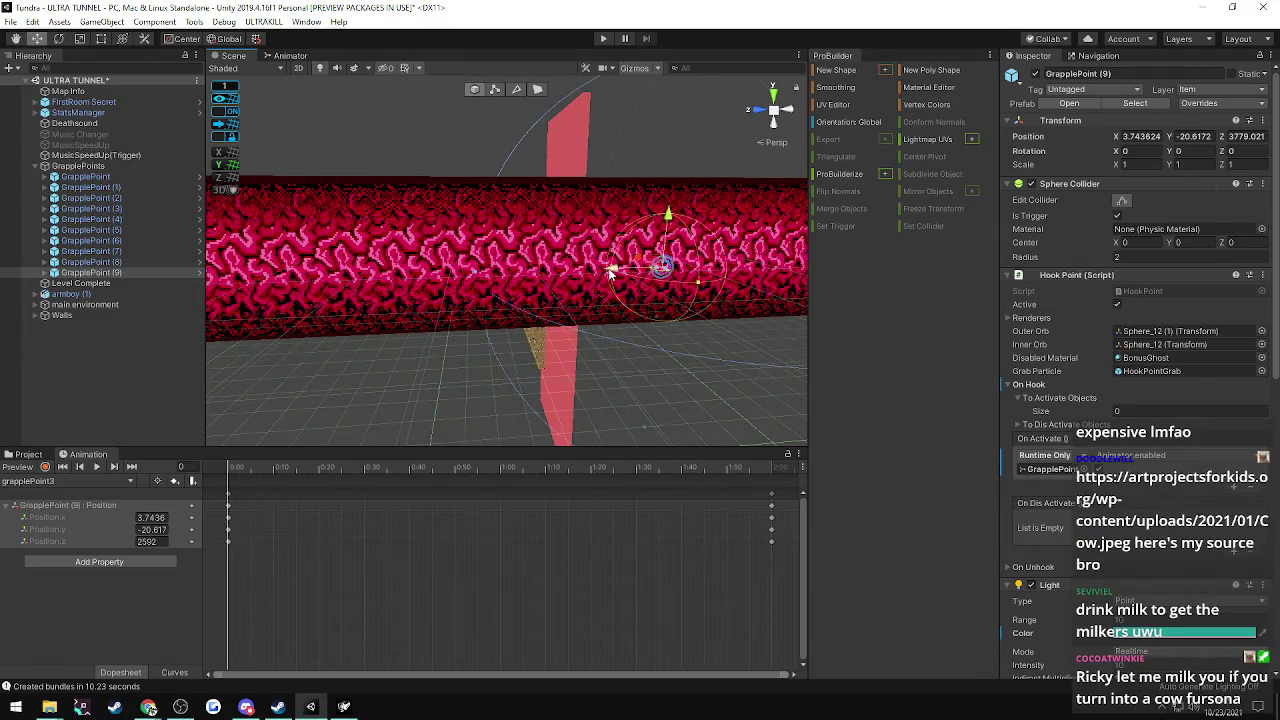
left_click_drag(612, 272, 449, 272)
right_click_drag(449, 272, 468, 328)
left_click_drag(469, 308, 444, 309)
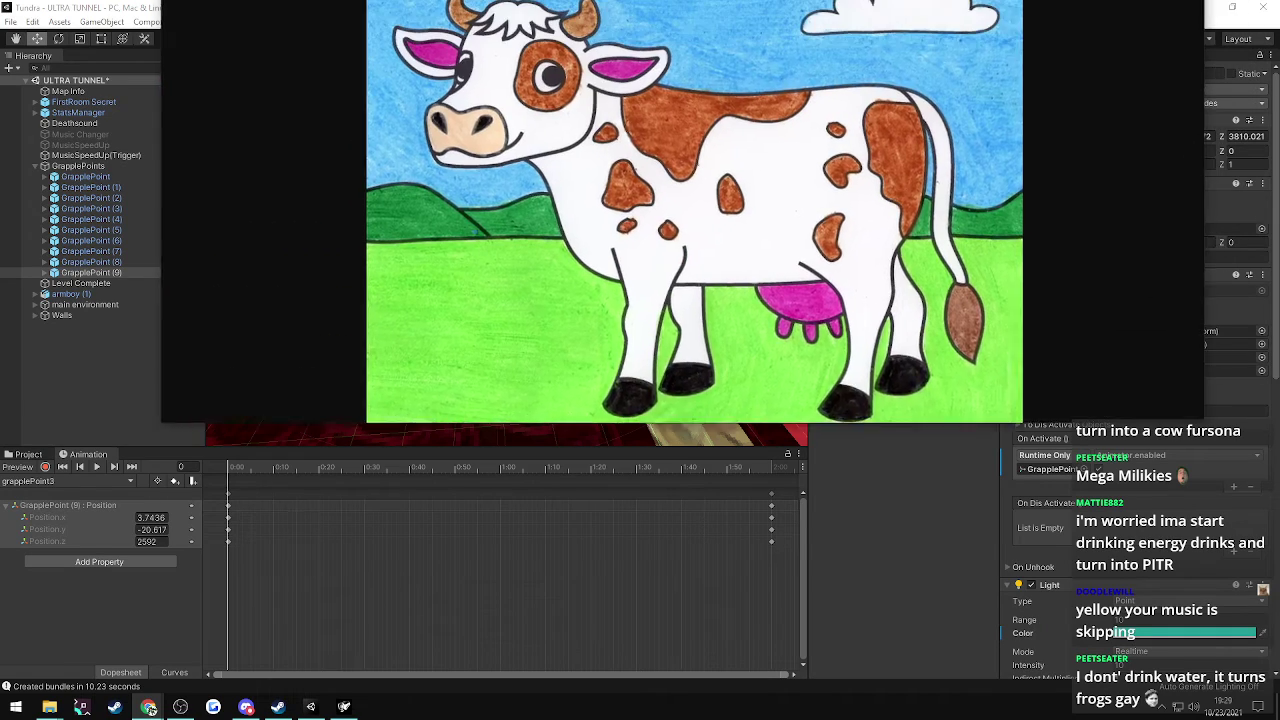
left_click_drag(830, 2, 874, 173)
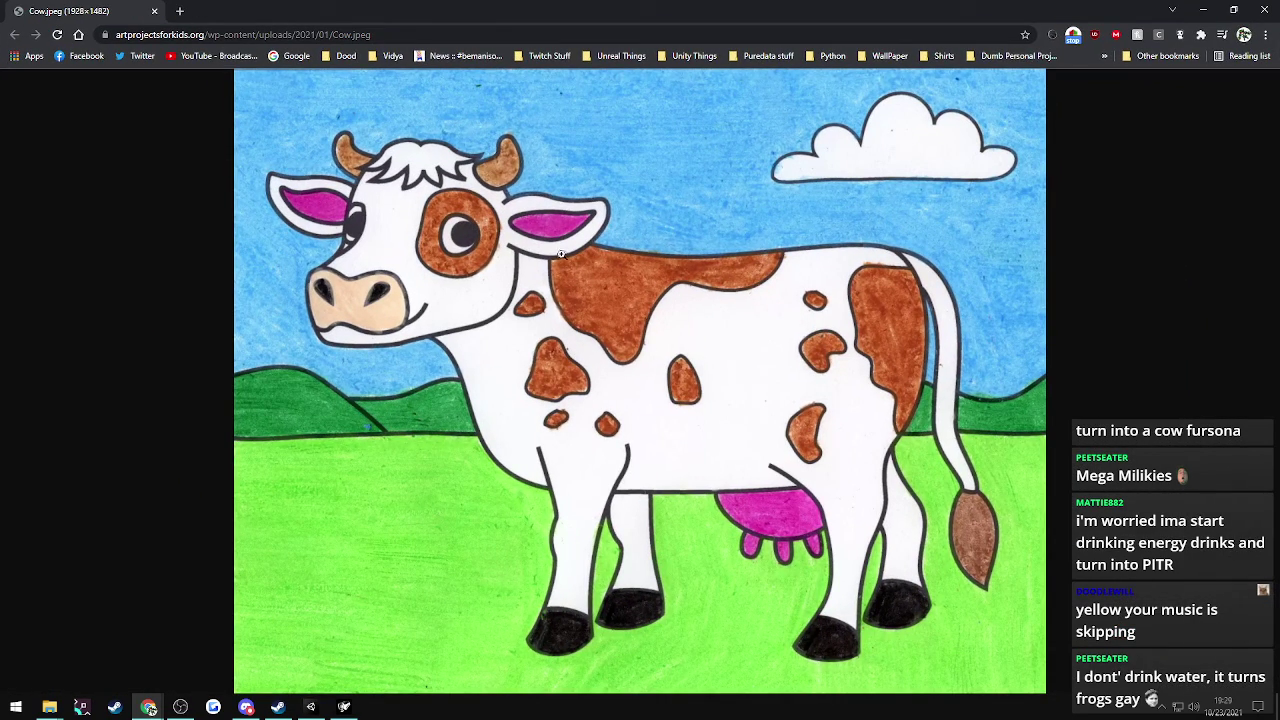
right_click(450, 284)
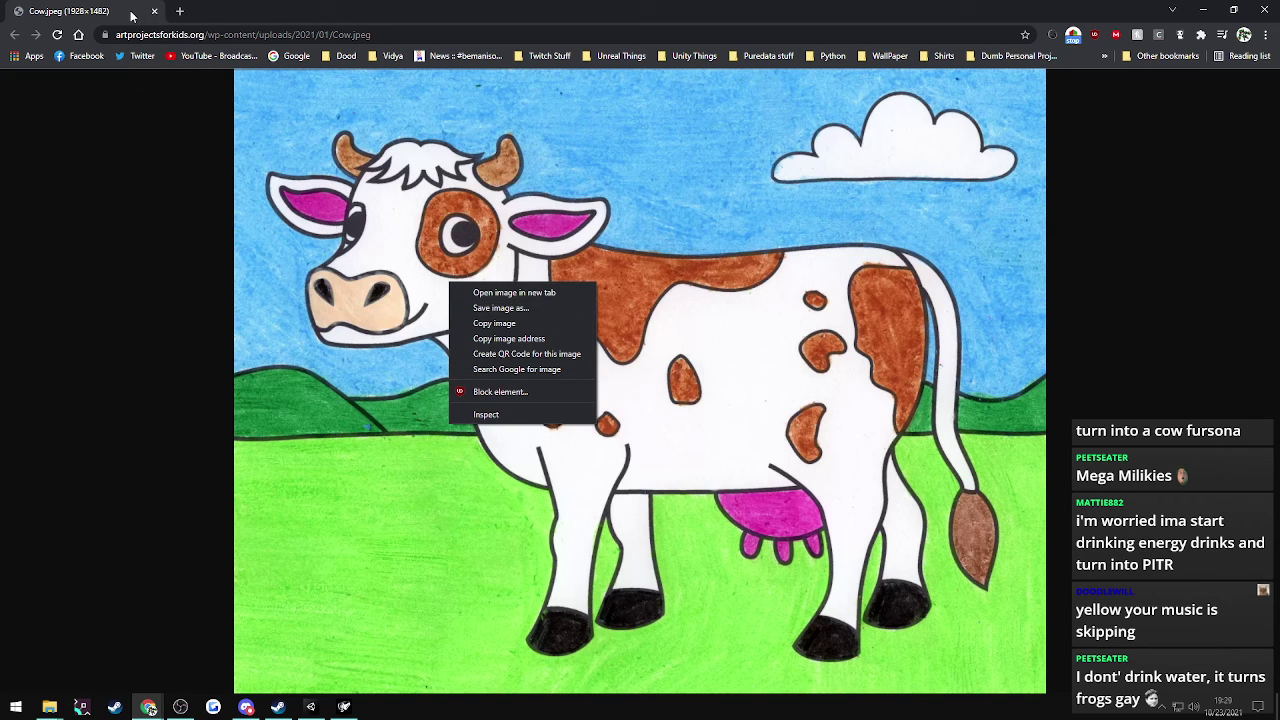
left_click_drag(131, 13, 685, 0)
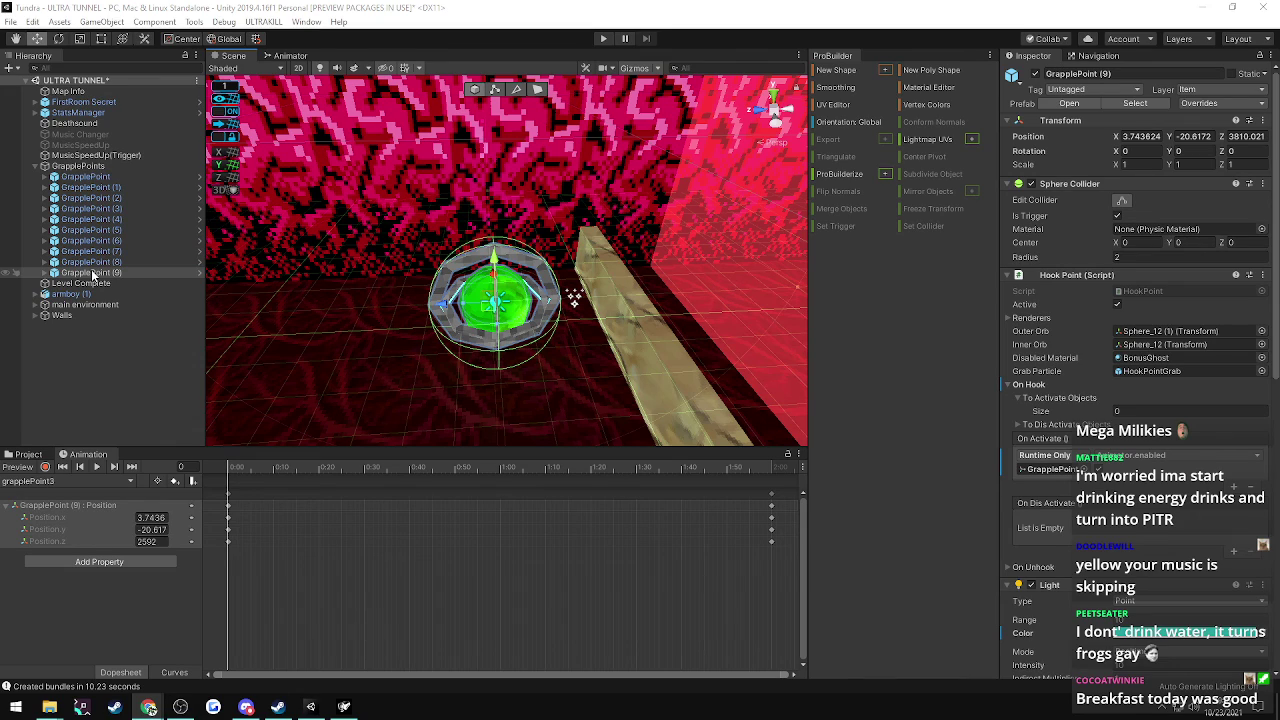
- Set the frame 0 Position.z key of GrapplePoint (9) to 3810
left_click(147, 541)
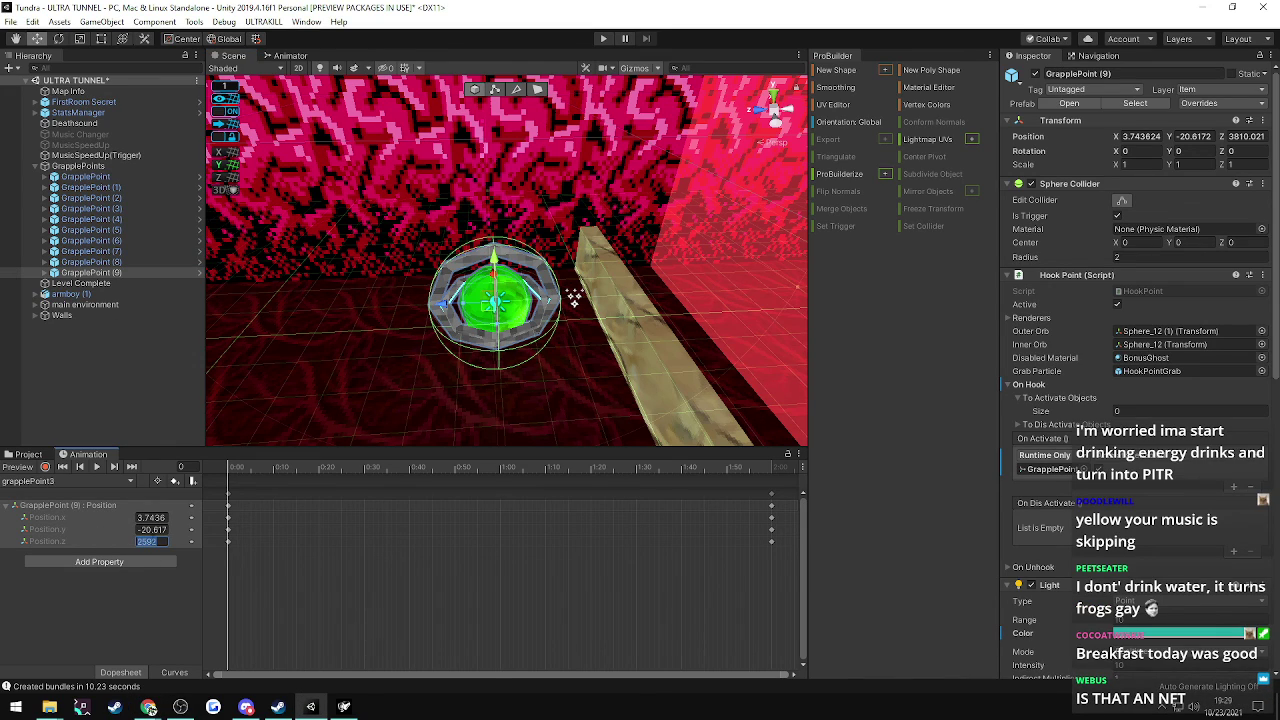
type("3810")
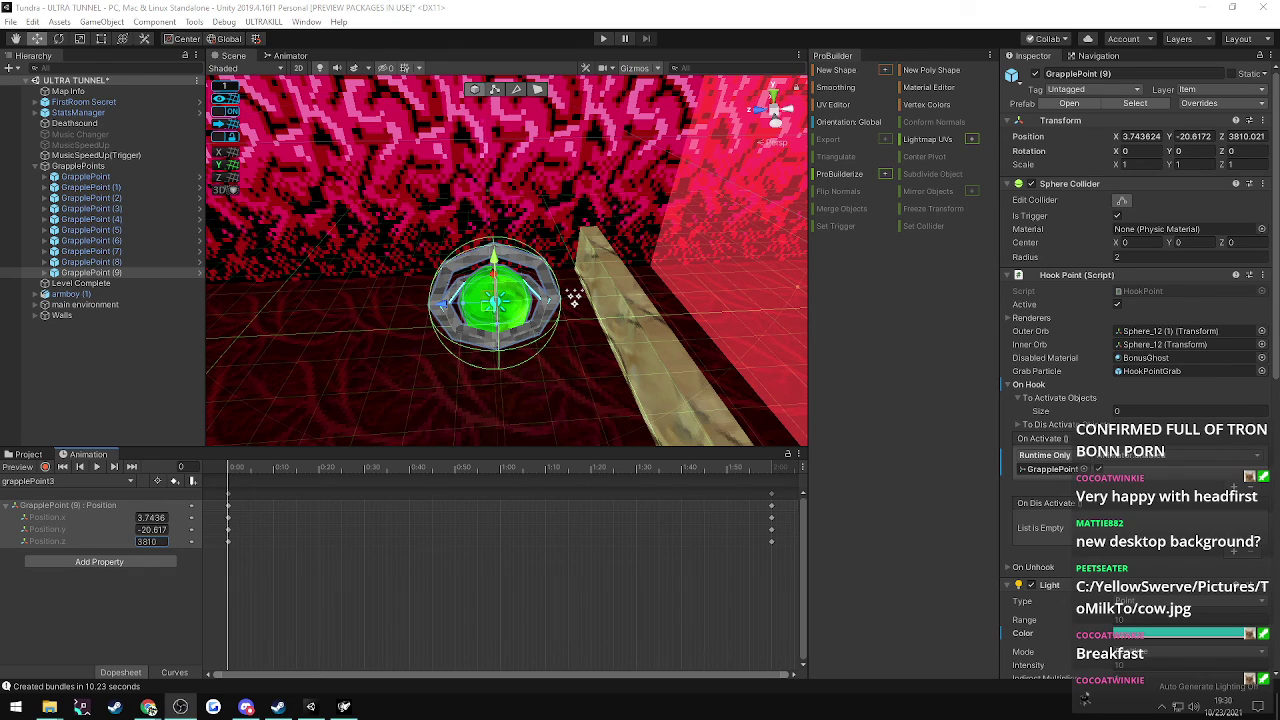
left_click(492, 12)
- Duplicate GrapplePoint (9) and move the copy to about Z 3890, just before the next wooden barrier
right_click_drag(528, 207, 624, 251)
key("ctrl+d")
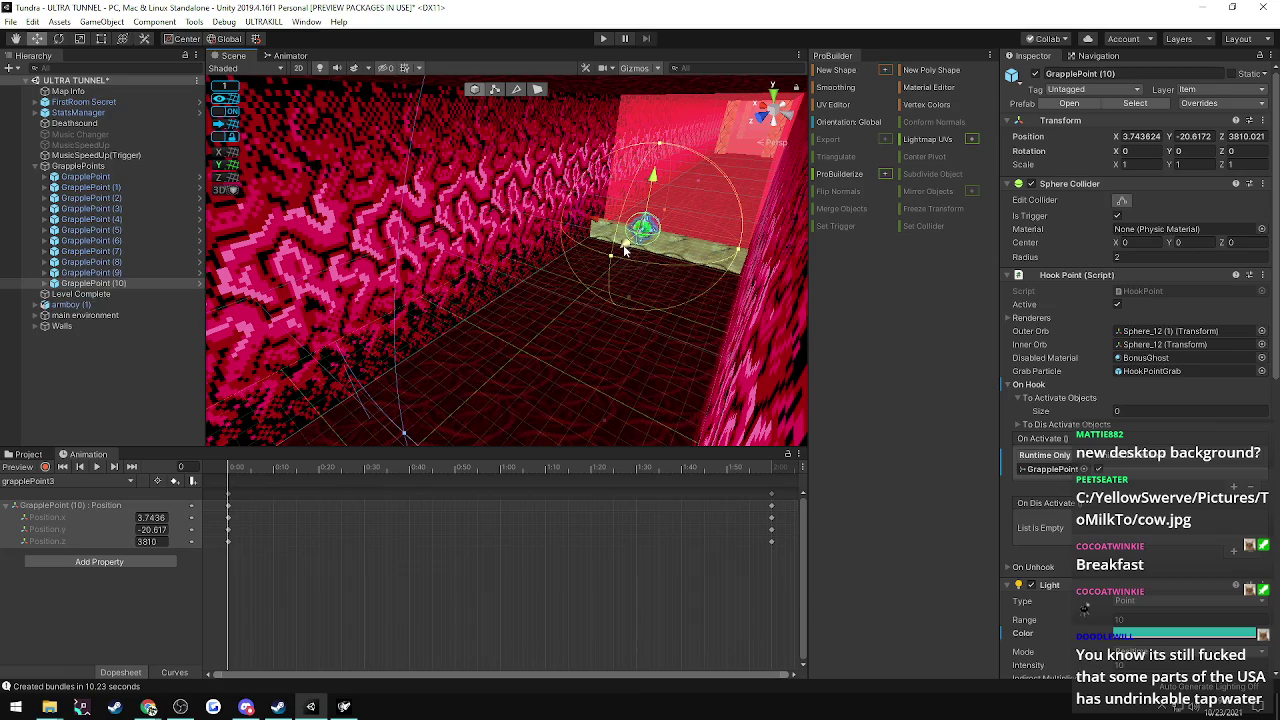
left_click_drag(625, 248, 499, 310)
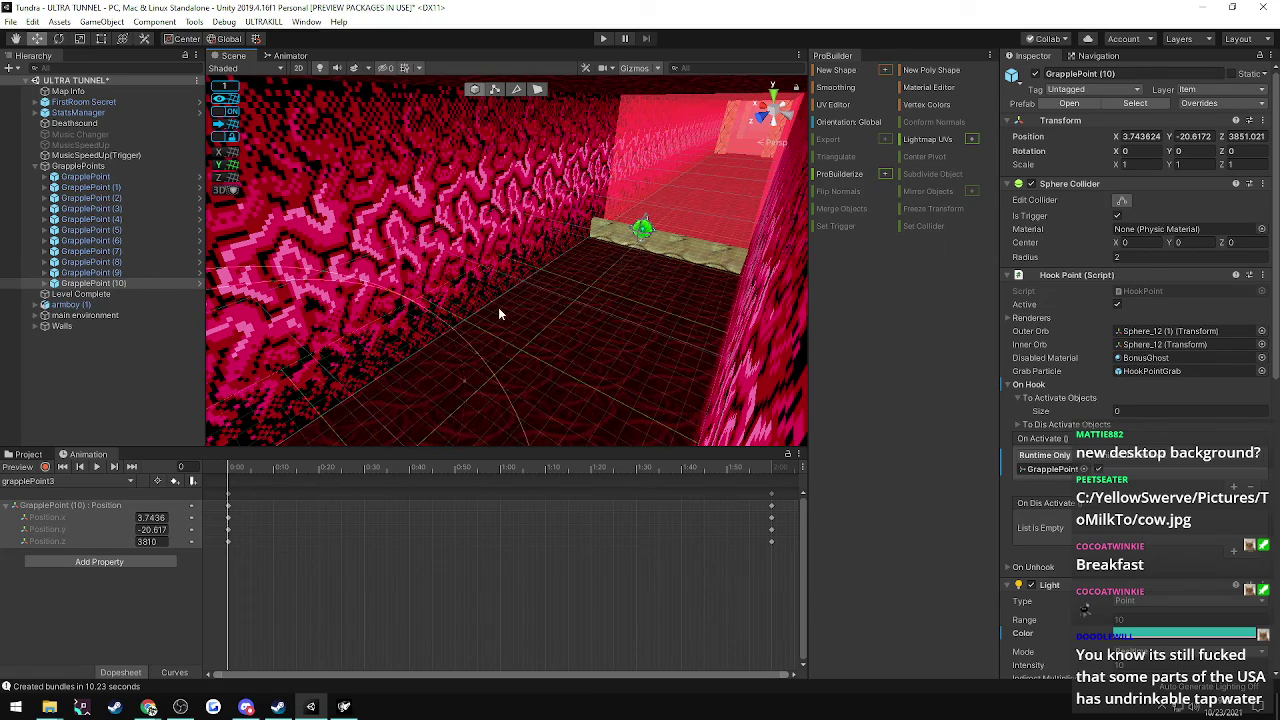
right_click_drag(499, 310, 148, 328)
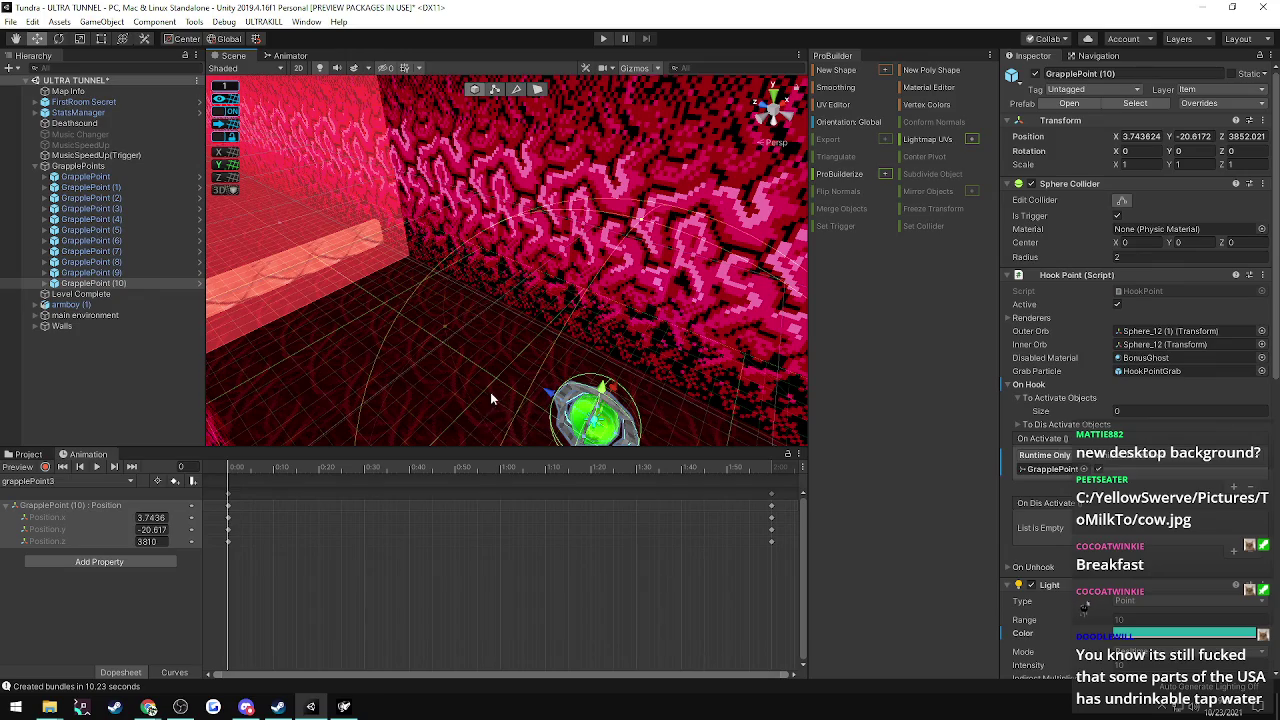
left_click_drag(549, 393, 888, 258)
right_click_drag(730, 256, 484, 318)
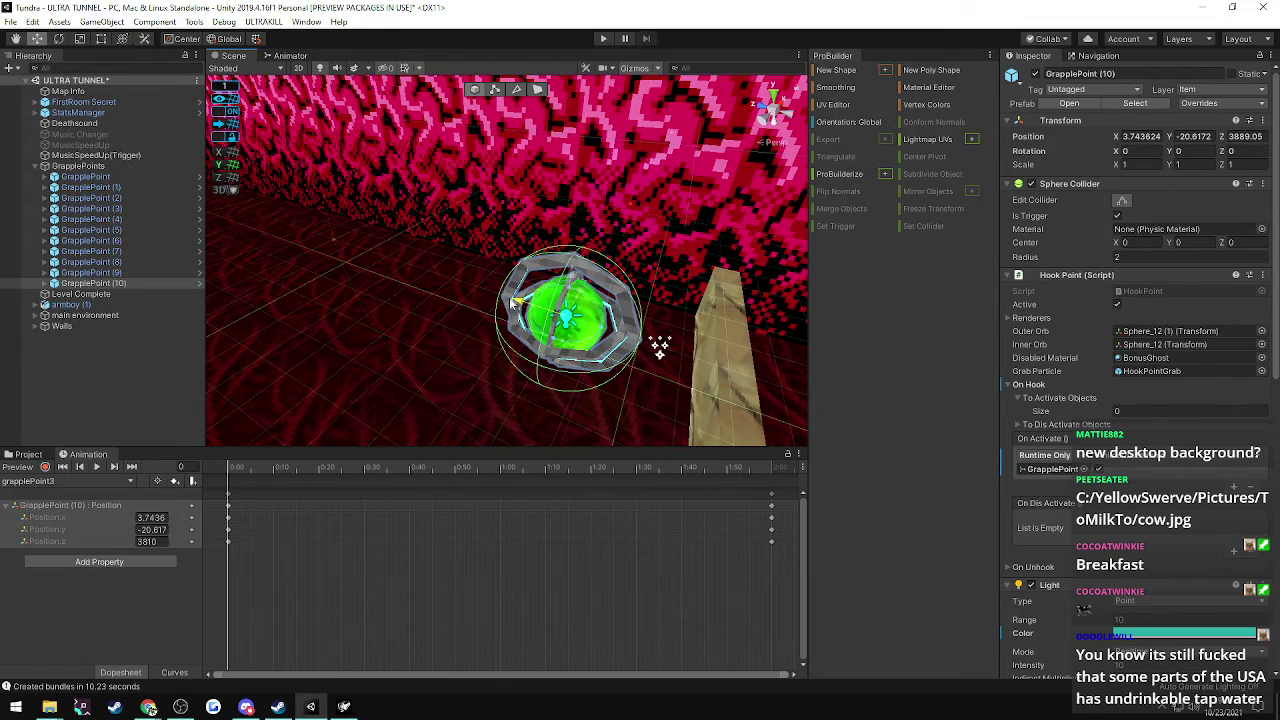
left_click_drag(519, 300, 511, 293)
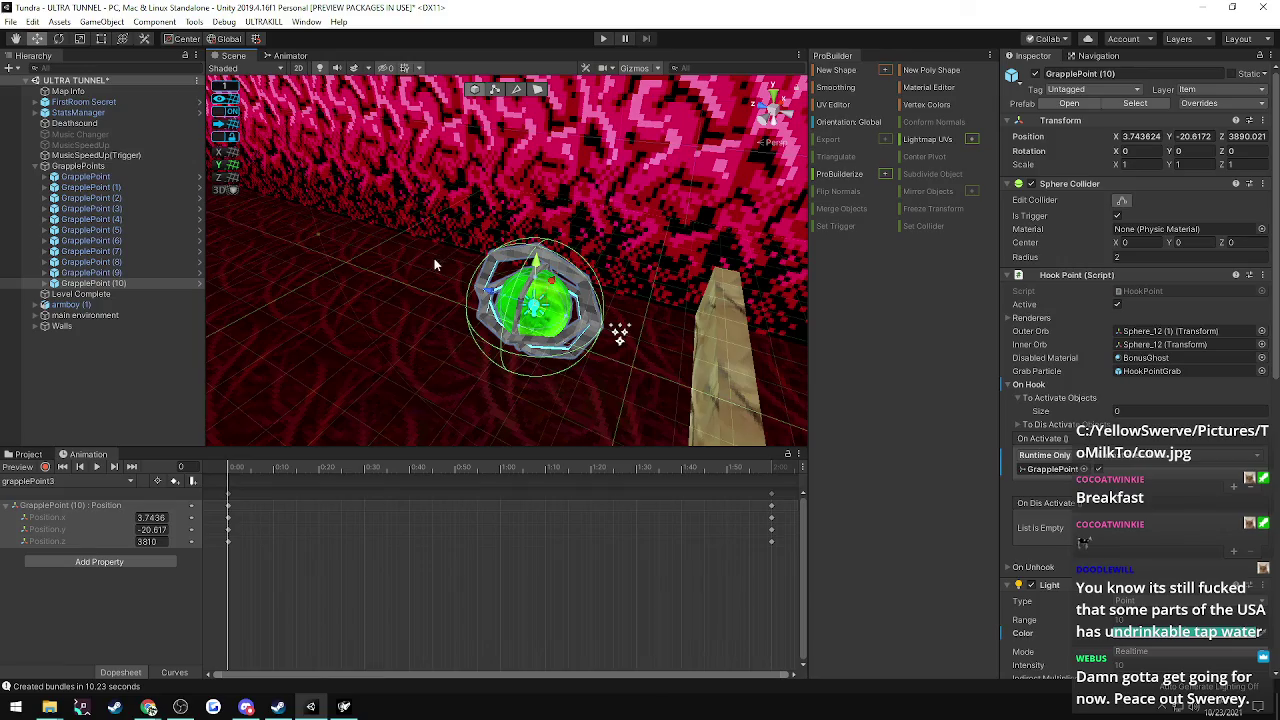
right_click_drag(434, 263, 551, 269)
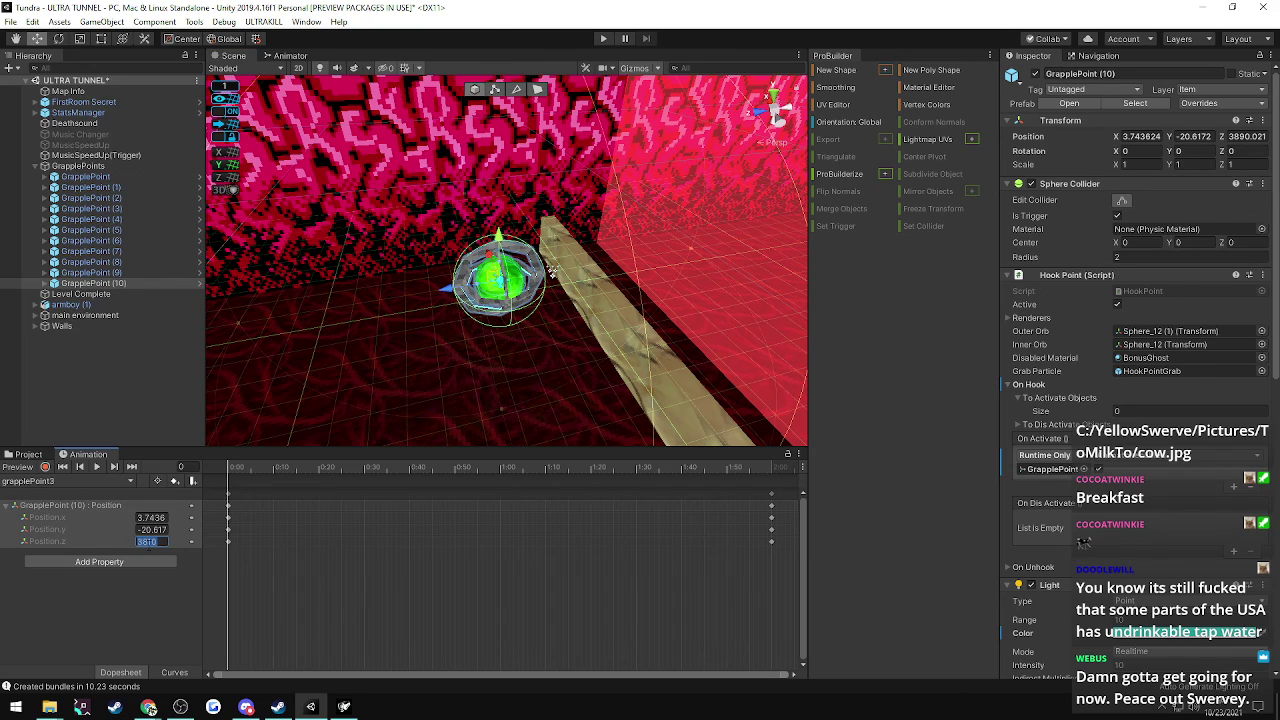
- Set the frame 0 Position.z key of GrapplePoint (10) to 3890 and save the scene
type("0")
left_click(152, 542)
type("3890")
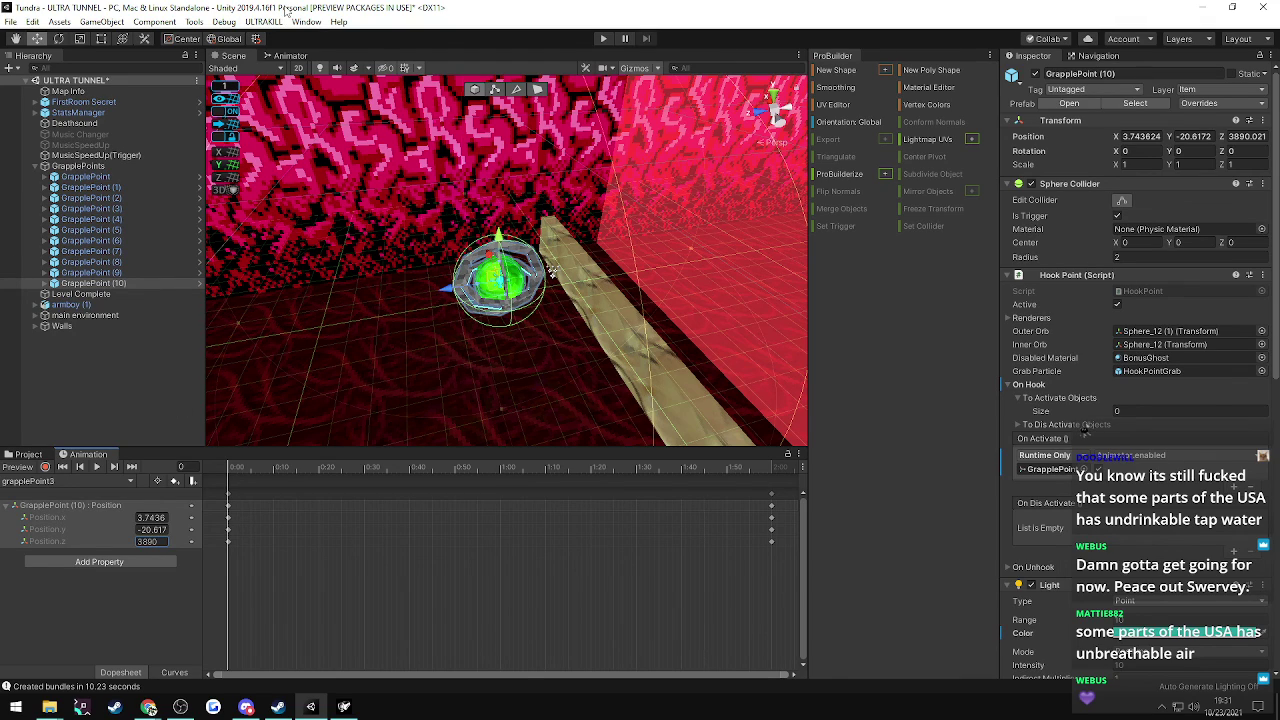
left_click(103, 285)
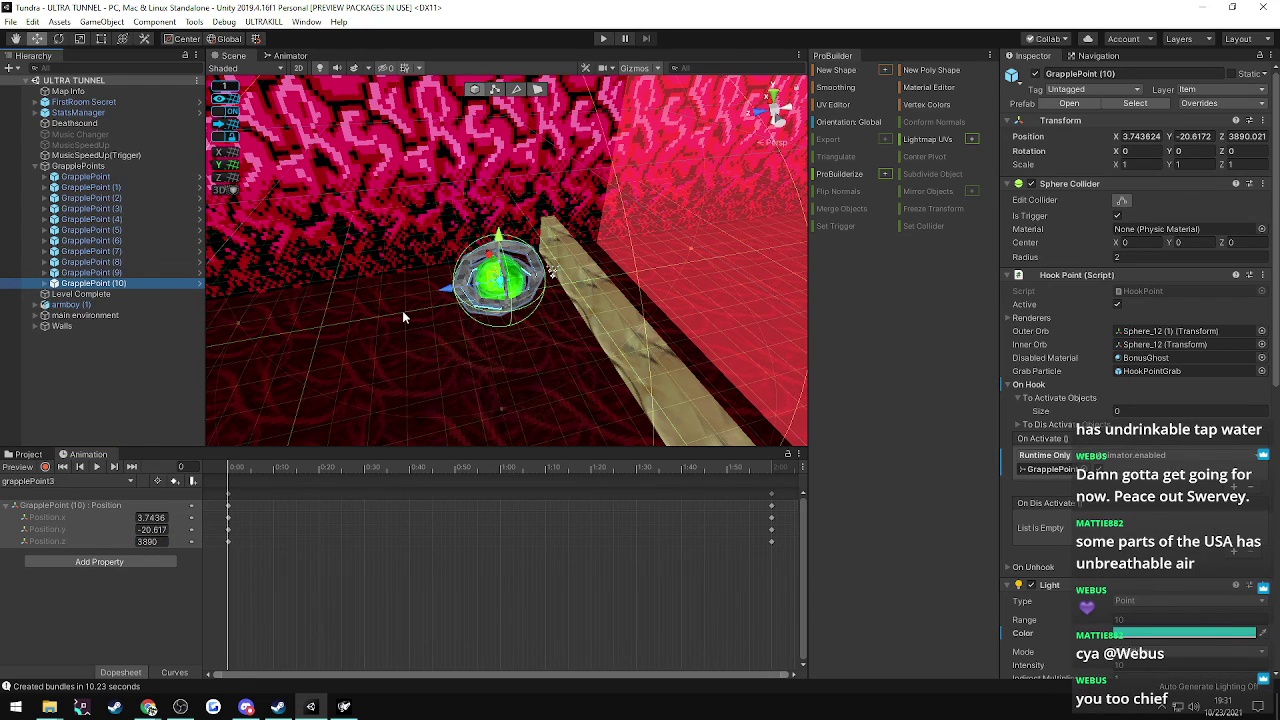
- Duplicate GrapplePoint (10) and move the copy down the tunnel to about Z 4173
right_click_drag(440, 332, 140, 215)
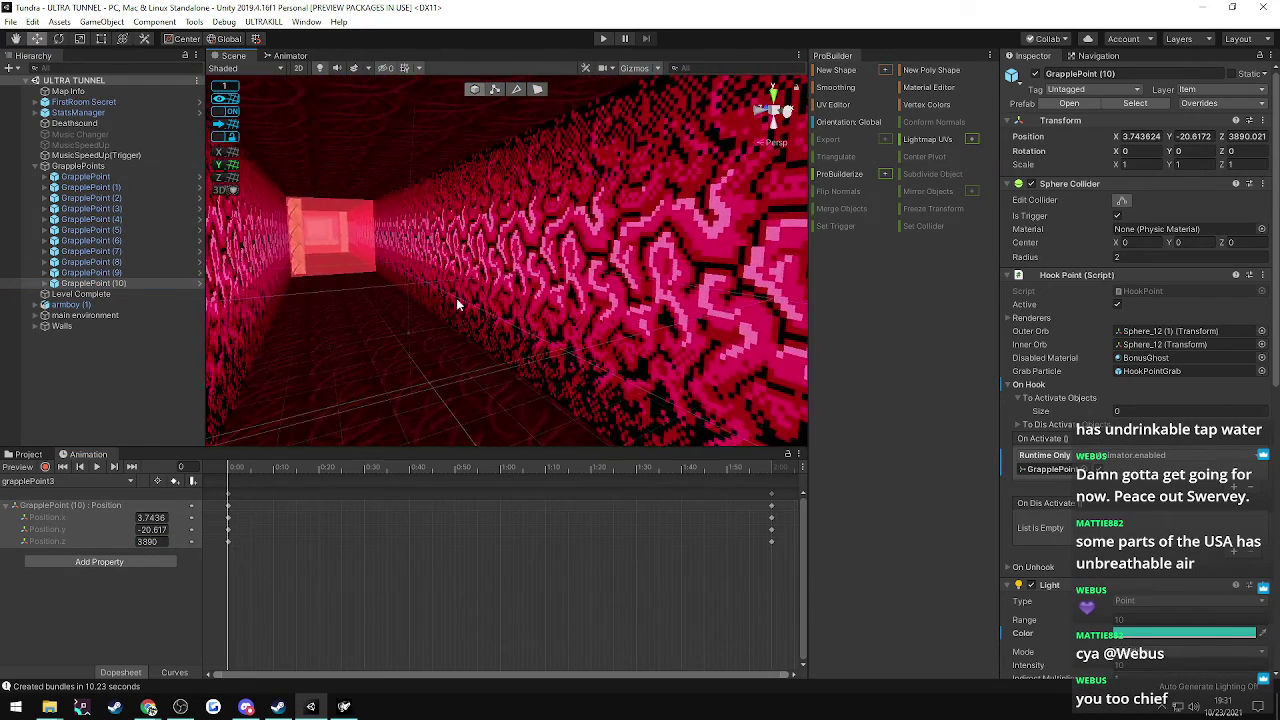
right_click_drag(456, 302, 982, 292)
key("s")
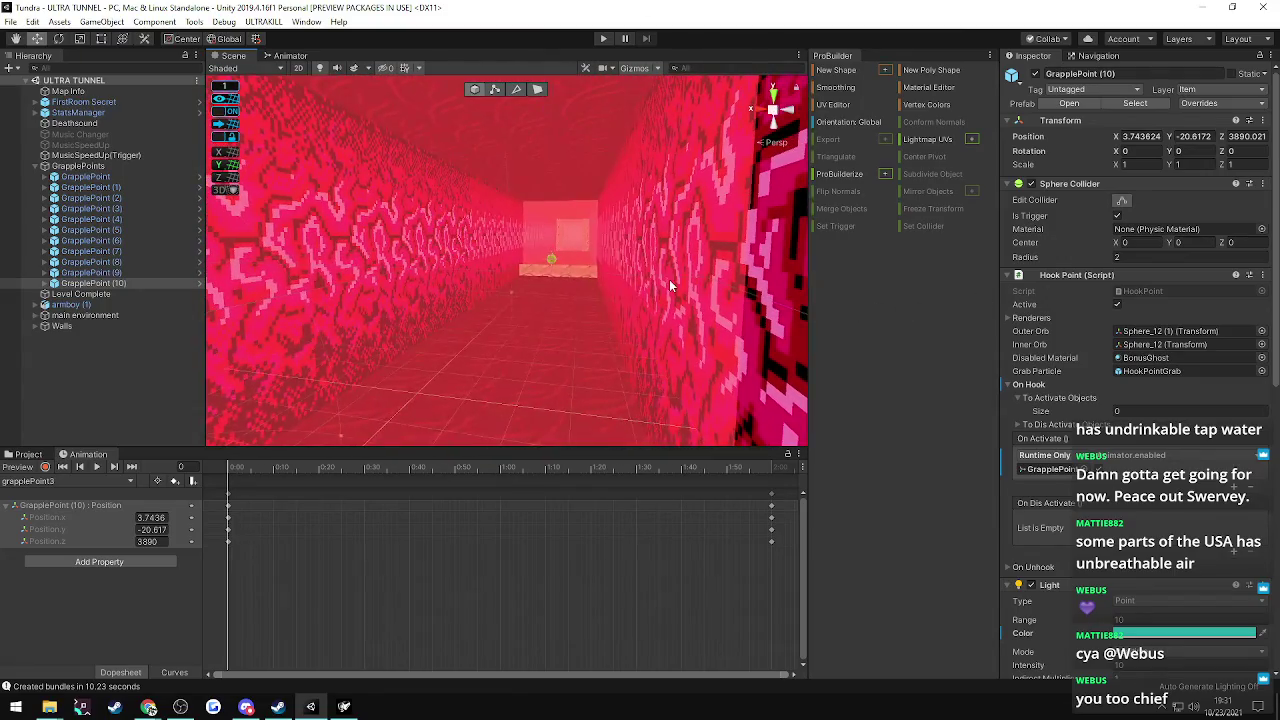
right_click_drag(669, 279, 630, 324)
key("w")
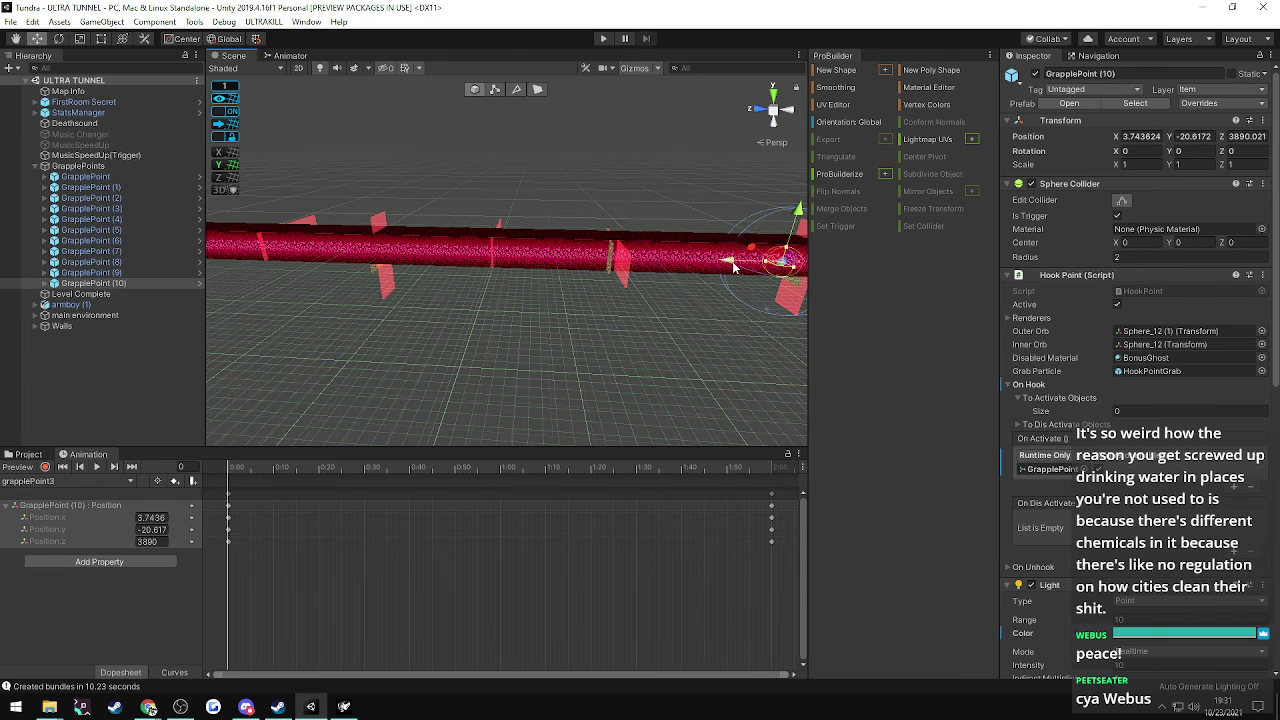
key("ctrl+d")
left_click_drag(733, 267, 272, 261)
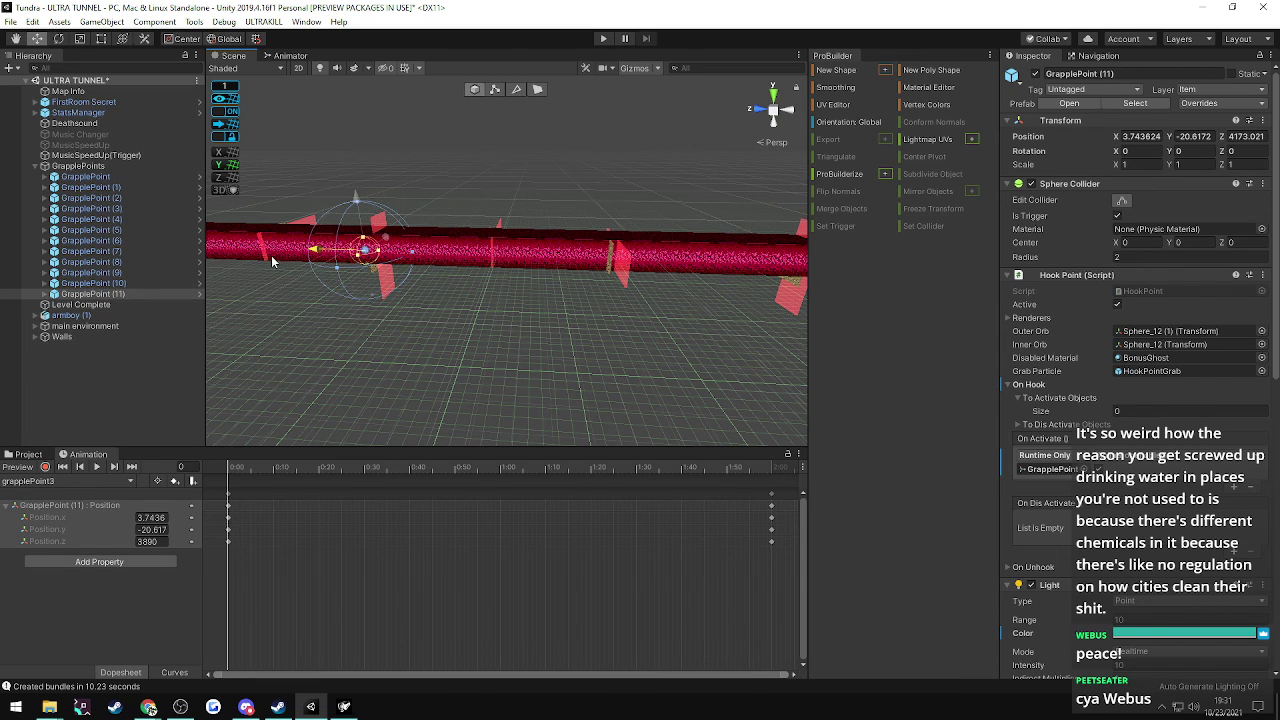
- Adjust GrapplePoint (11) to about Z 4170 near the barrier and set its frame 0 Position.z to 4170
right_click_drag(411, 272, 368, 277)
key("w")
left_click_drag(362, 274, 212, 249)
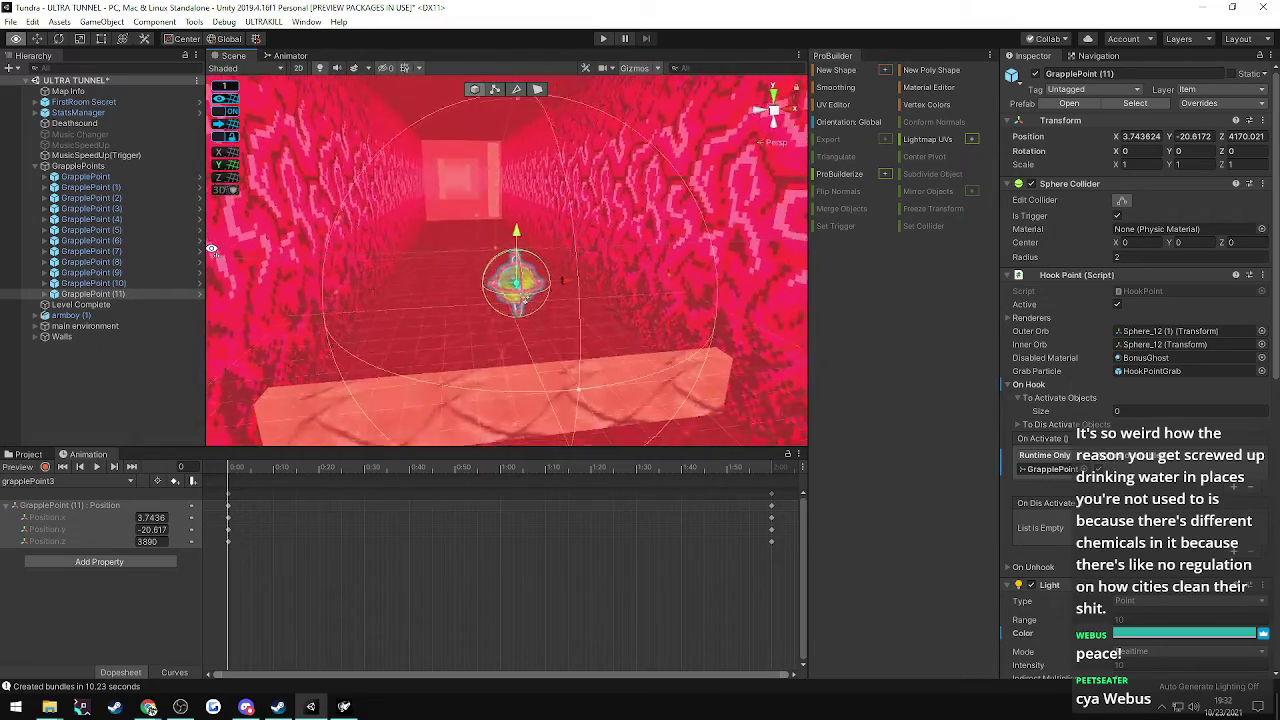
scroll(212, 250, "up", 2)
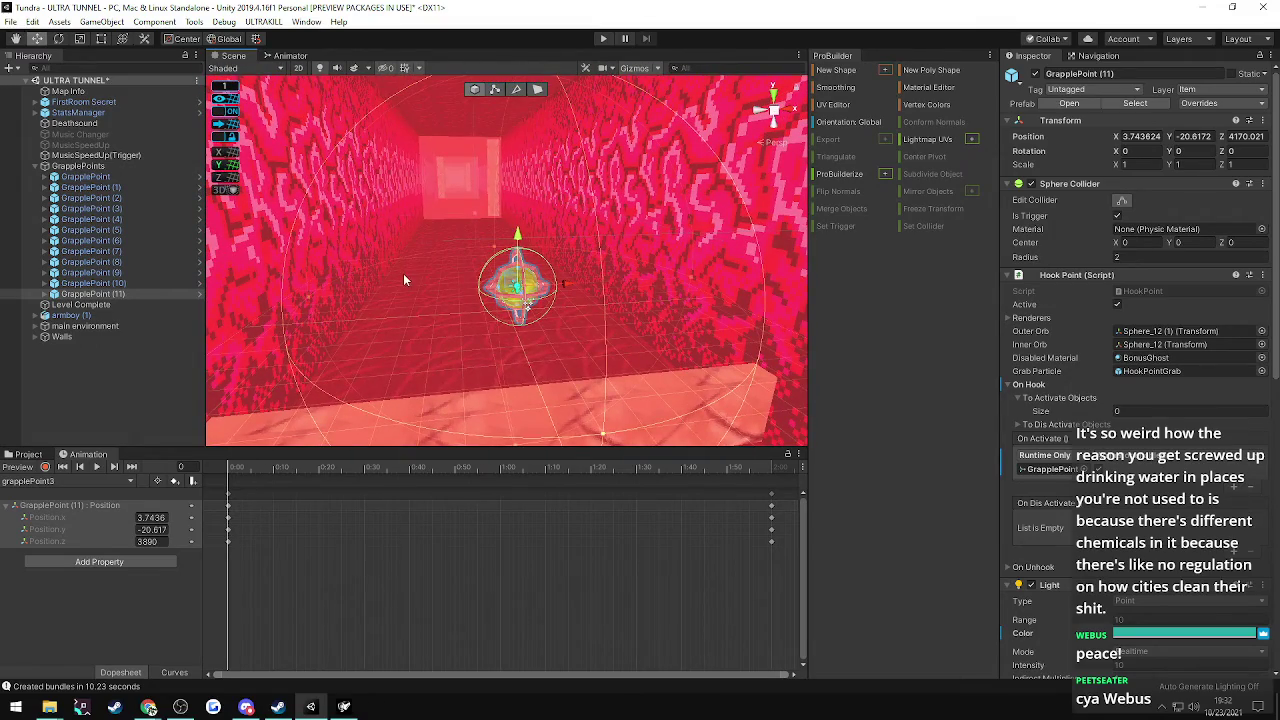
left_click(150, 541)
type("4170")
- Duplicate GrapplePoint (11) and move the copy along the tunnel to about Z 4714, before another wooden barrier
right_click_drag(428, 214, 409, 141)
key("w")
right_click_drag(509, 291, 923, 364)
key("ctrl+d")
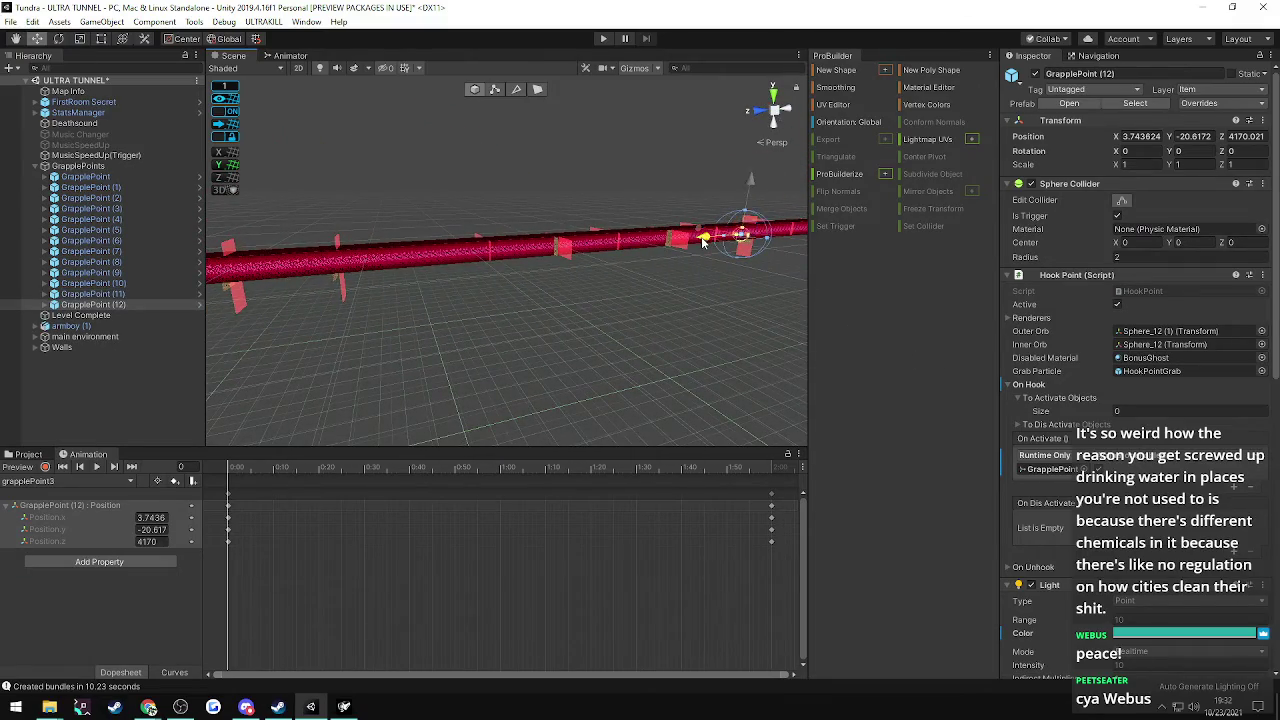
left_click_drag(705, 236, 444, 257)
right_click_drag(372, 264, 331, 355)
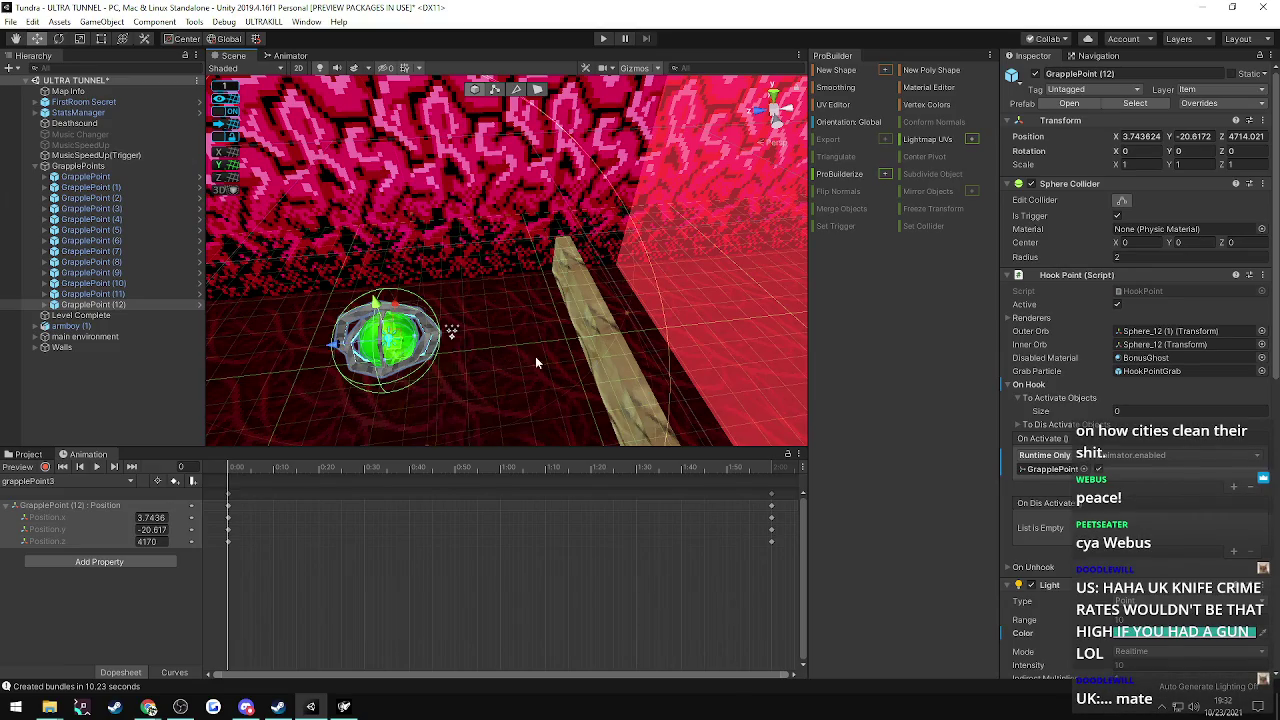
- Nudge GrapplePoint (12) to about Z 4713 and set its frame 0 Position.z to 4713
right_click_drag(537, 363, 571, 346)
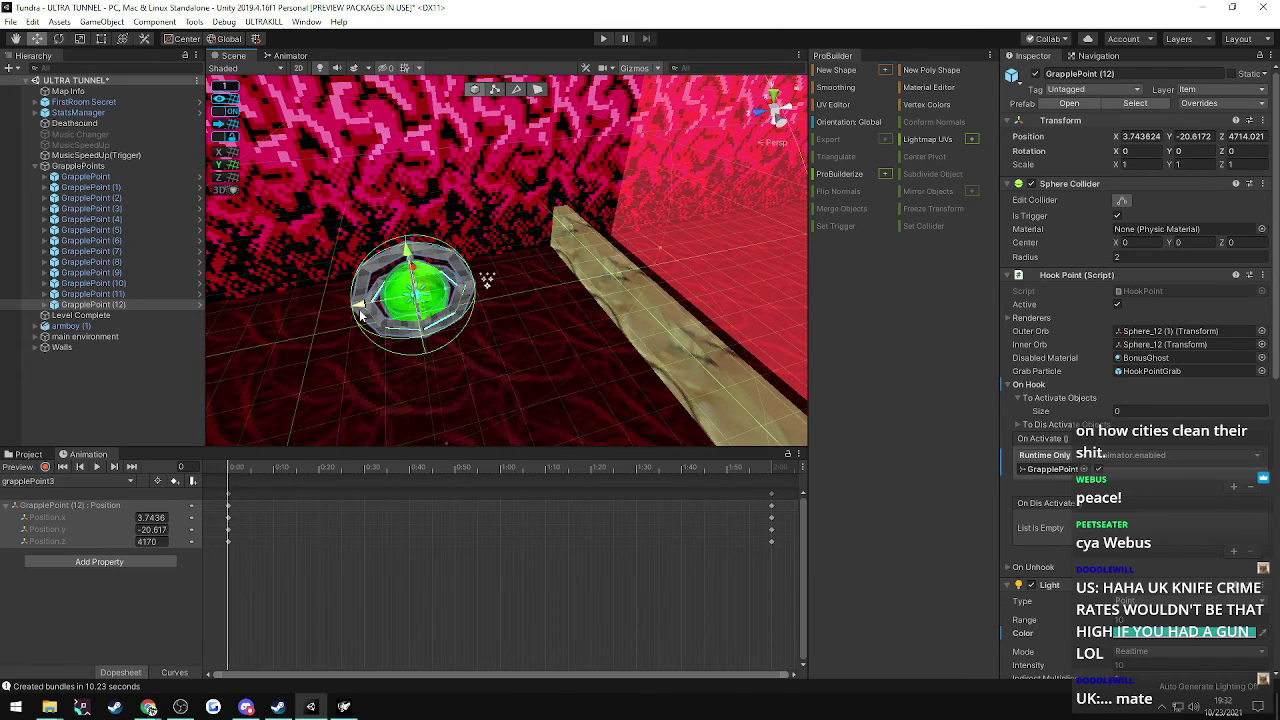
left_click_drag(362, 304, 396, 305)
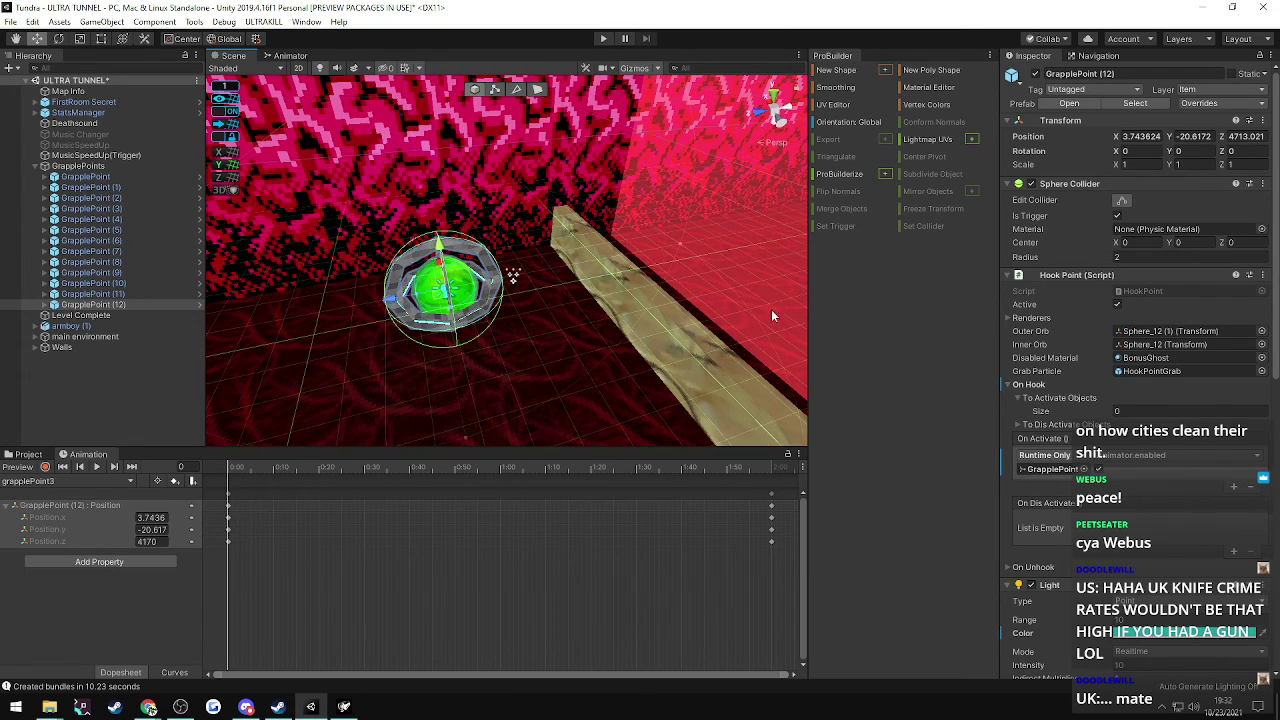
left_click(150, 541)
type("4713")
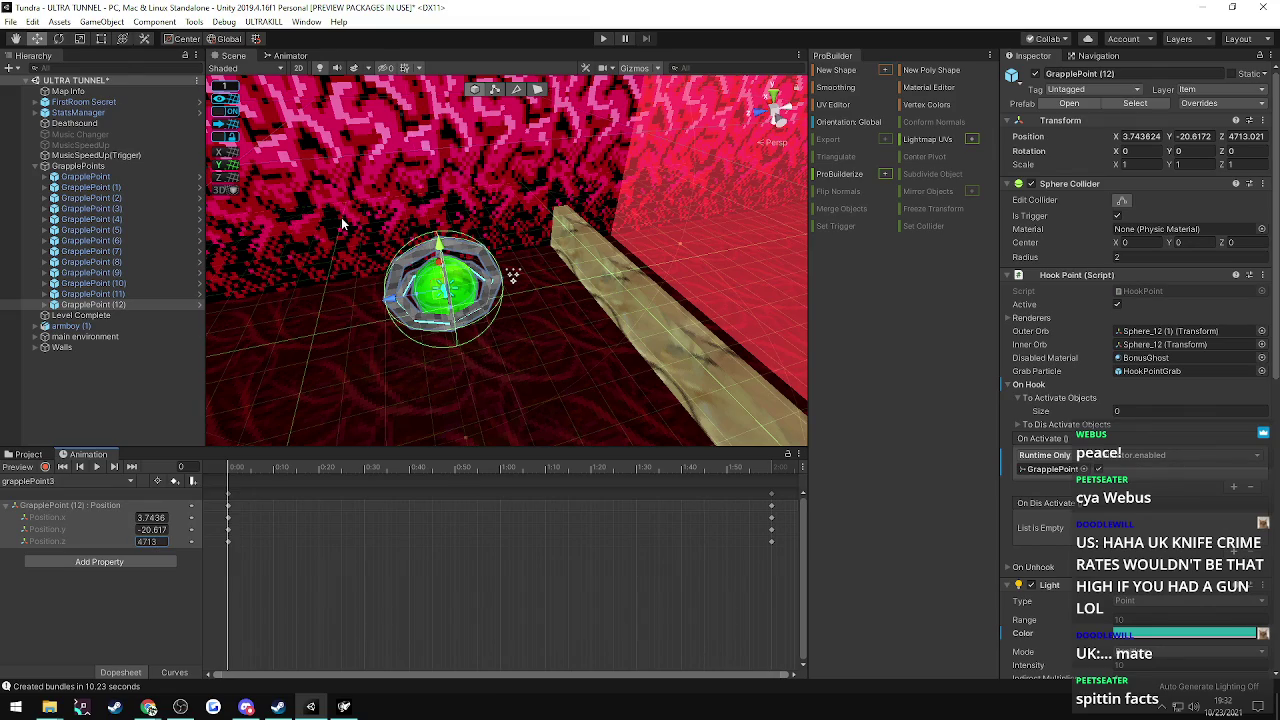
- Duplicate GrapplePoint (12), move the copy down the tunnel to about Z 4791, and set its frame 0 Position.z to 4791
right_click_drag(552, 242, 579, 165)
key("ctrl+d")
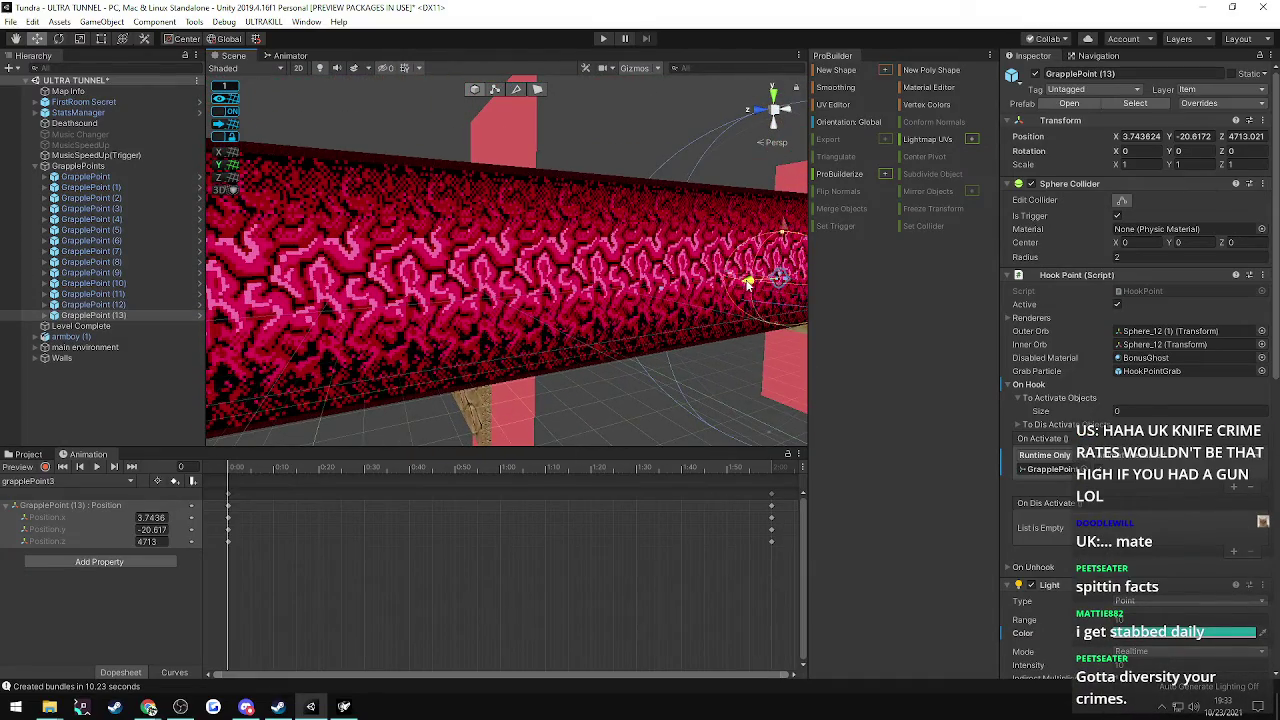
left_click_drag(746, 282, 537, 305)
key("f")
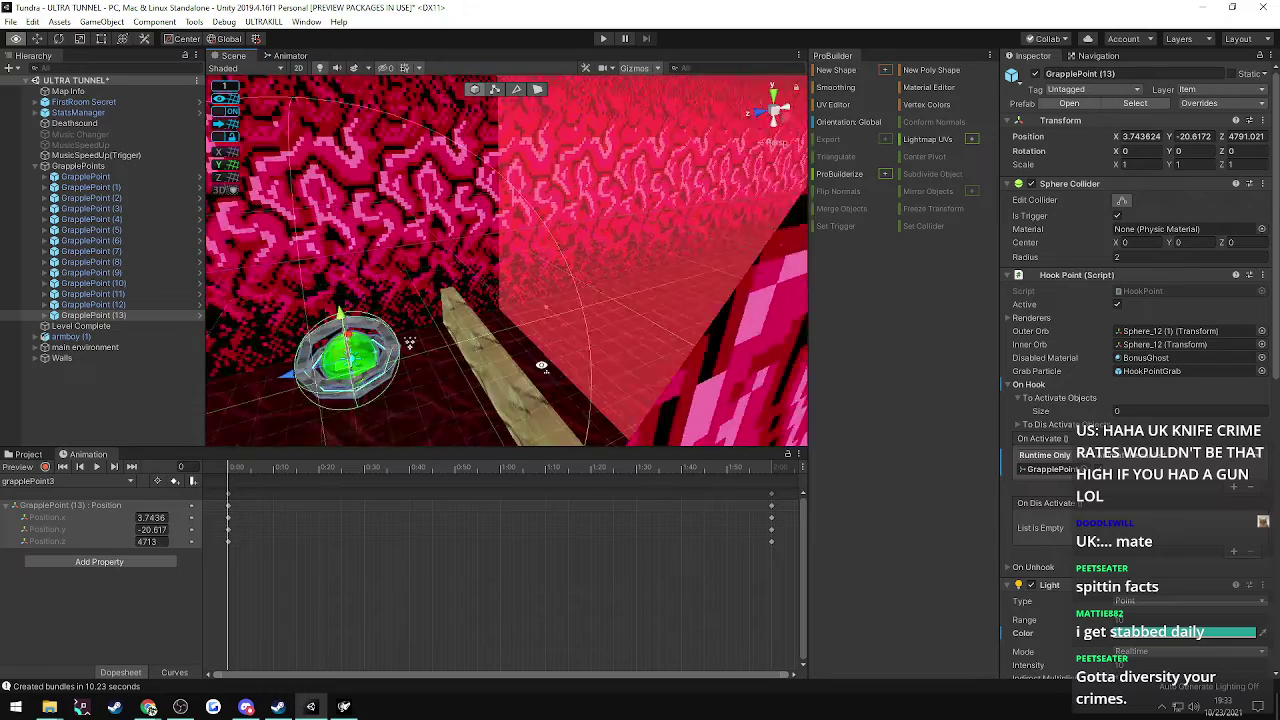
left_click(144, 546)
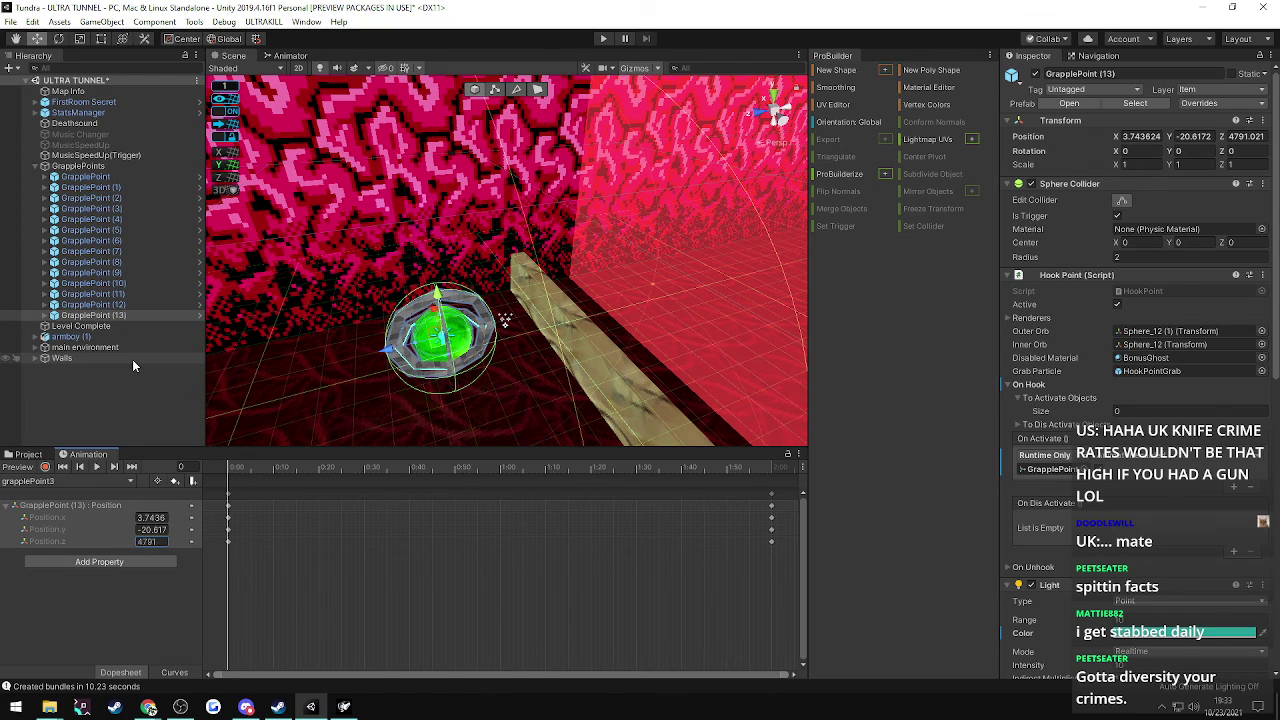
- Duplicate GrapplePoint (13) and move the copy along the tunnel to about Z 4873, before another wooden barrier
left_click(101, 317)
key("ctrl+d")
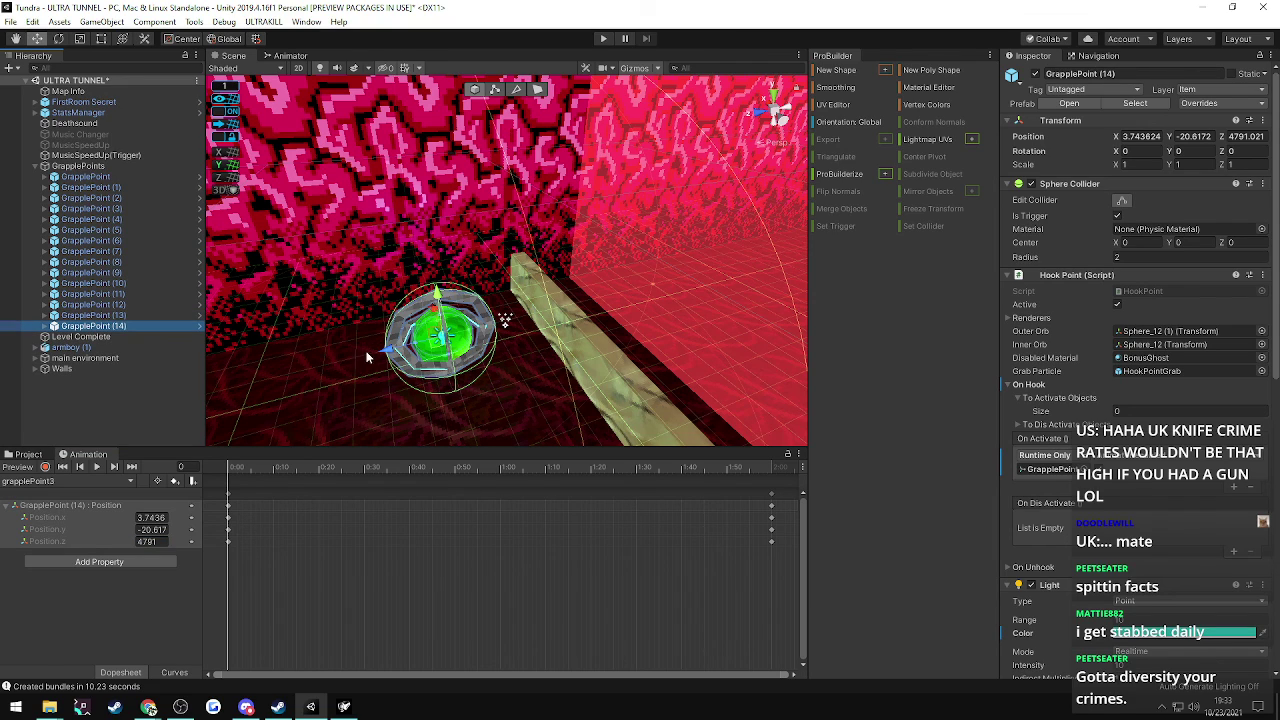
left_click(102, 315)
left_click(104, 305)
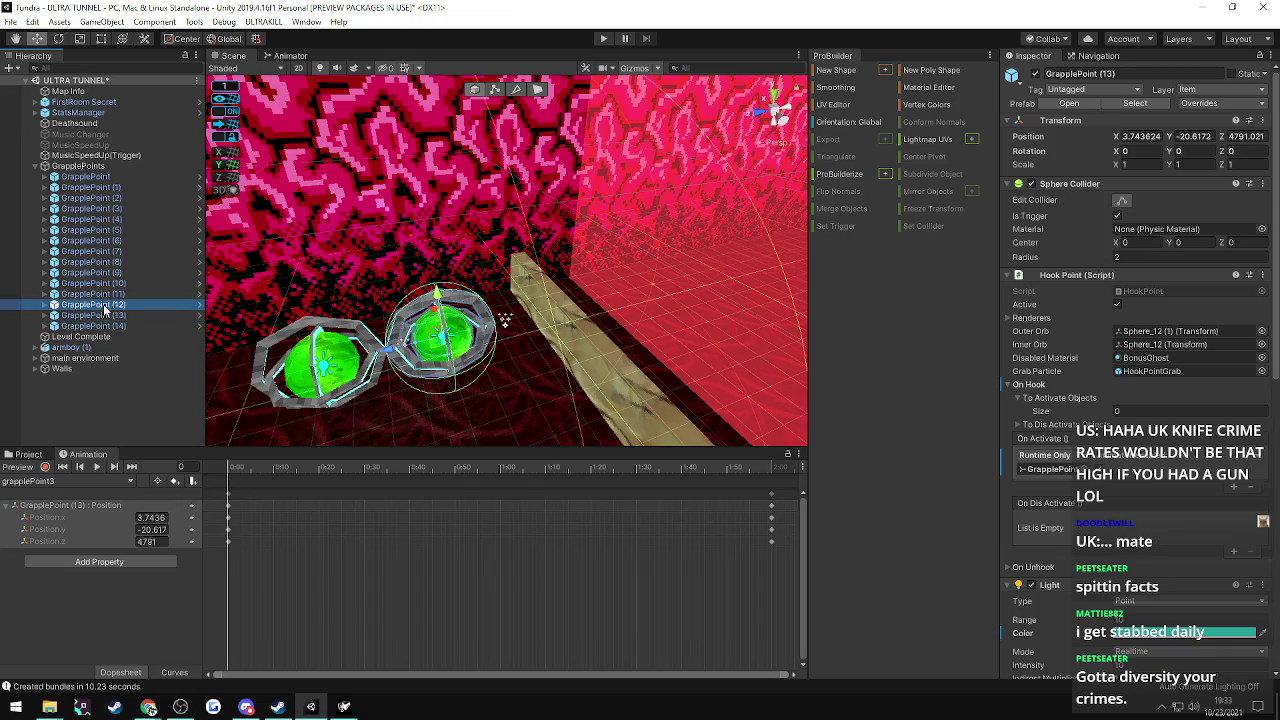
left_click(129, 328)
right_click_drag(405, 315, 175, 349)
left_click_drag(552, 345, 405, 180)
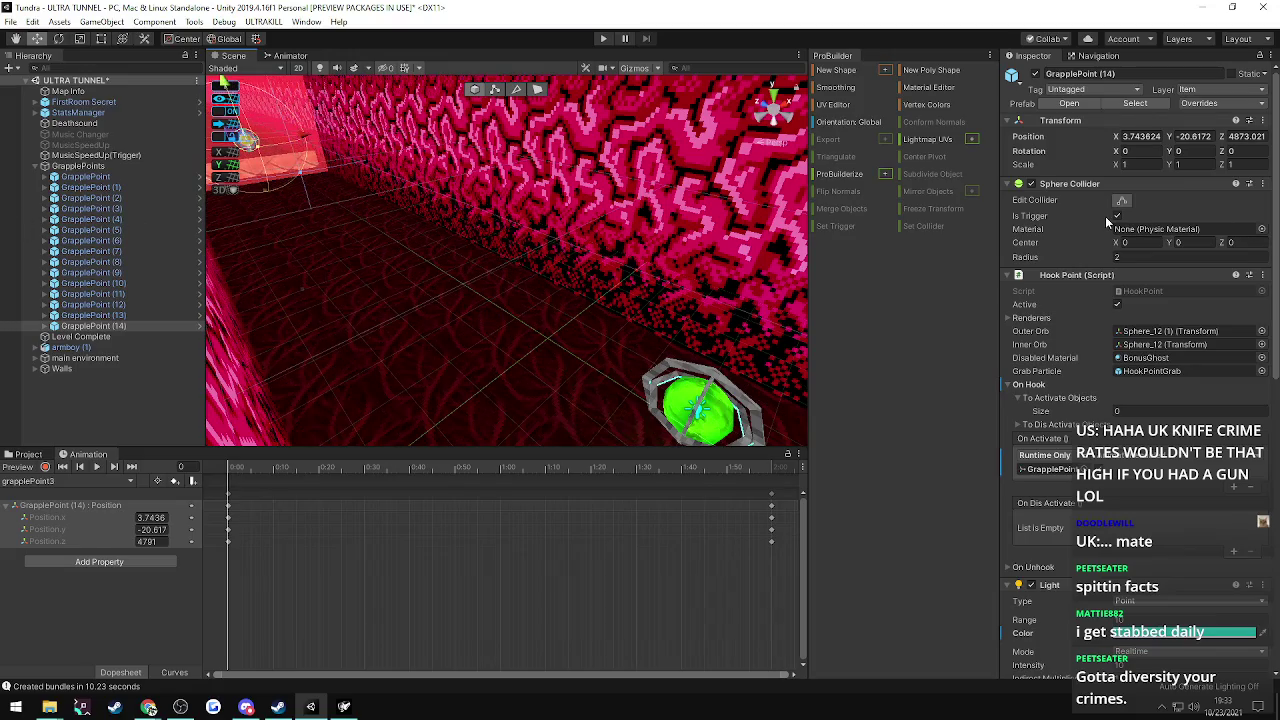
- Nudge GrapplePoint (14) to about Z 4872 and set its frame 0 Position.z to 4872
right_click_drag(434, 218, 620, 194)
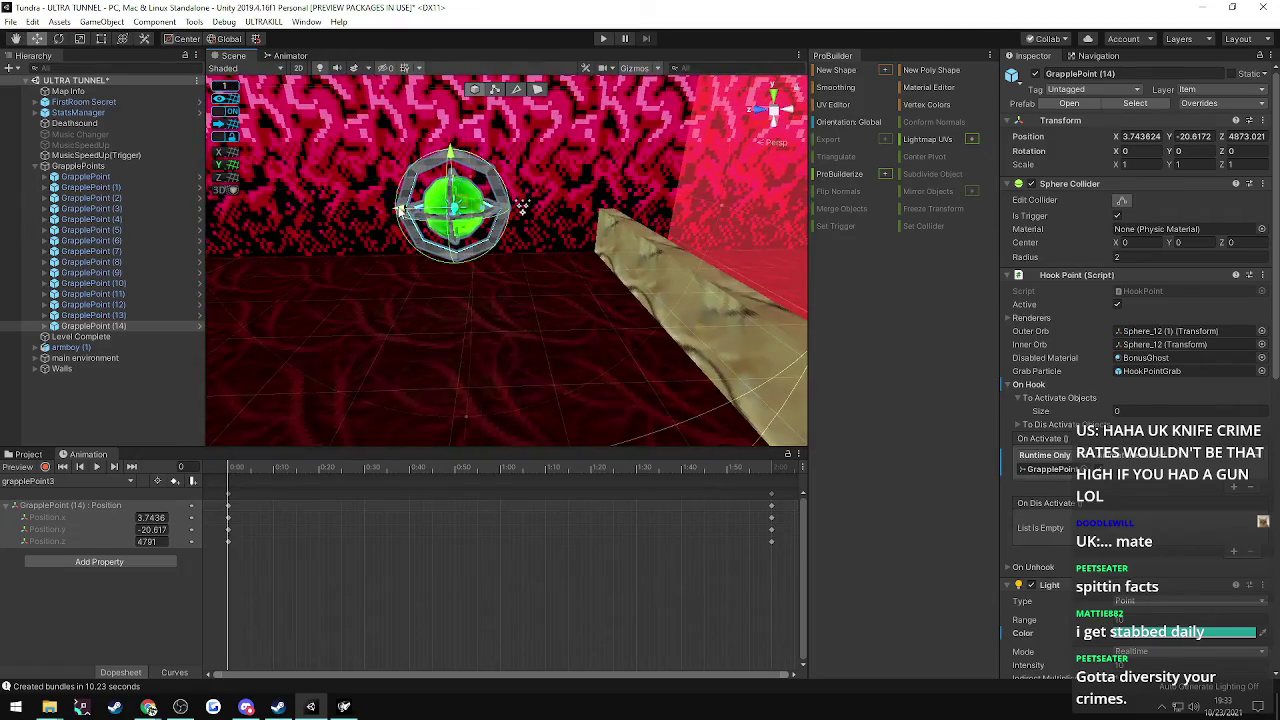
mouse_move(421, 208)
left_mouse_down()
mouse_move(465, 220)
mouse_move(432, 219)
left_mouse_up()
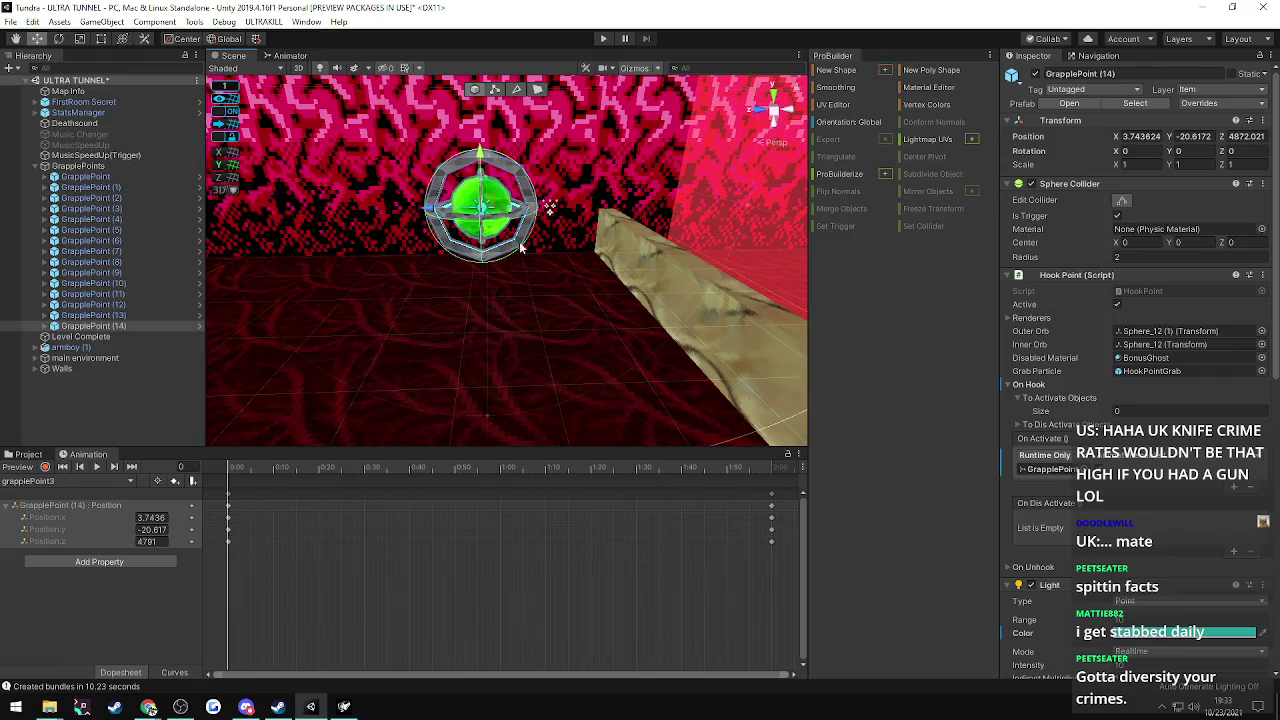
right_click_drag(520, 246, 594, 272)
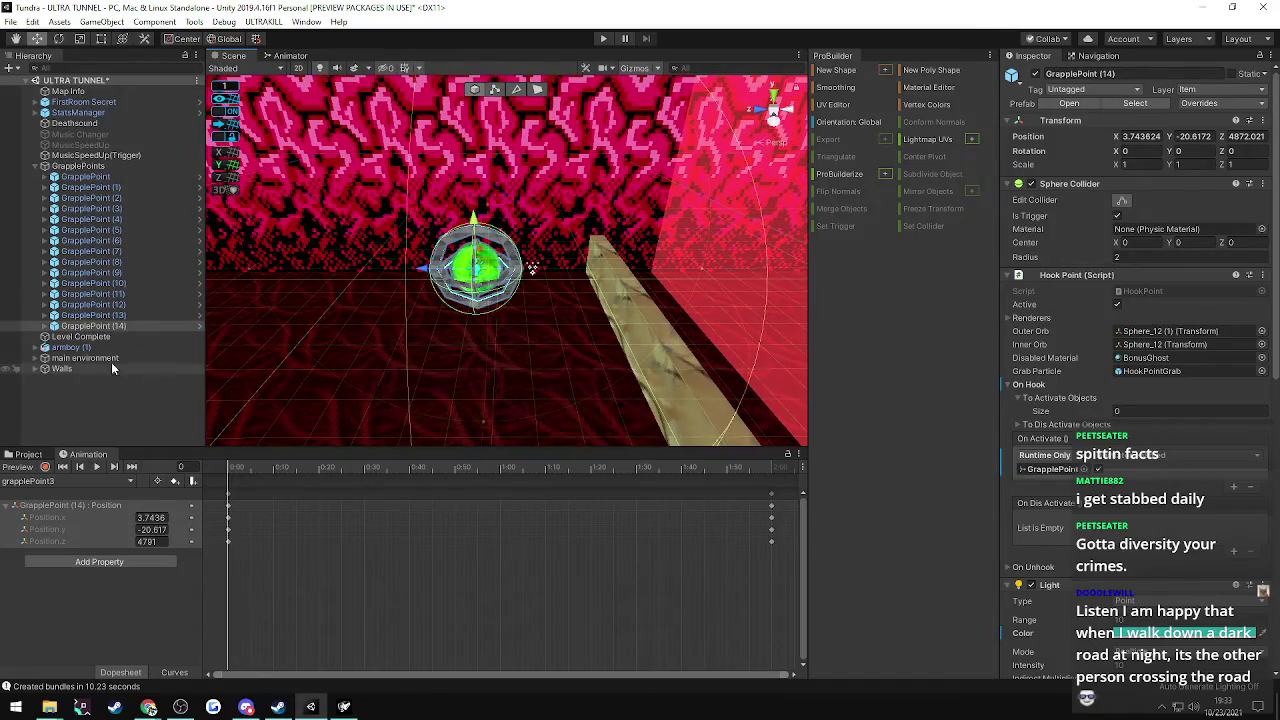
left_click(147, 541)
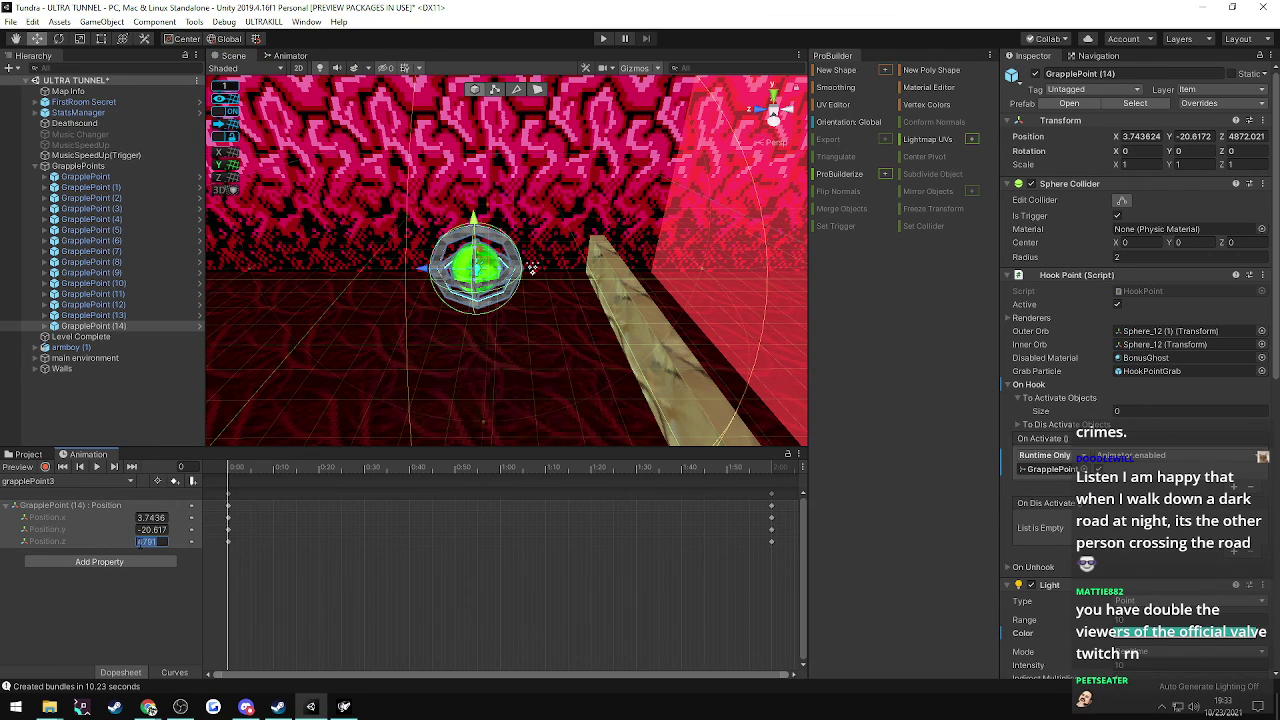
type("4")
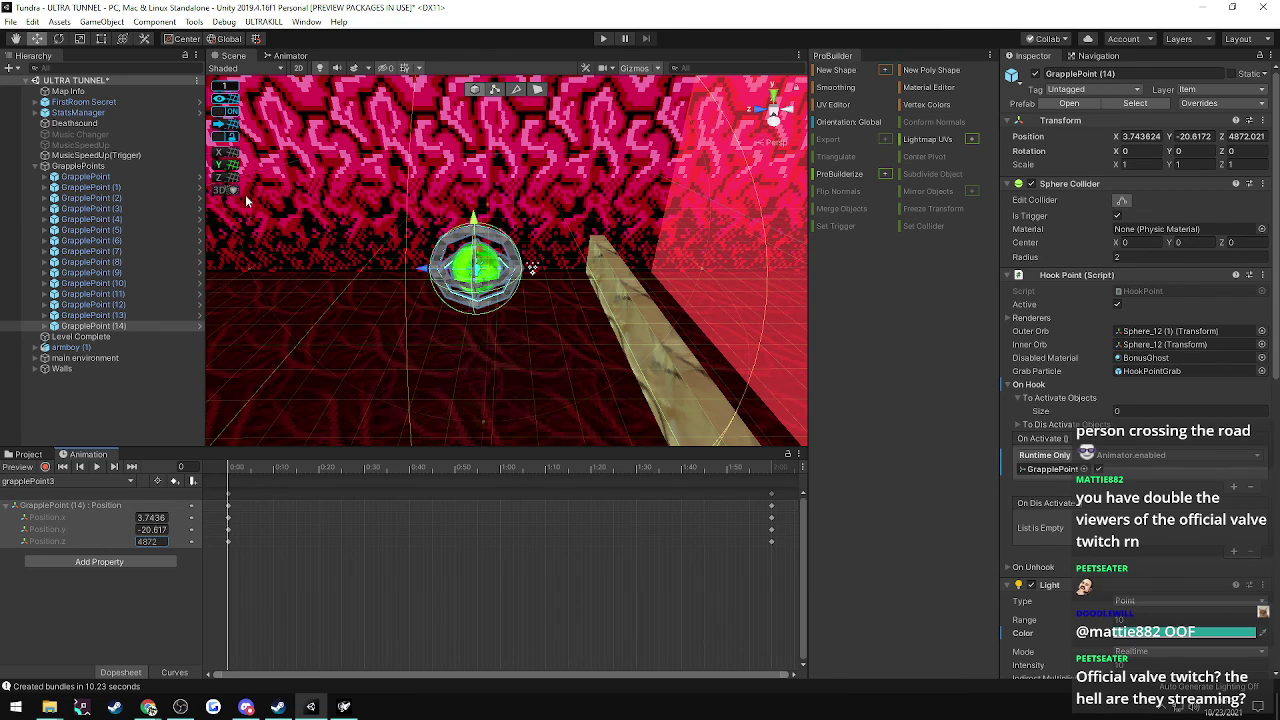
- Duplicate GrapplePoint (14) and move the copy down the tunnel to about Z 5110, just before the wooden frame
left_click(118, 325)
right_click_drag(470, 205, 568, 256)
key("ctrl+d")
left_click_drag(658, 230, 246, 236)
right_click_drag(324, 230, 378, 248)
left_click_drag(378, 248, 458, 249)
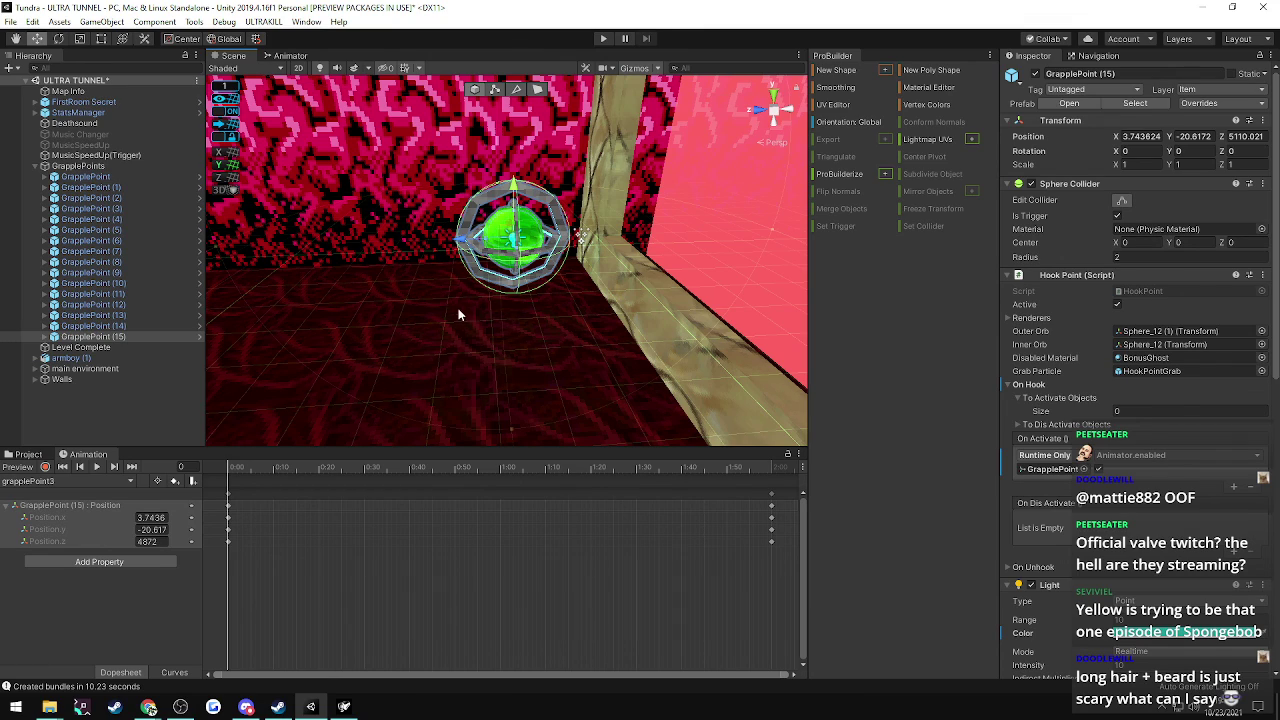
- Duplicate GrapplePoint (15), move the copy to about Z 5469 before a wooden barrier, and set its frame 0 Position.z to 5469
right_click_drag(455, 327, 545, 307)
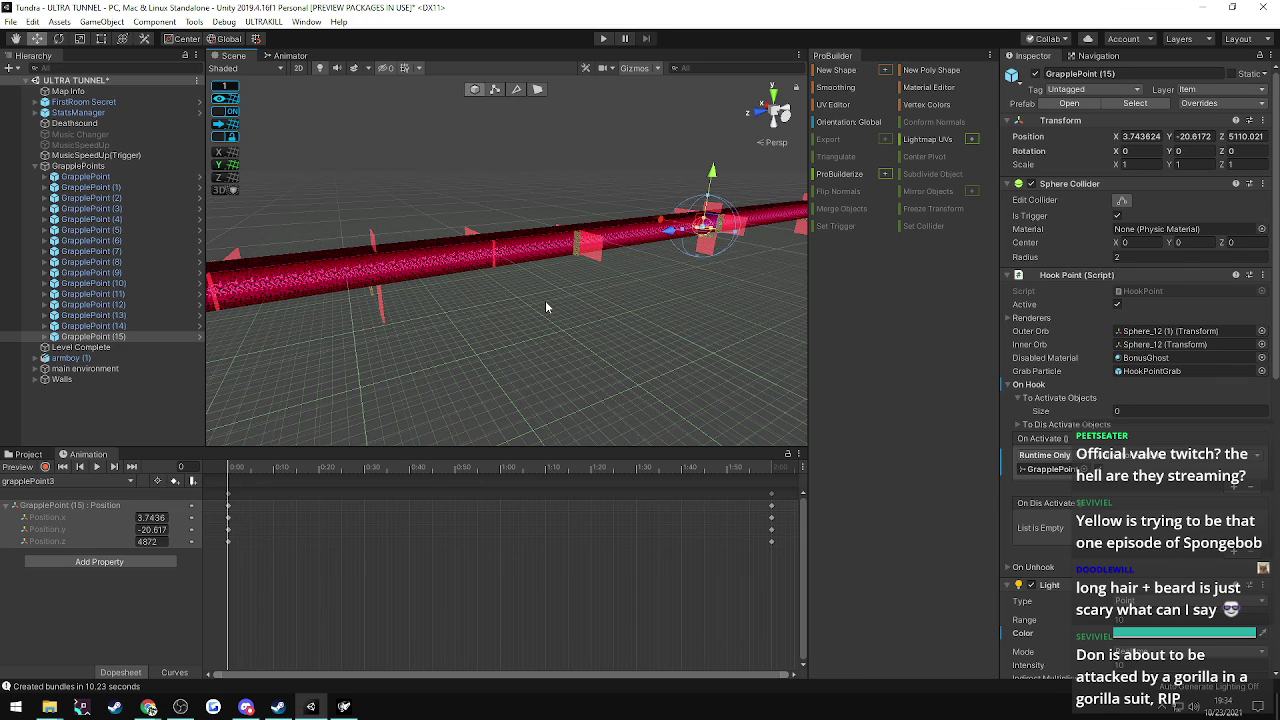
key("ctrl+d")
left_click_drag(668, 231, 475, 262)
right_click_drag(475, 262, 400, 346)
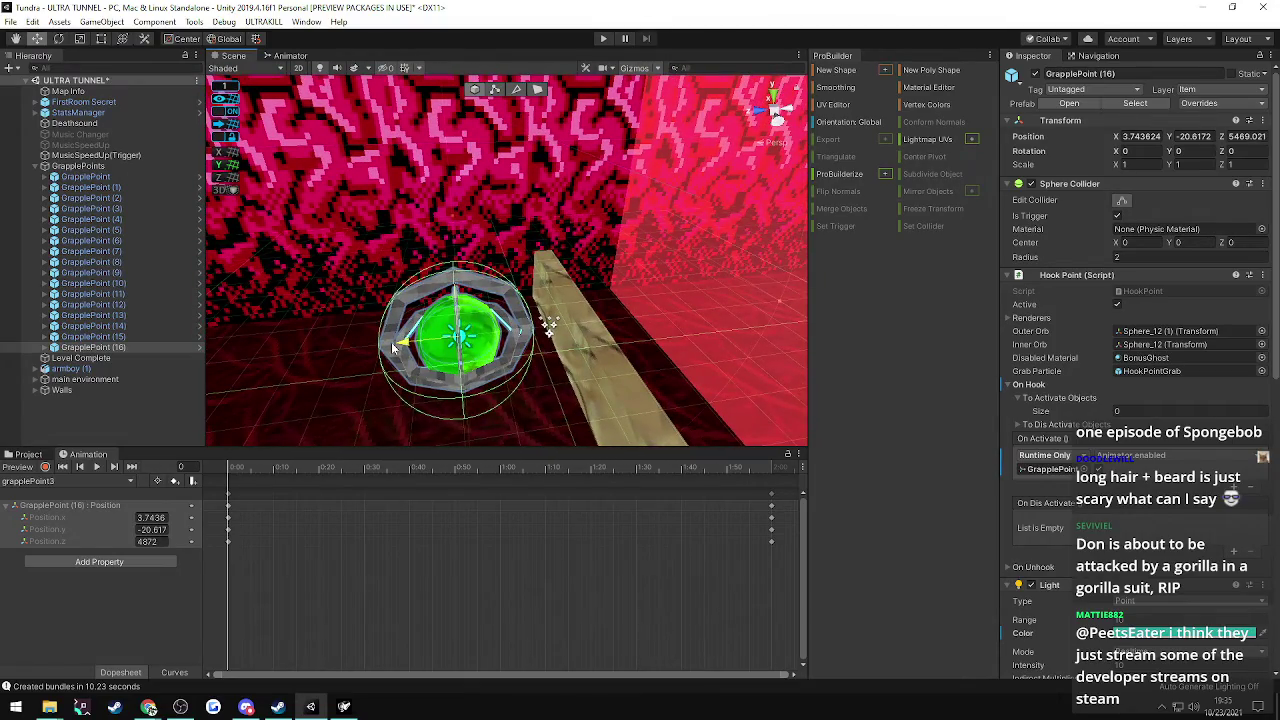
right_click_drag(395, 345, 740, 315)
left_click(148, 541)
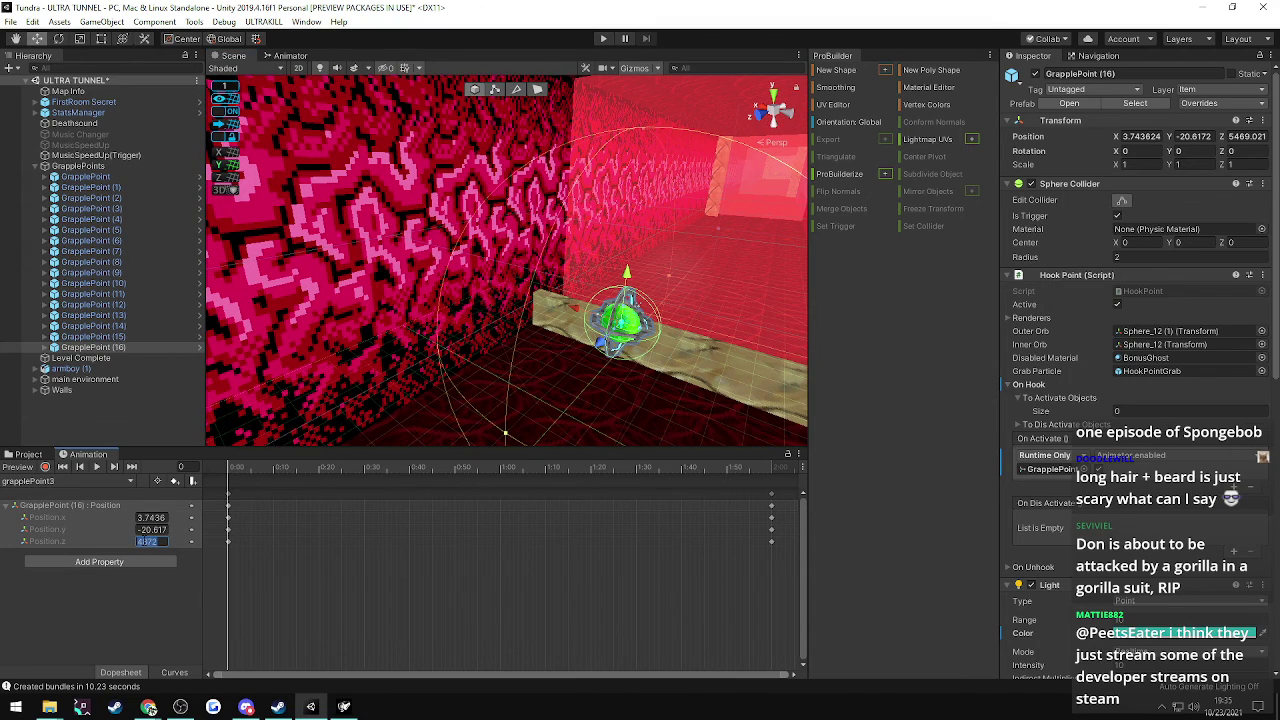
type("5469")
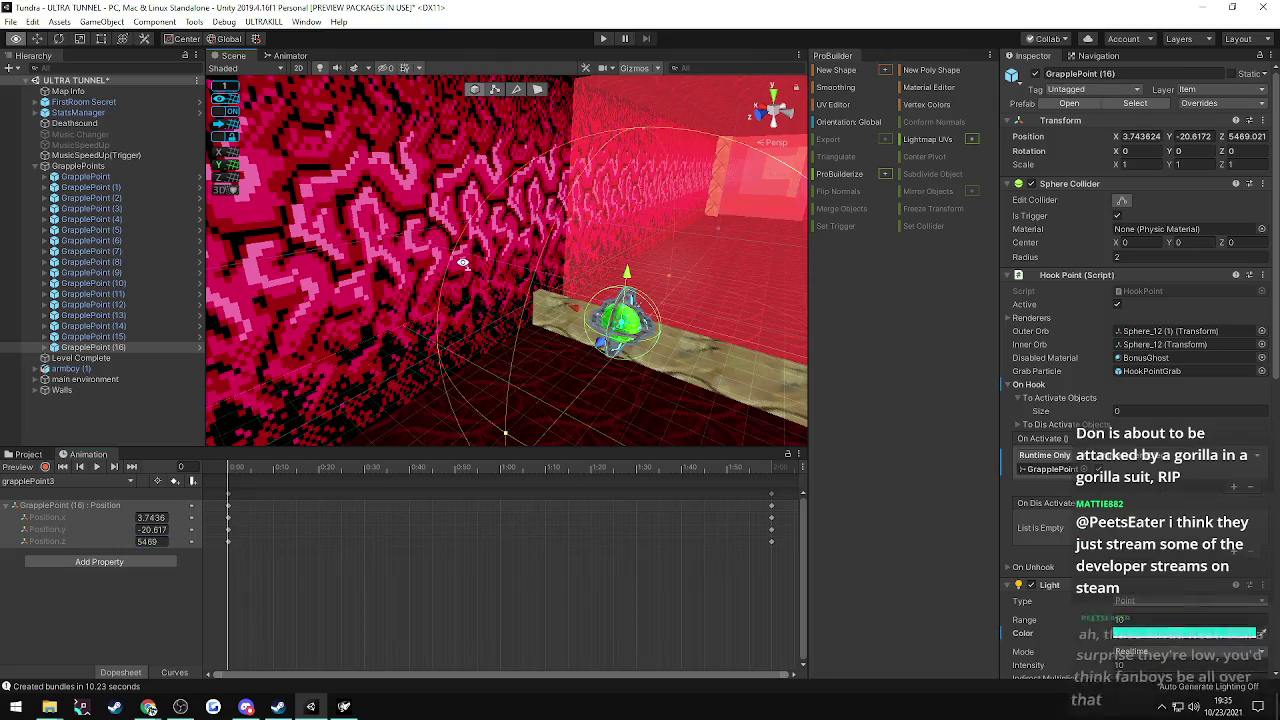
- Duplicate GrapplePoint (16), move the copy to about Z 5871 by the wooden frame, and set its frame 0 Position.z to 5871
right_click_drag(430, 266, 350, 283)
key("ctrl+d")
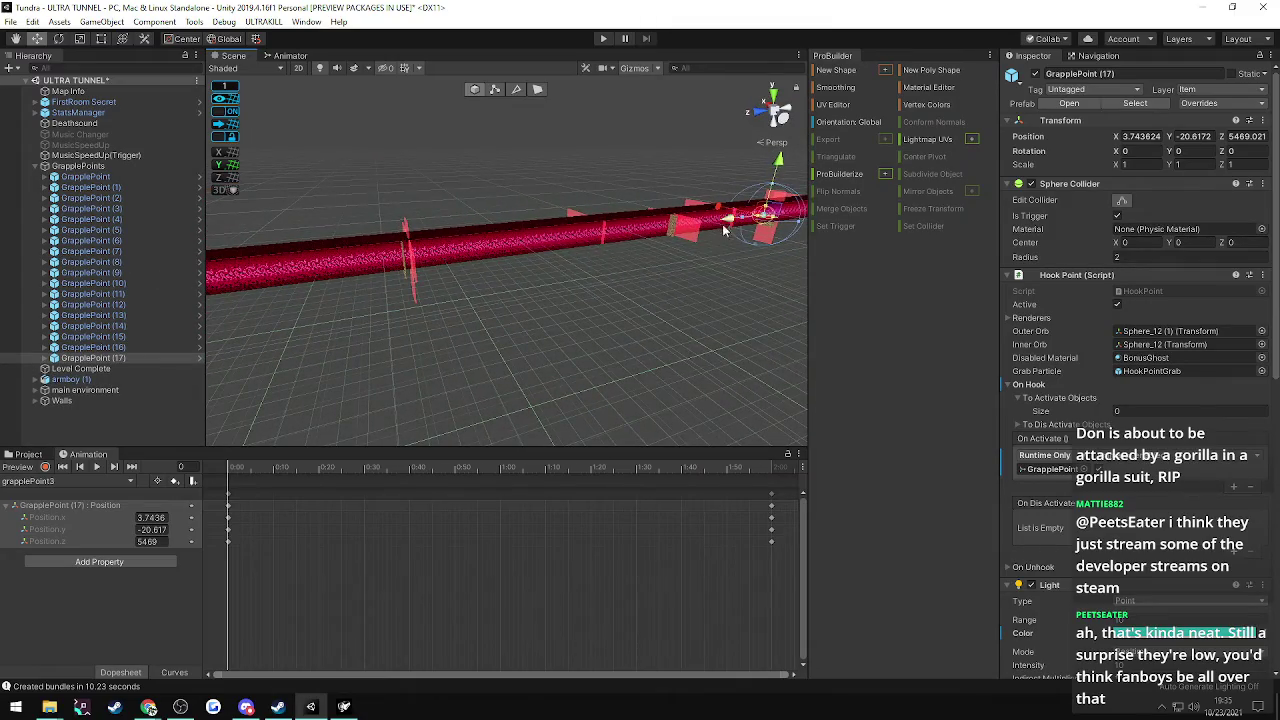
left_click_drag(727, 222, 489, 253)
right_click_drag(489, 253, 380, 298)
left_click_drag(413, 304, 595, 307)
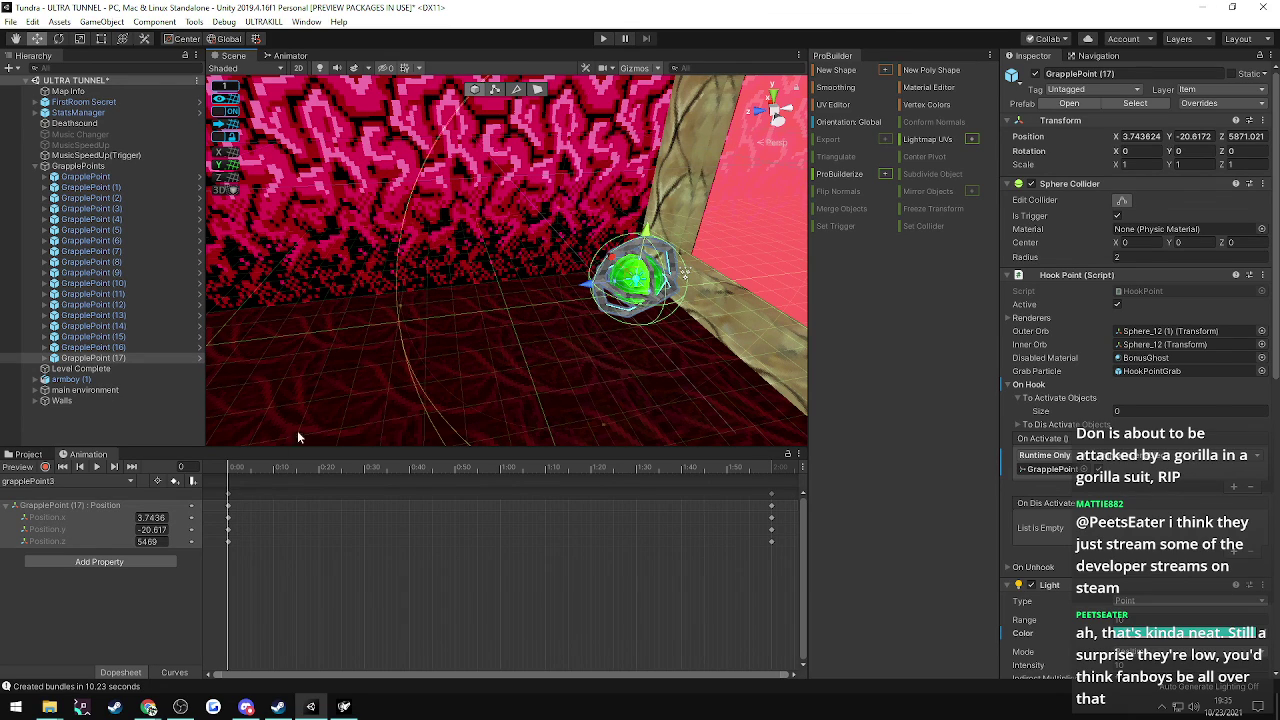
double_click(147, 541)
type("58")
- Duplicate GrapplePoint (17), move the copy to about Z 6011 before a wooden barrier, and set its frame 0 Position.z to 6011
key("s")
right_click_drag(312, 333, 264, 324)
key("ctrl+d")
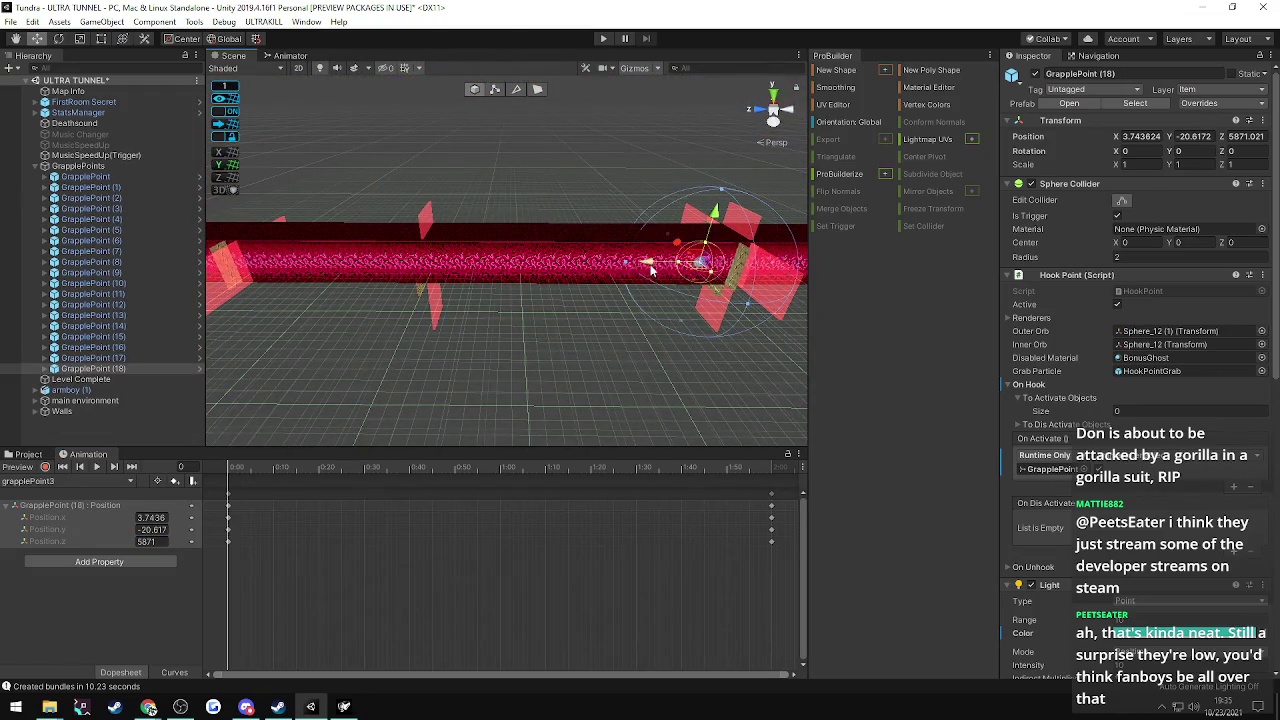
left_click_drag(650, 270, 382, 272)
right_click_drag(382, 272, 462, 314)
key("w")
left_click_drag(462, 314, 517, 316)
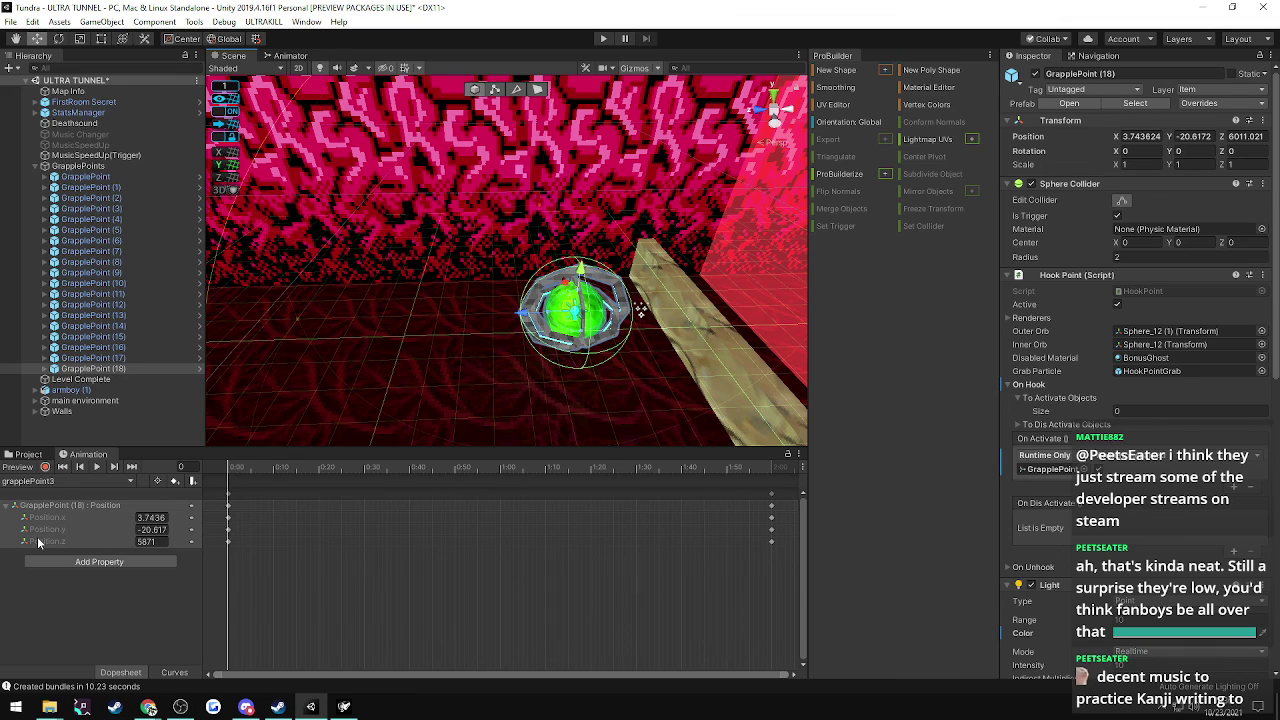
left_click(147, 541)
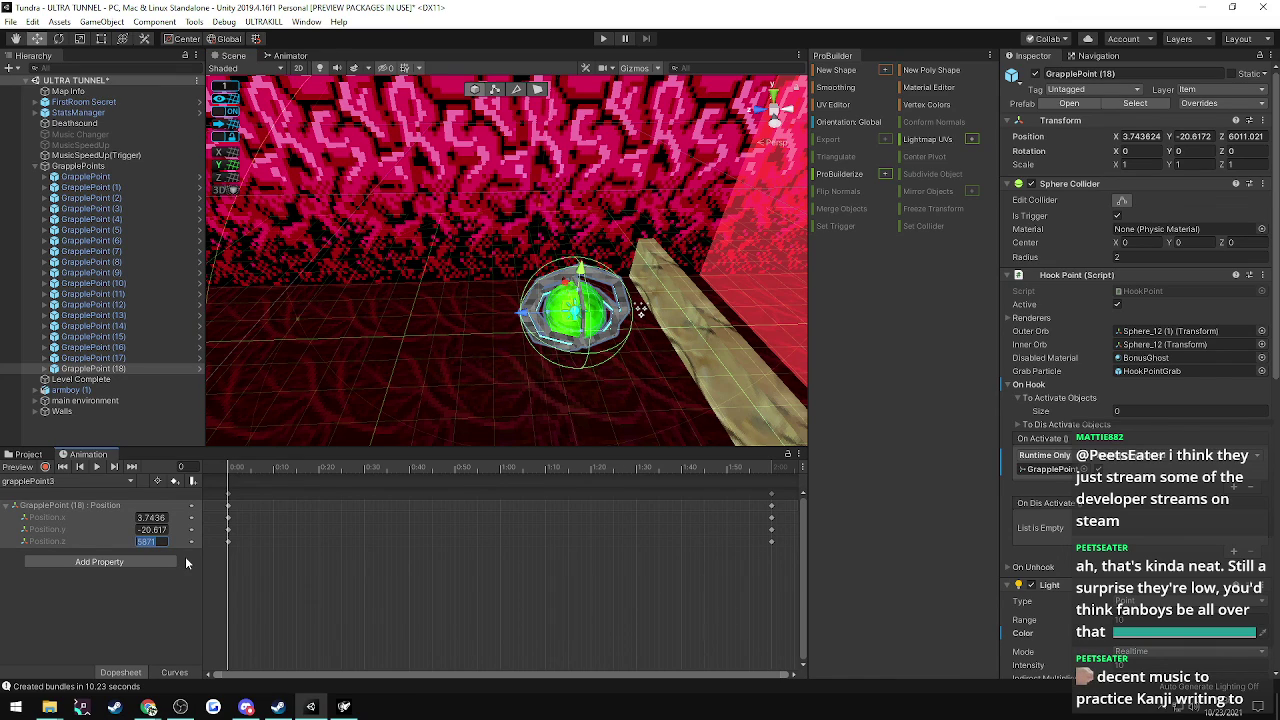
type("6011")
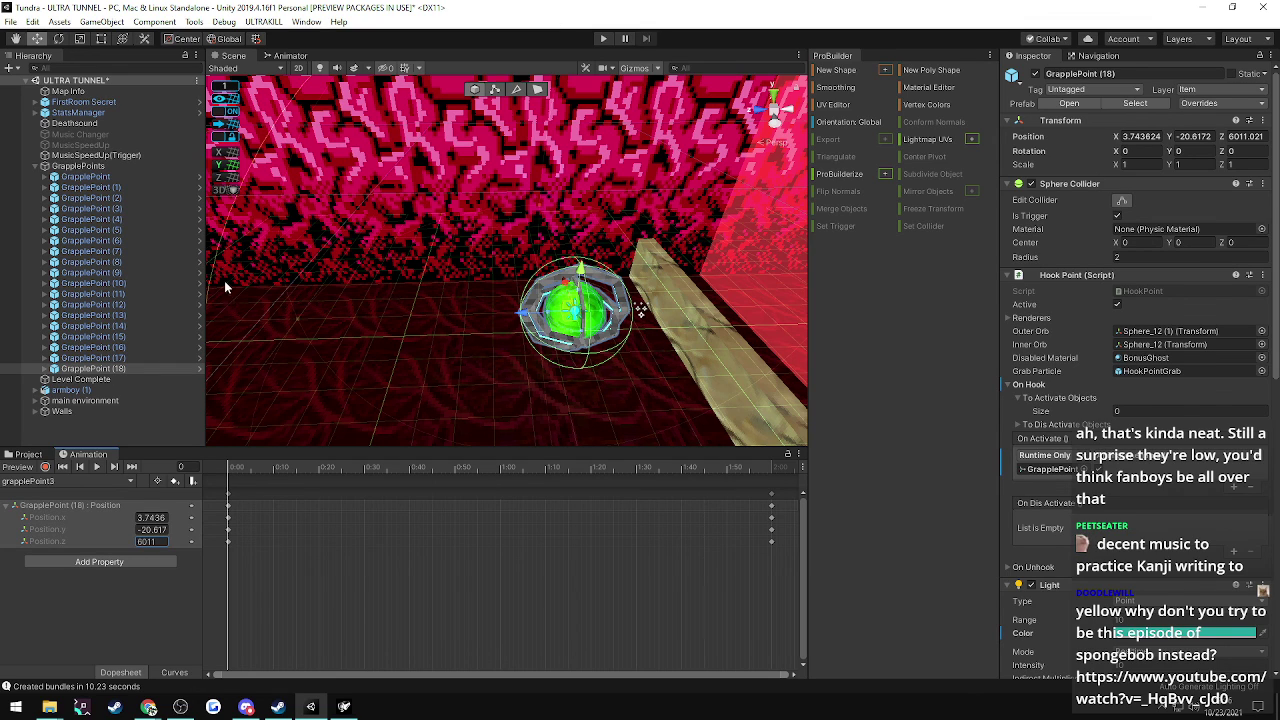
- Check GrapplePoint (18) against its barrier and build the level's asset bundles with the ULTRAKILL tools
right_click_drag(432, 326, 616, 271)
key("f")
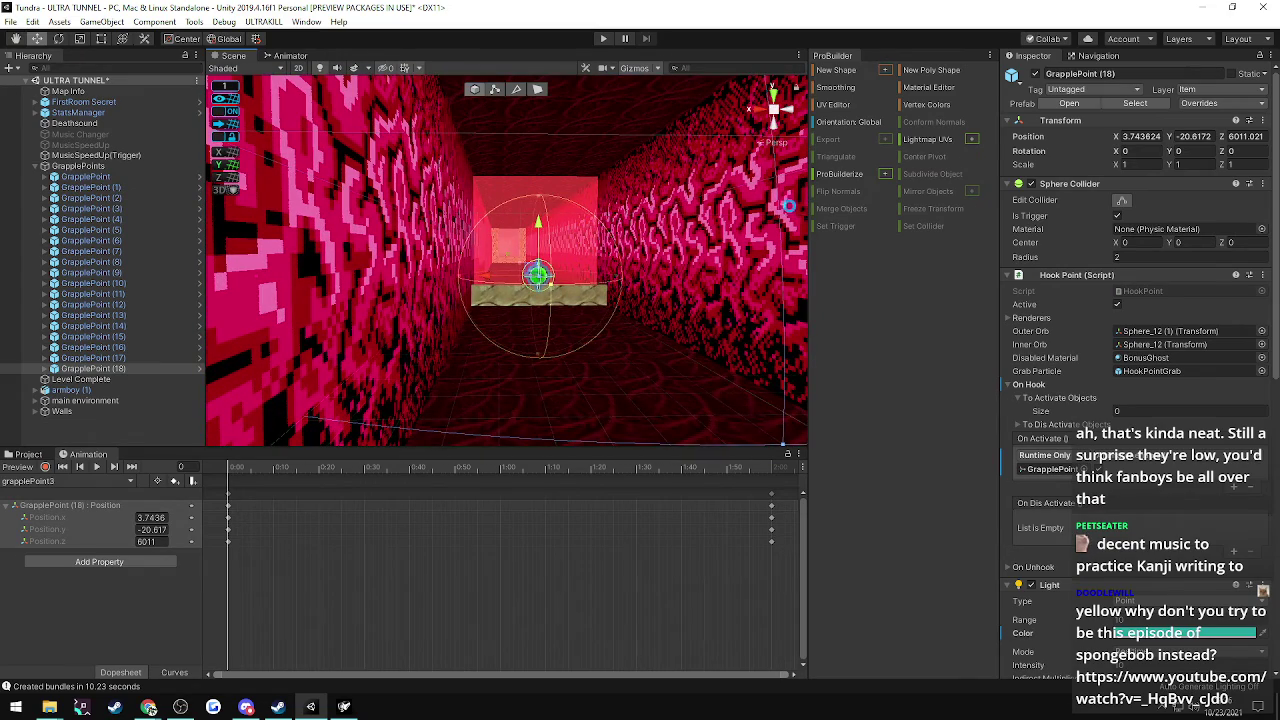
left_click(263, 22)
left_click(269, 40)
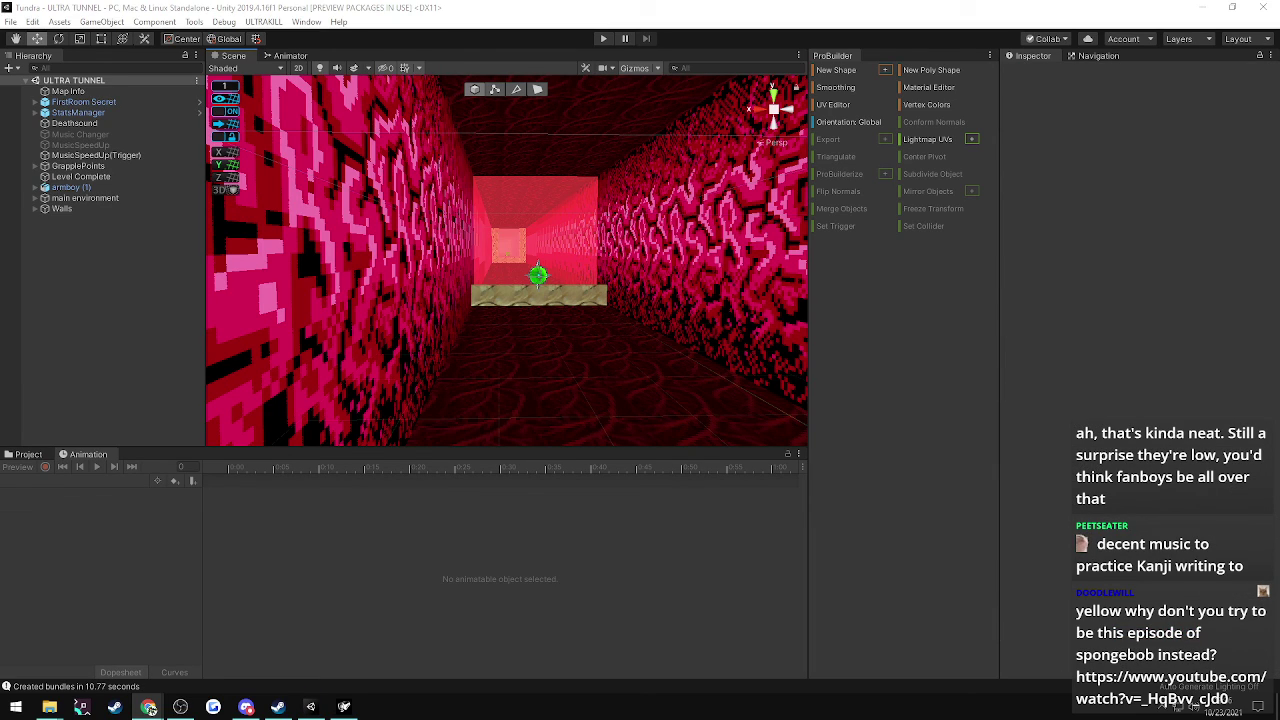
- Switch to the ULTRAKILL game and launch the local custom level ULTRATUNNEL.blood
left_click(148, 707)
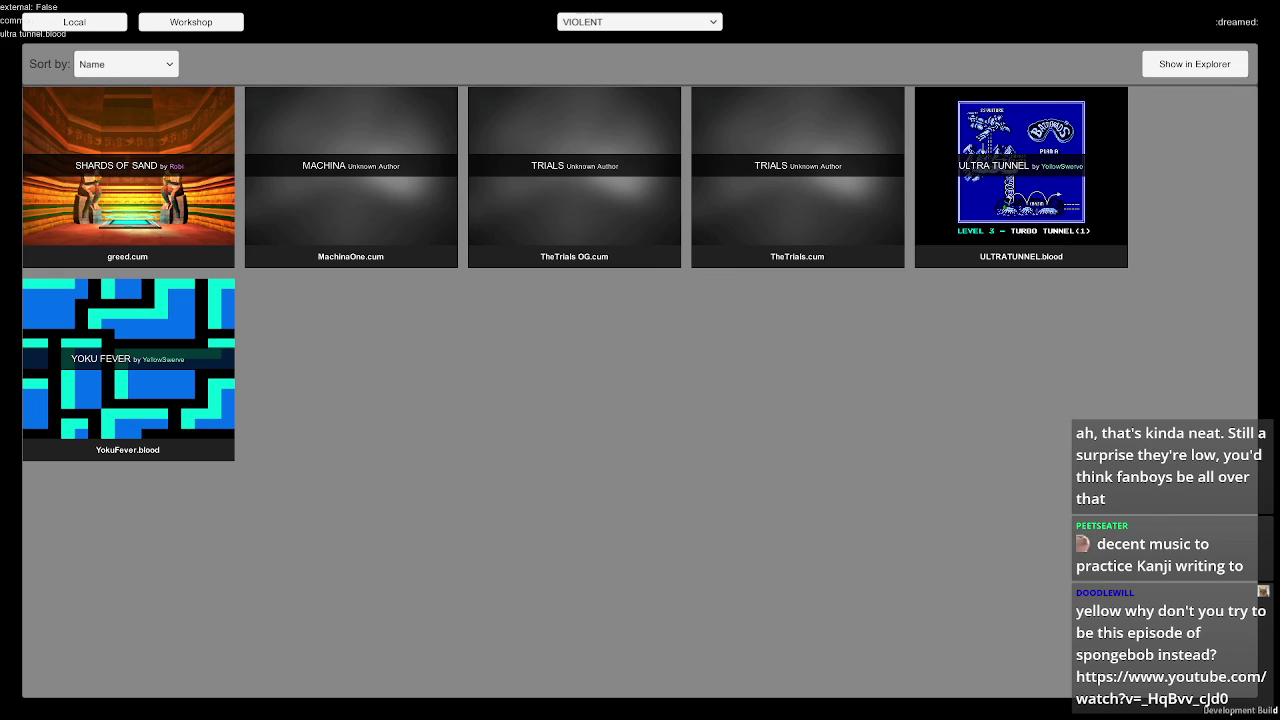
left_click(148, 707)
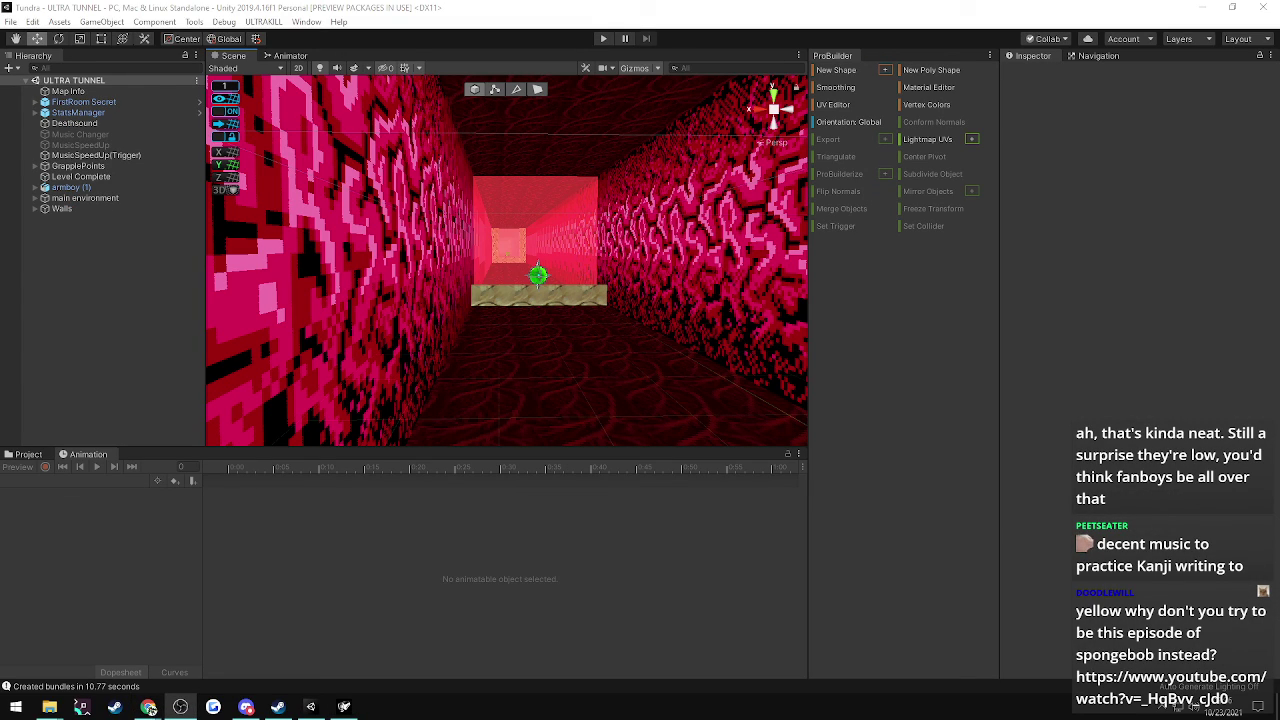
key("alt+Tab")
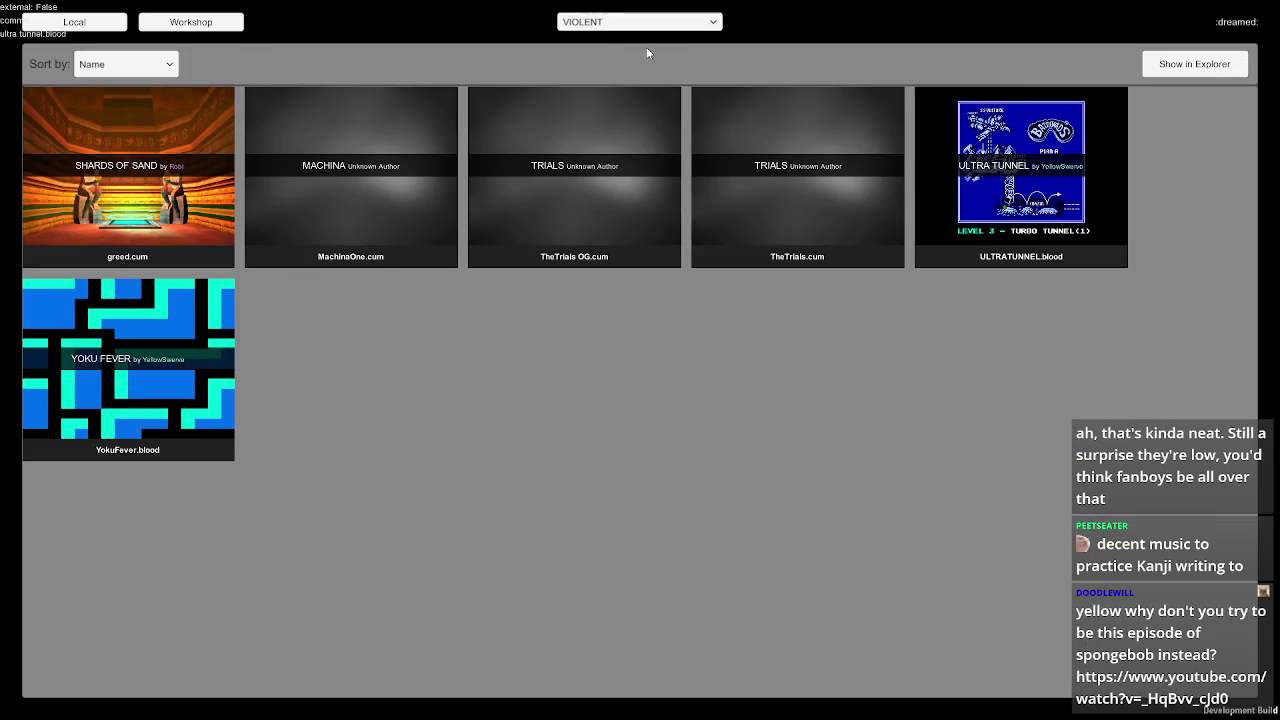
left_click(988, 193)
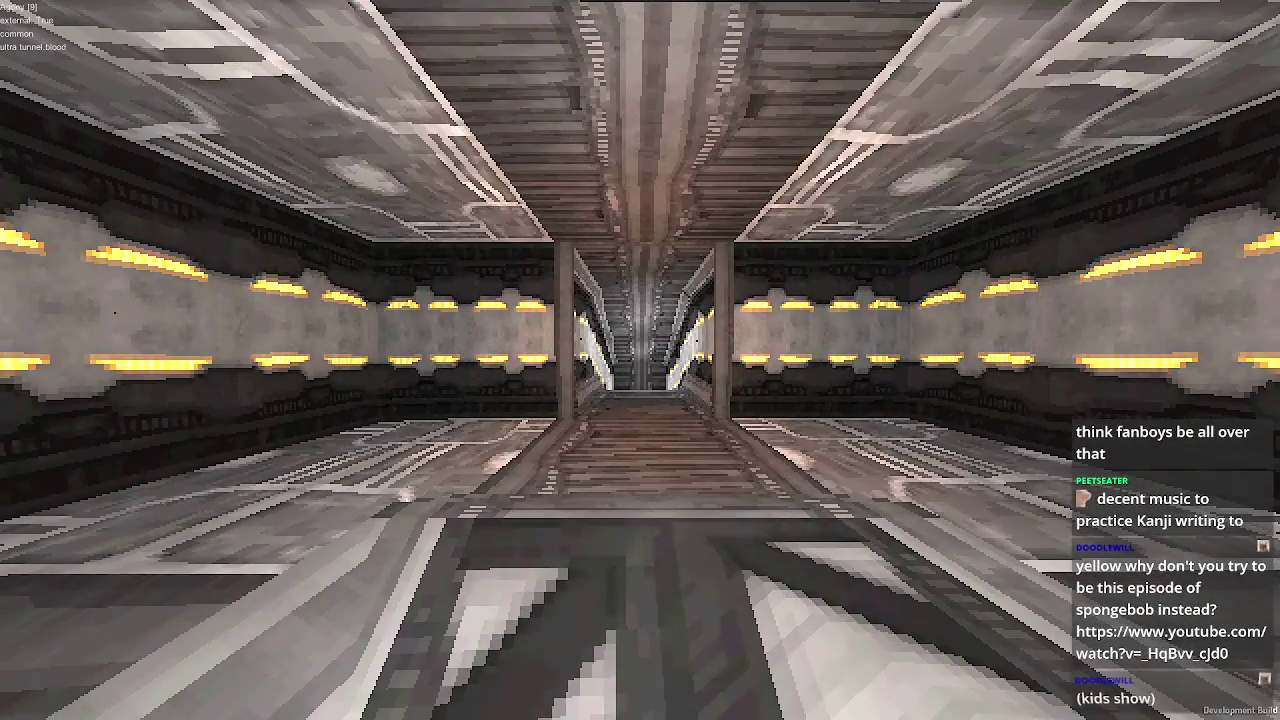
- Pause the mission, return to Unity and rebuild the ULTRA TUNNEL bundles
key("Escape")
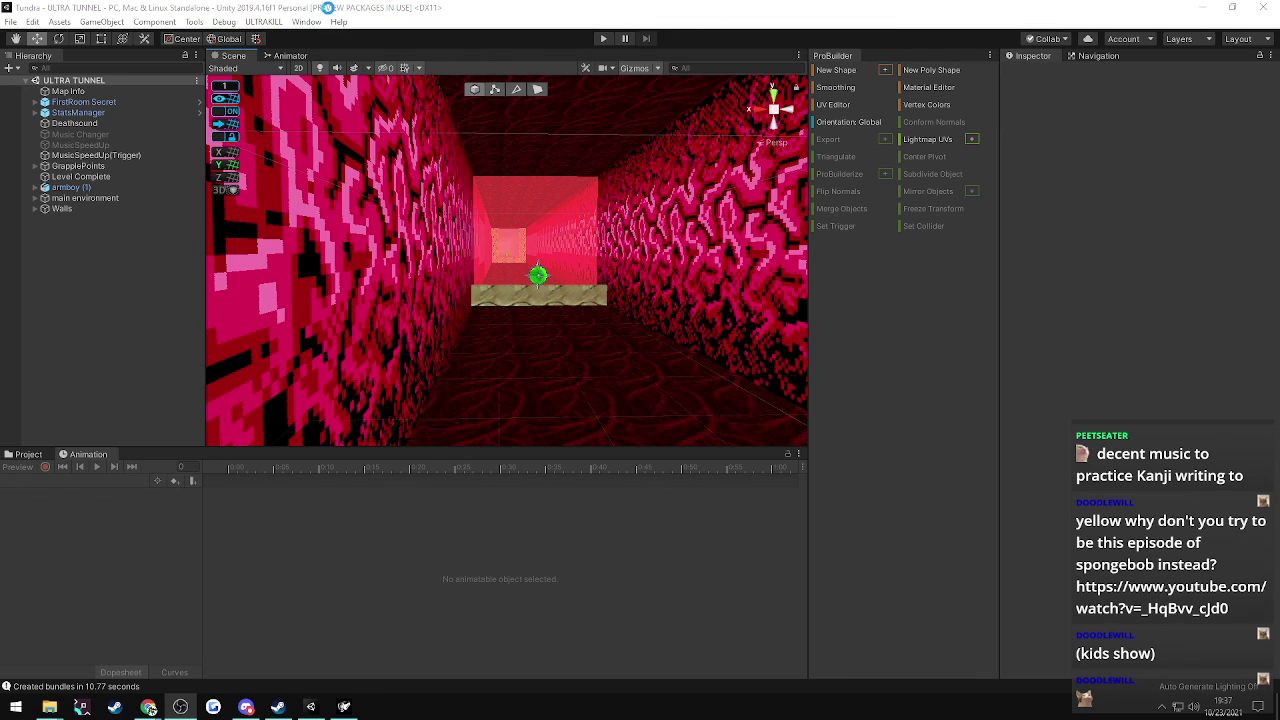
left_click(263, 22)
left_click(273, 35)
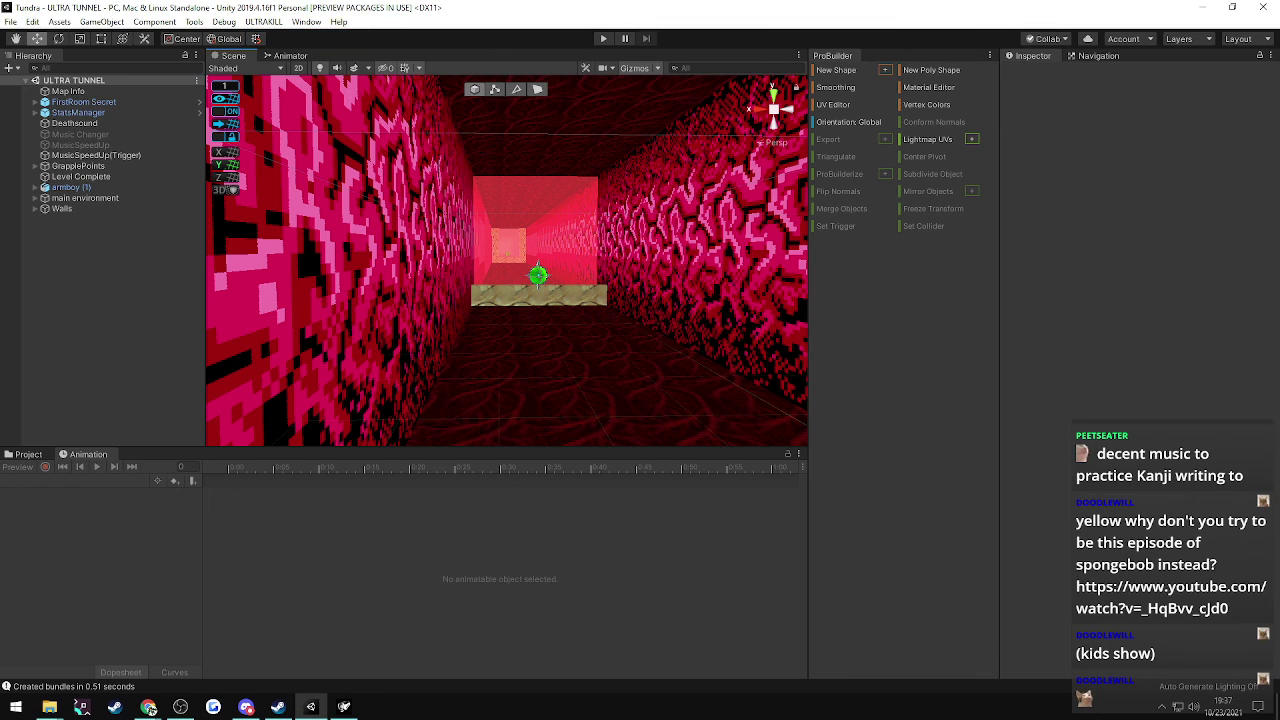
- Switch to ULTRAKILL, resume the paused mission and go through the opening room's door into the tunnel
left_click(148, 707)
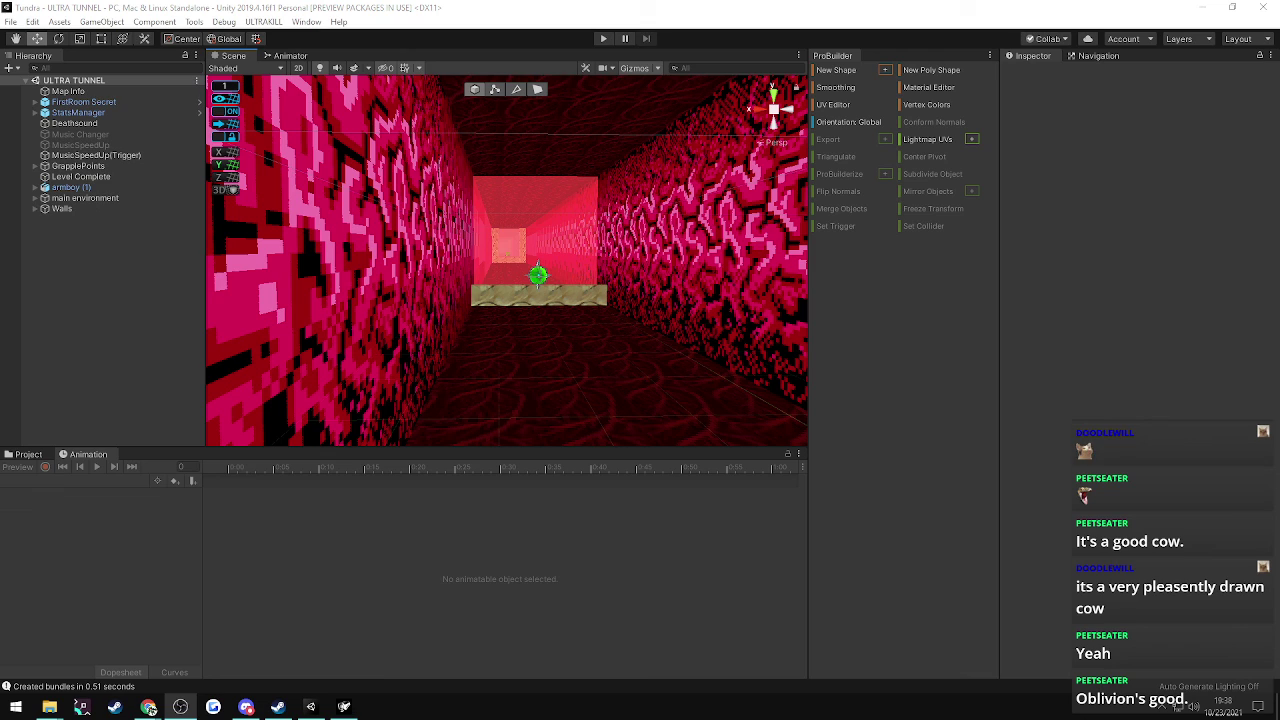
key("alt+Tab")
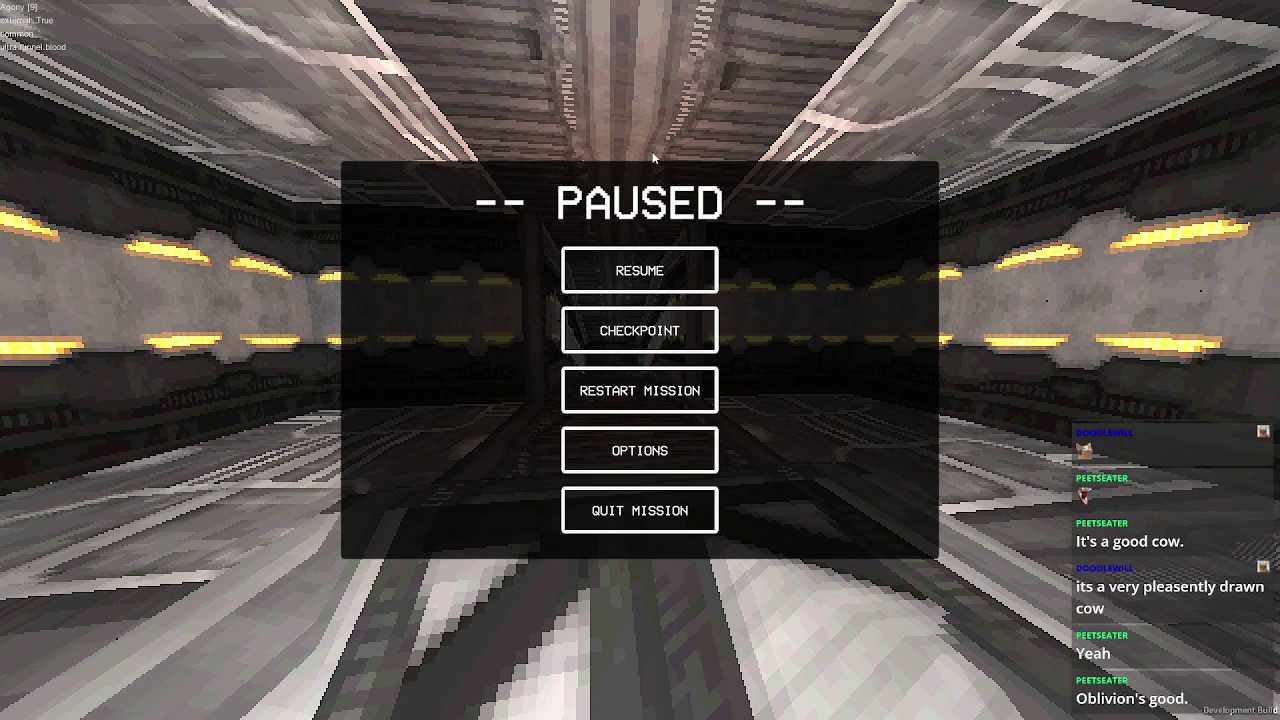
left_click(645, 262)
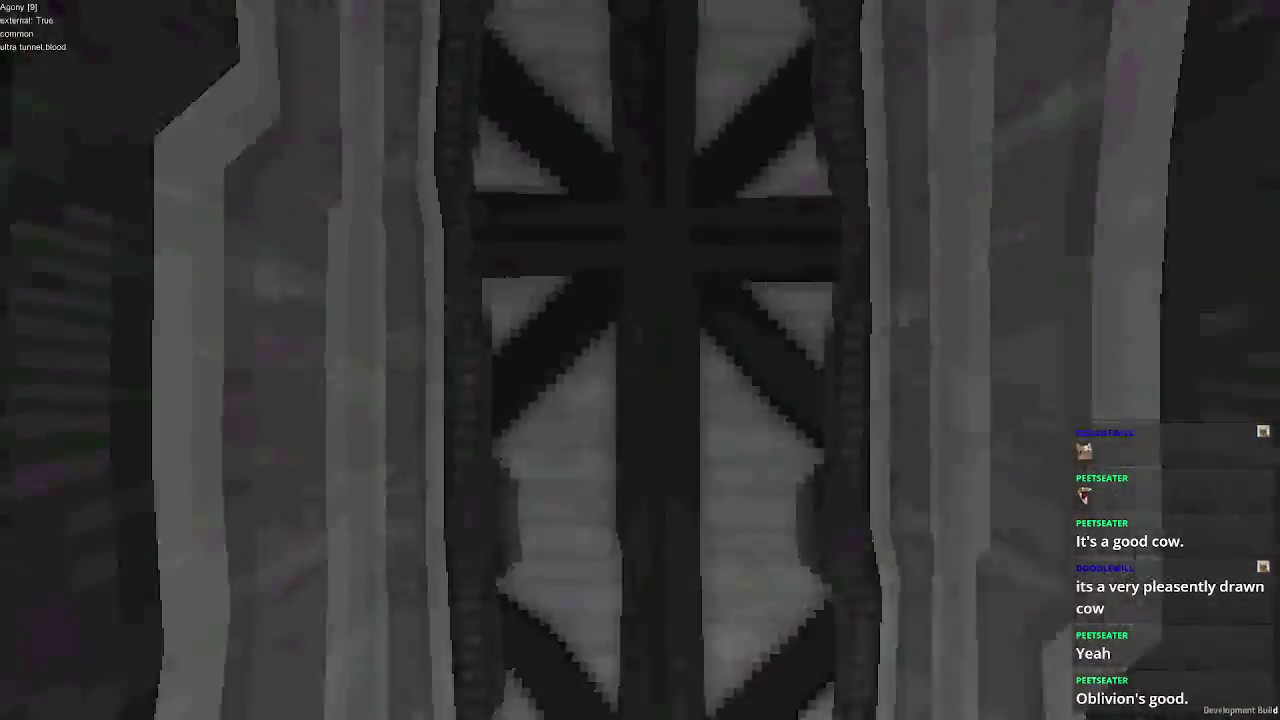
key("w")
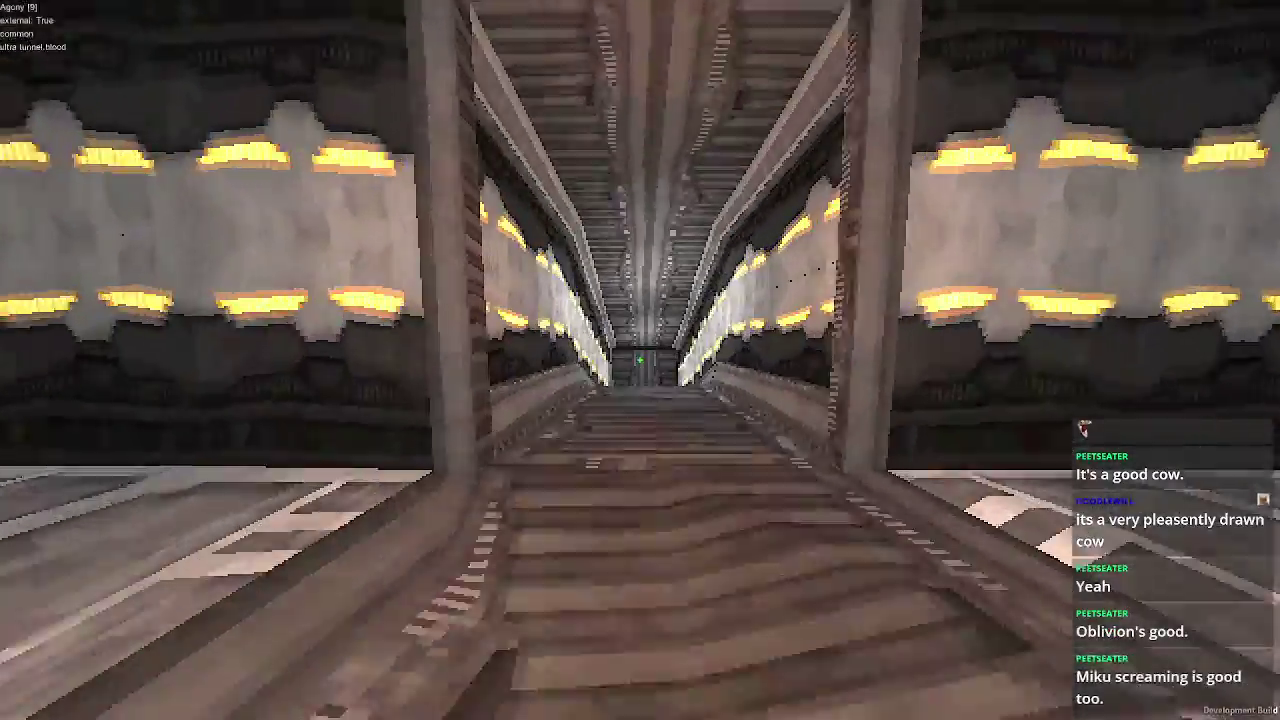
key("w")
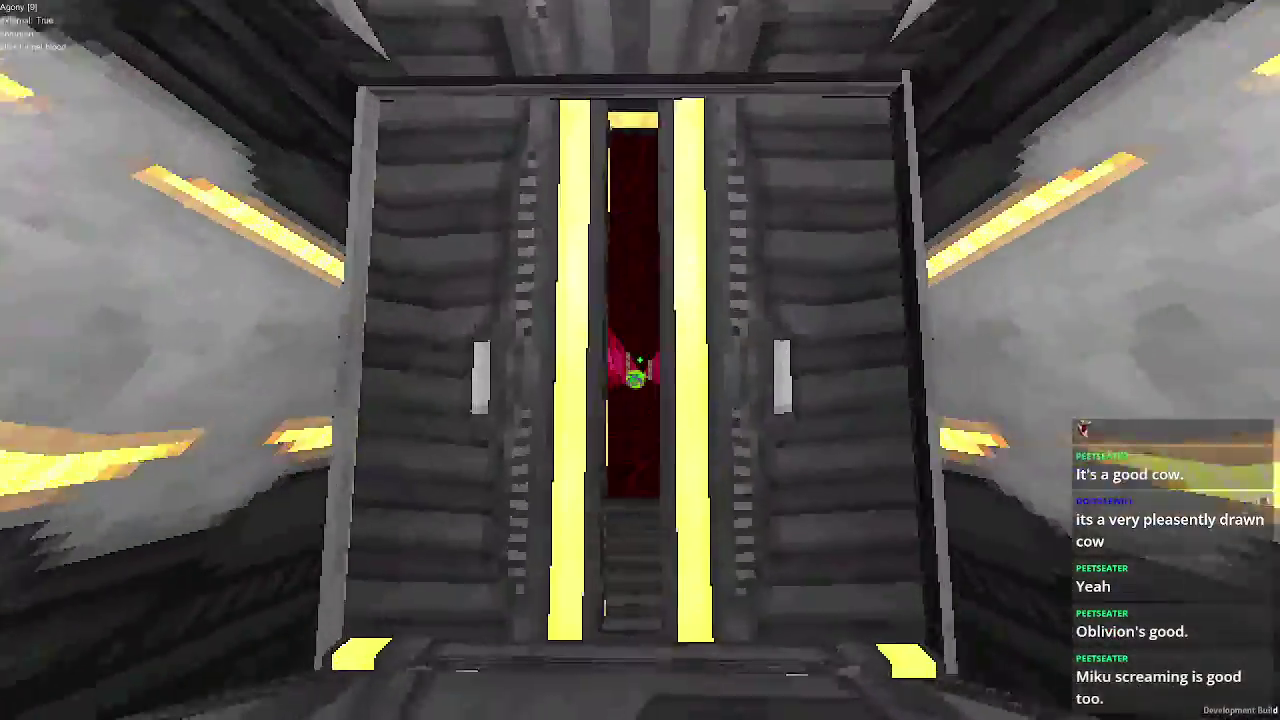
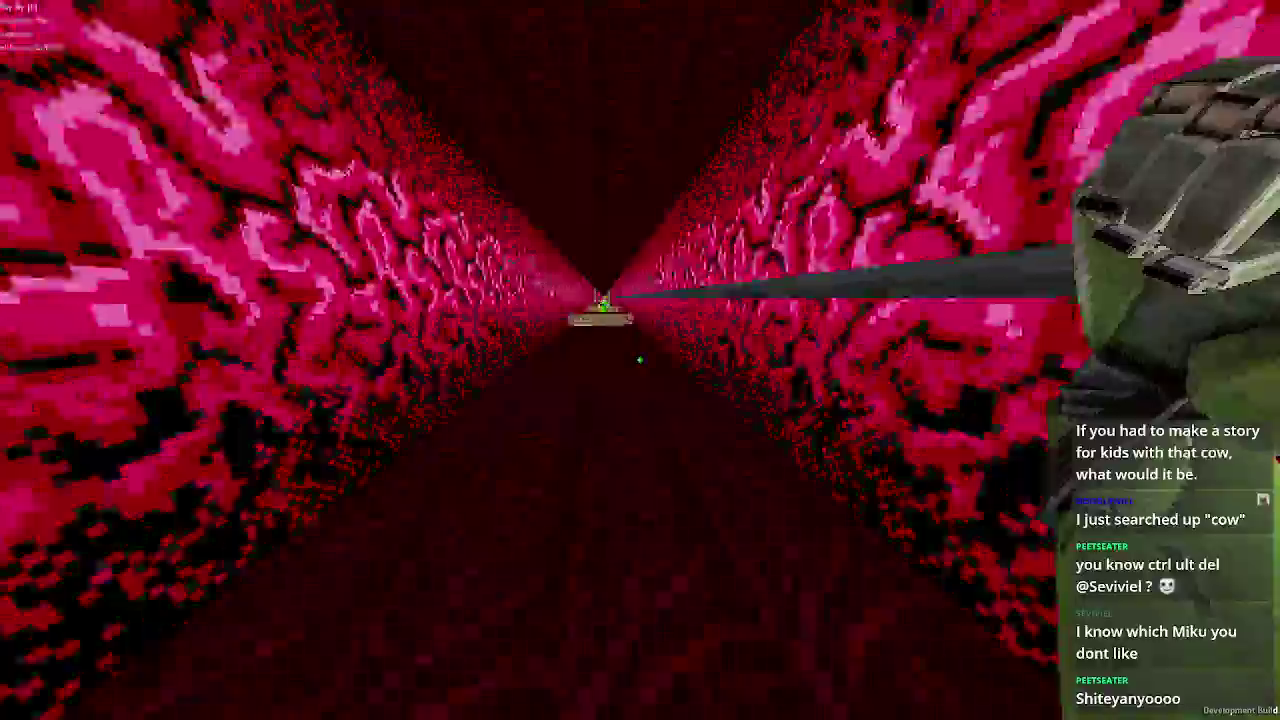
- Playtest the tunnel by grappling past the wooden barriers and advancing to the translucent red wall
key("r")
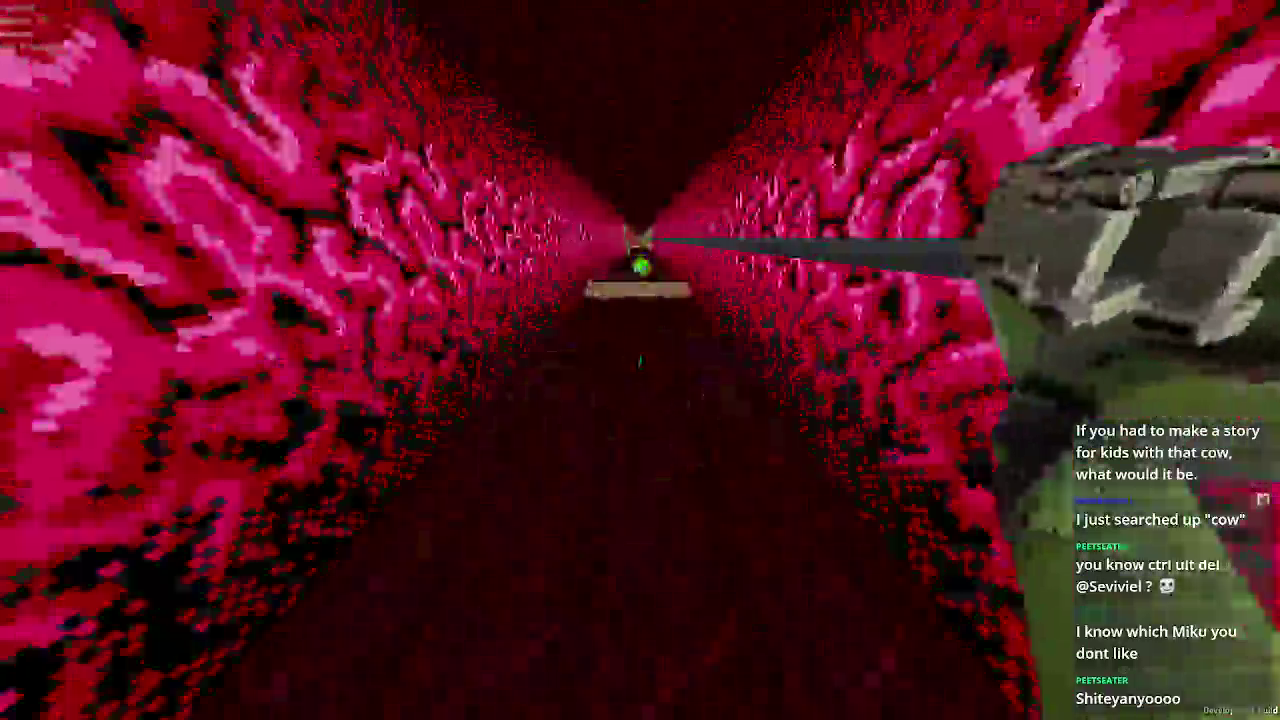
left_click(640, 360)
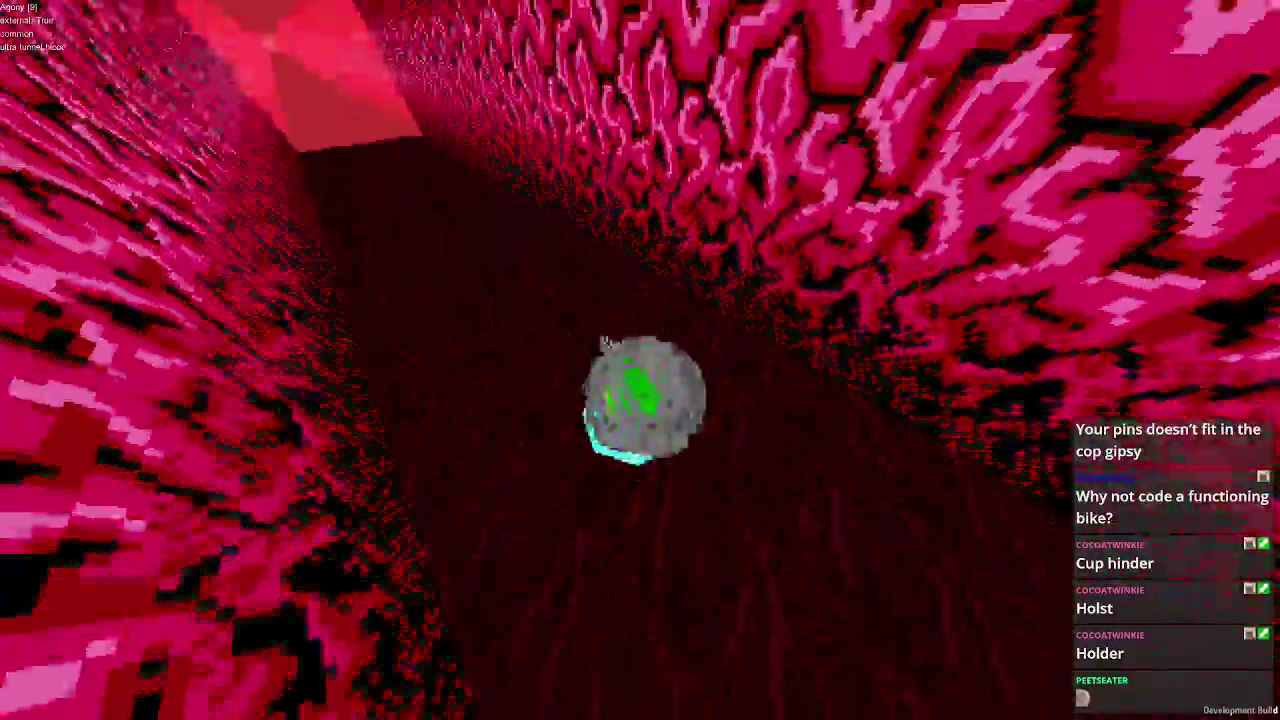
left_click(640, 360)
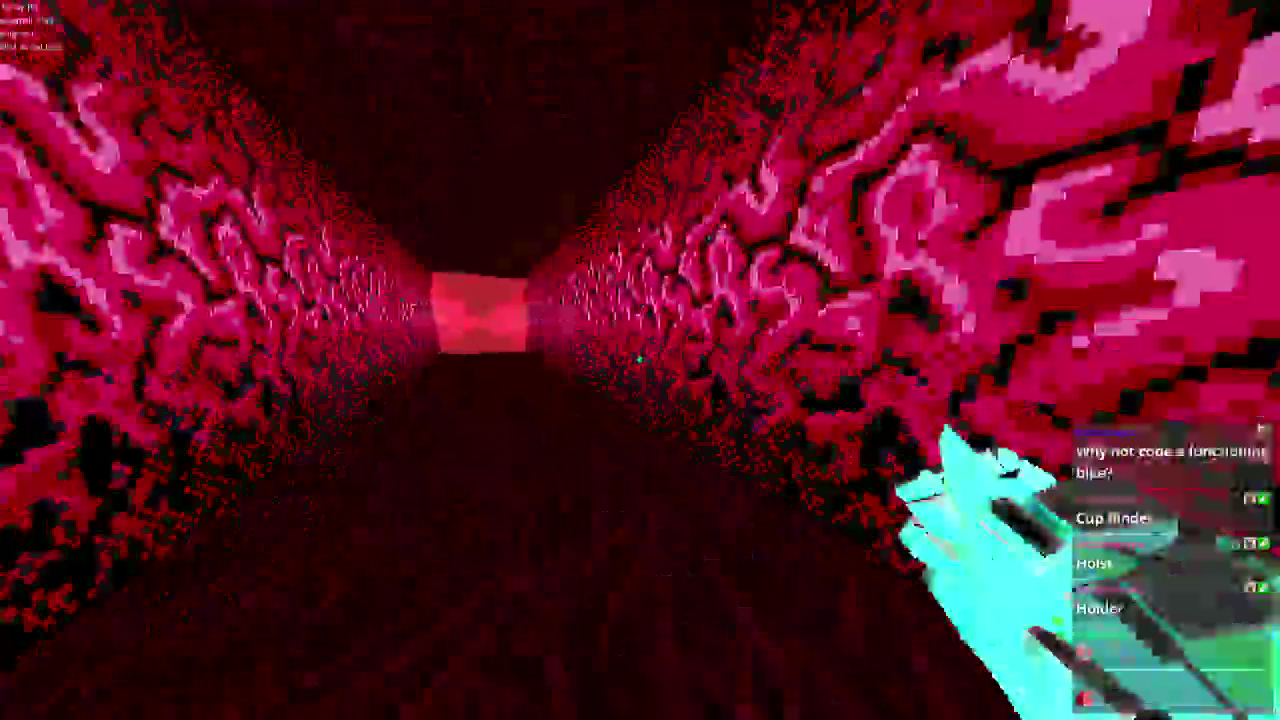
key("w")
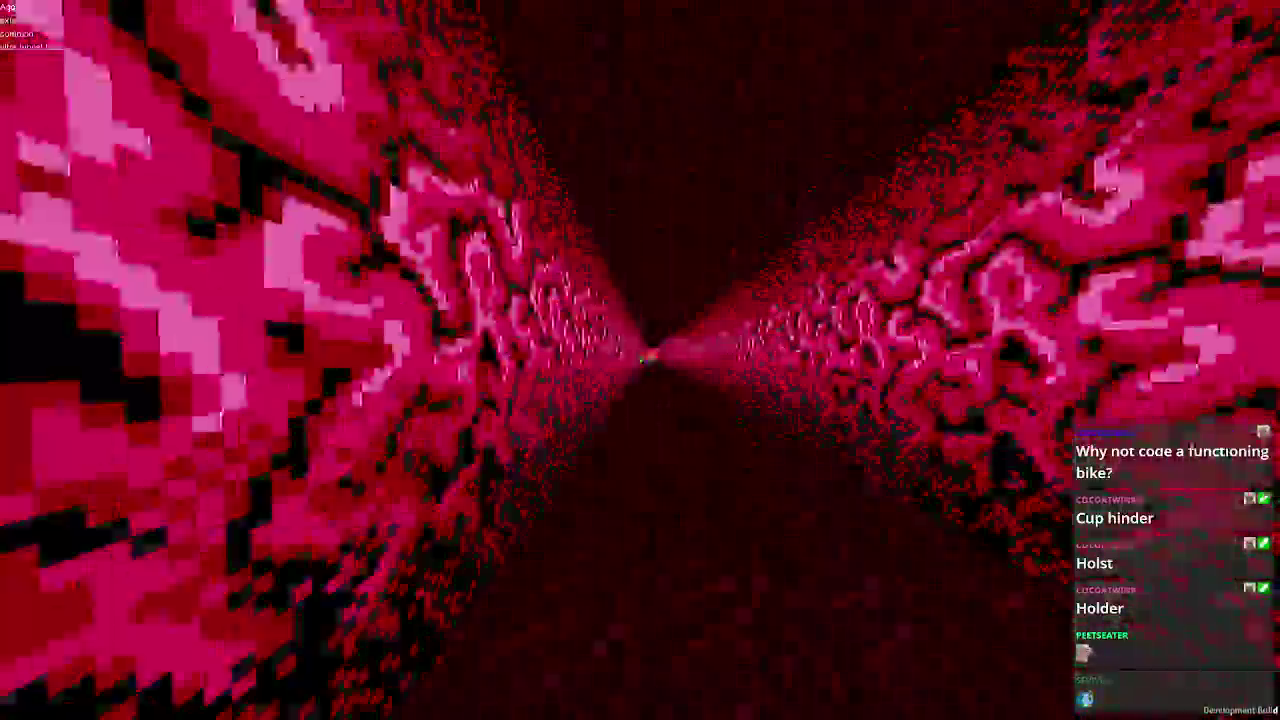
key("w")
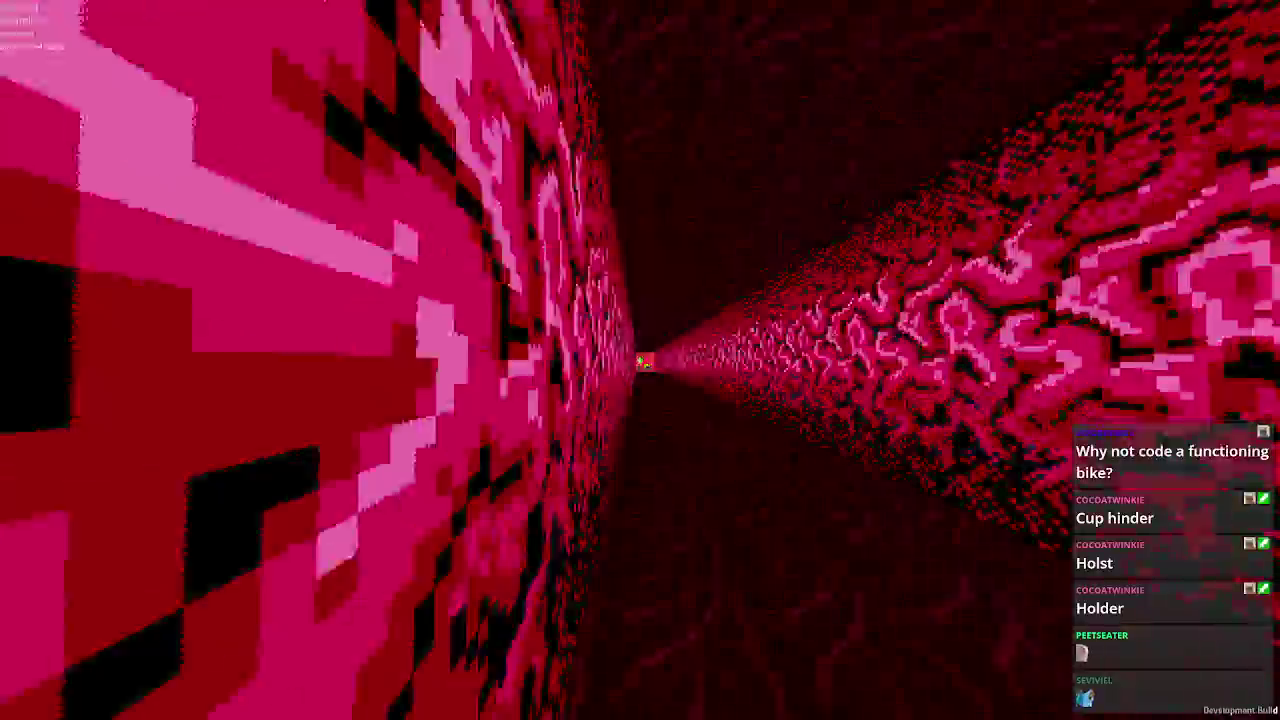
key("w")
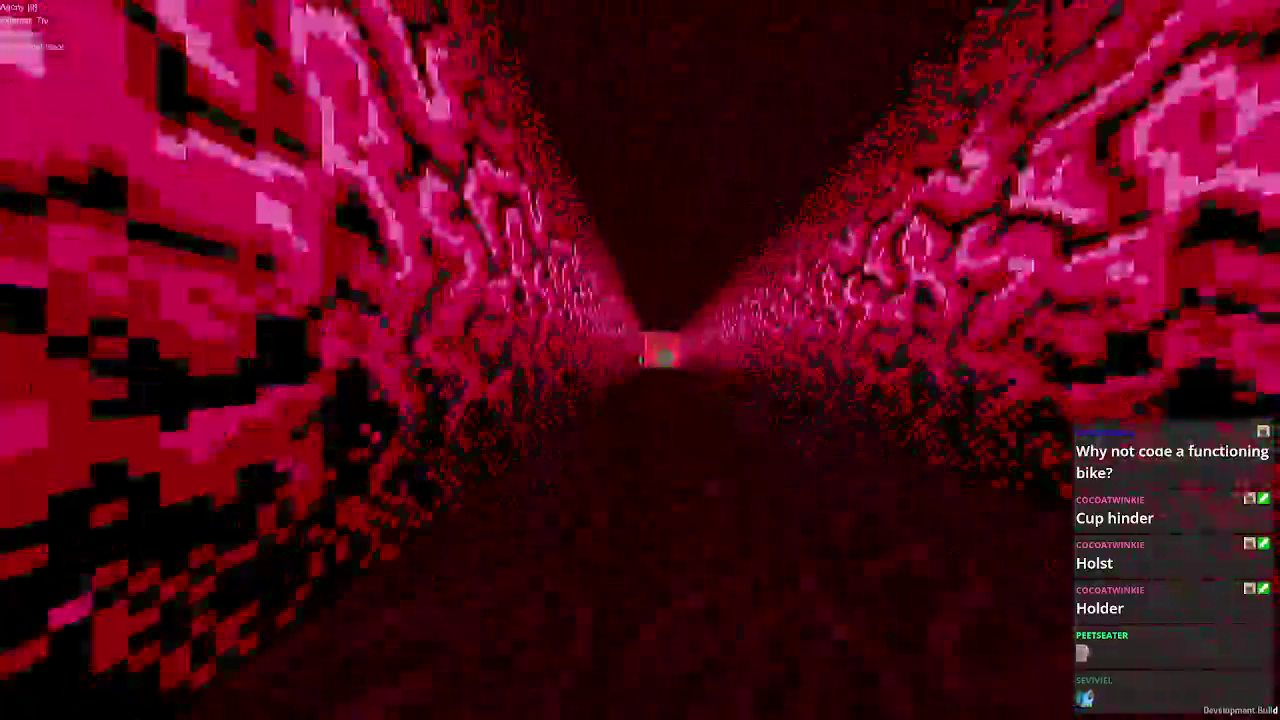
key("w")
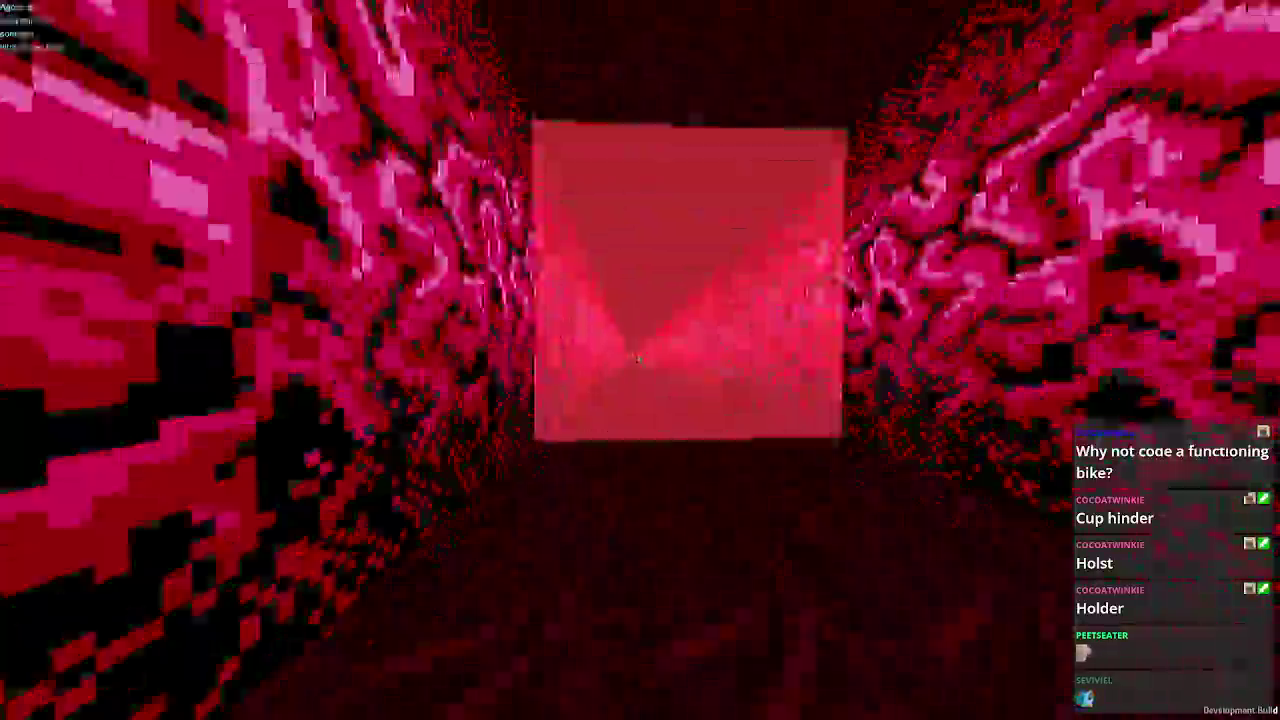
key("w")
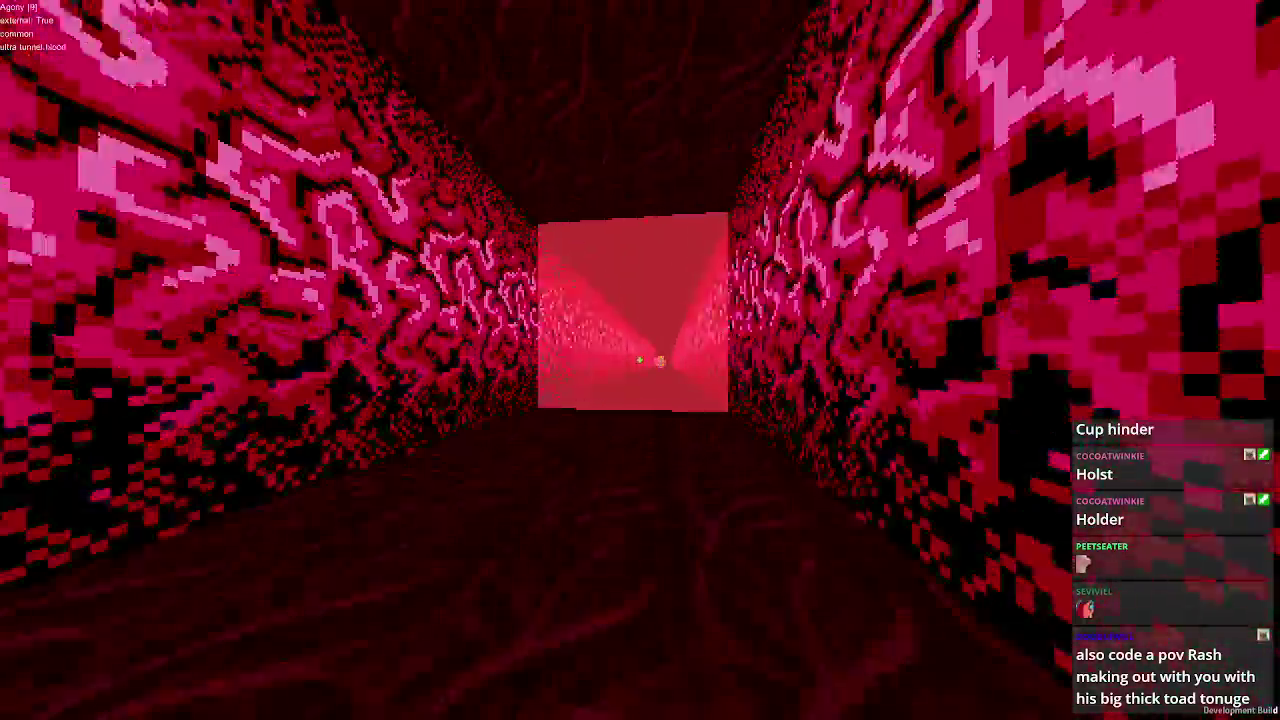
- Quit the ULTRA TUNNEL mission and switch back to the Unity editor
key("Escape")
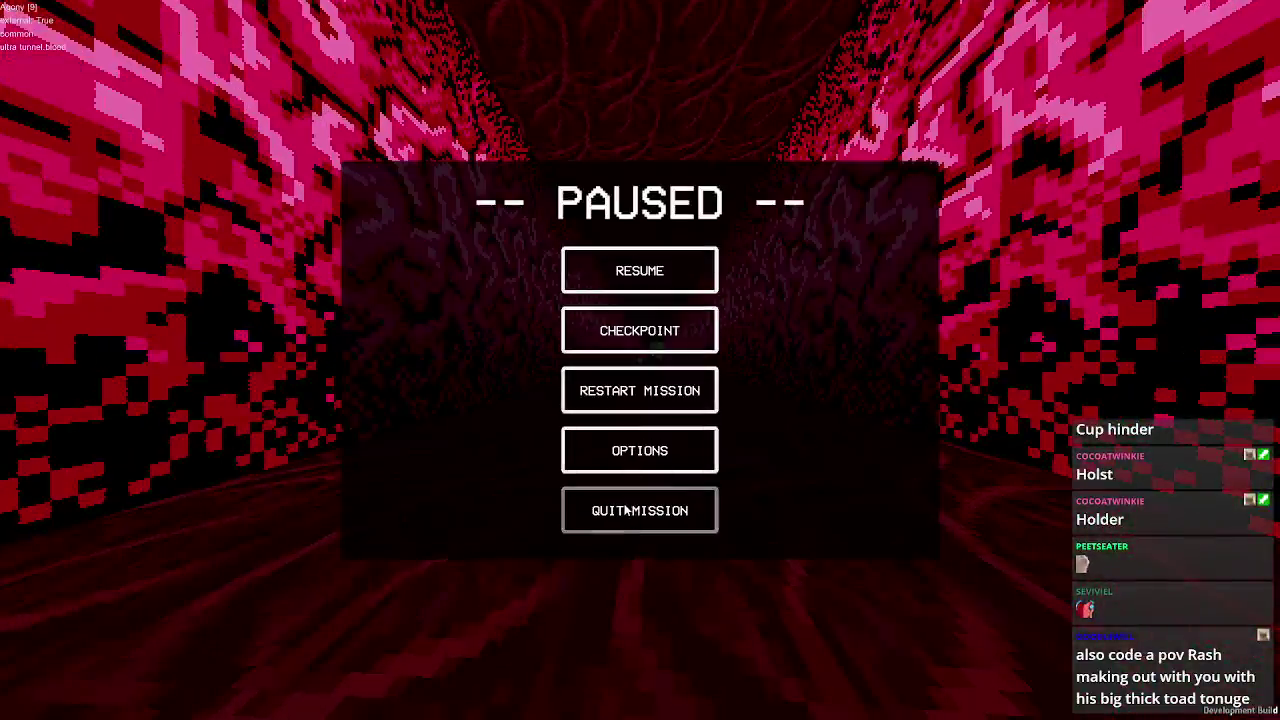
left_click(624, 508)
key("alt+Tab")
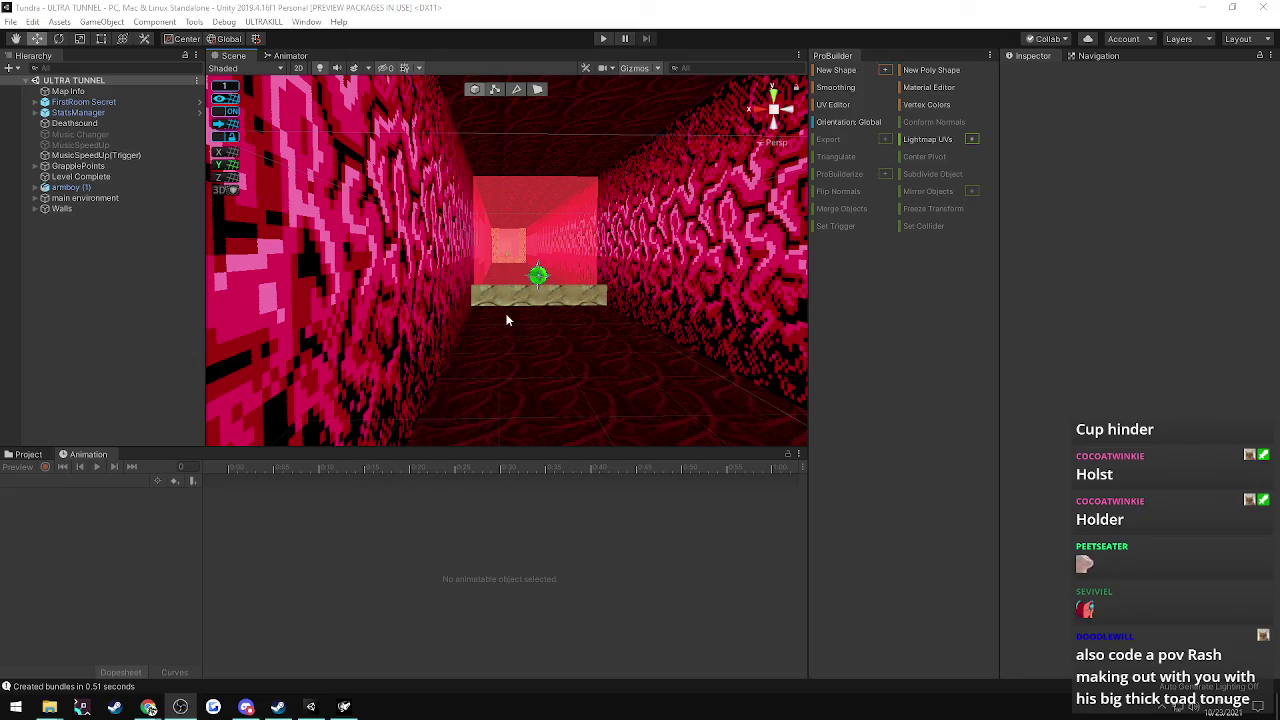
- Examine the tunnel section with the upright wooden barrier behind the translucent red wall in the scene
right_click_drag(524, 286, 1247, 381)
key("w")
key("s")
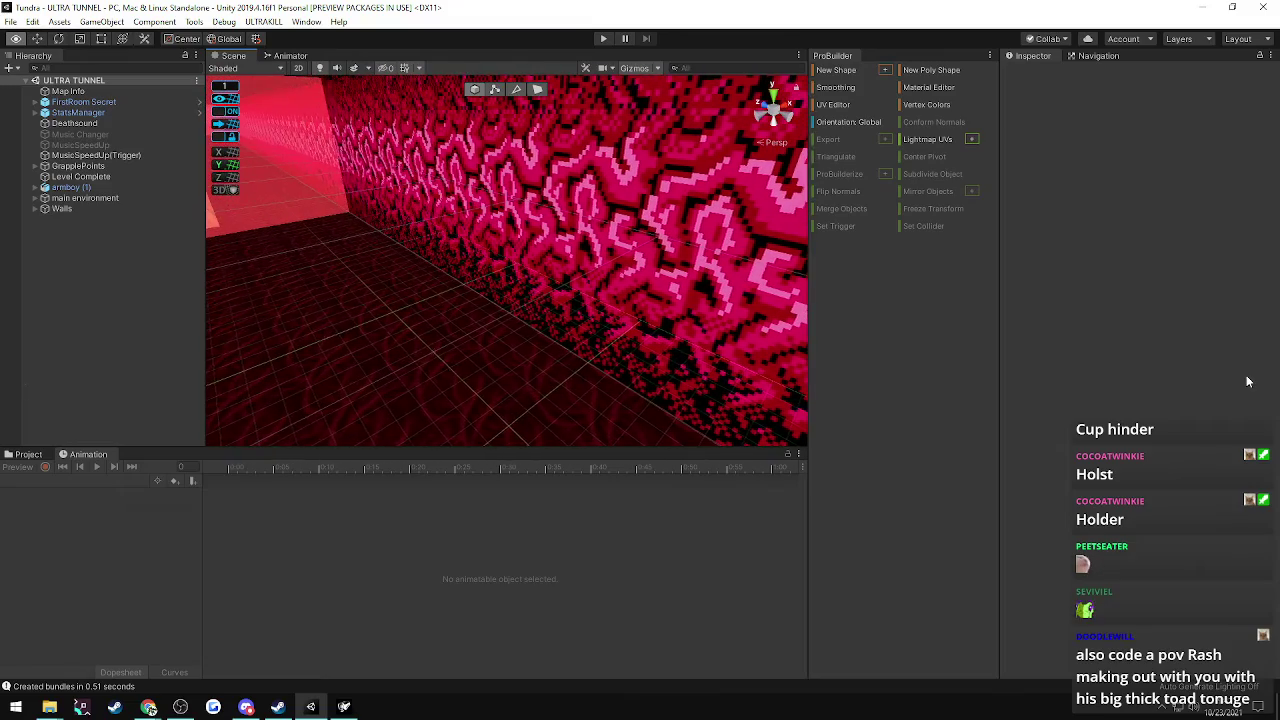
right_click_drag(674, 348, 473, 247)
key("w")
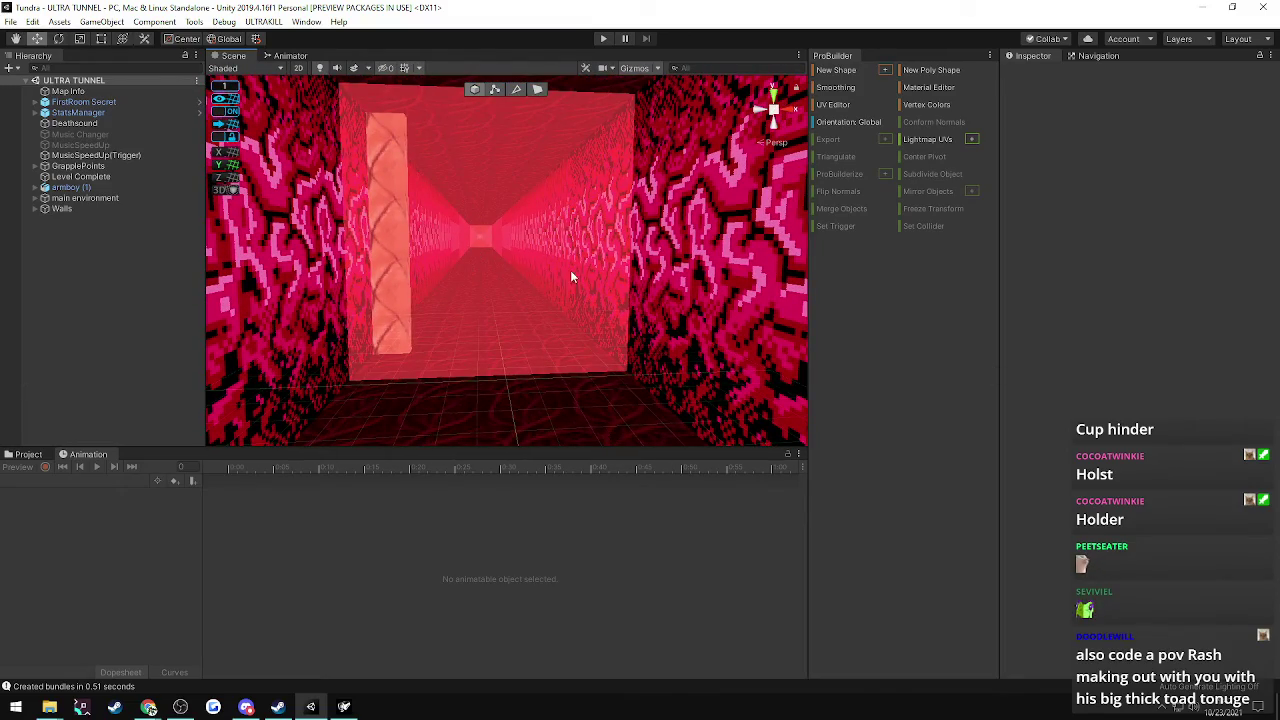
right_click_drag(570, 272, 551, 268)
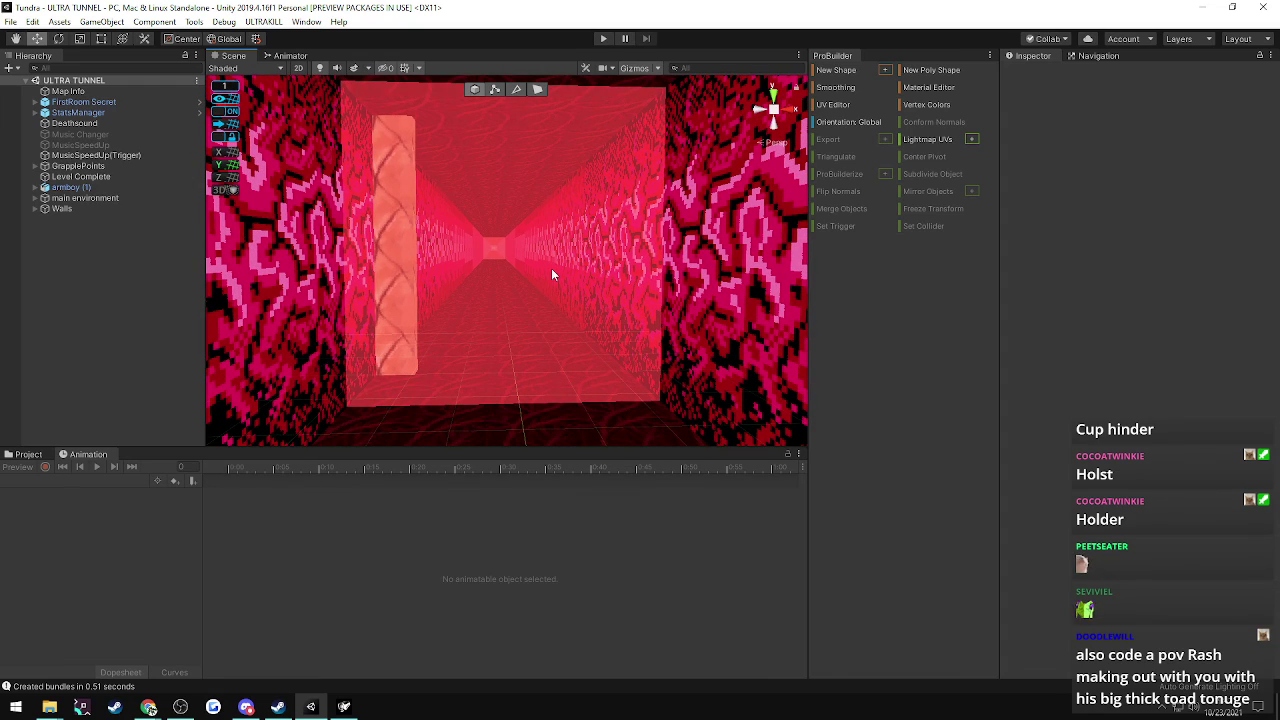
- Switch to ULTRAKILL and launch the local custom level ULTRATUNNEL.blood again
left_click(148, 708)
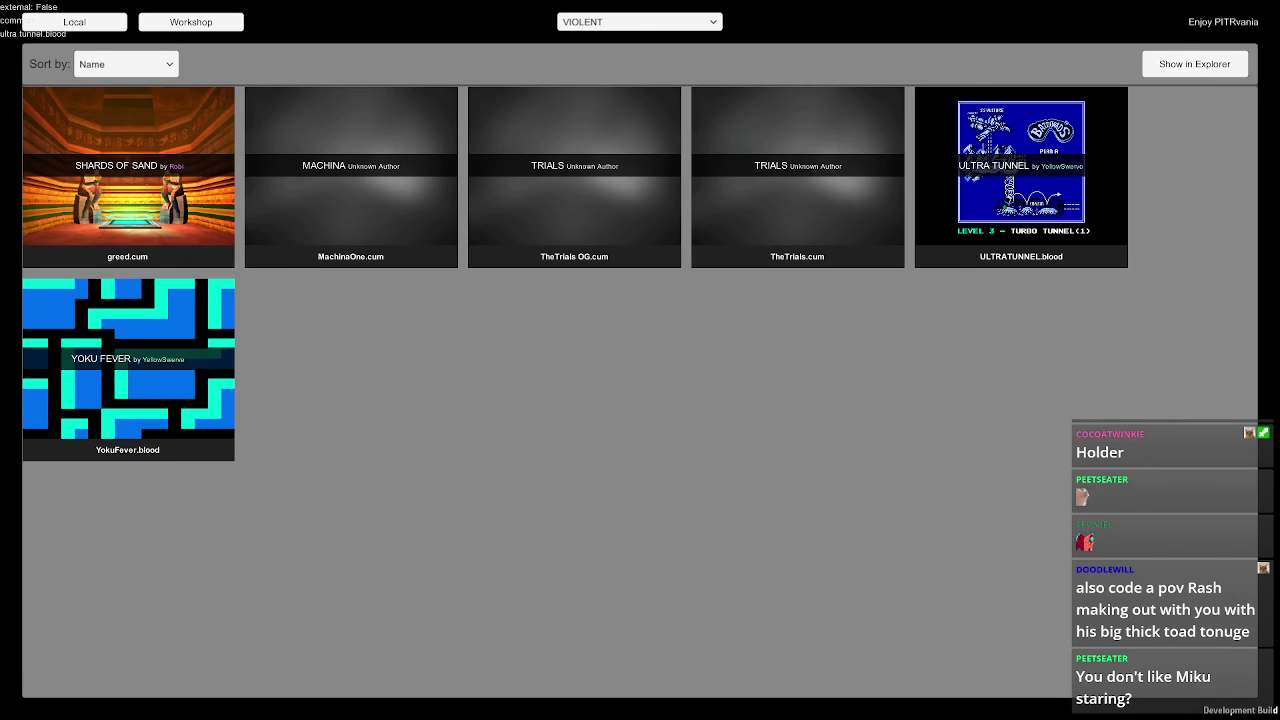
key("alt+Tab")
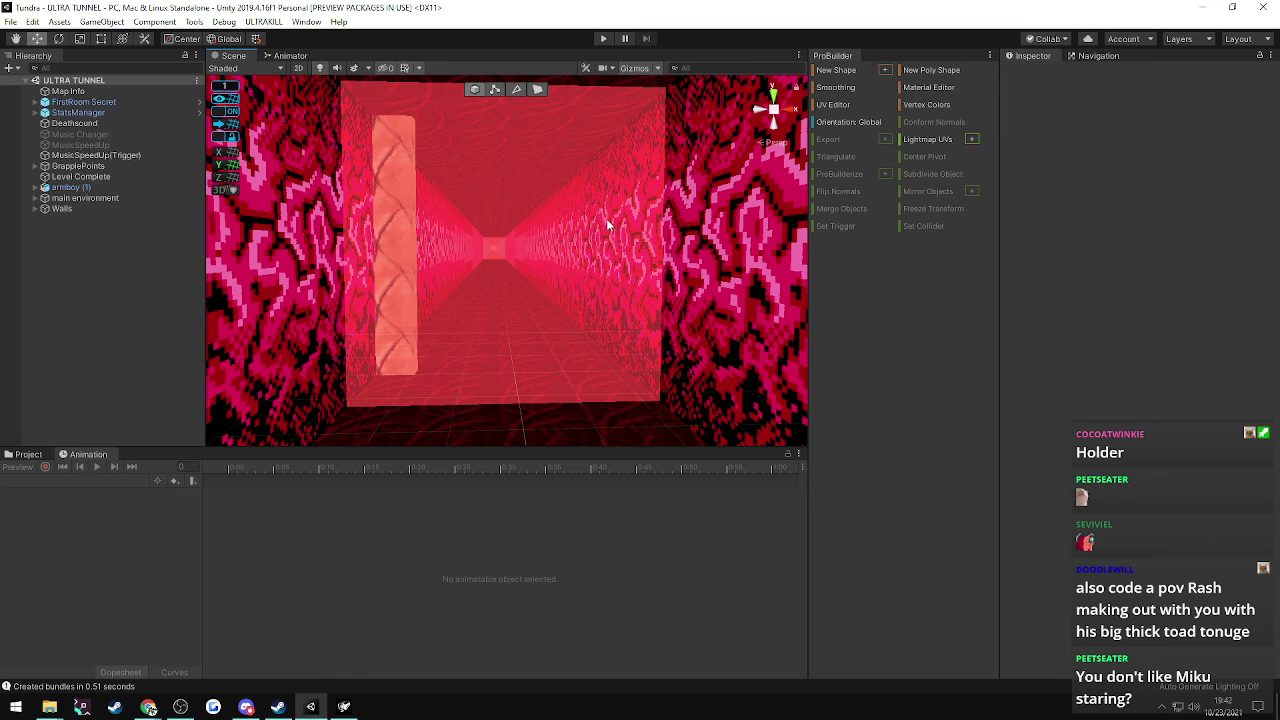
left_click(343, 706)
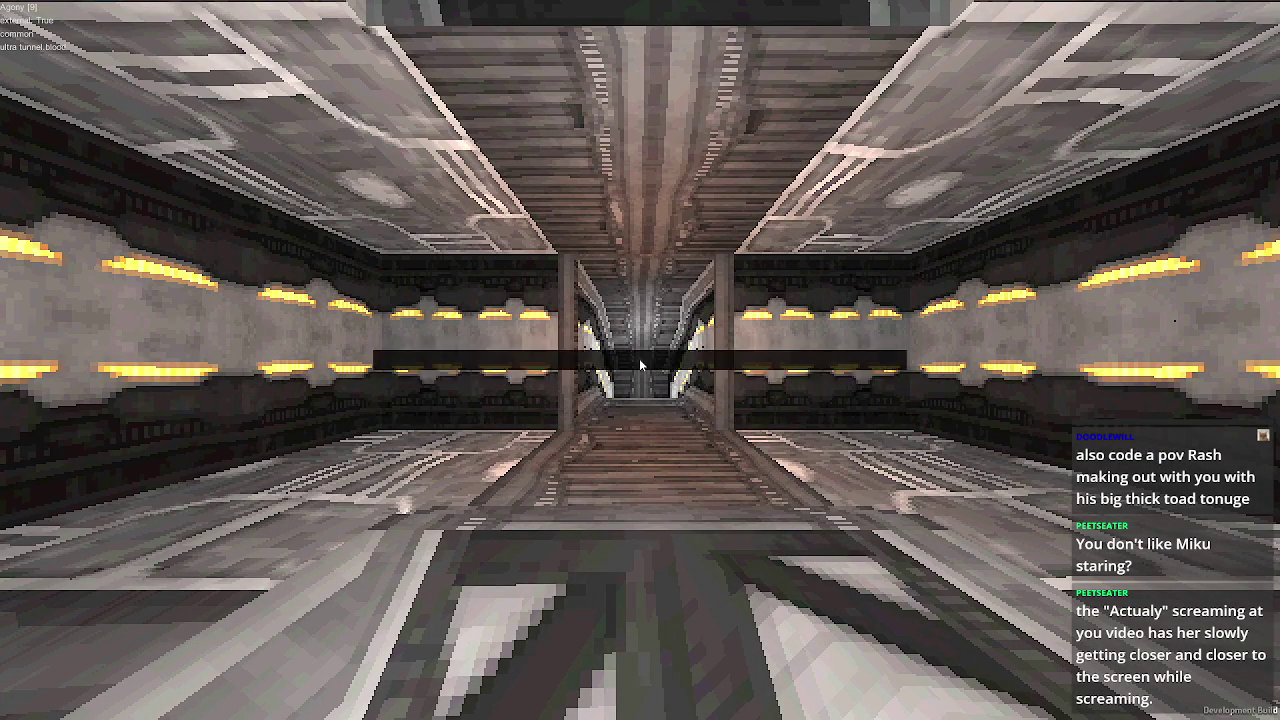
- Pause the mission, set the music volume to 100 in the audio options and resume play
key("Escape")
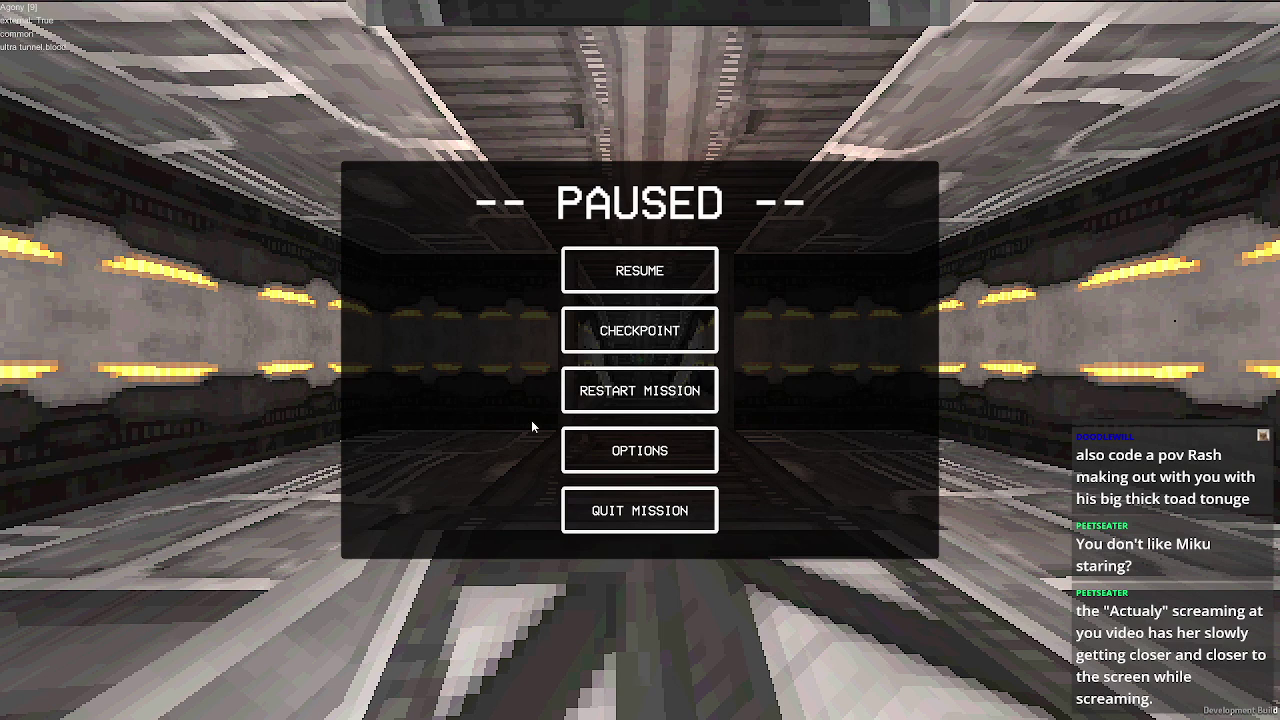
left_click(606, 438)
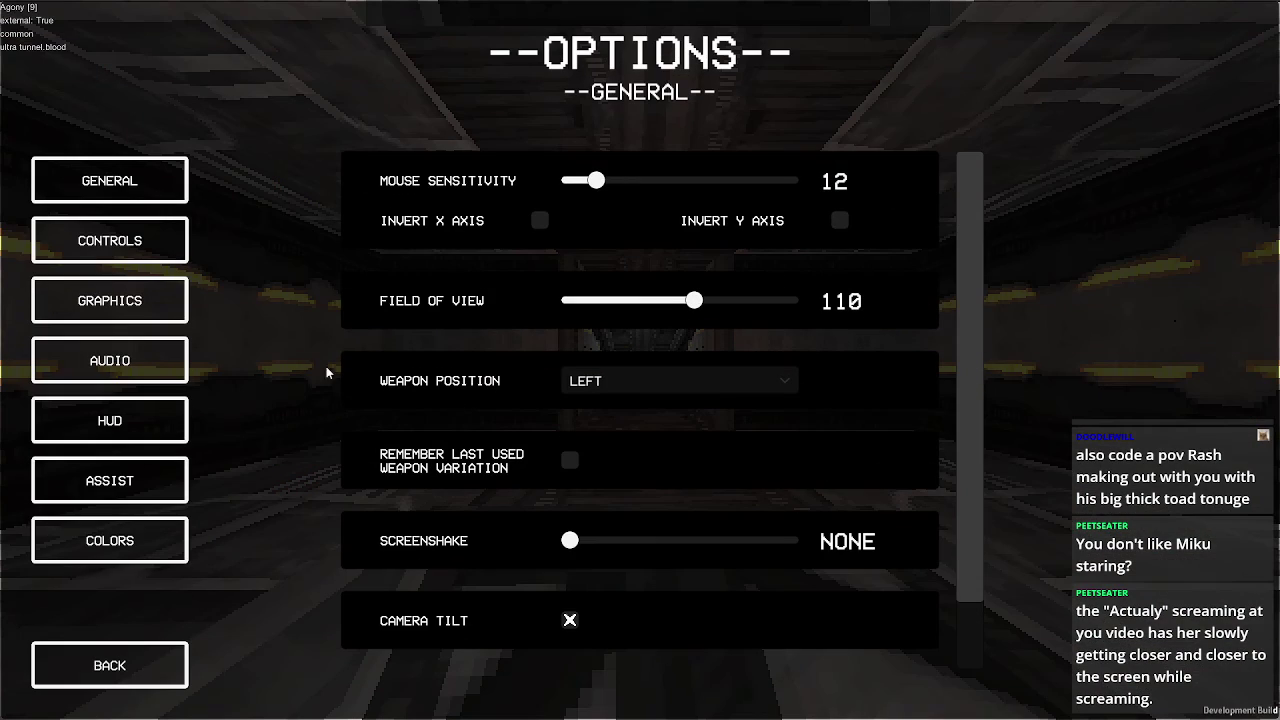
left_click(105, 358)
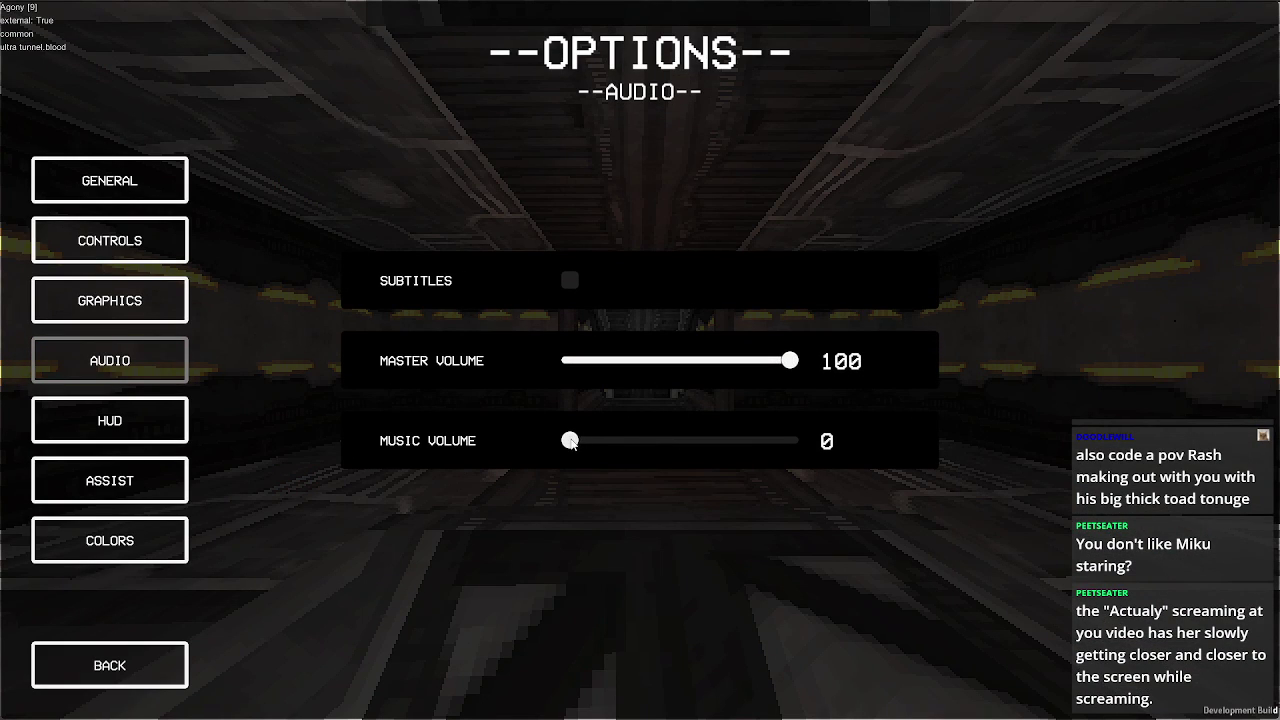
left_click_drag(570, 441, 828, 446)
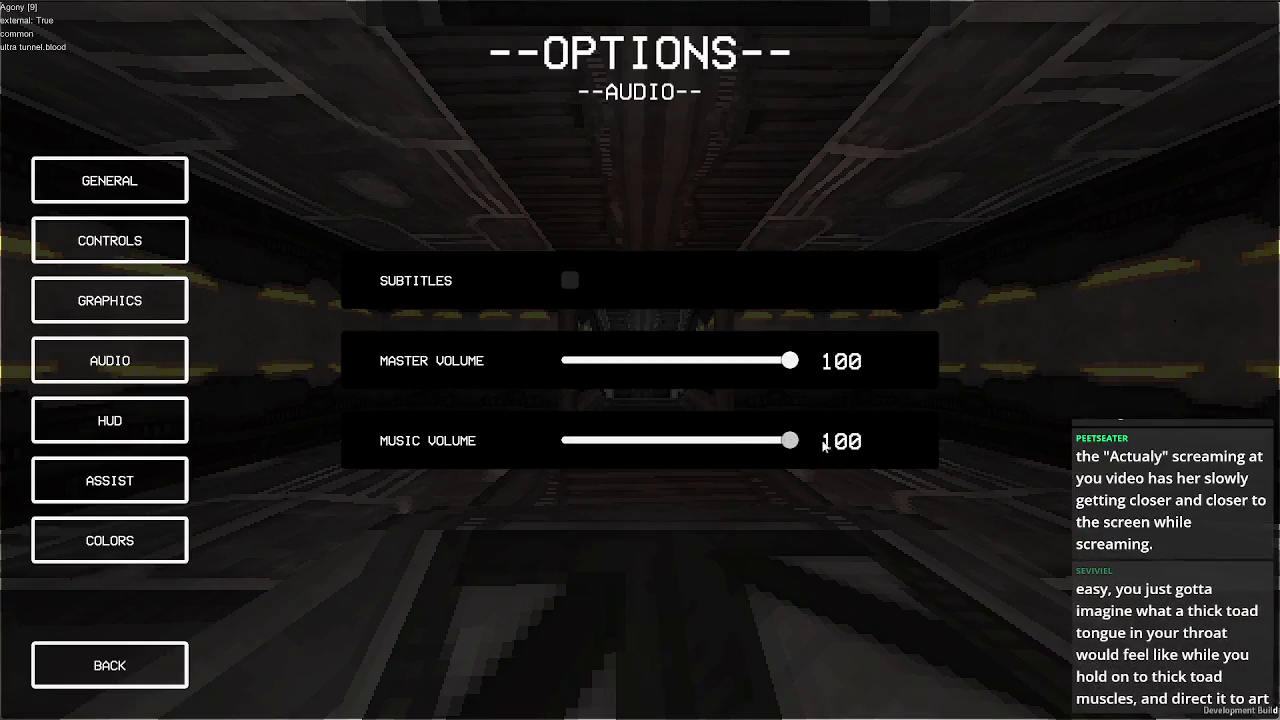
key("Escape")
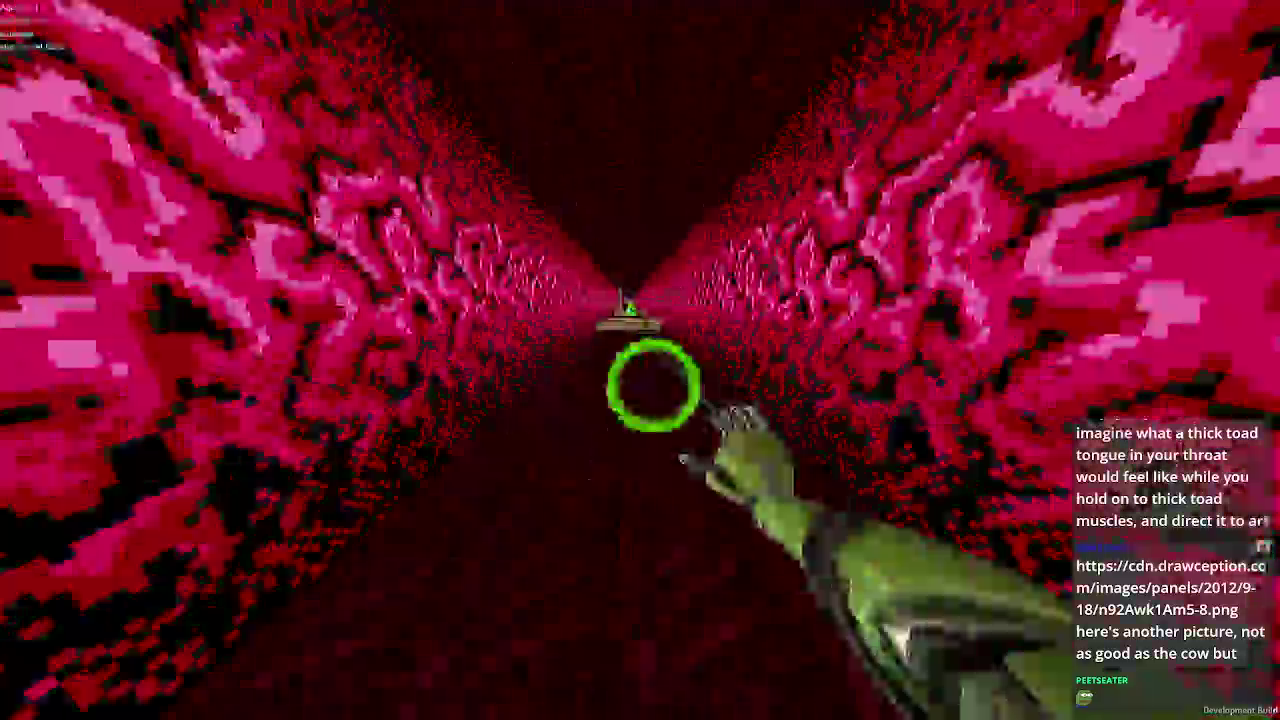
- Playtest the barrier stretch of the tunnel, grappling from point to point past the wooden frames and posts
left_click(640, 360)
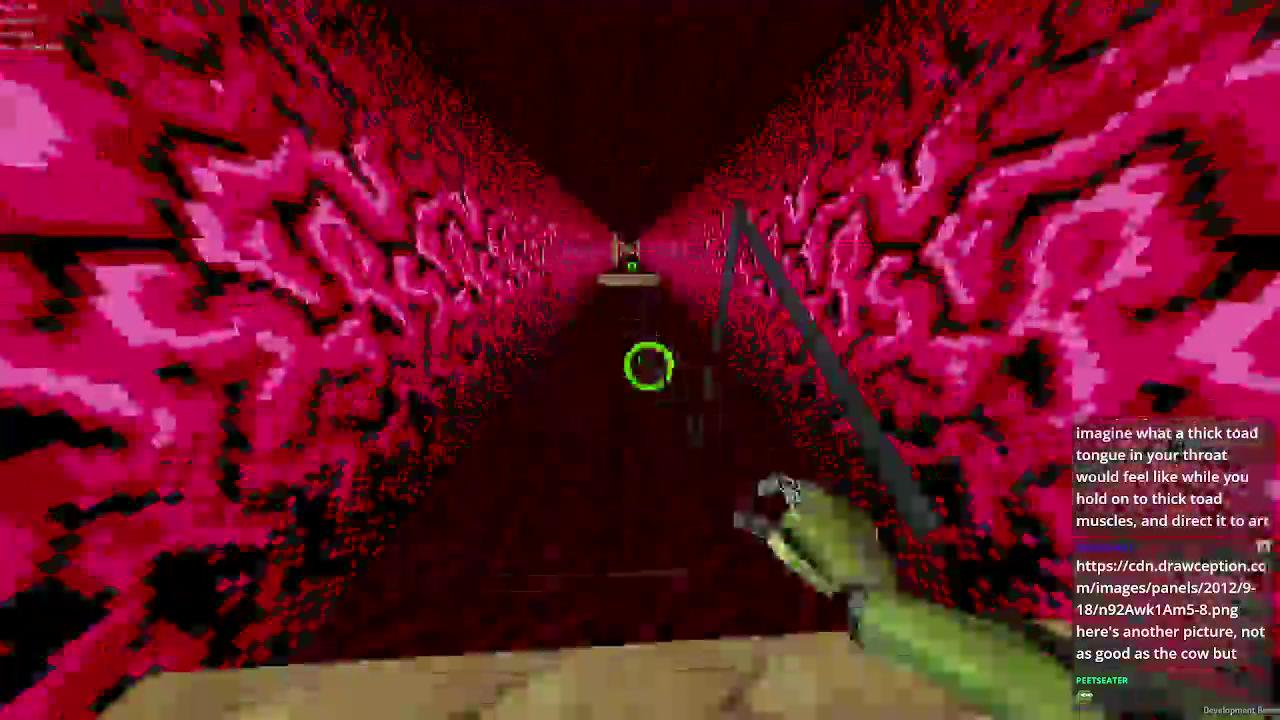
left_click(640, 360)
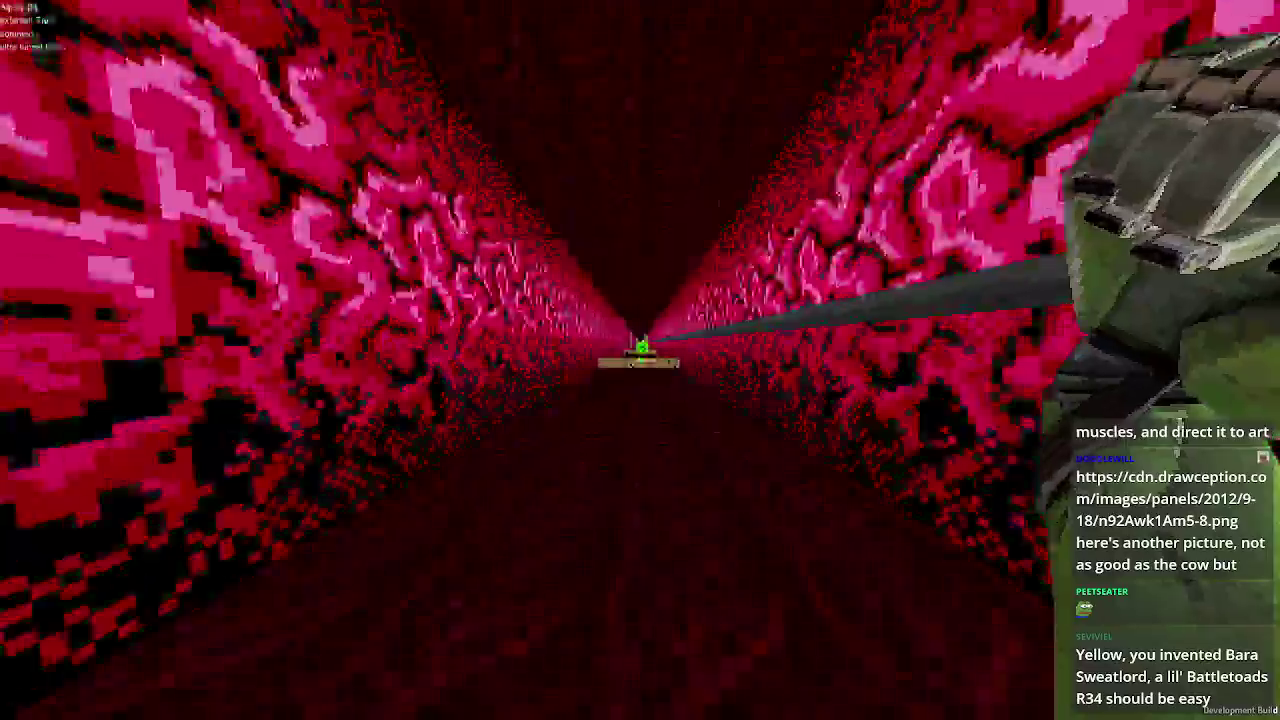
key("space")
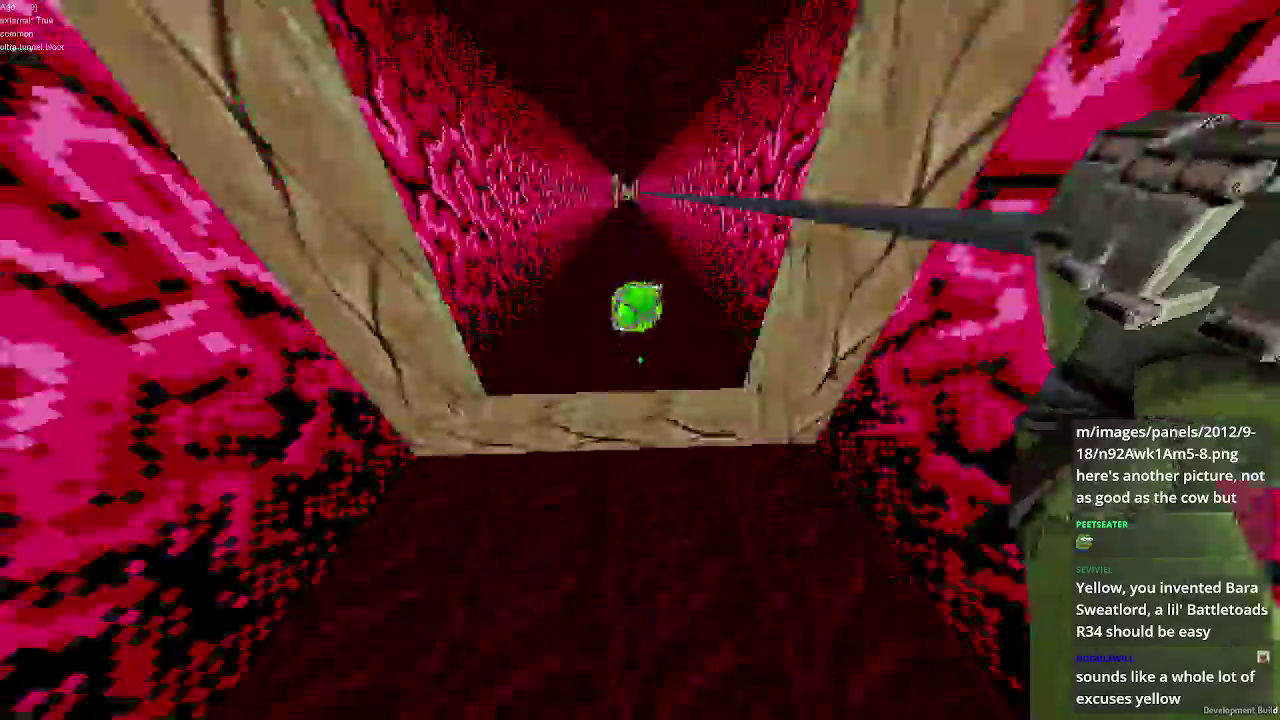
key("w")
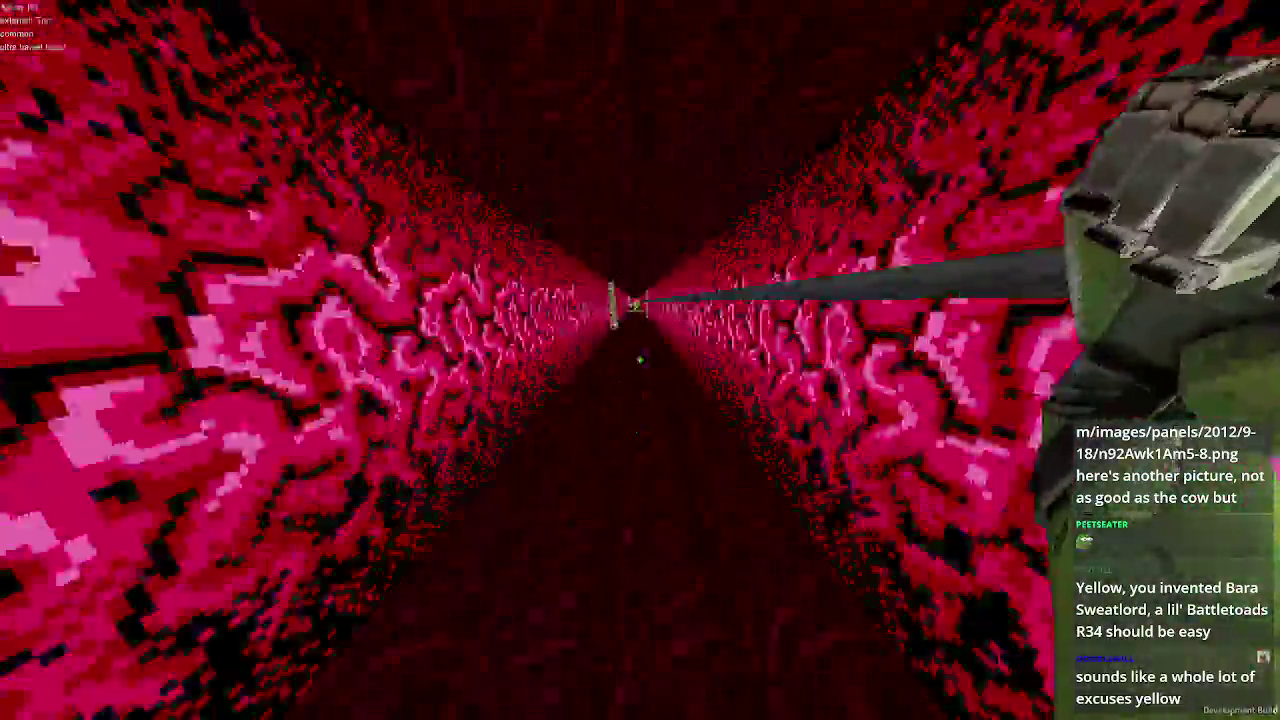
key("w")
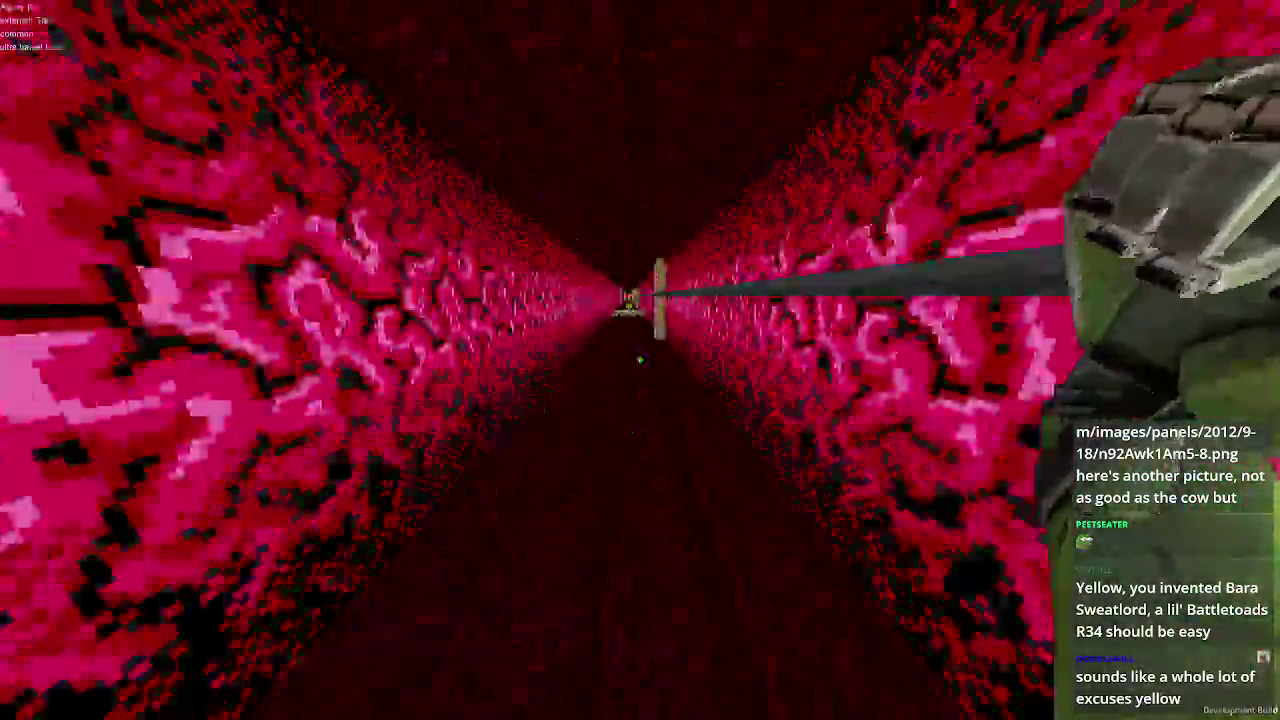
key("w")
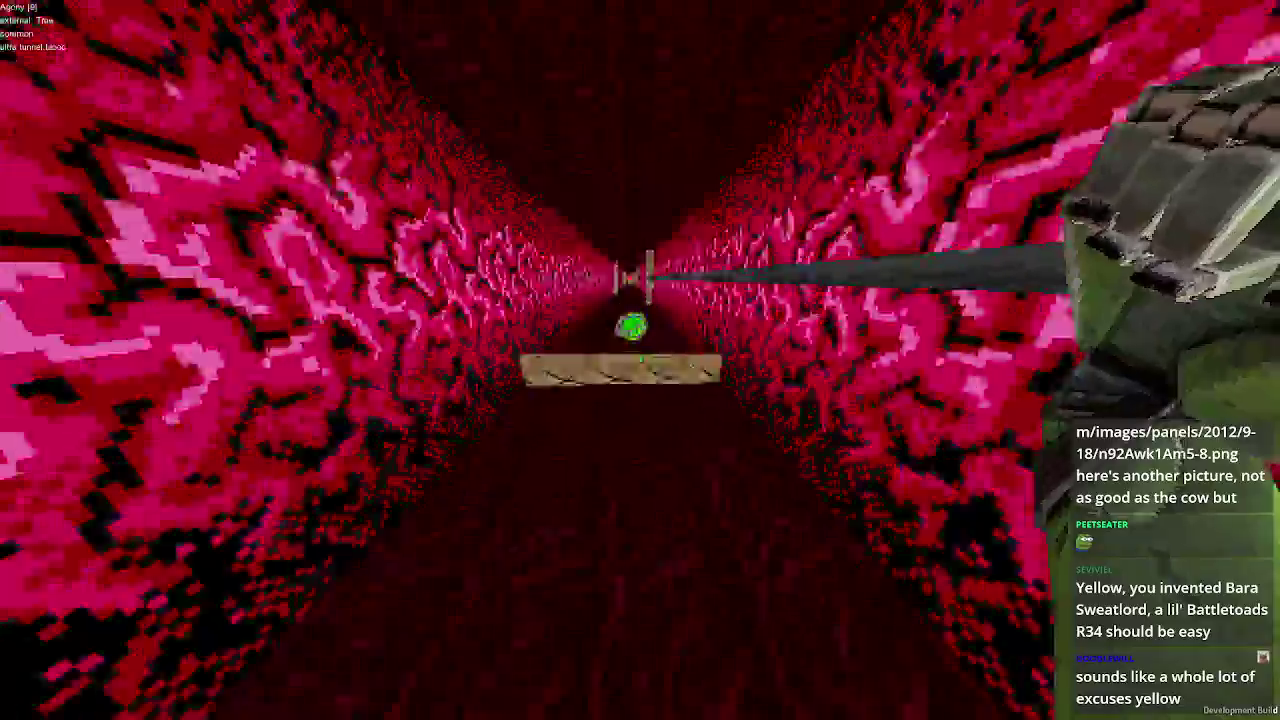
key("w")
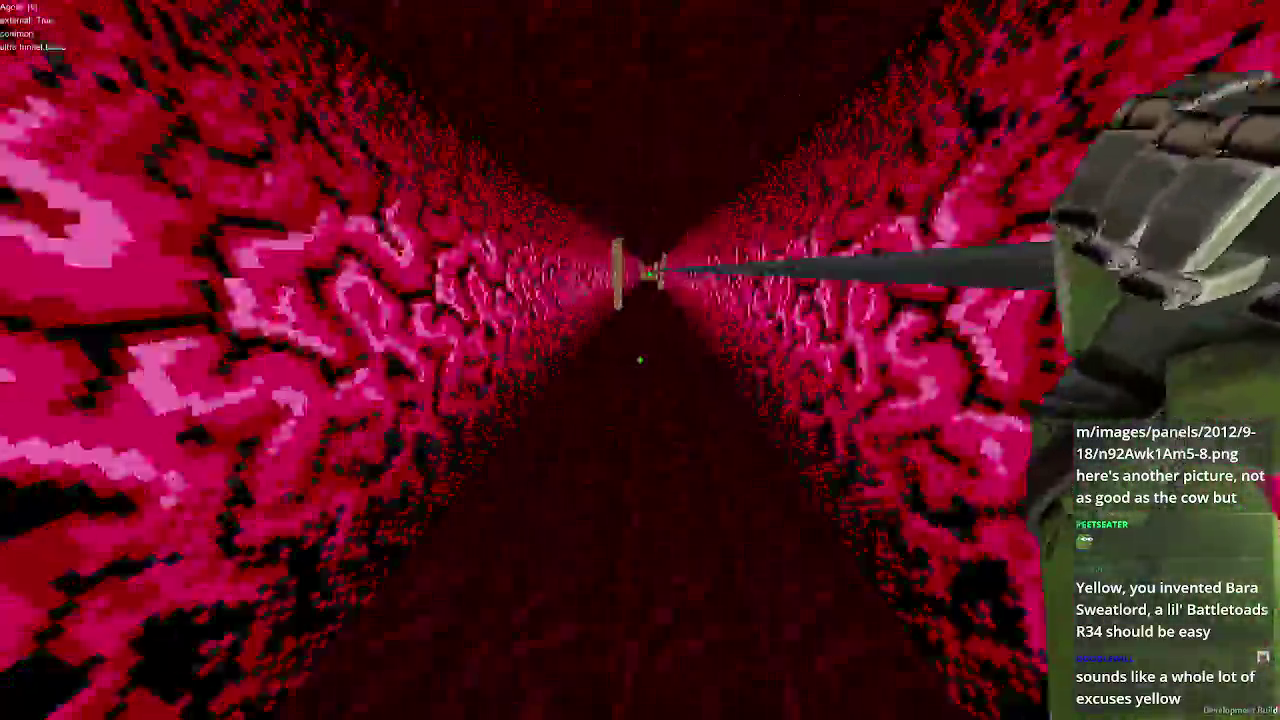
key("w")
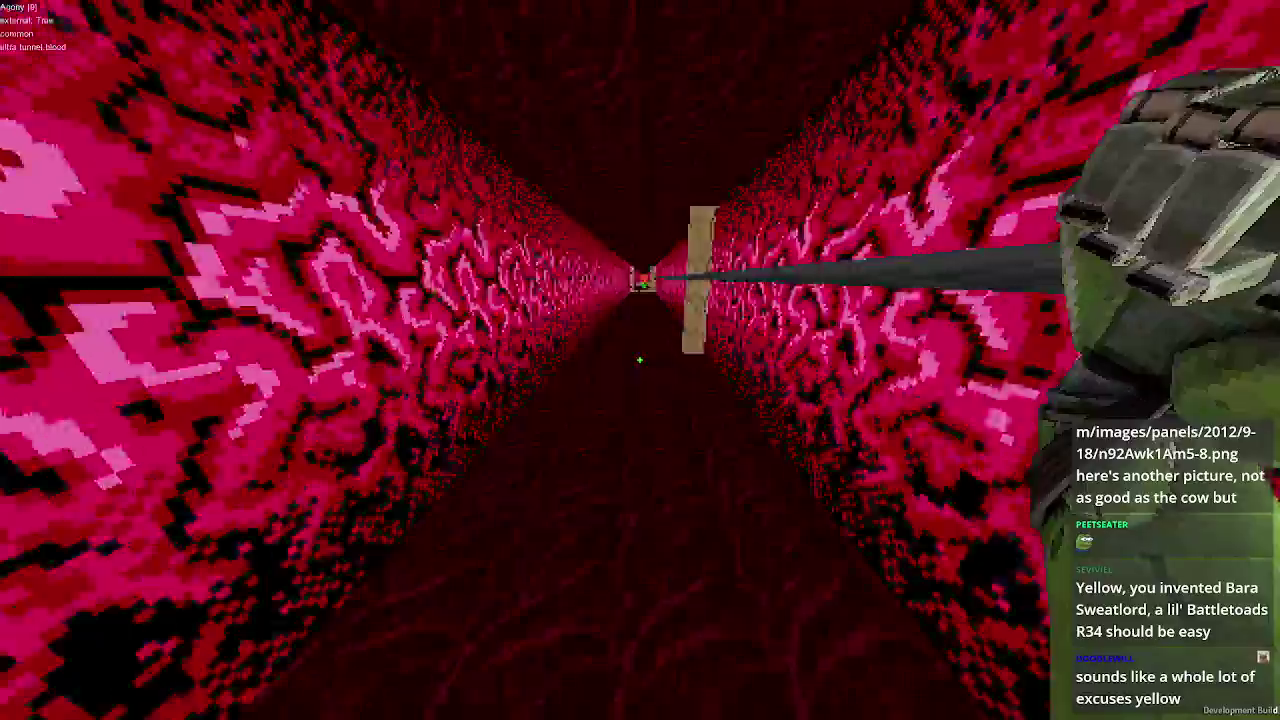
key("w")
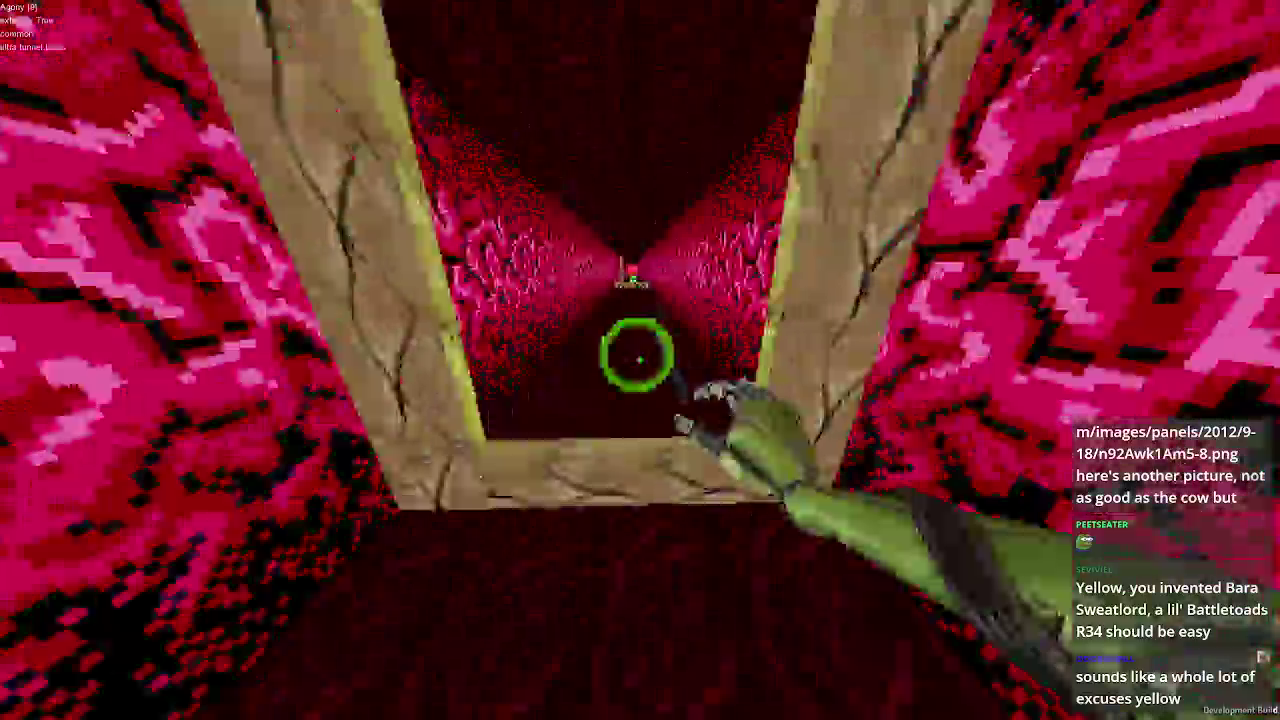
key("w")
left_click(640, 360)
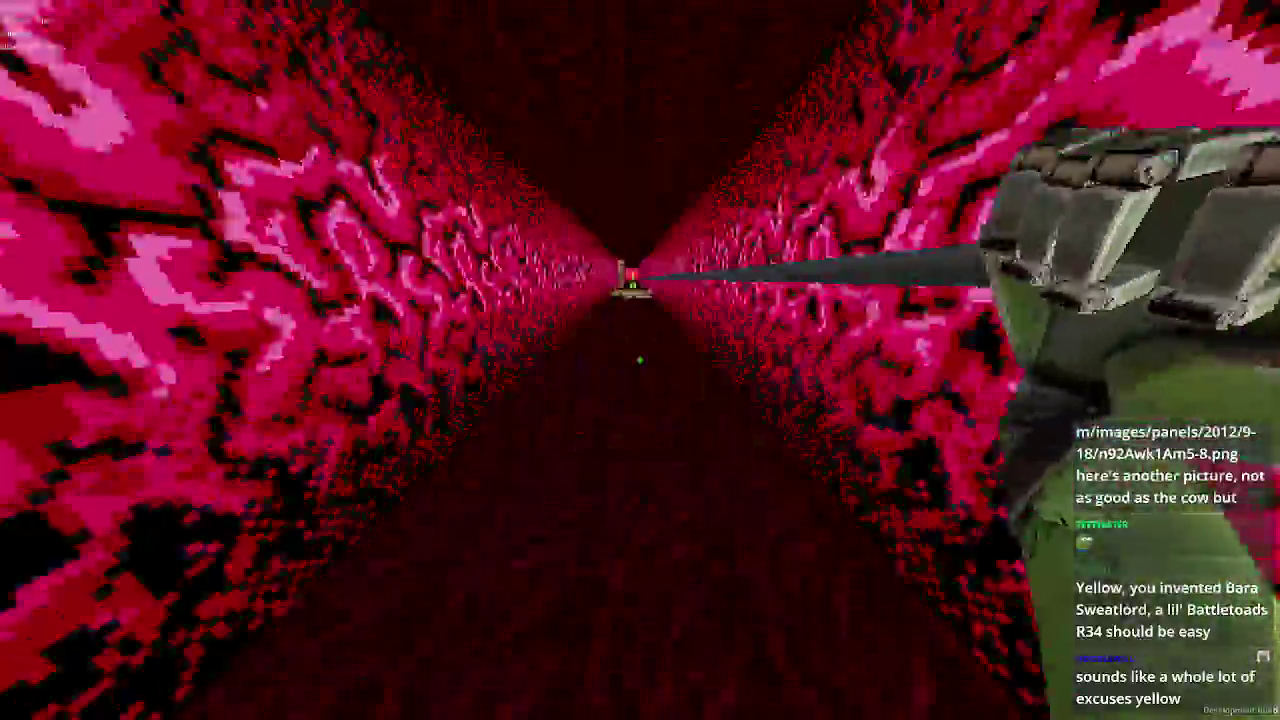
- Grapple past the last wooden barriers and fly through the translucent red wall beyond them
key("w")
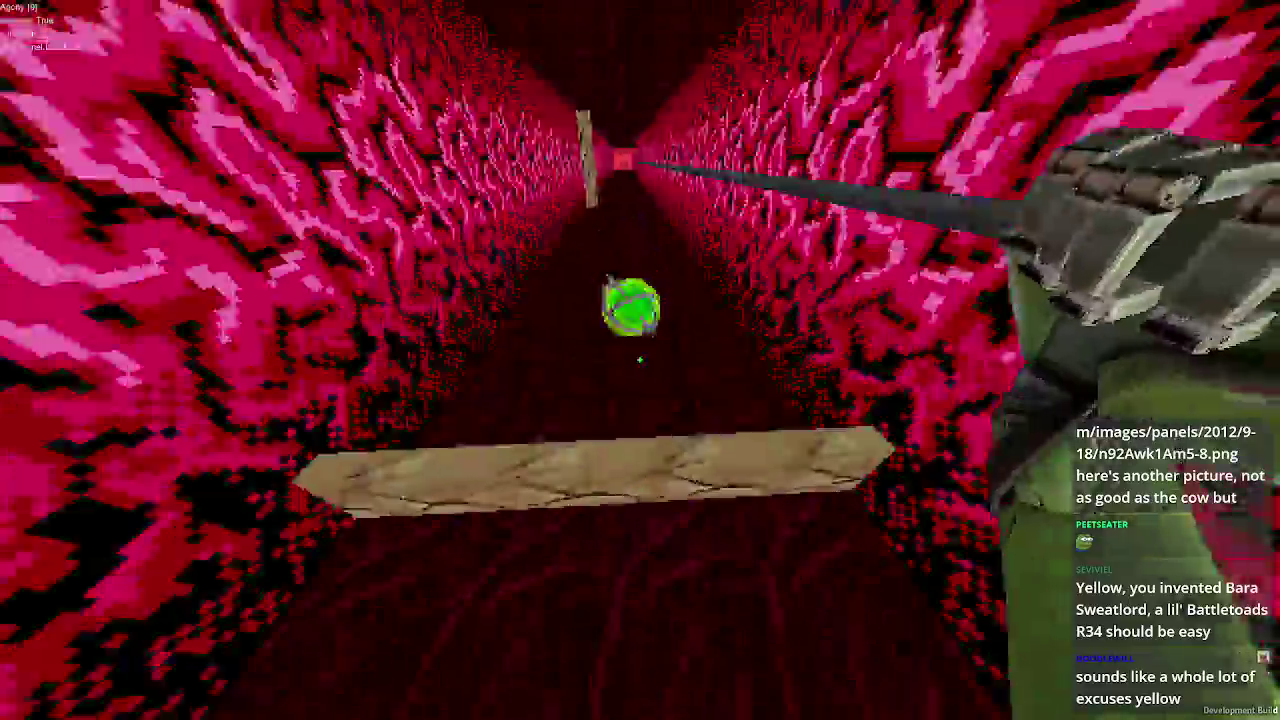
key("w")
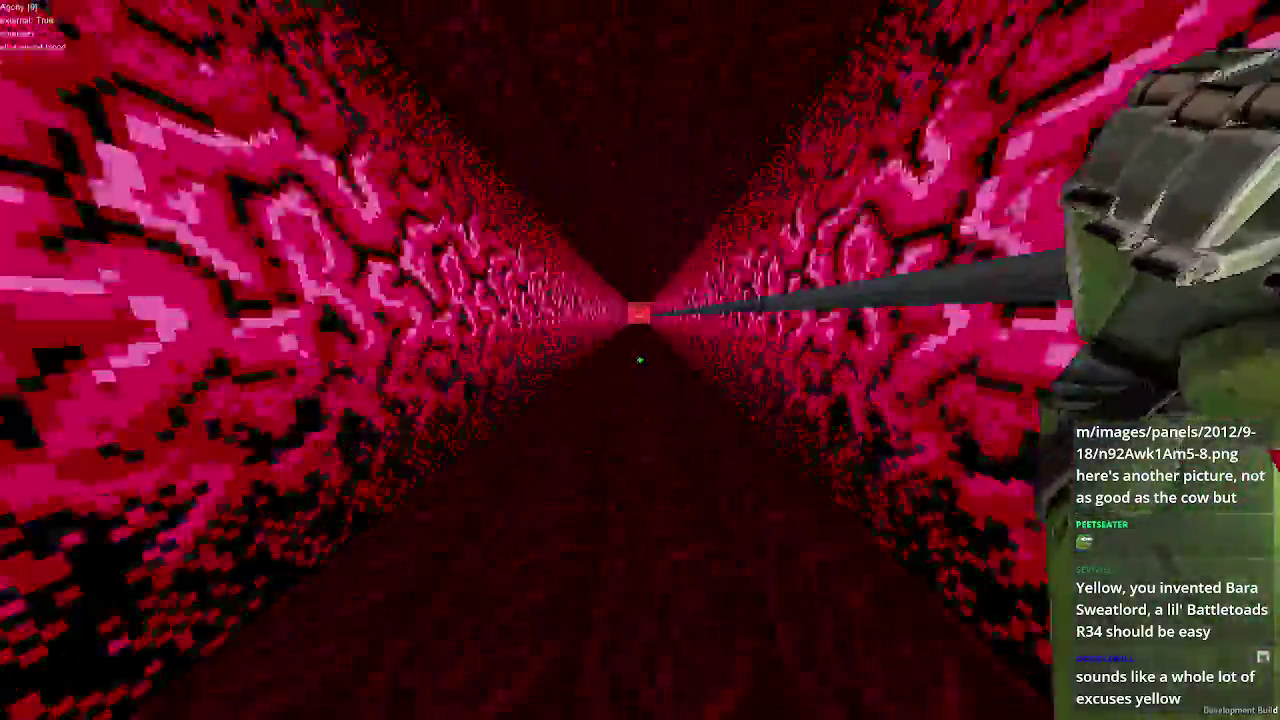
key("w")
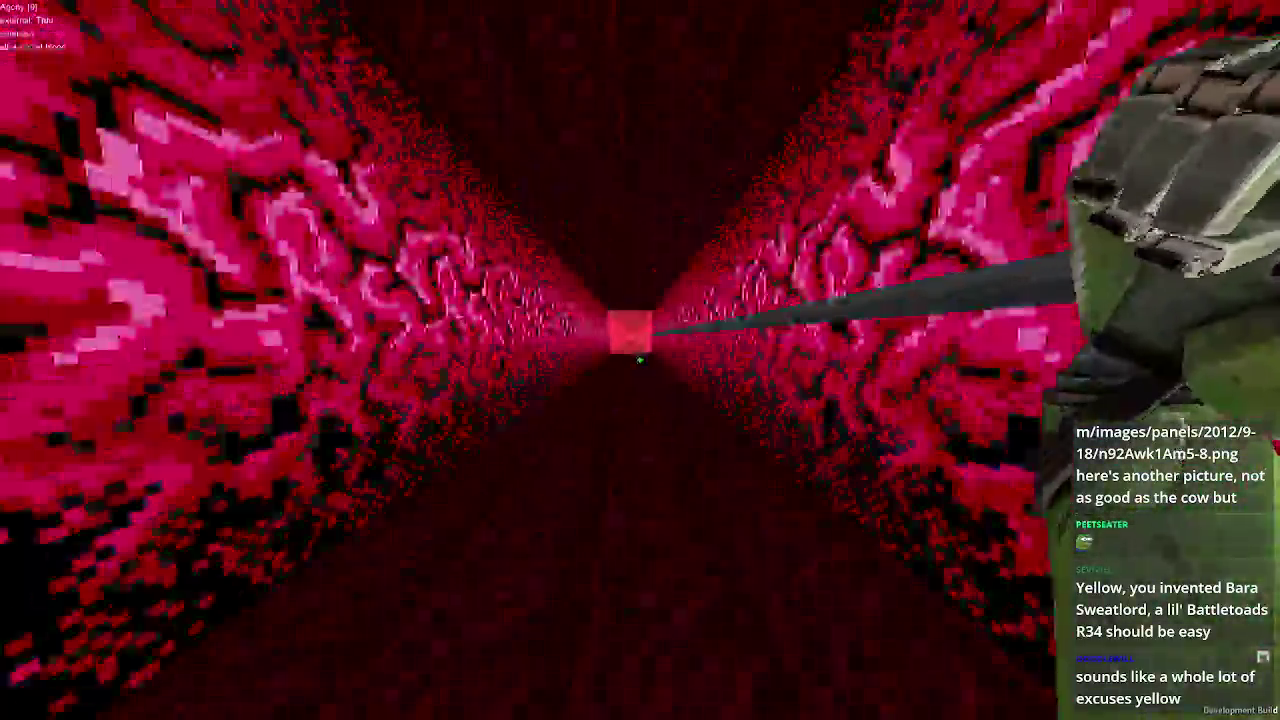
key("w")
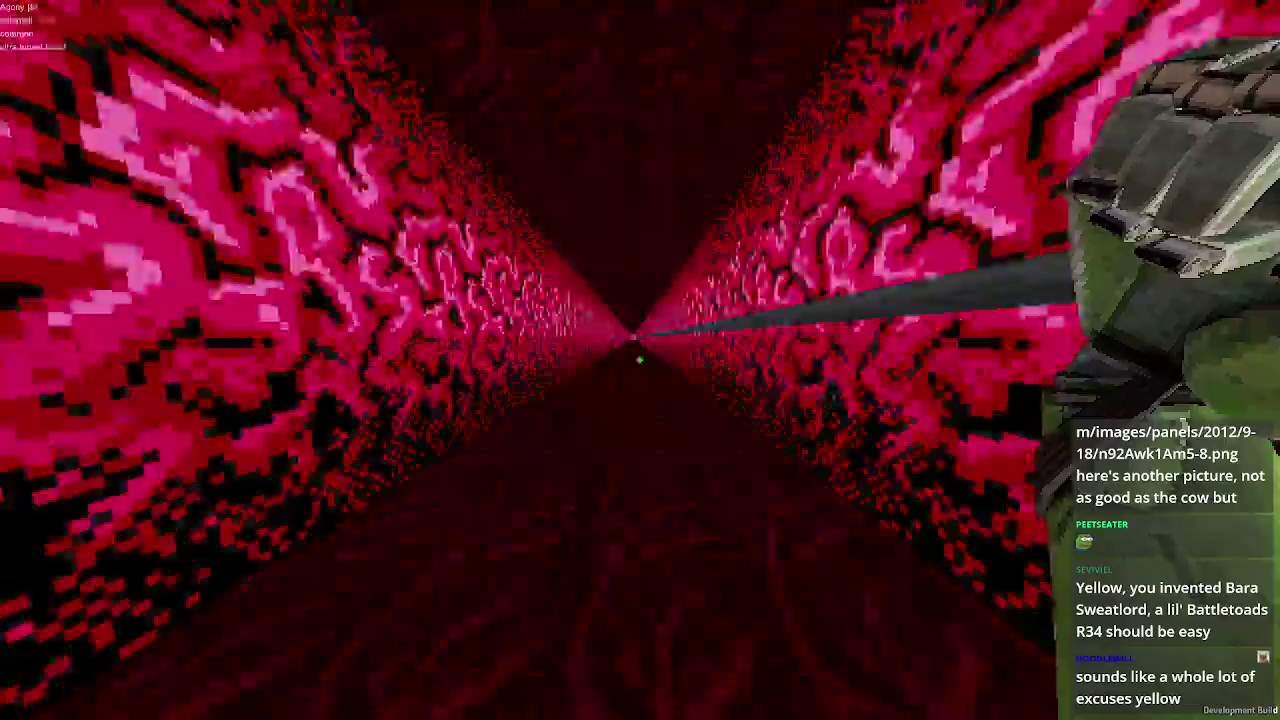
key("w")
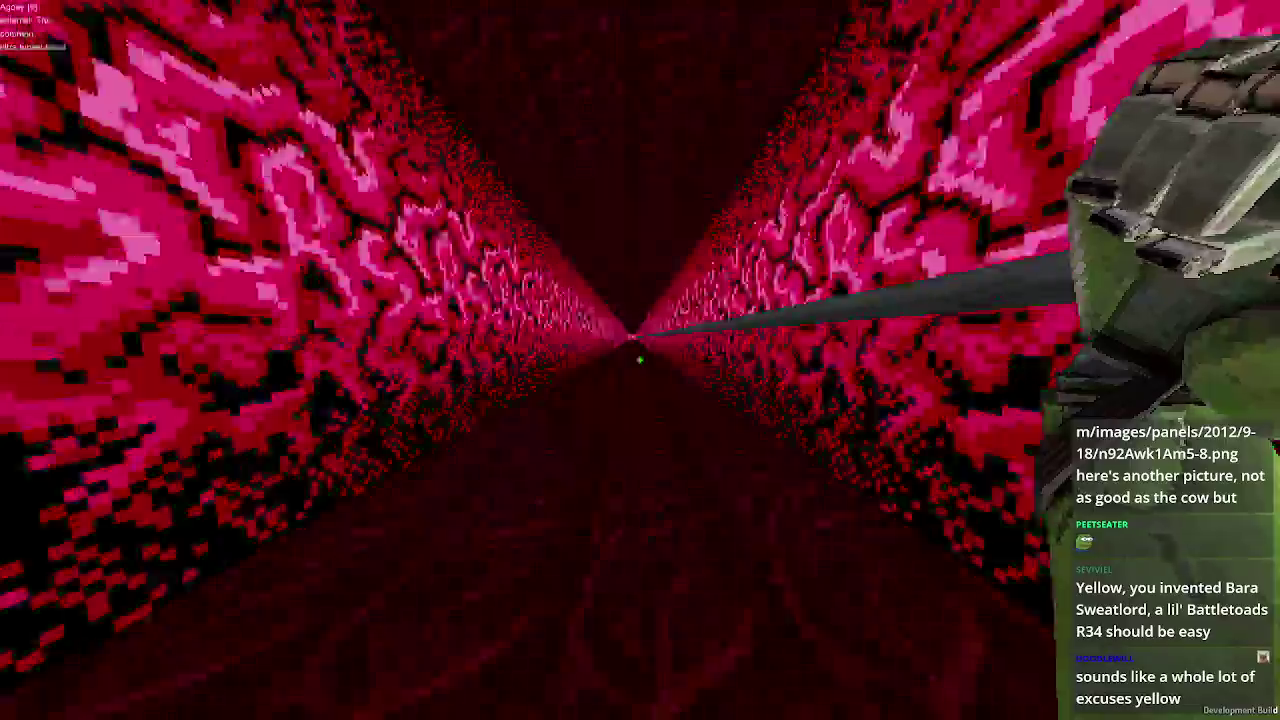
key("w")
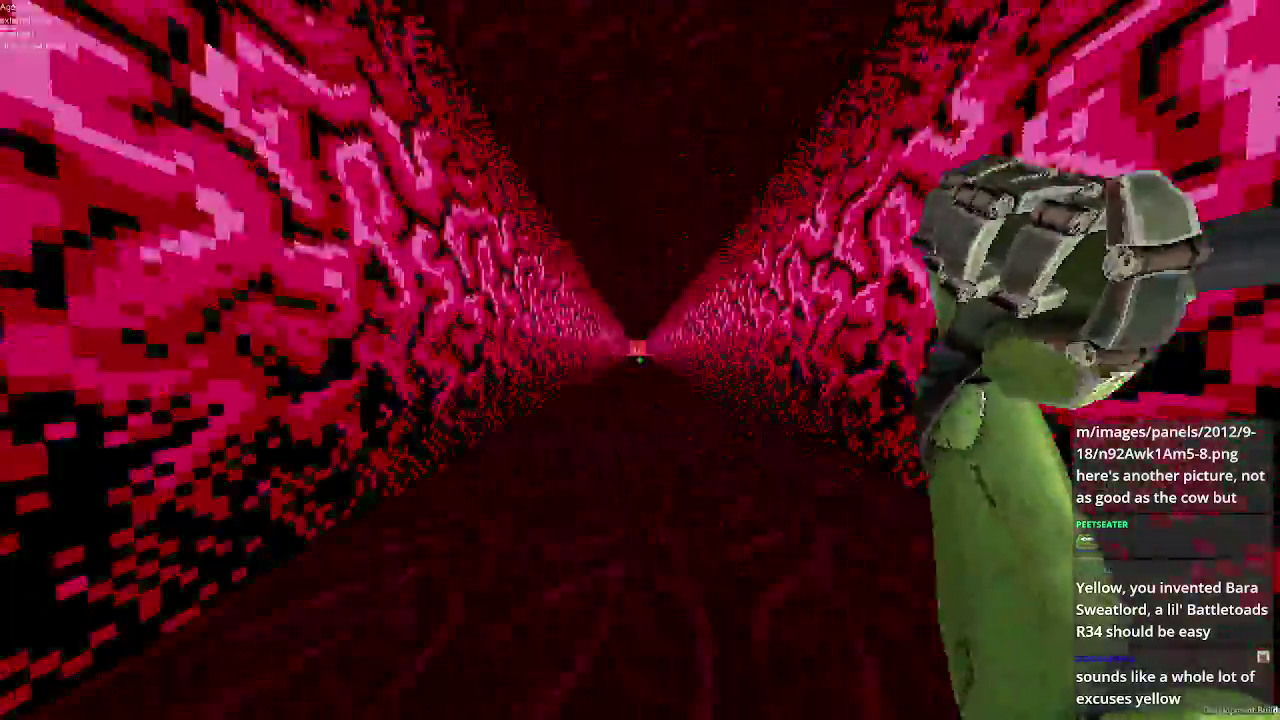
- Hook the distant grapple point and ride through the barrier-free stretch to the grey caged sphere
left_click(640, 360)
key("w")
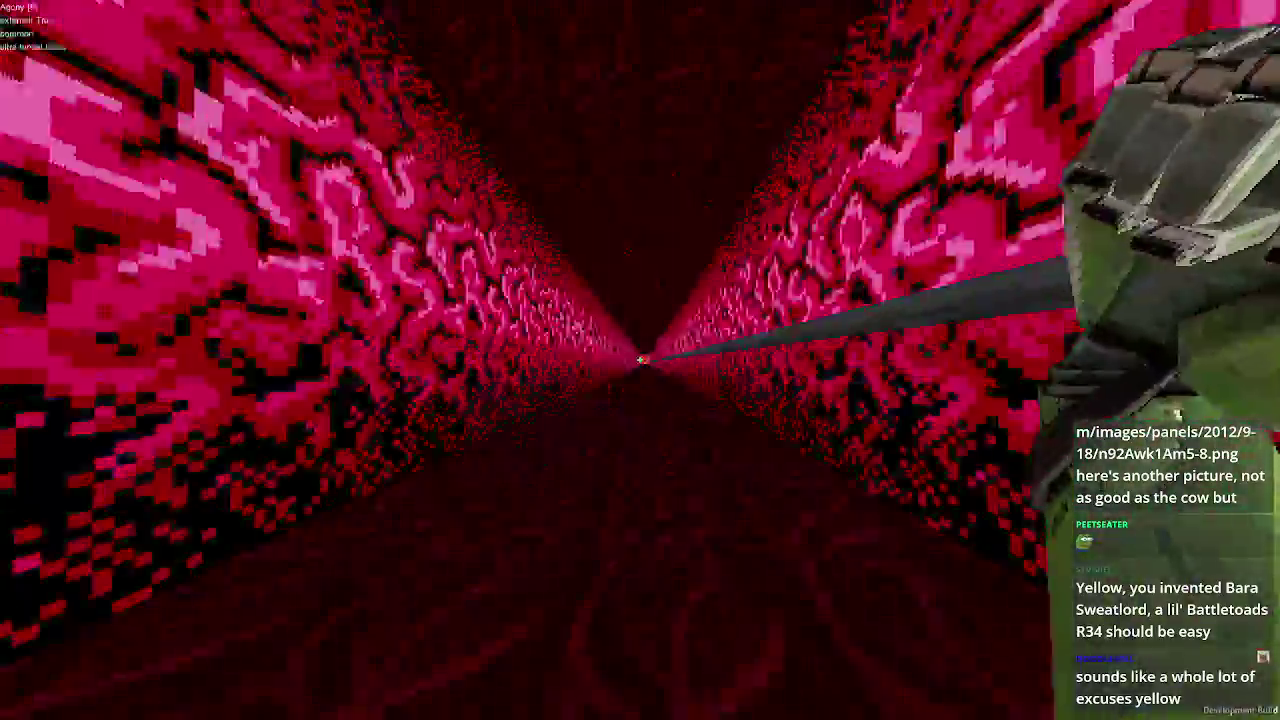
key("w")
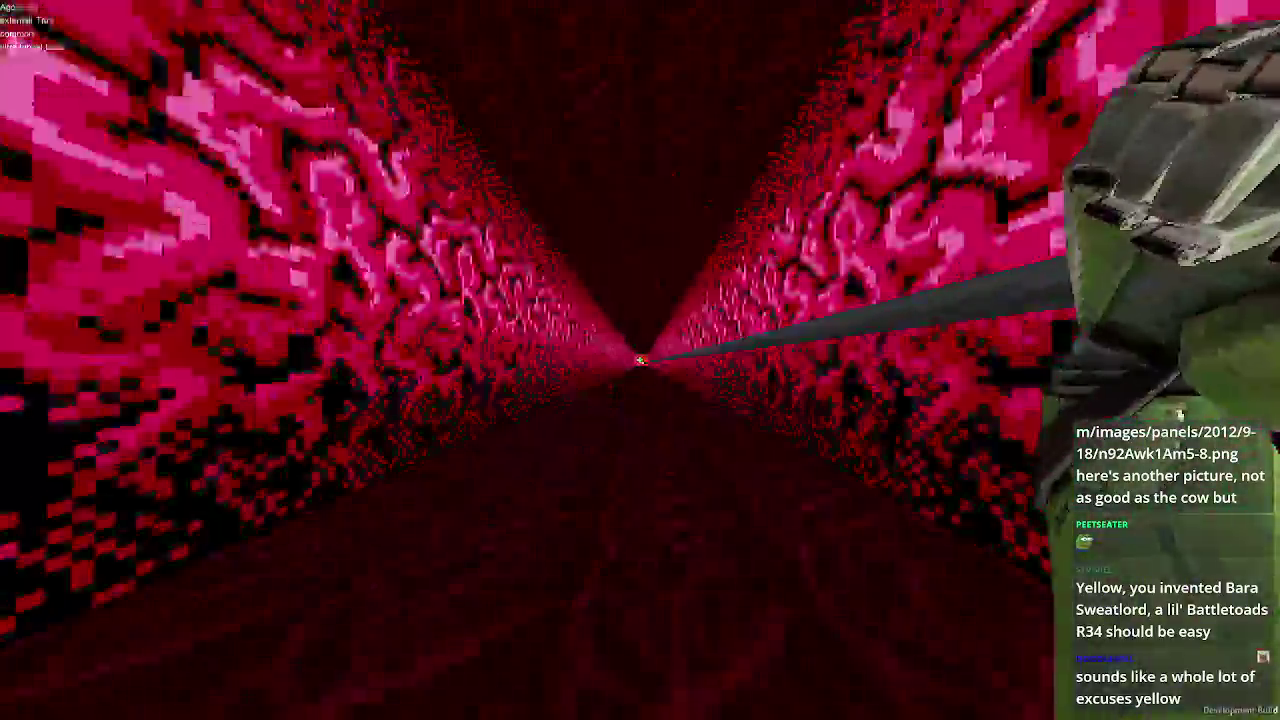
key("w")
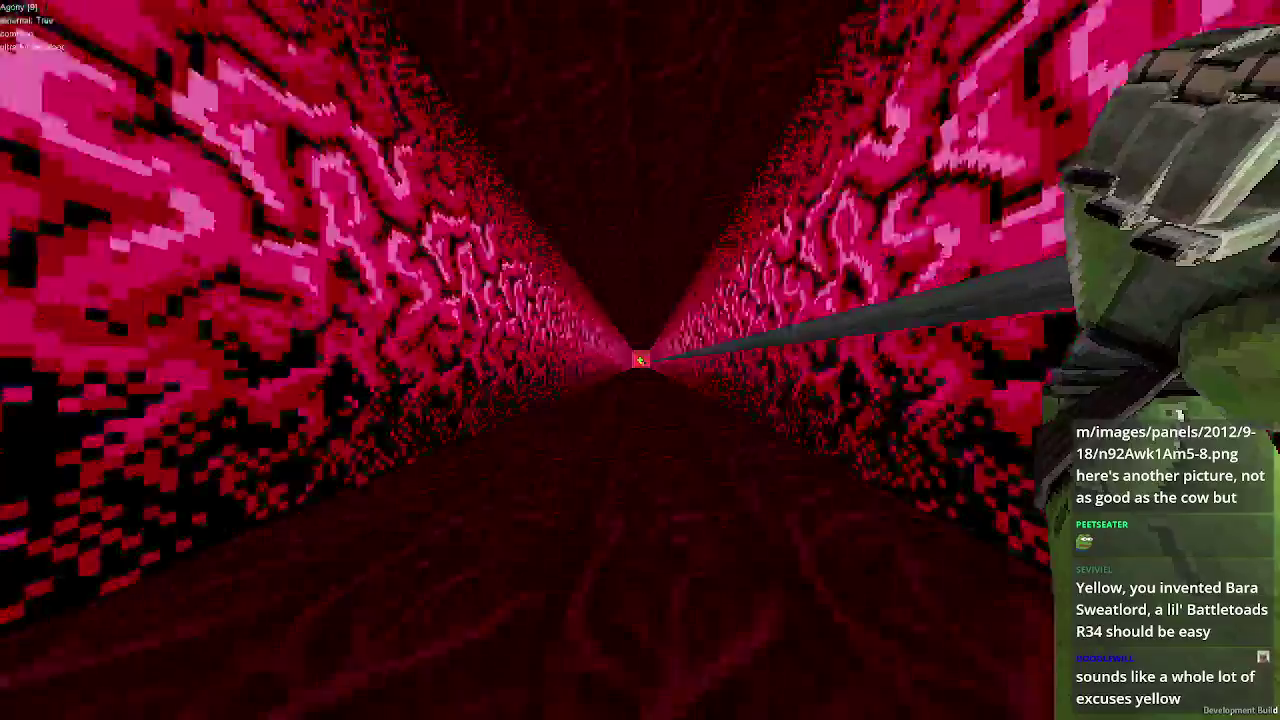
key("w")
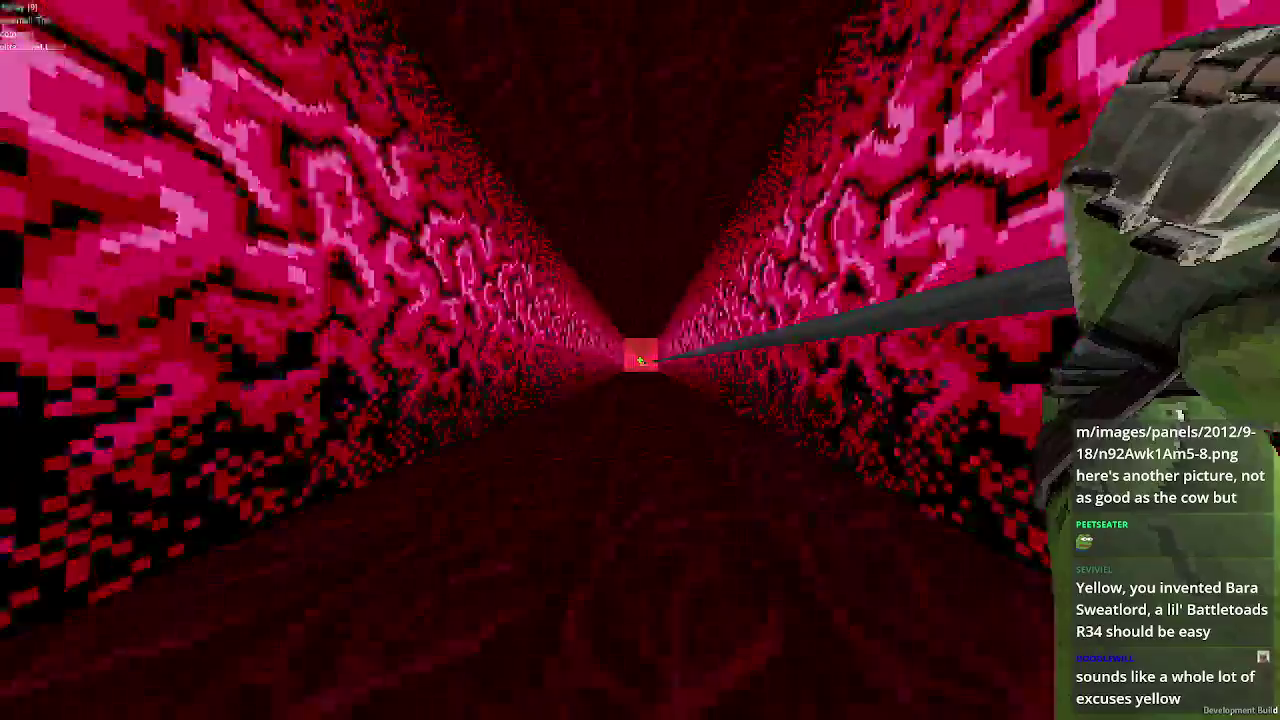
key("w")
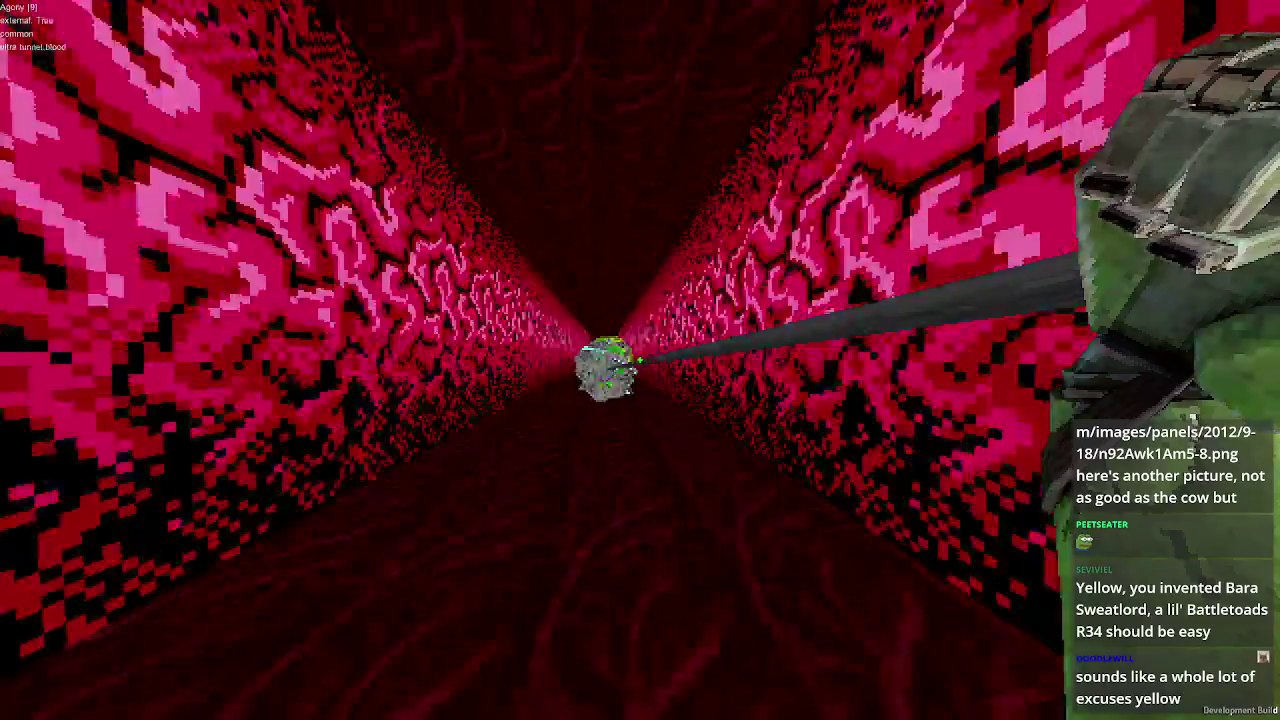
left_click(640, 360)
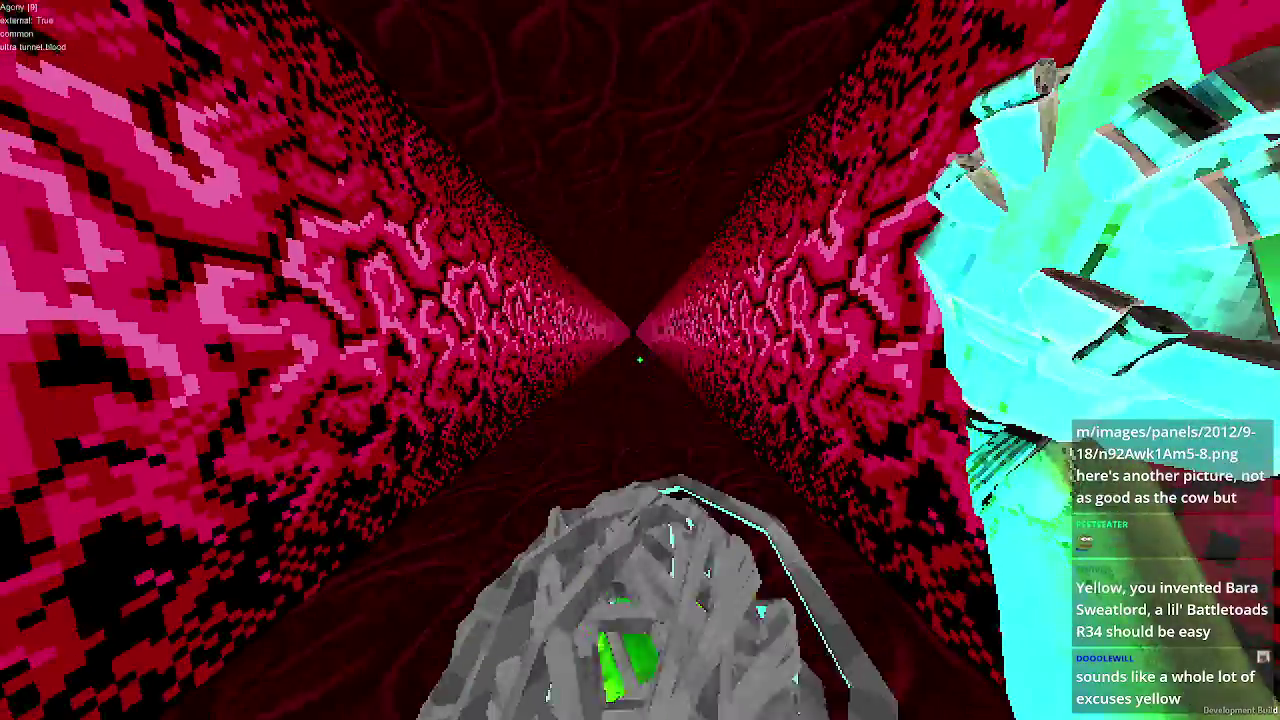
- Quit the mission and compare the Music Changer and MusicSpeedUp audio clip assignments in the Unity editor
key("Escape")
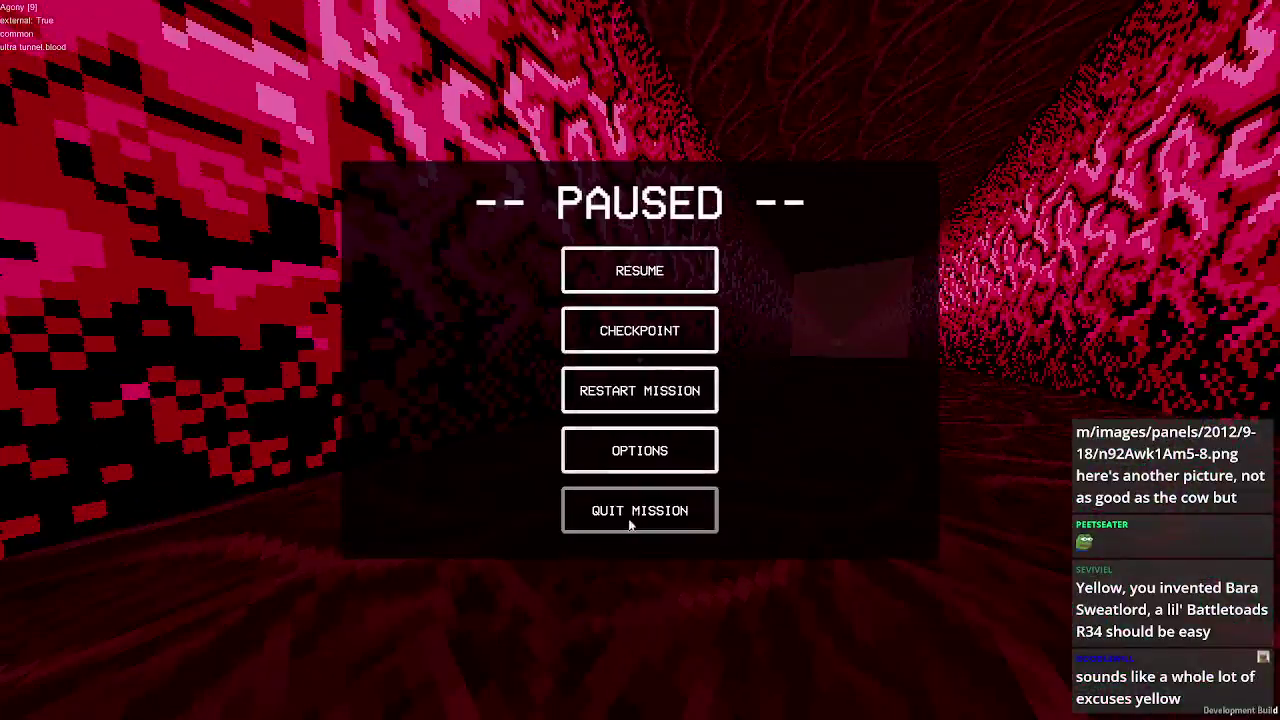
left_click(625, 507)
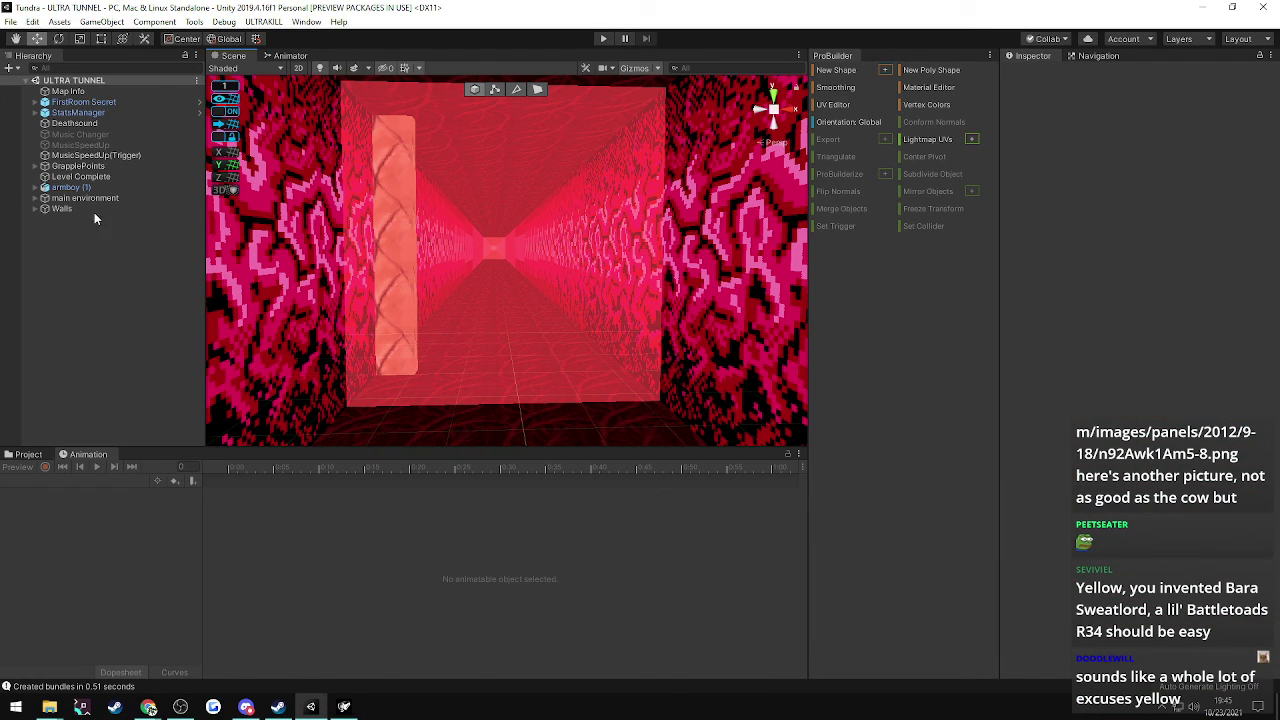
left_click(70, 146)
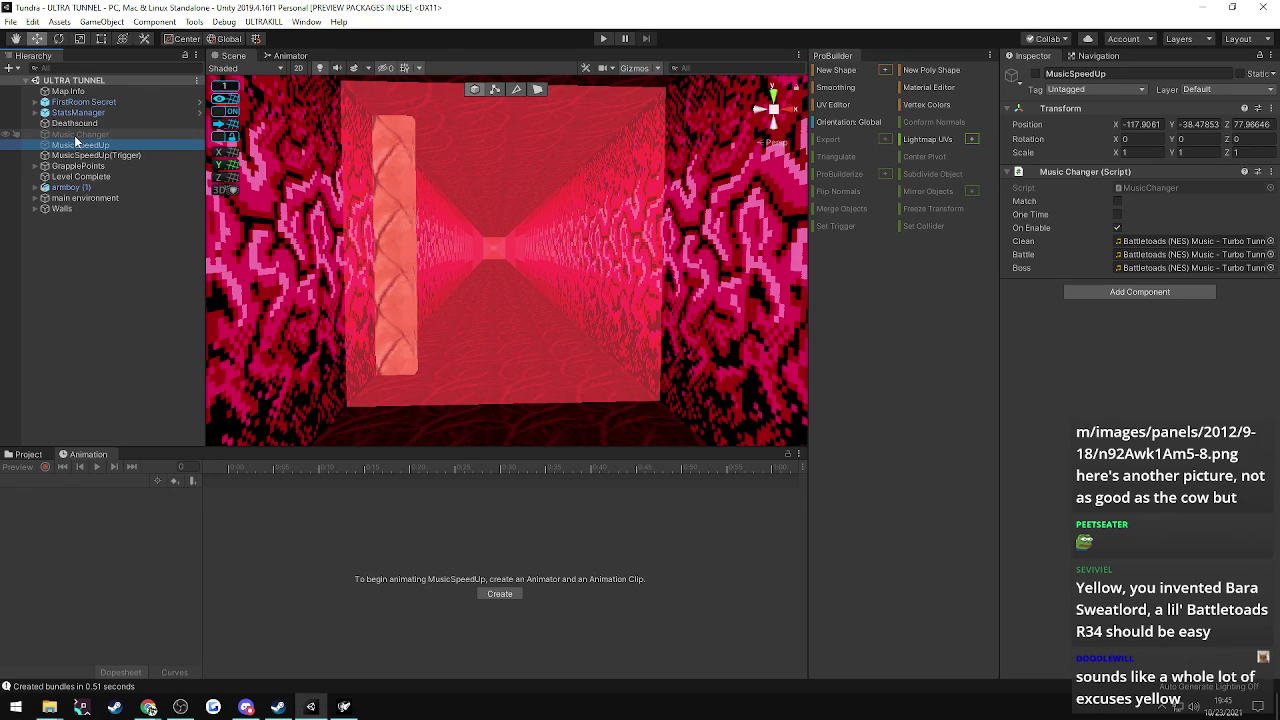
left_click(68, 135)
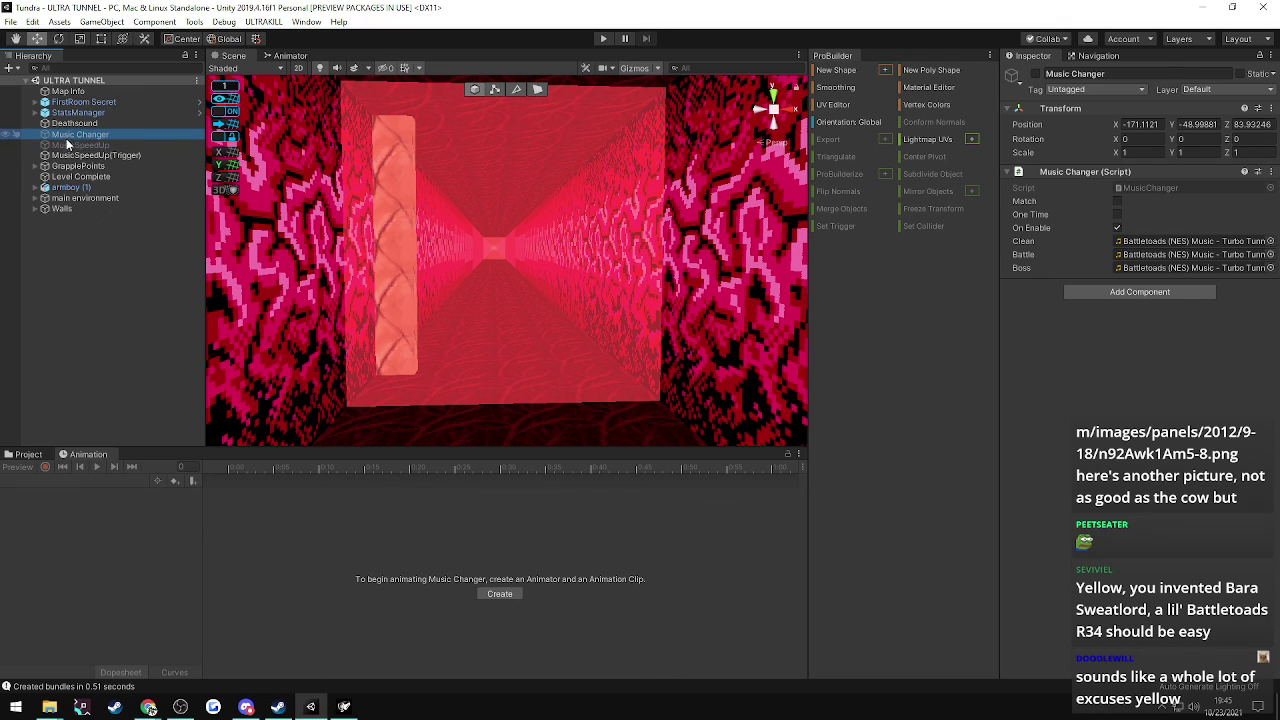
left_click(64, 142)
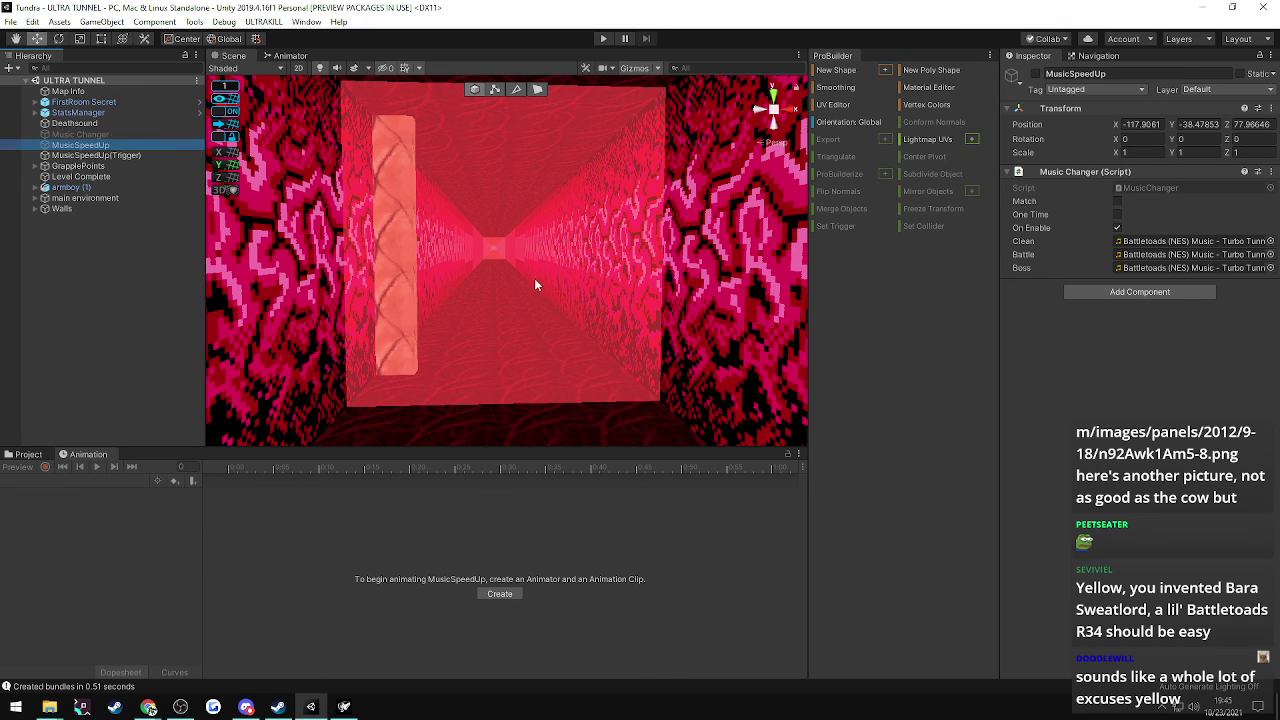
- Locate wall (73), the last barrier in the Walls group, and look along the tunnel beyond it
key("f")
right_click_drag(504, 273, 1017, 155)
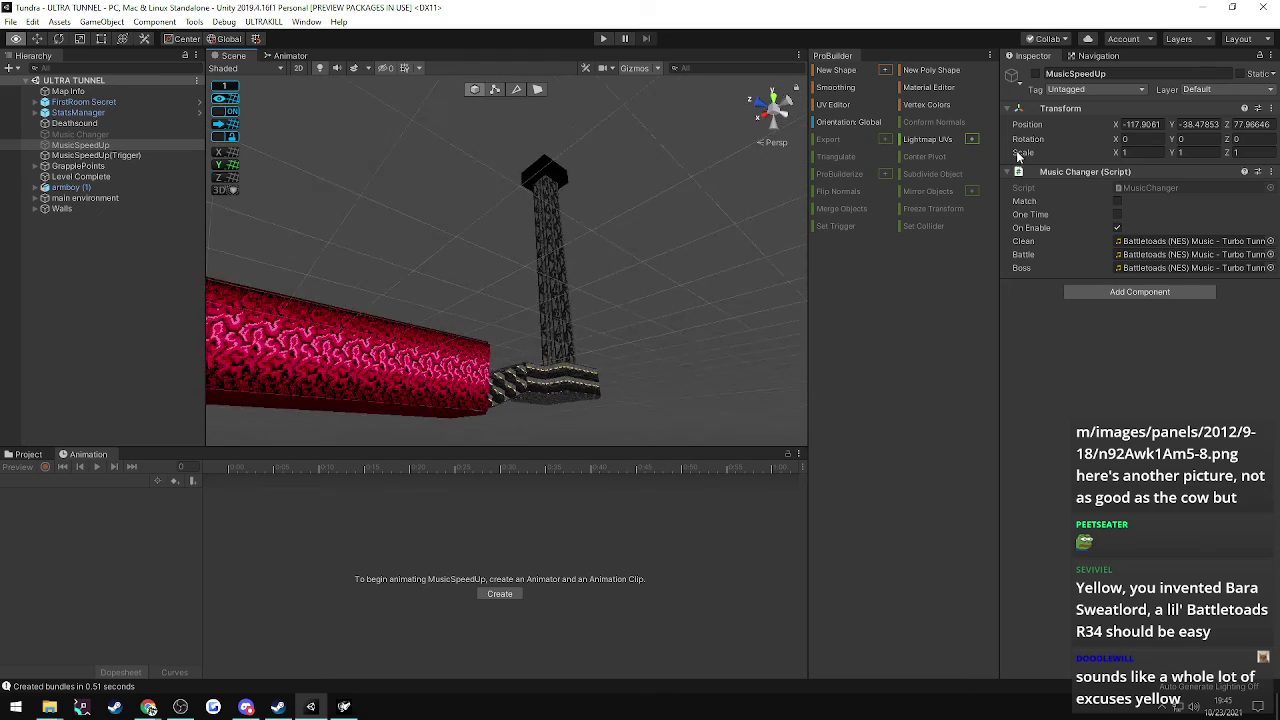
left_click_drag(1018, 155, 230, 200, "alt")
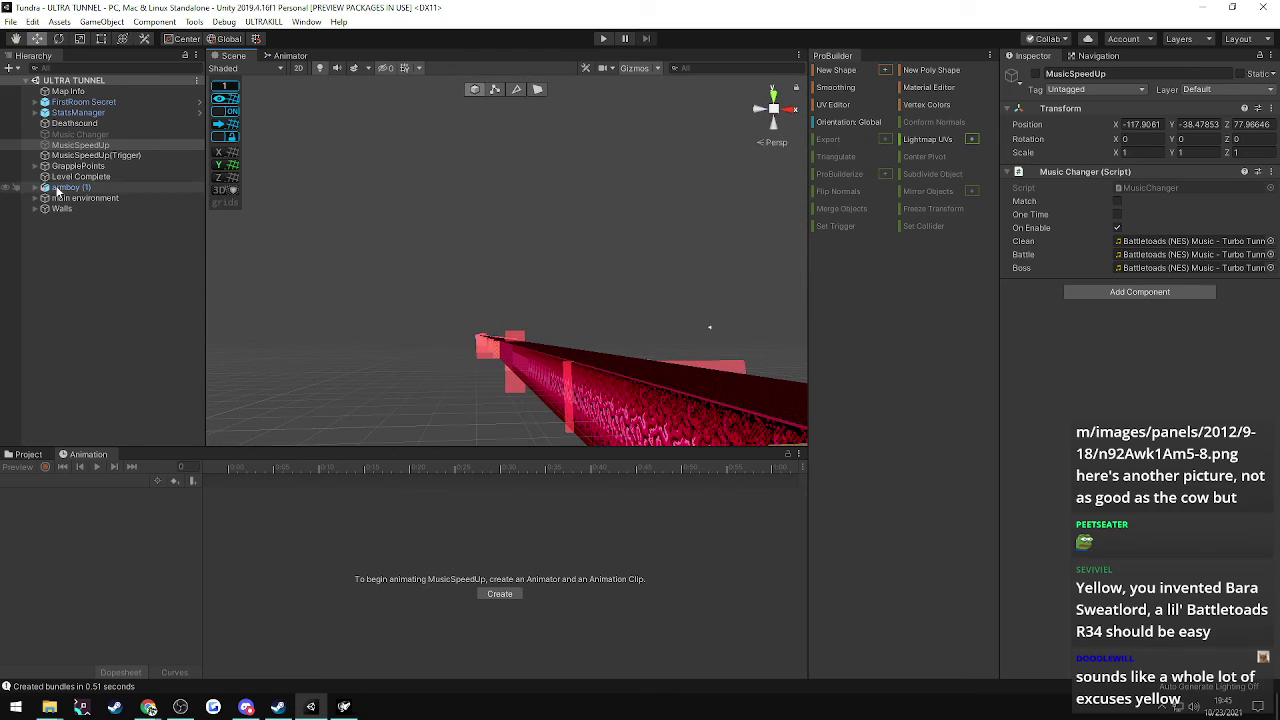
left_click(36, 209)
scroll(98, 363, "down", 10)
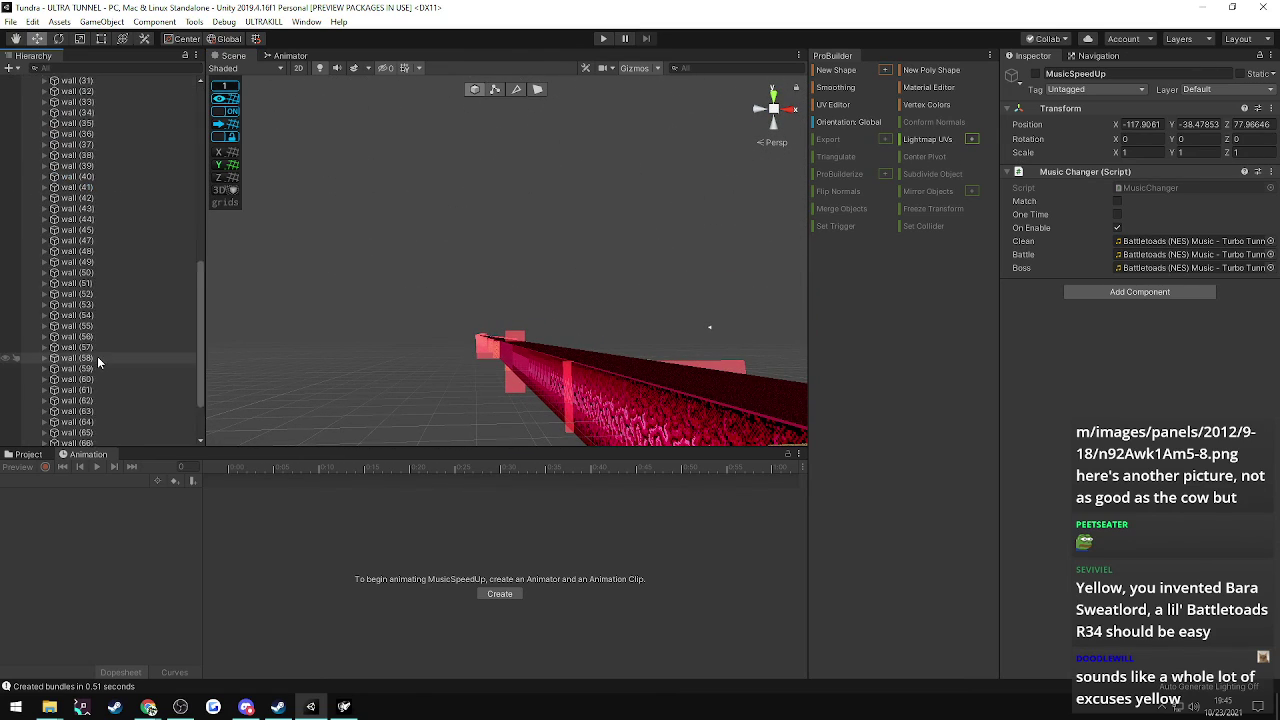
scroll(98, 363, "down", 3)
left_click(75, 440)
key("f")
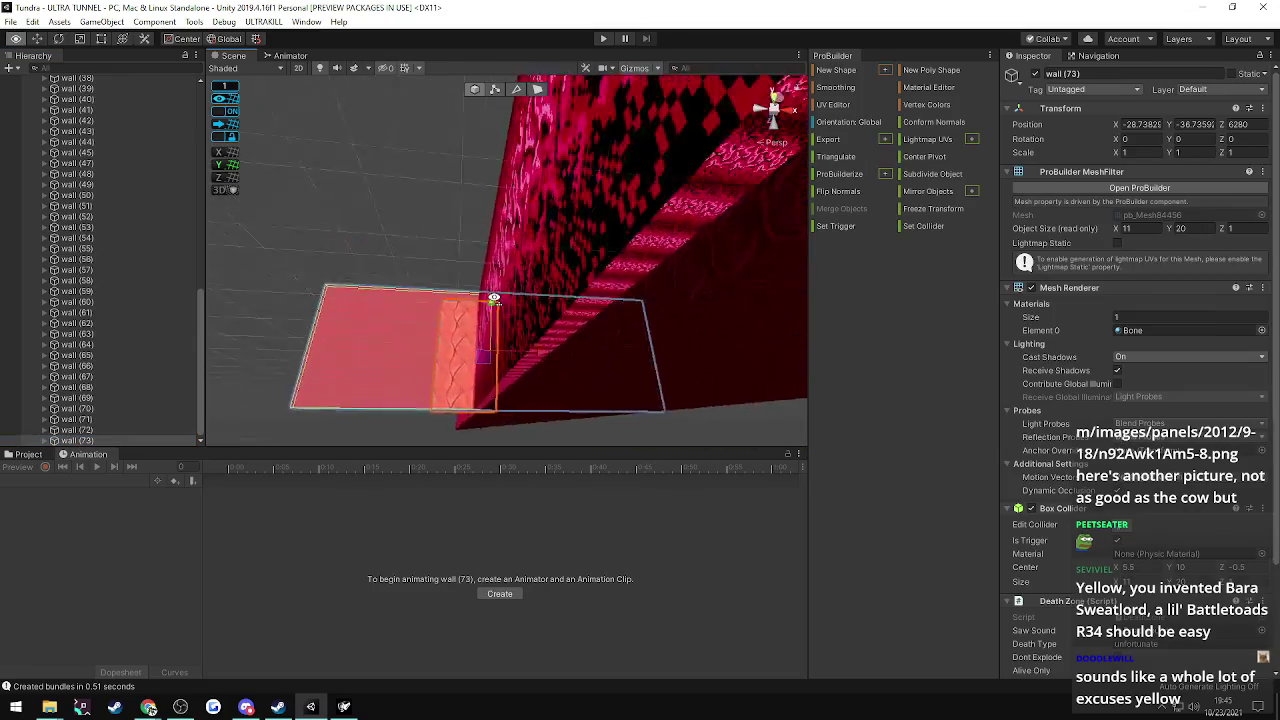
right_click_drag(494, 298, 480, 343)
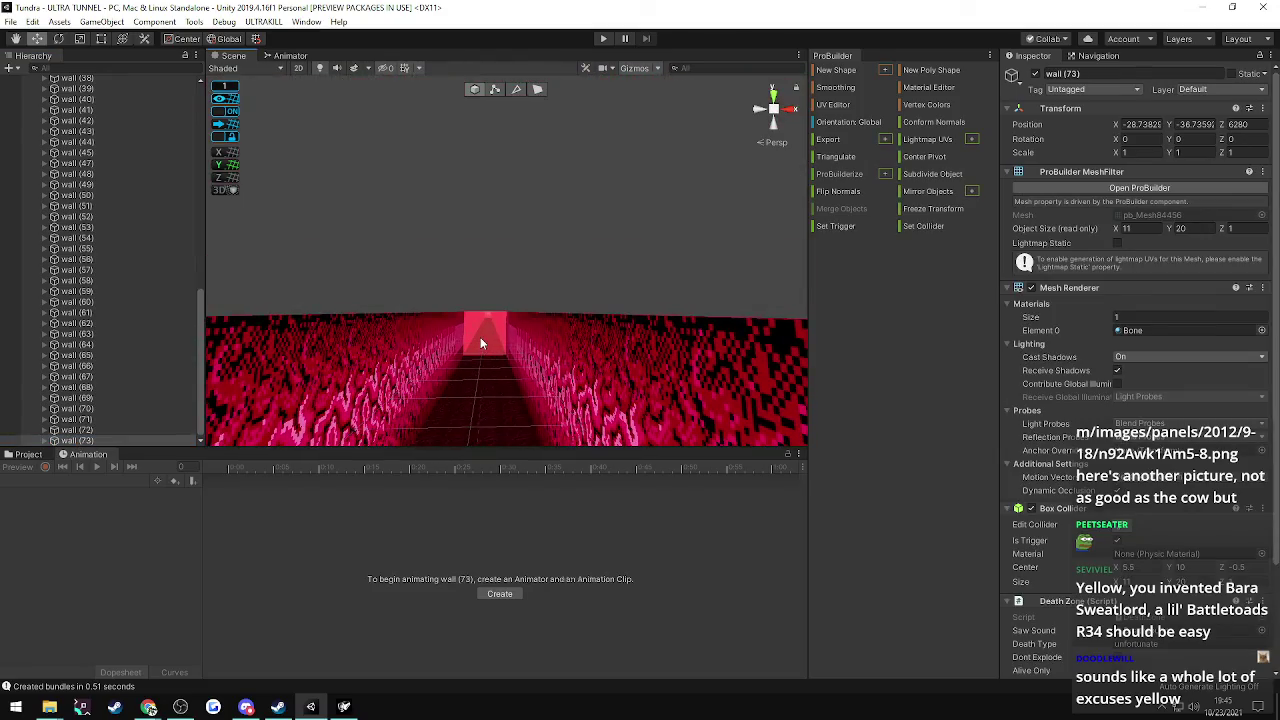
- Select the translucent red MusicSpeedUp(Trigger) wall in the tunnel and review its Box Collider and Object Activator settings
left_click(480, 343)
key("f")
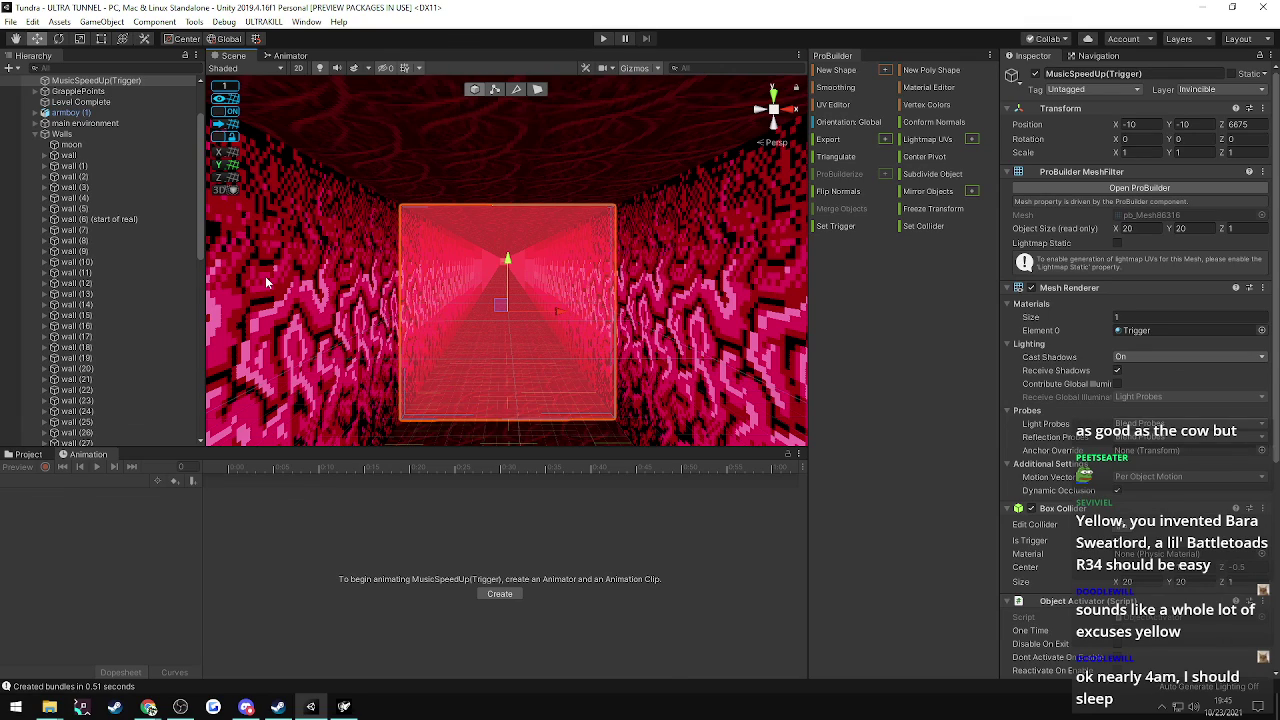
scroll(774, 263, "down", 4)
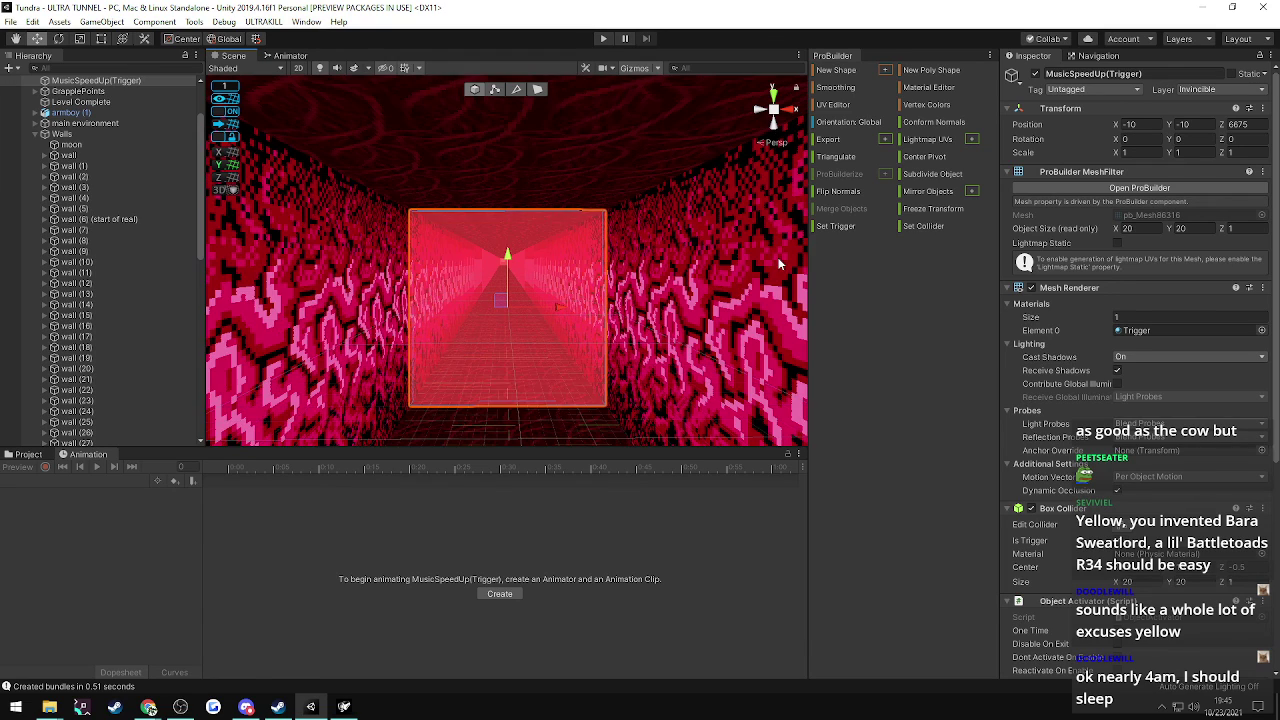
scroll(1068, 388, "down", 6)
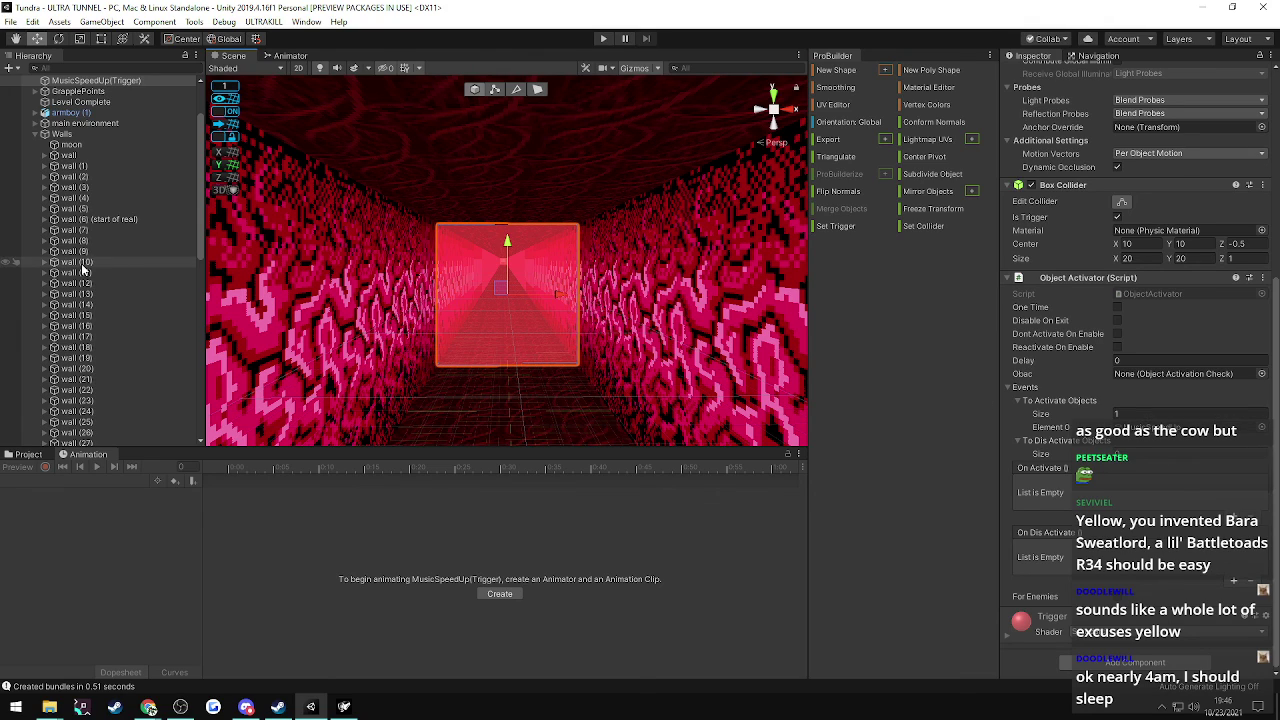
- Compare the Music Changer and MusicSpeedUp objects with the Object Activator settings of MusicSpeedUp(Trigger)
scroll(80, 266, "up", 3)
left_click(74, 146)
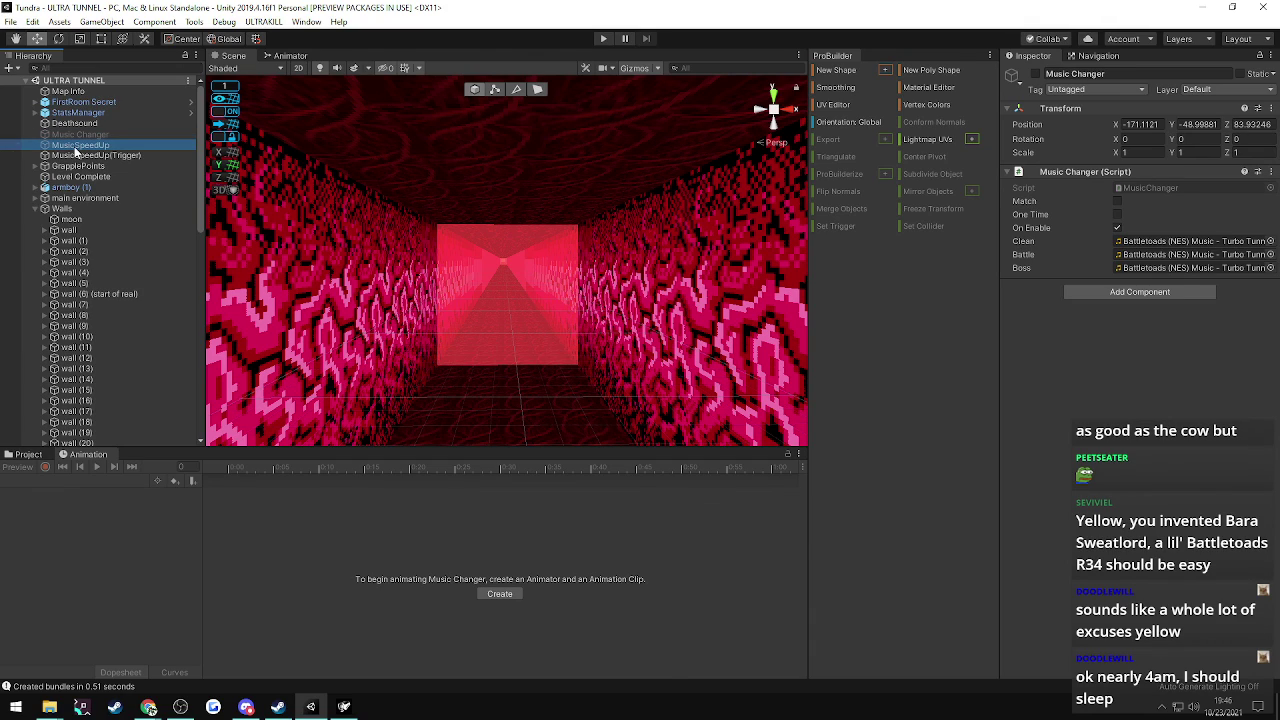
left_click(76, 157)
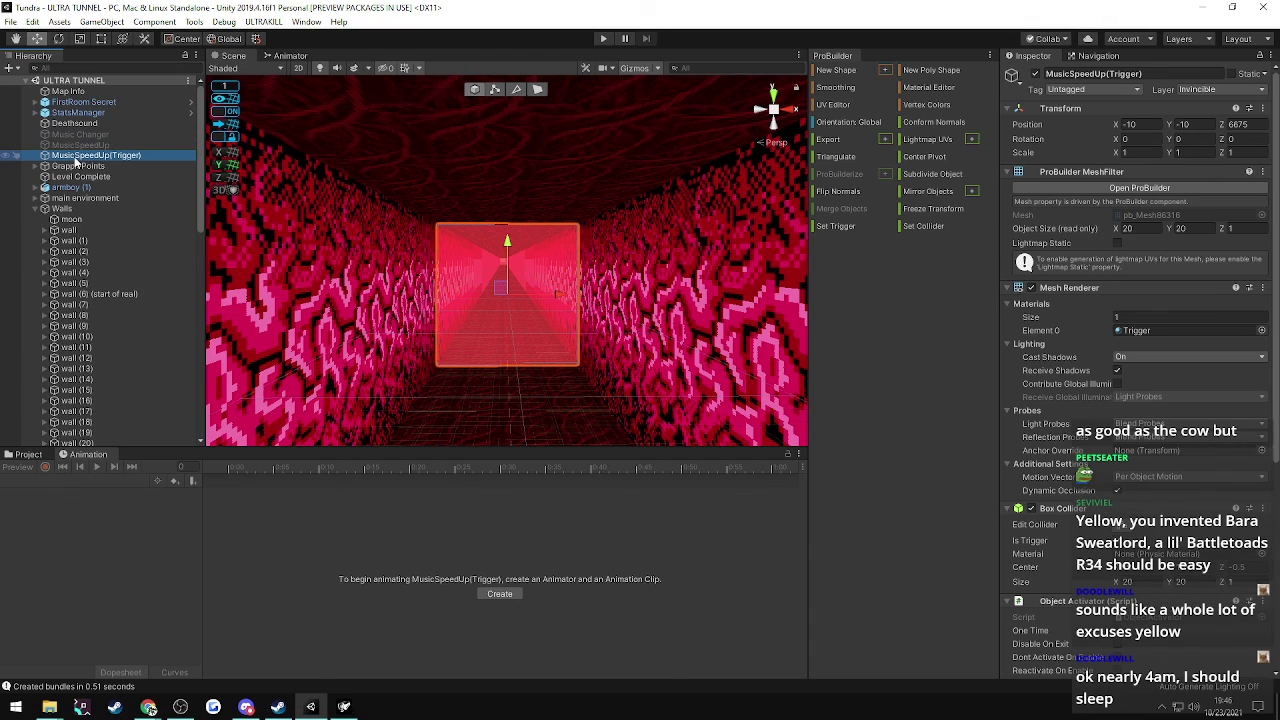
left_click(74, 145)
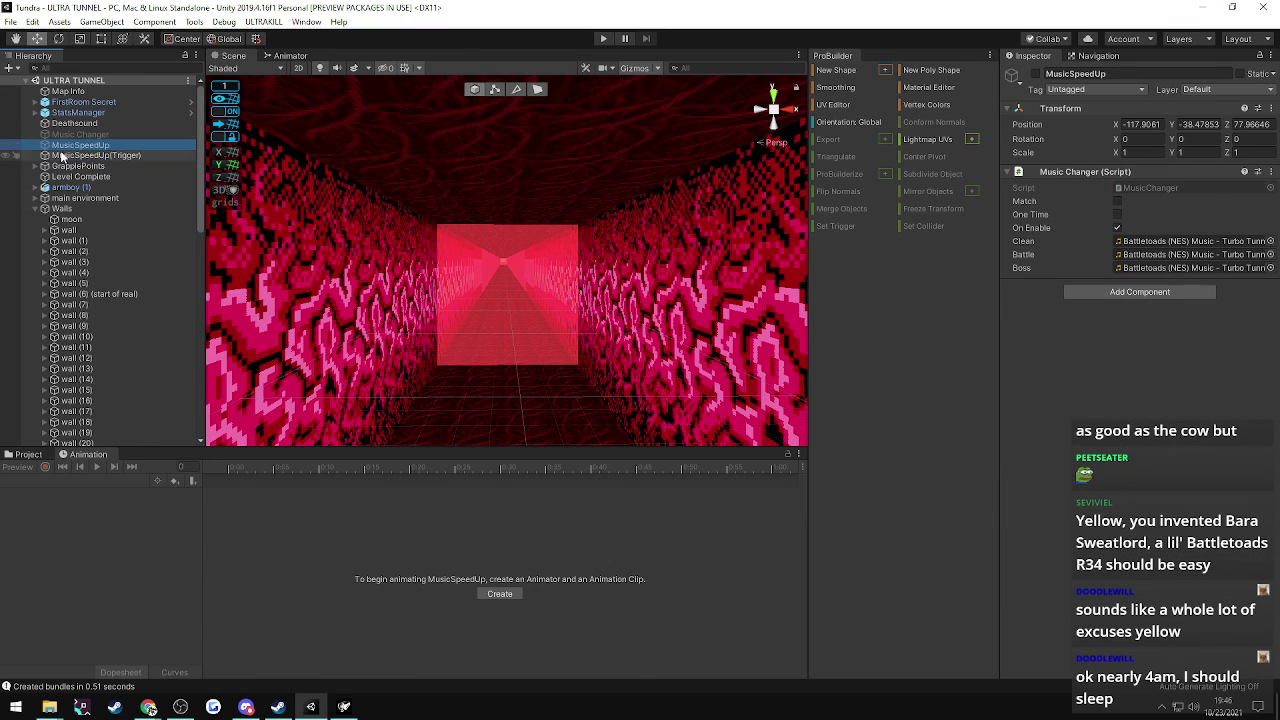
left_click(76, 155)
scroll(1010, 335, "down", 5)
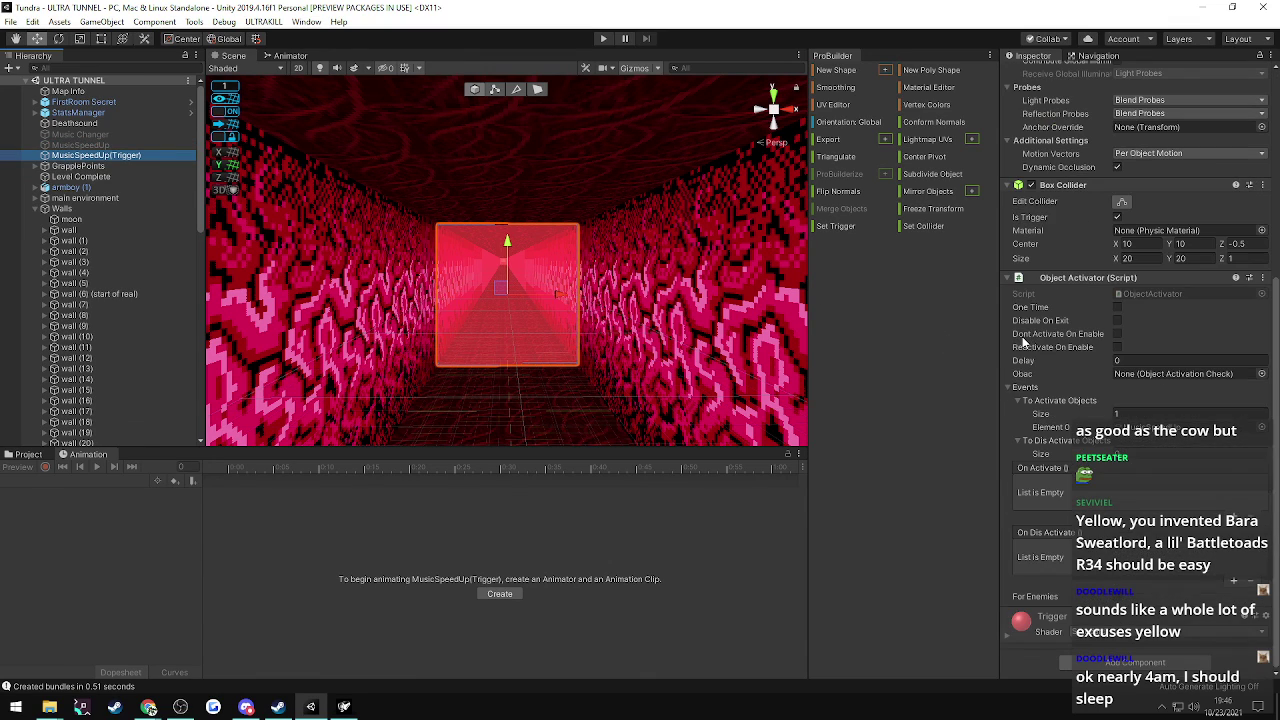